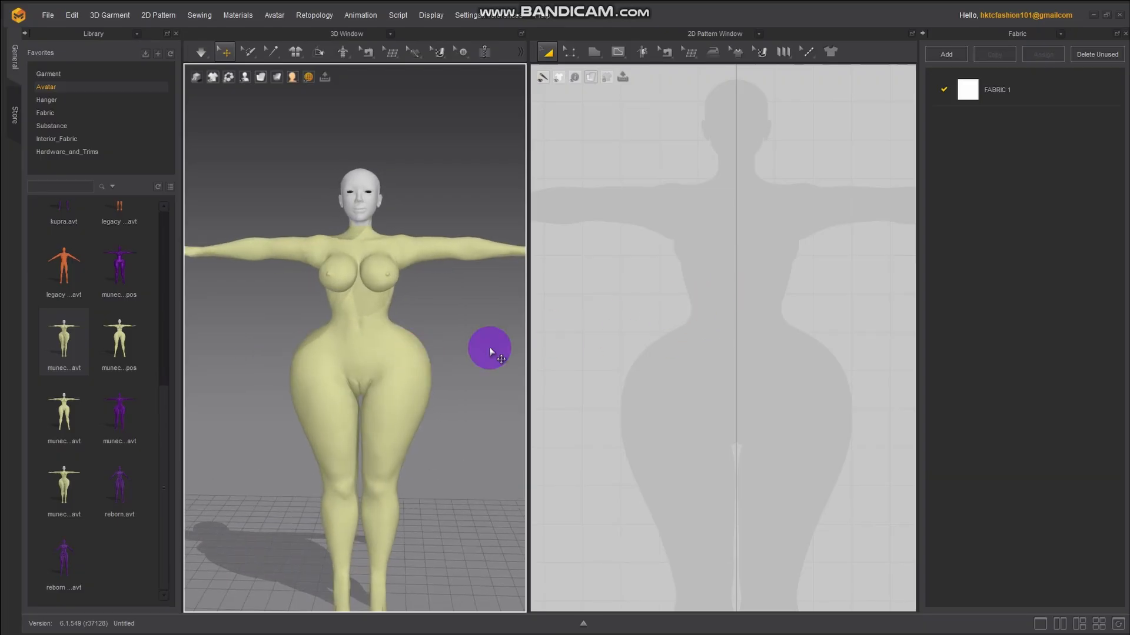
Draw a tall rectangular pattern piece about 599 high beside the centre line, from the avatar silhouette's neck down to the hips
{"action": "mouse_move", "coordinate": [401, 341]}
{"action": "right_mouse_down"}
{"action": "mouse_move", "coordinate": [308, 341]}
{"action": "mouse_move", "coordinate": [391, 352]}
{"action": "right_mouse_up"}
{"action": "left_click", "coordinate": [726, 360]}
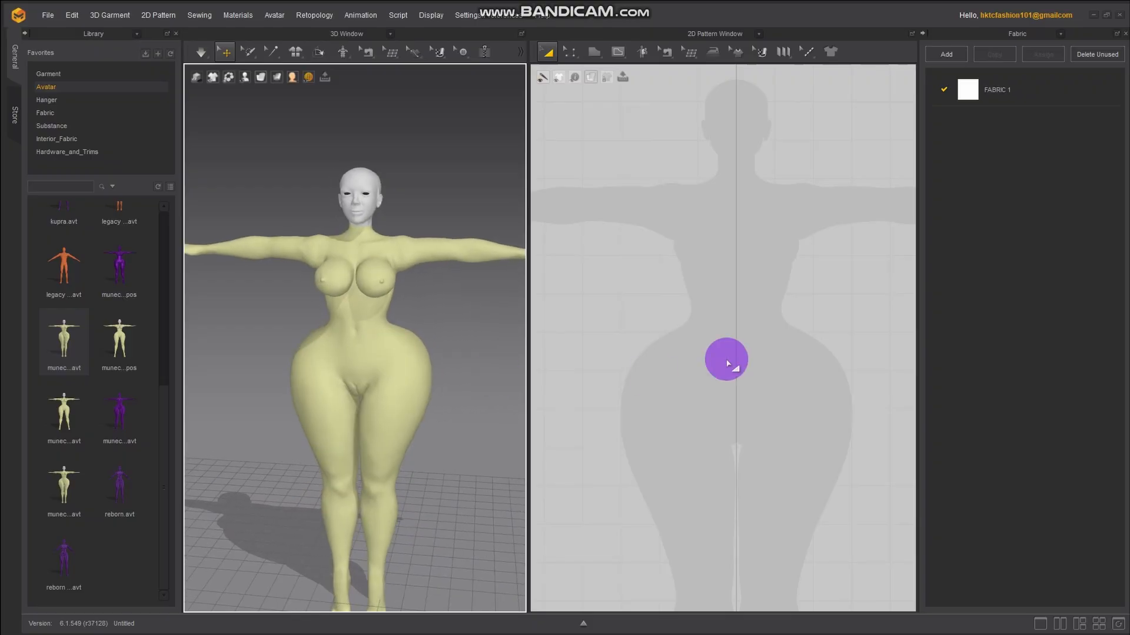
{"action": "left_click", "coordinate": [593, 54]}
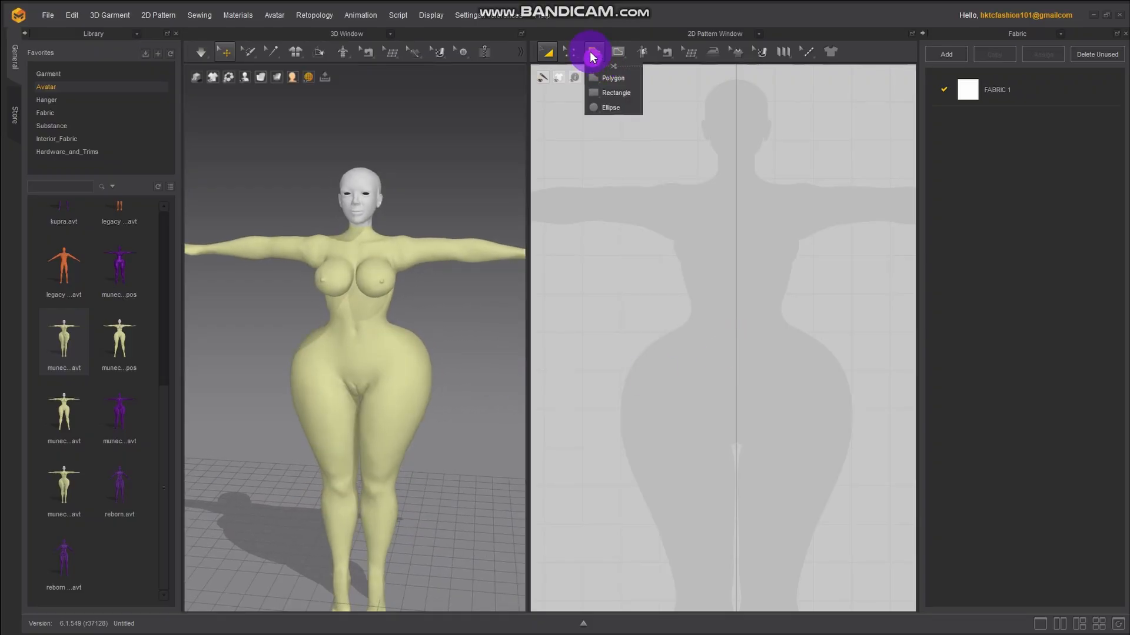
{"action": "left_click_drag", "start_coordinate": [591, 56], "coordinate": [599, 74]}
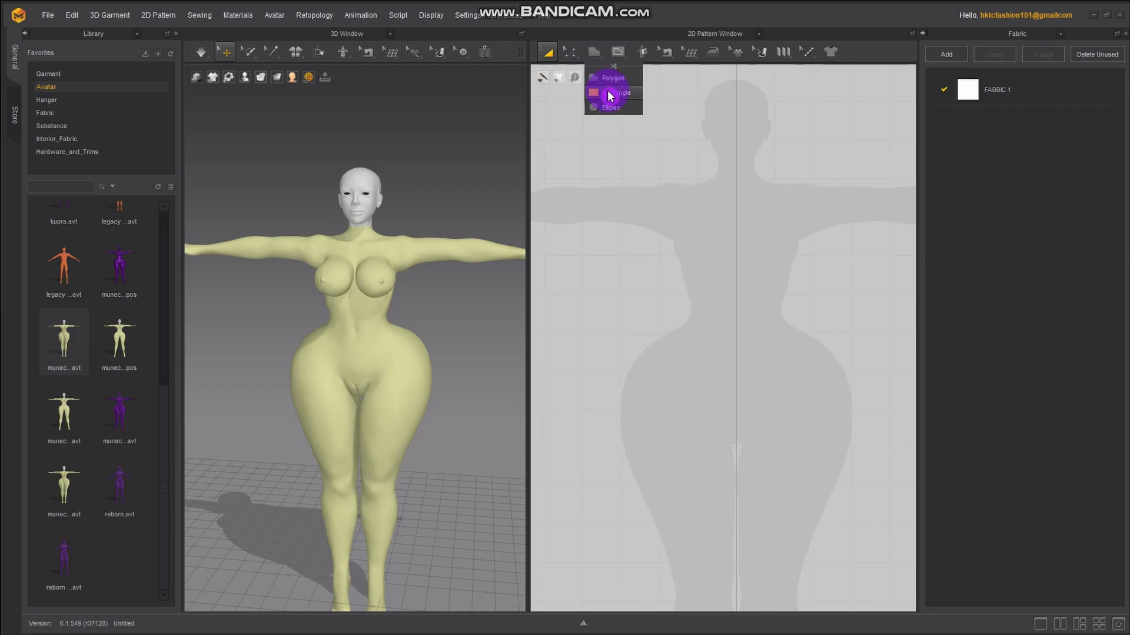
{"action": "left_click", "coordinate": [607, 93]}
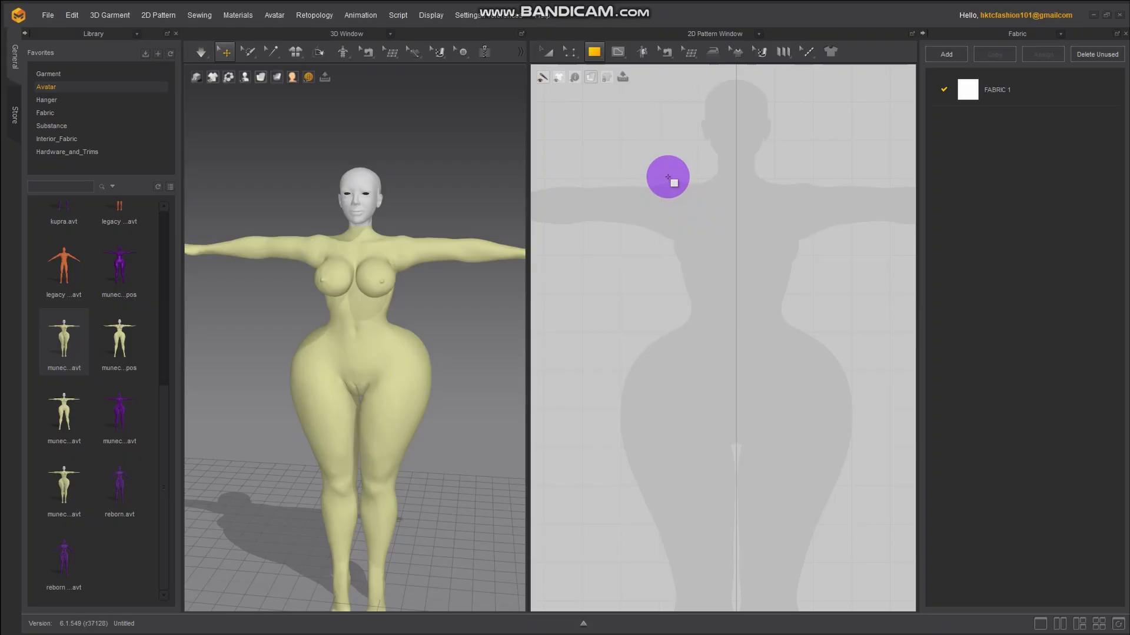
{"action": "left_click_drag", "start_coordinate": [666, 168], "coordinate": [732, 398]}
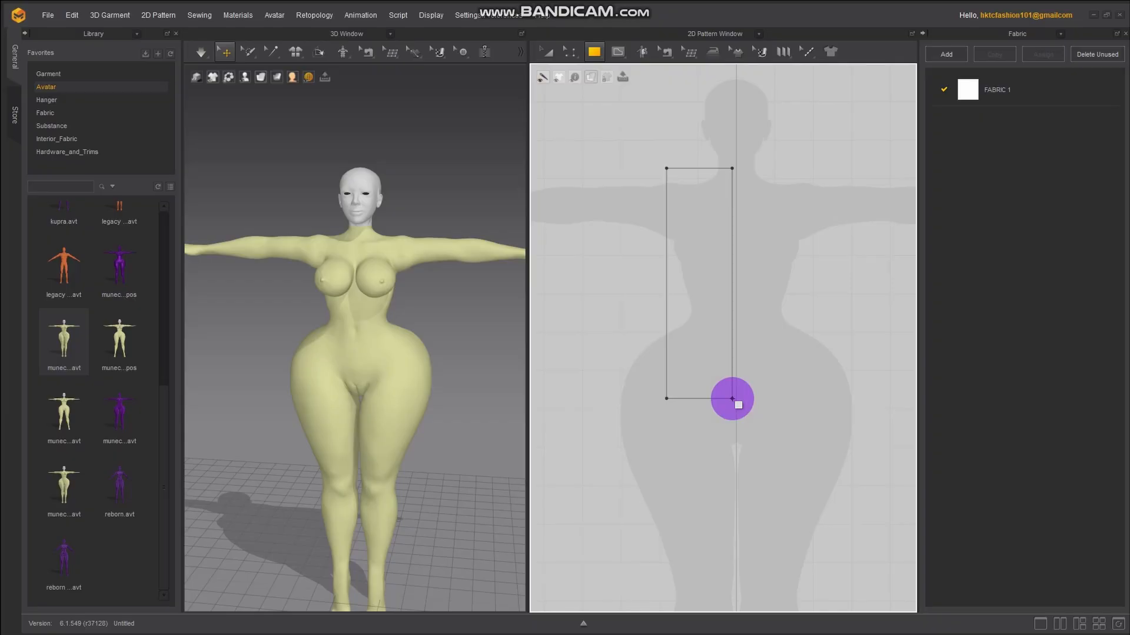
{"action": "left_click_drag", "start_coordinate": [732, 398], "coordinate": [732, 398]}
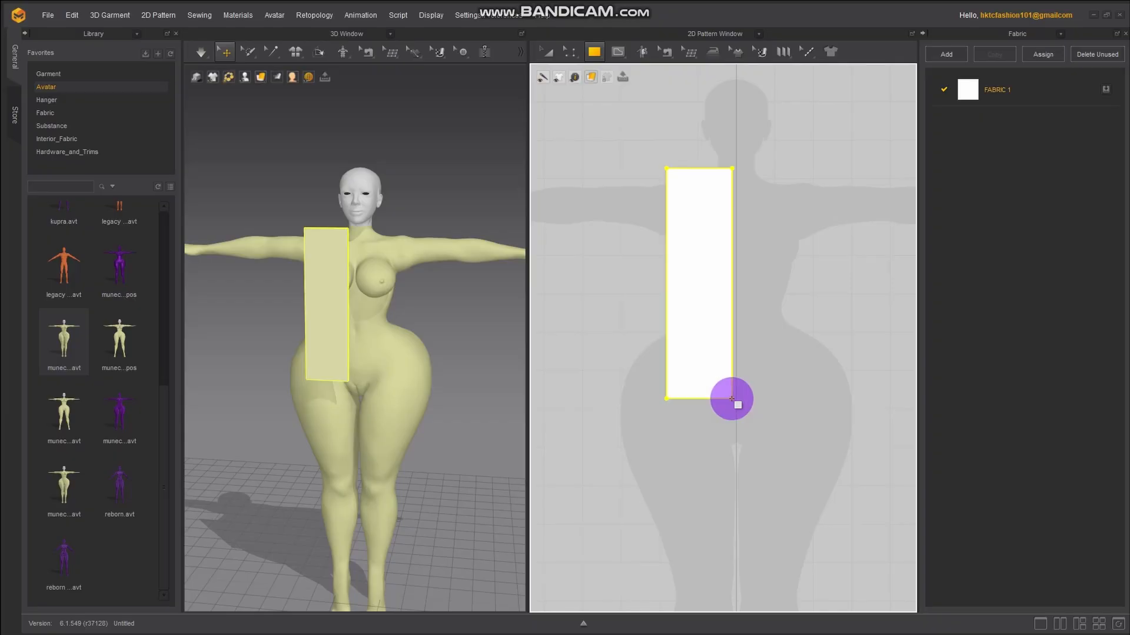
Widen the rectangle to about 207 by moving its outer vertical edge away from the body centre with Edit Pattern
{"action": "left_click", "coordinate": [570, 54]}
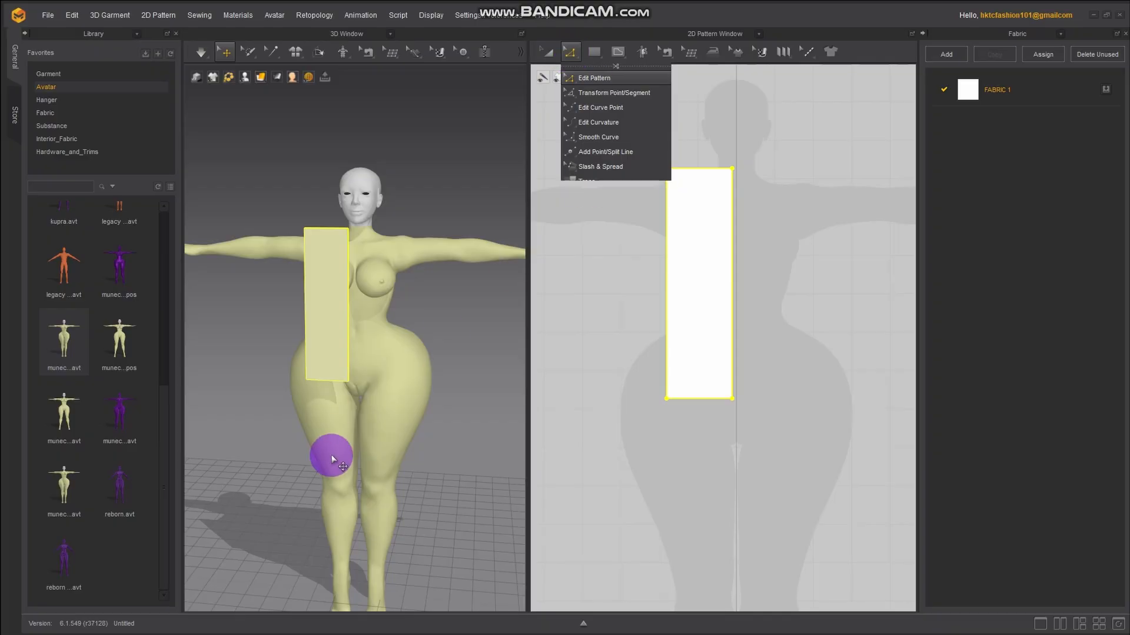
{"action": "right_click_drag", "start_coordinate": [328, 408], "coordinate": [403, 399]}
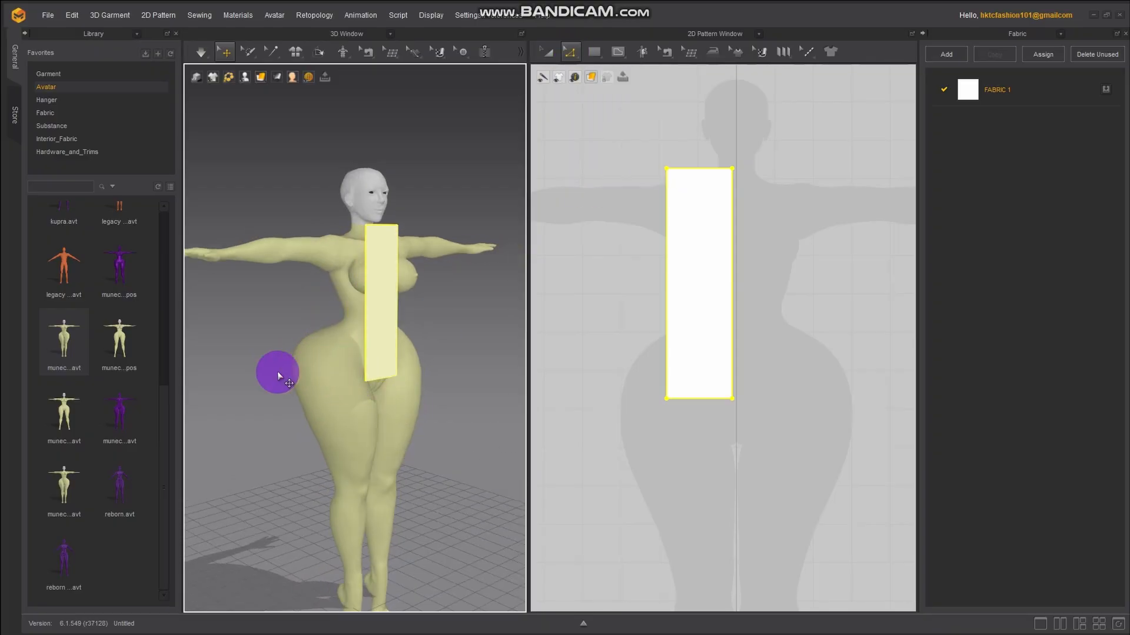
{"action": "right_click_drag", "start_coordinate": [351, 371], "coordinate": [262, 381]}
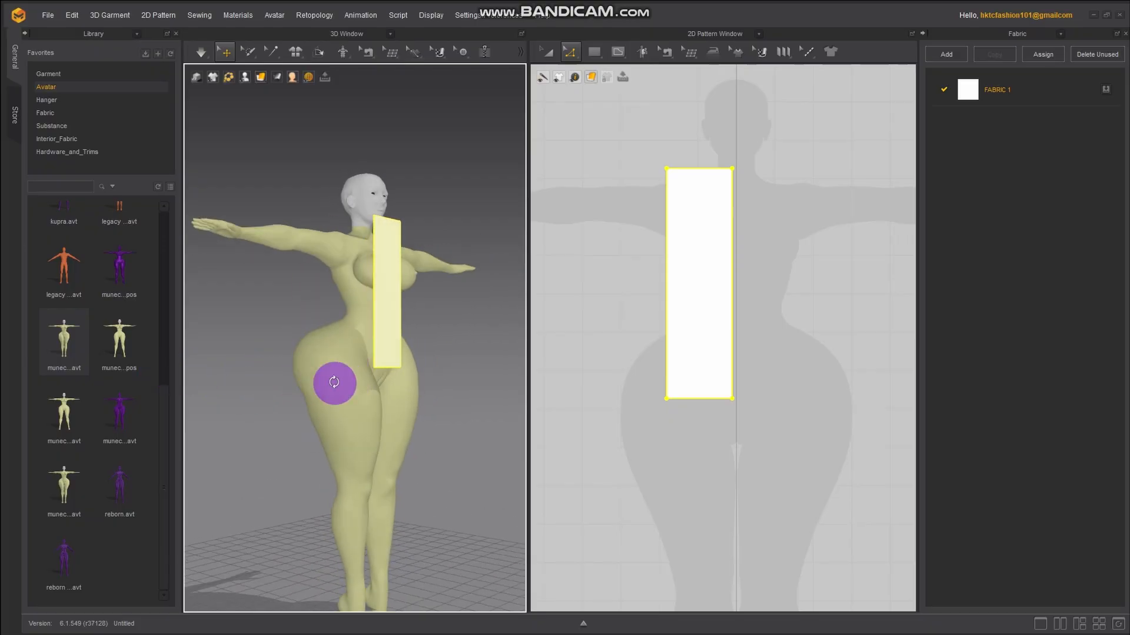
{"action": "right_click_drag", "start_coordinate": [333, 383], "coordinate": [146, 414]}
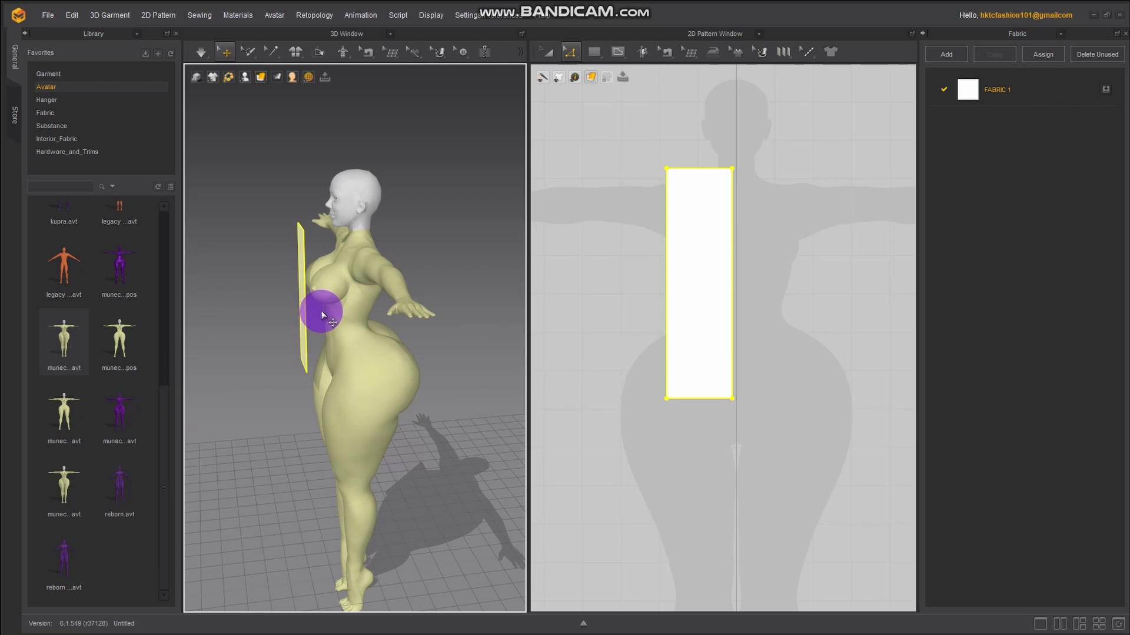
{"action": "right_click_drag", "start_coordinate": [335, 348], "coordinate": [433, 338]}
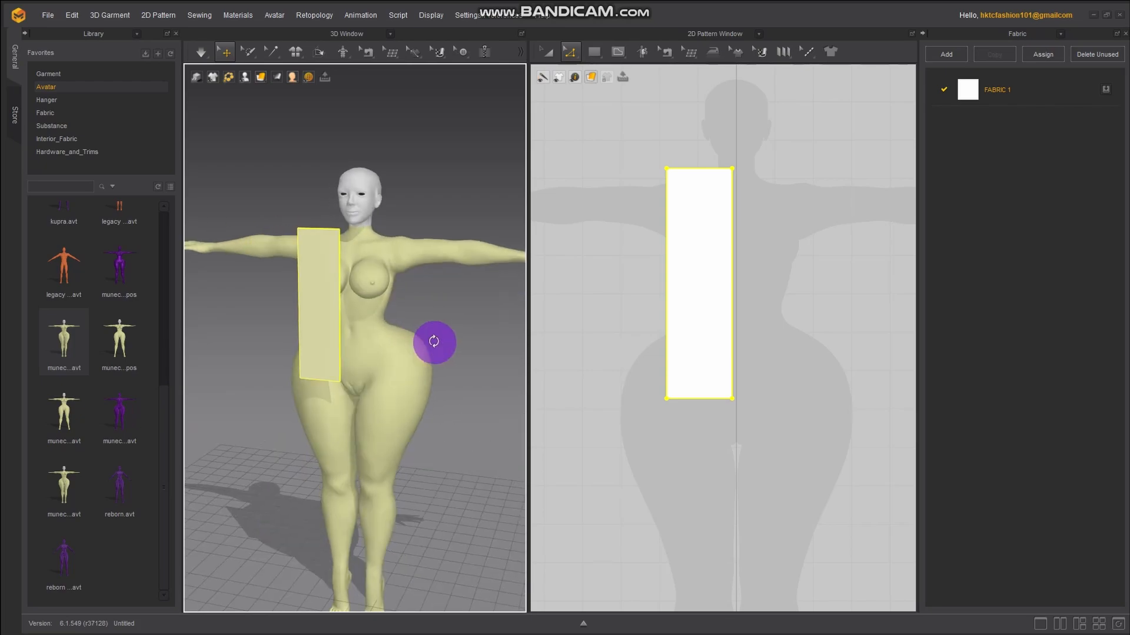
{"action": "left_click", "coordinate": [666, 294]}
{"action": "left_click_drag", "start_coordinate": [667, 294], "coordinate": [654, 296]}
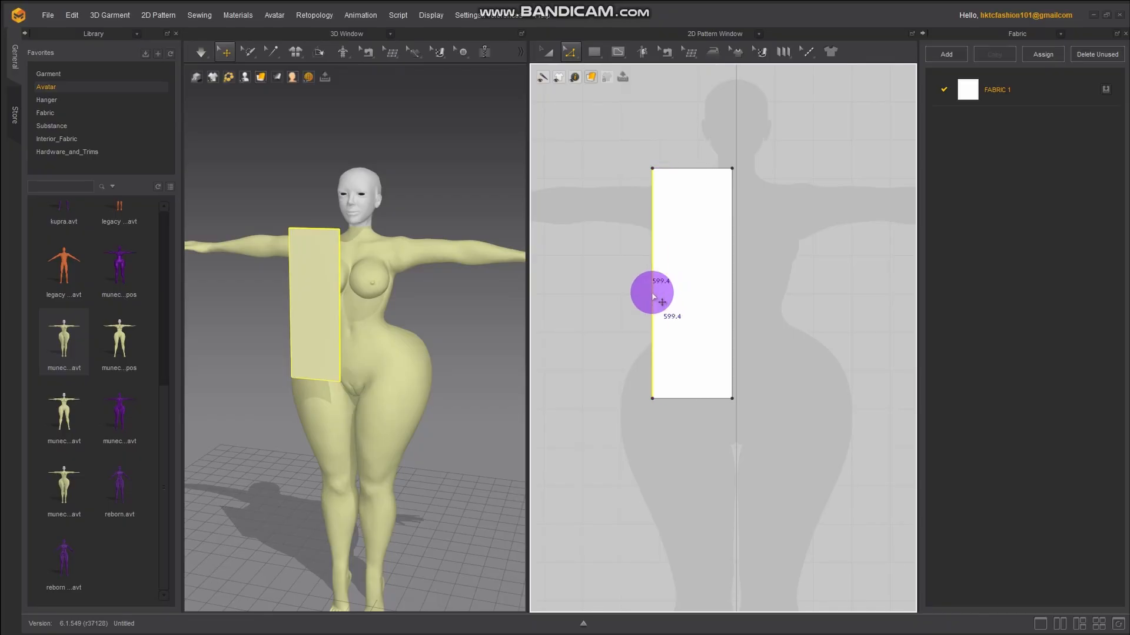
Add a point on the rectangle's outer vertical edge at underarm height, about 413 above the bottom corner
{"action": "right_click_drag", "start_coordinate": [327, 357], "coordinate": [466, 345]}
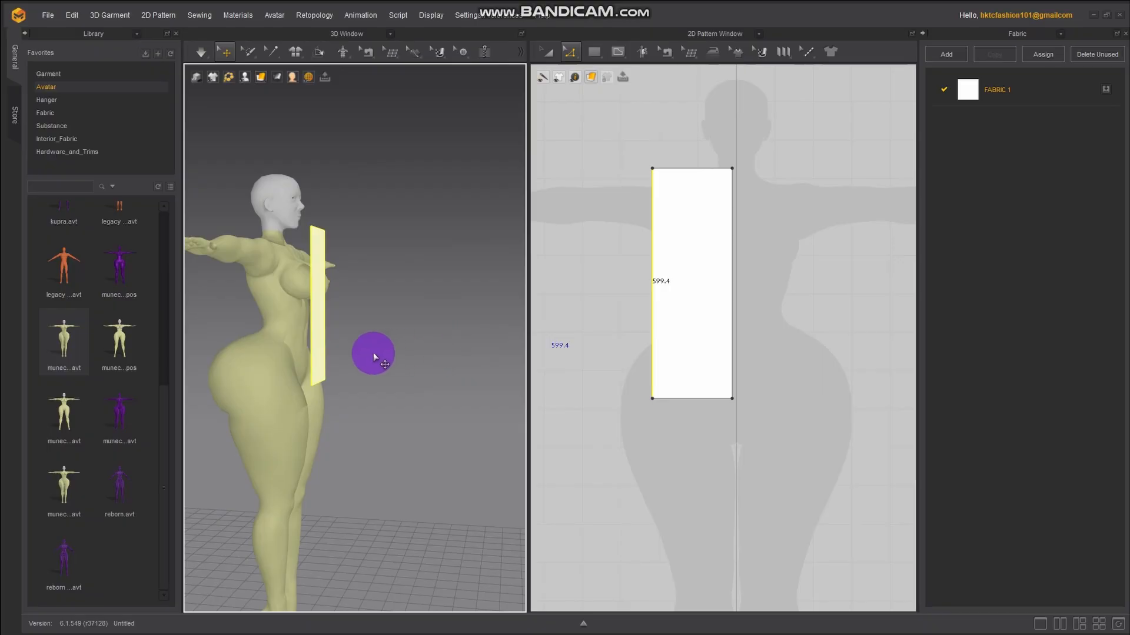
{"action": "right_click_drag", "start_coordinate": [281, 337], "coordinate": [170, 348]}
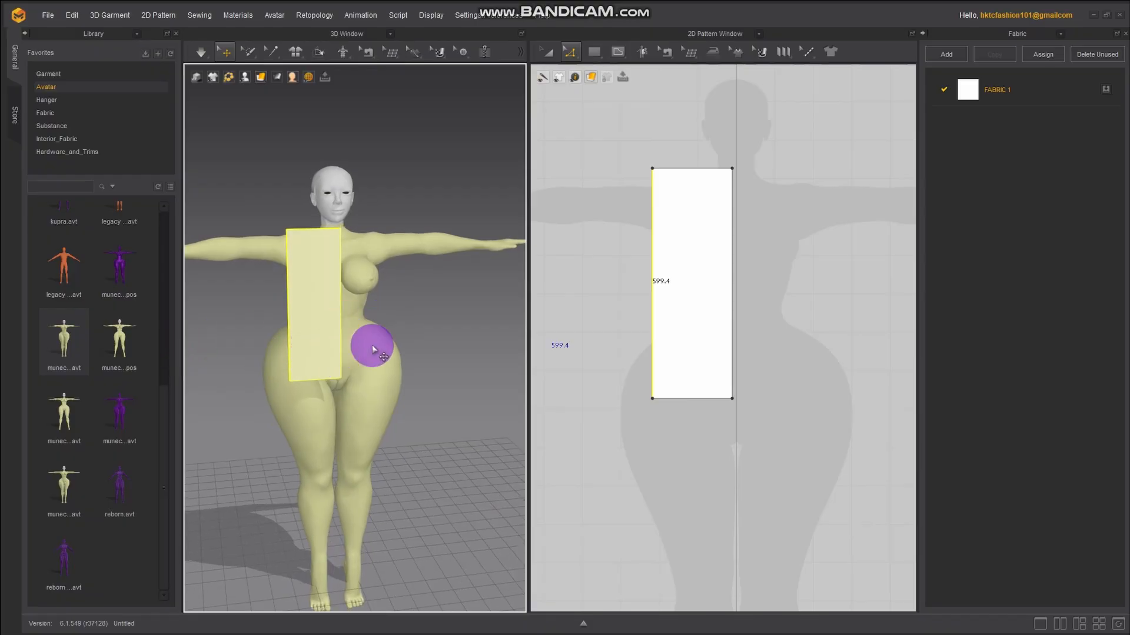
{"action": "right_click_drag", "start_coordinate": [373, 345], "coordinate": [259, 348]}
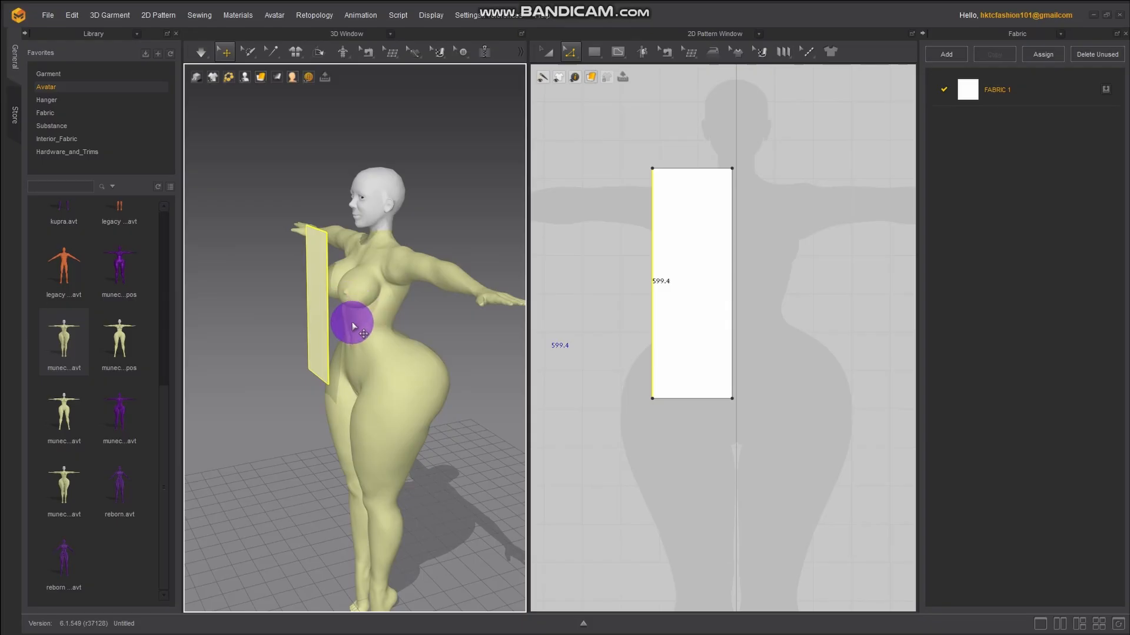
{"action": "right_click_drag", "start_coordinate": [348, 323], "coordinate": [562, 305]}
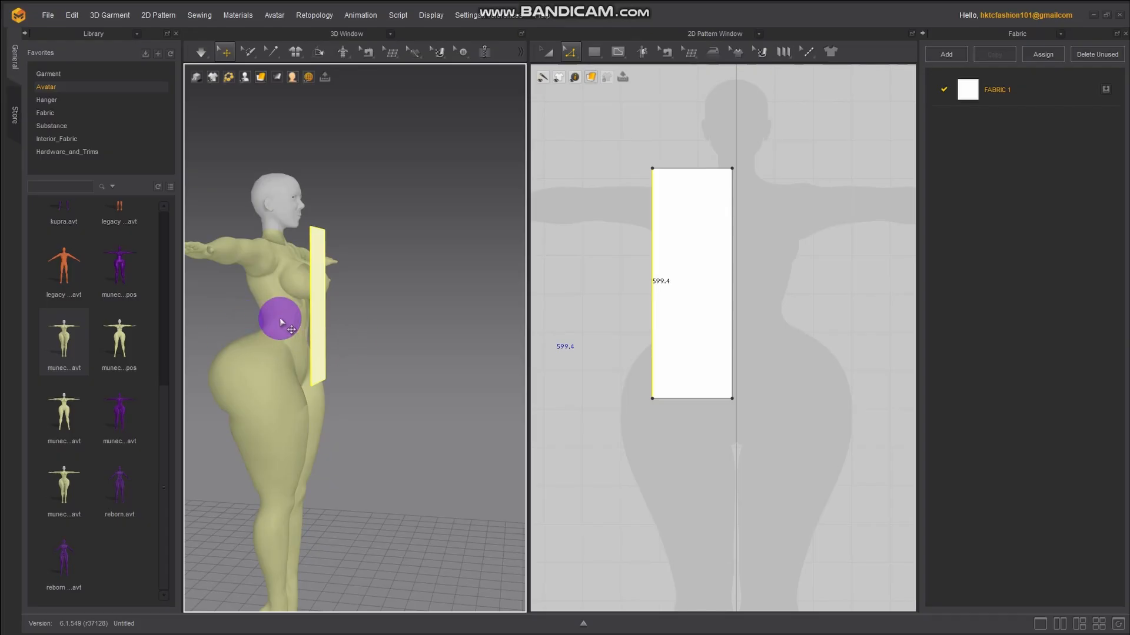
{"action": "right_click_drag", "start_coordinate": [295, 324], "coordinate": [151, 341]}
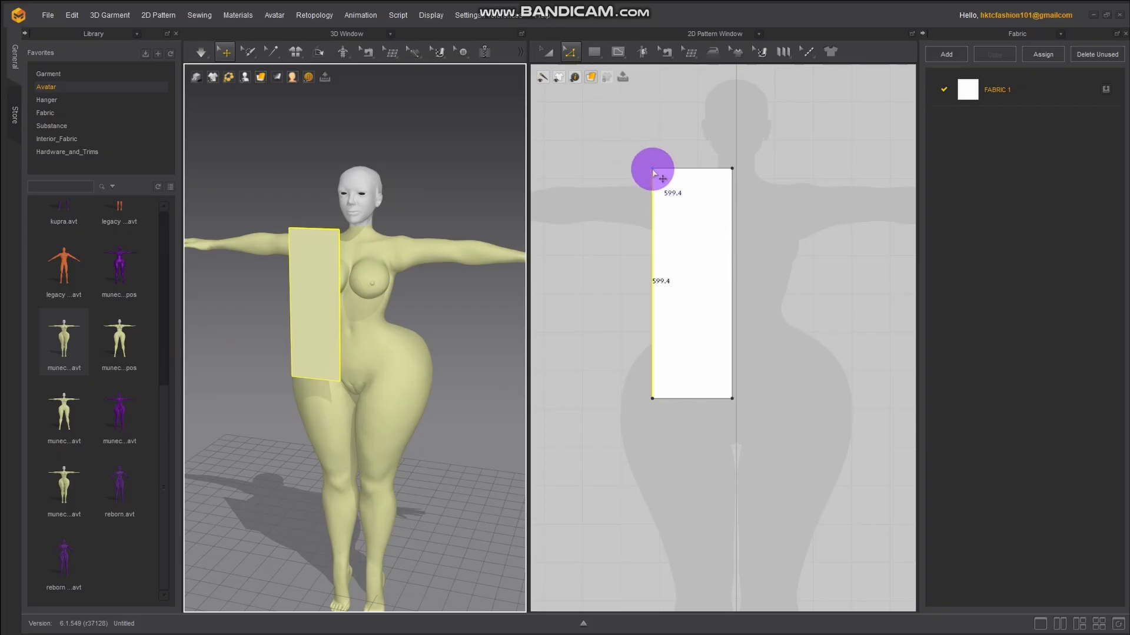
{"action": "left_click", "coordinate": [570, 52]}
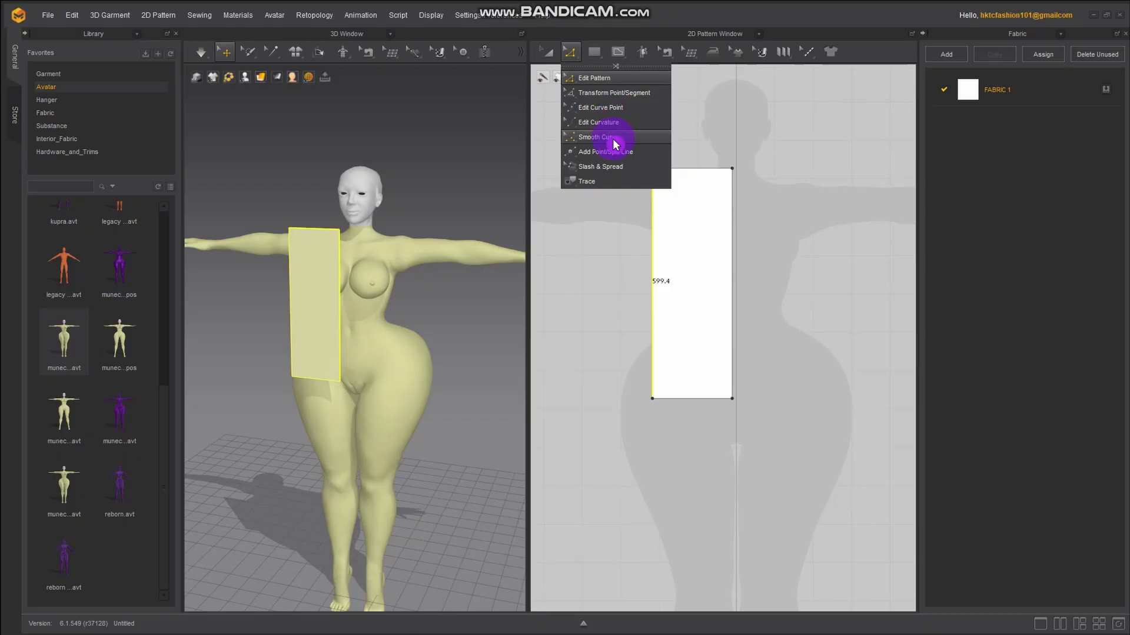
{"action": "left_click", "coordinate": [616, 158]}
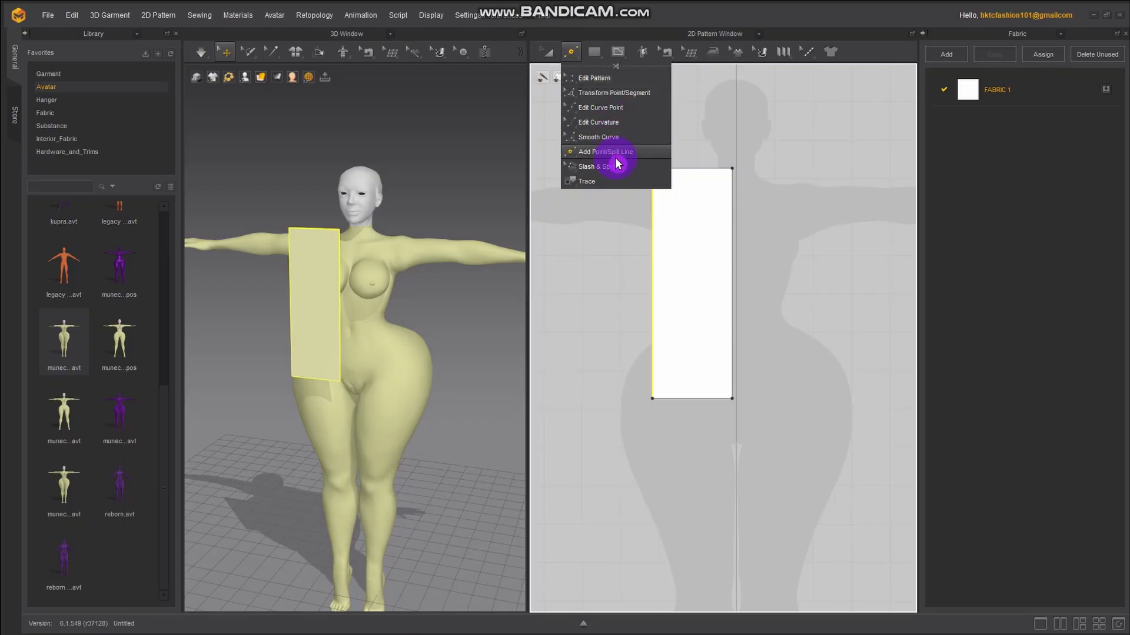
{"action": "left_click", "coordinate": [653, 241]}
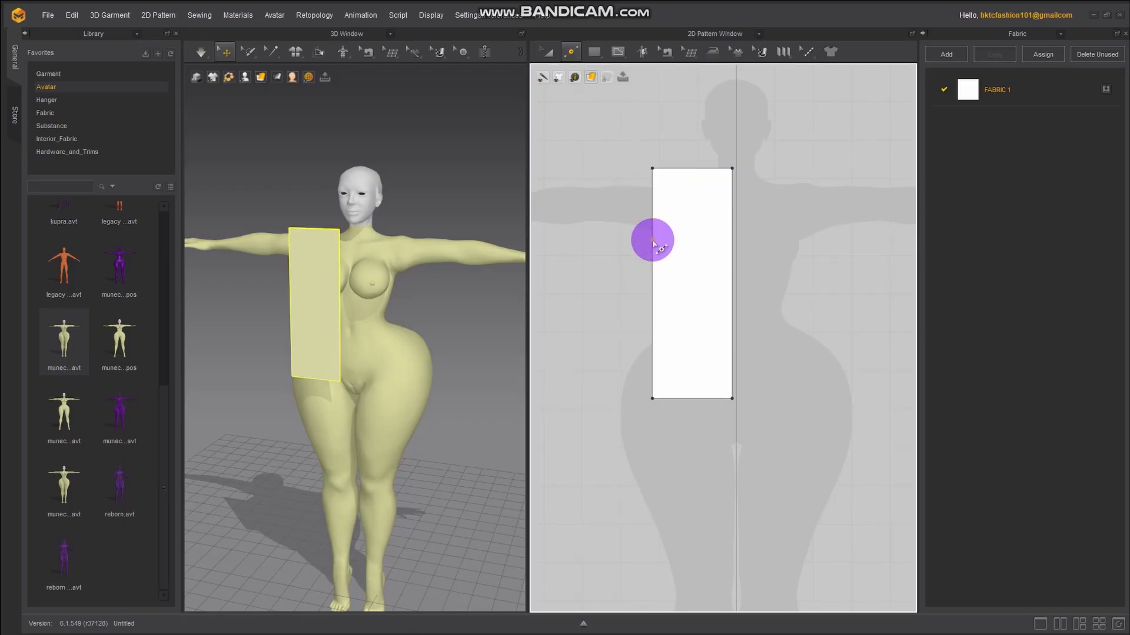
Curve the outer edge segment above the new point inward into an armhole about 193 long with Edit Curvature
{"action": "left_click", "coordinate": [572, 56]}
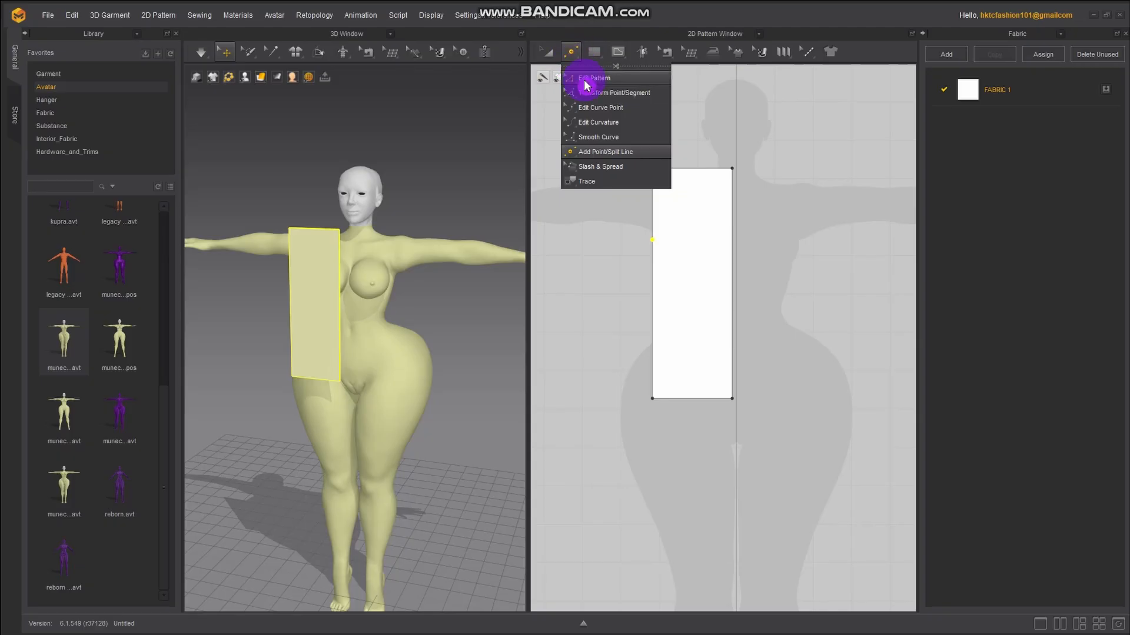
{"action": "left_click", "coordinate": [600, 97]}
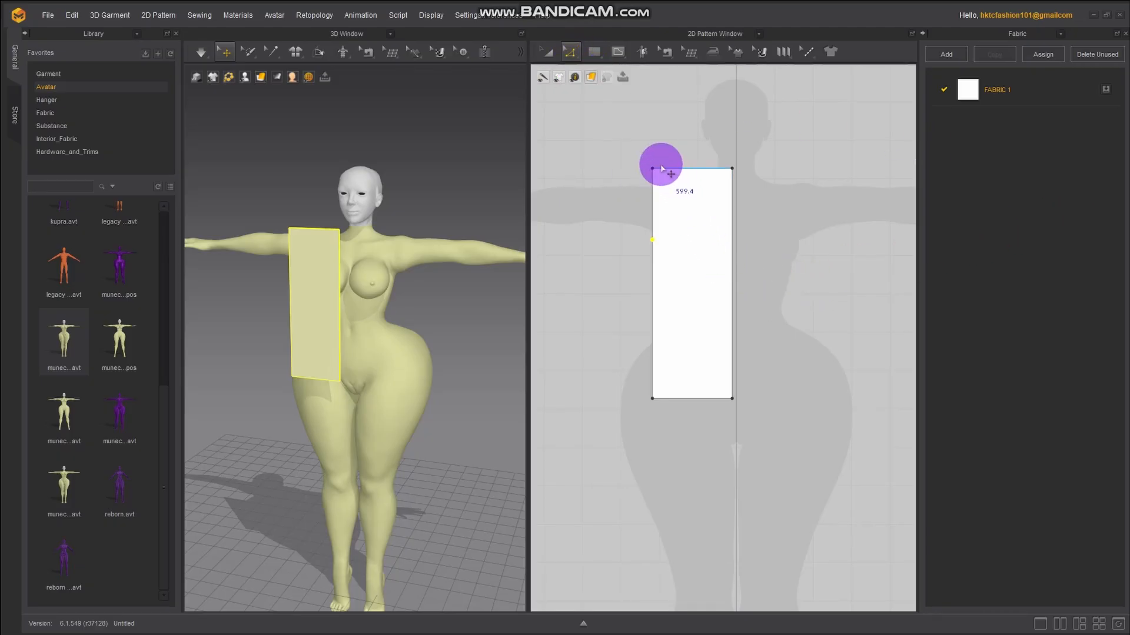
{"action": "left_click", "coordinate": [591, 77]}
{"action": "left_click", "coordinate": [597, 90]}
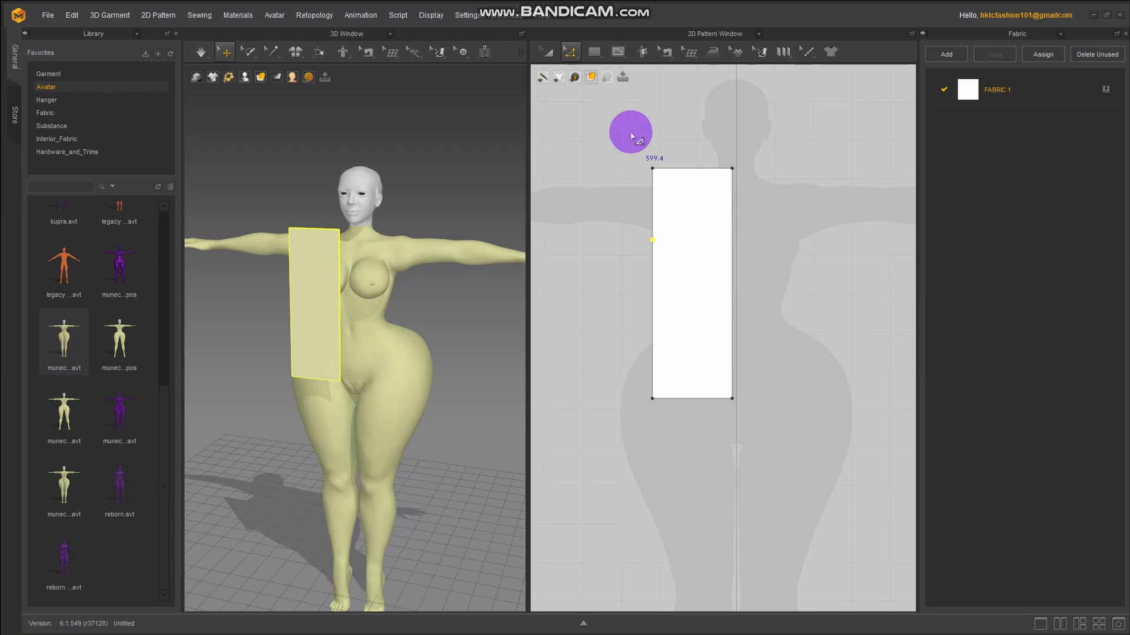
{"action": "left_click", "coordinate": [572, 57]}
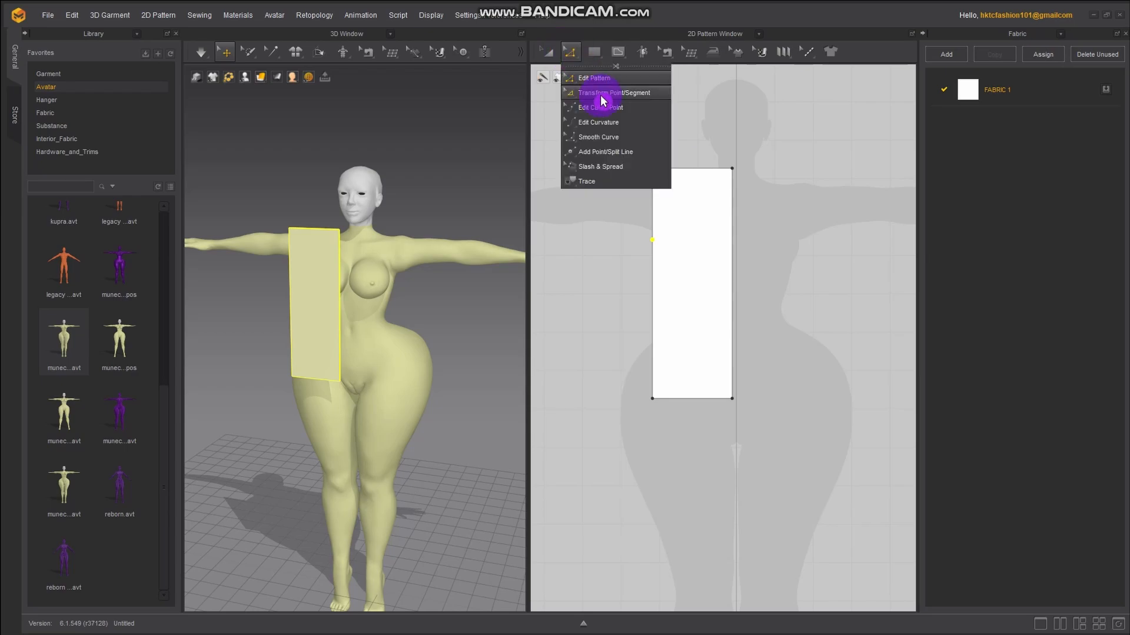
{"action": "left_click", "coordinate": [612, 126]}
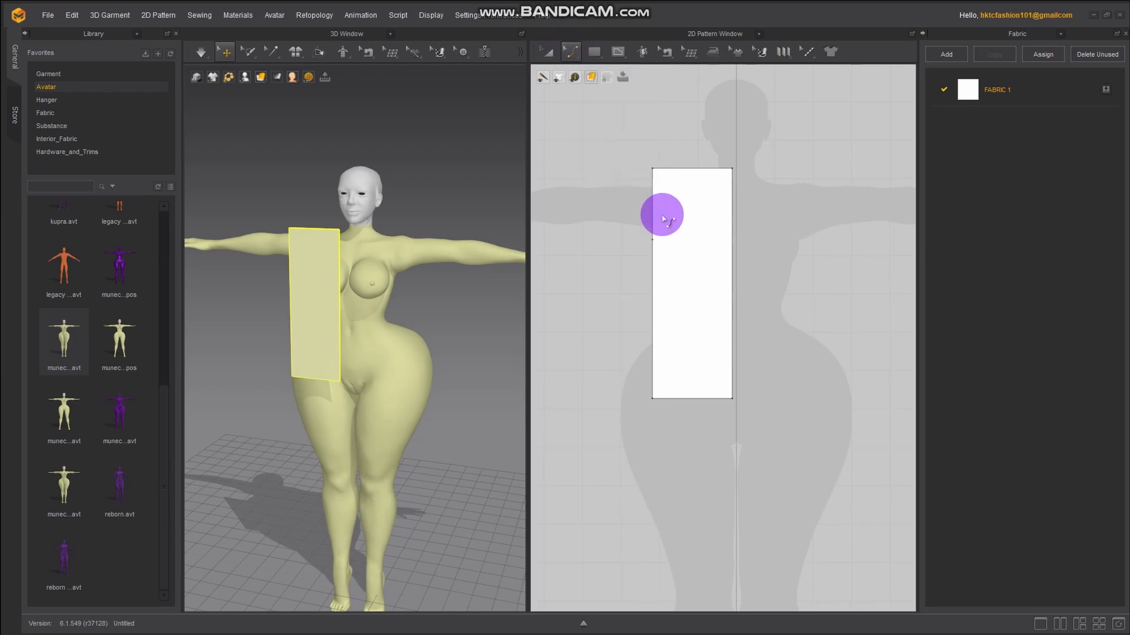
{"action": "left_click", "coordinate": [657, 211]}
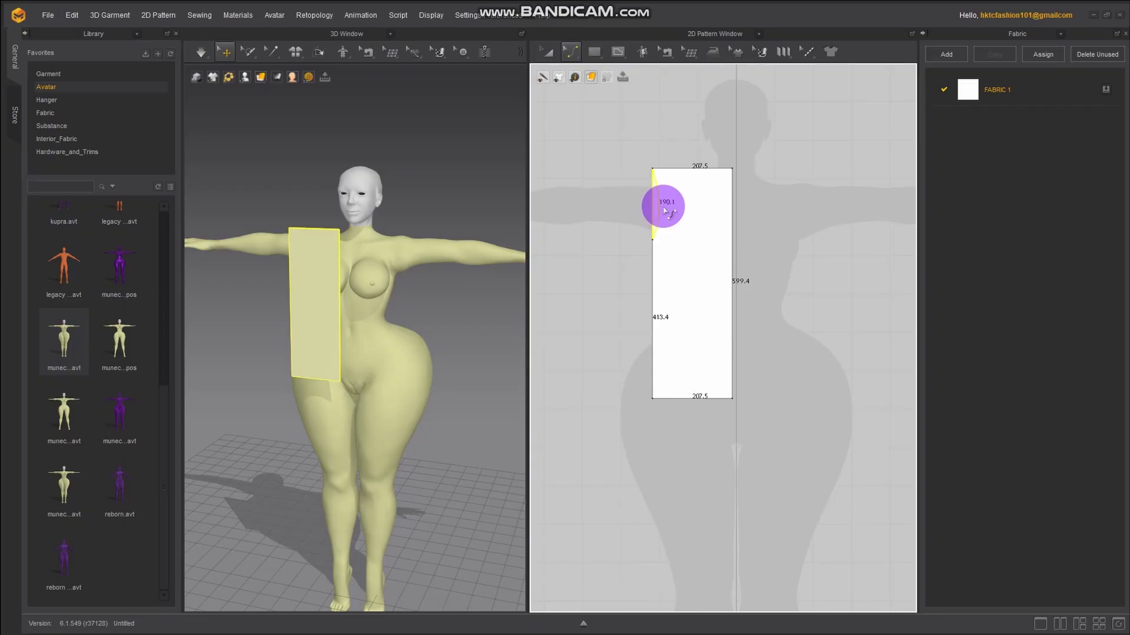
{"action": "left_click_drag", "start_coordinate": [667, 211], "coordinate": [668, 212]}
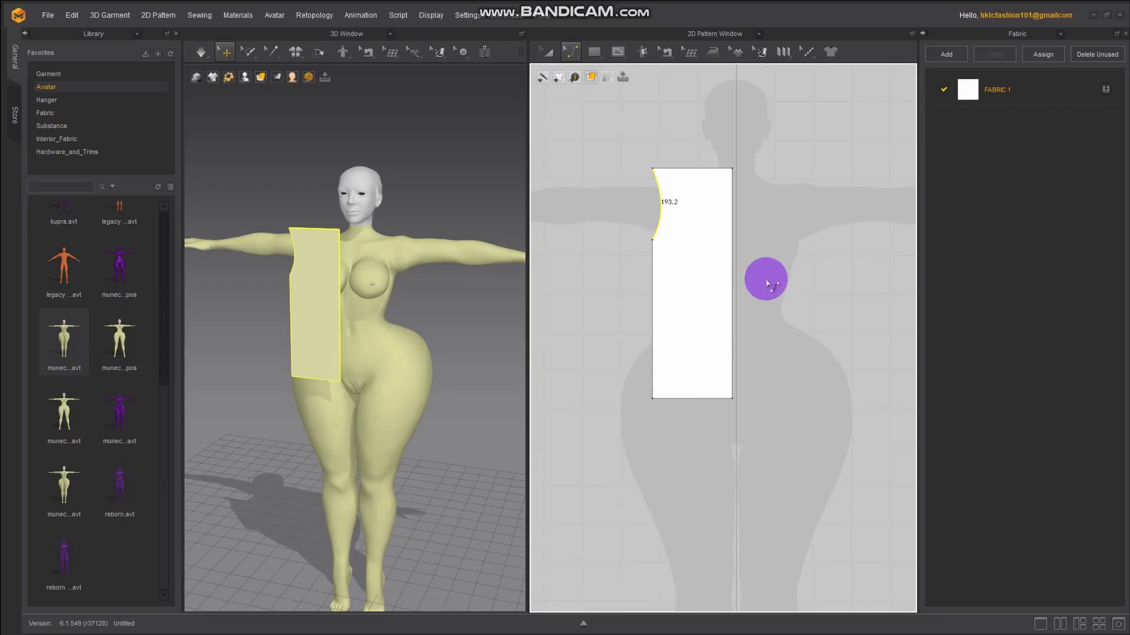
{"action": "left_click", "coordinate": [575, 61]}
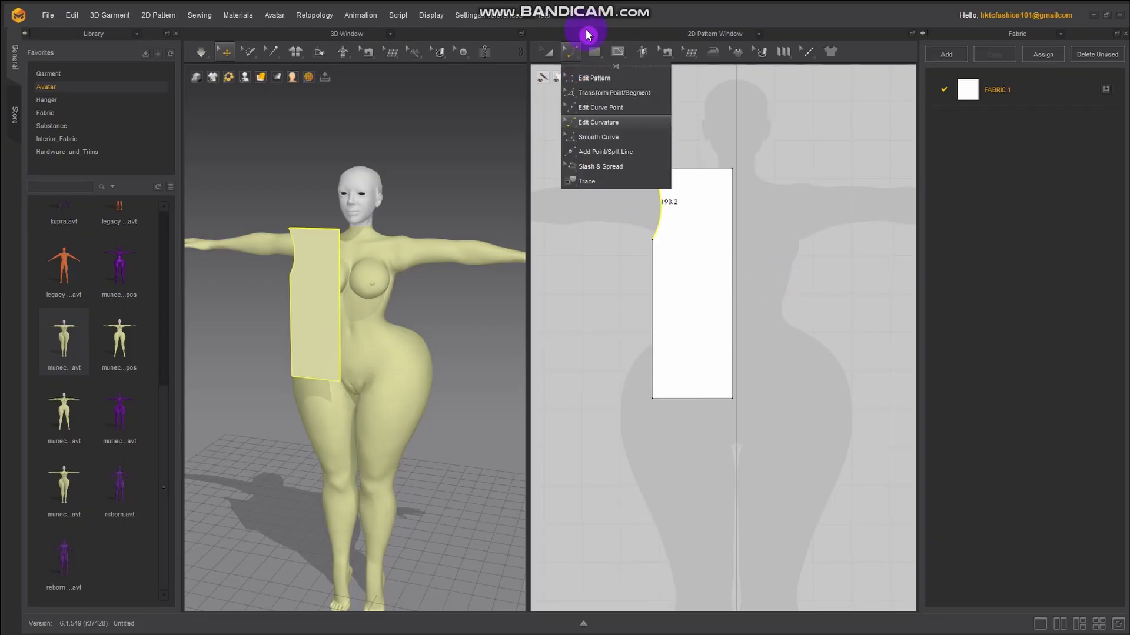
{"action": "left_click", "coordinate": [587, 33]}
{"action": "left_click", "coordinate": [571, 51]}
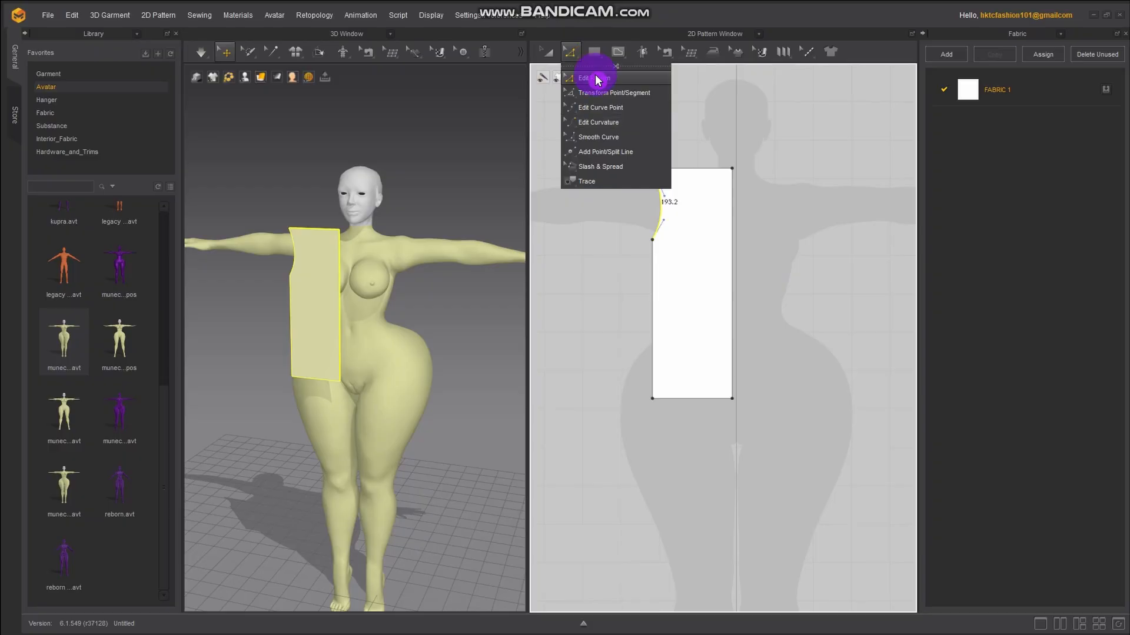
{"action": "left_click", "coordinate": [655, 122]}
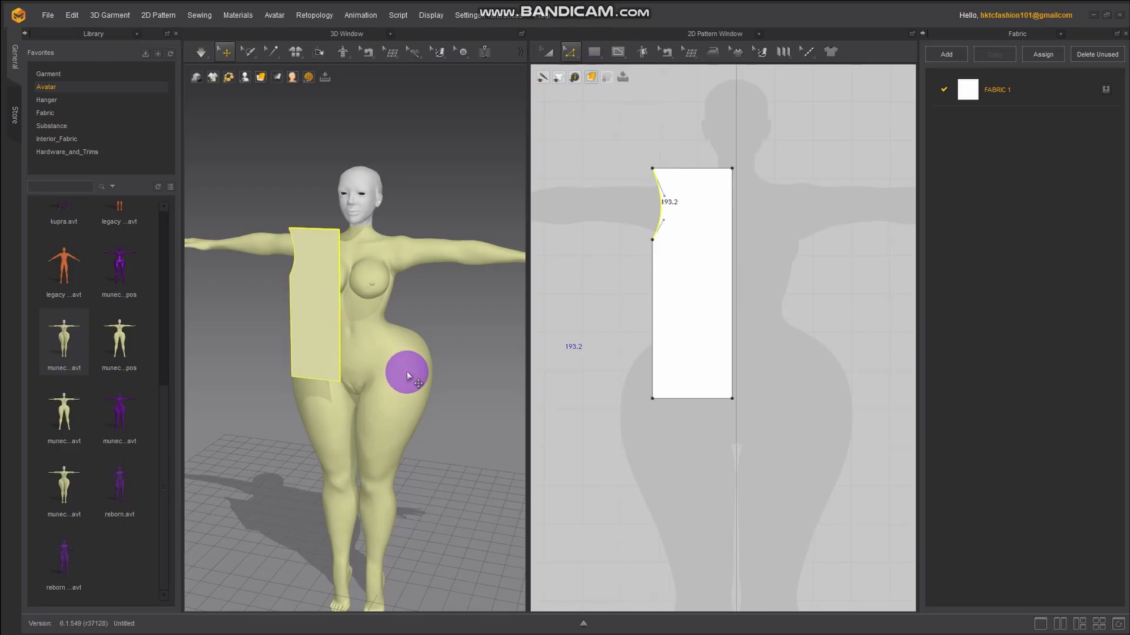
Copy the armhole panel, mirror-paste it across the centre line, and move the original slightly farther outward
{"action": "left_click", "coordinate": [546, 51]}
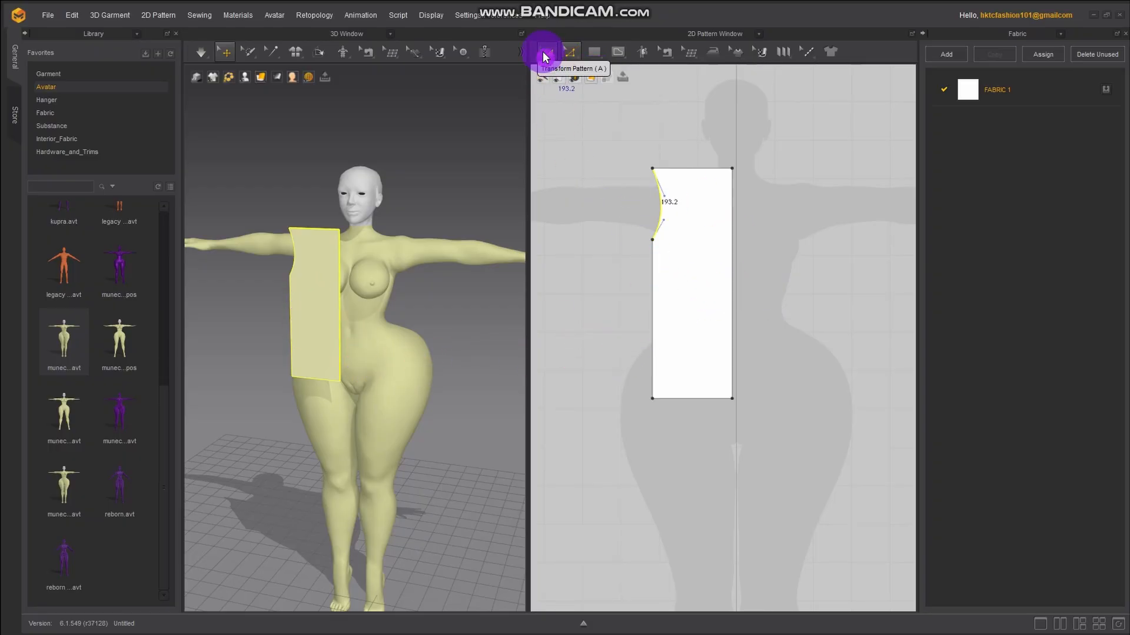
{"action": "left_click", "coordinate": [713, 266]}
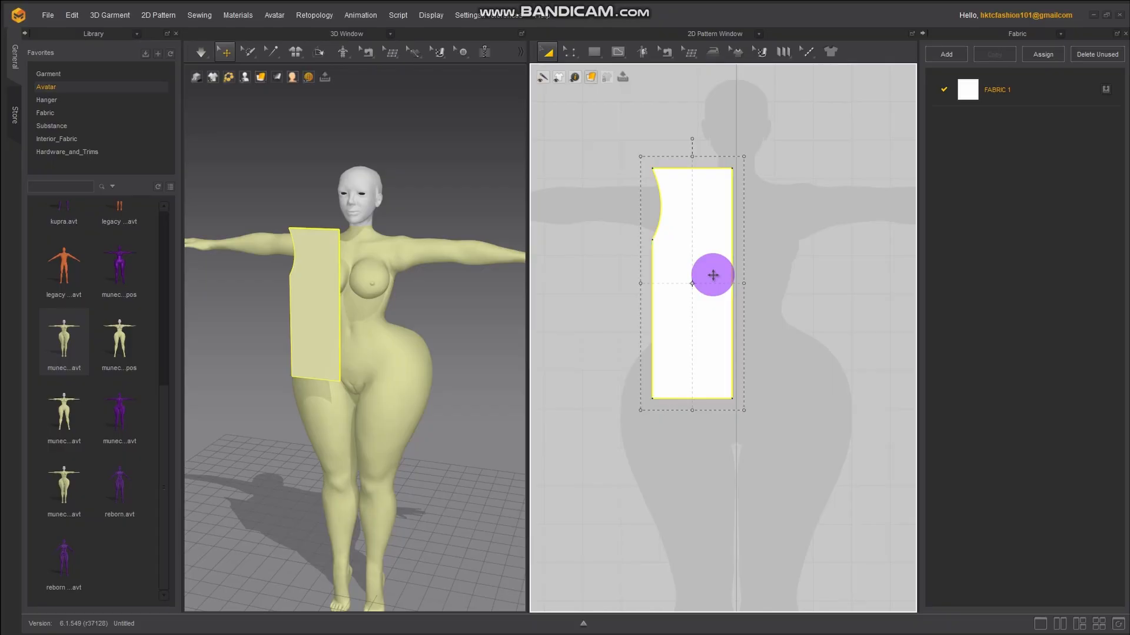
{"action": "right_click", "coordinate": [713, 275]}
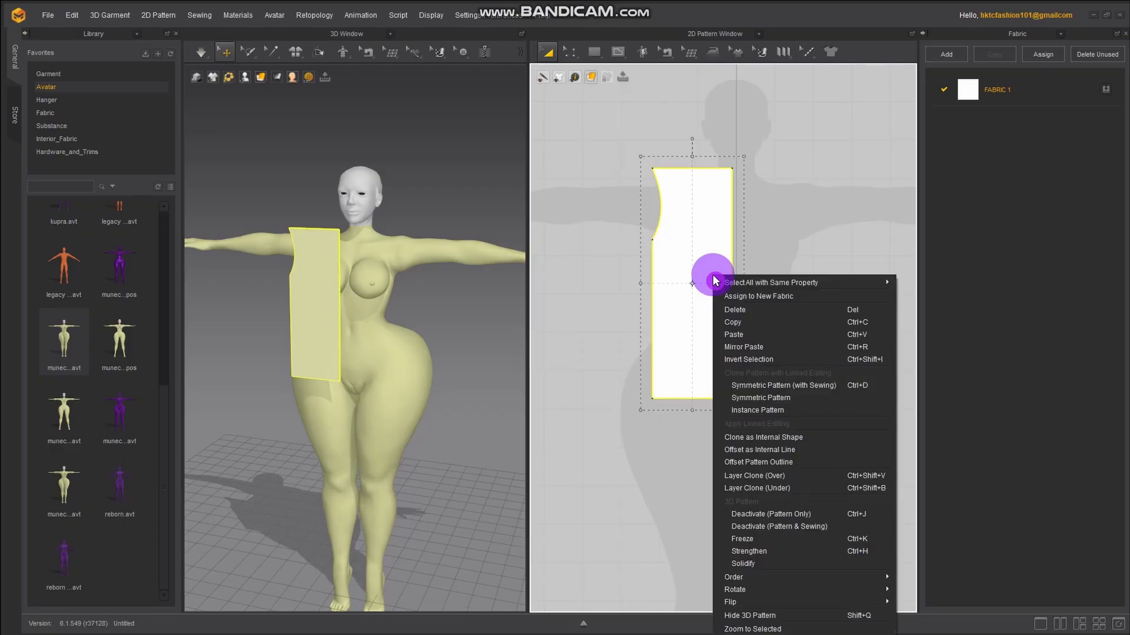
{"action": "left_click", "coordinate": [753, 323]}
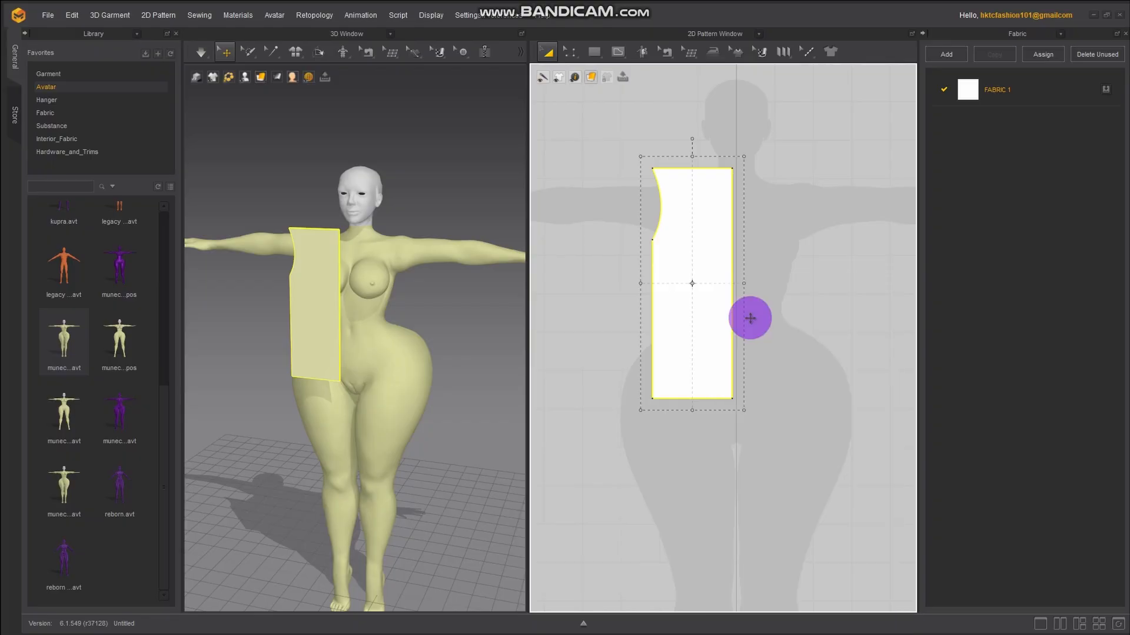
{"action": "right_click", "coordinate": [780, 279]}
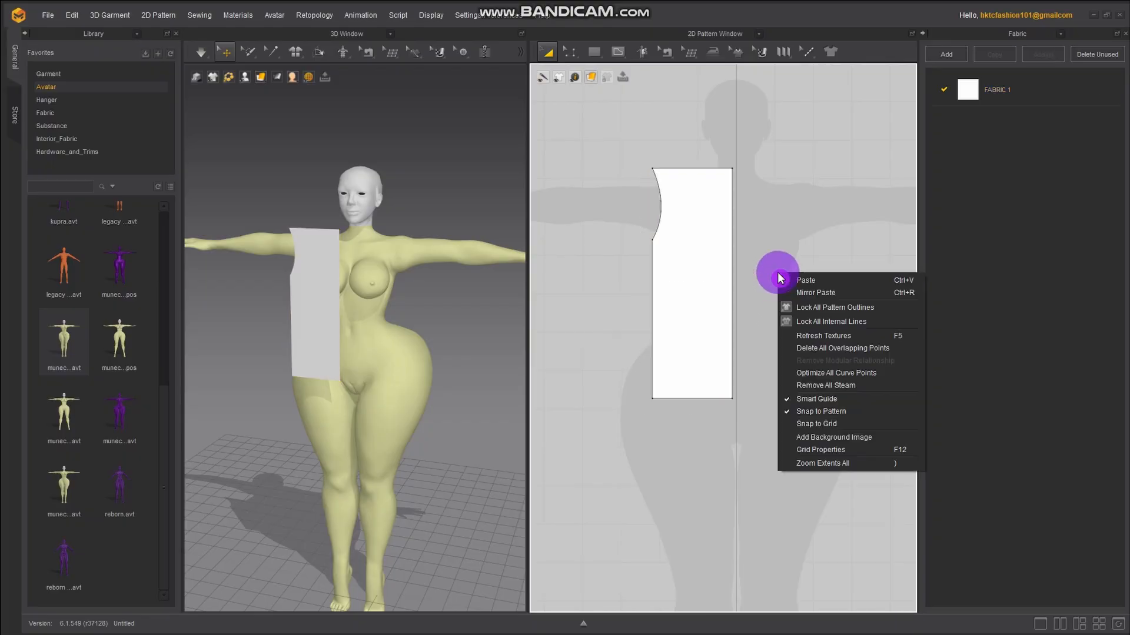
{"action": "left_click", "coordinate": [800, 294]}
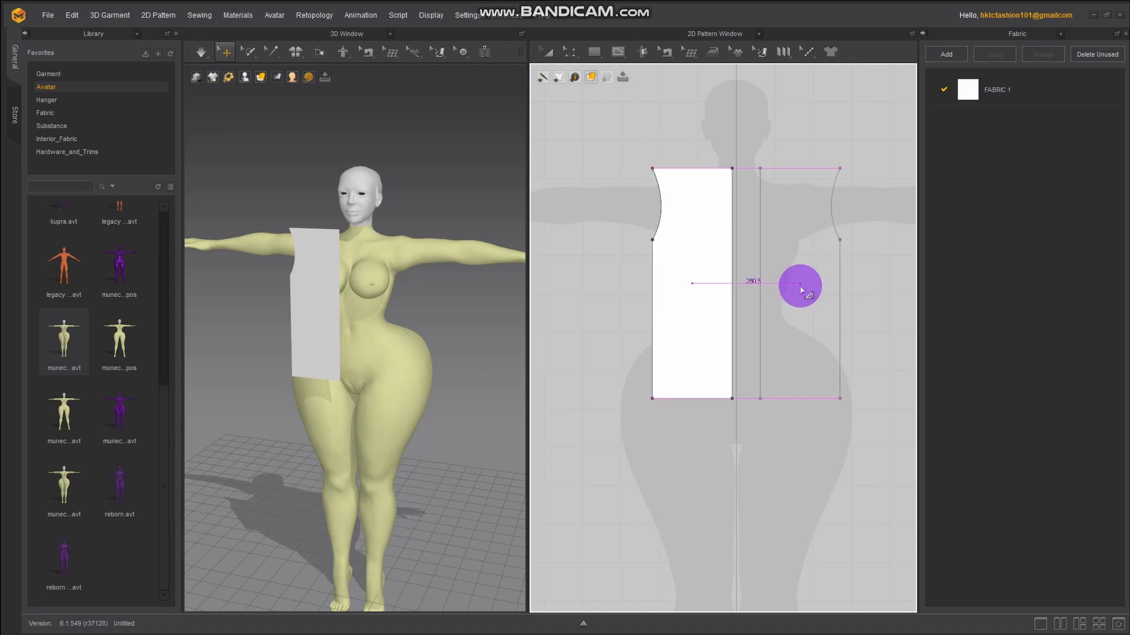
{"action": "left_click", "coordinate": [800, 289]}
{"action": "left_click_drag", "start_coordinate": [687, 272], "coordinate": [670, 273]}
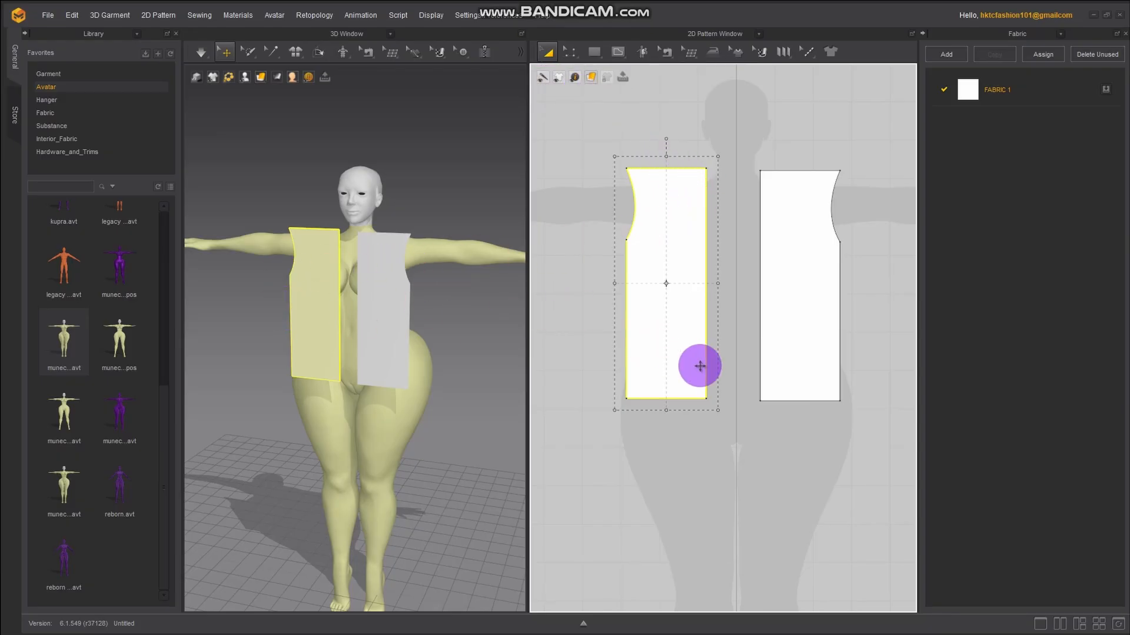
Try drawing a separate rectangular pattern piece beside the armhole panel, over the silhouette's arm, and undo it
{"action": "right_click_drag", "start_coordinate": [565, 355], "coordinate": [757, 368]}
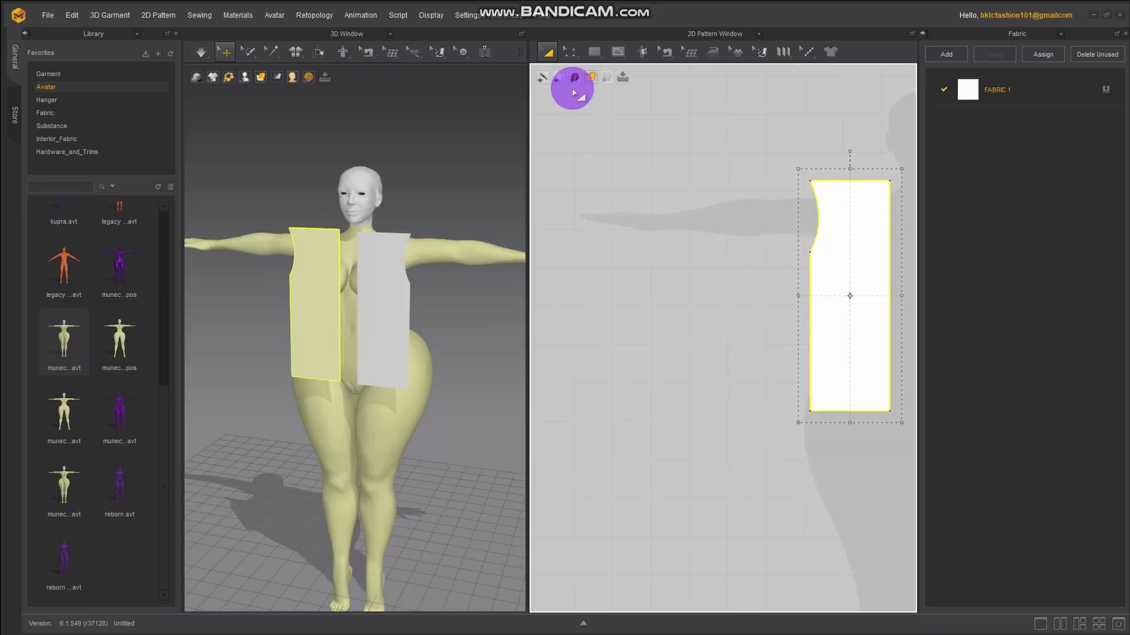
{"action": "left_click", "coordinate": [568, 50]}
{"action": "left_click", "coordinate": [594, 52]}
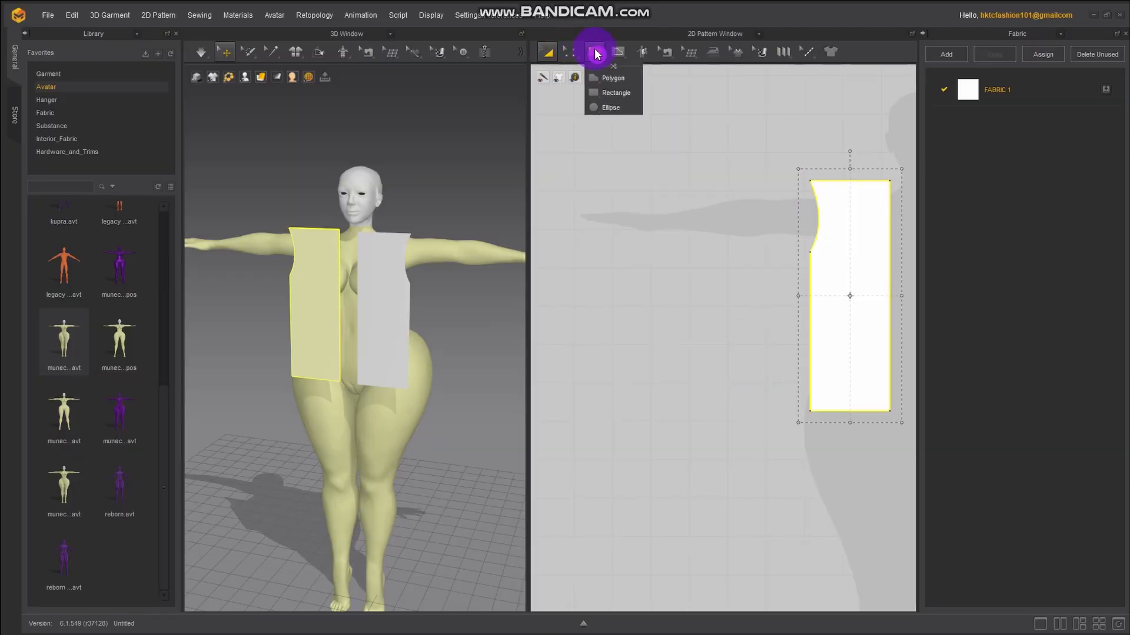
{"action": "left_click", "coordinate": [611, 95]}
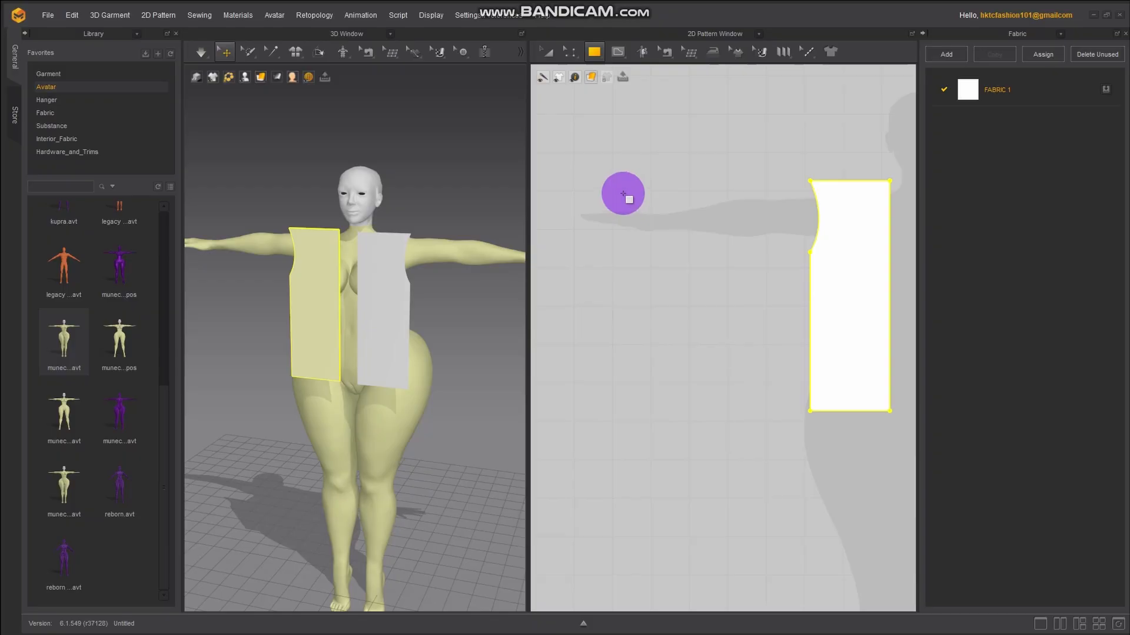
{"action": "left_click_drag", "start_coordinate": [623, 194], "coordinate": [771, 389]}
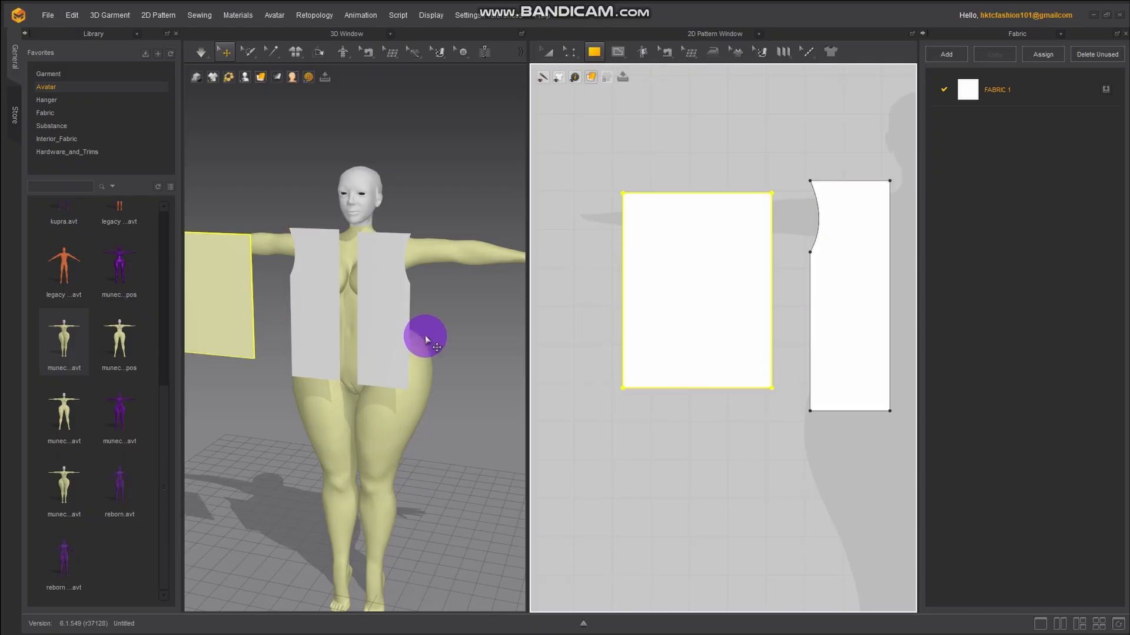
{"action": "key", "text": "ctrl+z"}
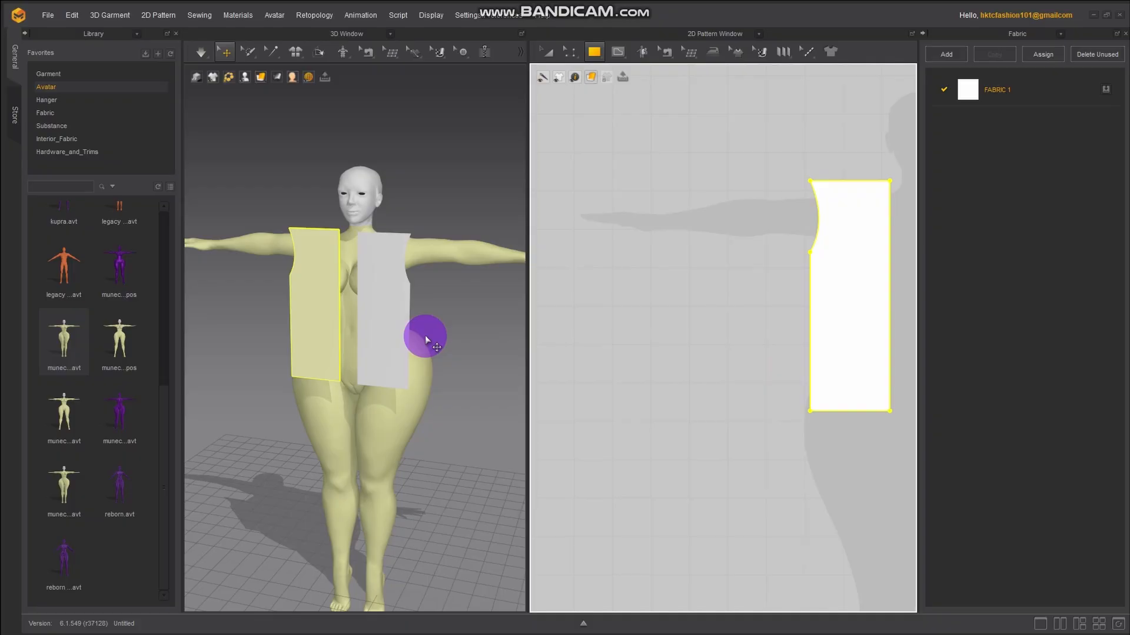
Copy both mirrored armhole panels together and paste the pair level with the originals, beside the avatar silhouette
{"action": "left_click", "coordinate": [557, 52]}
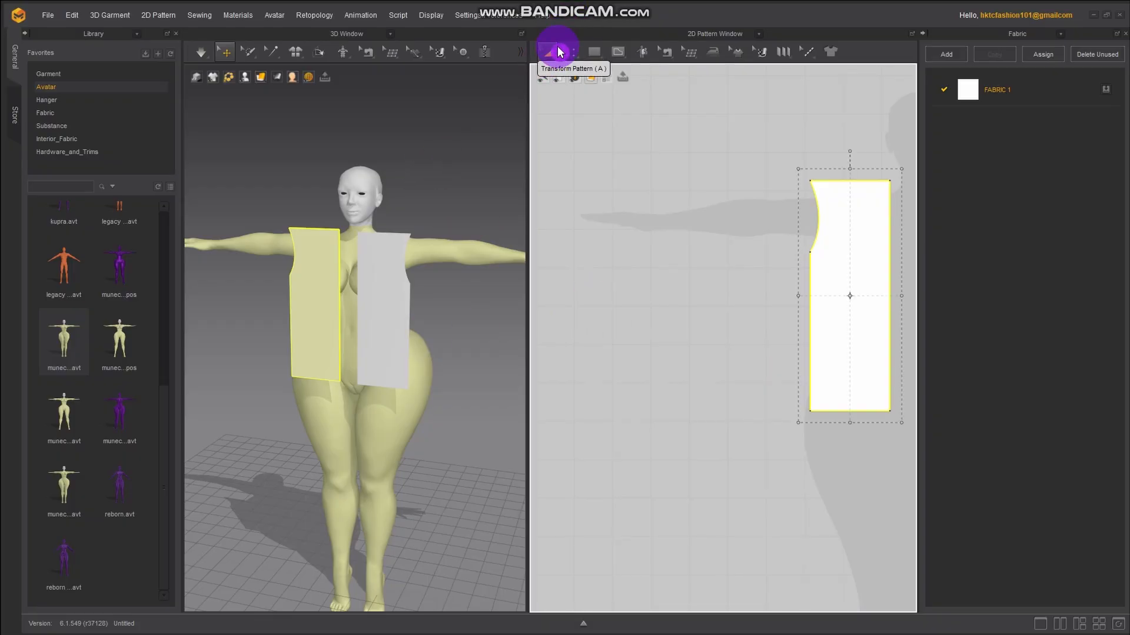
{"action": "right_click_drag", "start_coordinate": [741, 351], "coordinate": [608, 320]}
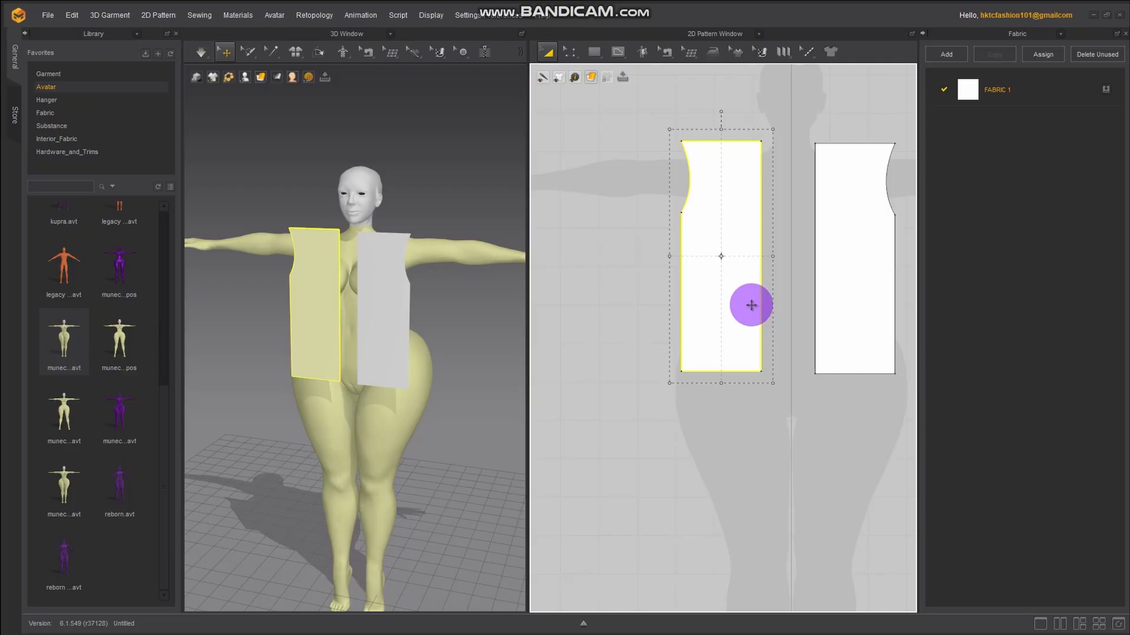
{"action": "left_click", "coordinate": [855, 270], "text": "shift"}
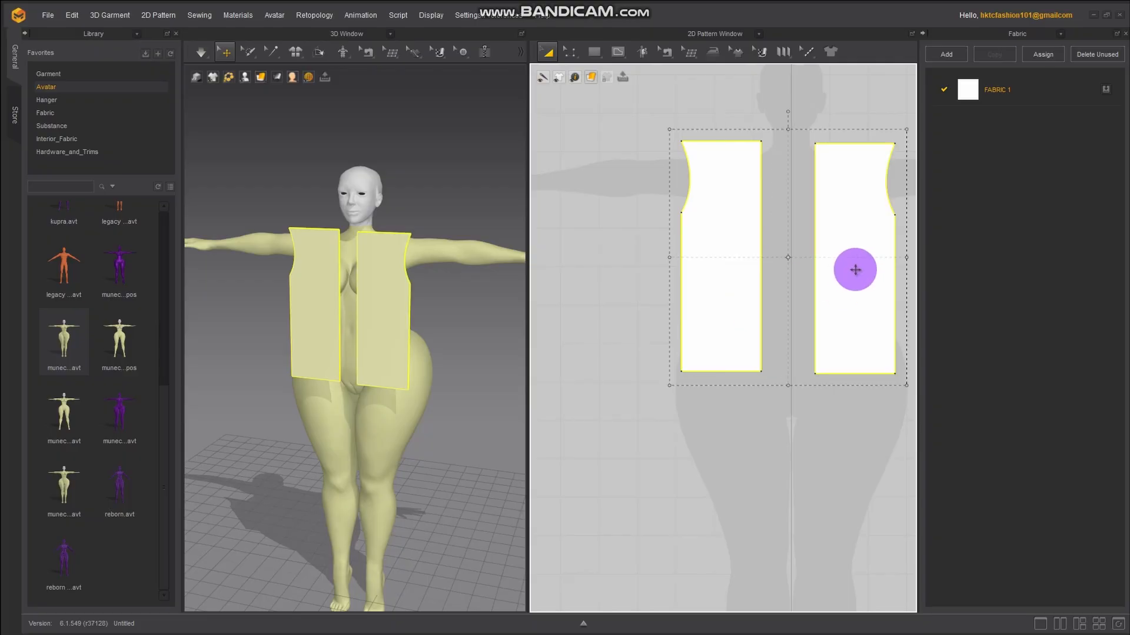
{"action": "right_click", "coordinate": [855, 269]}
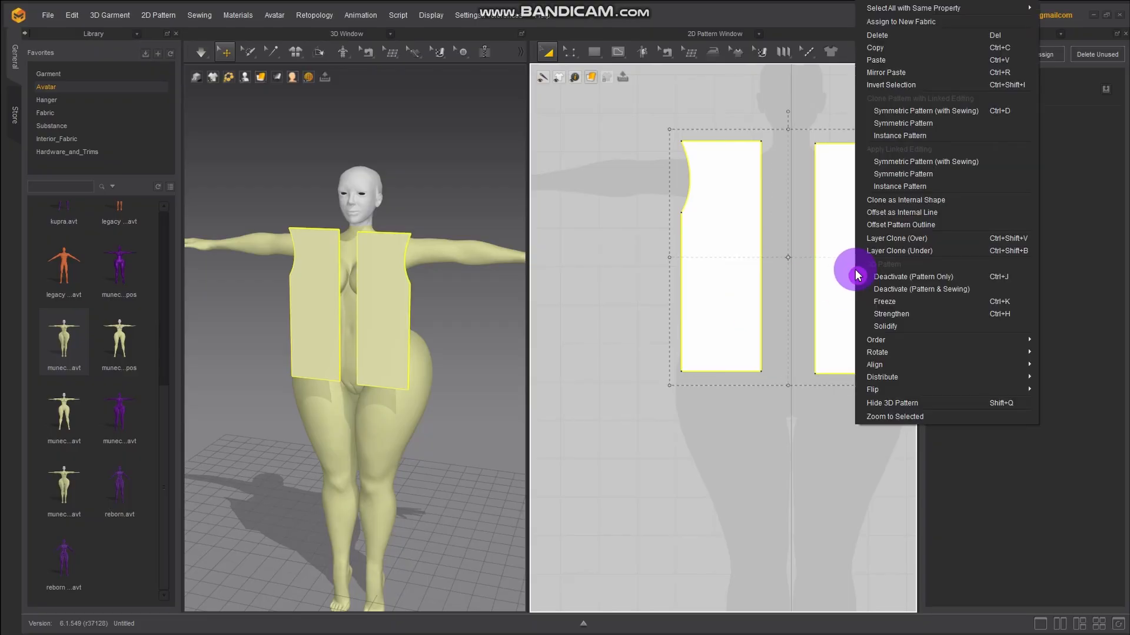
{"action": "left_click", "coordinate": [900, 51]}
{"action": "scroll", "coordinate": [676, 329], "scroll_direction": "down", "scroll_amount": 3}
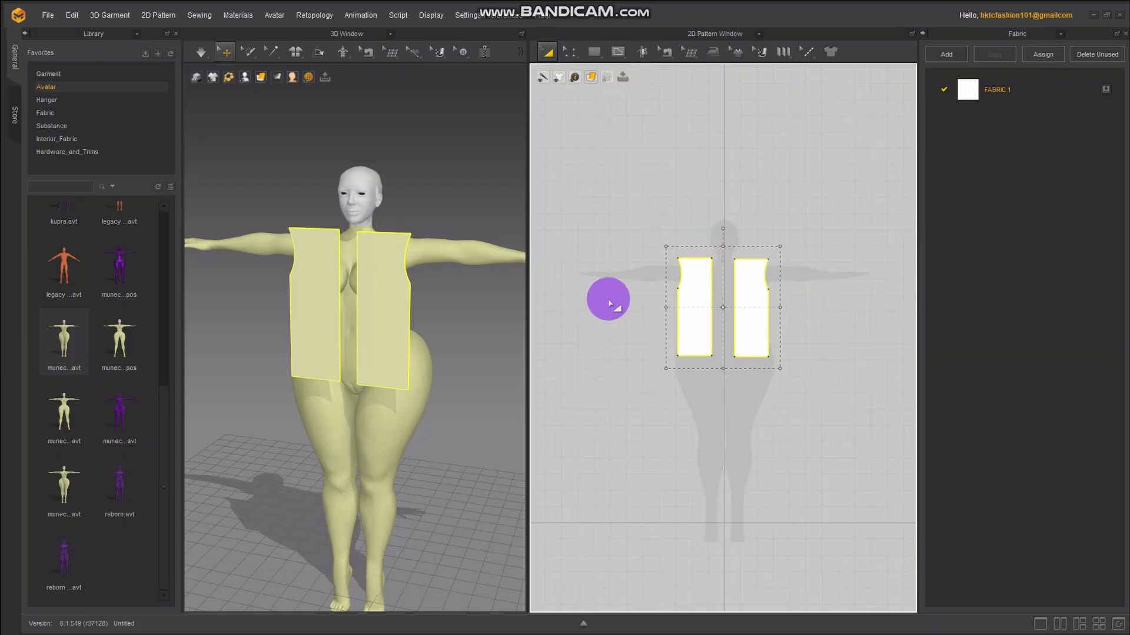
{"action": "right_click_drag", "start_coordinate": [605, 300], "coordinate": [735, 304]}
{"action": "right_click", "coordinate": [714, 319]}
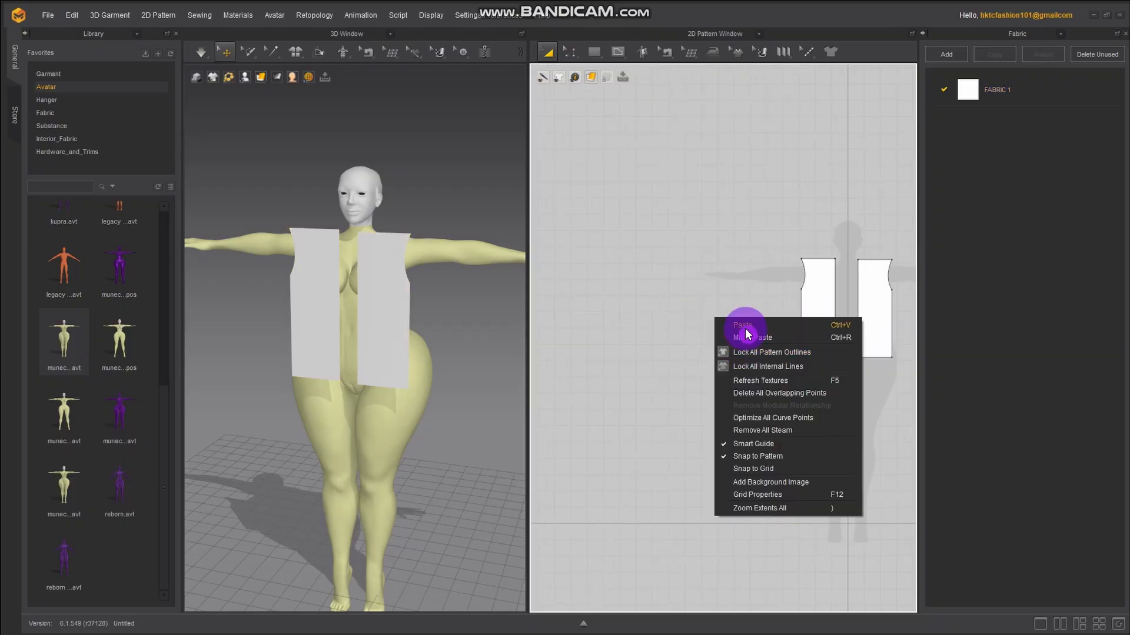
{"action": "left_click", "coordinate": [744, 326]}
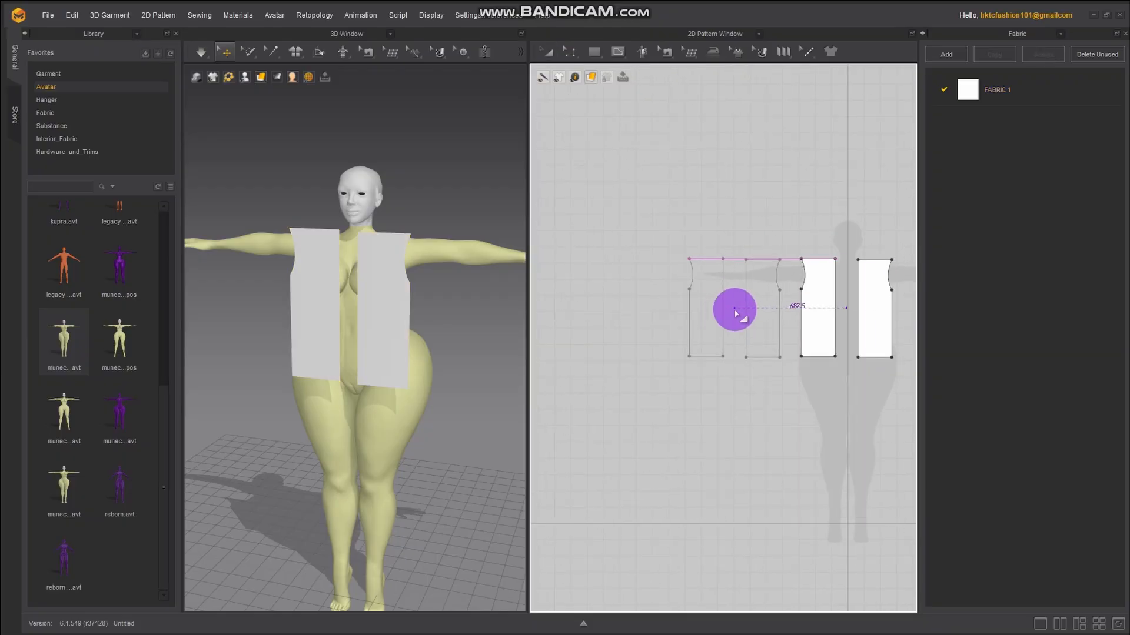
{"action": "left_click", "coordinate": [735, 309]}
Move the pasted panel pair behind the avatar in 3D, centre it across the back and raise it slightly
{"action": "right_click_drag", "start_coordinate": [222, 346], "coordinate": [321, 356]}
{"action": "right_click_drag", "start_coordinate": [312, 327], "coordinate": [370, 322]}
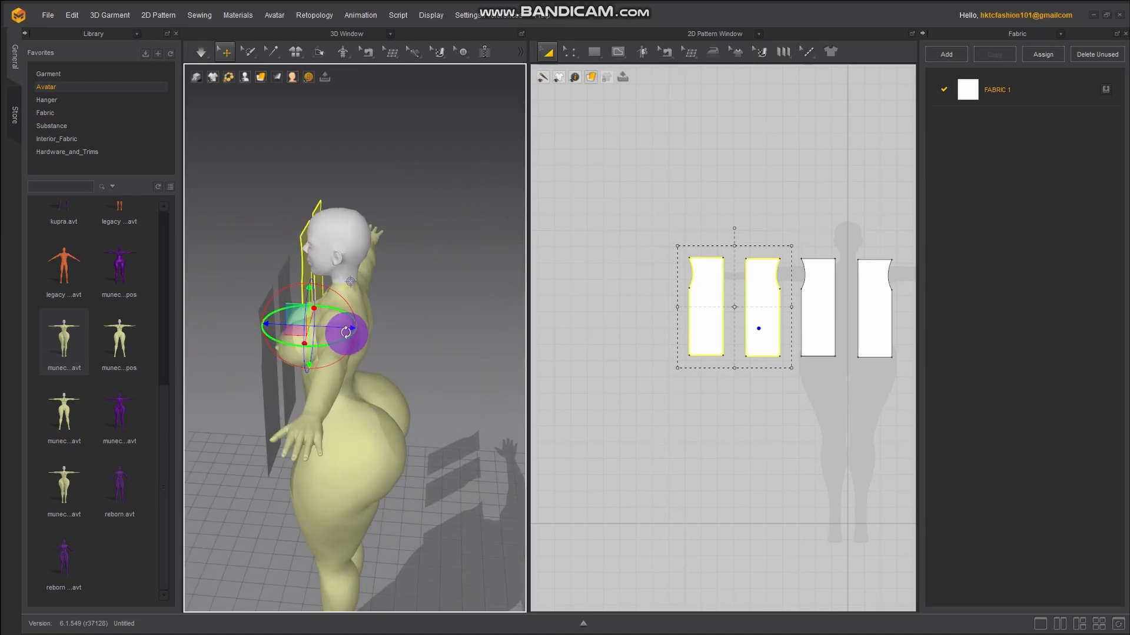
{"action": "left_click_drag", "start_coordinate": [371, 322], "coordinate": [438, 328]}
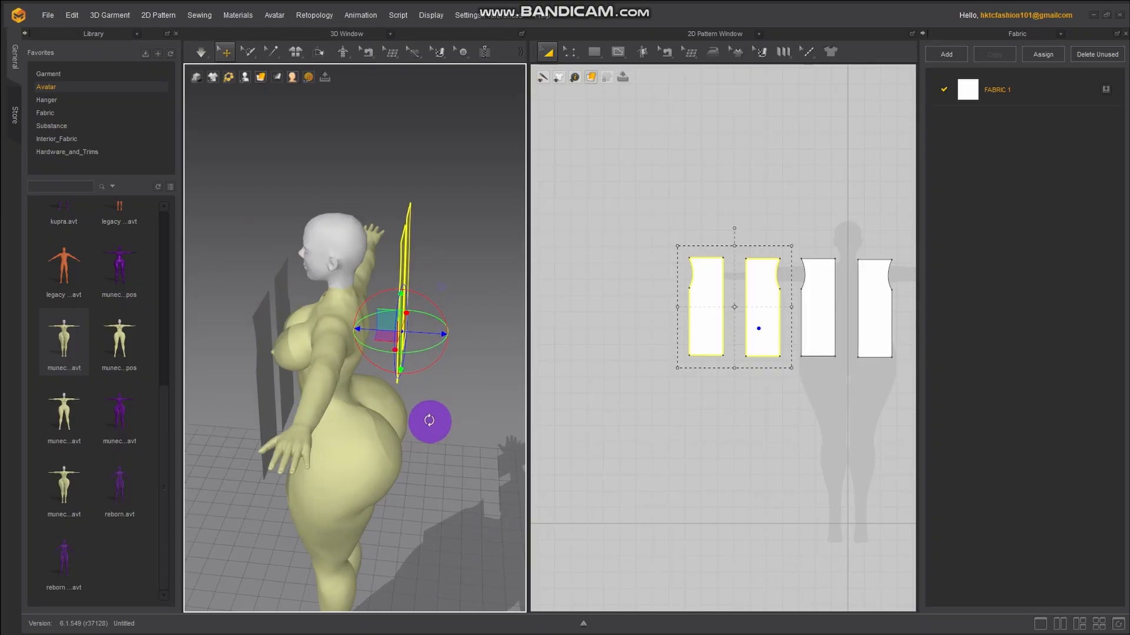
{"action": "right_click_drag", "start_coordinate": [429, 421], "coordinate": [410, 364]}
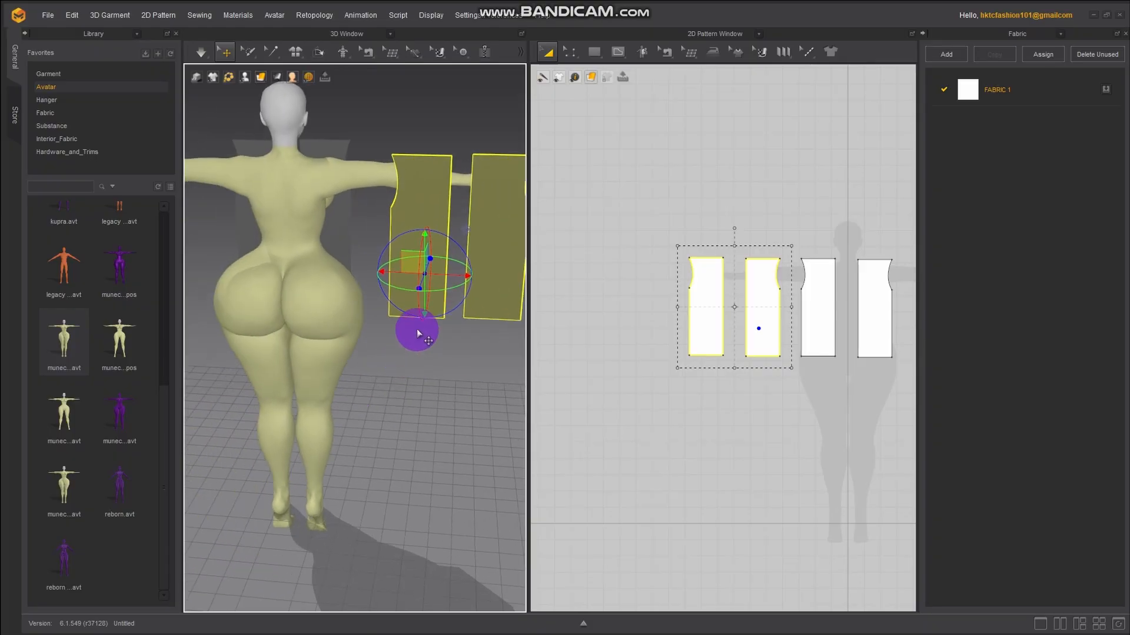
{"action": "left_click_drag", "start_coordinate": [451, 274], "coordinate": [279, 262]}
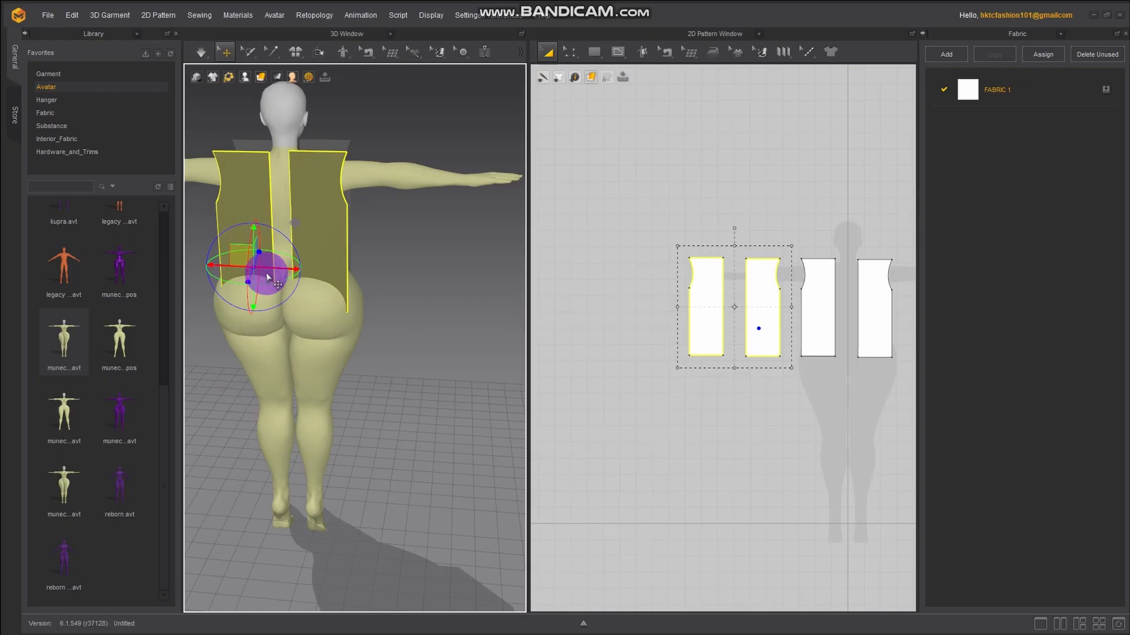
{"action": "right_click_drag", "start_coordinate": [265, 270], "coordinate": [265, 240]}
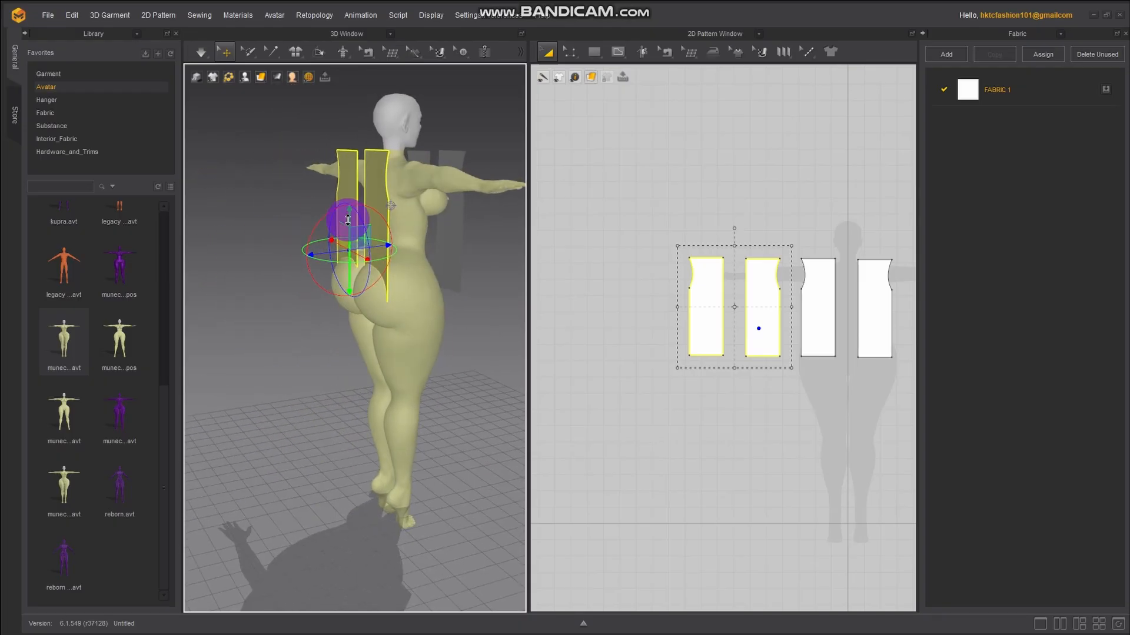
{"action": "left_click_drag", "start_coordinate": [348, 220], "coordinate": [348, 206]}
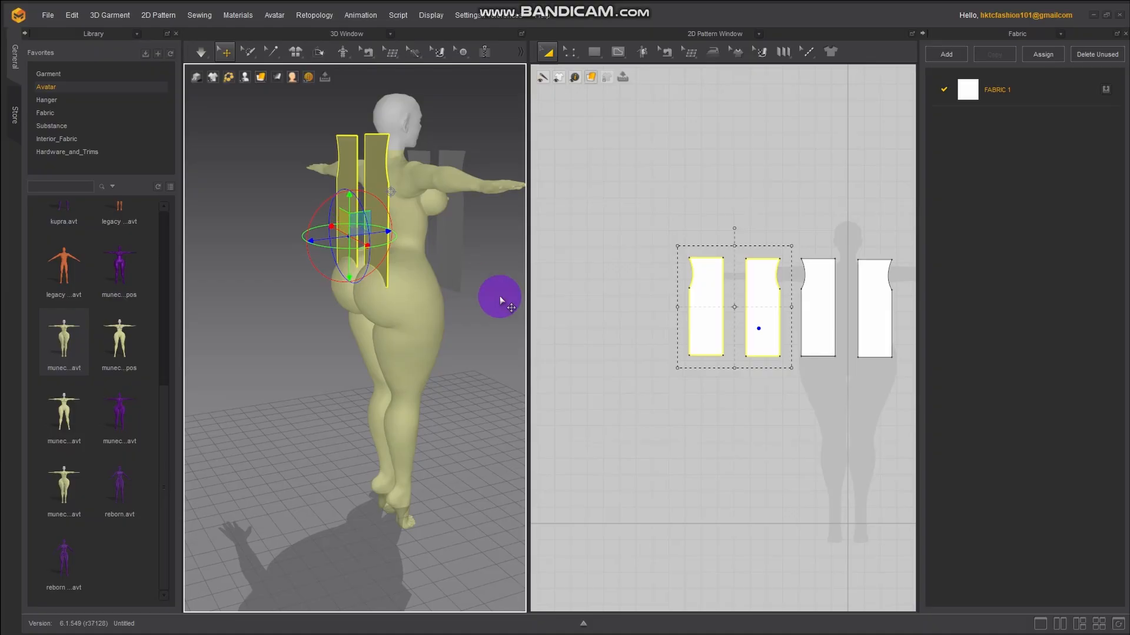
Select only the two front panels in 3D and raise them slightly in front of the avatar's chest
{"action": "right_click_drag", "start_coordinate": [498, 300], "coordinate": [340, 275]}
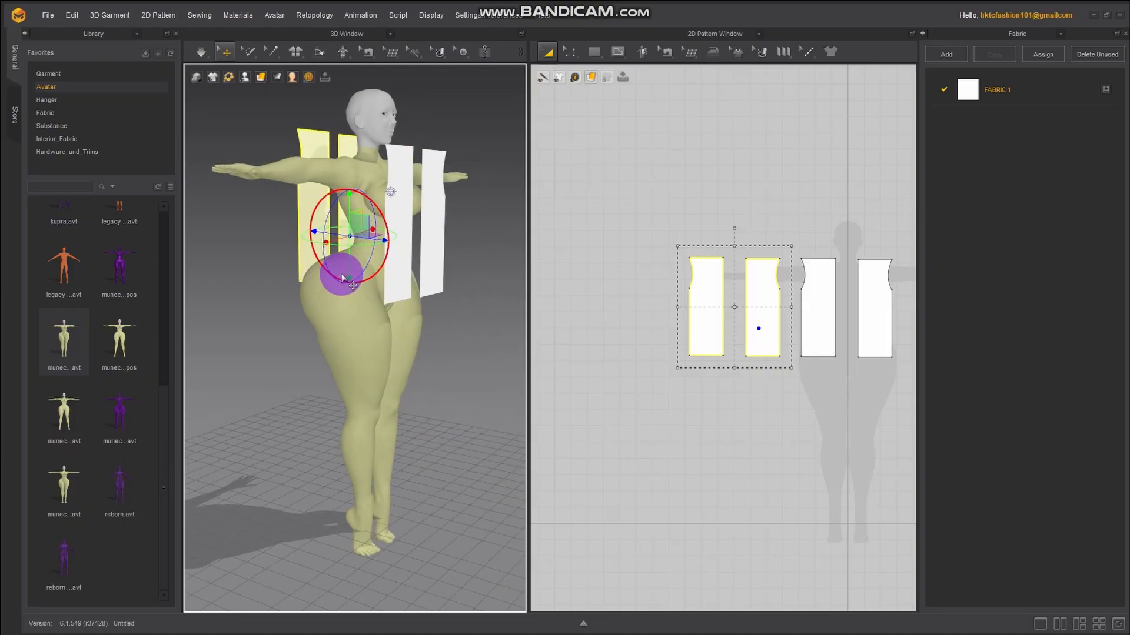
{"action": "right_click_drag", "start_coordinate": [412, 324], "coordinate": [330, 322]}
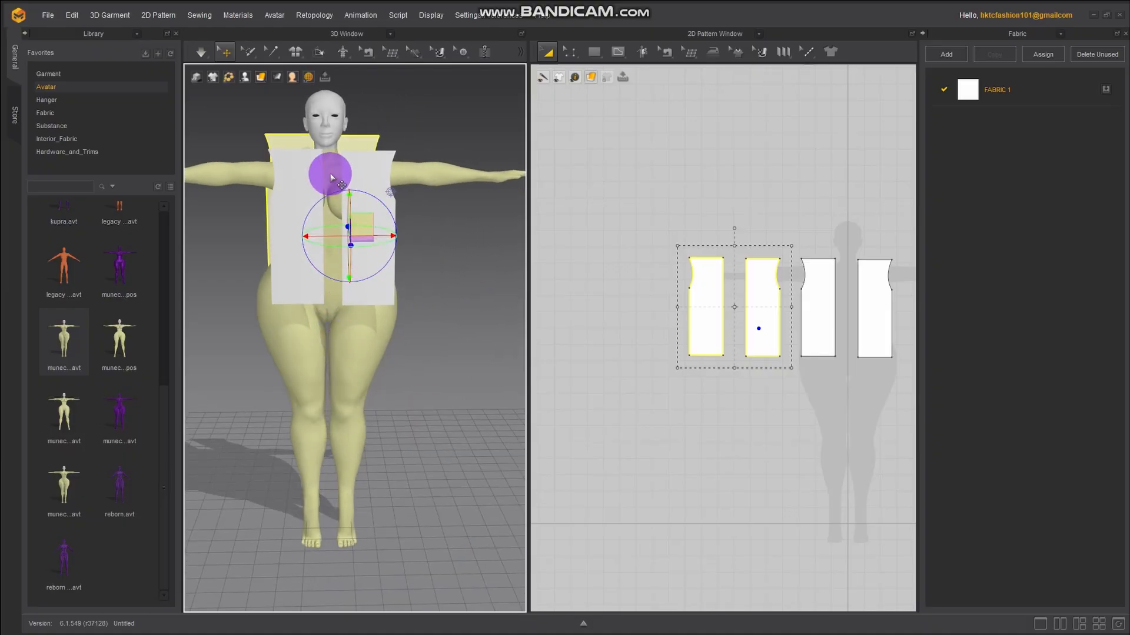
{"action": "left_click", "coordinate": [369, 159], "text": "shift"}
{"action": "left_click", "coordinate": [294, 190], "text": "shift"}
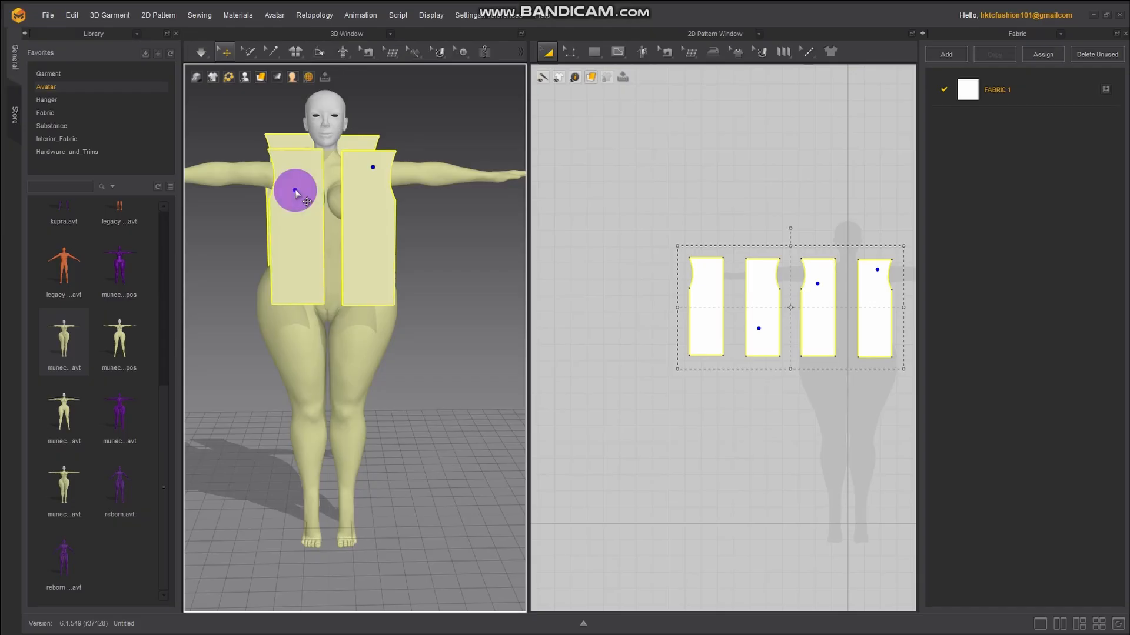
{"action": "left_click", "coordinate": [454, 296]}
{"action": "left_click", "coordinate": [366, 213]}
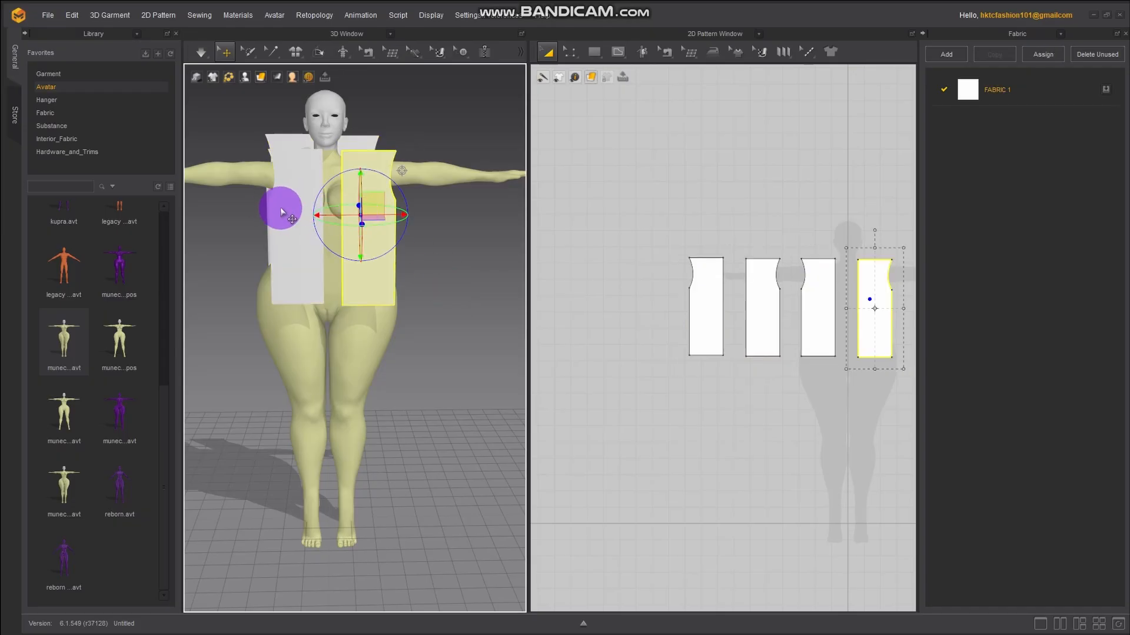
{"action": "left_click", "coordinate": [299, 213], "text": "shift"}
{"action": "right_click_drag", "start_coordinate": [303, 214], "coordinate": [283, 268]}
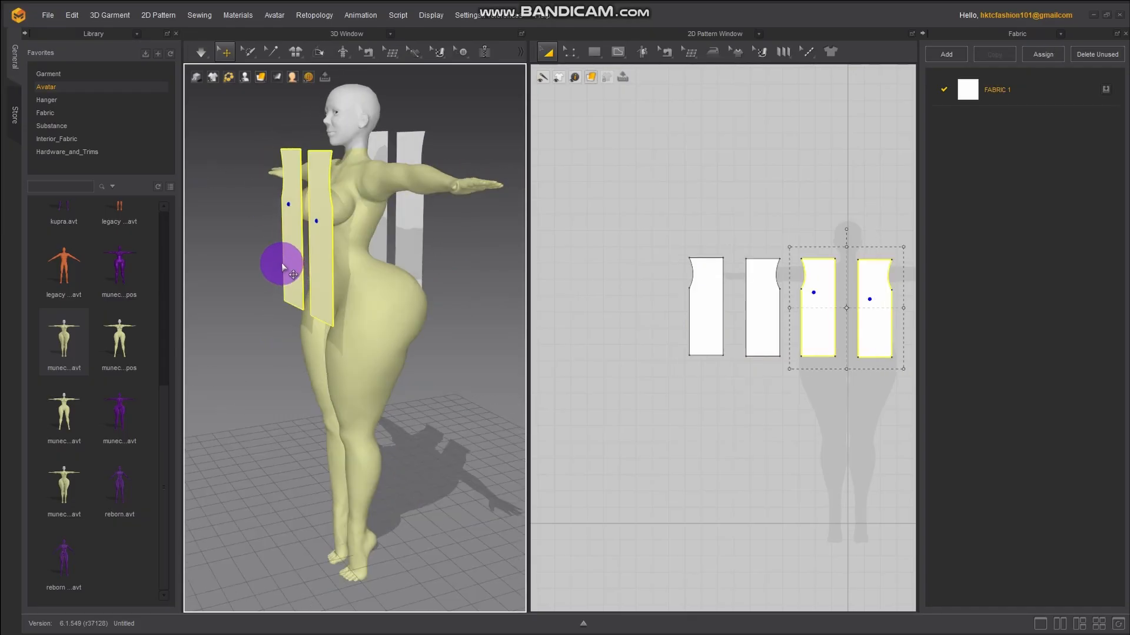
{"action": "left_click", "coordinate": [320, 241]}
{"action": "left_click_drag", "start_coordinate": [318, 207], "coordinate": [322, 188]}
Select the two back panels in 3D and flip them horizontally so they face outward behind the avatar
{"action": "right_click_drag", "start_coordinate": [340, 298], "coordinate": [671, 300]}
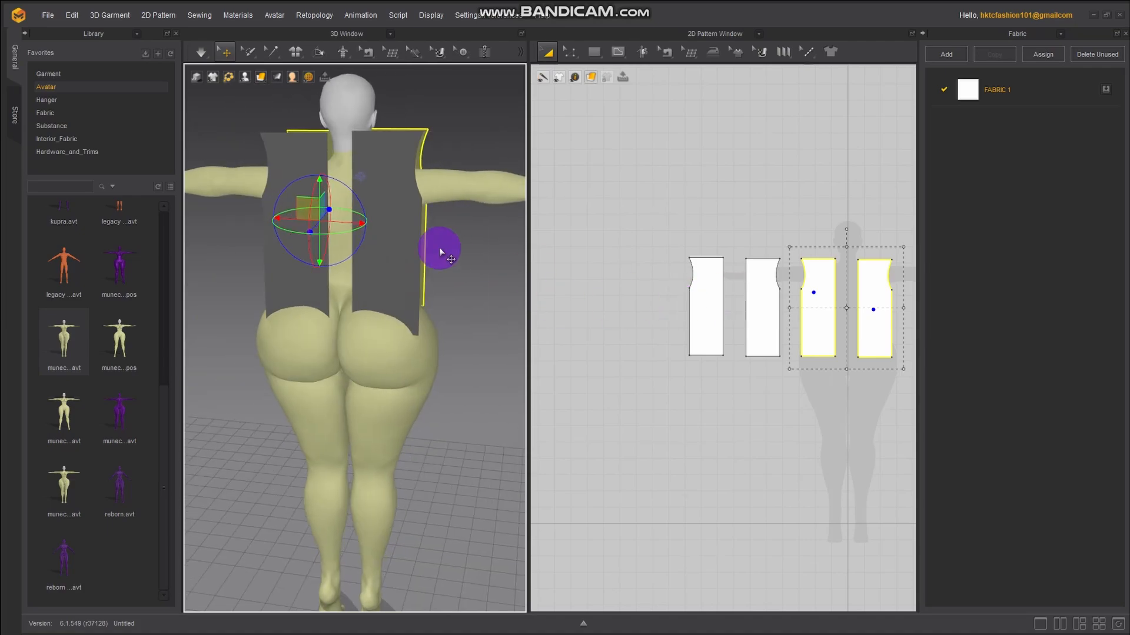
{"action": "right_click", "coordinate": [407, 246]}
{"action": "left_click", "coordinate": [292, 249]}
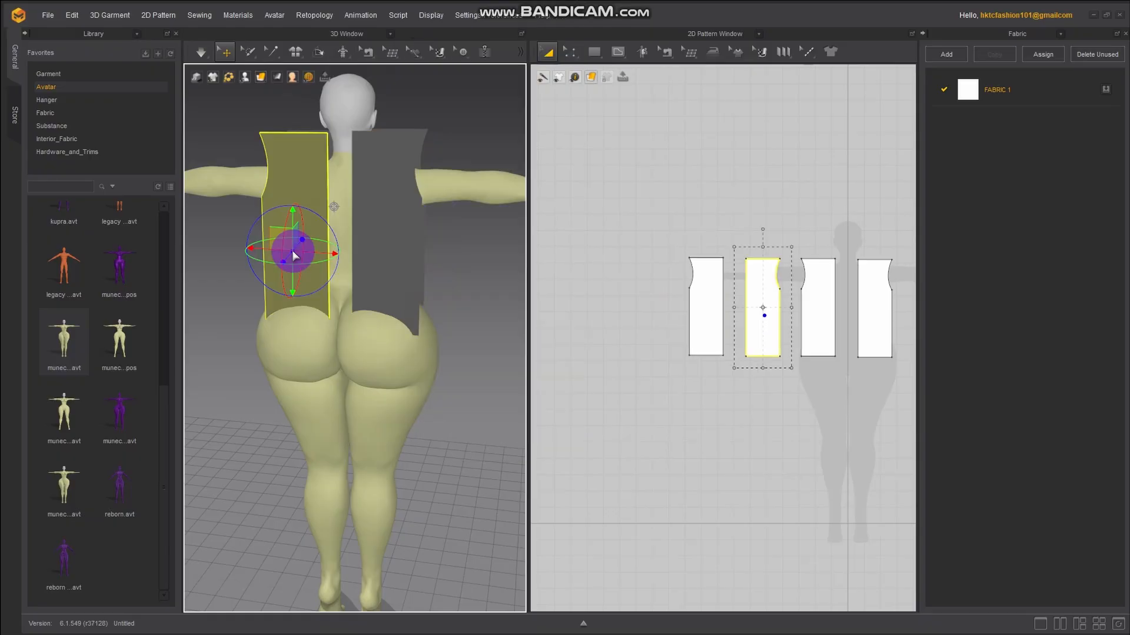
{"action": "left_click", "coordinate": [395, 240], "text": "shift"}
{"action": "right_click", "coordinate": [394, 241]}
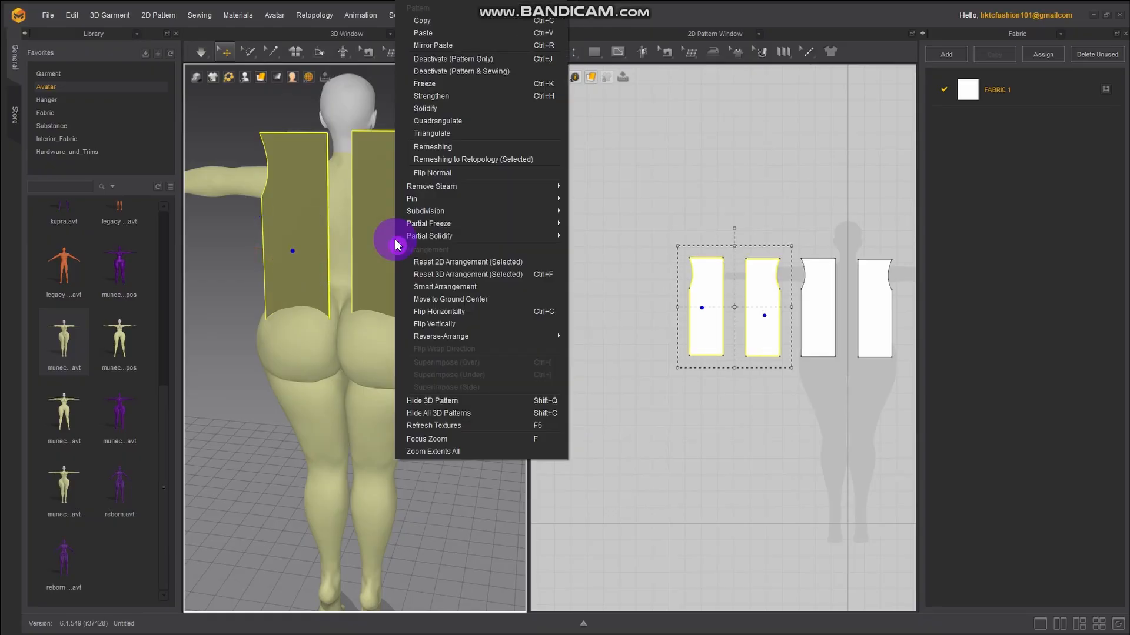
{"action": "left_click", "coordinate": [468, 315]}
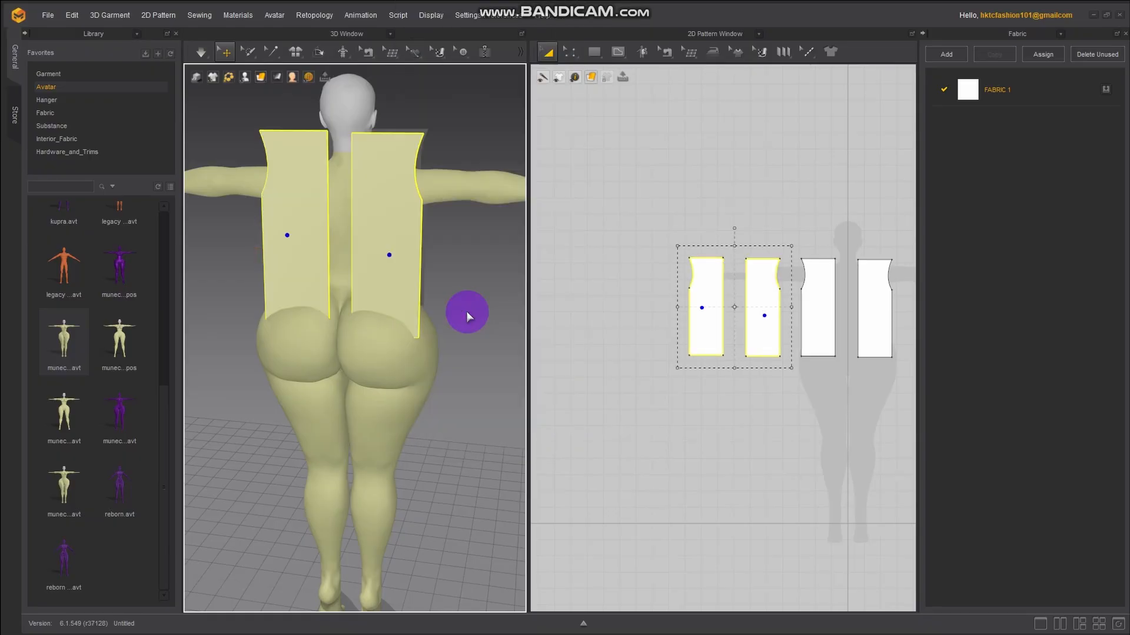
Draw a rectangular sleeve pattern above the torso panels and lower it in 3D in front of the avatar's arm
{"action": "right_click_drag", "start_coordinate": [447, 380], "coordinate": [421, 373]}
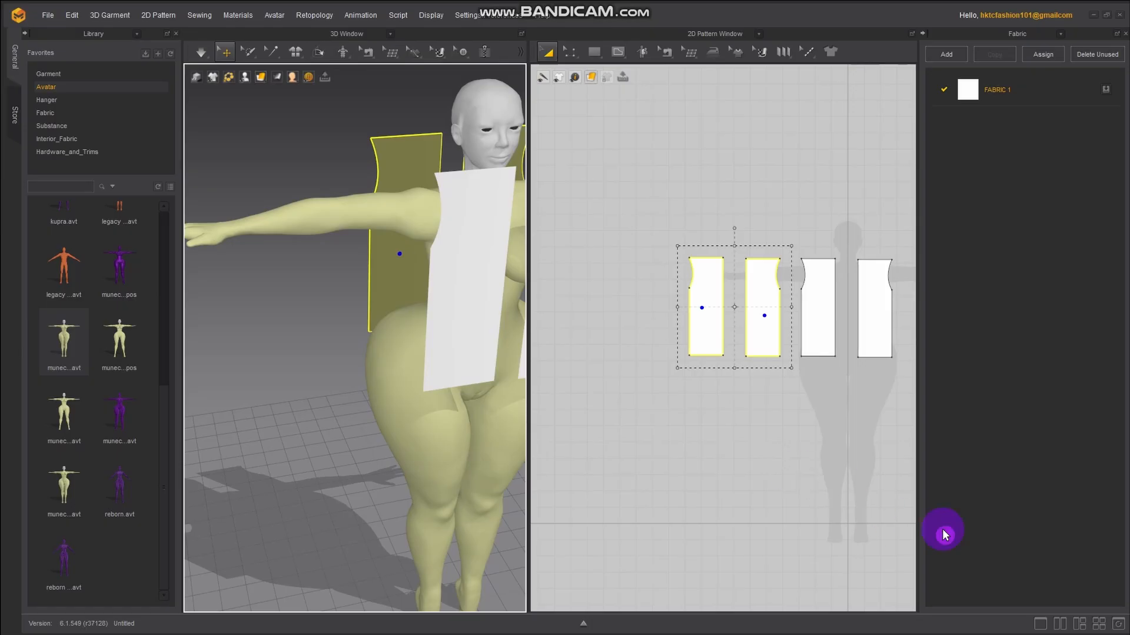
{"action": "right_click_drag", "start_coordinate": [814, 433], "coordinate": [718, 462]}
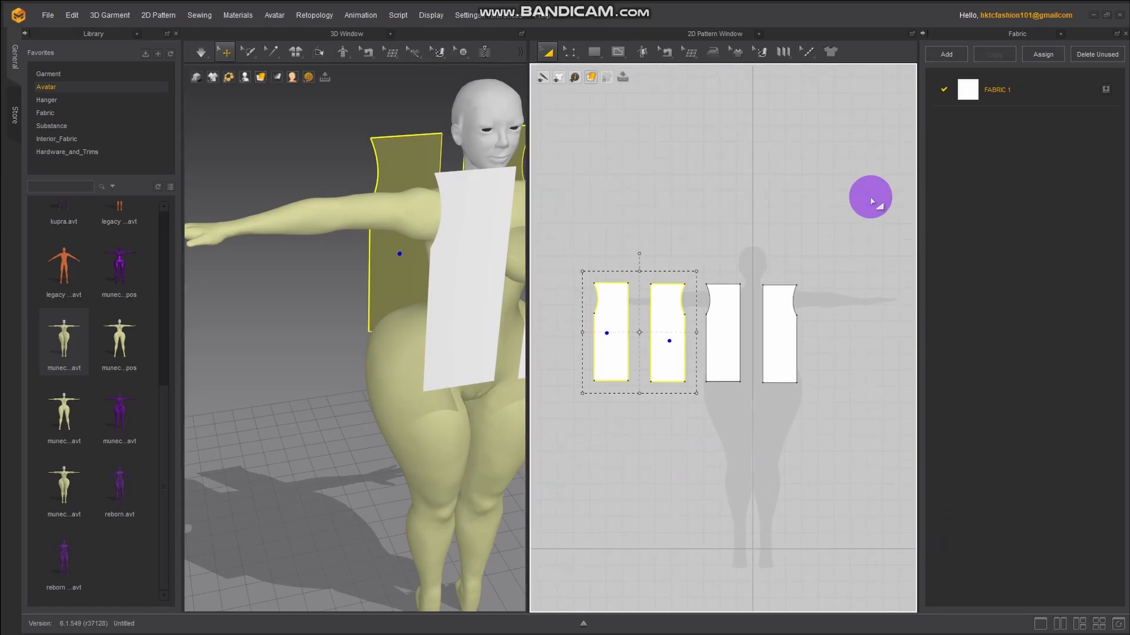
{"action": "left_click", "coordinate": [594, 52]}
{"action": "left_click", "coordinate": [616, 93]}
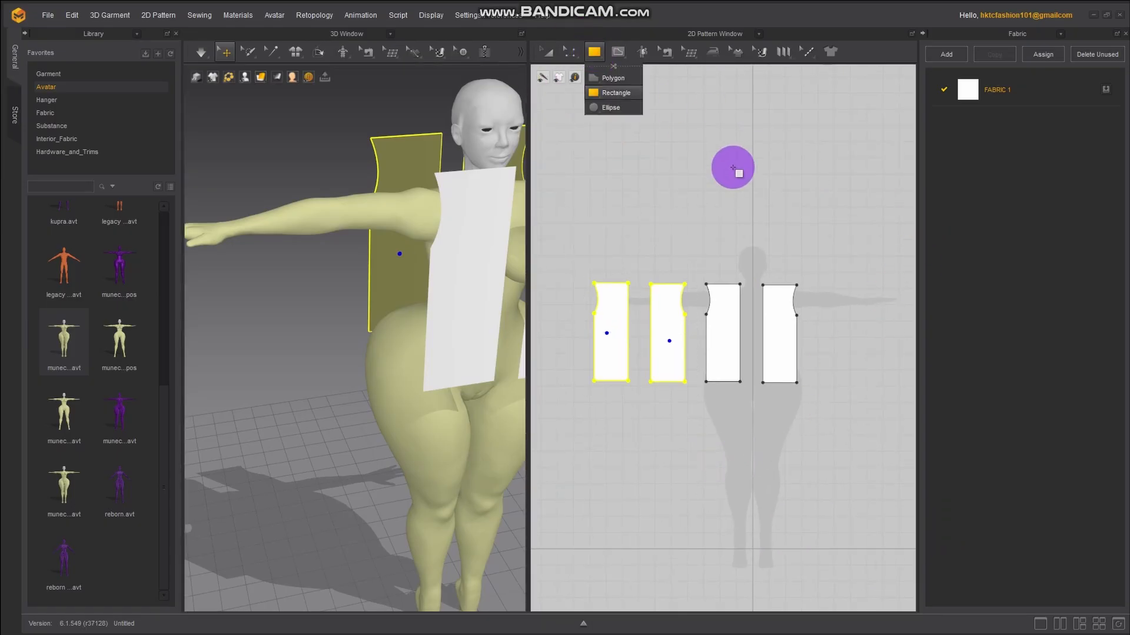
{"action": "scroll", "coordinate": [752, 202], "scroll_direction": "up", "scroll_amount": 2}
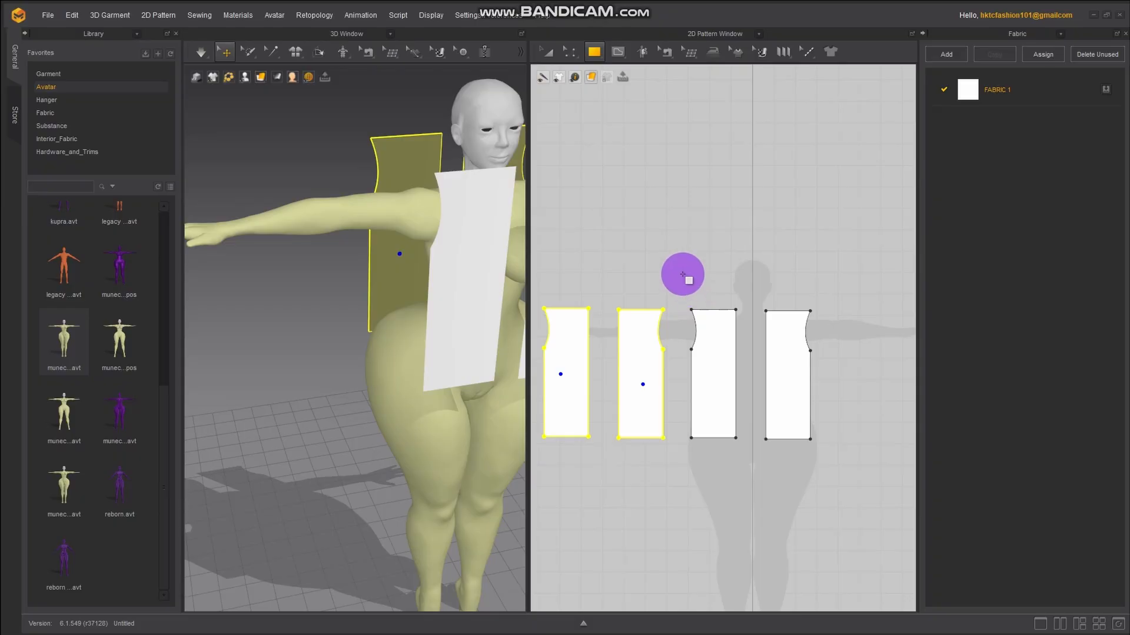
{"action": "left_click_drag", "start_coordinate": [707, 247], "coordinate": [619, 288]}
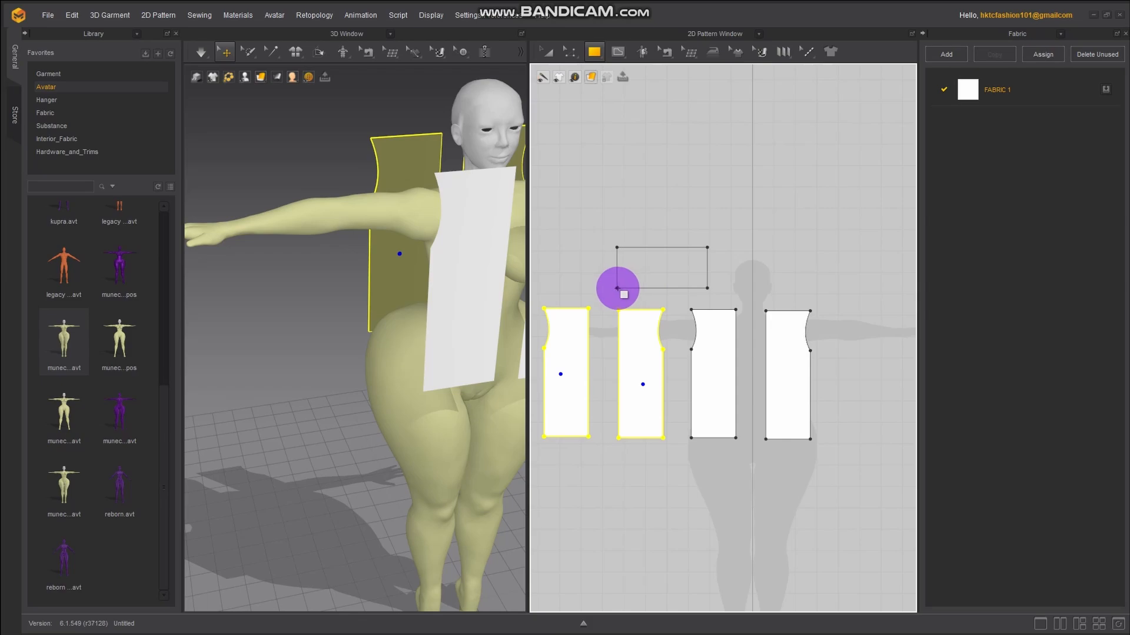
{"action": "left_click_drag", "start_coordinate": [617, 288], "coordinate": [617, 288]}
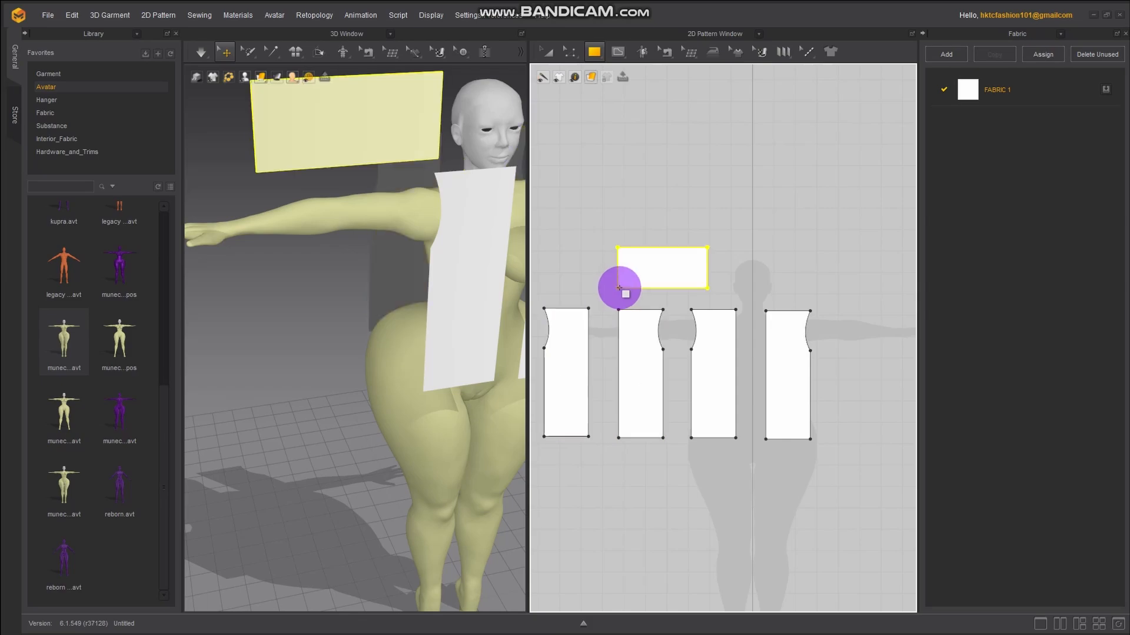
{"action": "left_click", "coordinate": [372, 118]}
{"action": "left_click_drag", "start_coordinate": [374, 112], "coordinate": [383, 212]}
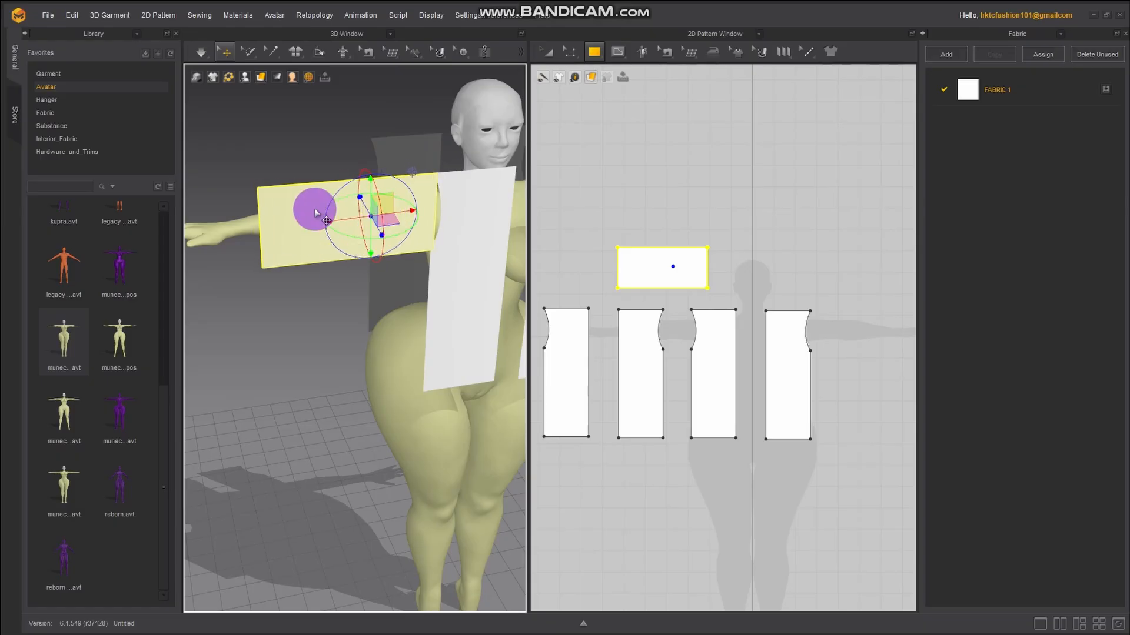
Copy the sleeve rectangle and paste it roughly level with the original, above the silhouette's other arm
{"action": "left_click", "coordinate": [547, 52]}
{"action": "right_click", "coordinate": [673, 270]}
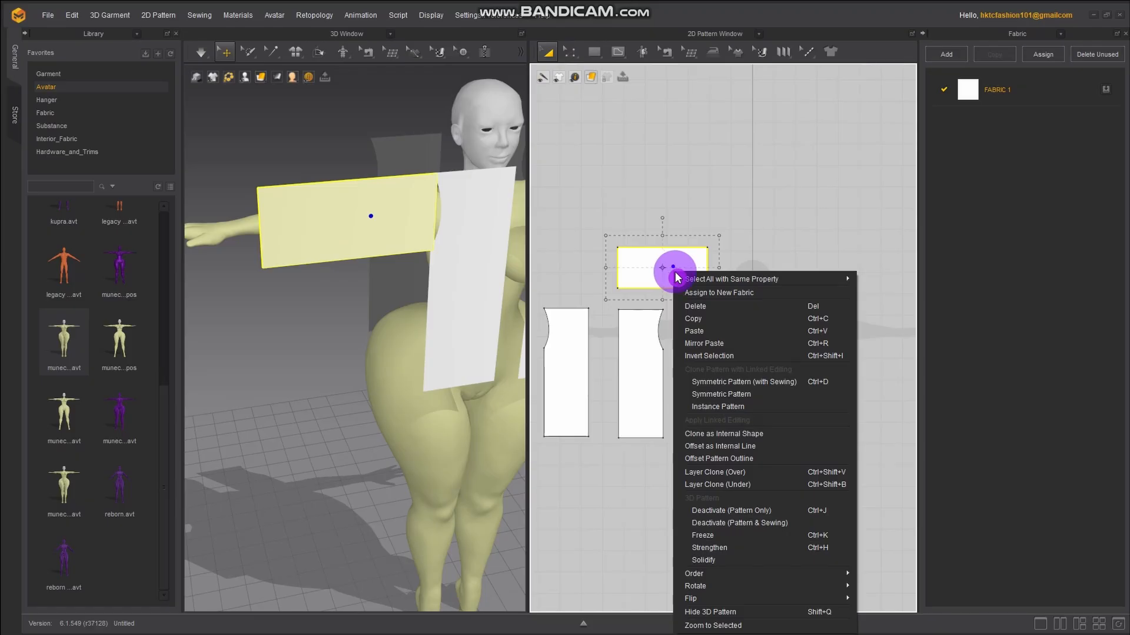
{"action": "left_click", "coordinate": [719, 329]}
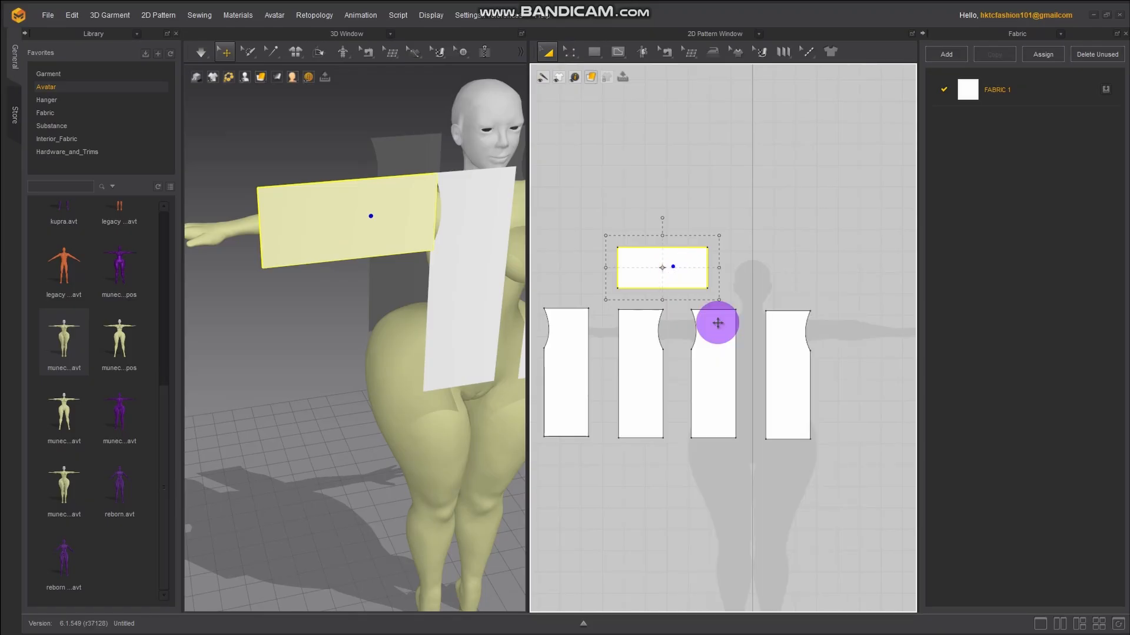
{"action": "right_click", "coordinate": [832, 270]}
{"action": "left_click", "coordinate": [856, 296]}
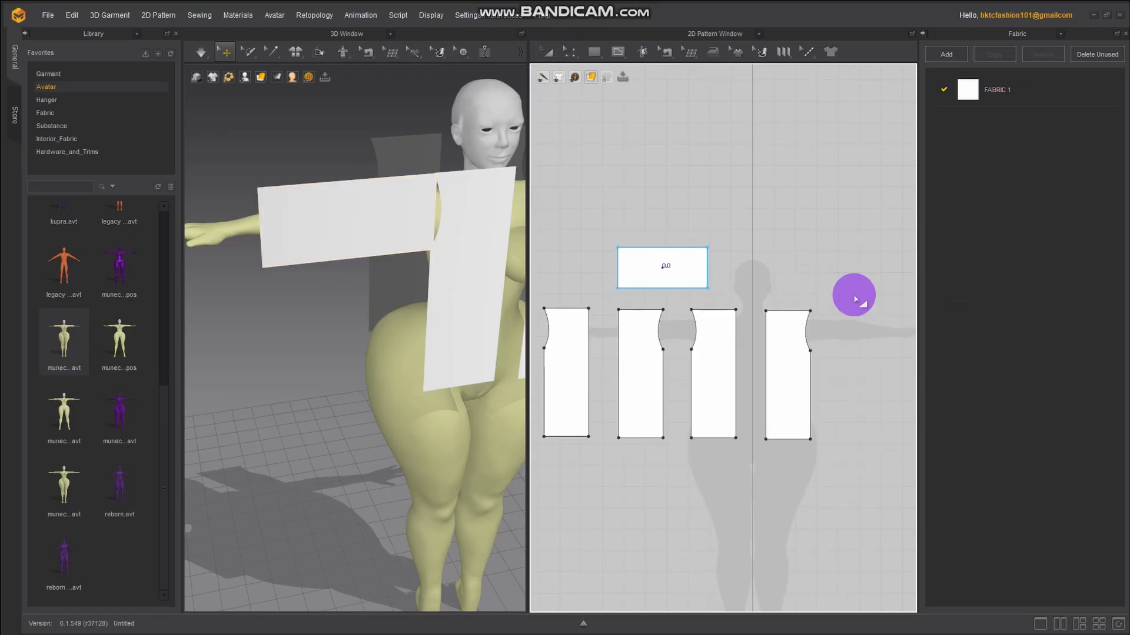
{"action": "left_click", "coordinate": [857, 271]}
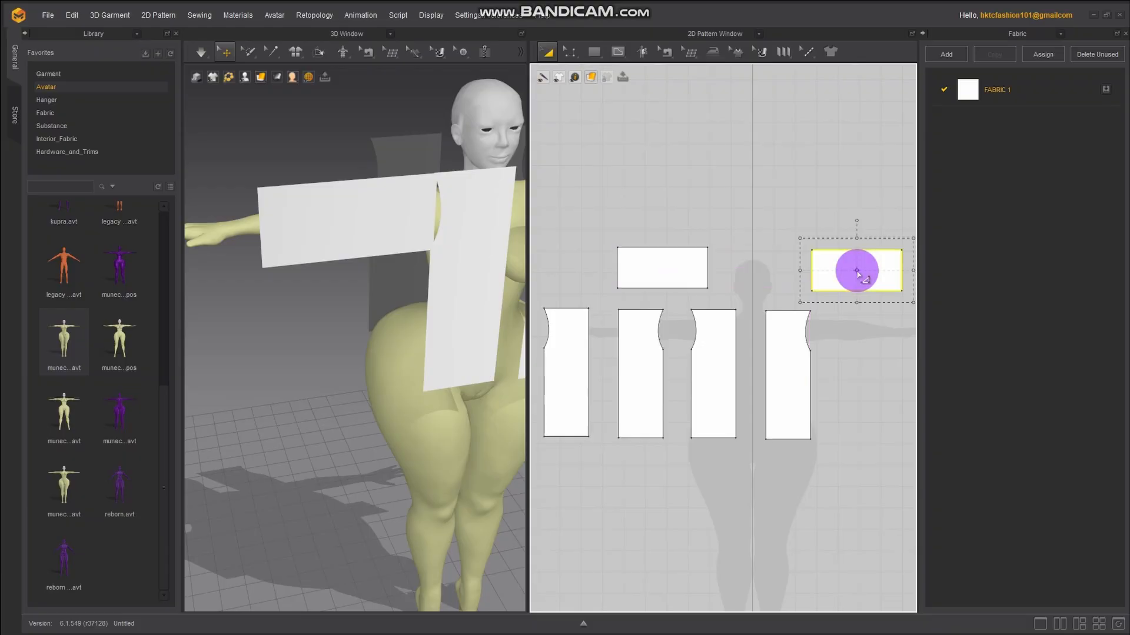
Copy both sleeve rectangles together and paste the pair directly above the originals in the 2D layout
{"action": "left_click", "coordinate": [664, 268], "text": "shift"}
{"action": "right_click", "coordinate": [666, 274]}
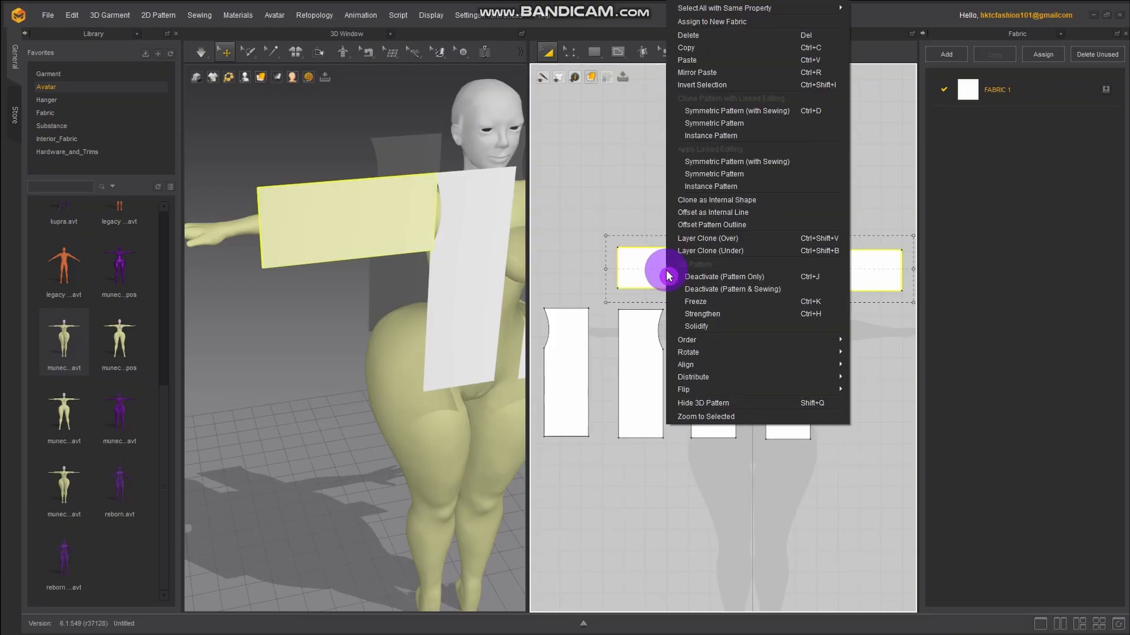
{"action": "left_click", "coordinate": [691, 48]}
{"action": "right_click", "coordinate": [737, 181]}
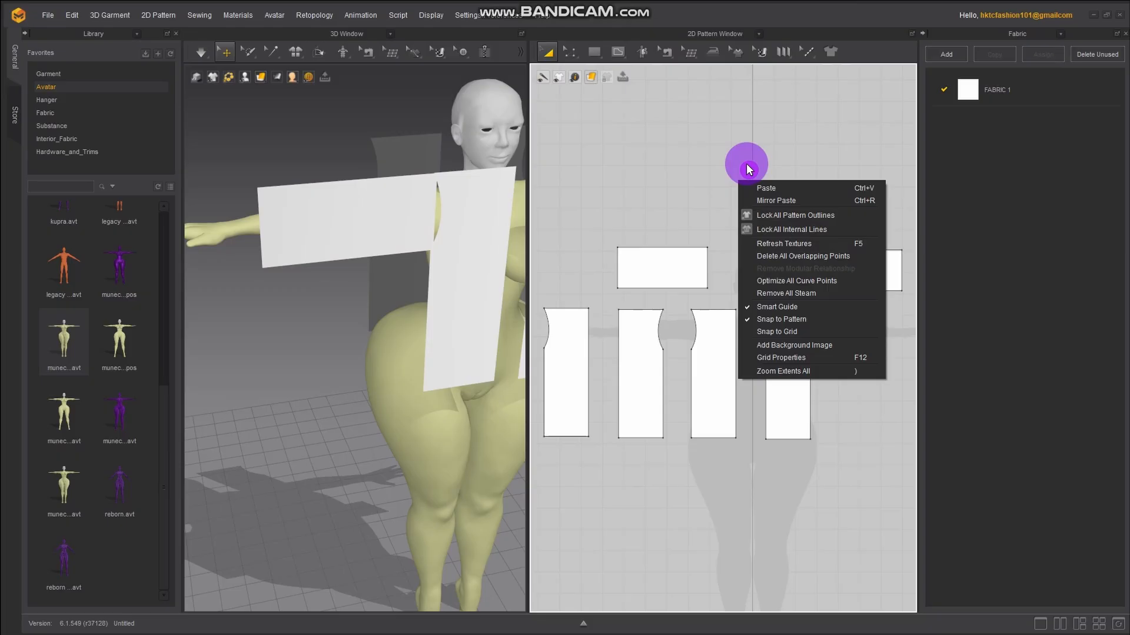
{"action": "left_click", "coordinate": [768, 193]}
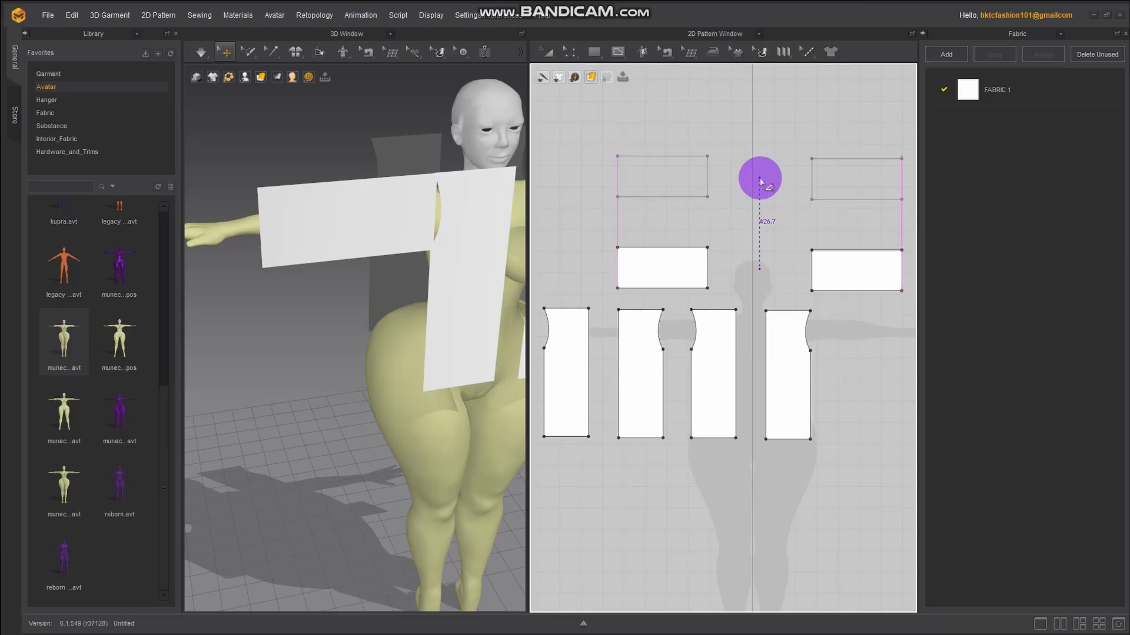
{"action": "left_click", "coordinate": [760, 180]}
Select both pasted sleeve rectangles in 3D, move them behind the avatar and lower them to arm level
{"action": "scroll", "coordinate": [345, 348], "scroll_direction": "down", "scroll_amount": 3}
{"action": "right_click_drag", "start_coordinate": [345, 347], "coordinate": [432, 344]}
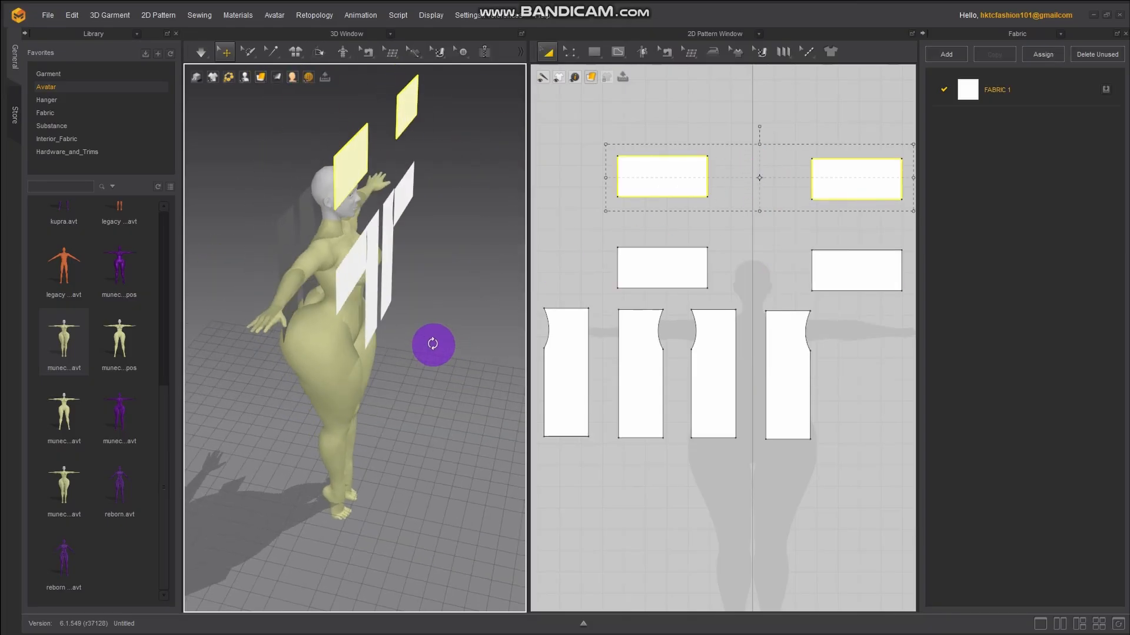
{"action": "left_click", "coordinate": [348, 171]}
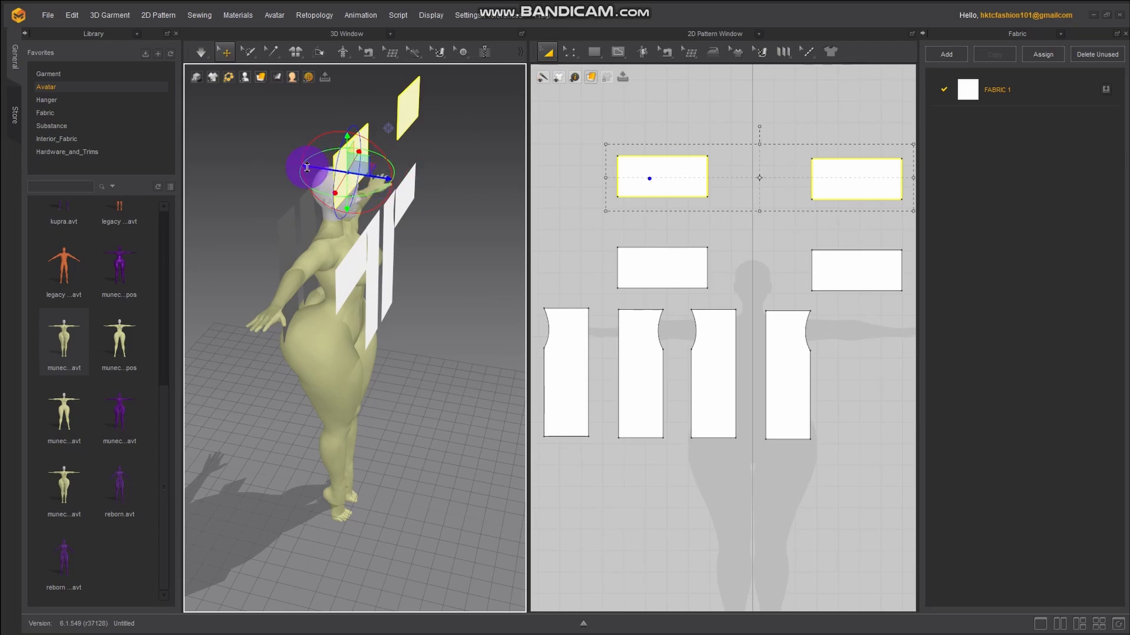
{"action": "left_click", "coordinate": [376, 174]}
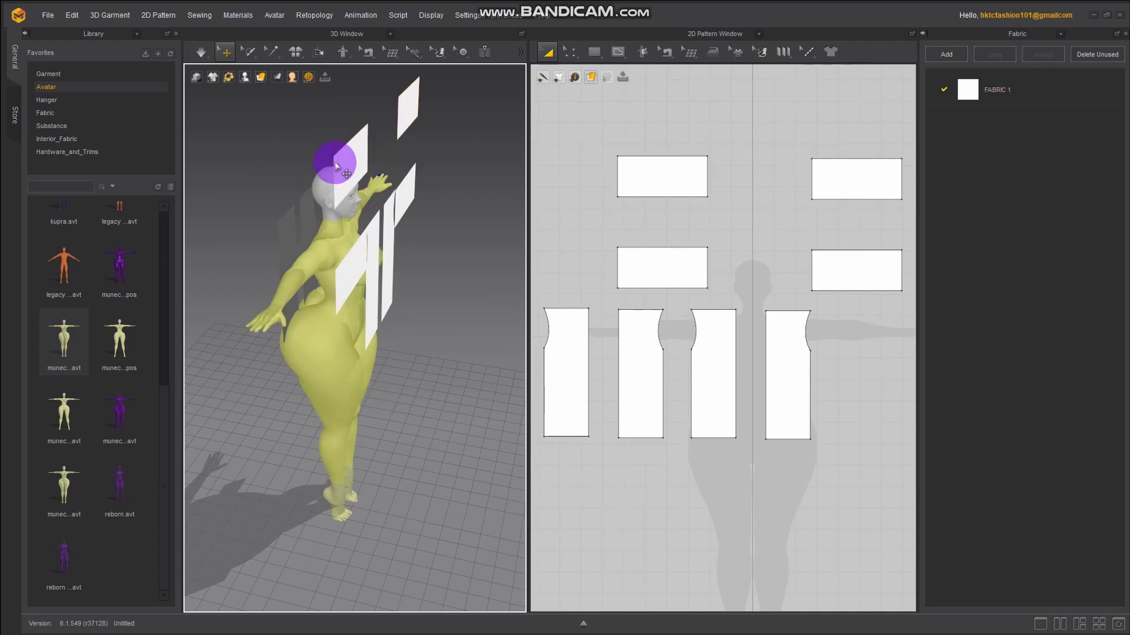
{"action": "left_click", "coordinate": [352, 172]}
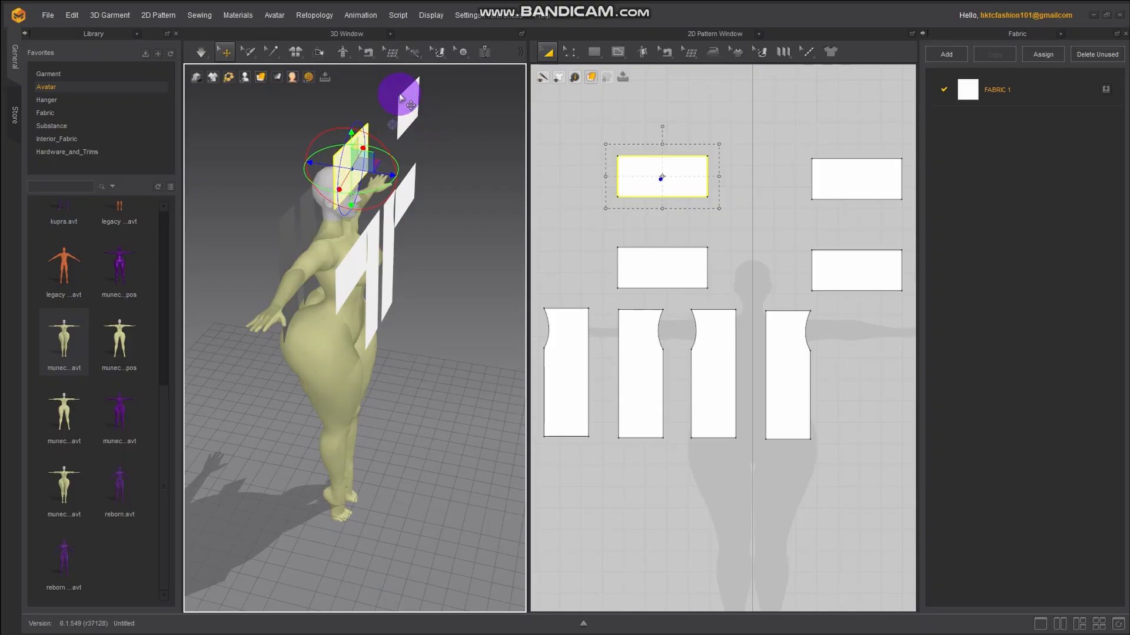
{"action": "left_click", "coordinate": [405, 100], "text": "shift"}
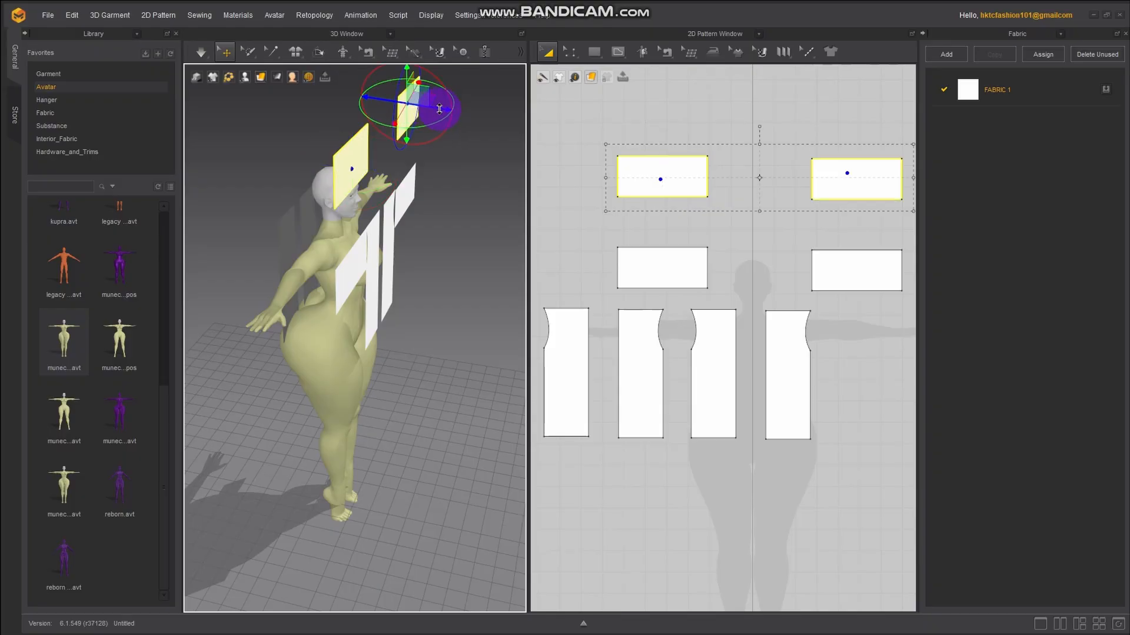
{"action": "left_click_drag", "start_coordinate": [439, 108], "coordinate": [335, 237]}
{"action": "right_click_drag", "start_coordinate": [335, 238], "coordinate": [399, 232]}
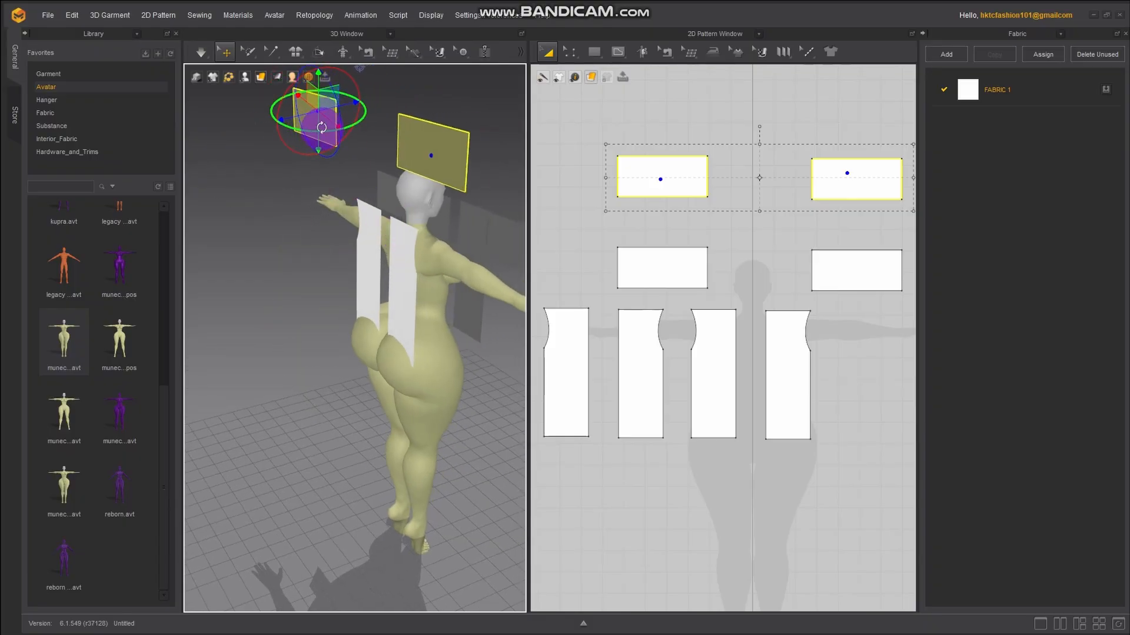
{"action": "left_click_drag", "start_coordinate": [320, 128], "coordinate": [340, 222]}
Flip the two back sleeve rectangles horizontally so they face outward behind the avatar's arms
{"action": "right_click_drag", "start_coordinate": [340, 223], "coordinate": [413, 263]}
{"action": "middle_click_drag", "start_coordinate": [414, 263], "coordinate": [335, 247]}
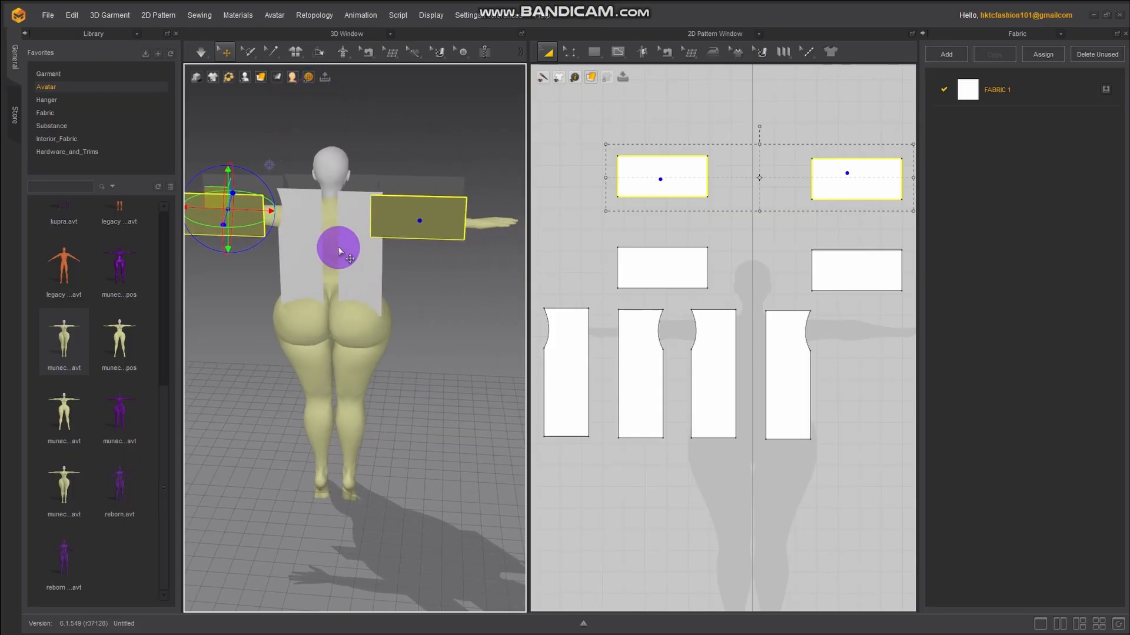
{"action": "right_click", "coordinate": [440, 216]}
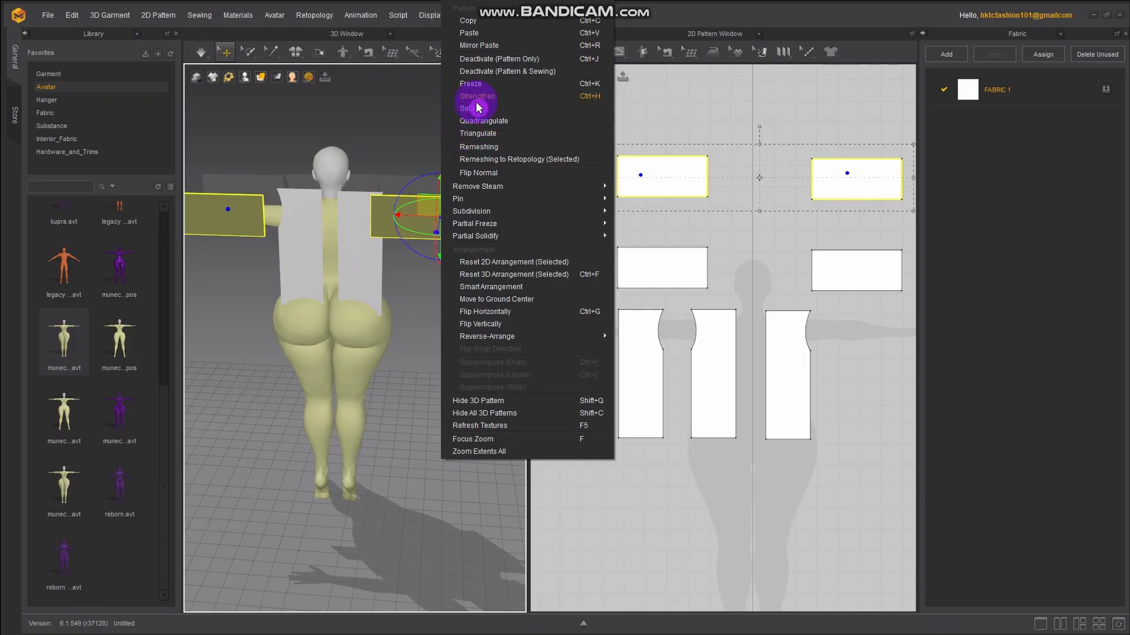
{"action": "left_click", "coordinate": [510, 315]}
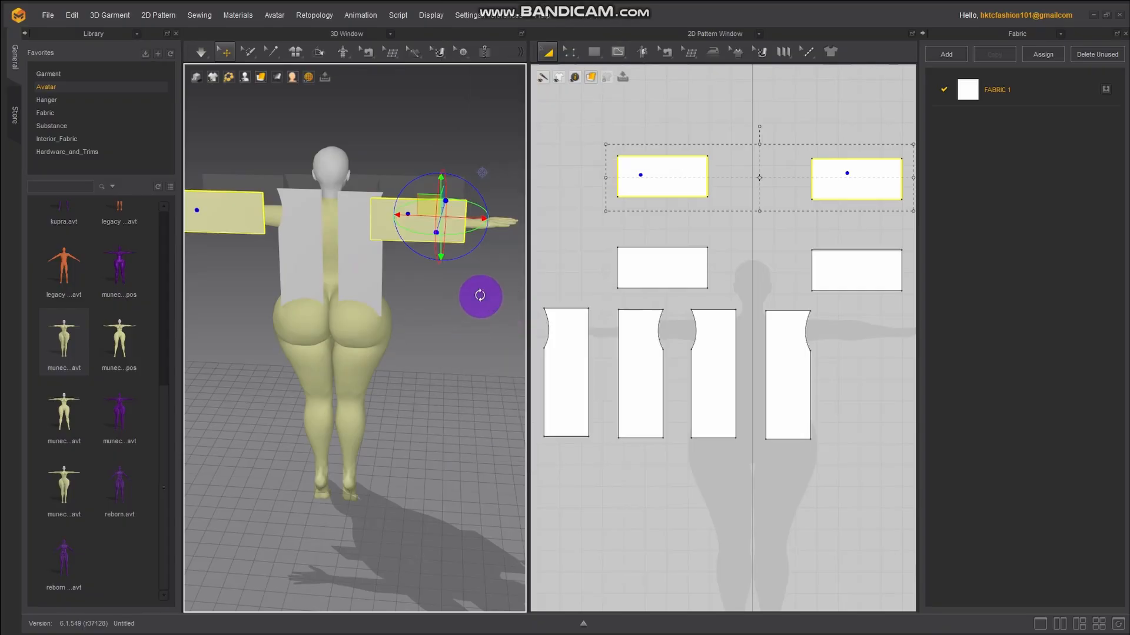
Move both back sleeve rectangles forward in 3D, closer to the backs of the avatar's arms
{"action": "right_click_drag", "start_coordinate": [480, 295], "coordinate": [285, 295]}
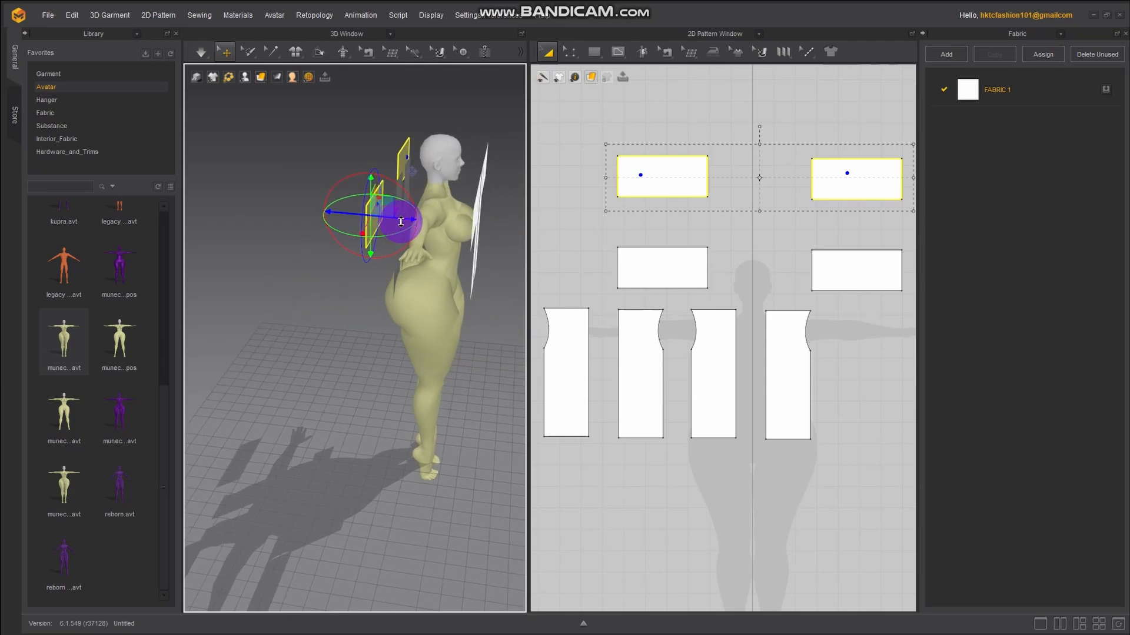
{"action": "left_click_drag", "start_coordinate": [412, 223], "coordinate": [398, 216]}
{"action": "left_click", "coordinate": [374, 203]}
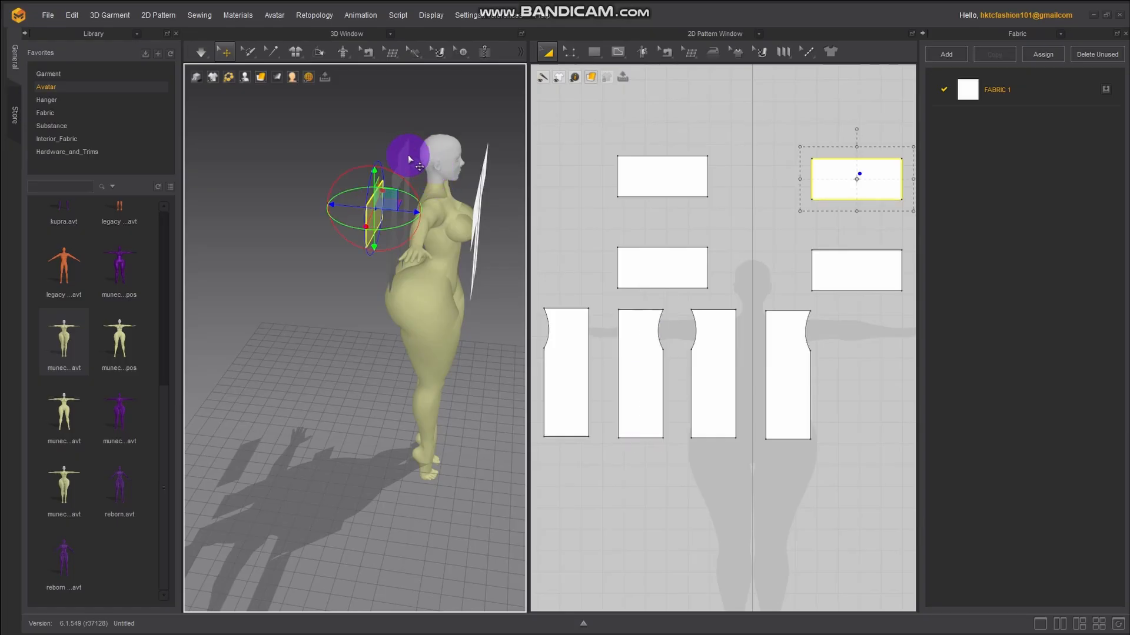
{"action": "left_click", "coordinate": [404, 155], "text": "shift"}
{"action": "scroll", "coordinate": [417, 179], "scroll_direction": "up", "scroll_amount": 3}
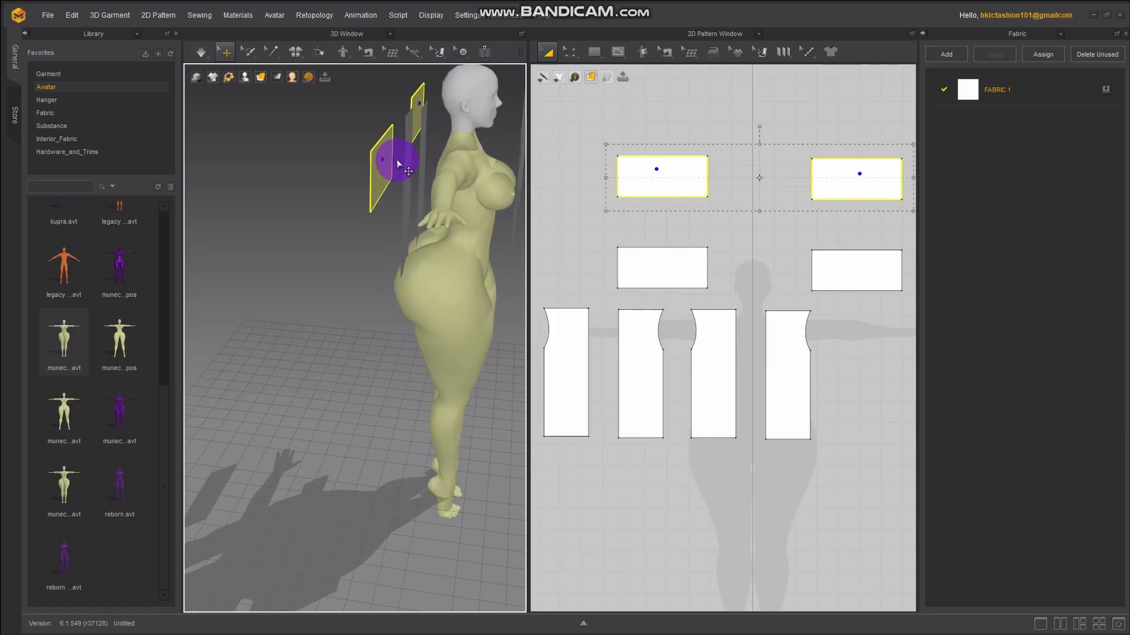
{"action": "left_click_drag", "start_coordinate": [380, 162], "coordinate": [439, 172]}
{"action": "right_click_drag", "start_coordinate": [458, 266], "coordinate": [308, 235]}
{"action": "right_click_drag", "start_coordinate": [346, 297], "coordinate": [321, 293]}
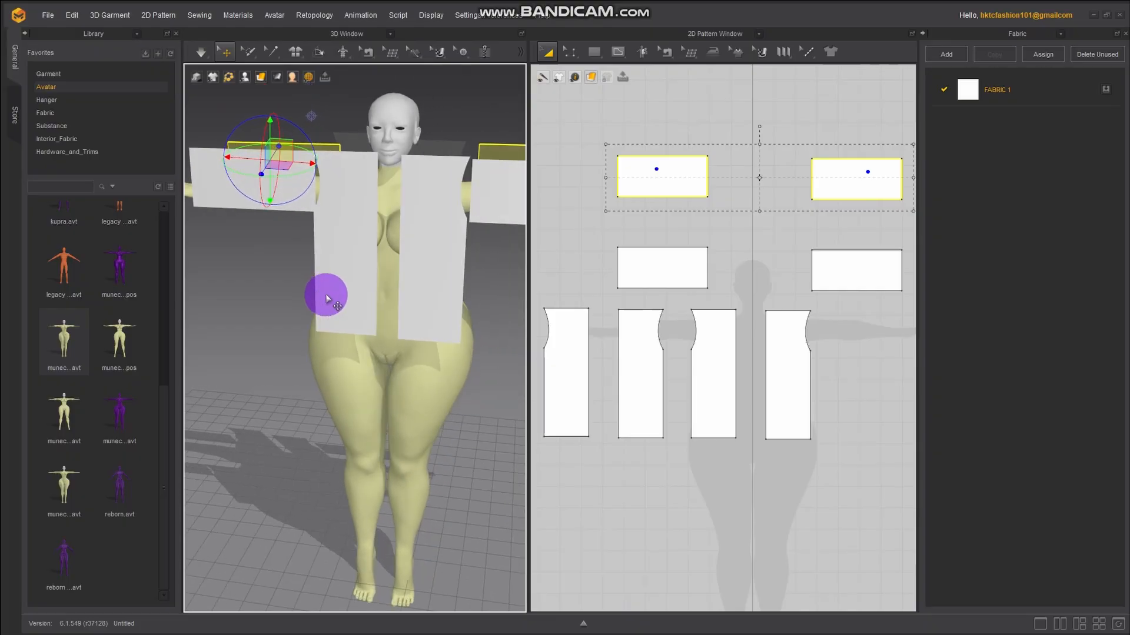
{"action": "right_click_drag", "start_coordinate": [327, 299], "coordinate": [272, 241]}
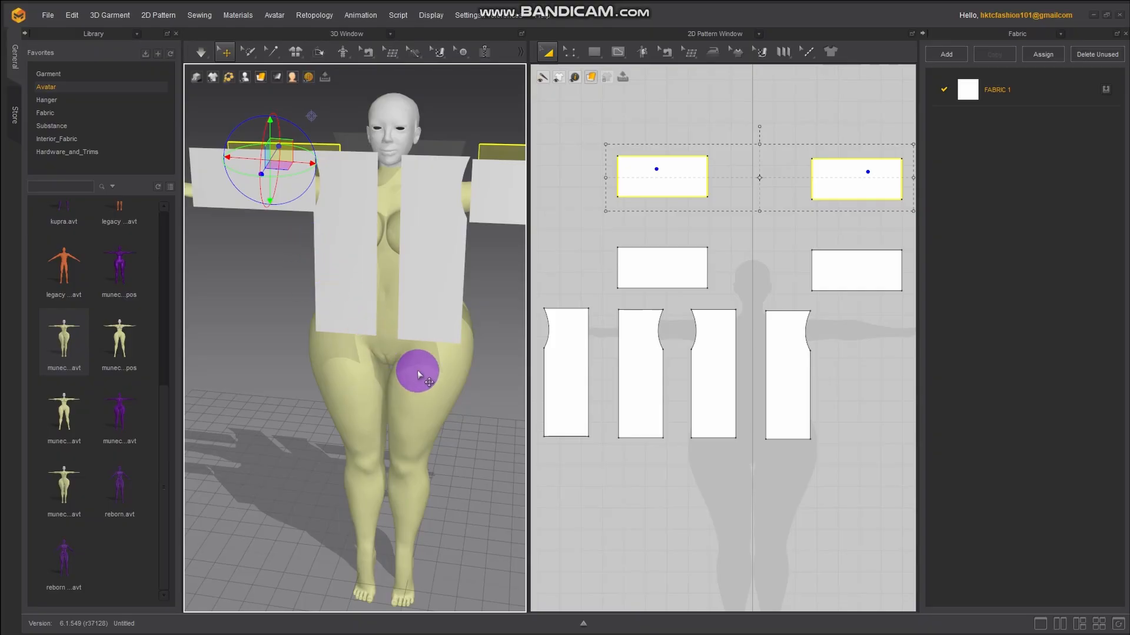
{"action": "middle_click_drag", "start_coordinate": [482, 314], "coordinate": [453, 308]}
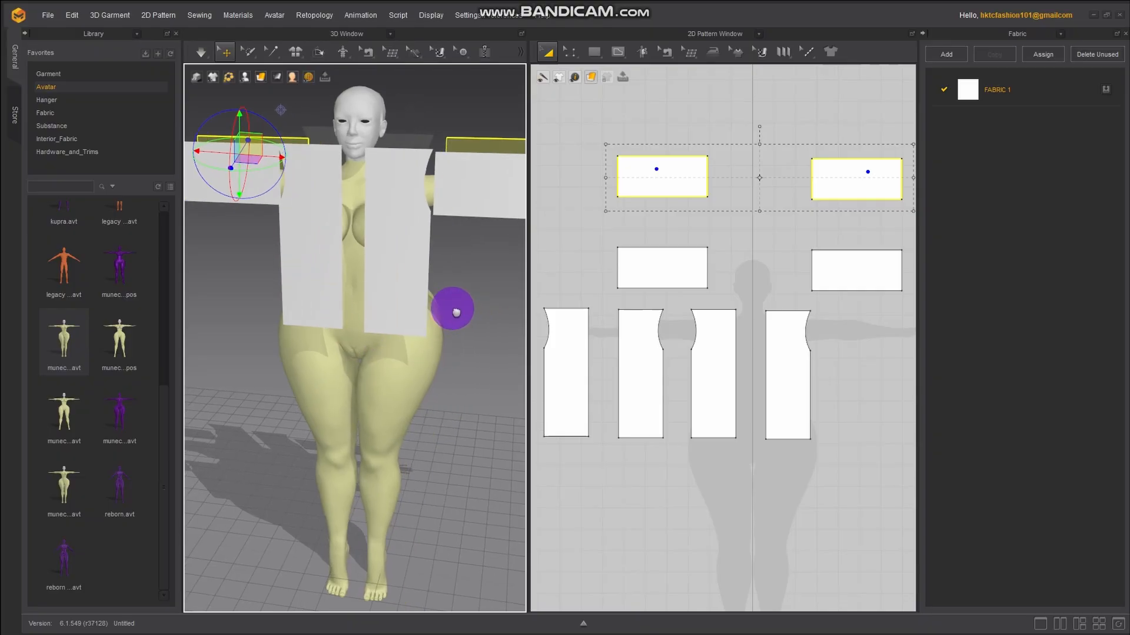
{"action": "scroll", "coordinate": [682, 388], "scroll_direction": "down", "scroll_amount": 3}
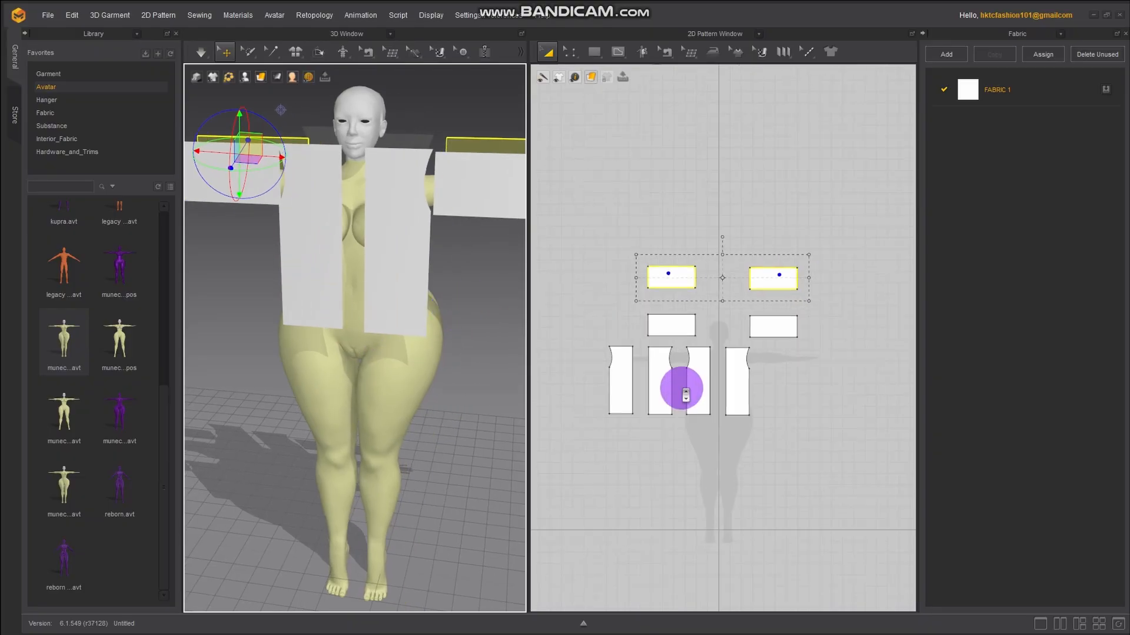
{"action": "middle_click_drag", "start_coordinate": [598, 331], "coordinate": [704, 295]}
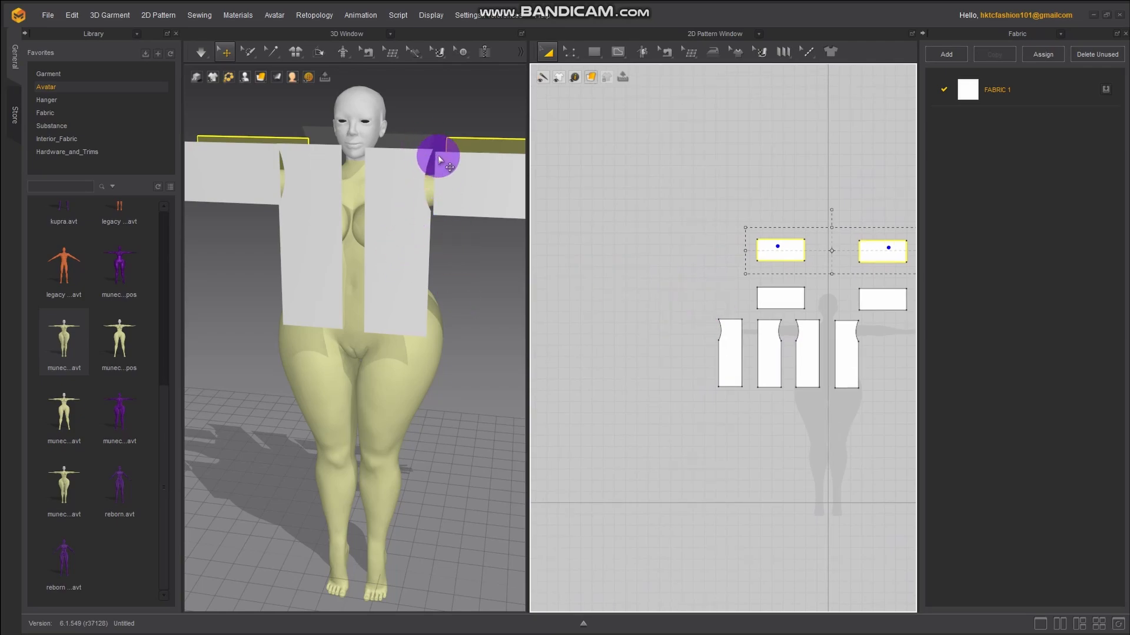
Move the front sleeve rectangle of the avatar's right arm backward in 3D, closer to the arm
{"action": "right_click_drag", "start_coordinate": [441, 160], "coordinate": [398, 327]}
{"action": "right_click_drag", "start_coordinate": [393, 370], "coordinate": [415, 263]}
{"action": "left_click", "coordinate": [273, 193]}
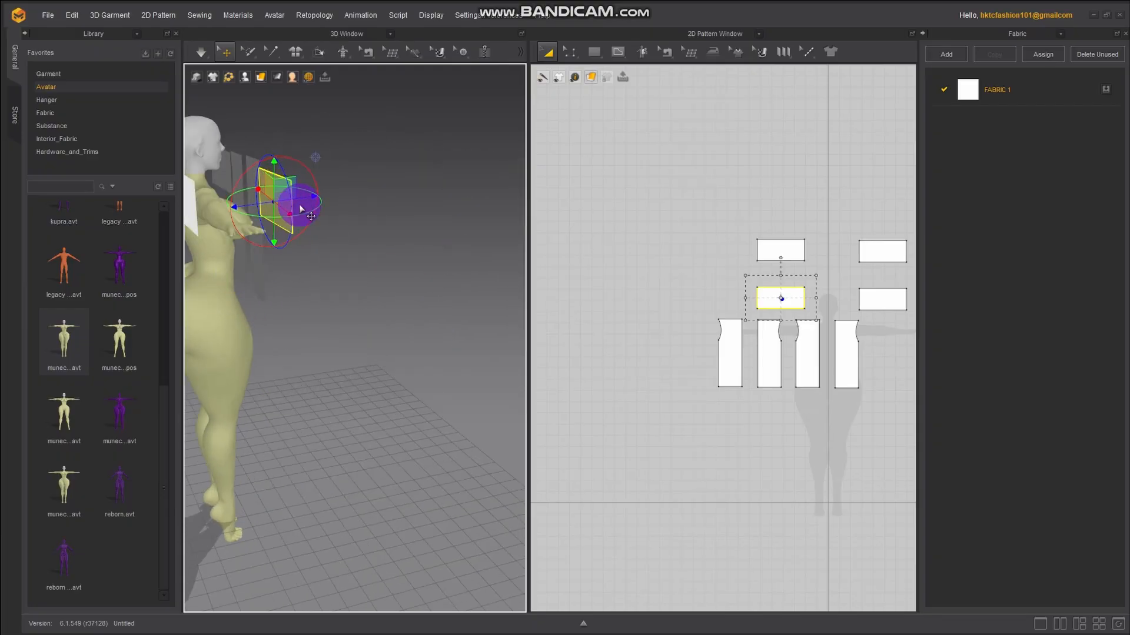
{"action": "left_click_drag", "start_coordinate": [306, 198], "coordinate": [281, 201]}
{"action": "middle_click_drag", "start_coordinate": [251, 305], "coordinate": [384, 353]}
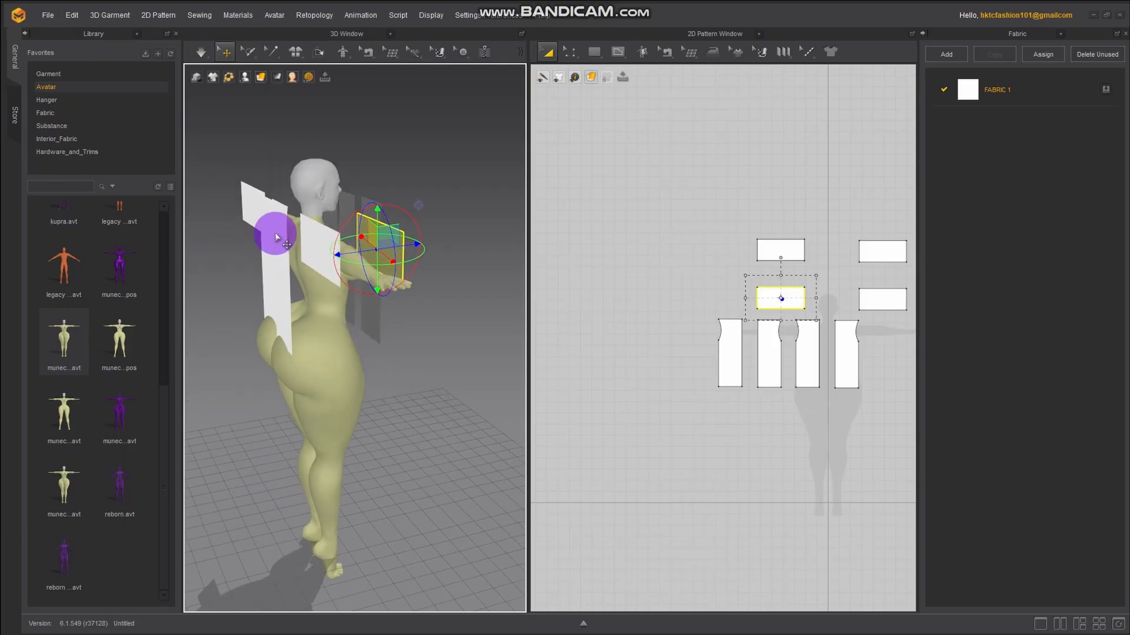
Move the back sleeve rectangle of the avatar's right arm slightly forward in 3D, closer to the arm
{"action": "left_click", "coordinate": [307, 250]}
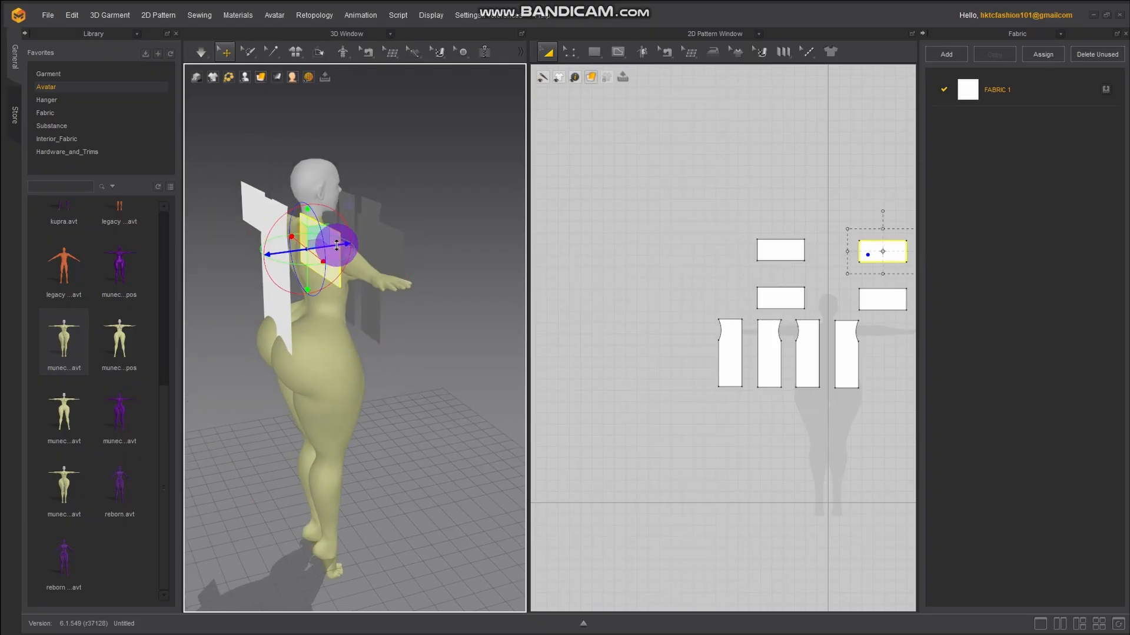
{"action": "left_click_drag", "start_coordinate": [337, 245], "coordinate": [347, 244]}
{"action": "right_click_drag", "start_coordinate": [428, 314], "coordinate": [281, 313]}
{"action": "middle_click_drag", "start_coordinate": [360, 332], "coordinate": [277, 335]}
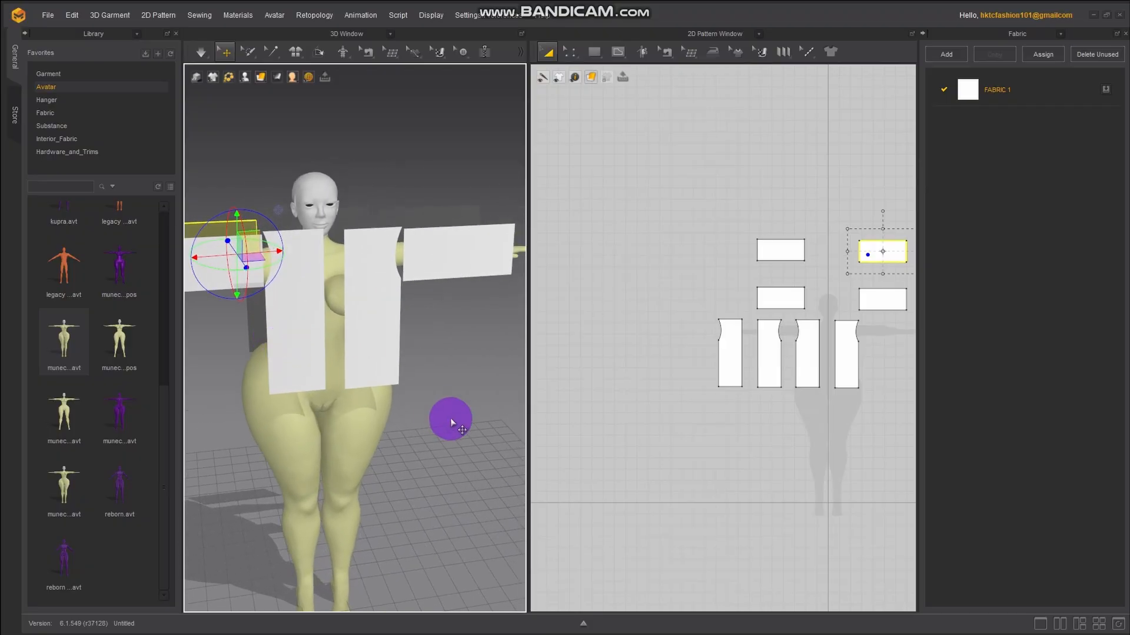
{"action": "middle_click_drag", "start_coordinate": [450, 417], "coordinate": [475, 368]}
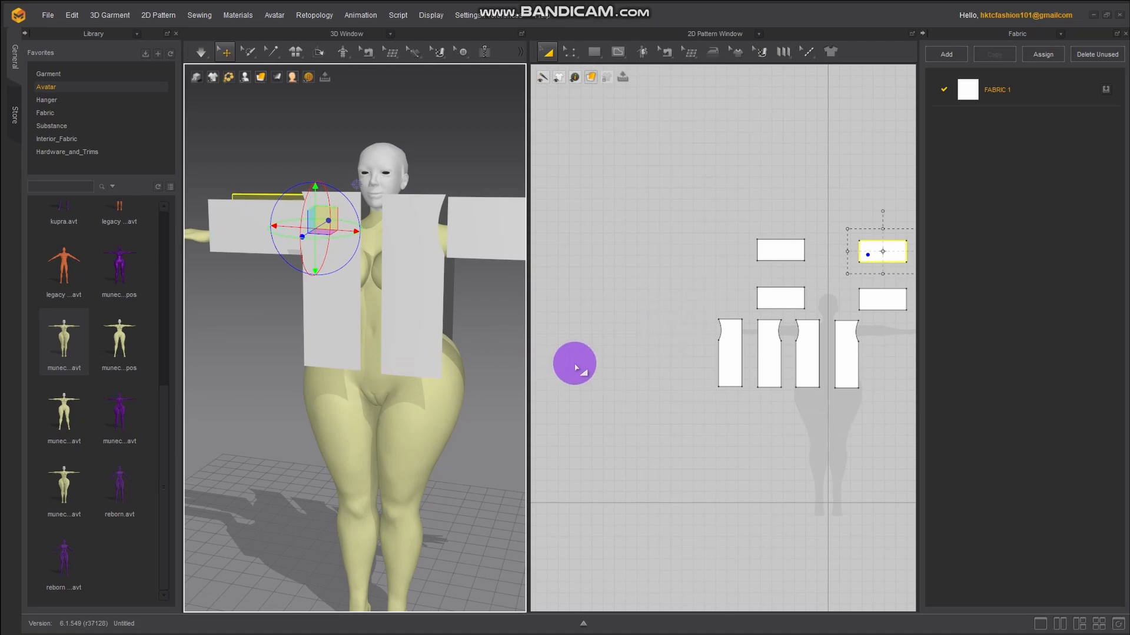
{"action": "right_click_drag", "start_coordinate": [444, 394], "coordinate": [424, 340]}
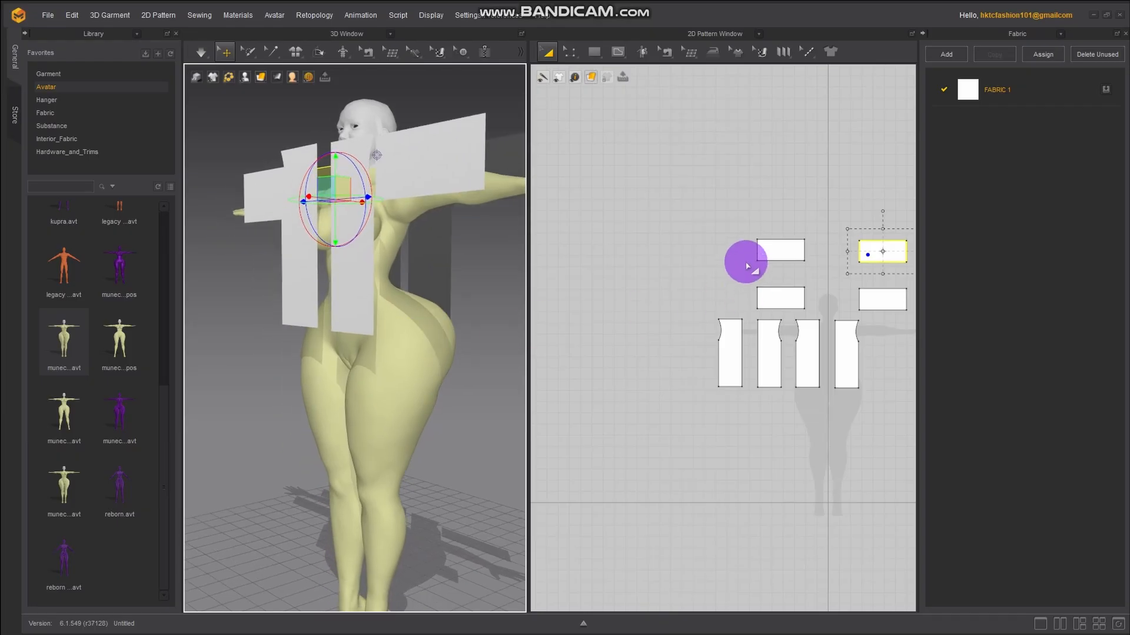
{"action": "scroll", "coordinate": [662, 253], "scroll_direction": "up", "scroll_amount": 5}
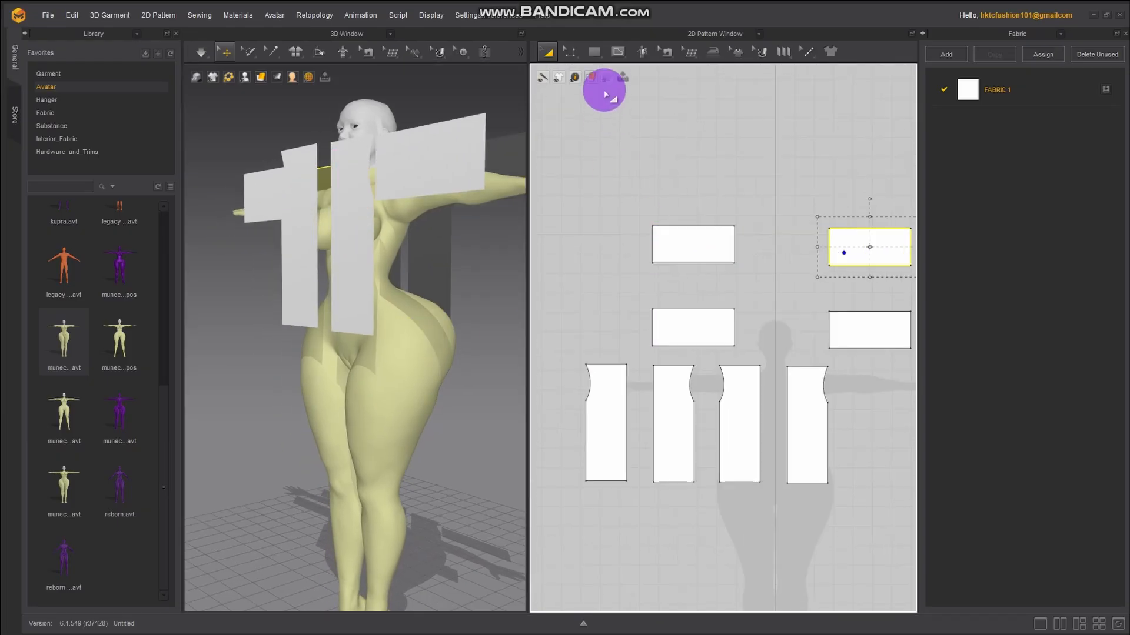
{"action": "left_click", "coordinate": [571, 52]}
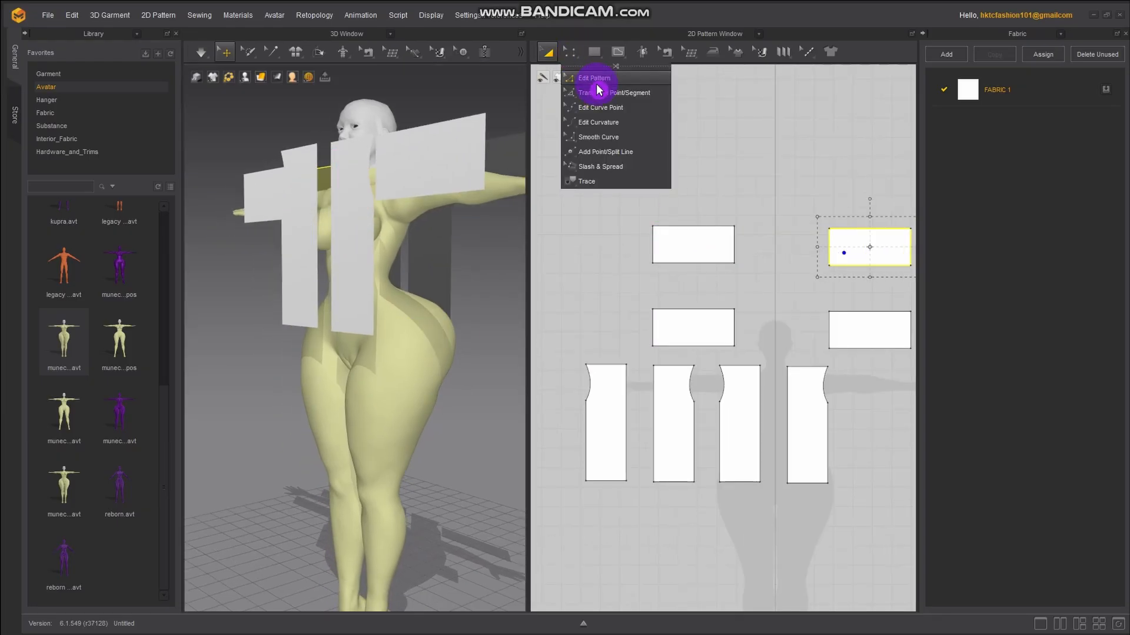
{"action": "left_click", "coordinate": [616, 123]}
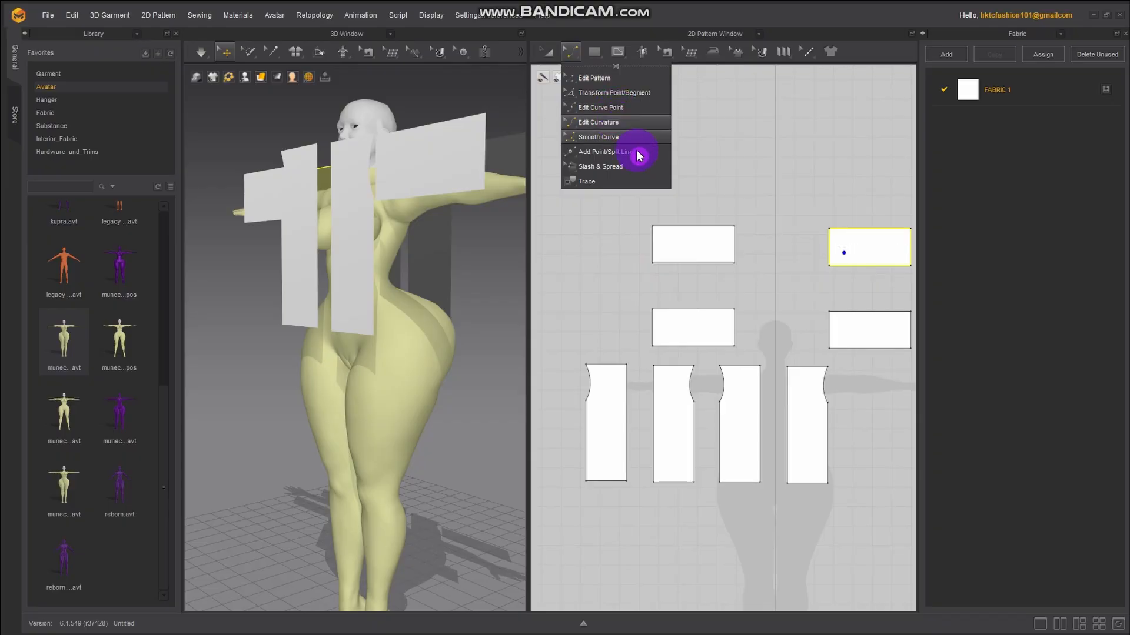
{"action": "left_click", "coordinate": [736, 250]}
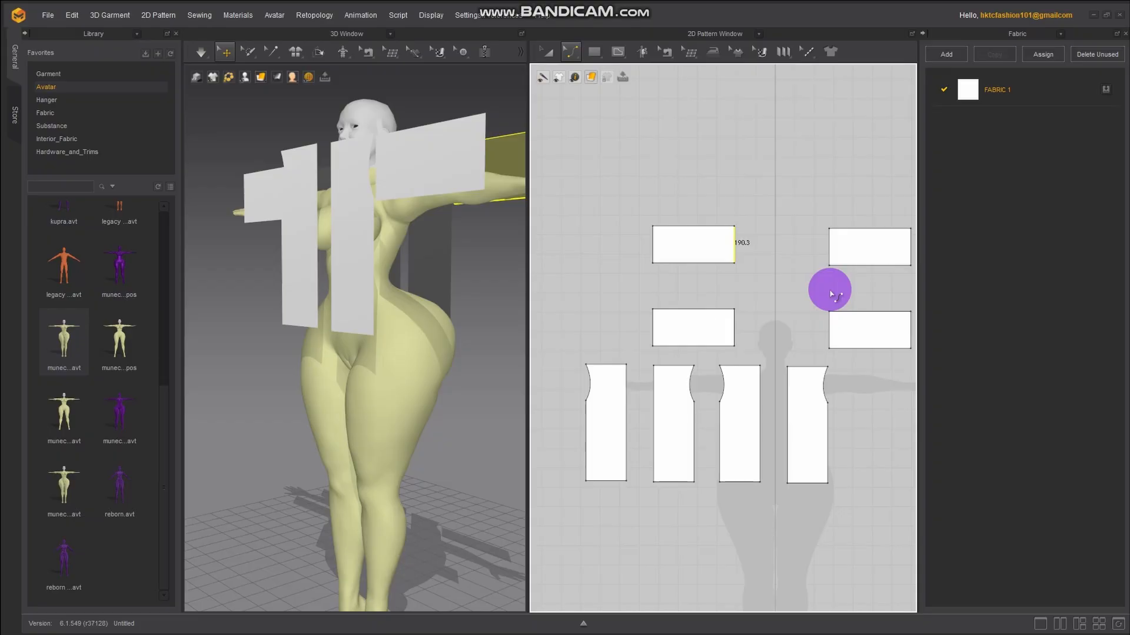
{"action": "left_click", "coordinate": [569, 52]}
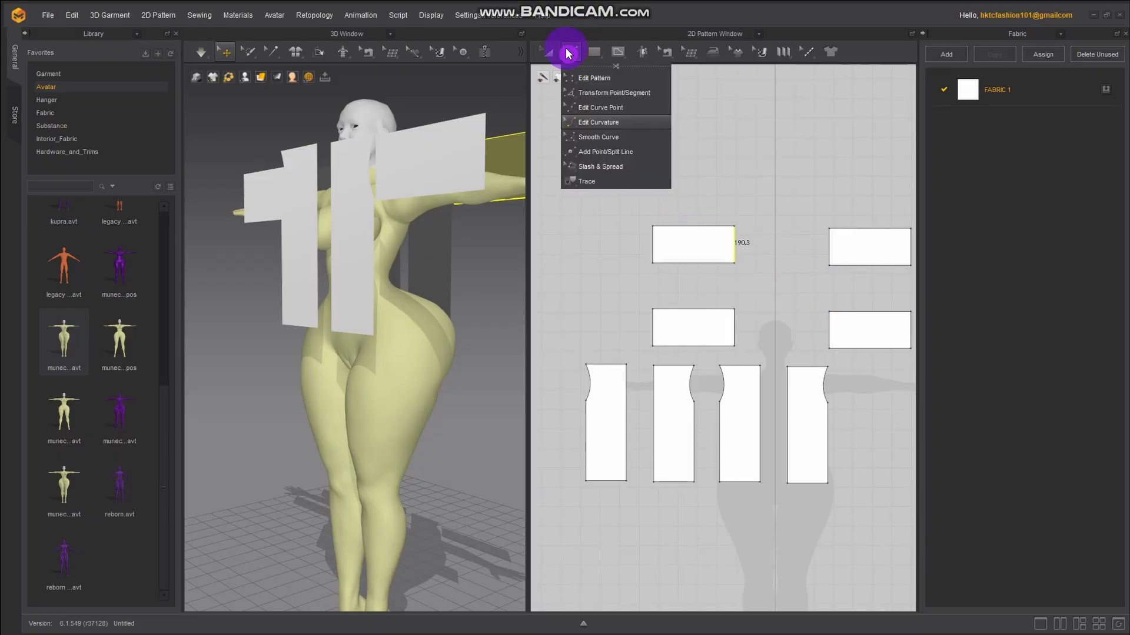
{"action": "left_click", "coordinate": [588, 79]}
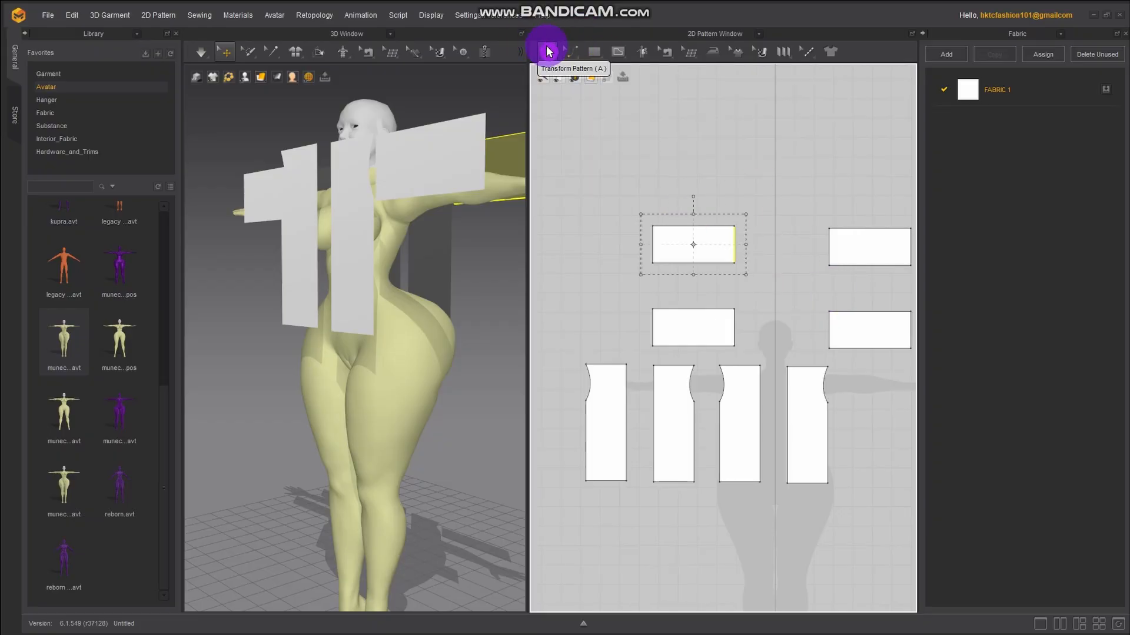
Select all four sleeve rectangles in the 2D layout and apply Symmetric Pattern linked editing without sewing
{"action": "left_click", "coordinate": [862, 249], "text": "shift"}
{"action": "left_click", "coordinate": [870, 332], "text": "shift"}
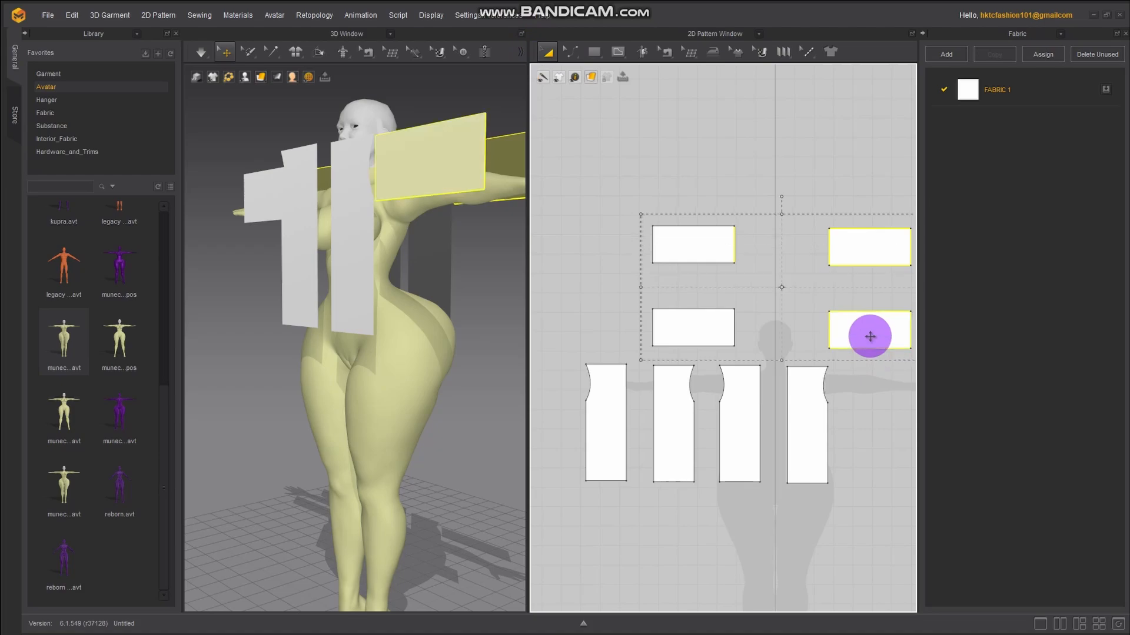
{"action": "left_click", "coordinate": [706, 333], "text": "shift"}
{"action": "right_click", "coordinate": [700, 330]}
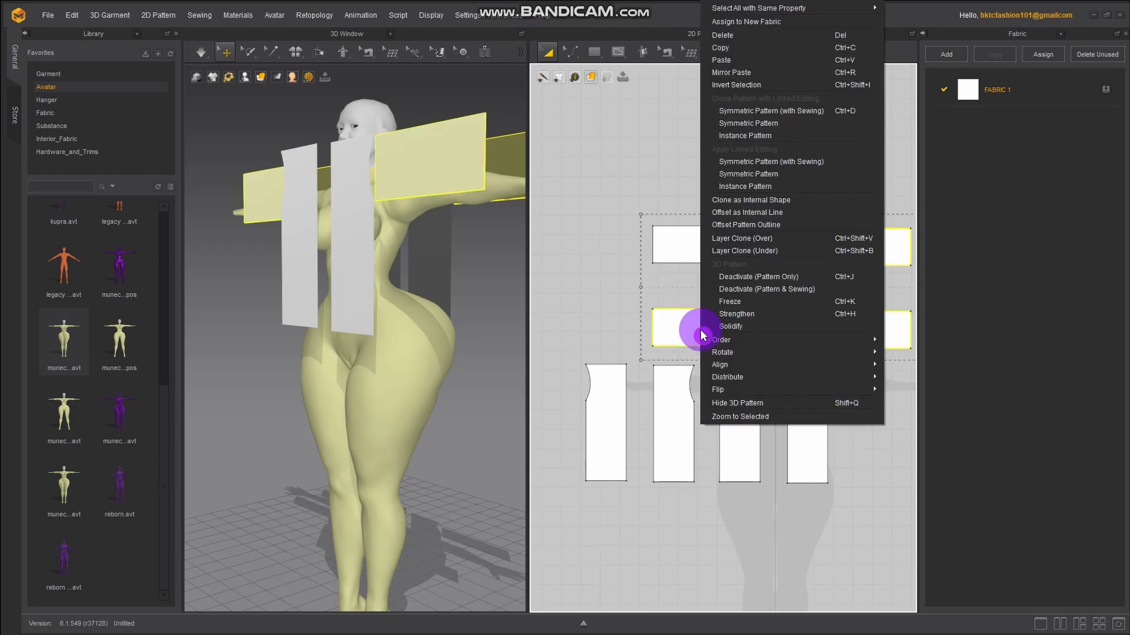
{"action": "left_click", "coordinate": [789, 175]}
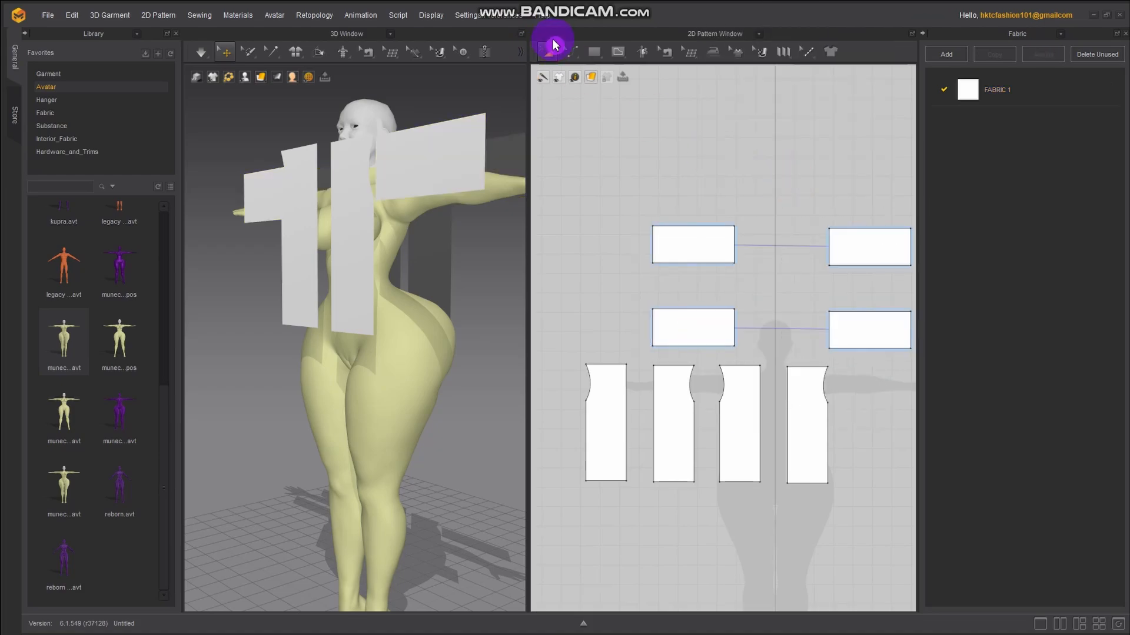
Bow the linked sleeves' inner edges outward with Edit Curvature, to about 211 long on the back pair and 207 on the front pair
{"action": "left_click", "coordinate": [578, 52]}
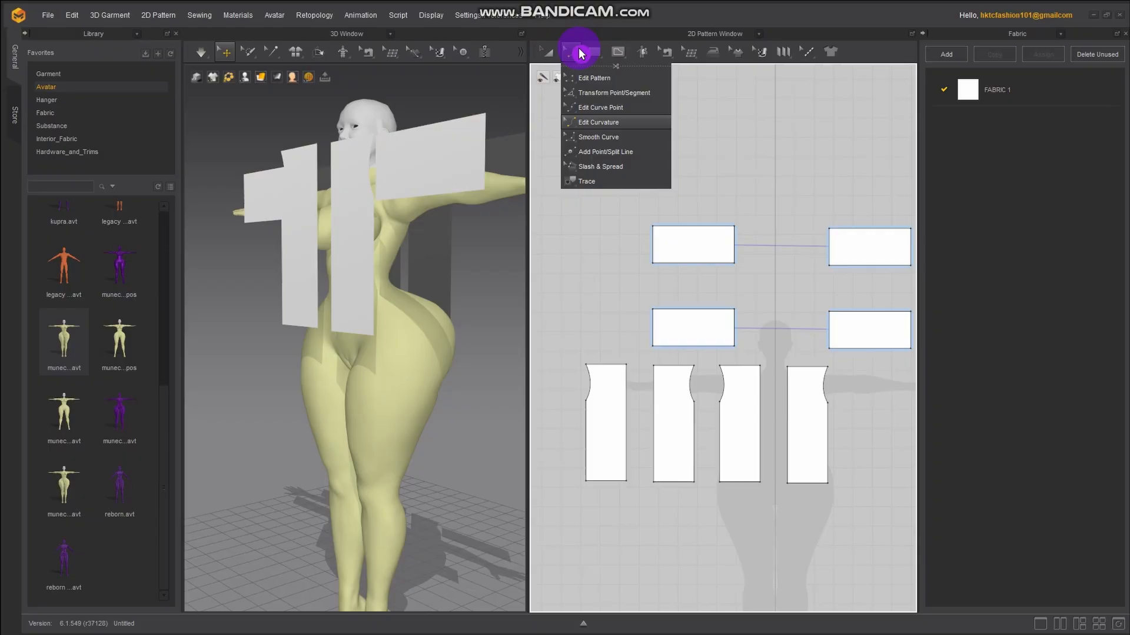
{"action": "left_click", "coordinate": [814, 300]}
{"action": "left_click_drag", "start_coordinate": [738, 246], "coordinate": [740, 248]}
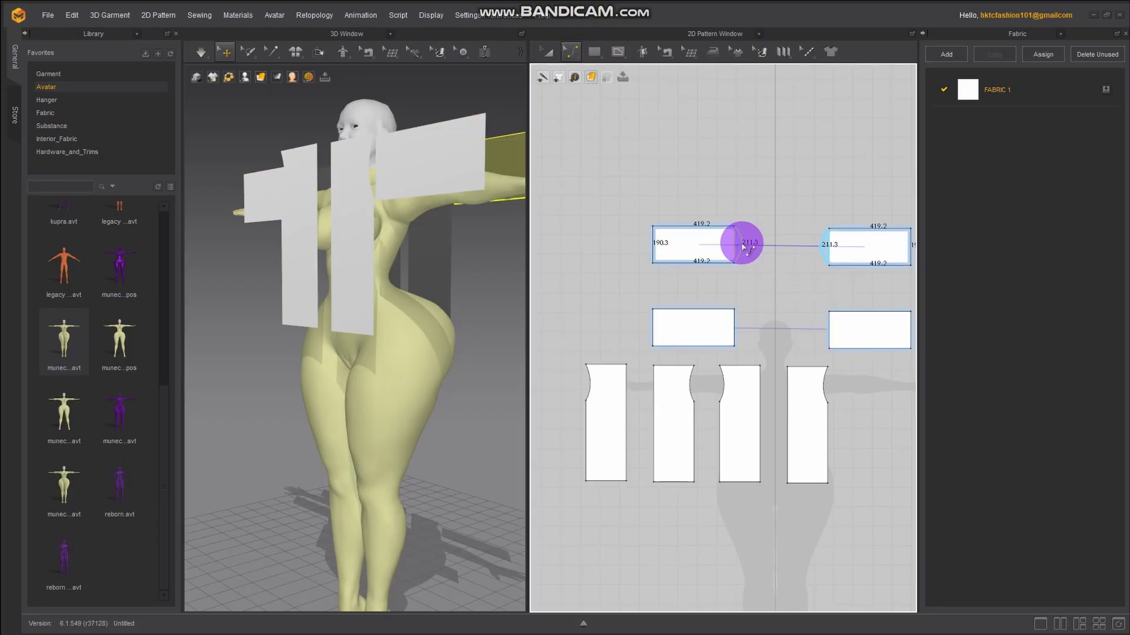
{"action": "left_click_drag", "start_coordinate": [742, 245], "coordinate": [742, 245]}
{"action": "left_click_drag", "start_coordinate": [734, 329], "coordinate": [742, 328]}
{"action": "left_click", "coordinate": [636, 333]}
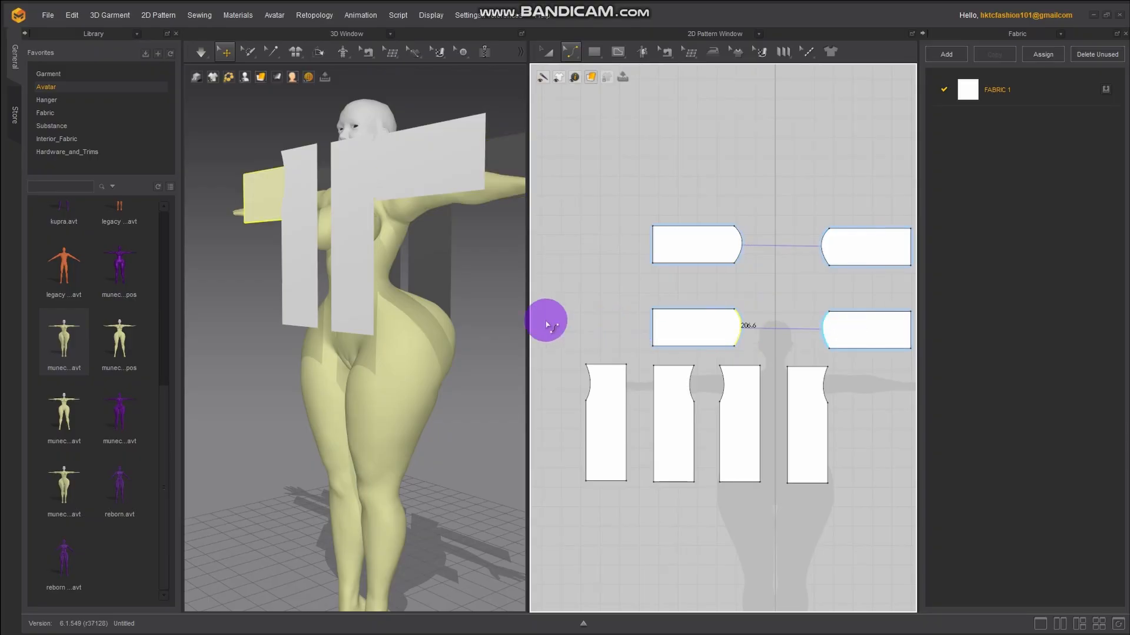
Sew the right front sleeve's curved edge to the armhole of the right front panel in 3D with Segment Sewing
{"action": "right_click_drag", "start_coordinate": [389, 371], "coordinate": [440, 373]}
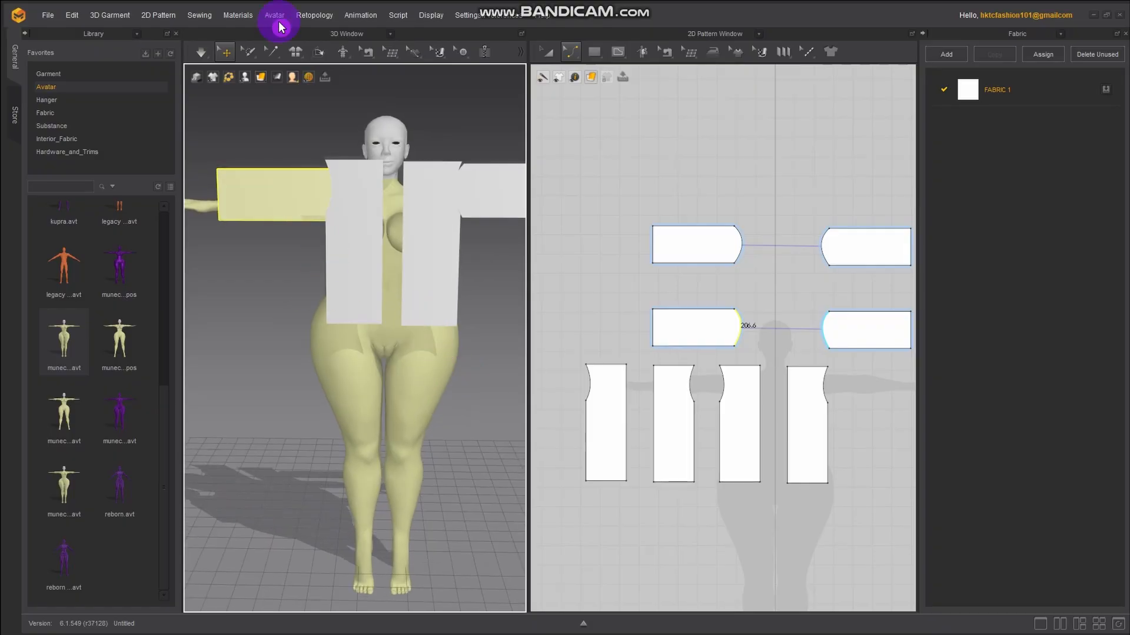
{"action": "left_click", "coordinate": [549, 51]}
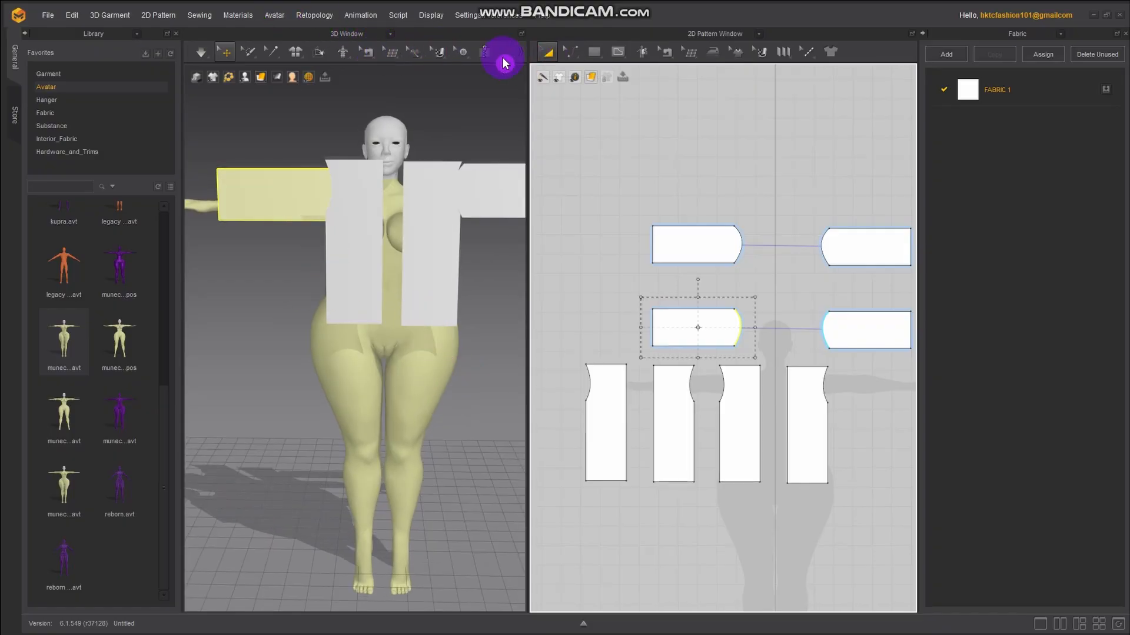
{"action": "mouse_move", "coordinate": [393, 65]}
{"action": "left_click", "coordinate": [368, 52]}
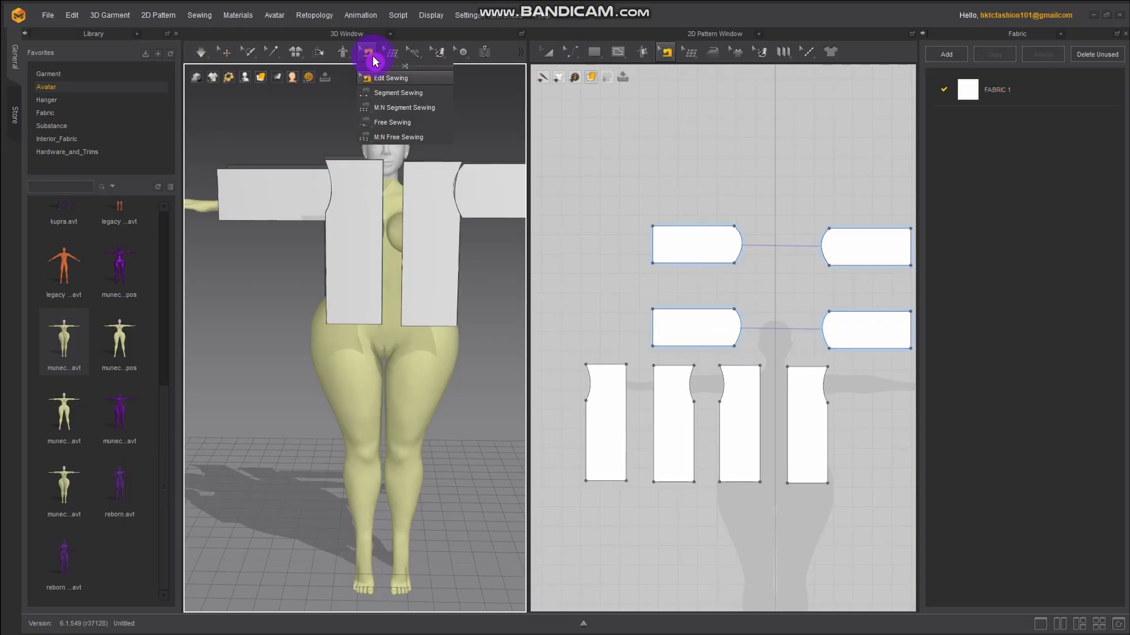
{"action": "left_click", "coordinate": [397, 93]}
{"action": "right_click_drag", "start_coordinate": [341, 202], "coordinate": [373, 211]}
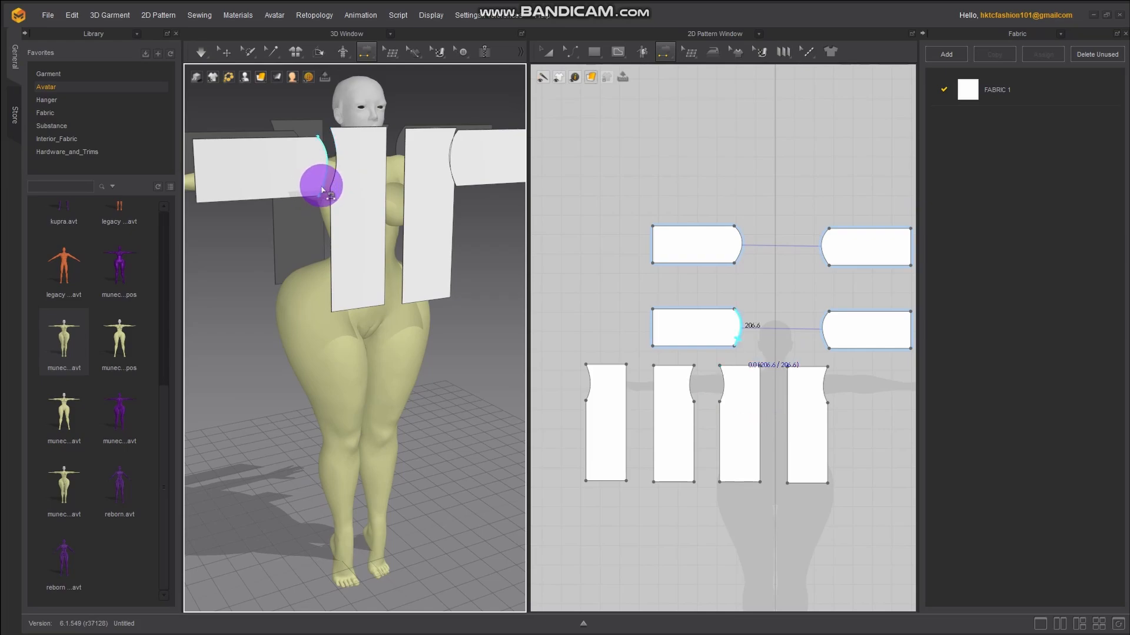
{"action": "left_click", "coordinate": [322, 187]}
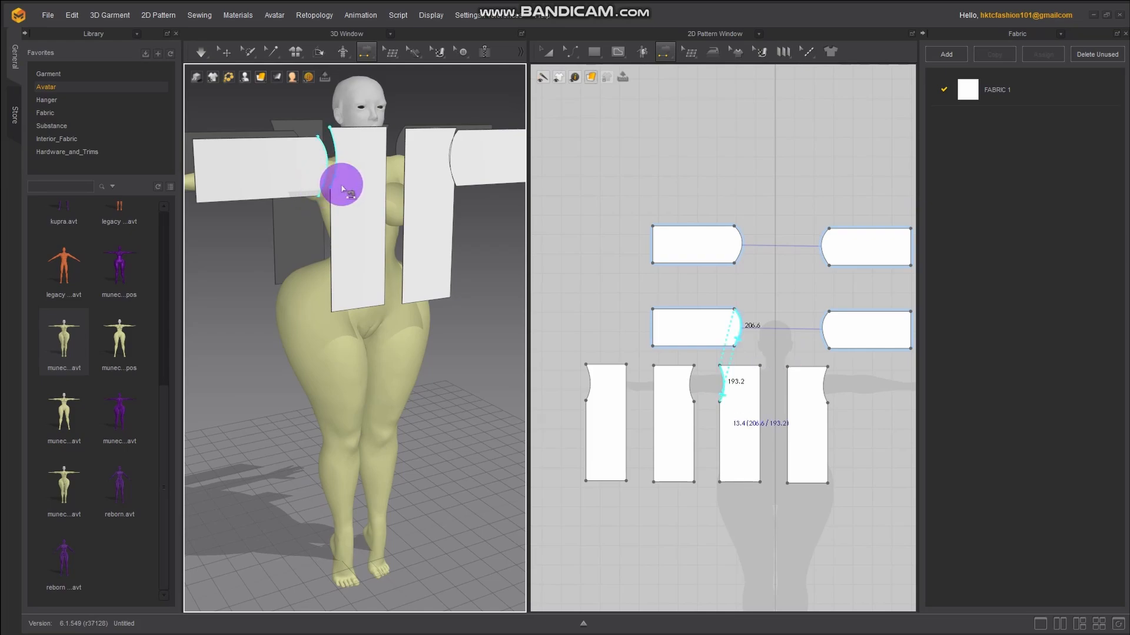
{"action": "left_click", "coordinate": [323, 240]}
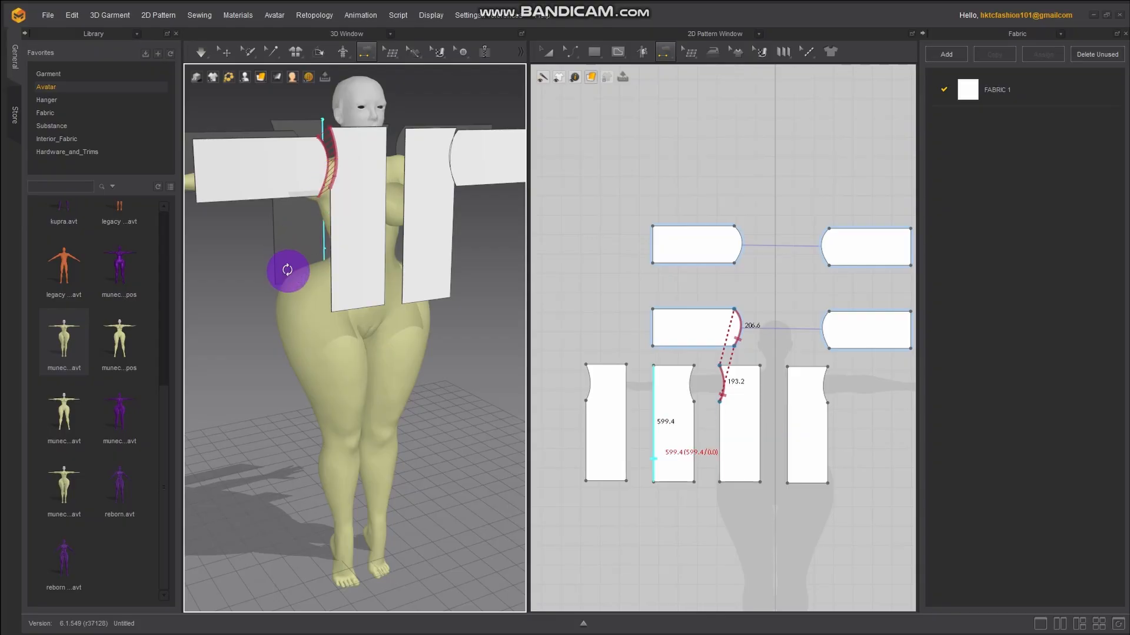
Move the right back panel slightly toward the center back in 3D, leaving a gap beside its sleeve
{"action": "right_click_drag", "start_coordinate": [287, 271], "coordinate": [533, 287]}
{"action": "right_click_drag", "start_coordinate": [321, 279], "coordinate": [391, 270]}
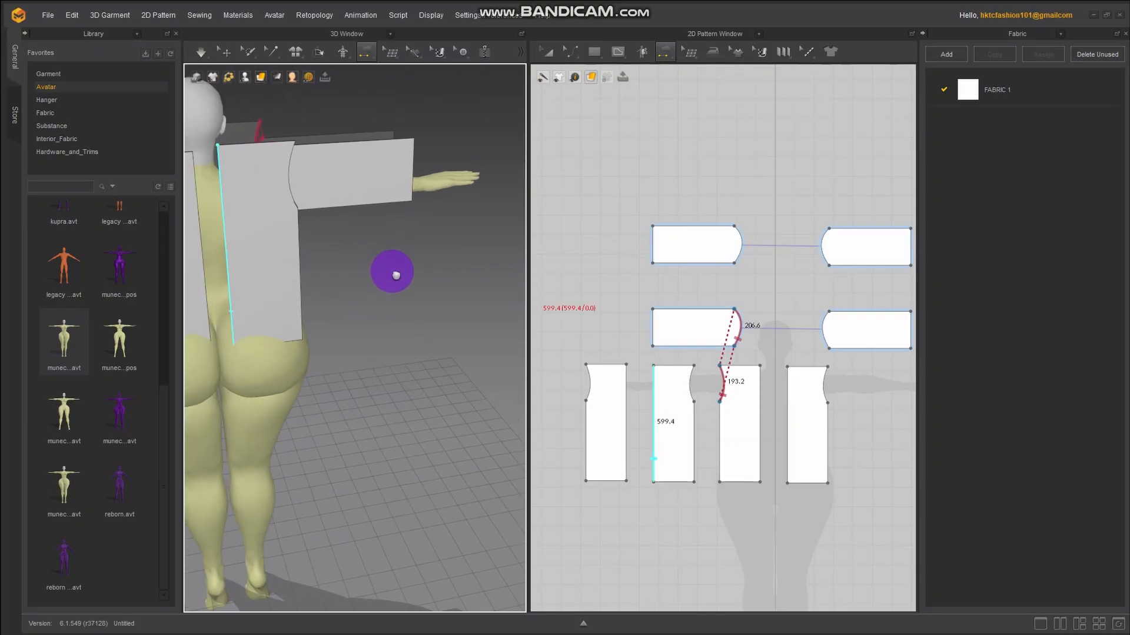
{"action": "right_click_drag", "start_coordinate": [292, 255], "coordinate": [383, 245]}
{"action": "left_click", "coordinate": [225, 52]}
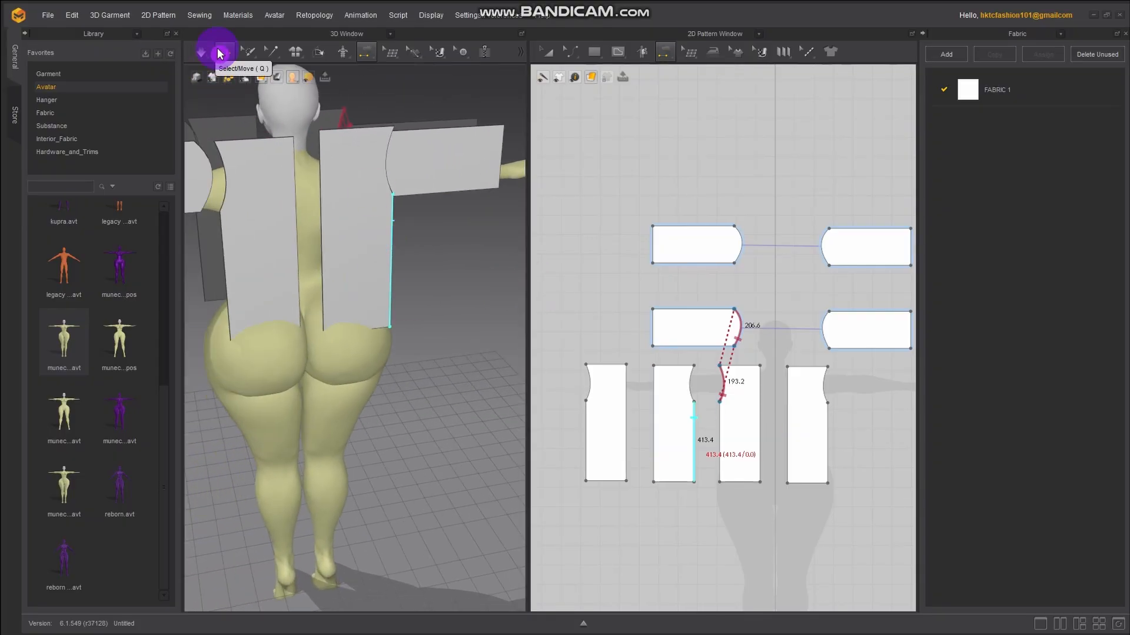
{"action": "left_click", "coordinate": [345, 233]}
{"action": "left_click_drag", "start_coordinate": [346, 233], "coordinate": [331, 230]}
{"action": "right_click_drag", "start_coordinate": [331, 230], "coordinate": [288, 250]}
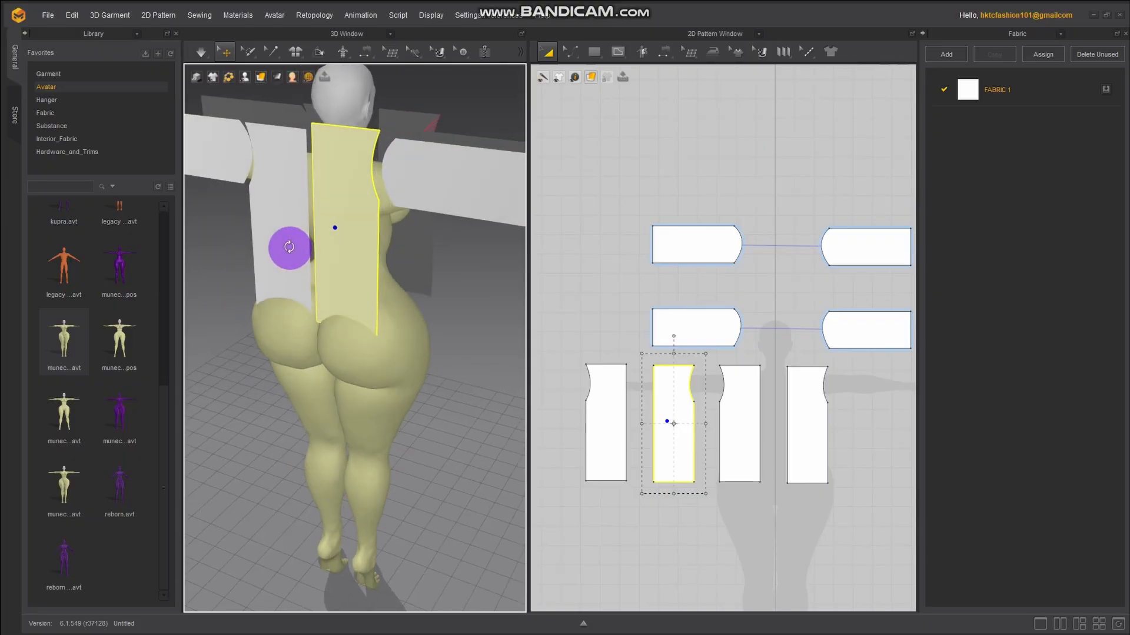
Sew the right back sleeve's curved edge to the right back panel's armhole with Segment Sewing
{"action": "left_click", "coordinate": [368, 63]}
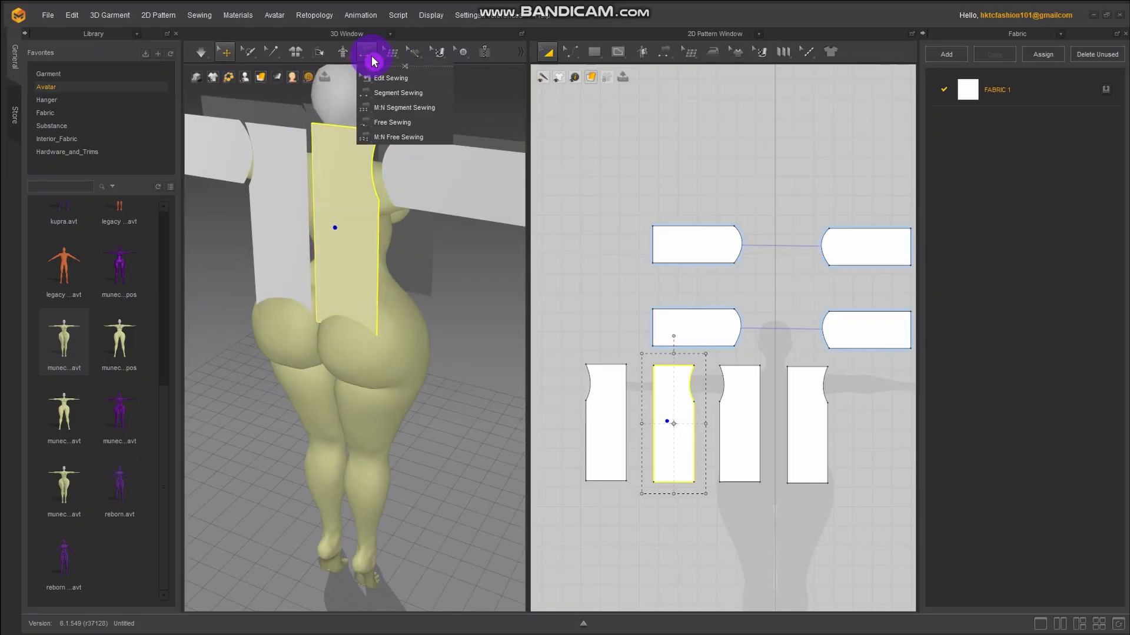
{"action": "left_click", "coordinate": [391, 93]}
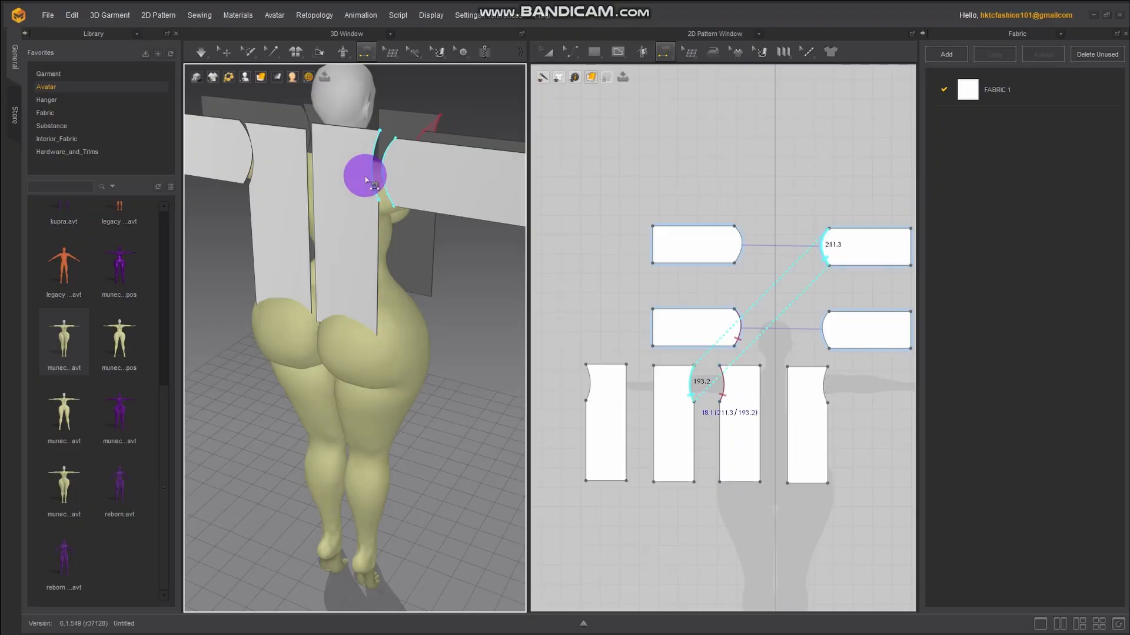
{"action": "left_click", "coordinate": [372, 177]}
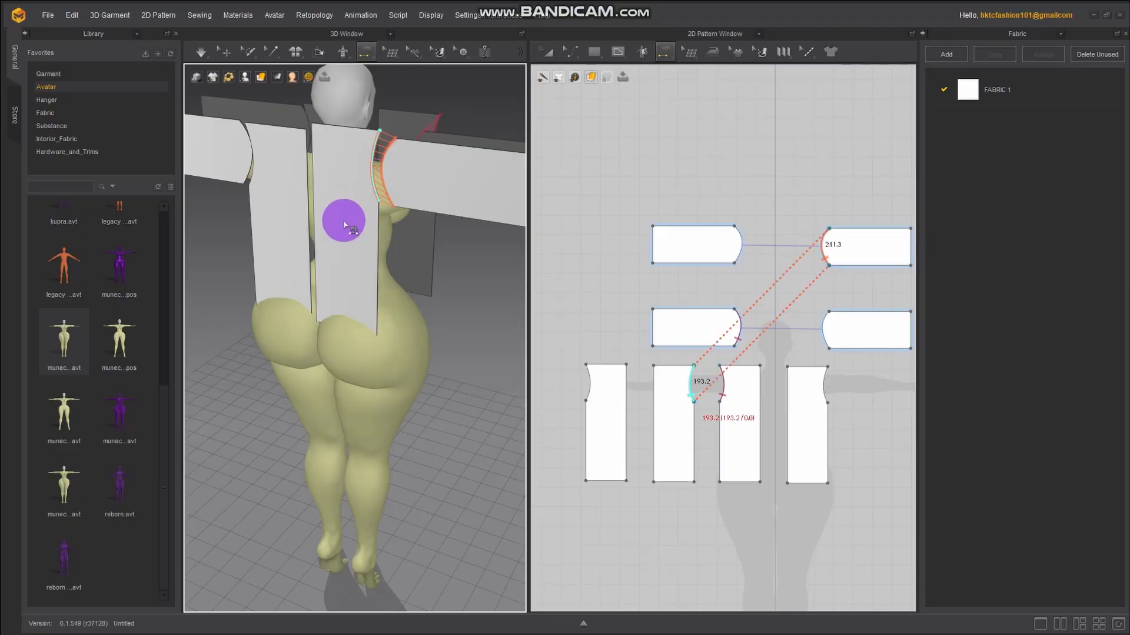
Sew the left back panel's armhole to the curved edge of the left back sleeve
{"action": "right_click_drag", "start_coordinate": [343, 217], "coordinate": [421, 210]}
{"action": "middle_click_drag", "start_coordinate": [316, 295], "coordinate": [338, 305]}
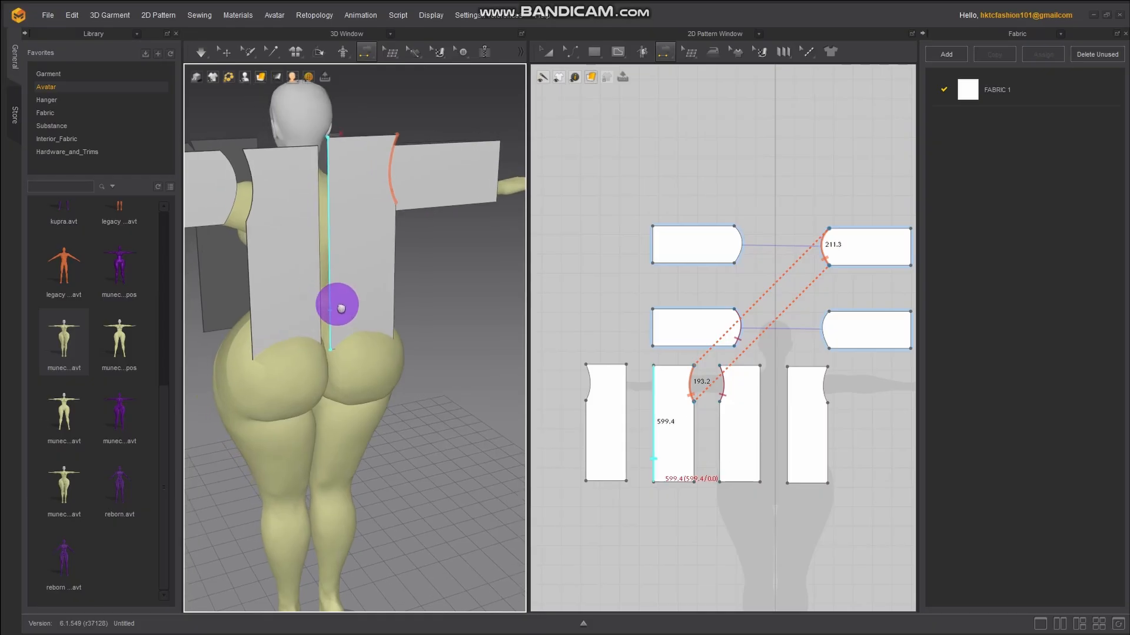
{"action": "right_click_drag", "start_coordinate": [338, 304], "coordinate": [374, 292]}
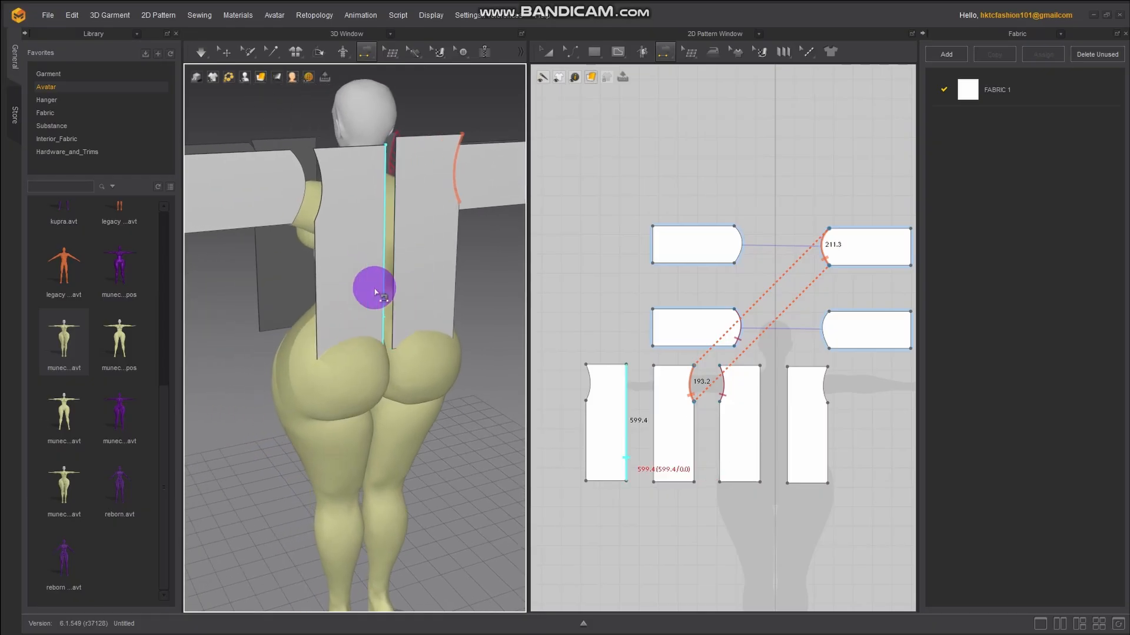
{"action": "left_click", "coordinate": [307, 206]}
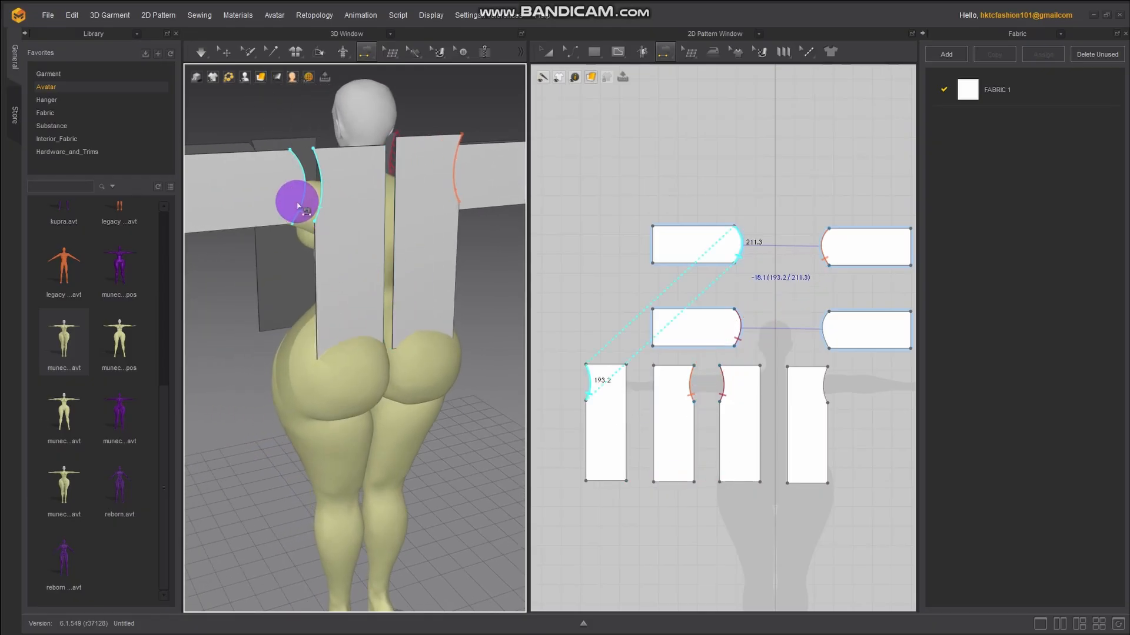
{"action": "left_click", "coordinate": [297, 205]}
Move the left front panel slightly toward the center front in 3D, away from the left sleeve
{"action": "right_click_drag", "start_coordinate": [273, 312], "coordinate": [394, 261]}
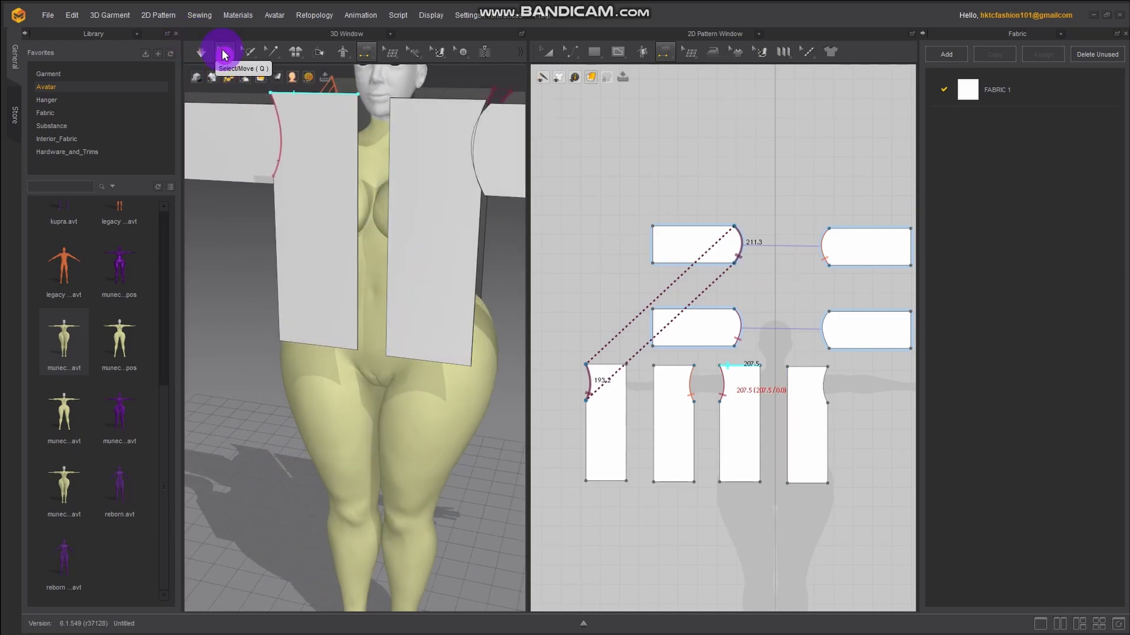
{"action": "left_click", "coordinate": [224, 50]}
{"action": "left_click_drag", "start_coordinate": [432, 207], "coordinate": [424, 207]}
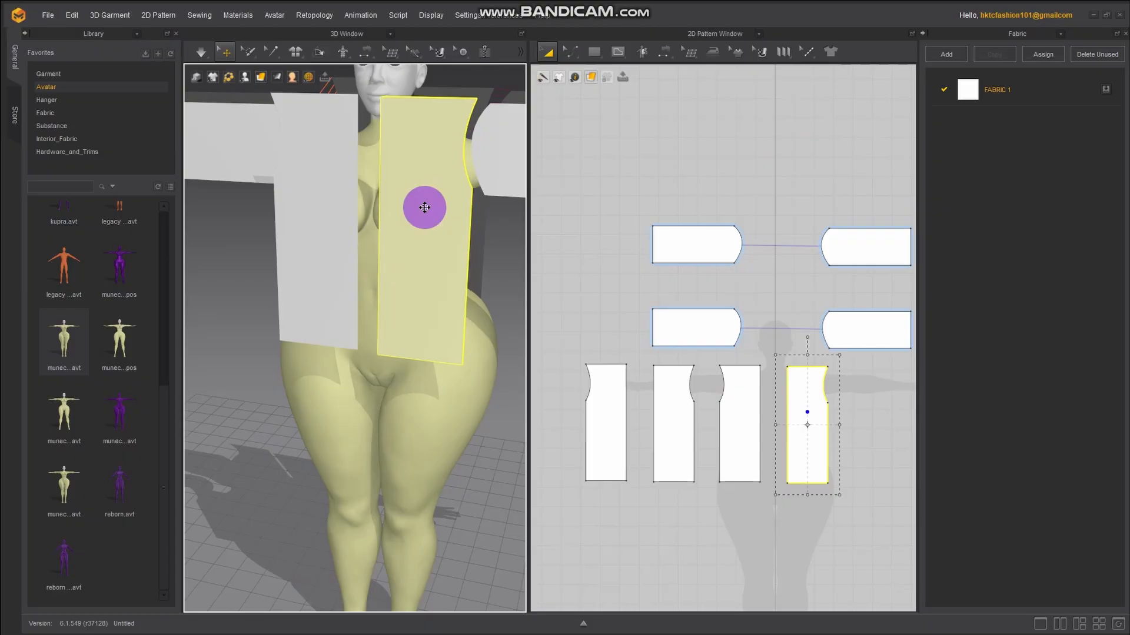
Sew the left front panel's armhole to the curved edge of the left front sleeve with Segment Sewing
{"action": "mouse_move", "coordinate": [422, 259]}
{"action": "right_mouse_down"}
{"action": "mouse_move", "coordinate": [353, 227]}
{"action": "mouse_move", "coordinate": [346, 252]}
{"action": "mouse_move", "coordinate": [413, 270]}
{"action": "right_mouse_up"}
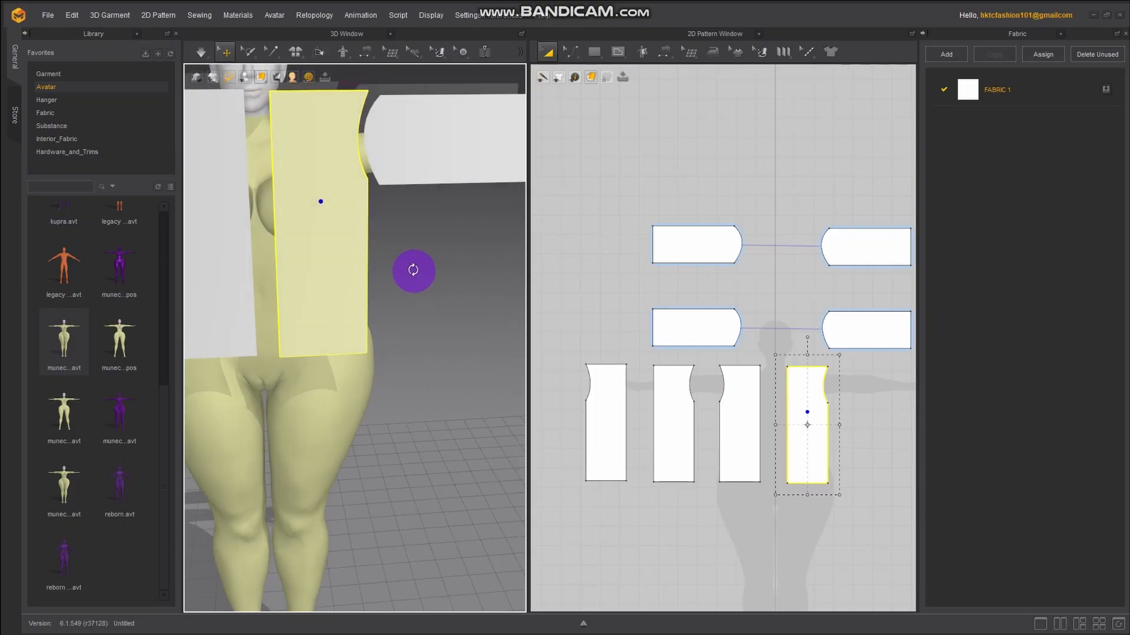
{"action": "left_click_drag", "start_coordinate": [366, 51], "coordinate": [396, 96]}
{"action": "left_click", "coordinate": [395, 94]}
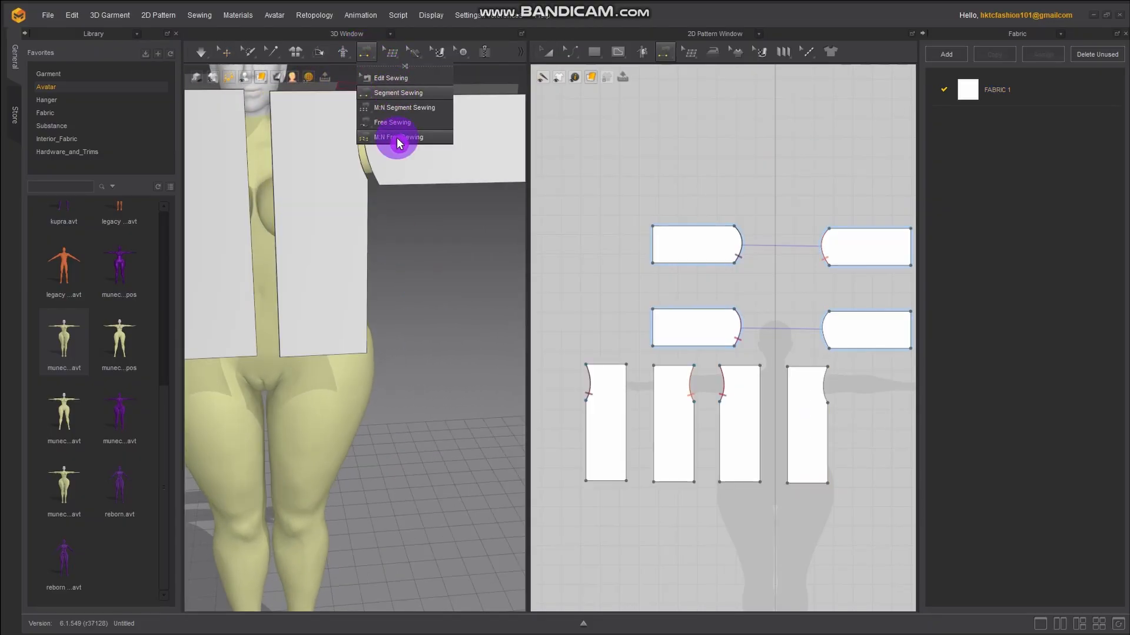
{"action": "left_click", "coordinate": [373, 167]}
{"action": "left_click", "coordinate": [361, 167]}
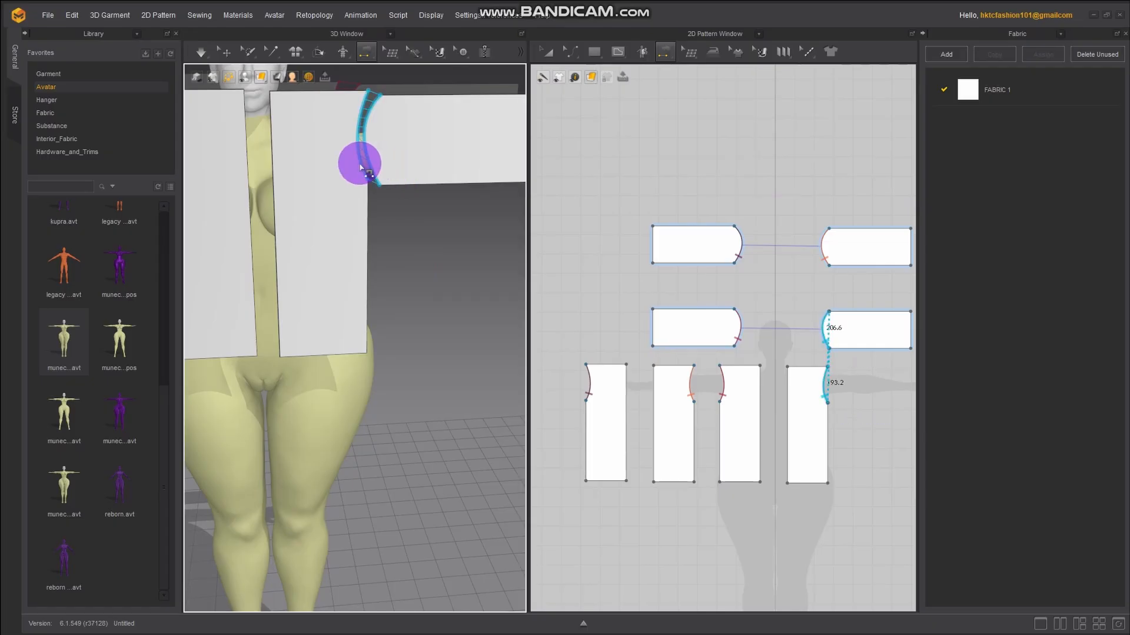
Sew the left sleeve's front and back pieces together along their upper edges and along their underarm edges
{"action": "scroll", "coordinate": [356, 177], "scroll_direction": "down", "scroll_amount": 2}
{"action": "middle_click_drag", "start_coordinate": [344, 180], "coordinate": [353, 284]}
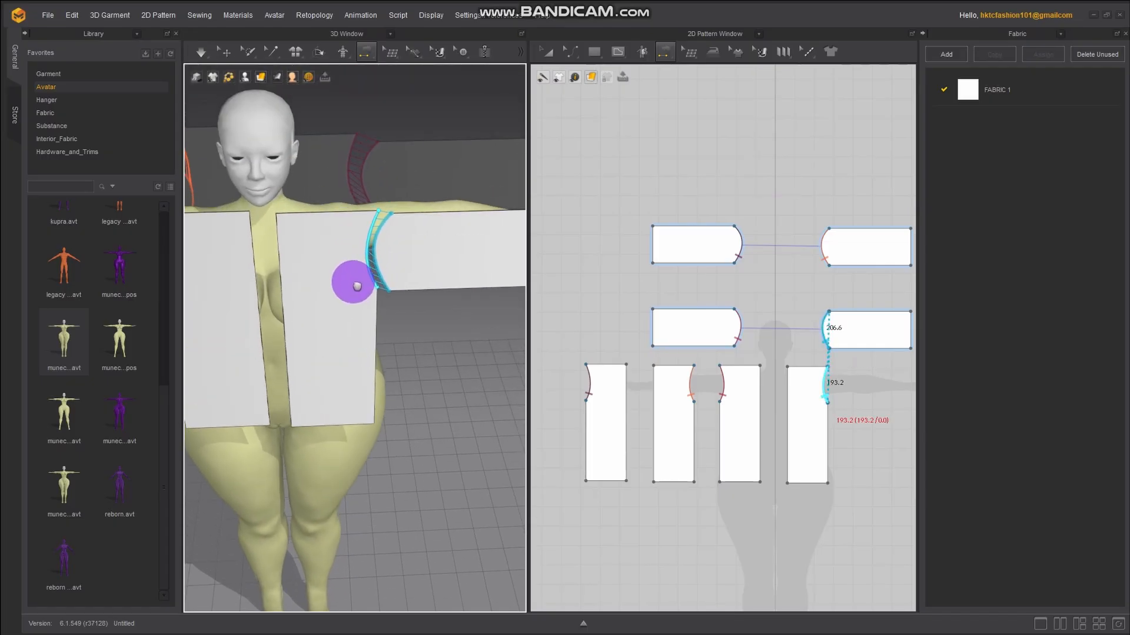
{"action": "middle_click_drag", "start_coordinate": [436, 263], "coordinate": [369, 268]}
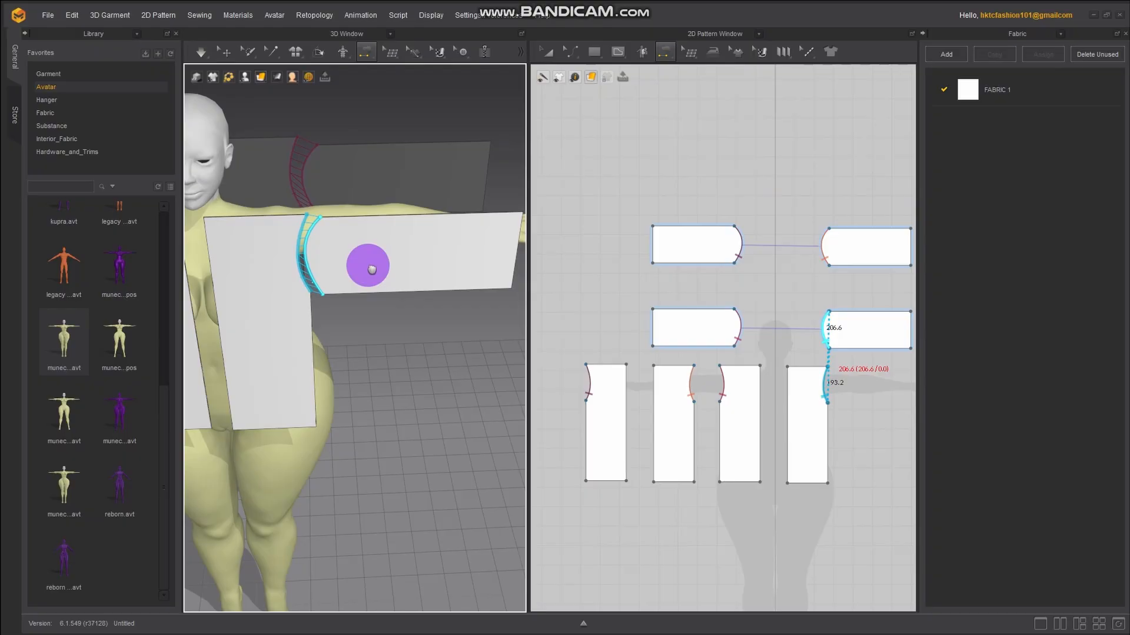
{"action": "left_click", "coordinate": [391, 218]}
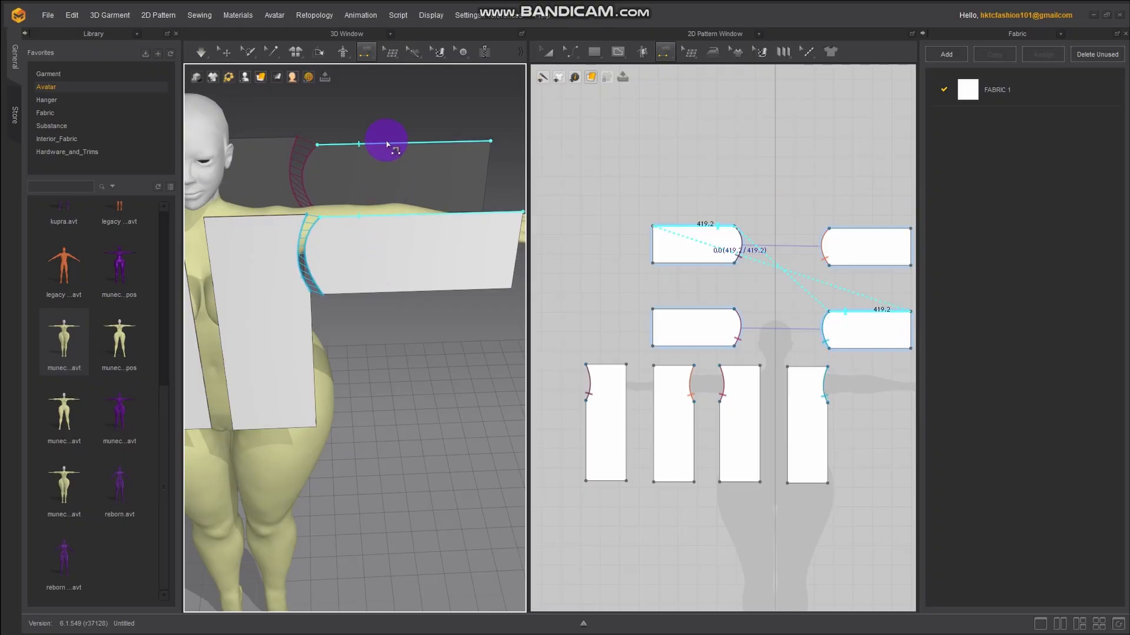
{"action": "left_click", "coordinate": [388, 150]}
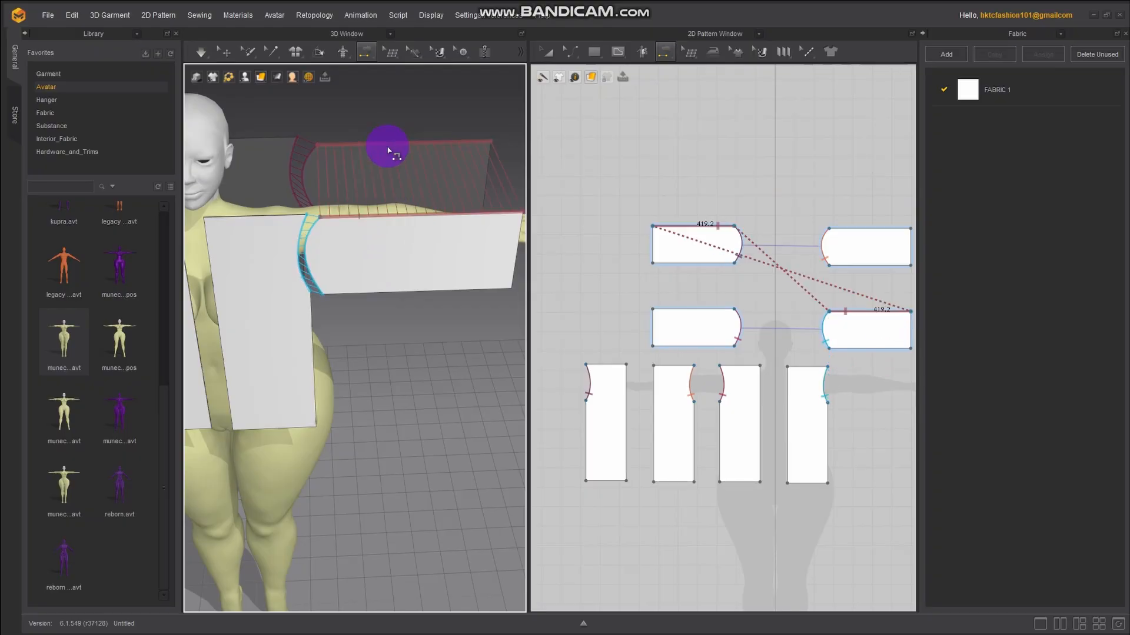
{"action": "right_click_drag", "start_coordinate": [396, 242], "coordinate": [378, 138]}
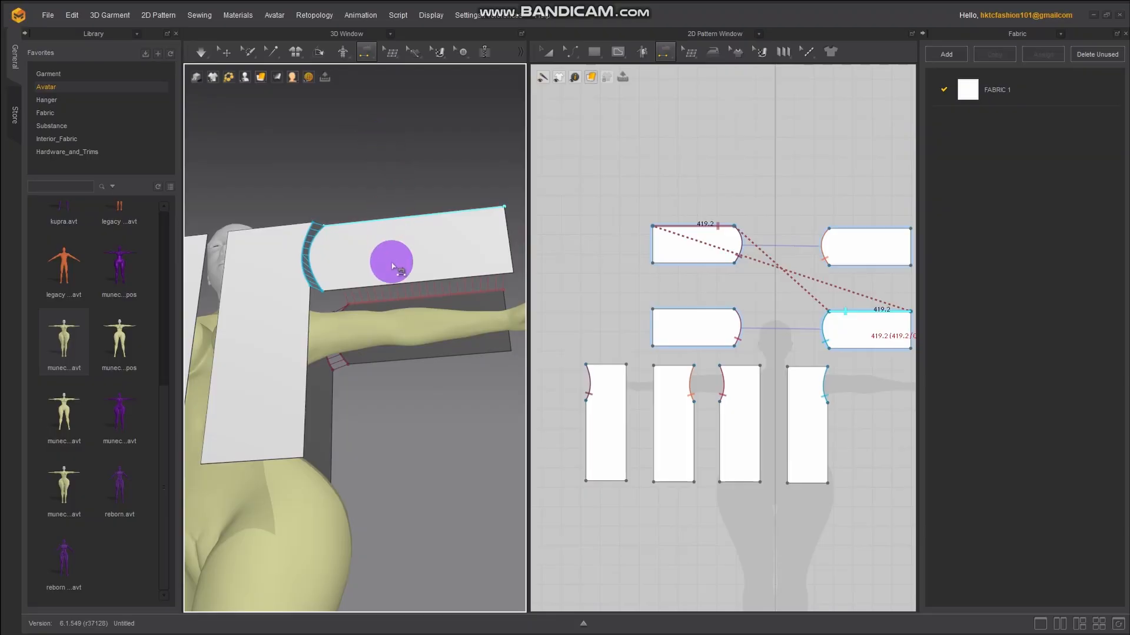
{"action": "left_click", "coordinate": [403, 288]}
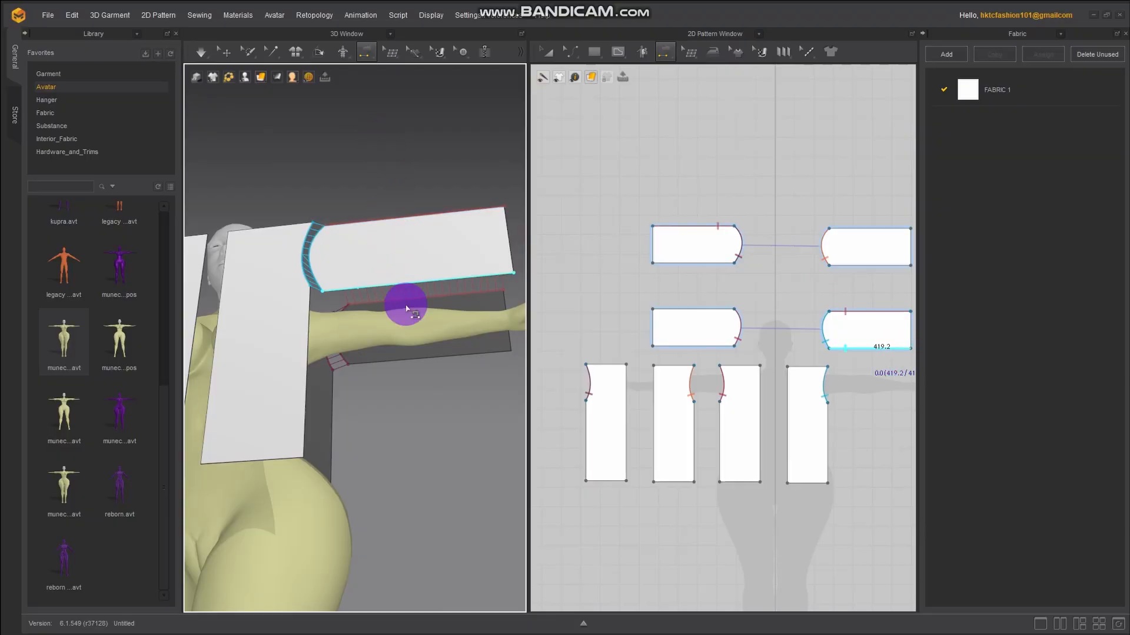
{"action": "left_click", "coordinate": [418, 364]}
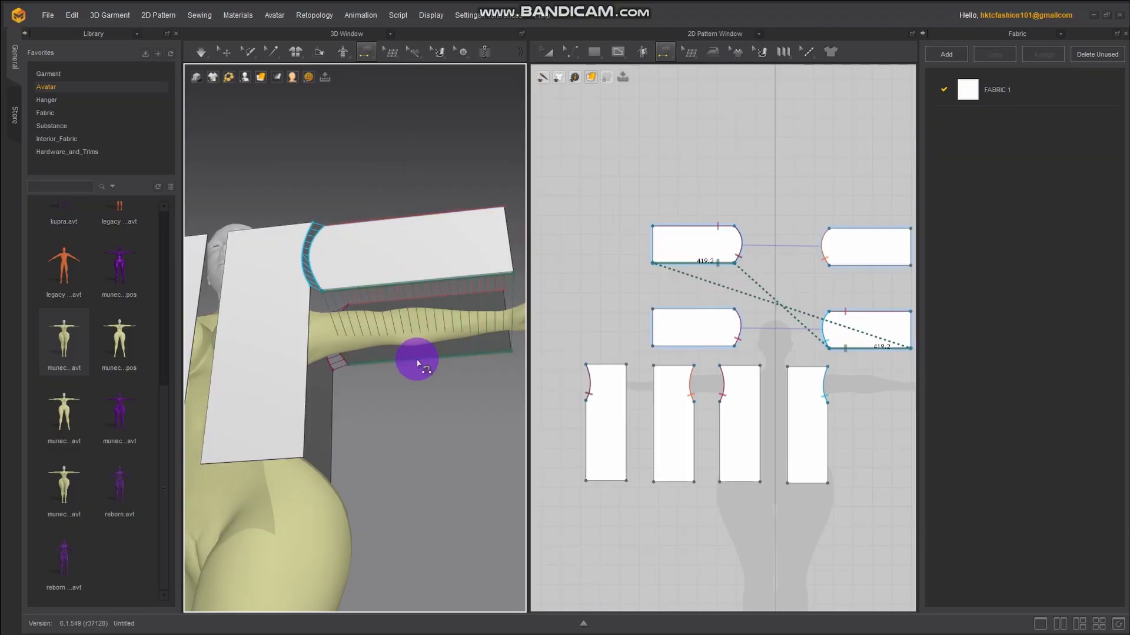
{"action": "right_click_drag", "start_coordinate": [418, 363], "coordinate": [114, 461]}
{"action": "right_click_drag", "start_coordinate": [282, 434], "coordinate": [196, 442]}
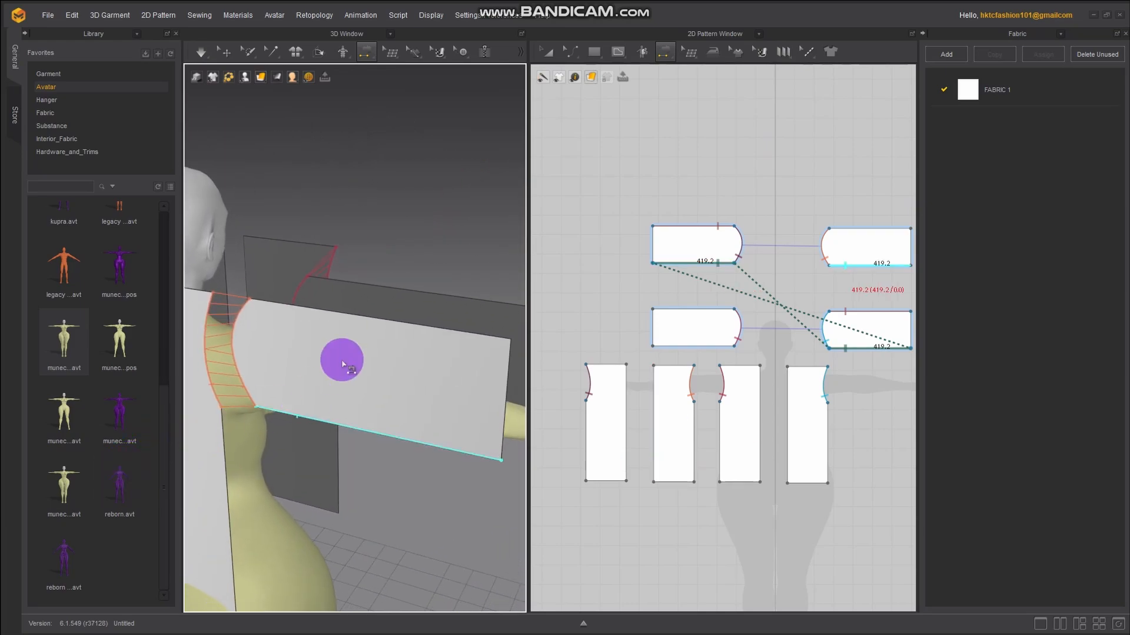
{"action": "left_click", "coordinate": [381, 321]}
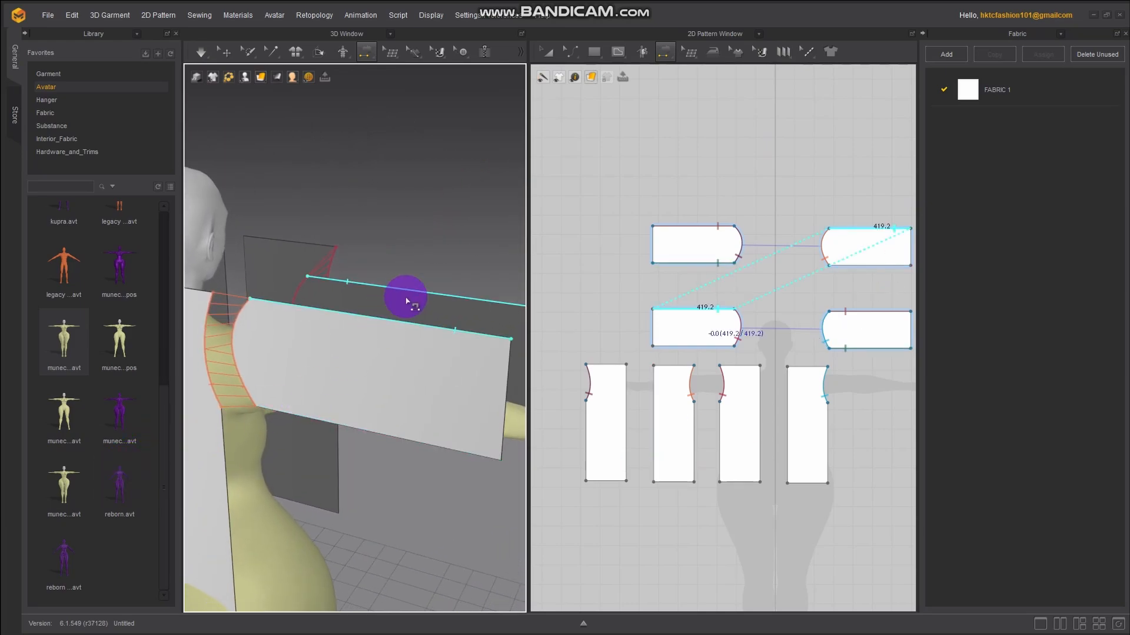
{"action": "left_click", "coordinate": [405, 300]}
{"action": "key", "text": "ctrl+z"}
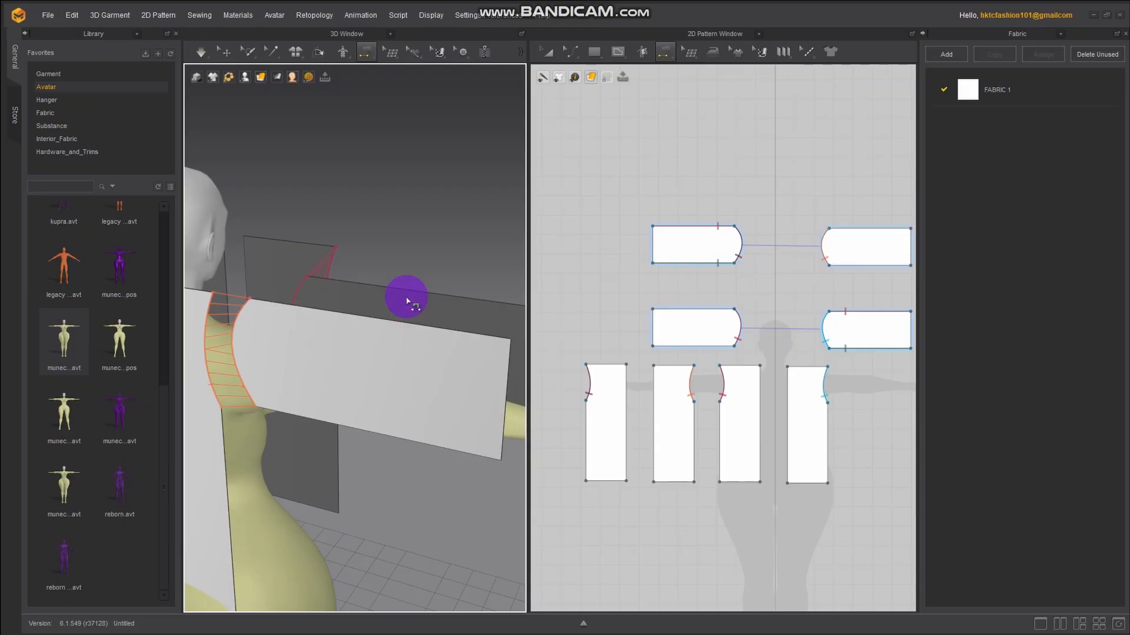
Sew the right sleeve's front and back pieces together along their upper and underarm edges, keeping the seam directions untwisted
{"action": "scroll", "coordinate": [339, 412], "scroll_direction": "down", "scroll_amount": 2}
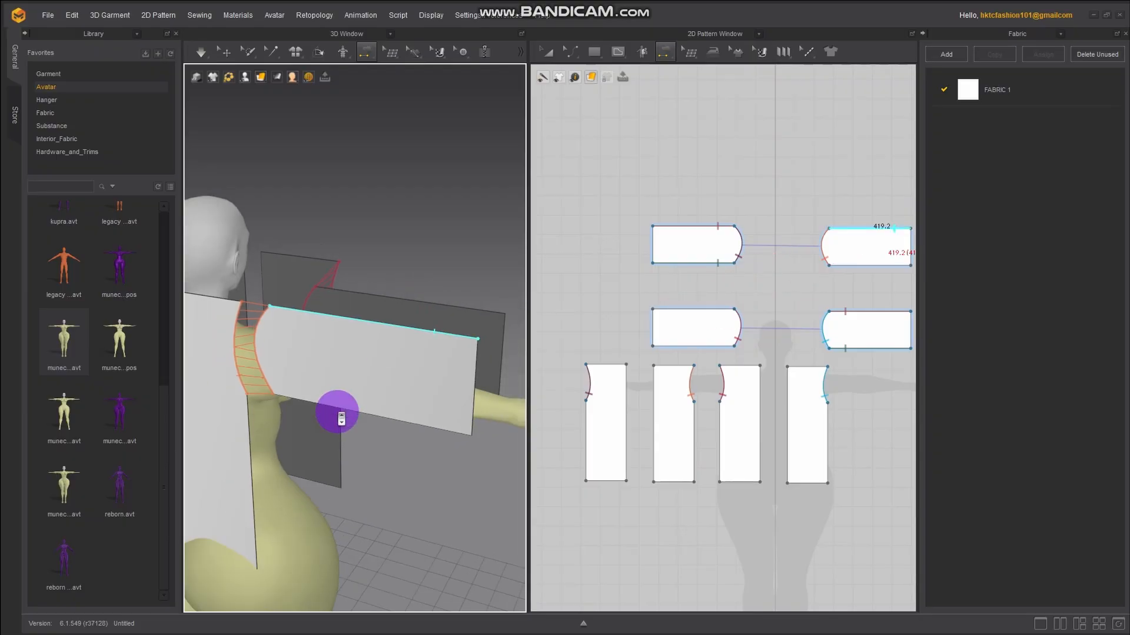
{"action": "left_click", "coordinate": [442, 334]}
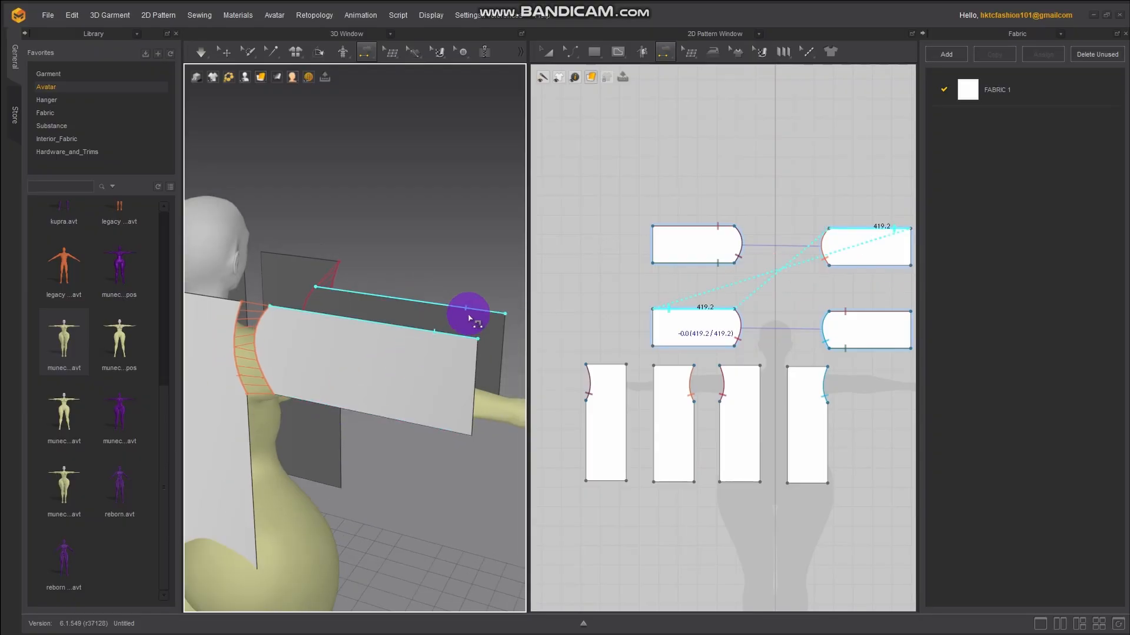
{"action": "left_click", "coordinate": [469, 313]}
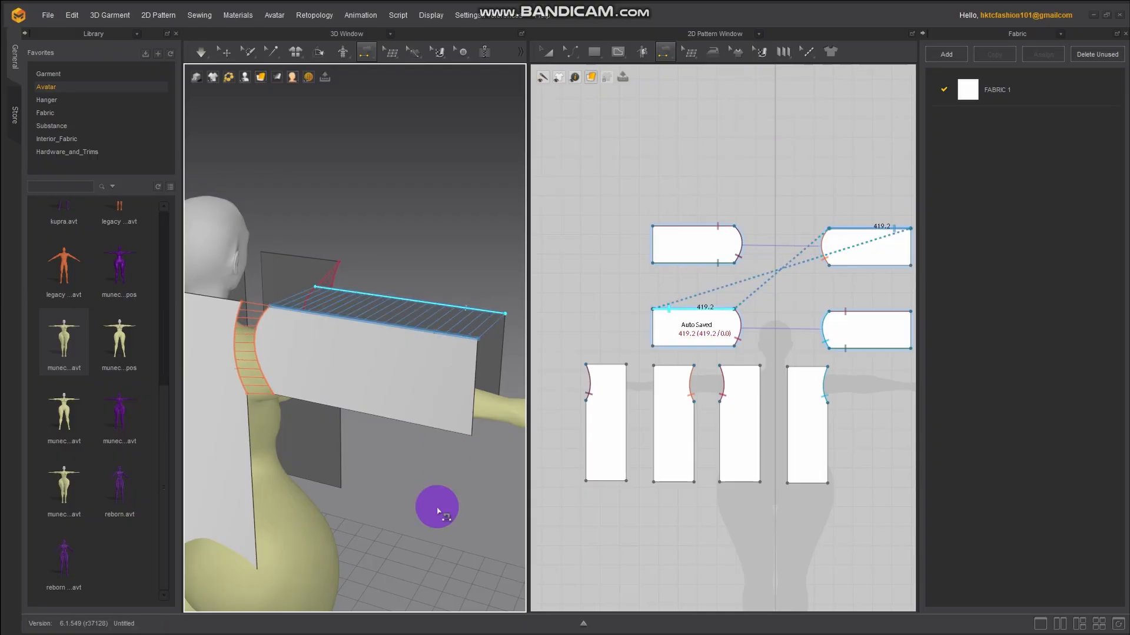
{"action": "right_click_drag", "start_coordinate": [438, 517], "coordinate": [462, 452]}
{"action": "left_click", "coordinate": [487, 293]}
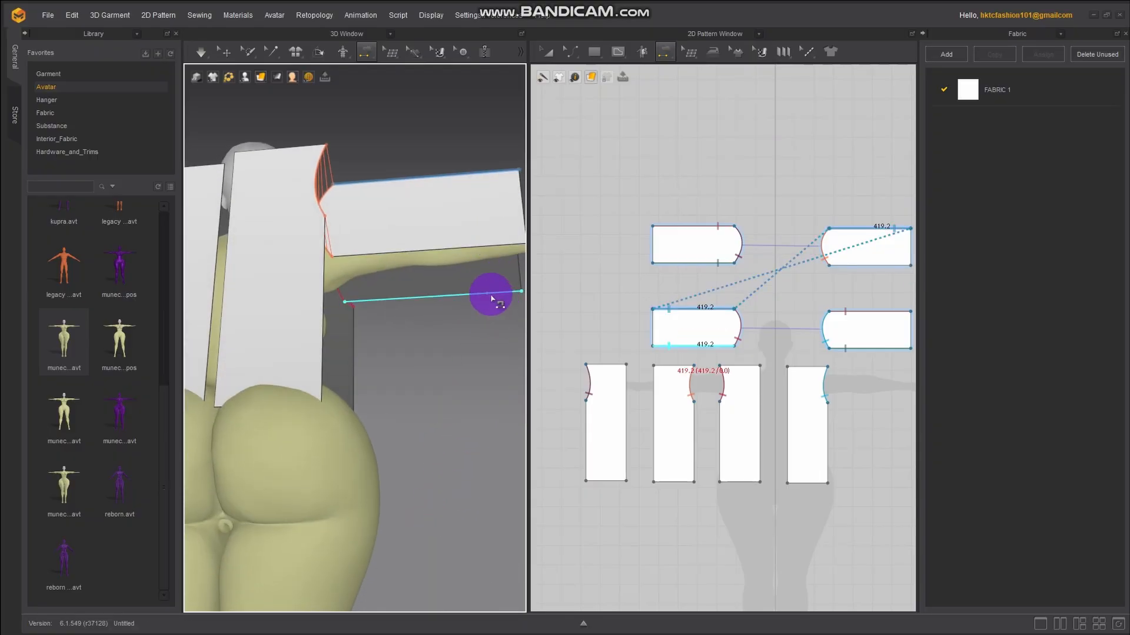
{"action": "left_click", "coordinate": [492, 244]}
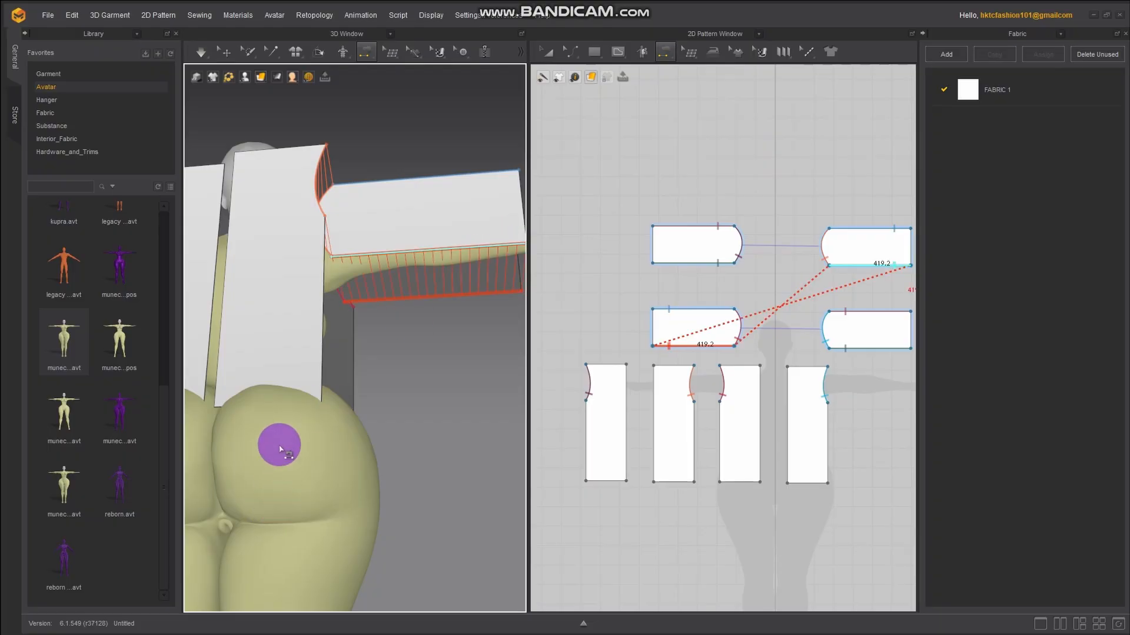
Sew the right back panel's side edge below the armhole to the matching side edge of the right front panel
{"action": "mouse_move", "coordinate": [277, 446]}
{"action": "right_mouse_down"}
{"action": "mouse_move", "coordinate": [232, 453]}
{"action": "mouse_move", "coordinate": [258, 448]}
{"action": "right_mouse_up"}
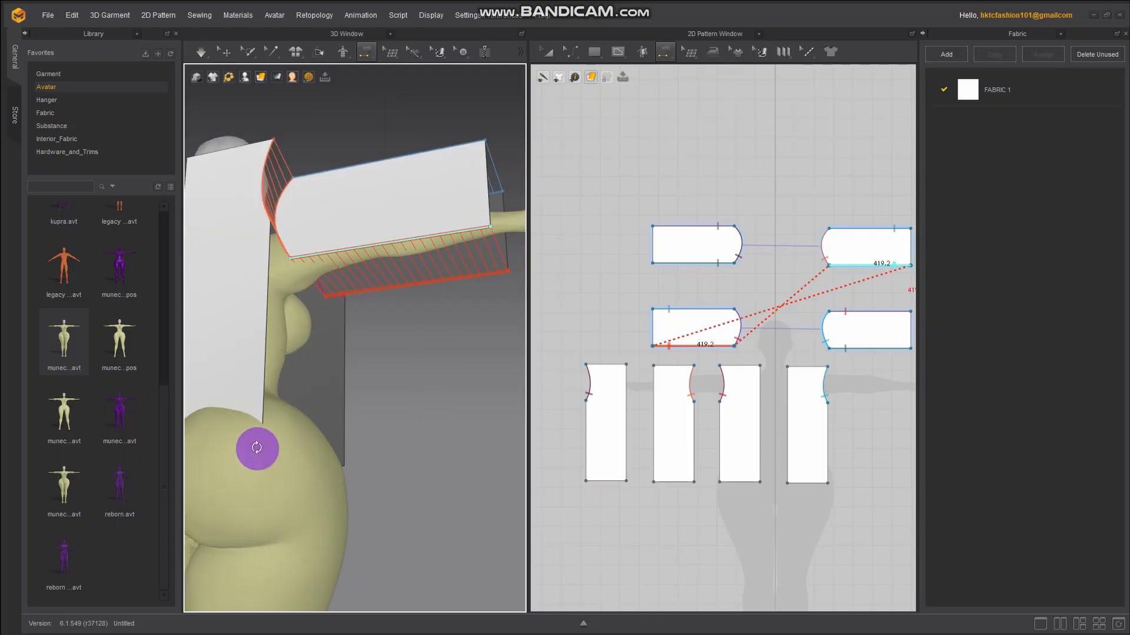
{"action": "left_click", "coordinate": [263, 400]}
{"action": "left_click", "coordinate": [345, 425]}
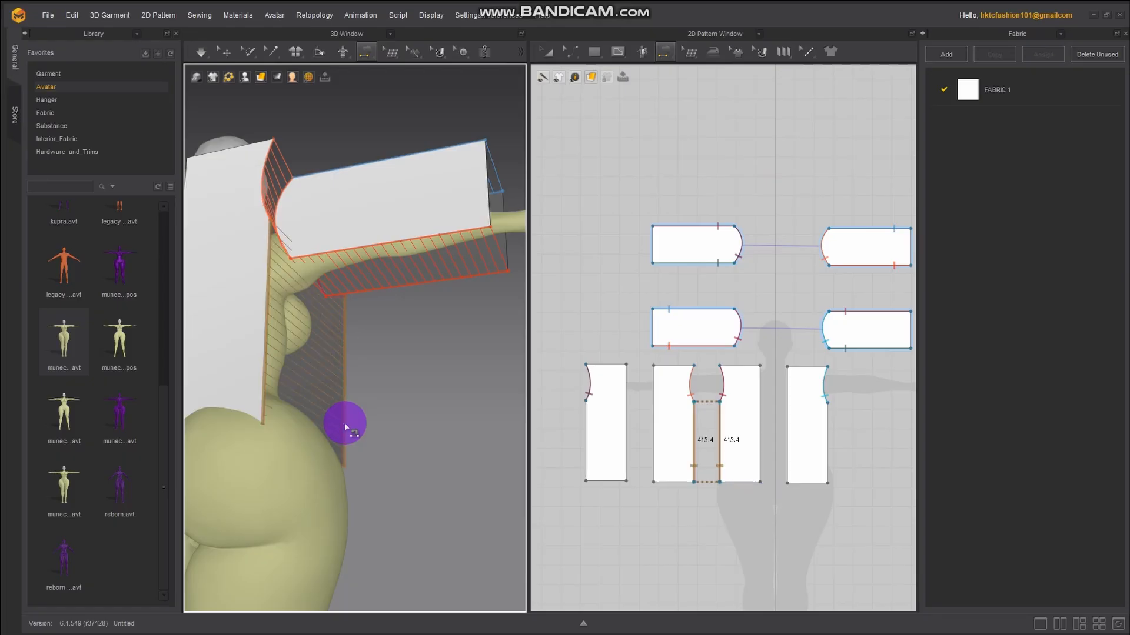
Sew the left side seam between the back and front panels, and join the two back panels along the center back
{"action": "right_click_drag", "start_coordinate": [343, 423], "coordinate": [503, 447]}
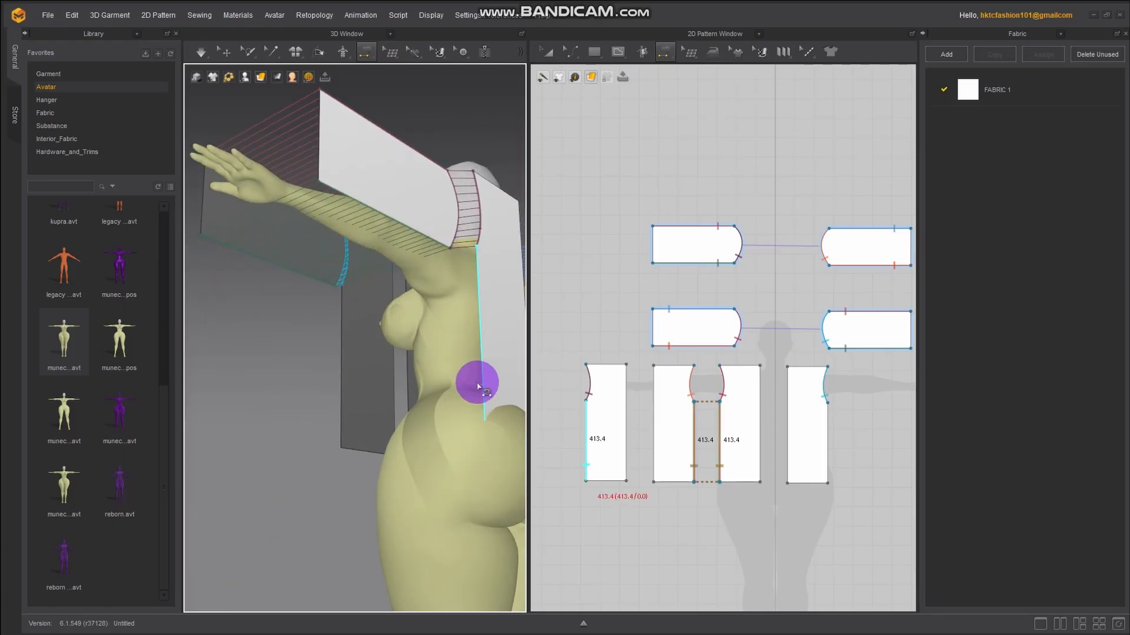
{"action": "left_click", "coordinate": [344, 377]}
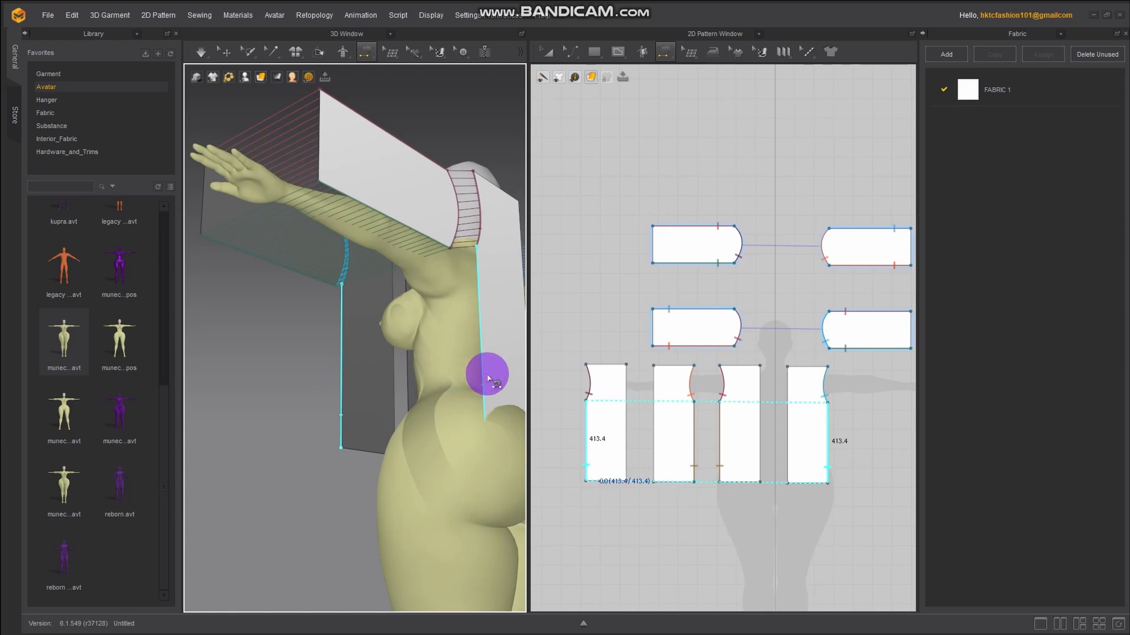
{"action": "right_click_drag", "start_coordinate": [482, 373], "coordinate": [449, 404]}
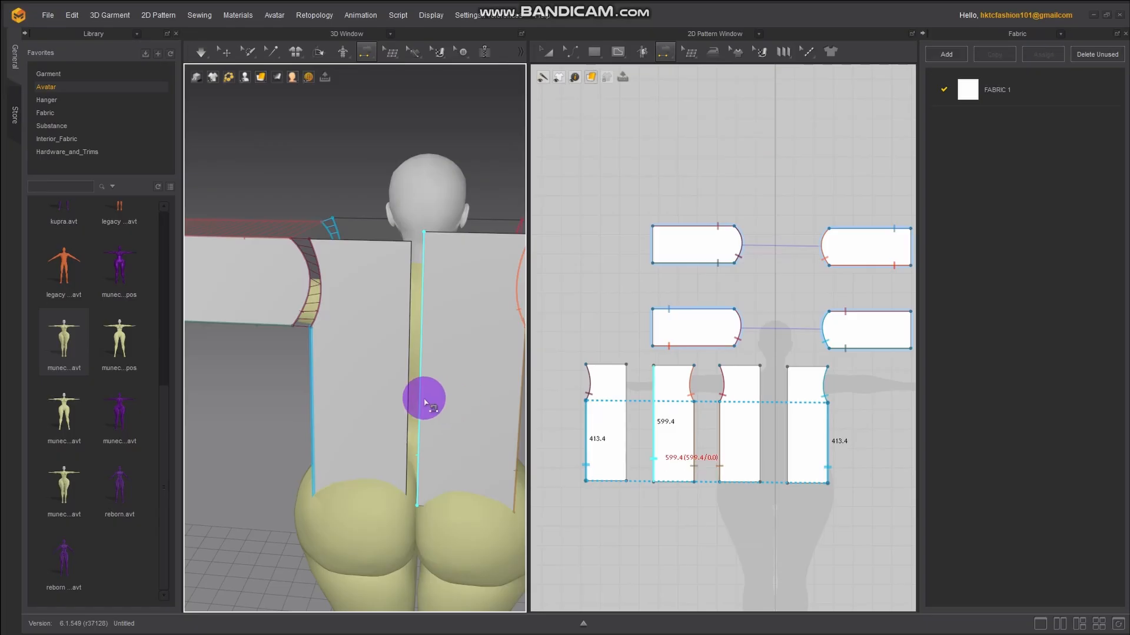
{"action": "left_click", "coordinate": [400, 396]}
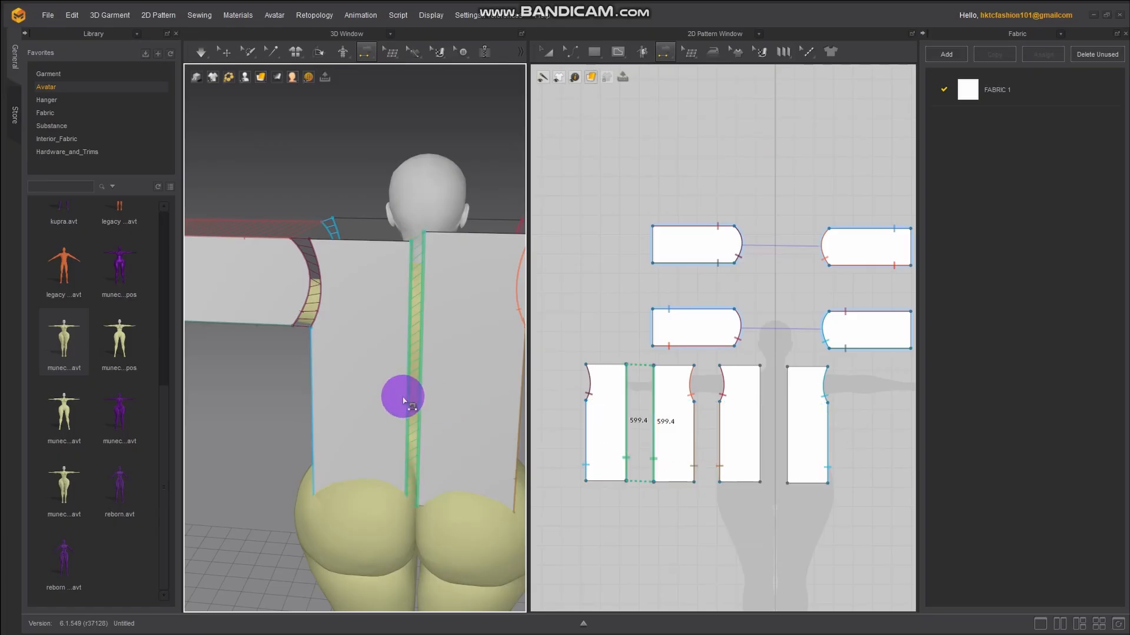
Sew the top edges of the right front and back panels together, and do the same for the left pair, forming the shoulder seams
{"action": "right_click_drag", "start_coordinate": [400, 396], "coordinate": [325, 469]}
{"action": "right_click_drag", "start_coordinate": [375, 390], "coordinate": [439, 383]}
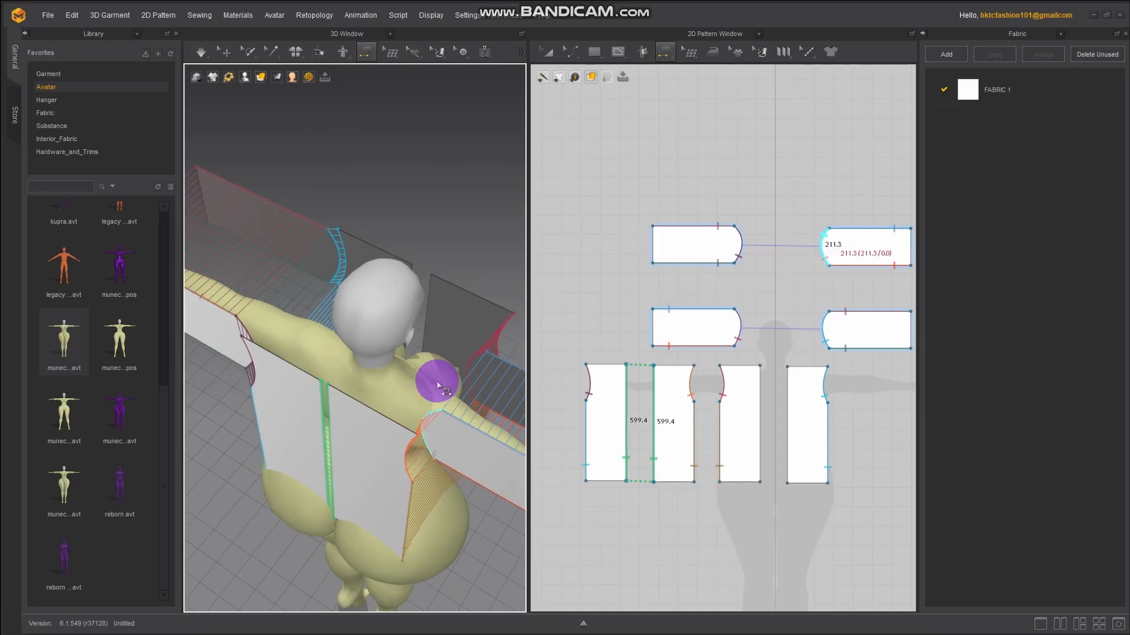
{"action": "left_click", "coordinate": [487, 309]}
{"action": "left_click", "coordinate": [388, 419]}
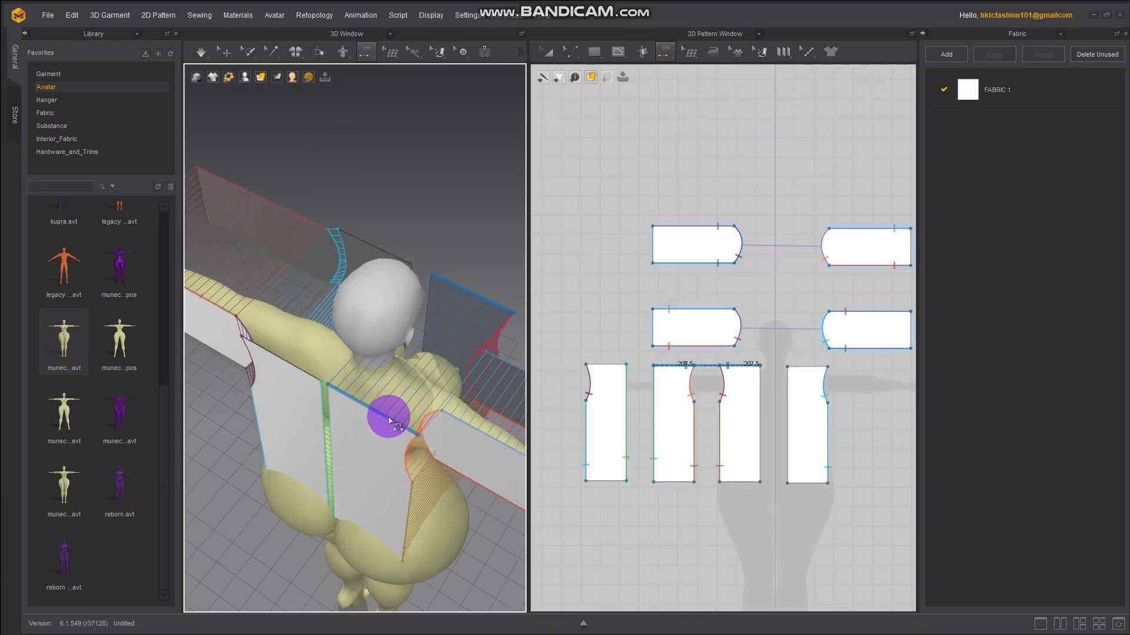
{"action": "right_click_drag", "start_coordinate": [390, 419], "coordinate": [353, 360]}
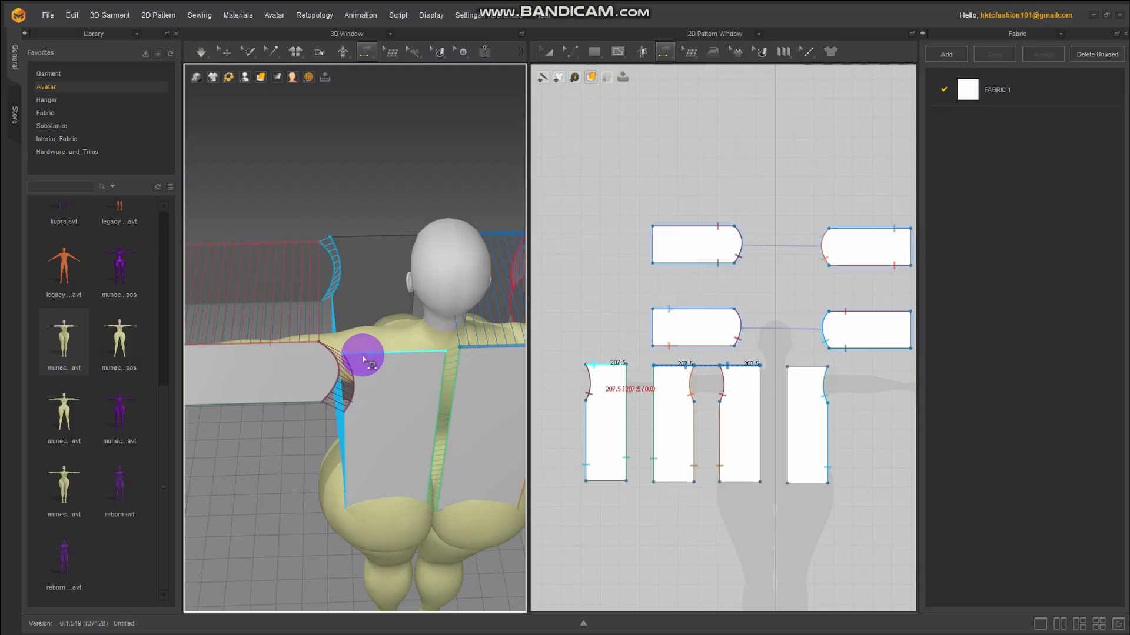
{"action": "left_click", "coordinate": [365, 359]}
{"action": "left_click", "coordinate": [366, 241]}
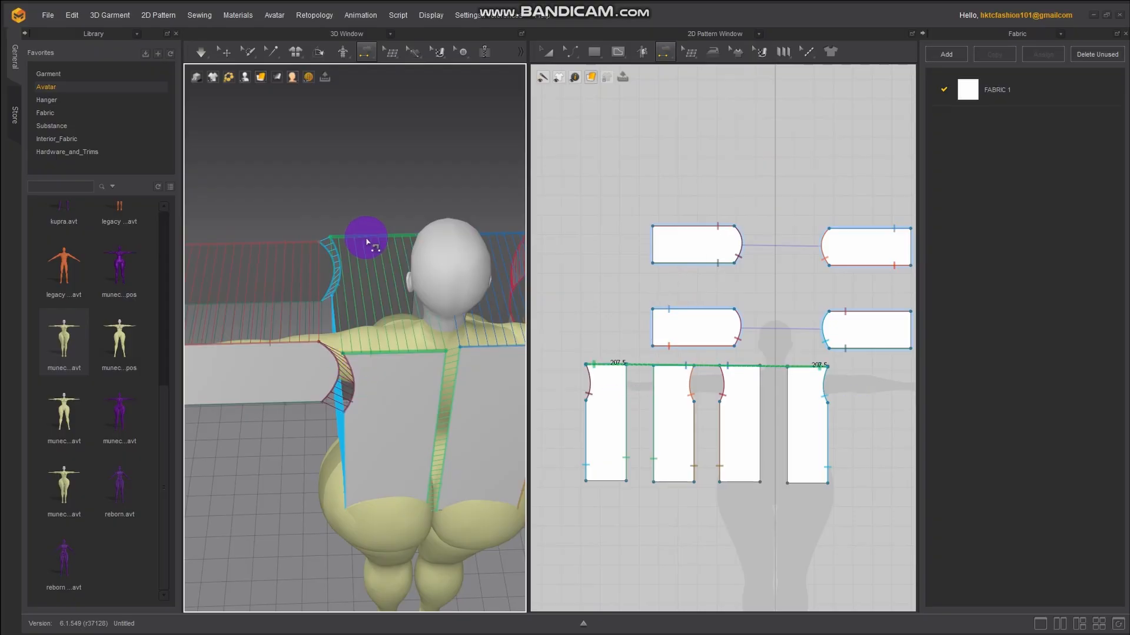
Run the simulation to drape the sewn garment on the avatar
{"action": "right_click_drag", "start_coordinate": [403, 340], "coordinate": [366, 215]}
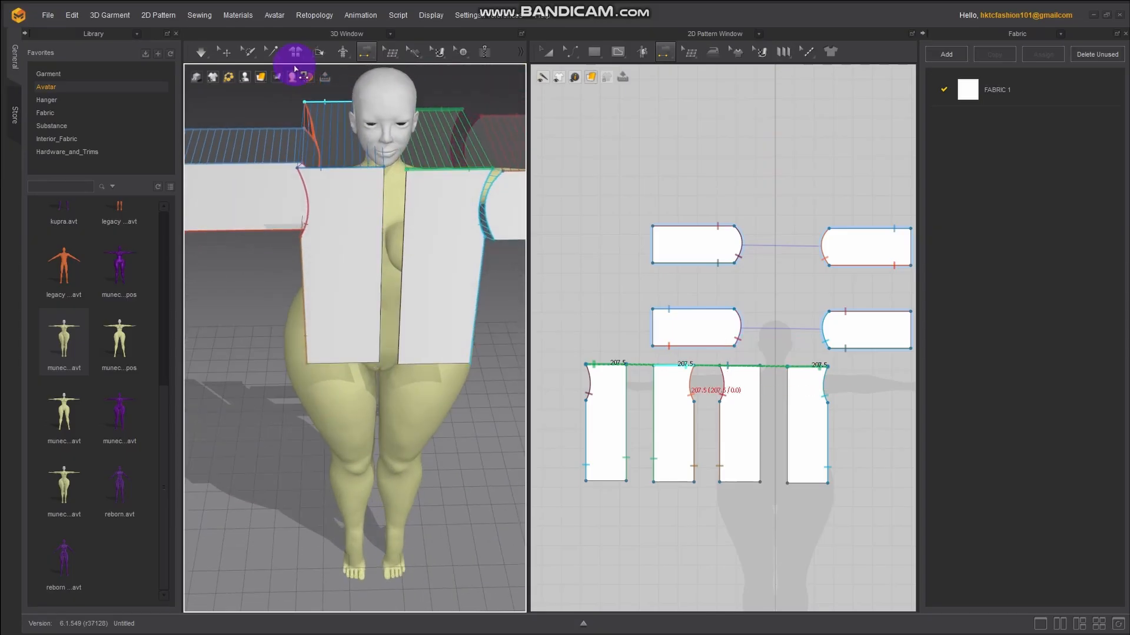
{"action": "left_click", "coordinate": [200, 52]}
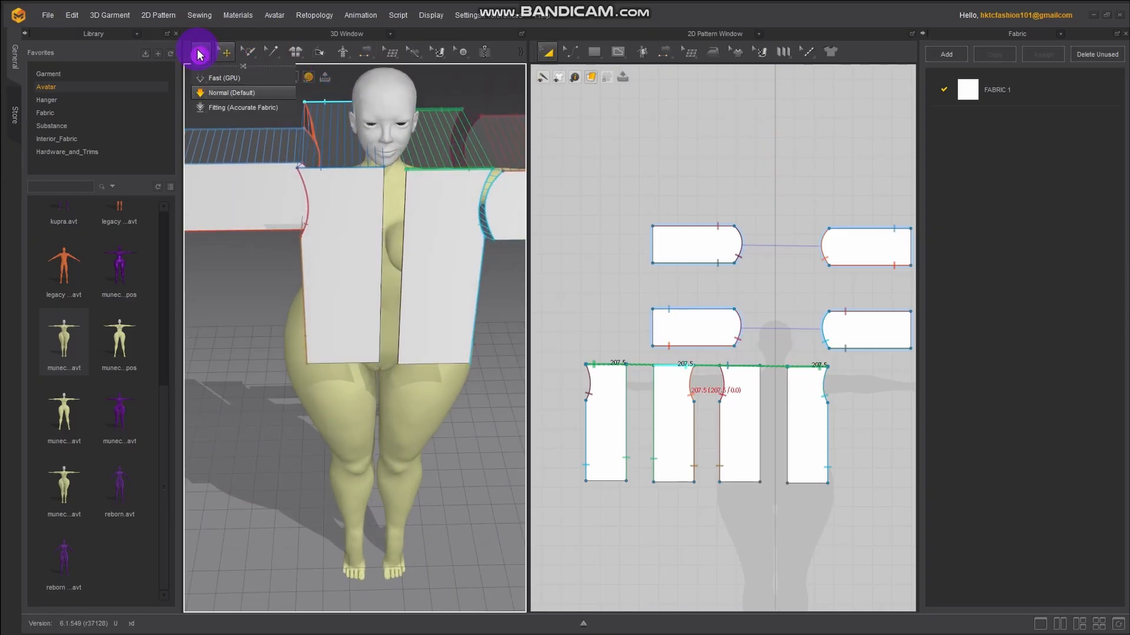
{"action": "left_click", "coordinate": [200, 54]}
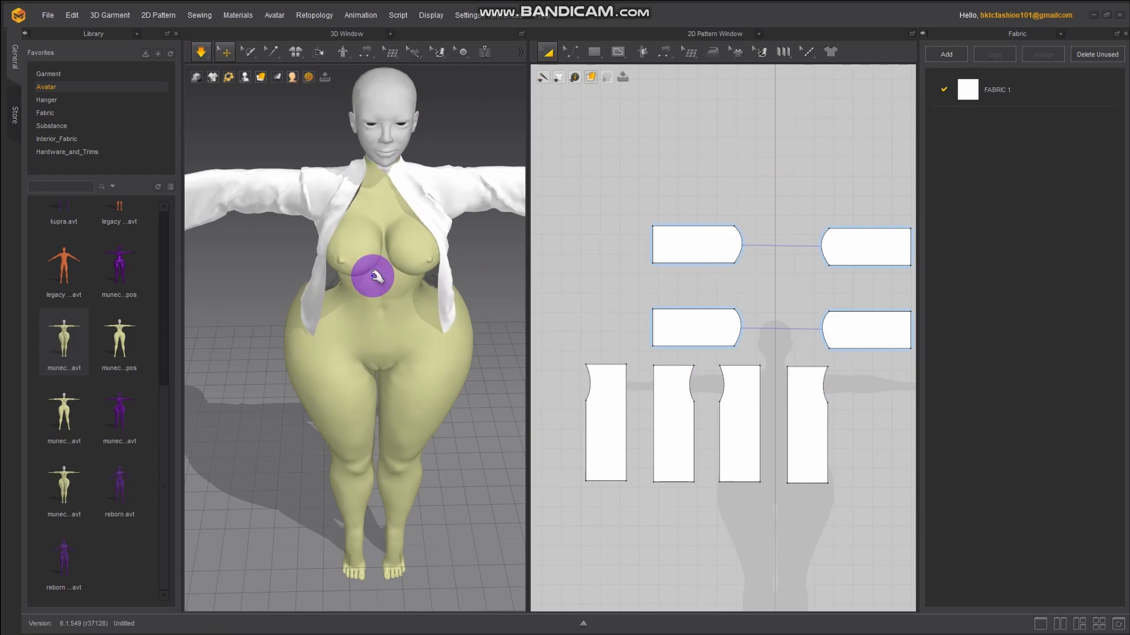
Examine the draped garment from the front and back, and clear the panel selection
{"action": "right_click_drag", "start_coordinate": [373, 276], "coordinate": [401, 234]}
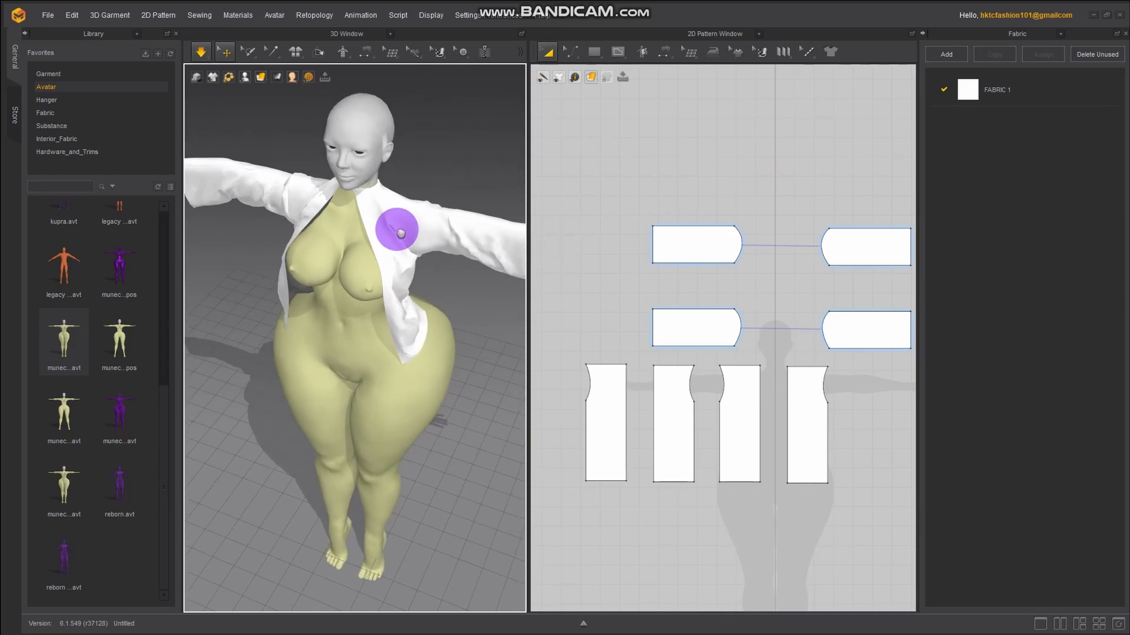
{"action": "scroll", "coordinate": [393, 229], "scroll_direction": "up", "scroll_amount": 3}
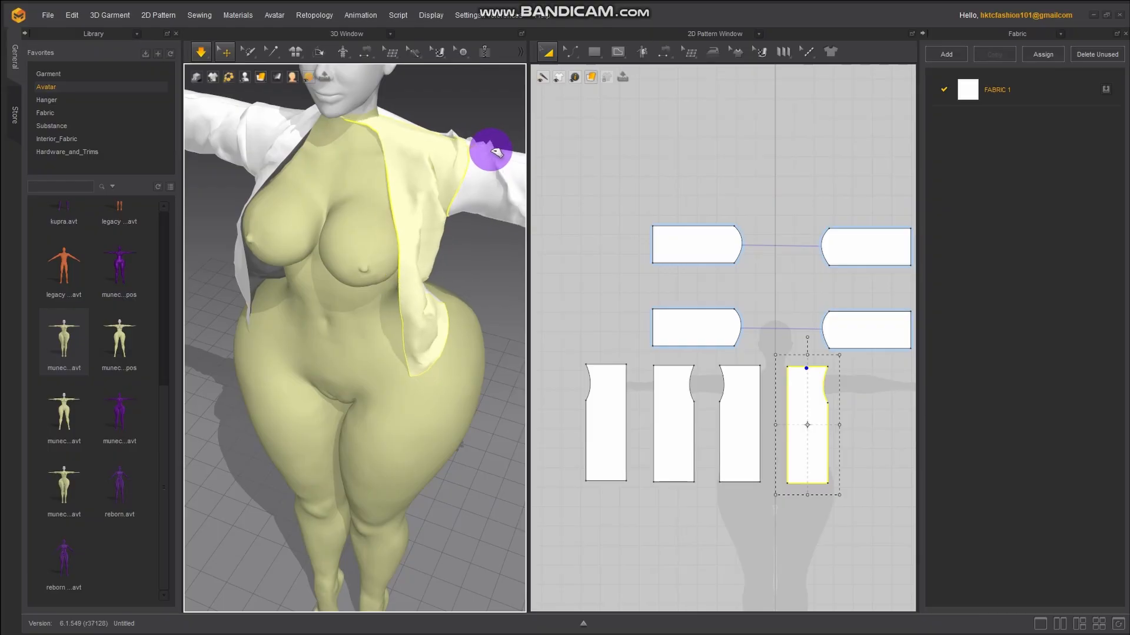
{"action": "right_click_drag", "start_coordinate": [403, 214], "coordinate": [259, 207]}
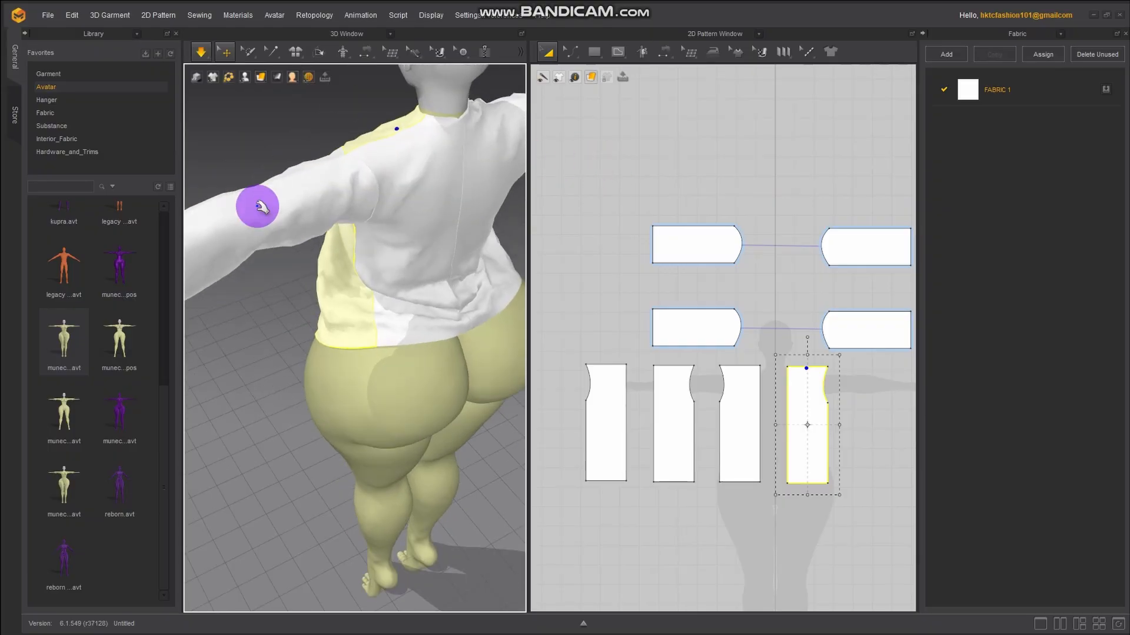
{"action": "left_click_drag", "start_coordinate": [472, 126], "coordinate": [555, 227]}
{"action": "left_click", "coordinate": [550, 224]}
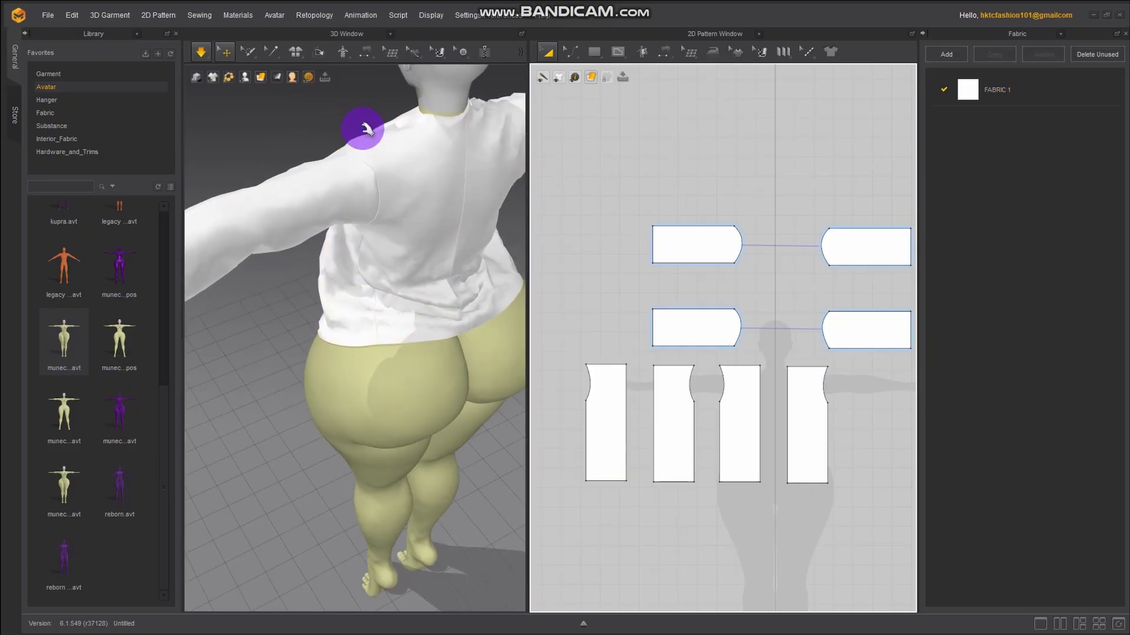
Pull the left front panel toward the armpit and adjust the right sleeve cuff while the simulation is running
{"action": "left_click_drag", "start_coordinate": [402, 117], "coordinate": [336, 190]}
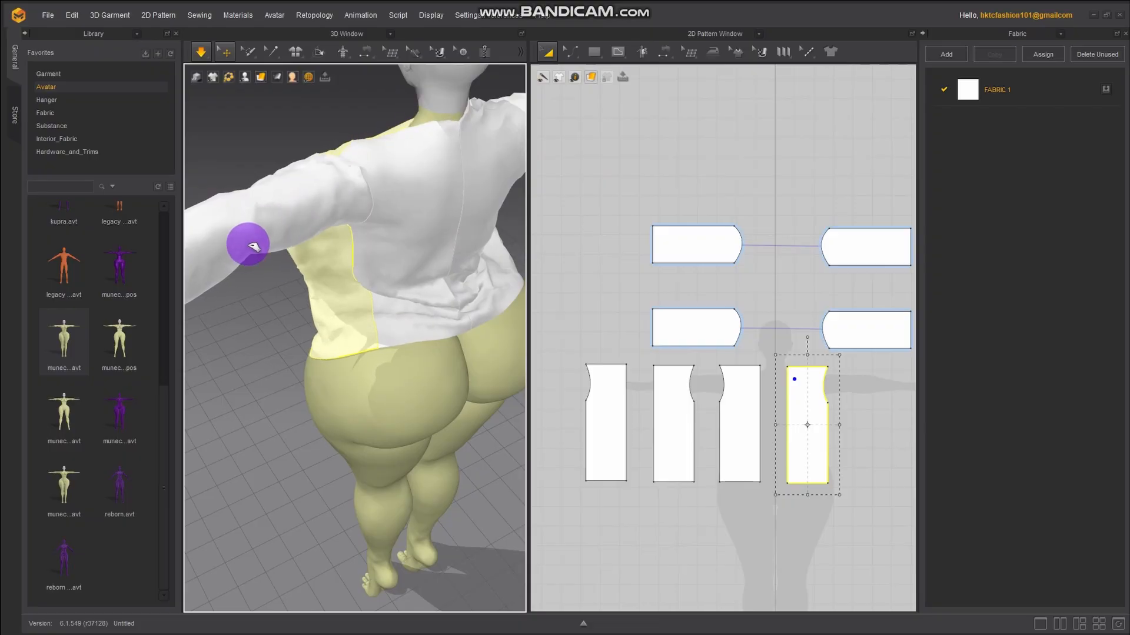
{"action": "right_click_drag", "start_coordinate": [374, 223], "coordinate": [676, 275]}
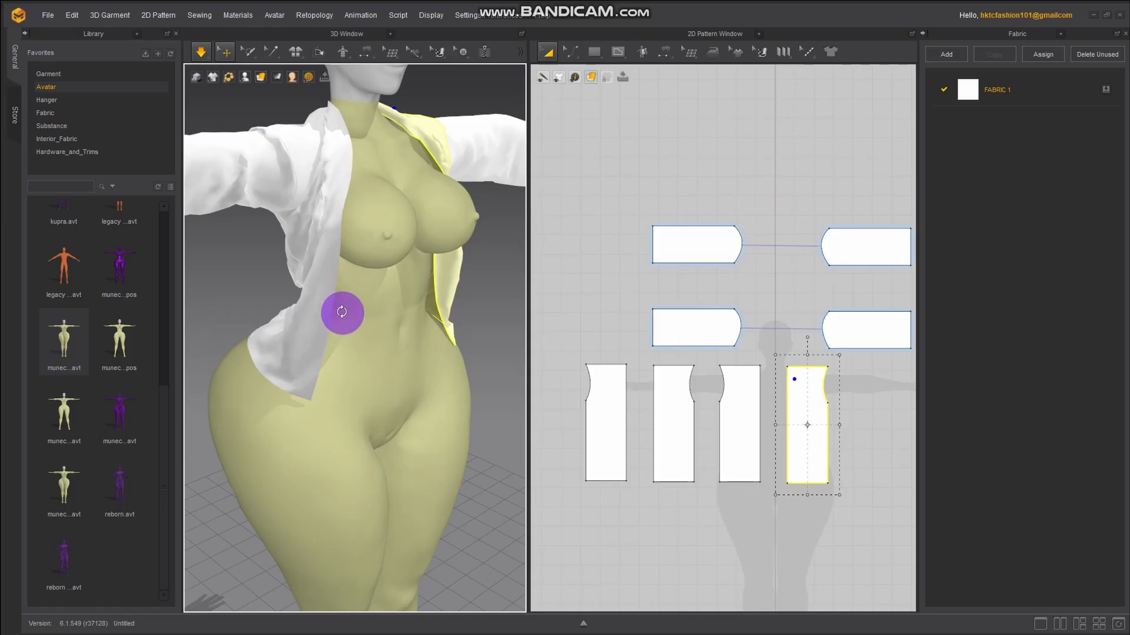
{"action": "right_click_drag", "start_coordinate": [342, 312], "coordinate": [307, 303]}
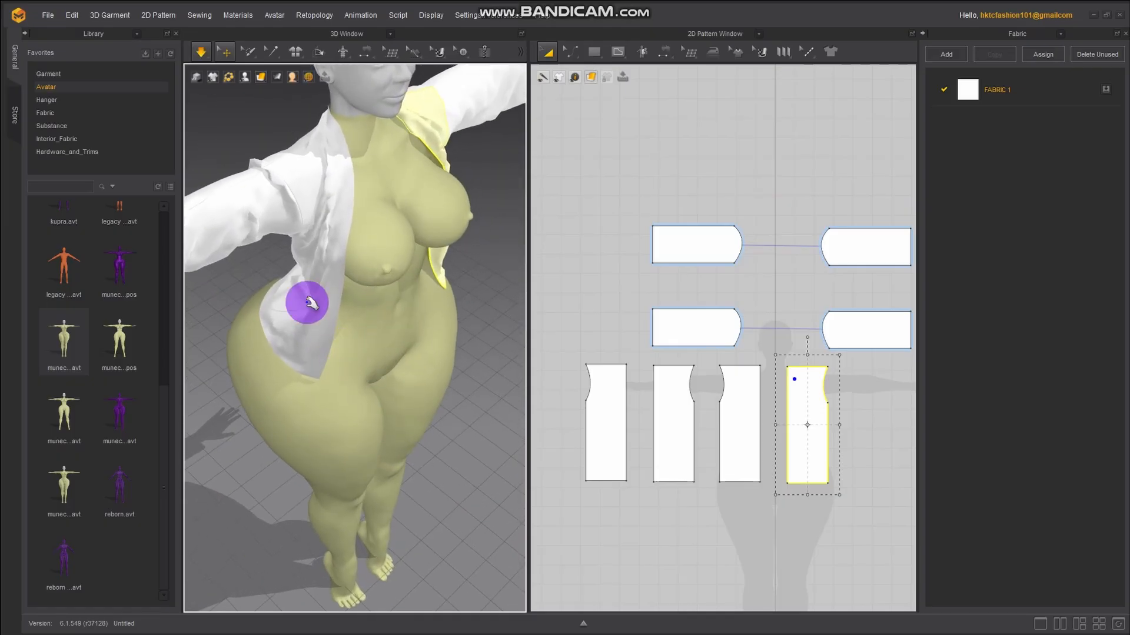
{"action": "right_click_drag", "start_coordinate": [300, 228], "coordinate": [247, 152]}
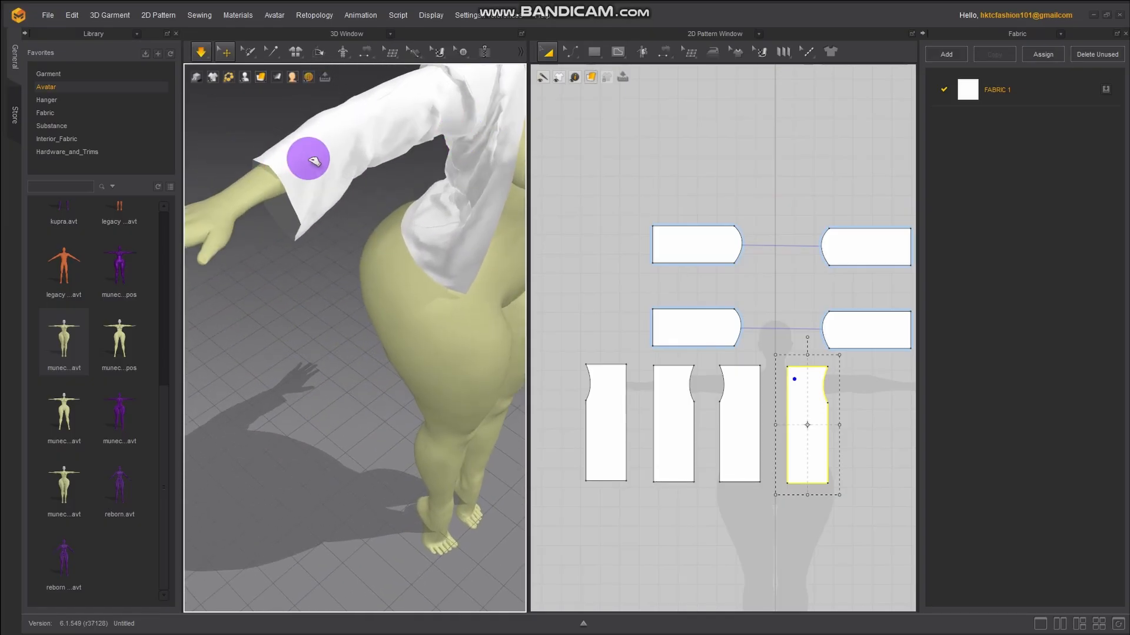
{"action": "left_click", "coordinate": [259, 204]}
{"action": "right_click_drag", "start_coordinate": [427, 139], "coordinate": [232, 226]}
{"action": "mouse_move", "coordinate": [436, 307]}
{"action": "right_mouse_down"}
{"action": "mouse_move", "coordinate": [373, 298]}
{"action": "mouse_move", "coordinate": [434, 312]}
{"action": "right_mouse_up"}
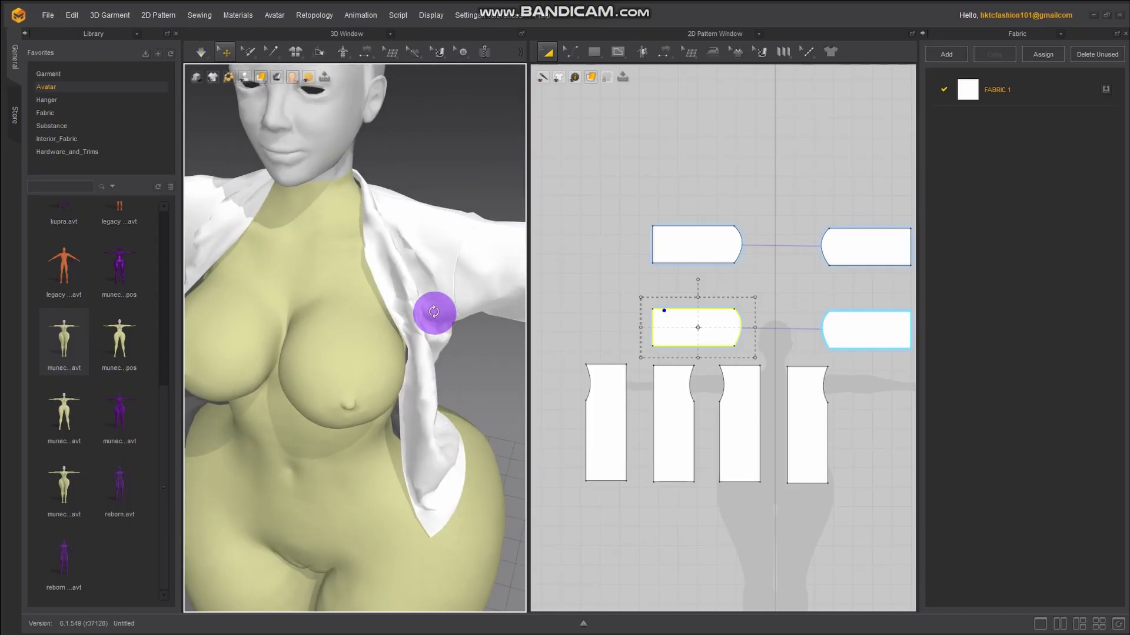
Tug the left front panel, right back panel and right sleeve to settle them around the shoulders during simulation
{"action": "mouse_move", "coordinate": [410, 223]}
{"action": "left_mouse_down"}
{"action": "mouse_move", "coordinate": [454, 169]}
{"action": "mouse_move", "coordinate": [497, 151]}
{"action": "mouse_move", "coordinate": [496, 169]}
{"action": "mouse_move", "coordinate": [394, 228]}
{"action": "left_mouse_up"}
{"action": "right_click_drag", "start_coordinate": [363, 239], "coordinate": [374, 196]}
{"action": "left_click", "coordinate": [389, 222]}
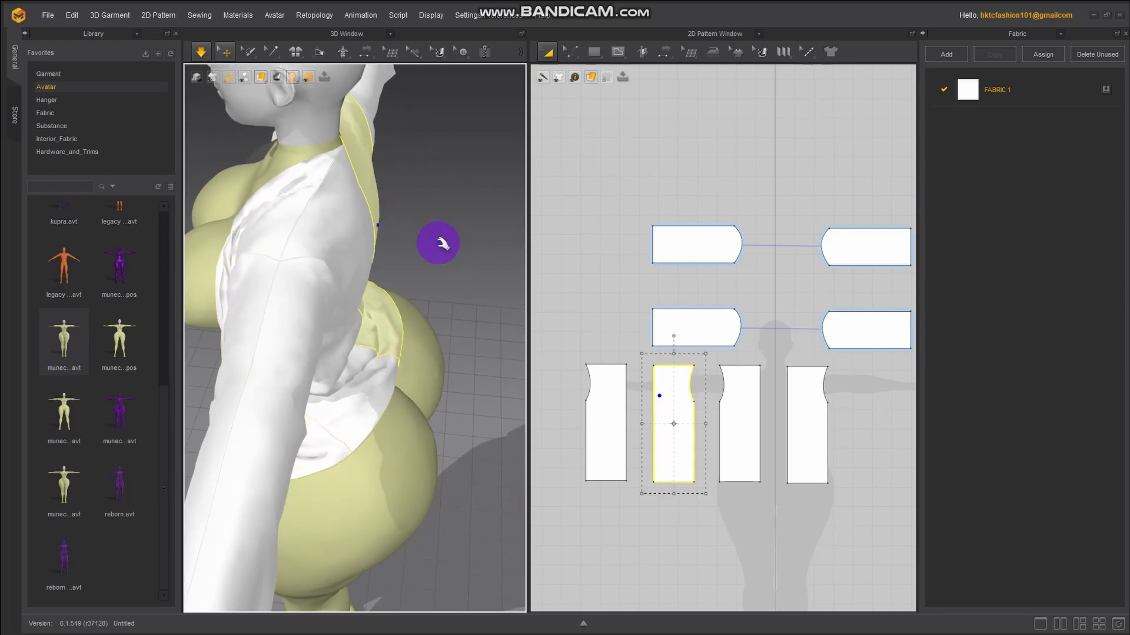
{"action": "mouse_move", "coordinate": [270, 216]}
{"action": "left_mouse_down"}
{"action": "mouse_move", "coordinate": [214, 234]}
{"action": "mouse_move", "coordinate": [280, 226]}
{"action": "left_mouse_up"}
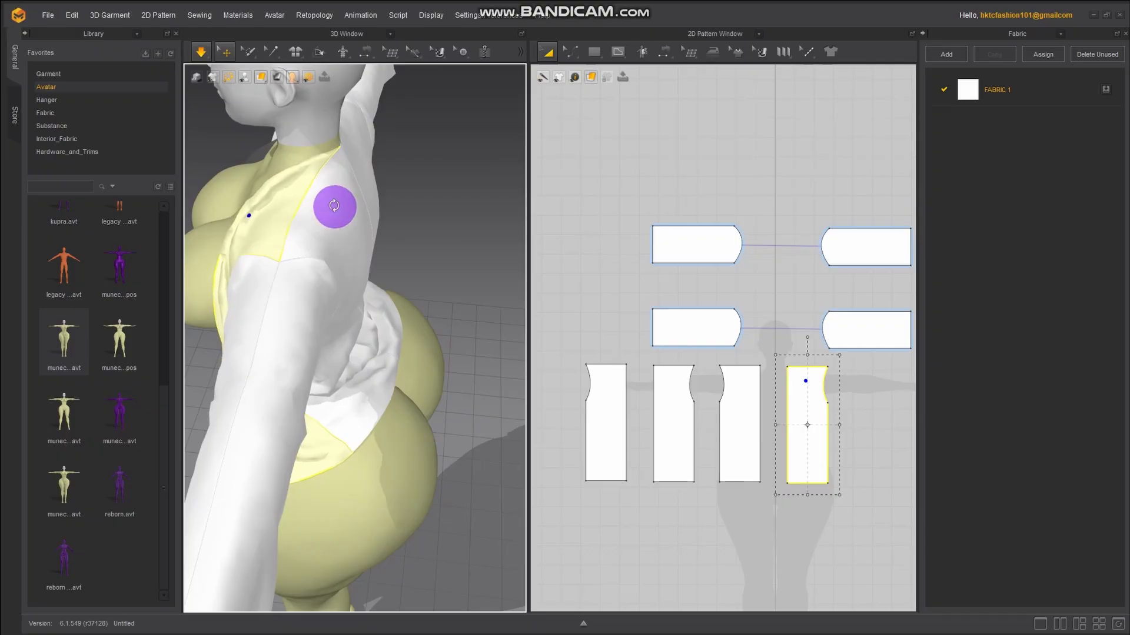
{"action": "right_click_drag", "start_coordinate": [334, 205], "coordinate": [514, 221]}
{"action": "right_click_drag", "start_coordinate": [435, 238], "coordinate": [341, 284]}
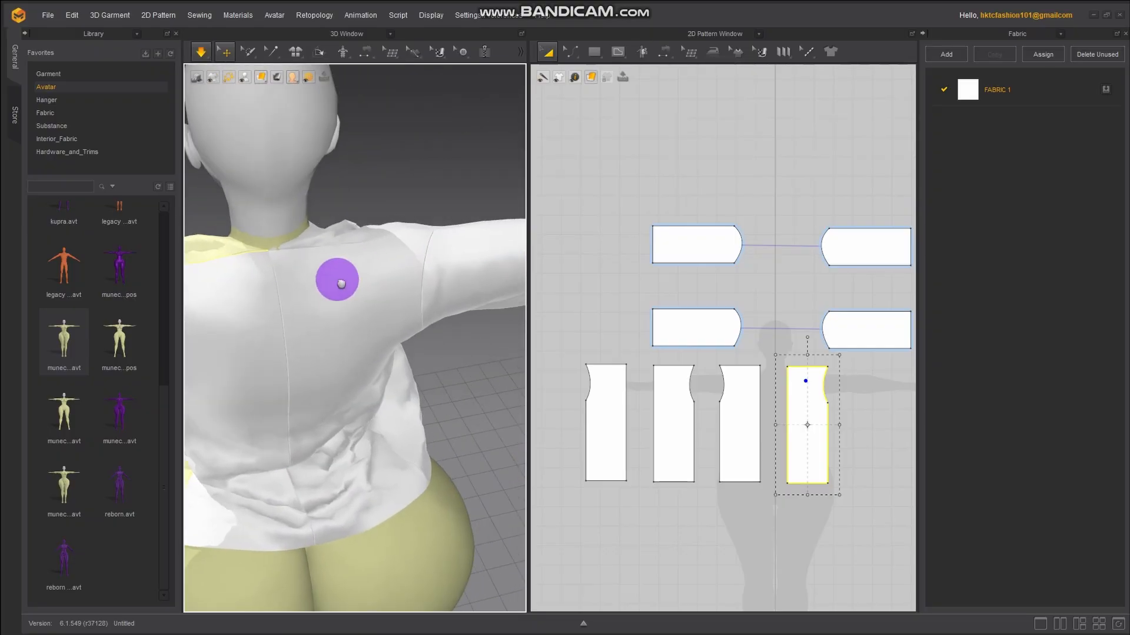
{"action": "left_click_drag", "start_coordinate": [388, 249], "coordinate": [477, 269]}
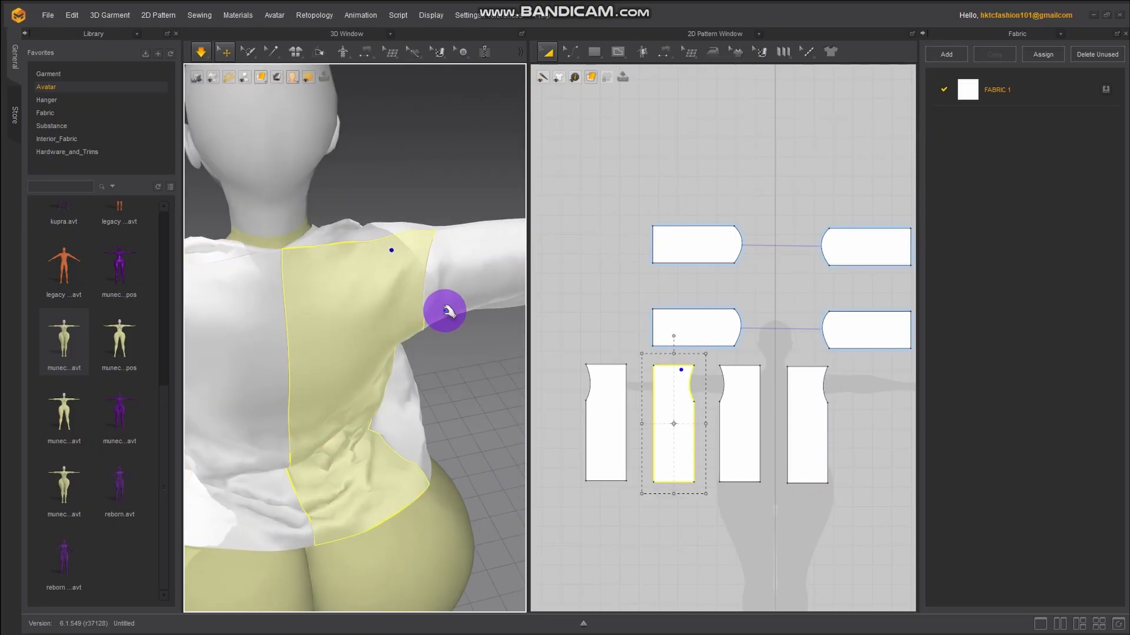
{"action": "left_click_drag", "start_coordinate": [497, 319], "coordinate": [514, 323]}
Rerun the simulation and pull the open edges of the right and left front panels outward over the chest
{"action": "middle_click_drag", "start_coordinate": [343, 365], "coordinate": [401, 260]}
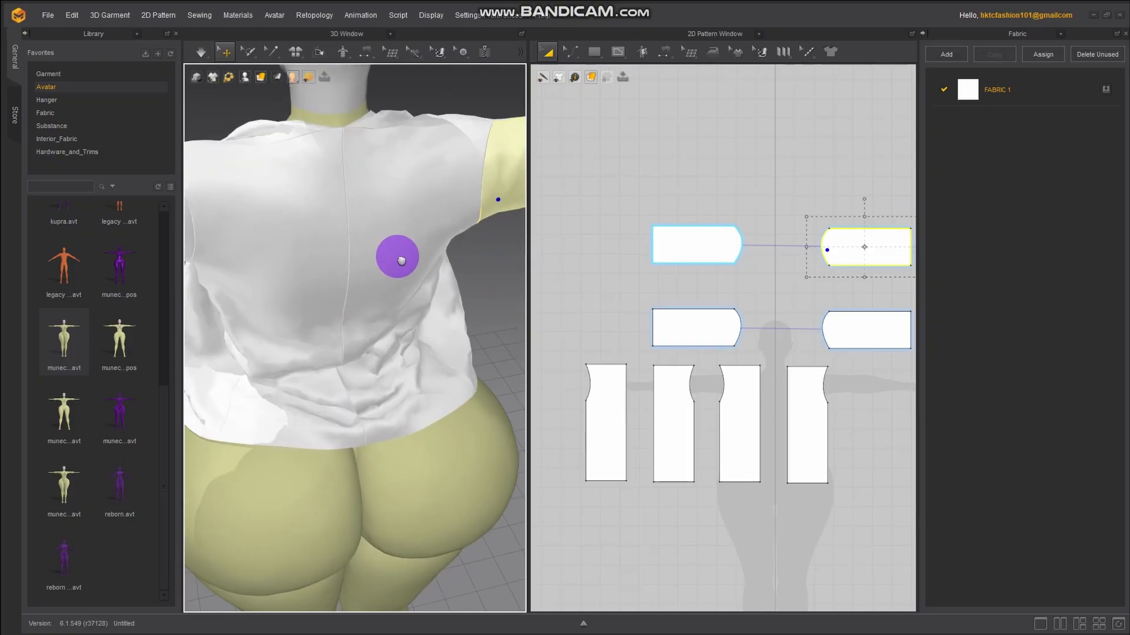
{"action": "right_click_drag", "start_coordinate": [406, 318], "coordinate": [402, 280]}
{"action": "key", "text": "space"}
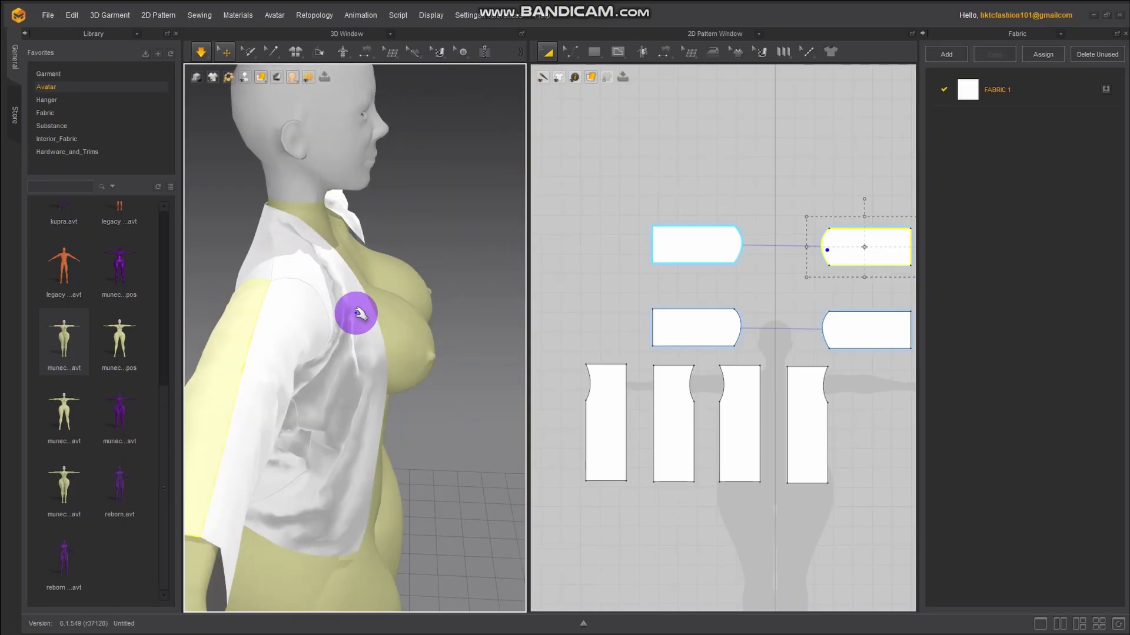
{"action": "right_click_drag", "start_coordinate": [373, 370], "coordinate": [284, 355]}
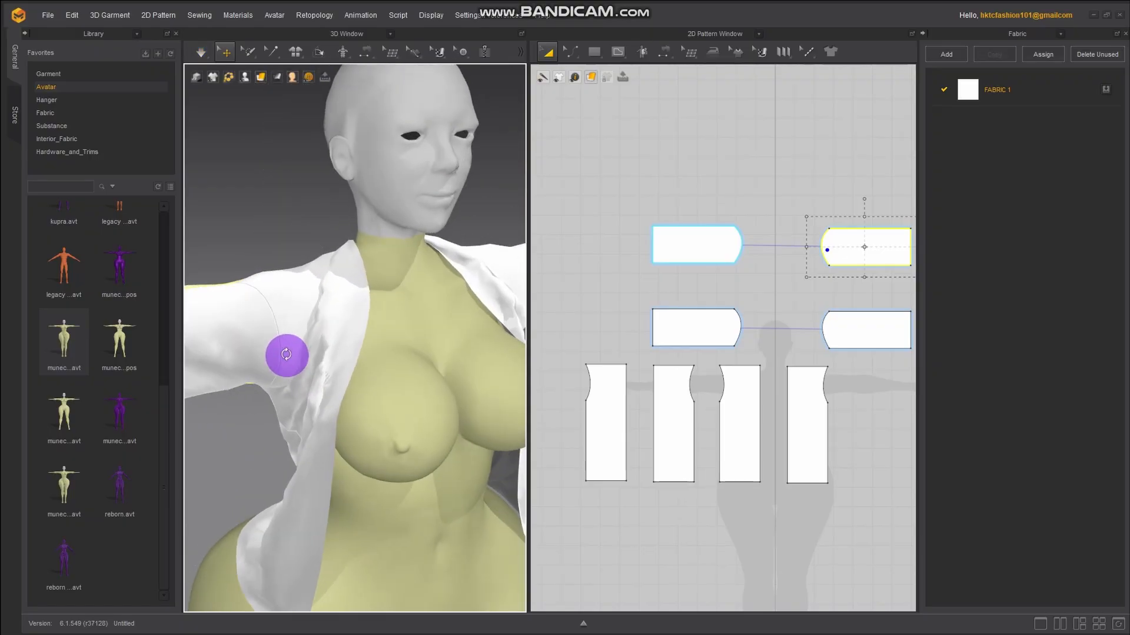
{"action": "scroll", "coordinate": [290, 404], "scroll_direction": "down", "scroll_amount": 2}
{"action": "right_click_drag", "start_coordinate": [302, 430], "coordinate": [374, 424]}
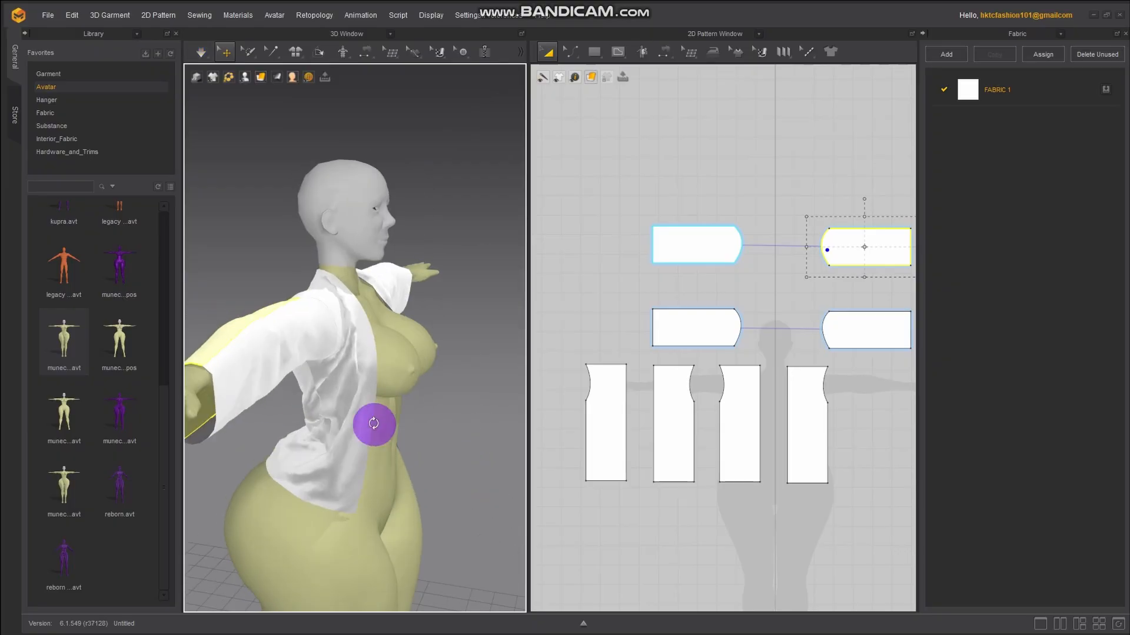
{"action": "left_click_drag", "start_coordinate": [368, 391], "coordinate": [456, 365]}
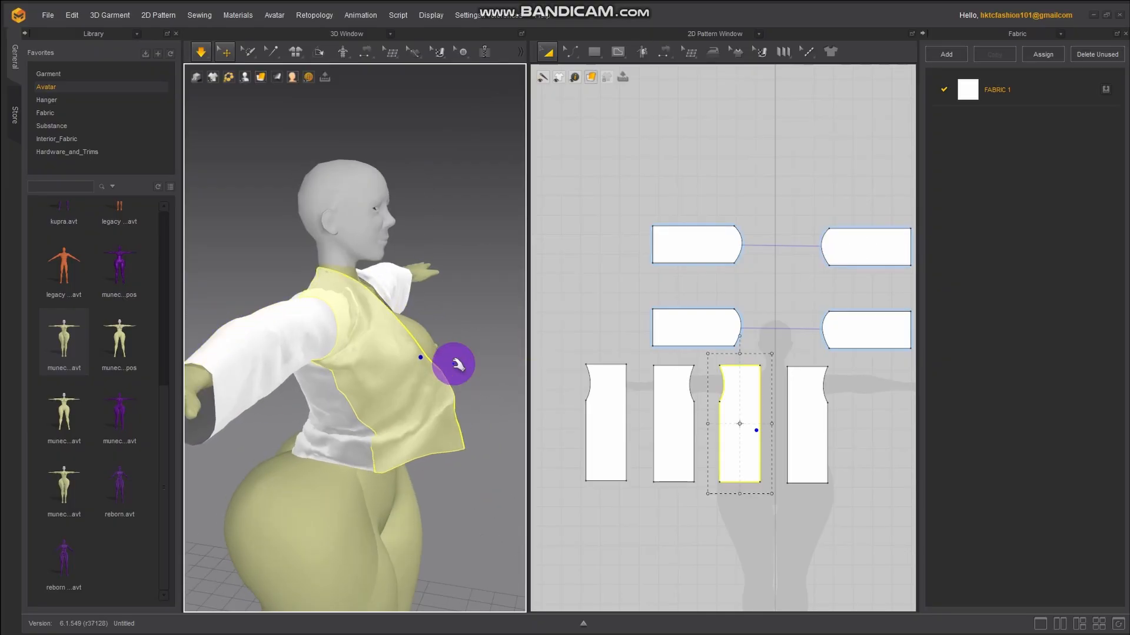
{"action": "right_click_drag", "start_coordinate": [456, 364], "coordinate": [315, 404]}
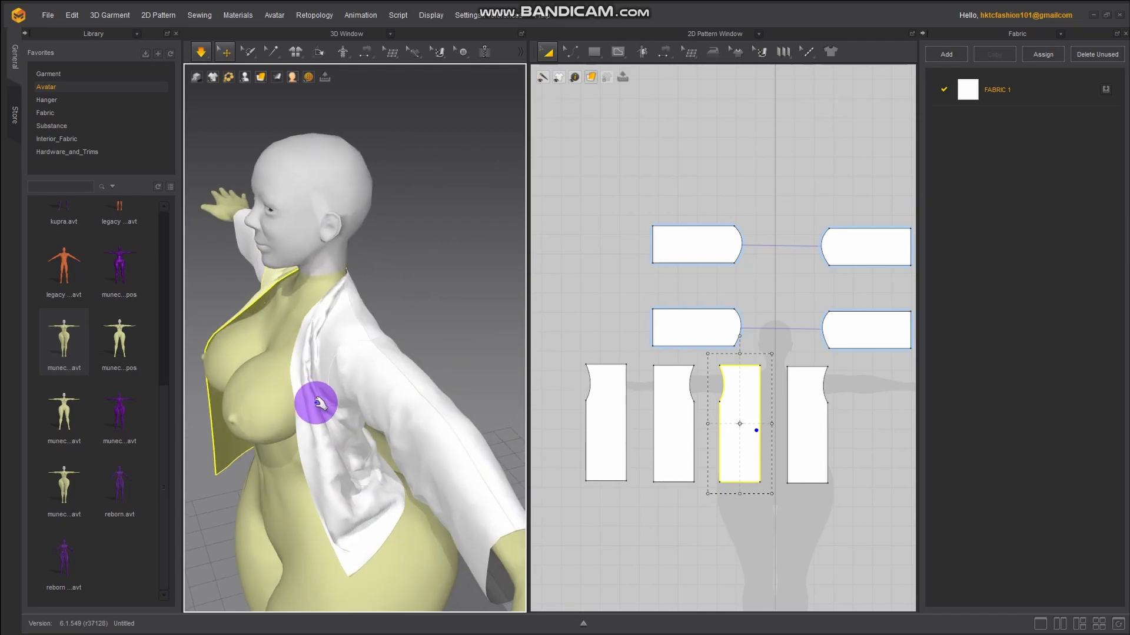
{"action": "left_click_drag", "start_coordinate": [309, 423], "coordinate": [166, 398]}
Inspect the shoulder seams from behind and the side, and tug the fabric near the neck while simulating again
{"action": "right_click_drag", "start_coordinate": [353, 373], "coordinate": [301, 375]}
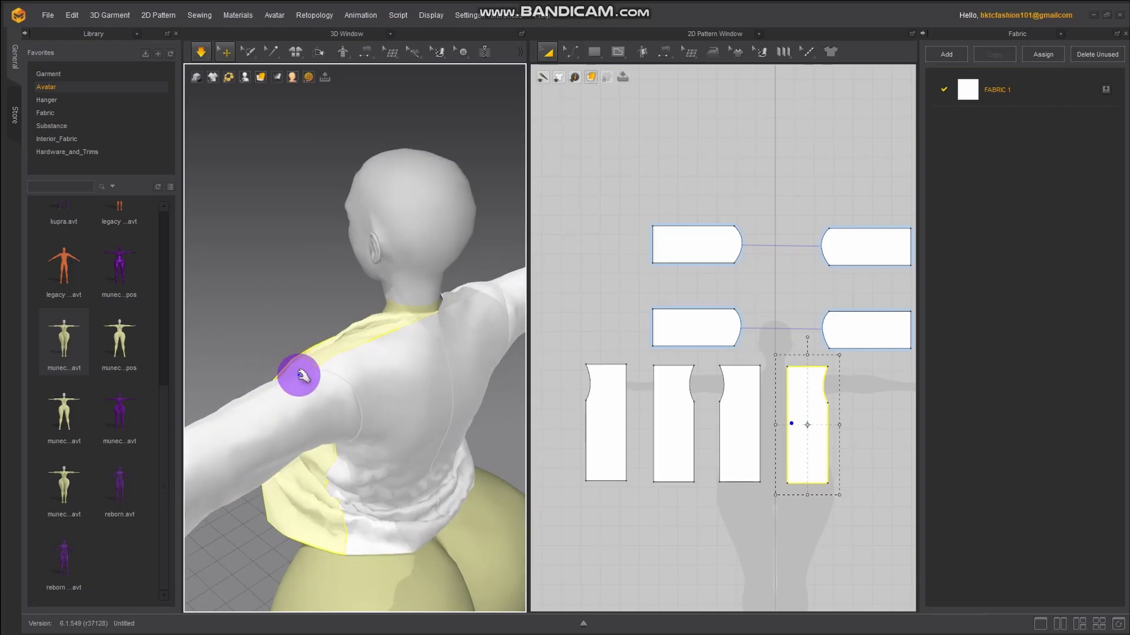
{"action": "right_click_drag", "start_coordinate": [400, 352], "coordinate": [382, 407]}
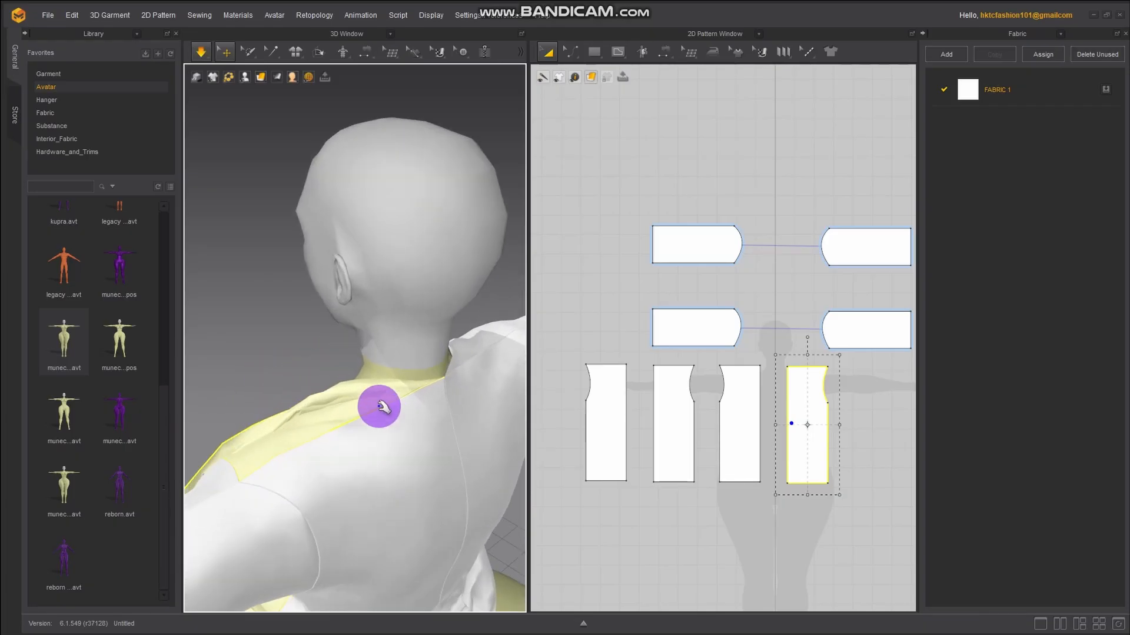
{"action": "right_click_drag", "start_coordinate": [317, 433], "coordinate": [374, 462]}
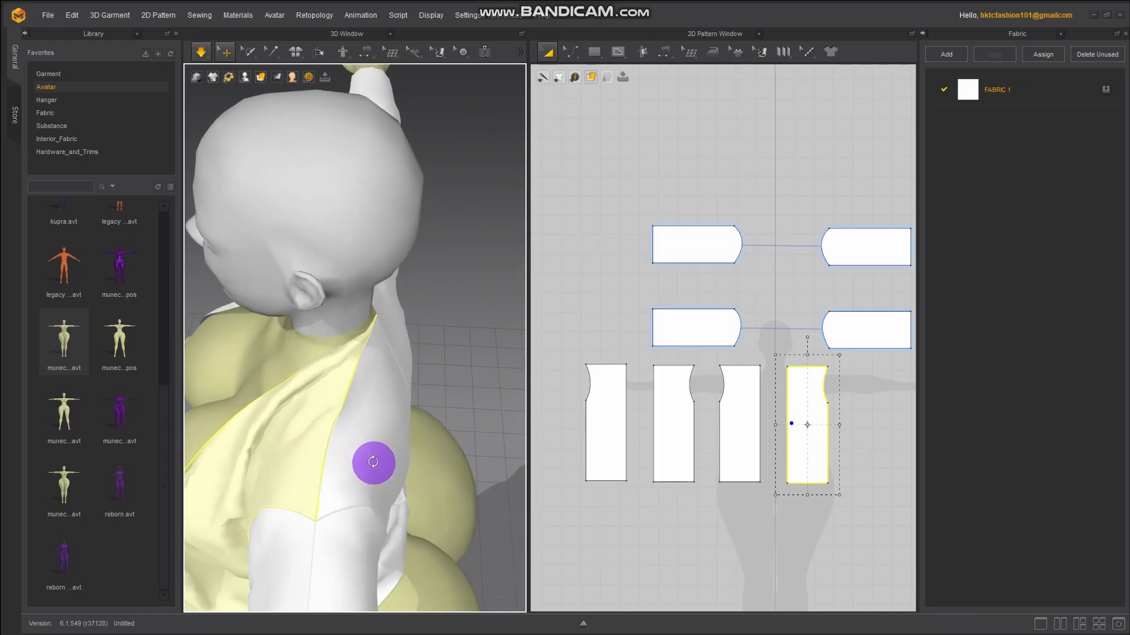
{"action": "right_click_drag", "start_coordinate": [321, 431], "coordinate": [393, 427]}
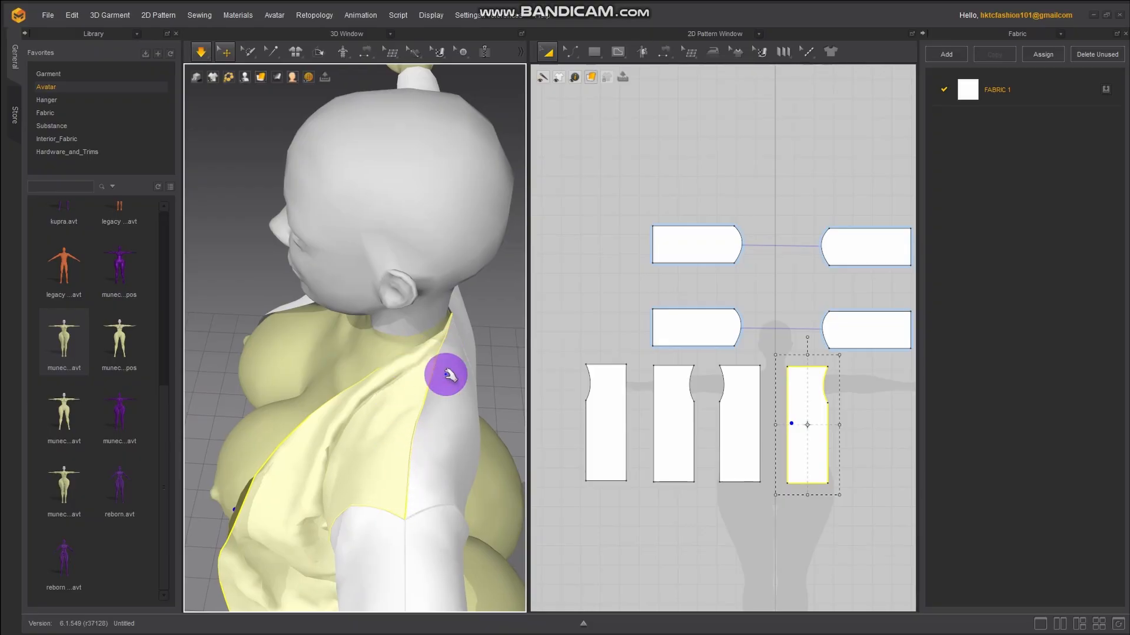
{"action": "right_click_drag", "start_coordinate": [447, 373], "coordinate": [342, 346]}
{"action": "key", "text": "space"}
{"action": "scroll", "coordinate": [401, 410], "scroll_direction": "down", "scroll_amount": 5}
{"action": "key", "text": "space"}
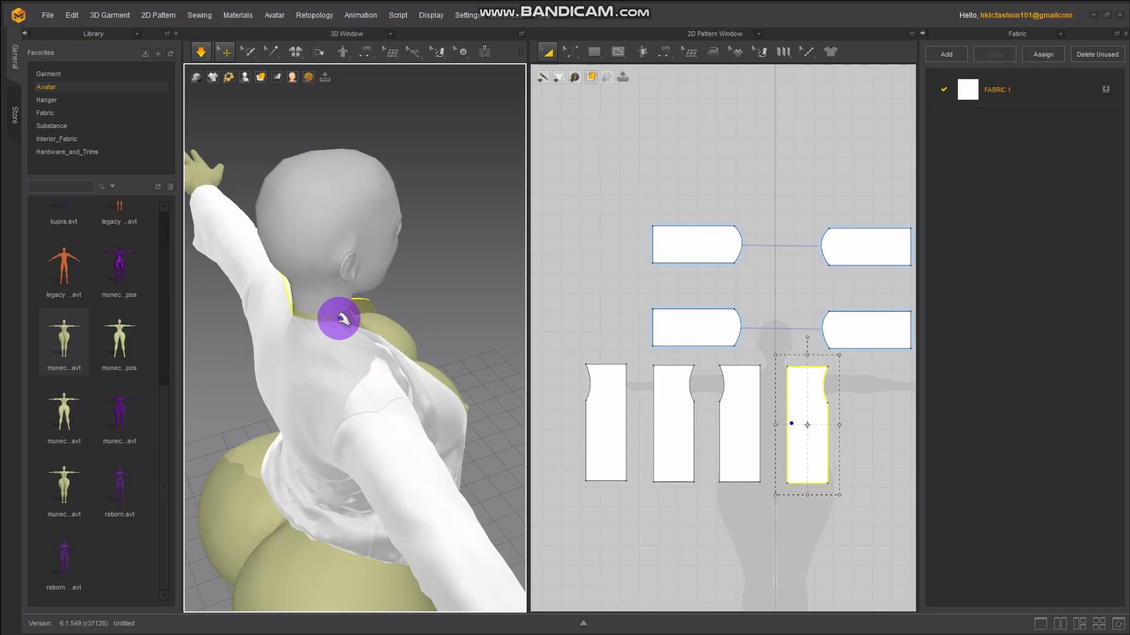
{"action": "left_click_drag", "start_coordinate": [351, 313], "coordinate": [324, 346]}
{"action": "right_click_drag", "start_coordinate": [319, 345], "coordinate": [444, 310]}
Stop the simulation and check the garment's seam lines with the sewing tool, ending in Select/Move mode
{"action": "left_click", "coordinate": [202, 59]}
{"action": "key", "text": "n"}
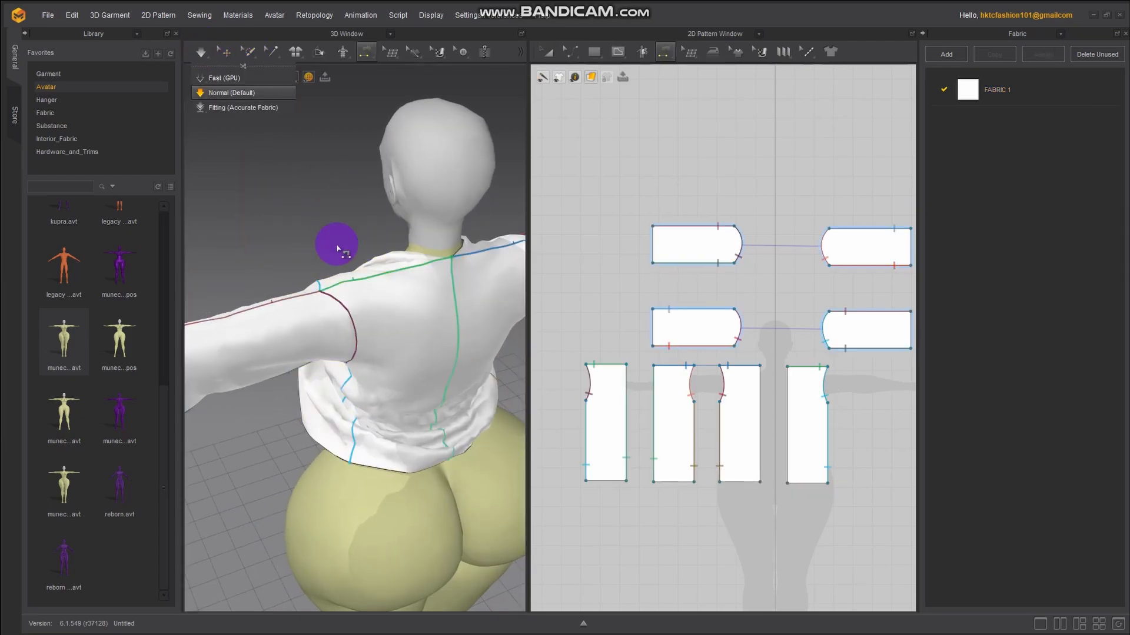
{"action": "left_click", "coordinate": [225, 50]}
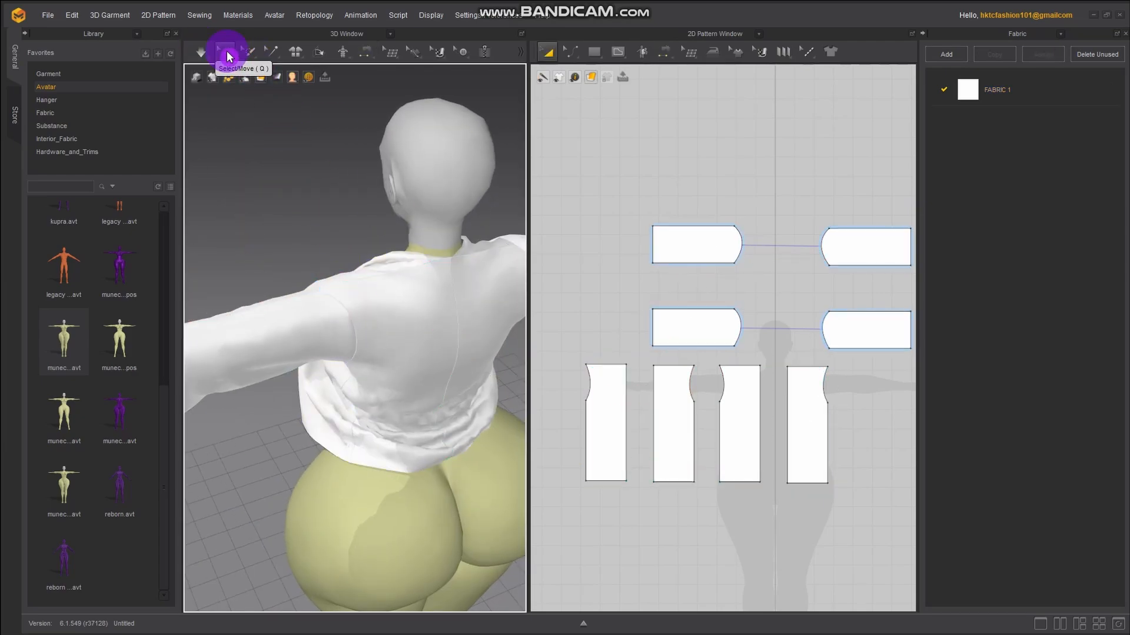
Move the left front panel forward in 3D, away from the back panel and sleeve
{"action": "right_click_drag", "start_coordinate": [355, 328], "coordinate": [537, 327]}
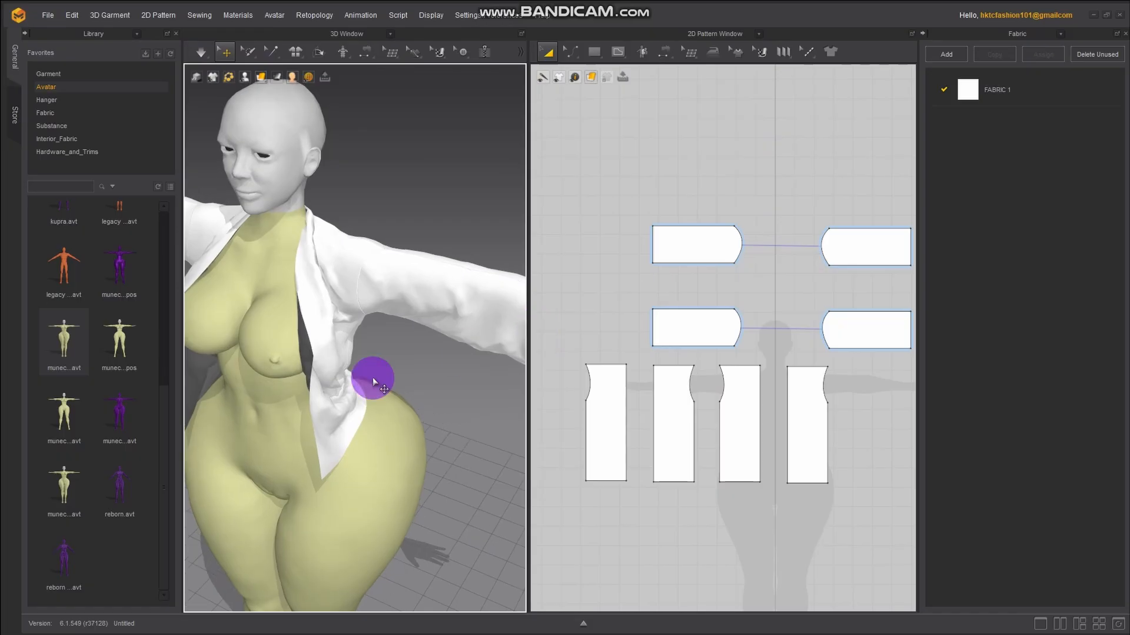
{"action": "right_click_drag", "start_coordinate": [372, 338], "coordinate": [308, 328]}
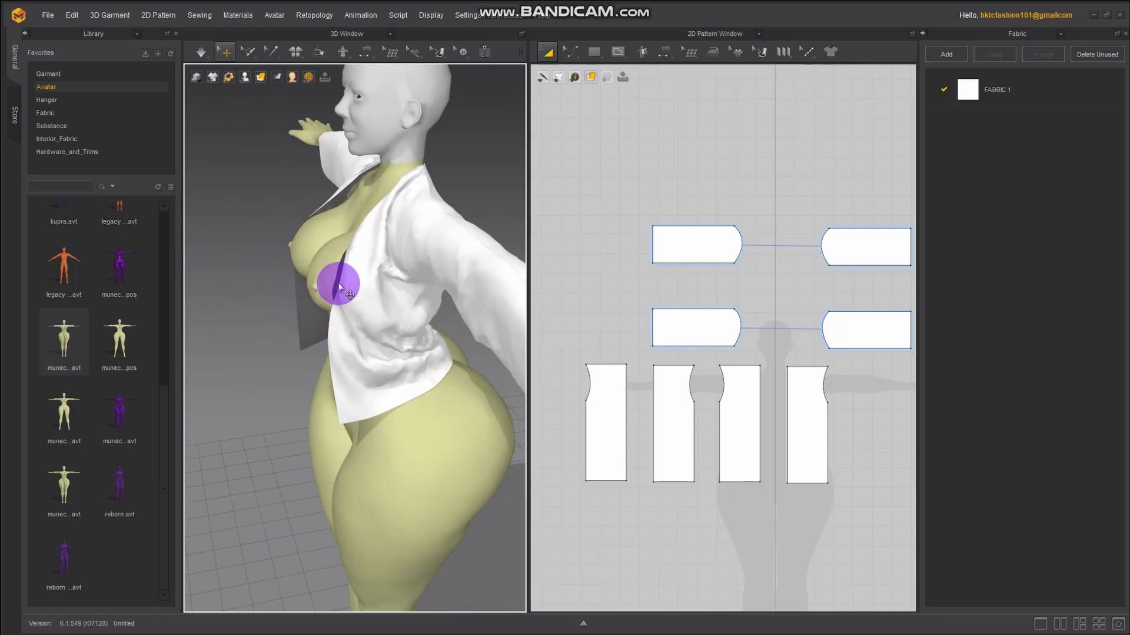
{"action": "mouse_move", "coordinate": [335, 278]}
{"action": "left_mouse_down"}
{"action": "mouse_move", "coordinate": [279, 276]}
{"action": "mouse_move", "coordinate": [328, 277]}
{"action": "mouse_move", "coordinate": [314, 282]}
{"action": "left_mouse_up"}
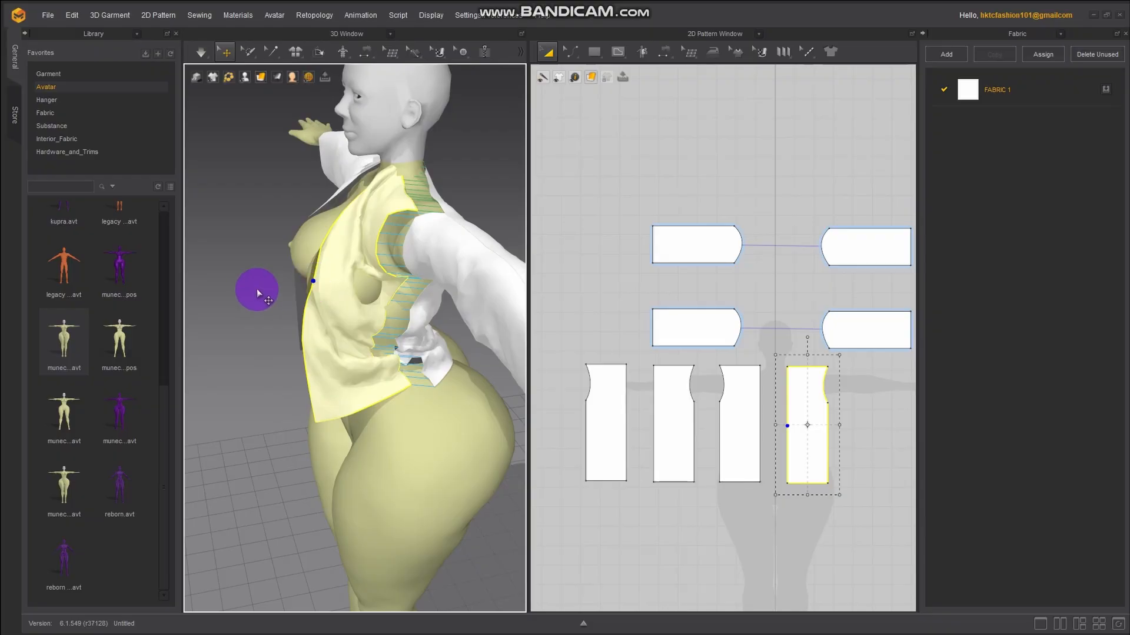
{"action": "right_click_drag", "start_coordinate": [329, 276], "coordinate": [368, 381]}
Move the right front panel forward in 3D, away from the back panel and sleeve
{"action": "left_click", "coordinate": [365, 391]}
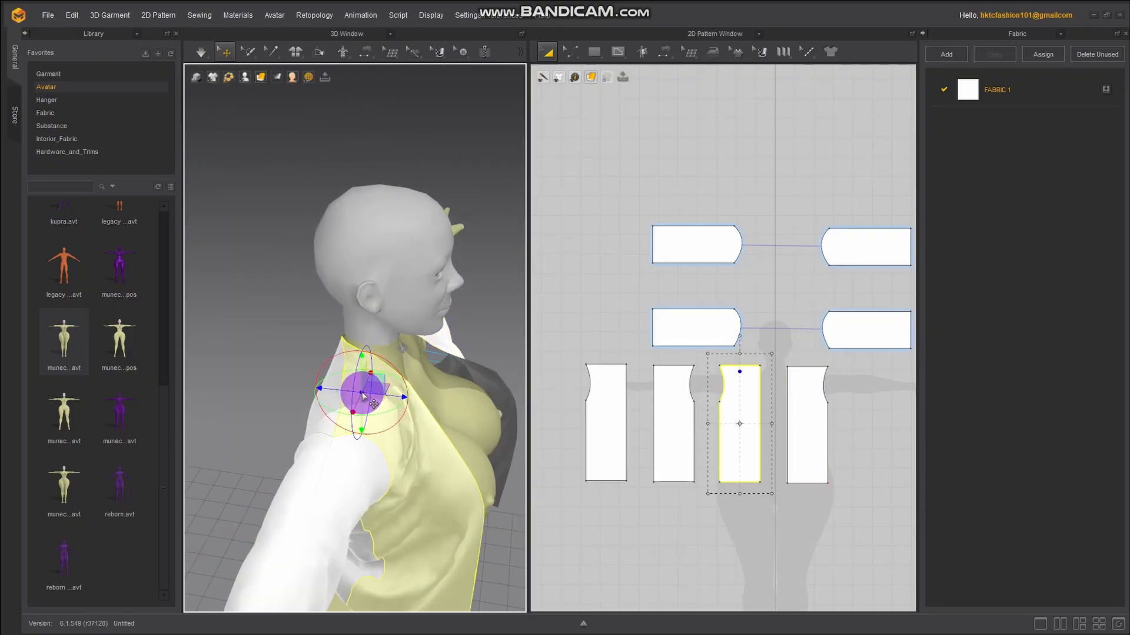
{"action": "left_click_drag", "start_coordinate": [391, 373], "coordinate": [411, 377]}
{"action": "right_click_drag", "start_coordinate": [323, 404], "coordinate": [429, 410]}
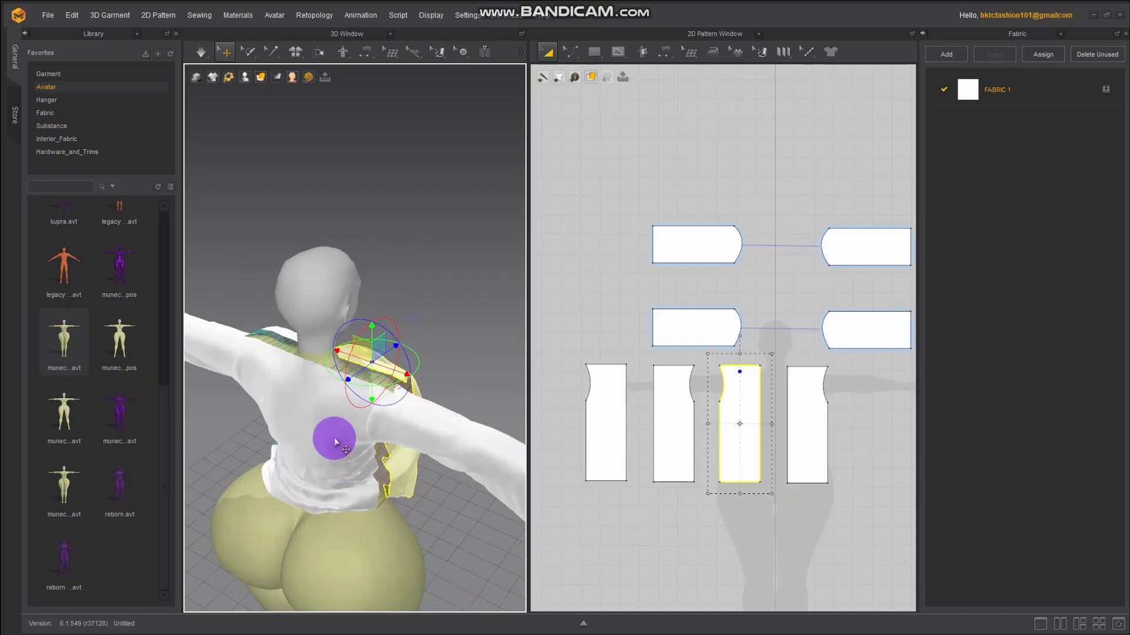
{"action": "right_click_drag", "start_coordinate": [335, 442], "coordinate": [258, 481]}
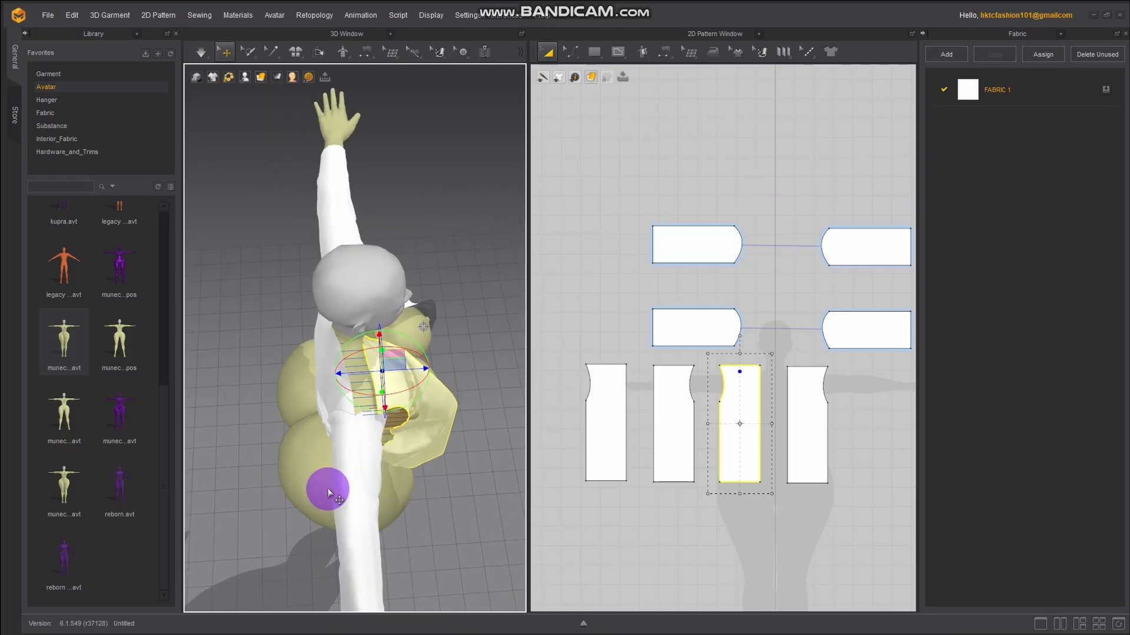
{"action": "right_click_drag", "start_coordinate": [328, 490], "coordinate": [385, 428]}
{"action": "left_click_drag", "start_coordinate": [386, 429], "coordinate": [396, 408]}
{"action": "right_click_drag", "start_coordinate": [408, 444], "coordinate": [332, 392]}
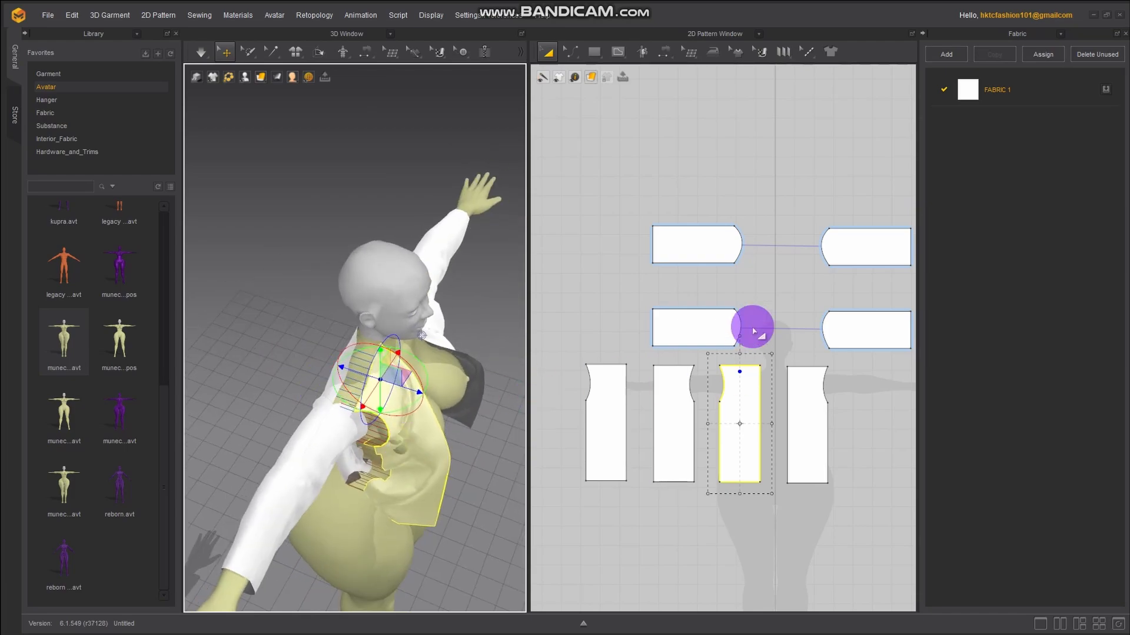
Draw a thin rectangular pattern piece just above the right front panel, slightly narrower than the panel's top edge
{"action": "left_click", "coordinate": [561, 53]}
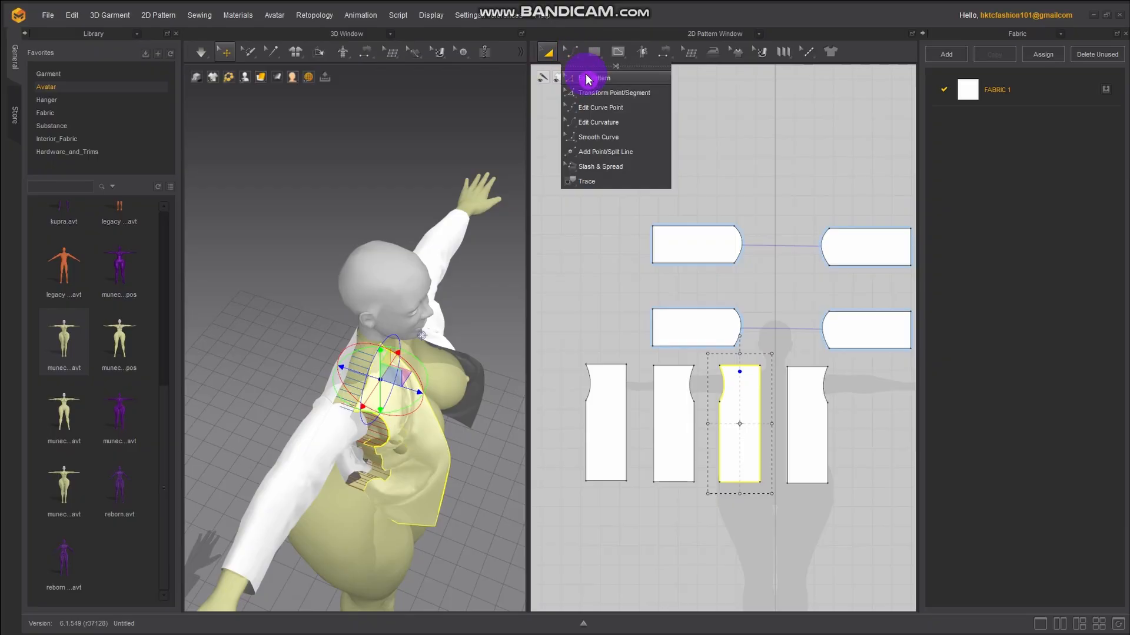
{"action": "left_click", "coordinate": [594, 52]}
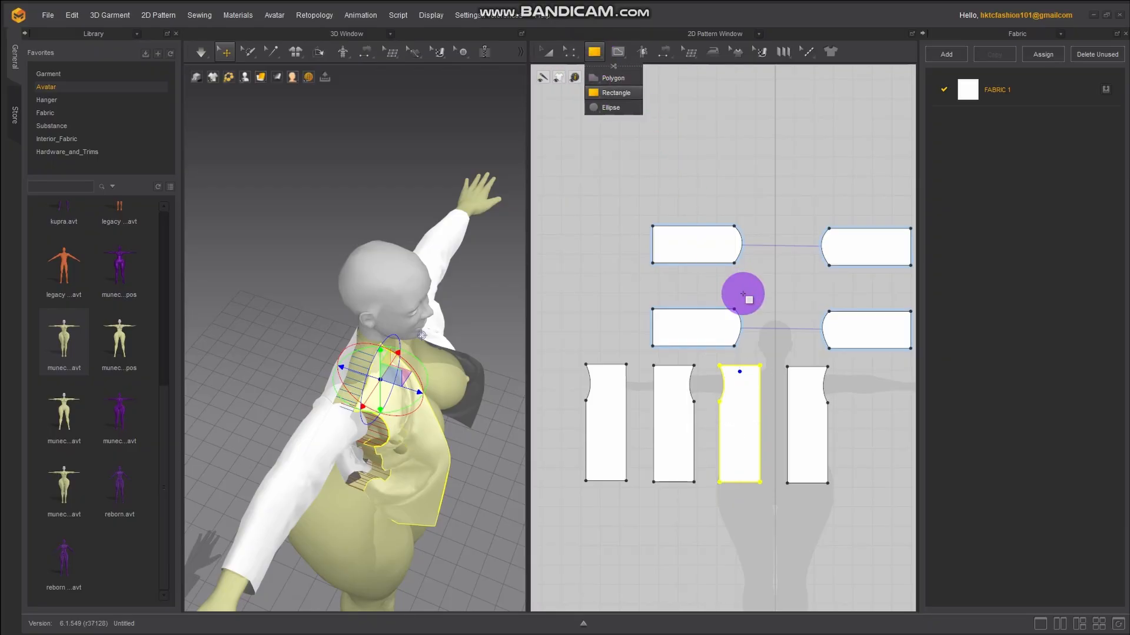
{"action": "scroll", "coordinate": [775, 340], "scroll_direction": "up", "scroll_amount": 3}
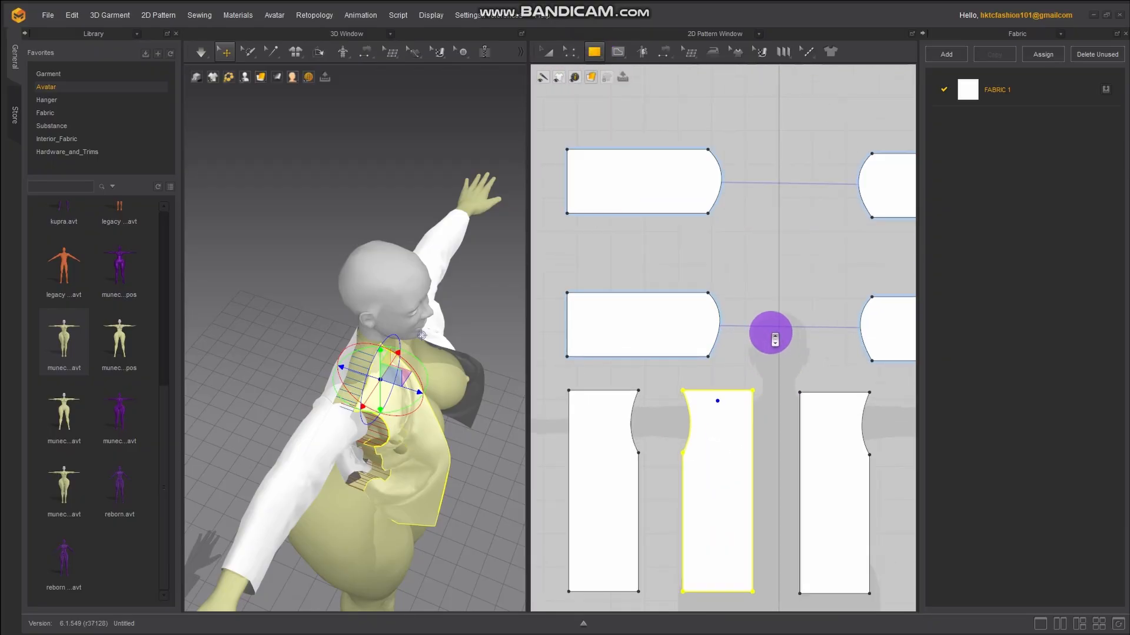
{"action": "left_click", "coordinate": [691, 371]}
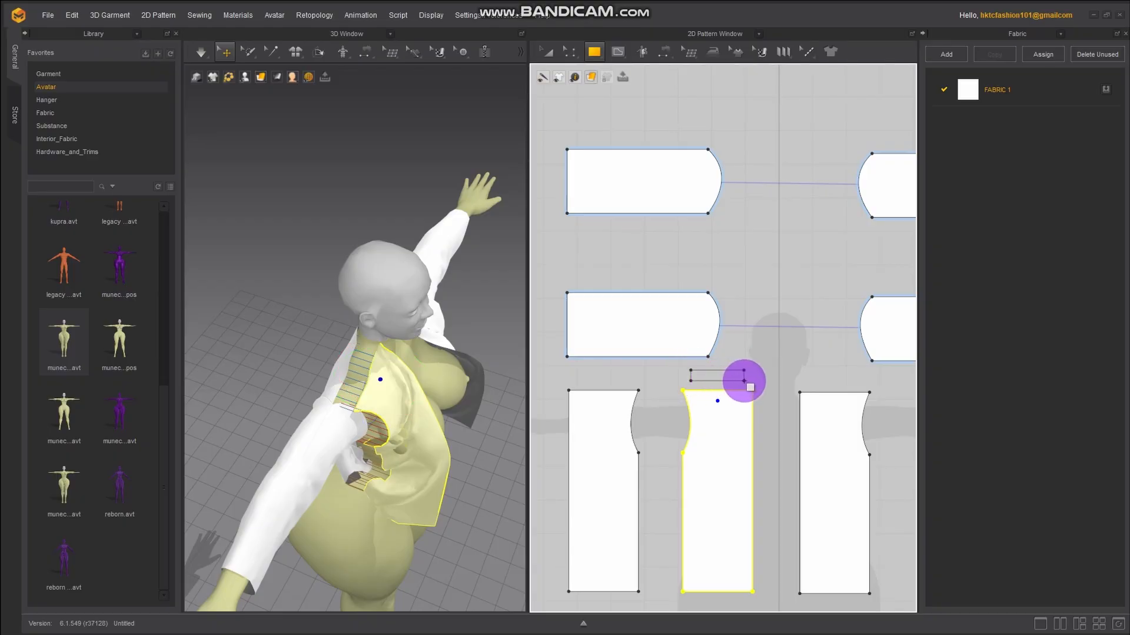
{"action": "left_click_drag", "start_coordinate": [744, 381], "coordinate": [744, 381]}
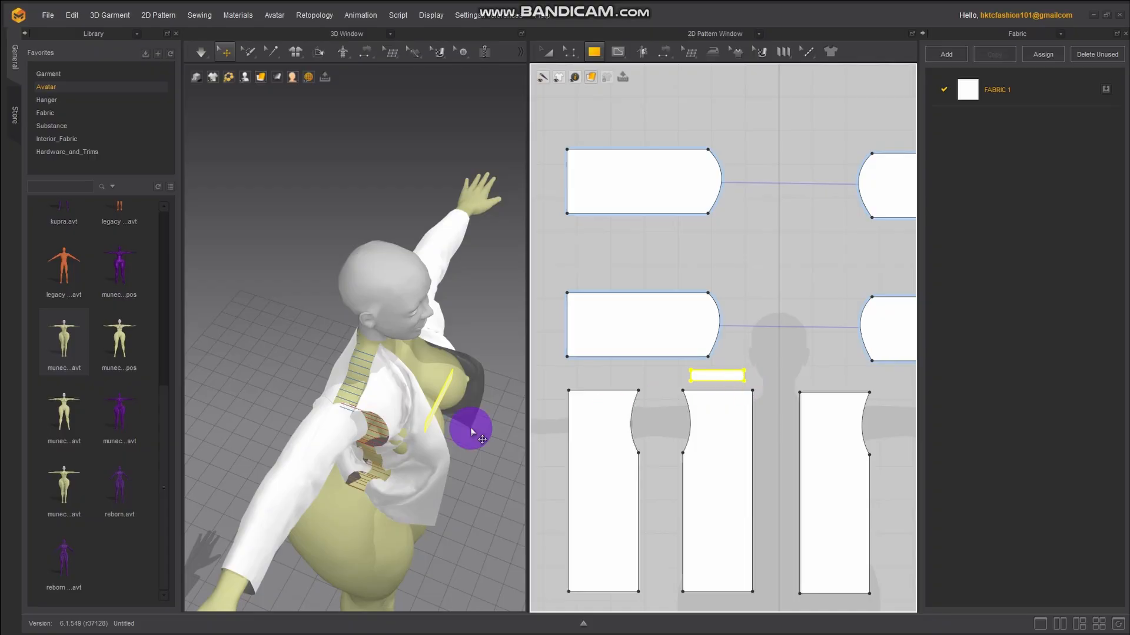
{"action": "right_click_drag", "start_coordinate": [439, 473], "coordinate": [382, 421]}
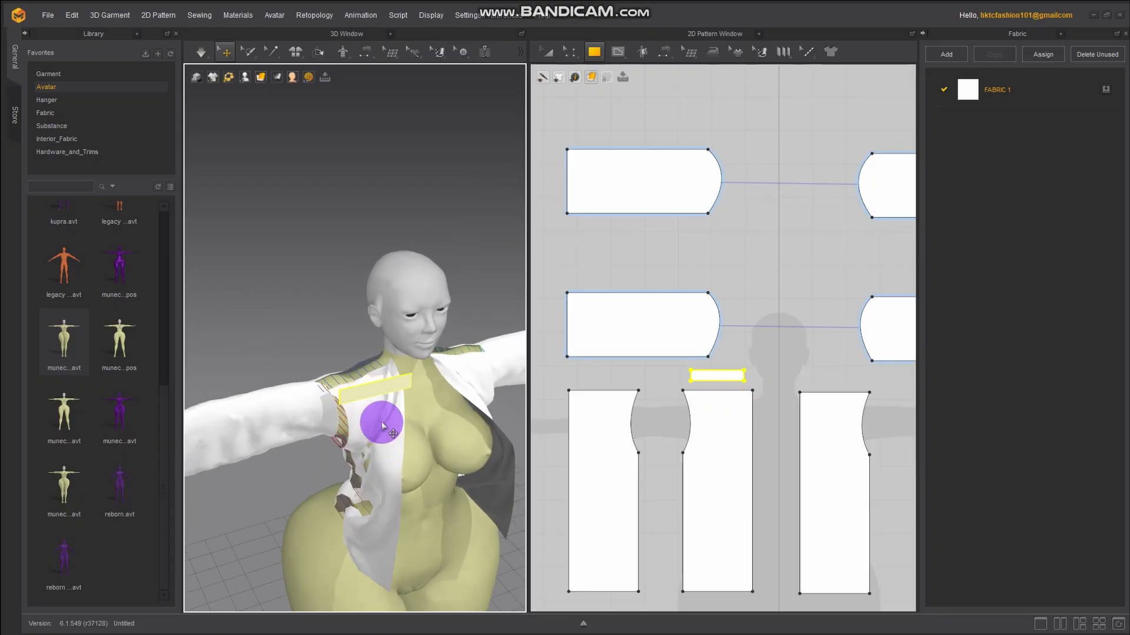
Move the thin rectangular piece back over the right shoulder in 3D and tilt it flat
{"action": "left_click", "coordinate": [382, 383]}
{"action": "right_click_drag", "start_coordinate": [383, 384], "coordinate": [507, 436]}
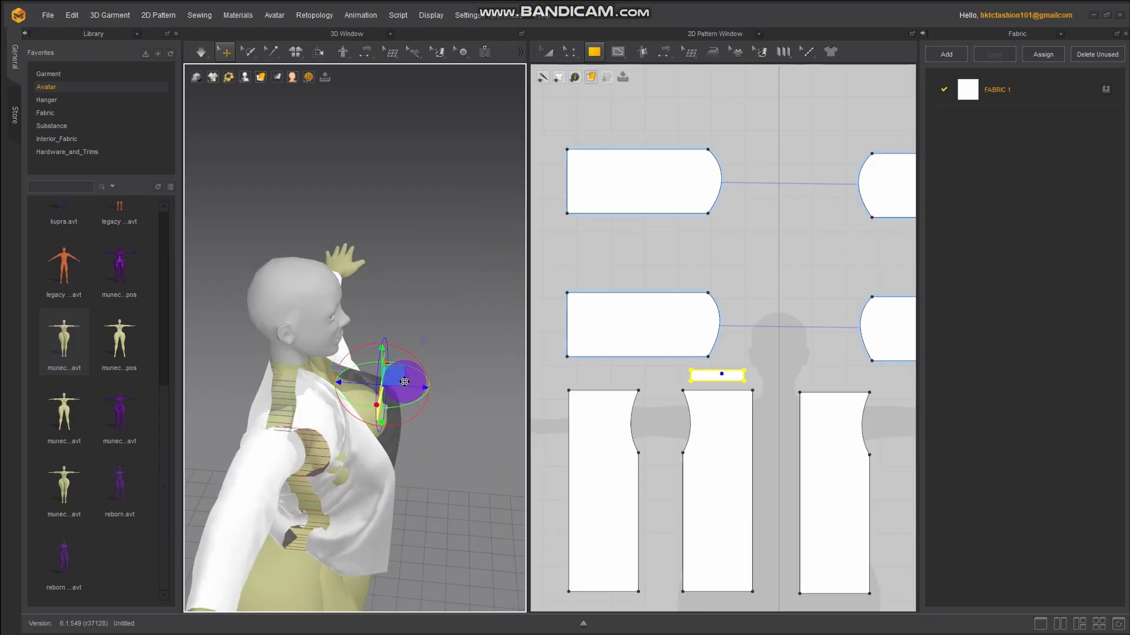
{"action": "left_click_drag", "start_coordinate": [347, 384], "coordinate": [314, 396]}
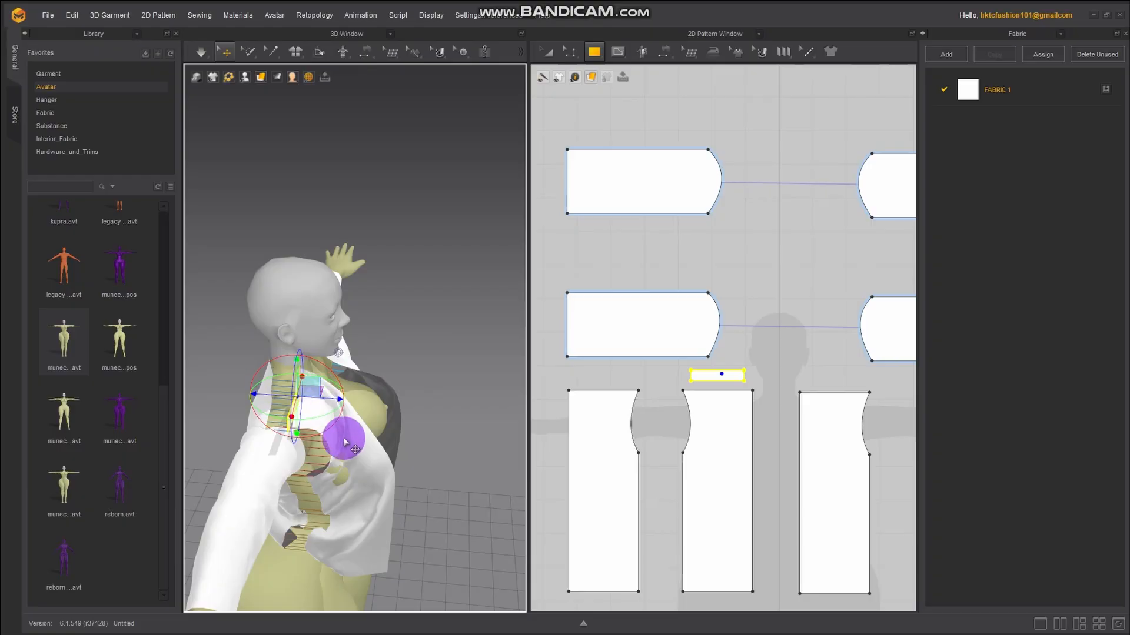
{"action": "right_click_drag", "start_coordinate": [343, 436], "coordinate": [353, 411]}
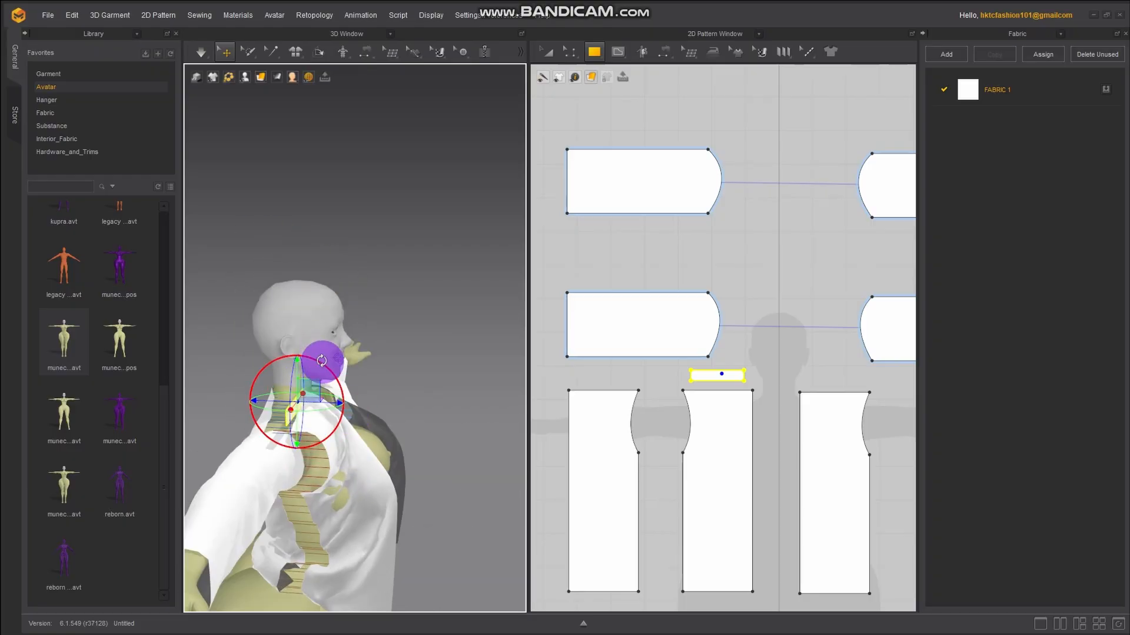
{"action": "left_click_drag", "start_coordinate": [298, 354], "coordinate": [232, 376]}
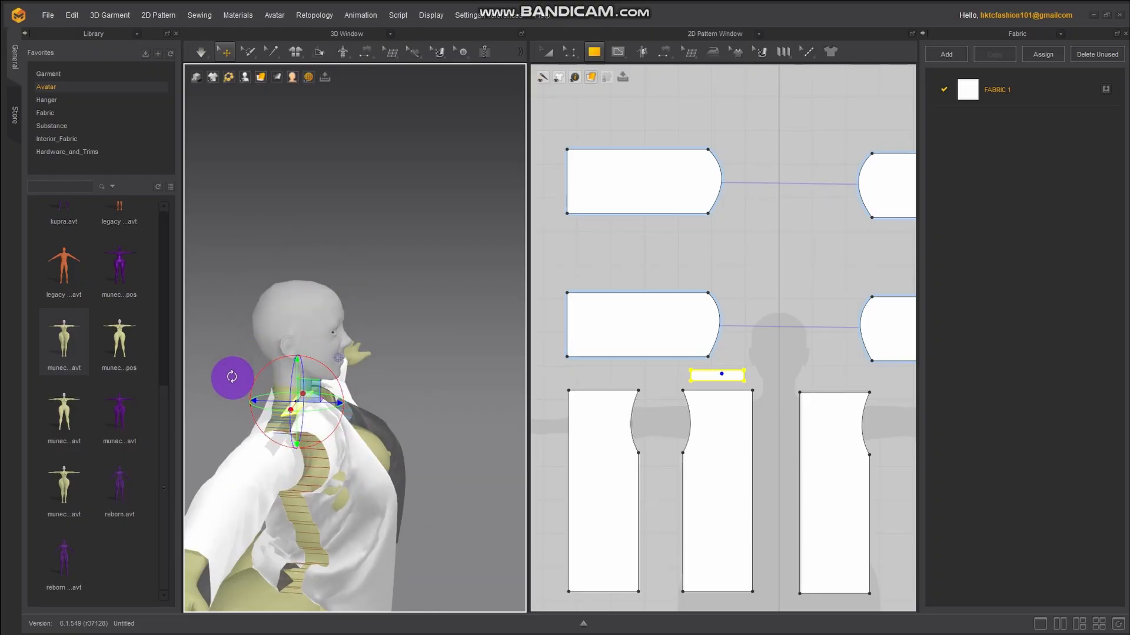
{"action": "left_click_drag", "start_coordinate": [308, 393], "coordinate": [289, 396]}
Slide the thin rectangular piece inward along the right shoulder towards the neck and check its placement over the gap
{"action": "right_click_drag", "start_coordinate": [336, 430], "coordinate": [219, 484]}
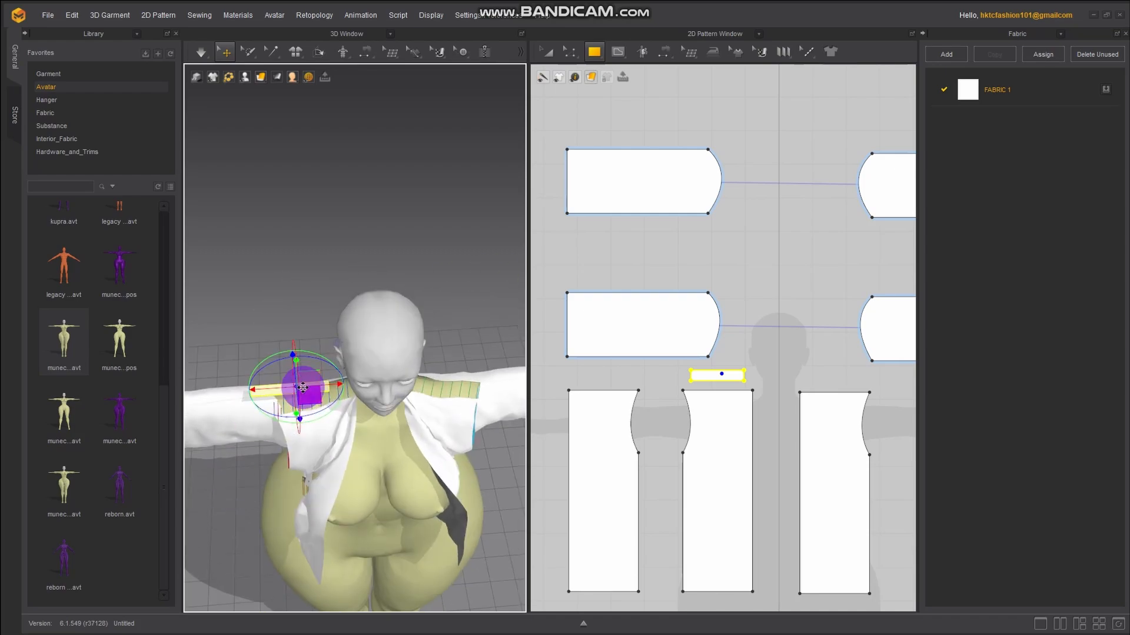
{"action": "left_click_drag", "start_coordinate": [302, 388], "coordinate": [325, 386]}
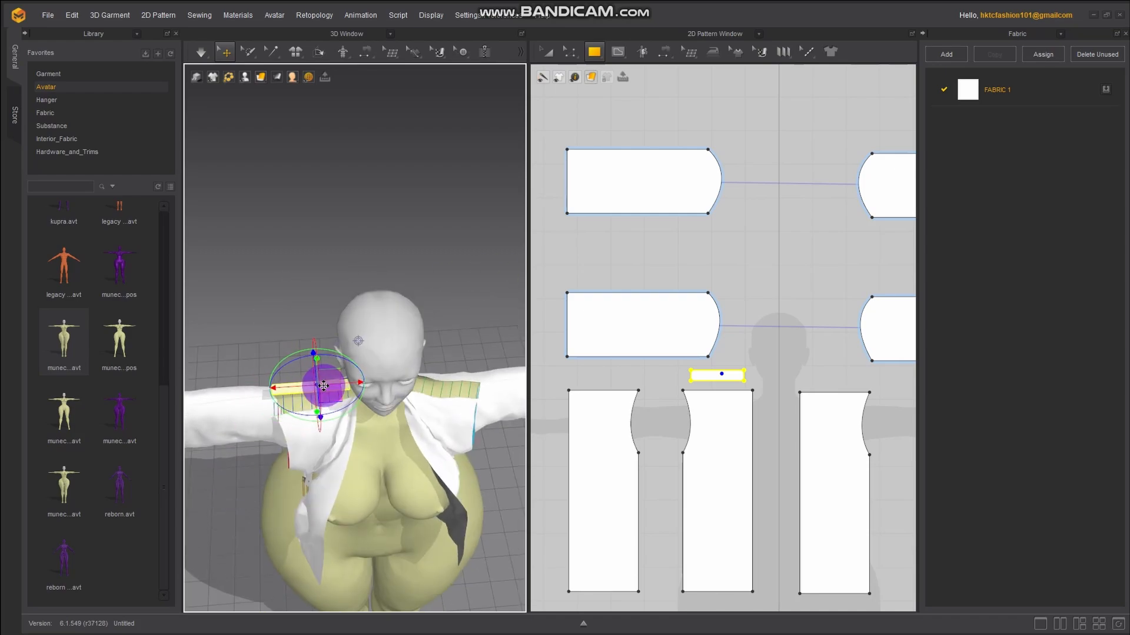
{"action": "right_click_drag", "start_coordinate": [285, 416], "coordinate": [307, 424]}
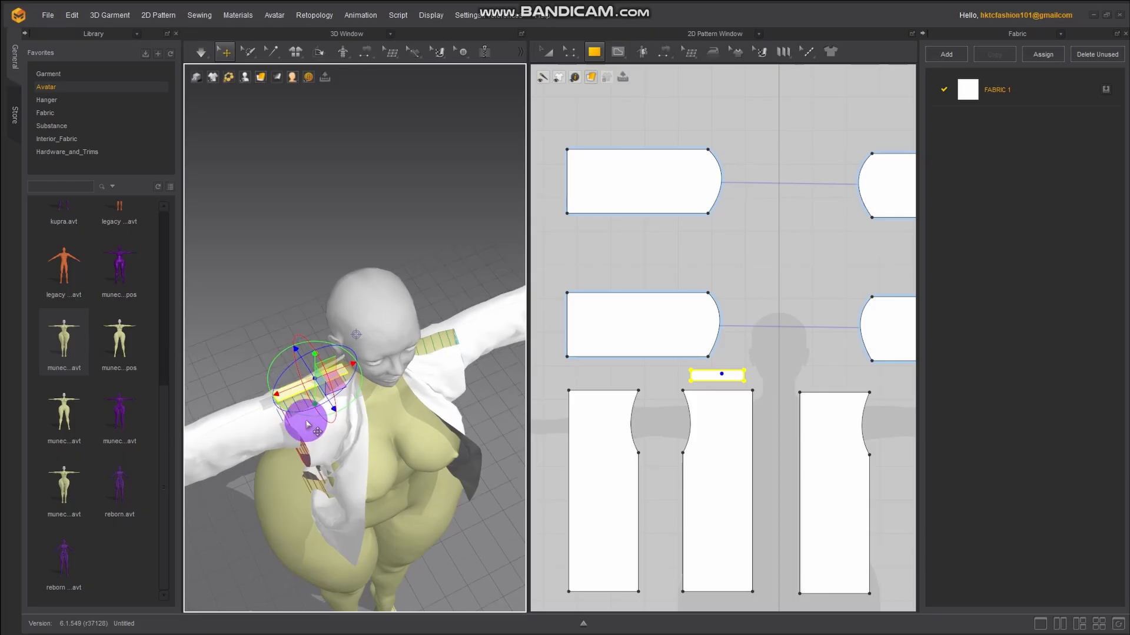
{"action": "scroll", "coordinate": [307, 424], "scroll_direction": "up", "scroll_amount": 3}
{"action": "middle_click_drag", "start_coordinate": [262, 421], "coordinate": [375, 399]}
{"action": "mouse_move", "coordinate": [359, 406]}
{"action": "right_mouse_down"}
{"action": "mouse_move", "coordinate": [360, 418]}
{"action": "mouse_move", "coordinate": [442, 408]}
{"action": "mouse_move", "coordinate": [342, 398]}
{"action": "right_mouse_up"}
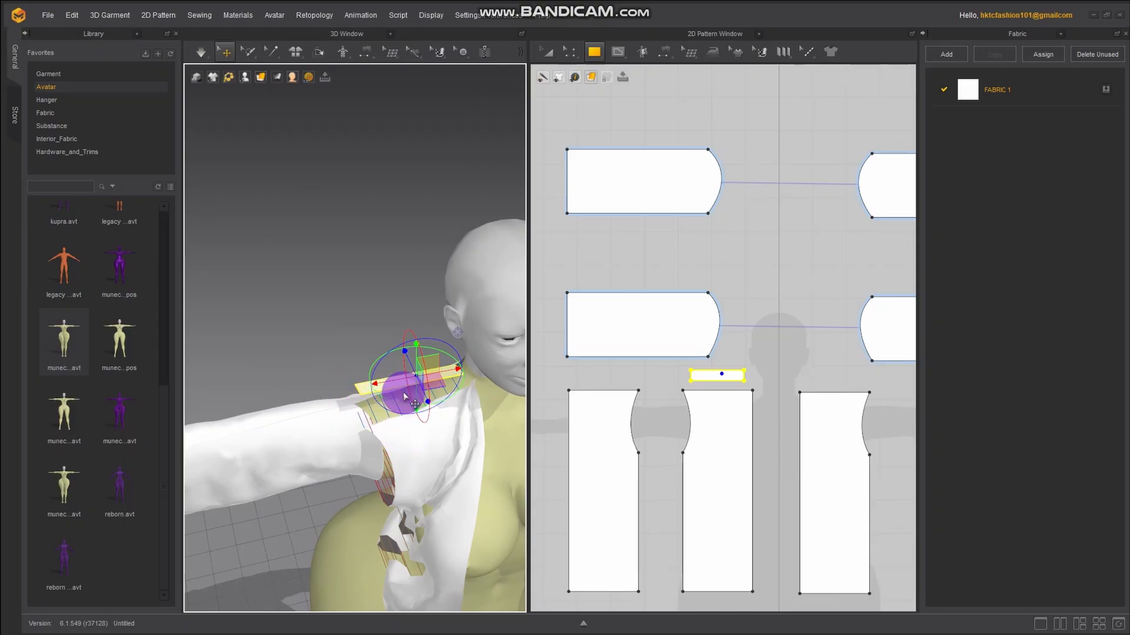
{"action": "mouse_move", "coordinate": [404, 392]}
{"action": "right_mouse_down"}
{"action": "mouse_move", "coordinate": [484, 396]}
{"action": "mouse_move", "coordinate": [388, 377]}
{"action": "right_mouse_up"}
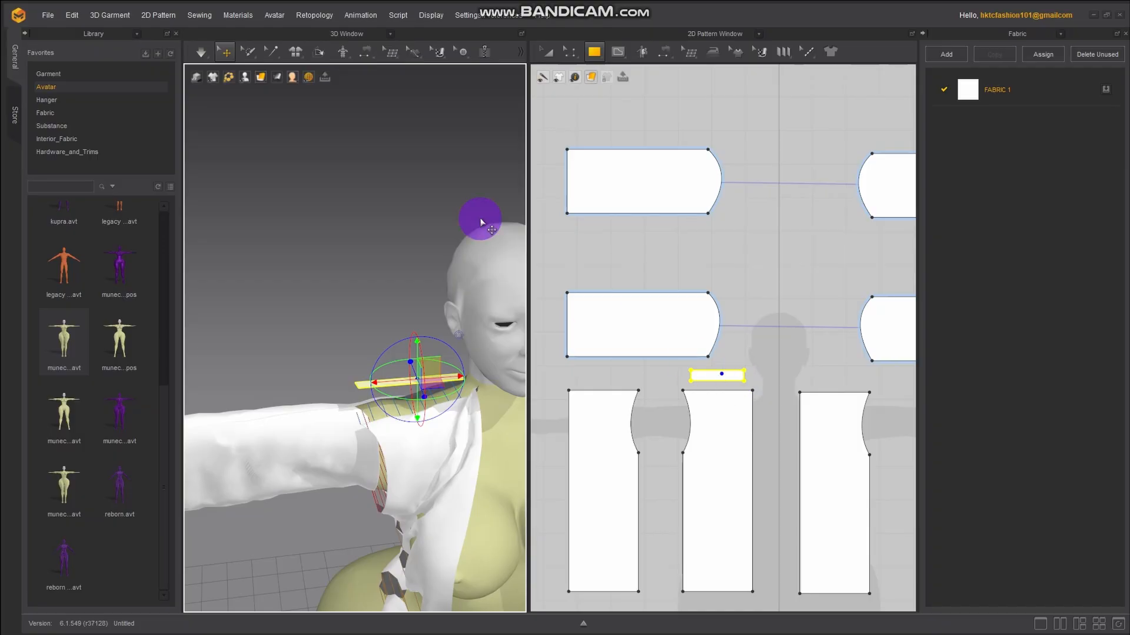
Undo the 3D placement and the drawing of the thin rectangular piece
{"action": "left_click", "coordinate": [547, 52]}
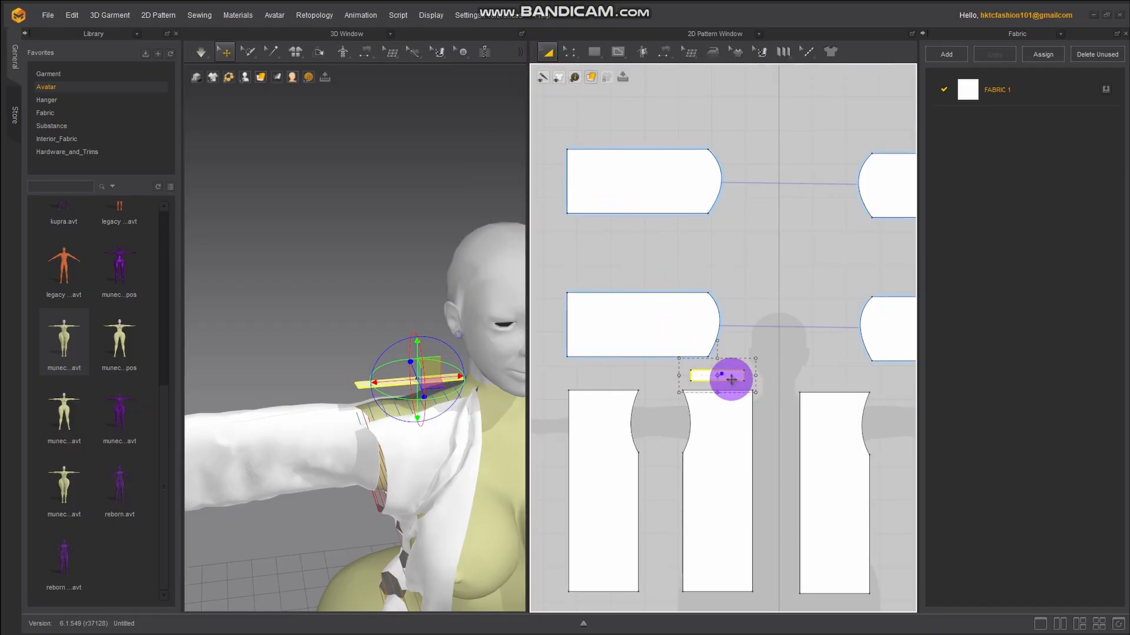
{"action": "key", "text": "ctrl+z"}
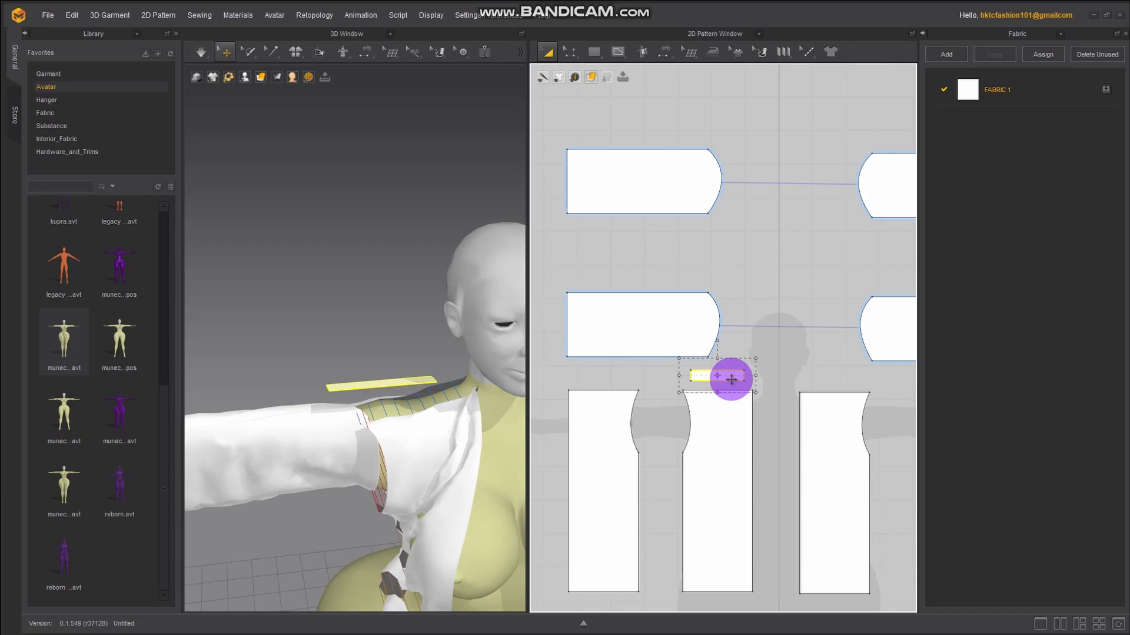
{"action": "key", "text": "ctrl+z"}
{"action": "key", "text": "ctrl+z"}
{"action": "key", "text": "ctrl+z"}
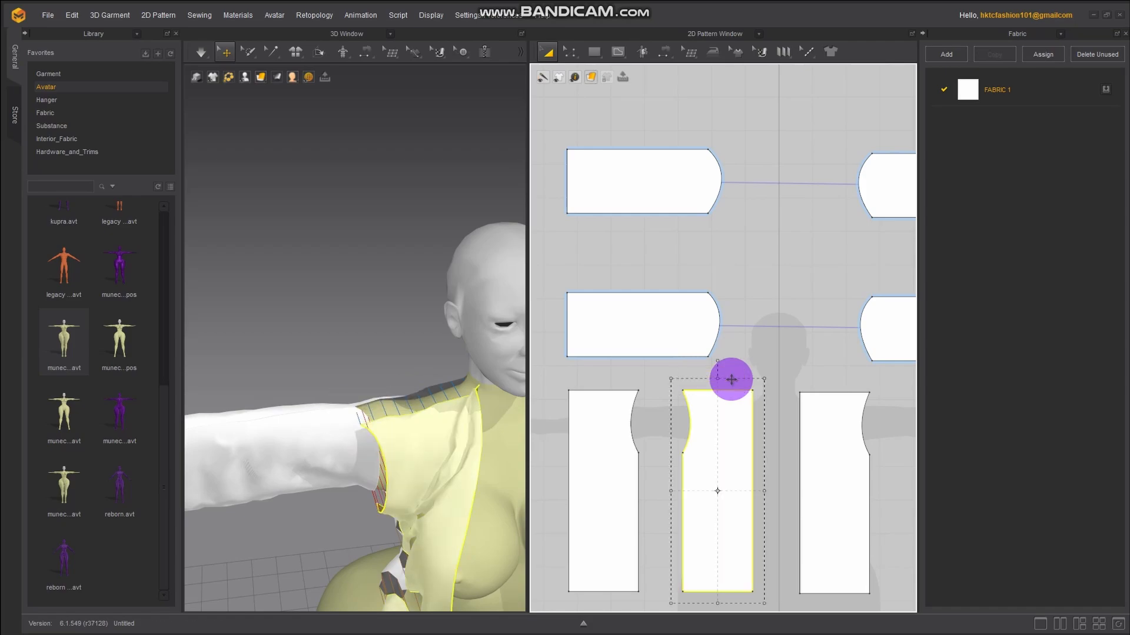
Select all four front and back body panels and stretch their top edges slightly upward together, just below the sleeve pattern
{"action": "scroll", "coordinate": [454, 443], "scroll_direction": "down", "scroll_amount": 3}
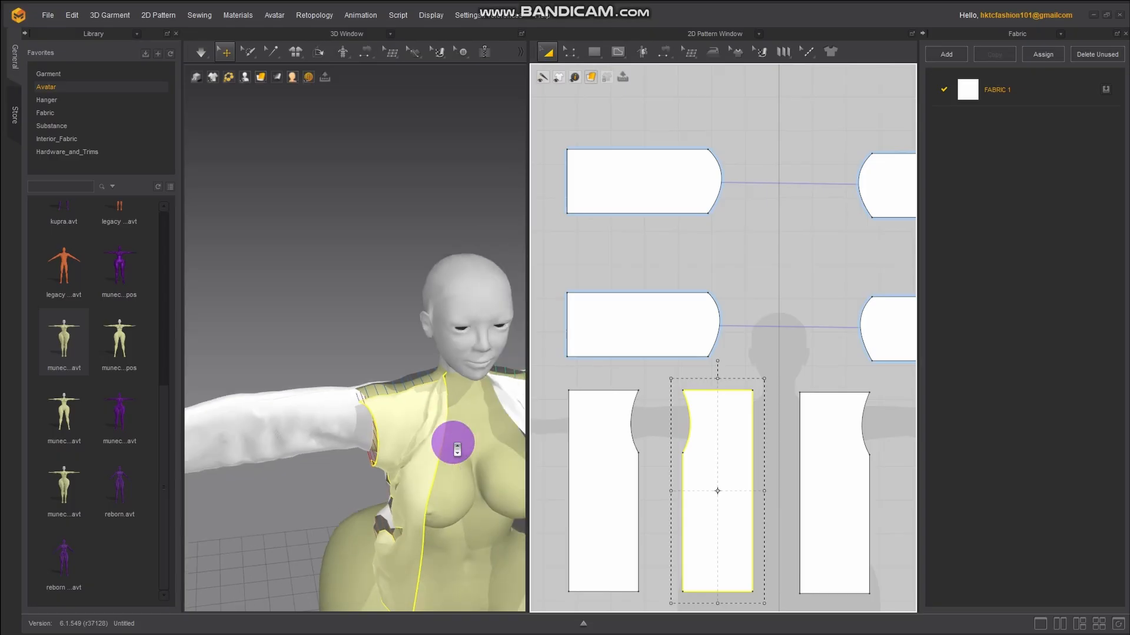
{"action": "middle_click_drag", "start_coordinate": [445, 444], "coordinate": [400, 335]}
{"action": "scroll", "coordinate": [620, 420], "scroll_direction": "down", "scroll_amount": 2}
{"action": "scroll", "coordinate": [625, 421], "scroll_direction": "down", "scroll_amount": 2}
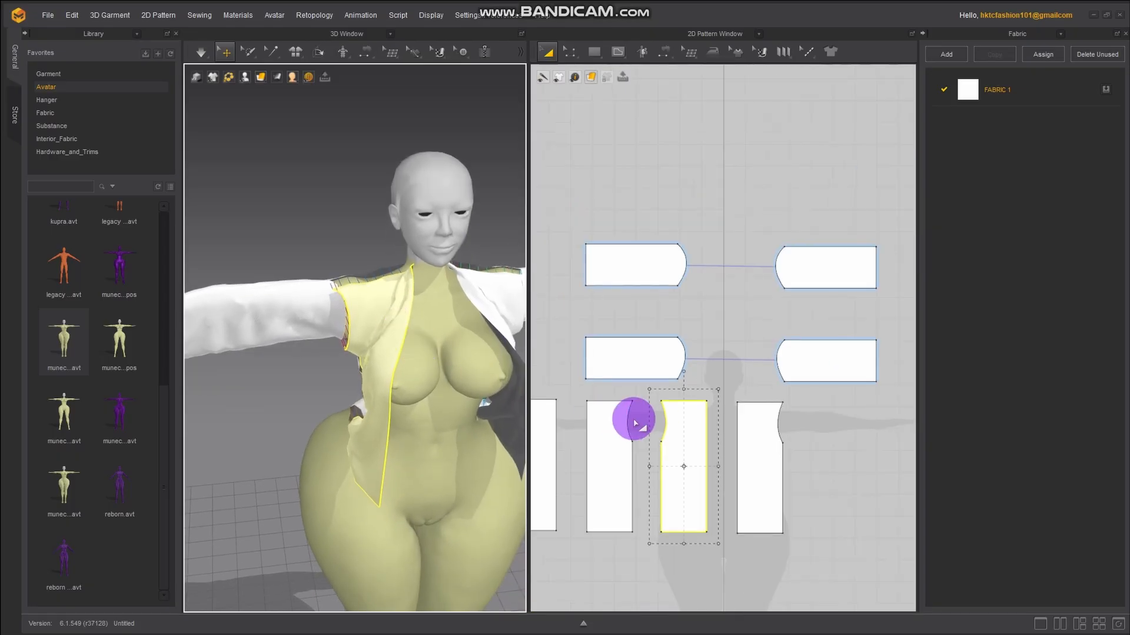
{"action": "middle_click_drag", "start_coordinate": [651, 408], "coordinate": [669, 377]}
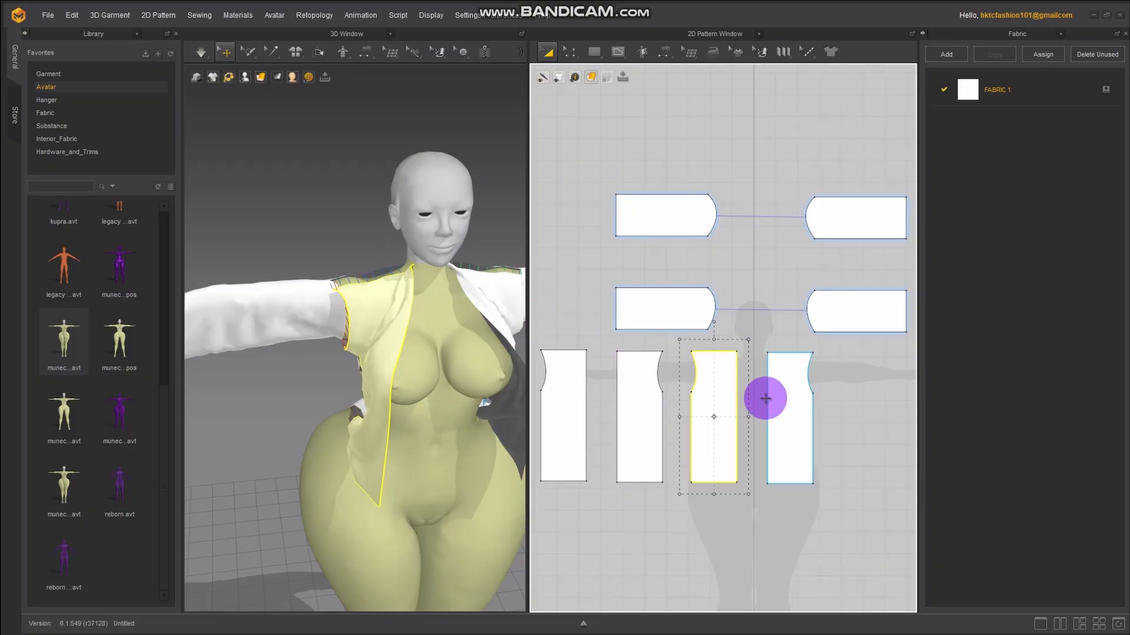
{"action": "left_click", "coordinate": [793, 389], "text": "shift"}
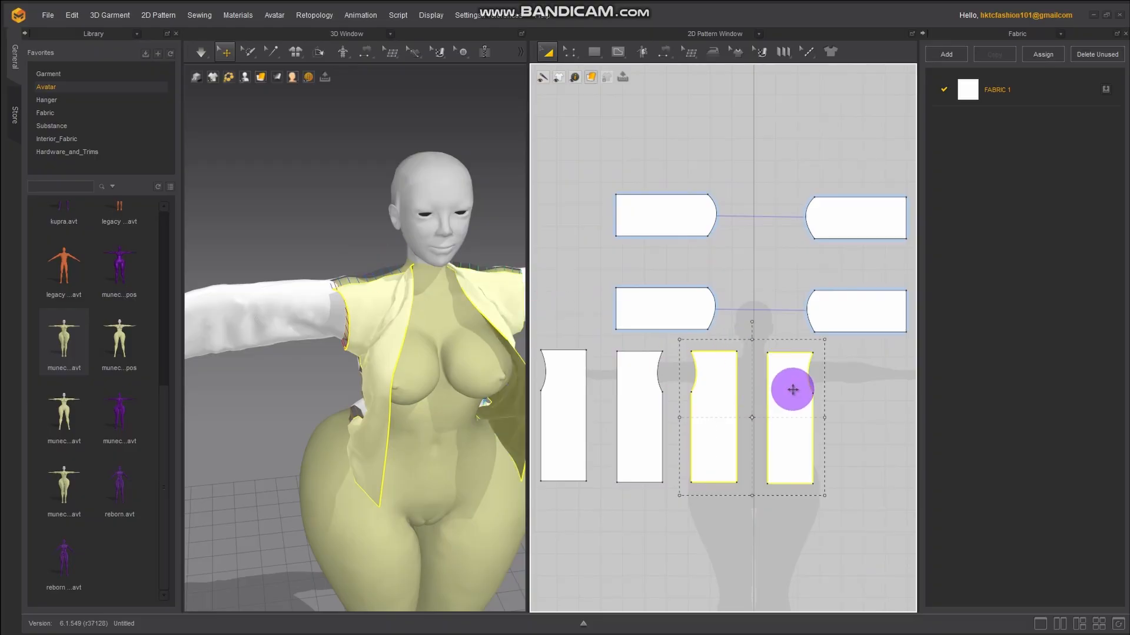
{"action": "left_click", "coordinate": [636, 409], "text": "shift"}
{"action": "left_click", "coordinate": [582, 410], "text": "shift"}
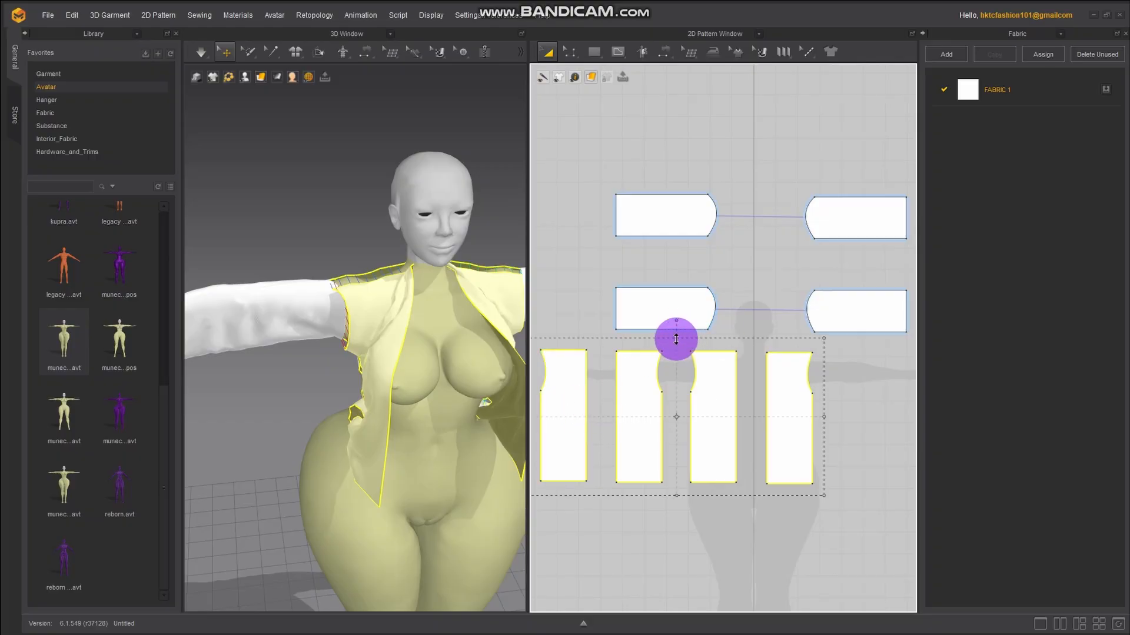
{"action": "left_click_drag", "start_coordinate": [677, 333], "coordinate": [681, 323]}
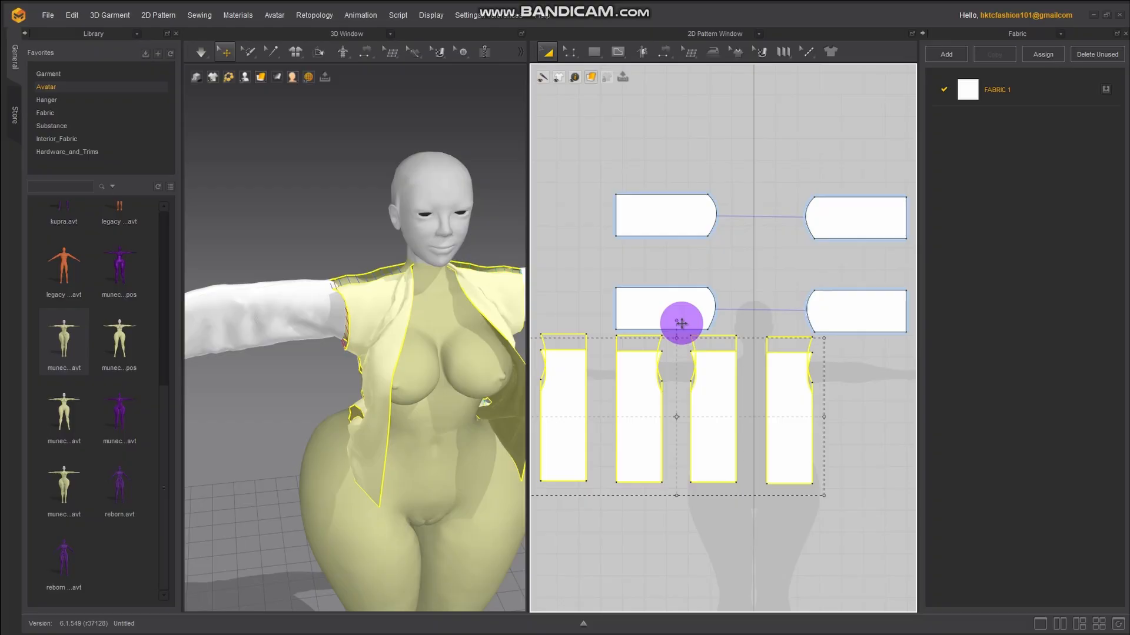
{"action": "left_click_drag", "start_coordinate": [682, 323], "coordinate": [688, 339]}
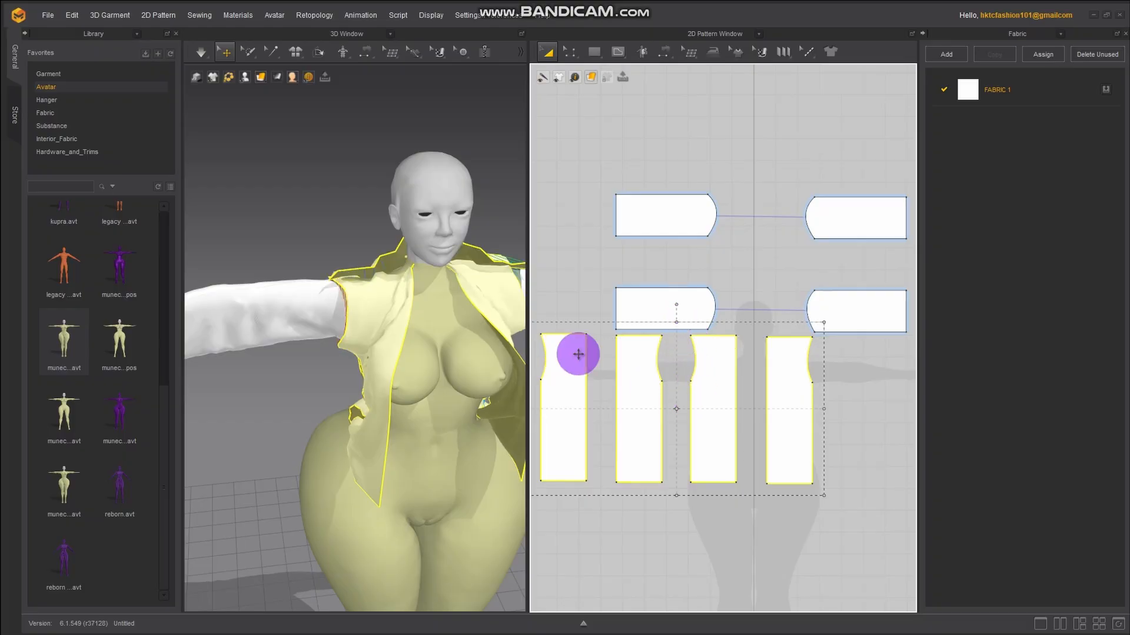
Simulate the garment and tug the right front panel near the shoulder towards the neck
{"action": "left_click", "coordinate": [200, 50]}
{"action": "left_click", "coordinate": [200, 50]}
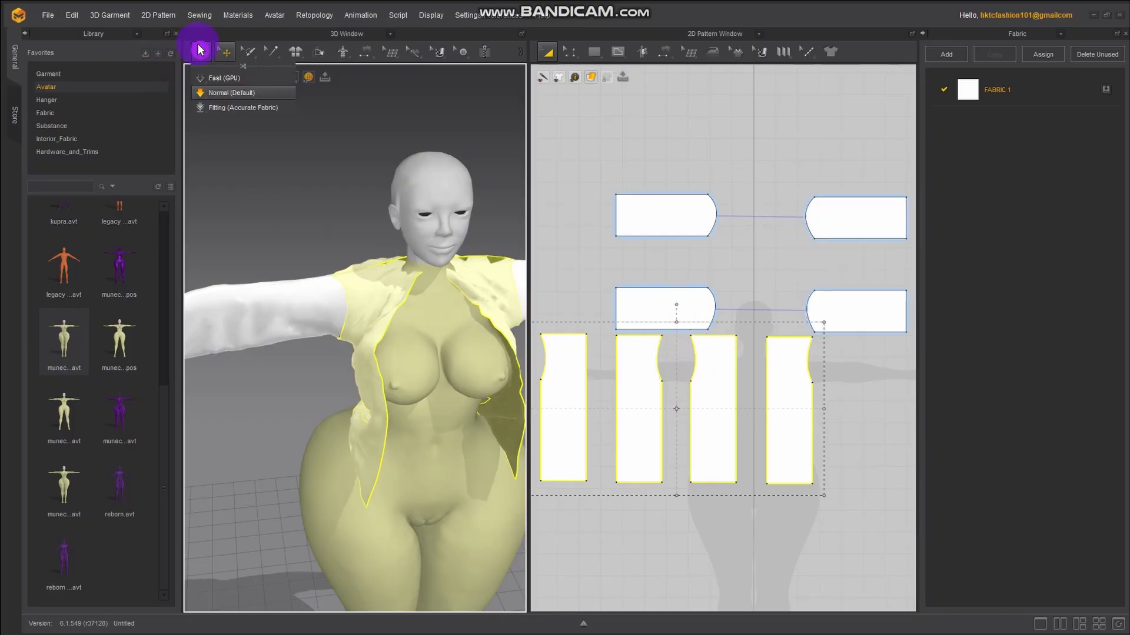
{"action": "mouse_move", "coordinate": [387, 277]}
{"action": "left_mouse_down"}
{"action": "mouse_move", "coordinate": [368, 237]}
{"action": "mouse_move", "coordinate": [399, 272]}
{"action": "left_mouse_up"}
{"action": "key", "text": "space"}
{"action": "right_click_drag", "start_coordinate": [376, 305], "coordinate": [565, 307]}
{"action": "key", "text": "space"}
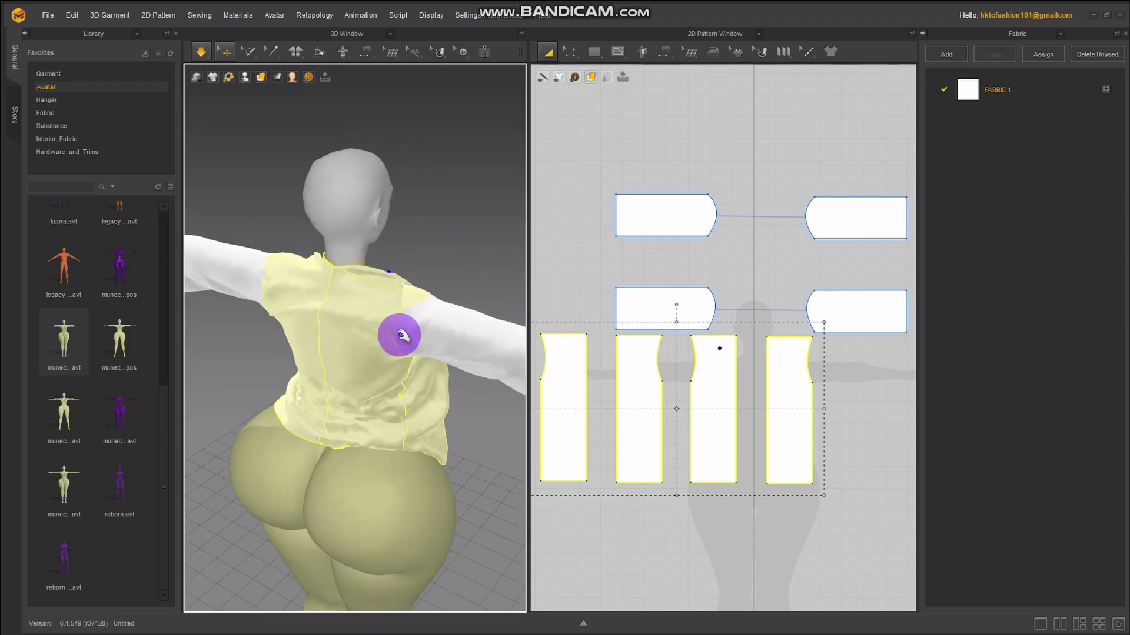
Pull the right back panel downward near the centre back seam while the simulation runs
{"action": "left_click_drag", "start_coordinate": [323, 336], "coordinate": [301, 387]}
{"action": "key", "text": "space"}
{"action": "right_click_drag", "start_coordinate": [294, 376], "coordinate": [416, 373]}
{"action": "right_click_drag", "start_coordinate": [323, 307], "coordinate": [441, 388]}
{"action": "key", "text": "space"}
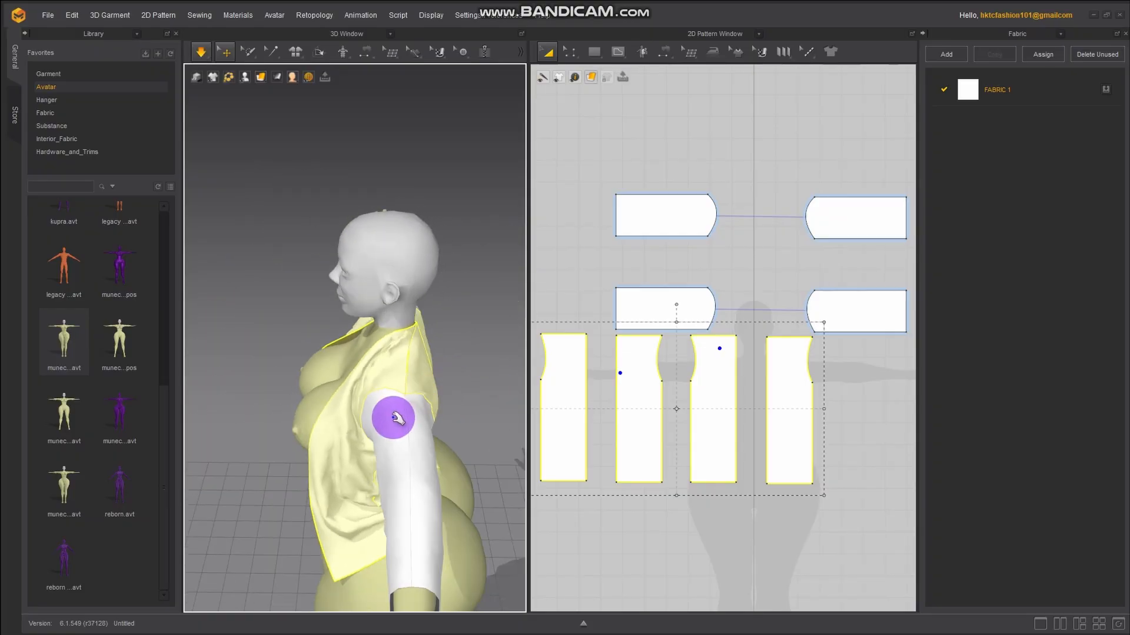
Pull the left front panel's opening edge forward and adjust the right front panel beside the neck during the simulation
{"action": "left_click_drag", "start_coordinate": [378, 414], "coordinate": [267, 408]}
{"action": "key", "text": "space"}
{"action": "right_click_drag", "start_coordinate": [422, 389], "coordinate": [353, 460]}
{"action": "key", "text": "space"}
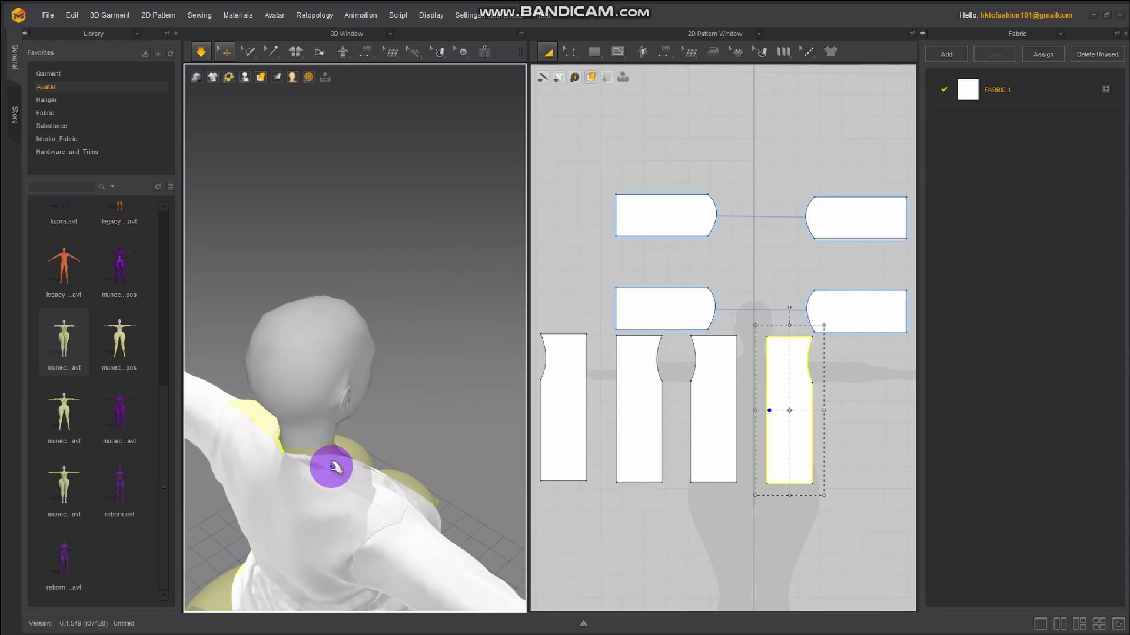
{"action": "left_click_drag", "start_coordinate": [349, 451], "coordinate": [386, 453]}
{"action": "key", "text": "space"}
{"action": "right_click_drag", "start_coordinate": [385, 454], "coordinate": [310, 444]}
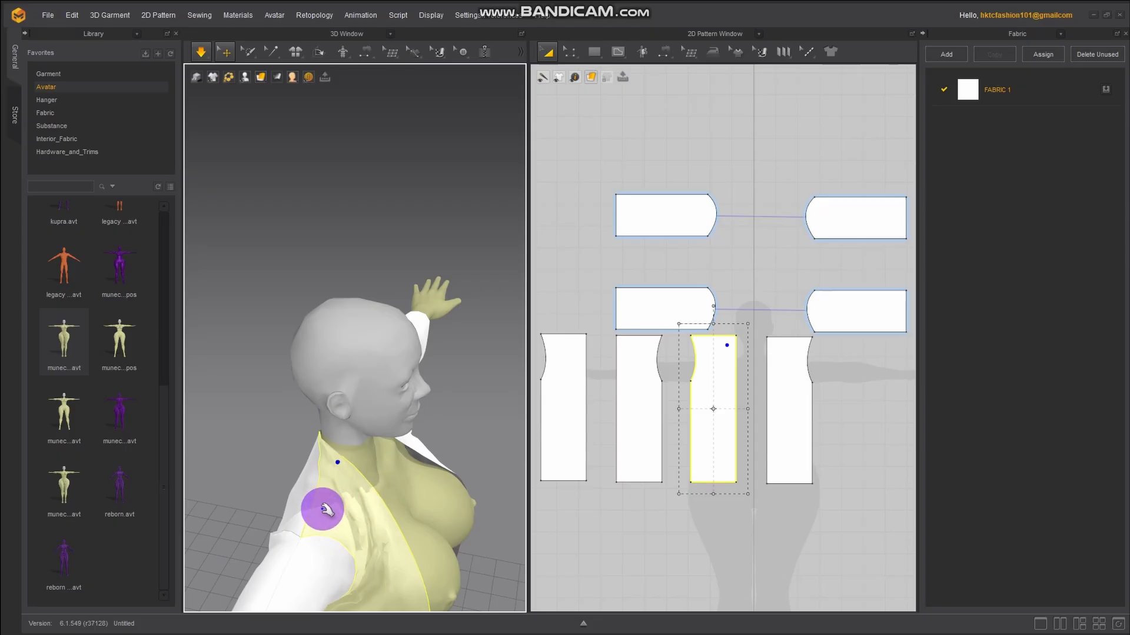
Tug both back panels, including the lower hem, to settle the fabric, and check the right shoulder and front
{"action": "right_click_drag", "start_coordinate": [322, 509], "coordinate": [415, 356]}
{"action": "left_click", "coordinate": [321, 548]}
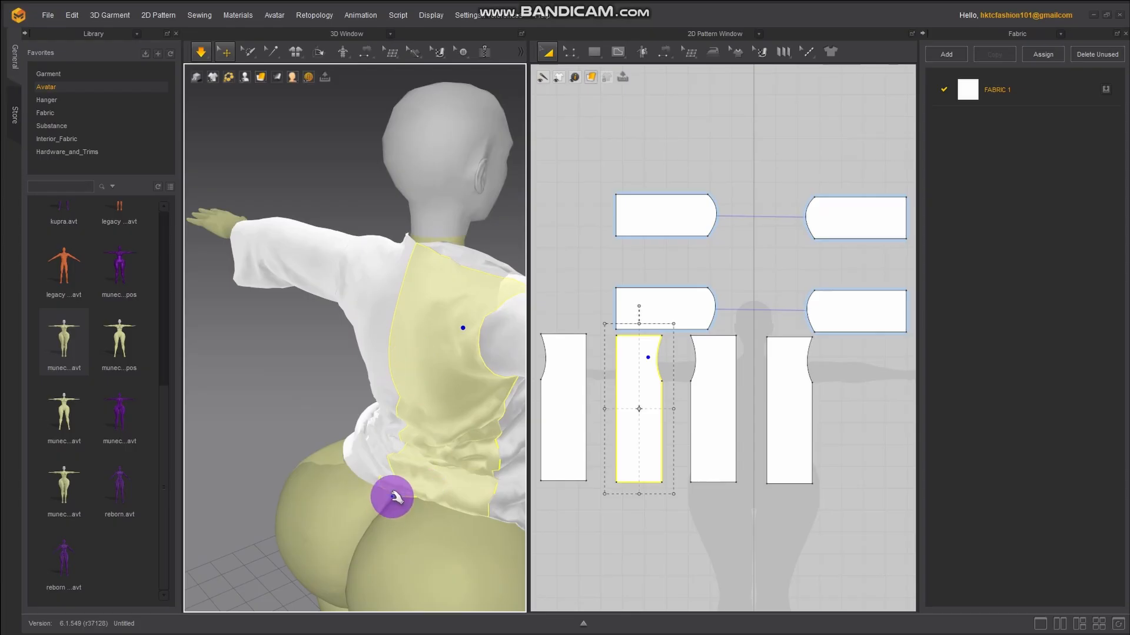
{"action": "left_click", "coordinate": [324, 447]}
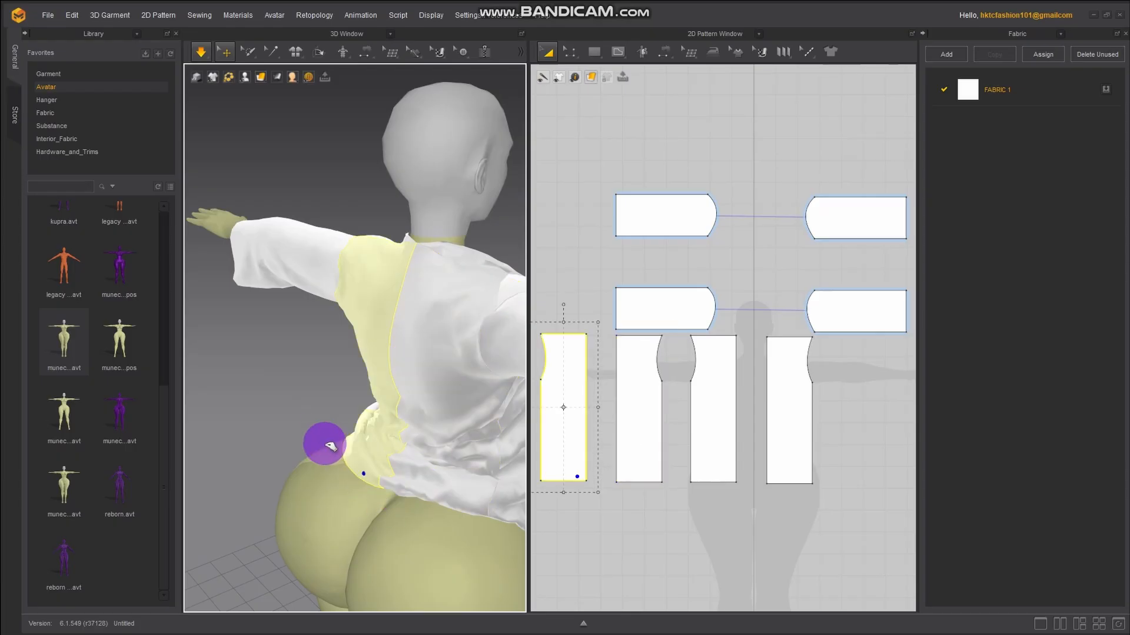
{"action": "left_click", "coordinate": [412, 415]}
{"action": "right_click_drag", "start_coordinate": [485, 422], "coordinate": [344, 439]}
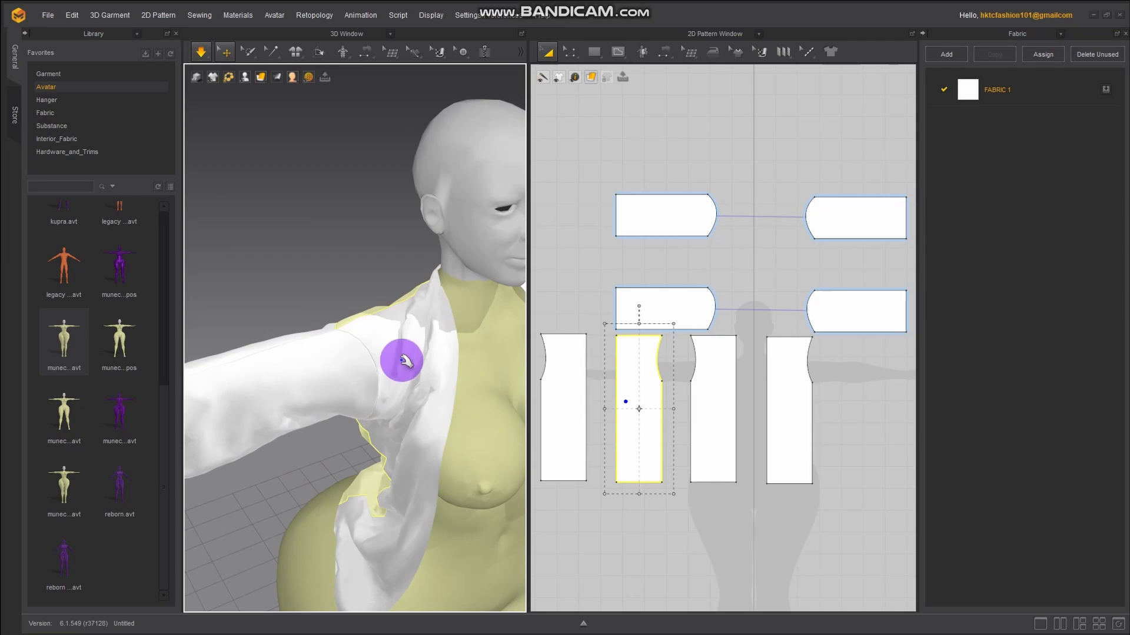
{"action": "right_click_drag", "start_coordinate": [402, 360], "coordinate": [354, 317]}
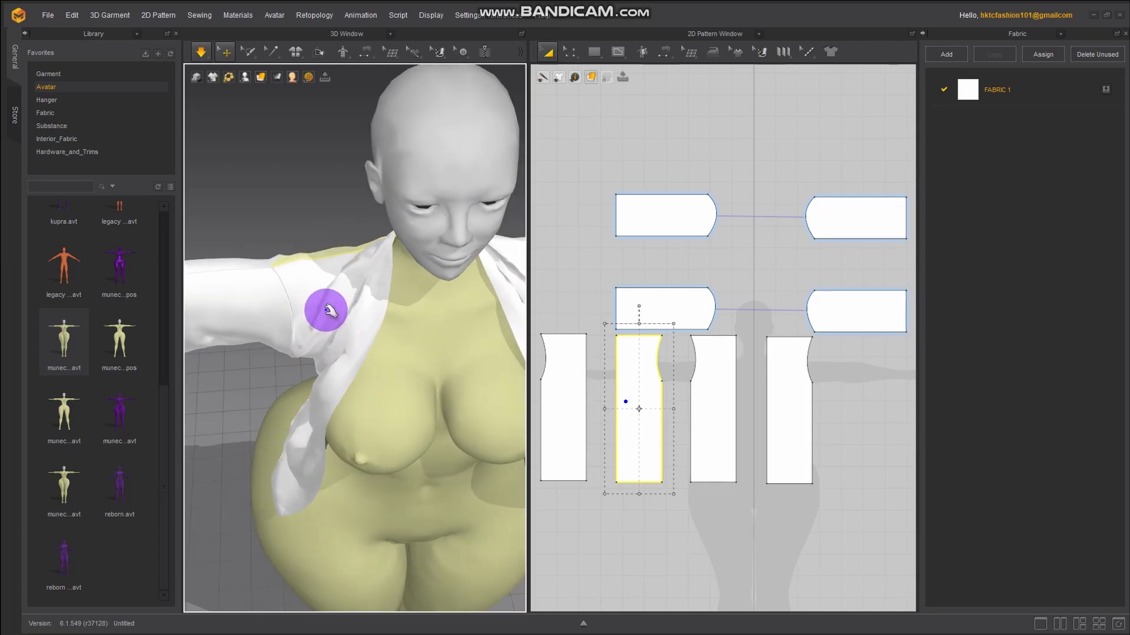
{"action": "scroll", "coordinate": [332, 323], "scroll_direction": "up", "scroll_amount": 2}
{"action": "right_click_drag", "start_coordinate": [343, 289], "coordinate": [358, 263]}
{"action": "scroll", "coordinate": [362, 314], "scroll_direction": "down", "scroll_amount": 5}
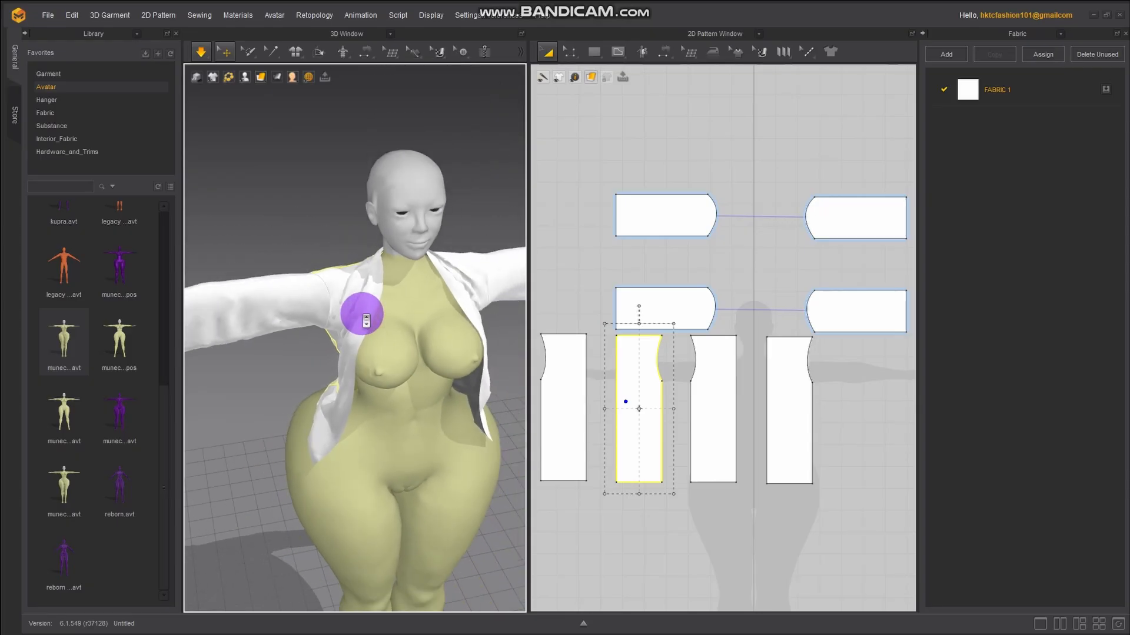
Pull the opening edges of the right and left front panels outward over the chest during the simulation
{"action": "right_click_drag", "start_coordinate": [365, 313], "coordinate": [413, 289]}
{"action": "mouse_move", "coordinate": [406, 338]}
{"action": "left_mouse_down"}
{"action": "mouse_move", "coordinate": [550, 323]}
{"action": "mouse_move", "coordinate": [494, 344]}
{"action": "mouse_move", "coordinate": [517, 348]}
{"action": "mouse_move", "coordinate": [426, 339]}
{"action": "left_mouse_up"}
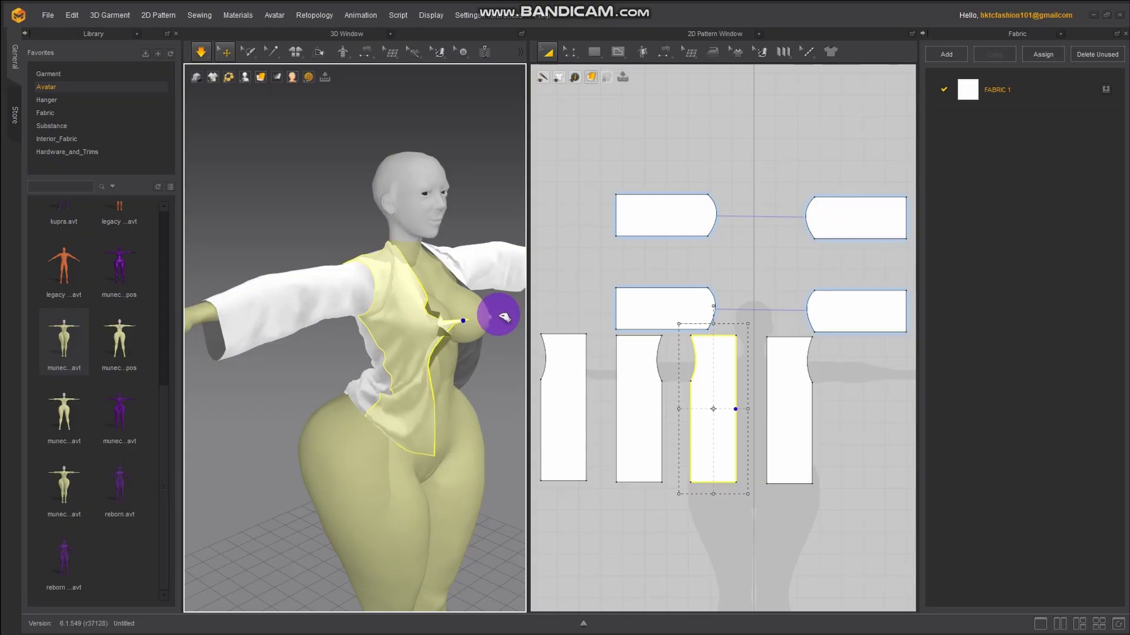
{"action": "left_click_drag", "start_coordinate": [504, 317], "coordinate": [512, 366]}
{"action": "right_click_drag", "start_coordinate": [512, 365], "coordinate": [296, 303]}
{"action": "left_click_drag", "start_coordinate": [384, 285], "coordinate": [230, 353]}
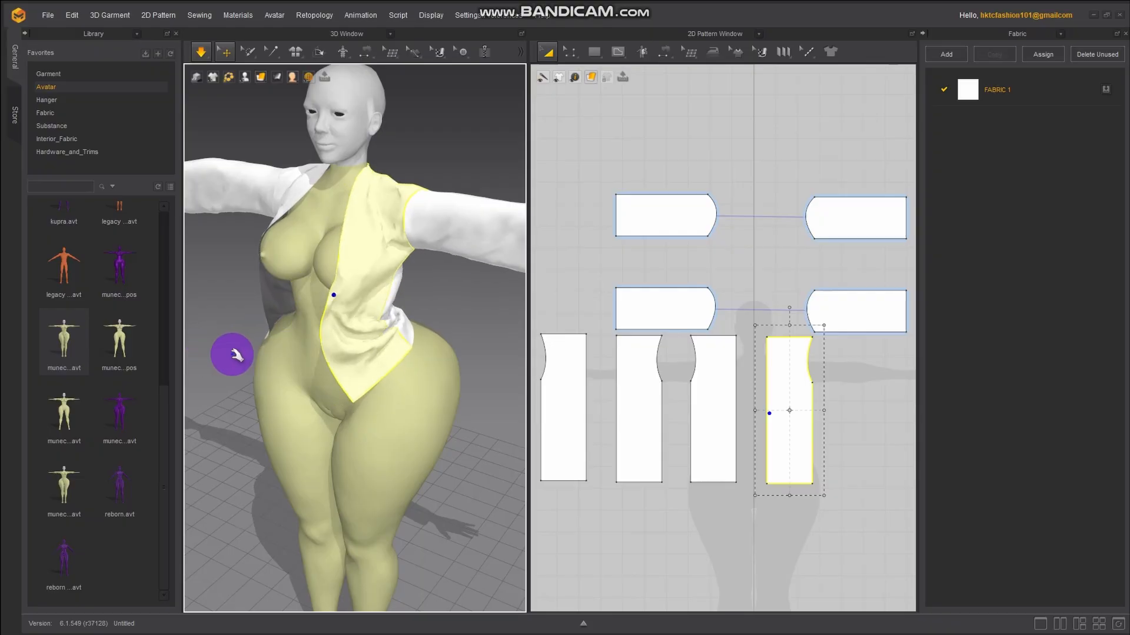
{"action": "right_click_drag", "start_coordinate": [244, 354], "coordinate": [348, 318]}
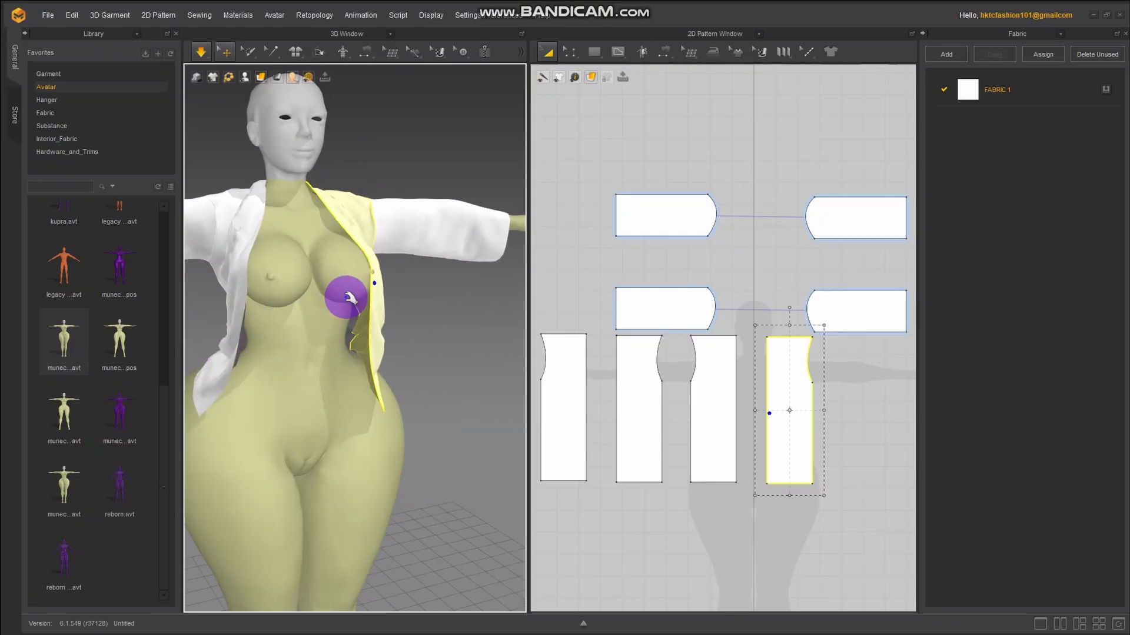
Pull the left front panel towards the avatar's side to settle its drape, and stop the simulation
{"action": "key", "text": "space"}
{"action": "right_click_drag", "start_coordinate": [376, 340], "coordinate": [298, 294]}
{"action": "key", "text": "space"}
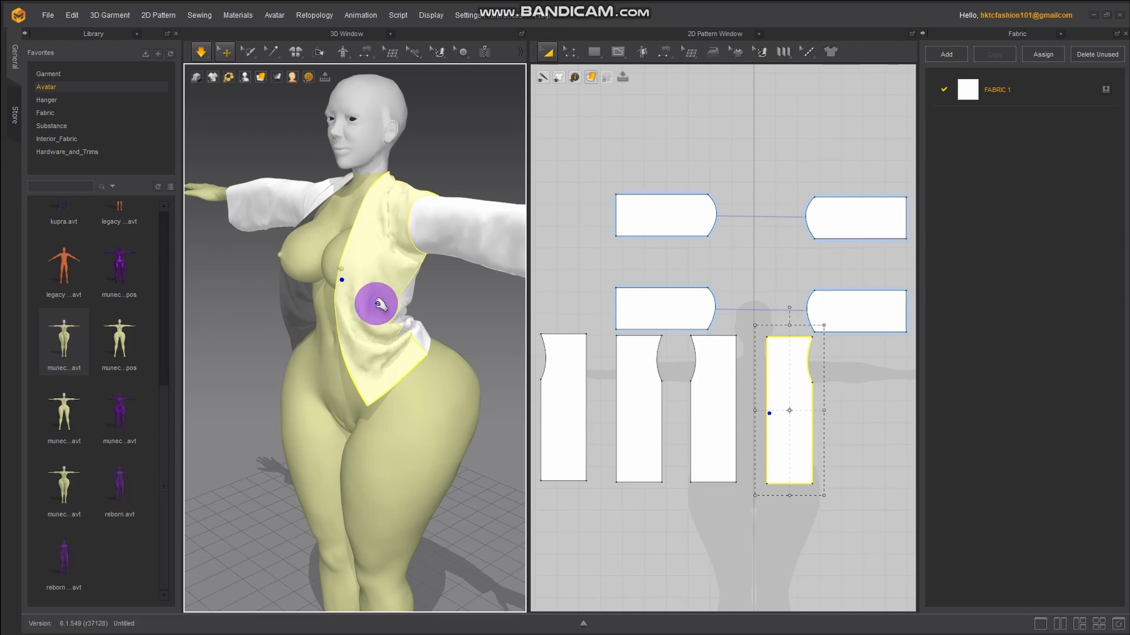
{"action": "left_click_drag", "start_coordinate": [385, 352], "coordinate": [421, 295]}
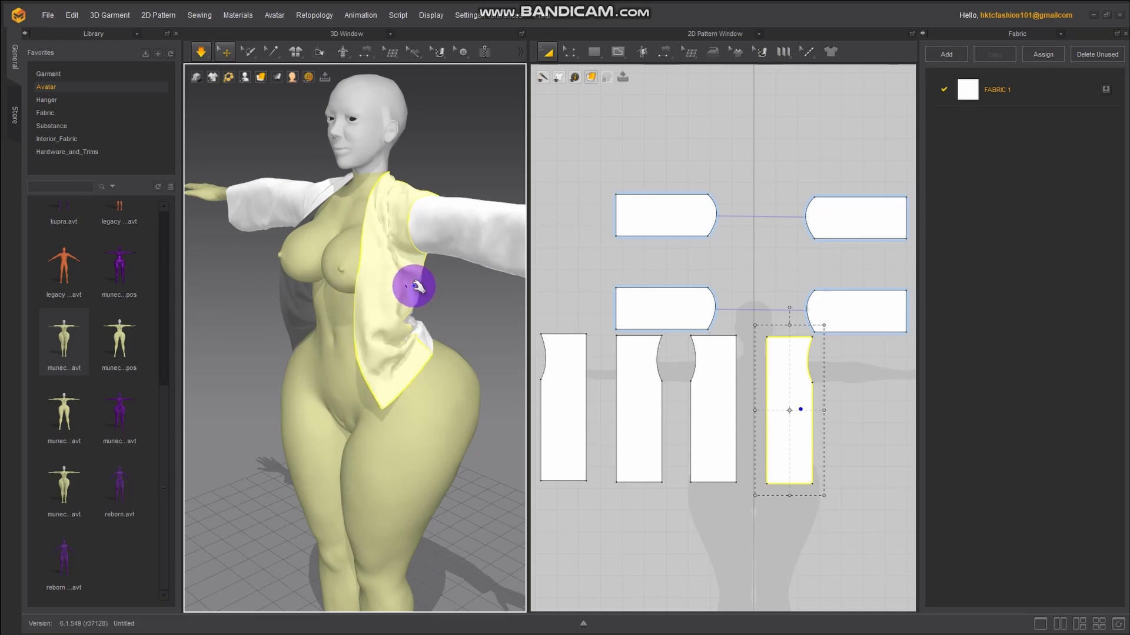
{"action": "left_click", "coordinate": [200, 54]}
{"action": "left_click", "coordinate": [674, 438]}
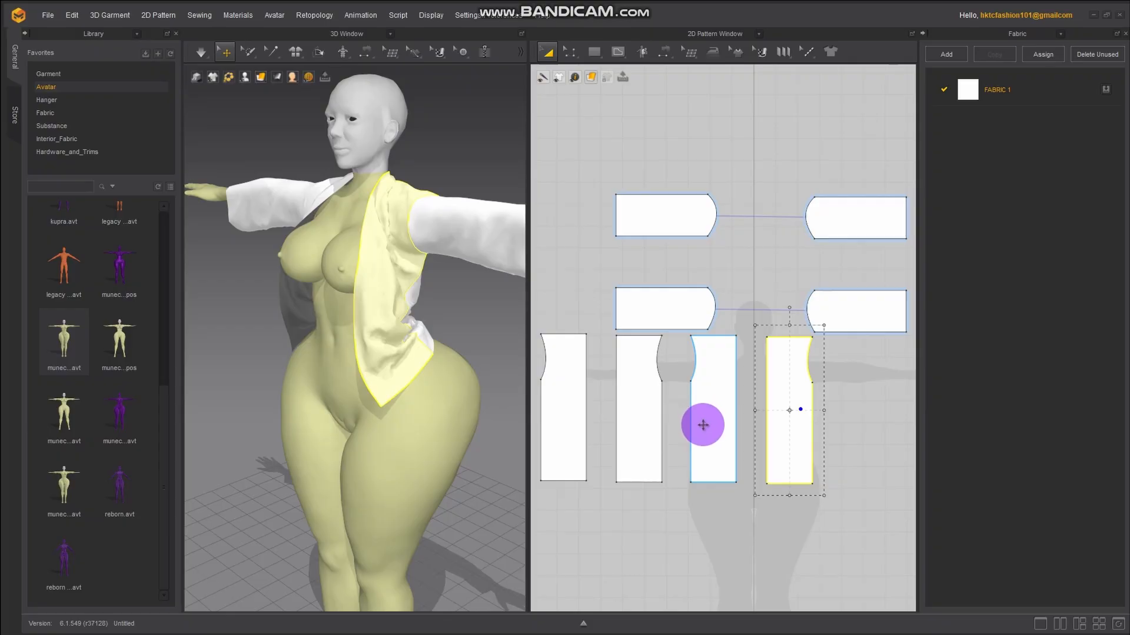
Try to widen the right front panel by moving its straight opening edge outward with Edit Pattern
{"action": "scroll", "coordinate": [725, 436], "scroll_direction": "up", "scroll_amount": 2}
{"action": "left_click", "coordinate": [668, 410]}
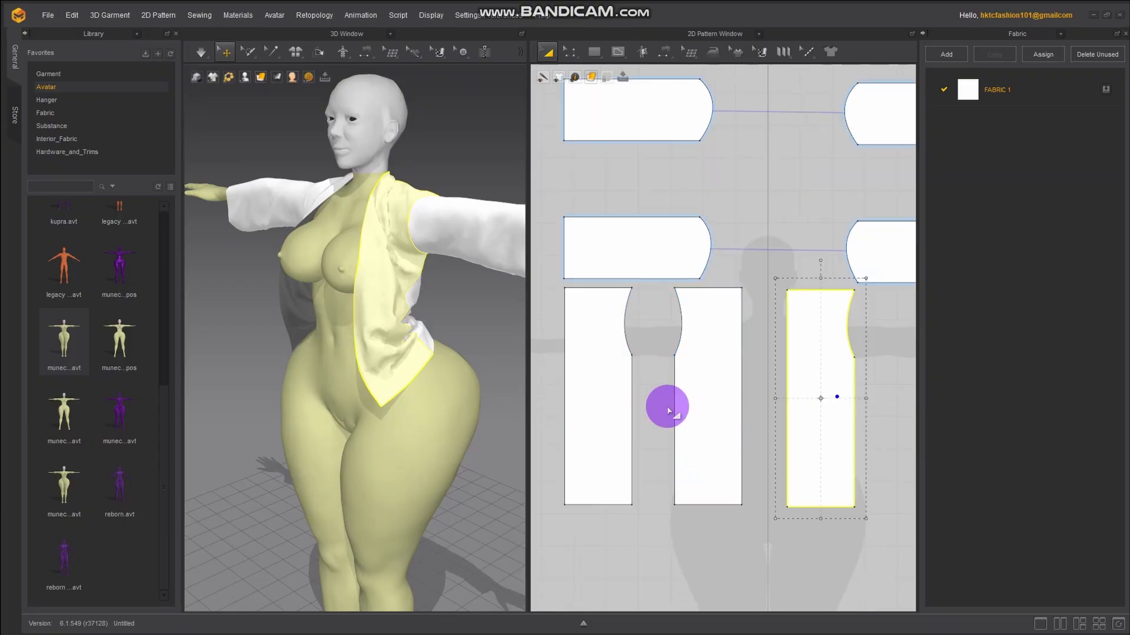
{"action": "left_click", "coordinate": [658, 408]}
{"action": "left_click", "coordinate": [726, 397]}
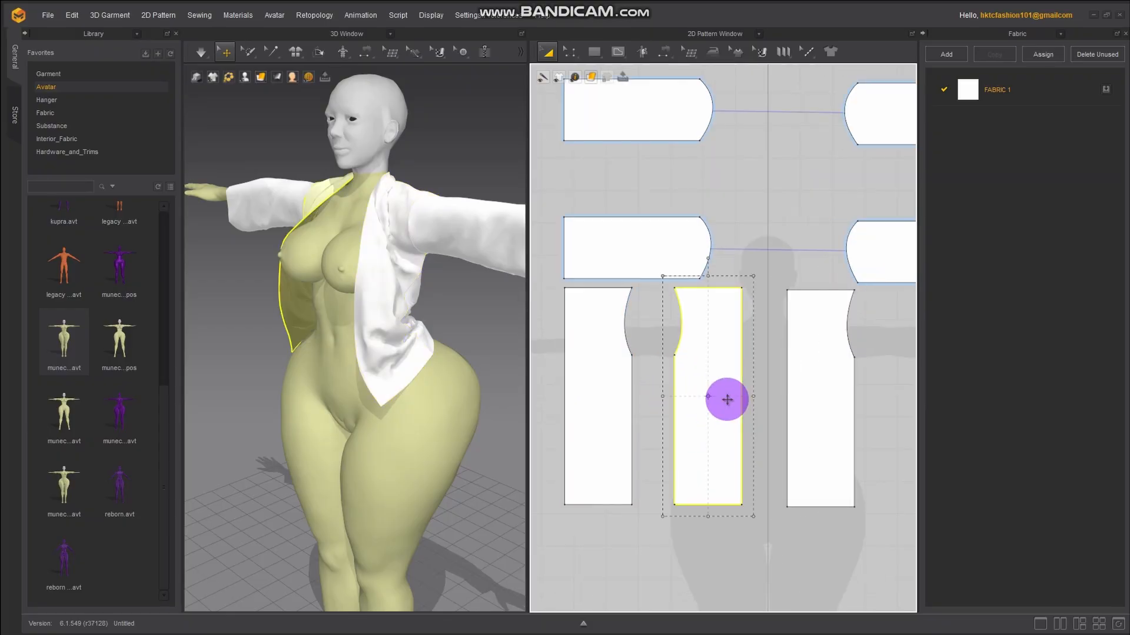
{"action": "left_click", "coordinate": [569, 51]}
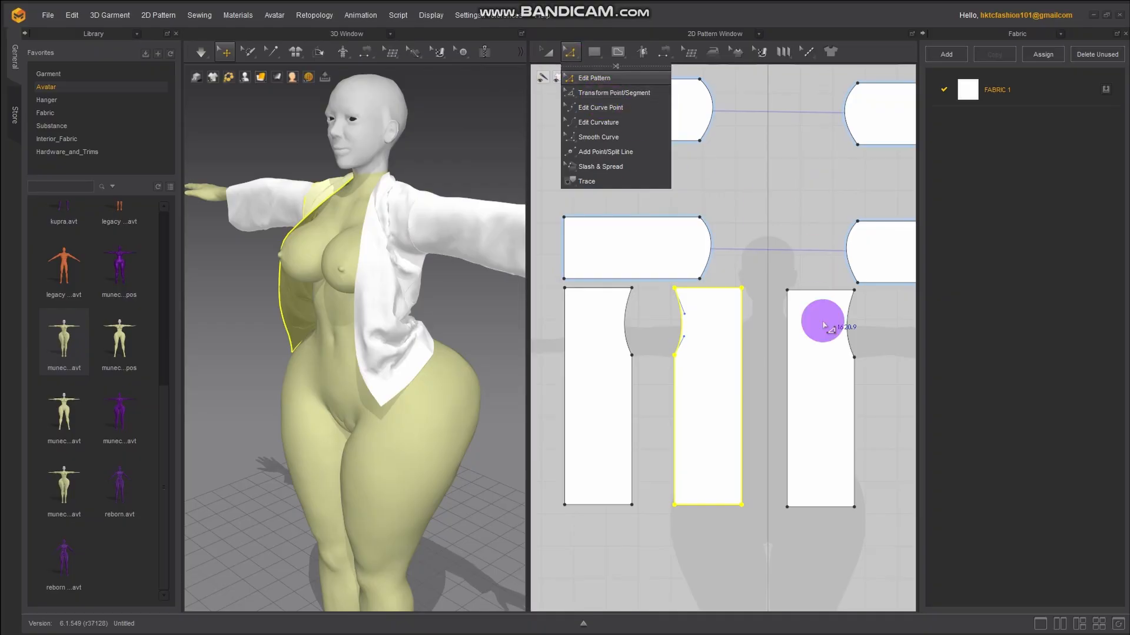
{"action": "left_click", "coordinate": [748, 401]}
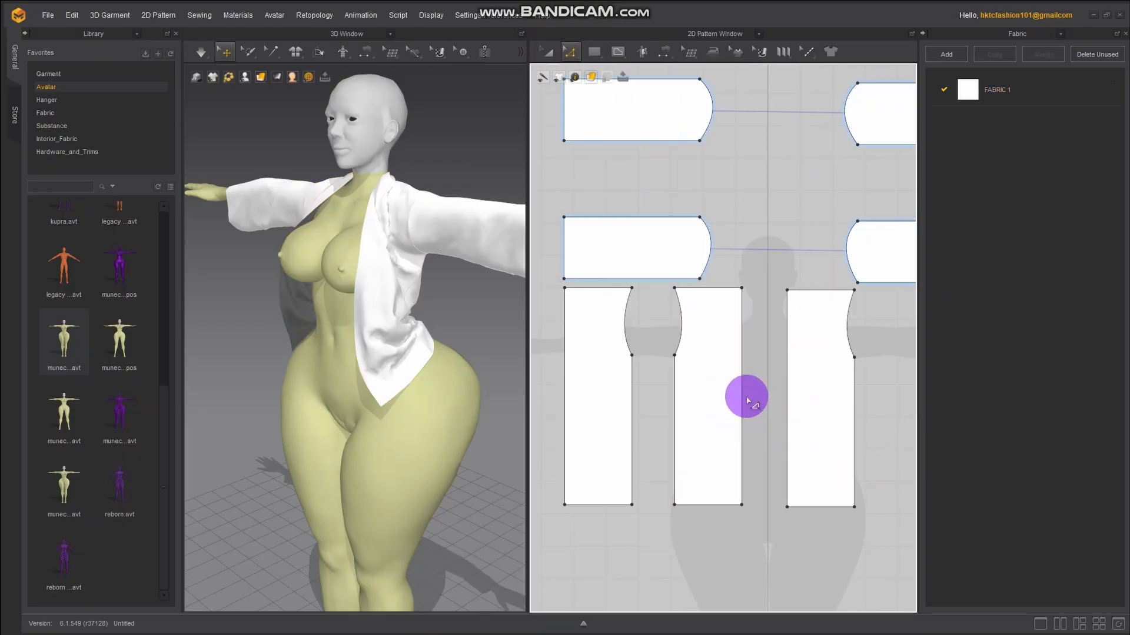
{"action": "left_click", "coordinate": [741, 400]}
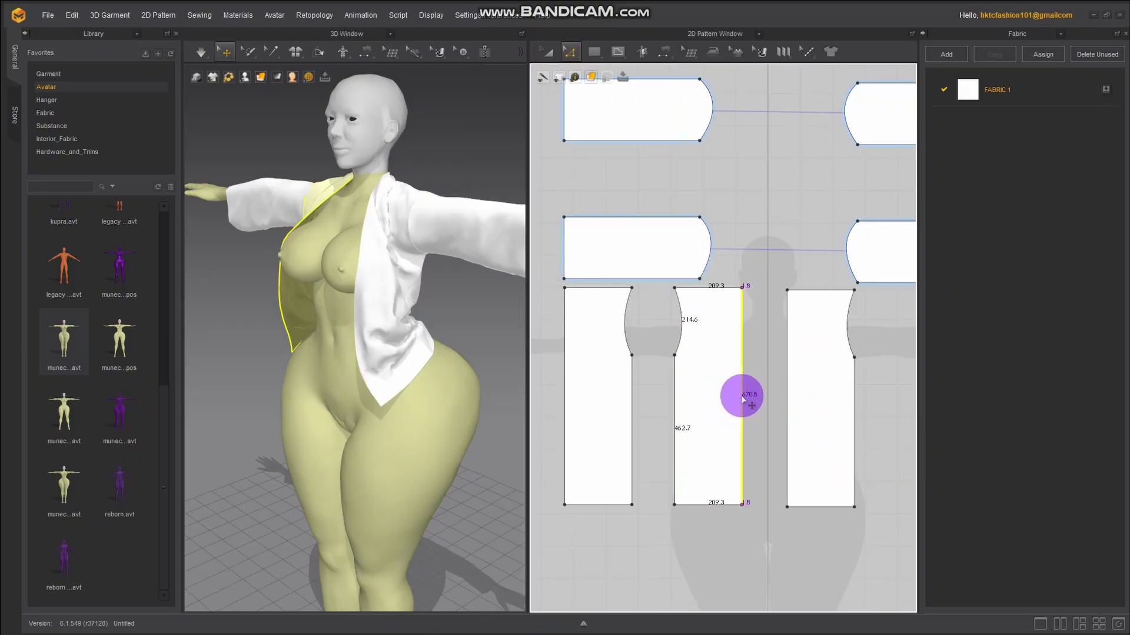
{"action": "left_click_drag", "start_coordinate": [745, 400], "coordinate": [755, 400]}
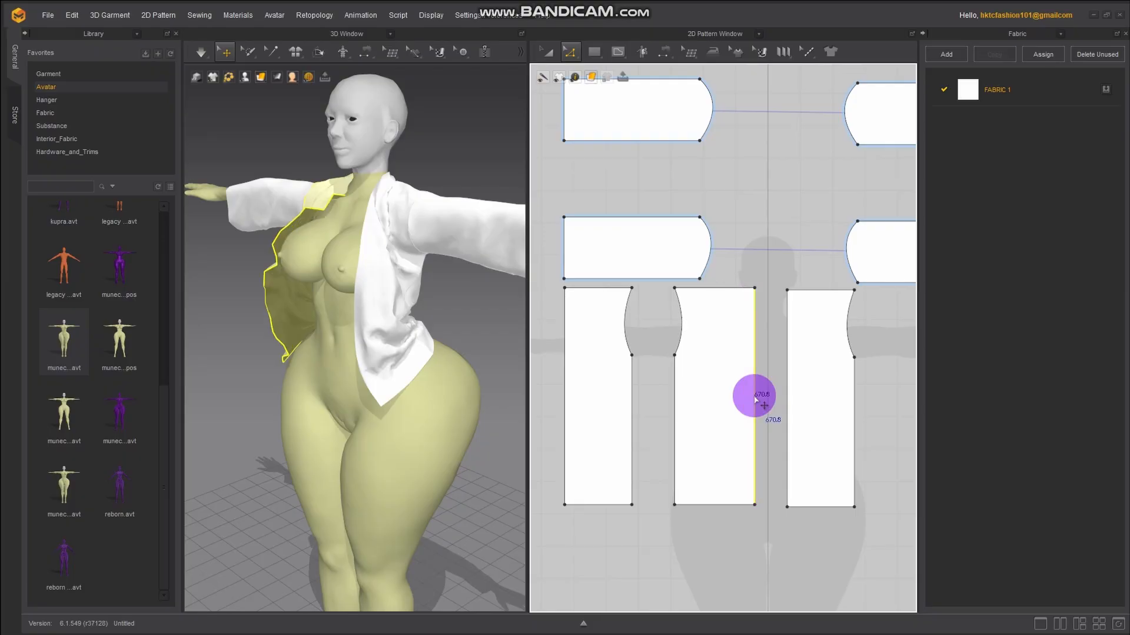
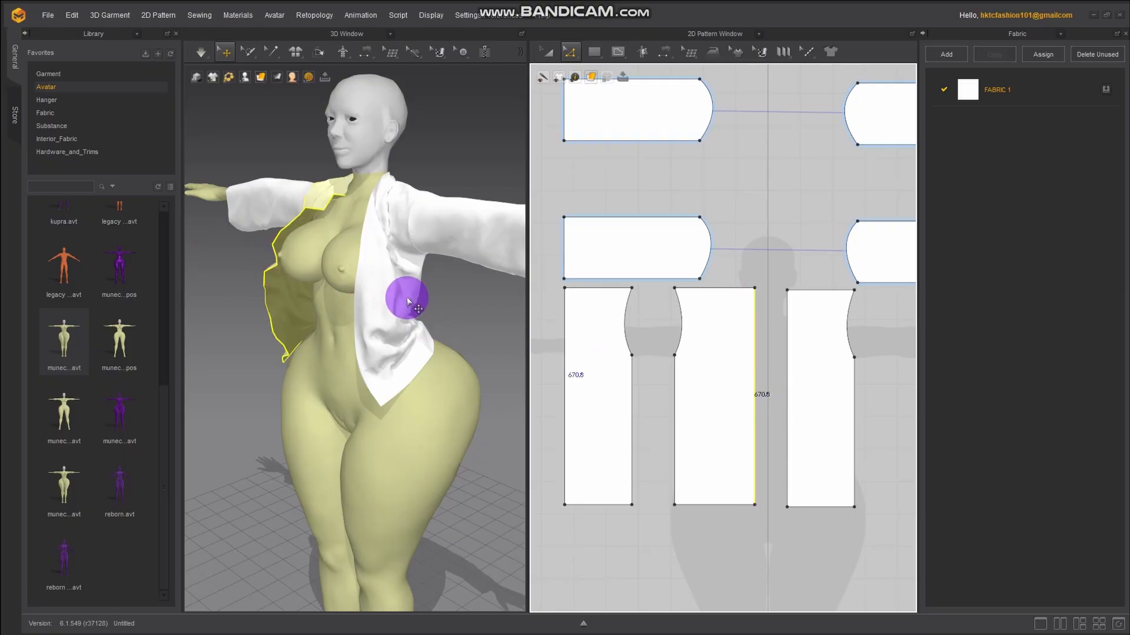
{"action": "key", "text": "ctrl+z"}
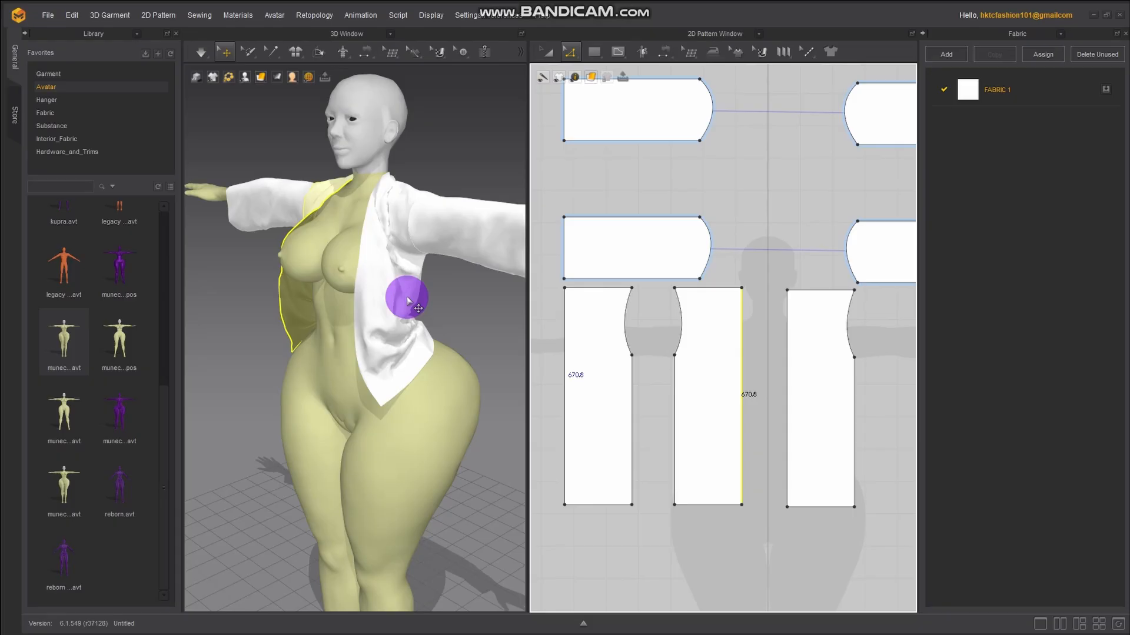
Draw a narrow vertical rectangle about 670 mm long beside the right front panel's opening edge as a front band
{"action": "left_click", "coordinate": [600, 56]}
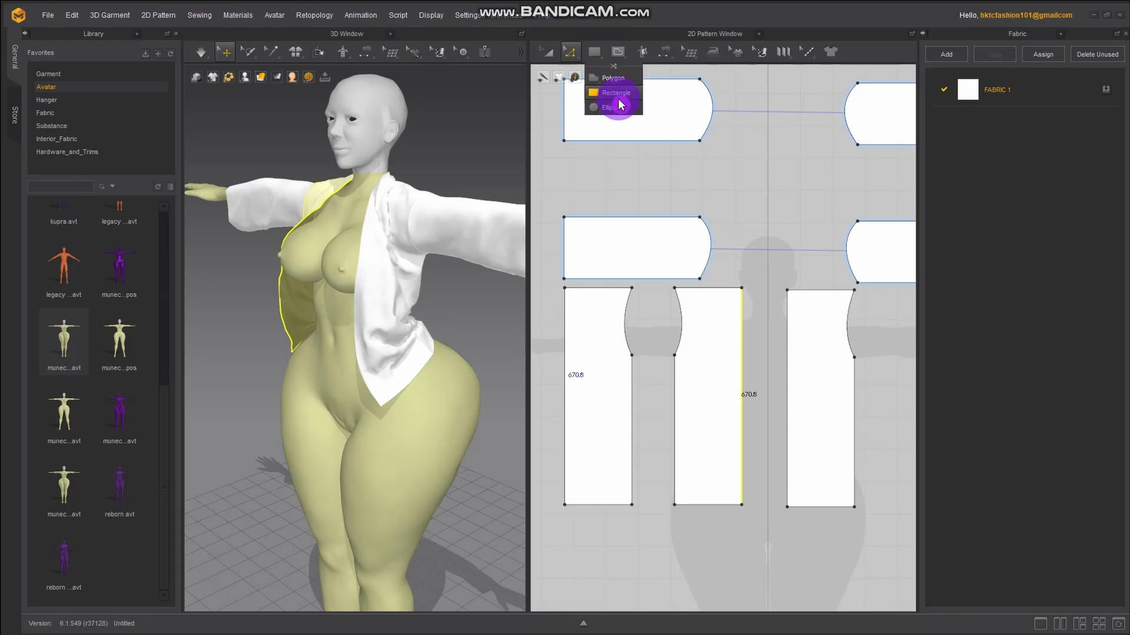
{"action": "left_click", "coordinate": [616, 94]}
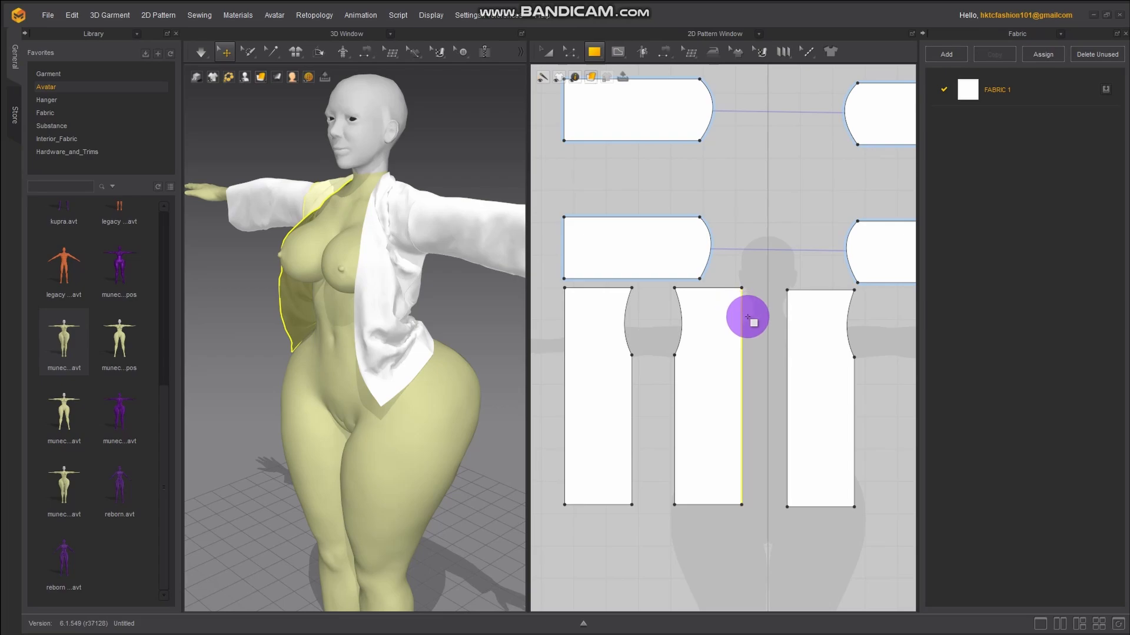
{"action": "right_click_drag", "start_coordinate": [747, 318], "coordinate": [739, 239]}
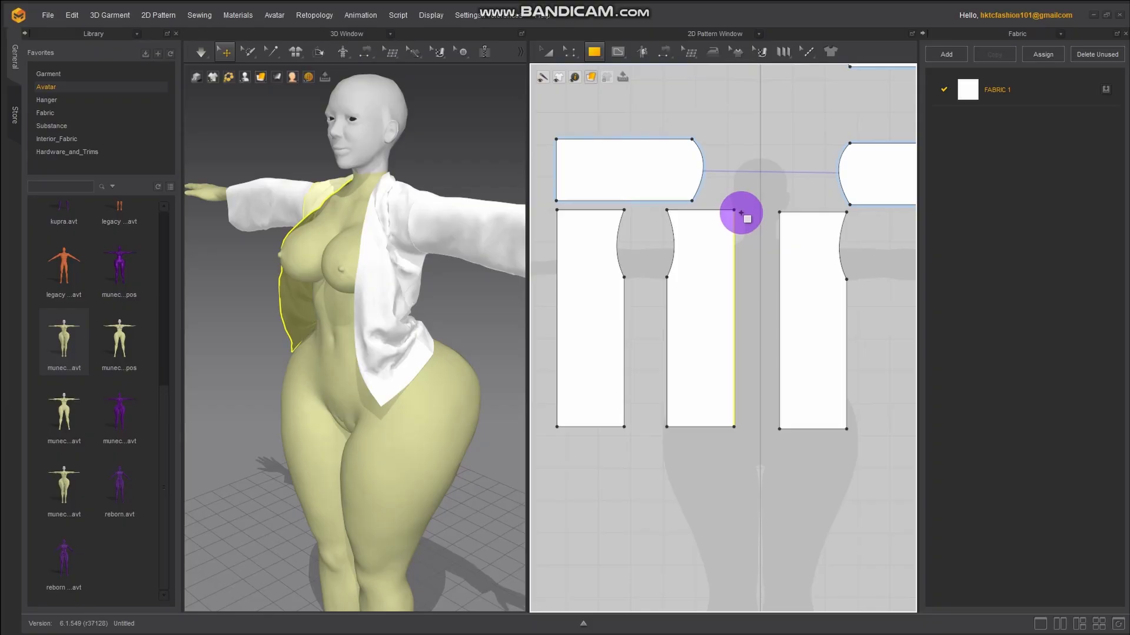
{"action": "left_click_drag", "start_coordinate": [749, 216], "coordinate": [754, 420]}
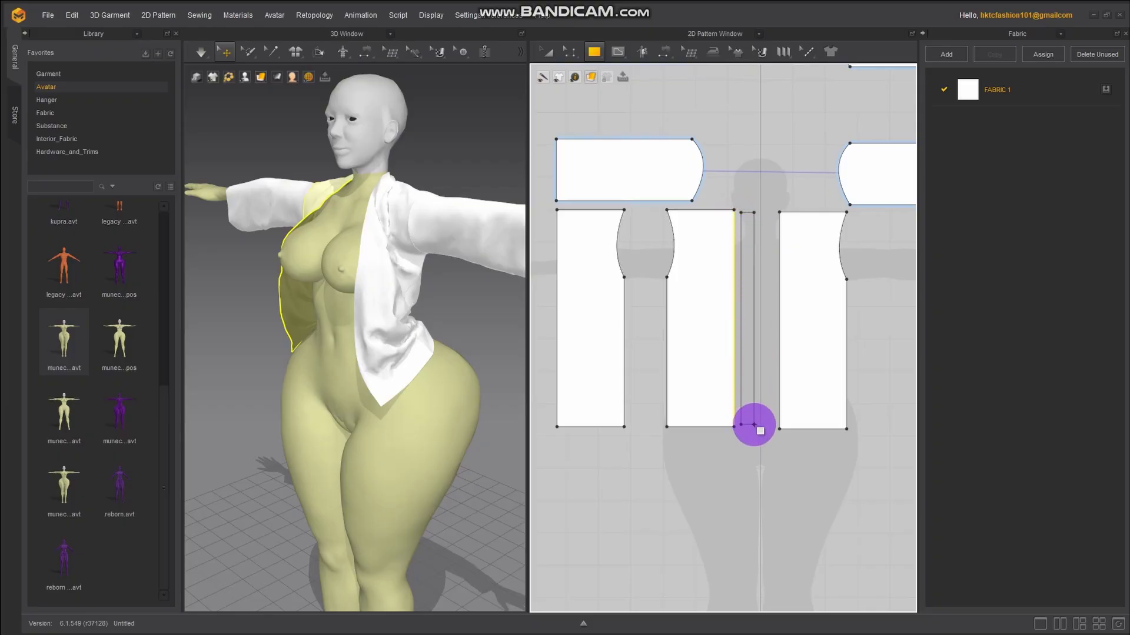
{"action": "left_click_drag", "start_coordinate": [755, 429], "coordinate": [755, 430]}
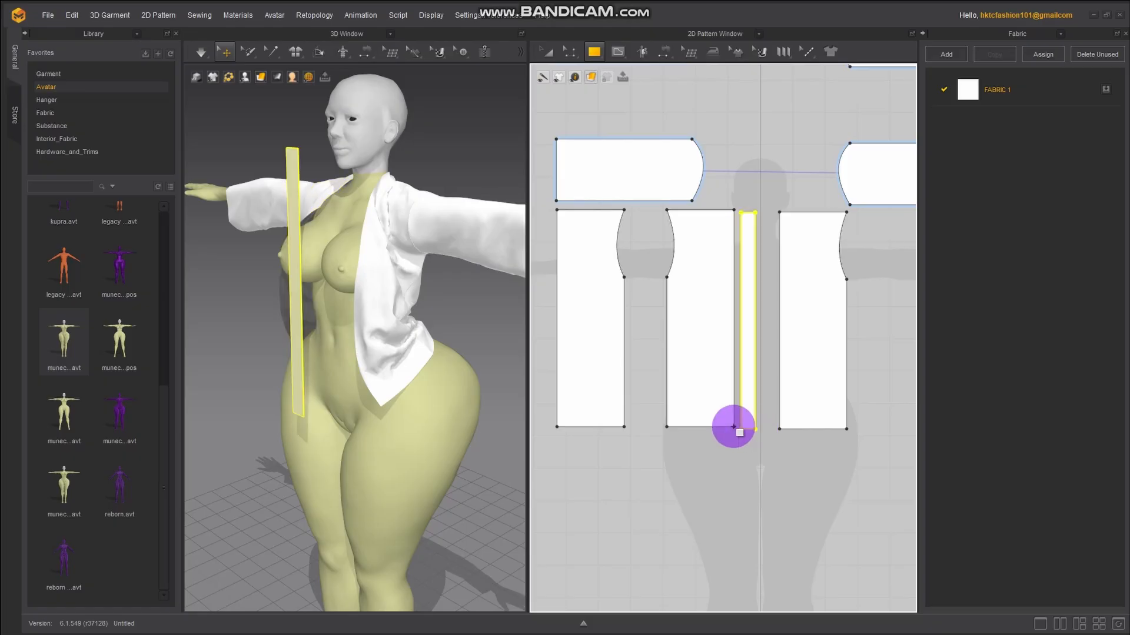
Position the new strip in 3D in front of the avatar's chest, near the right front panel's opening edge
{"action": "left_click", "coordinate": [217, 331]}
{"action": "right_click_drag", "start_coordinate": [310, 308], "coordinate": [352, 306]}
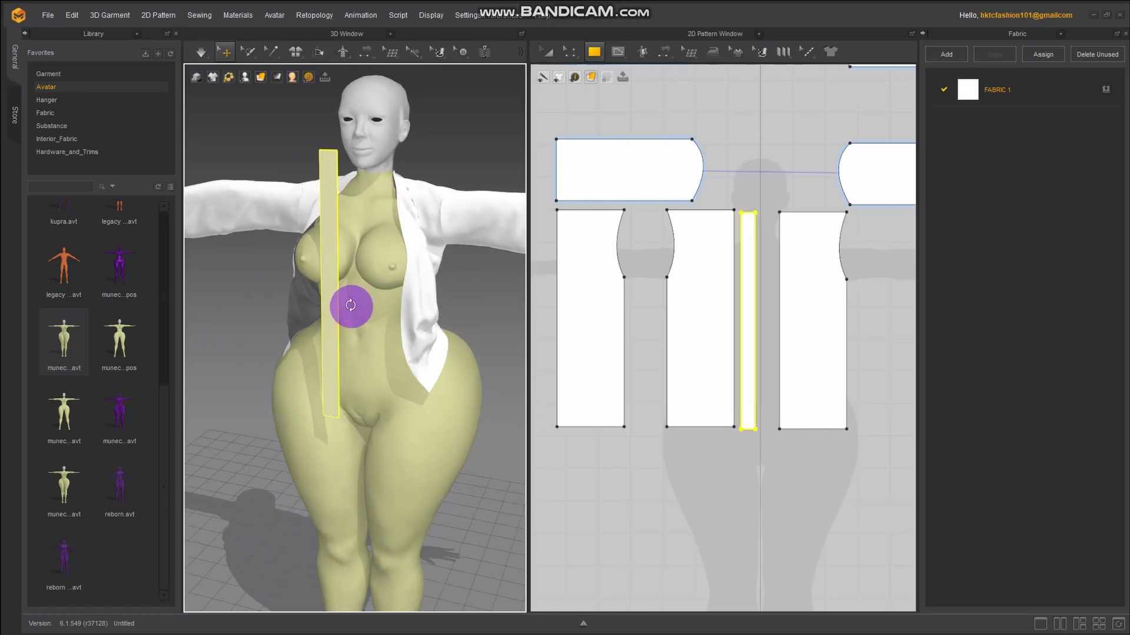
{"action": "left_click", "coordinate": [330, 291]}
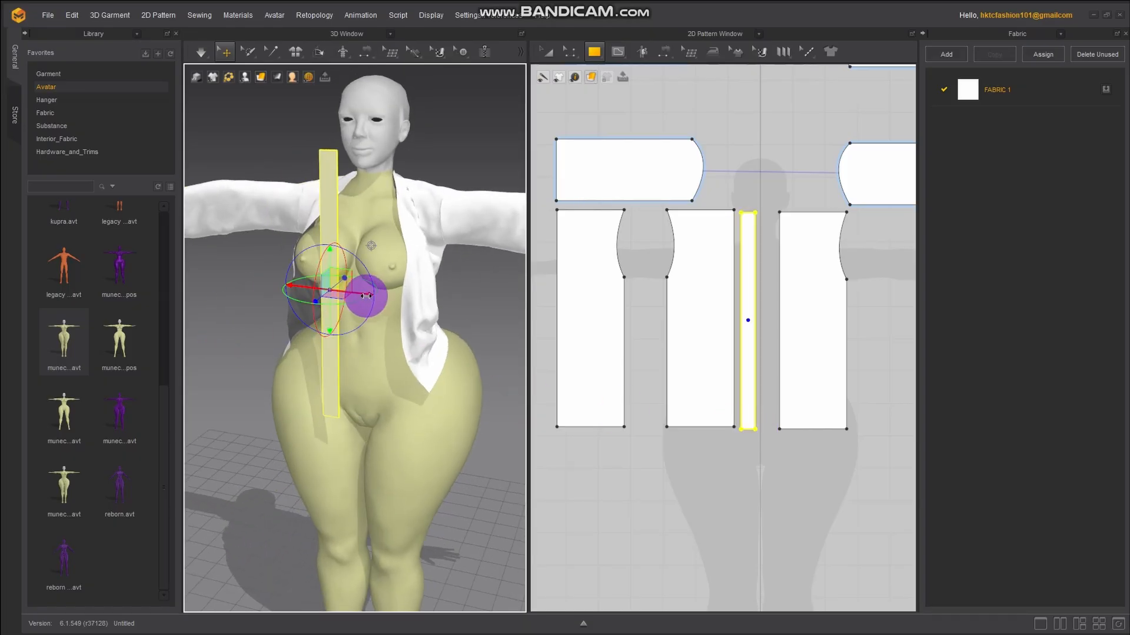
{"action": "left_click_drag", "start_coordinate": [366, 296], "coordinate": [334, 293]}
{"action": "right_click_drag", "start_coordinate": [335, 292], "coordinate": [454, 292]}
{"action": "mouse_move", "coordinate": [319, 287]}
{"action": "left_mouse_down"}
{"action": "mouse_move", "coordinate": [299, 285]}
{"action": "mouse_move", "coordinate": [315, 288]}
{"action": "left_mouse_up"}
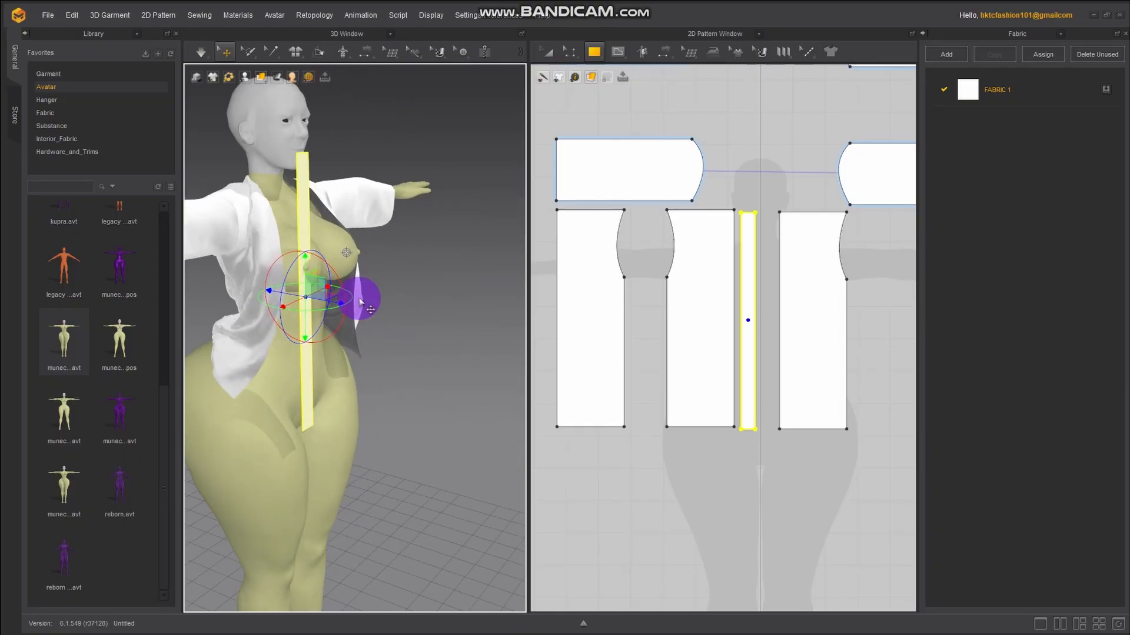
{"action": "right_click_drag", "start_coordinate": [361, 298], "coordinate": [339, 285]}
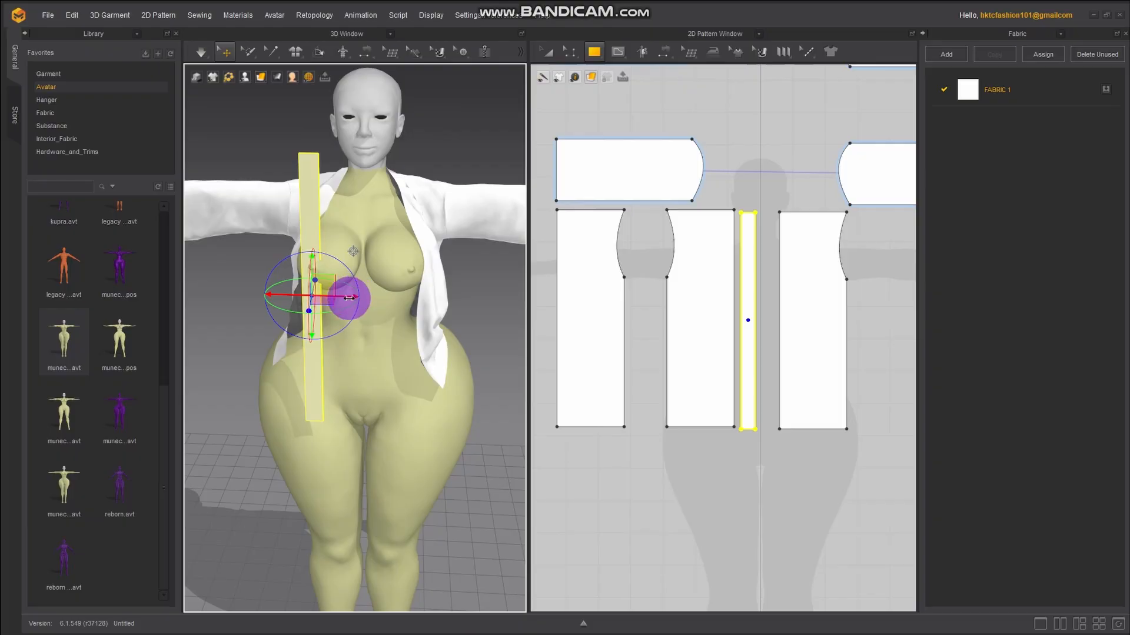
{"action": "left_click_drag", "start_coordinate": [350, 299], "coordinate": [358, 298]}
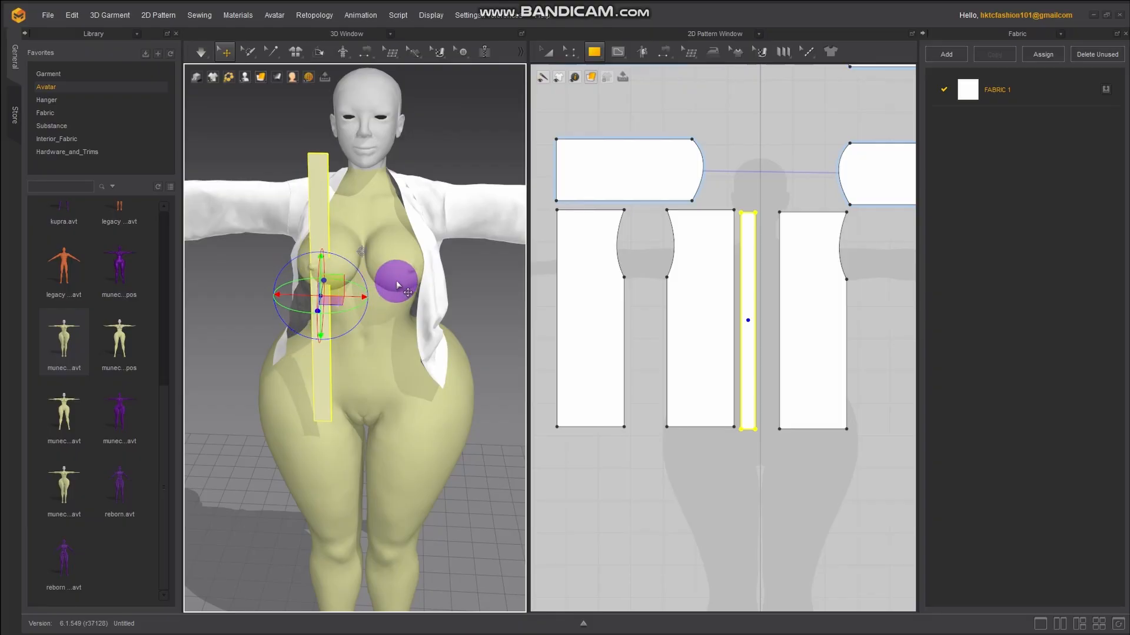
Copy the strip and mirror-paste it between the original strip and the left front panel
{"action": "left_click", "coordinate": [547, 52]}
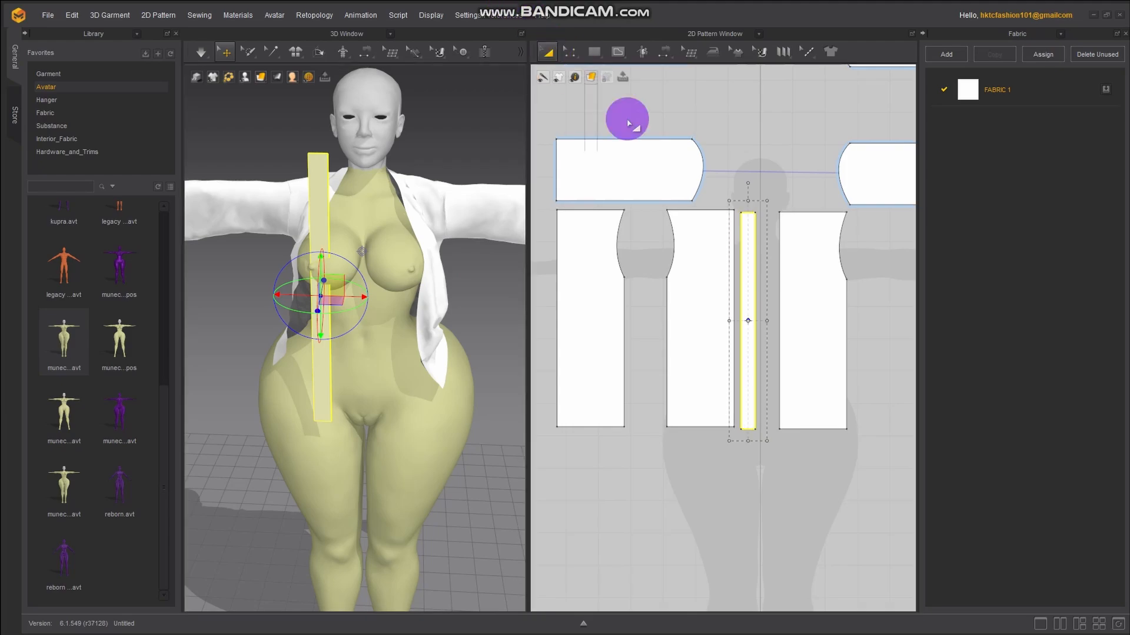
{"action": "right_click", "coordinate": [751, 299]}
{"action": "left_click", "coordinate": [791, 48]}
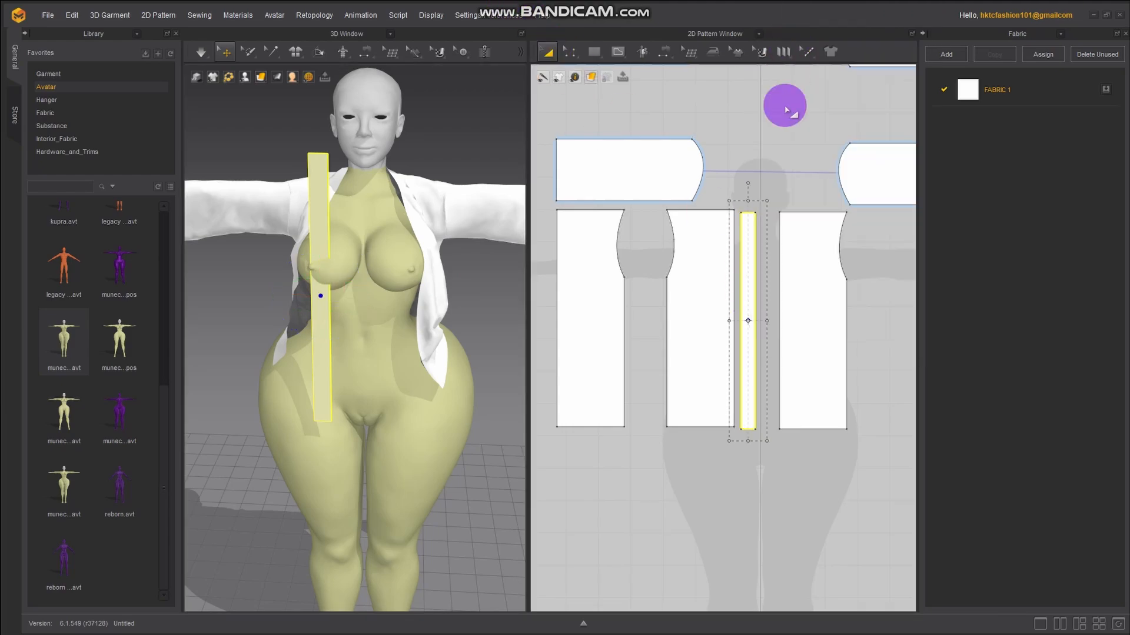
{"action": "right_click", "coordinate": [774, 332]}
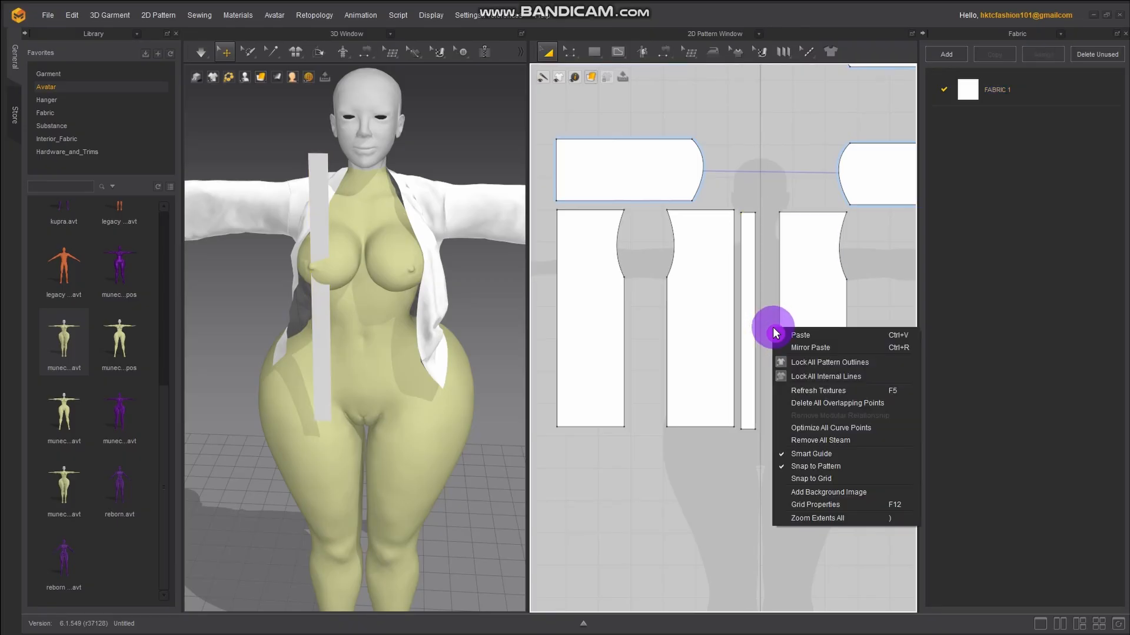
{"action": "left_click", "coordinate": [804, 349]}
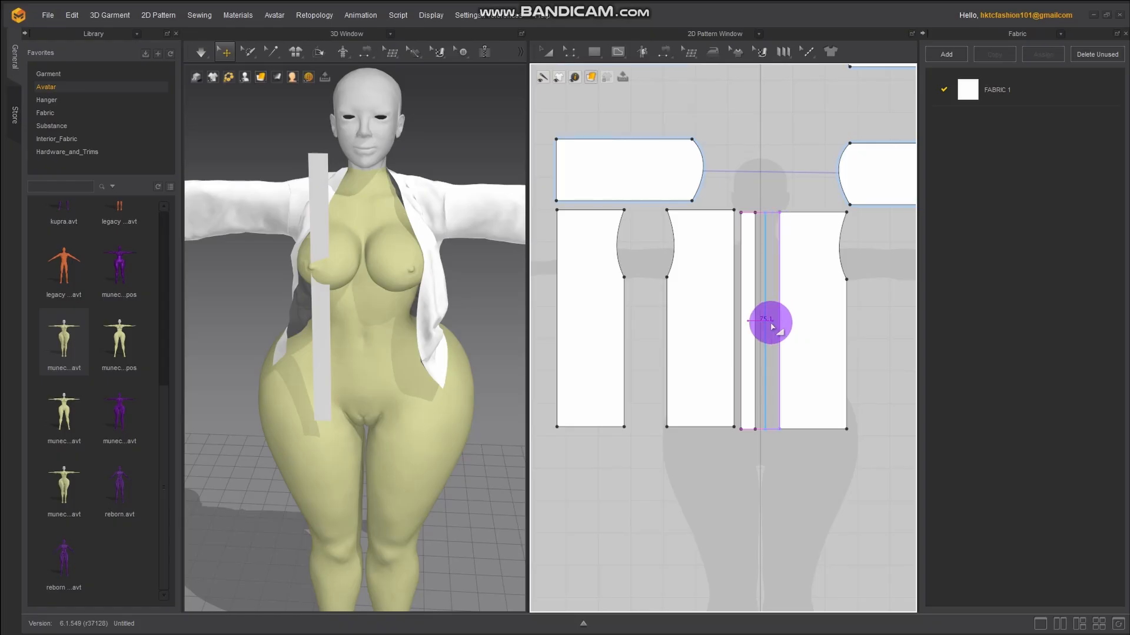
{"action": "left_click", "coordinate": [769, 321]}
Shift the left front panel away from the mirrored strip in 2D, and place that strip before the left front opening in 3D
{"action": "left_click", "coordinate": [813, 319]}
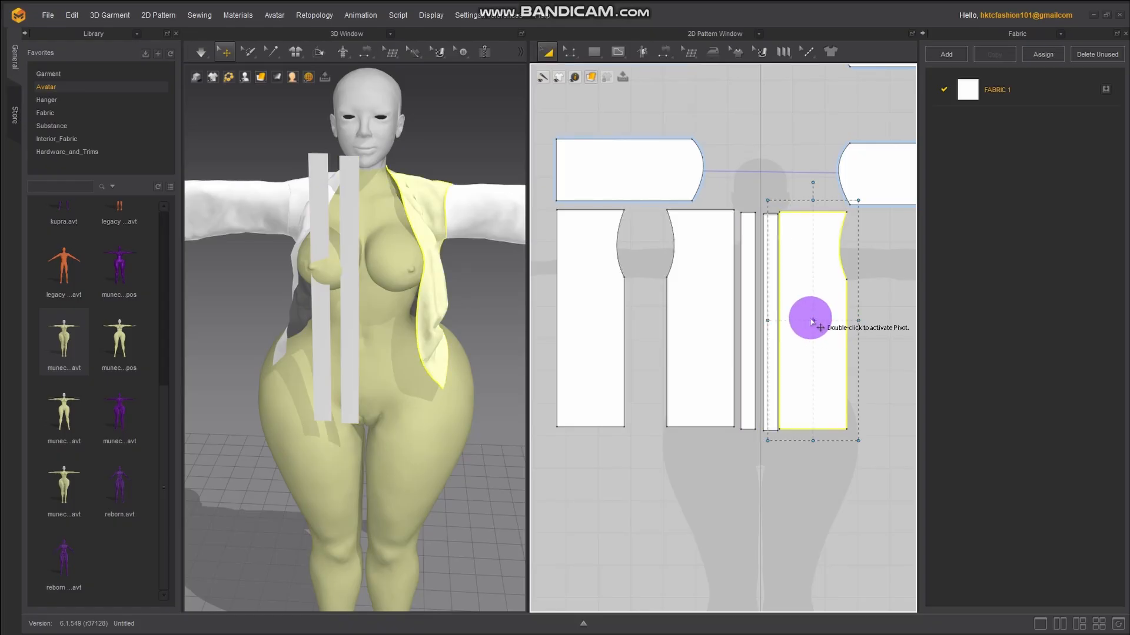
{"action": "left_click_drag", "start_coordinate": [824, 319], "coordinate": [816, 295]}
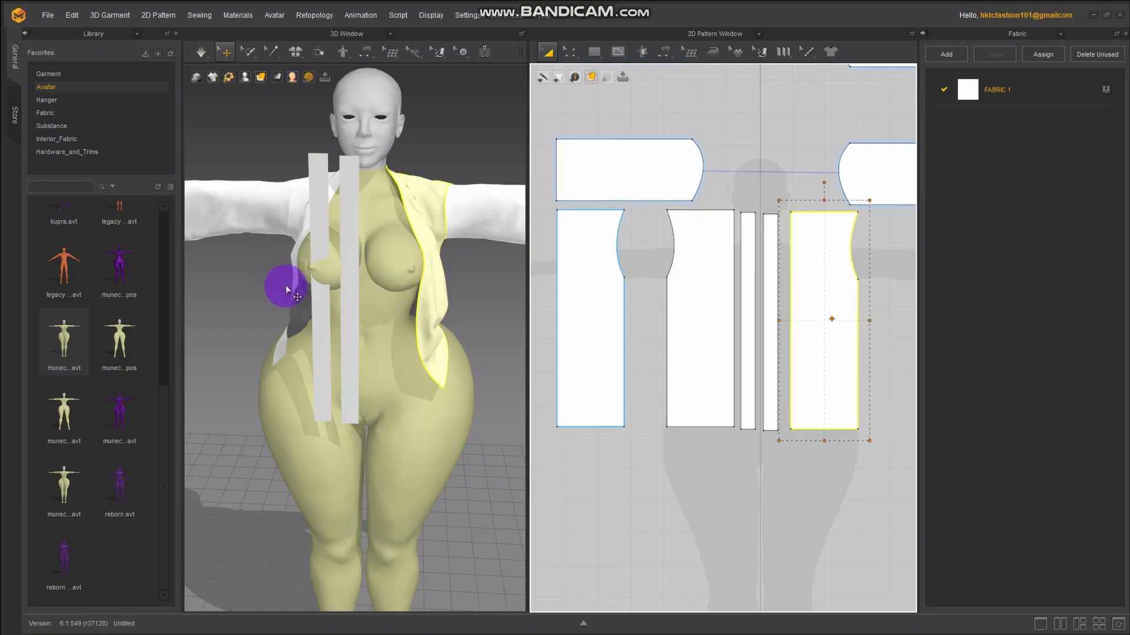
{"action": "left_click", "coordinate": [351, 293]}
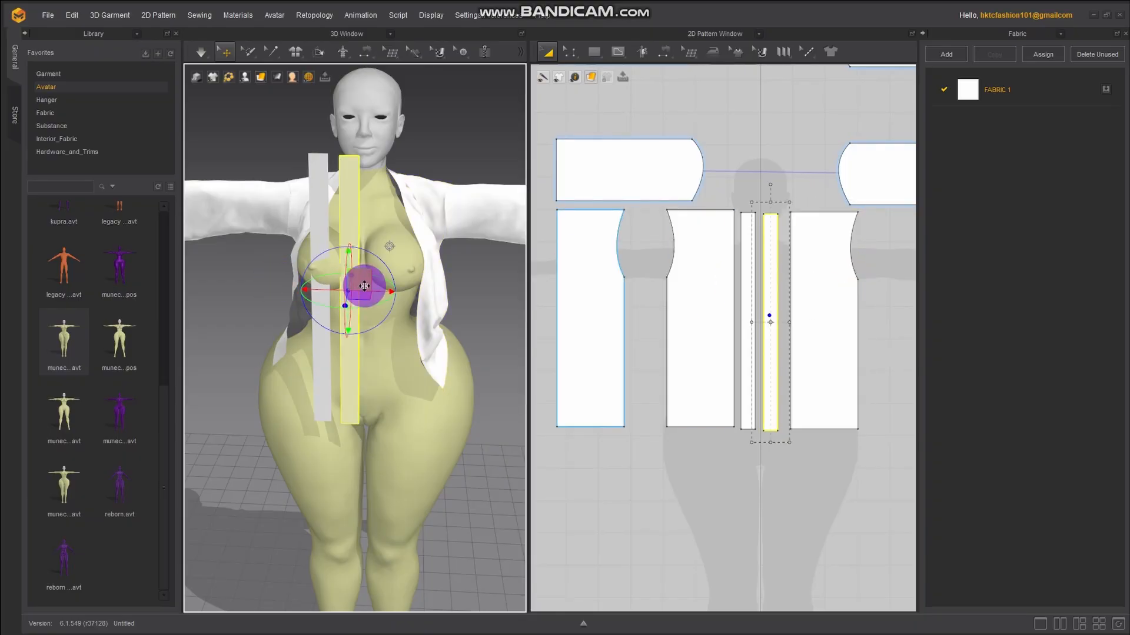
{"action": "left_click_drag", "start_coordinate": [364, 285], "coordinate": [421, 281]}
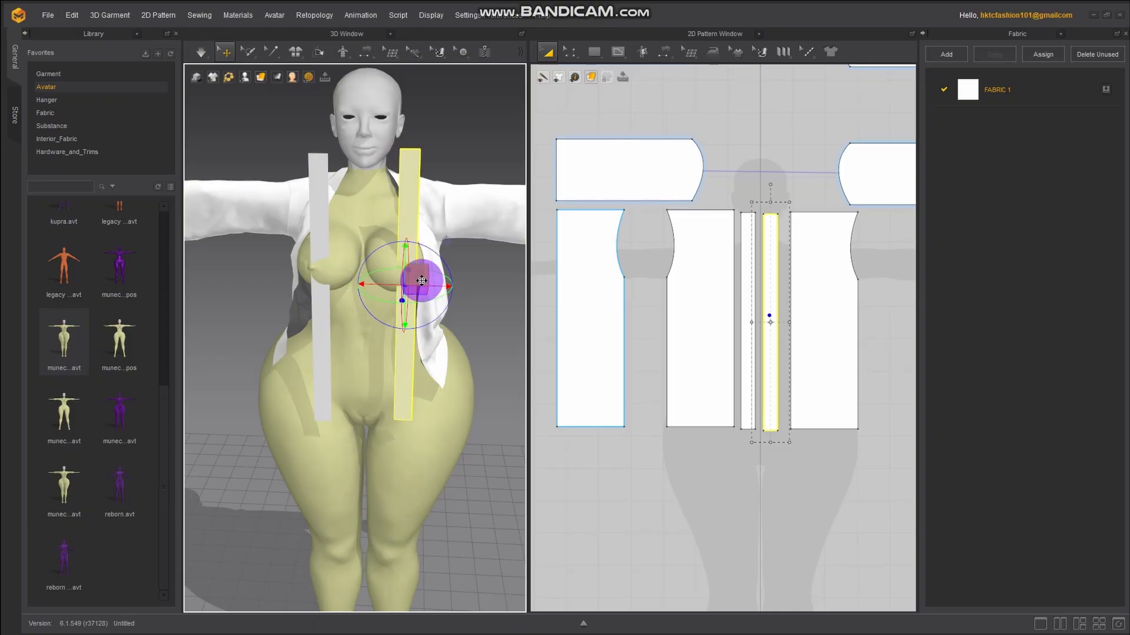
Join the left front panel's opening edge to the facing long edge of the mirrored strip with Segment Sewing
{"action": "right_click_drag", "start_coordinate": [421, 281], "coordinate": [336, 303]}
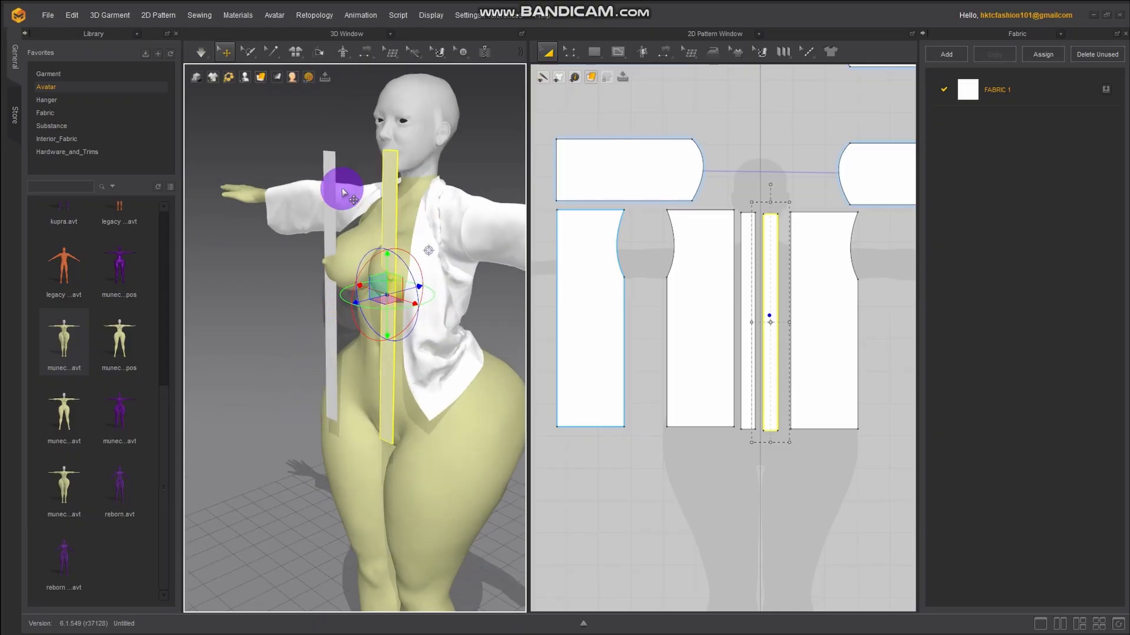
{"action": "left_click", "coordinate": [268, 53]}
{"action": "left_click", "coordinate": [365, 53]}
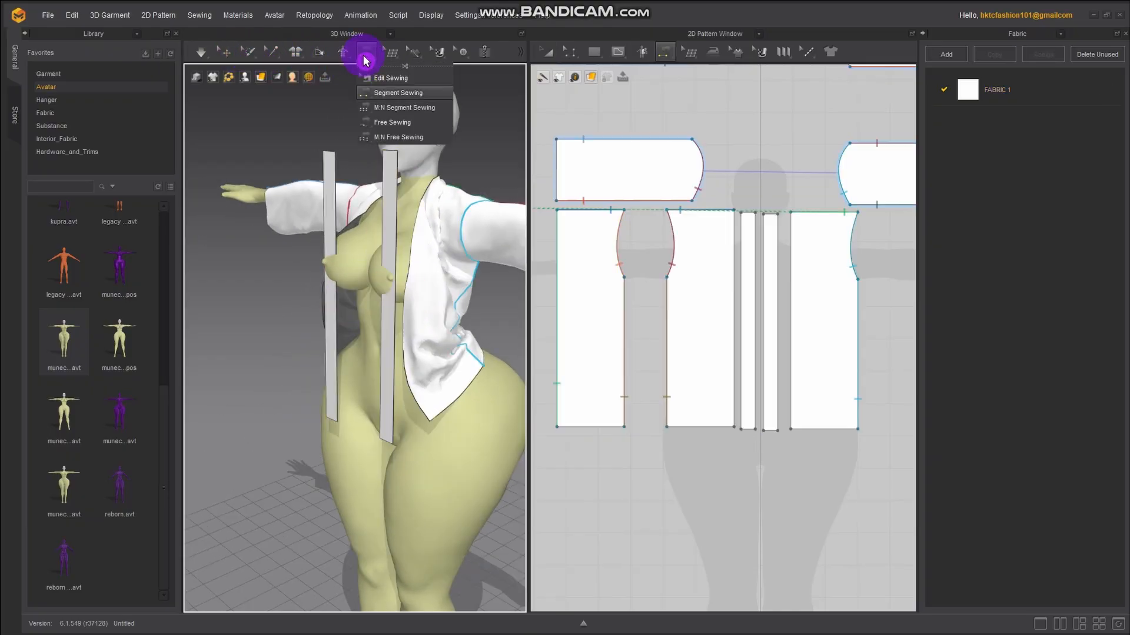
{"action": "left_click", "coordinate": [405, 94]}
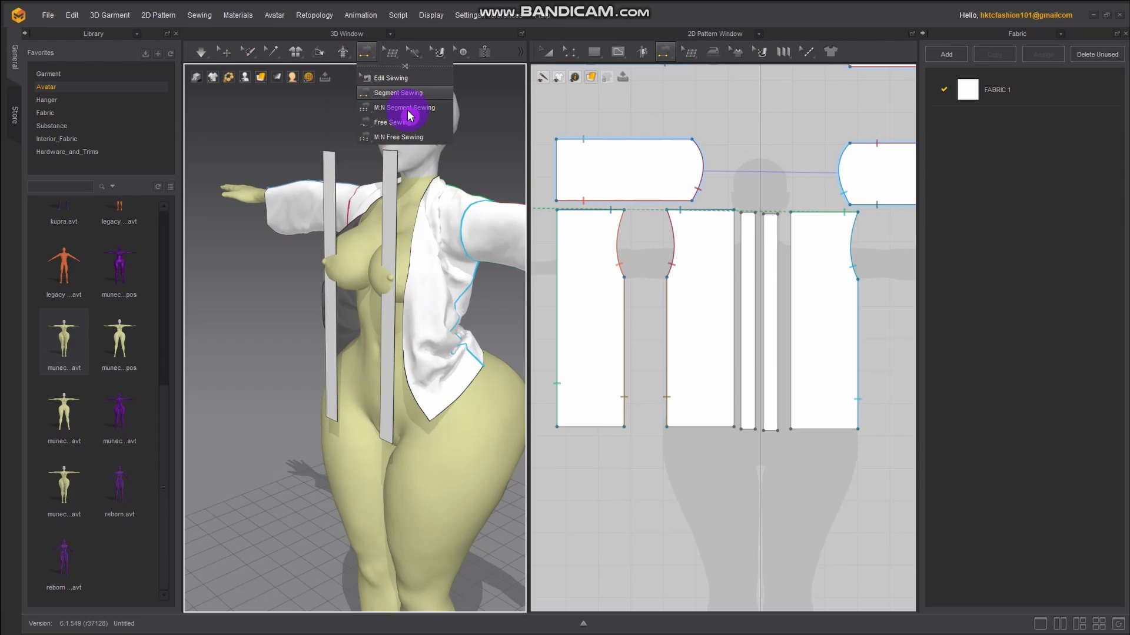
{"action": "left_click", "coordinate": [413, 268]}
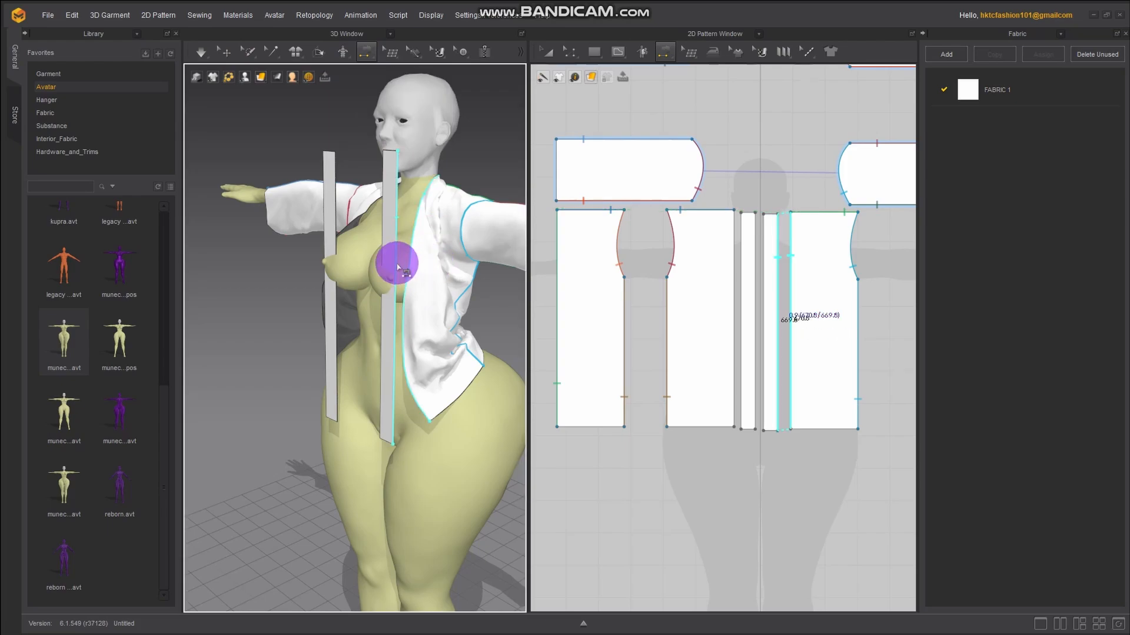
{"action": "left_click", "coordinate": [394, 266]}
Sew the original strip's adjacent long edge to the right front panel's opening edge
{"action": "right_click_drag", "start_coordinate": [393, 266], "coordinate": [554, 248]}
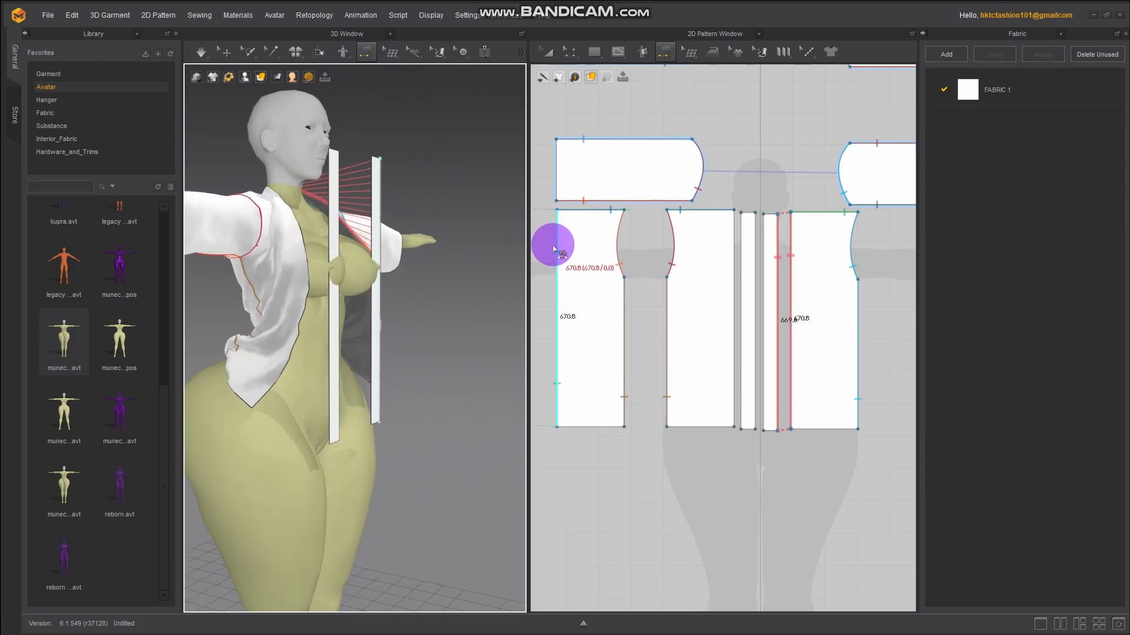
{"action": "left_click", "coordinate": [330, 255]}
{"action": "left_click", "coordinate": [305, 257]}
Simulate the garment and pull the right and left front strips towards the front centre to unfold them
{"action": "right_click_drag", "start_coordinate": [302, 252], "coordinate": [227, 222]}
{"action": "left_click", "coordinate": [198, 55]}
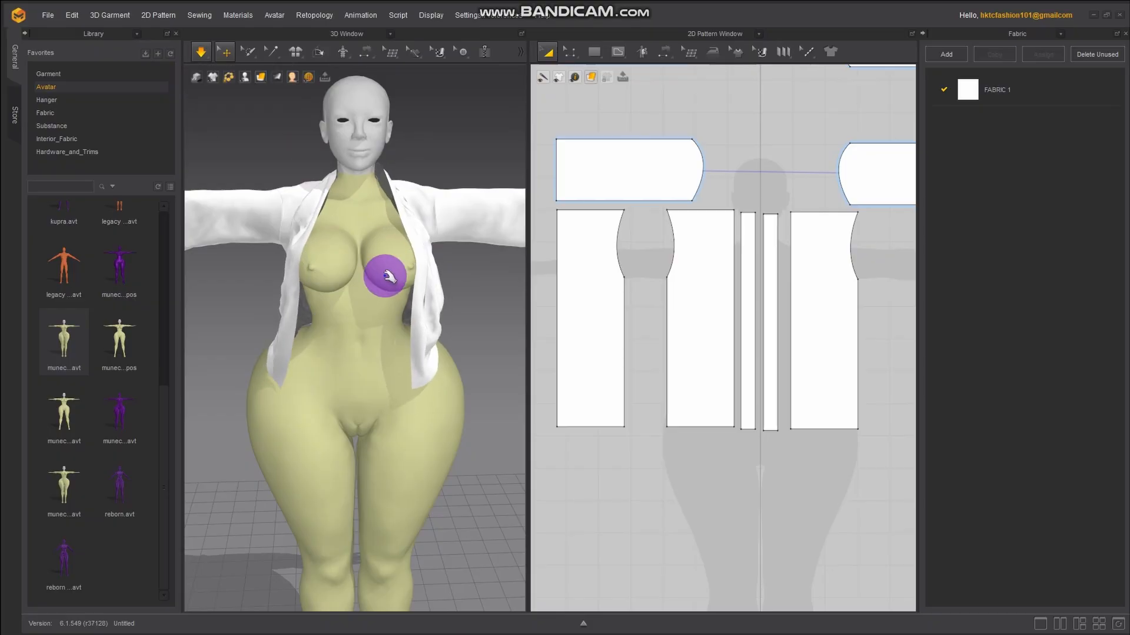
{"action": "right_click_drag", "start_coordinate": [378, 257], "coordinate": [485, 285]}
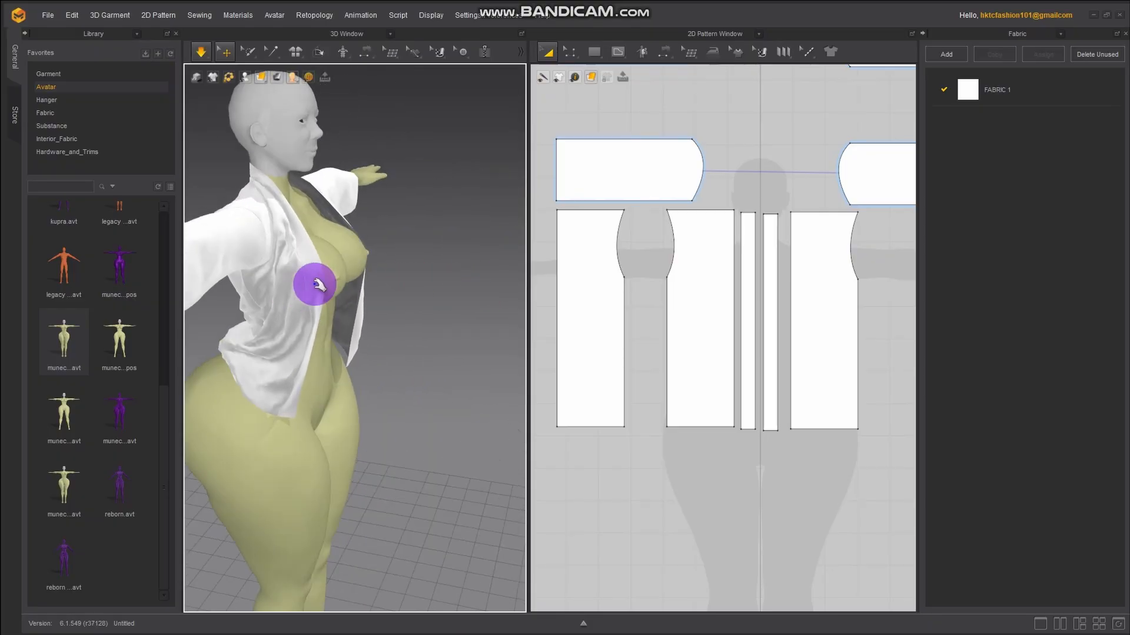
{"action": "left_click_drag", "start_coordinate": [313, 280], "coordinate": [395, 261]}
{"action": "right_click_drag", "start_coordinate": [374, 280], "coordinate": [219, 320]}
{"action": "right_click_drag", "start_coordinate": [436, 307], "coordinate": [435, 306]}
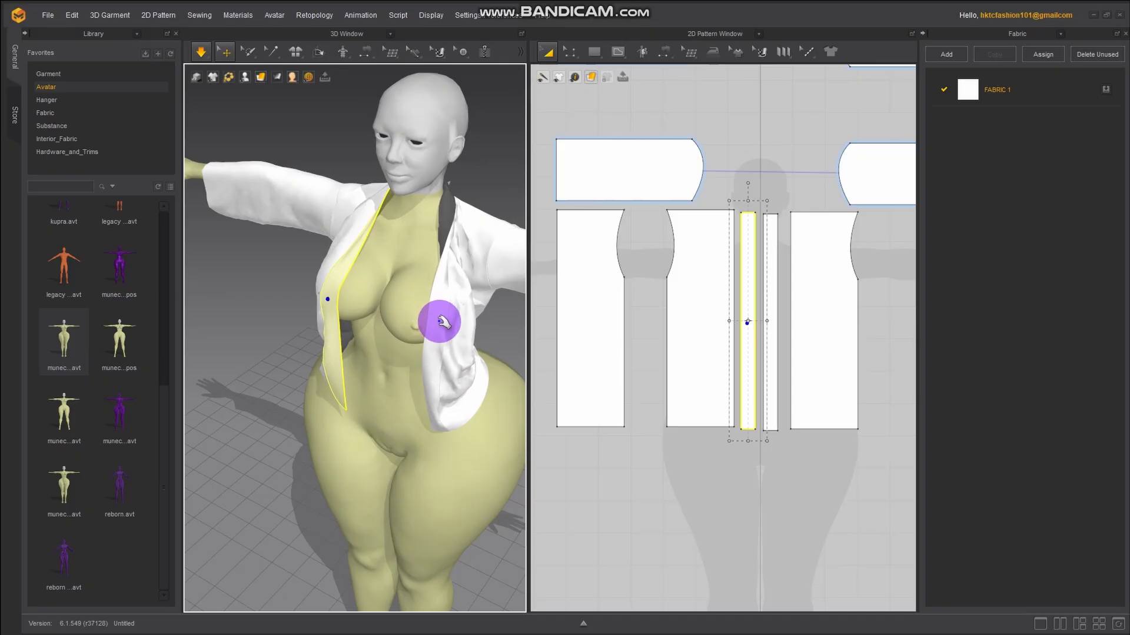
{"action": "left_click_drag", "start_coordinate": [442, 321], "coordinate": [351, 332]}
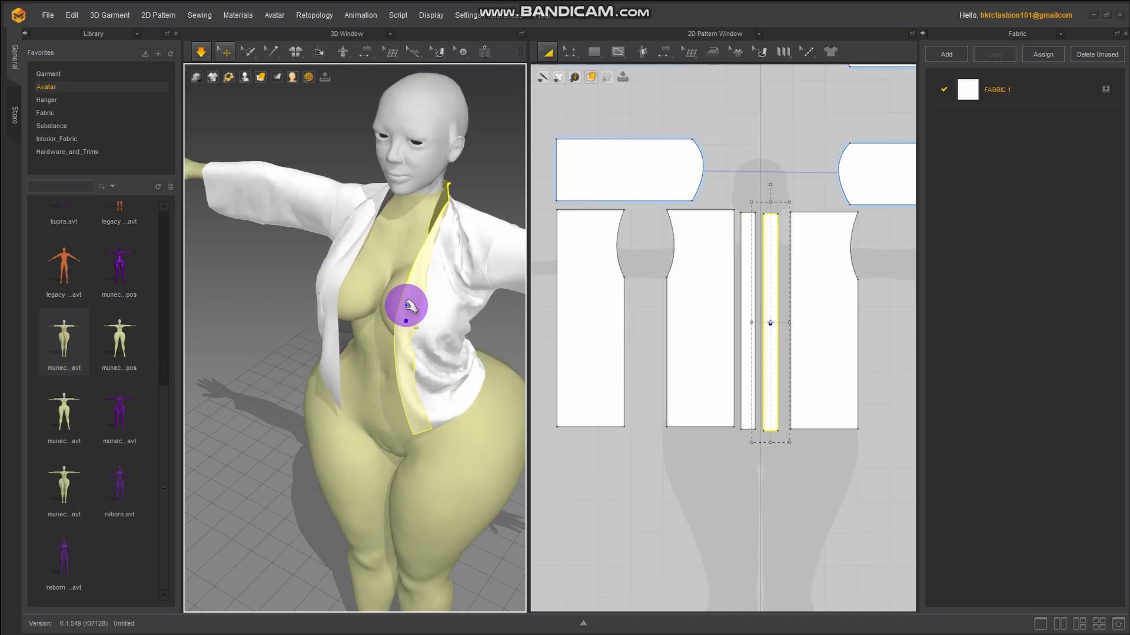
Pull the left front strip outward below the neck while the garment simulates
{"action": "right_click_drag", "start_coordinate": [445, 210], "coordinate": [360, 266]}
{"action": "left_click_drag", "start_coordinate": [361, 266], "coordinate": [386, 253]}
{"action": "key", "text": "space"}
Stop the simulation and sew the top short edges of the two front strips together behind the neck with Segment Sewing
{"action": "right_click_drag", "start_coordinate": [386, 253], "coordinate": [240, 245]}
{"action": "scroll", "coordinate": [383, 268], "scroll_direction": "up", "scroll_amount": 4}
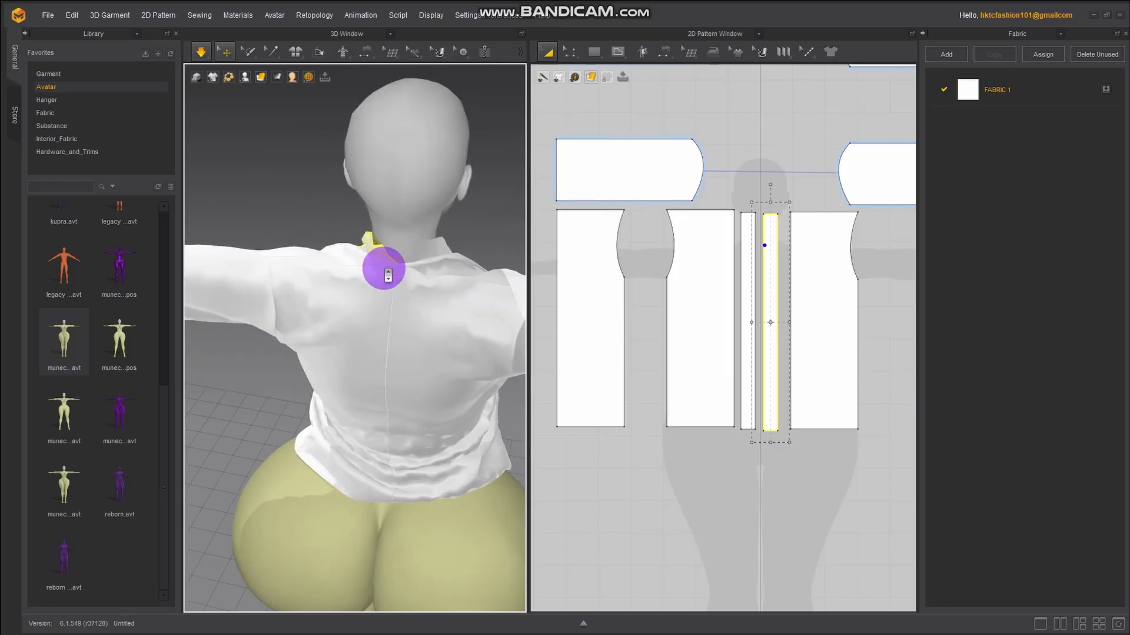
{"action": "middle_click_drag", "start_coordinate": [378, 271], "coordinate": [320, 293]}
{"action": "left_click", "coordinate": [201, 52]}
{"action": "left_click", "coordinate": [201, 52]}
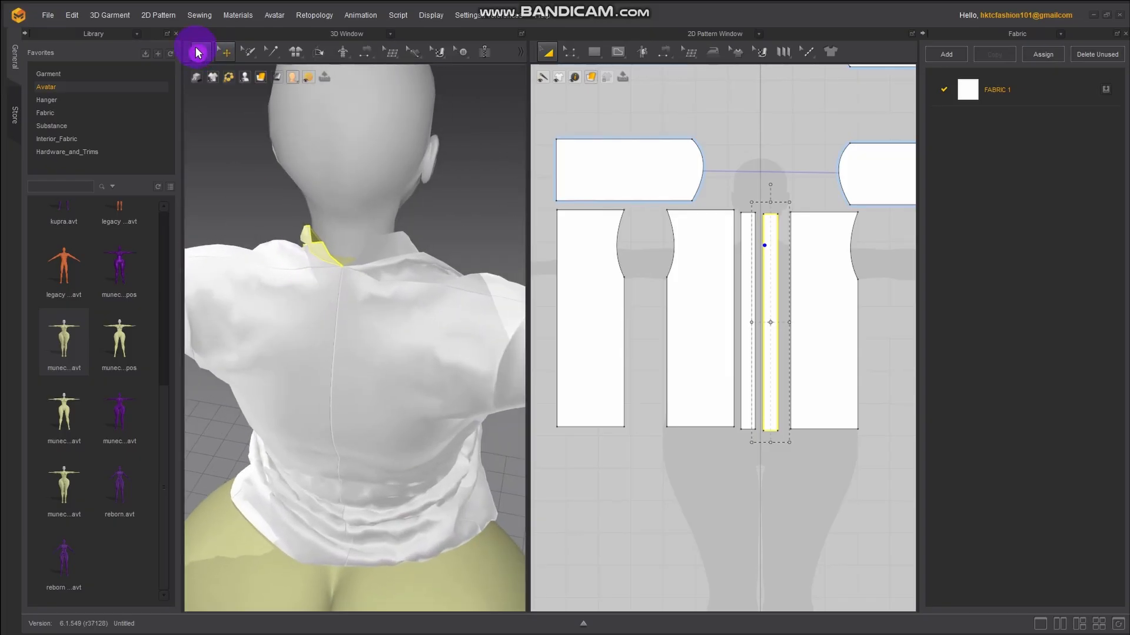
{"action": "left_click", "coordinate": [359, 53]}
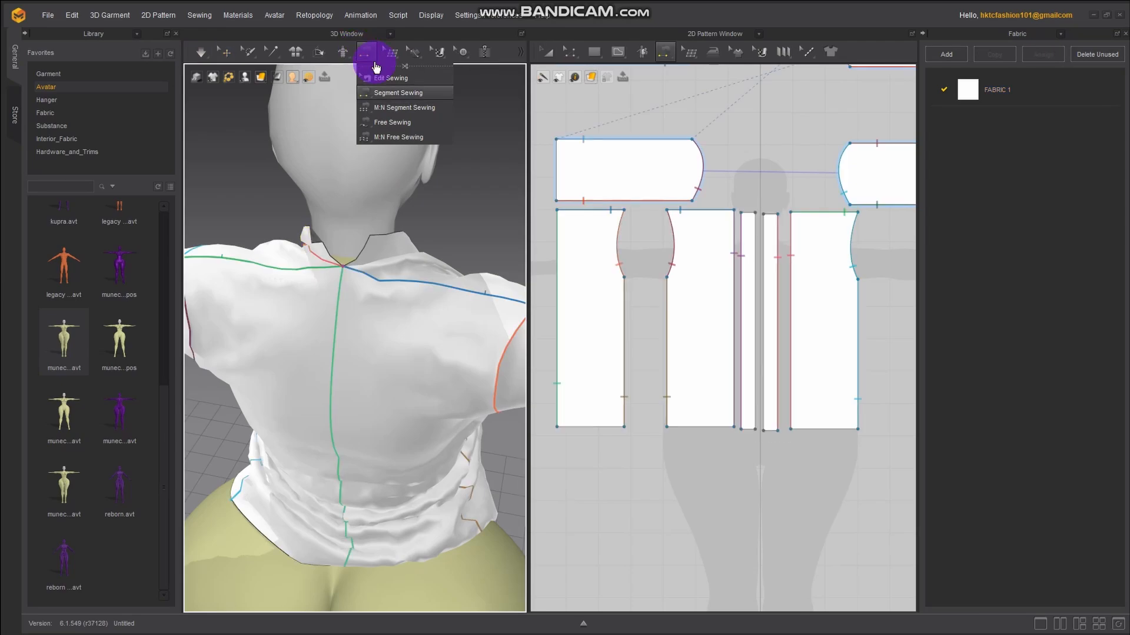
{"action": "left_click", "coordinate": [361, 252]}
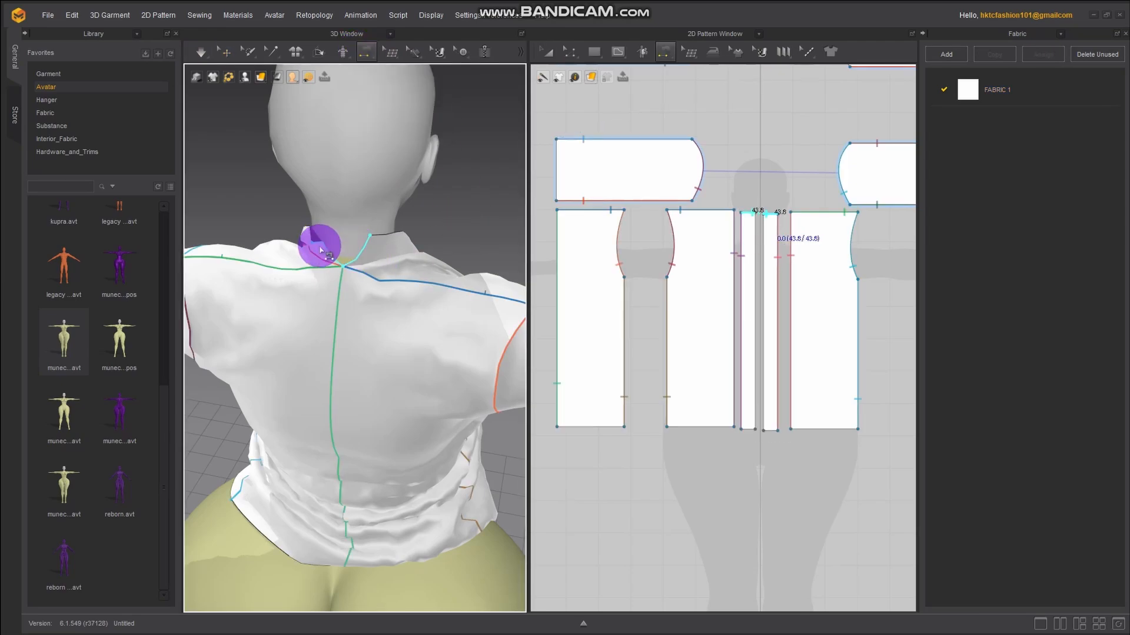
{"action": "right_click_drag", "start_coordinate": [311, 237], "coordinate": [348, 210]}
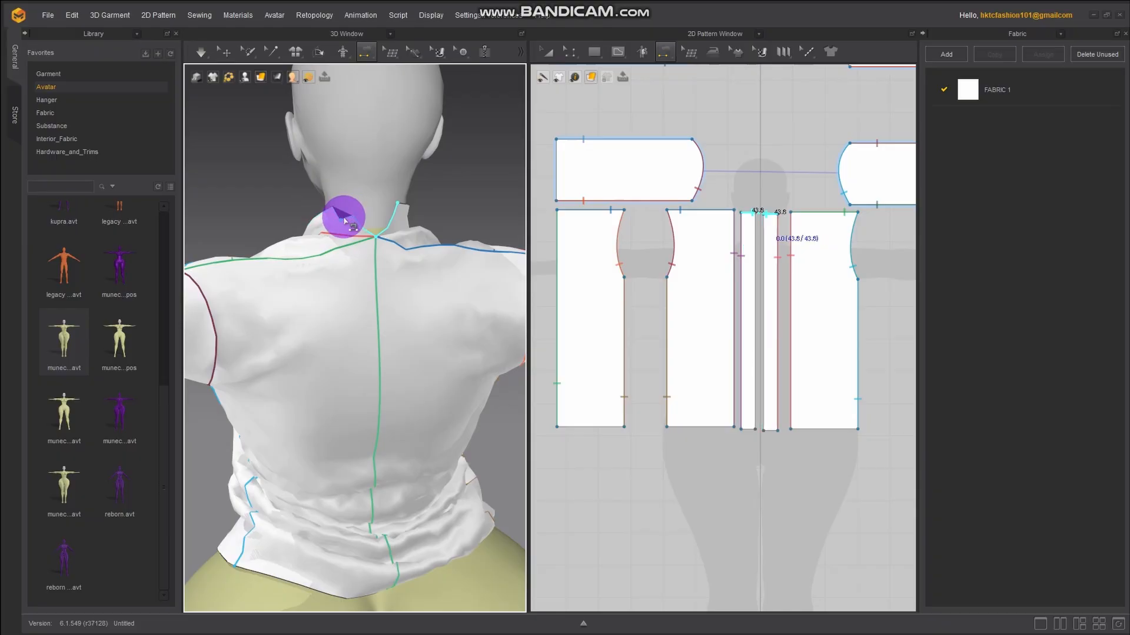
{"action": "left_click", "coordinate": [346, 217]}
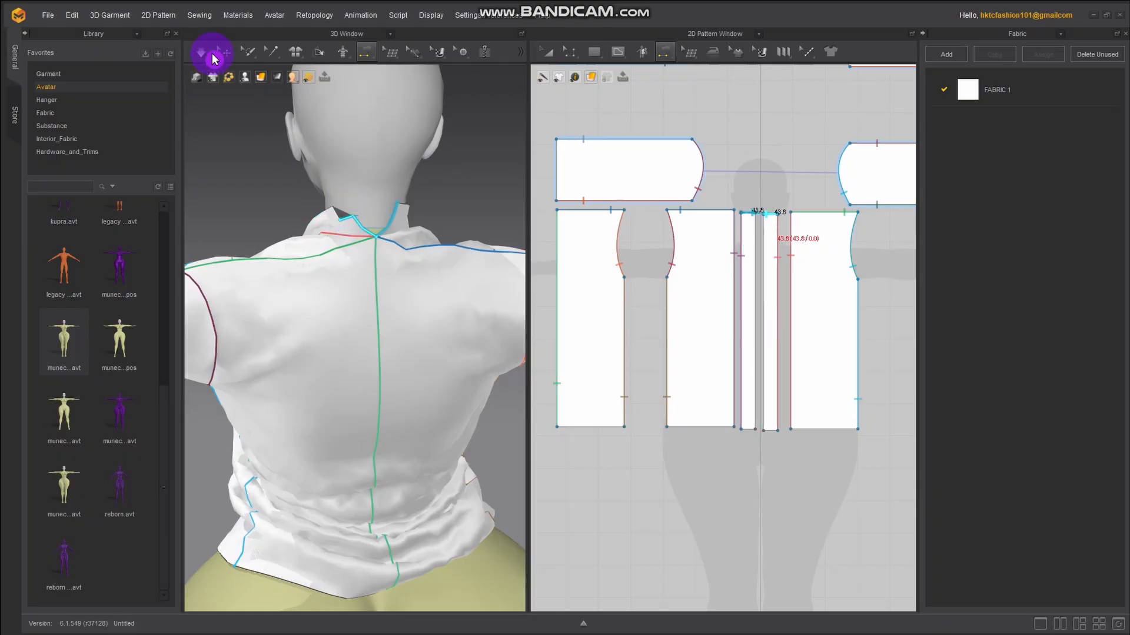
Simulate the joined neckband and pull the right back panel down and outward to smooth it
{"action": "left_click", "coordinate": [208, 54]}
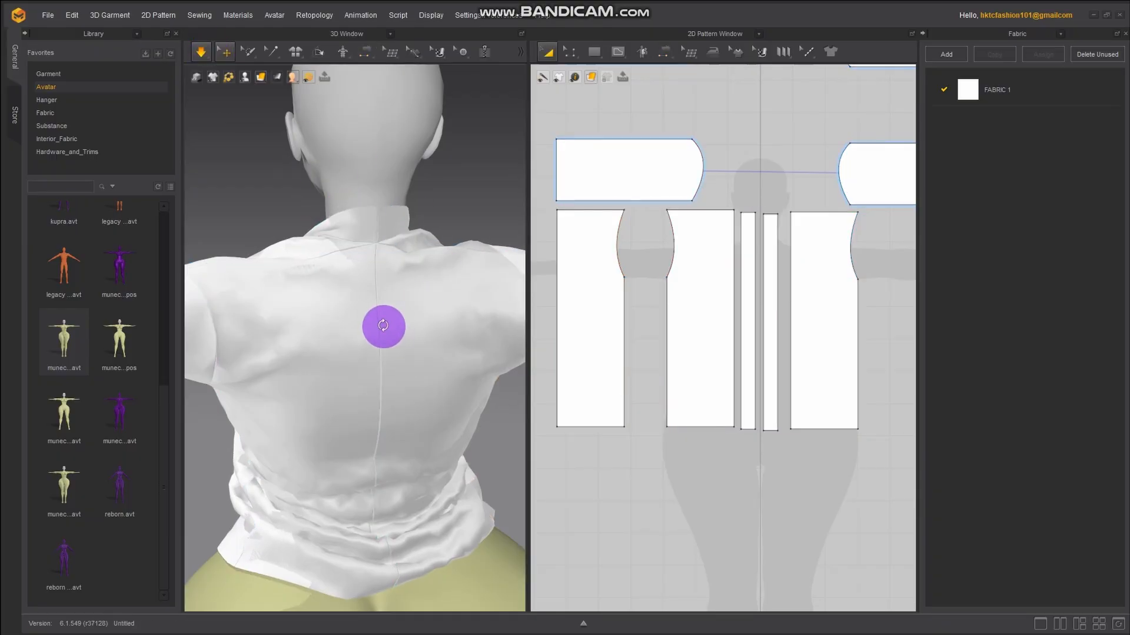
{"action": "right_click_drag", "start_coordinate": [384, 326], "coordinate": [442, 346]}
{"action": "left_click_drag", "start_coordinate": [443, 347], "coordinate": [504, 487]}
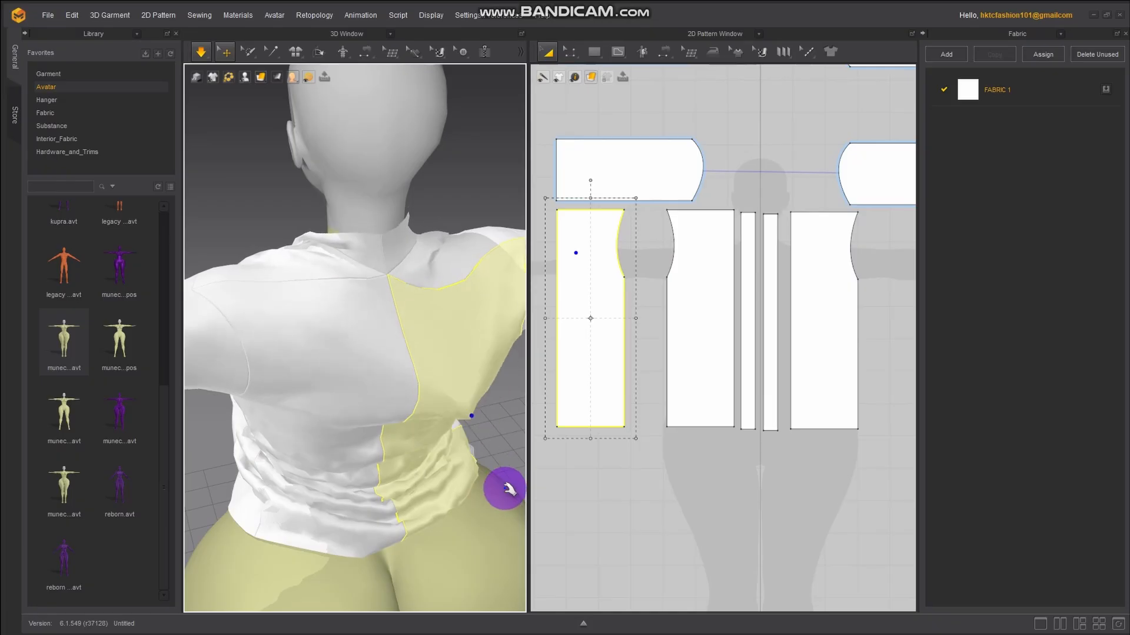
{"action": "right_click_drag", "start_coordinate": [366, 295], "coordinate": [376, 326]}
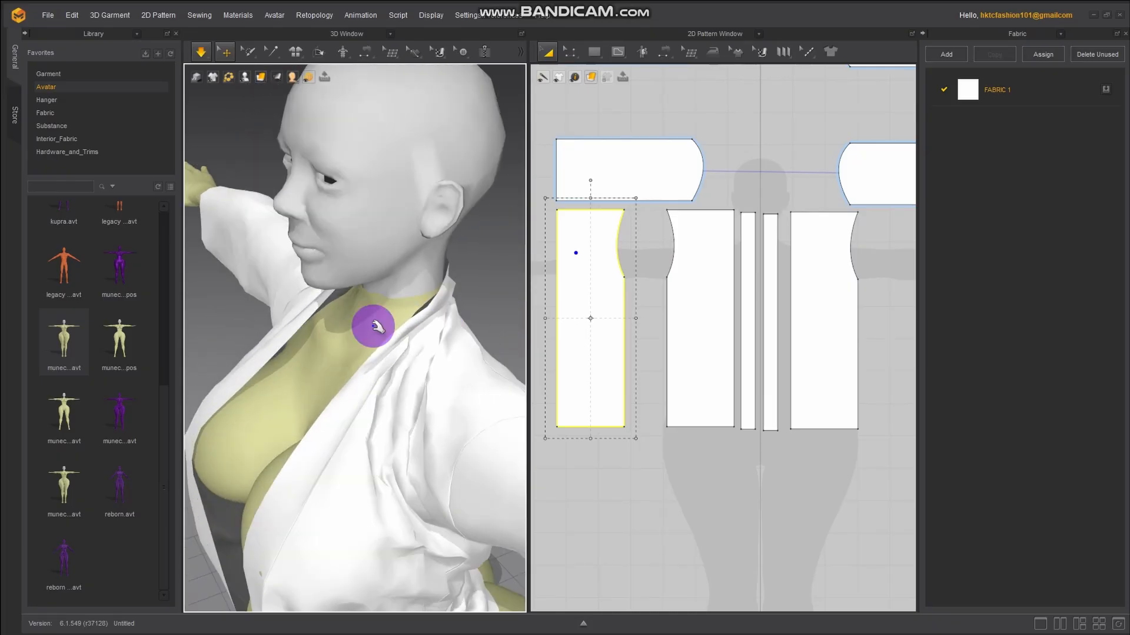
{"action": "middle_click_drag", "start_coordinate": [391, 313], "coordinate": [413, 152]}
{"action": "scroll", "coordinate": [429, 203], "scroll_direction": "down", "scroll_amount": 3}
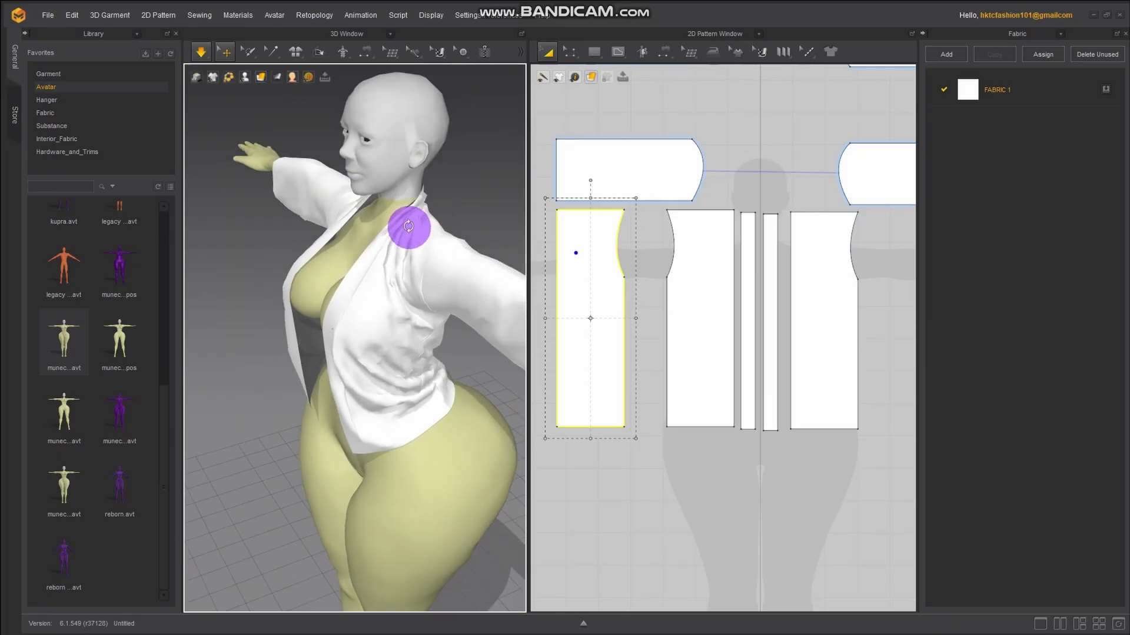
{"action": "right_click_drag", "start_coordinate": [409, 227], "coordinate": [439, 219]}
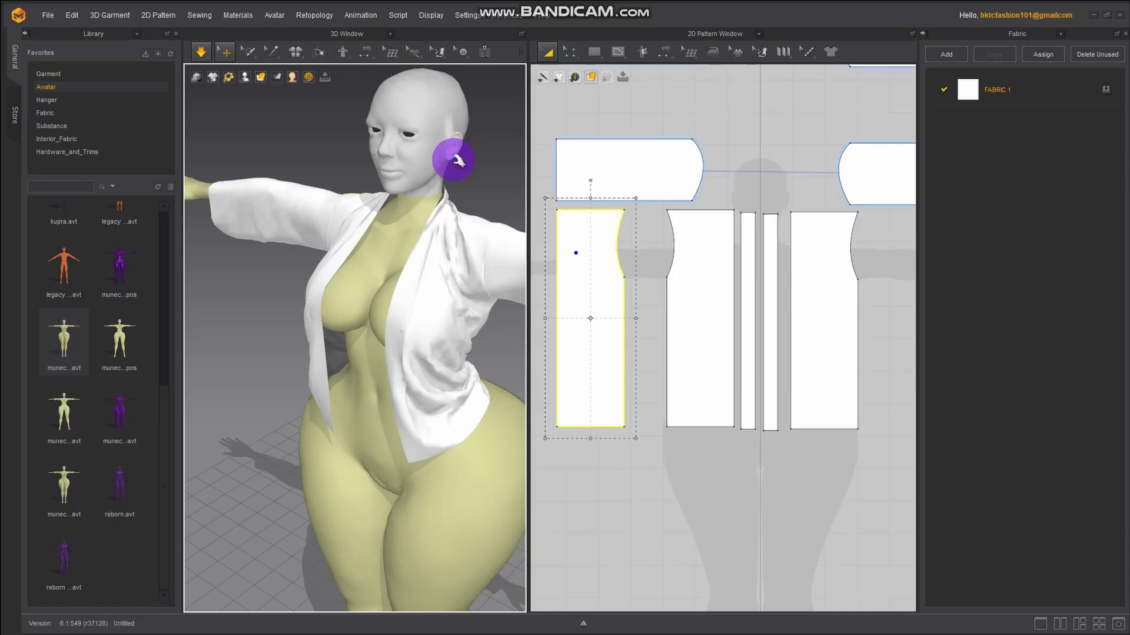
Pull the left strip upward at the side of the neck during simulation so the collar unfolds
{"action": "left_click", "coordinate": [200, 51]}
{"action": "right_click_drag", "start_coordinate": [412, 273], "coordinate": [336, 288]}
{"action": "scroll", "coordinate": [376, 241], "scroll_direction": "up", "scroll_amount": 5}
{"action": "middle_click_drag", "start_coordinate": [366, 142], "coordinate": [386, 307]}
{"action": "scroll", "coordinate": [386, 308], "scroll_direction": "up", "scroll_amount": 4}
{"action": "scroll", "coordinate": [386, 308], "scroll_direction": "down", "scroll_amount": 4}
{"action": "key", "text": "space"}
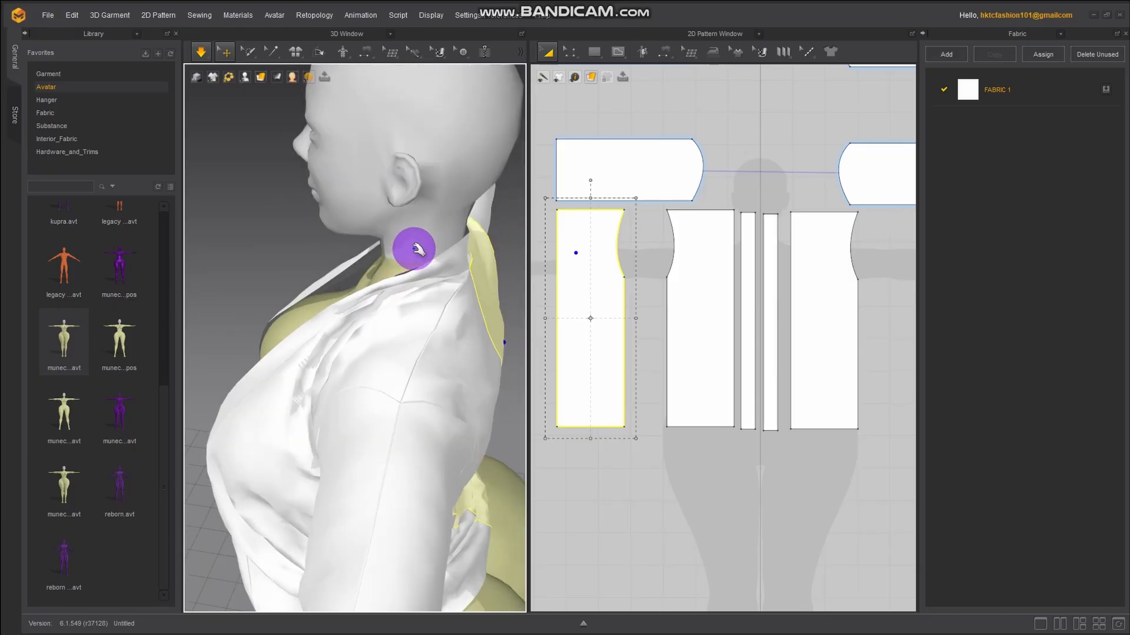
{"action": "left_click_drag", "start_coordinate": [433, 266], "coordinate": [416, 209]}
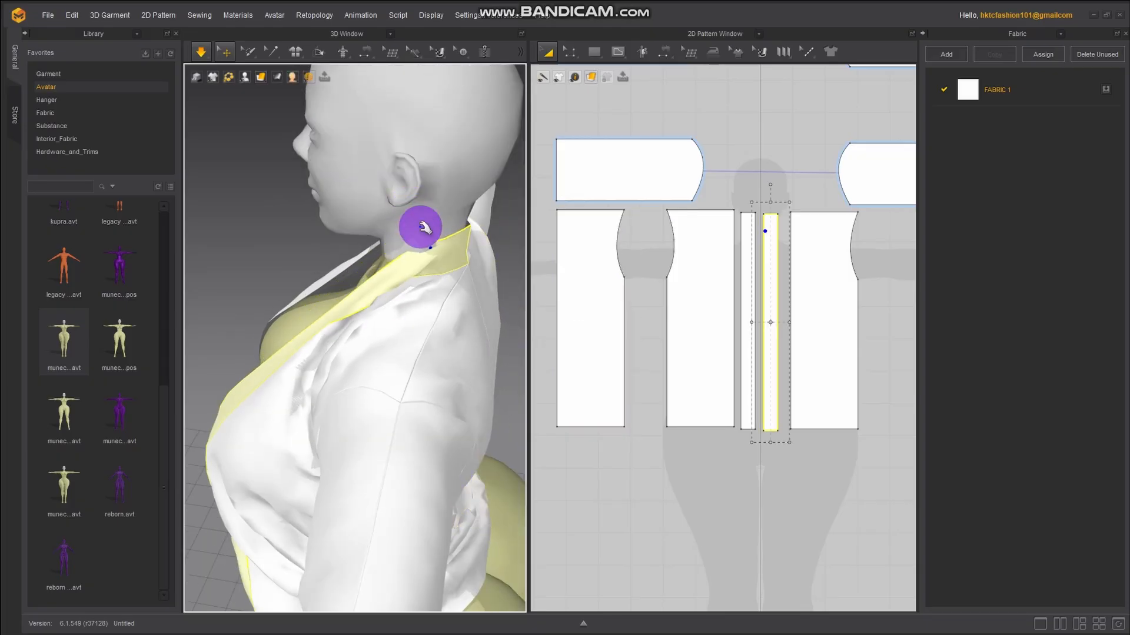
Pull the right front strip at bust height towards the front centre to unfold it
{"action": "right_click_drag", "start_coordinate": [377, 300], "coordinate": [493, 300]}
{"action": "key", "text": "space"}
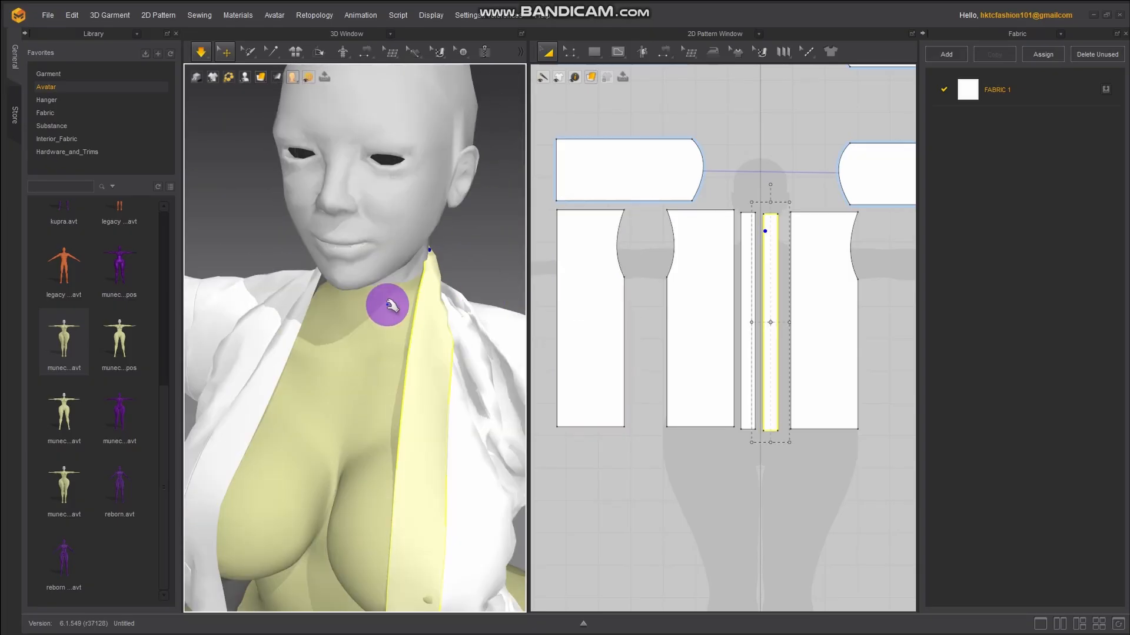
{"action": "scroll", "coordinate": [383, 312], "scroll_direction": "down", "scroll_amount": 5}
{"action": "right_click_drag", "start_coordinate": [375, 322], "coordinate": [418, 392]}
{"action": "key", "text": "space"}
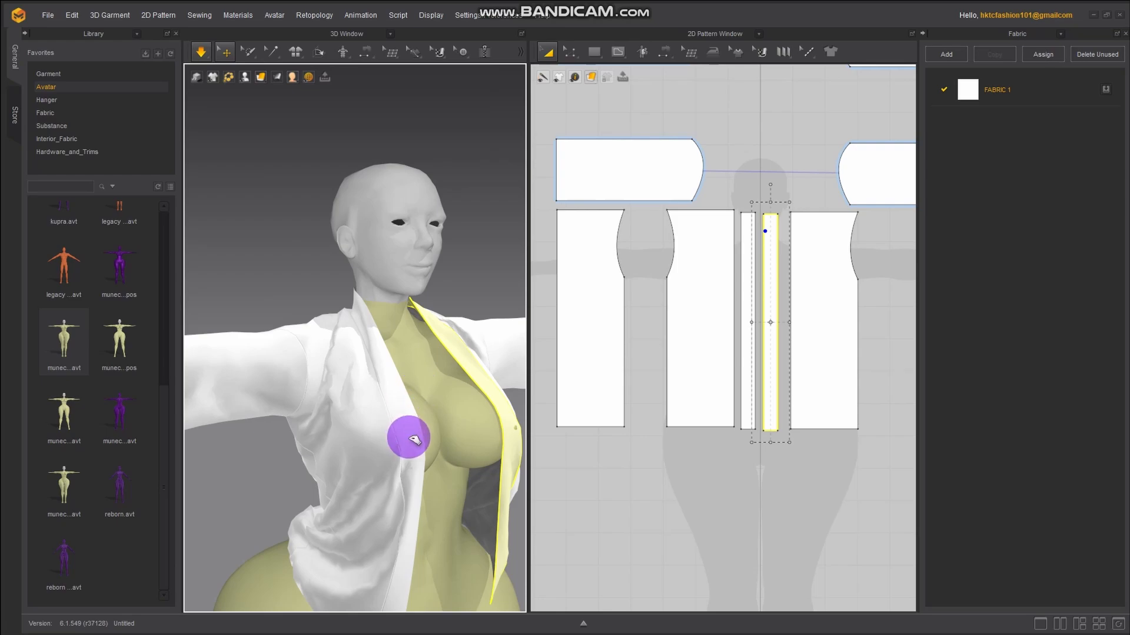
{"action": "left_click_drag", "start_coordinate": [414, 439], "coordinate": [488, 432]}
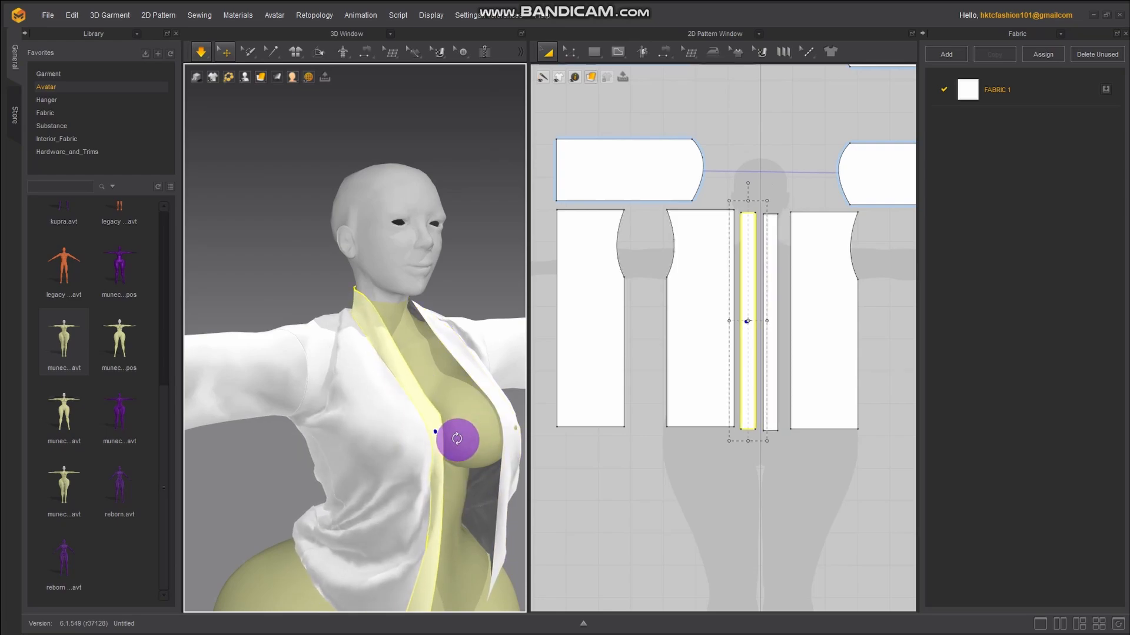
Pull the left front strip towards the front centre to flatten it, and stop the simulation after checking the drape
{"action": "right_click_drag", "start_coordinate": [457, 440], "coordinate": [454, 439]}
{"action": "middle_click_drag", "start_coordinate": [453, 439], "coordinate": [277, 328]}
{"action": "right_click_drag", "start_coordinate": [352, 350], "coordinate": [341, 343]}
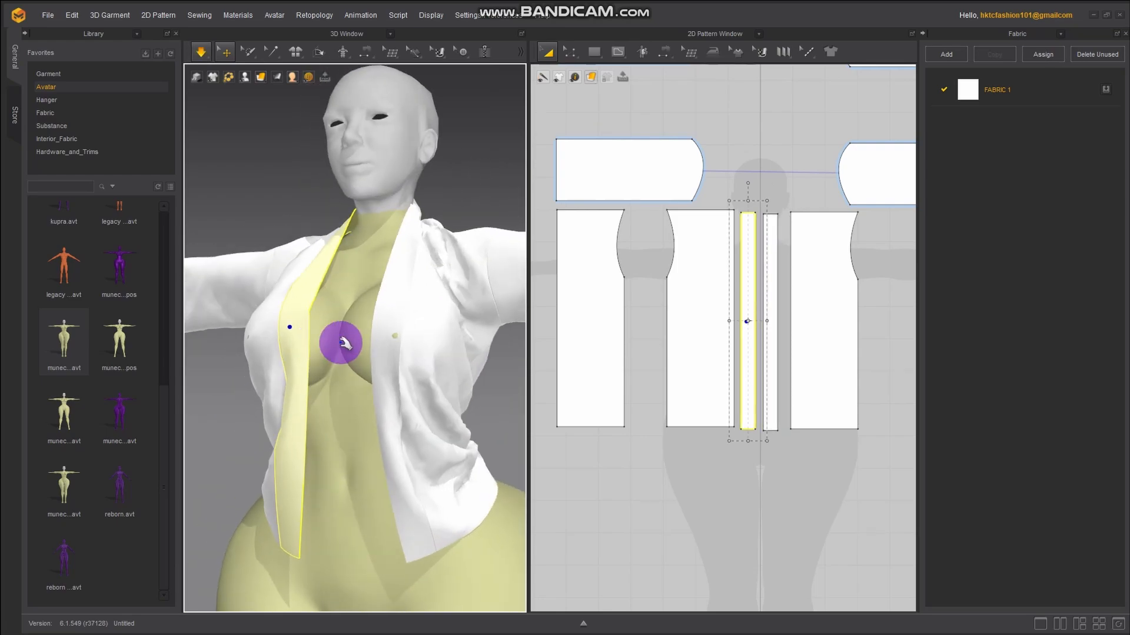
{"action": "left_click_drag", "start_coordinate": [389, 341], "coordinate": [295, 336]}
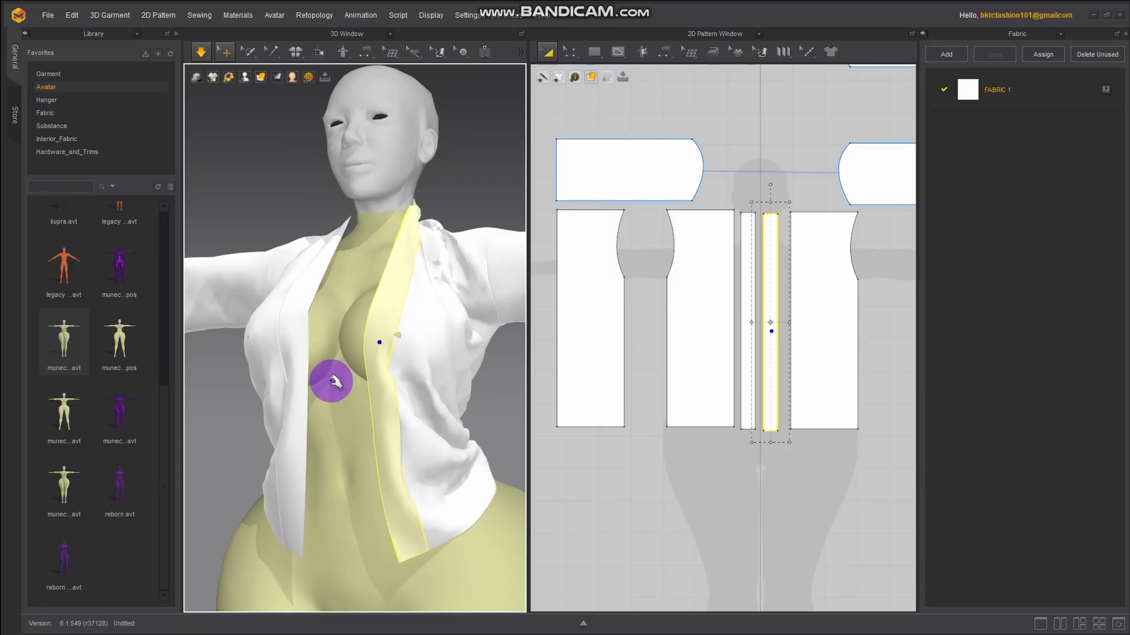
{"action": "right_click_drag", "start_coordinate": [331, 381], "coordinate": [435, 386]}
{"action": "scroll", "coordinate": [296, 400], "scroll_direction": "down", "scroll_amount": 5}
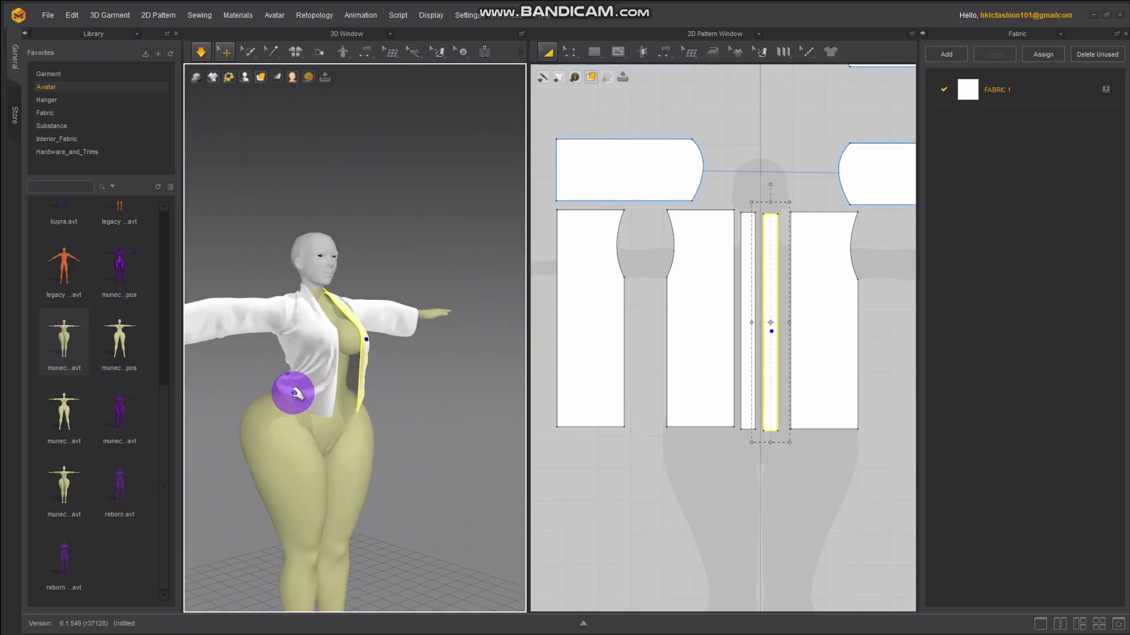
{"action": "mouse_move", "coordinate": [296, 391]}
{"action": "right_mouse_down"}
{"action": "mouse_move", "coordinate": [444, 371]}
{"action": "mouse_move", "coordinate": [441, 392]}
{"action": "mouse_move", "coordinate": [296, 407]}
{"action": "right_mouse_up"}
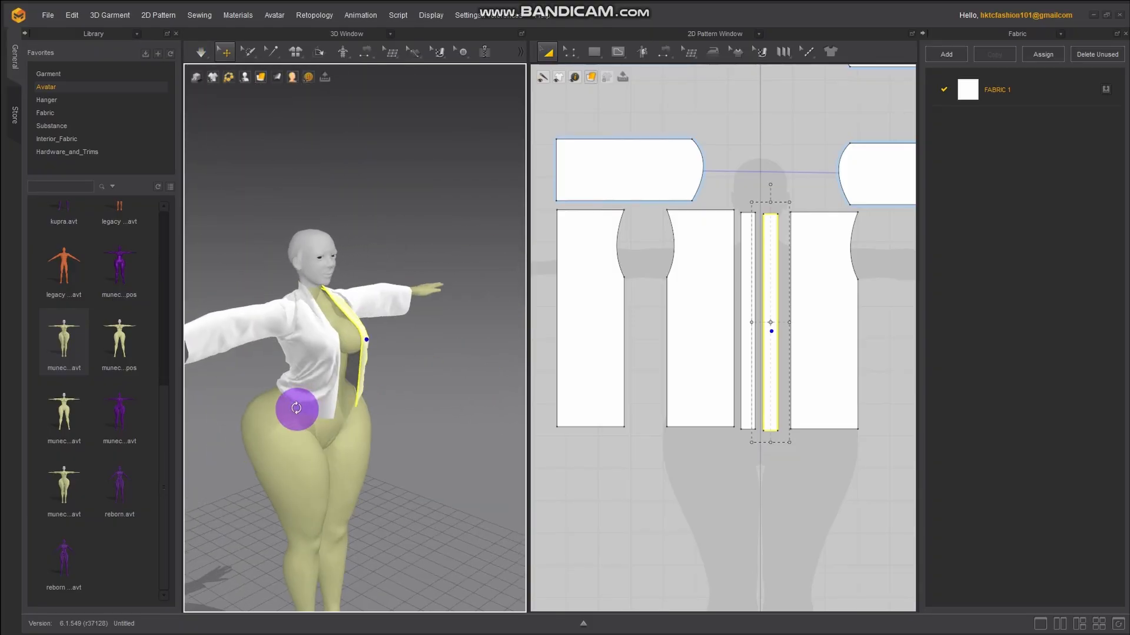
{"action": "right_click_drag", "start_coordinate": [203, 339], "coordinate": [284, 294]}
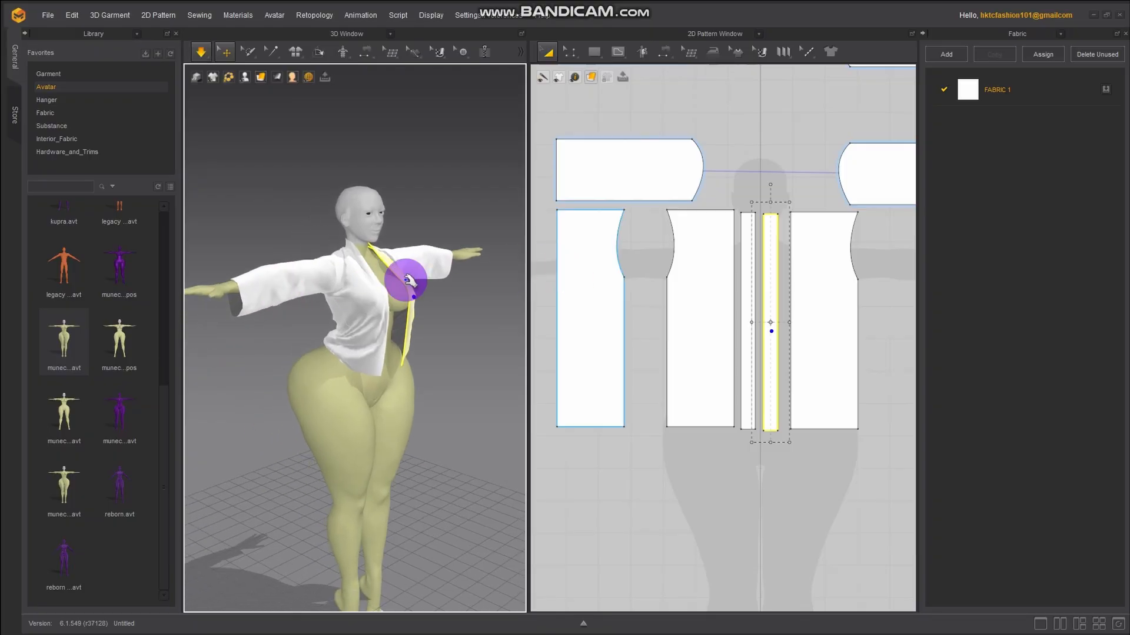
{"action": "right_click_drag", "start_coordinate": [359, 312], "coordinate": [246, 302]}
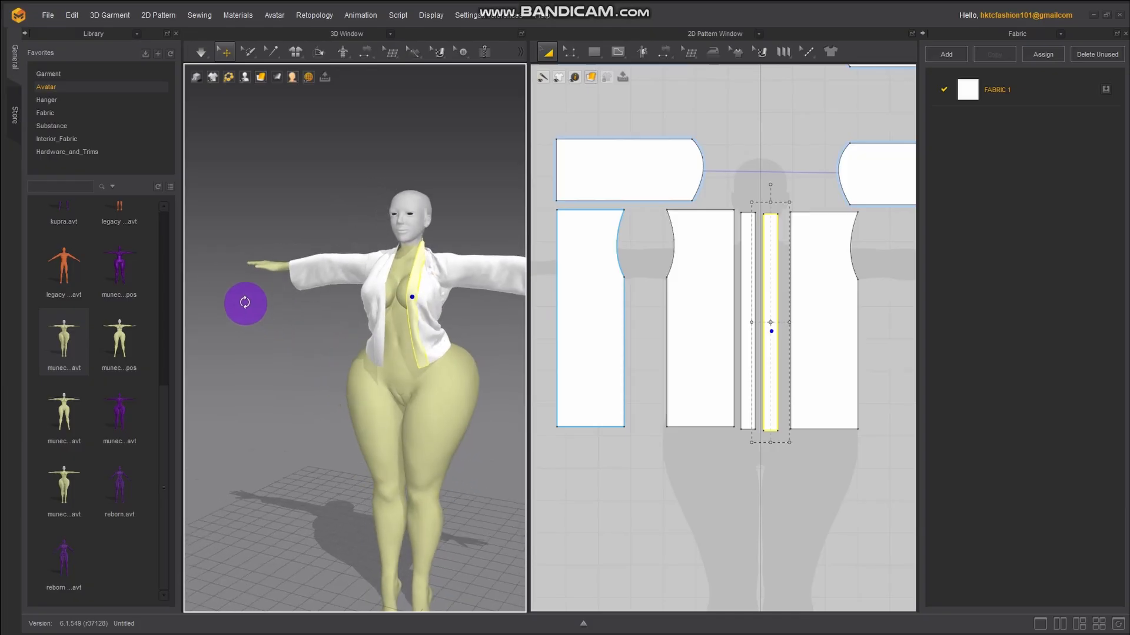
{"action": "scroll", "coordinate": [399, 309], "scroll_direction": "up", "scroll_amount": 5}
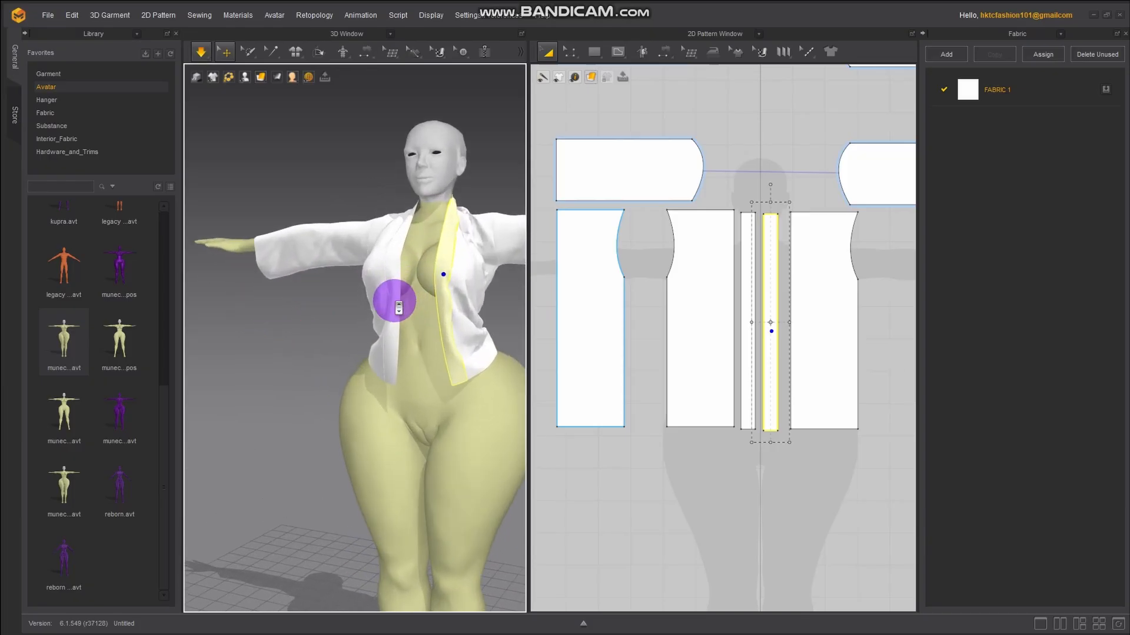
{"action": "left_click", "coordinate": [197, 49]}
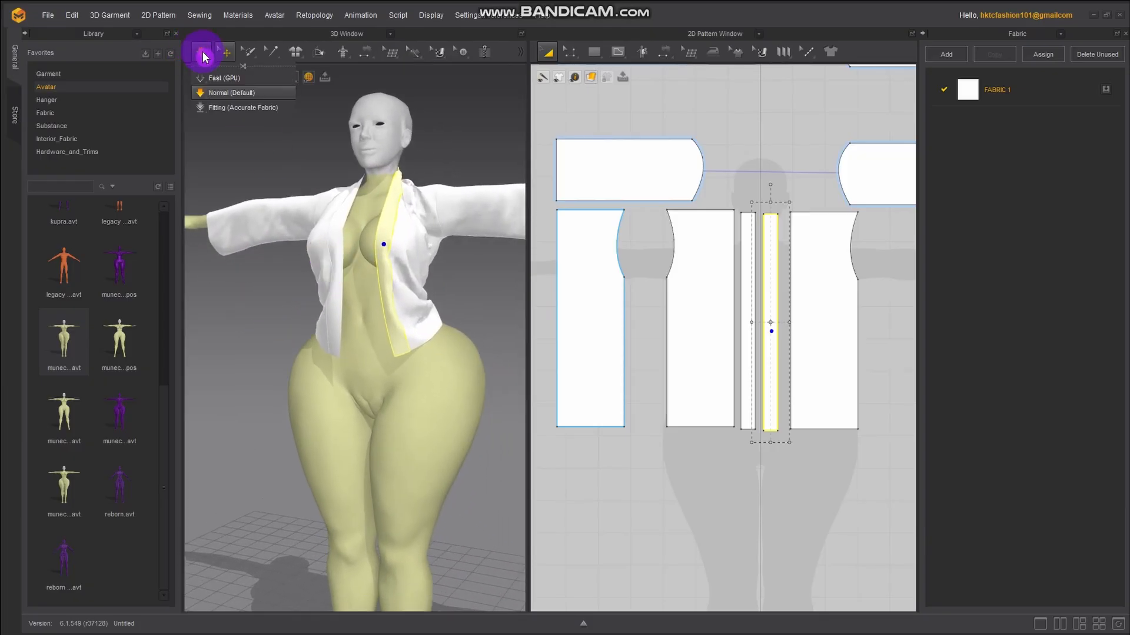
Try to start a seam on the right front strip's free long edge with Segment Sewing
{"action": "key", "text": "b"}
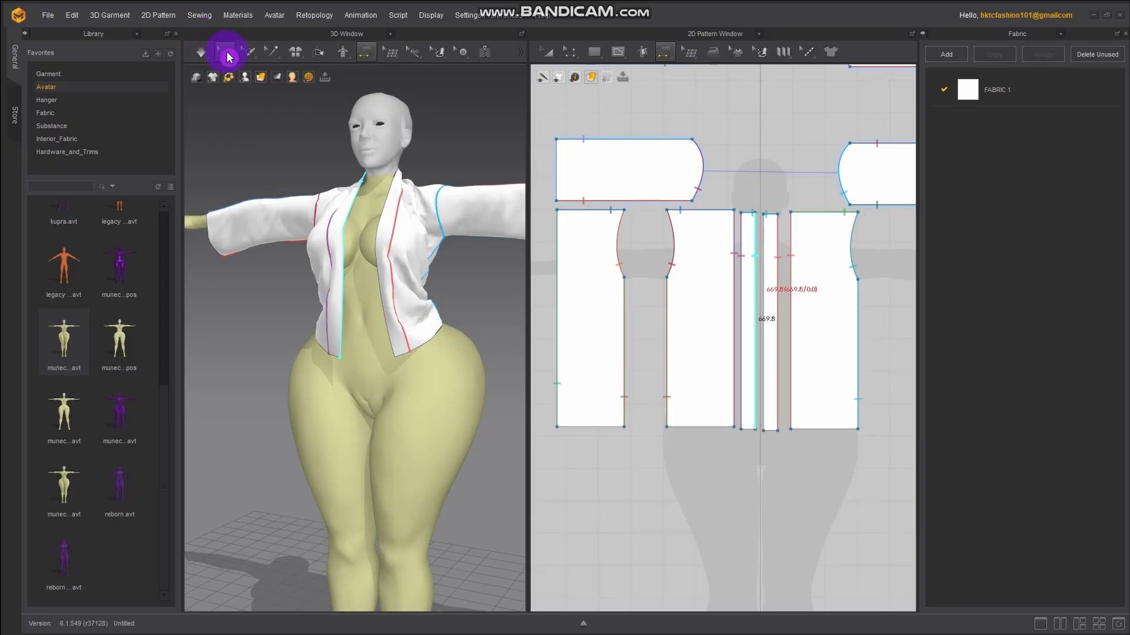
{"action": "left_click", "coordinate": [227, 54]}
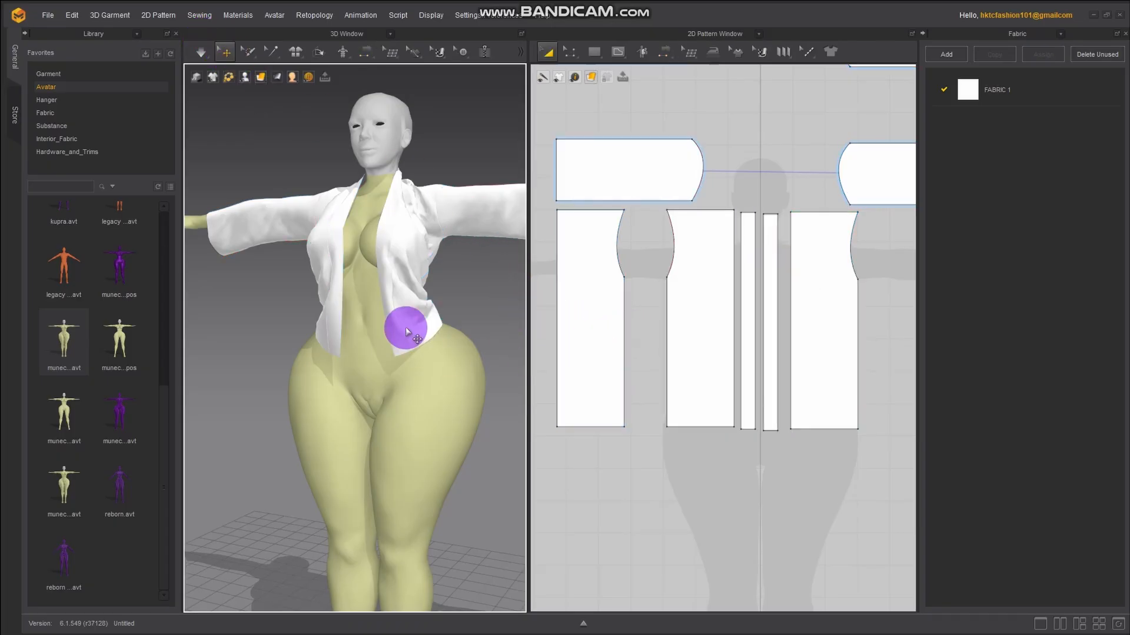
Shorten both back panels, both front panels and both front strips together by raising their bottom edges in 2D
{"action": "right_click_drag", "start_coordinate": [405, 327], "coordinate": [456, 326]}
{"action": "scroll", "coordinate": [604, 243], "scroll_direction": "down", "scroll_amount": 5}
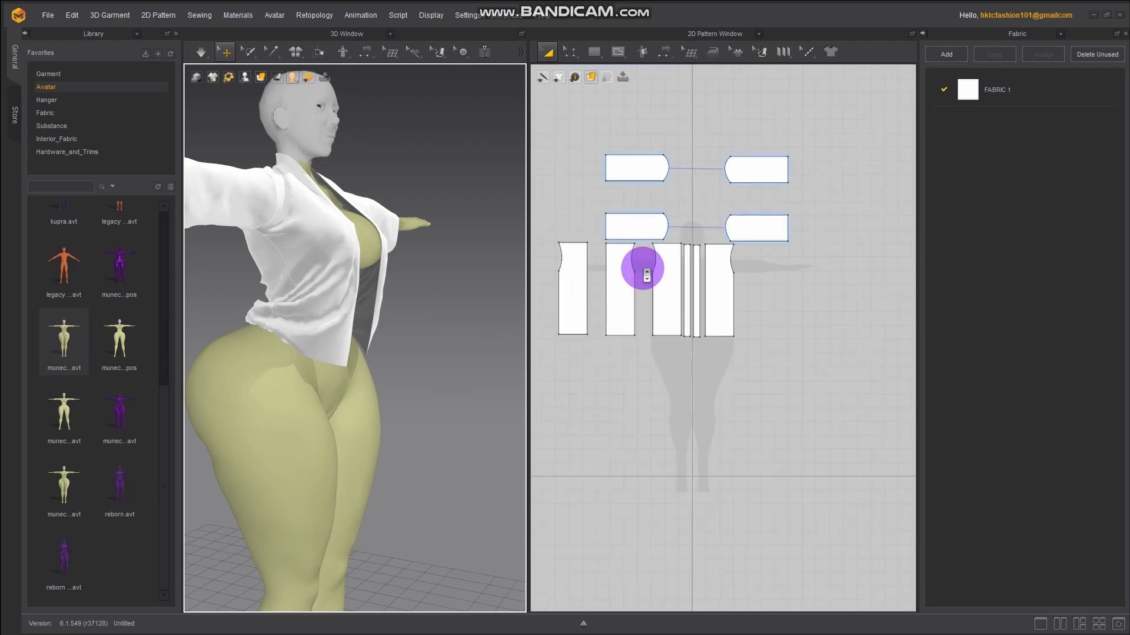
{"action": "left_click", "coordinate": [577, 287]}
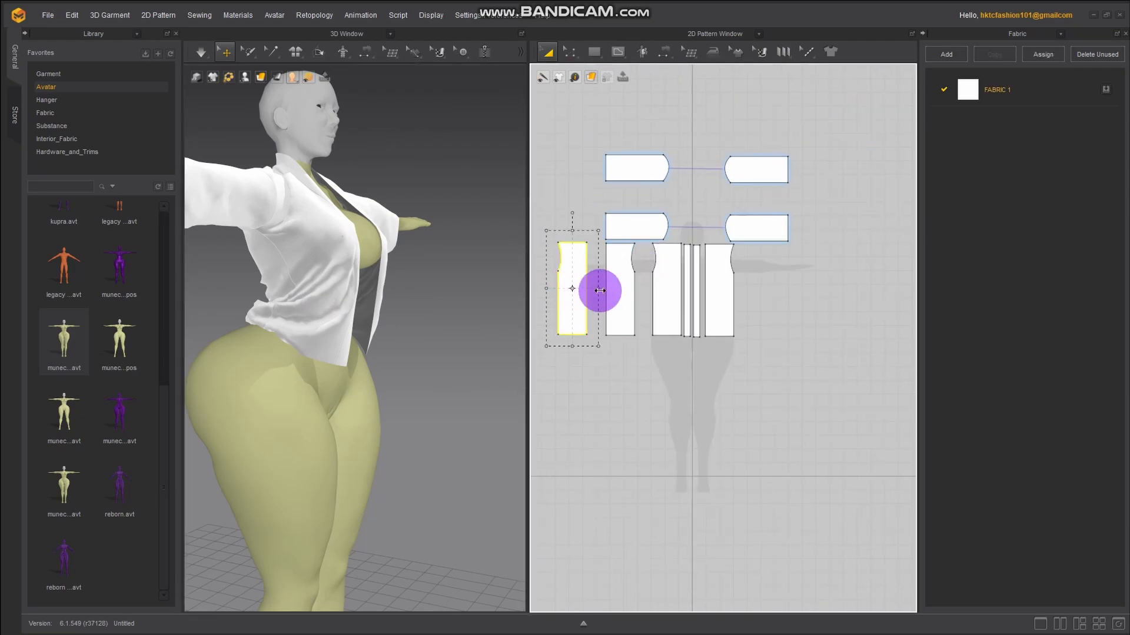
{"action": "left_click", "coordinate": [623, 300], "text": "shift"}
{"action": "left_click", "coordinate": [671, 299], "text": "shift"}
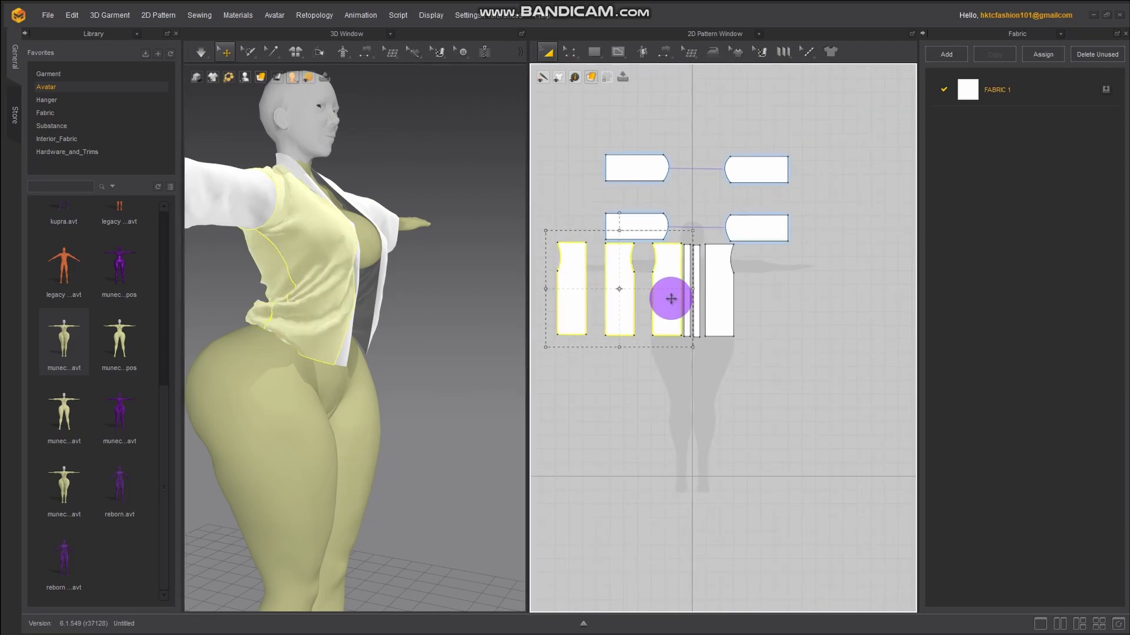
{"action": "scroll", "coordinate": [671, 299], "scroll_direction": "up", "scroll_amount": 3}
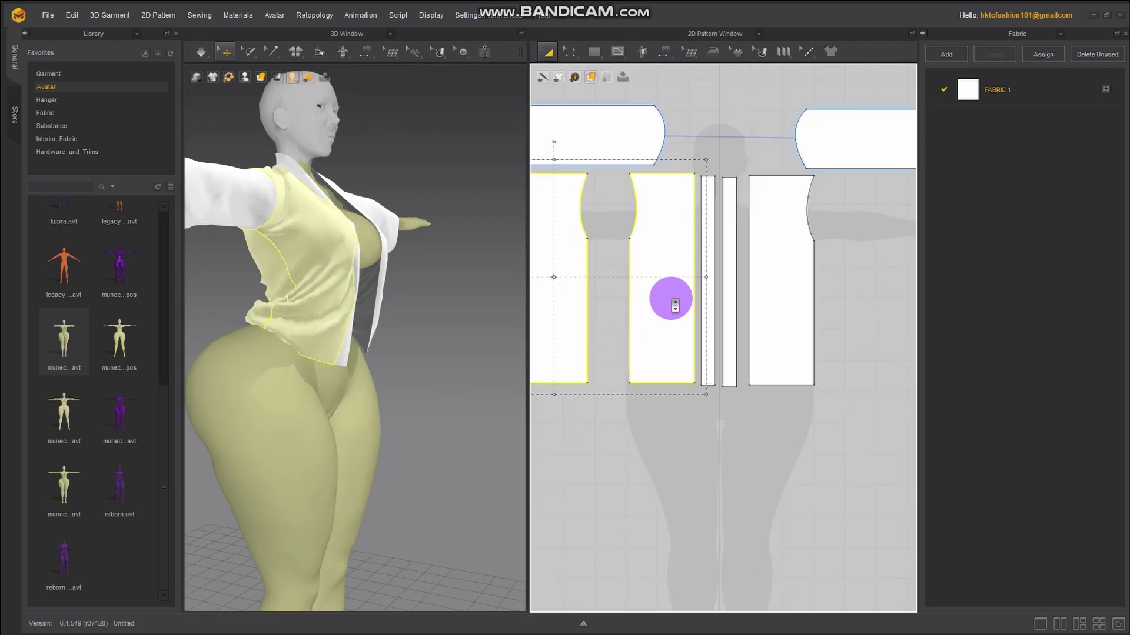
{"action": "left_click", "coordinate": [707, 303], "text": "shift"}
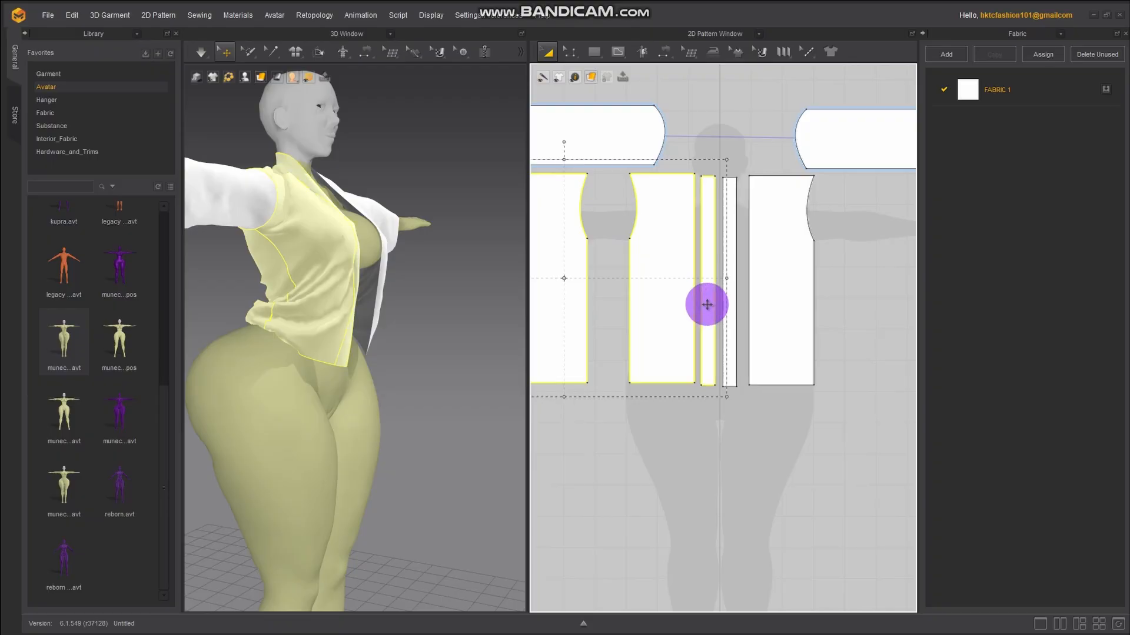
{"action": "left_click", "coordinate": [784, 298], "text": "shift"}
{"action": "middle_click_drag", "start_coordinate": [650, 419], "coordinate": [744, 383]}
{"action": "right_click_drag", "start_coordinate": [300, 332], "coordinate": [394, 306]}
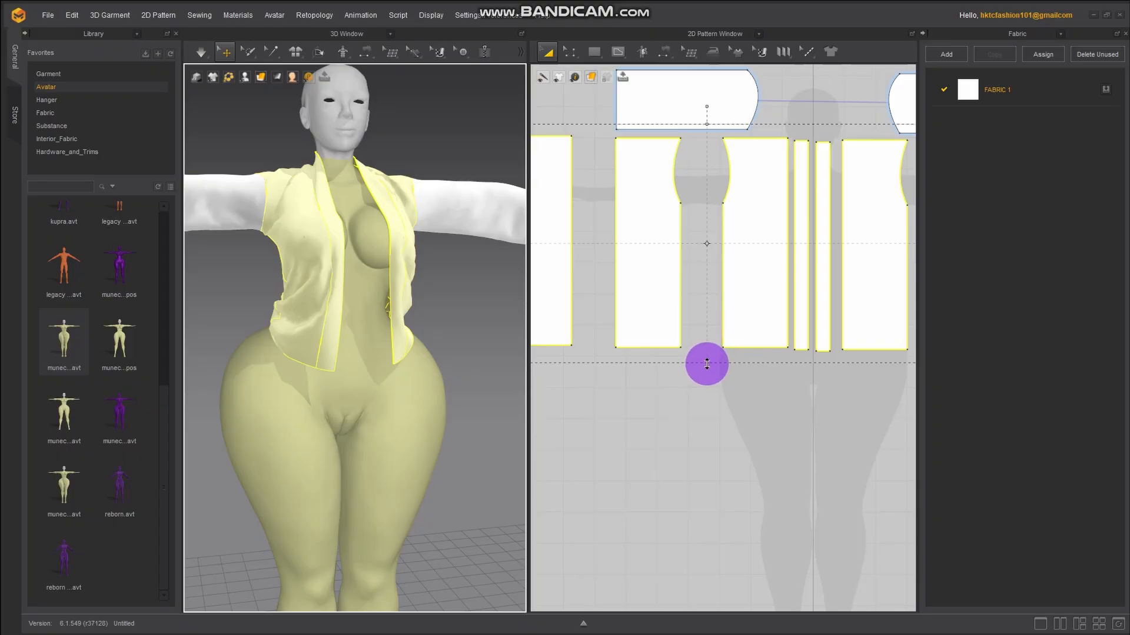
{"action": "left_click", "coordinate": [707, 364]}
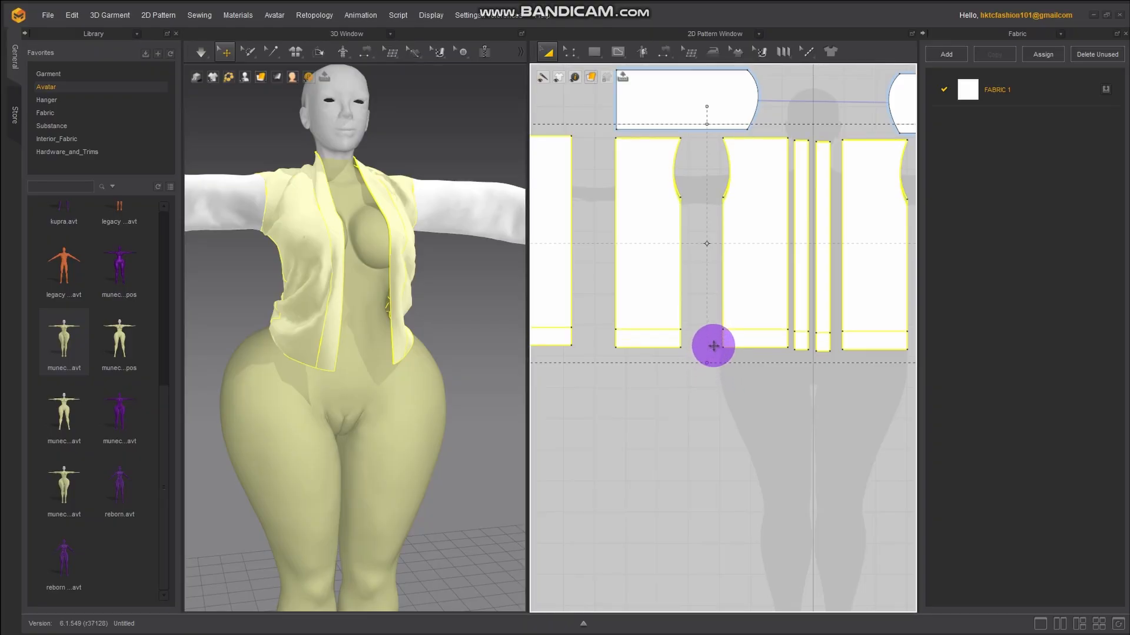
{"action": "key", "text": "Delete"}
{"action": "right_click_drag", "start_coordinate": [266, 396], "coordinate": [477, 404]}
{"action": "right_click_drag", "start_coordinate": [256, 334], "coordinate": [365, 330]}
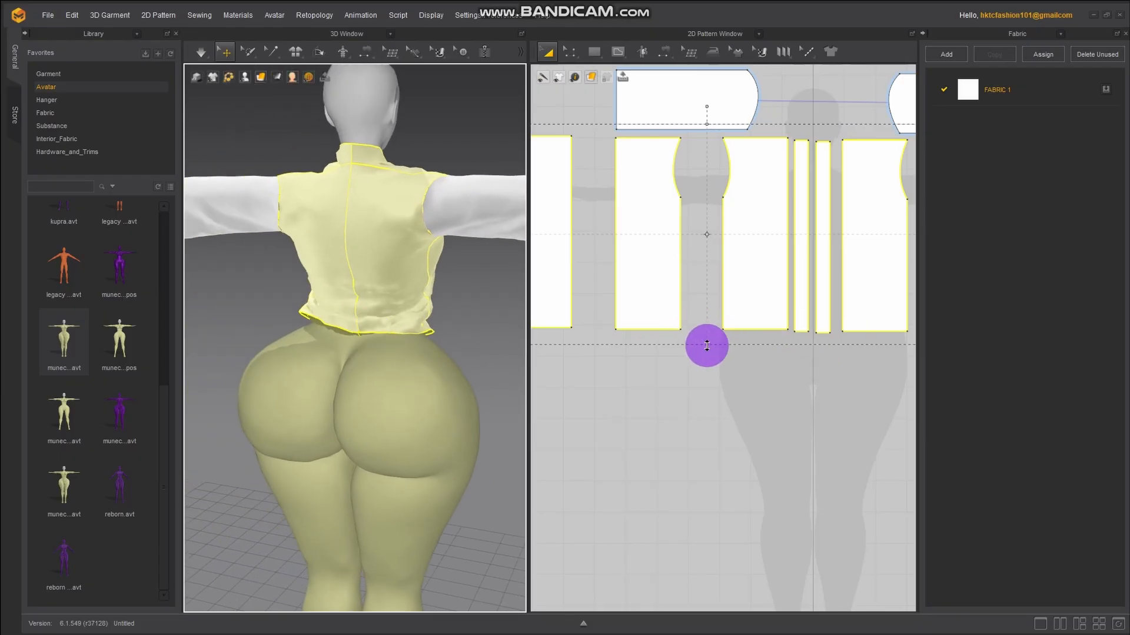
Shorten the selected bodice and front strip patterns from their lower edges, and simulate while tugging the garment's back into place
{"action": "left_click_drag", "start_coordinate": [707, 346], "coordinate": [713, 323]}
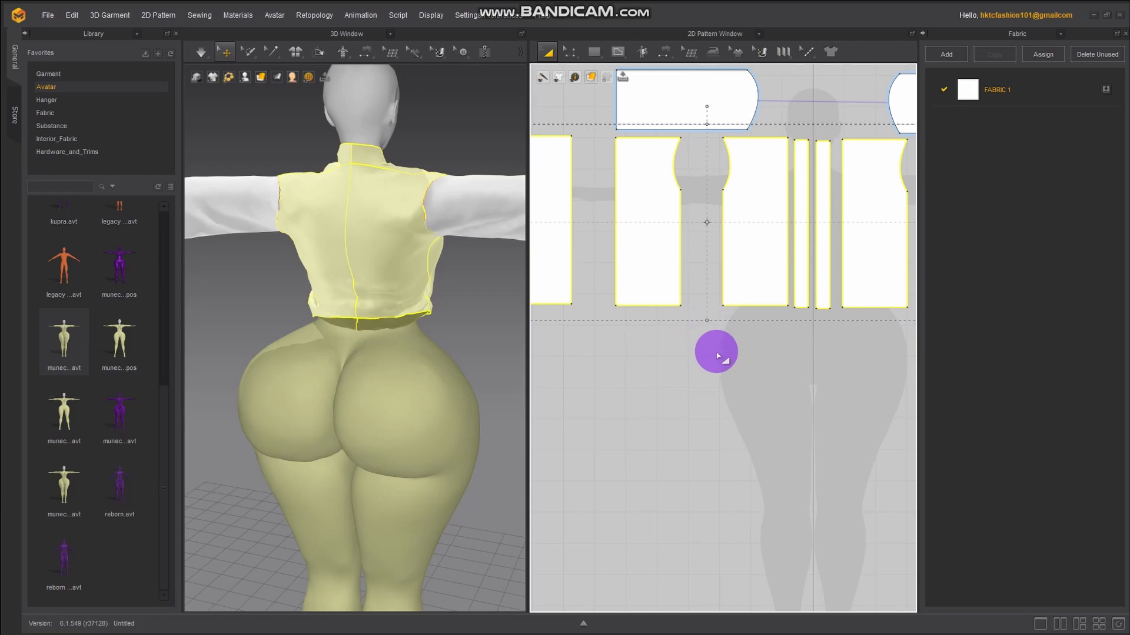
{"action": "left_click", "coordinate": [199, 50]}
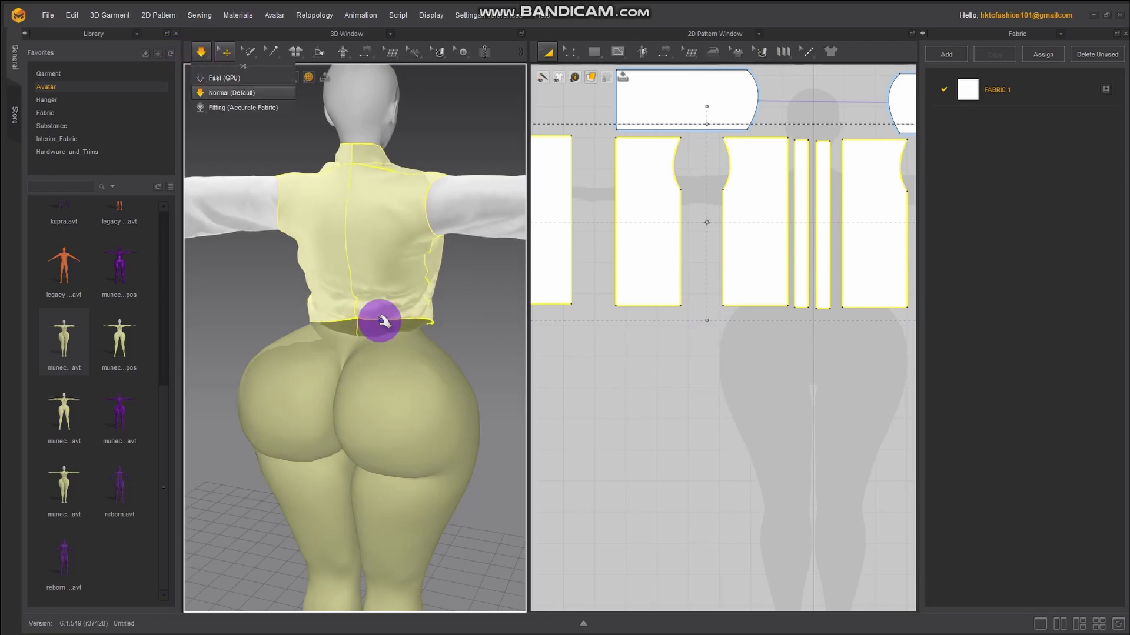
{"action": "left_click_drag", "start_coordinate": [368, 419], "coordinate": [381, 290]}
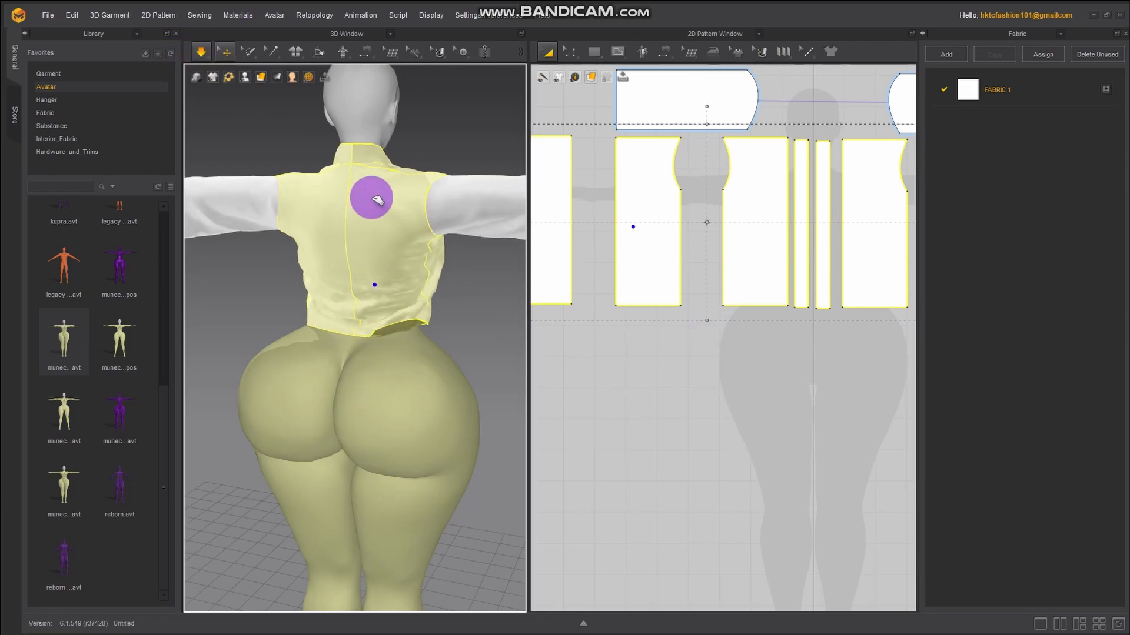
{"action": "left_click_drag", "start_coordinate": [371, 197], "coordinate": [422, 184]}
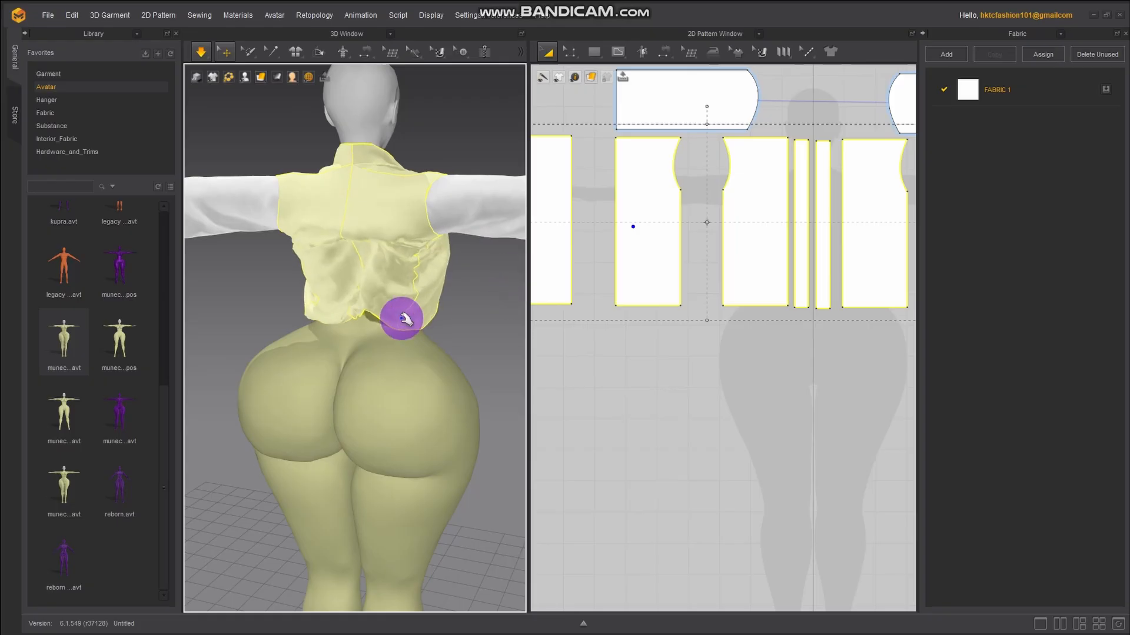
Pull the two front strips outward over the chest during simulation, and stop the simulation
{"action": "right_click_drag", "start_coordinate": [425, 322], "coordinate": [389, 300]}
{"action": "left_click_drag", "start_coordinate": [389, 284], "coordinate": [536, 271]}
{"action": "right_click_drag", "start_coordinate": [522, 333], "coordinate": [405, 304]}
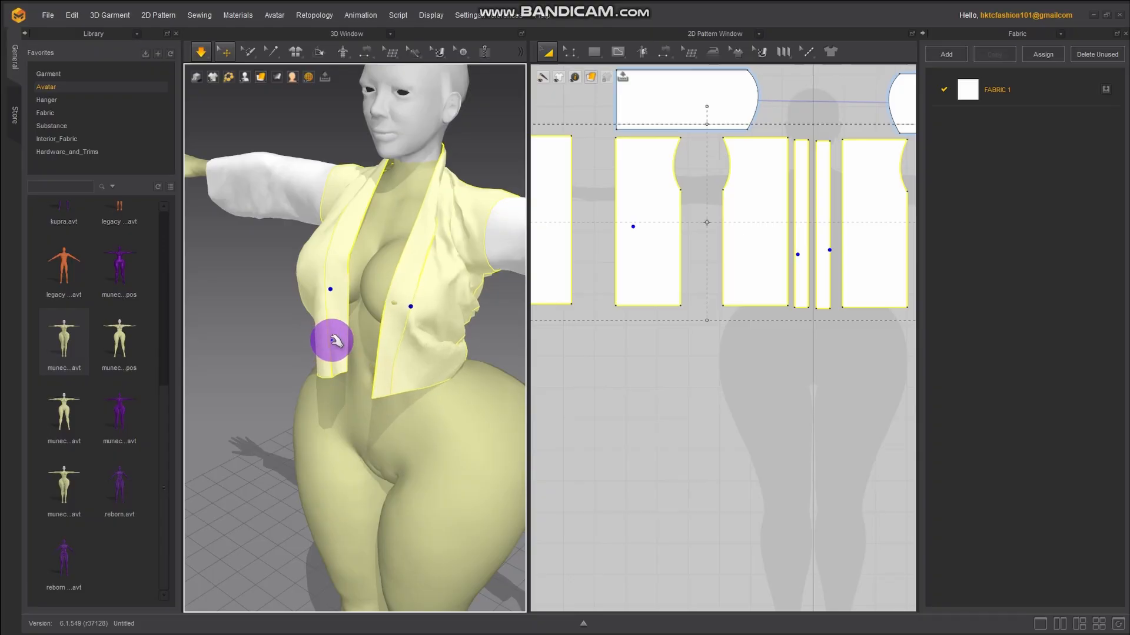
{"action": "right_click_drag", "start_coordinate": [335, 340], "coordinate": [403, 425]}
{"action": "key", "text": "space"}
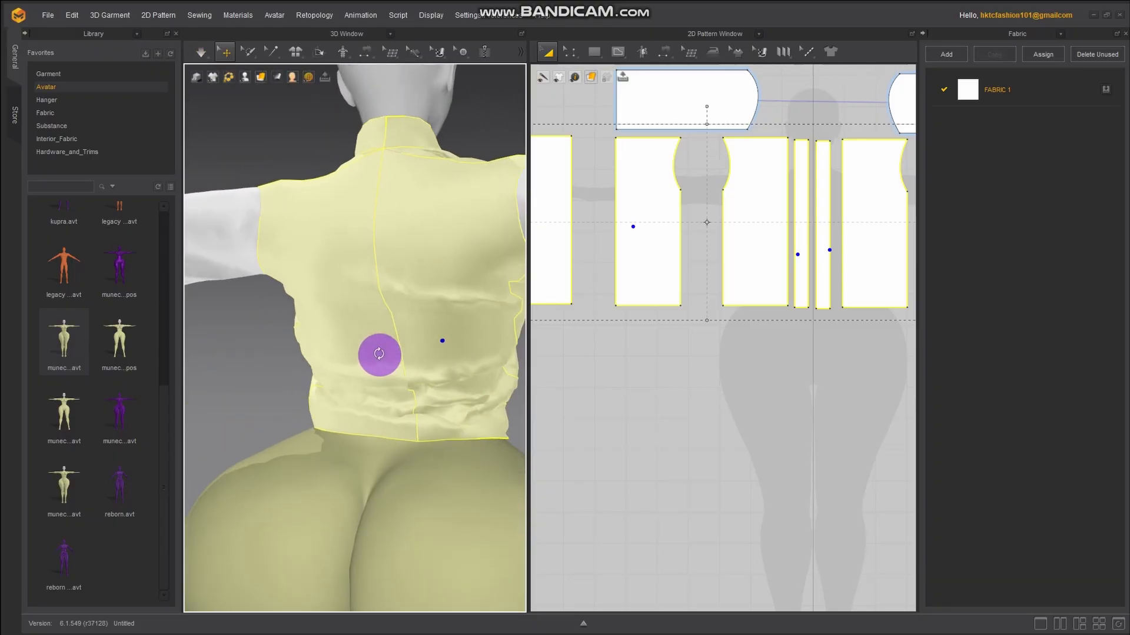
Resume the simulation and tug the side and back panels of the garment to smooth the folds above the hips
{"action": "key", "text": "space"}
{"action": "right_click_drag", "start_coordinate": [300, 426], "coordinate": [285, 295]}
{"action": "left_click", "coordinate": [270, 252]}
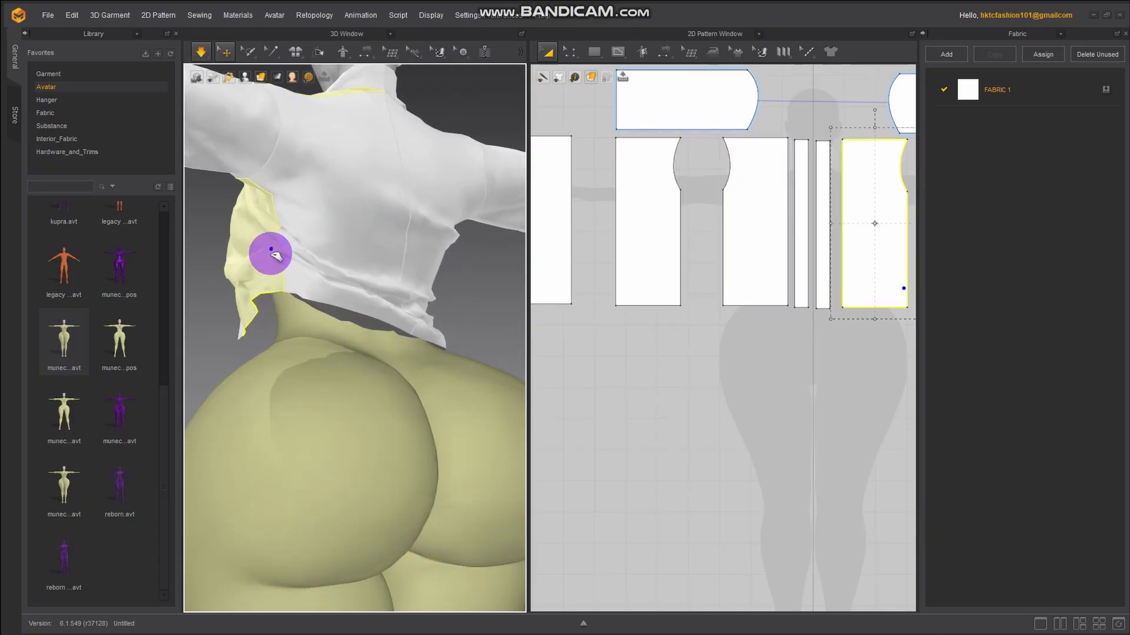
{"action": "right_click_drag", "start_coordinate": [393, 383], "coordinate": [373, 302]}
{"action": "left_click", "coordinate": [366, 231]}
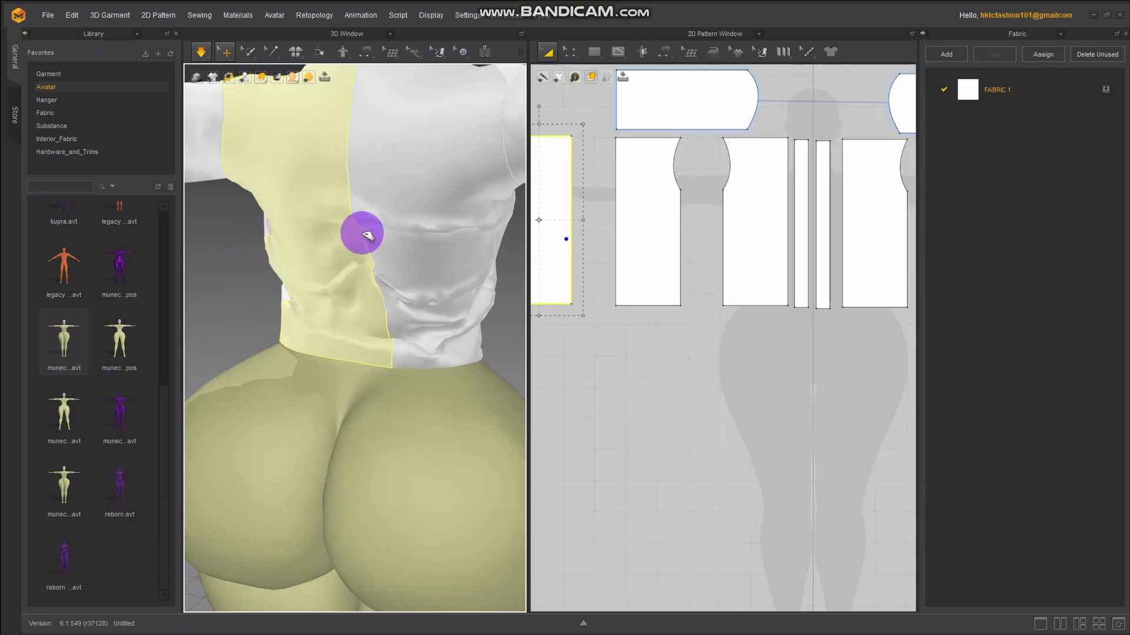
{"action": "key", "text": "space"}
{"action": "left_click", "coordinate": [417, 297]}
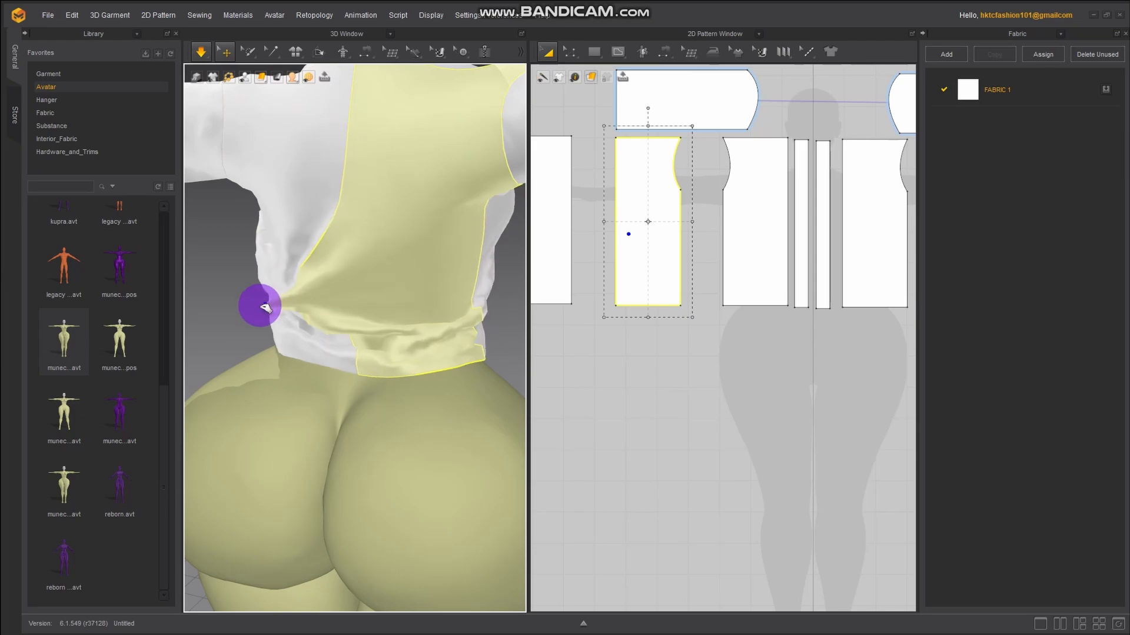
{"action": "left_click_drag", "start_coordinate": [350, 204], "coordinate": [255, 222]}
Select both back bodice patterns and shorten them slightly from their lower edge
{"action": "scroll", "coordinate": [685, 360], "scroll_direction": "down", "scroll_amount": 5}
{"action": "right_click_drag", "start_coordinate": [645, 360], "coordinate": [709, 351]}
{"action": "left_click", "coordinate": [625, 357]}
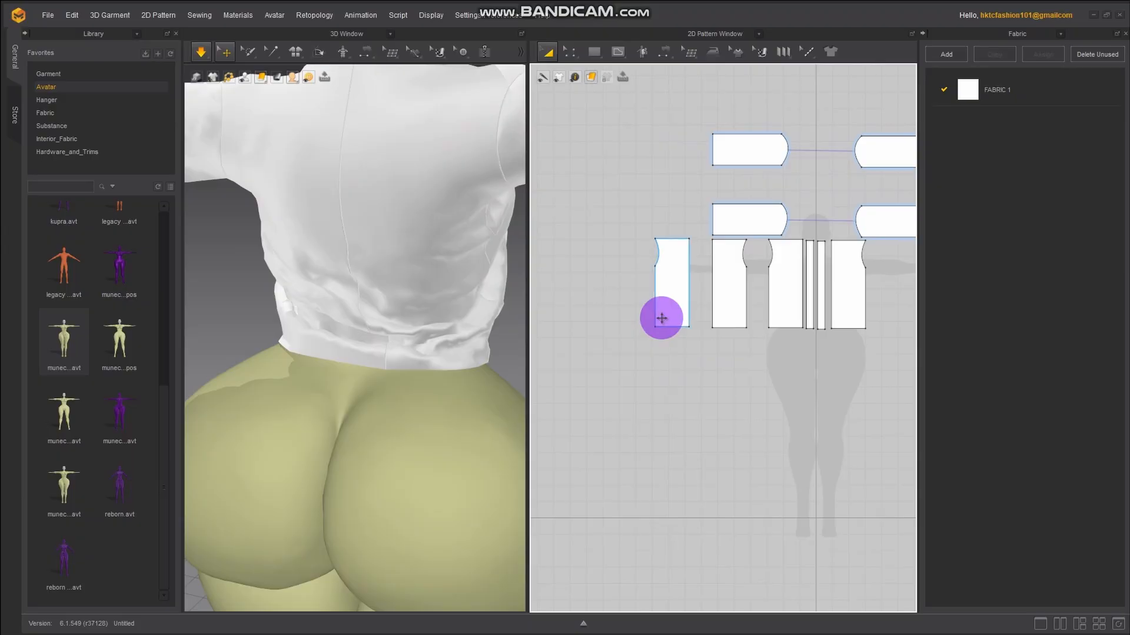
{"action": "left_click", "coordinate": [665, 309]}
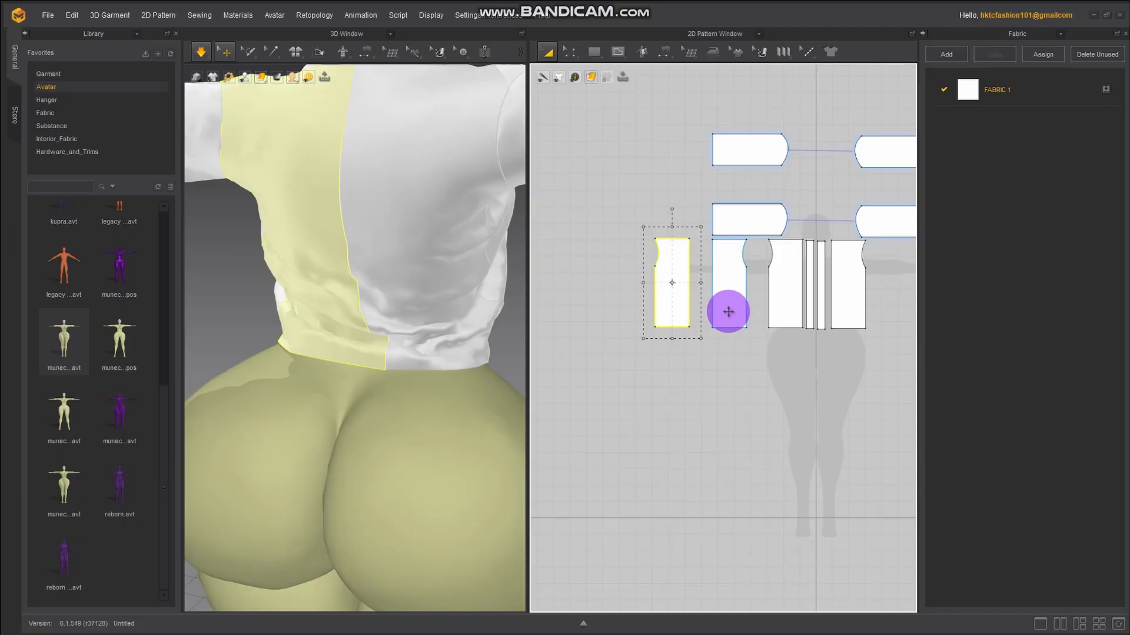
{"action": "left_click", "coordinate": [729, 312], "text": "shift"}
{"action": "right_click_drag", "start_coordinate": [452, 348], "coordinate": [312, 356]}
{"action": "scroll", "coordinate": [380, 391], "scroll_direction": "down", "scroll_amount": 3}
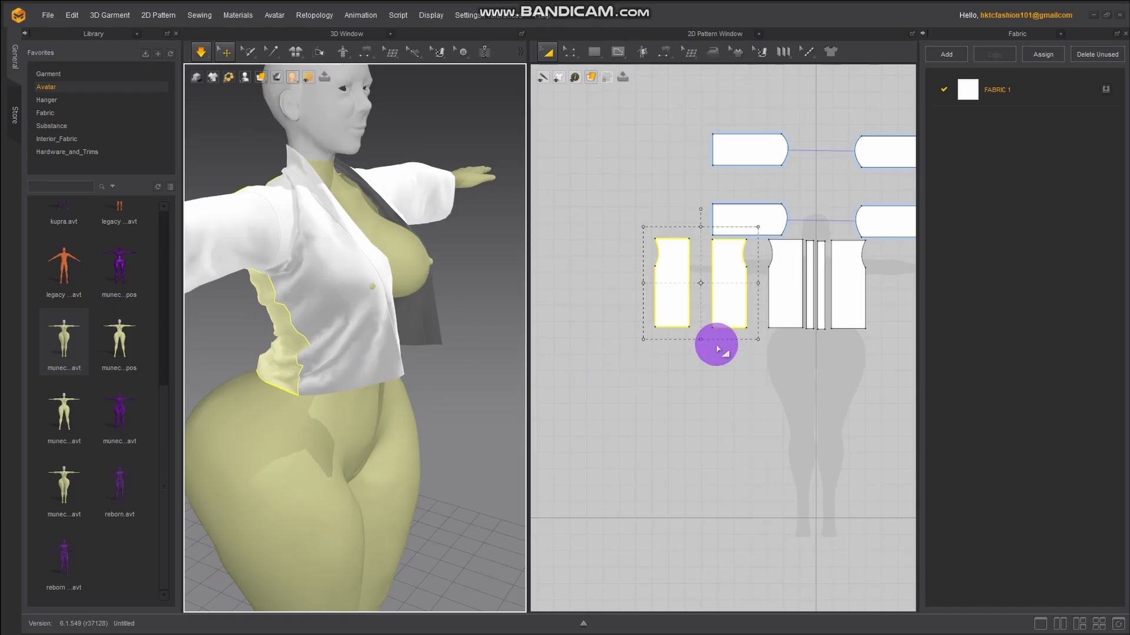
{"action": "right_click_drag", "start_coordinate": [293, 355], "coordinate": [412, 335]}
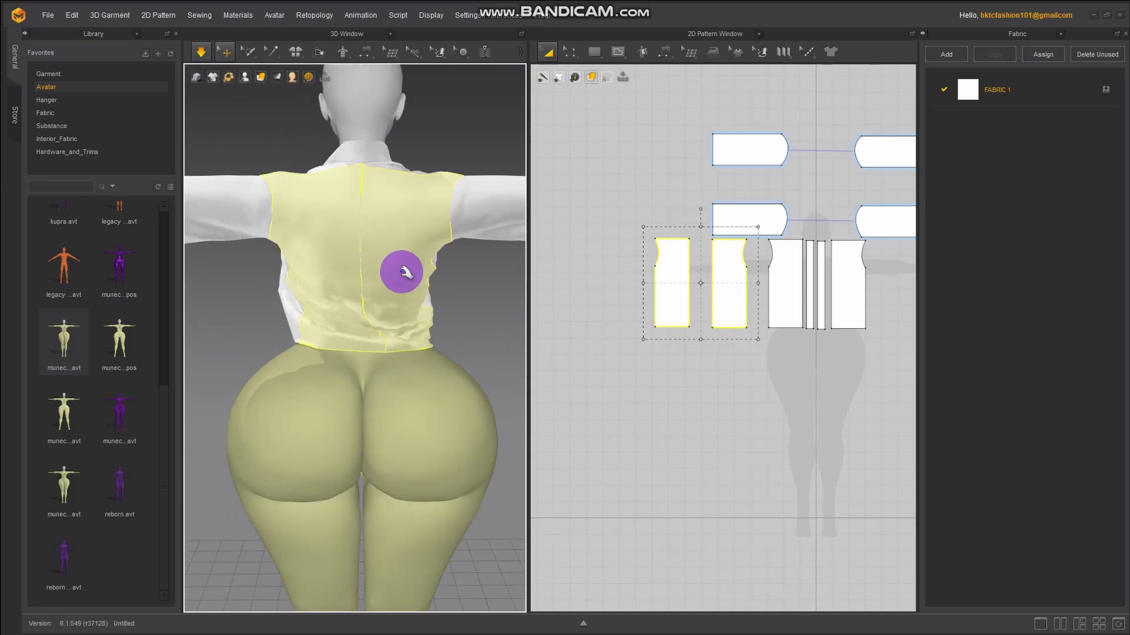
{"action": "right_click_drag", "start_coordinate": [378, 283], "coordinate": [305, 298]}
{"action": "scroll", "coordinate": [748, 368], "scroll_direction": "up", "scroll_amount": 4}
{"action": "scroll", "coordinate": [752, 374], "scroll_direction": "down", "scroll_amount": 2}
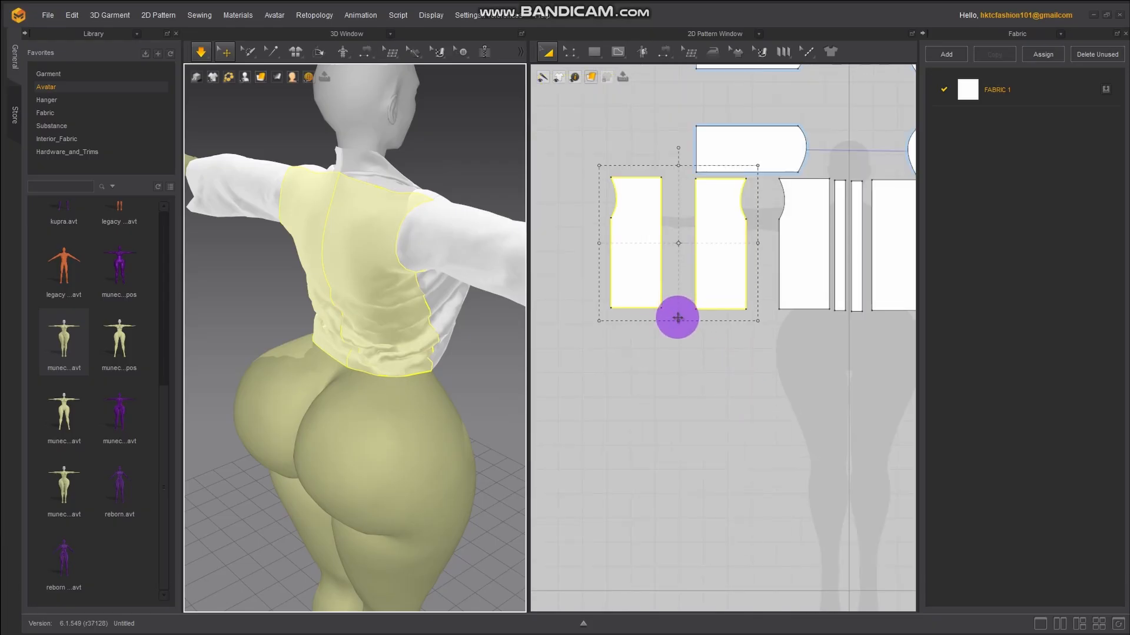
{"action": "left_click_drag", "start_coordinate": [678, 318], "coordinate": [679, 312]}
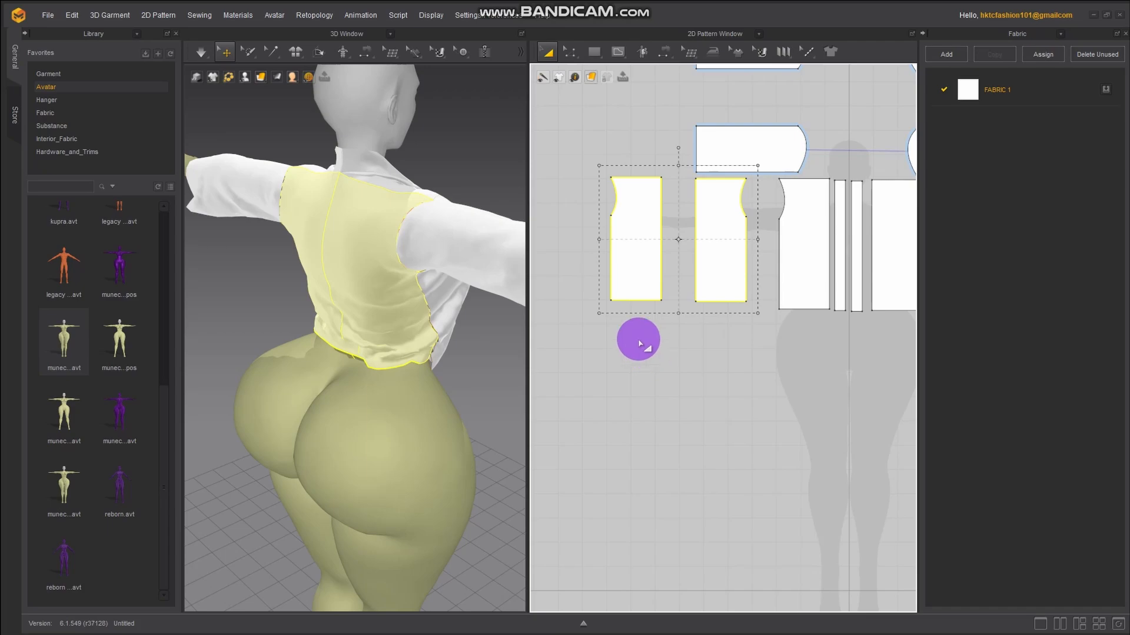
Simulate the shortened back panels and tug them to settle their hem above the hips
{"action": "left_click", "coordinate": [200, 51]}
{"action": "left_click_drag", "start_coordinate": [346, 356], "coordinate": [322, 330]}
{"action": "right_click_drag", "start_coordinate": [291, 318], "coordinate": [327, 308]}
{"action": "left_click_drag", "start_coordinate": [347, 289], "coordinate": [422, 355]}
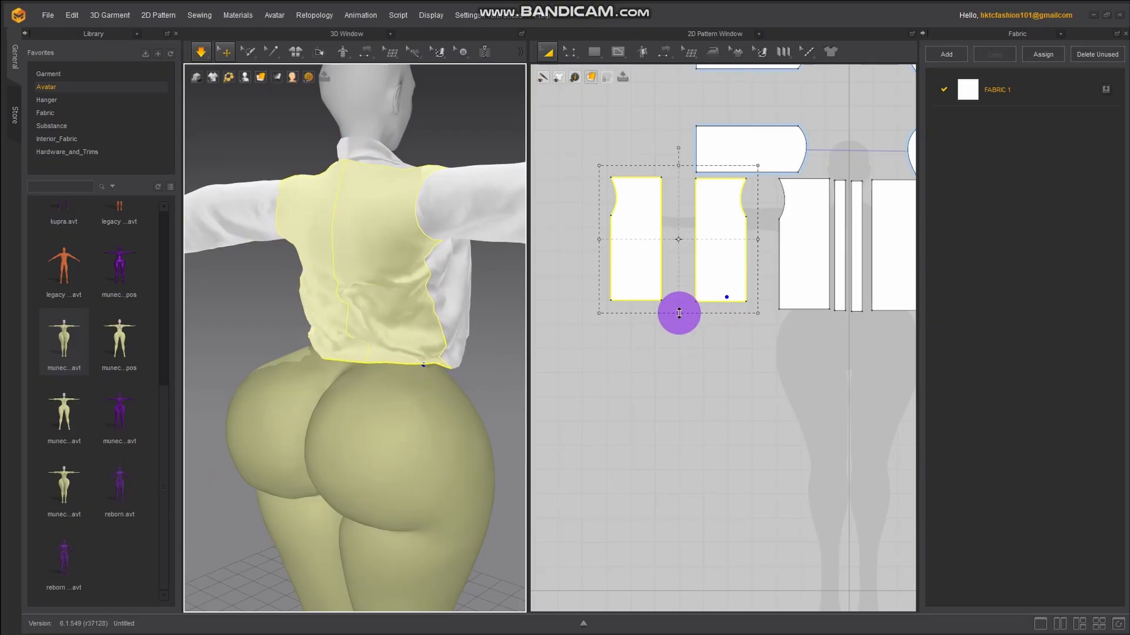
Shorten both back patterns further and re-simulate, pulling the back and the side of the front panel into place
{"action": "left_click_drag", "start_coordinate": [679, 313], "coordinate": [679, 304]}
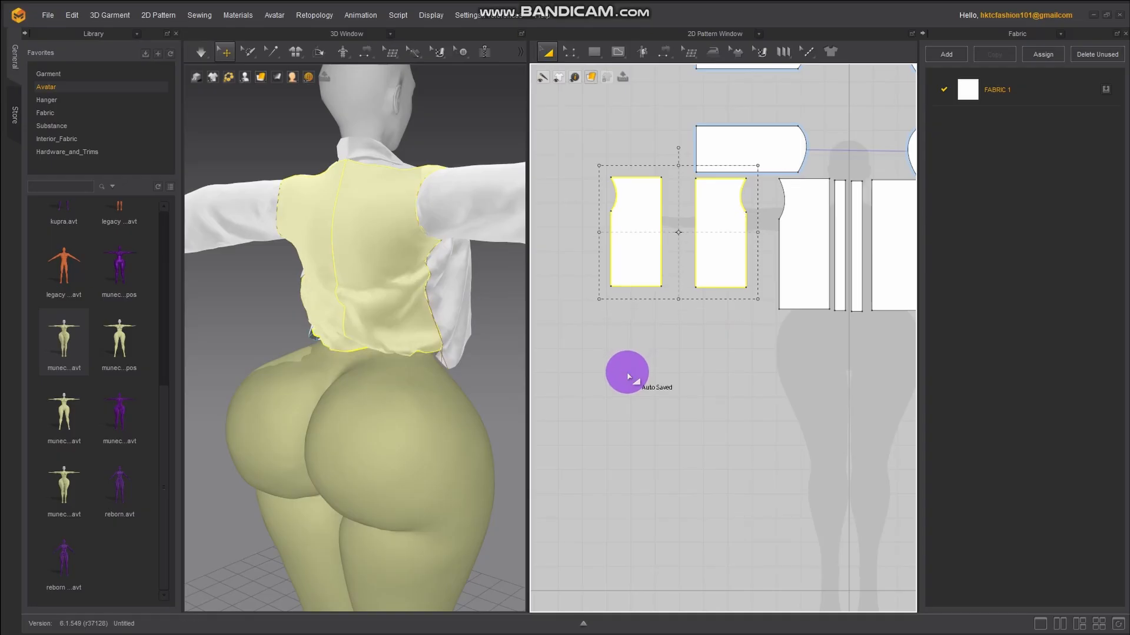
{"action": "left_click", "coordinate": [201, 52]}
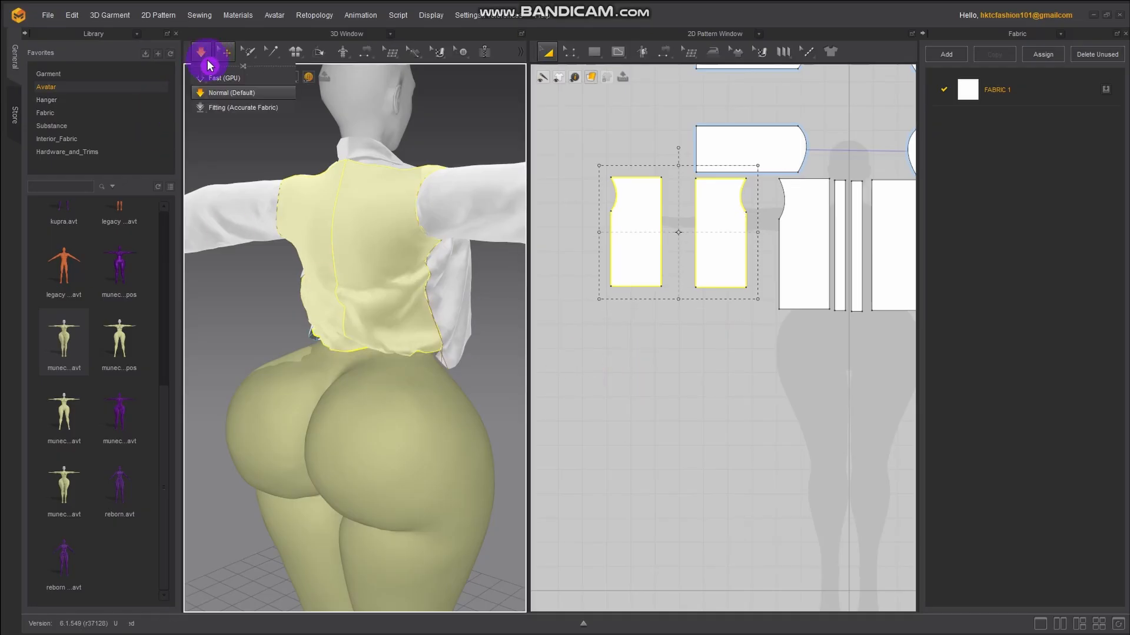
{"action": "left_click_drag", "start_coordinate": [351, 316], "coordinate": [370, 294]}
{"action": "right_click_drag", "start_coordinate": [369, 353], "coordinate": [443, 356]}
{"action": "left_click_drag", "start_coordinate": [294, 350], "coordinate": [293, 376]}
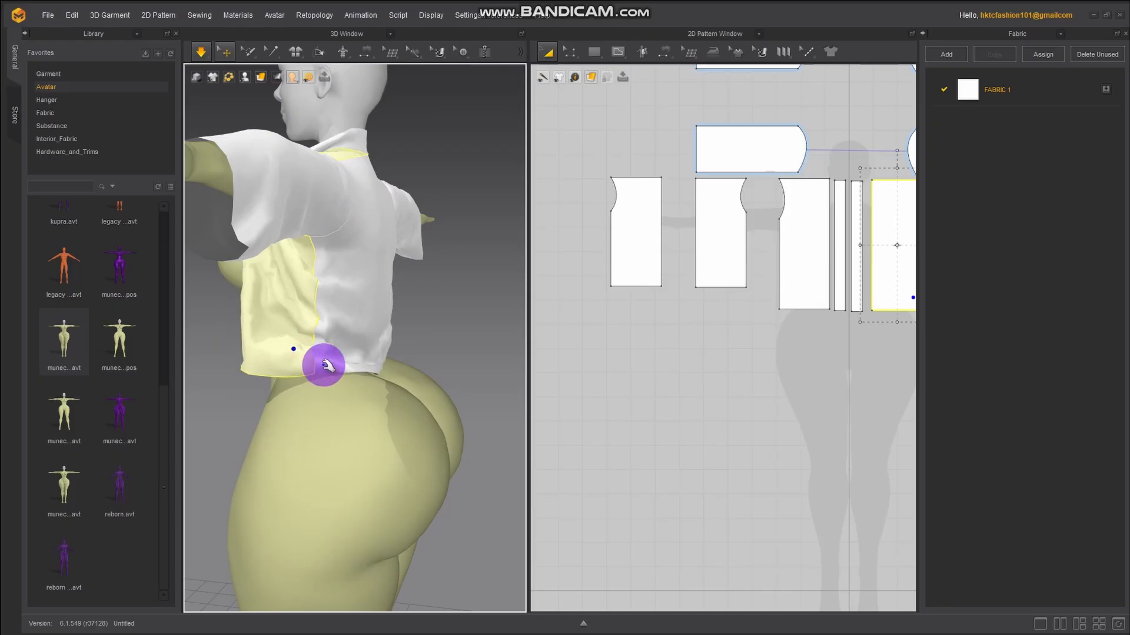
{"action": "key", "text": "space"}
{"action": "right_click_drag", "start_coordinate": [345, 366], "coordinate": [365, 333]}
{"action": "key", "text": "space"}
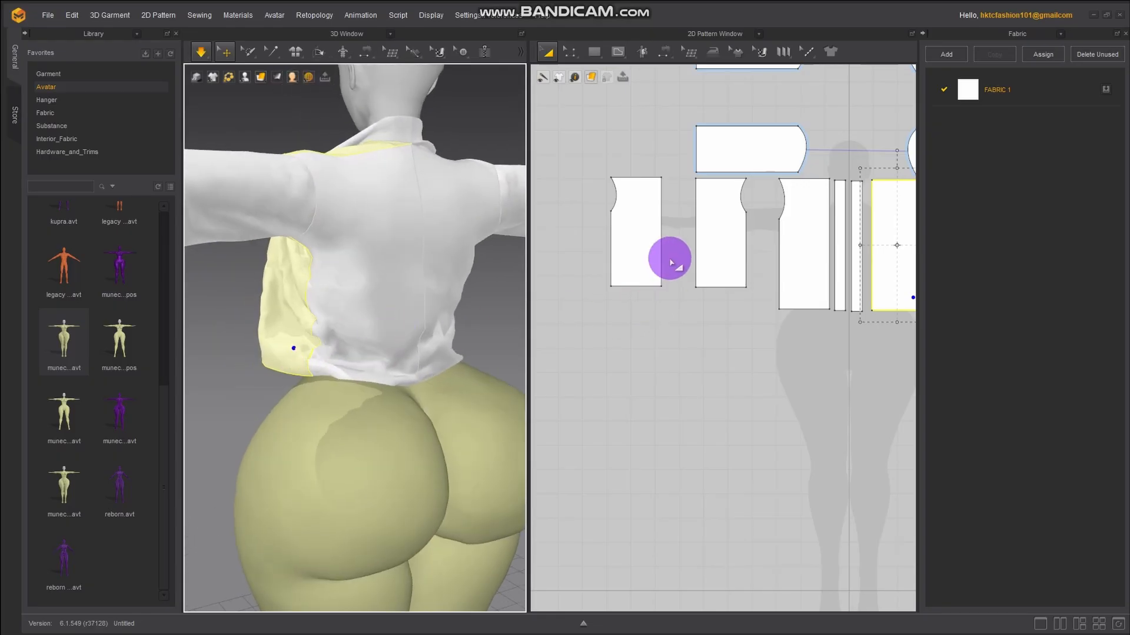
Trim a little more off the bottom of both back patterns and move the pair closer to the front patterns
{"action": "left_click", "coordinate": [706, 251]}
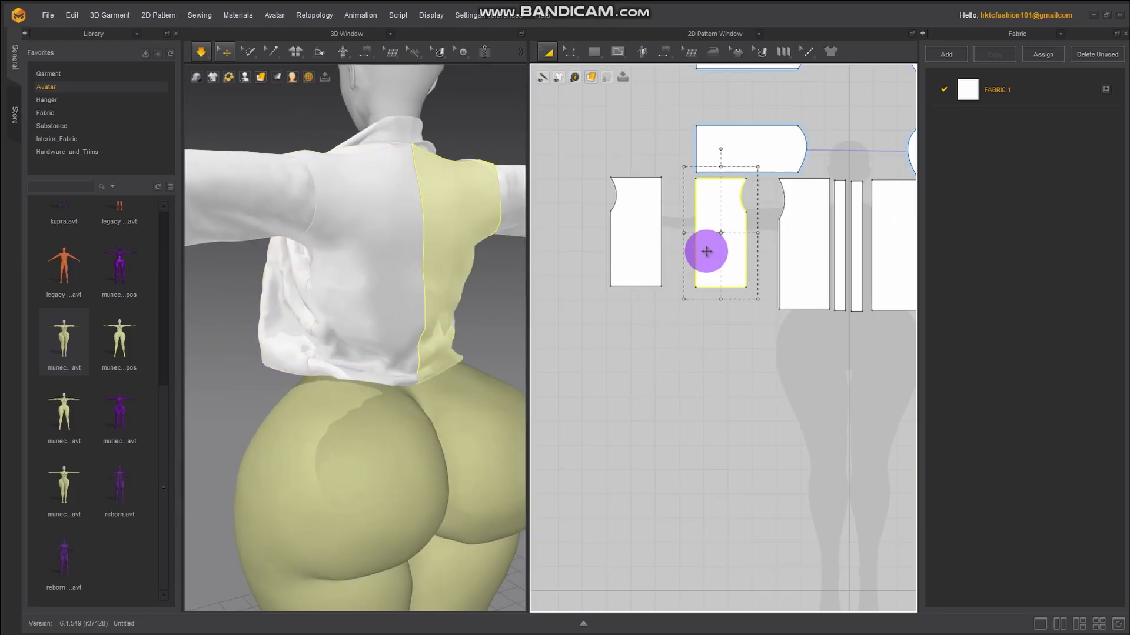
{"action": "left_click", "coordinate": [616, 252], "text": "shift"}
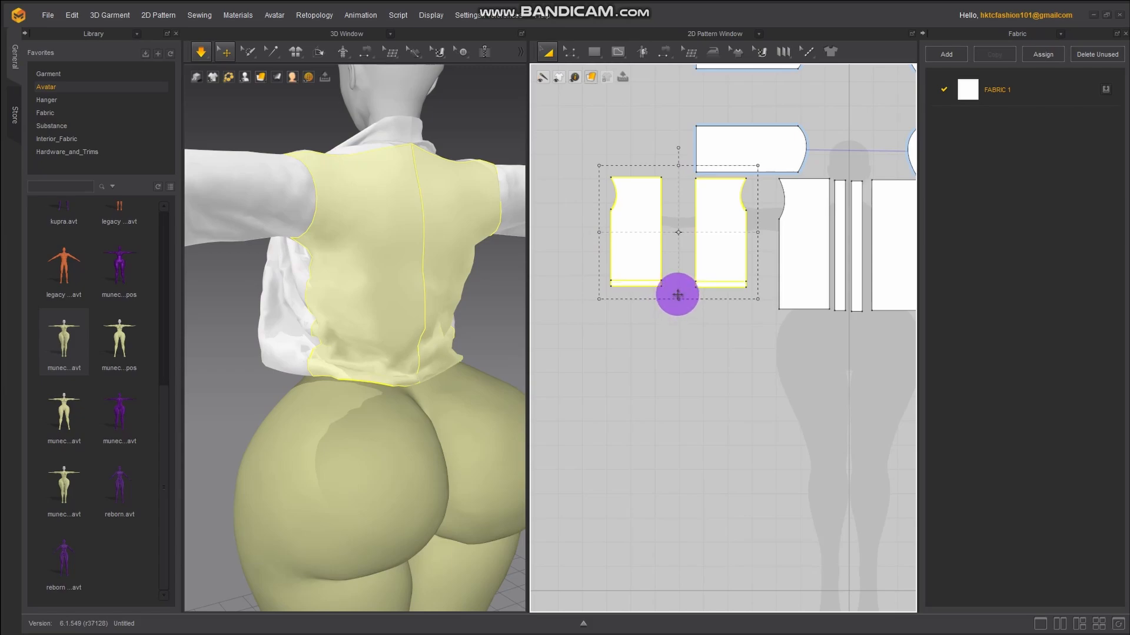
{"action": "left_click_drag", "start_coordinate": [677, 294], "coordinate": [677, 293]}
{"action": "left_click", "coordinate": [707, 236]}
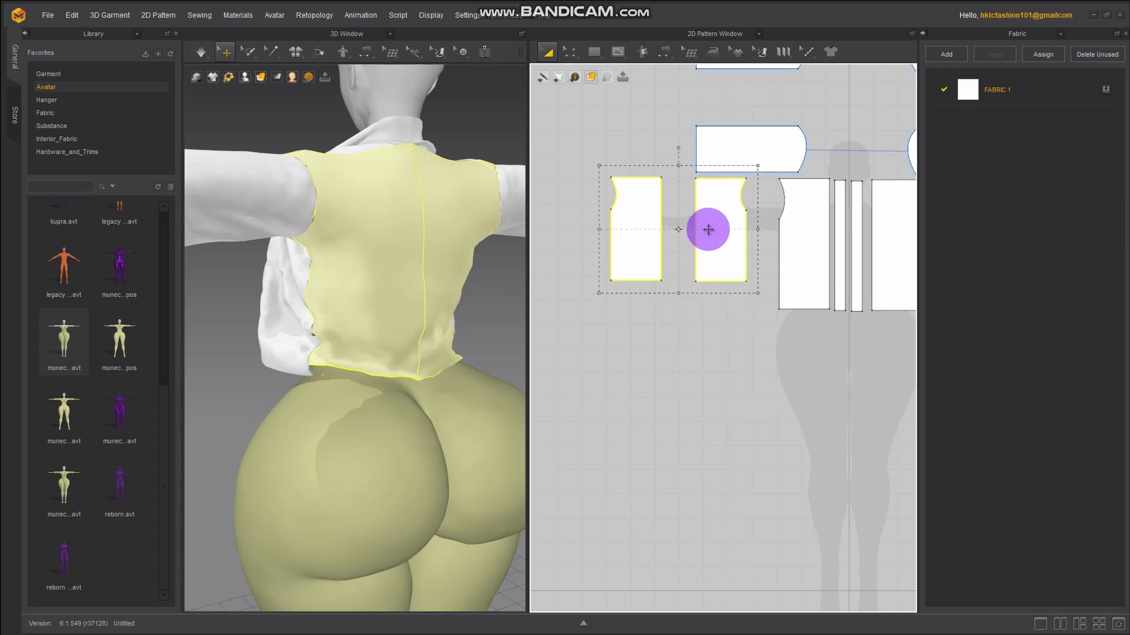
{"action": "mouse_move", "coordinate": [708, 229]}
{"action": "left_mouse_down"}
{"action": "mouse_move", "coordinate": [709, 241]}
{"action": "mouse_move", "coordinate": [724, 233]}
{"action": "left_mouse_up"}
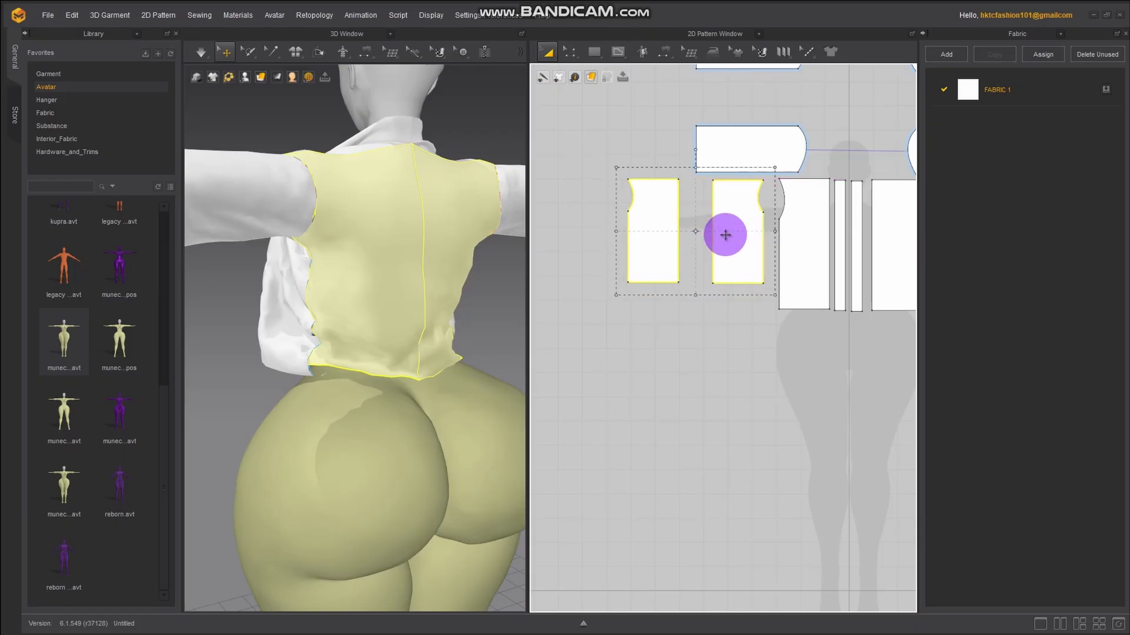
Simulate the garment again and tug the back and side panels so the waist drapes evenly
{"action": "left_click", "coordinate": [200, 52]}
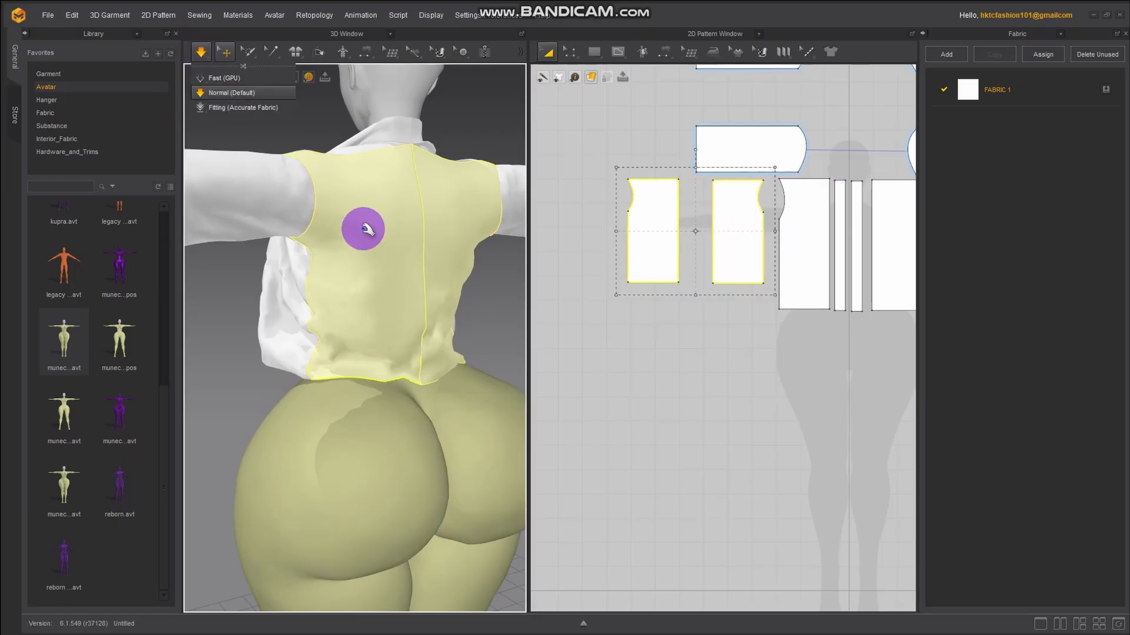
{"action": "mouse_move", "coordinate": [393, 306]}
{"action": "left_mouse_down"}
{"action": "mouse_move", "coordinate": [400, 210]}
{"action": "mouse_move", "coordinate": [387, 298]}
{"action": "left_mouse_up"}
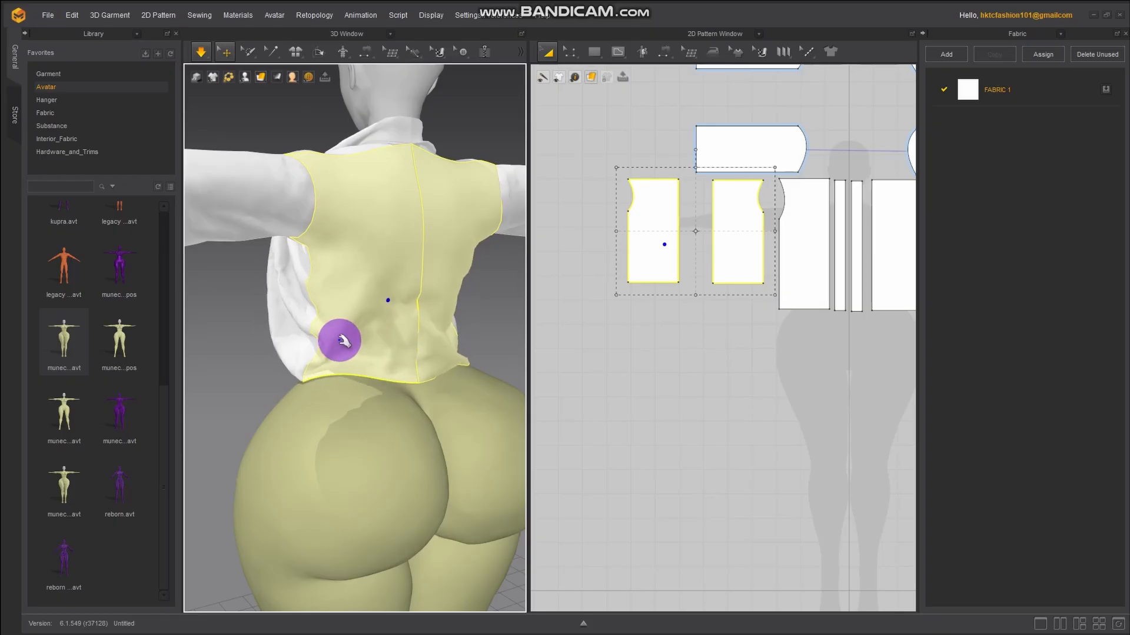
{"action": "right_click_drag", "start_coordinate": [327, 343], "coordinate": [285, 351]}
{"action": "left_click", "coordinate": [241, 328]}
{"action": "left_click_drag", "start_coordinate": [235, 326], "coordinate": [266, 353]}
Pull both front strips outward so the front of the jacket hangs open over the chest
{"action": "right_click_drag", "start_coordinate": [295, 363], "coordinate": [398, 382]}
{"action": "right_click_drag", "start_coordinate": [229, 328], "coordinate": [421, 296]}
{"action": "left_click_drag", "start_coordinate": [434, 271], "coordinate": [260, 273]}
{"action": "right_click_drag", "start_coordinate": [194, 346], "coordinate": [308, 337]}
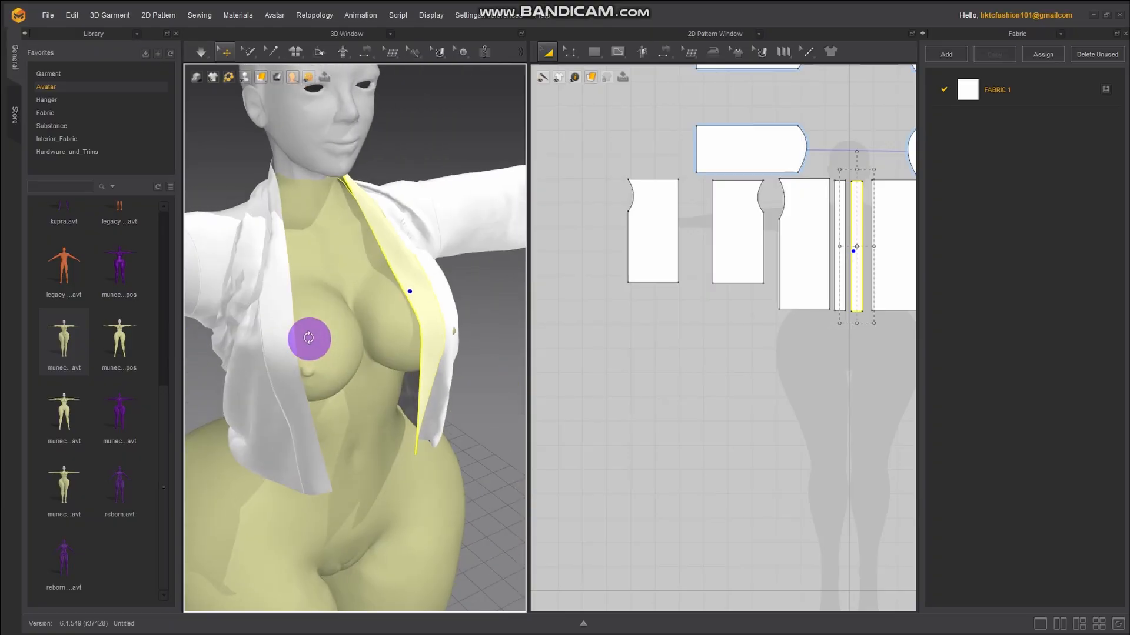
{"action": "left_click_drag", "start_coordinate": [263, 363], "coordinate": [229, 428]}
{"action": "right_click_drag", "start_coordinate": [228, 427], "coordinate": [206, 399]}
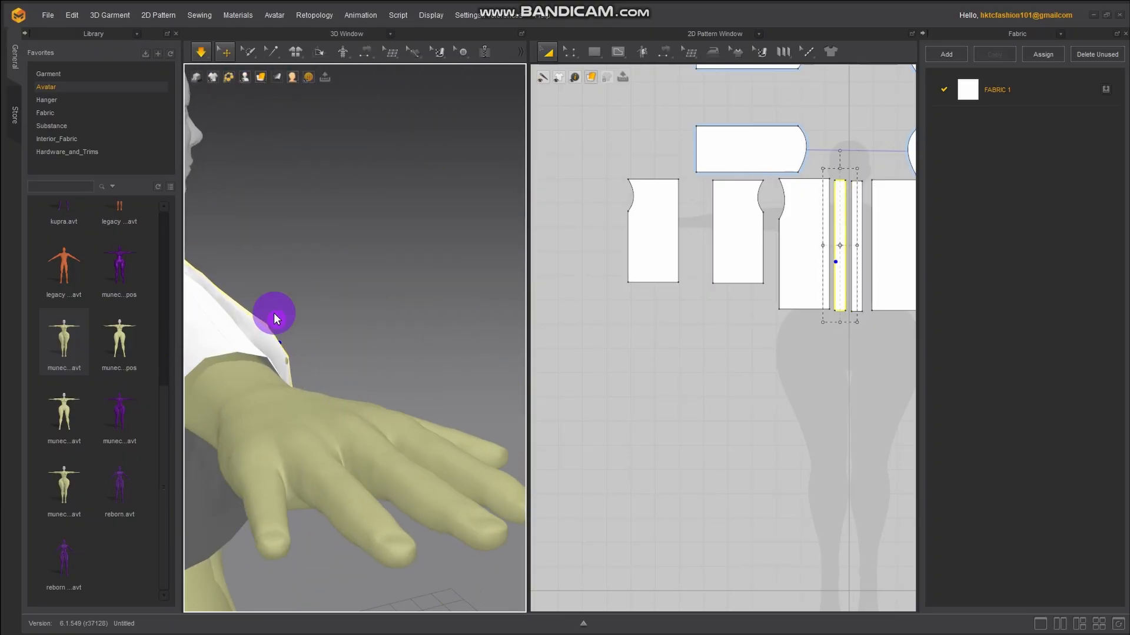
Tug the back panels and a front strip during simulation to even out the jacket's drape on all sides
{"action": "right_click_drag", "start_coordinate": [236, 316], "coordinate": [83, 432]}
{"action": "left_click", "coordinate": [251, 344]}
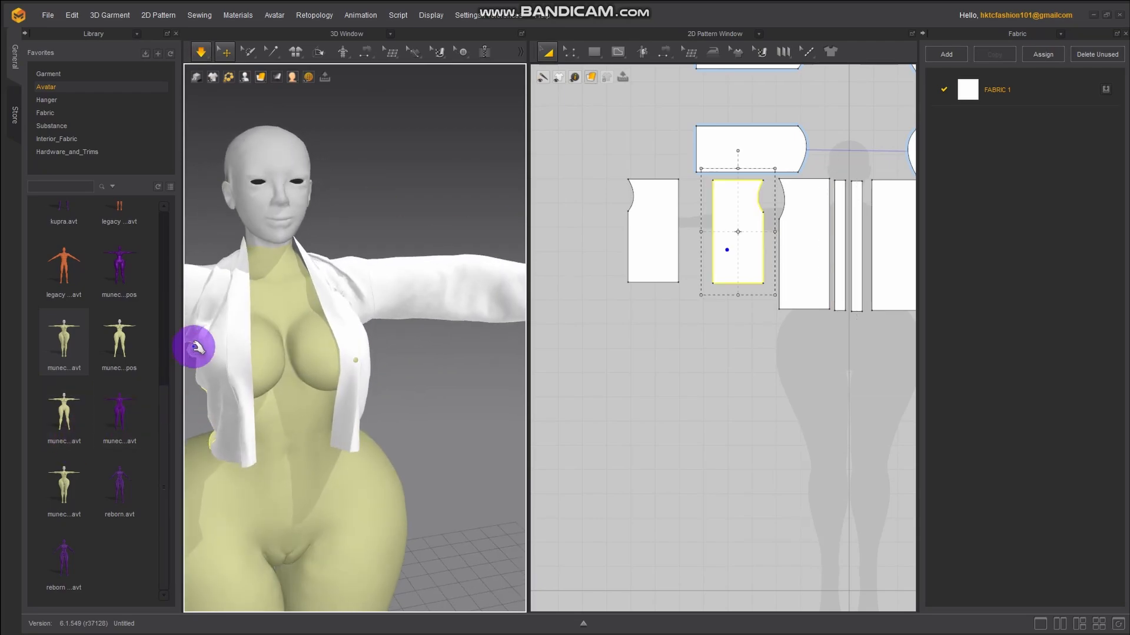
{"action": "right_click_drag", "start_coordinate": [237, 325], "coordinate": [41, 308]}
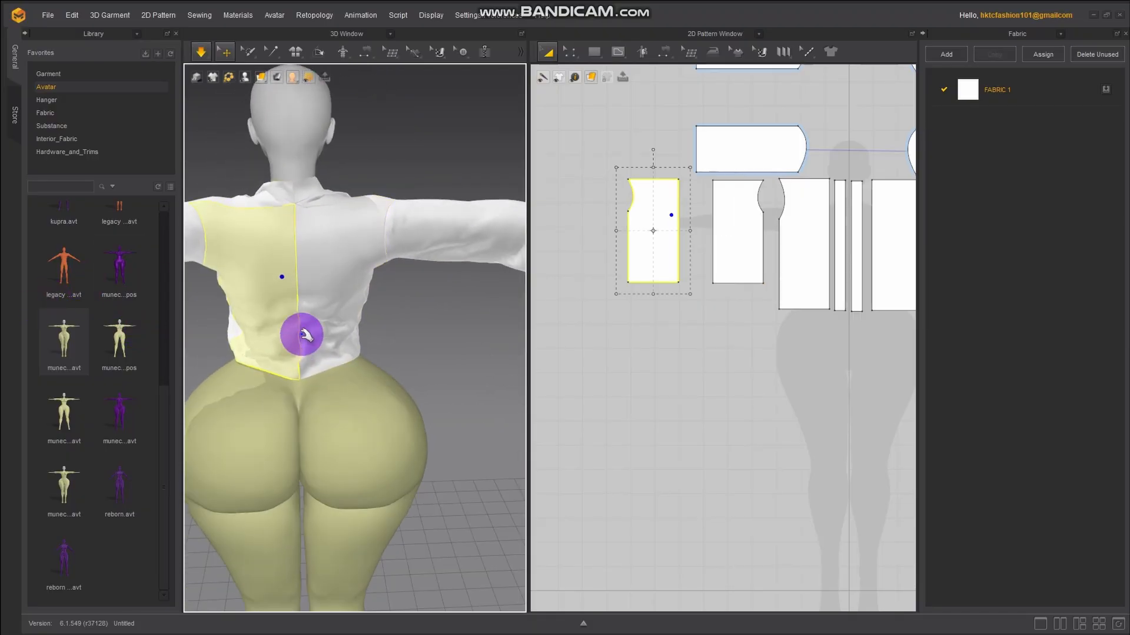
{"action": "right_click_drag", "start_coordinate": [307, 285], "coordinate": [274, 288]}
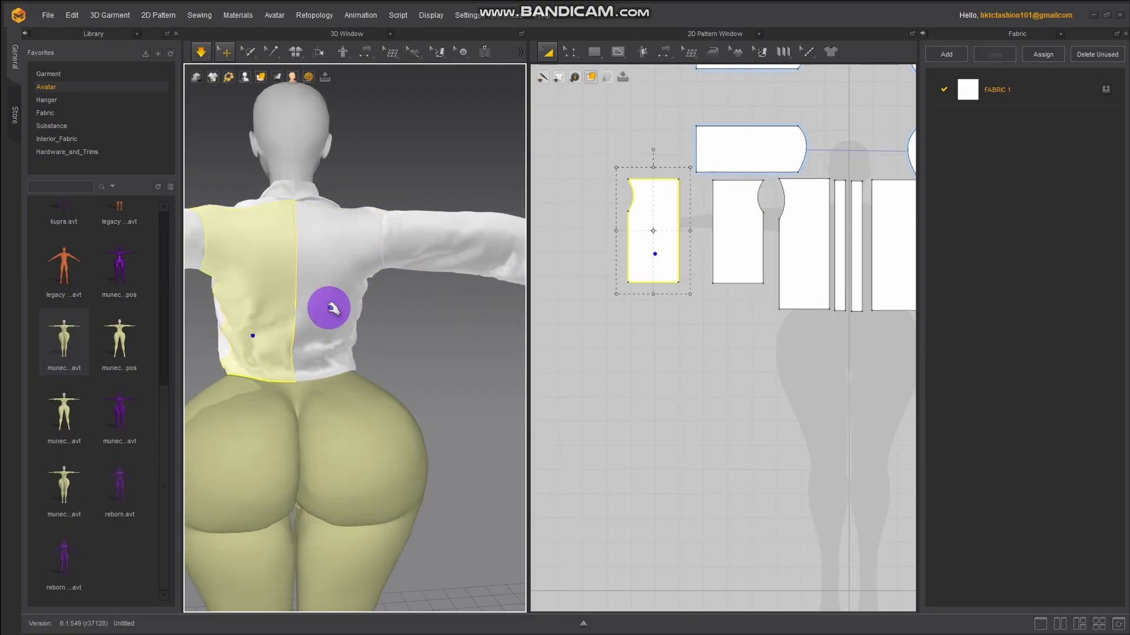
{"action": "right_click_drag", "start_coordinate": [313, 323], "coordinate": [512, 337]}
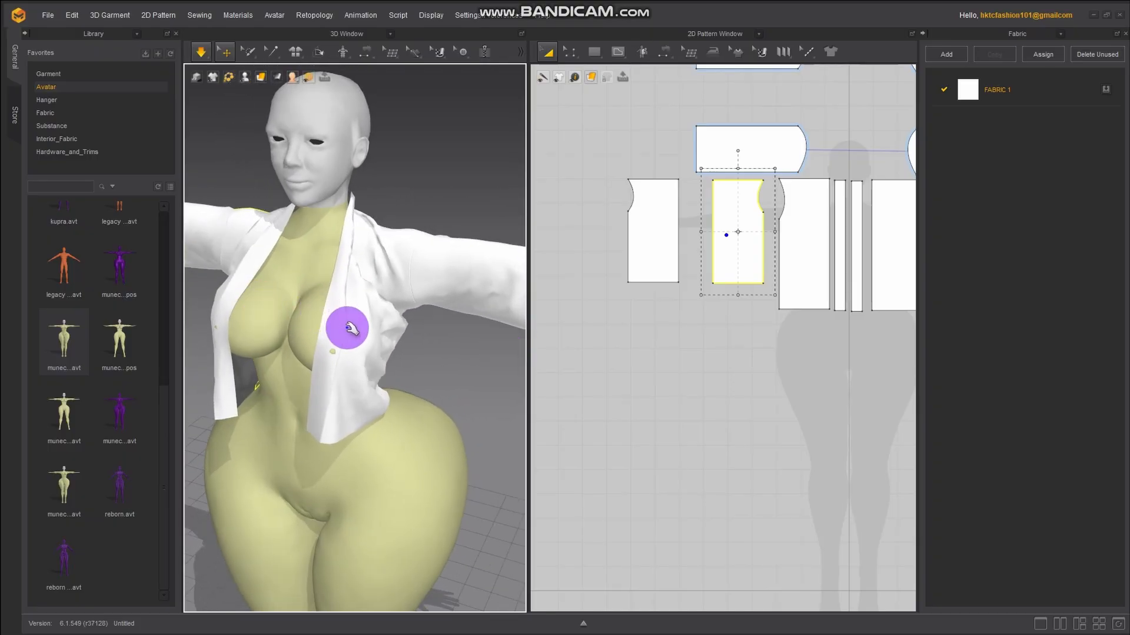
{"action": "left_click", "coordinate": [333, 341]}
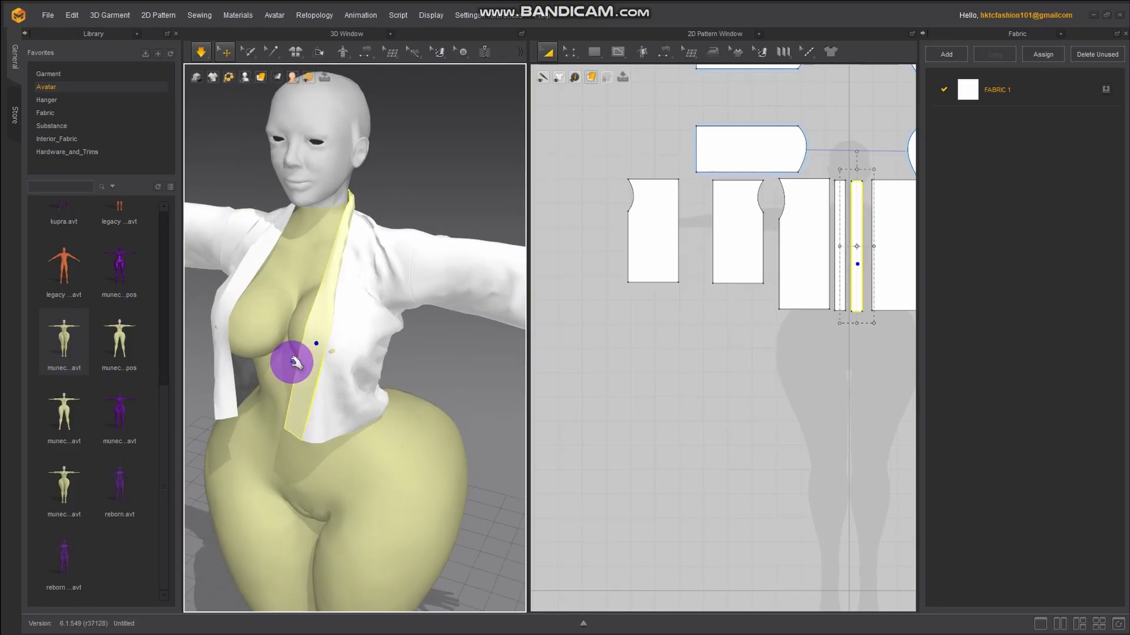
{"action": "right_click_drag", "start_coordinate": [236, 357], "coordinate": [304, 354]}
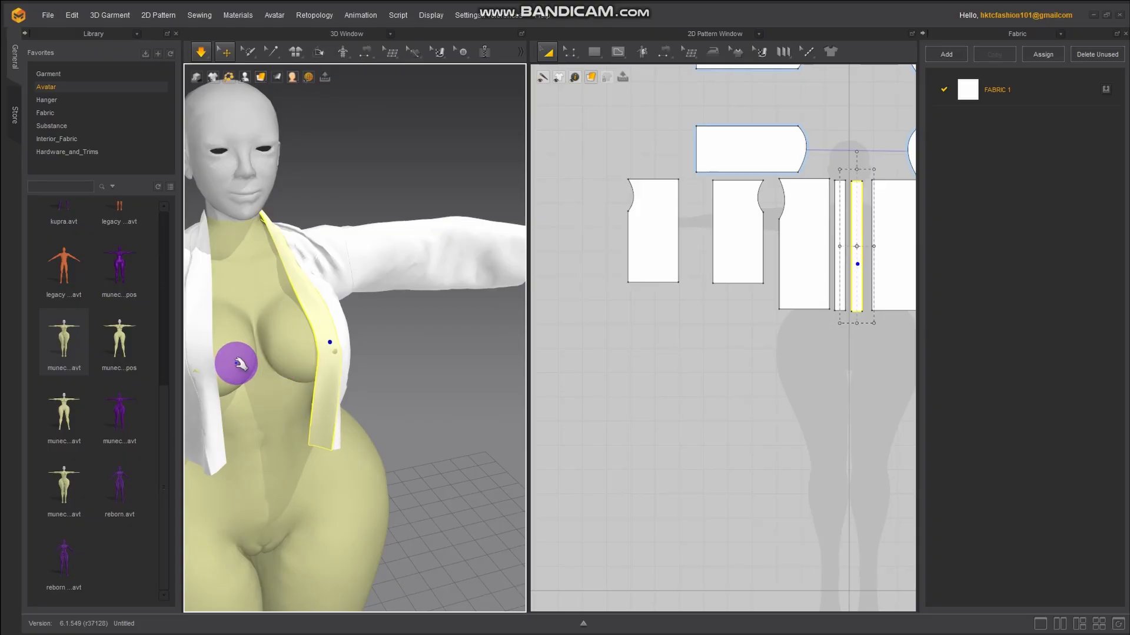
{"action": "middle_click_drag", "start_coordinate": [225, 395], "coordinate": [287, 275]}
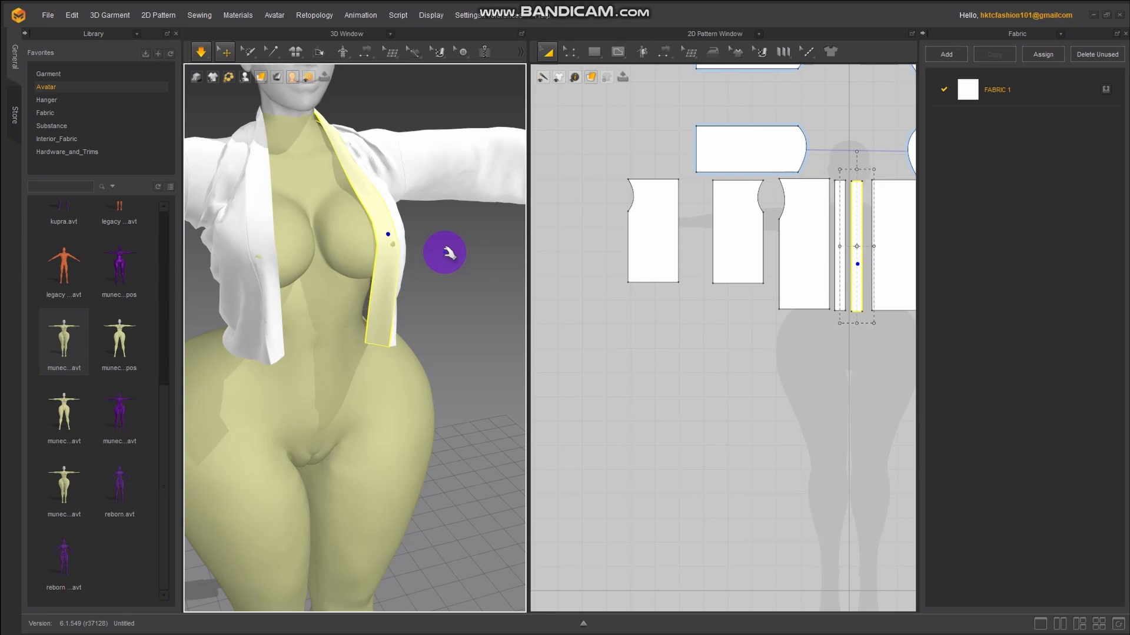
Tug both front strips toward the centre of the chest during simulation to bring the jacket's front edges together
{"action": "right_click_drag", "start_coordinate": [319, 297], "coordinate": [288, 278]}
{"action": "left_click_drag", "start_coordinate": [262, 270], "coordinate": [344, 262]}
{"action": "right_click_drag", "start_coordinate": [390, 260], "coordinate": [278, 285]}
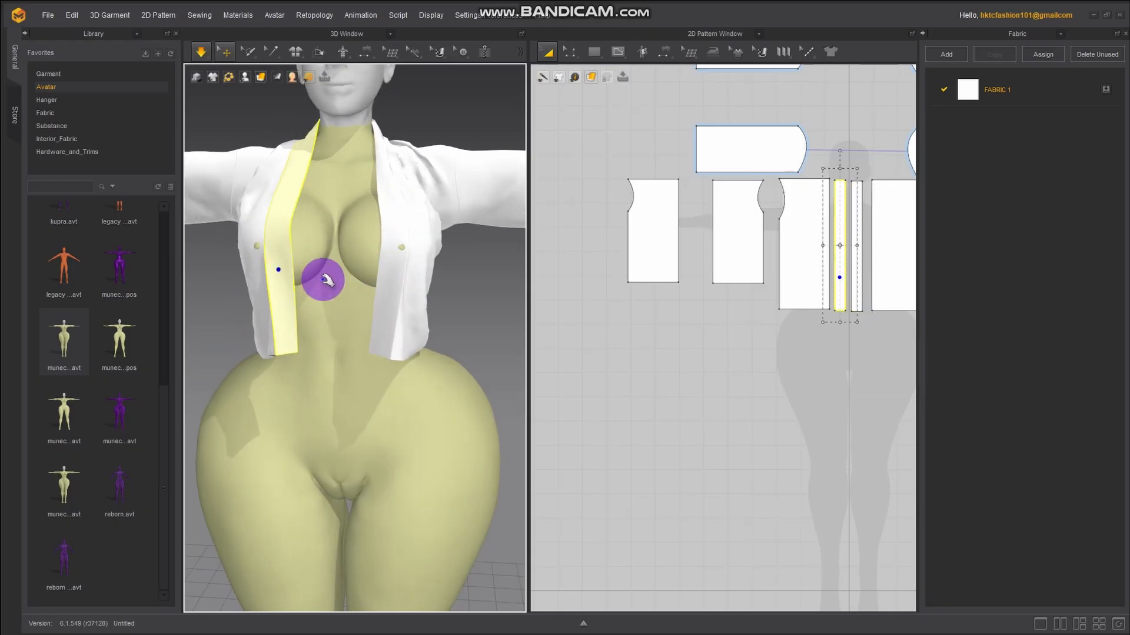
{"action": "left_click", "coordinate": [388, 269]}
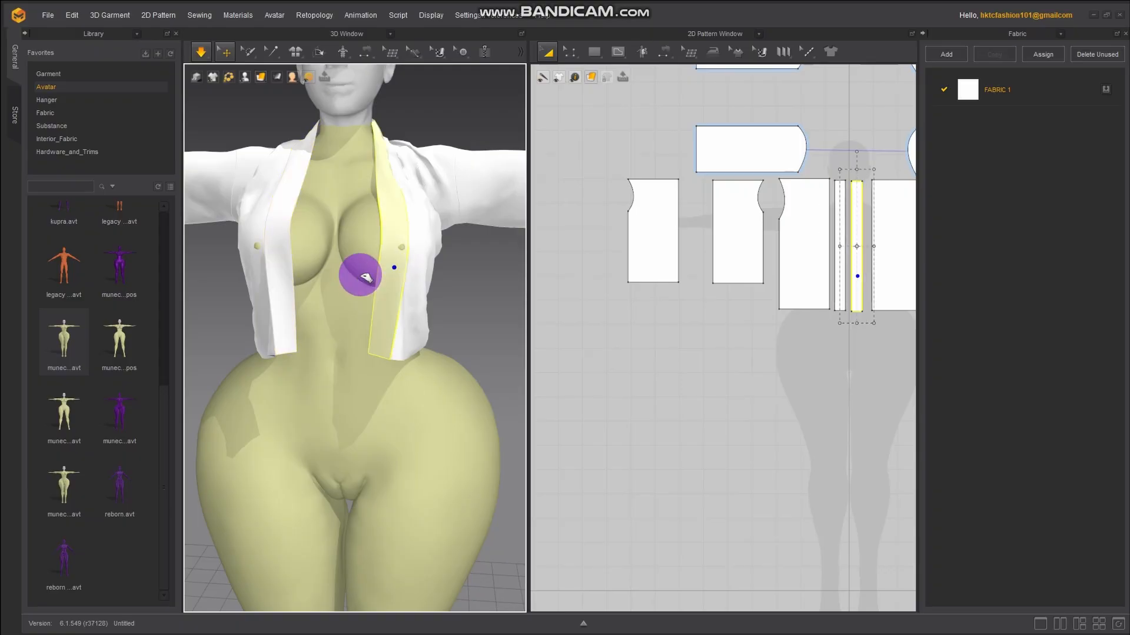
{"action": "left_click_drag", "start_coordinate": [295, 284], "coordinate": [325, 250]}
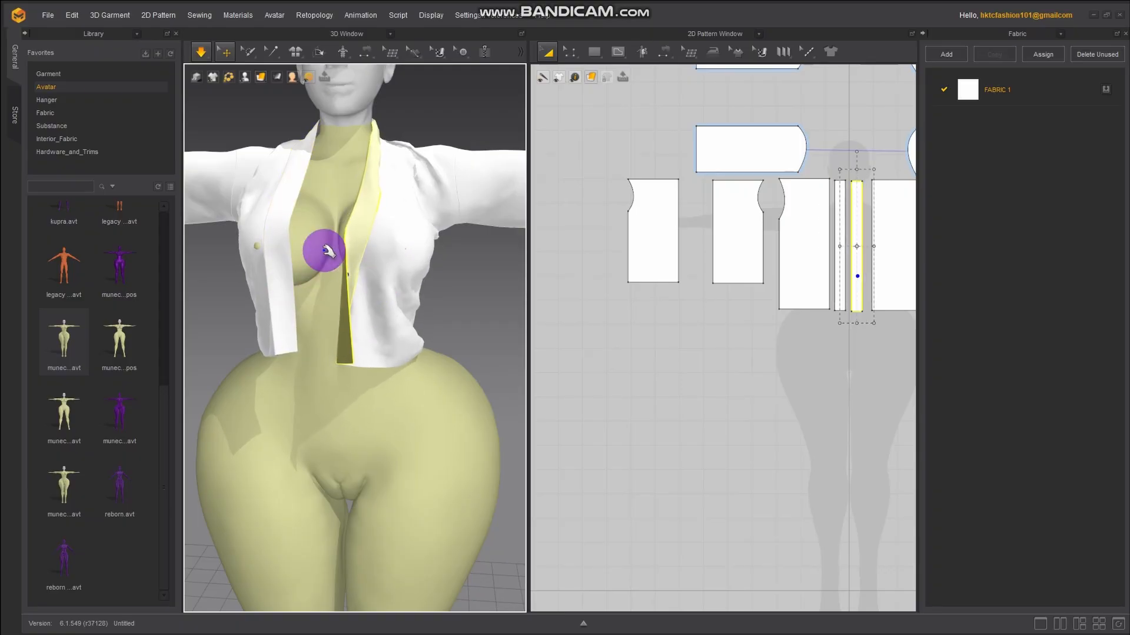
Reposition the lower end of one front strip with the simulation paused, resume simulating and tug both strips flat
{"action": "left_click", "coordinate": [203, 53]}
{"action": "left_click", "coordinate": [280, 113]}
{"action": "left_click", "coordinate": [359, 286]}
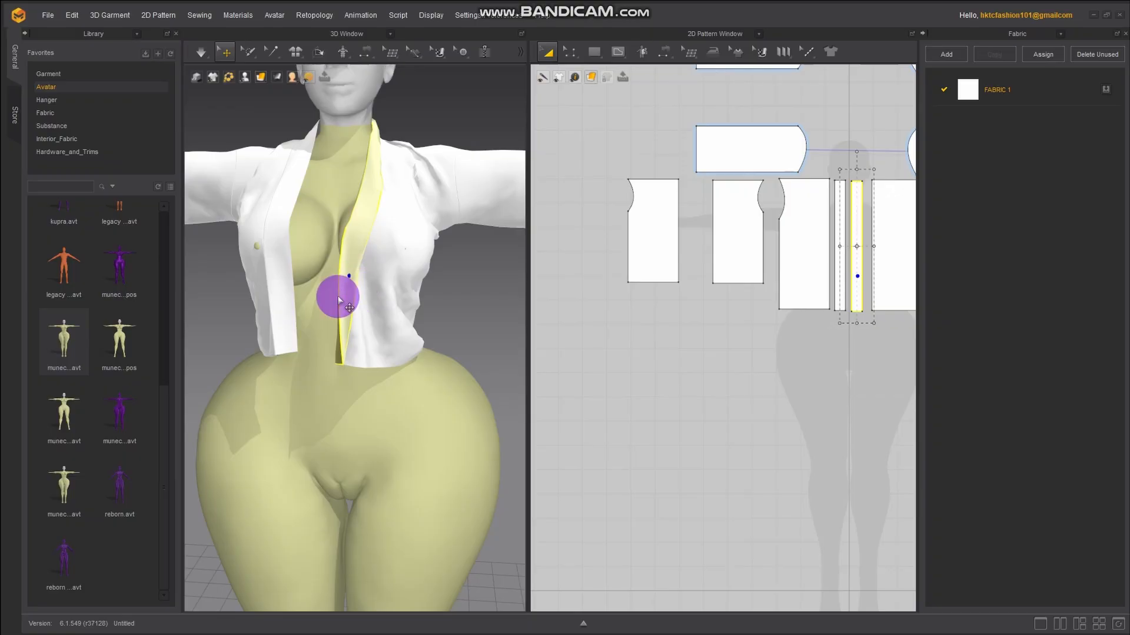
{"action": "mouse_move", "coordinate": [347, 318]}
{"action": "left_mouse_down"}
{"action": "mouse_move", "coordinate": [312, 330]}
{"action": "mouse_move", "coordinate": [343, 316]}
{"action": "left_mouse_up"}
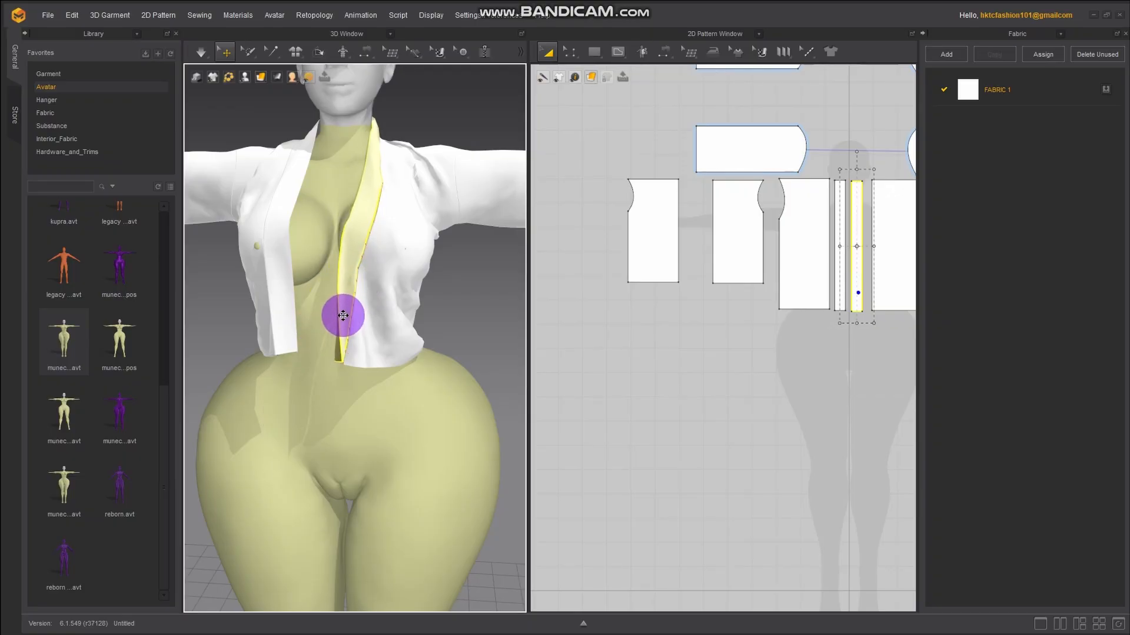
{"action": "left_click_drag", "start_coordinate": [410, 347], "coordinate": [340, 347]}
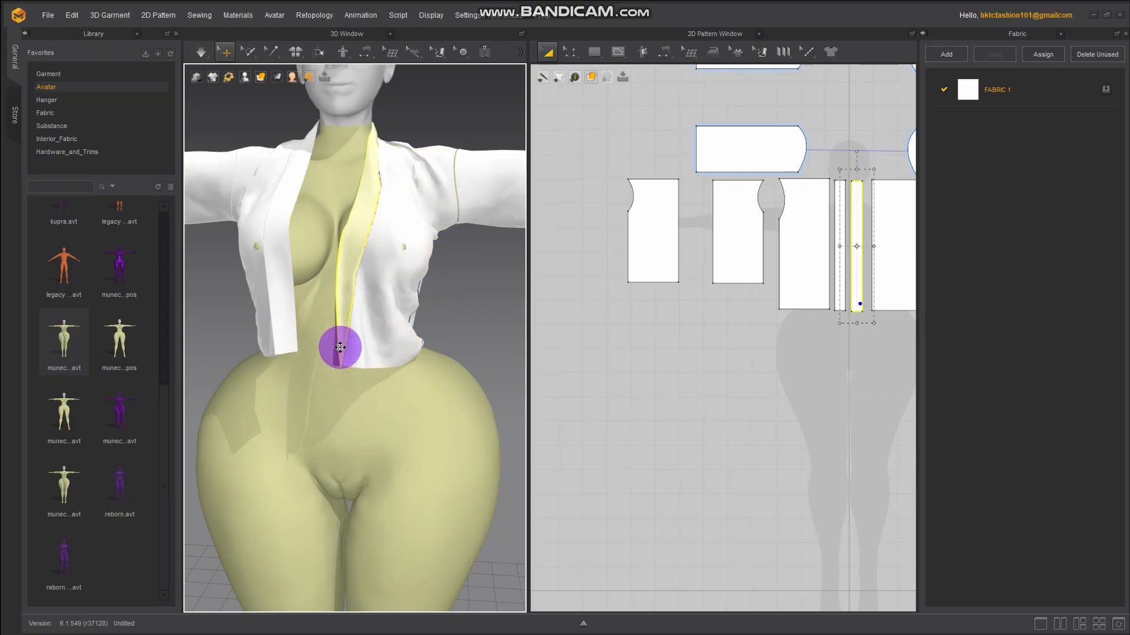
{"action": "left_click", "coordinate": [201, 50]}
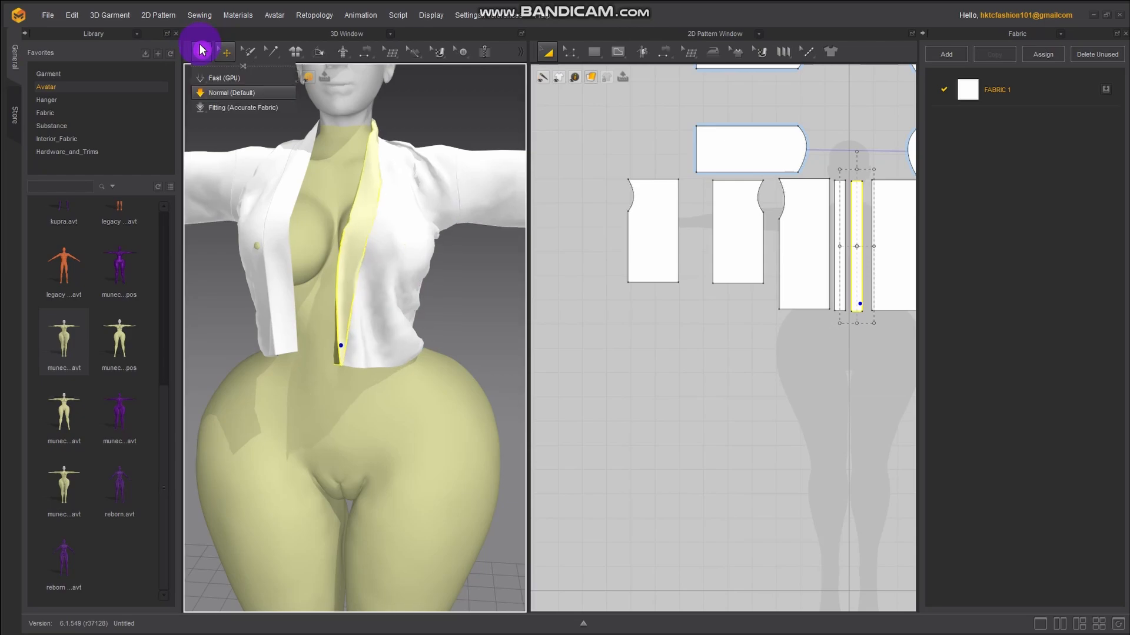
{"action": "left_click_drag", "start_coordinate": [384, 245], "coordinate": [353, 263]}
{"action": "mouse_move", "coordinate": [277, 244]}
{"action": "left_mouse_down"}
{"action": "mouse_move", "coordinate": [315, 233]}
{"action": "mouse_move", "coordinate": [327, 253]}
{"action": "mouse_move", "coordinate": [294, 265]}
{"action": "mouse_move", "coordinate": [312, 282]}
{"action": "mouse_move", "coordinate": [296, 246]}
{"action": "left_mouse_up"}
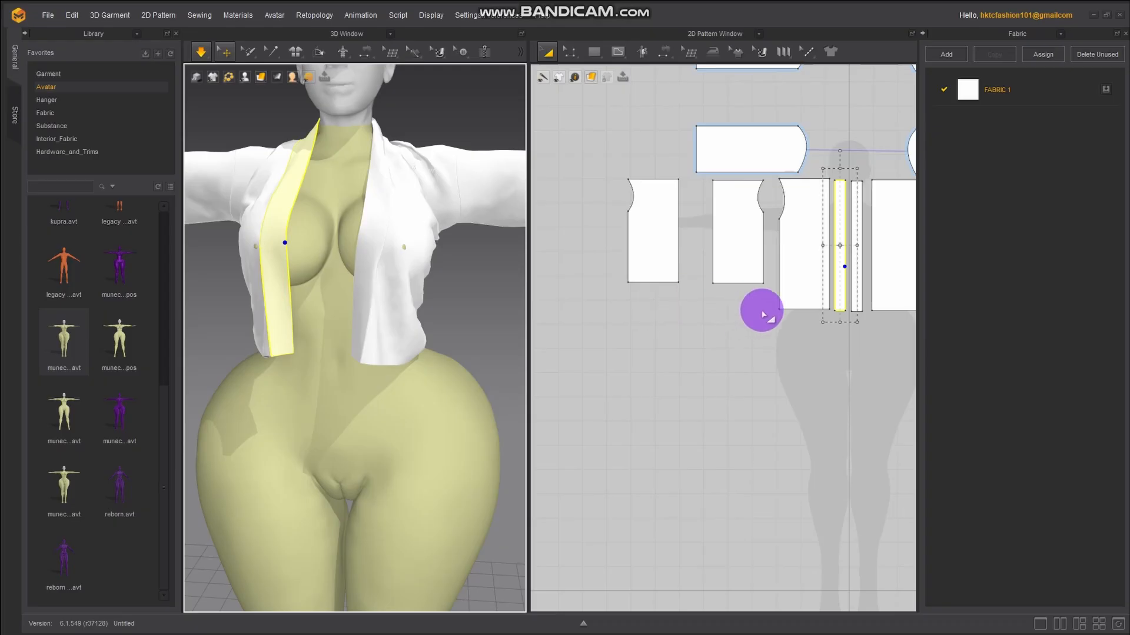
Add a point on the inner edge of each front strip pattern at the same height above the hem
{"action": "scroll", "coordinate": [698, 326], "scroll_direction": "up", "scroll_amount": 5}
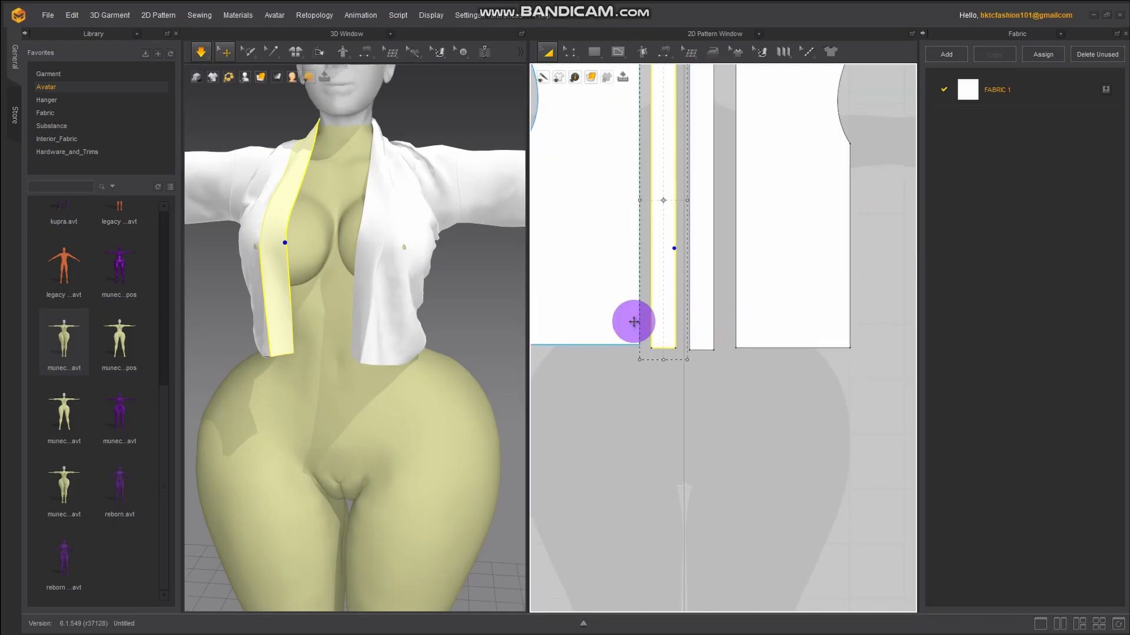
{"action": "left_click", "coordinate": [576, 53]}
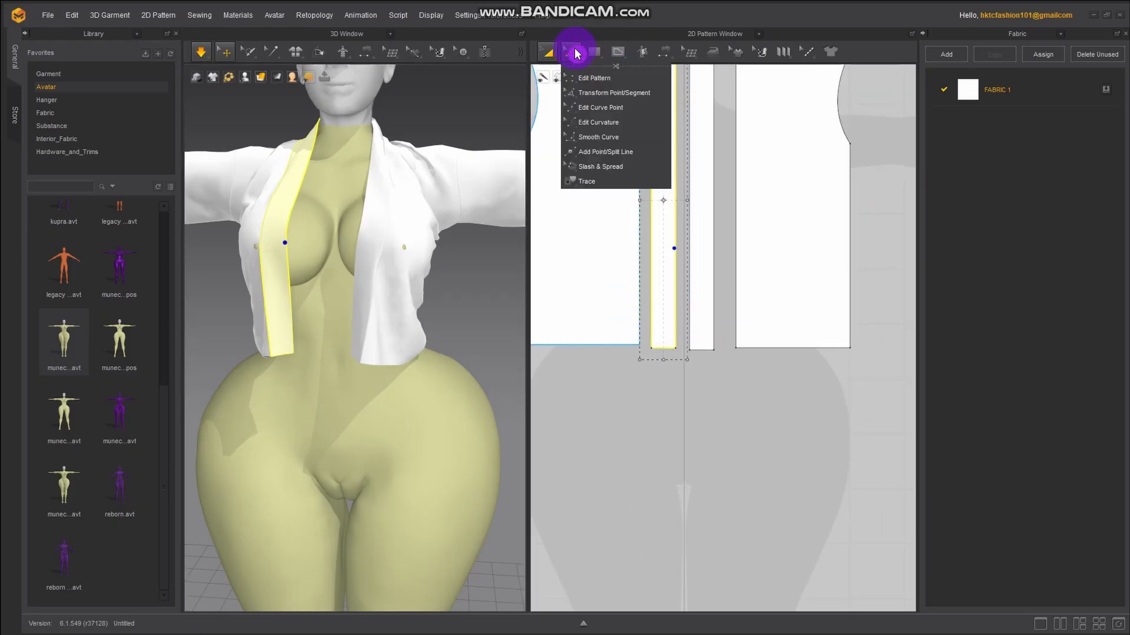
{"action": "left_click", "coordinate": [606, 152]}
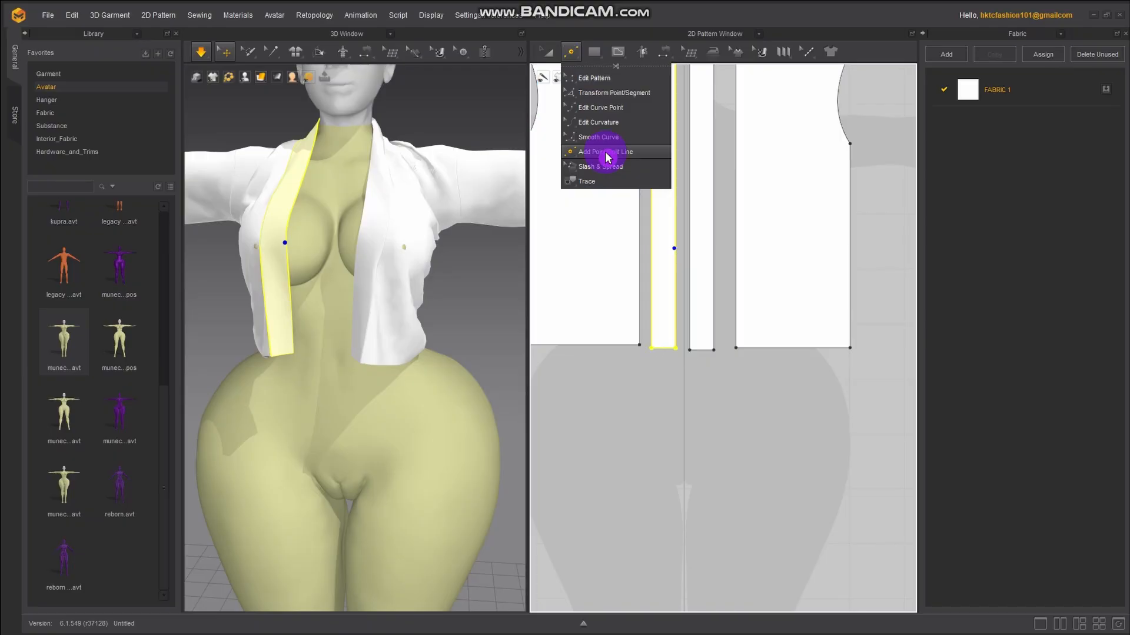
{"action": "scroll", "coordinate": [700, 245], "scroll_direction": "up", "scroll_amount": 3}
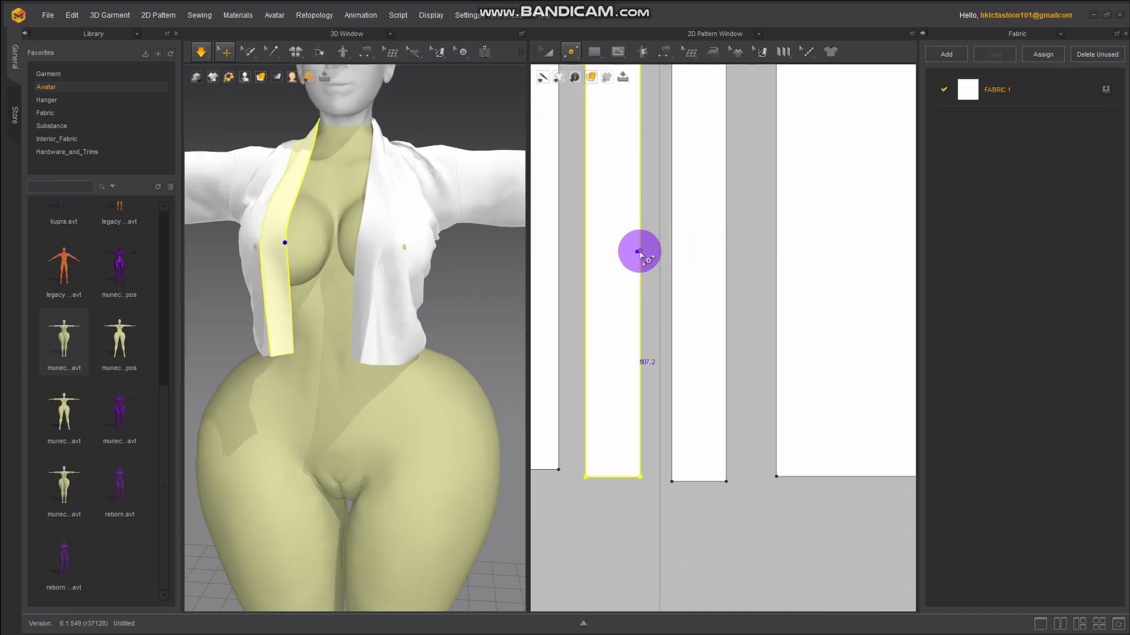
{"action": "left_click", "coordinate": [639, 252]}
{"action": "left_click", "coordinate": [672, 251]}
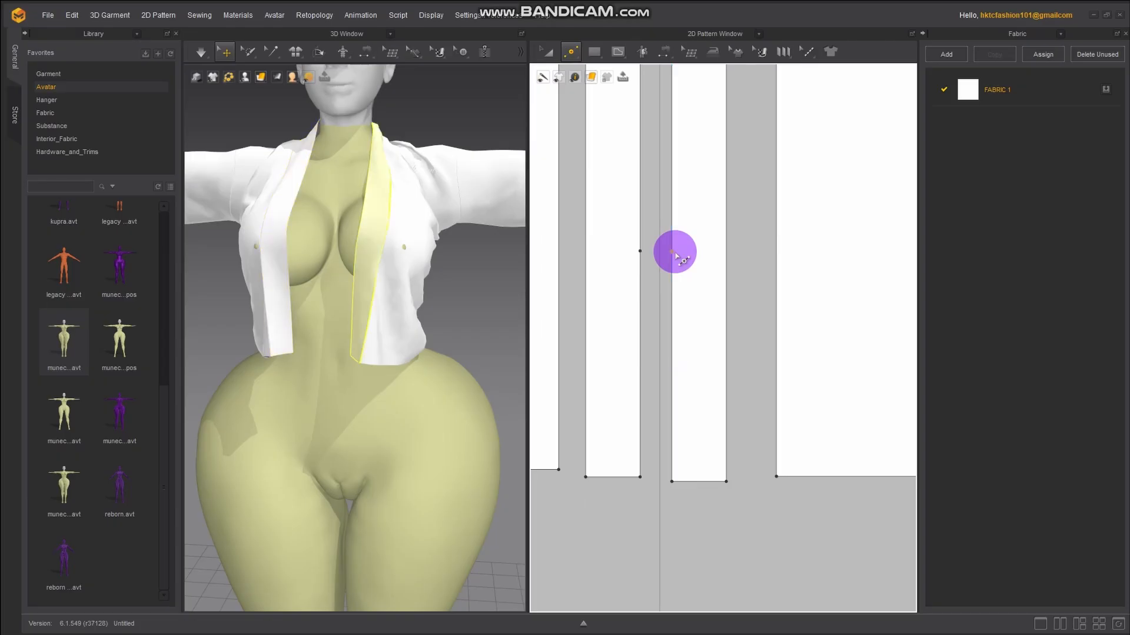
Sew the two front strips together along their inner edges from the new points down to the hem with Segment Sewing
{"action": "left_click", "coordinate": [366, 52]}
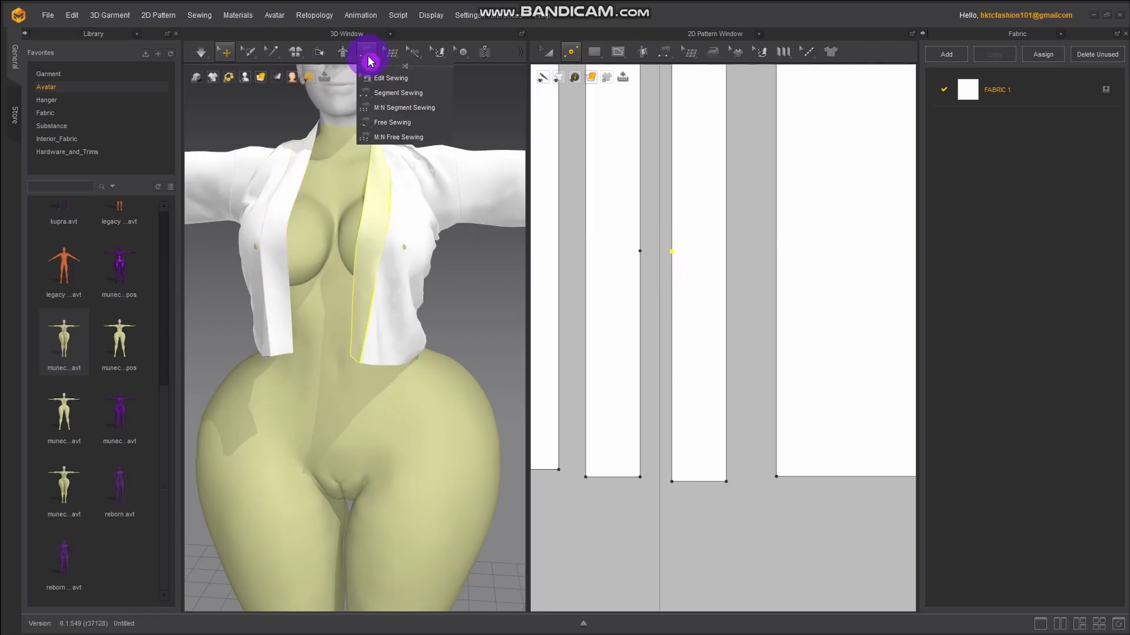
{"action": "left_click", "coordinate": [353, 278]}
{"action": "left_click", "coordinate": [287, 284]}
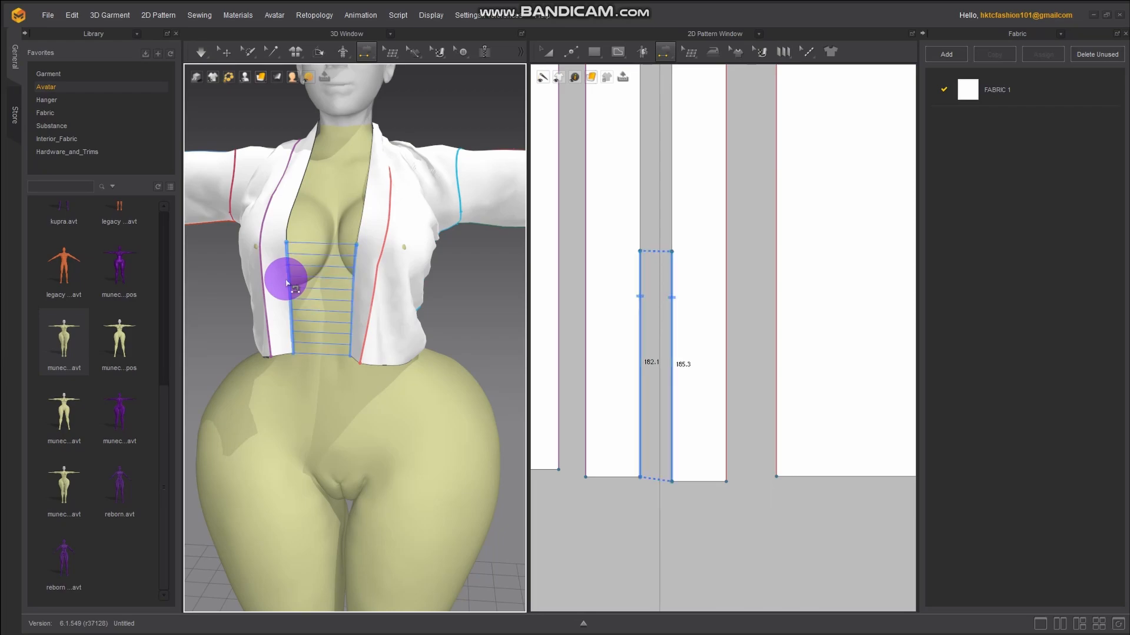
{"action": "left_click", "coordinate": [557, 210]}
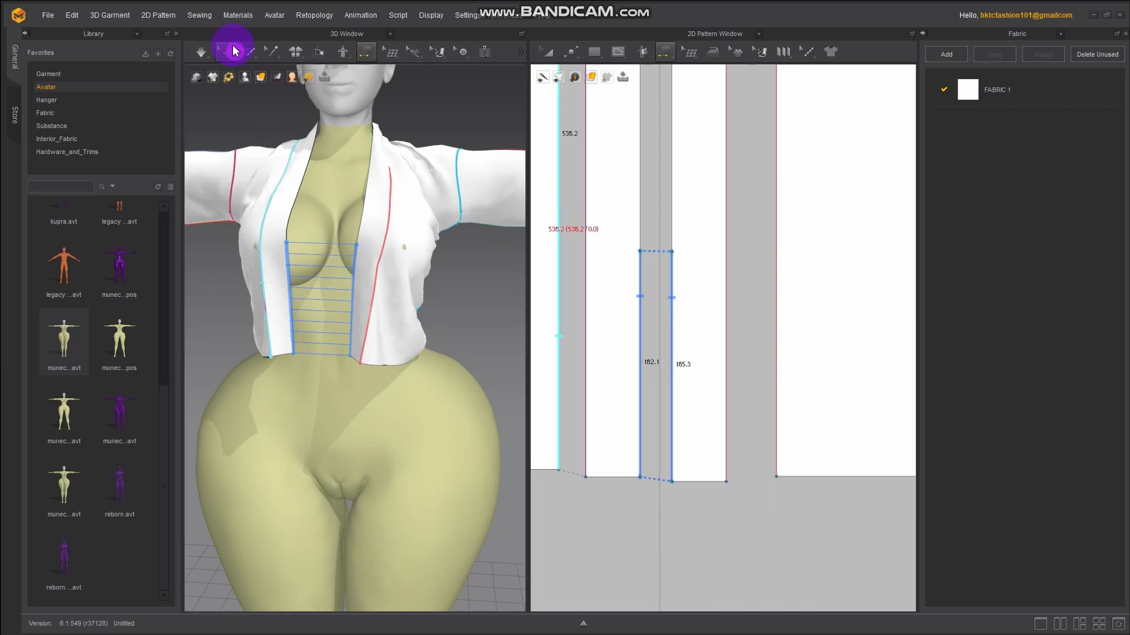
{"action": "left_click", "coordinate": [224, 52]}
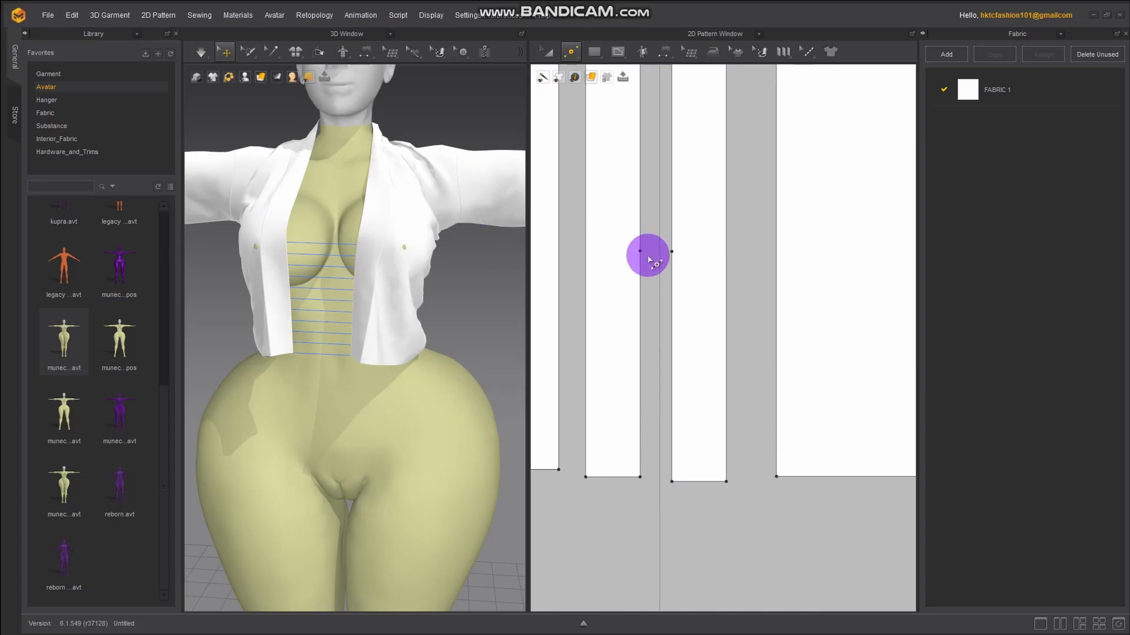
Move the added points on both front strips down to matching heights to shorten the centre-front seam
{"action": "left_click", "coordinate": [571, 52]}
{"action": "left_click", "coordinate": [577, 80]}
{"action": "left_click", "coordinate": [644, 262]}
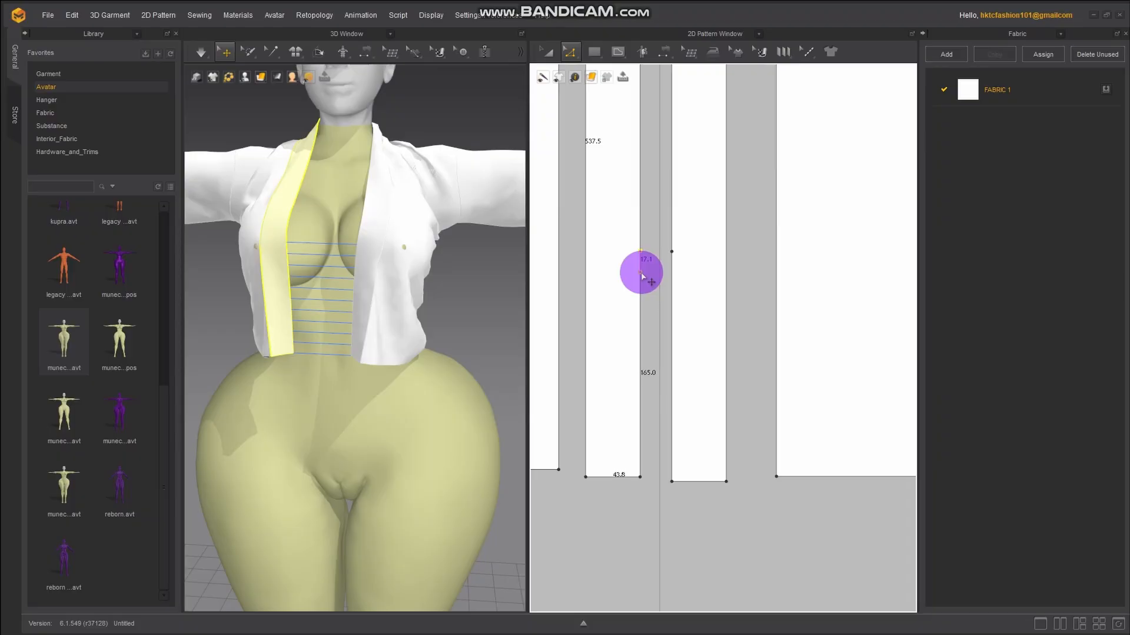
{"action": "left_click", "coordinate": [687, 251]}
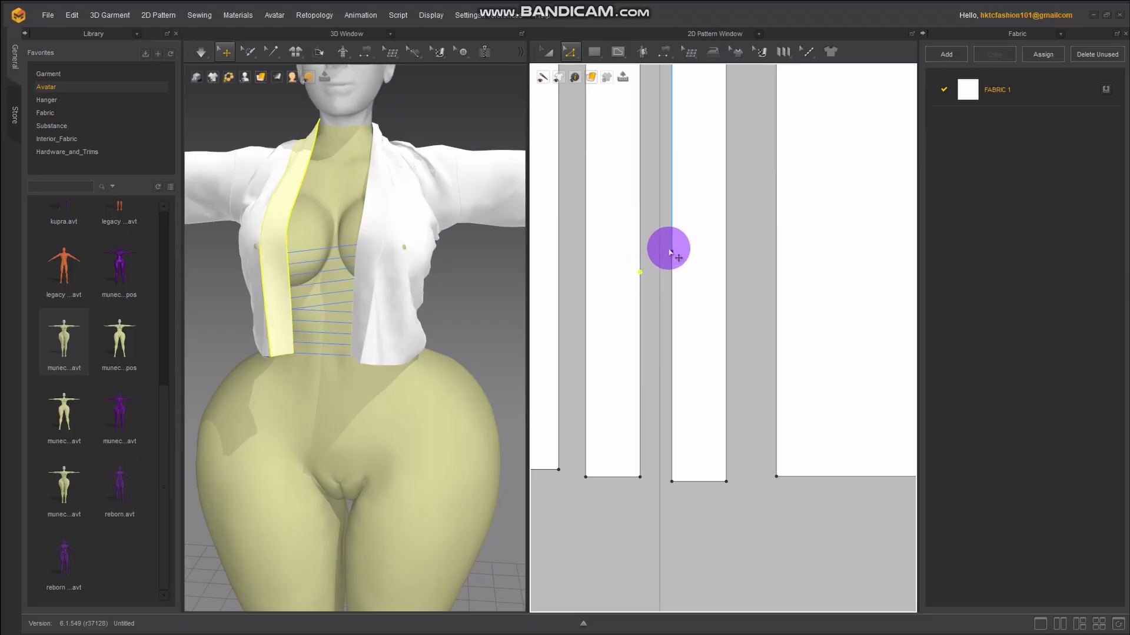
{"action": "left_click", "coordinate": [672, 255]}
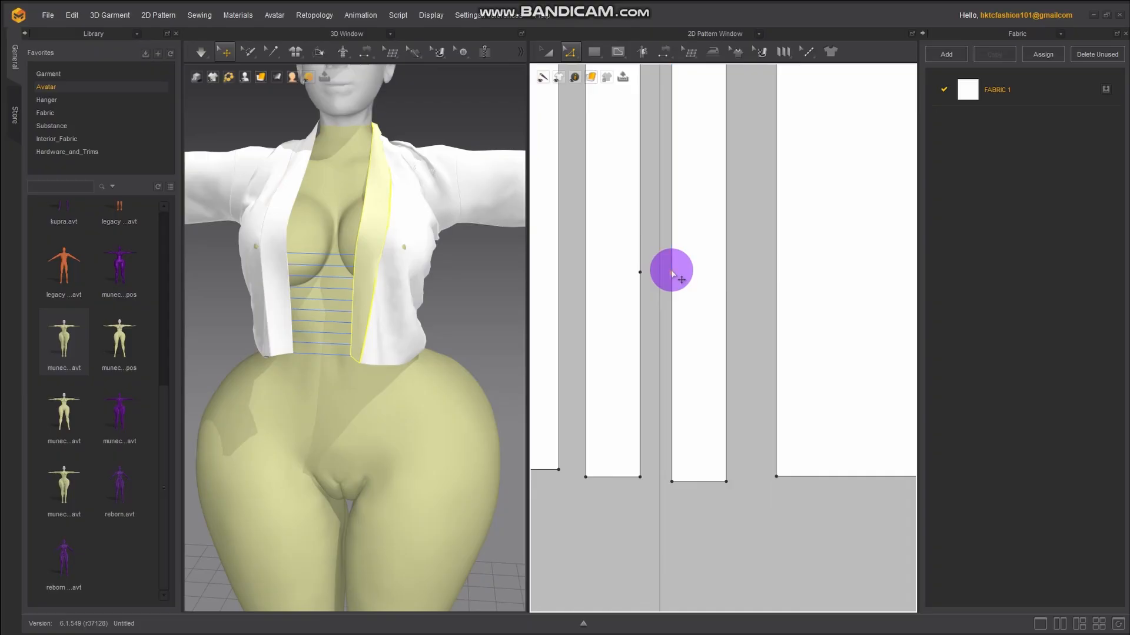
{"action": "left_click_drag", "start_coordinate": [640, 272], "coordinate": [673, 280]}
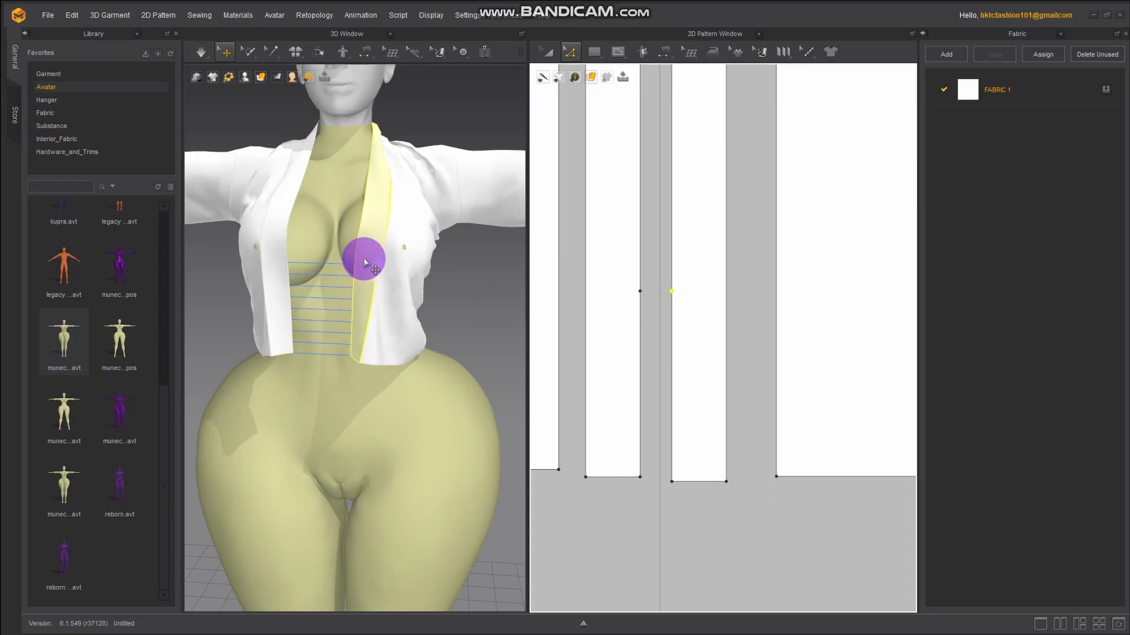
Simulate the garment to close the centre-front seam and tug both front panels downward to even out the hem
{"action": "left_click", "coordinate": [203, 52]}
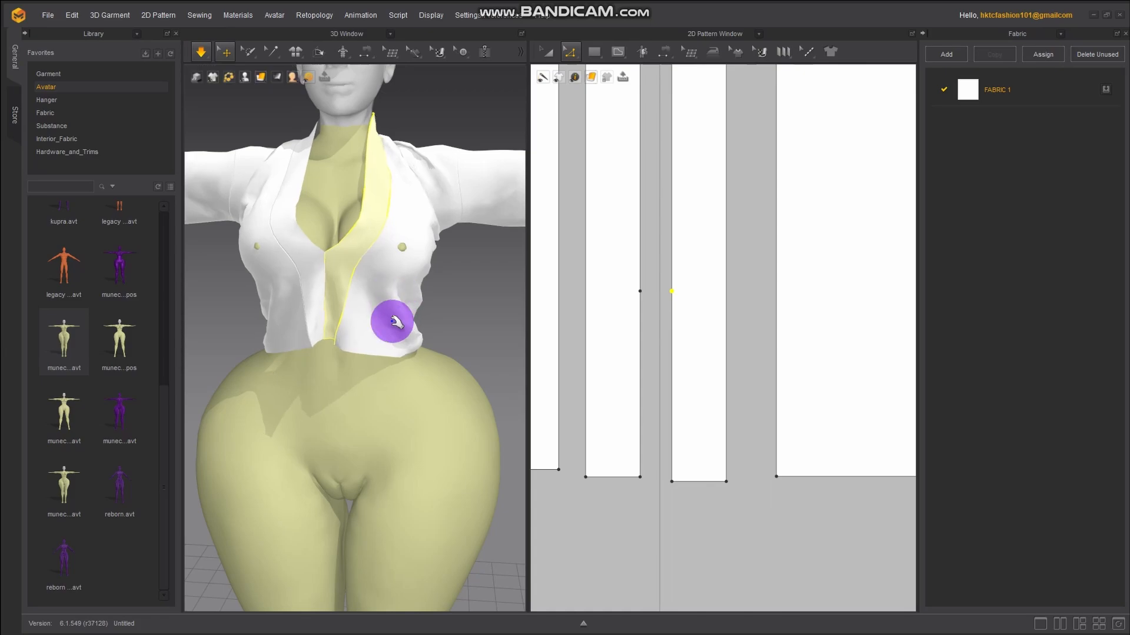
{"action": "mouse_move", "coordinate": [390, 321]}
{"action": "right_mouse_down"}
{"action": "mouse_move", "coordinate": [434, 336]}
{"action": "mouse_move", "coordinate": [320, 320]}
{"action": "mouse_move", "coordinate": [383, 318]}
{"action": "right_mouse_up"}
{"action": "right_click_drag", "start_coordinate": [422, 281], "coordinate": [302, 260]}
{"action": "middle_click_drag", "start_coordinate": [287, 260], "coordinate": [363, 271]}
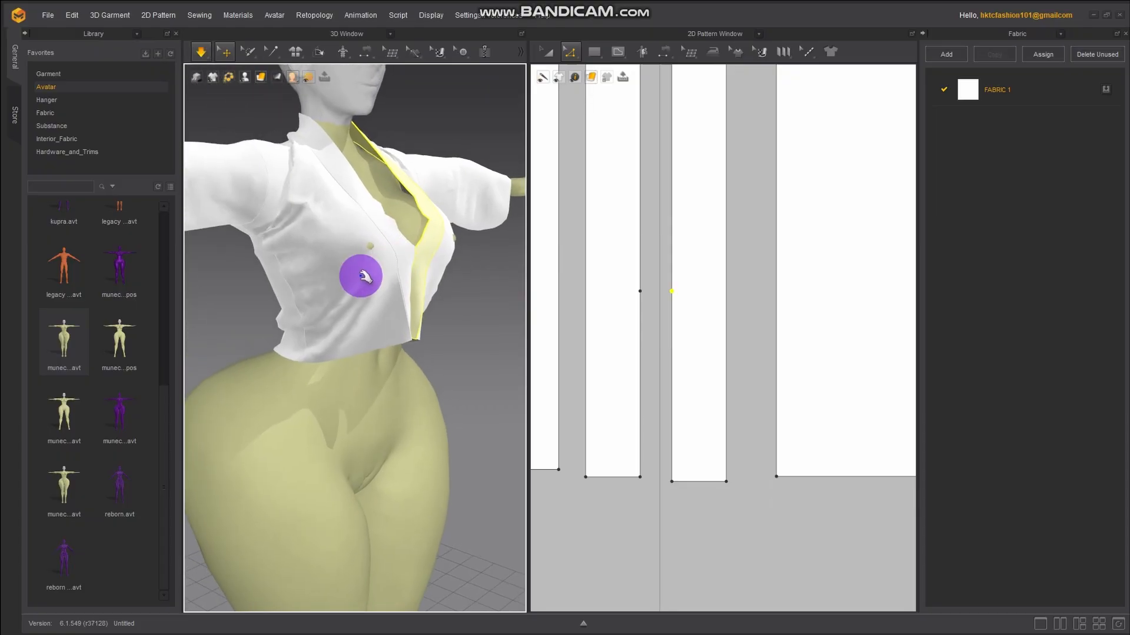
{"action": "left_click_drag", "start_coordinate": [395, 321], "coordinate": [412, 352]}
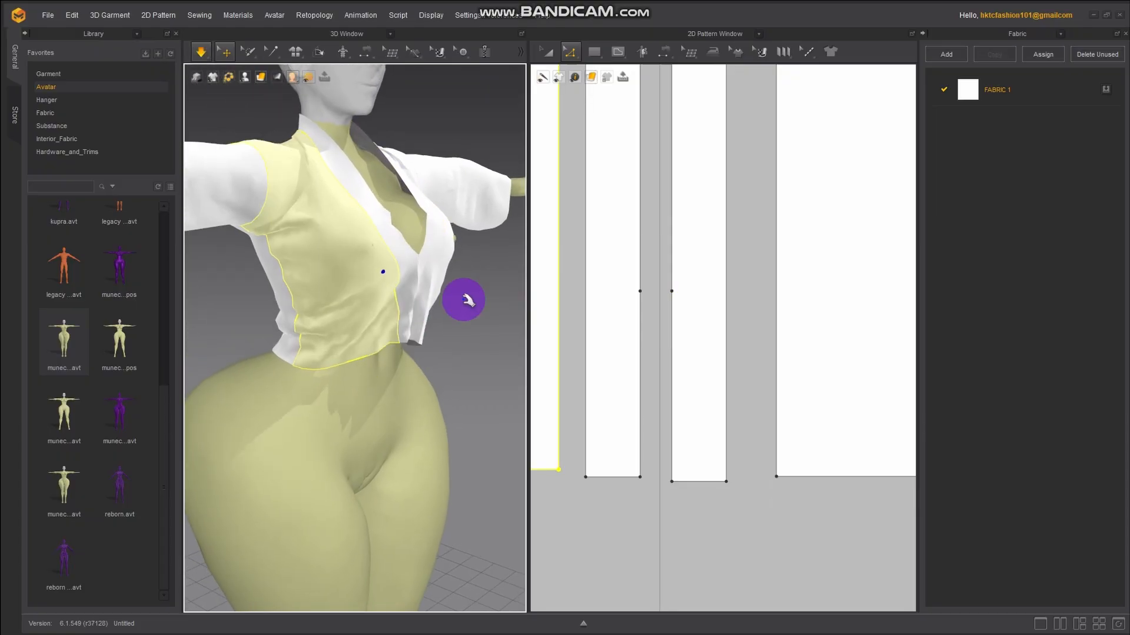
{"action": "right_click_drag", "start_coordinate": [465, 298], "coordinate": [319, 254]}
{"action": "key", "text": "space"}
{"action": "middle_click_drag", "start_coordinate": [318, 254], "coordinate": [300, 239]}
{"action": "key", "text": "space"}
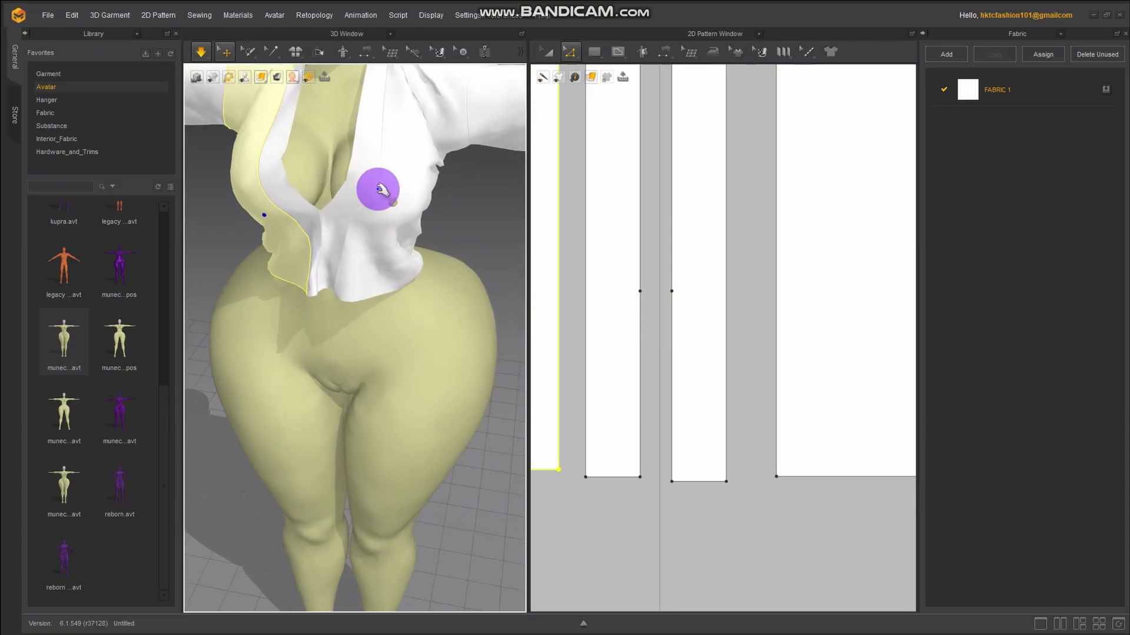
{"action": "left_click_drag", "start_coordinate": [377, 190], "coordinate": [377, 278]}
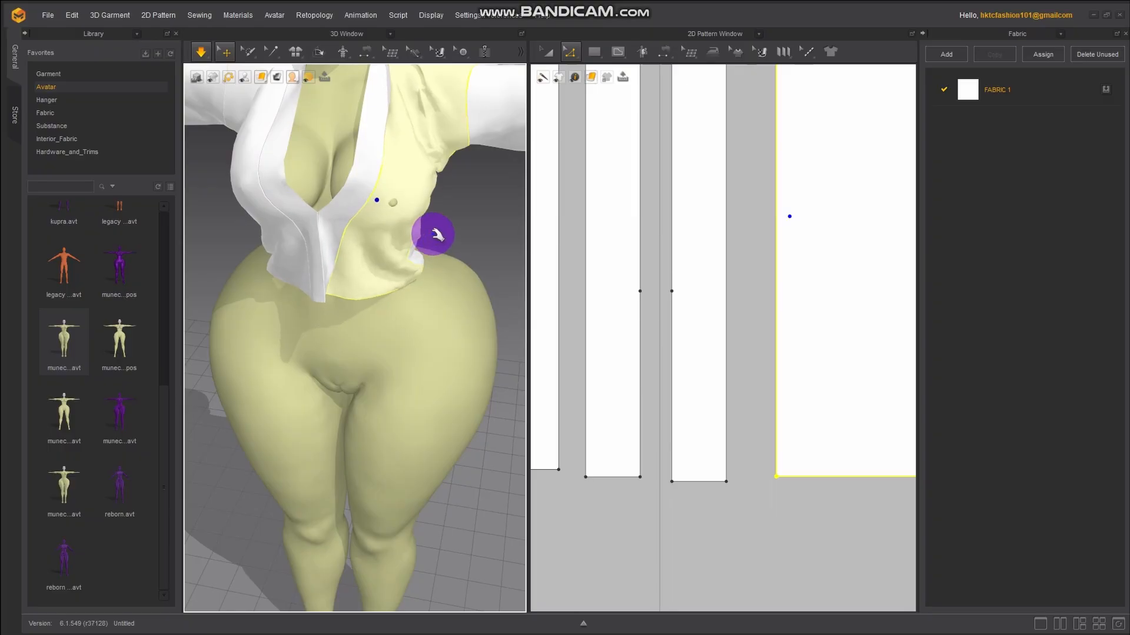
{"action": "right_click_drag", "start_coordinate": [436, 233], "coordinate": [424, 190]}
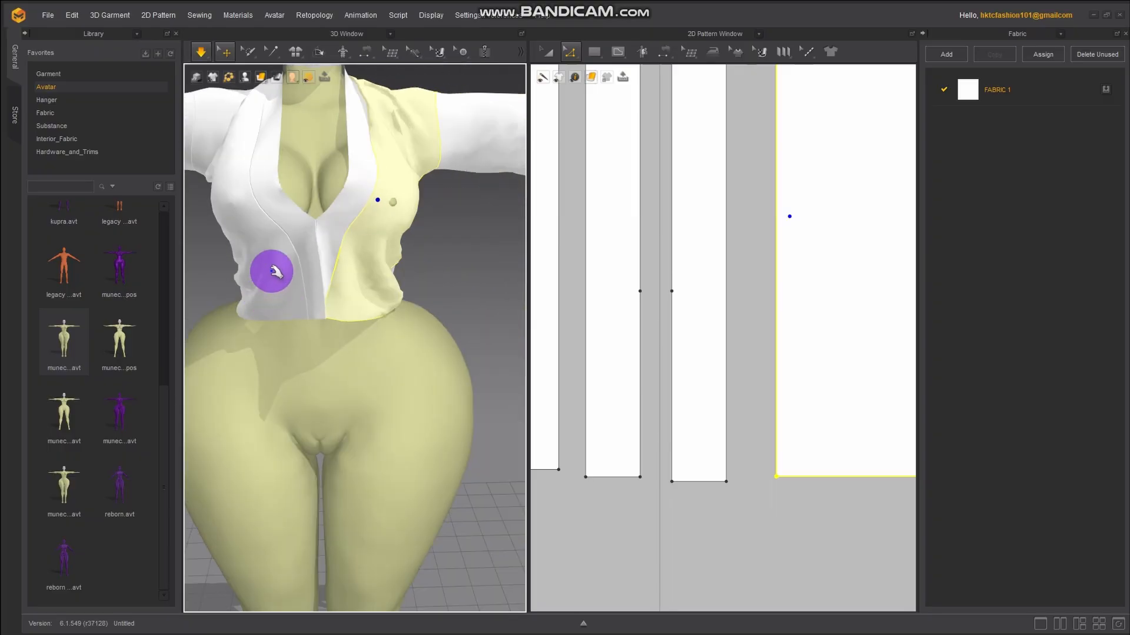
Tug the back panel and its waist area during simulation to smooth out the bunched fabric
{"action": "key", "text": "space"}
{"action": "middle_click_drag", "start_coordinate": [271, 270], "coordinate": [349, 190]}
{"action": "right_click_drag", "start_coordinate": [350, 193], "coordinate": [528, 199]}
{"action": "key", "text": "space"}
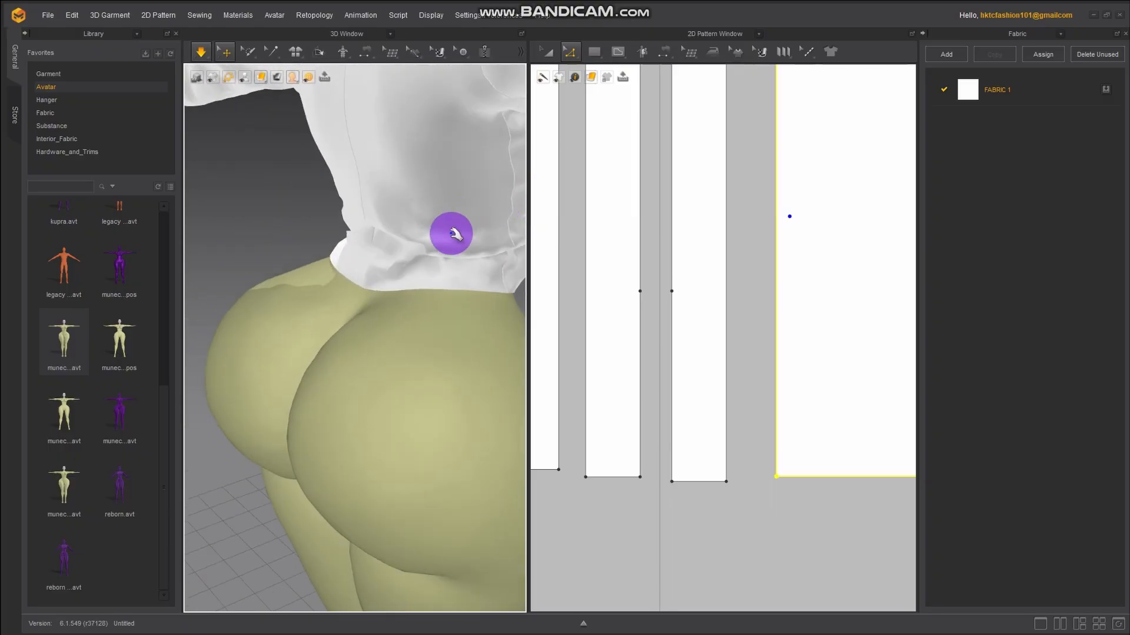
{"action": "scroll", "coordinate": [414, 240], "scroll_direction": "down", "scroll_amount": 4}
{"action": "left_click_drag", "start_coordinate": [380, 236], "coordinate": [413, 194]}
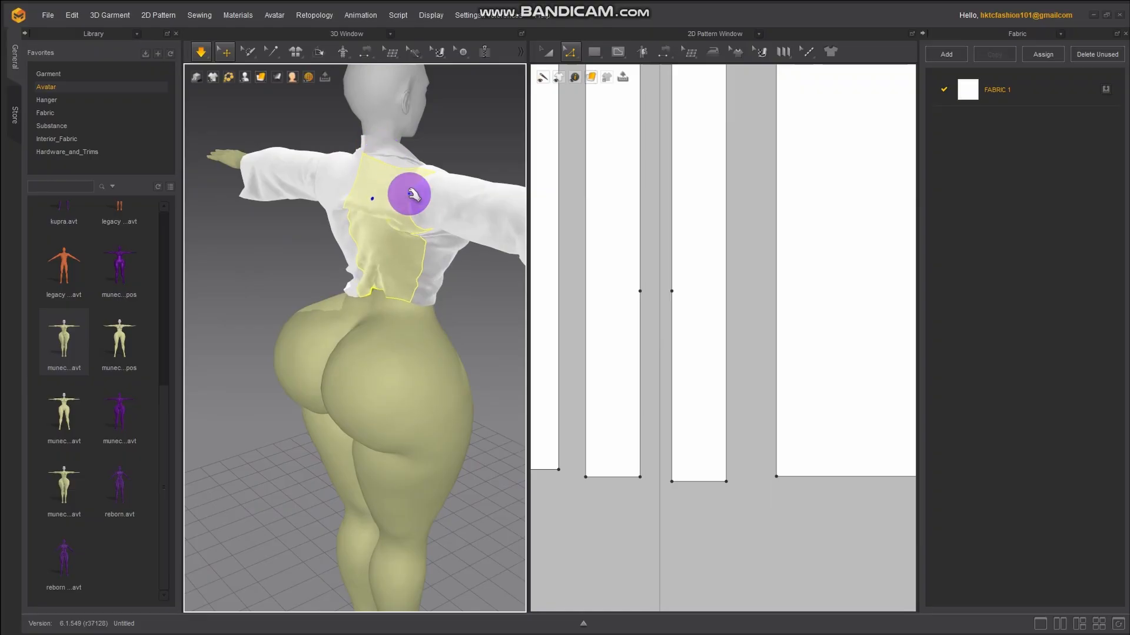
{"action": "left_click_drag", "start_coordinate": [416, 283], "coordinate": [396, 297]}
Tug the front panel near the armhole during simulation and check the jacket's drape from several angles
{"action": "right_click_drag", "start_coordinate": [396, 298], "coordinate": [303, 286]}
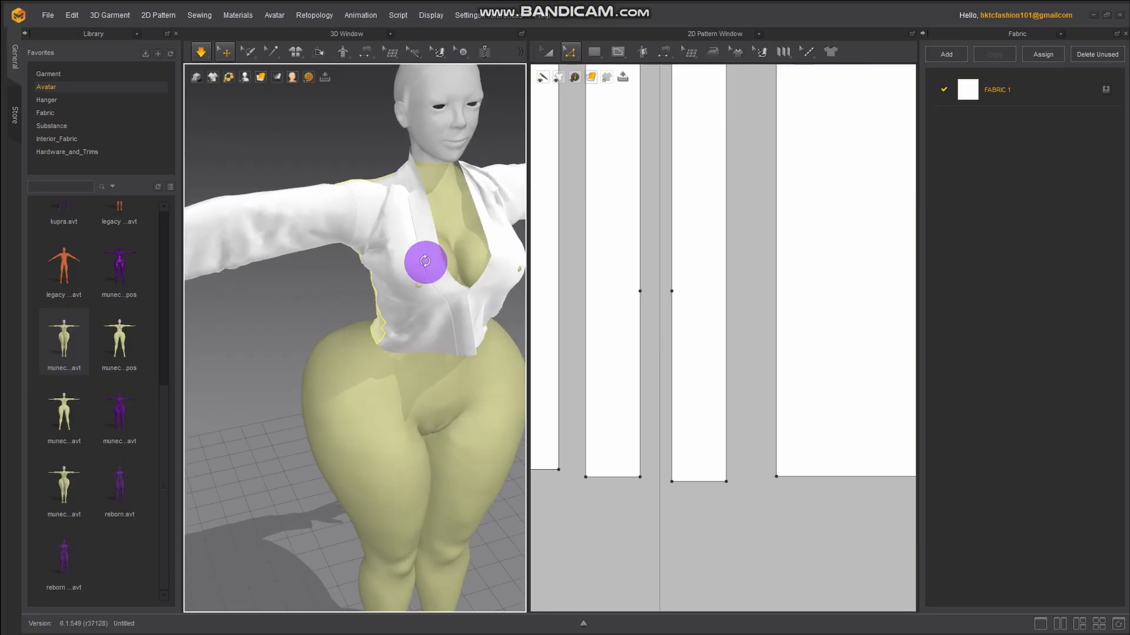
{"action": "right_click_drag", "start_coordinate": [425, 261], "coordinate": [353, 252]}
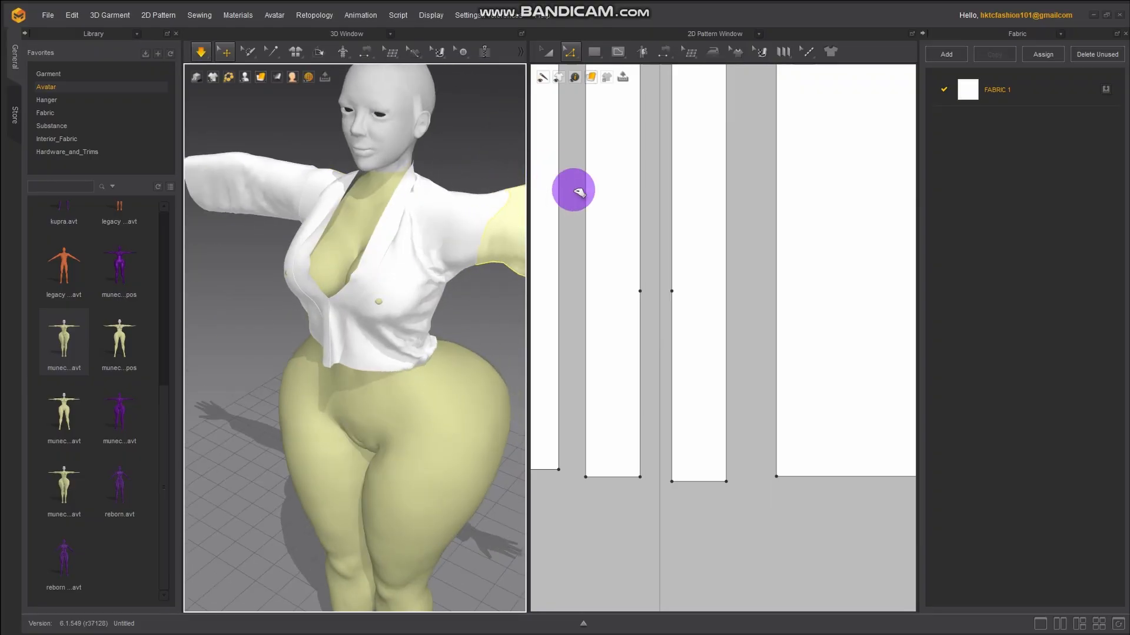
{"action": "left_click_drag", "start_coordinate": [477, 227], "coordinate": [441, 253]}
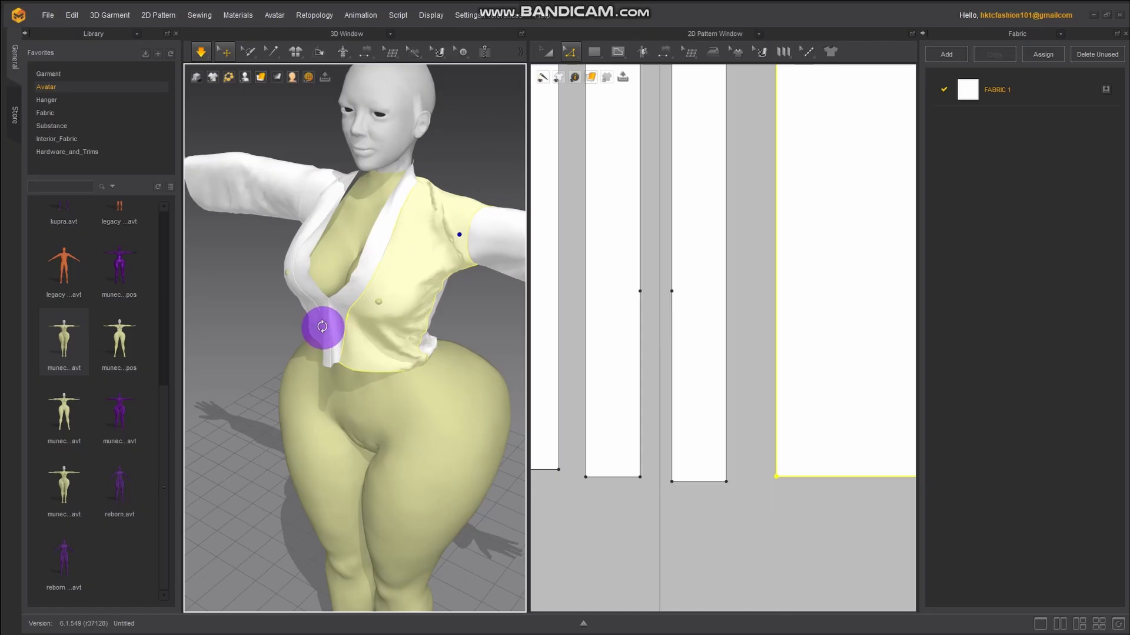
{"action": "right_click_drag", "start_coordinate": [322, 327], "coordinate": [389, 282]}
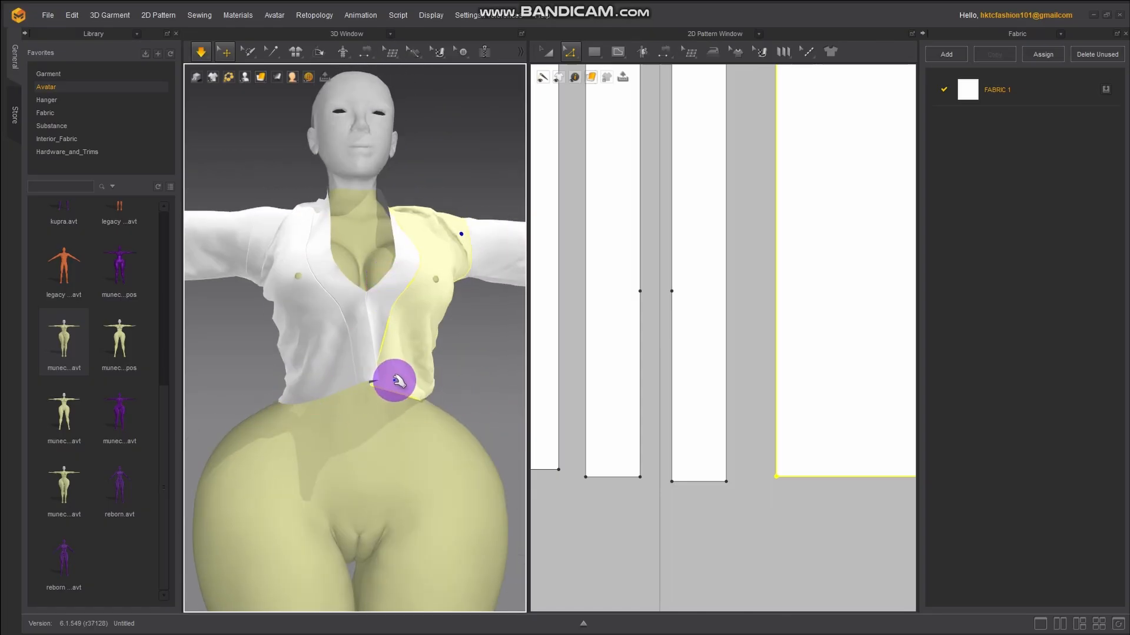
{"action": "right_click_drag", "start_coordinate": [410, 377], "coordinate": [386, 375]}
{"action": "scroll", "coordinate": [657, 415], "scroll_direction": "down", "scroll_amount": 8}
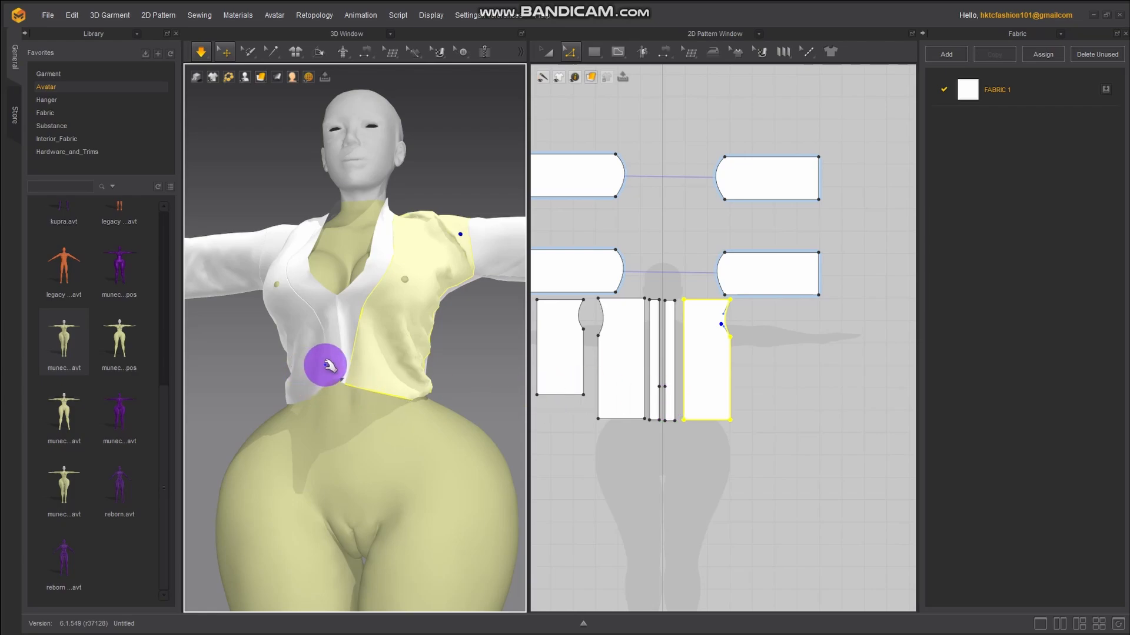
{"action": "scroll", "coordinate": [324, 369], "scroll_direction": "down", "scroll_amount": 2}
{"action": "right_click_drag", "start_coordinate": [325, 371], "coordinate": [370, 375]}
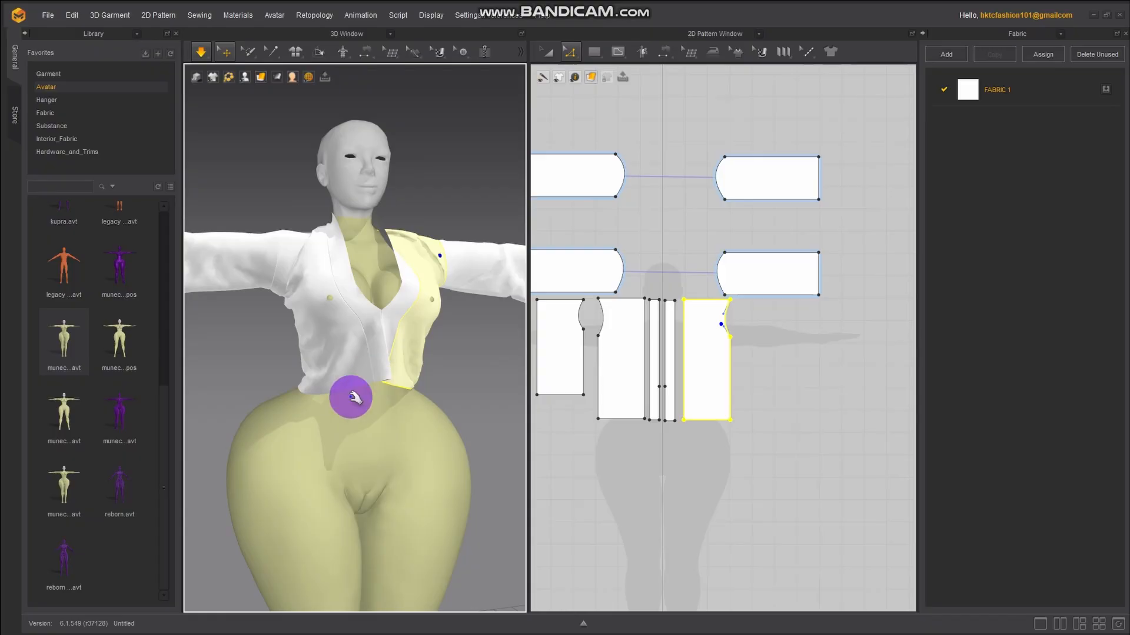
Check the jacket's lower front and side hem close up during simulation, and stop the simulation
{"action": "scroll", "coordinate": [344, 418], "scroll_direction": "up", "scroll_amount": 2}
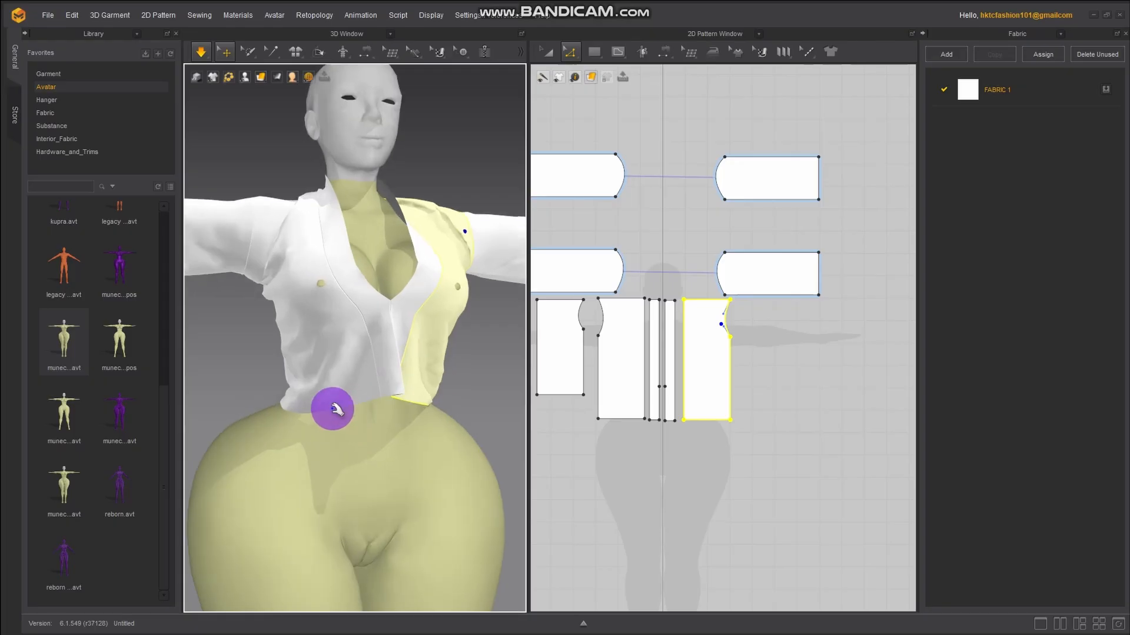
{"action": "middle_click_drag", "start_coordinate": [293, 378], "coordinate": [301, 351]}
{"action": "key", "text": "space"}
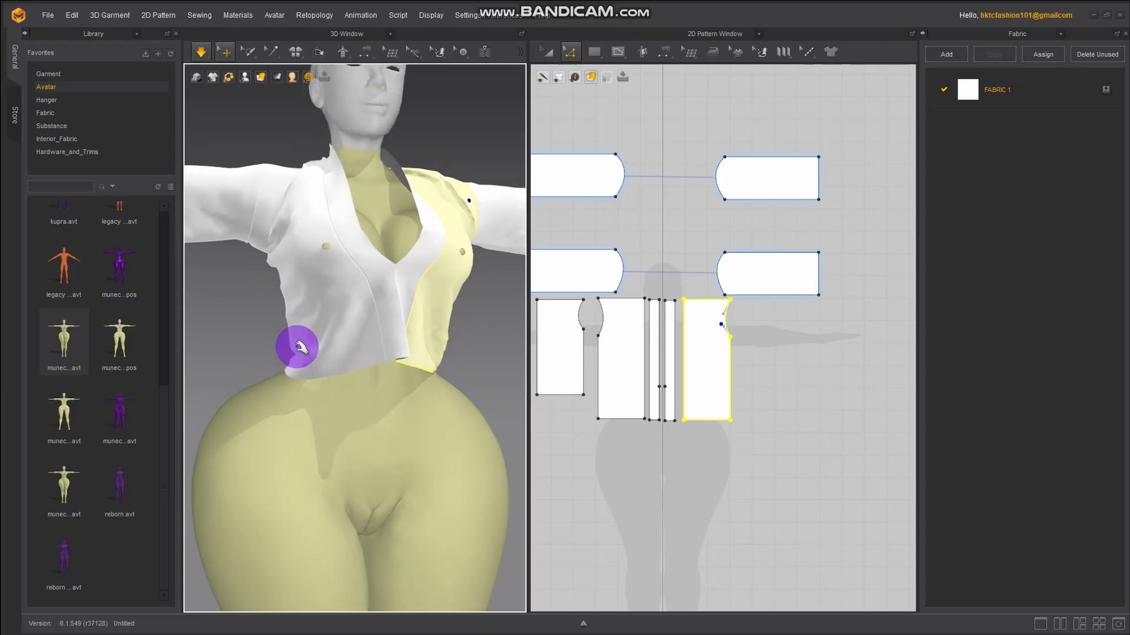
{"action": "right_click_drag", "start_coordinate": [296, 346], "coordinate": [270, 330]}
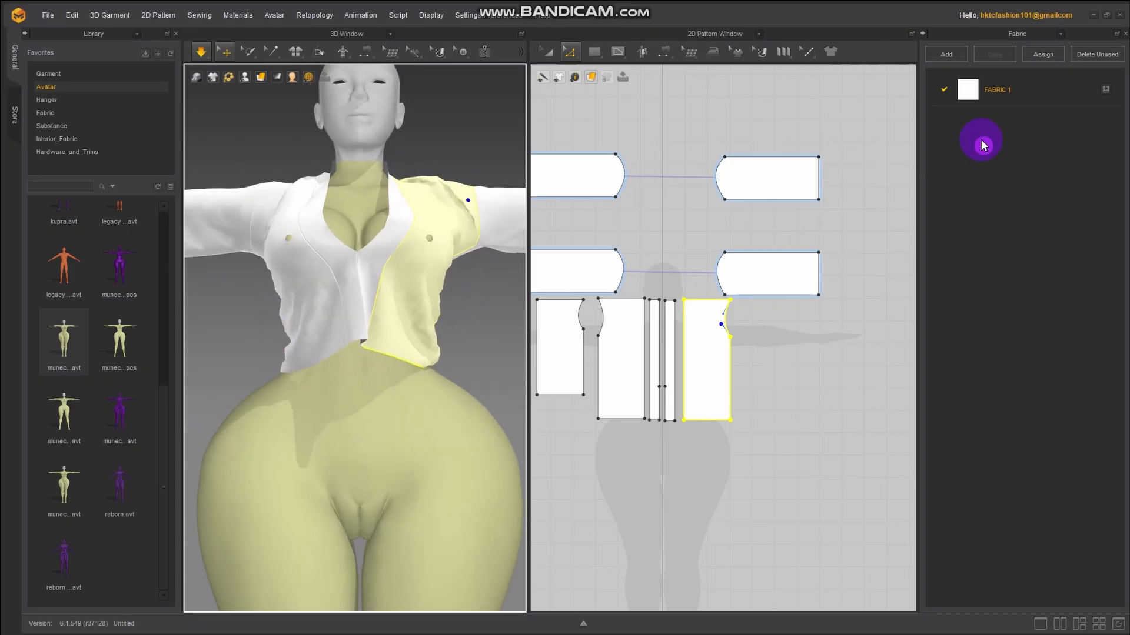
{"action": "left_click", "coordinate": [198, 52]}
{"action": "left_click", "coordinate": [192, 54]}
Draw a thin horizontal rectangle pattern just below the front panels to serve as a waistband
{"action": "right_click_drag", "start_coordinate": [759, 411], "coordinate": [843, 341]}
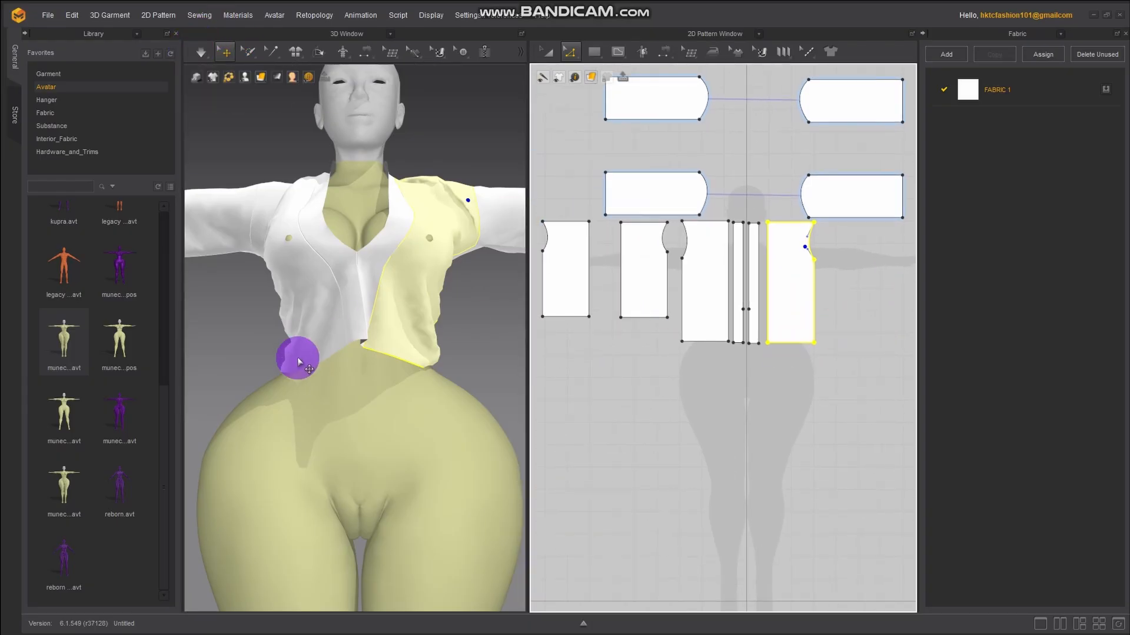
{"action": "scroll", "coordinate": [291, 336], "scroll_direction": "down", "scroll_amount": 5}
{"action": "middle_click_drag", "start_coordinate": [322, 339], "coordinate": [328, 343]}
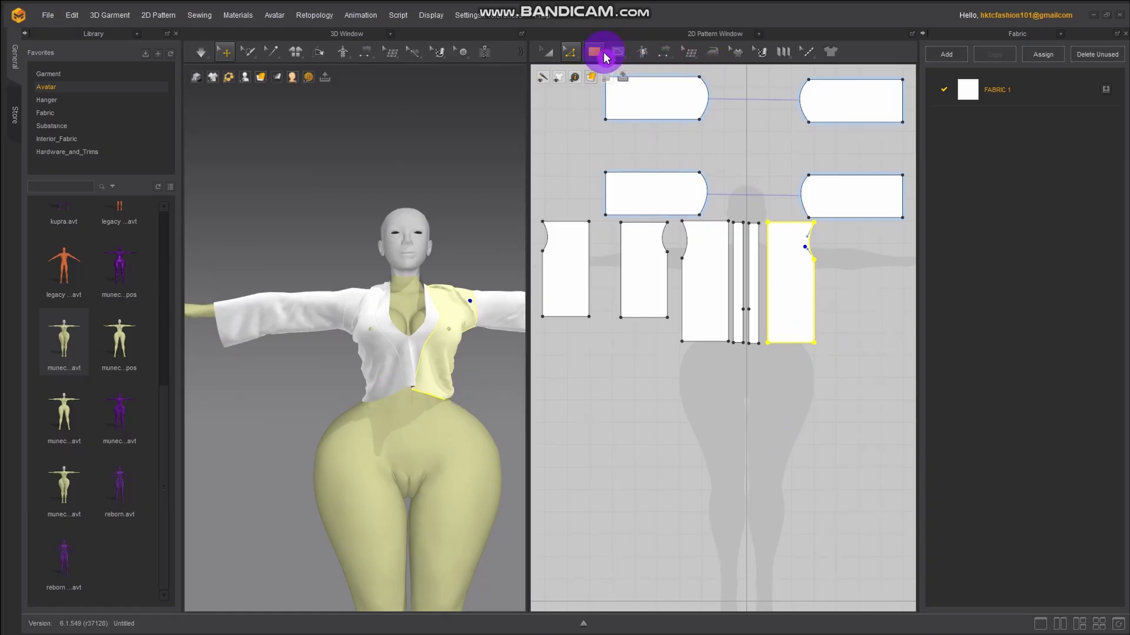
{"action": "left_click", "coordinate": [606, 57]}
{"action": "left_click", "coordinate": [614, 93]}
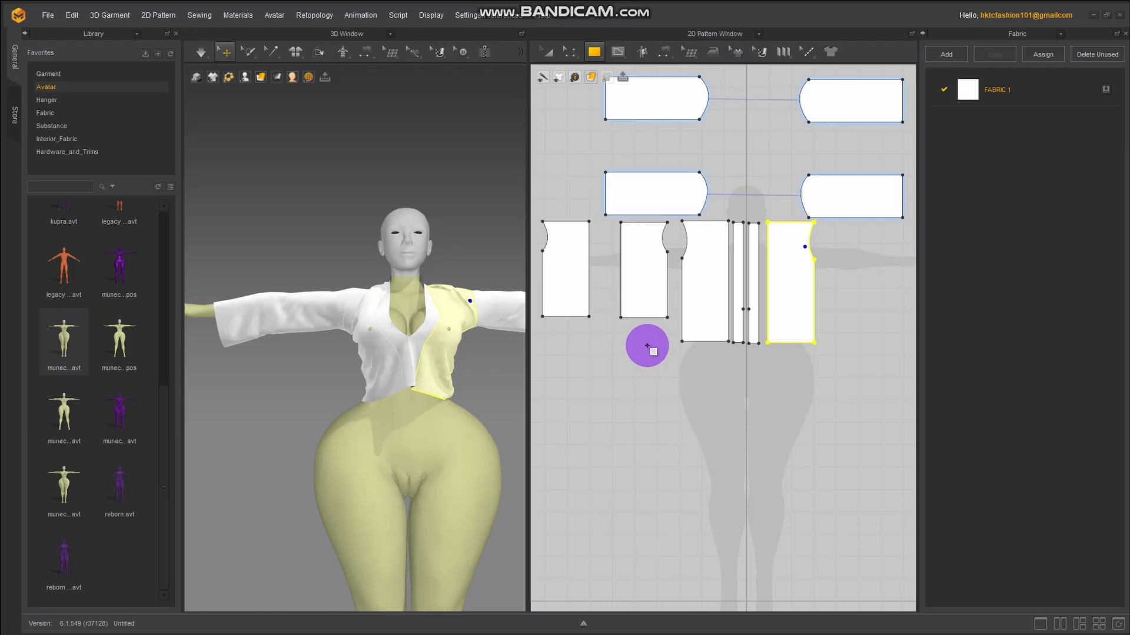
{"action": "left_click_drag", "start_coordinate": [648, 346], "coordinate": [728, 364]}
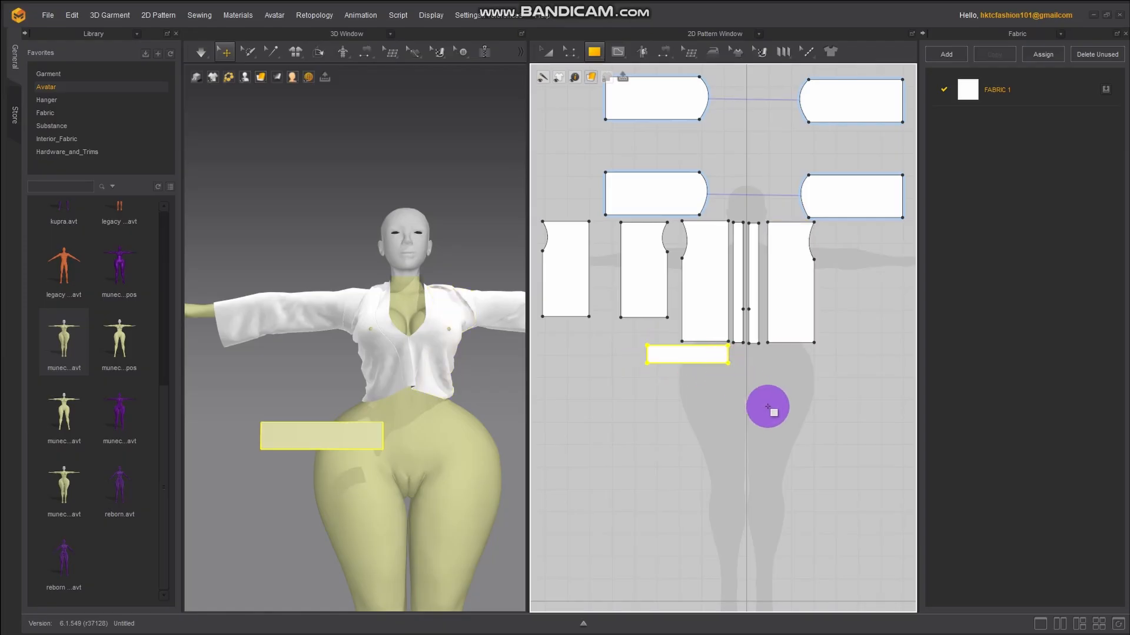
Move the new rectangle in 3D up to the jacket's front hem and in close to the avatar's waist
{"action": "right_click_drag", "start_coordinate": [381, 449], "coordinate": [328, 439]}
{"action": "left_click", "coordinate": [335, 425]}
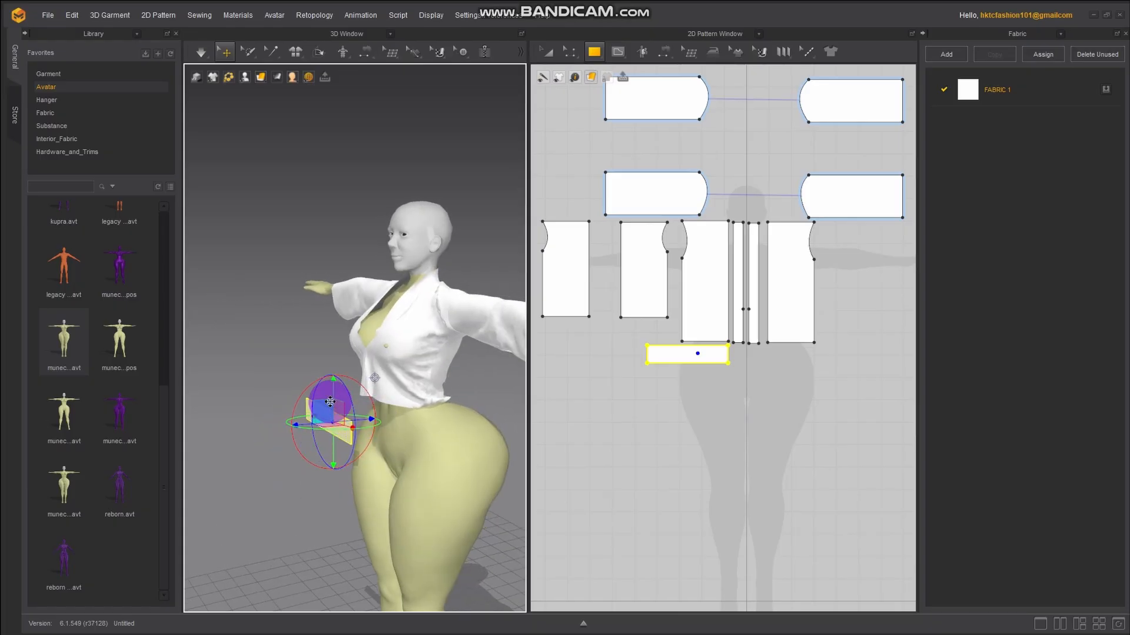
{"action": "left_click_drag", "start_coordinate": [335, 390], "coordinate": [336, 377]}
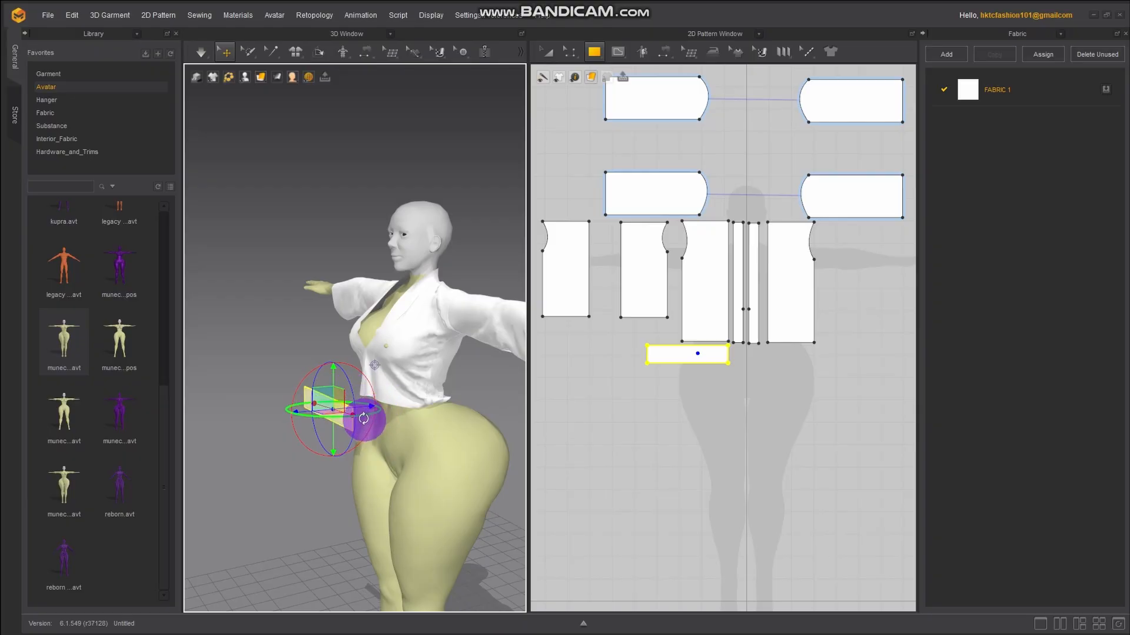
{"action": "scroll", "coordinate": [363, 419], "scroll_direction": "up", "scroll_amount": 3}
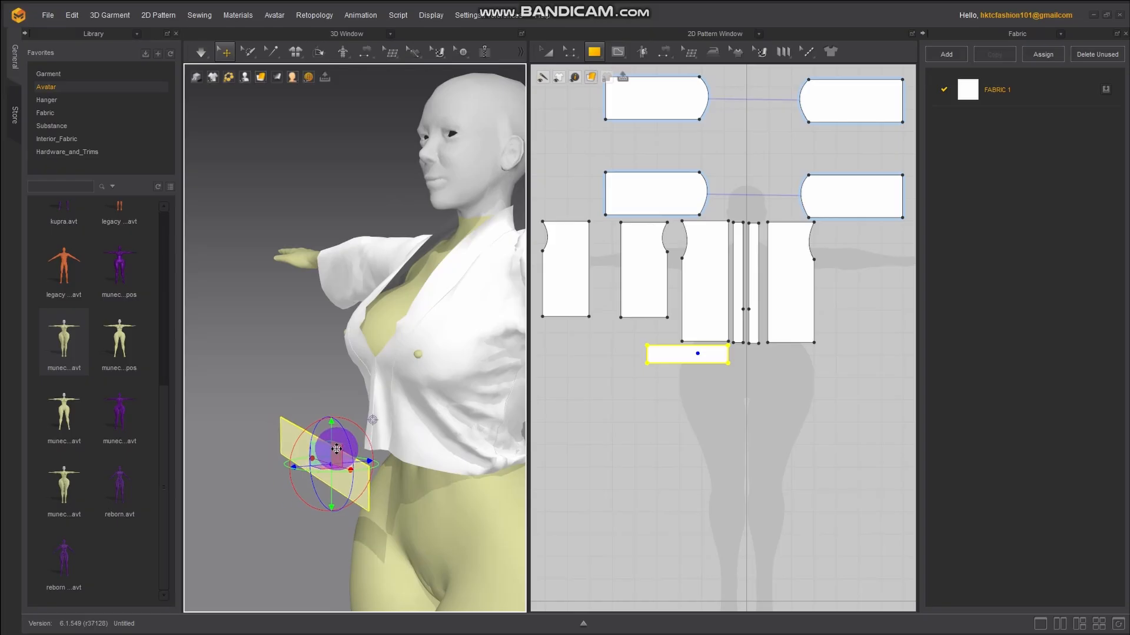
{"action": "left_click_drag", "start_coordinate": [331, 454], "coordinate": [373, 451]}
{"action": "right_click_drag", "start_coordinate": [446, 504], "coordinate": [534, 494]}
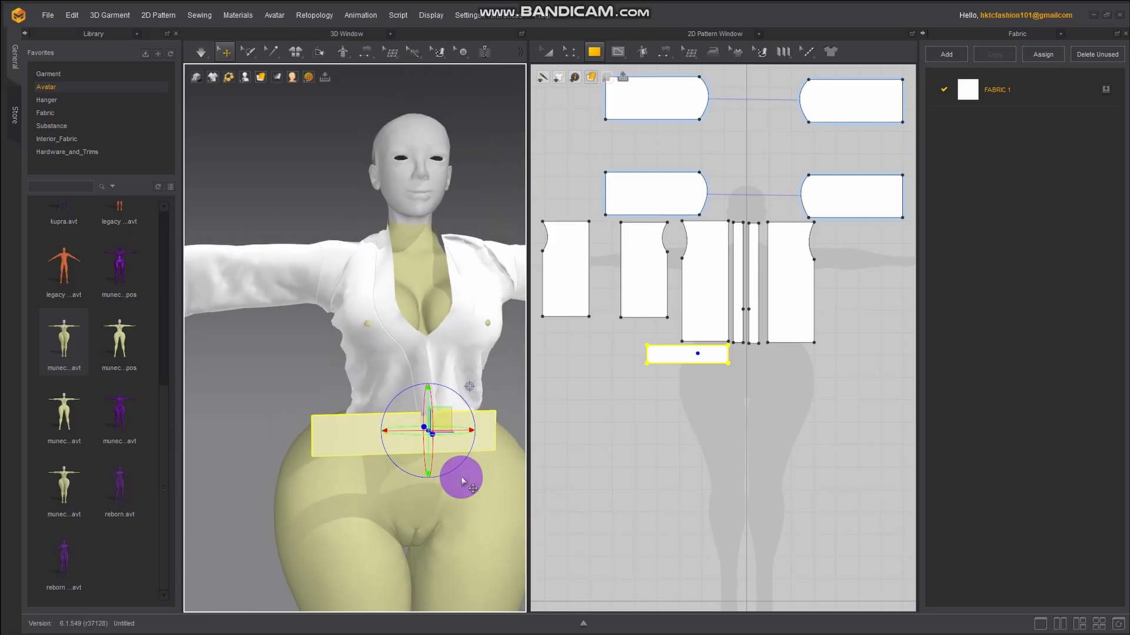
{"action": "left_click_drag", "start_coordinate": [446, 431], "coordinate": [383, 440]}
{"action": "right_click_drag", "start_coordinate": [386, 444], "coordinate": [494, 470]}
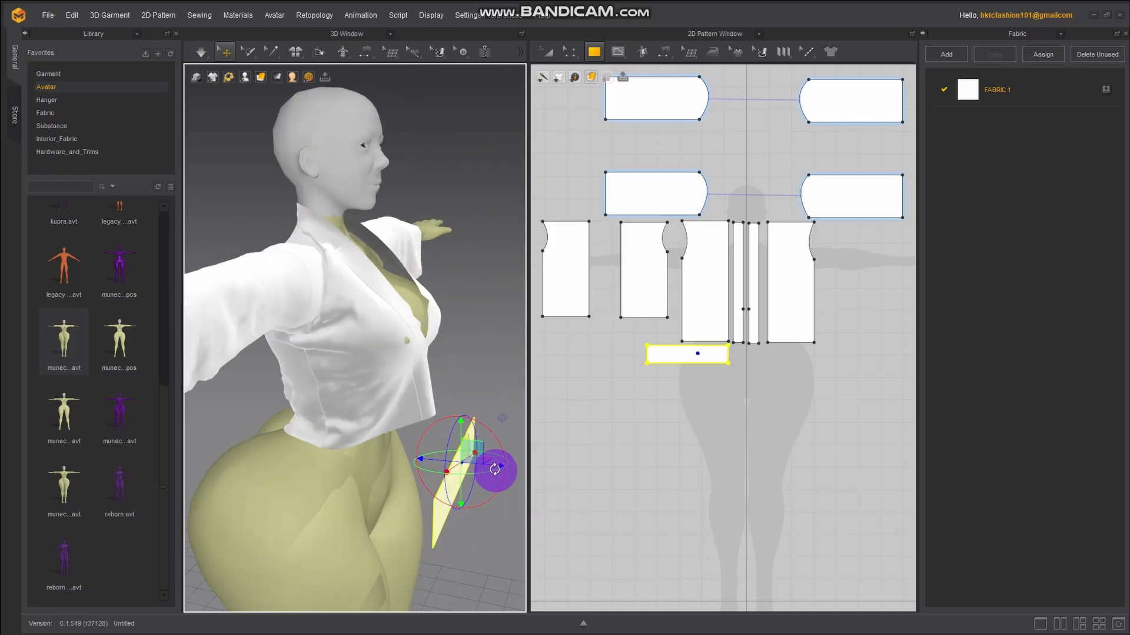
{"action": "left_click_drag", "start_coordinate": [494, 468], "coordinate": [412, 462]}
Try to rotate the waistband strip around its vertical axis in 3D, and undo the rotation
{"action": "right_click_drag", "start_coordinate": [412, 462], "coordinate": [351, 450]}
{"action": "left_click_drag", "start_coordinate": [416, 450], "coordinate": [438, 450]}
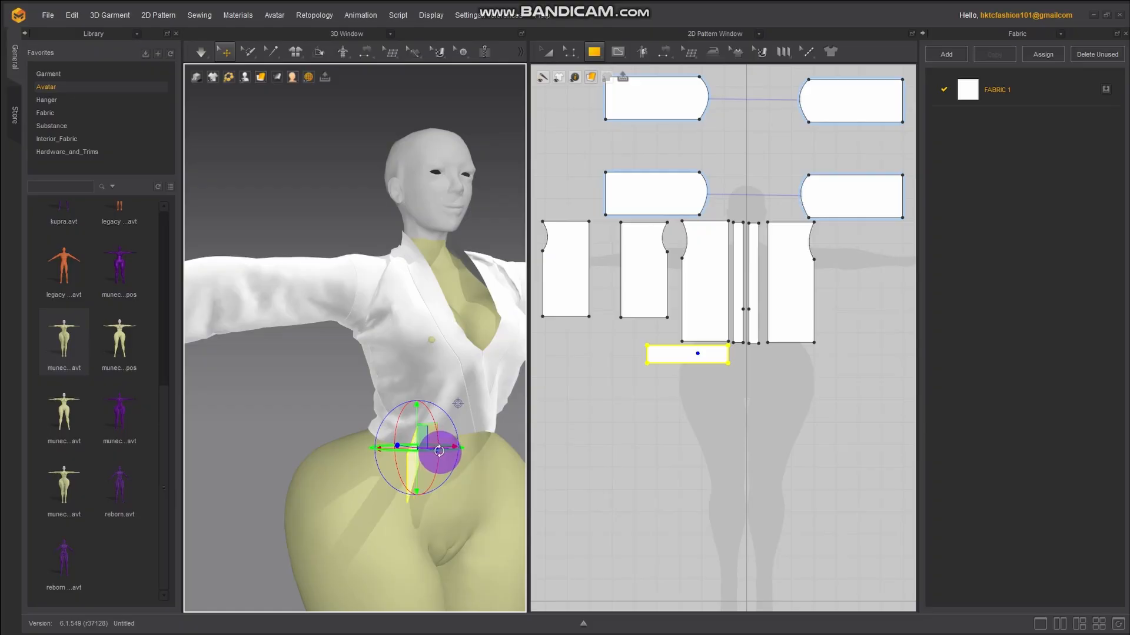
{"action": "key", "text": "ctrl+z"}
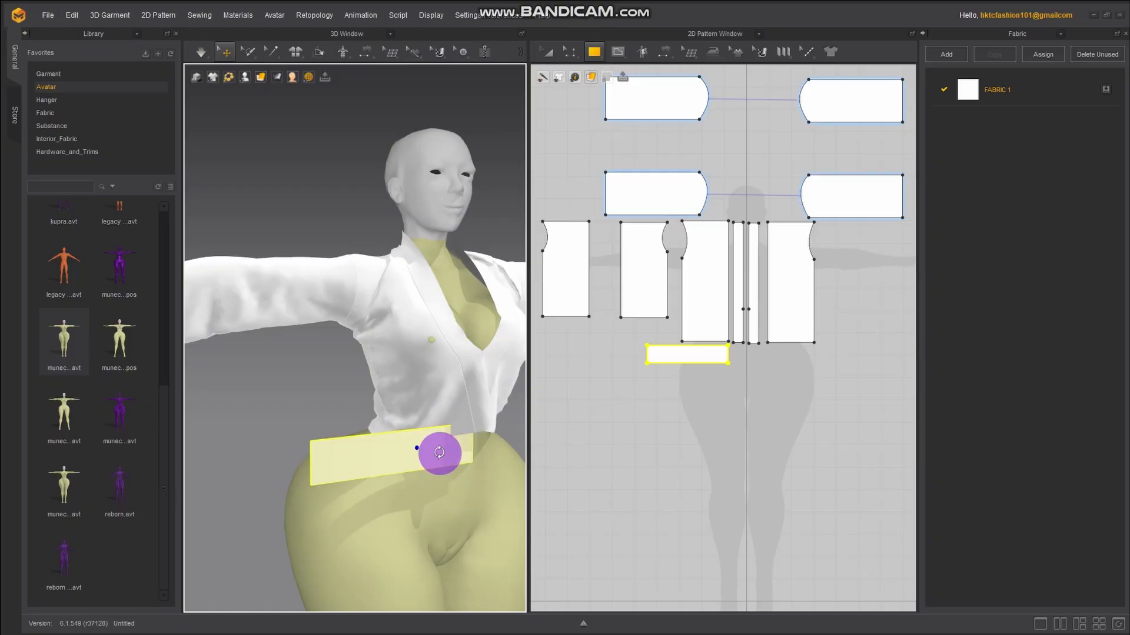
{"action": "mouse_move", "coordinate": [439, 452]}
{"action": "right_mouse_down"}
{"action": "mouse_move", "coordinate": [412, 469]}
{"action": "mouse_move", "coordinate": [469, 487]}
{"action": "mouse_move", "coordinate": [444, 459]}
{"action": "mouse_move", "coordinate": [367, 468]}
{"action": "mouse_move", "coordinate": [445, 465]}
{"action": "right_mouse_up"}
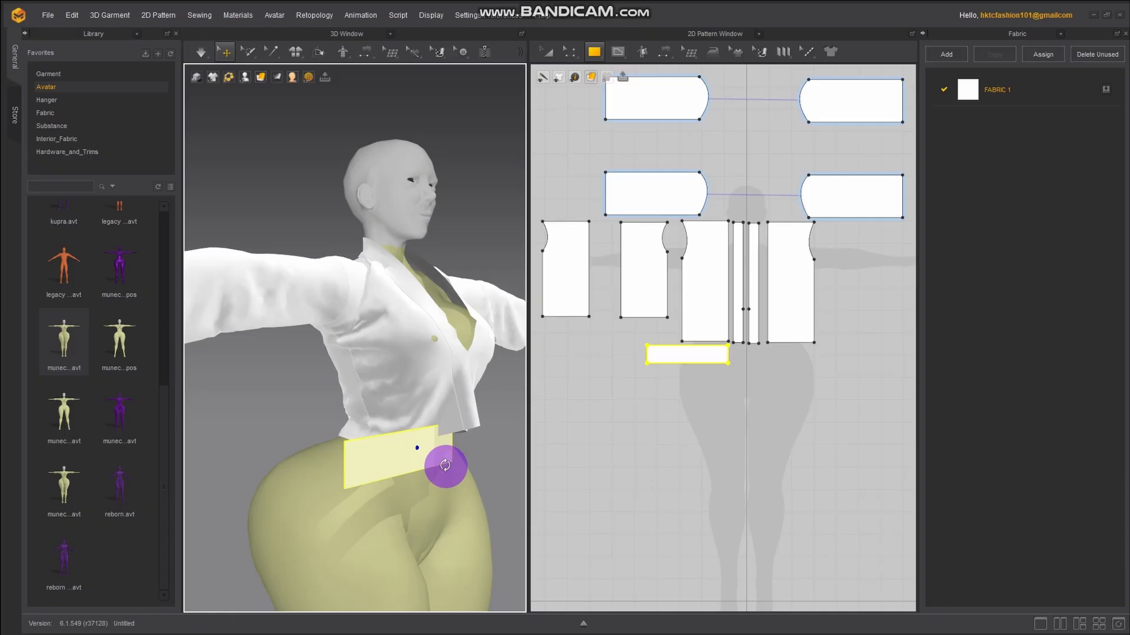
{"action": "right_click_drag", "start_coordinate": [445, 466], "coordinate": [345, 464]}
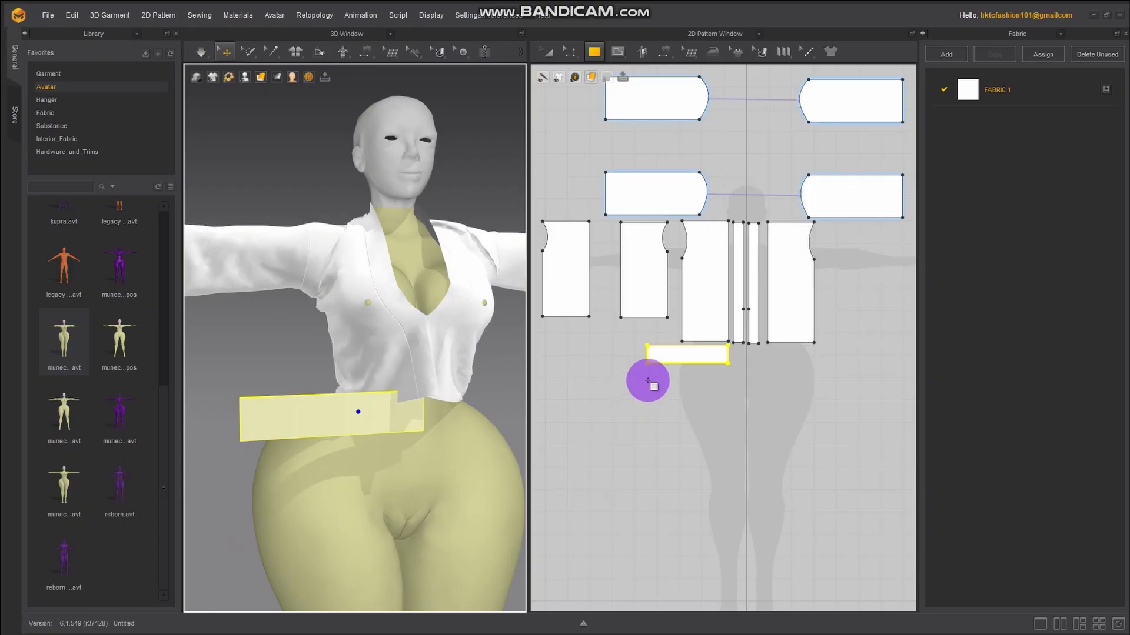
Stretch the waistband rectangle sideways so it spans beneath both front panels and the centre strips
{"action": "left_click", "coordinate": [552, 51]}
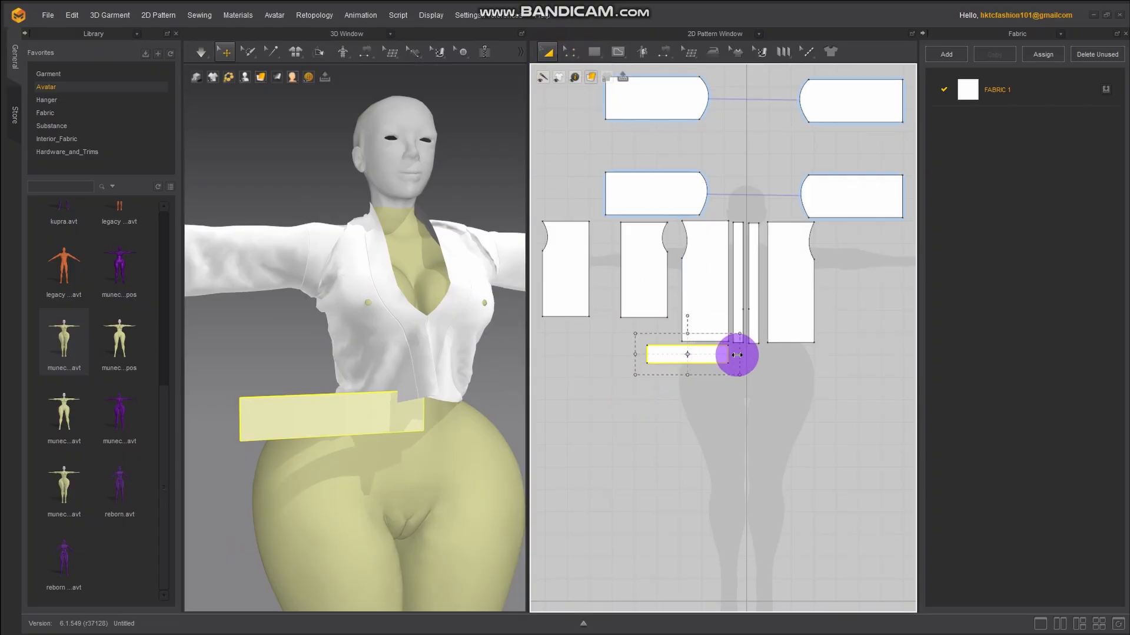
{"action": "left_click", "coordinate": [743, 357]}
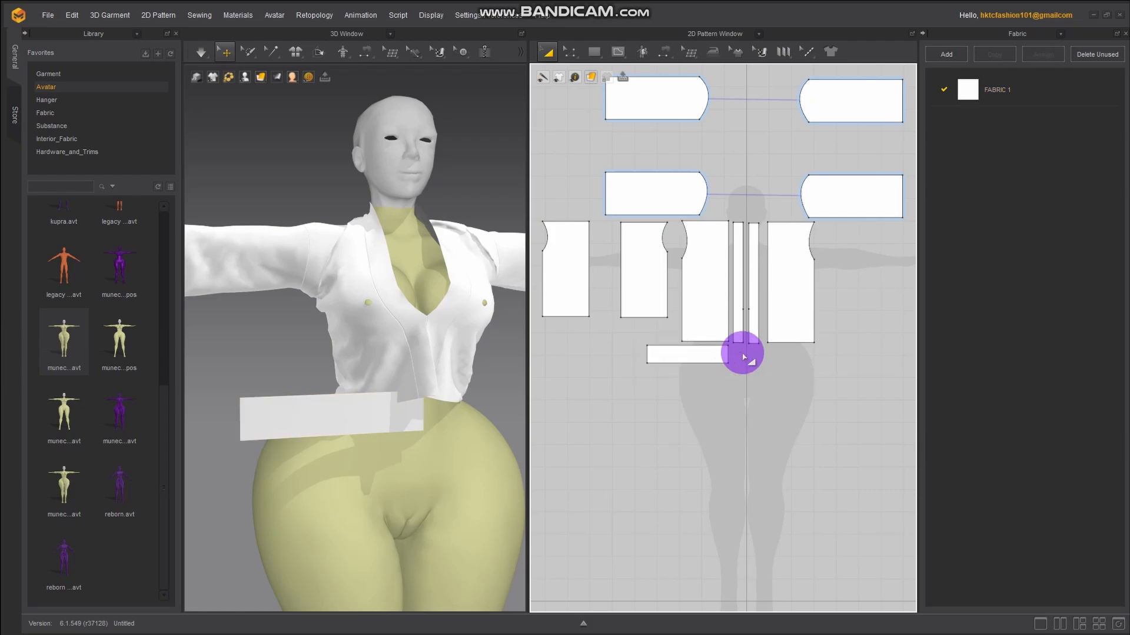
{"action": "left_click", "coordinate": [706, 353]}
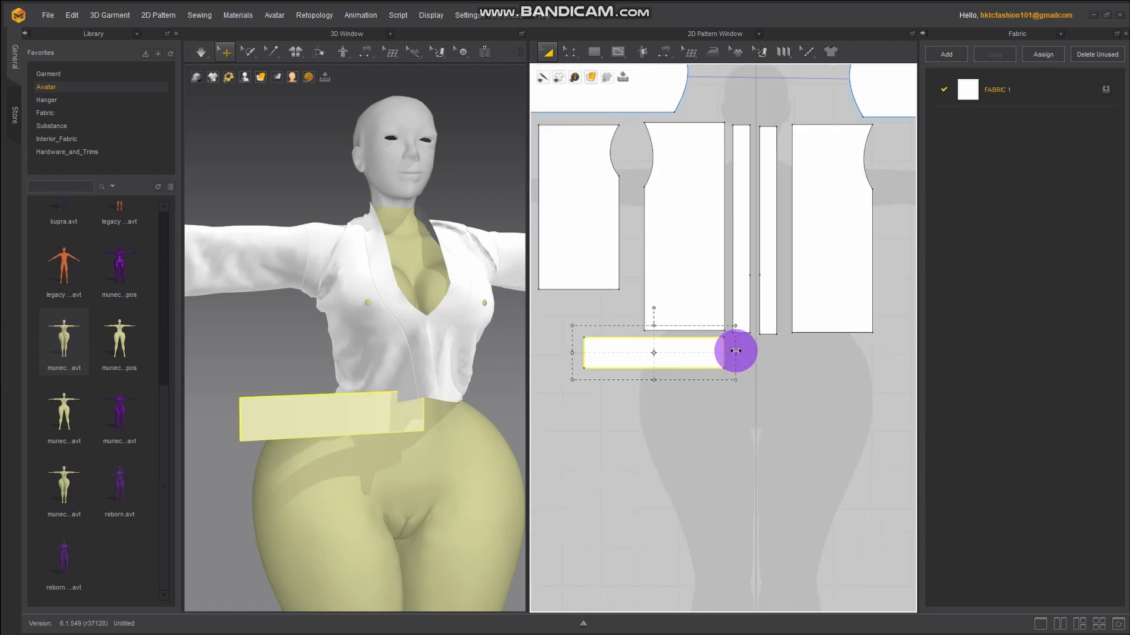
{"action": "left_click_drag", "start_coordinate": [739, 352], "coordinate": [911, 351]}
{"action": "scroll", "coordinate": [757, 424], "scroll_direction": "down", "scroll_amount": 2}
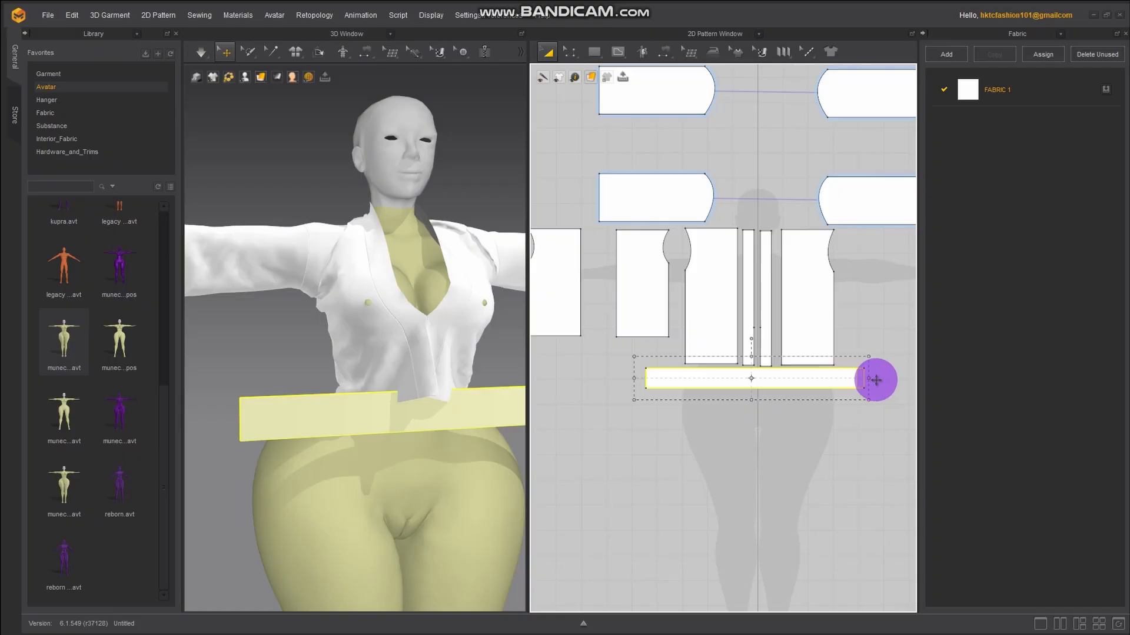
Try adding a split point on the waistband's upper edge below the front panel's inner corner
{"action": "scroll", "coordinate": [800, 428], "scroll_direction": "up", "scroll_amount": 2}
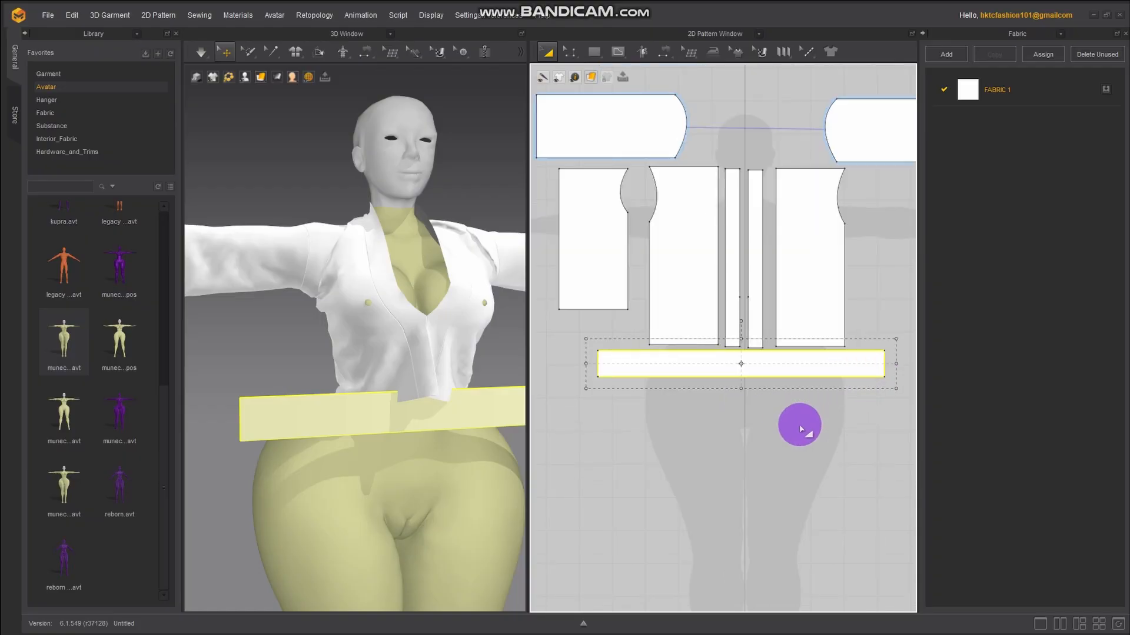
{"action": "scroll", "coordinate": [729, 343], "scroll_direction": "up", "scroll_amount": 3}
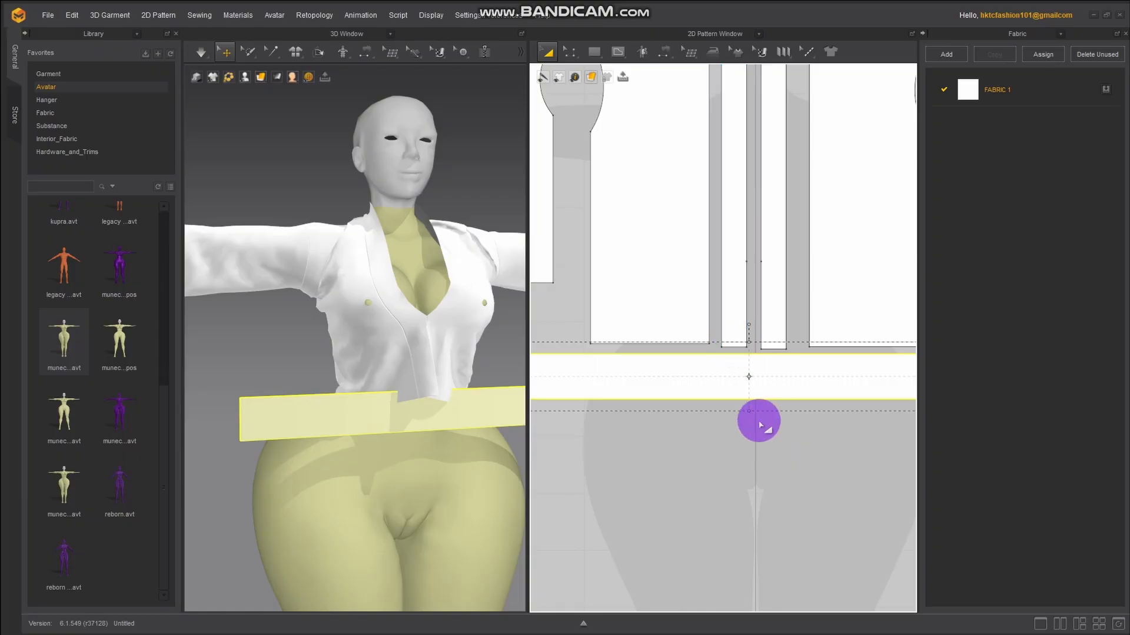
{"action": "right_click_drag", "start_coordinate": [759, 427], "coordinate": [685, 388]}
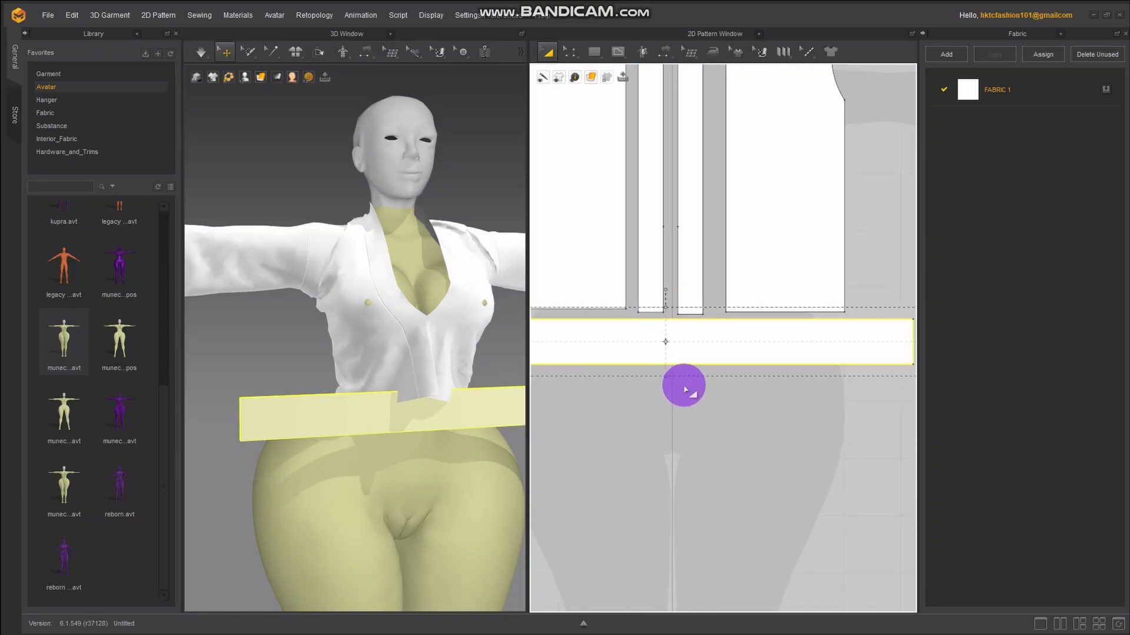
{"action": "scroll", "coordinate": [426, 484], "scroll_direction": "down", "scroll_amount": 2}
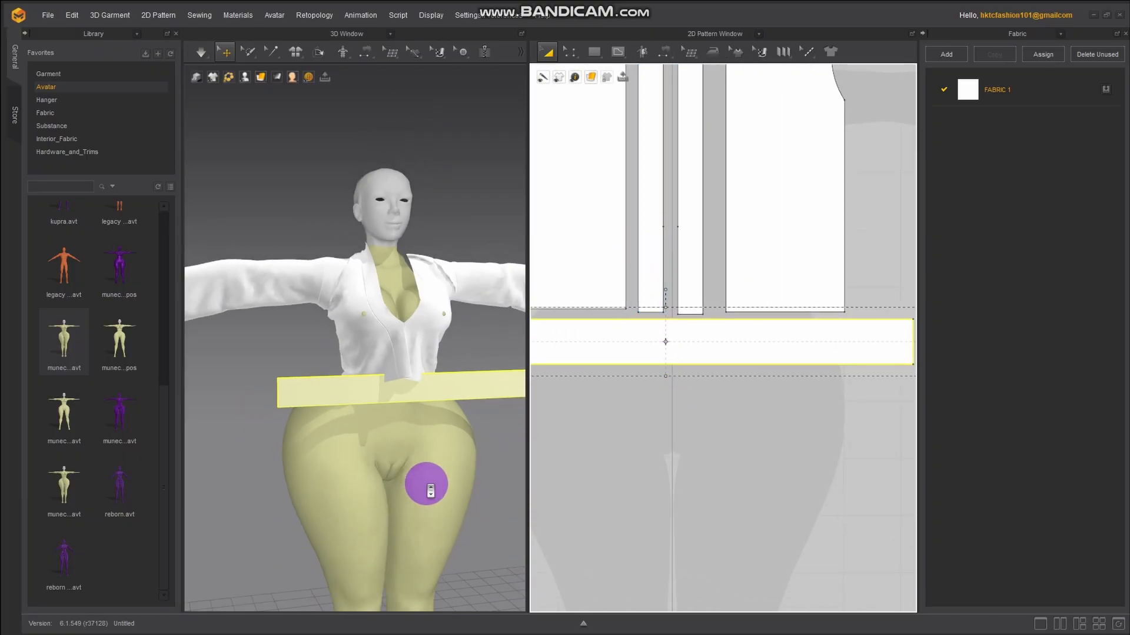
{"action": "scroll", "coordinate": [426, 484], "scroll_direction": "up", "scroll_amount": 2}
{"action": "right_click_drag", "start_coordinate": [696, 396], "coordinate": [722, 443]}
{"action": "left_click", "coordinate": [571, 51]}
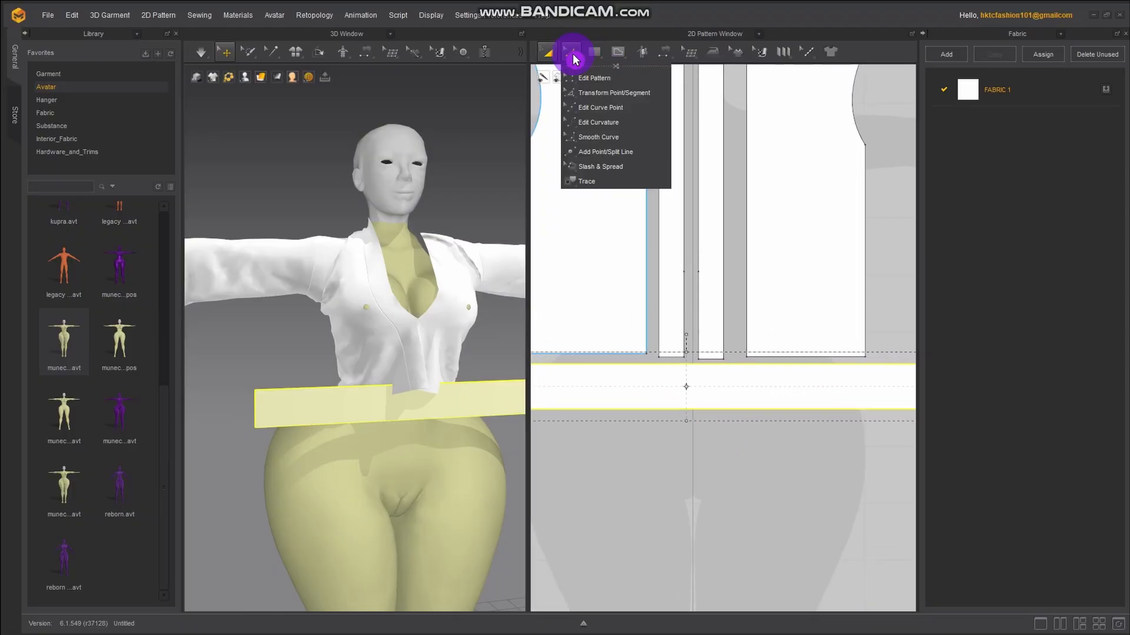
{"action": "left_click", "coordinate": [592, 148]}
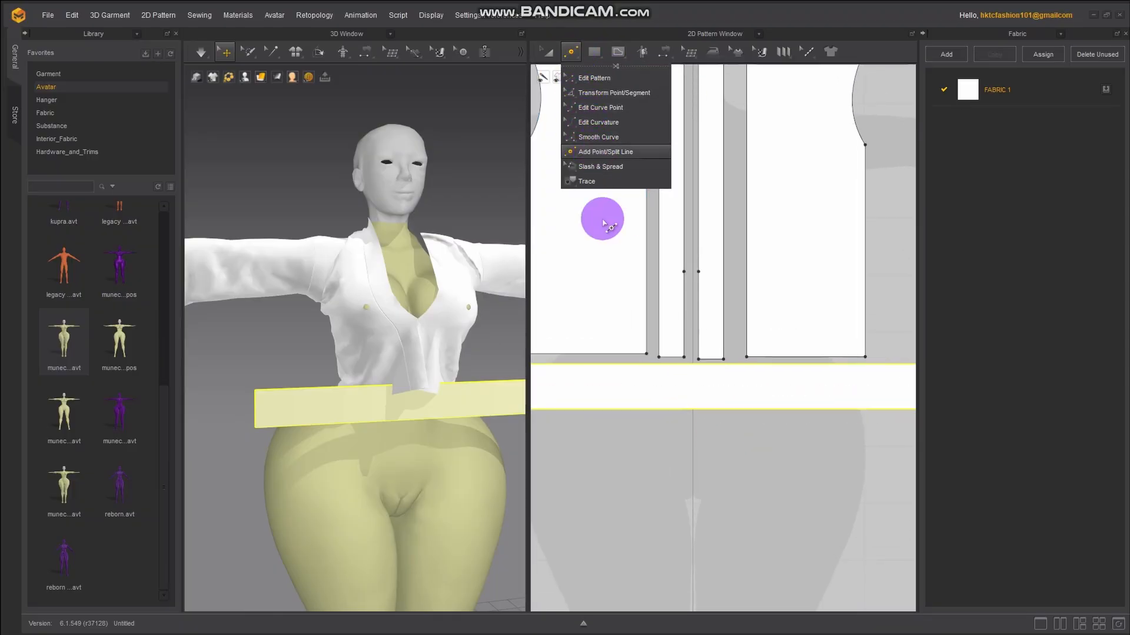
{"action": "mouse_move", "coordinate": [655, 445]}
{"action": "right_mouse_down"}
{"action": "mouse_move", "coordinate": [804, 429]}
{"action": "mouse_move", "coordinate": [749, 429]}
{"action": "mouse_move", "coordinate": [753, 359]}
{"action": "right_mouse_up"}
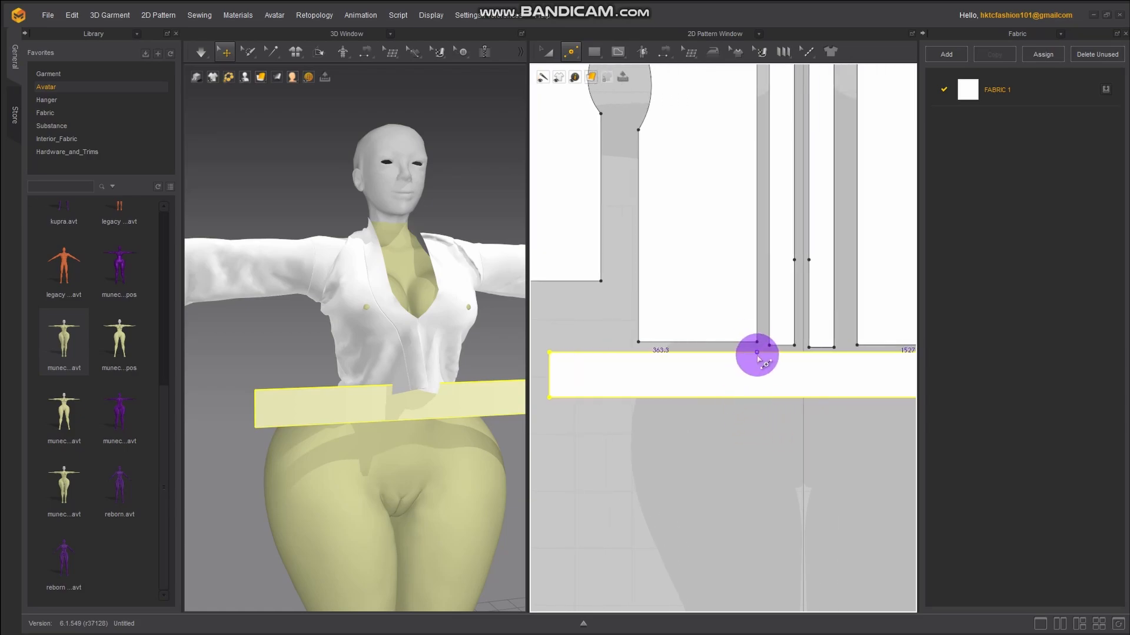
{"action": "left_click", "coordinate": [758, 357]}
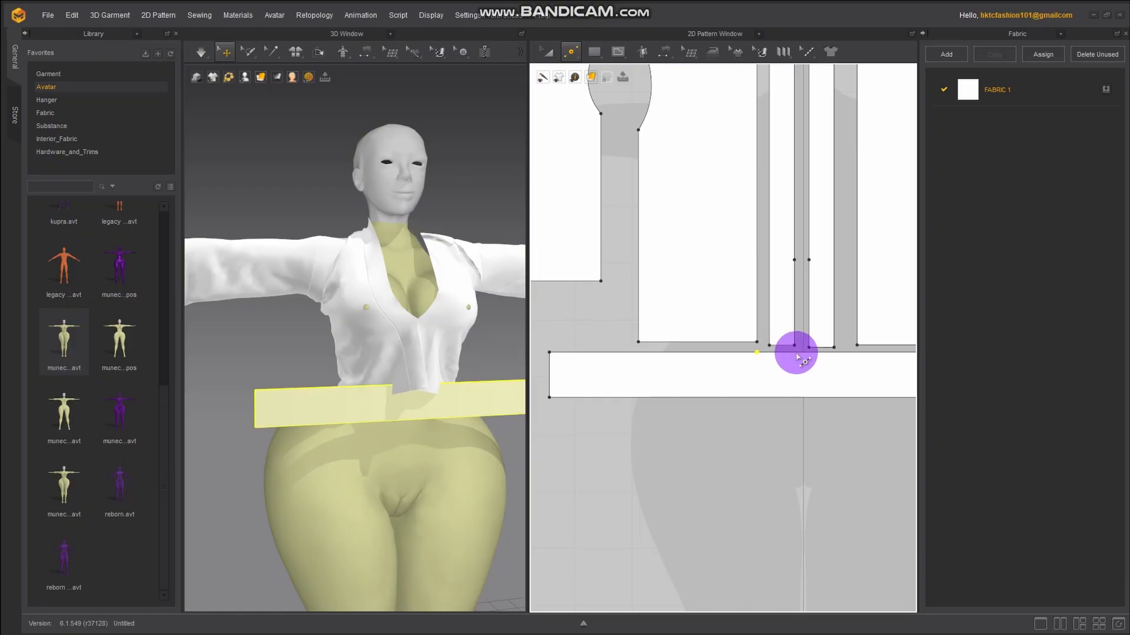
{"action": "left_click", "coordinate": [797, 355]}
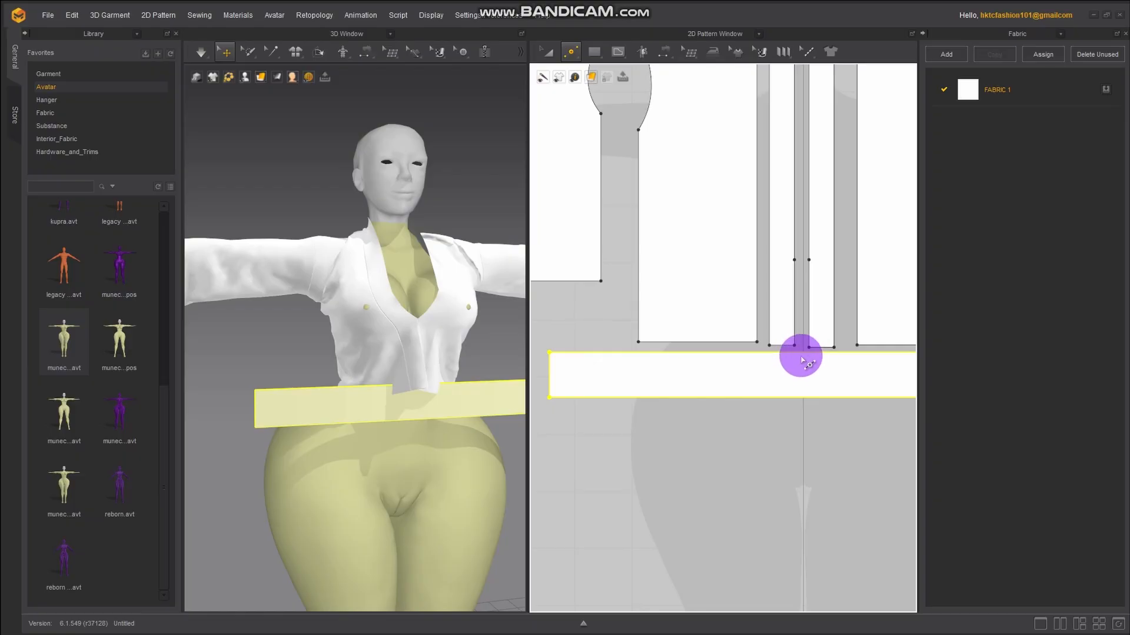
Add one perpendicular internal line across the middle of the waistband, using Offset as Internal Line along Curved between its upper and lower edges
{"action": "left_click", "coordinate": [570, 51]}
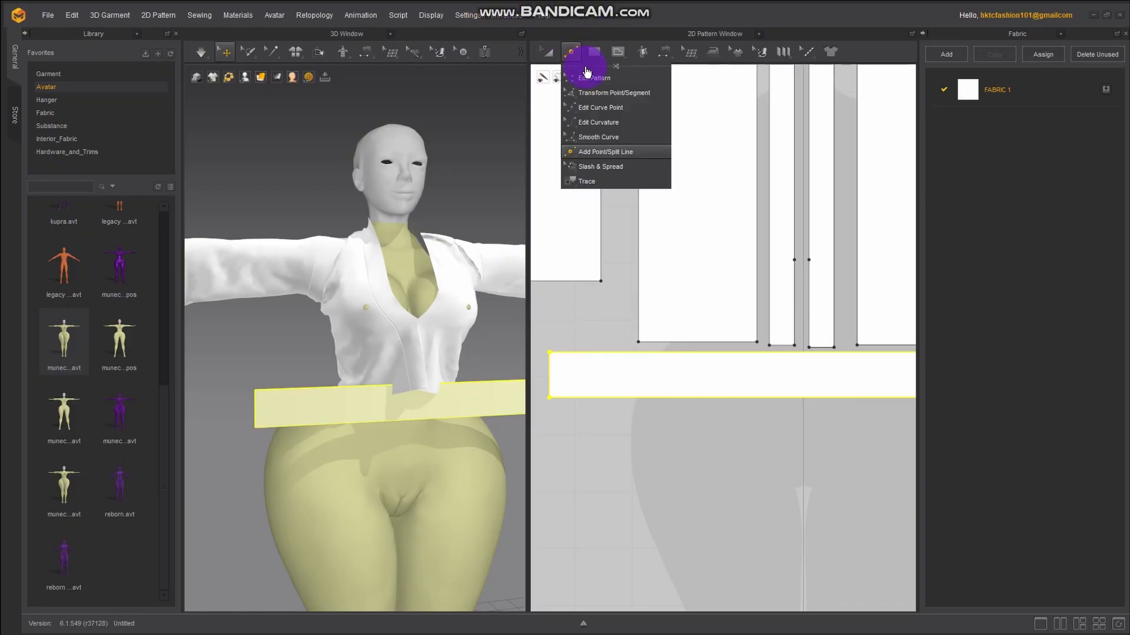
{"action": "left_click", "coordinate": [586, 75]}
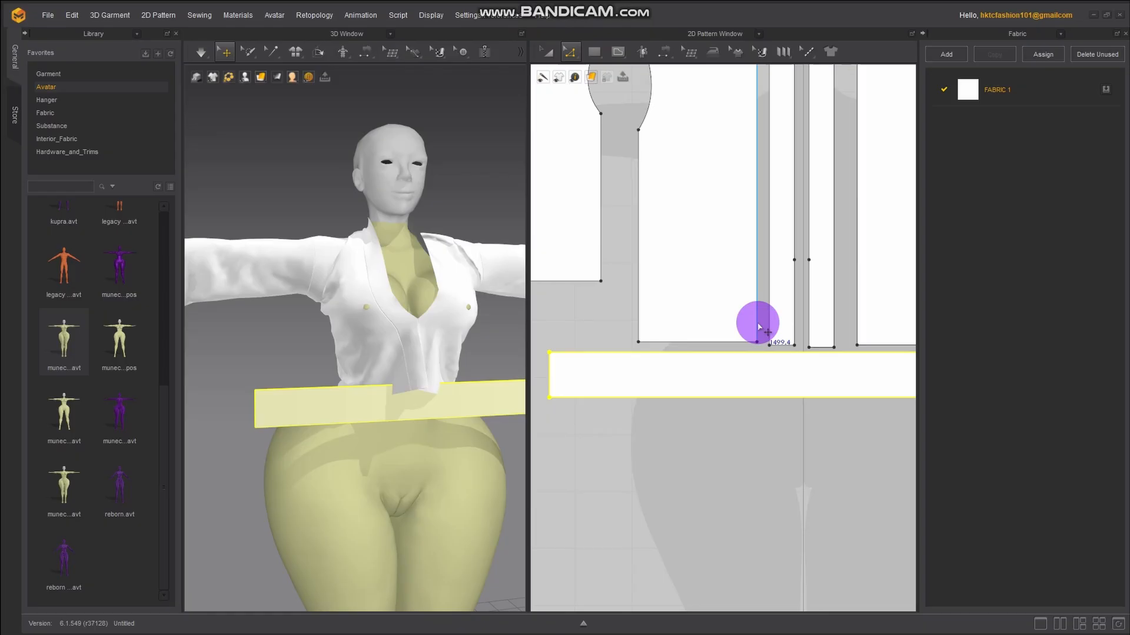
{"action": "left_click", "coordinate": [782, 407]}
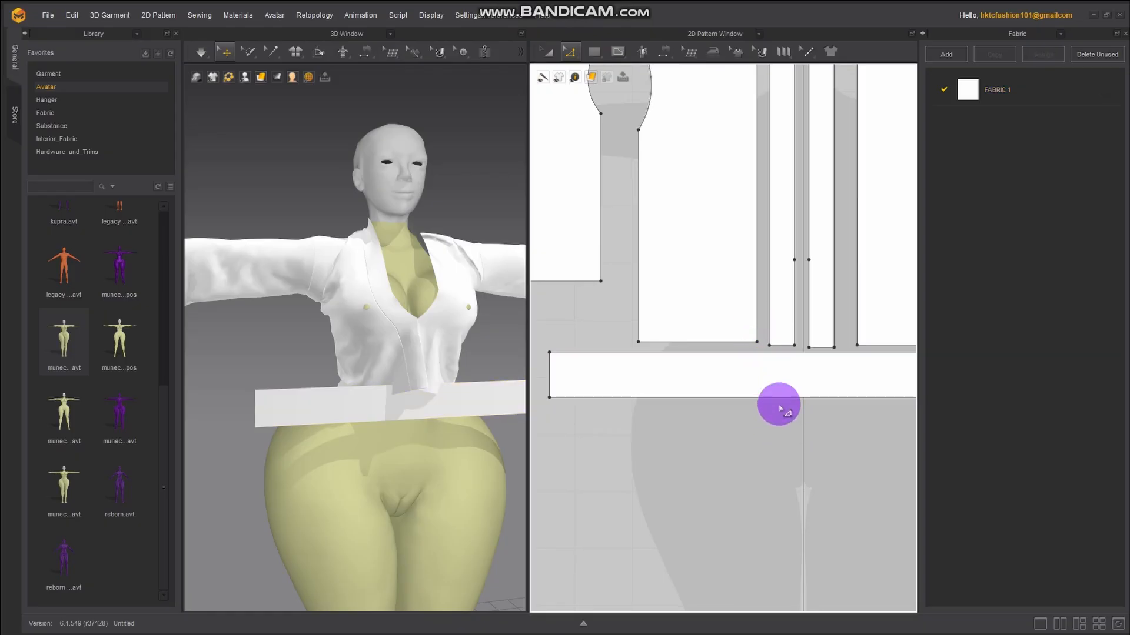
{"action": "left_click", "coordinate": [708, 354]}
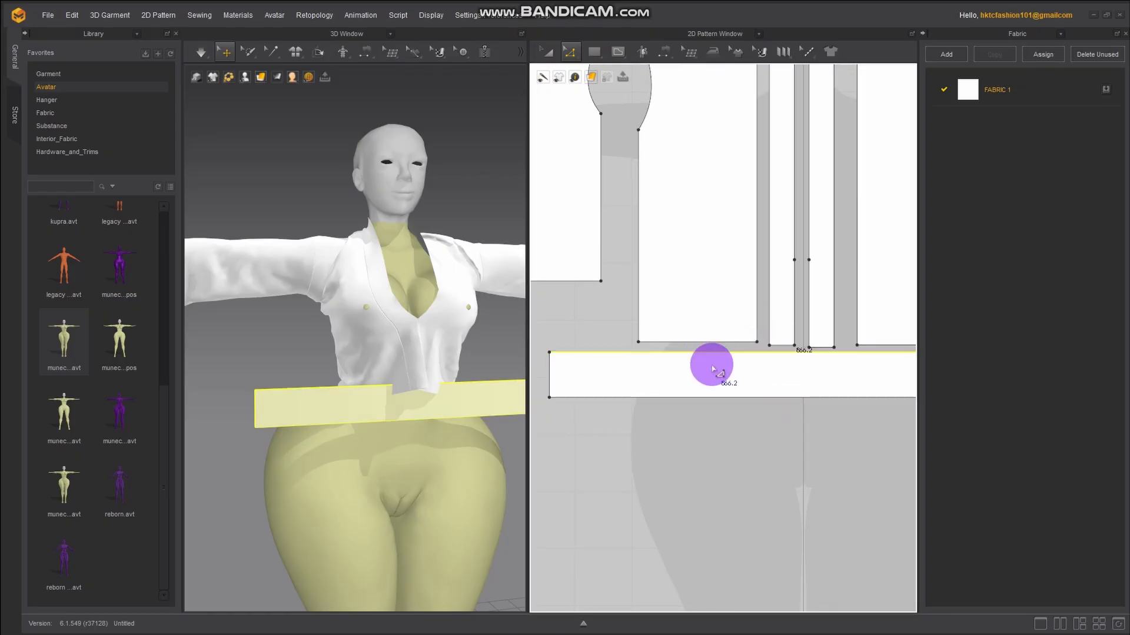
{"action": "right_click", "coordinate": [749, 399]}
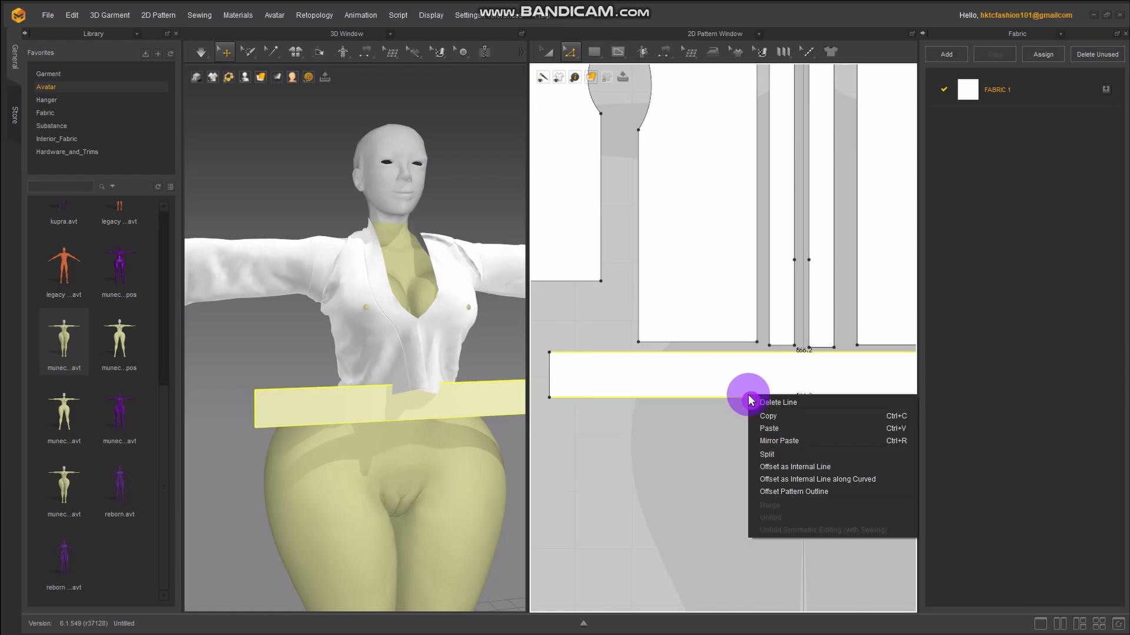
{"action": "left_click", "coordinate": [808, 482]}
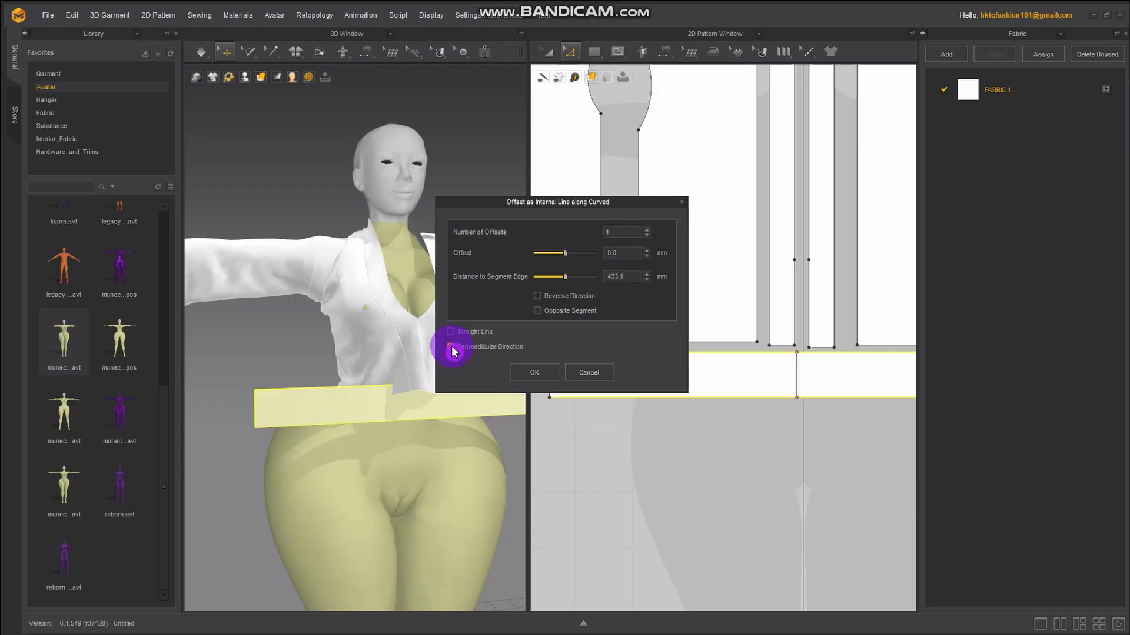
{"action": "left_click", "coordinate": [450, 347]}
{"action": "left_click", "coordinate": [529, 377]}
Cut the waistband into two halves along its central internal line
{"action": "left_click", "coordinate": [815, 390]}
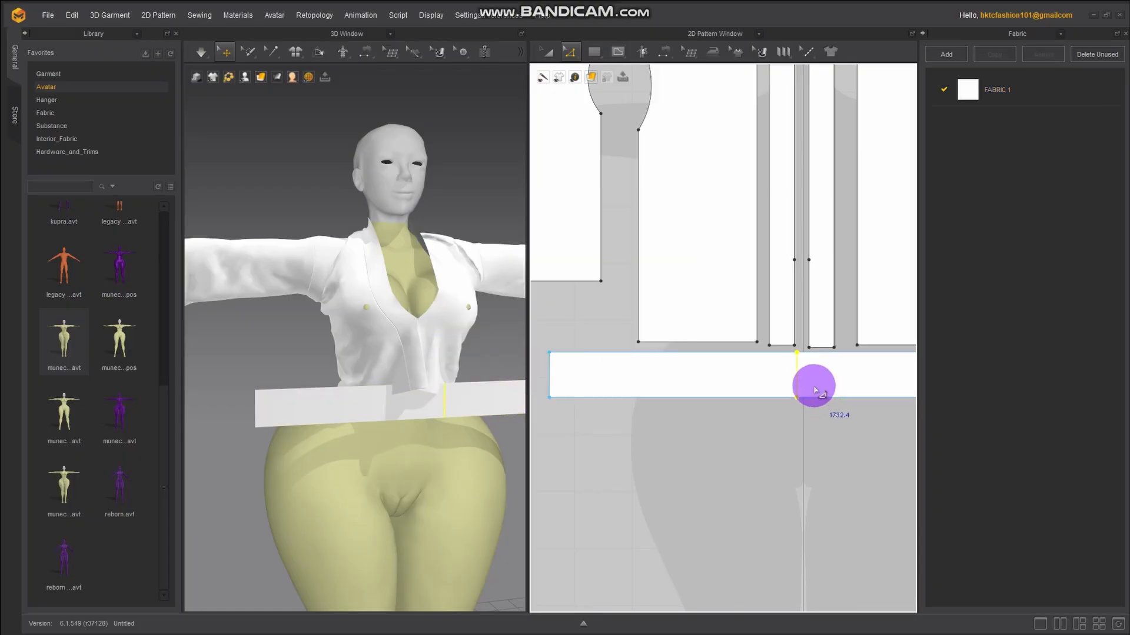
{"action": "right_click", "coordinate": [798, 375]}
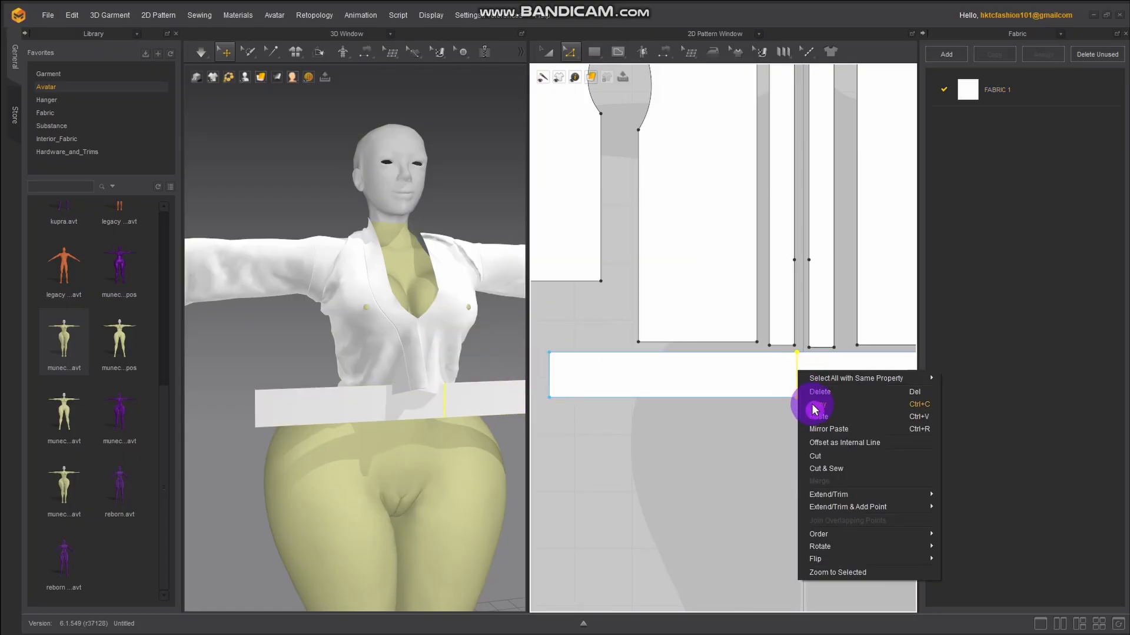
{"action": "left_click", "coordinate": [834, 459]}
{"action": "left_click", "coordinate": [831, 456]}
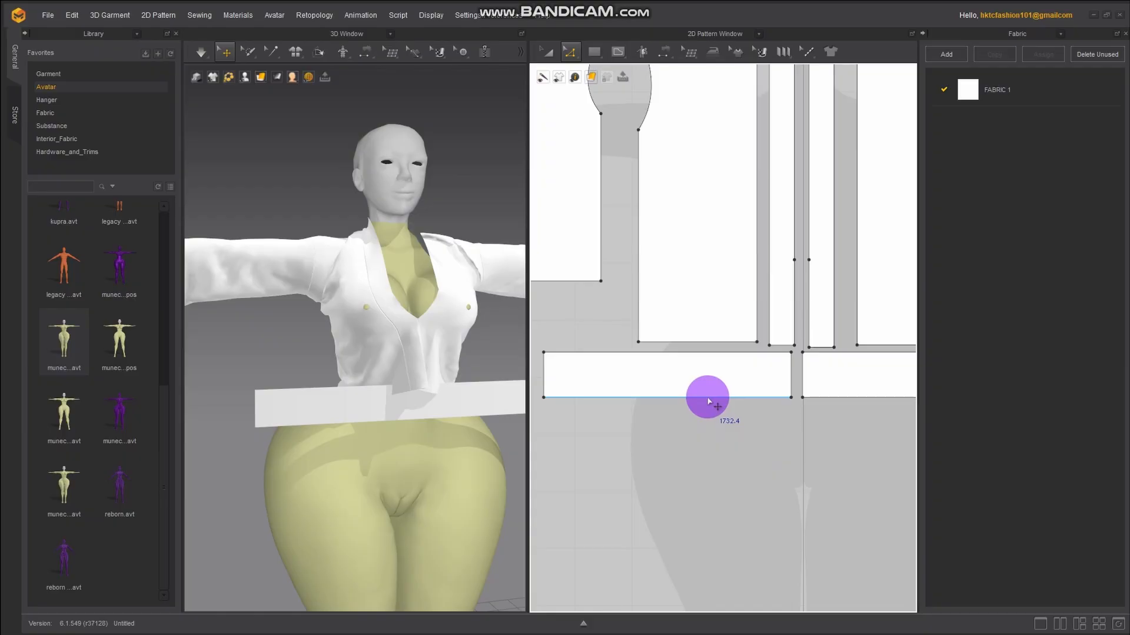
Add a split point on each waistband half's upper edge, below the outer lower corner of the centre strip above it
{"action": "left_click", "coordinate": [569, 52]}
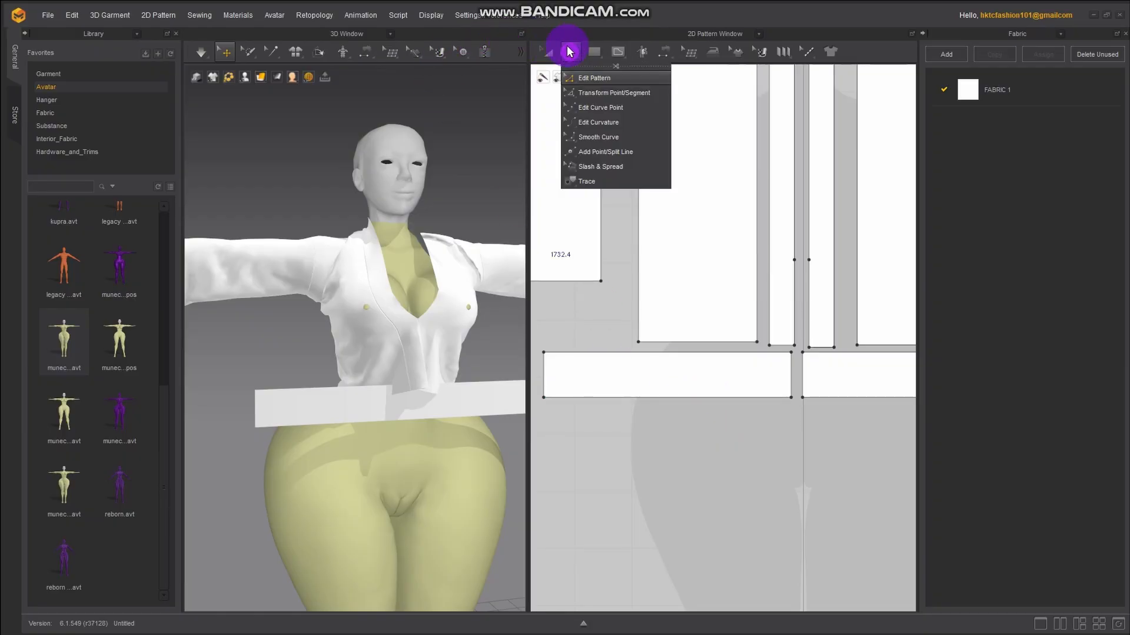
{"action": "left_click", "coordinate": [610, 152]}
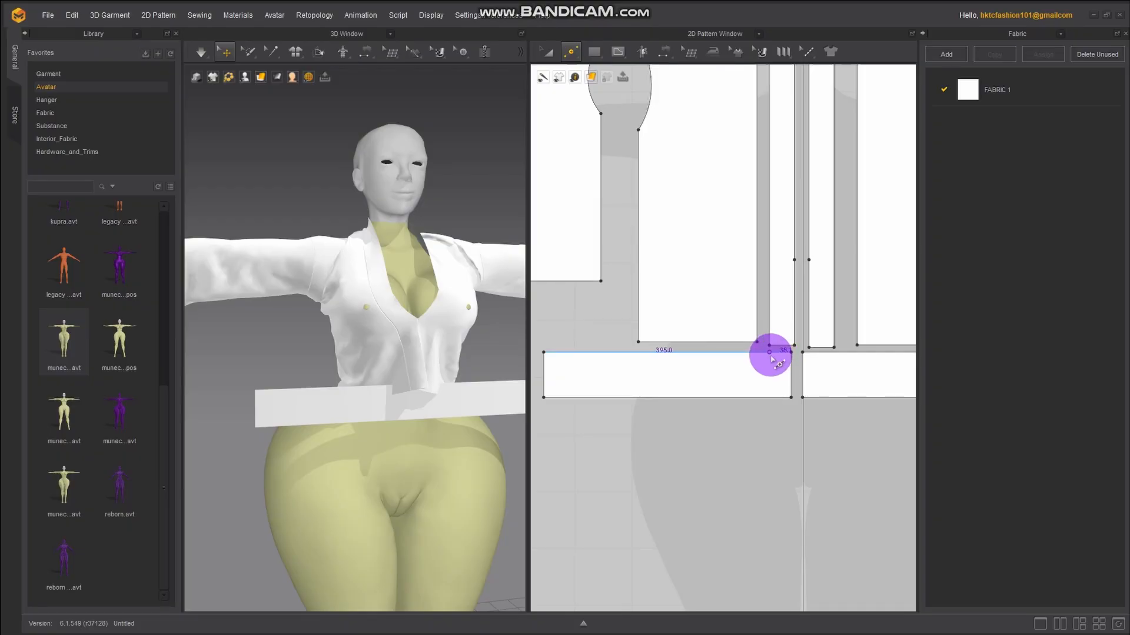
{"action": "left_click", "coordinate": [770, 353]}
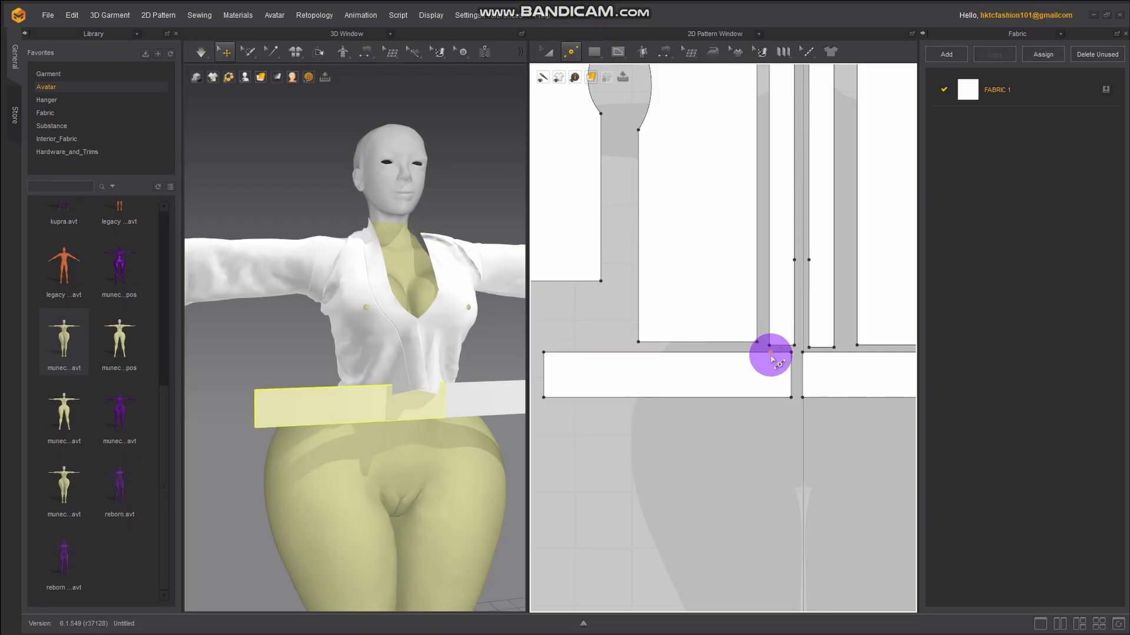
{"action": "left_click", "coordinate": [833, 353]}
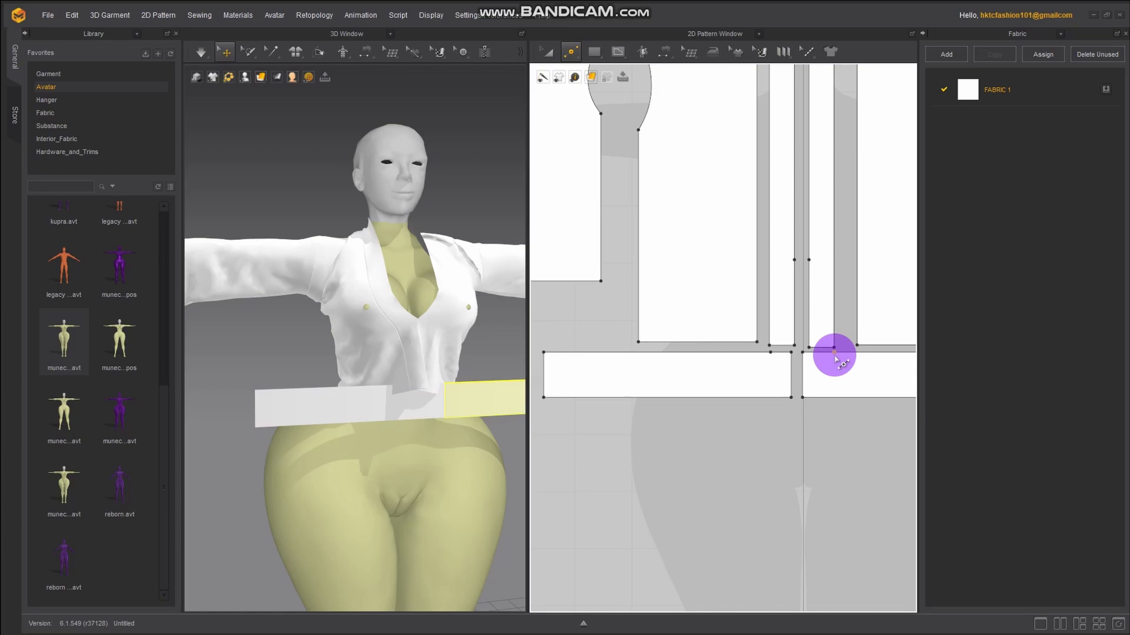
{"action": "left_click", "coordinate": [786, 364]}
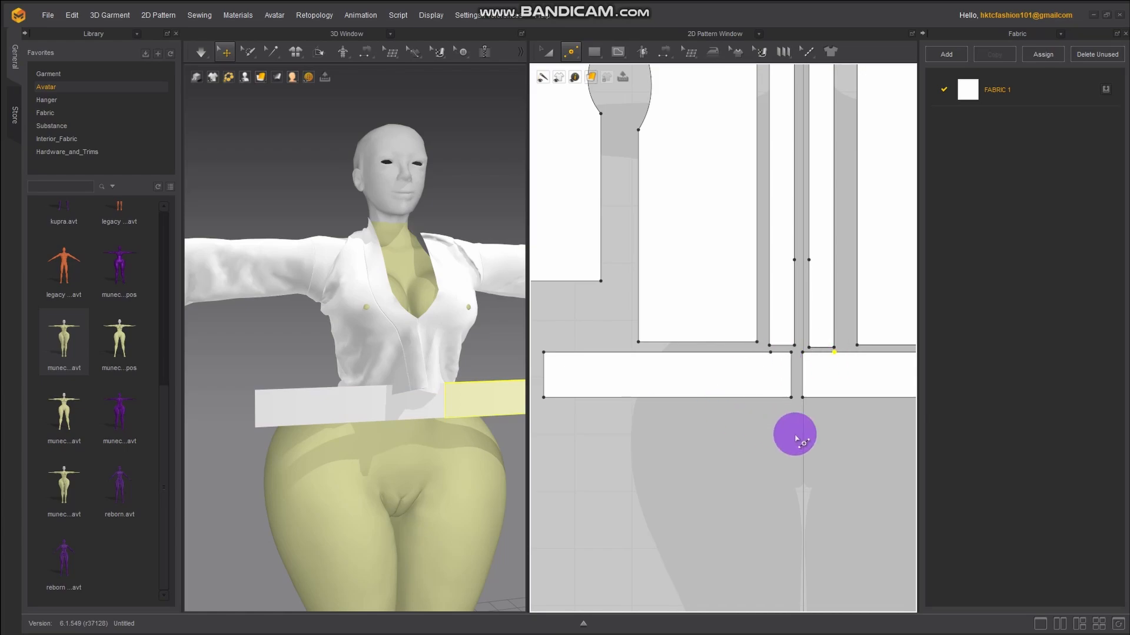
Add a split point on each waistband half's upper edge, below the inner lower corner of the front panel above it
{"action": "scroll", "coordinate": [871, 478], "scroll_direction": "down", "scroll_amount": 2}
{"action": "middle_click_drag", "start_coordinate": [871, 477], "coordinate": [758, 400]}
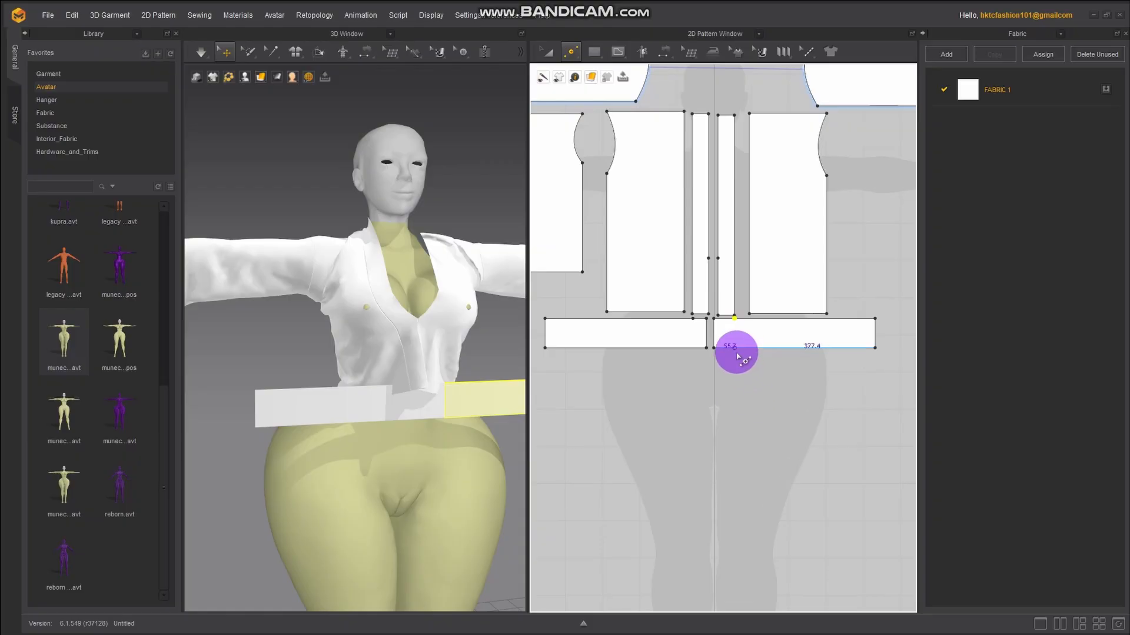
{"action": "scroll", "coordinate": [736, 353], "scroll_direction": "up", "scroll_amount": 3}
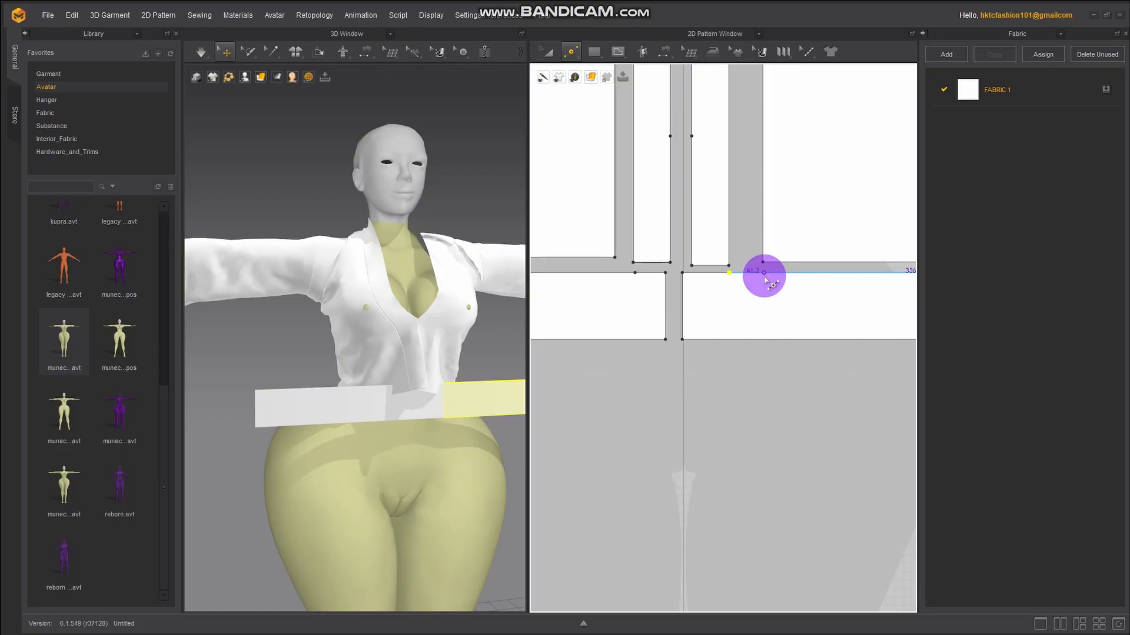
{"action": "middle_click_drag", "start_coordinate": [581, 366], "coordinate": [707, 293]}
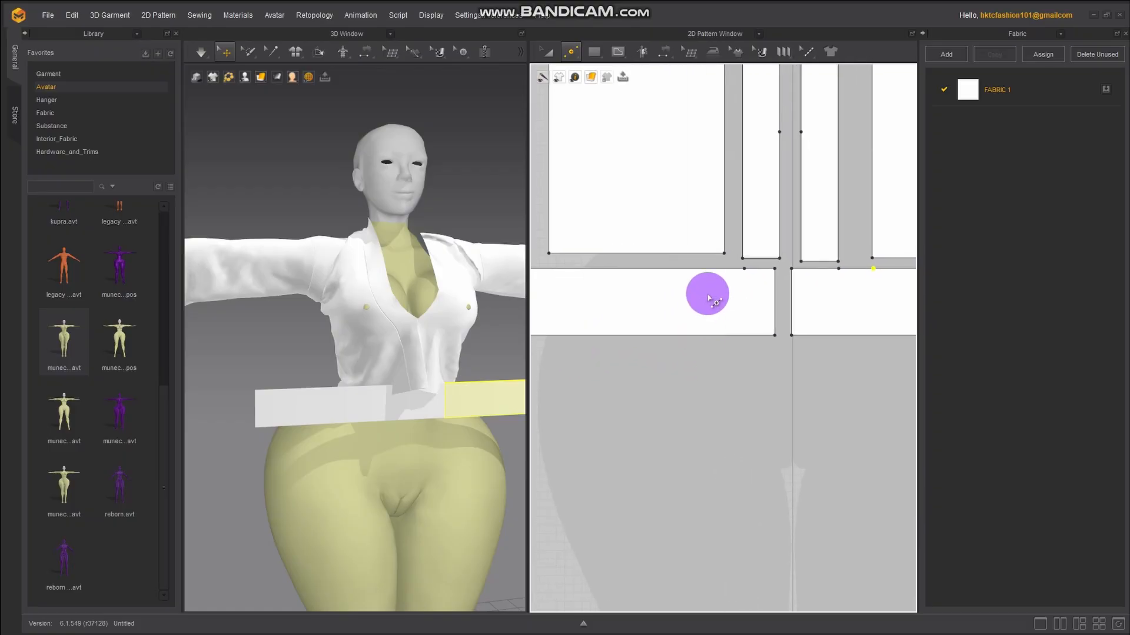
{"action": "left_click", "coordinate": [722, 268]}
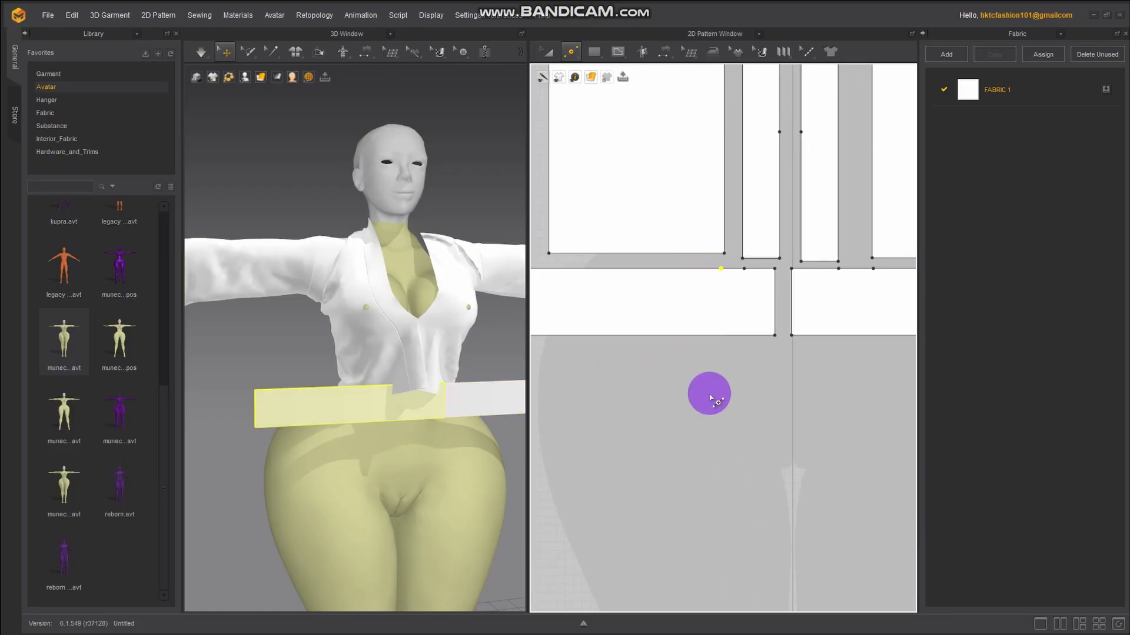
Delete the waistband split points beneath the outer corners of the two centre strips
{"action": "scroll", "coordinate": [709, 395], "scroll_direction": "down", "scroll_amount": 5}
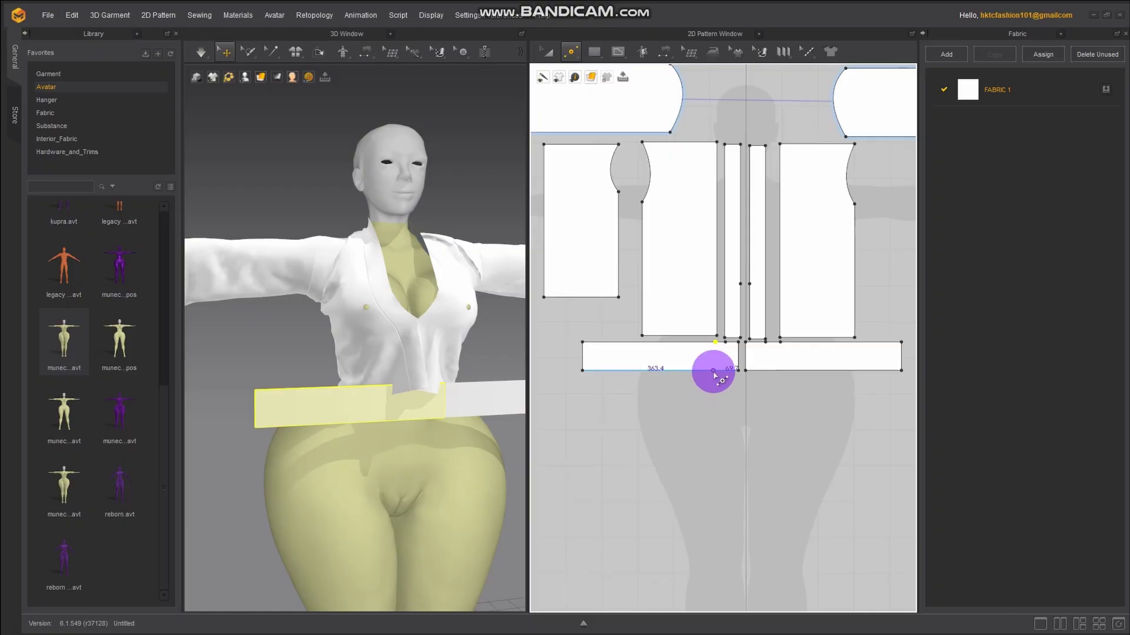
{"action": "scroll", "coordinate": [714, 373], "scroll_direction": "up", "scroll_amount": 5}
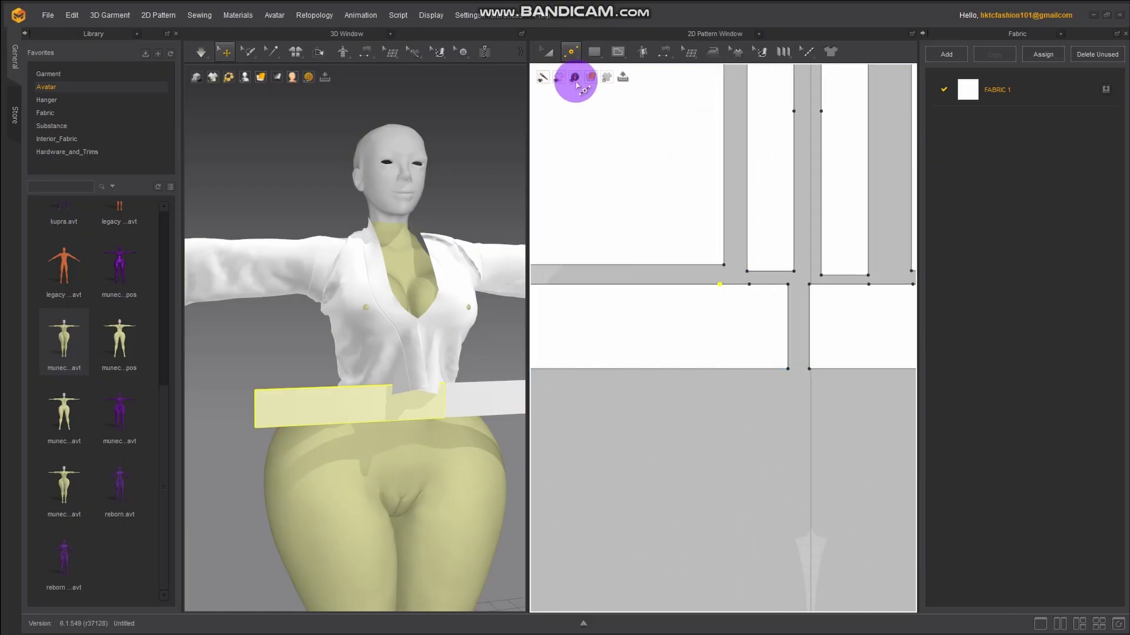
{"action": "left_click", "coordinate": [571, 52]}
{"action": "left_click", "coordinate": [585, 78]}
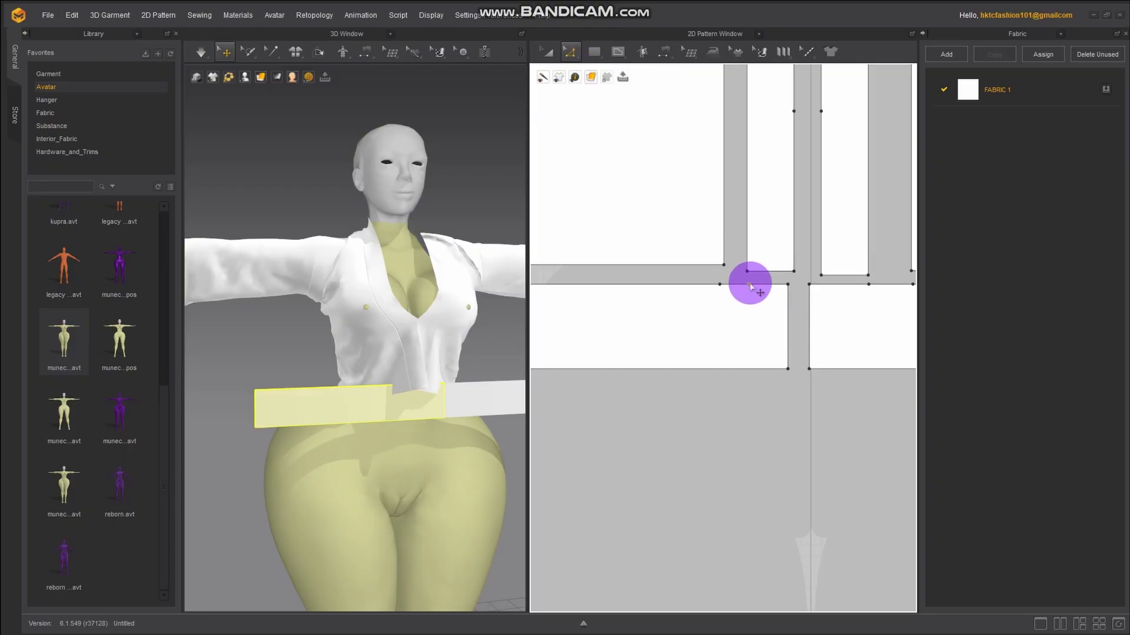
{"action": "right_click", "coordinate": [751, 286]}
{"action": "left_click", "coordinate": [763, 292]}
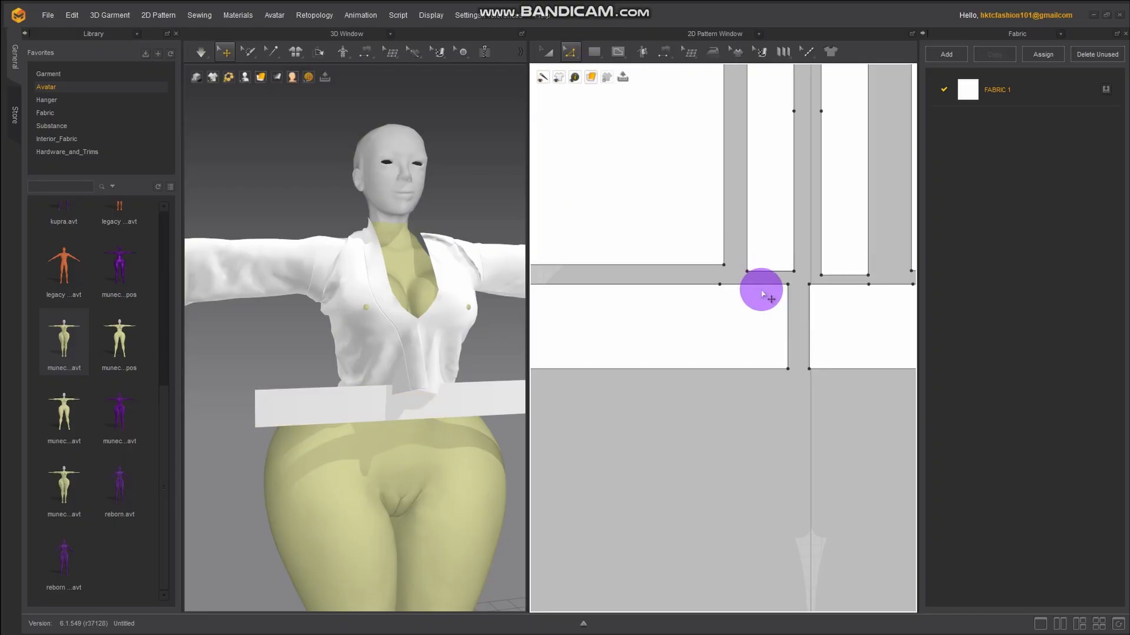
{"action": "right_click", "coordinate": [869, 284]}
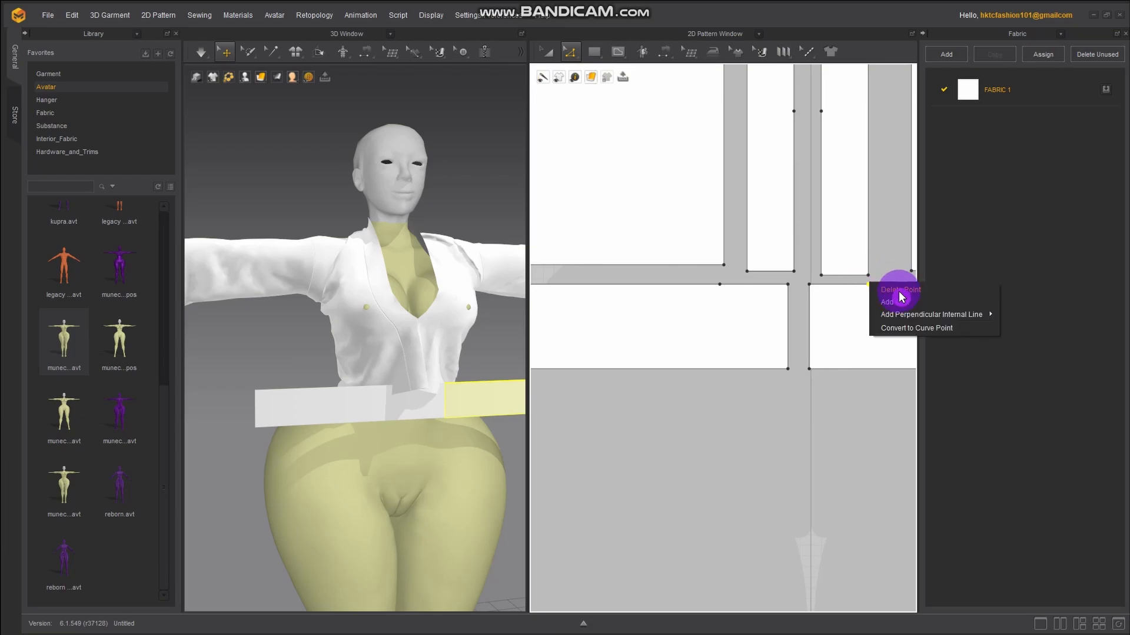
{"action": "left_click", "coordinate": [899, 291]}
{"action": "scroll", "coordinate": [813, 369], "scroll_direction": "down", "scroll_amount": 2}
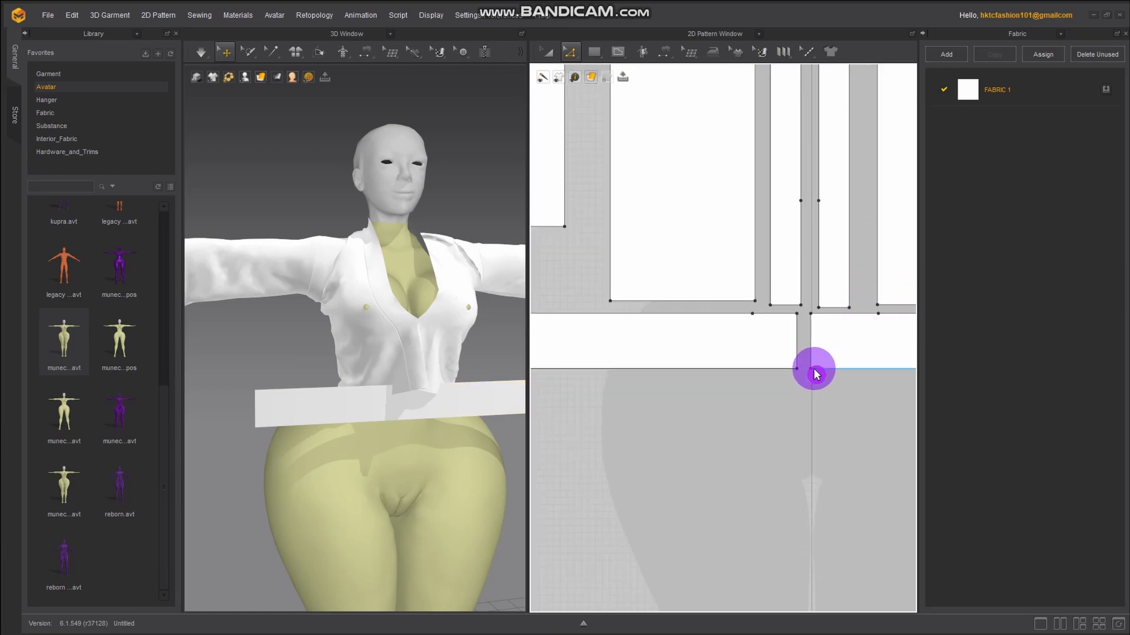
{"action": "middle_click_drag", "start_coordinate": [815, 372], "coordinate": [739, 353]}
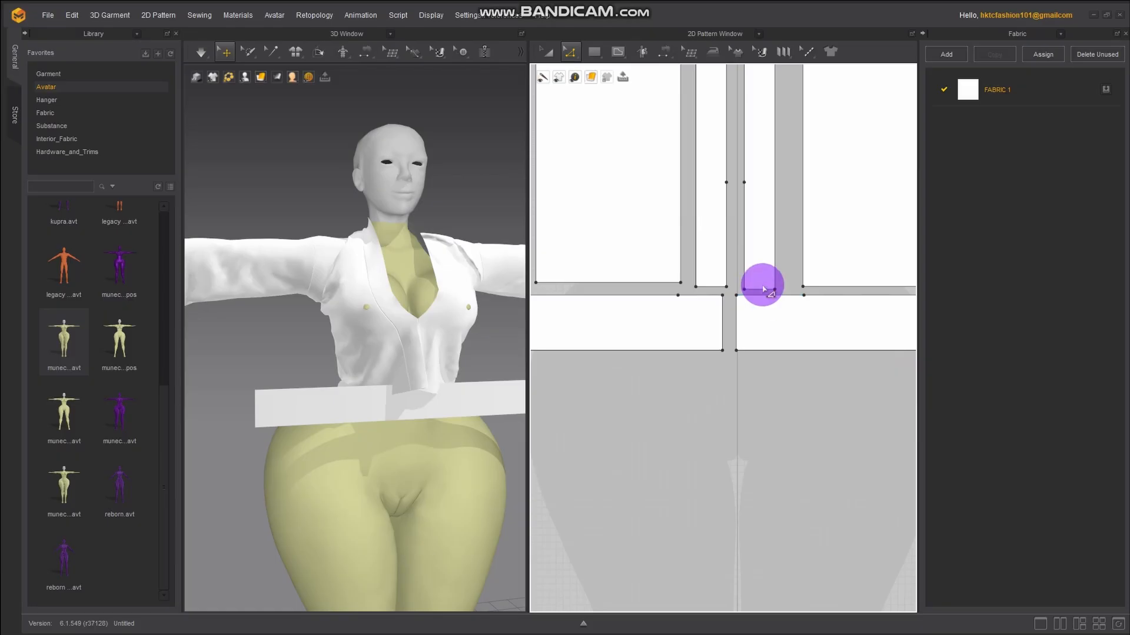
{"action": "middle_click_drag", "start_coordinate": [796, 315], "coordinate": [662, 289]}
{"action": "scroll", "coordinate": [648, 386], "scroll_direction": "down", "scroll_amount": 3}
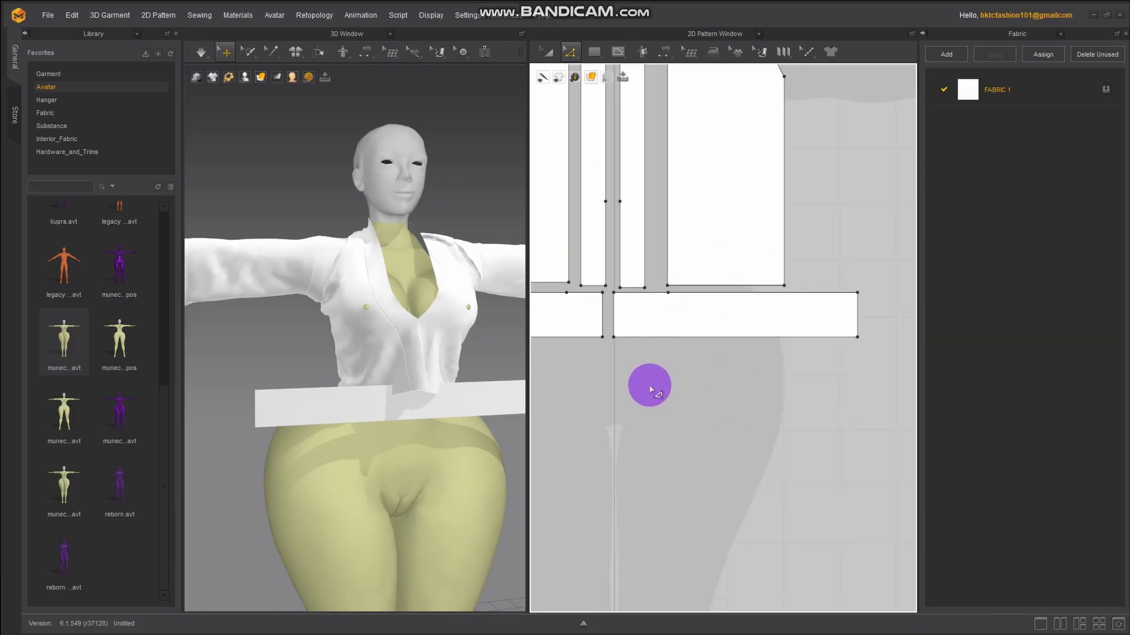
{"action": "middle_click_drag", "start_coordinate": [624, 391], "coordinate": [727, 368]}
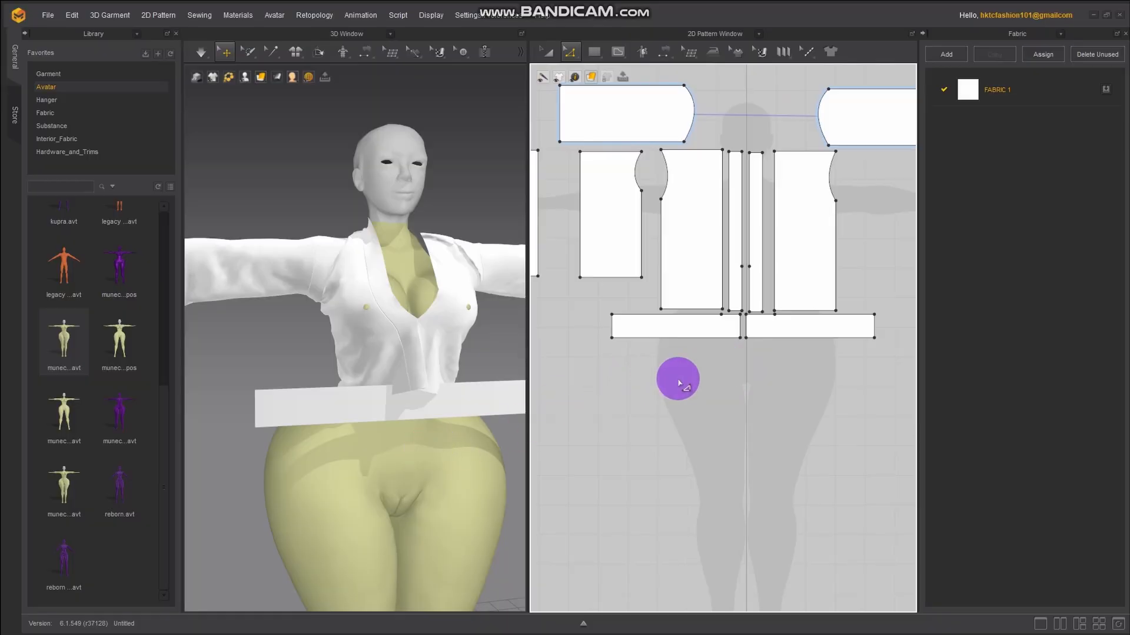
{"action": "middle_click_drag", "start_coordinate": [612, 377], "coordinate": [766, 355]}
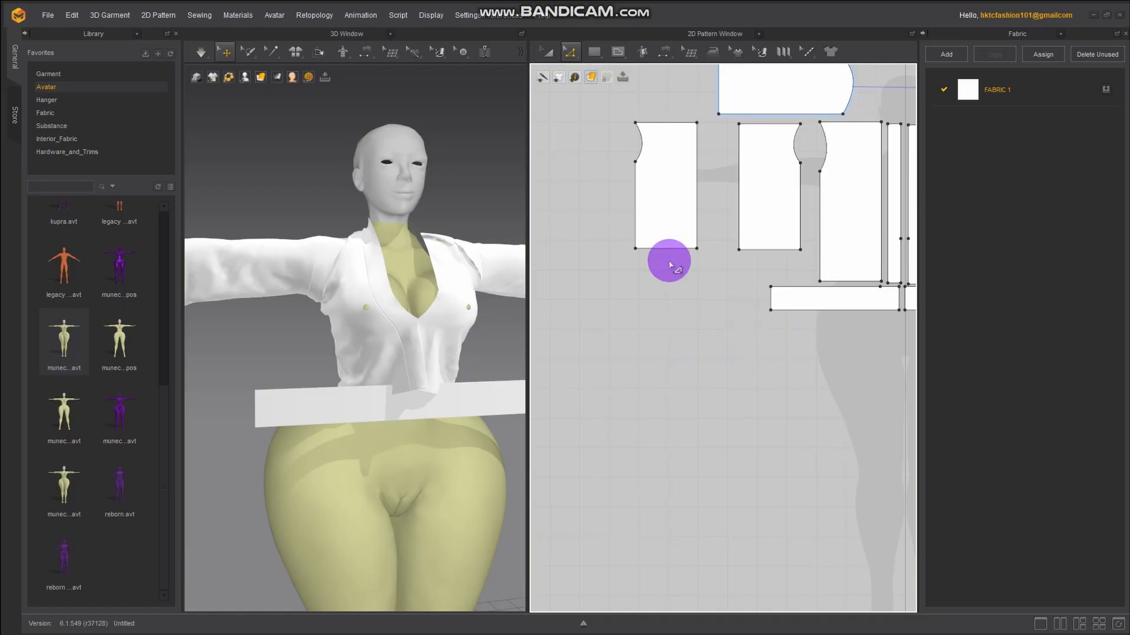
Move the waistband half on the avatar's right side slightly outward in 3D, leaving a small gap at the centre front
{"action": "left_click", "coordinate": [547, 52]}
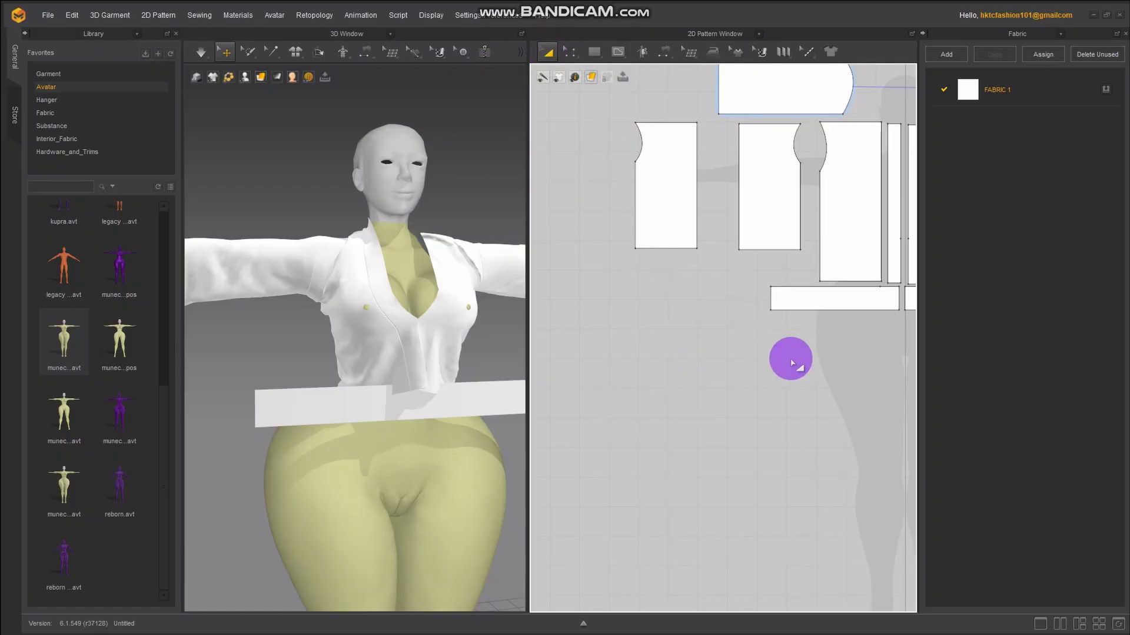
{"action": "middle_click_drag", "start_coordinate": [789, 355], "coordinate": [671, 338]}
{"action": "left_click", "coordinate": [728, 290]}
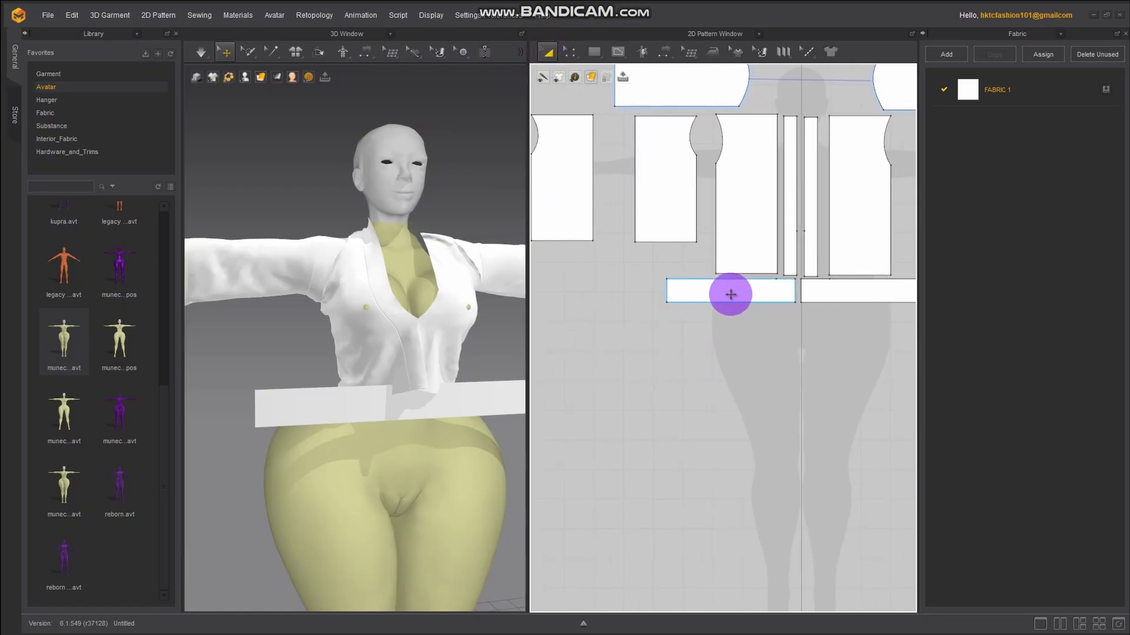
{"action": "left_click", "coordinate": [365, 412]}
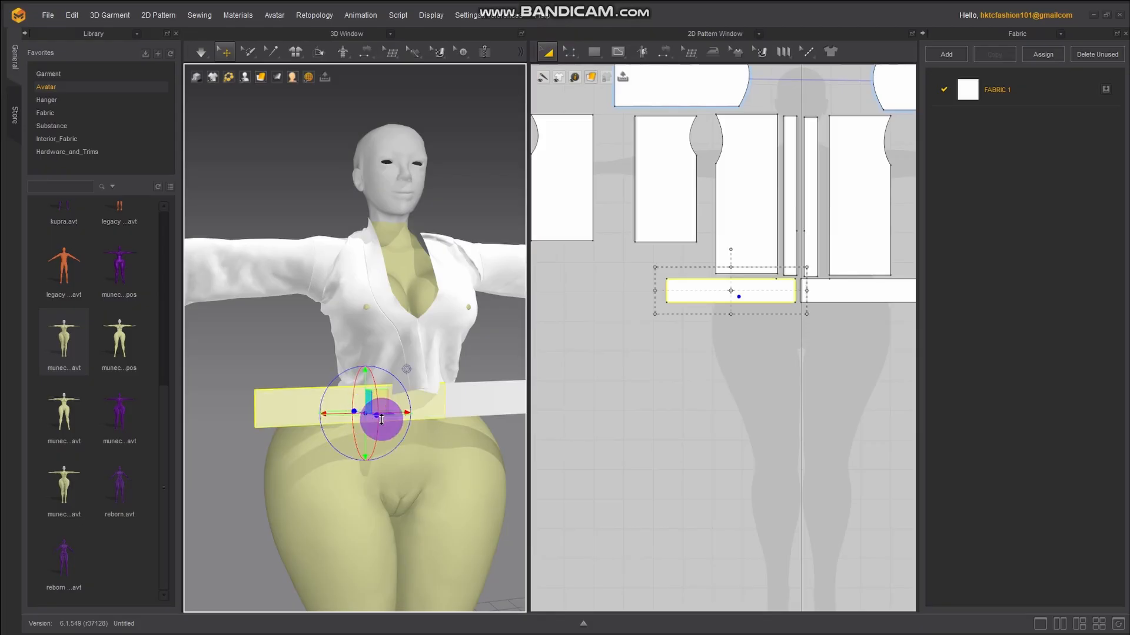
{"action": "right_click_drag", "start_coordinate": [428, 471], "coordinate": [398, 471]}
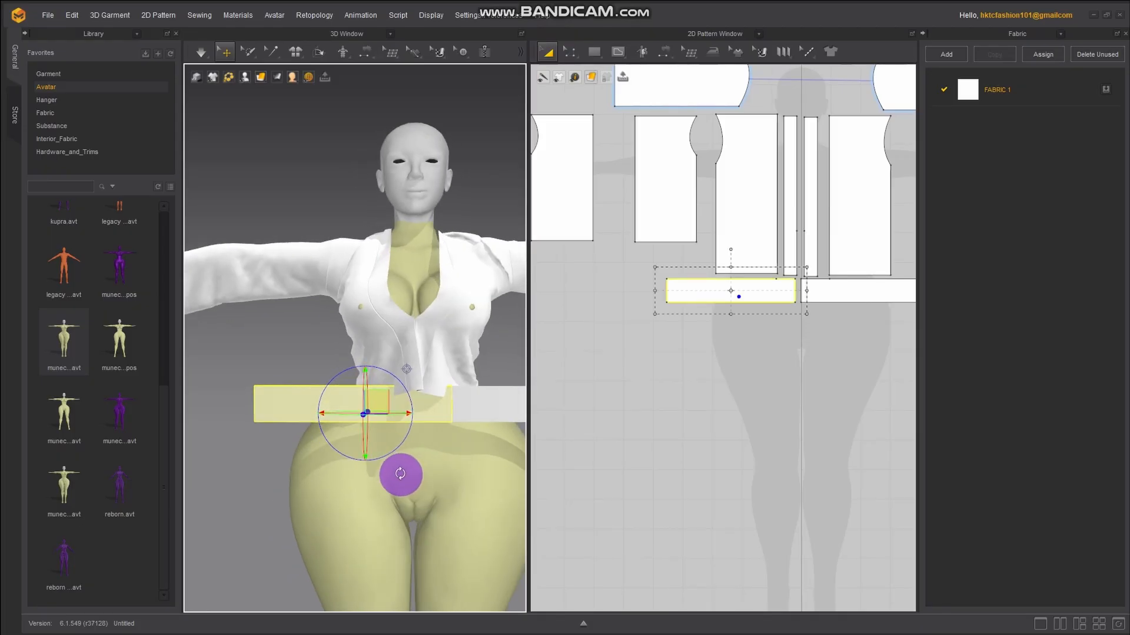
{"action": "right_click_drag", "start_coordinate": [391, 429], "coordinate": [391, 499]}
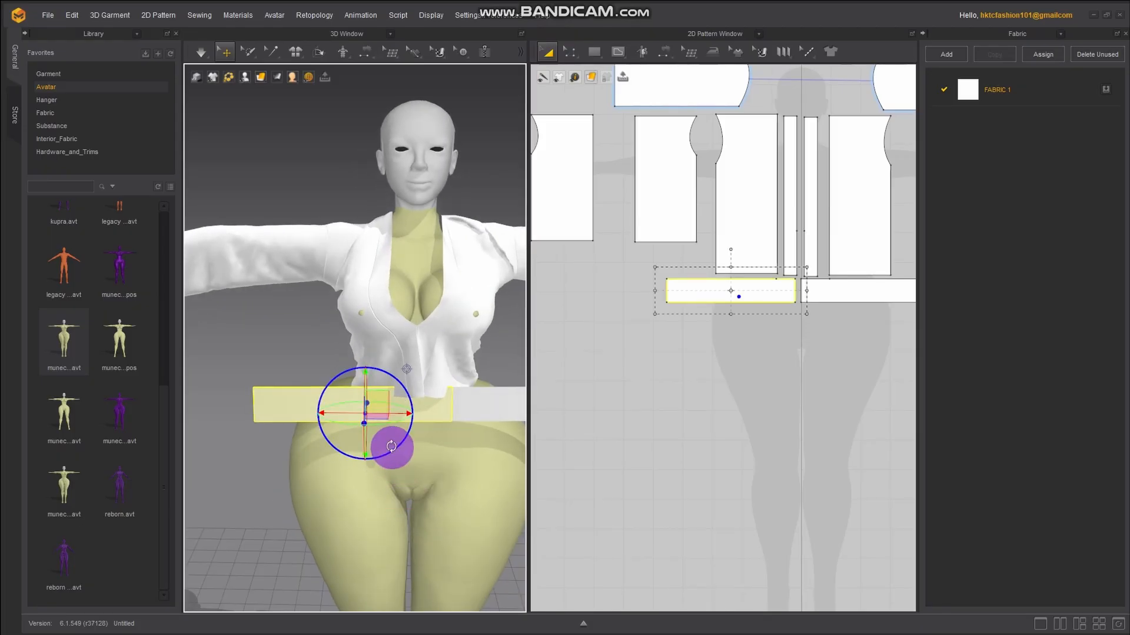
{"action": "left_click_drag", "start_coordinate": [394, 416], "coordinate": [381, 416]}
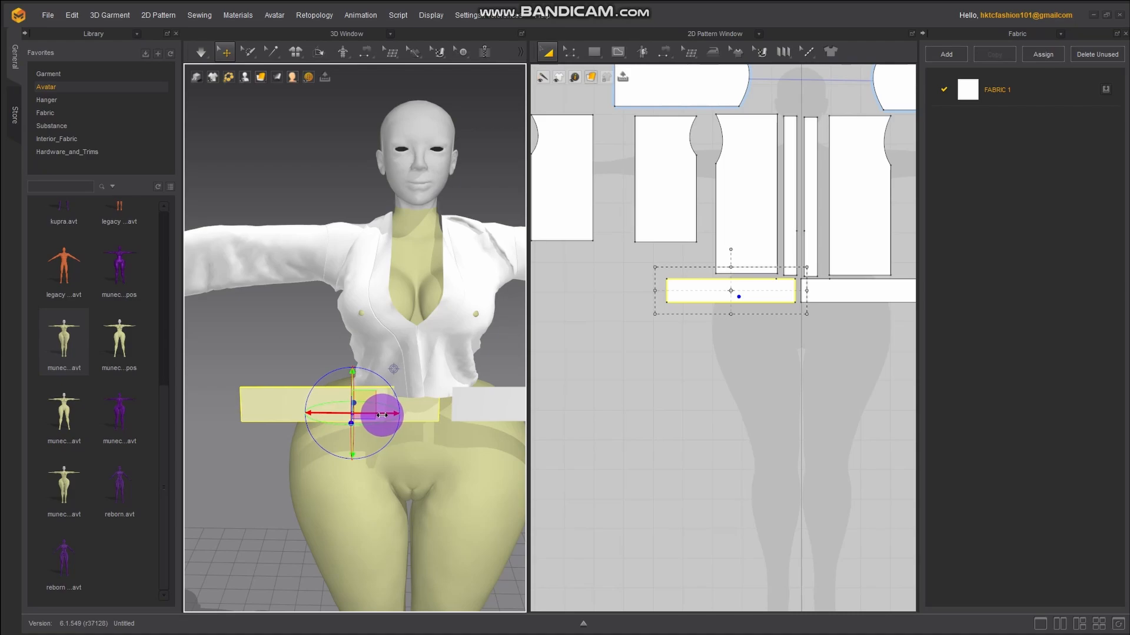
Copy both front waistband halves and mirror-paste them below the back panels, beside the originals in the 2D layout
{"action": "right_click_drag", "start_coordinate": [480, 428], "coordinate": [386, 398]}
{"action": "left_click", "coordinate": [391, 398]}
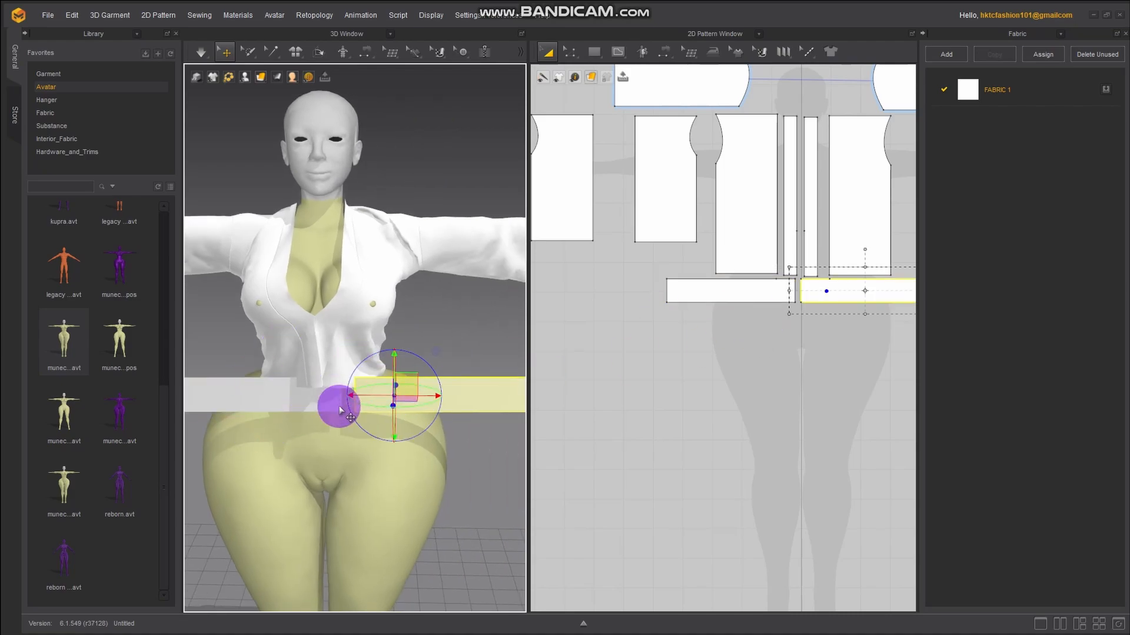
{"action": "left_click", "coordinate": [753, 293]}
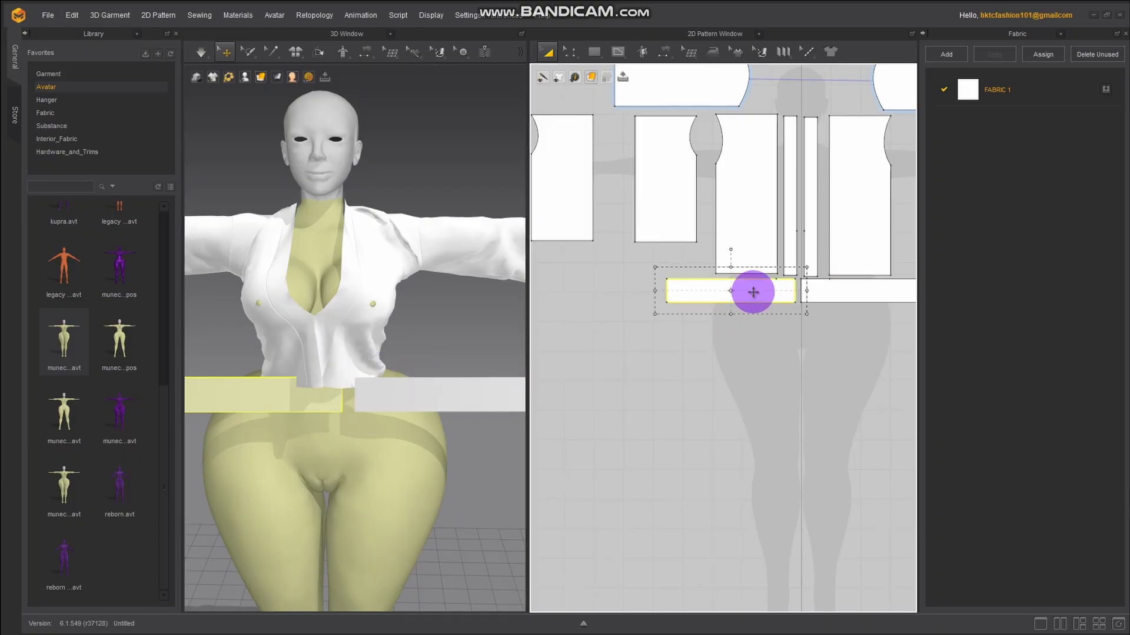
{"action": "left_click", "coordinate": [849, 295], "text": "shift"}
{"action": "right_click", "coordinate": [849, 294]}
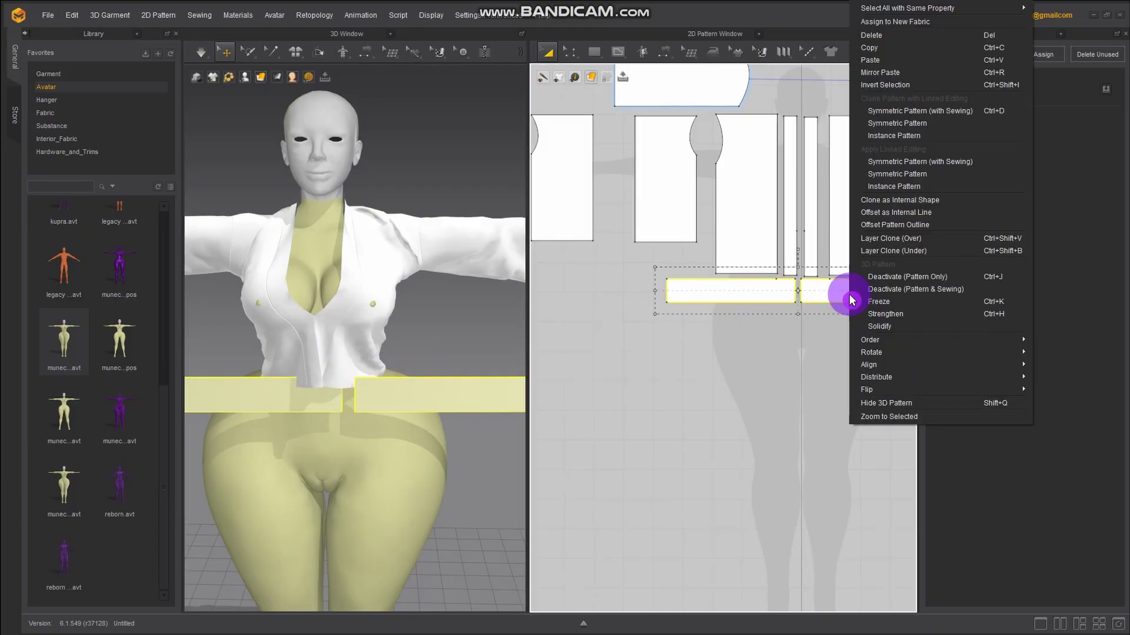
{"action": "left_click", "coordinate": [887, 52]}
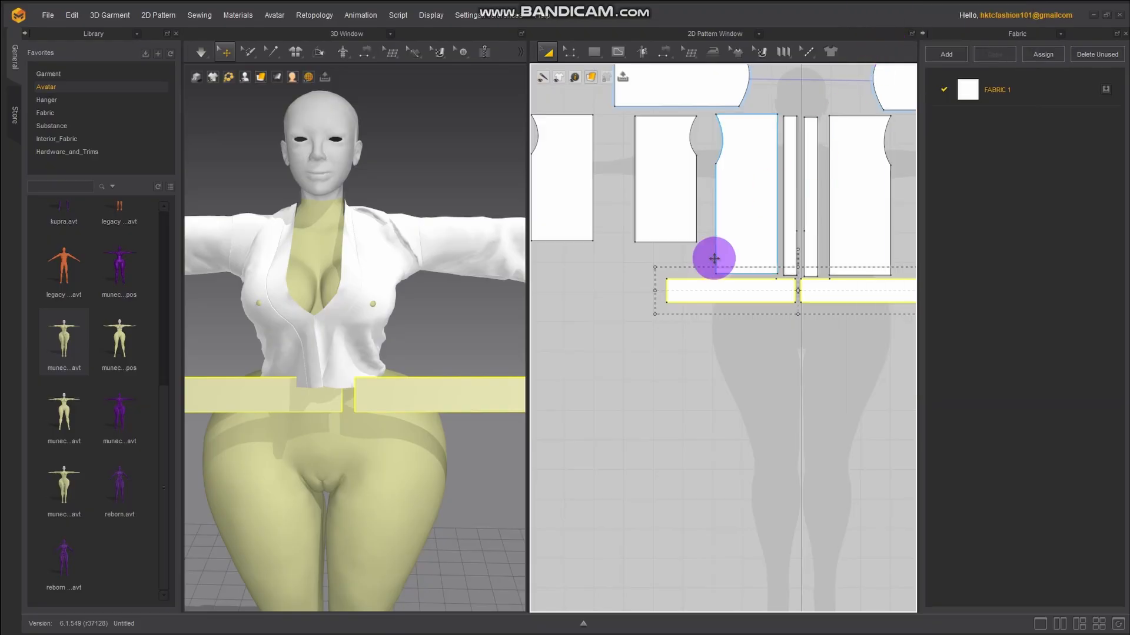
{"action": "right_click_drag", "start_coordinate": [580, 325], "coordinate": [732, 295]}
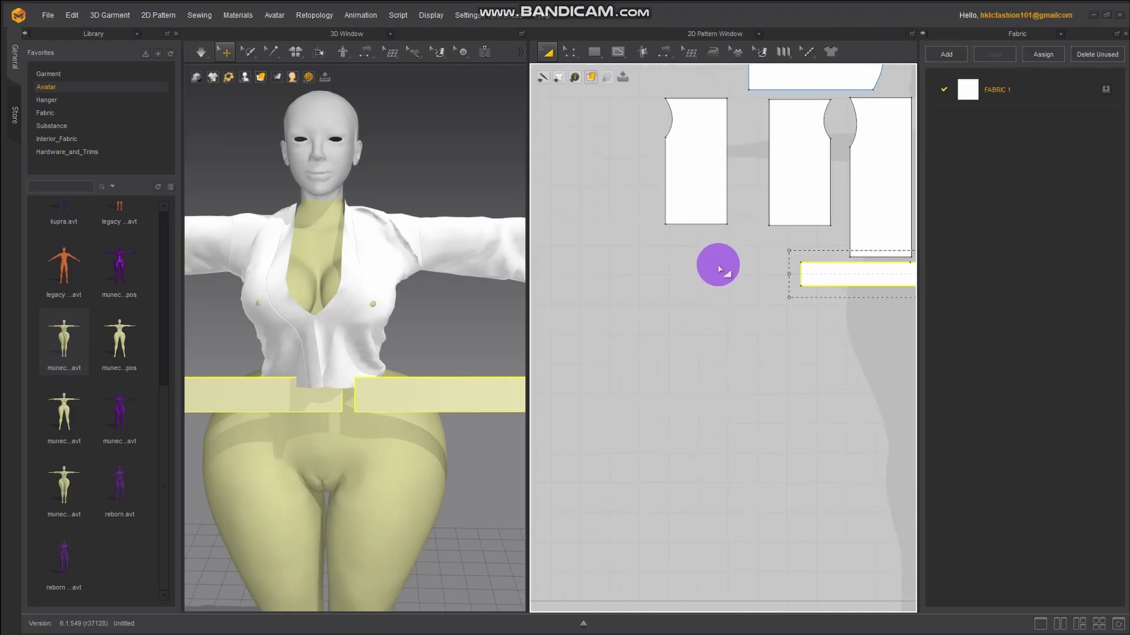
{"action": "left_click", "coordinate": [717, 263]}
{"action": "right_click", "coordinate": [719, 266]}
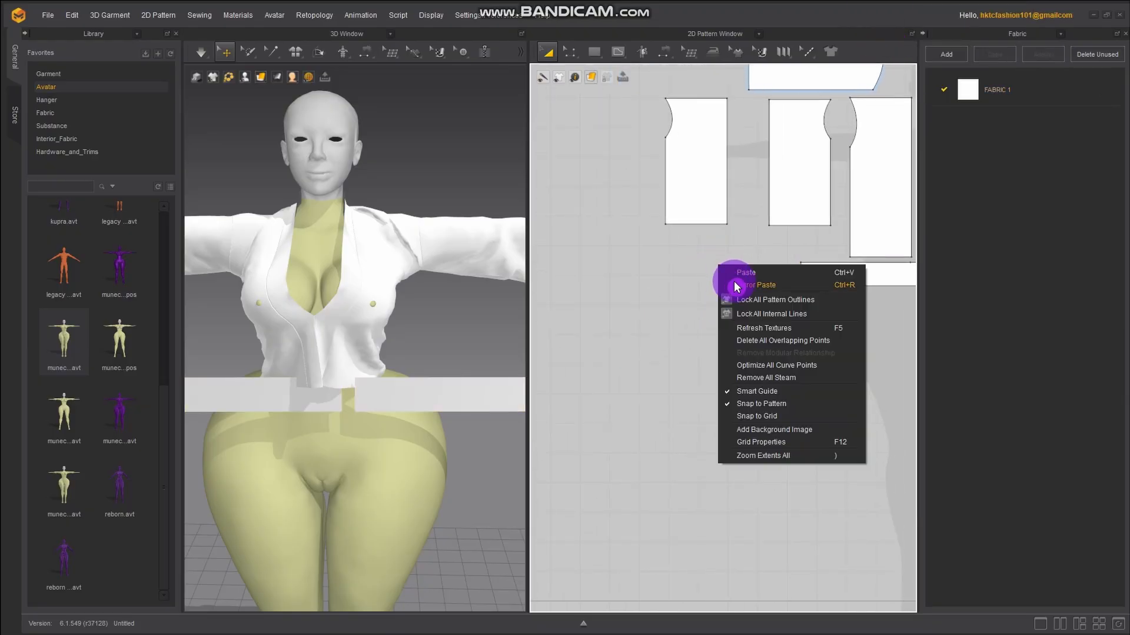
{"action": "left_click", "coordinate": [735, 286]}
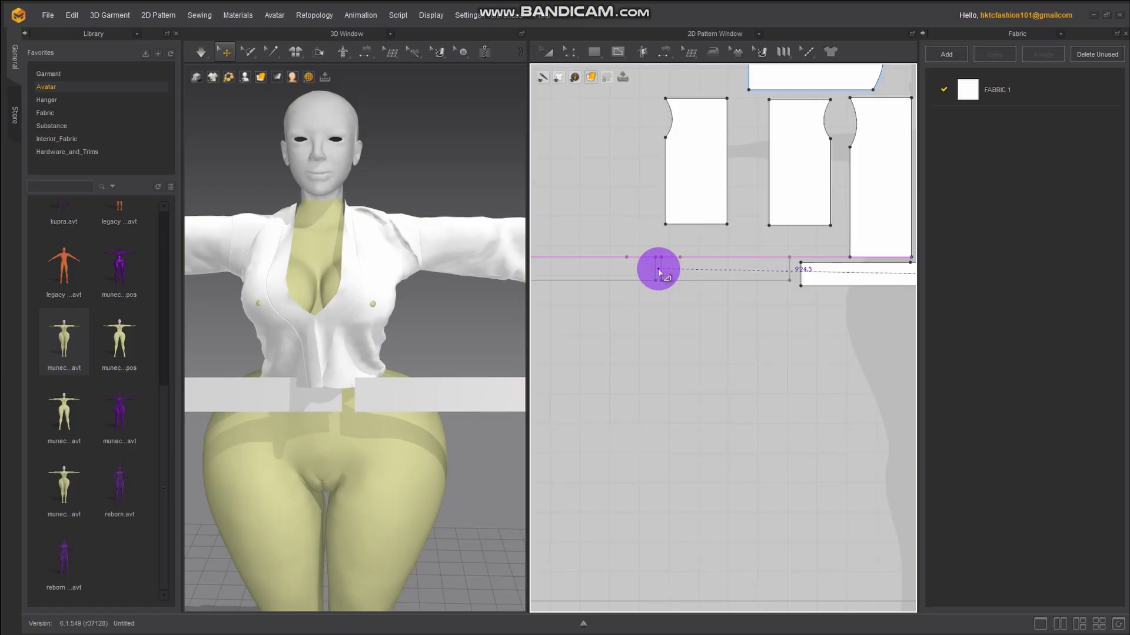
{"action": "left_click", "coordinate": [659, 270]}
Move the two pasted waistband halves in 3D across to the avatar and behind the back at waist height
{"action": "scroll", "coordinate": [320, 459], "scroll_direction": "down", "scroll_amount": 6}
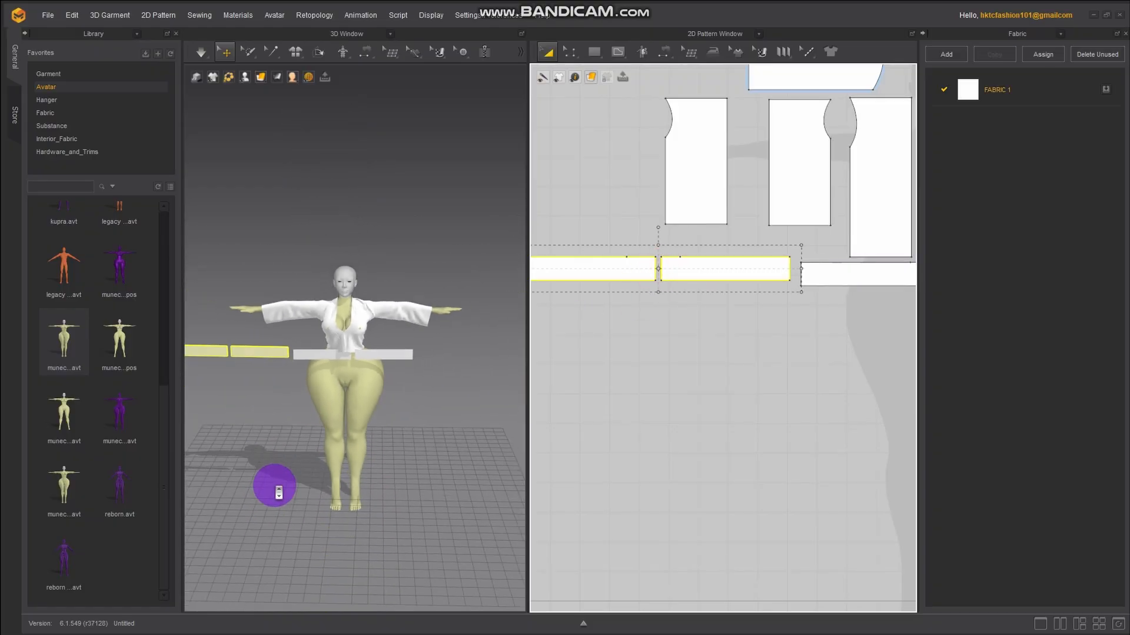
{"action": "left_click", "coordinate": [256, 349]}
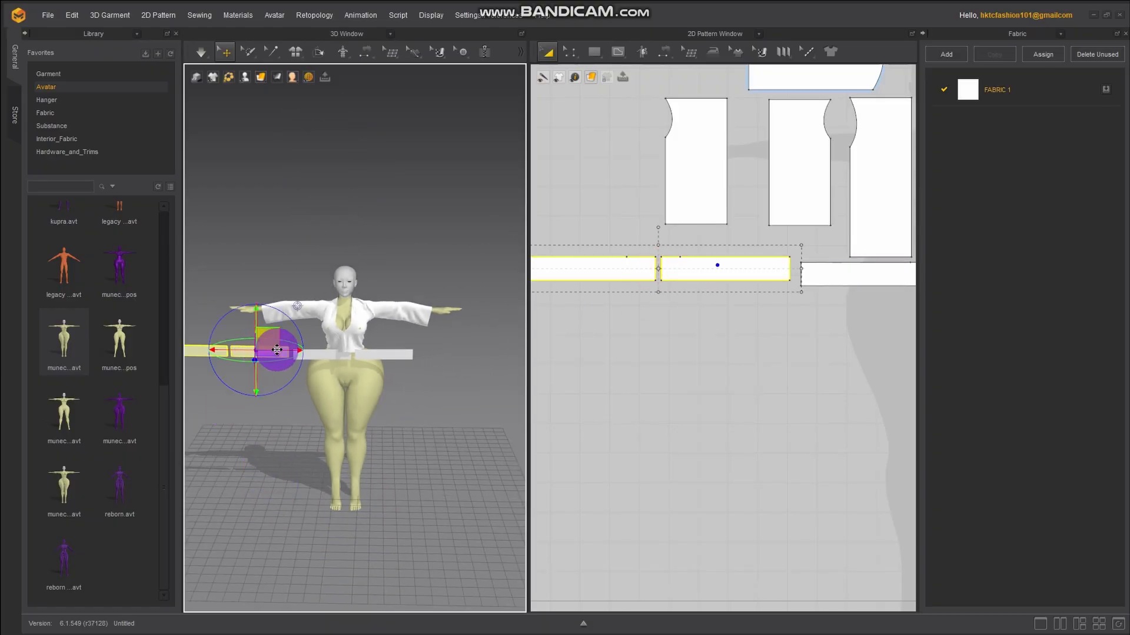
{"action": "left_click_drag", "start_coordinate": [288, 351], "coordinate": [404, 353]}
{"action": "right_click_drag", "start_coordinate": [404, 353], "coordinate": [398, 333]}
{"action": "right_click_drag", "start_coordinate": [343, 416], "coordinate": [299, 402]}
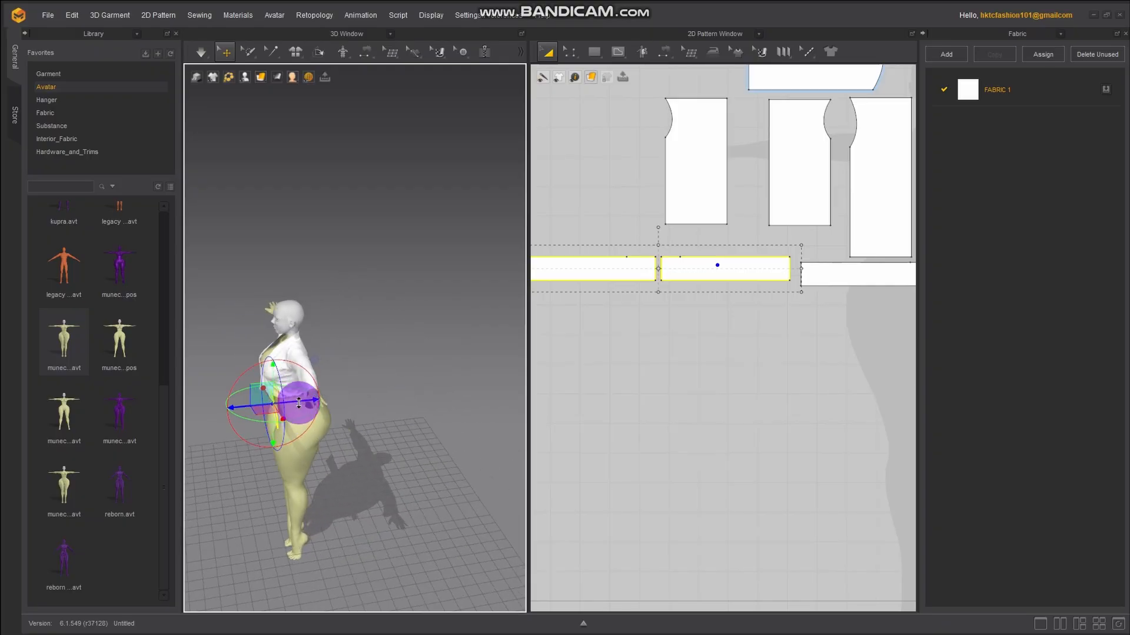
{"action": "scroll", "coordinate": [299, 409], "scroll_direction": "up", "scroll_amount": 3}
{"action": "left_click_drag", "start_coordinate": [257, 438], "coordinate": [333, 419]}
Flip the two back waistband halves vertically in 3D and raise them slightly
{"action": "right_click_drag", "start_coordinate": [339, 414], "coordinate": [197, 449]}
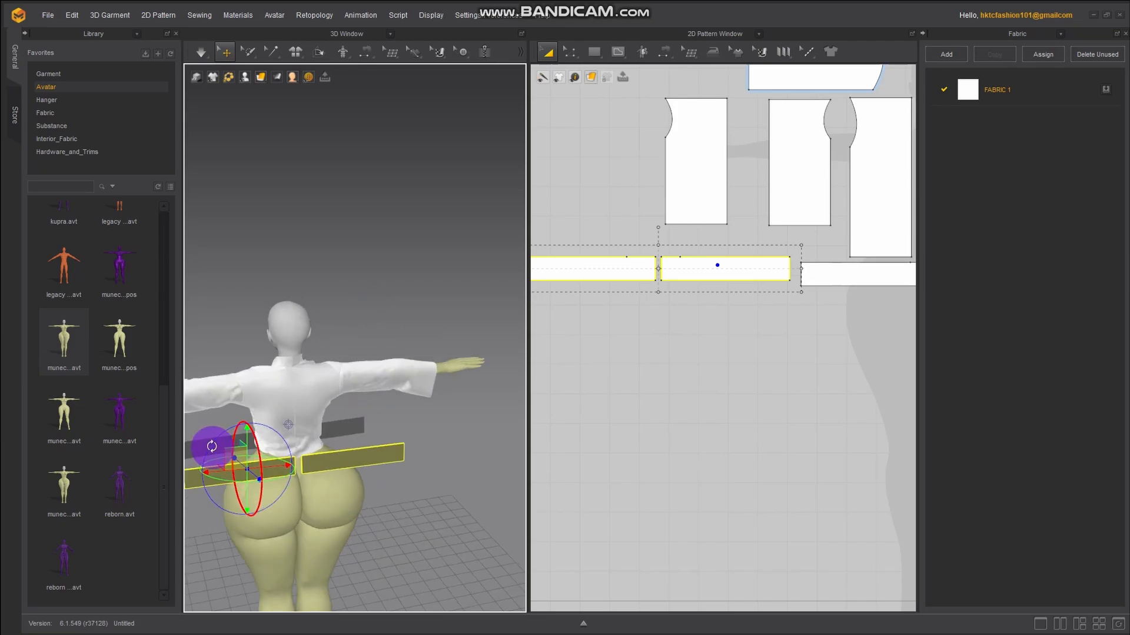
{"action": "right_click", "coordinate": [360, 499]}
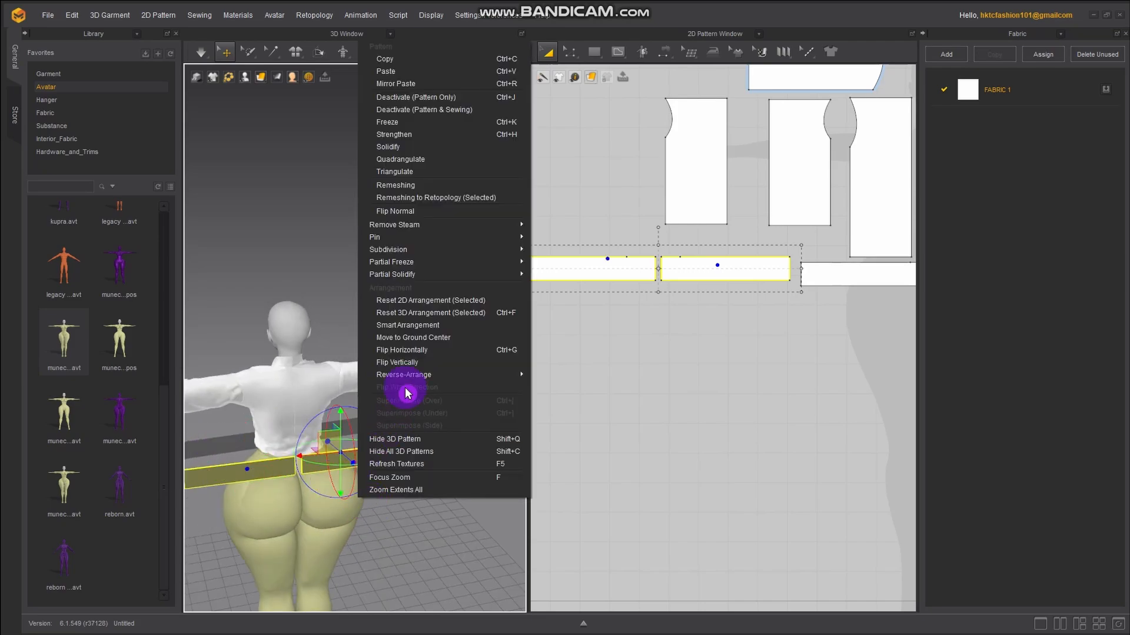
{"action": "left_click", "coordinate": [409, 361]}
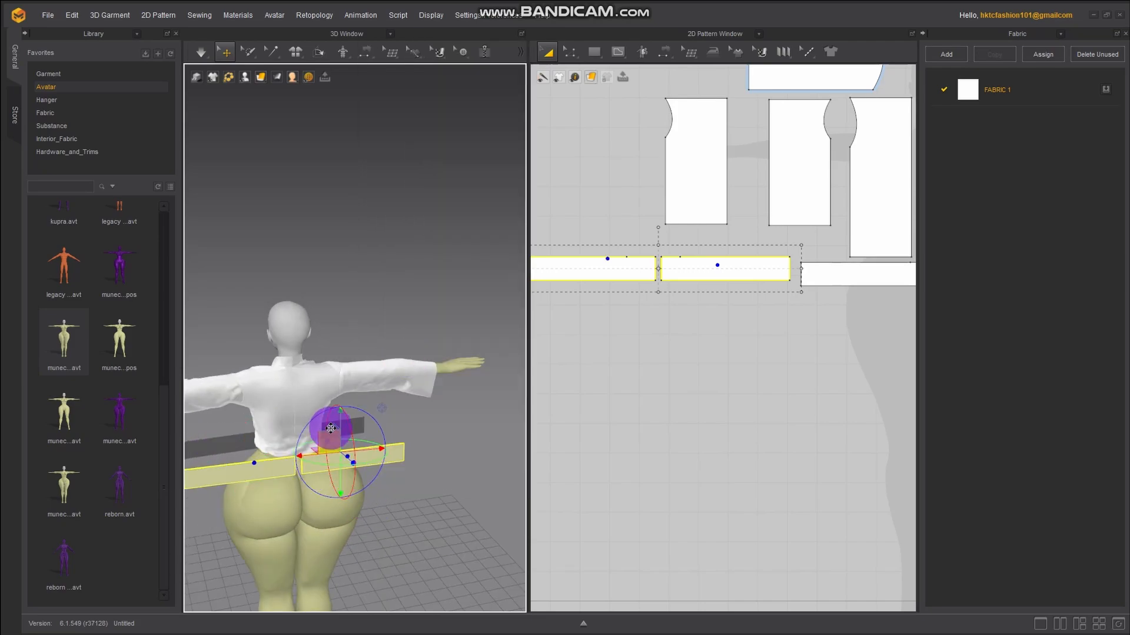
{"action": "left_click_drag", "start_coordinate": [341, 421], "coordinate": [337, 414]}
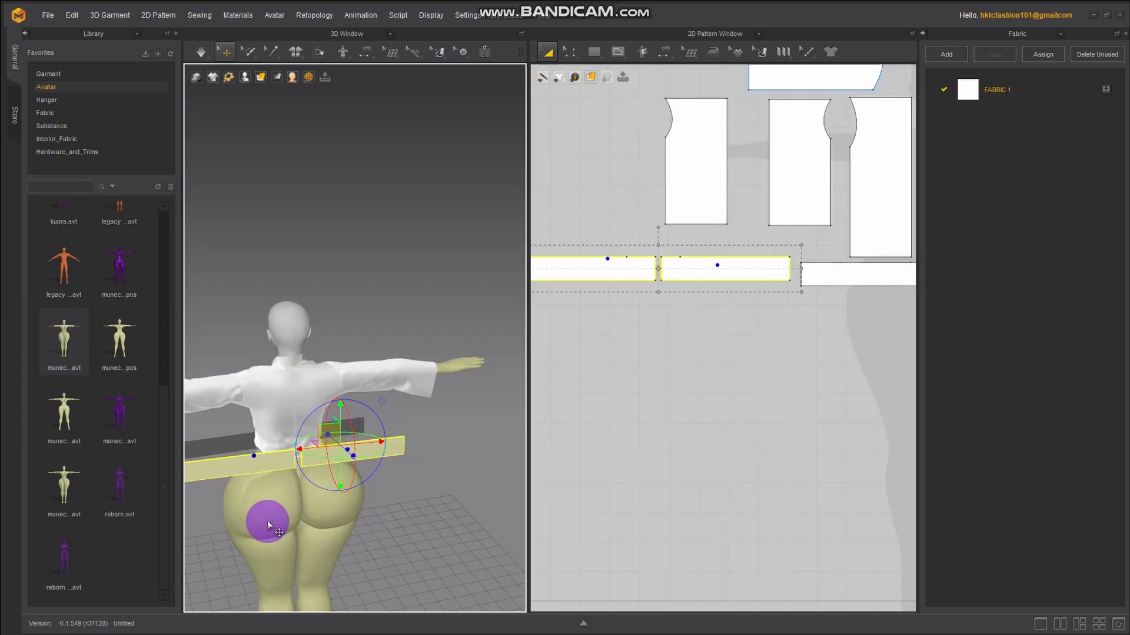
{"action": "right_click_drag", "start_coordinate": [263, 522], "coordinate": [480, 512]}
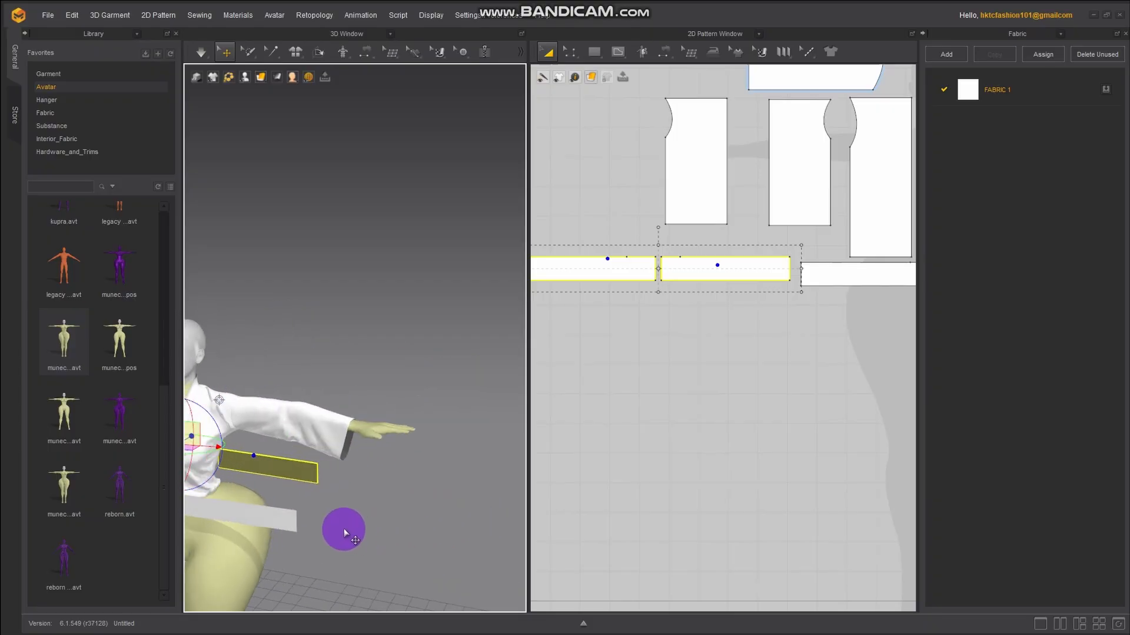
{"action": "right_click_drag", "start_coordinate": [341, 527], "coordinate": [402, 461]}
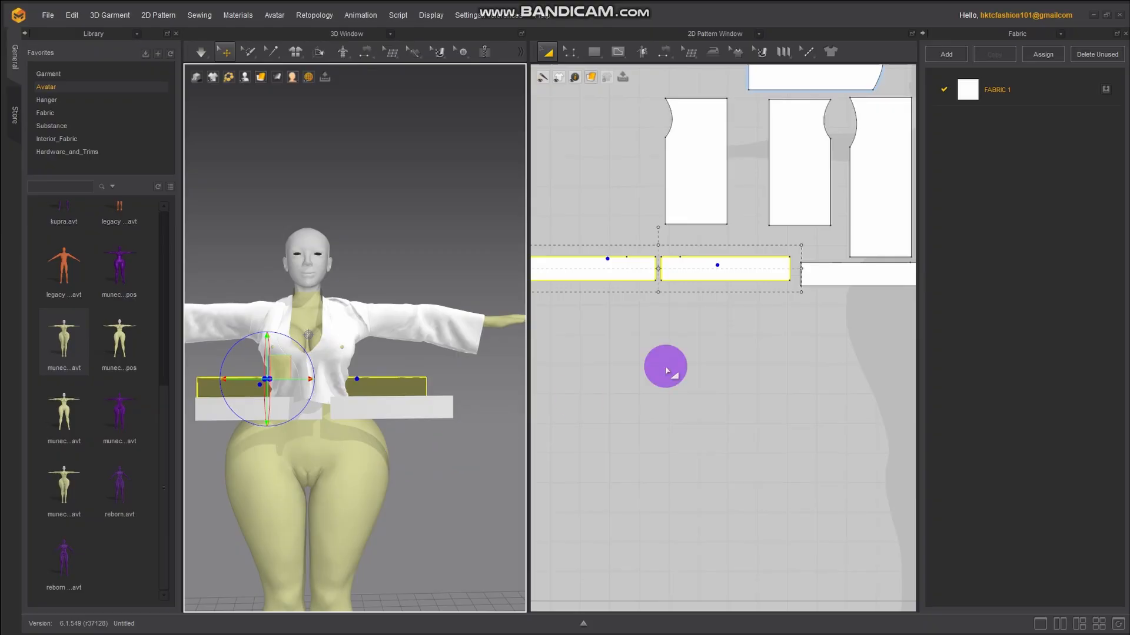
Freeze the two front panels, the two centre strips and the two back panels of the jacket
{"action": "left_click", "coordinate": [683, 333]}
{"action": "right_click_drag", "start_coordinate": [685, 337], "coordinate": [687, 448]}
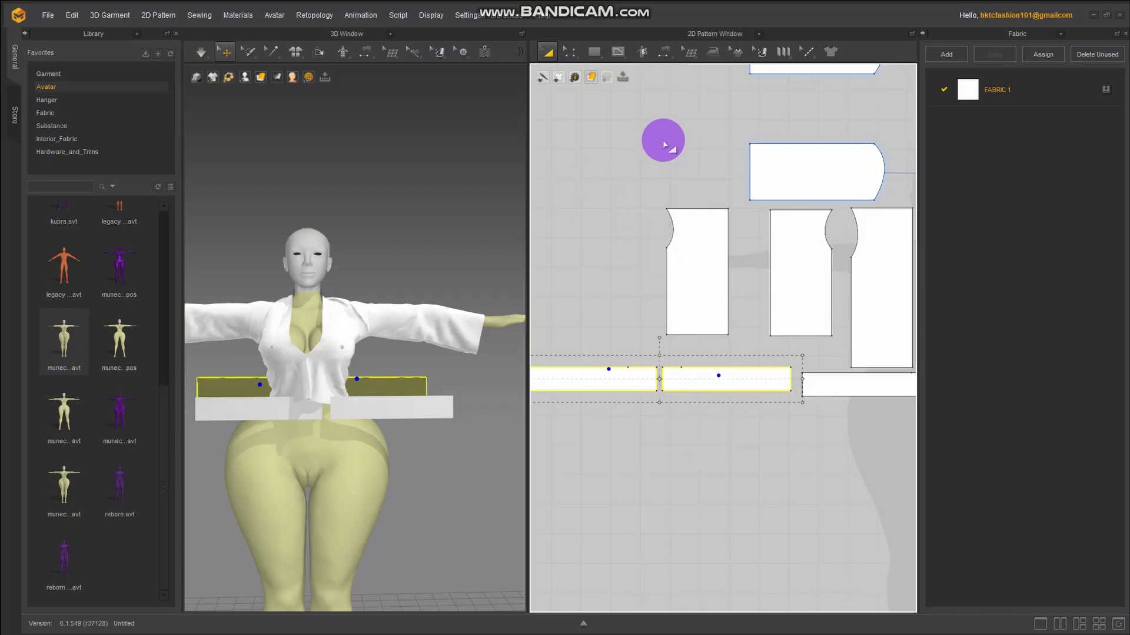
{"action": "middle_click_drag", "start_coordinate": [701, 147], "coordinate": [640, 219]}
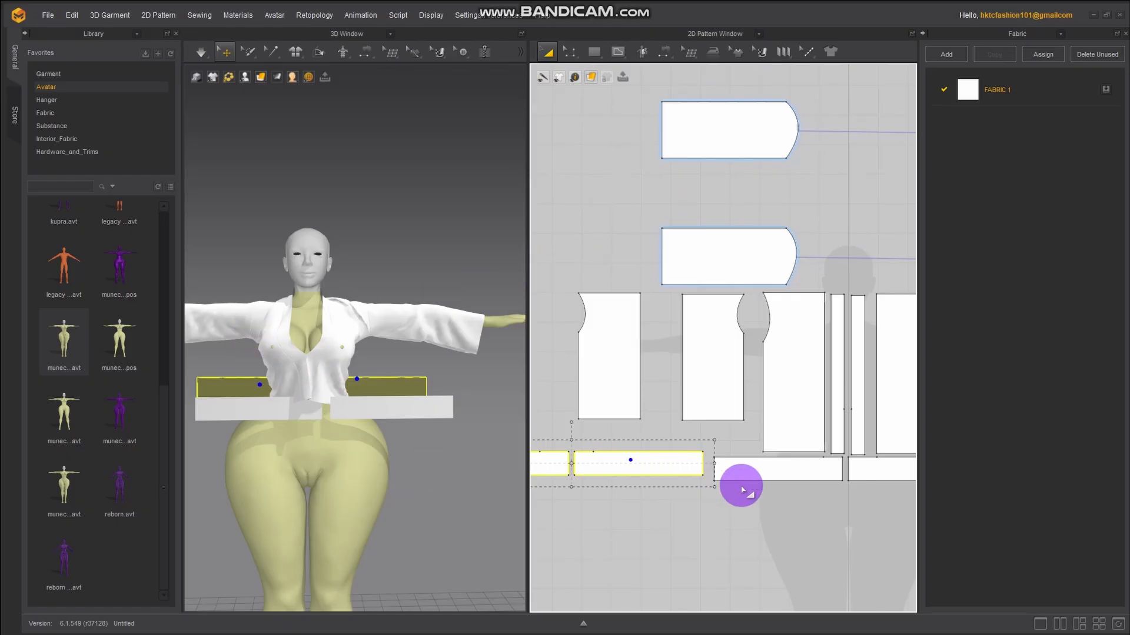
{"action": "left_click", "coordinate": [798, 547]}
{"action": "scroll", "coordinate": [788, 539], "scroll_direction": "down", "scroll_amount": 3}
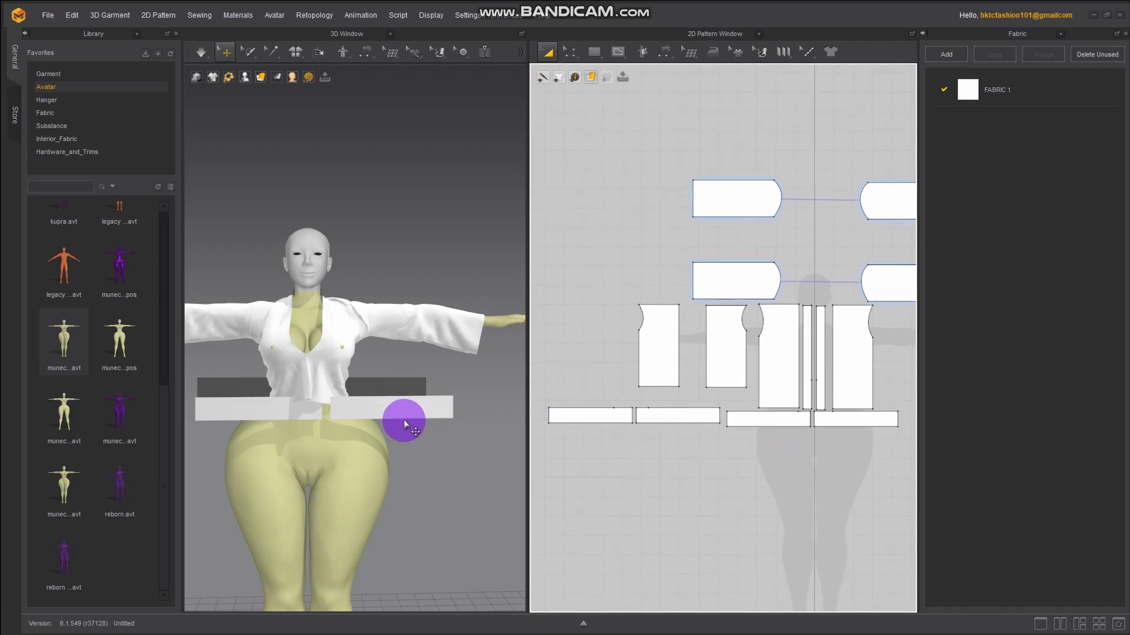
{"action": "left_click", "coordinate": [776, 363]}
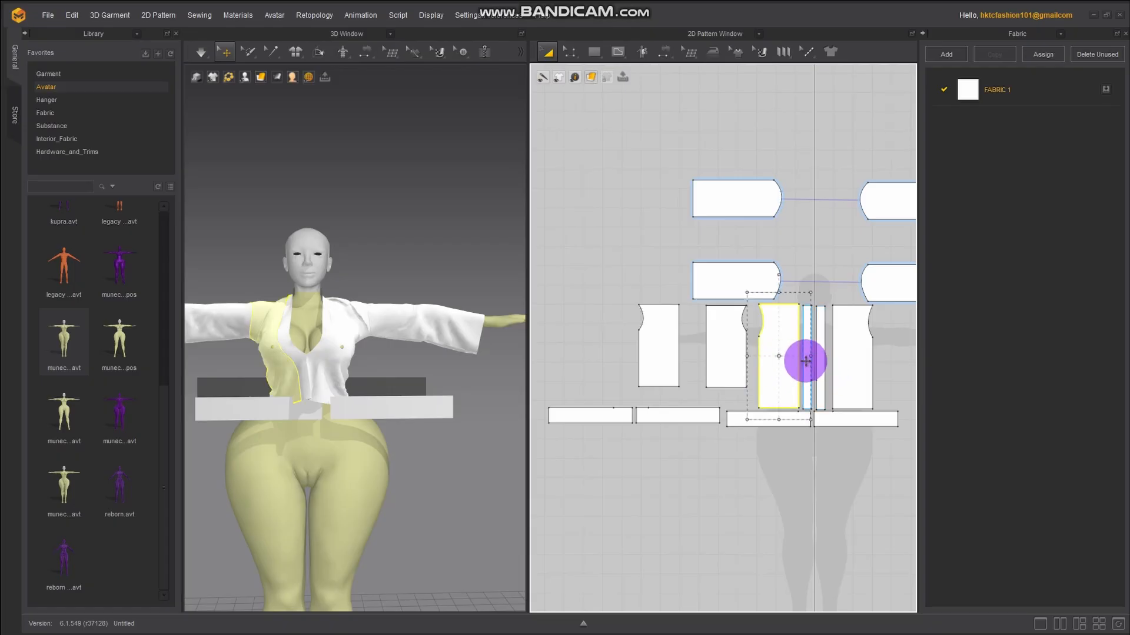
{"action": "left_click", "coordinate": [805, 361], "text": "shift"}
{"action": "left_click", "coordinate": [821, 360], "text": "shift"}
{"action": "left_click", "coordinate": [846, 359], "text": "shift"}
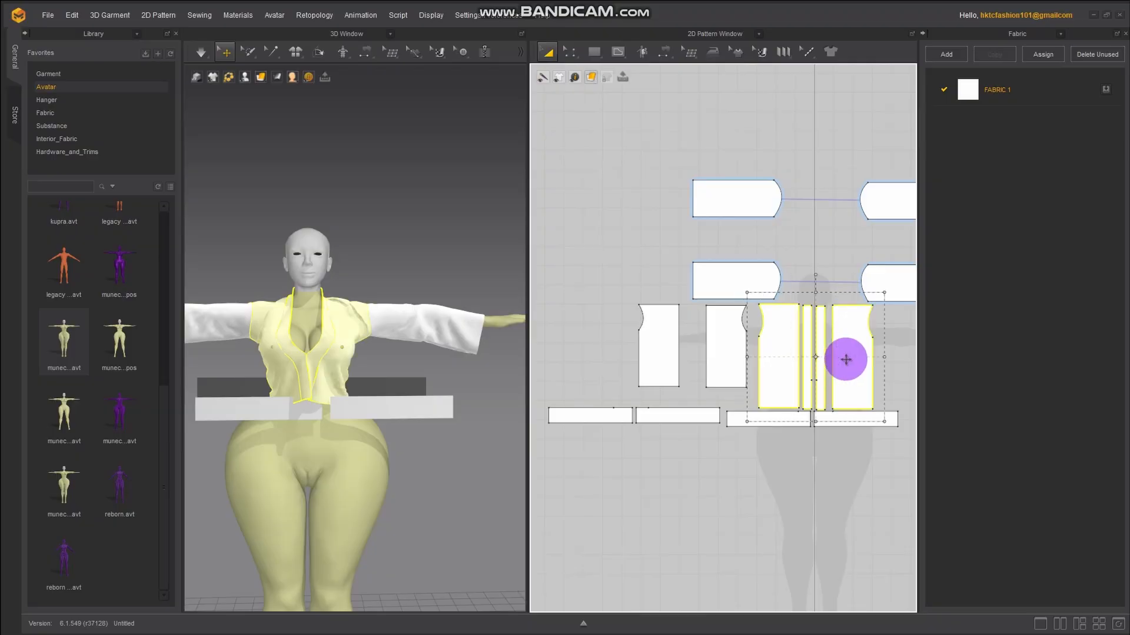
{"action": "left_click", "coordinate": [729, 353], "text": "shift"}
{"action": "left_click", "coordinate": [654, 354], "text": "shift"}
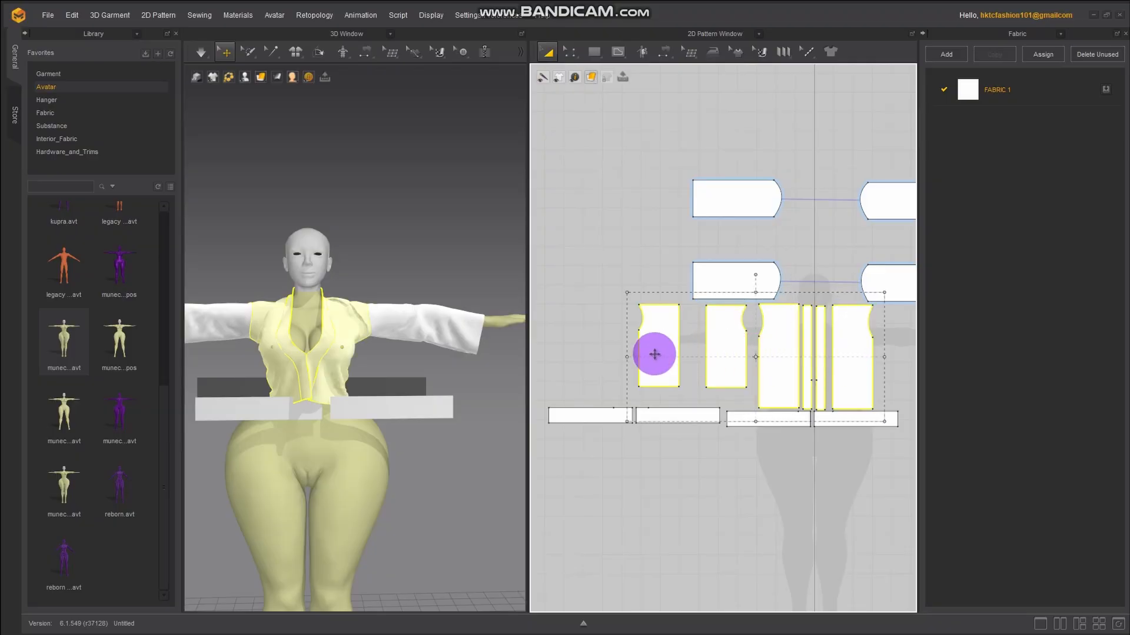
{"action": "right_click", "coordinate": [336, 337]}
{"action": "left_click", "coordinate": [403, 84]}
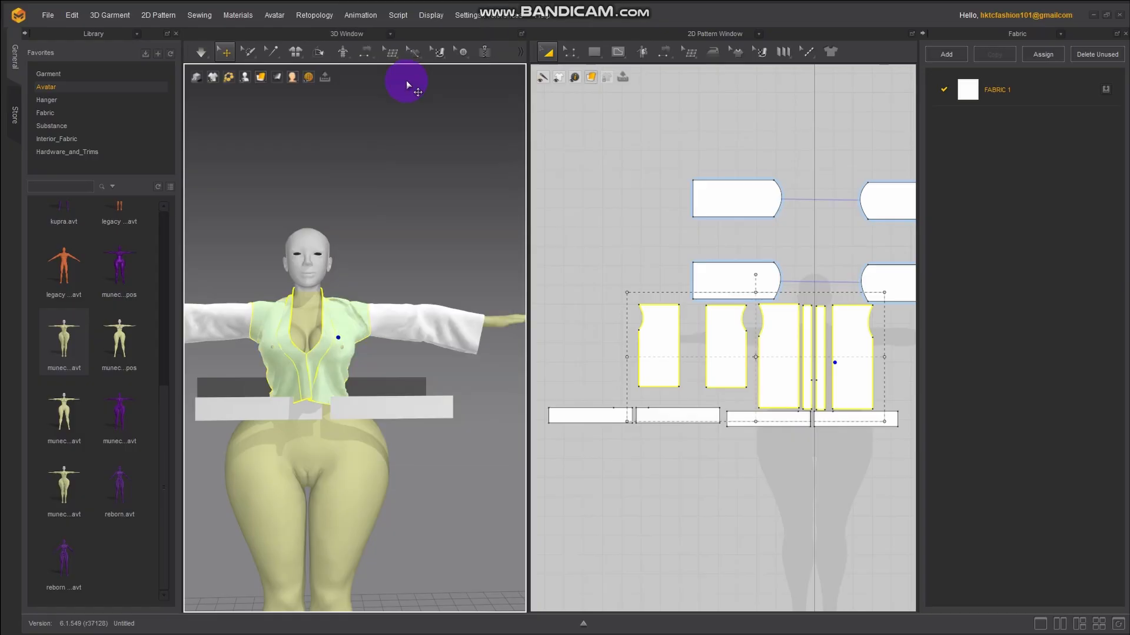
{"action": "left_click", "coordinate": [745, 470]}
{"action": "scroll", "coordinate": [716, 459], "scroll_direction": "up", "scroll_amount": 2}
{"action": "scroll", "coordinate": [717, 459], "scroll_direction": "down", "scroll_amount": 3}
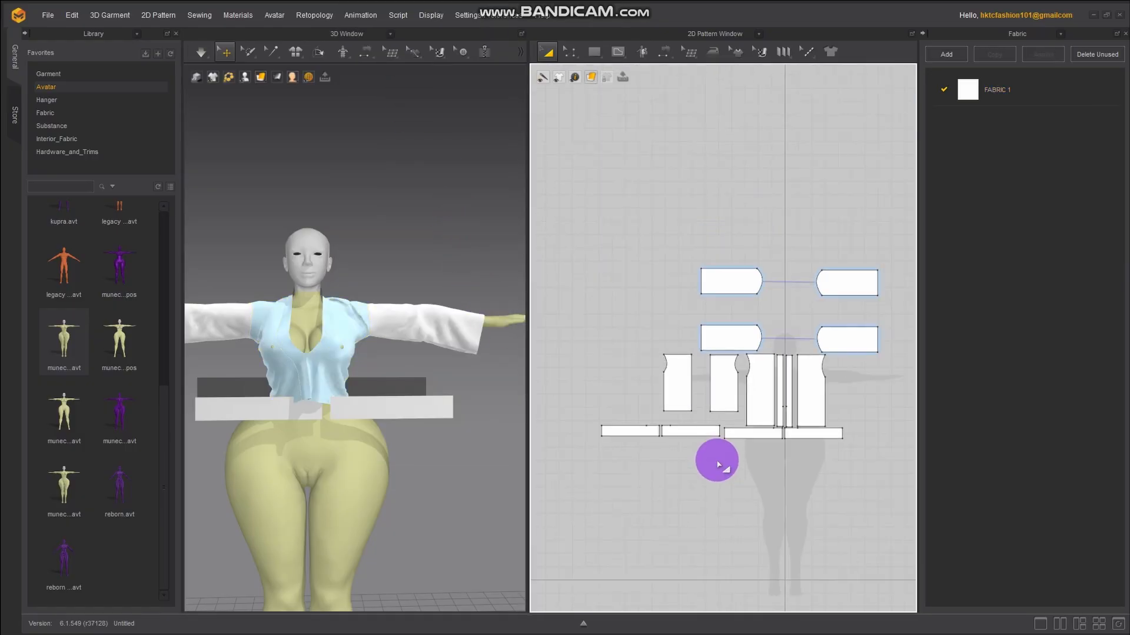
{"action": "scroll", "coordinate": [716, 459], "scroll_direction": "up", "scroll_amount": 1}
{"action": "scroll", "coordinate": [794, 452], "scroll_direction": "up", "scroll_amount": 2}
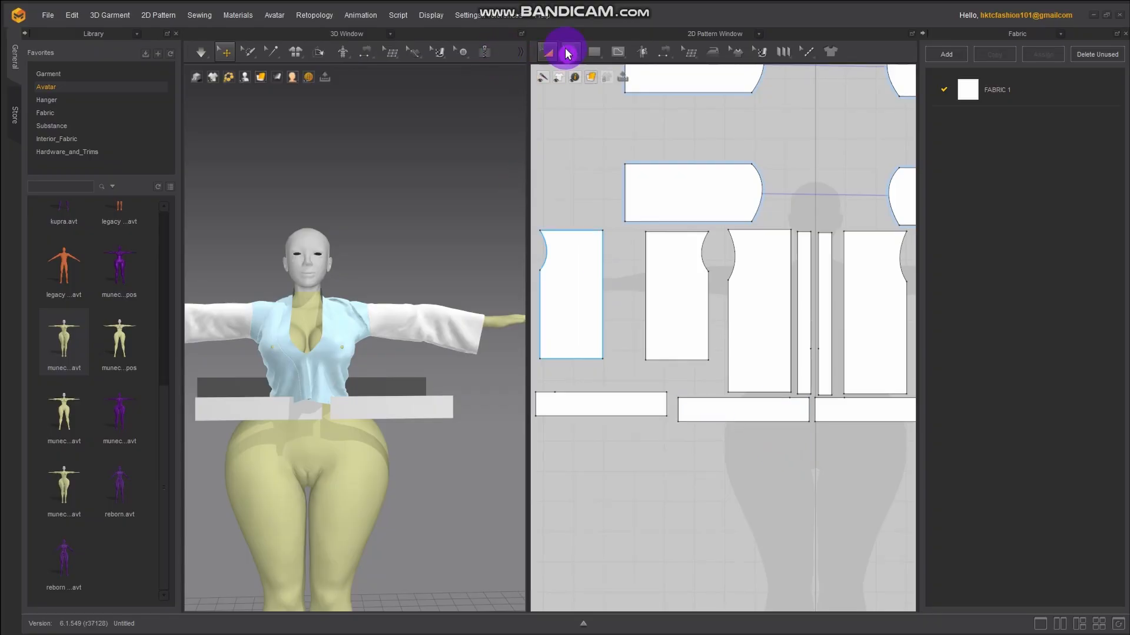
{"action": "left_click", "coordinate": [570, 52]}
{"action": "scroll", "coordinate": [848, 496], "scroll_direction": "up", "scroll_amount": 2}
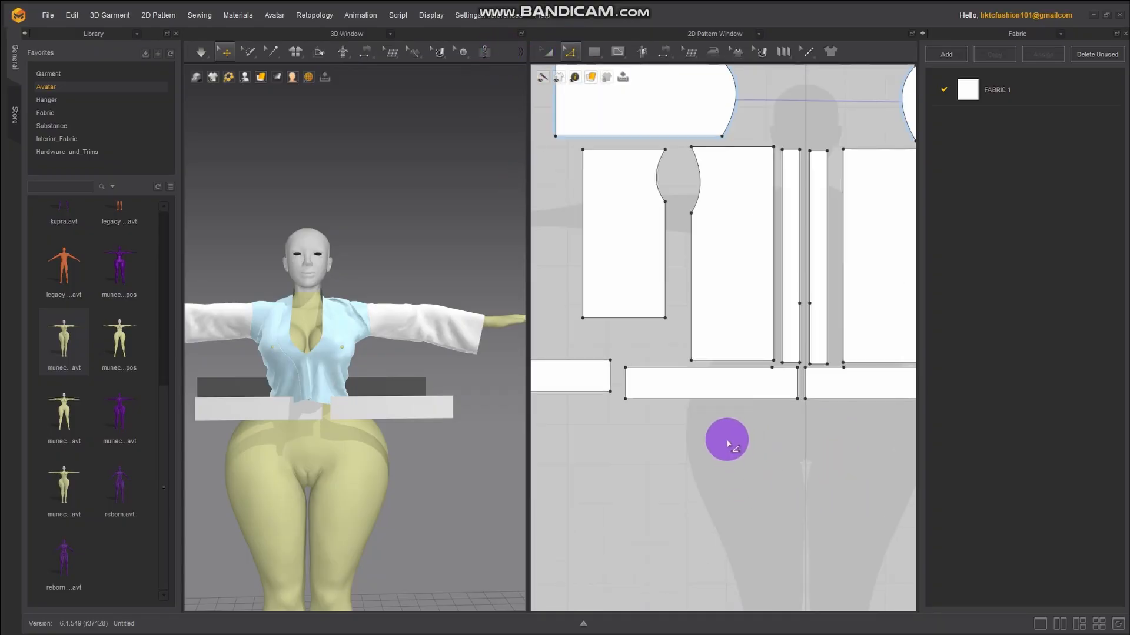
{"action": "left_click", "coordinate": [625, 386]}
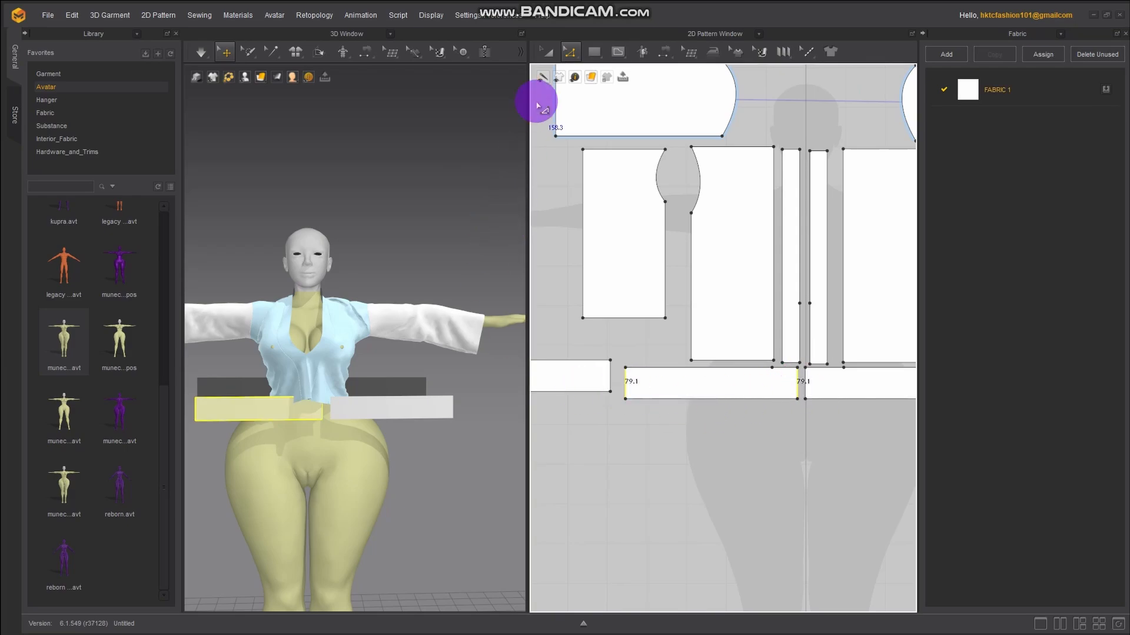
Apply linked editing as Symmetric Pattern to all four front and back waistband pieces
{"action": "left_click", "coordinate": [552, 51]}
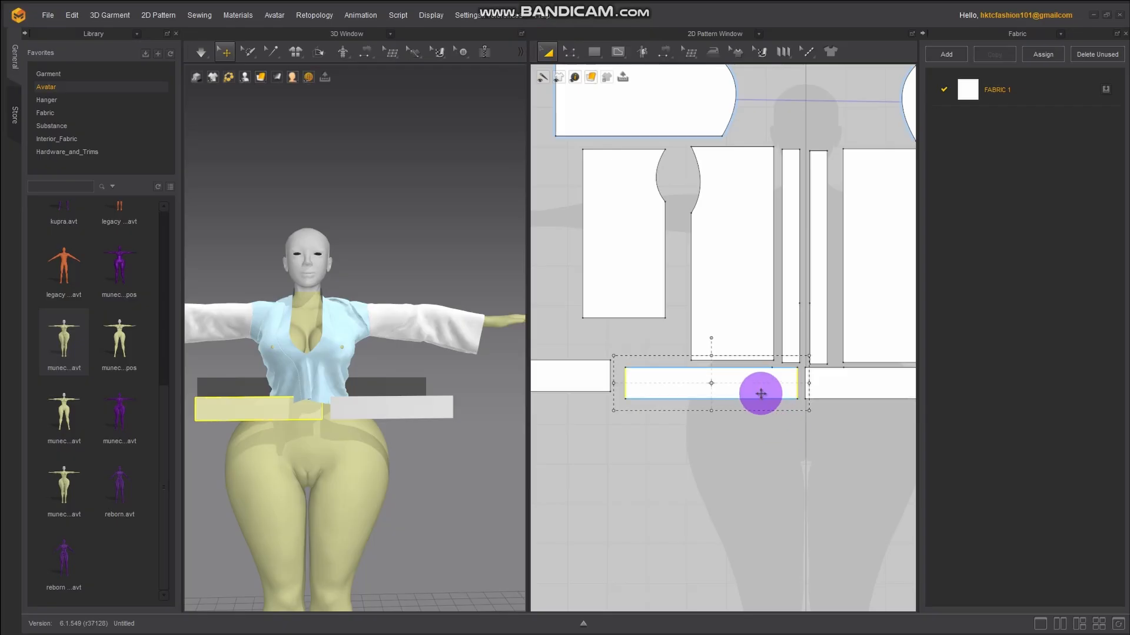
{"action": "left_click", "coordinate": [873, 393], "text": "shift"}
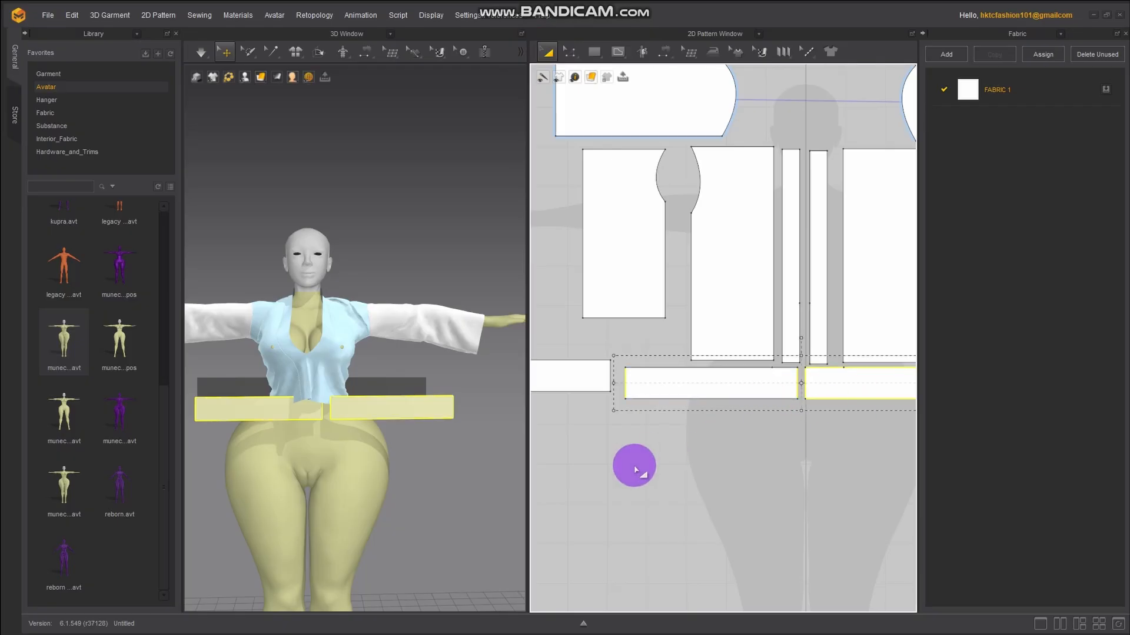
{"action": "middle_click_drag", "start_coordinate": [634, 465], "coordinate": [774, 419]}
{"action": "left_click", "coordinate": [672, 331], "text": "shift"}
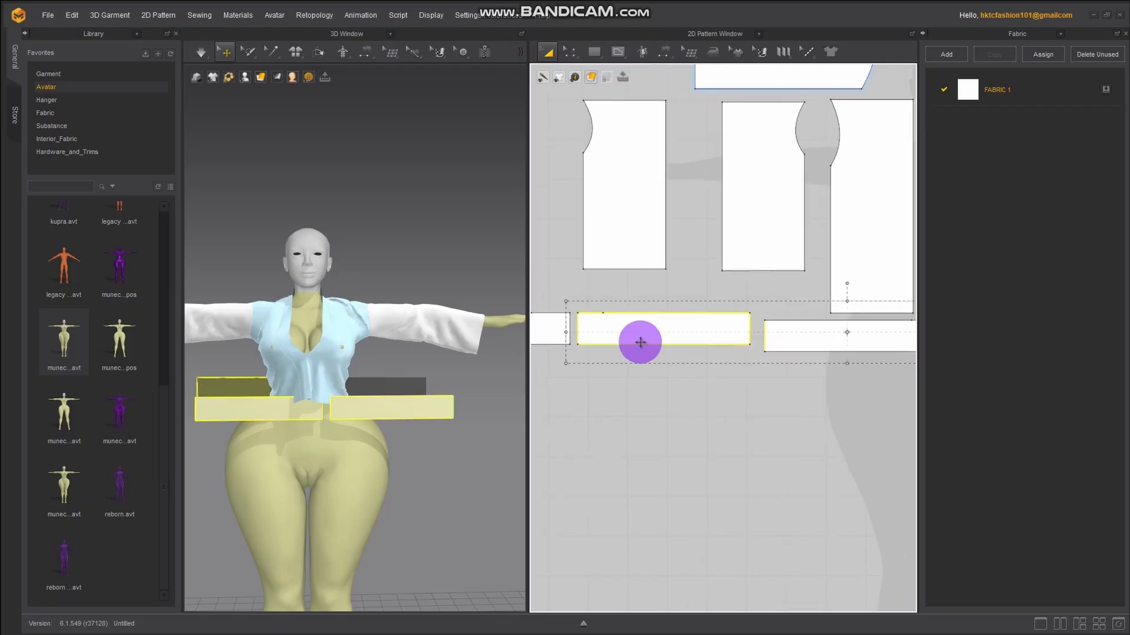
{"action": "left_click", "coordinate": [547, 330], "text": "shift"}
{"action": "right_click", "coordinate": [654, 343]}
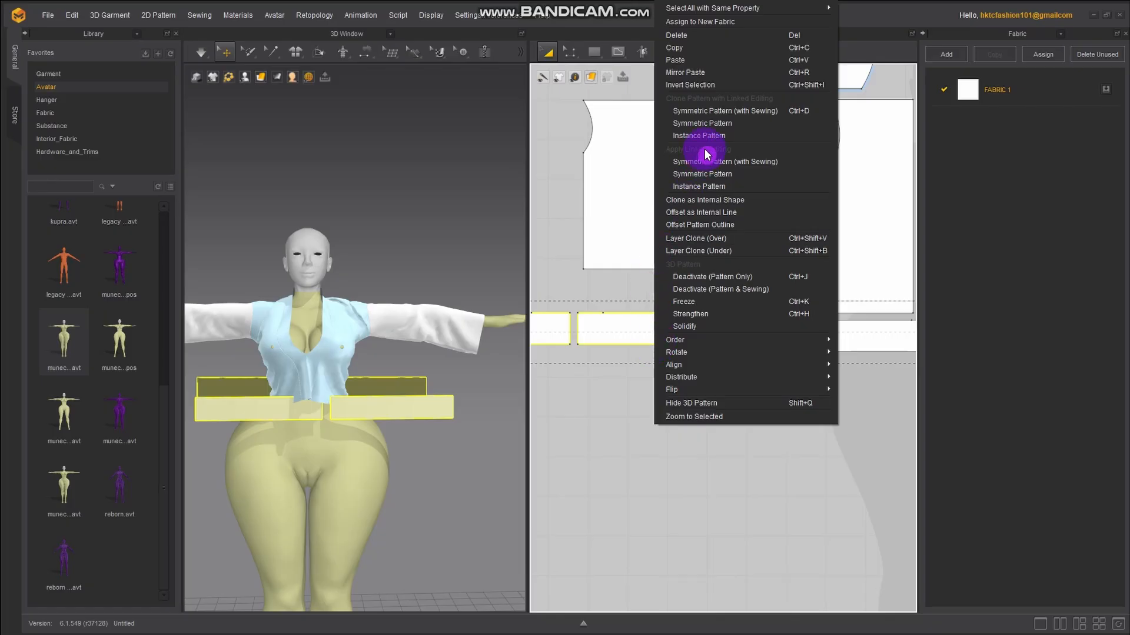
{"action": "left_click", "coordinate": [724, 175]}
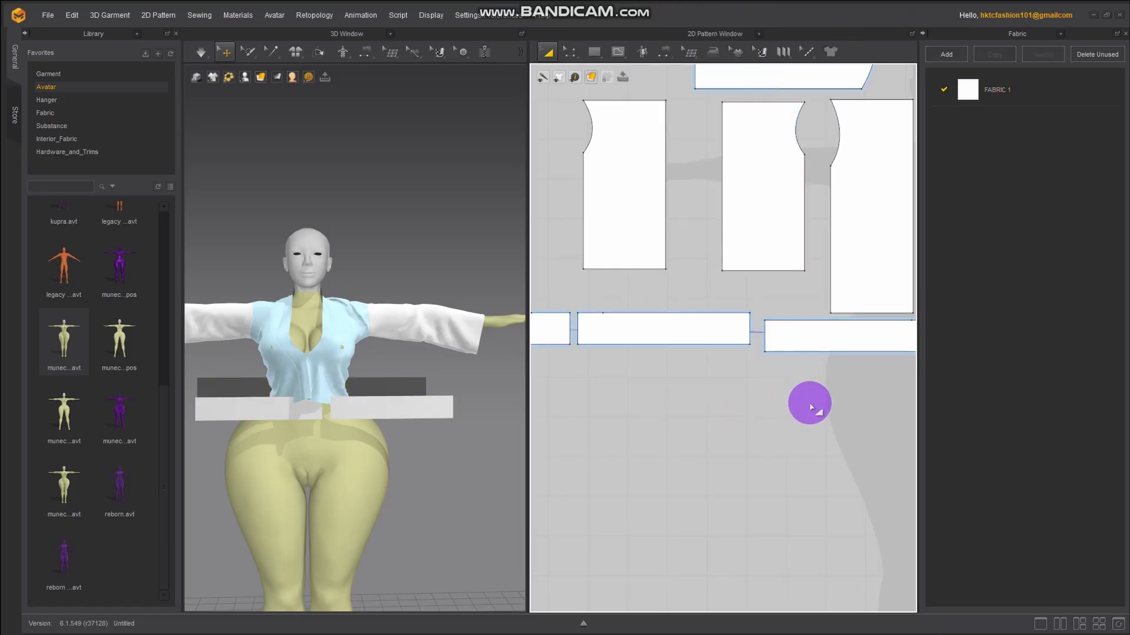
Offset the waistband pieces' short end edges as internal lines along the curve, with 15 offsets and Straight Line enabled
{"action": "right_click_drag", "start_coordinate": [811, 406], "coordinate": [656, 379]}
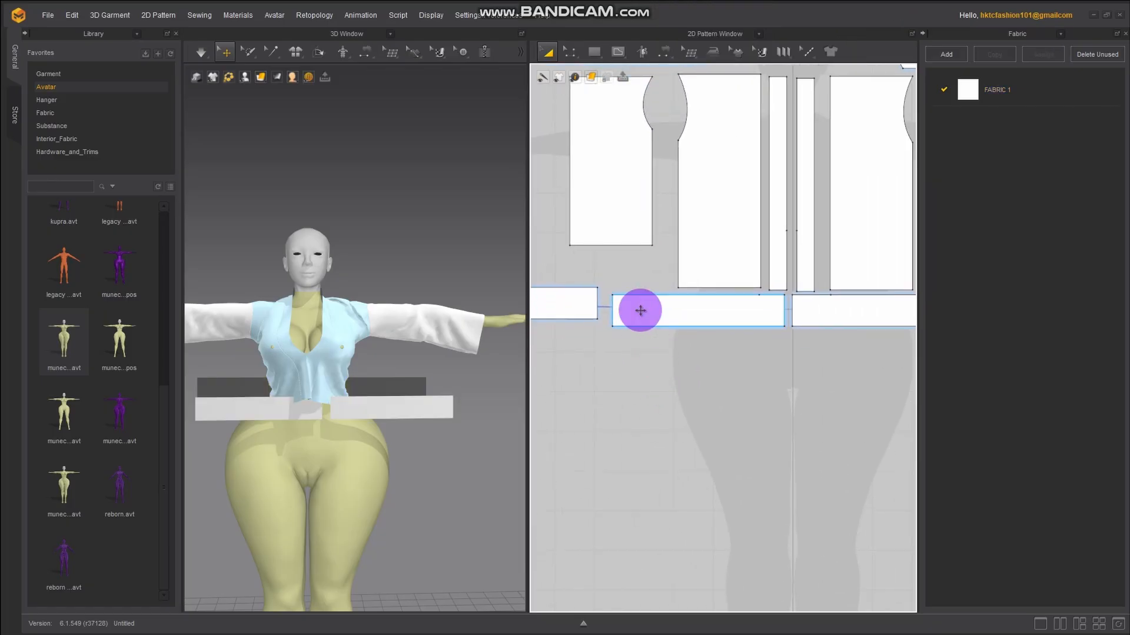
{"action": "left_click", "coordinate": [571, 51]}
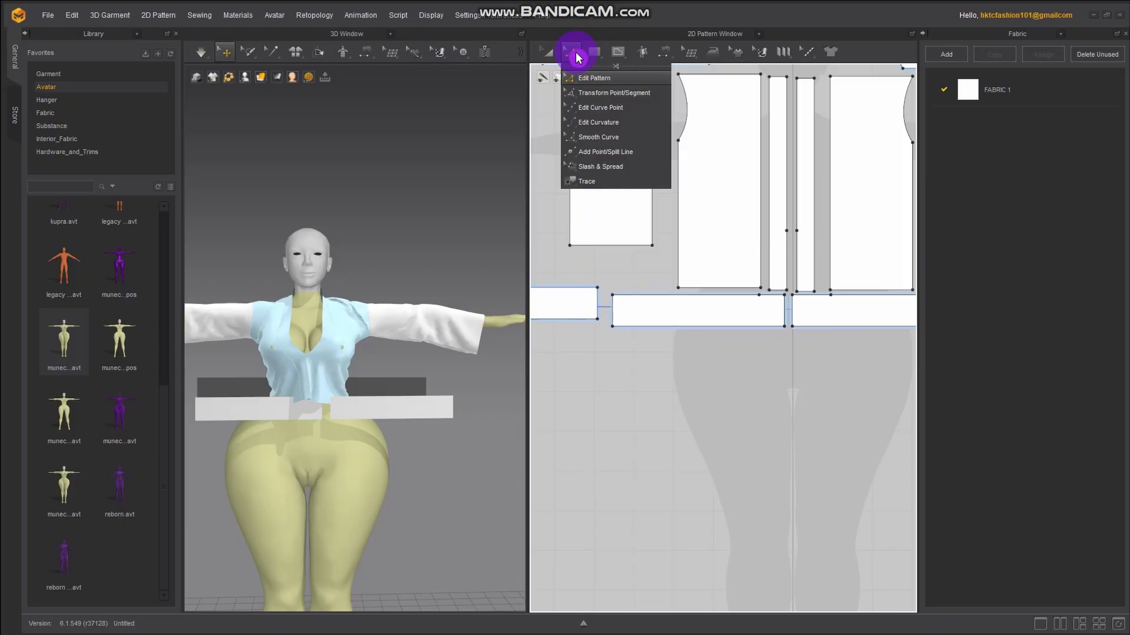
{"action": "left_click", "coordinate": [613, 311]}
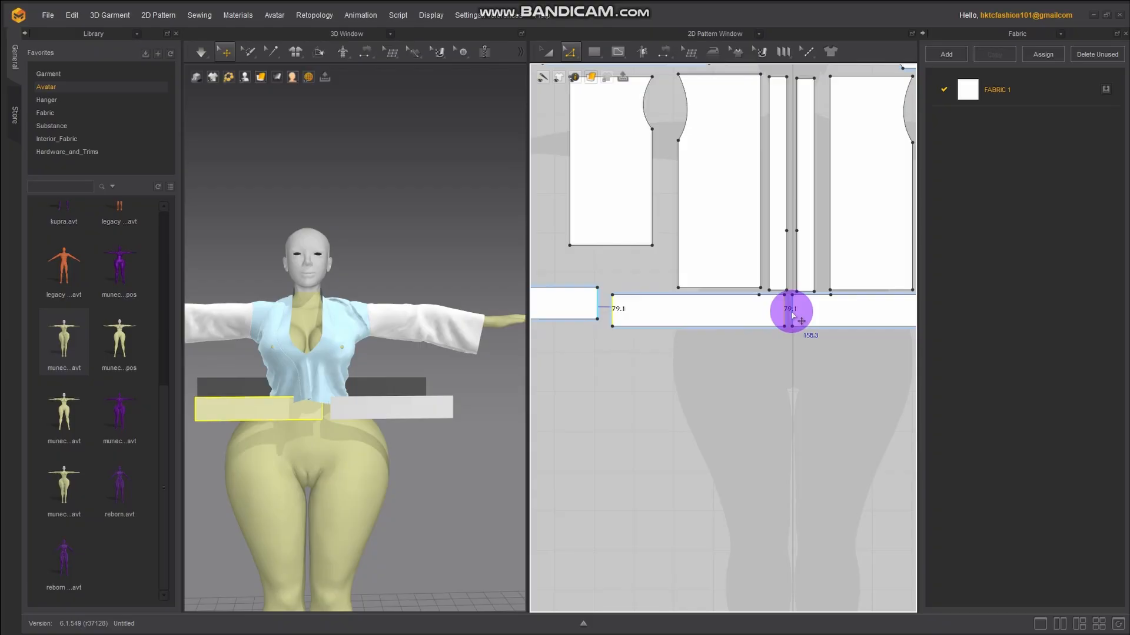
{"action": "middle_click_drag", "start_coordinate": [842, 362], "coordinate": [703, 358]}
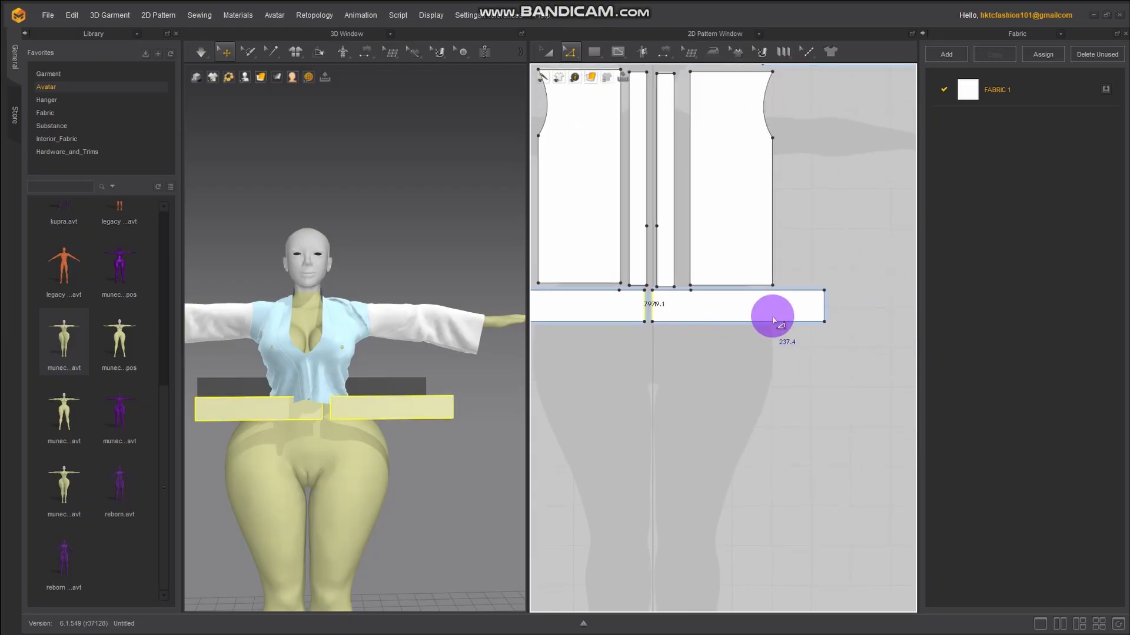
{"action": "right_click", "coordinate": [823, 310]}
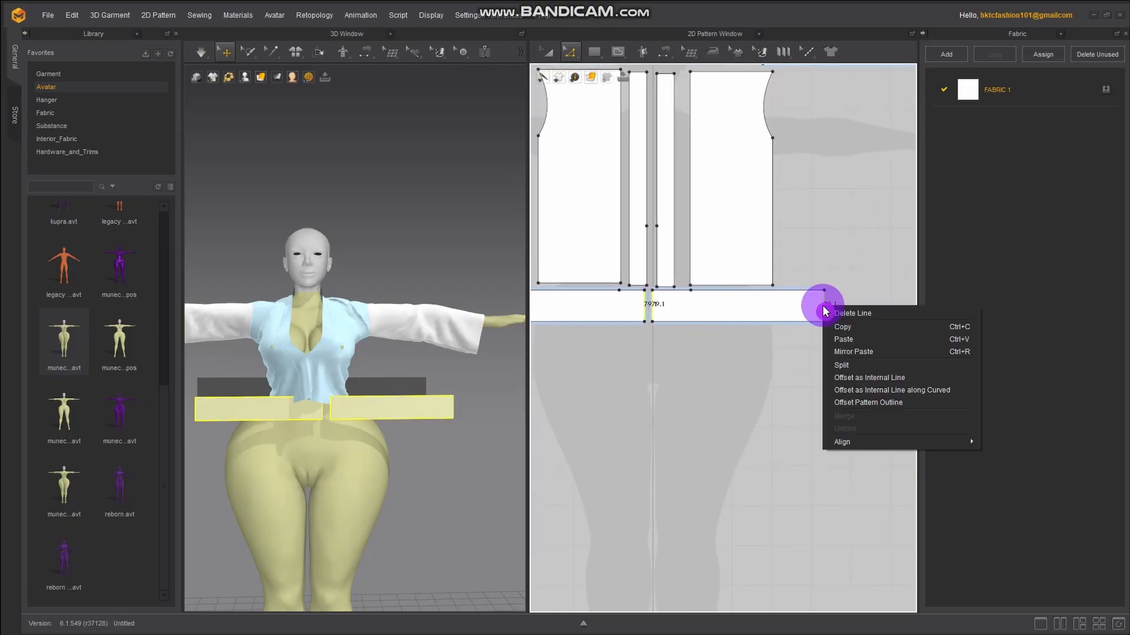
{"action": "left_click", "coordinate": [911, 393]}
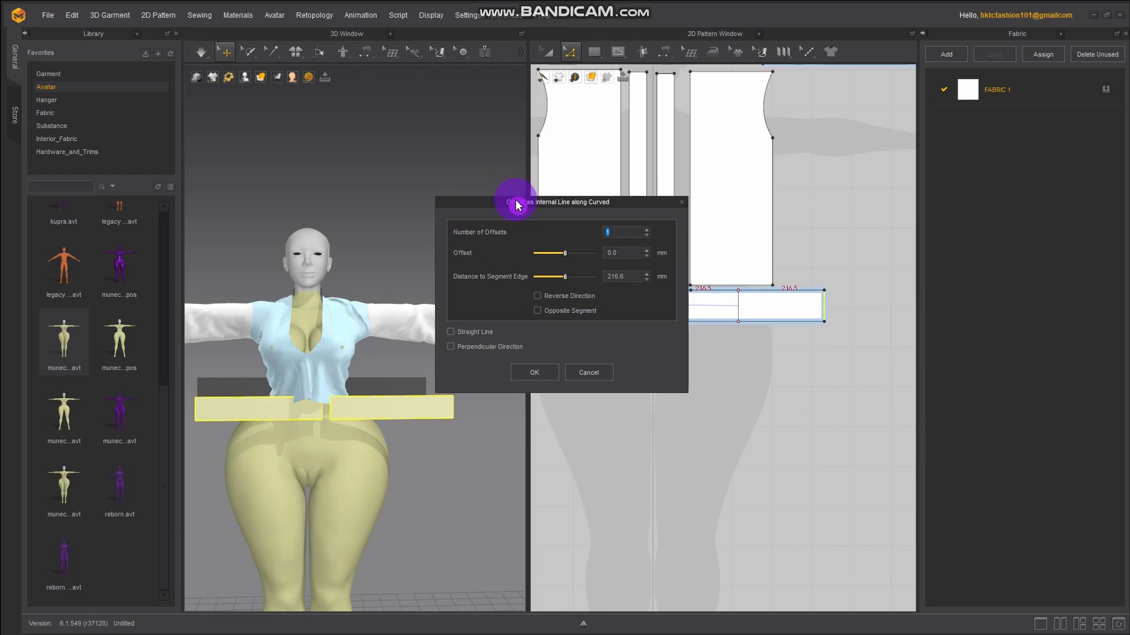
{"action": "left_click_drag", "start_coordinate": [517, 204], "coordinate": [297, 179]}
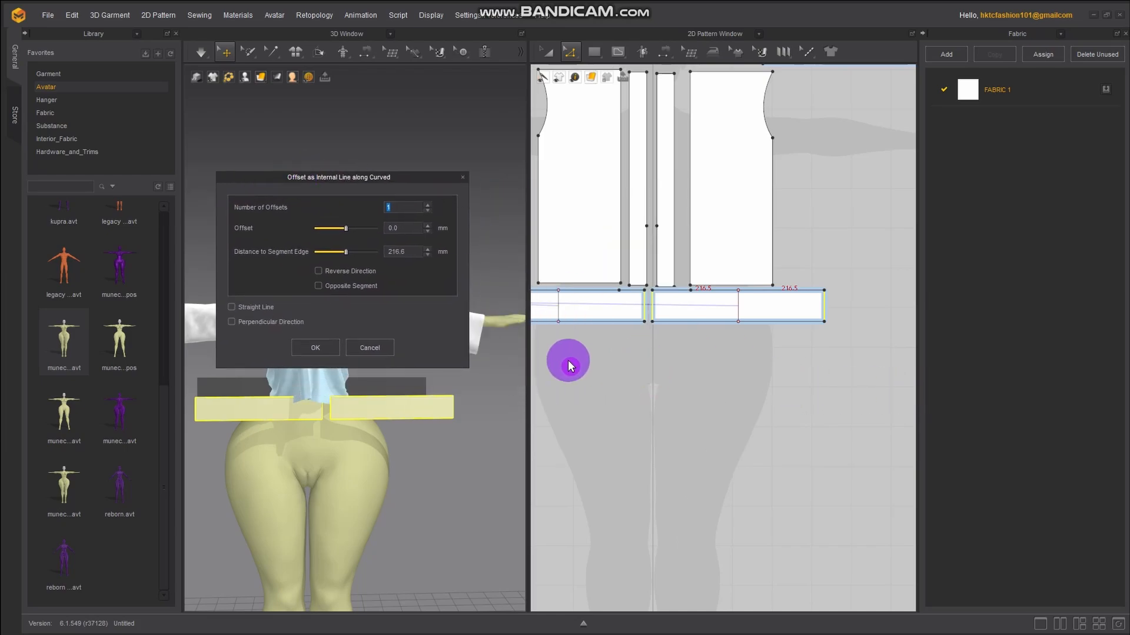
{"action": "left_click", "coordinate": [233, 308]}
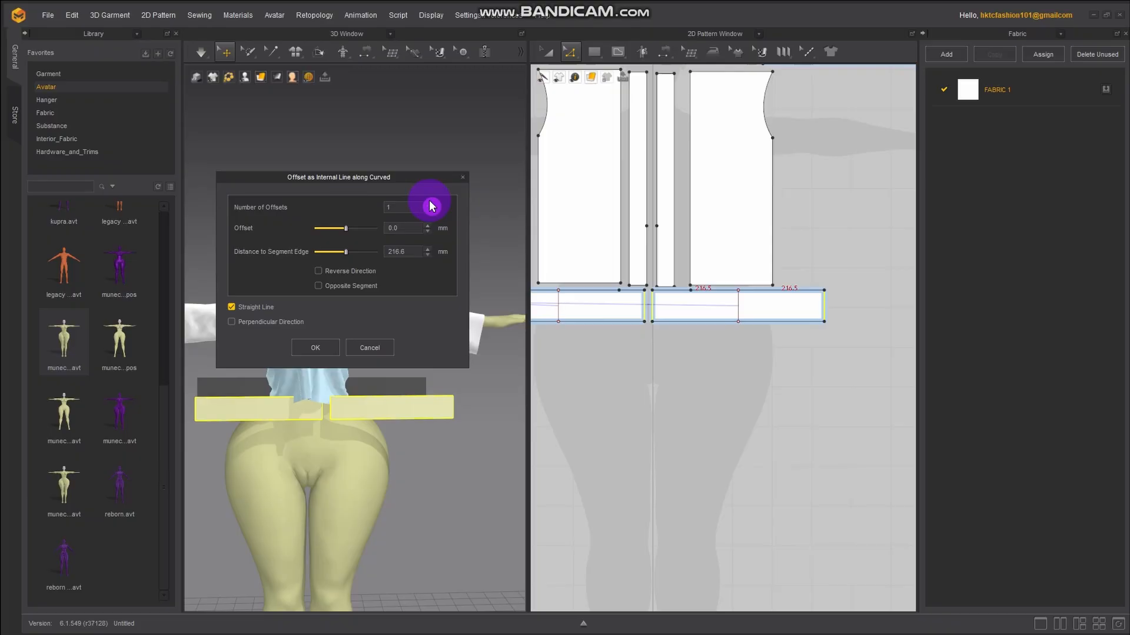
{"action": "left_click", "coordinate": [427, 205]}
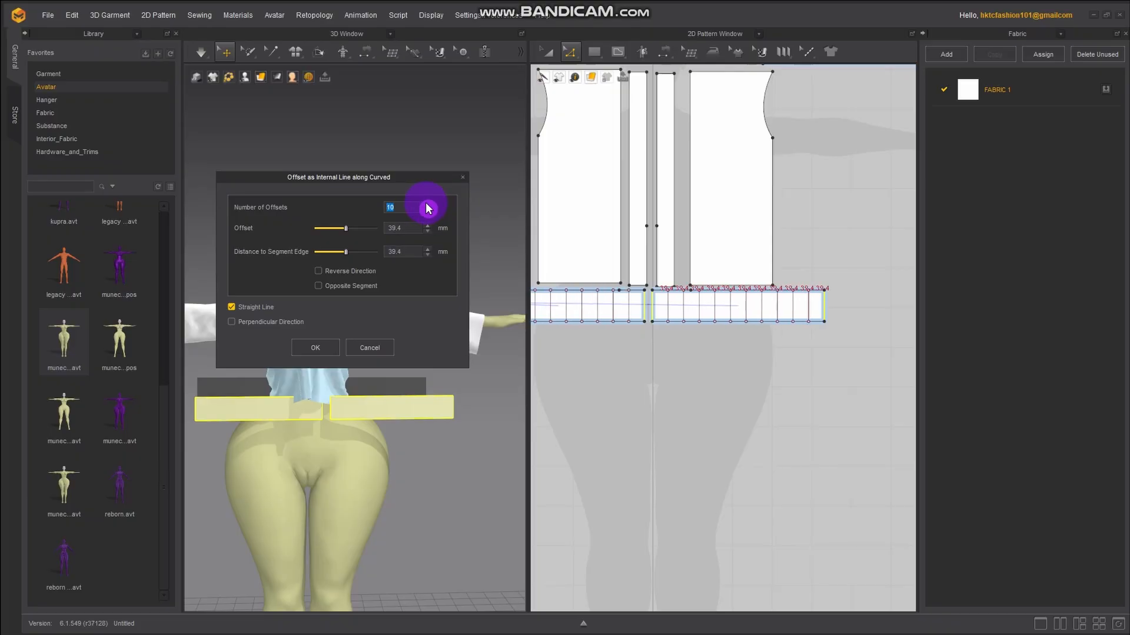
{"action": "left_click", "coordinate": [427, 205]}
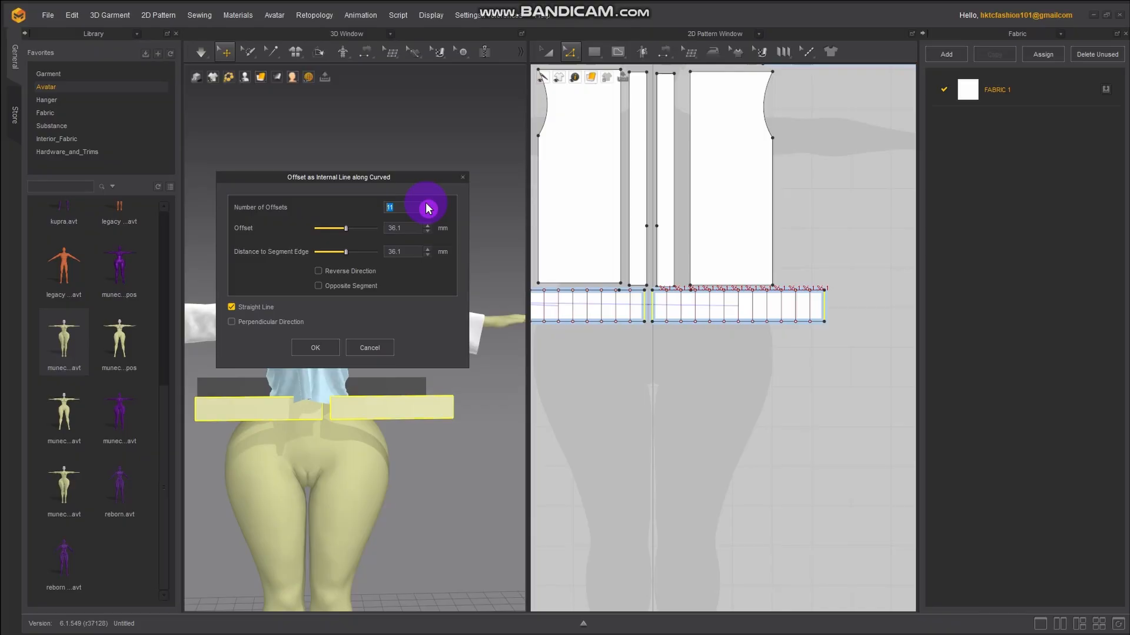
{"action": "left_click", "coordinate": [427, 205]}
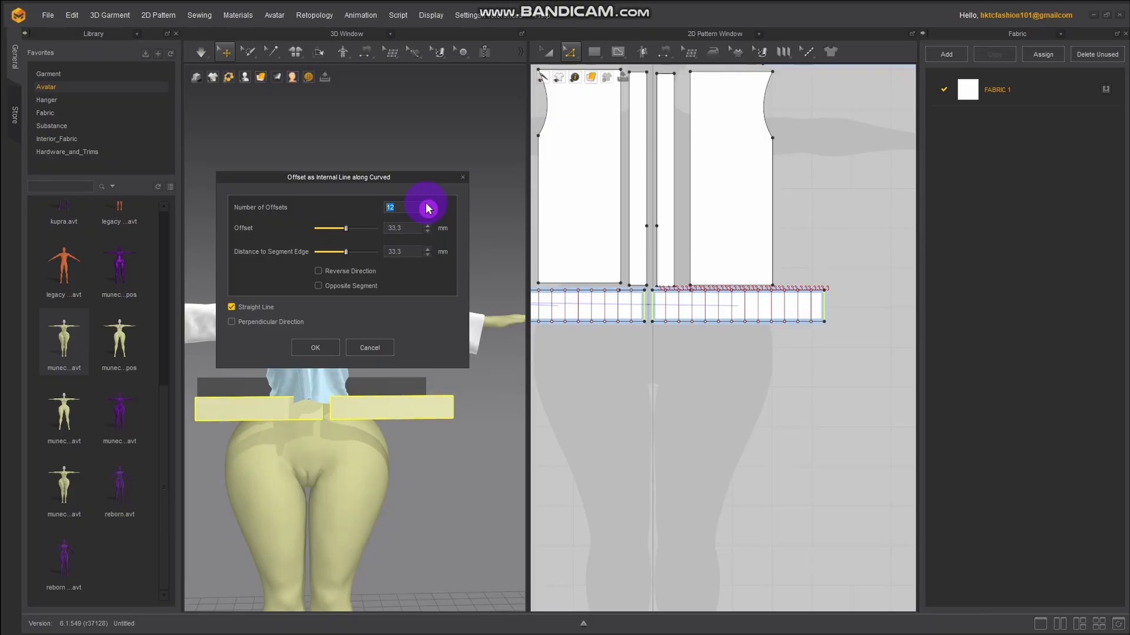
{"action": "left_click", "coordinate": [427, 205]}
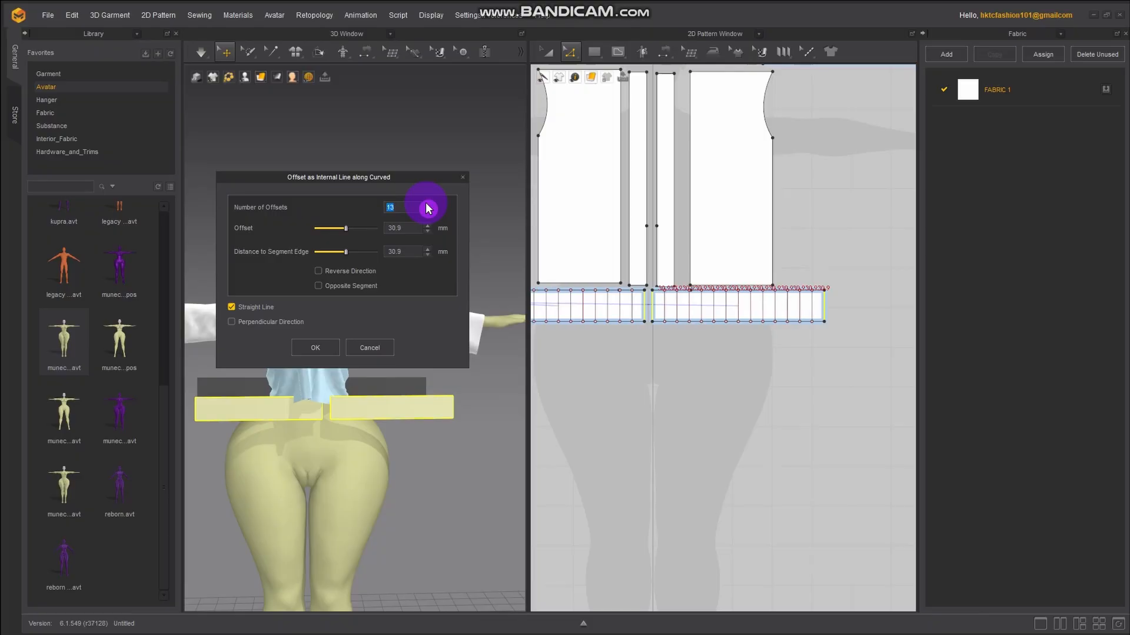
{"action": "left_click", "coordinate": [428, 205]}
{"action": "left_click", "coordinate": [427, 205]}
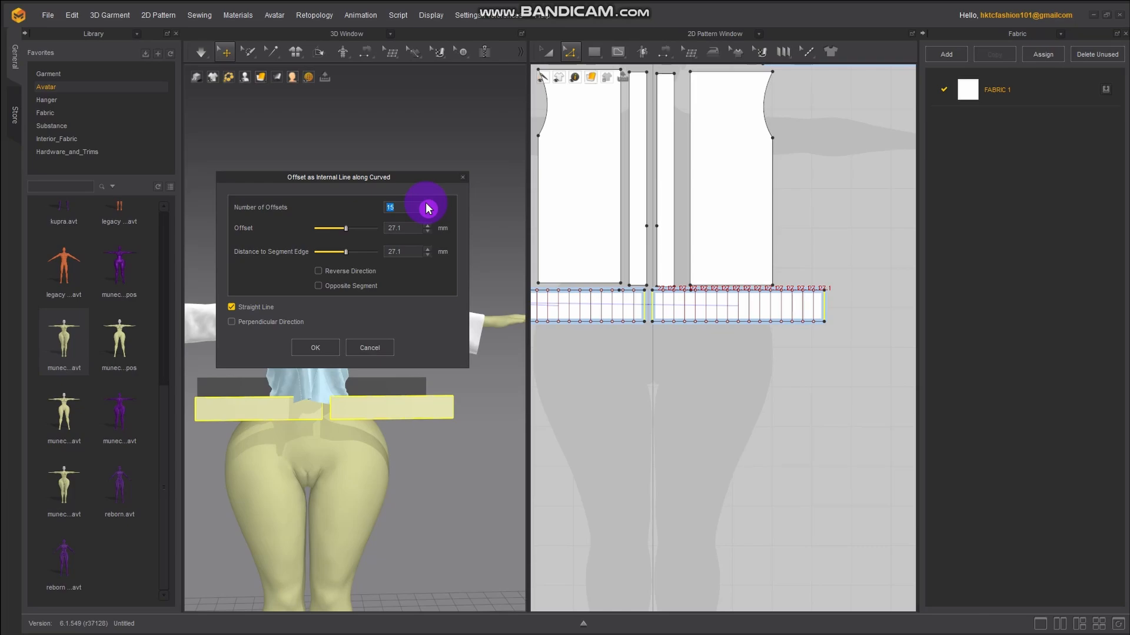
{"action": "left_click", "coordinate": [311, 349]}
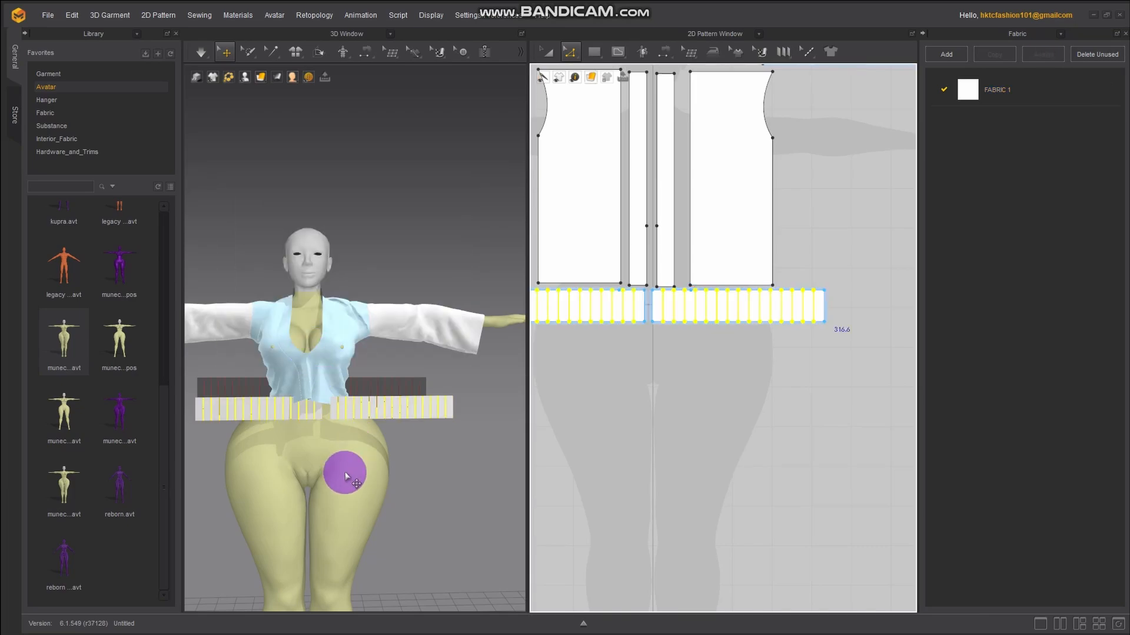
{"action": "scroll", "coordinate": [383, 500], "scroll_direction": "down", "scroll_amount": 2}
{"action": "scroll", "coordinate": [369, 439], "scroll_direction": "up", "scroll_amount": 2}
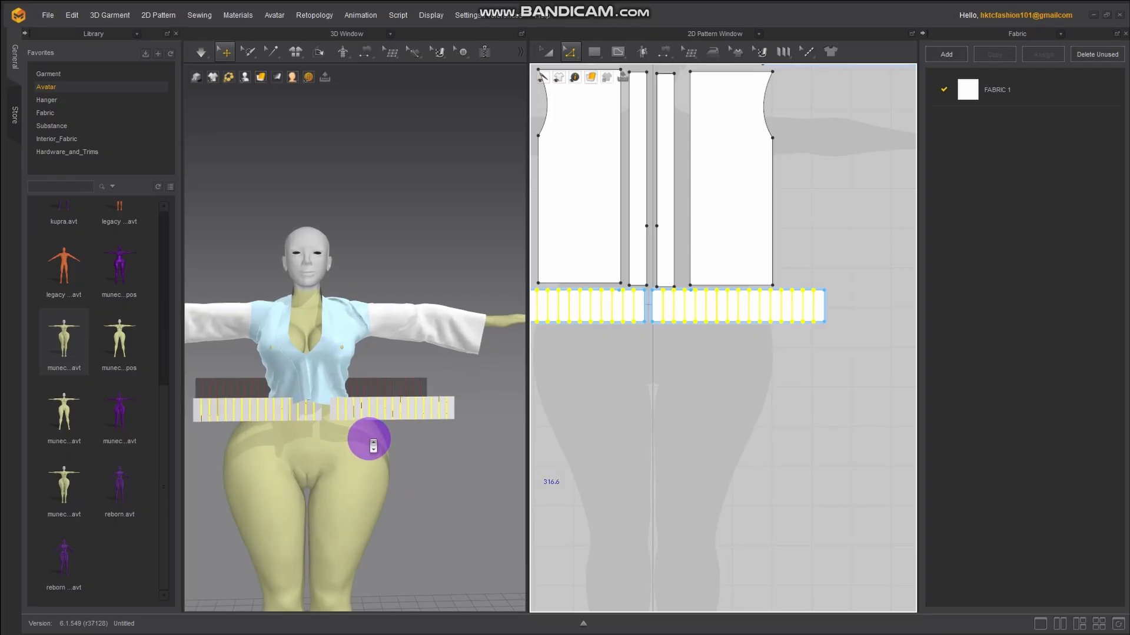
{"action": "scroll", "coordinate": [371, 441], "scroll_direction": "up", "scroll_amount": 6}
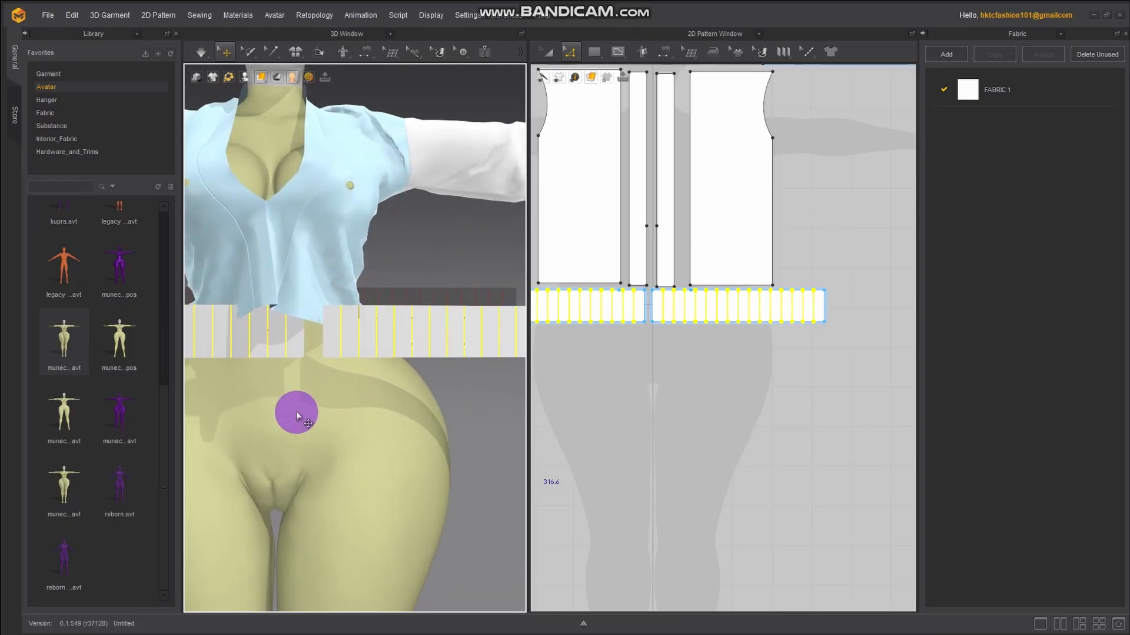
{"action": "middle_click_drag", "start_coordinate": [296, 414], "coordinate": [403, 429]}
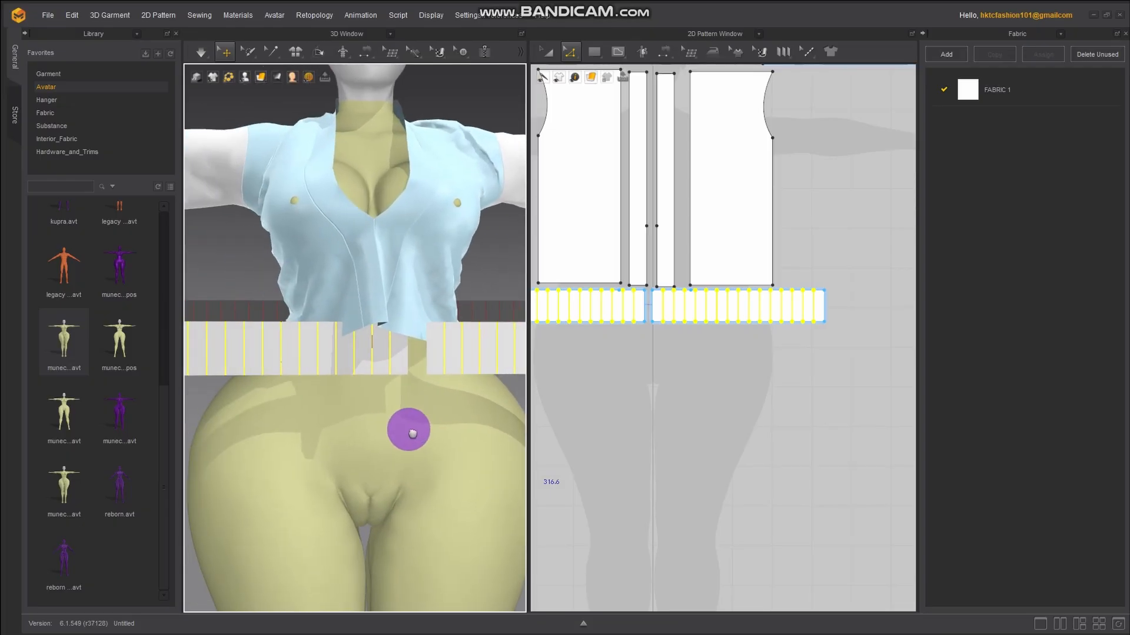
{"action": "left_click", "coordinate": [603, 377]}
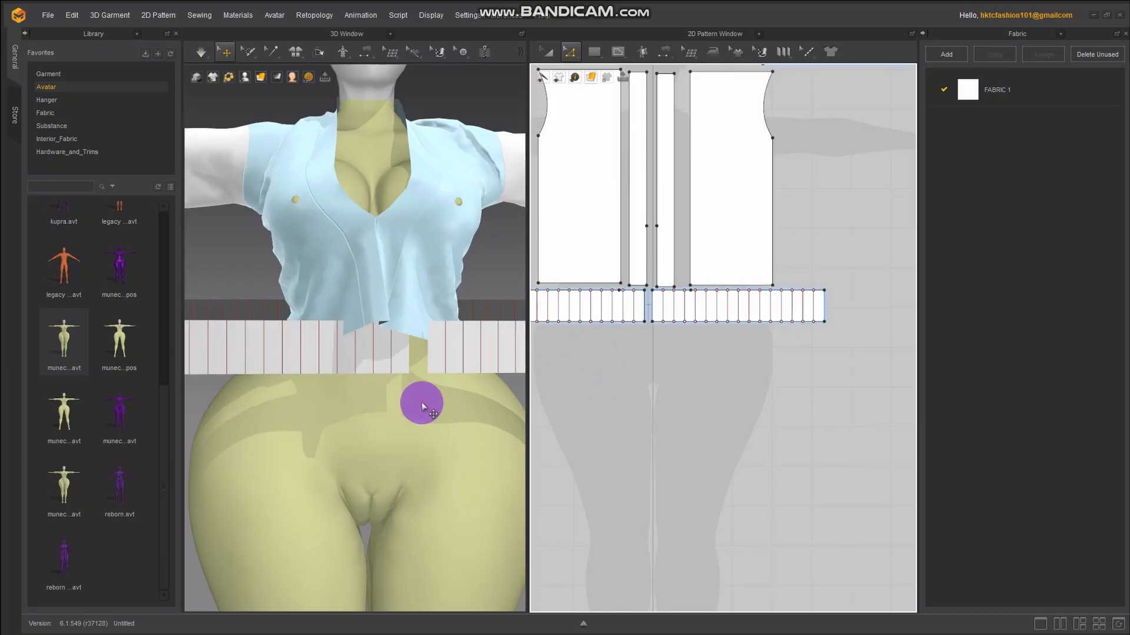
{"action": "right_click_drag", "start_coordinate": [326, 421], "coordinate": [356, 434]}
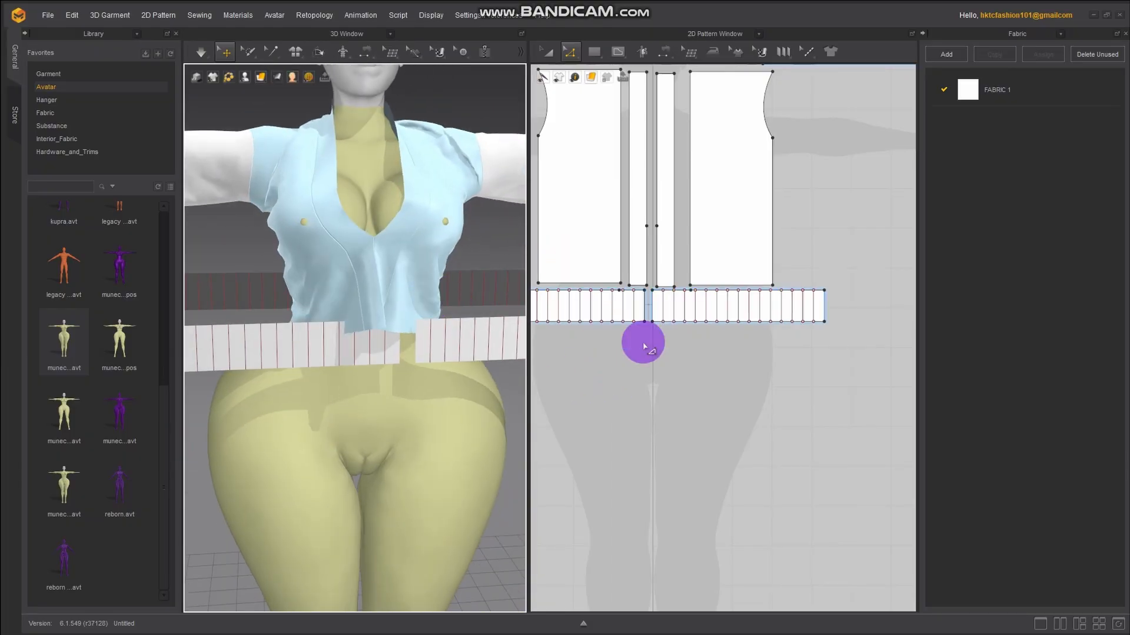
Unfreeze the two front panels, the two centre strips and the two back panels of the jacket
{"action": "scroll", "coordinate": [699, 320], "scroll_direction": "down", "scroll_amount": 3}
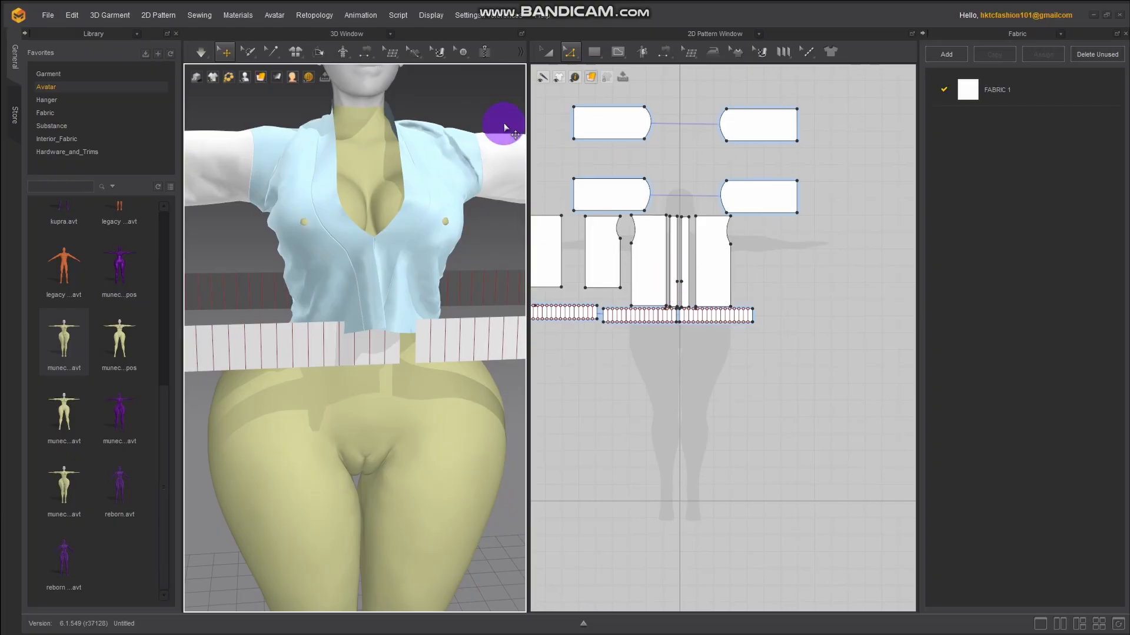
{"action": "left_click", "coordinate": [548, 51]}
{"action": "left_click", "coordinate": [695, 254]}
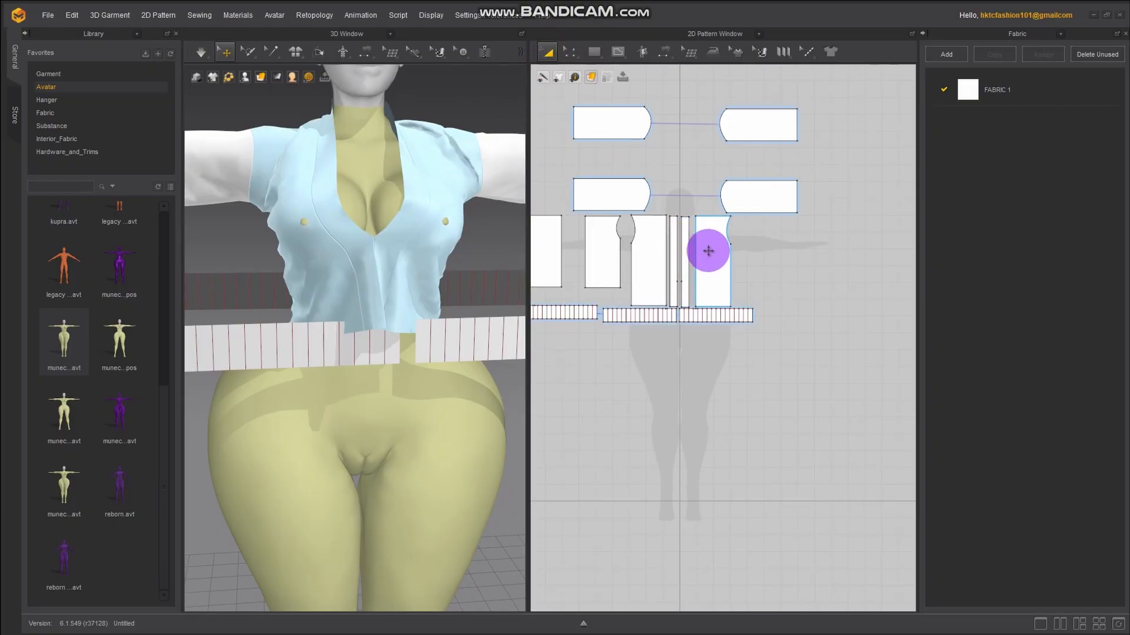
{"action": "left_click", "coordinate": [709, 251]}
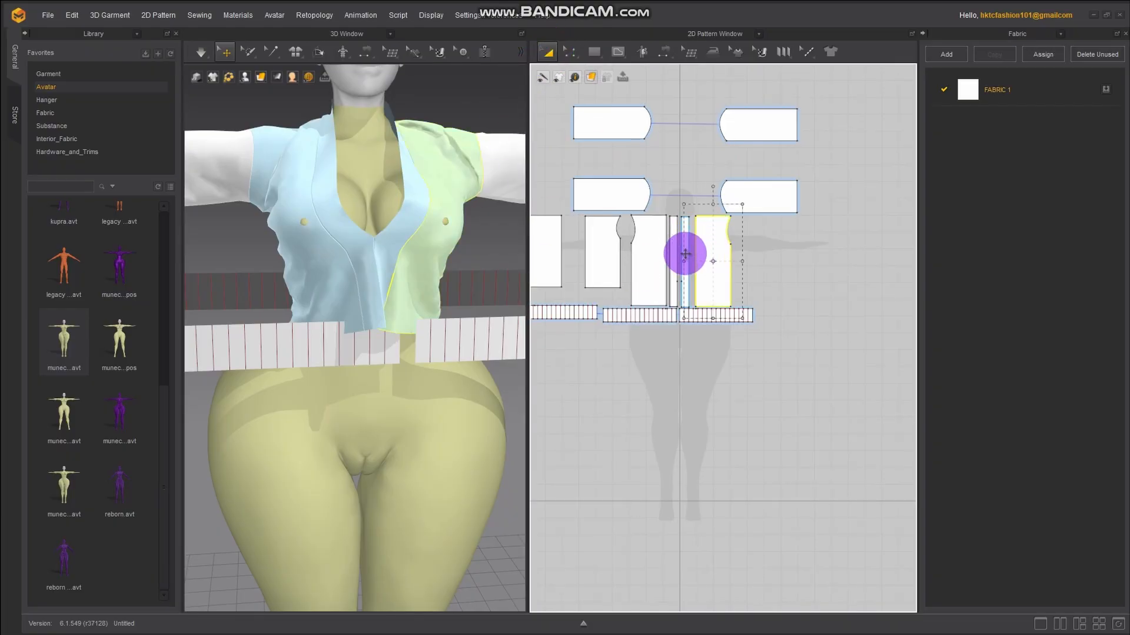
{"action": "left_click", "coordinate": [685, 254], "text": "shift"}
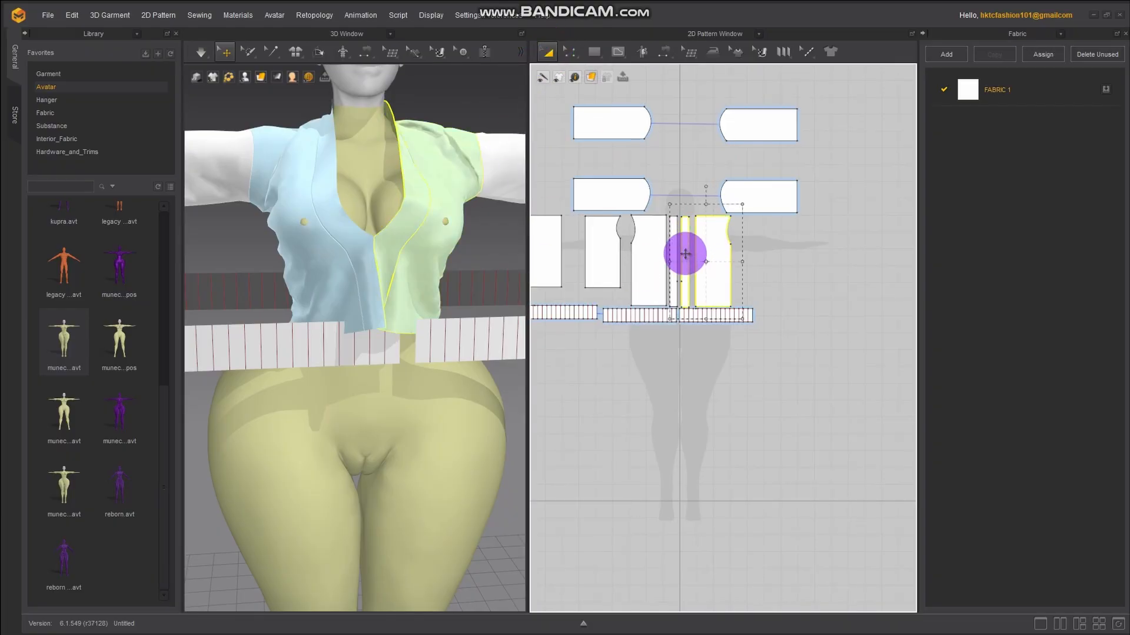
{"action": "left_click", "coordinate": [635, 260], "text": "shift"}
{"action": "left_click", "coordinate": [592, 265], "text": "shift"}
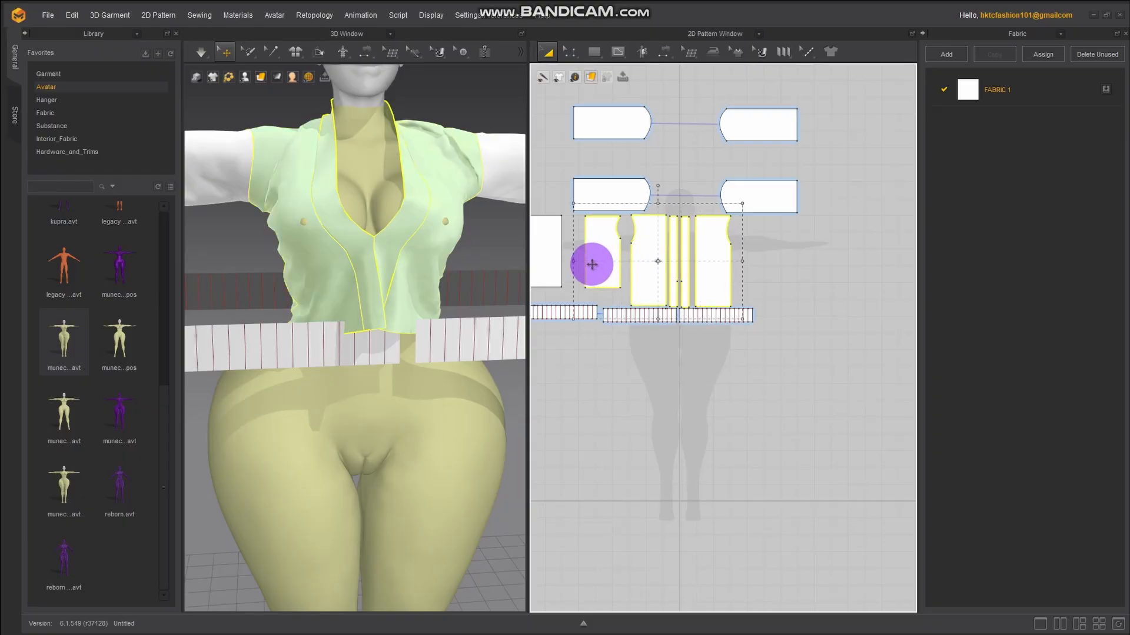
{"action": "left_click", "coordinate": [556, 265], "text": "shift"}
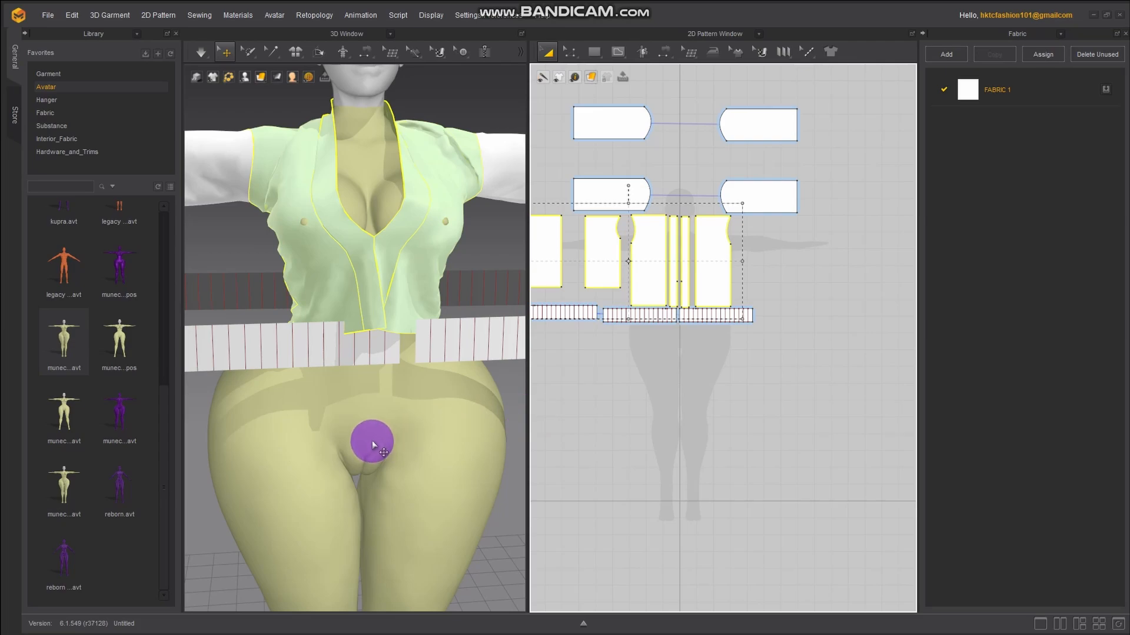
{"action": "middle_click_drag", "start_coordinate": [372, 443], "coordinate": [391, 476]}
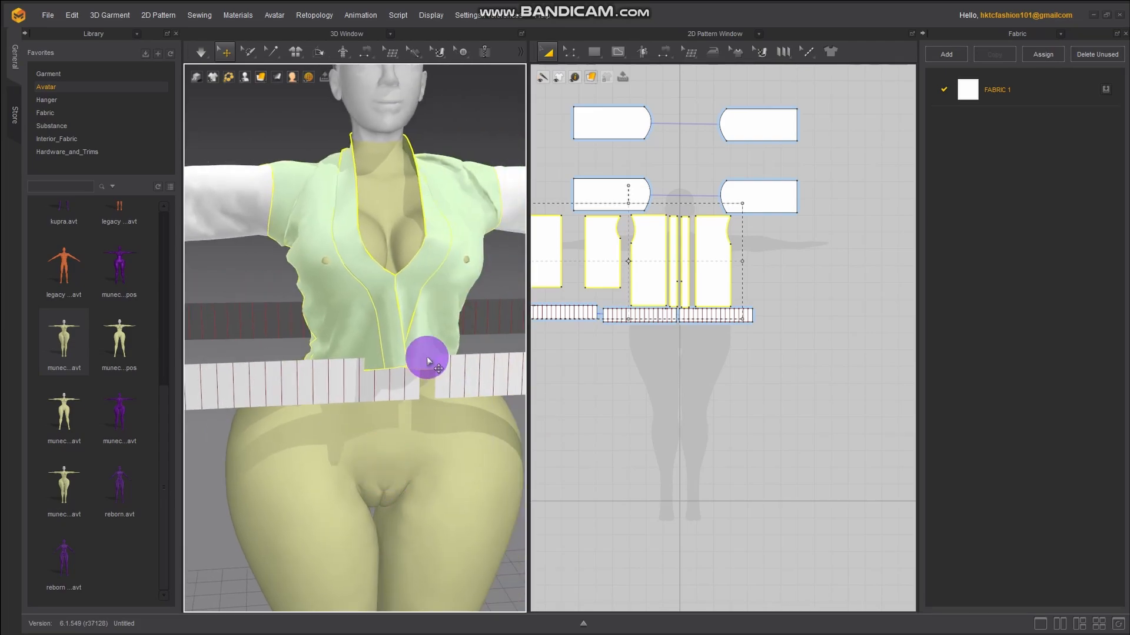
{"action": "right_click", "coordinate": [365, 308]}
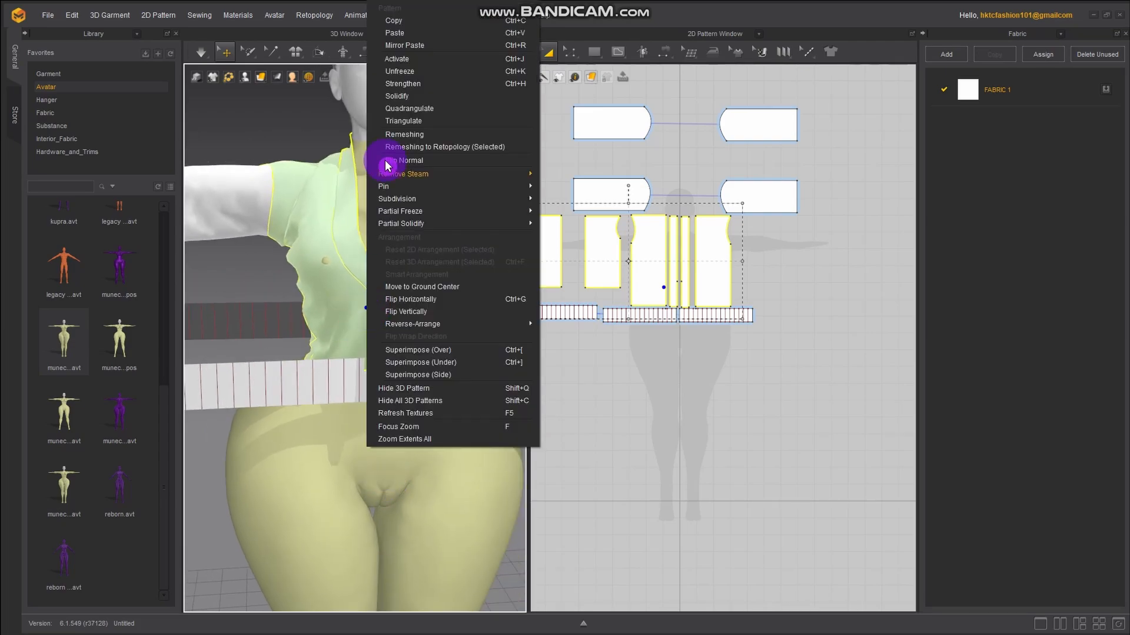
{"action": "left_click", "coordinate": [412, 71]}
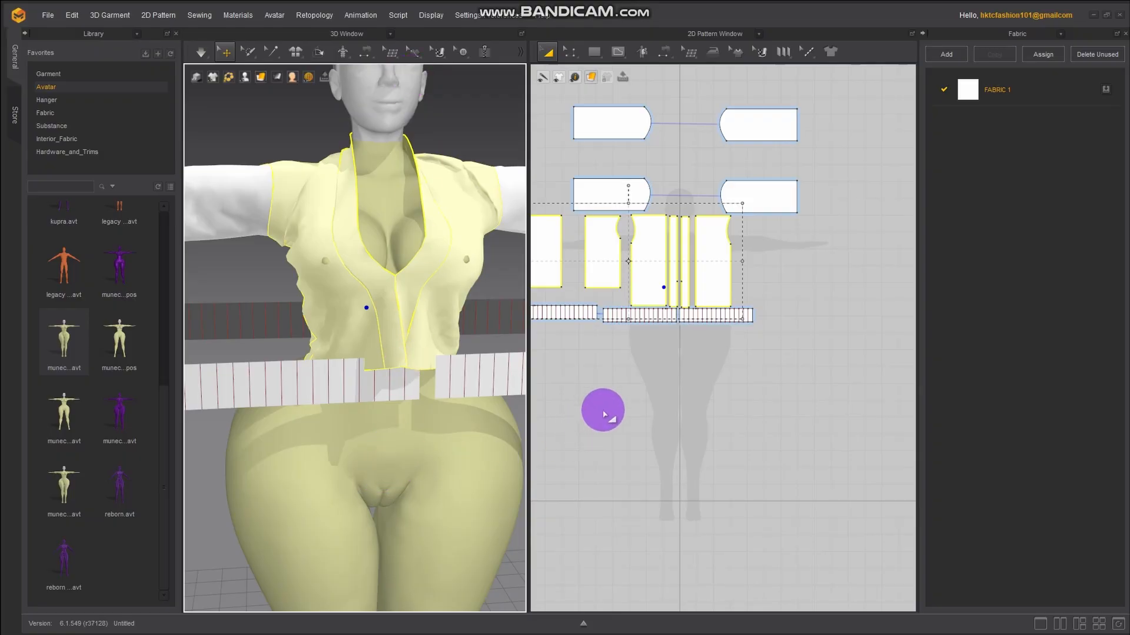
Free-sew about 370 mm of the left front waistband's upper edge, from its outer end, to the left front panel's hem
{"action": "scroll", "coordinate": [617, 406], "scroll_direction": "up", "scroll_amount": 3}
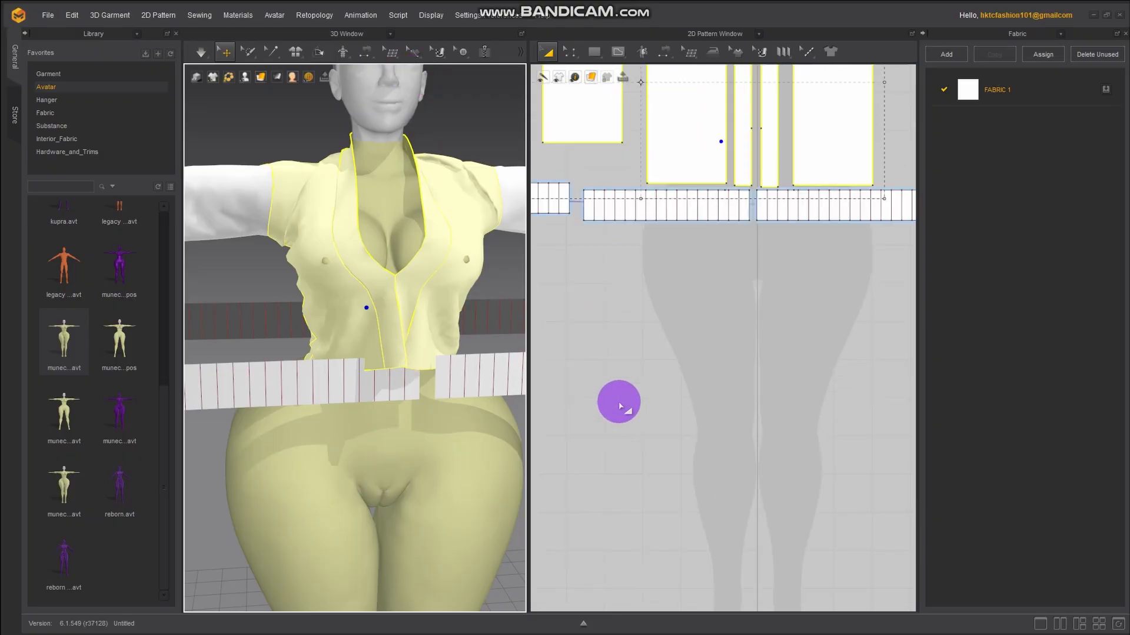
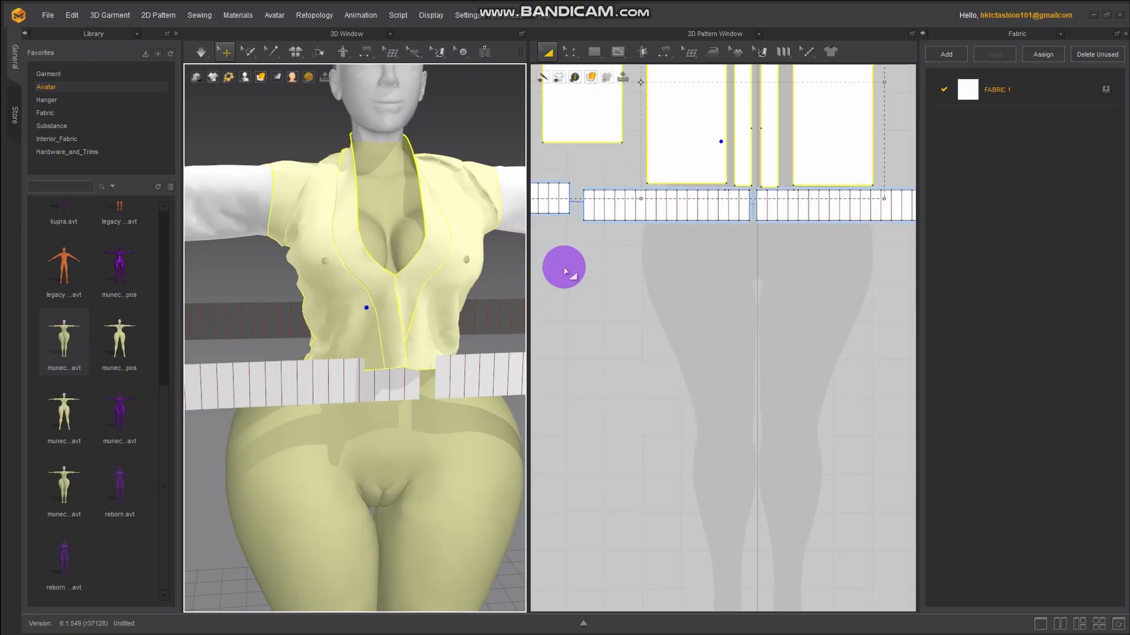
{"action": "left_click", "coordinate": [756, 344]}
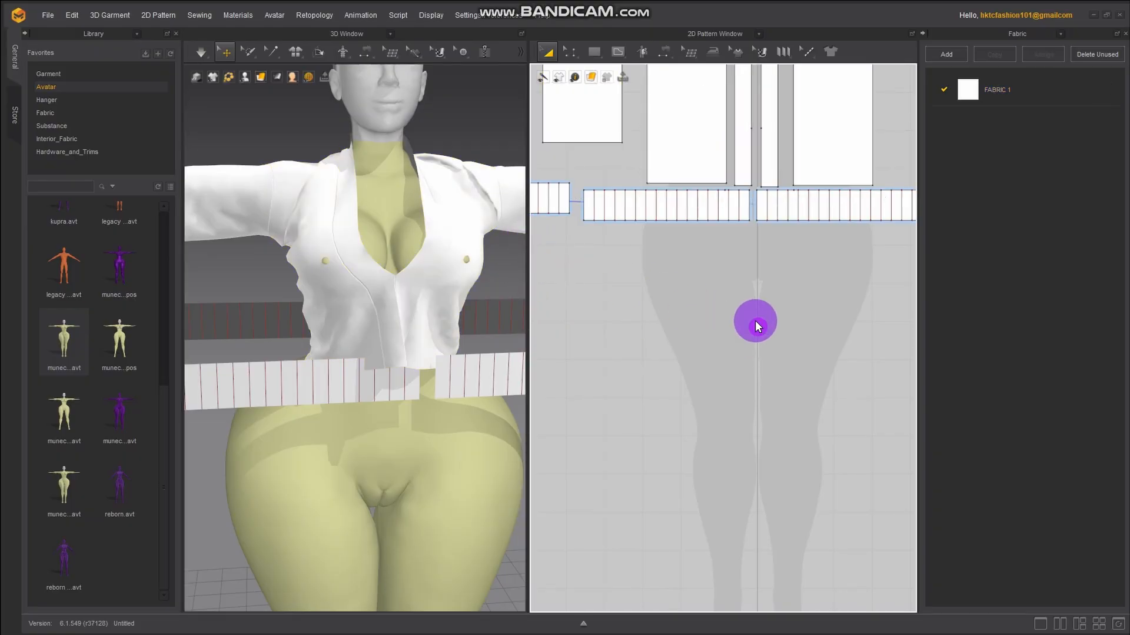
{"action": "middle_click_drag", "start_coordinate": [754, 326], "coordinate": [744, 433]}
{"action": "scroll", "coordinate": [746, 433], "scroll_direction": "up", "scroll_amount": 3}
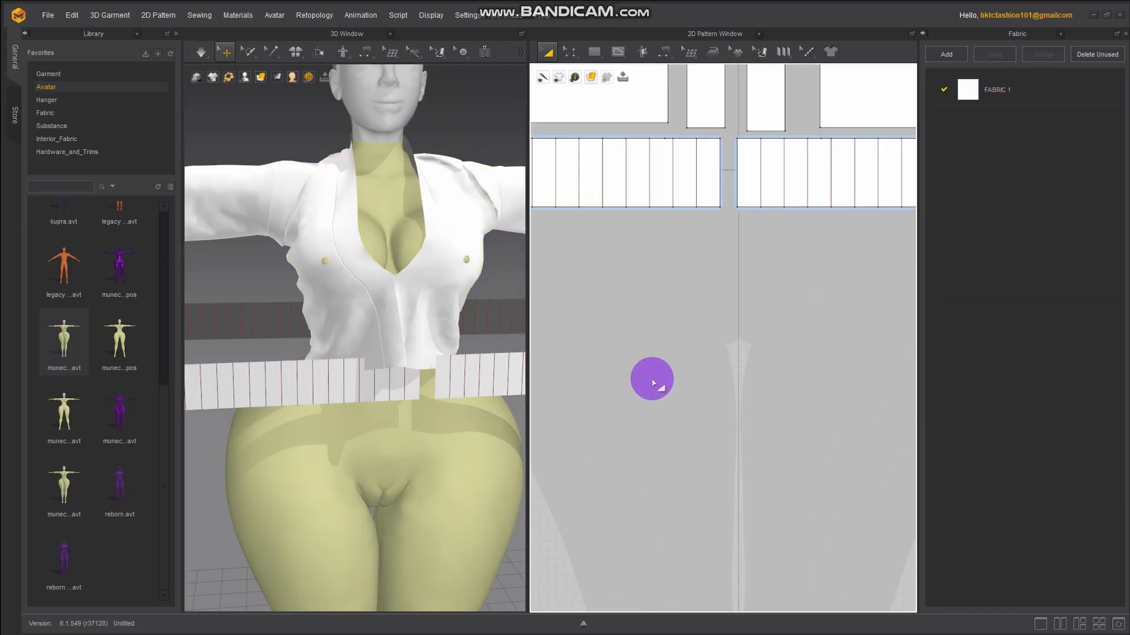
{"action": "middle_click_drag", "start_coordinate": [651, 378], "coordinate": [718, 462]}
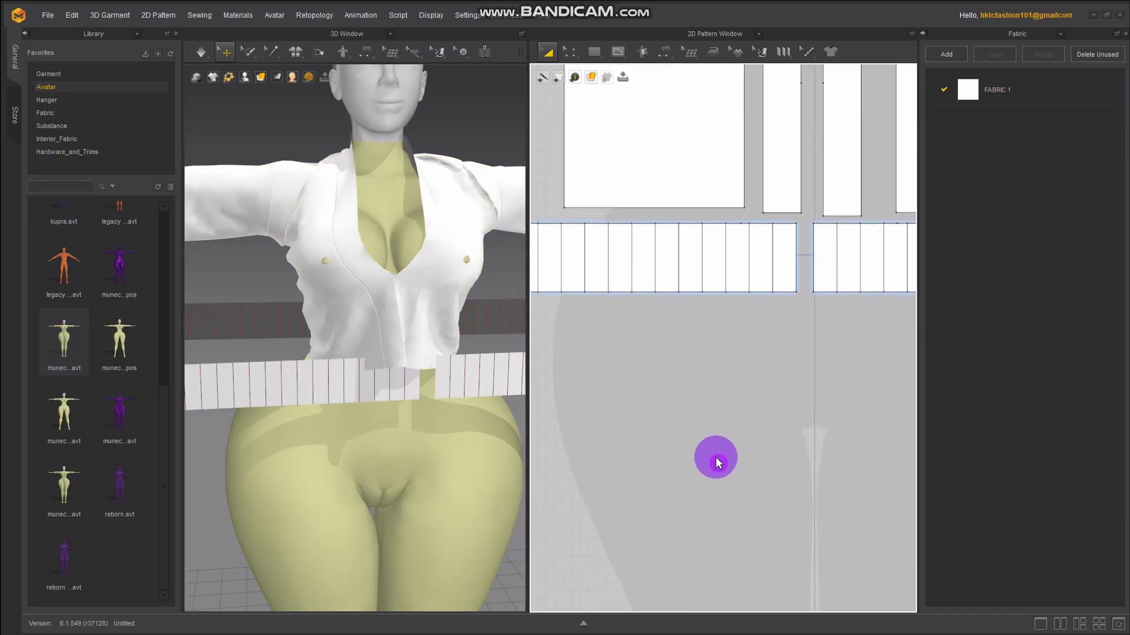
{"action": "left_click", "coordinate": [669, 55]}
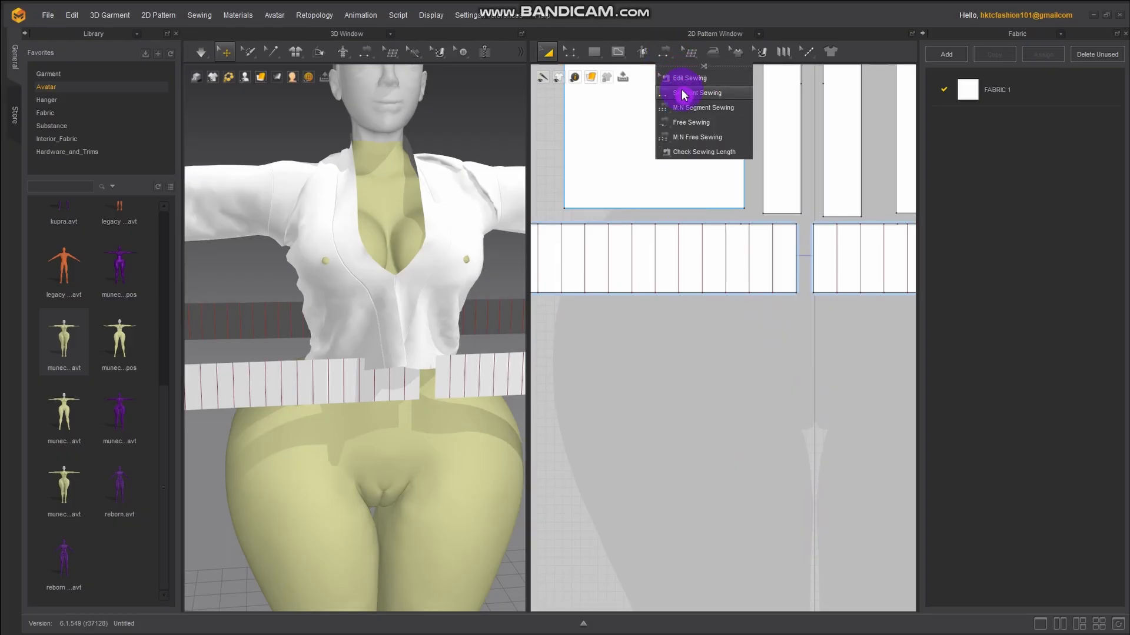
{"action": "left_click", "coordinate": [710, 127]}
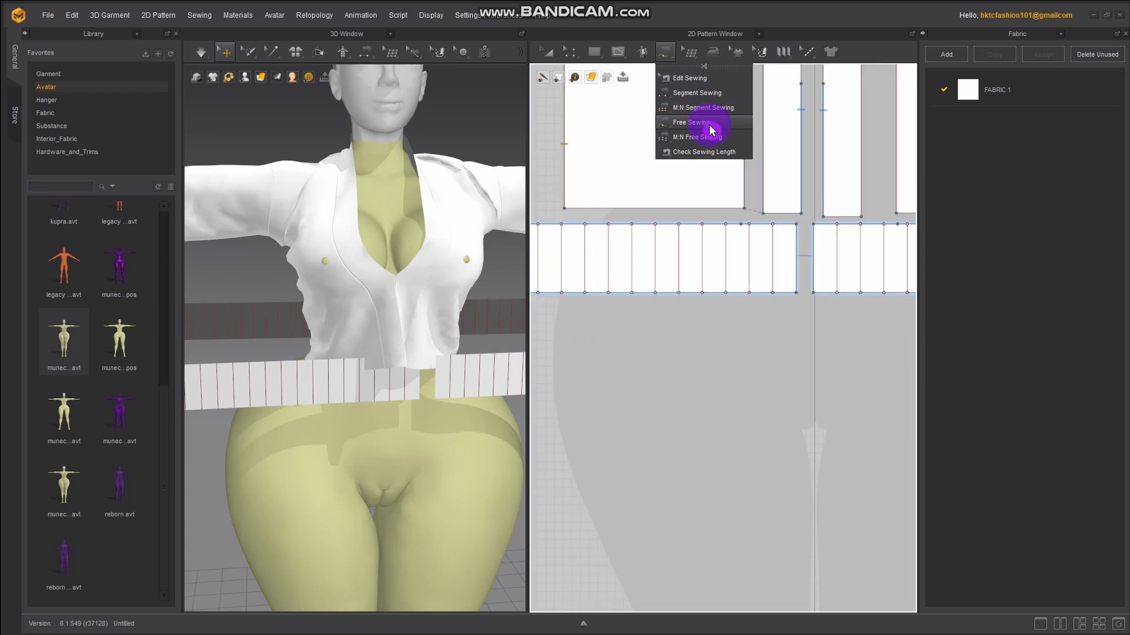
{"action": "scroll", "coordinate": [702, 455], "scroll_direction": "down", "scroll_amount": 2}
{"action": "scroll", "coordinate": [702, 455], "scroll_direction": "down", "scroll_amount": 1}
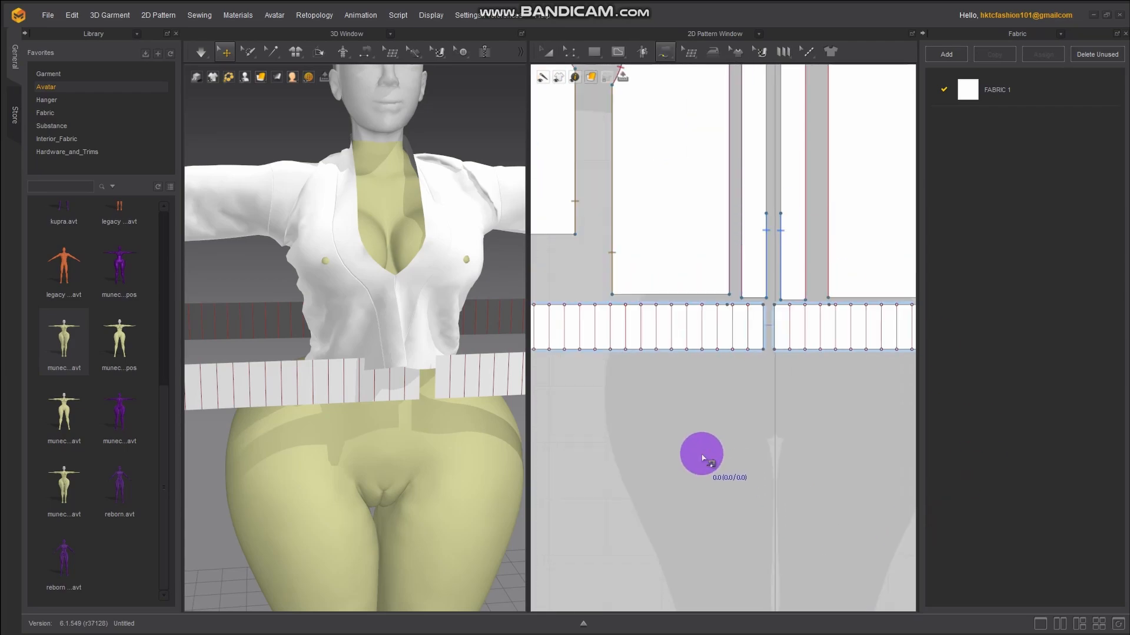
{"action": "middle_click_drag", "start_coordinate": [702, 456], "coordinate": [807, 446]}
{"action": "left_click", "coordinate": [821, 294]}
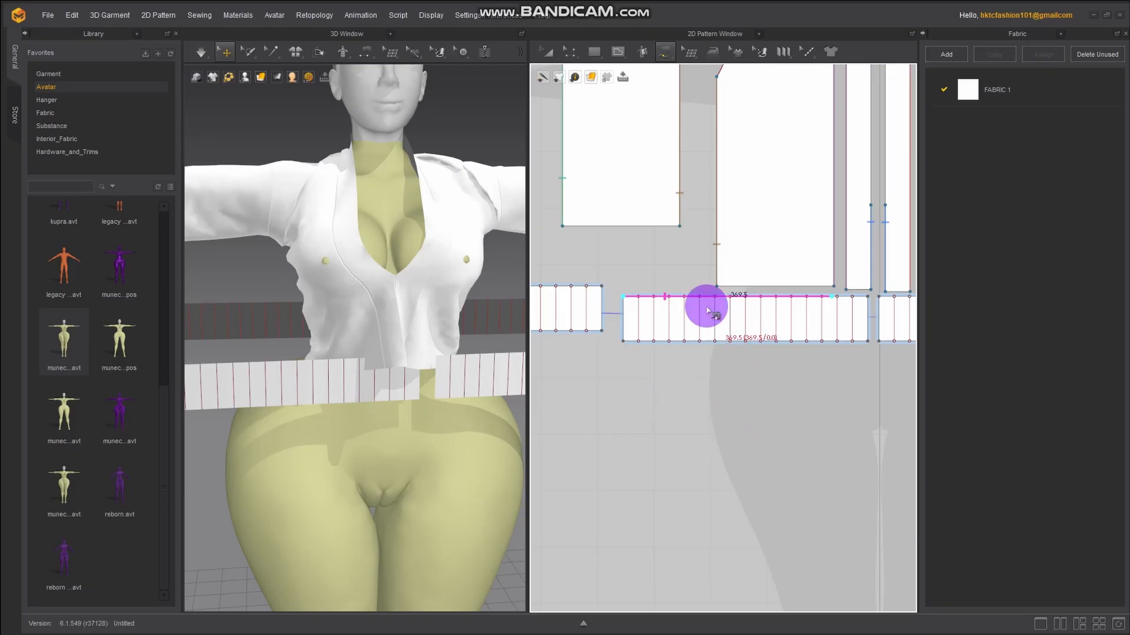
{"action": "key", "text": "Escape"}
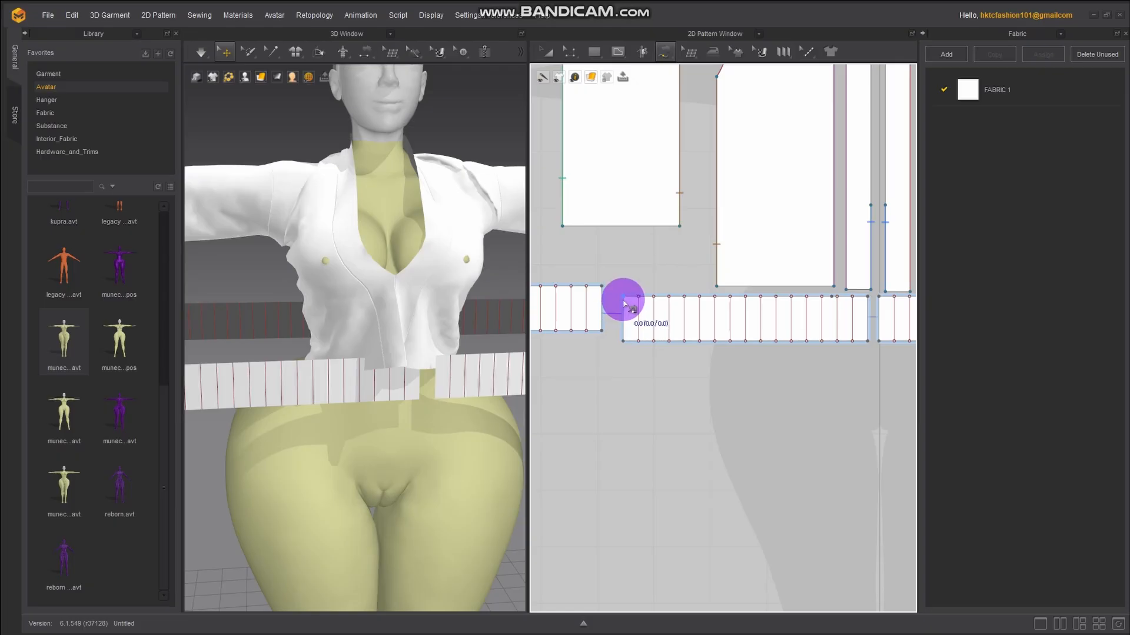
{"action": "left_click_drag", "start_coordinate": [624, 302], "coordinate": [830, 298]}
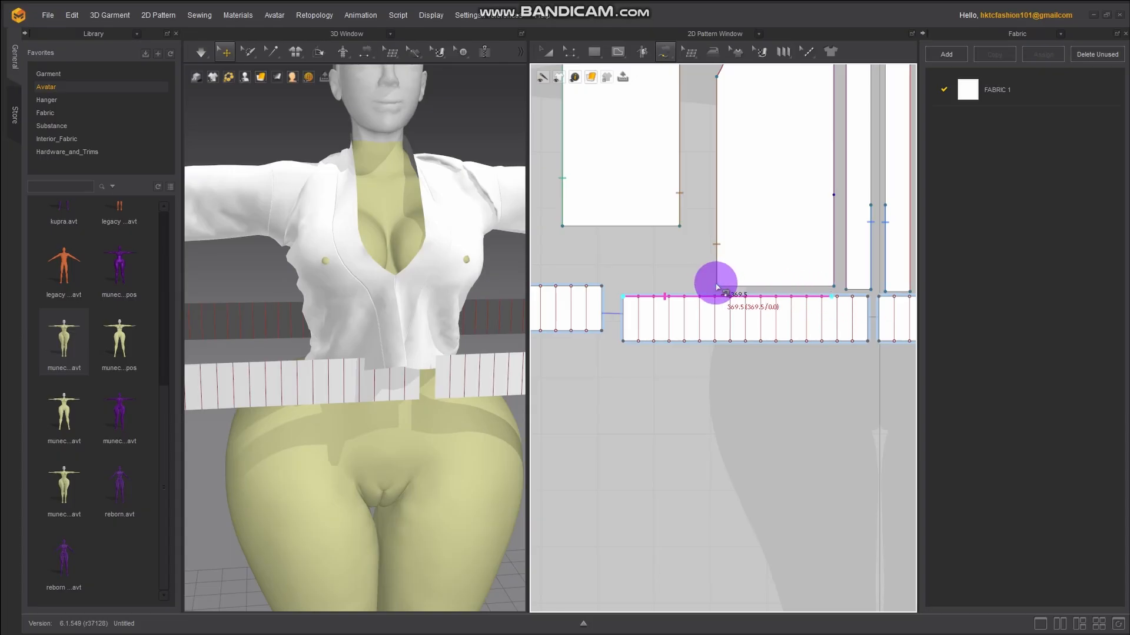
{"action": "left_click_drag", "start_coordinate": [717, 287], "coordinate": [832, 289]}
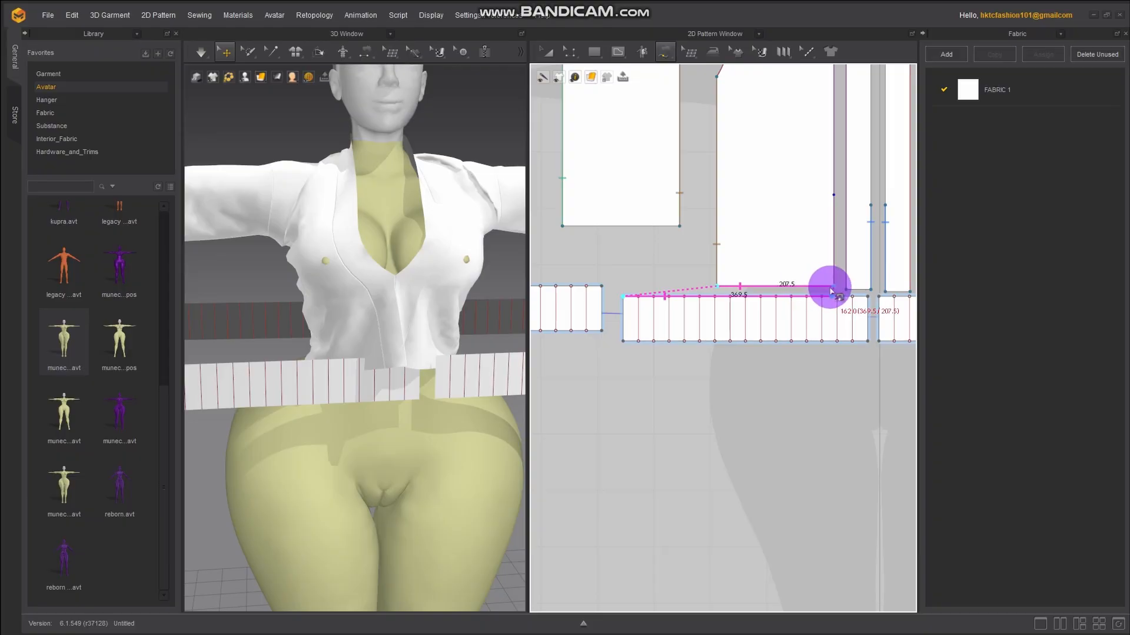
{"action": "left_click", "coordinate": [832, 288]}
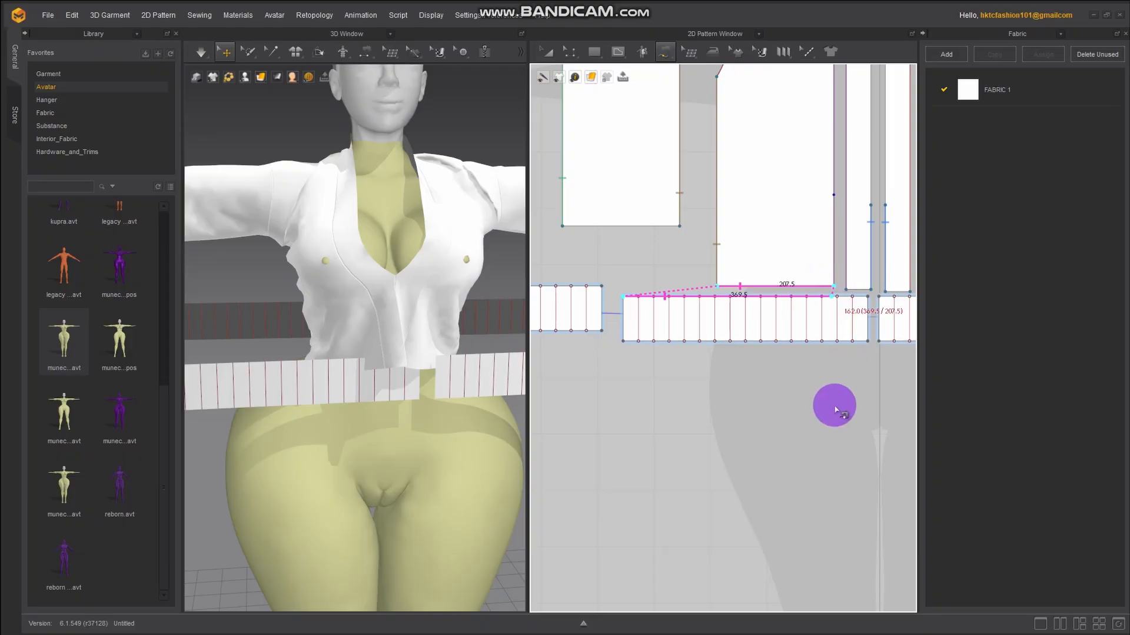
Free-sew the remaining inner section of the left front waistband's upper edge to the bottom edge of the left centre strip
{"action": "middle_click_drag", "start_coordinate": [832, 410], "coordinate": [715, 442]}
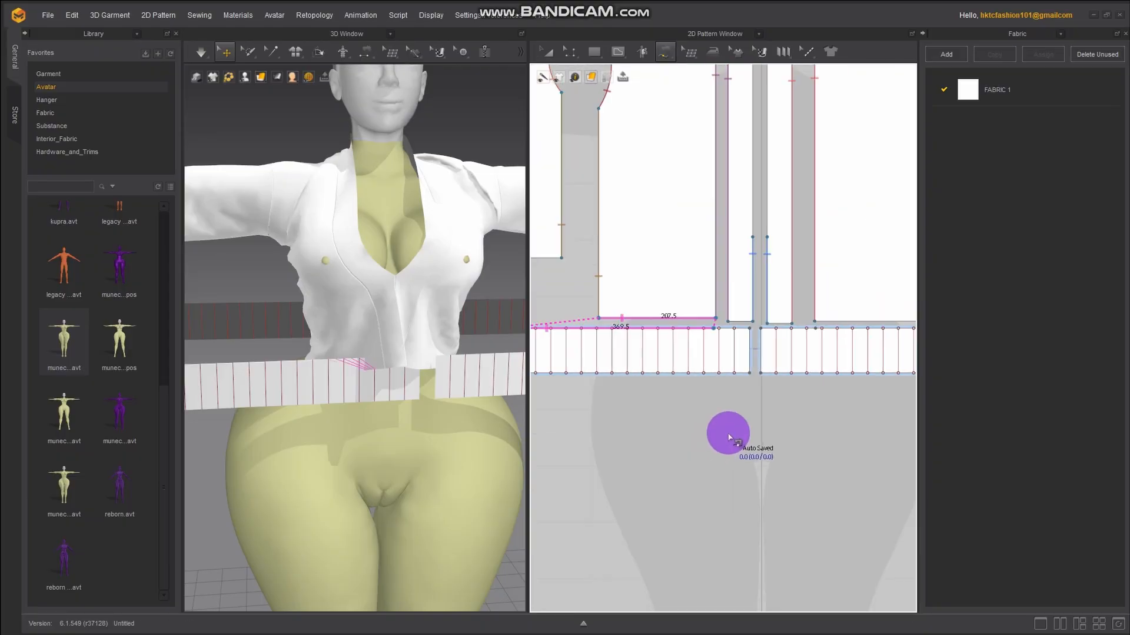
{"action": "scroll", "coordinate": [729, 436], "scroll_direction": "up", "scroll_amount": 2}
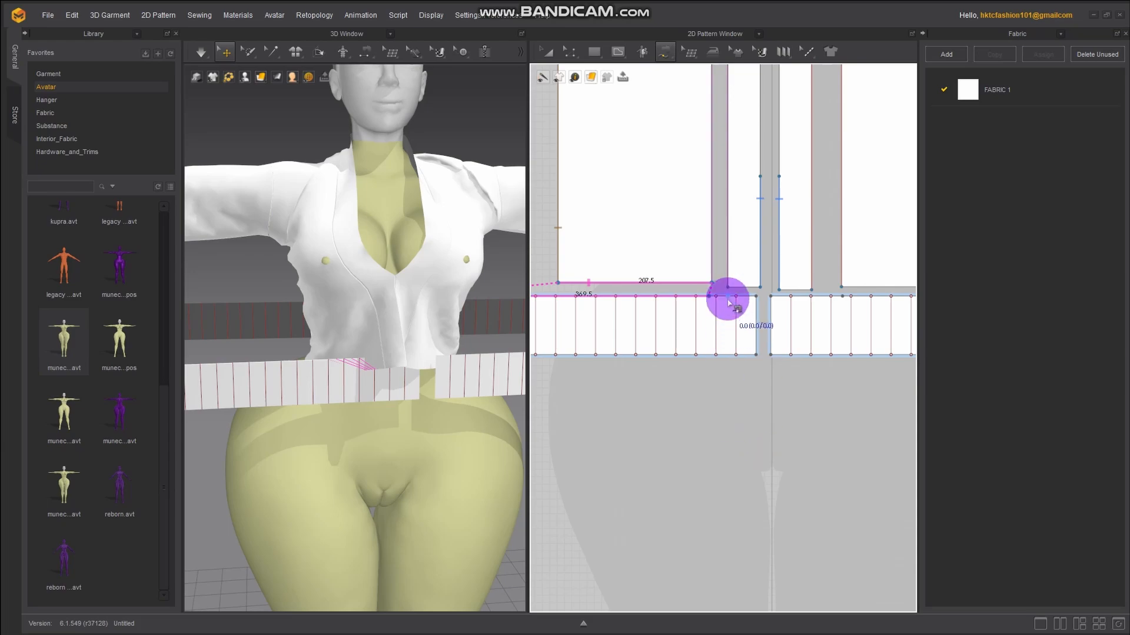
{"action": "scroll", "coordinate": [731, 327], "scroll_direction": "up", "scroll_amount": 2}
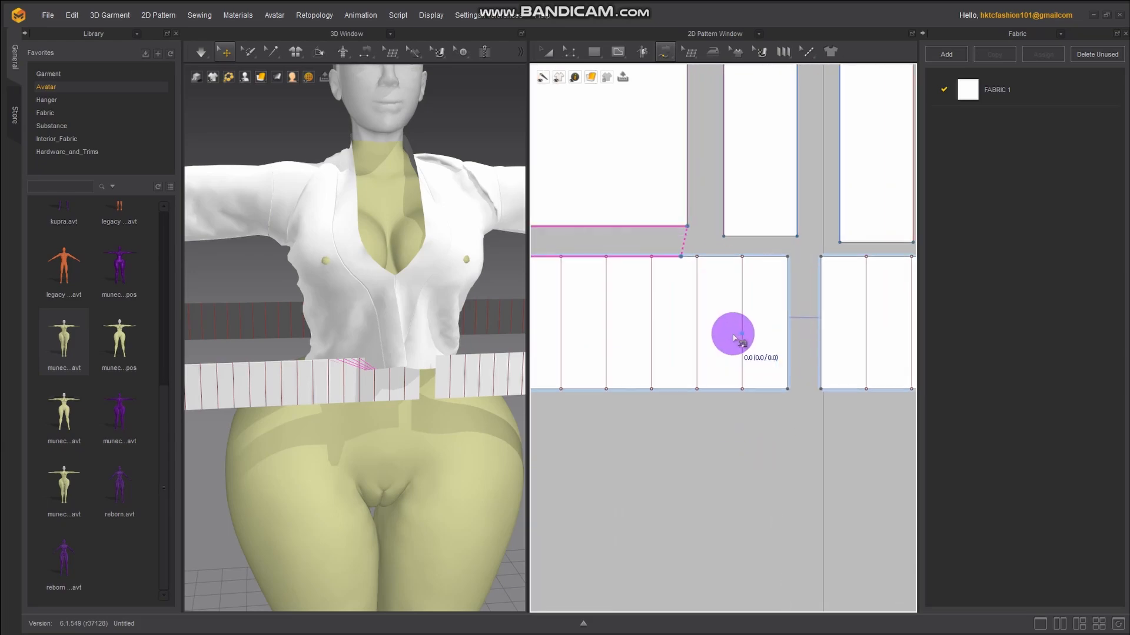
{"action": "left_click", "coordinate": [683, 257]}
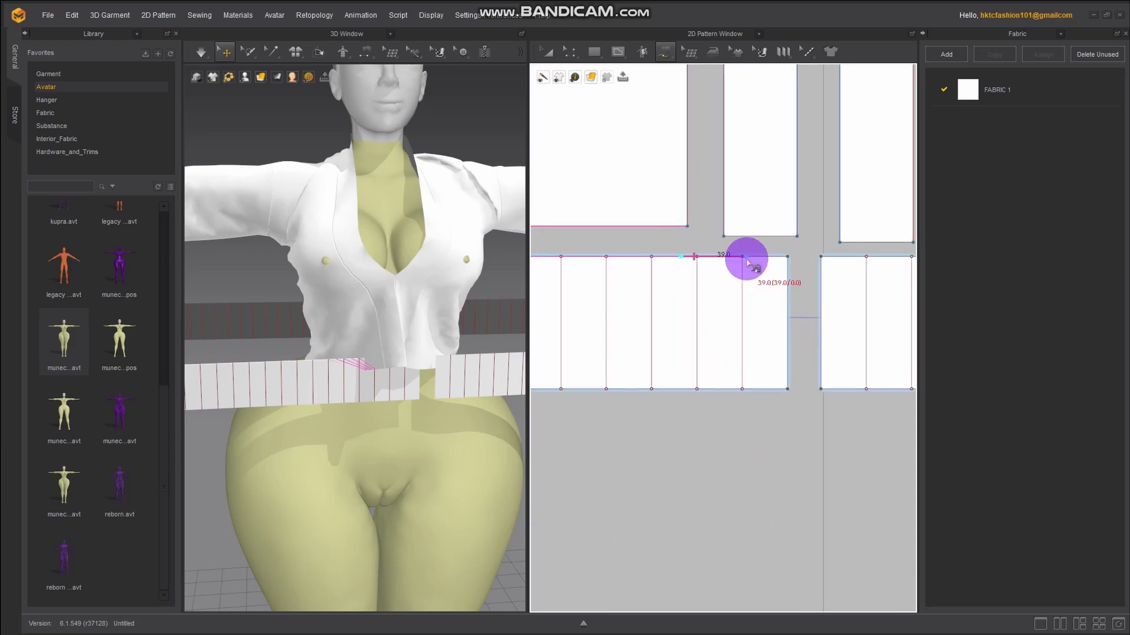
{"action": "left_click", "coordinate": [786, 257]}
{"action": "left_click", "coordinate": [723, 236]}
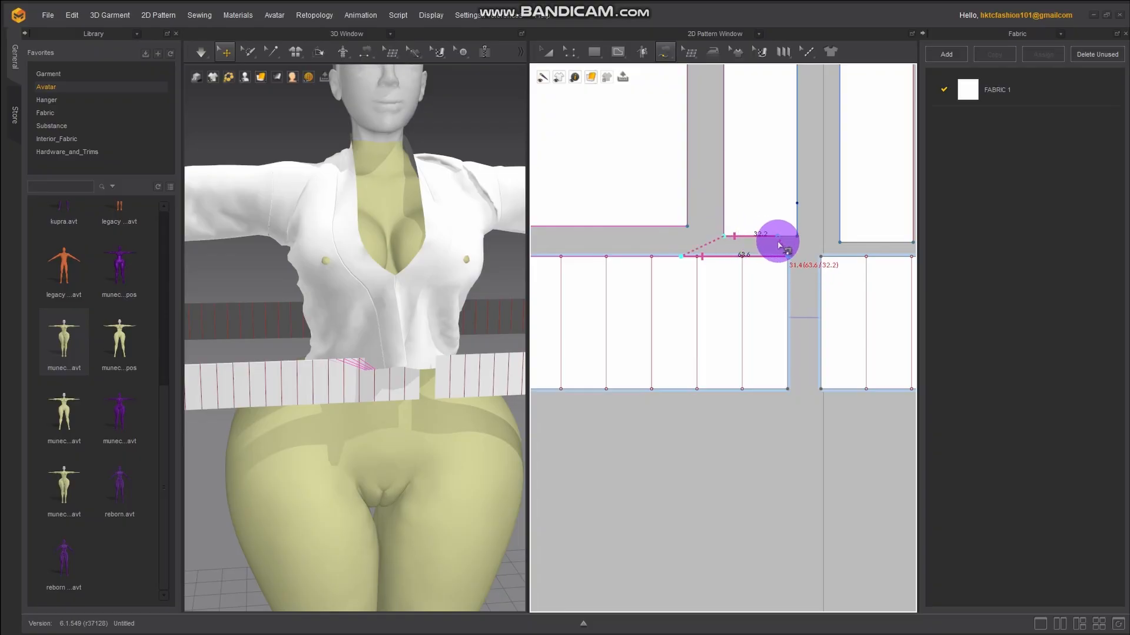
{"action": "left_click", "coordinate": [802, 247]}
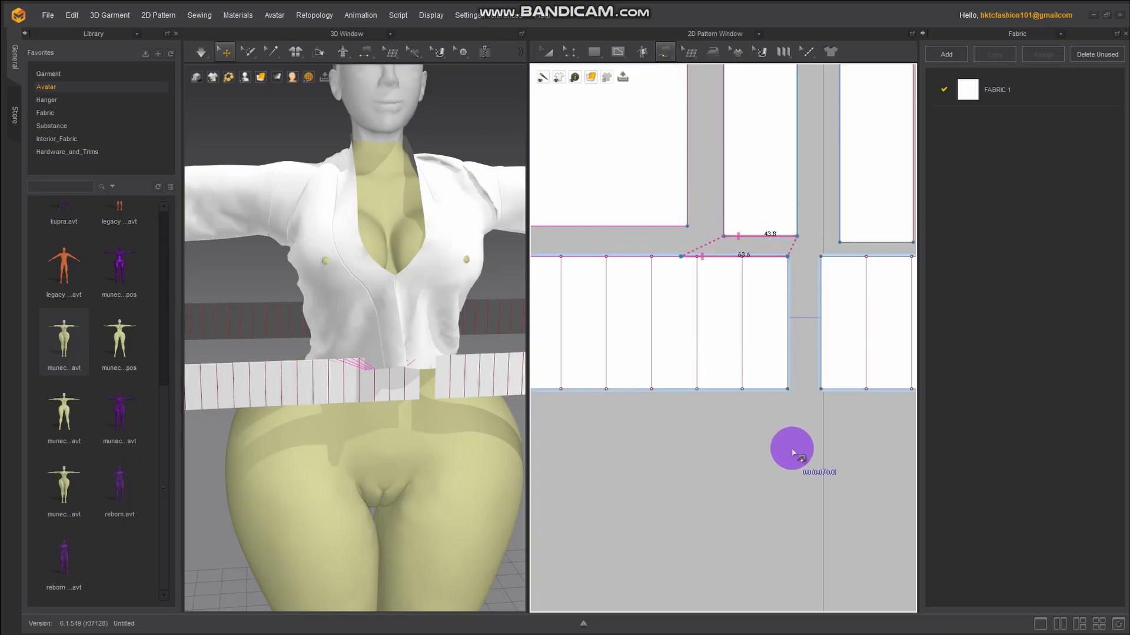
Free-sew about 336 mm of the right front waistband's upper edge, from its outer end, to the right front panel's hem
{"action": "middle_click_drag", "start_coordinate": [789, 449], "coordinate": [600, 453]}
{"action": "scroll", "coordinate": [694, 491], "scroll_direction": "down", "scroll_amount": 6}
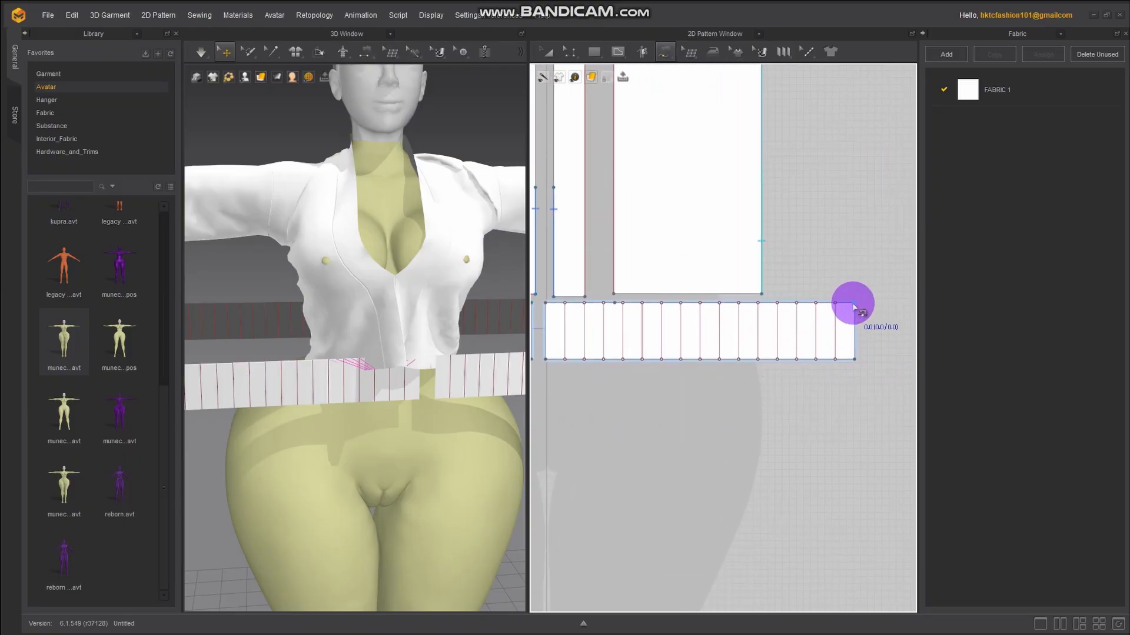
{"action": "left_click", "coordinate": [854, 306]}
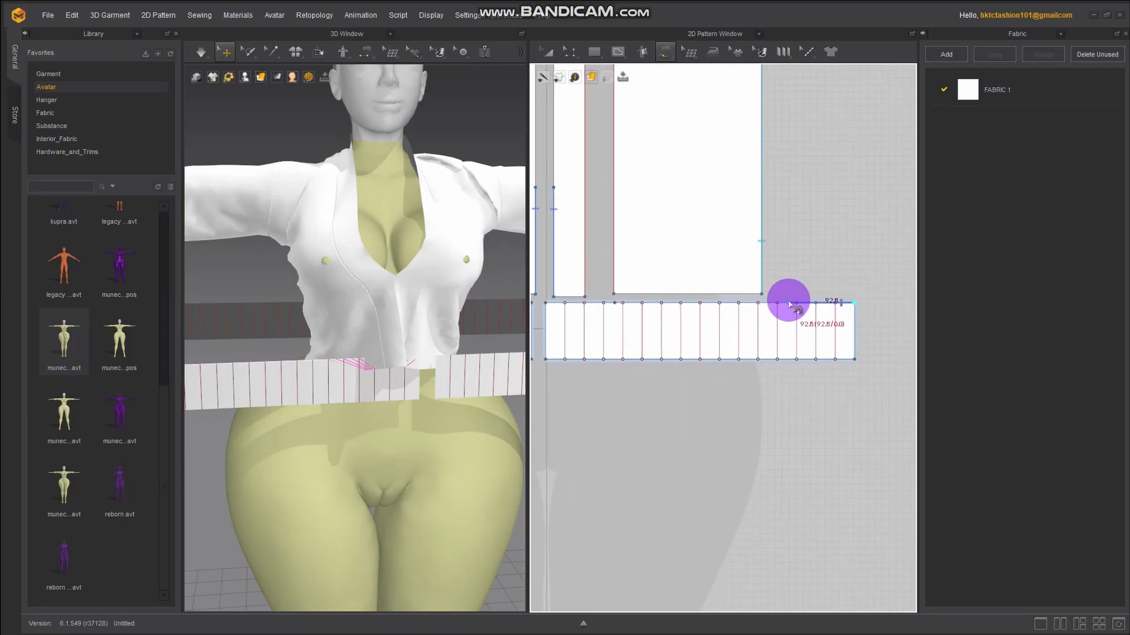
{"action": "left_click", "coordinate": [613, 304]}
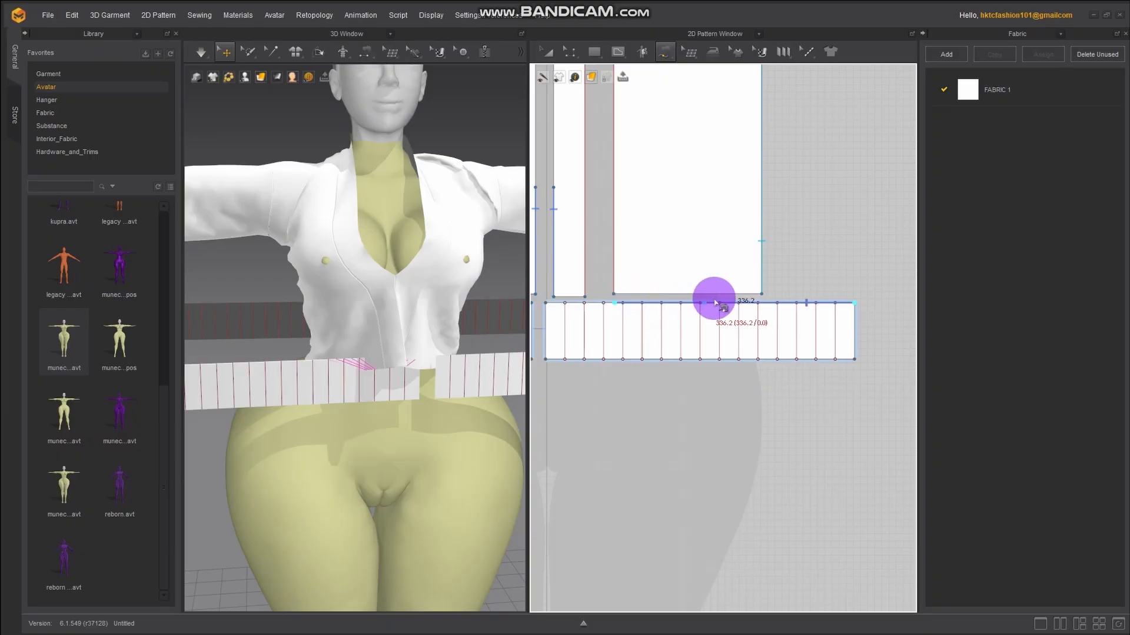
{"action": "left_click", "coordinate": [762, 296]}
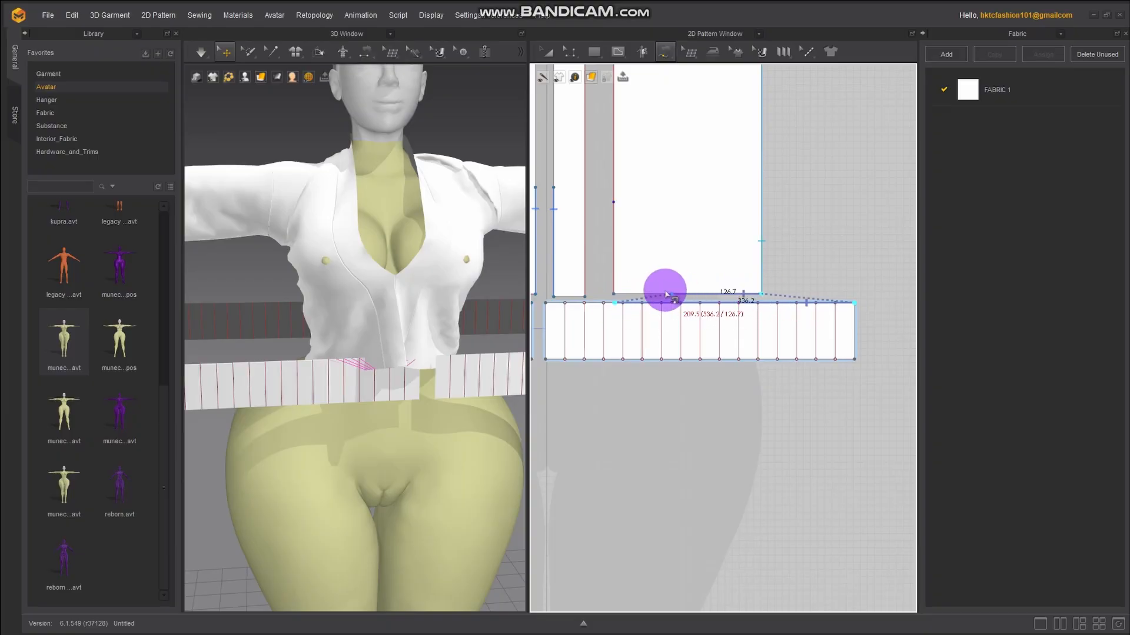
{"action": "left_click", "coordinate": [614, 296]}
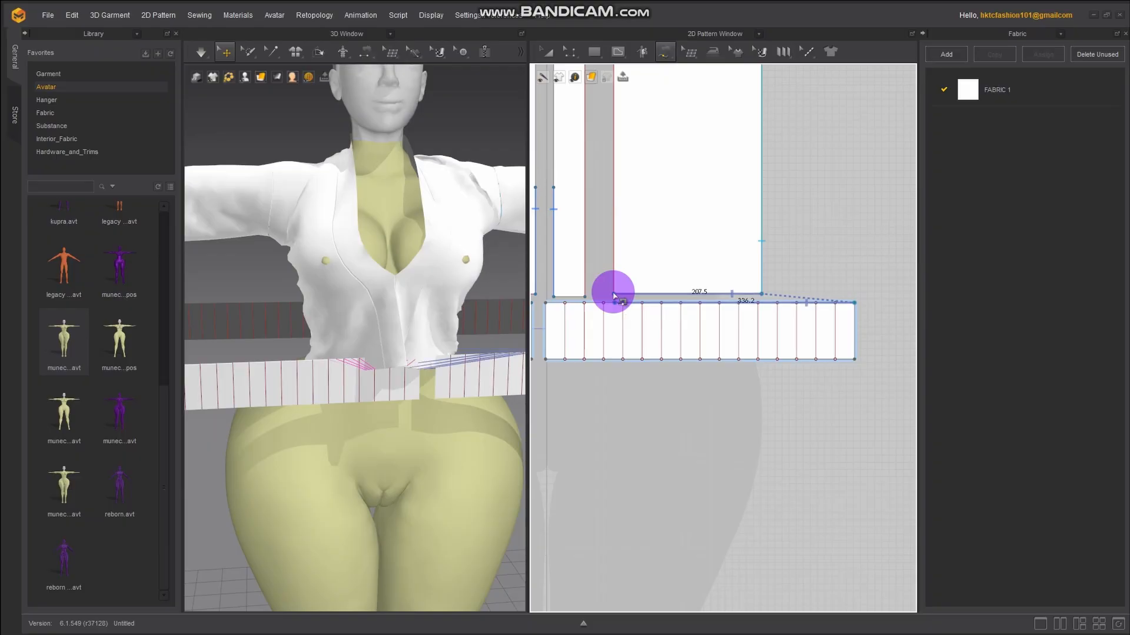
Free-sew the remaining inner section of the right front waistband's upper edge to the bottom edge of the right centre strip
{"action": "scroll", "coordinate": [757, 462], "scroll_direction": "up", "scroll_amount": 3}
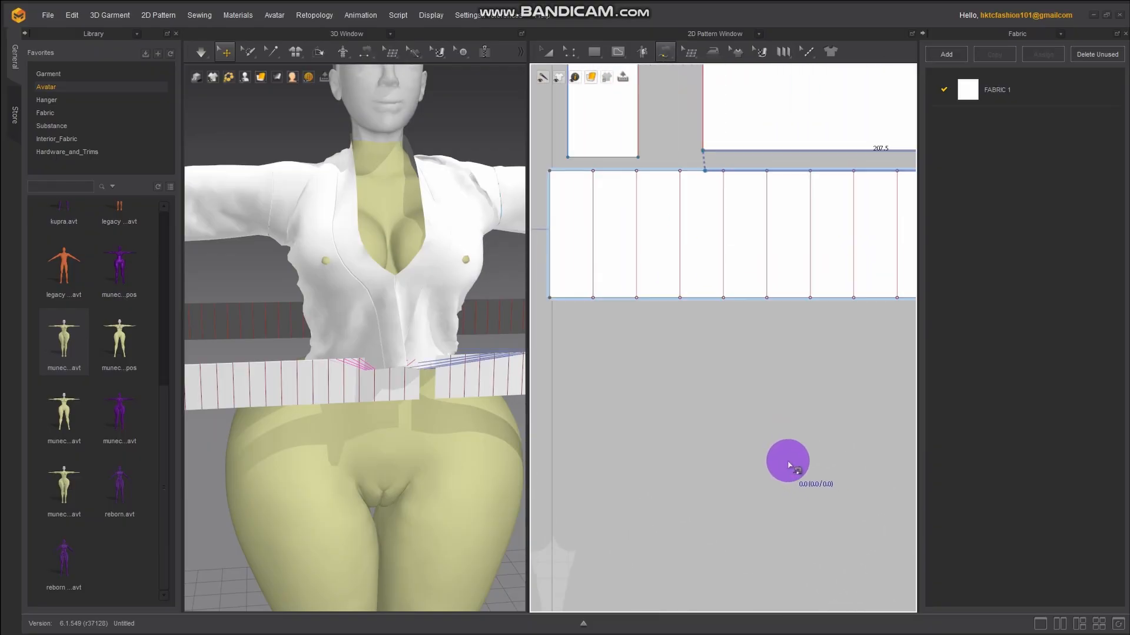
{"action": "middle_click_drag", "start_coordinate": [721, 437], "coordinate": [774, 525]}
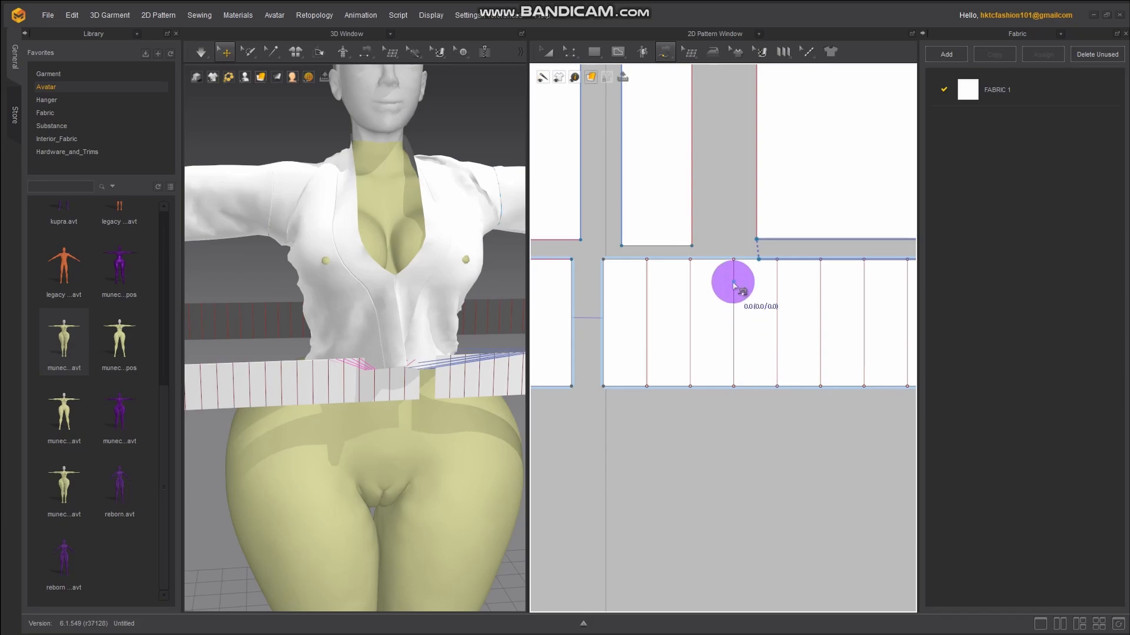
{"action": "left_click", "coordinate": [758, 259]}
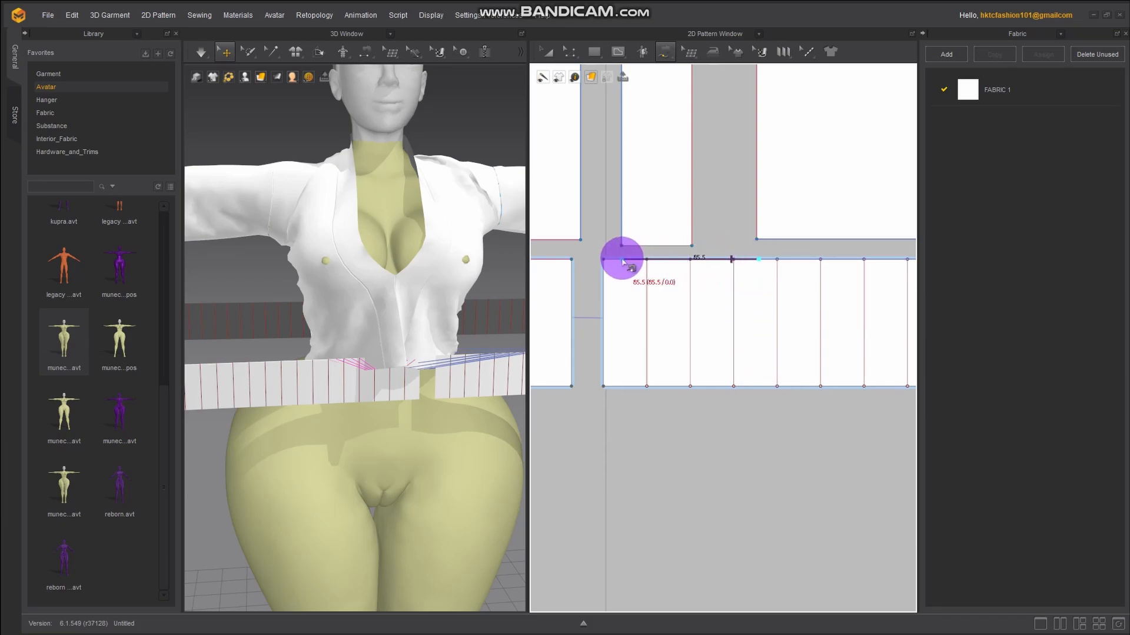
{"action": "left_click", "coordinate": [603, 259]}
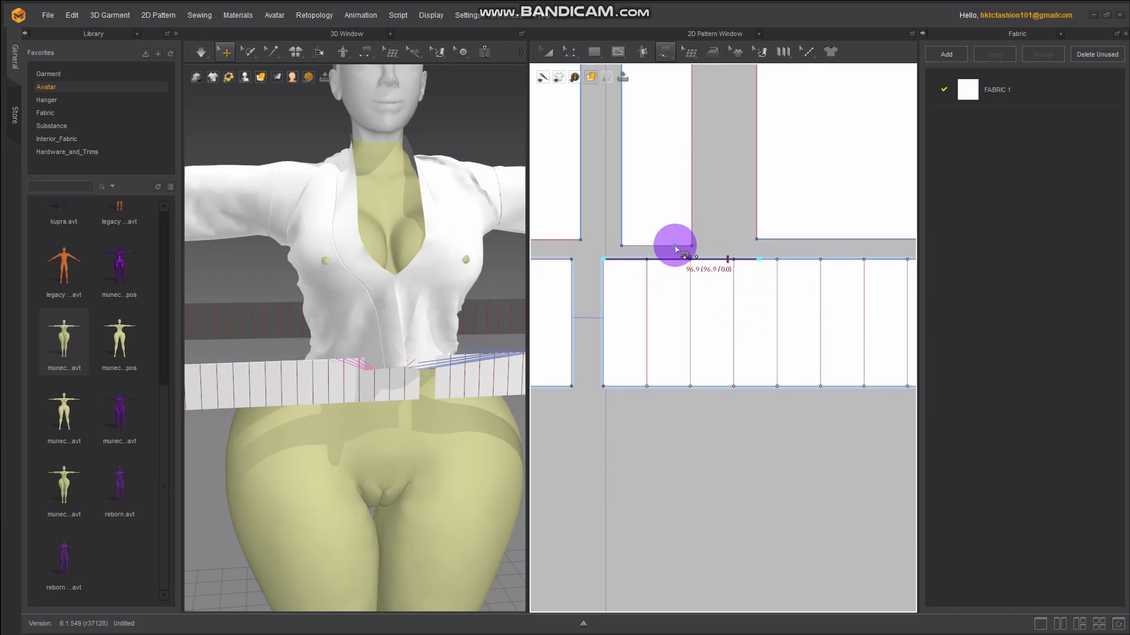
{"action": "left_click", "coordinate": [692, 246]}
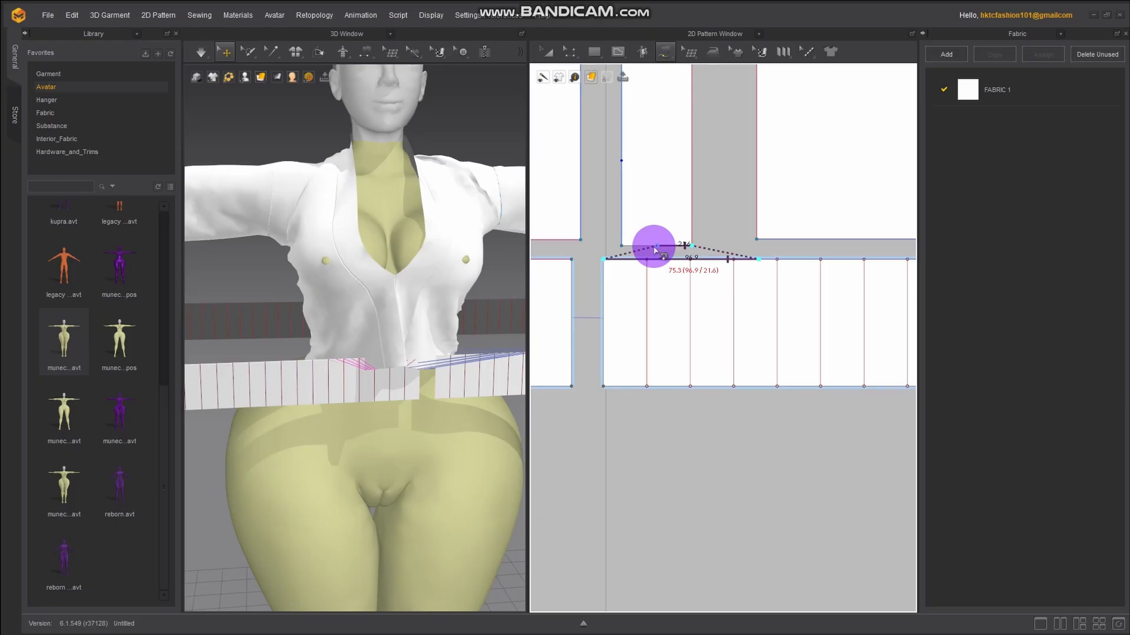
{"action": "left_click", "coordinate": [620, 249]}
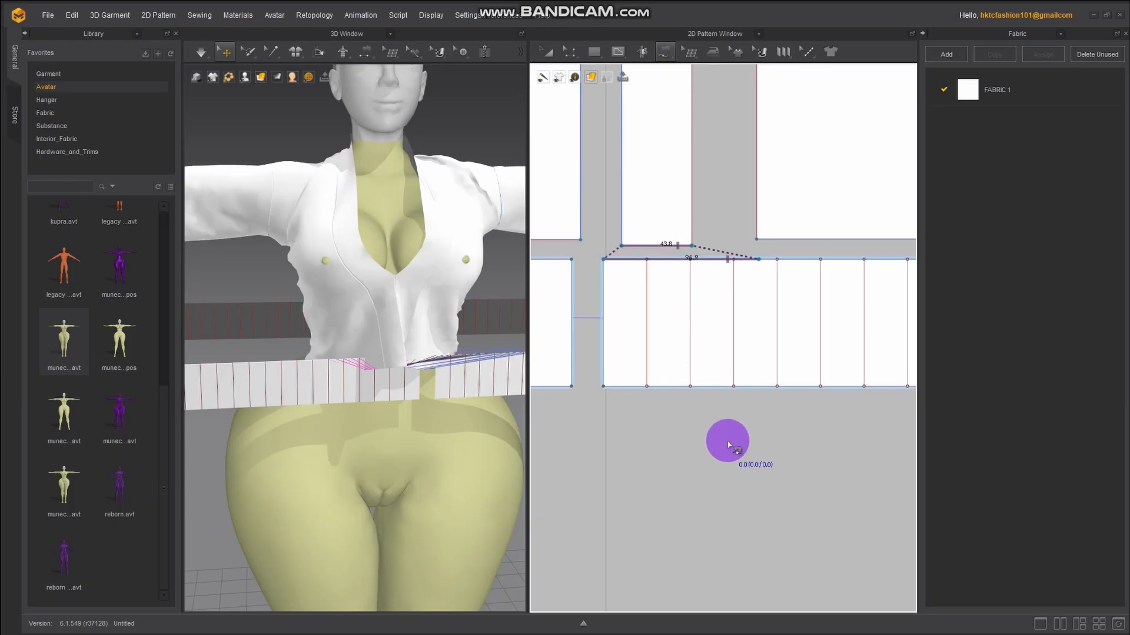
Move the right front waistband piece forward in 3D so it sits in front of the avatar's body
{"action": "middle_click_drag", "start_coordinate": [746, 482], "coordinate": [522, 497]}
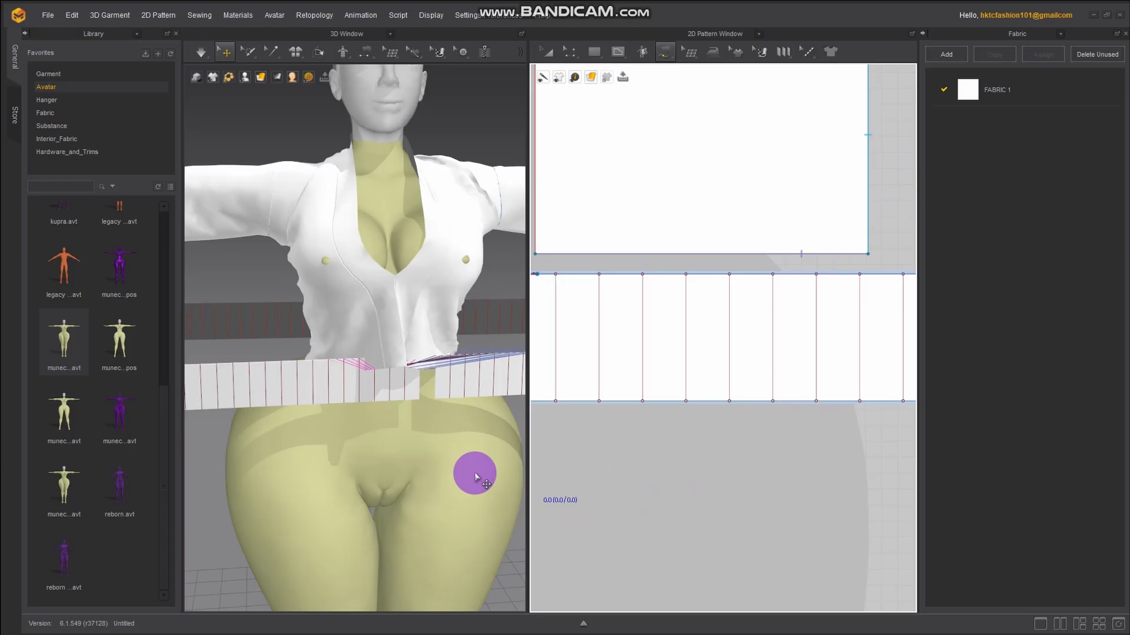
{"action": "scroll", "coordinate": [479, 480], "scroll_direction": "up", "scroll_amount": 2}
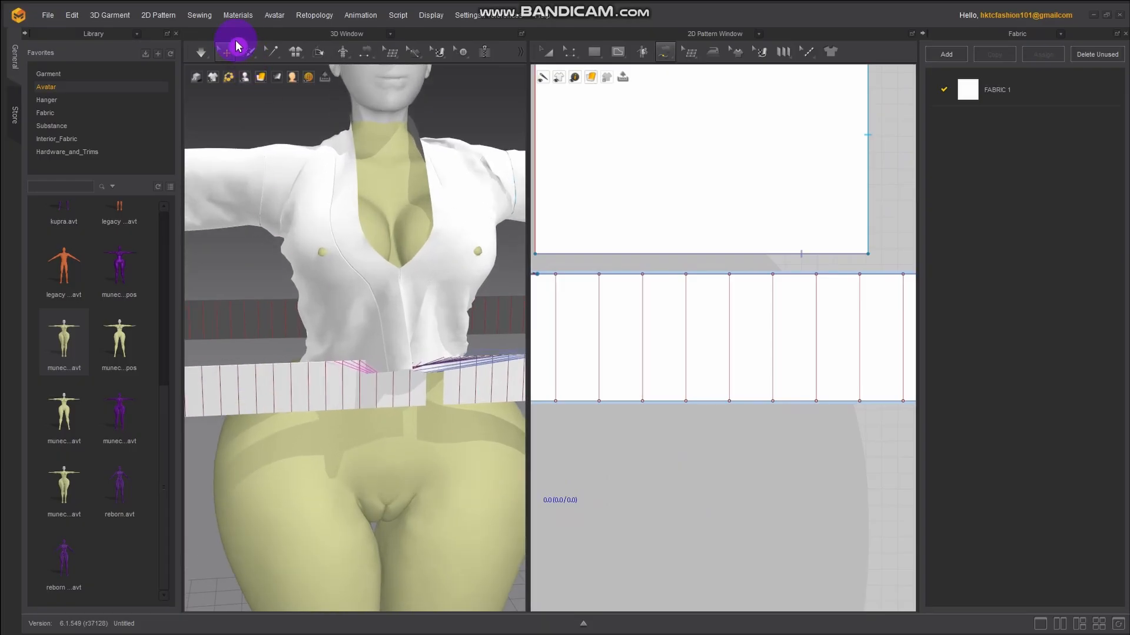
{"action": "left_click", "coordinate": [228, 55]}
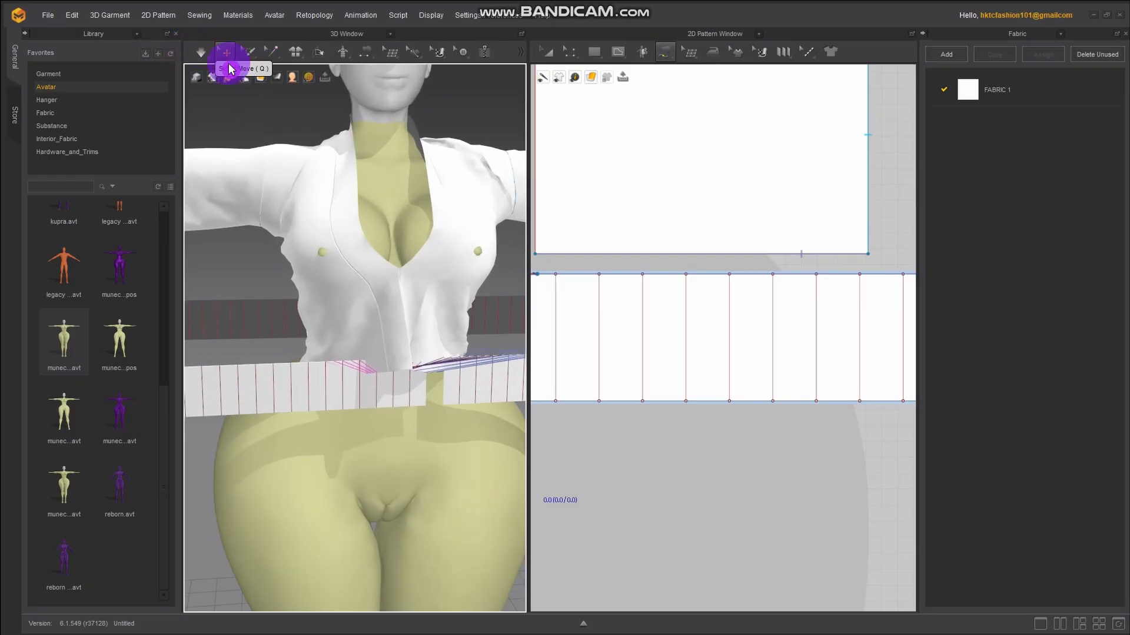
{"action": "left_click", "coordinate": [469, 393]}
{"action": "right_click_drag", "start_coordinate": [459, 472], "coordinate": [356, 521]}
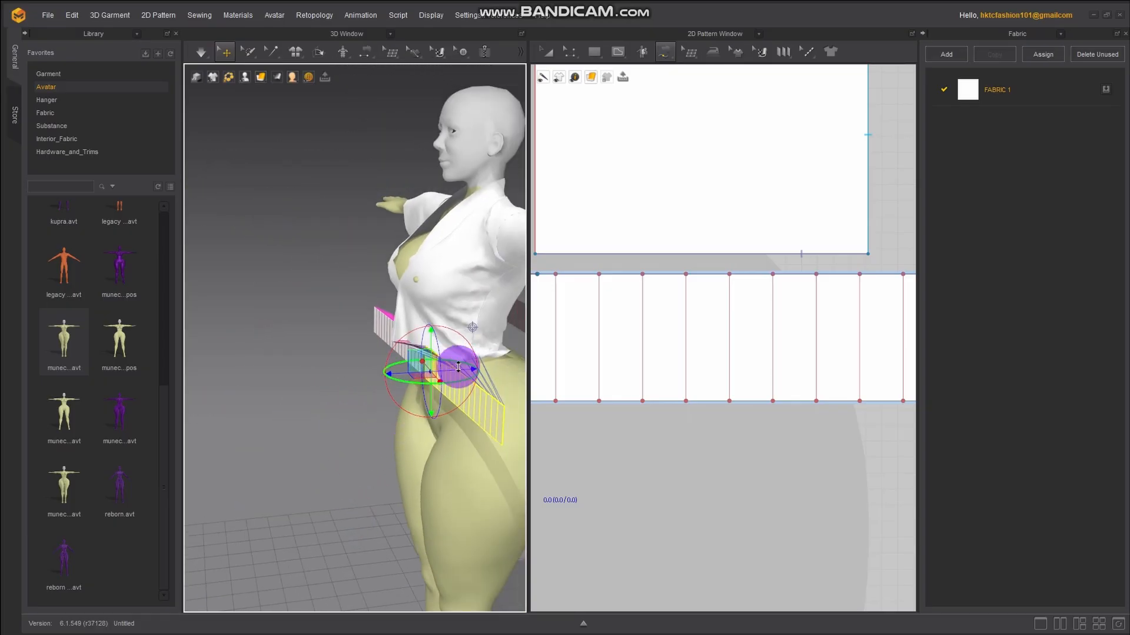
{"action": "left_click_drag", "start_coordinate": [458, 368], "coordinate": [374, 379]}
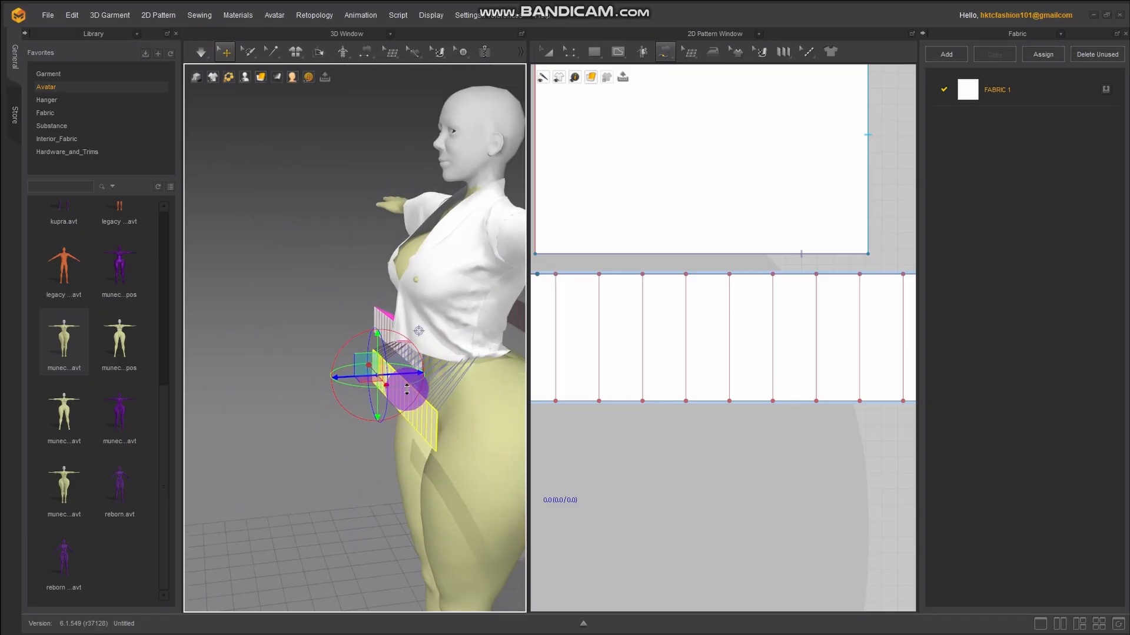
Move the left front waistband piece forward in 3D so it sits in front of the avatar's body
{"action": "right_click_drag", "start_coordinate": [327, 442], "coordinate": [381, 458]}
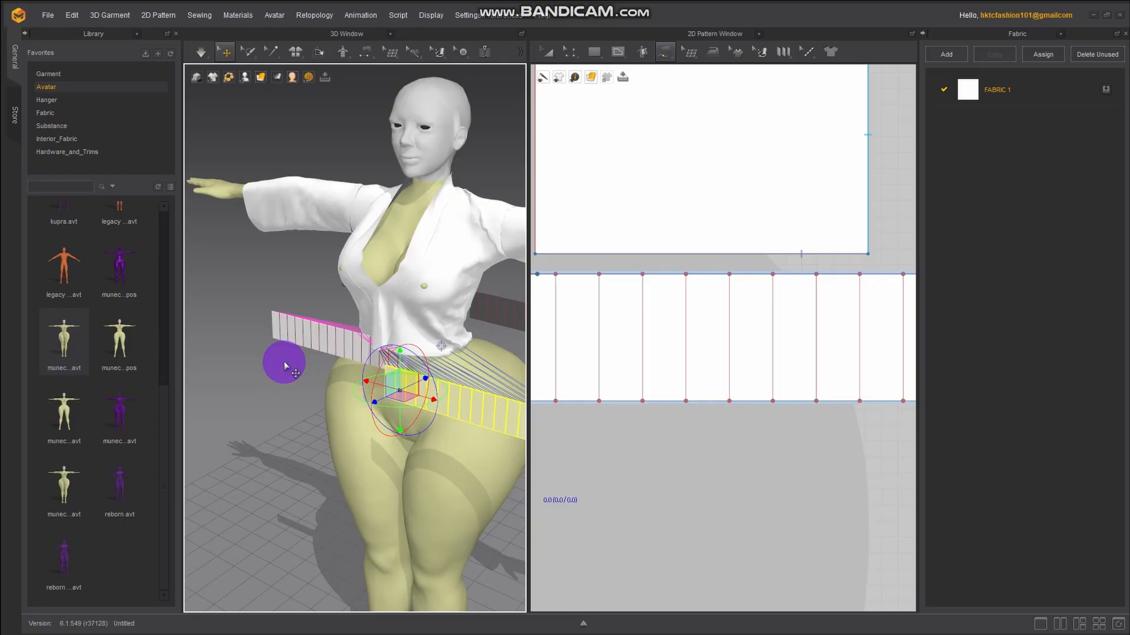
{"action": "left_click", "coordinate": [306, 338]}
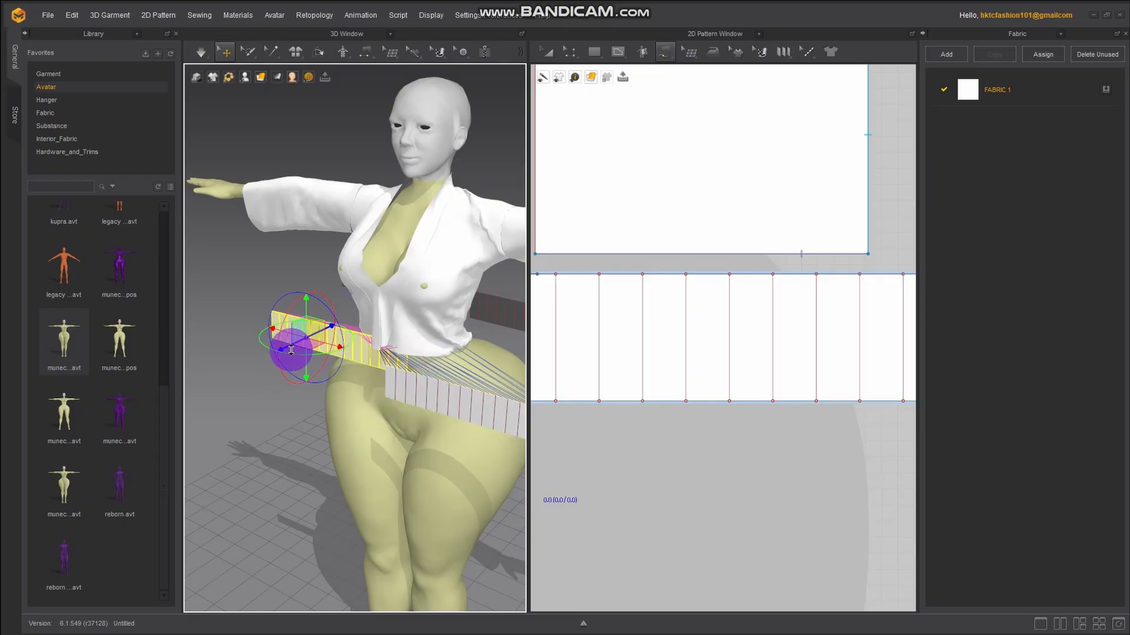
{"action": "left_click_drag", "start_coordinate": [289, 349], "coordinate": [260, 371]}
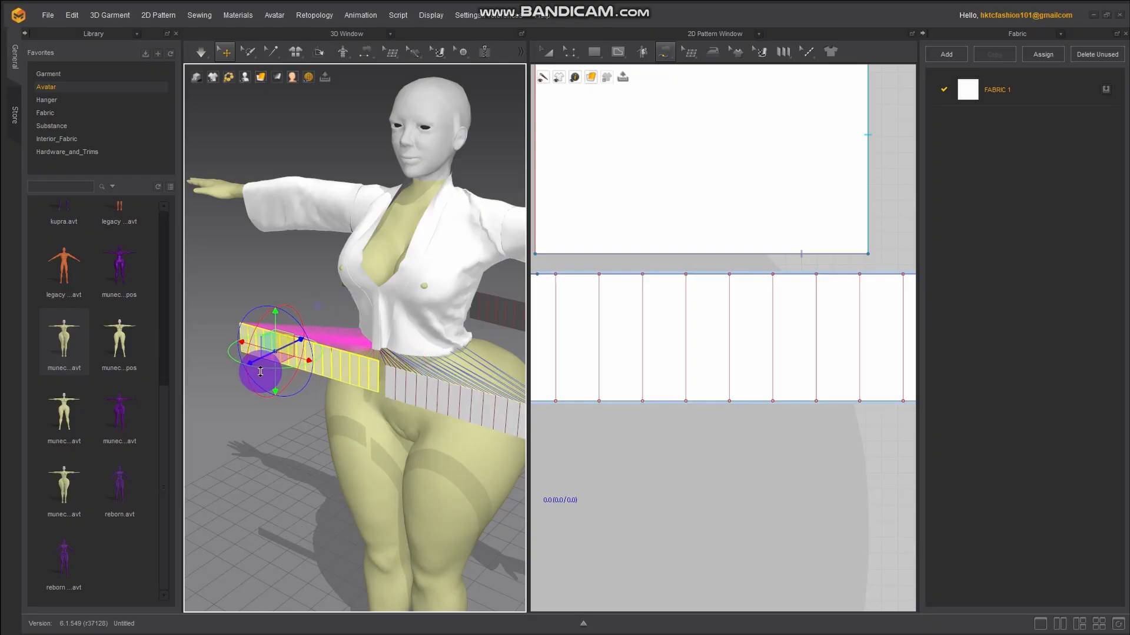
{"action": "mouse_move", "coordinate": [369, 423]}
{"action": "right_mouse_down"}
{"action": "mouse_move", "coordinate": [386, 447]}
{"action": "mouse_move", "coordinate": [524, 446]}
{"action": "mouse_move", "coordinate": [285, 449]}
{"action": "mouse_move", "coordinate": [360, 439]}
{"action": "right_mouse_up"}
{"action": "scroll", "coordinate": [756, 471], "scroll_direction": "down", "scroll_amount": 3}
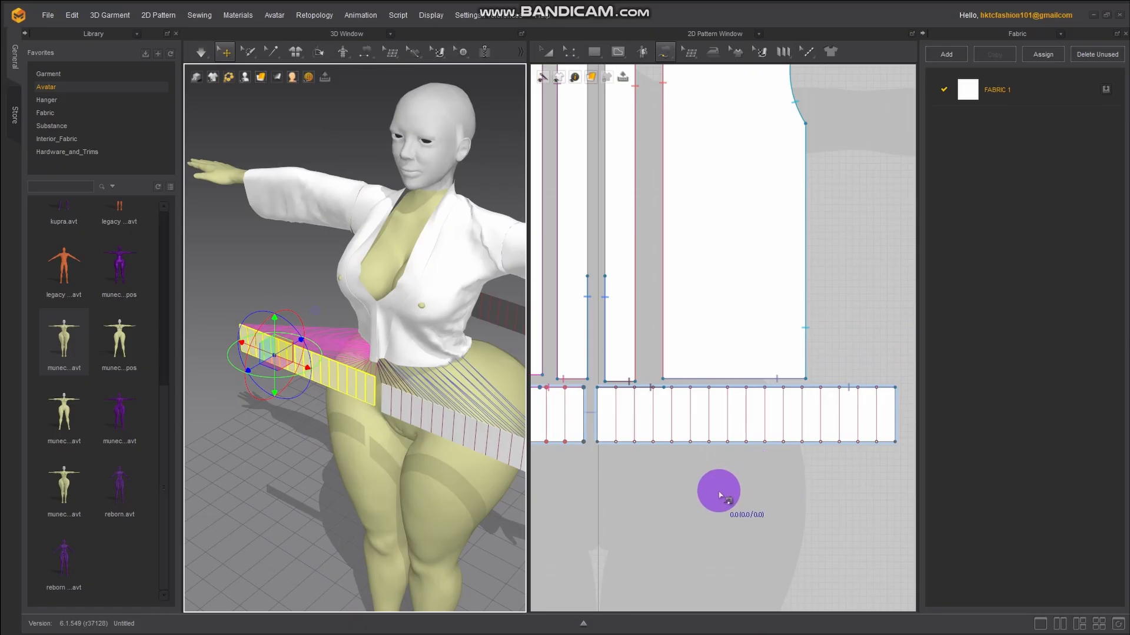
Delete the extra point on the upper edge of the right back waistband piece
{"action": "right_click_drag", "start_coordinate": [437, 490], "coordinate": [260, 480]}
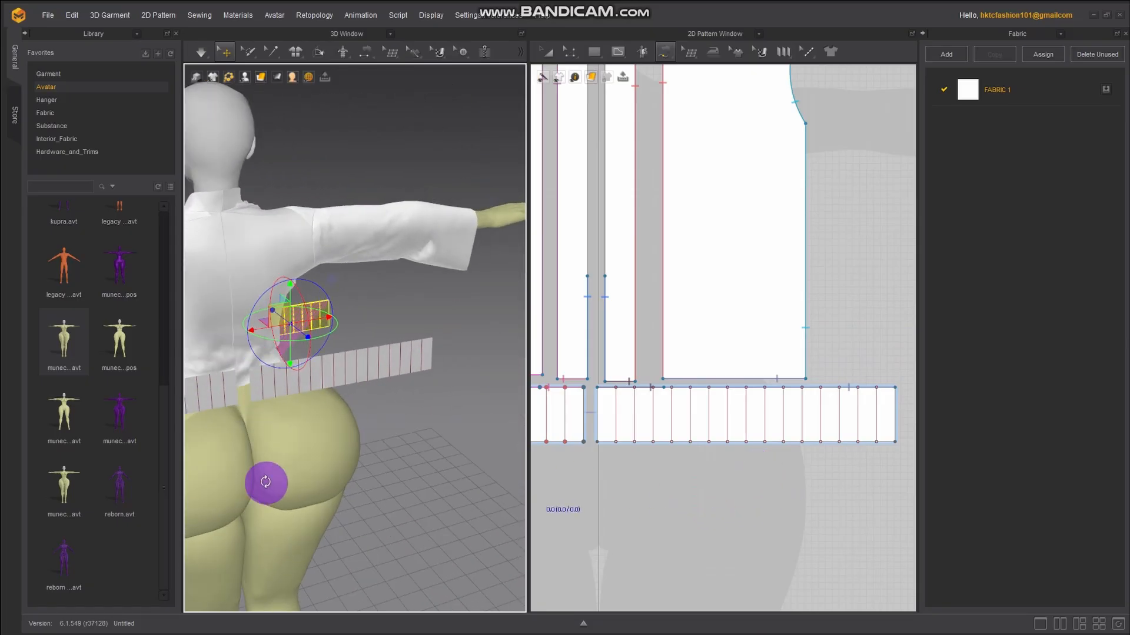
{"action": "middle_click_drag", "start_coordinate": [562, 508], "coordinate": [1009, 481]}
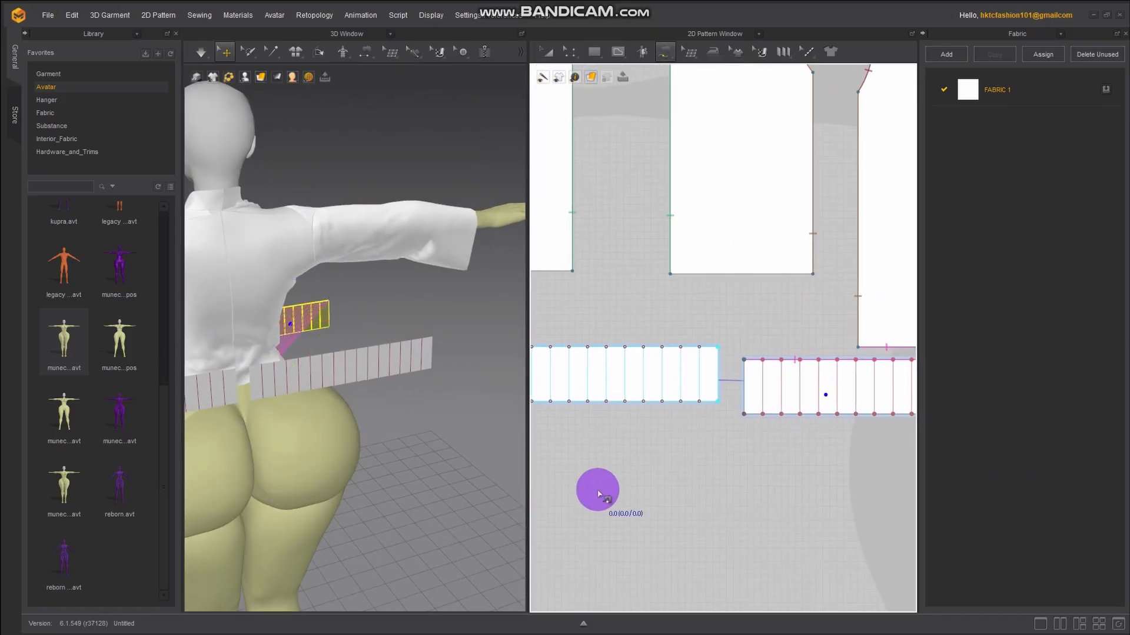
{"action": "middle_click_drag", "start_coordinate": [603, 494], "coordinate": [725, 444]}
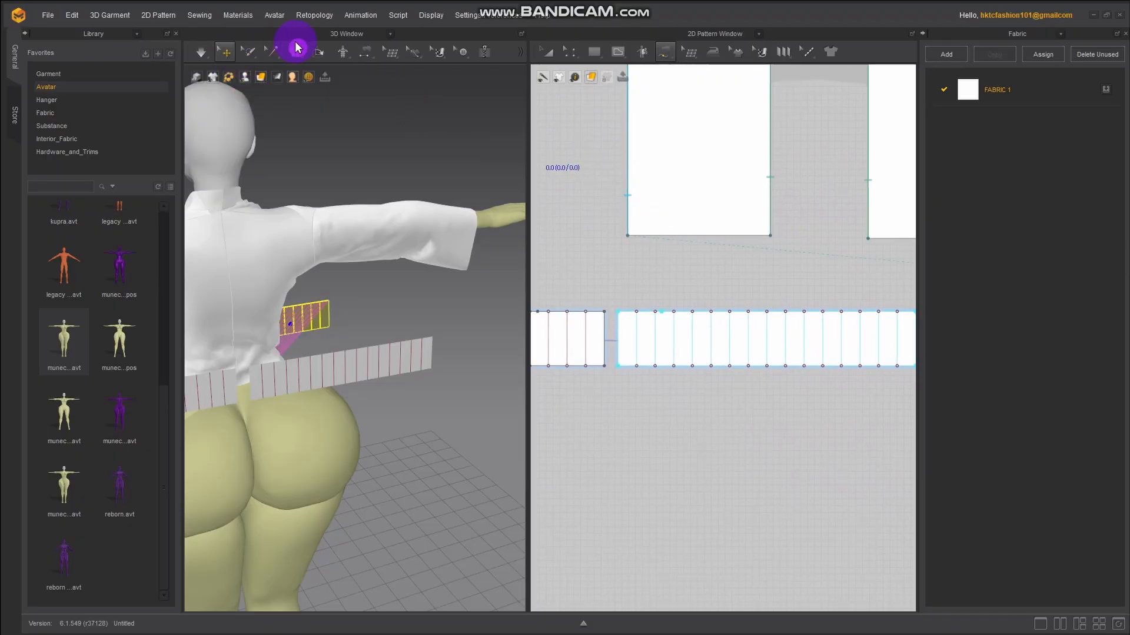
{"action": "left_click", "coordinate": [570, 49]}
{"action": "left_click", "coordinate": [782, 253]}
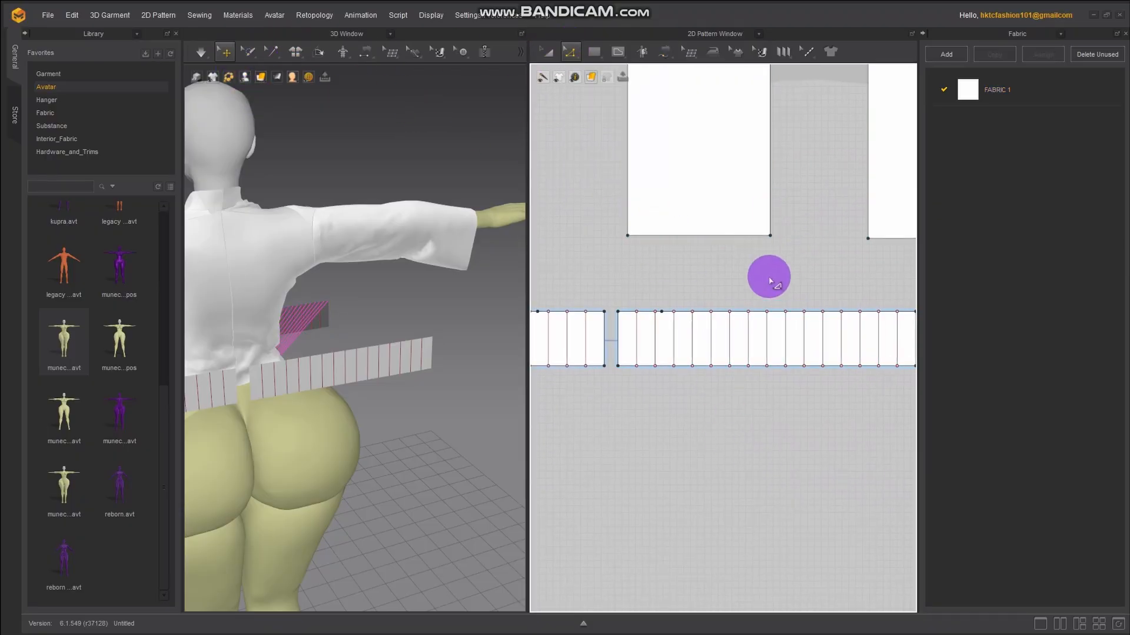
{"action": "left_click", "coordinate": [663, 313]}
{"action": "right_click", "coordinate": [662, 312]}
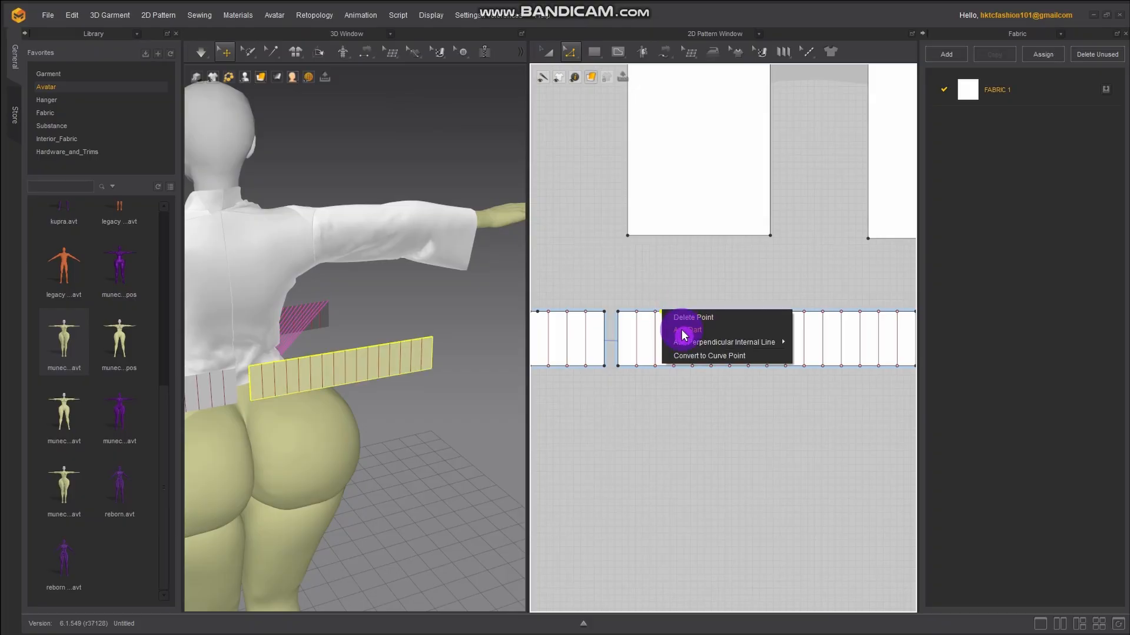
{"action": "left_click", "coordinate": [678, 320]}
Delete the extra point on the upper edge of the left back waistband piece
{"action": "middle_click_drag", "start_coordinate": [616, 285], "coordinate": [818, 285]}
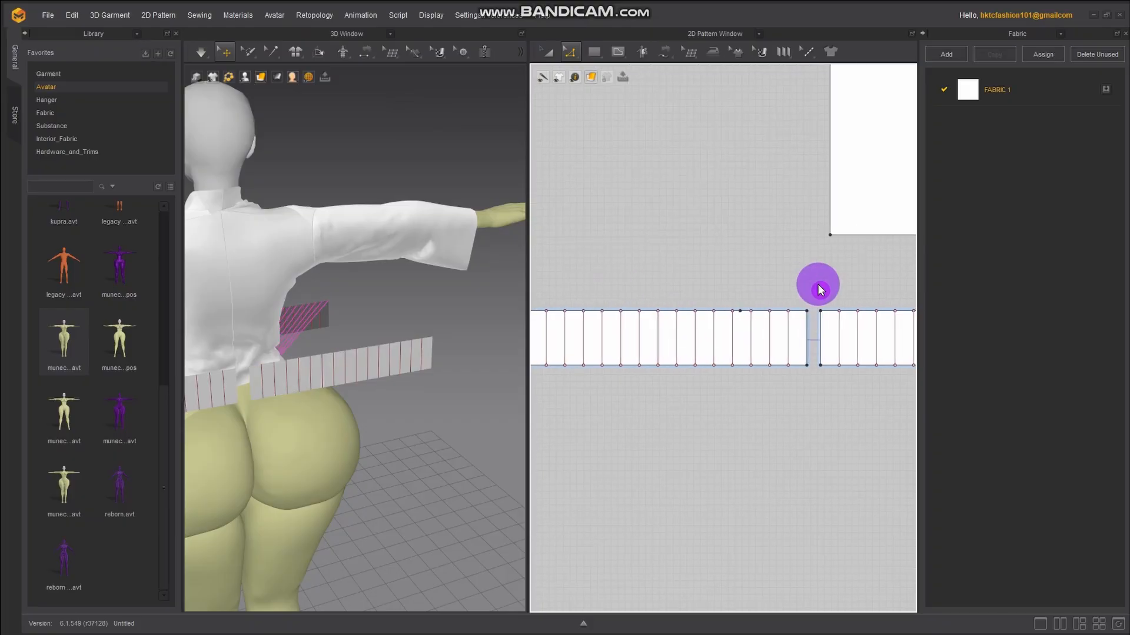
{"action": "left_click", "coordinate": [740, 314]}
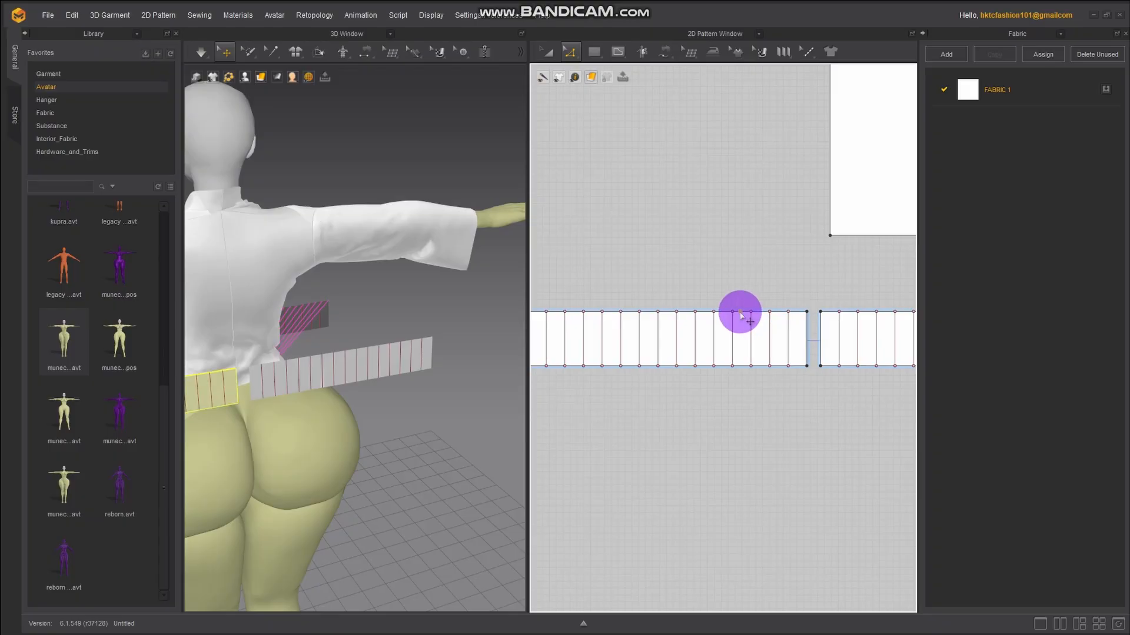
{"action": "right_click", "coordinate": [741, 313]}
{"action": "left_click", "coordinate": [755, 320]}
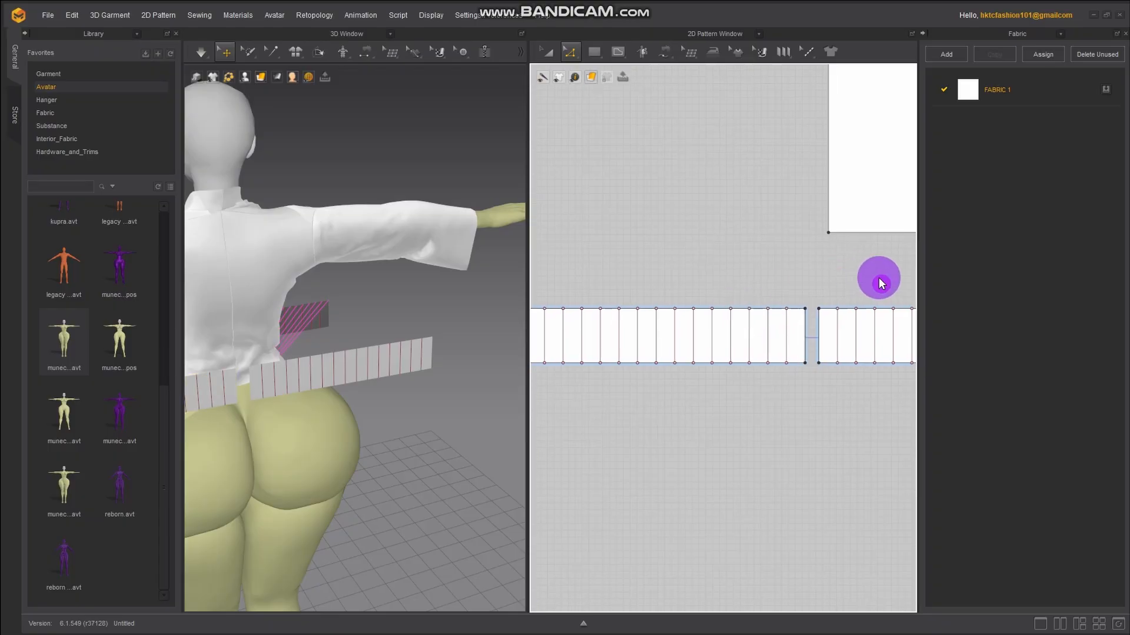
{"action": "middle_click_drag", "start_coordinate": [875, 277], "coordinate": [382, 242]}
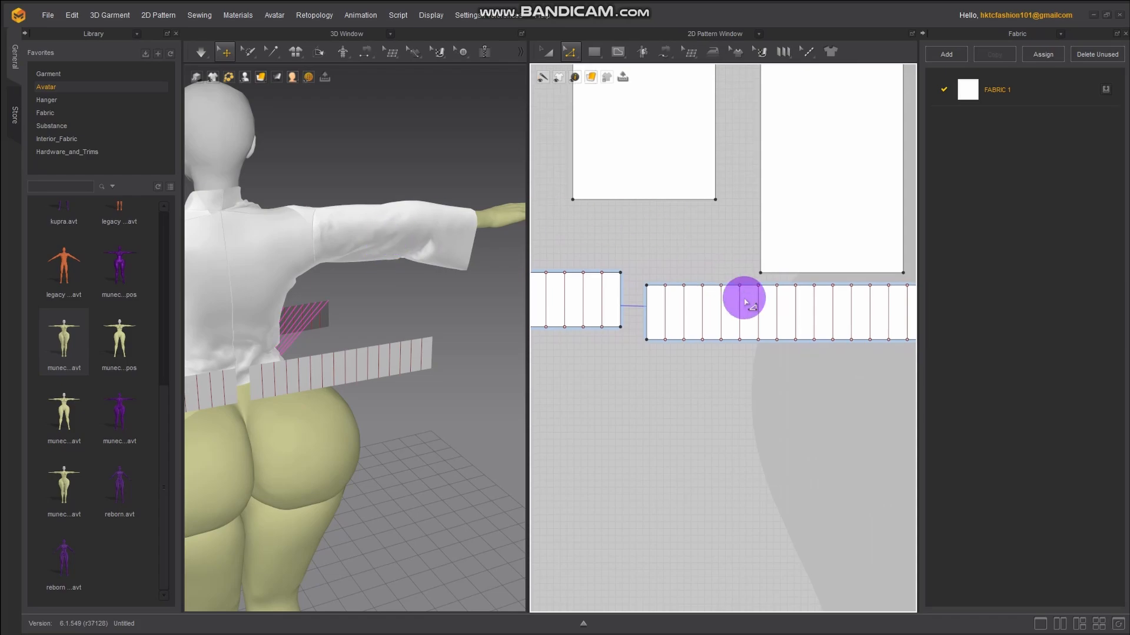
{"action": "middle_click_drag", "start_coordinate": [710, 222], "coordinate": [543, 203]}
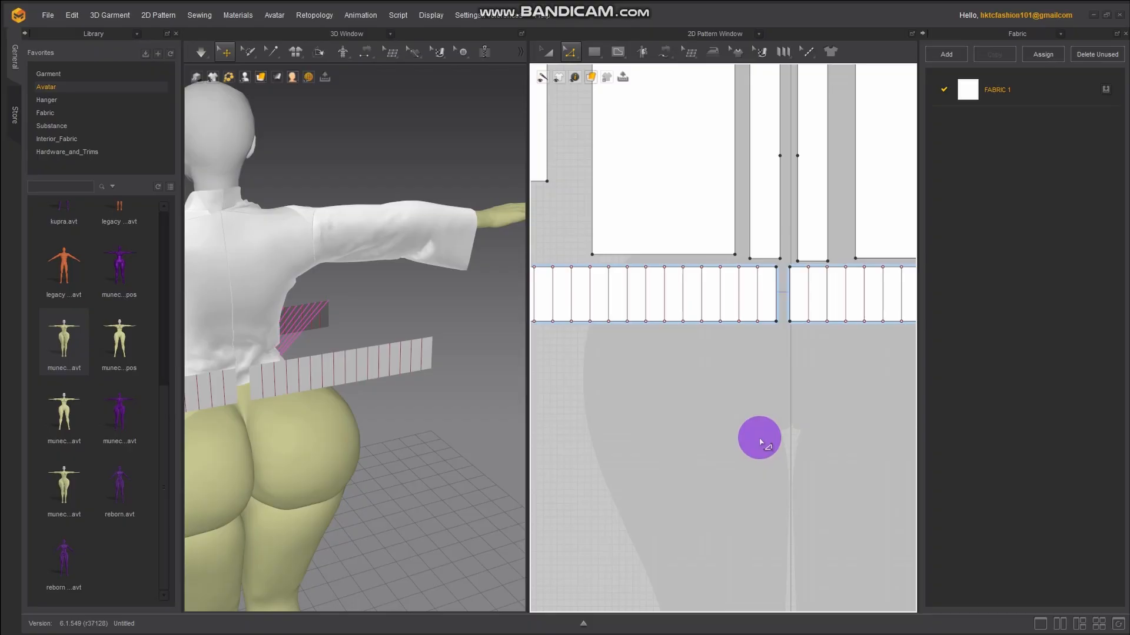
Undo the waistband point deletions and the forward moves of both front waistband pieces
{"action": "key", "text": "ctrl+z"}
{"action": "key", "text": "ctrl+z"}
{"action": "key", "text": "ctrl+z"}
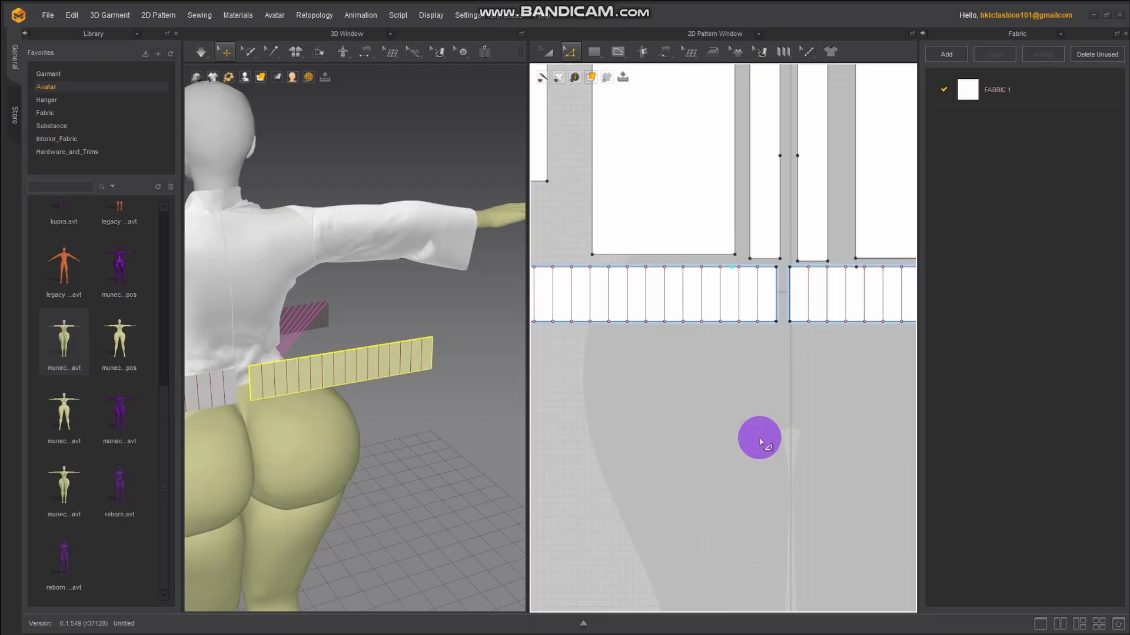
{"action": "key", "text": "ctrl+z"}
{"action": "key", "text": "ctrl+z"}
{"action": "key", "text": "ctrl+z"}
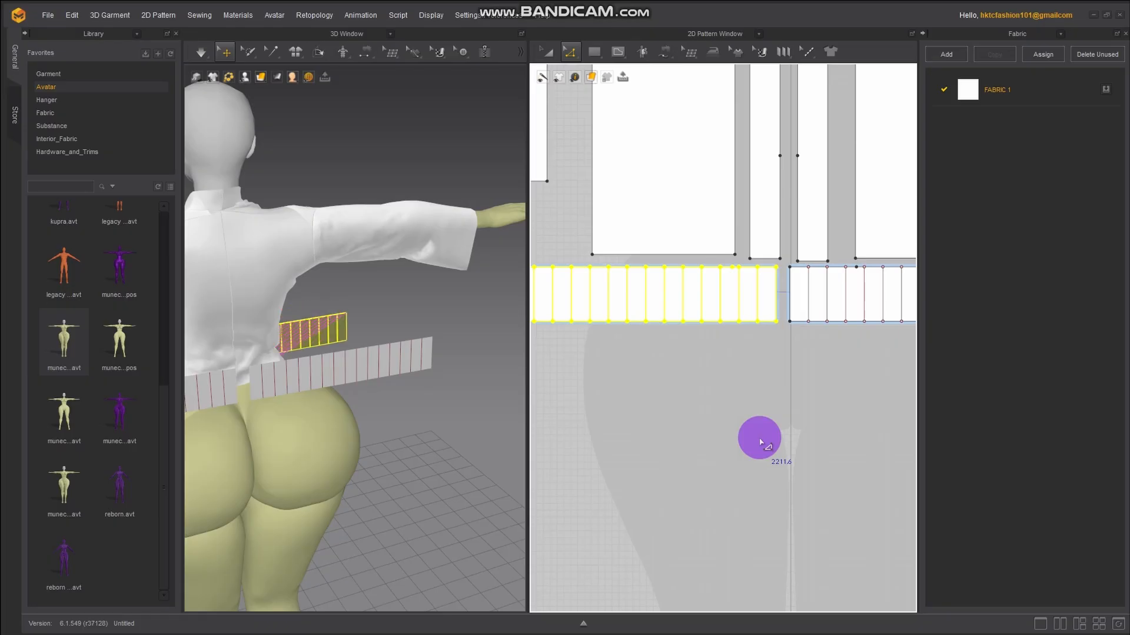
{"action": "key", "text": "ctrl+z"}
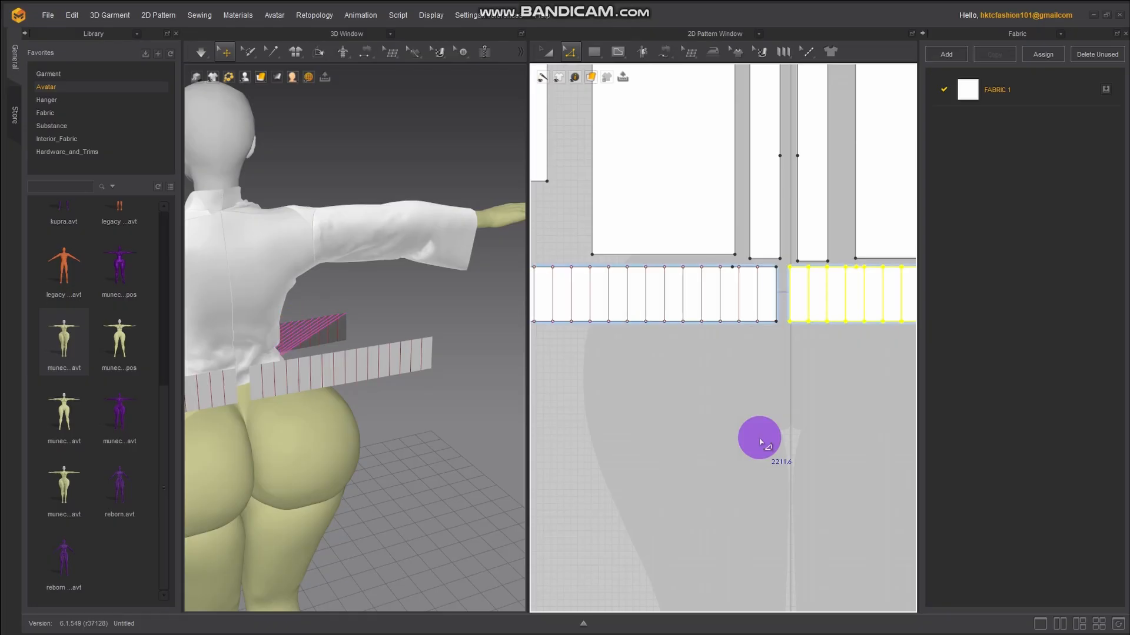
{"action": "key", "text": "ctrl+z"}
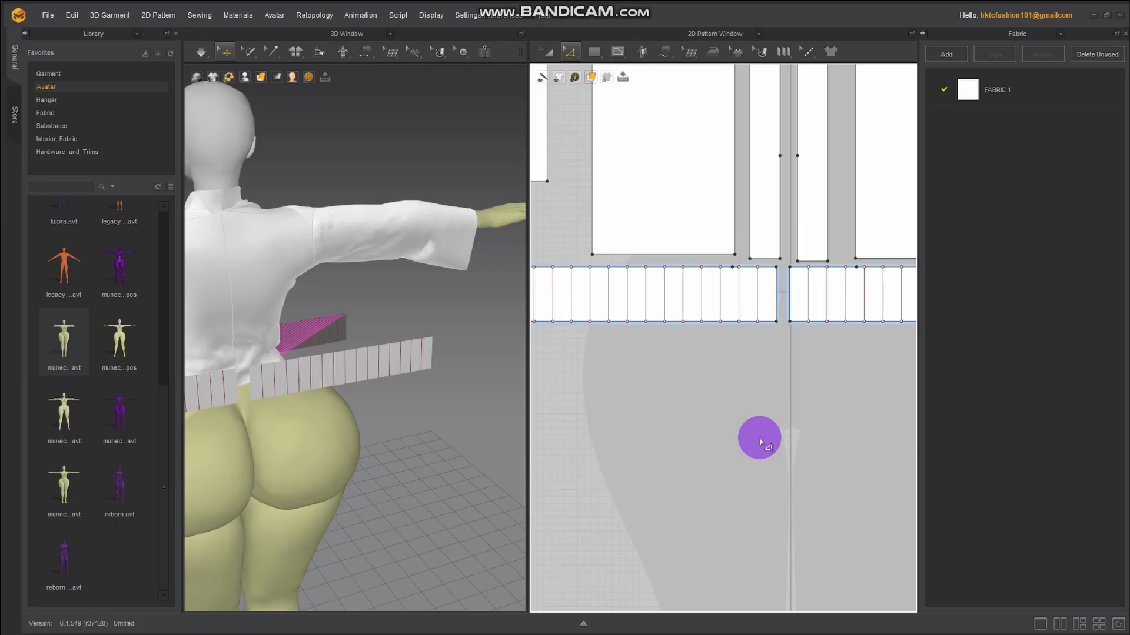
Delete the extra point on the upper edge of both the left and right front waistband pieces
{"action": "scroll", "coordinate": [798, 444], "scroll_direction": "down", "scroll_amount": 3}
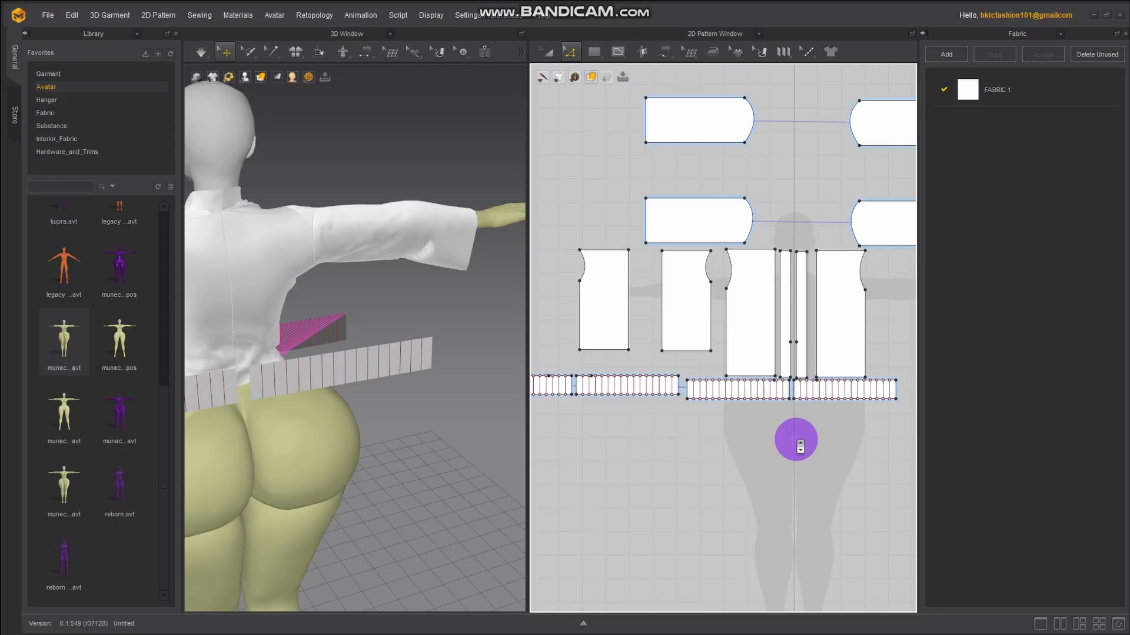
{"action": "scroll", "coordinate": [799, 446], "scroll_direction": "up", "scroll_amount": 5}
{"action": "scroll", "coordinate": [797, 444], "scroll_direction": "down", "scroll_amount": 2}
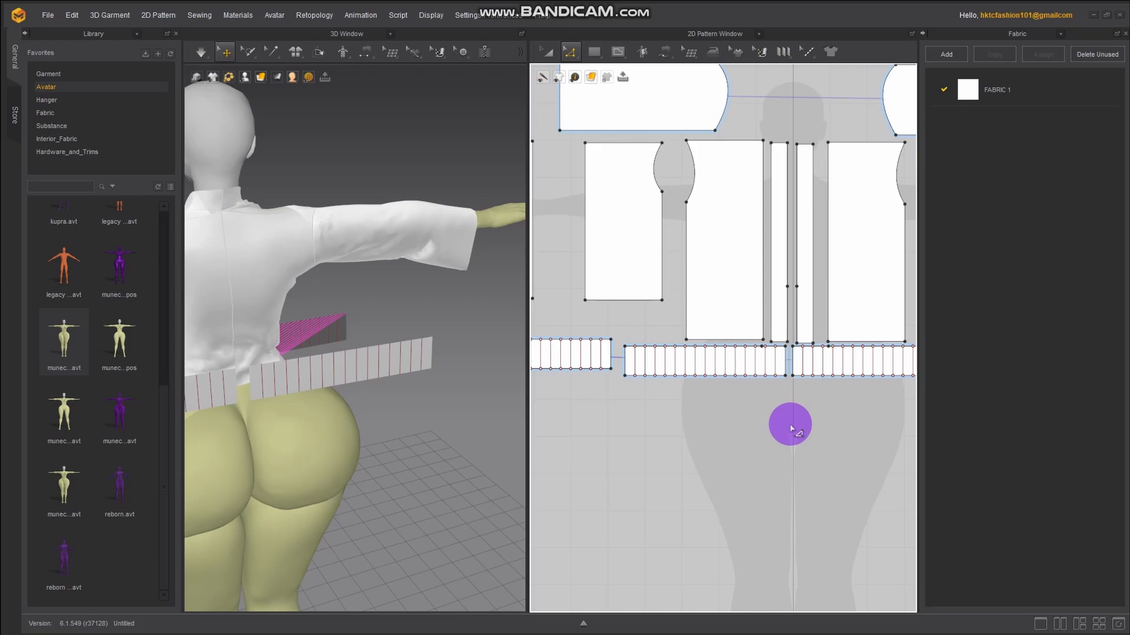
{"action": "scroll", "coordinate": [790, 427], "scroll_direction": "up", "scroll_amount": 5}
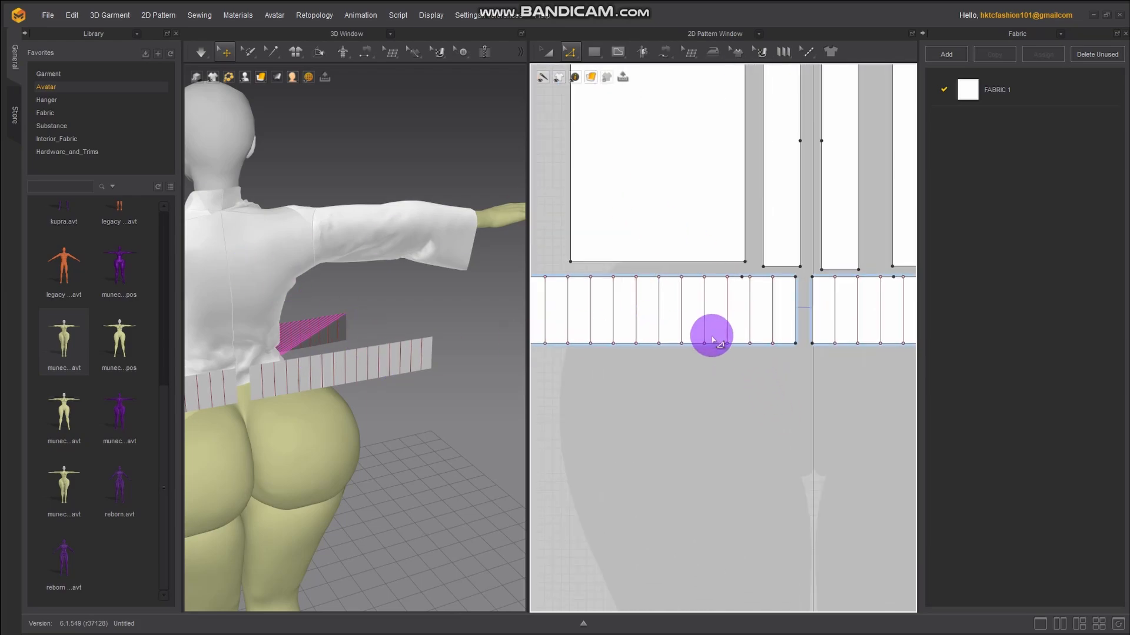
{"action": "left_click", "coordinate": [740, 279]}
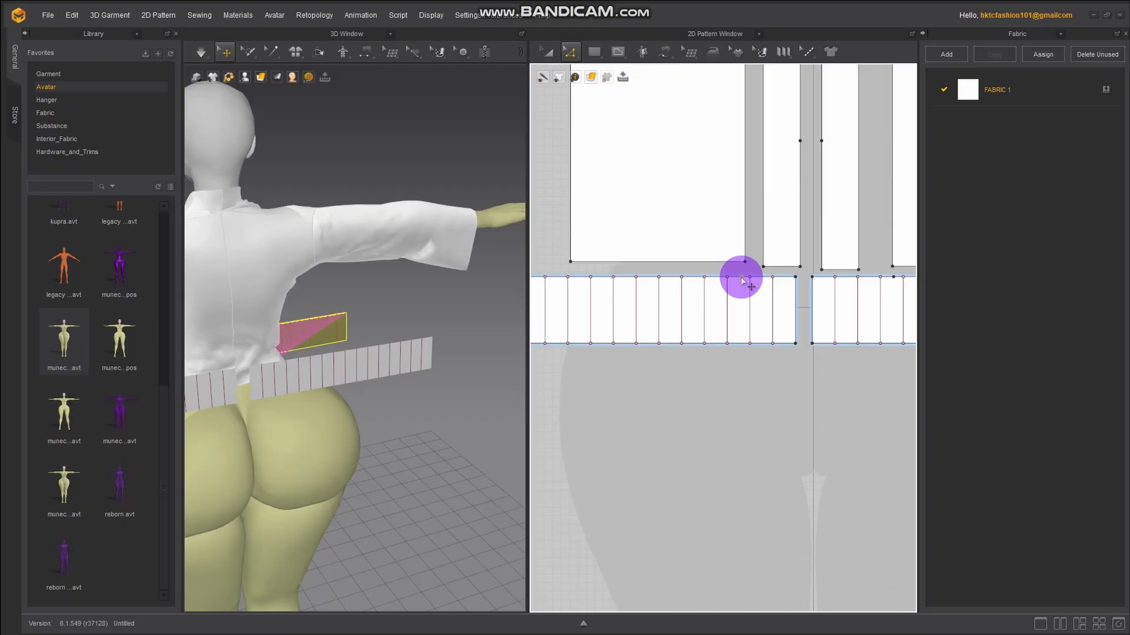
{"action": "right_click", "coordinate": [740, 278]}
{"action": "left_click", "coordinate": [772, 287]}
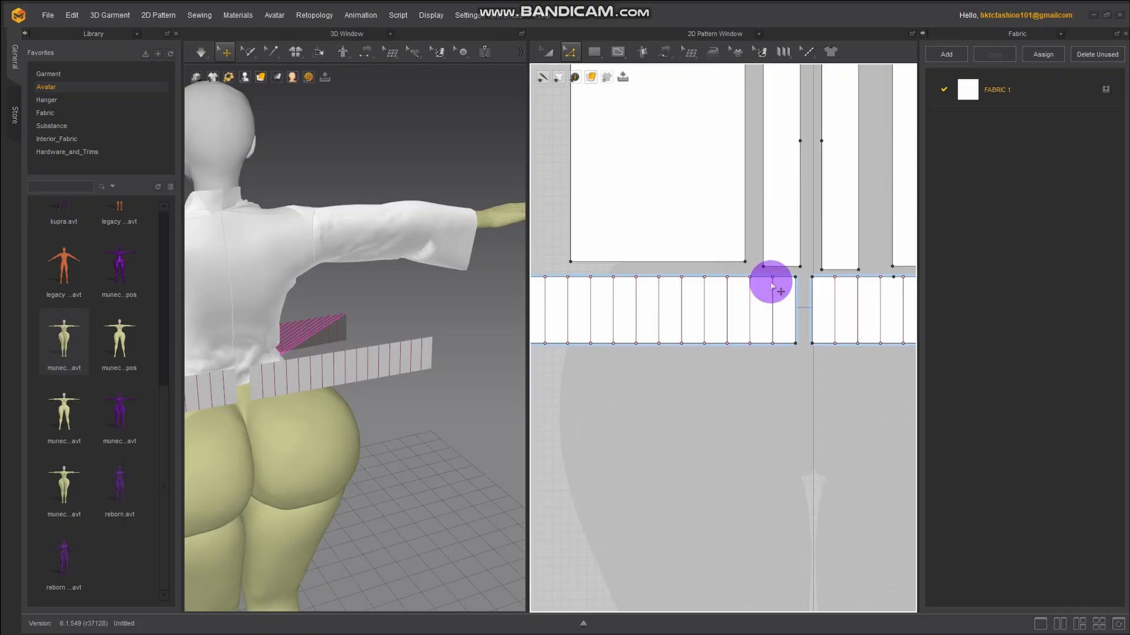
{"action": "right_click", "coordinate": [892, 281]}
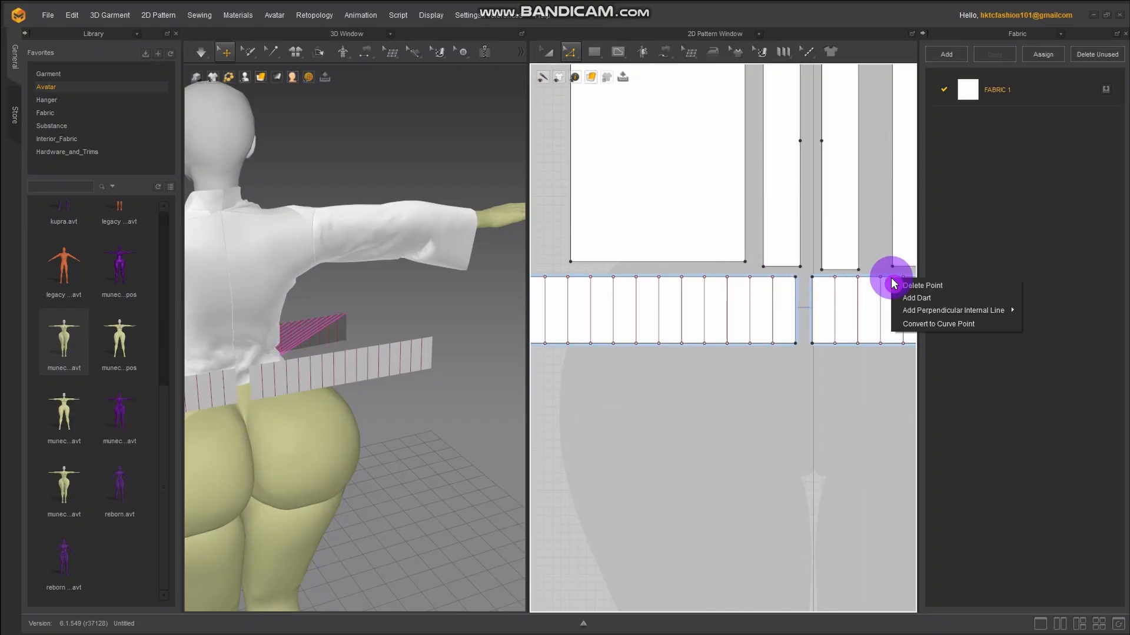
{"action": "left_click", "coordinate": [901, 286]}
{"action": "scroll", "coordinate": [703, 403], "scroll_direction": "down", "scroll_amount": 2}
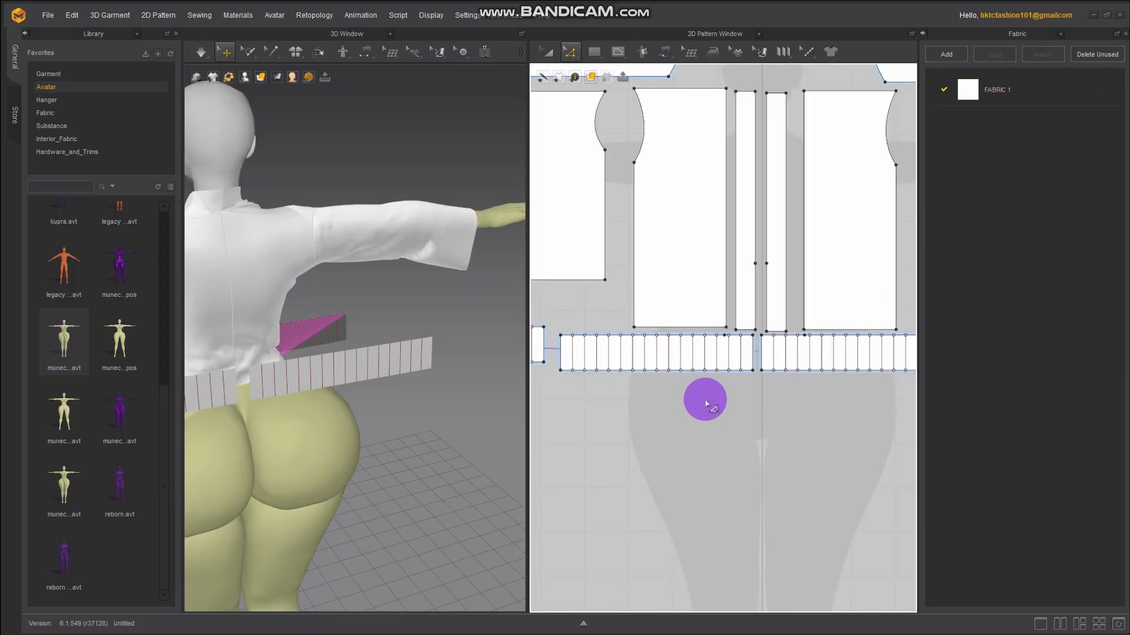
Undo the earlier edits back to plain, unlinked waistband pieces without seams or internal lines
{"action": "key", "text": "ctrl+a"}
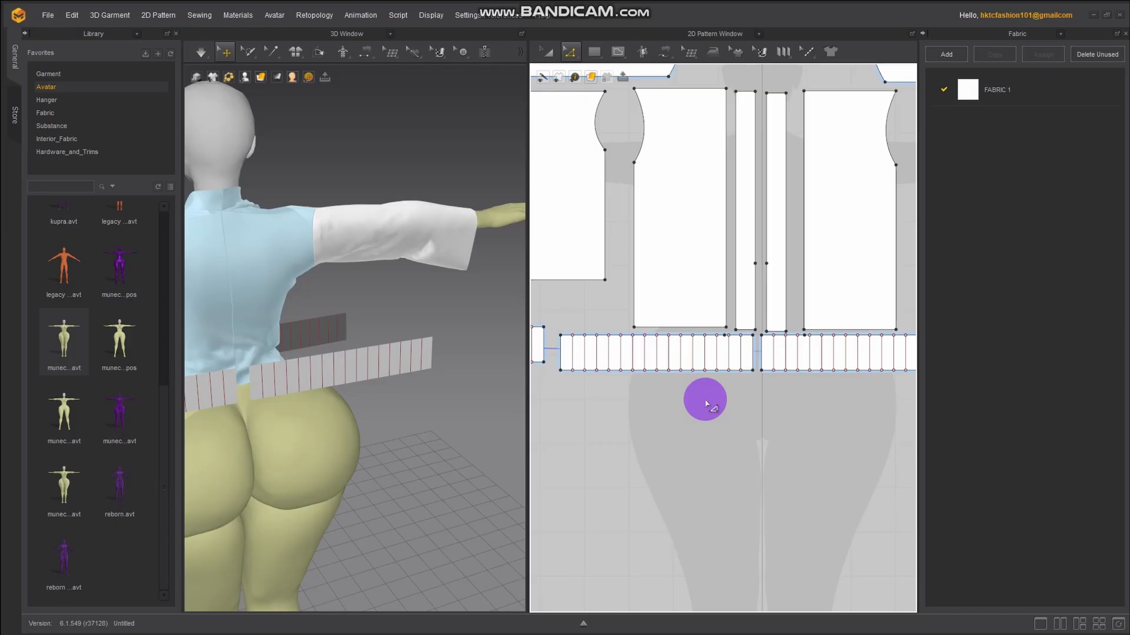
{"action": "key", "text": "ctrl+z"}
{"action": "key", "text": "ctrl+z"}
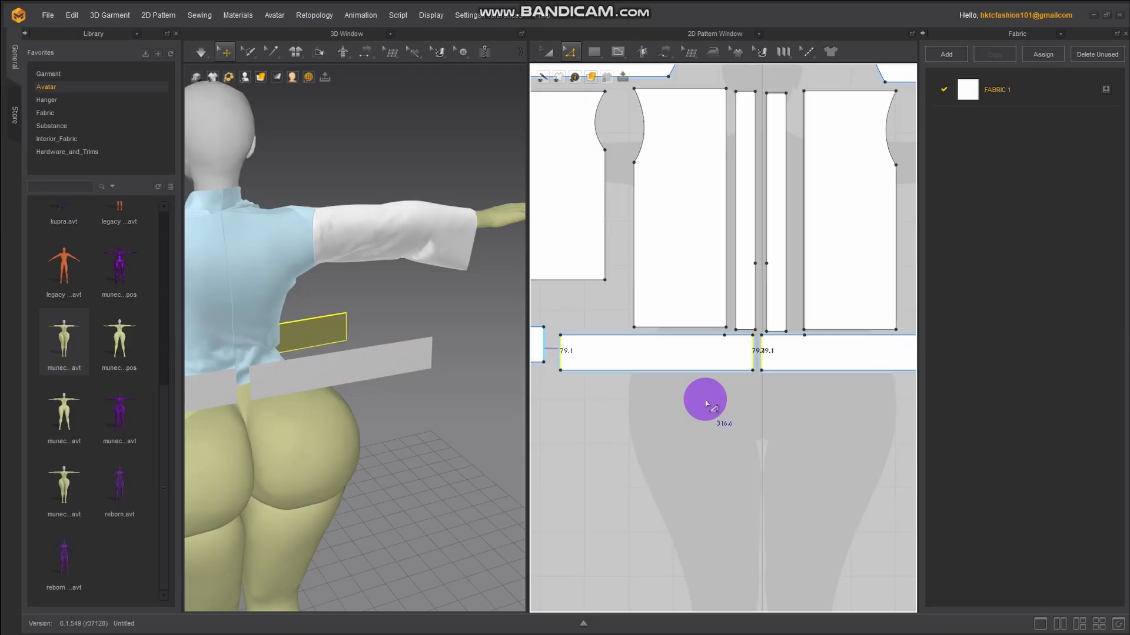
{"action": "left_click", "coordinate": [706, 404]}
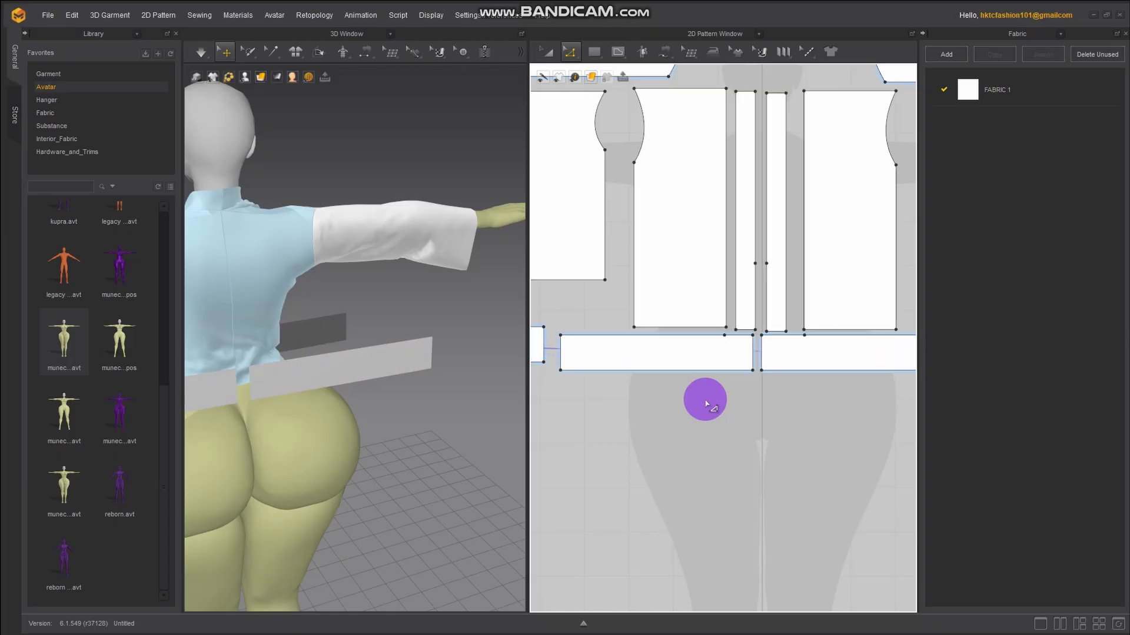
{"action": "key", "text": "ctrl+z"}
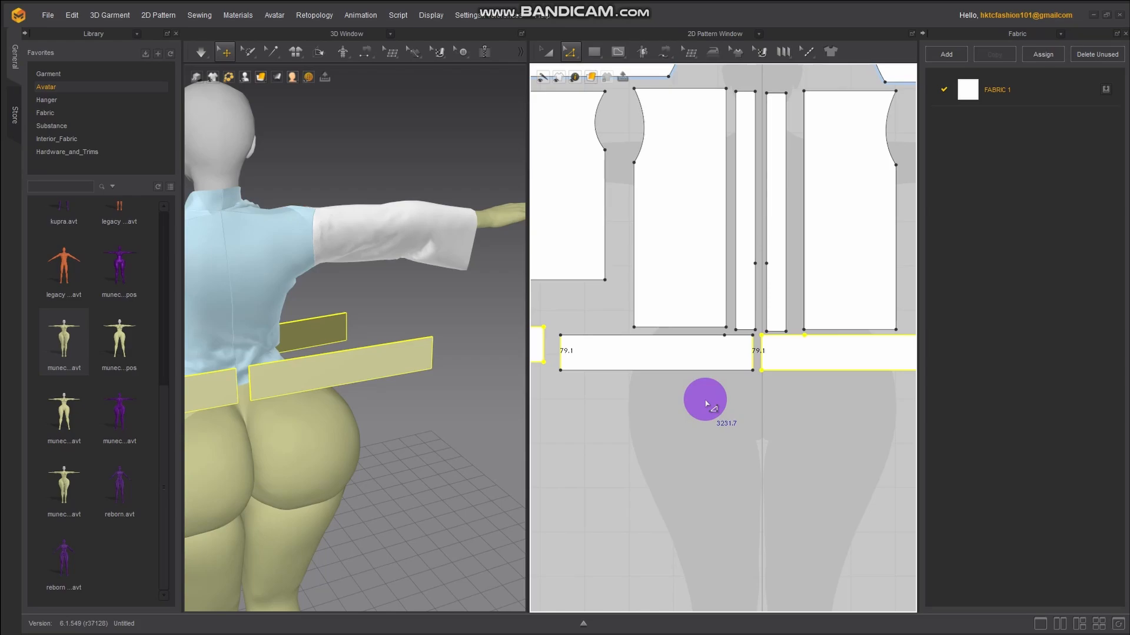
{"action": "left_click", "coordinate": [706, 406]}
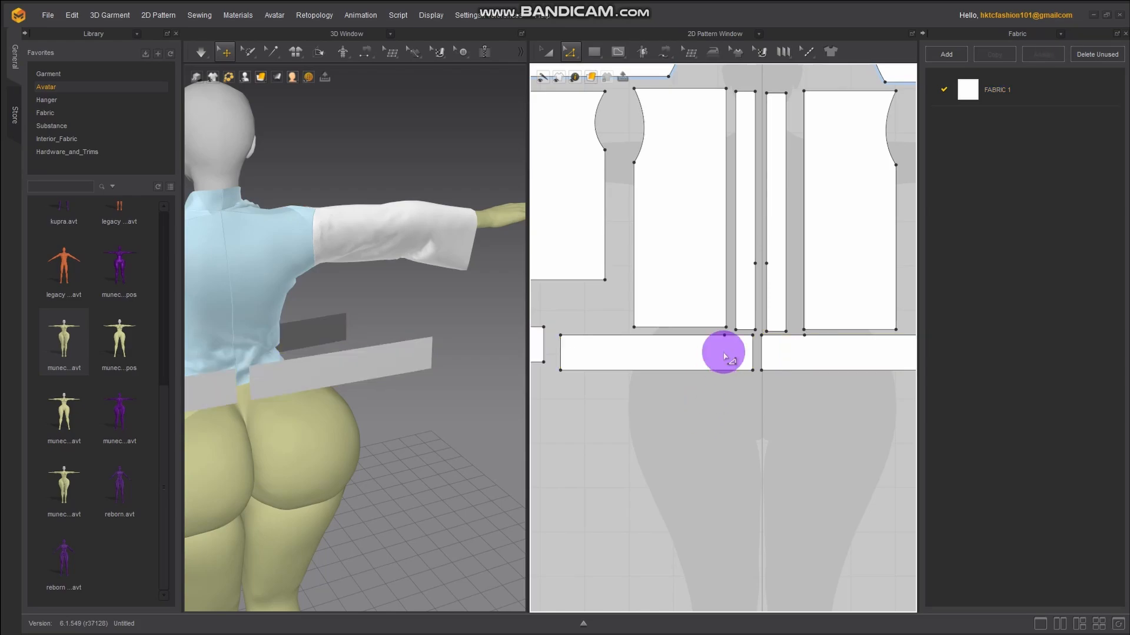
Delete the extra point on the upper edge of both back waistband pieces
{"action": "scroll", "coordinate": [724, 353], "scroll_direction": "up", "scroll_amount": 3}
{"action": "scroll", "coordinate": [656, 451], "scroll_direction": "down", "scroll_amount": 3}
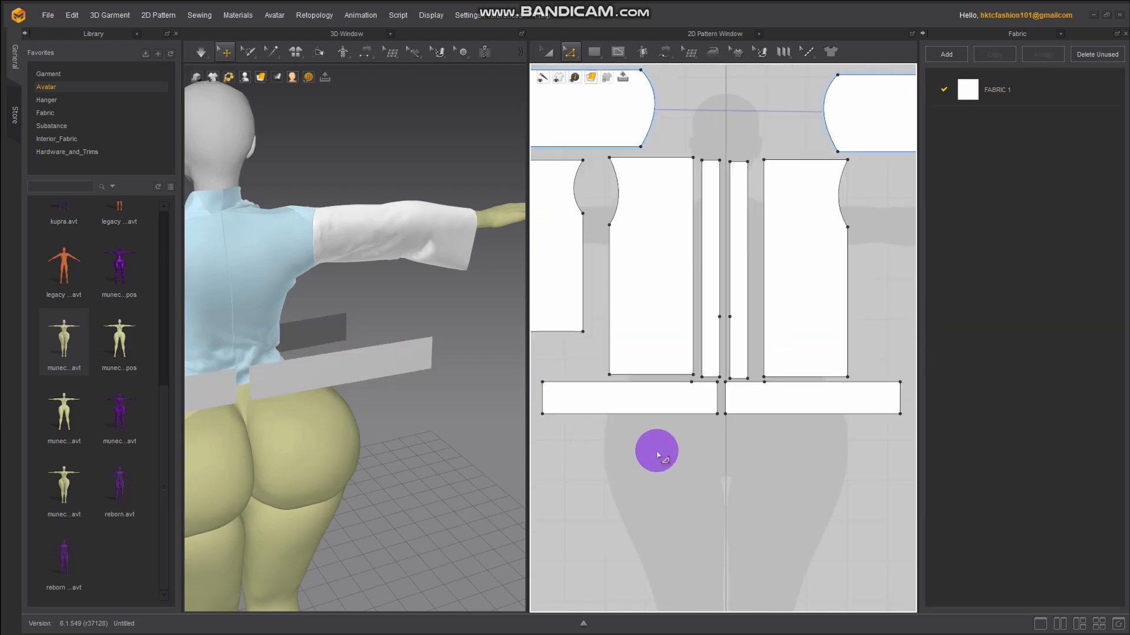
{"action": "scroll", "coordinate": [652, 451], "scroll_direction": "down", "scroll_amount": 2}
{"action": "middle_click_drag", "start_coordinate": [648, 451], "coordinate": [764, 408]}
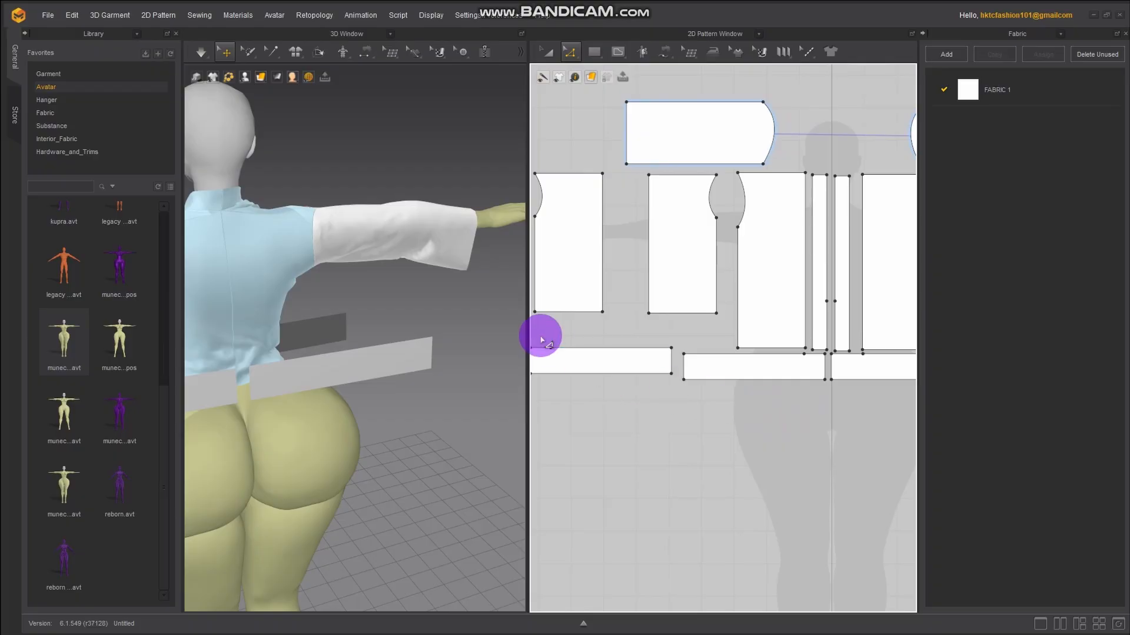
{"action": "middle_click_drag", "start_coordinate": [578, 398], "coordinate": [671, 373]}
{"action": "scroll", "coordinate": [671, 373], "scroll_direction": "up", "scroll_amount": 3}
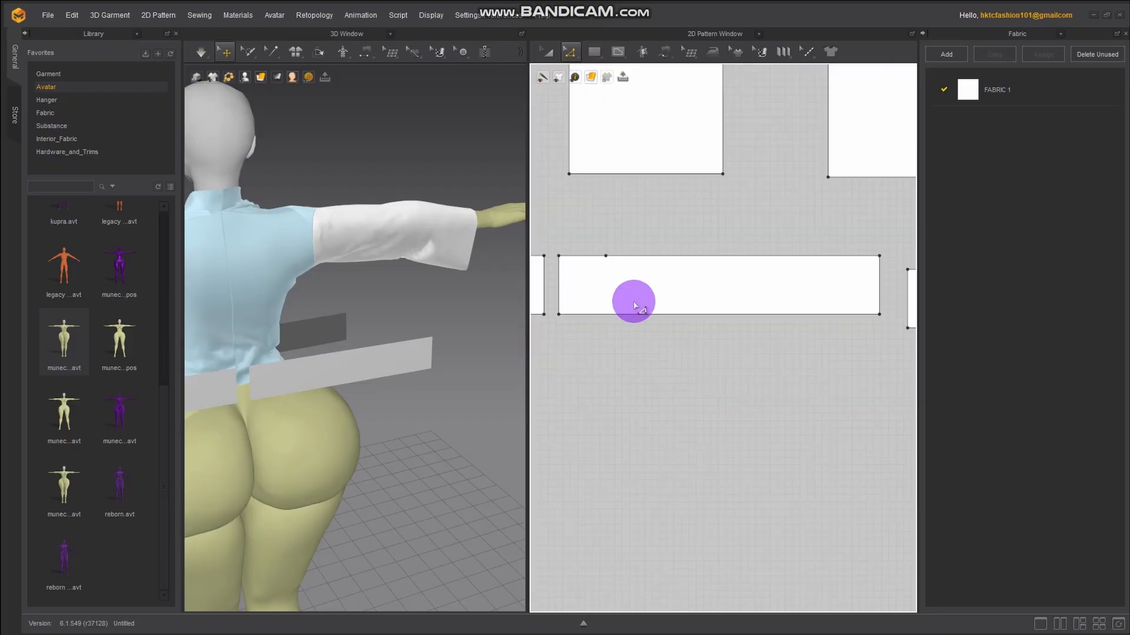
{"action": "right_click", "coordinate": [605, 257]}
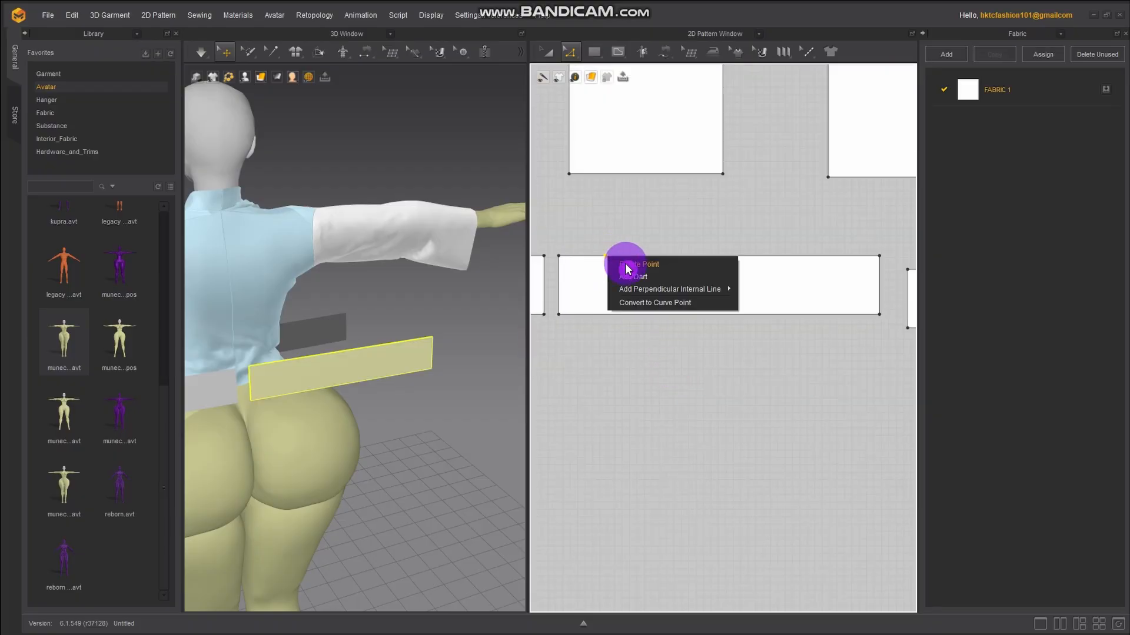
{"action": "left_click", "coordinate": [626, 266]}
{"action": "middle_click_drag", "start_coordinate": [554, 367], "coordinate": [805, 346]}
{"action": "right_click", "coordinate": [724, 237]}
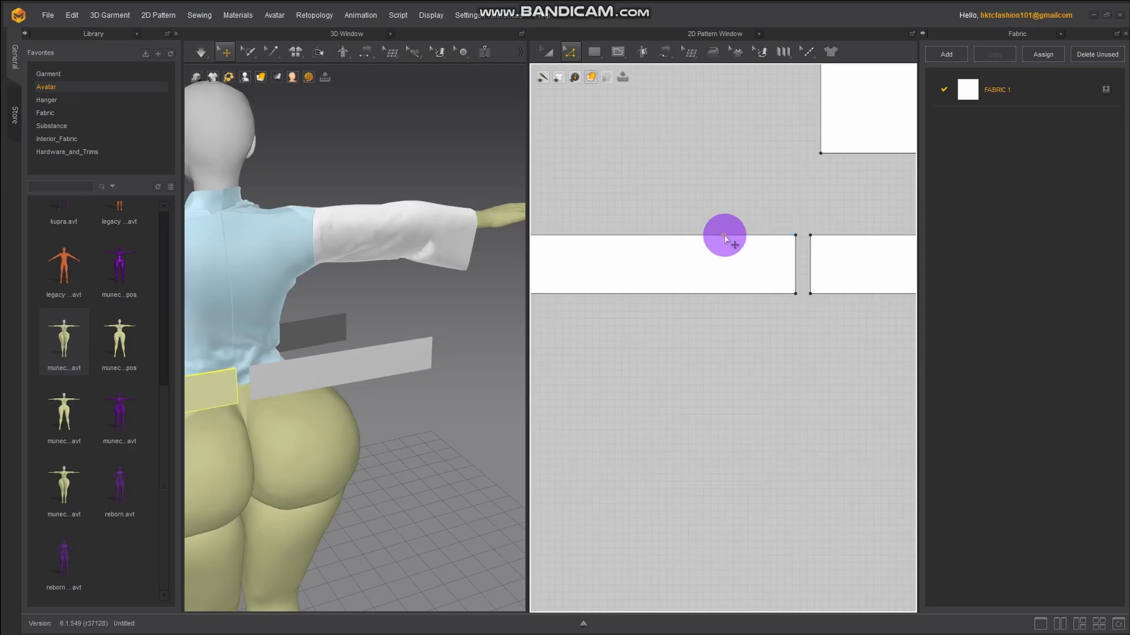
{"action": "left_click", "coordinate": [740, 246]}
{"action": "scroll", "coordinate": [808, 376], "scroll_direction": "down", "scroll_amount": 3}
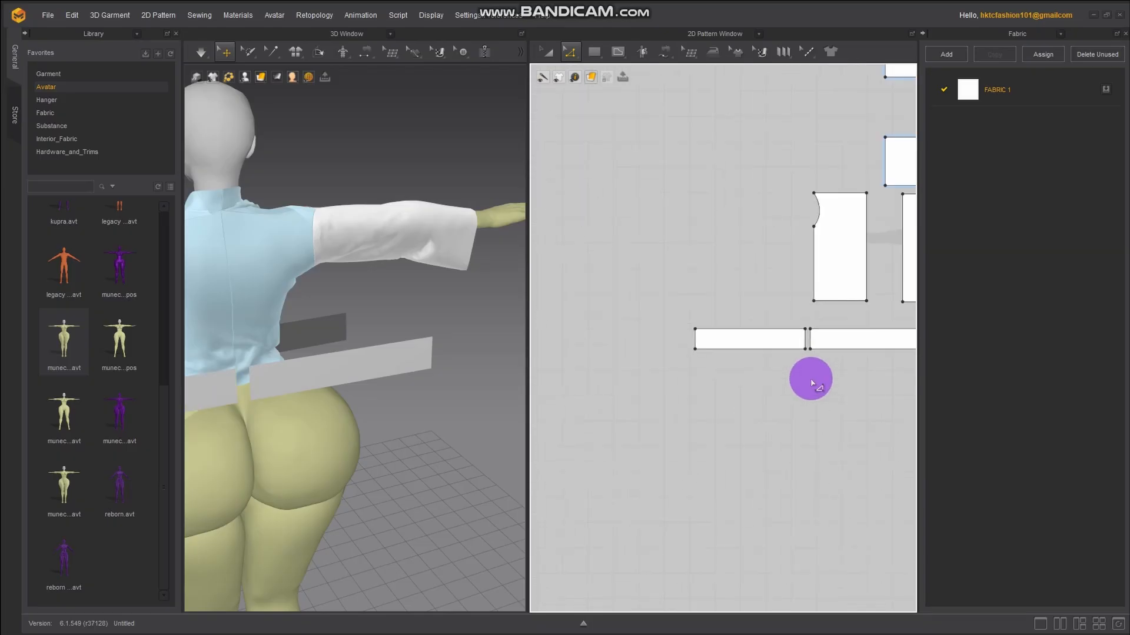
Apply linked editing as Symmetric Pattern to all four waistband pieces together
{"action": "middle_click_drag", "start_coordinate": [812, 383], "coordinate": [592, 304]}
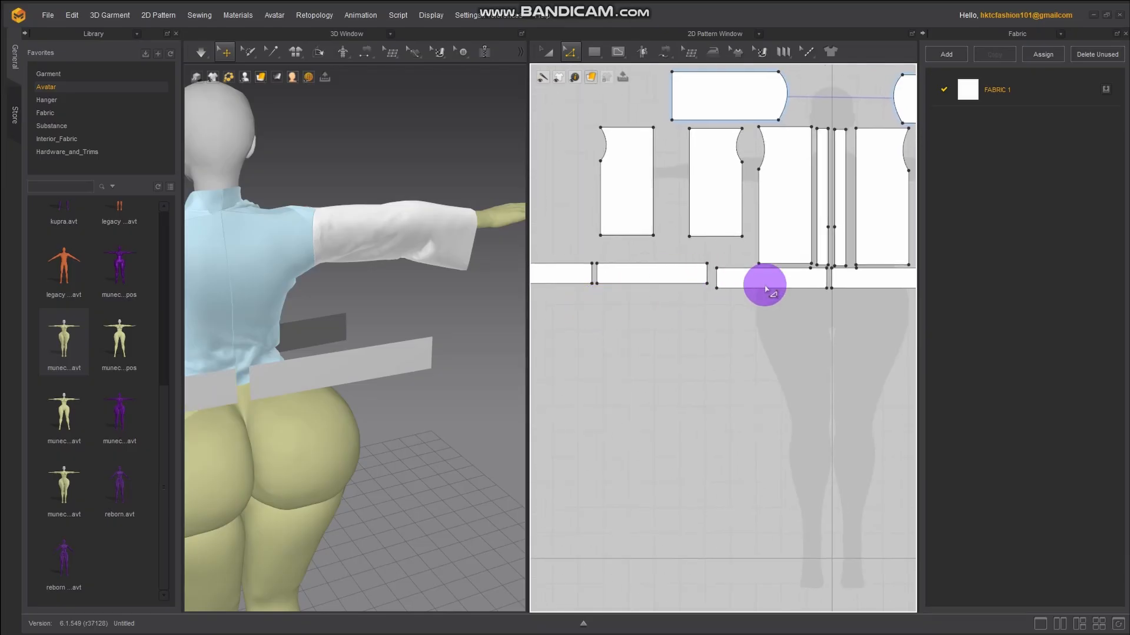
{"action": "left_click", "coordinate": [545, 51]}
{"action": "left_click", "coordinate": [790, 277]}
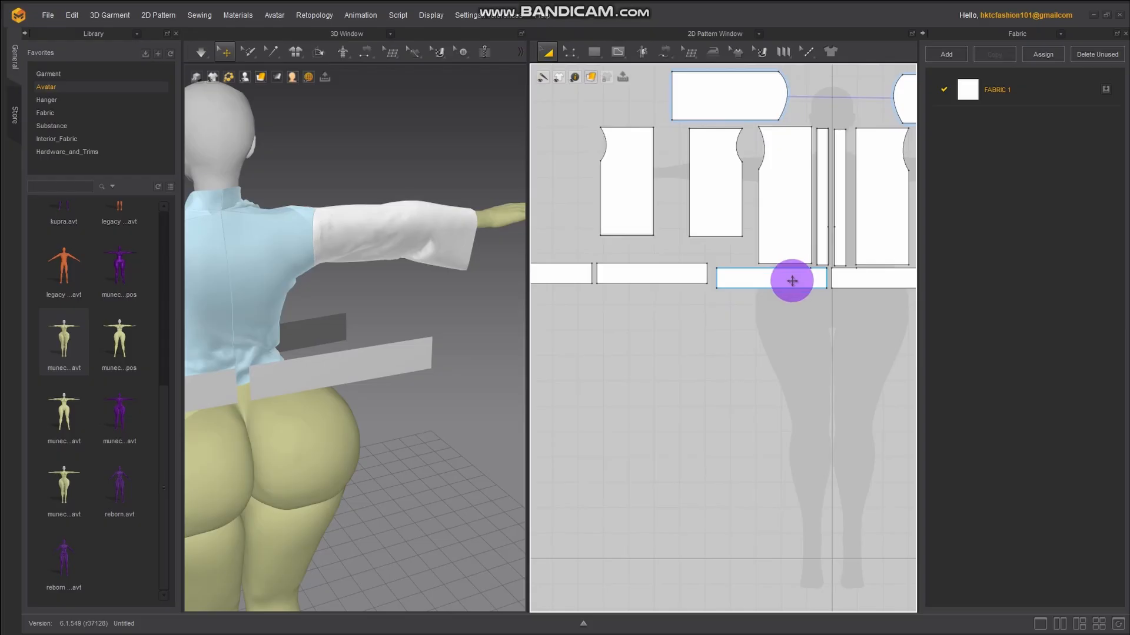
{"action": "left_click", "coordinate": [792, 281]}
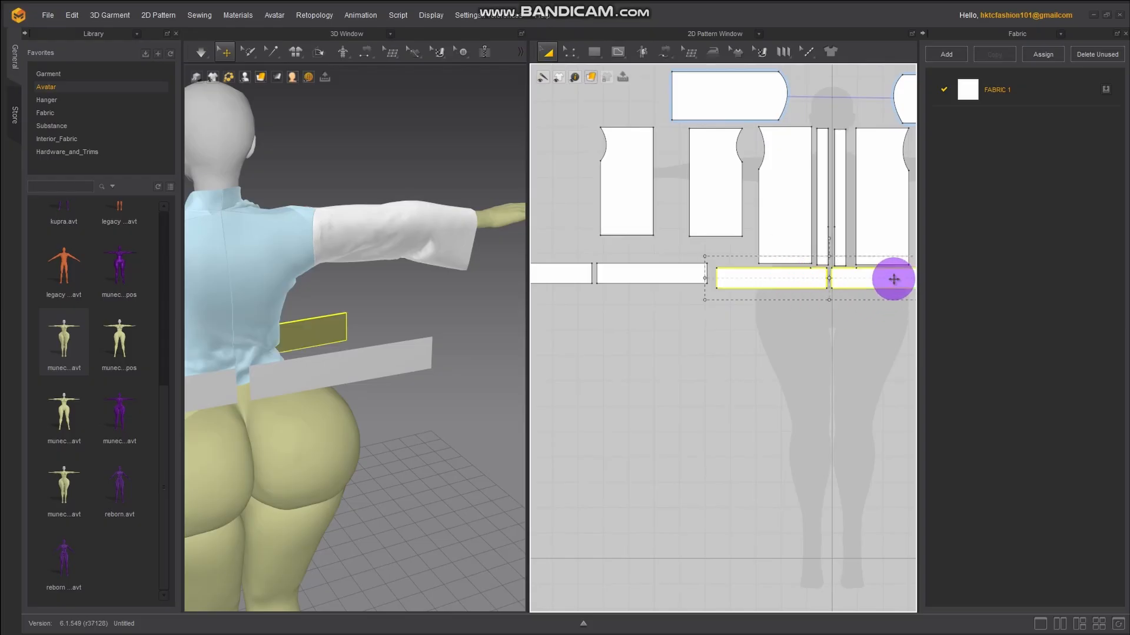
{"action": "left_click", "coordinate": [622, 277], "text": "shift"}
{"action": "left_click", "coordinate": [559, 277], "text": "shift"}
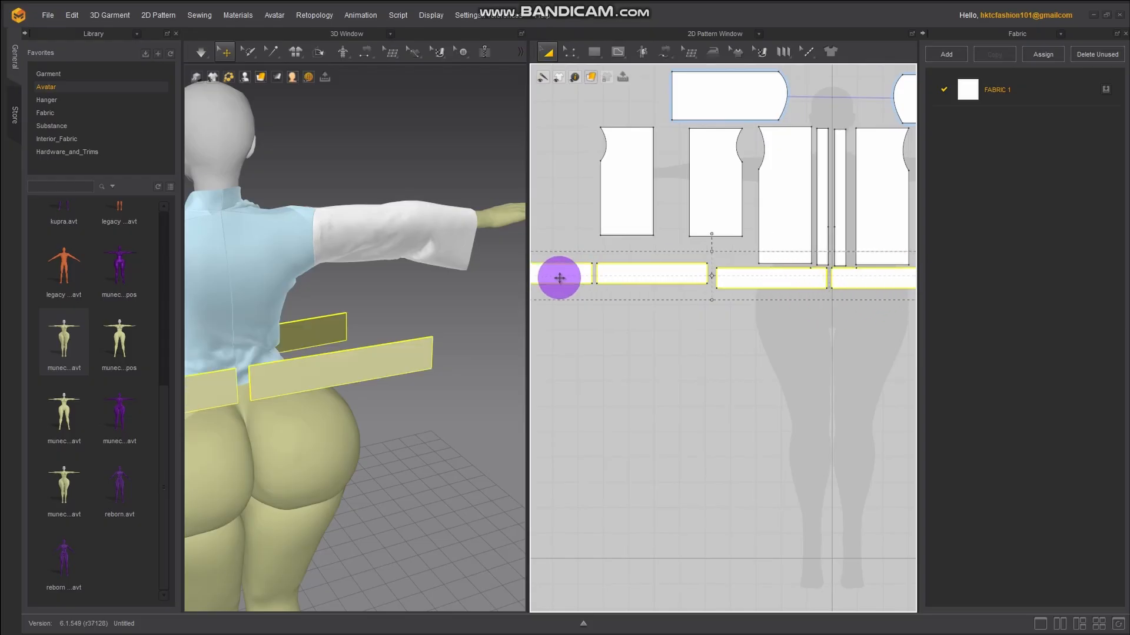
{"action": "right_click", "coordinate": [560, 279]}
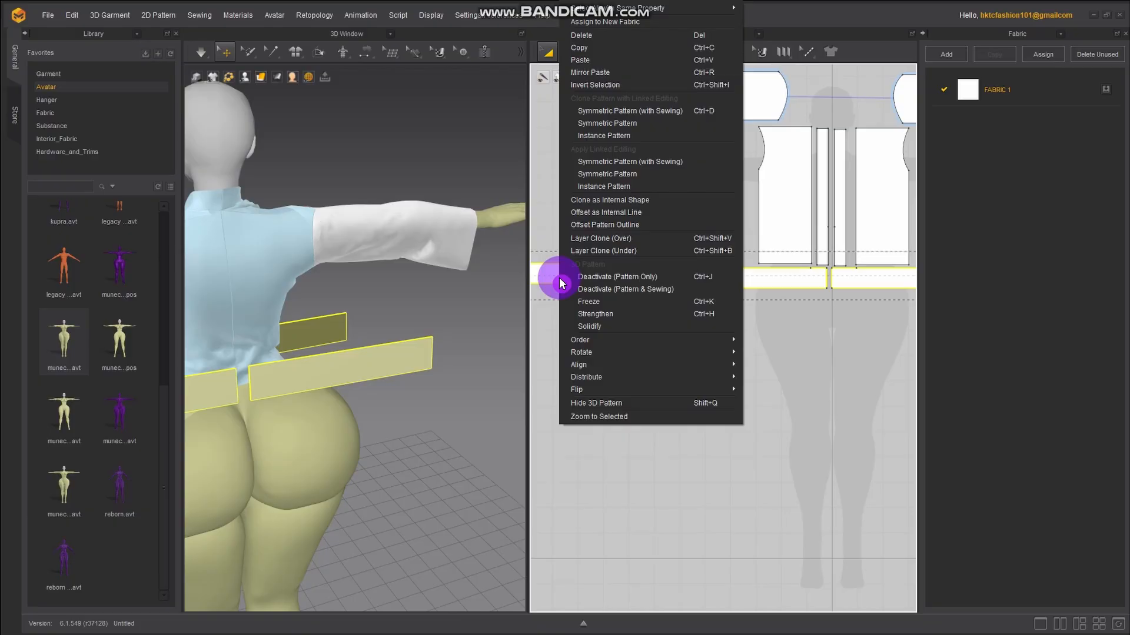
{"action": "left_click", "coordinate": [625, 175]}
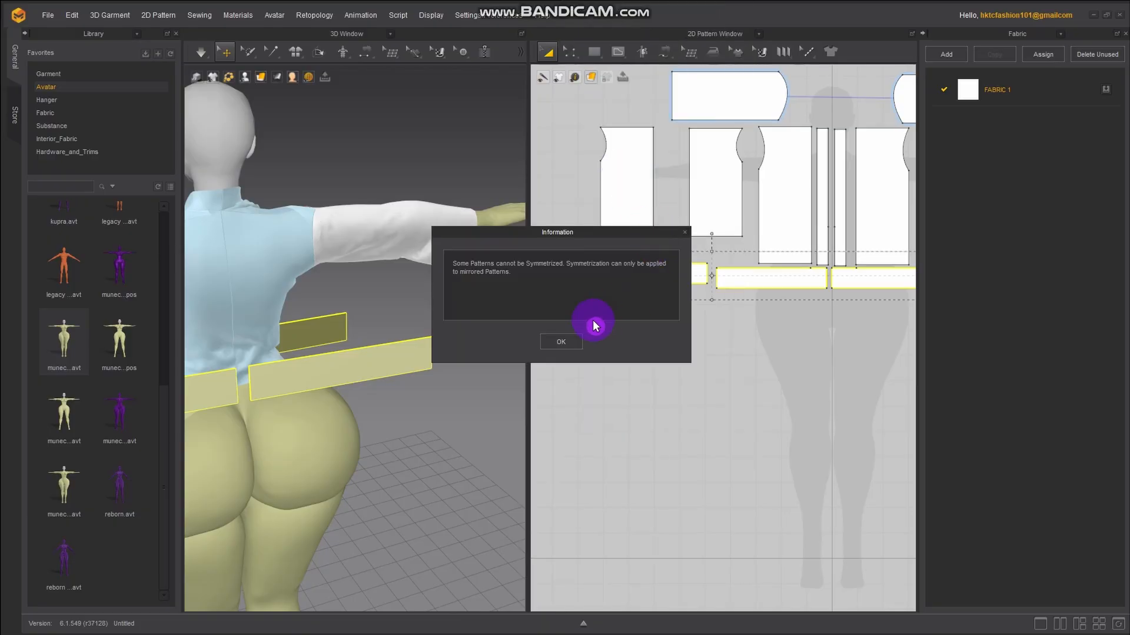
{"action": "left_click", "coordinate": [565, 343]}
Try to link the two front waistband pieces as symmetric patterns without sewing
{"action": "left_click", "coordinate": [749, 339]}
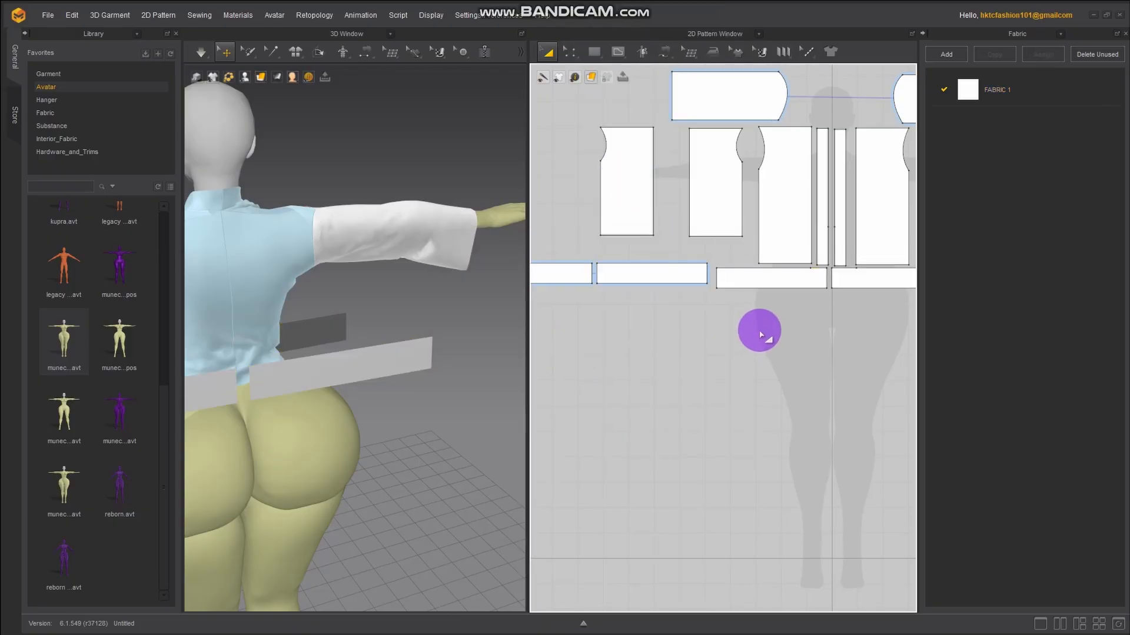
{"action": "middle_click_drag", "start_coordinate": [756, 330], "coordinate": [747, 327]}
{"action": "scroll", "coordinate": [688, 298], "scroll_direction": "up", "scroll_amount": 5}
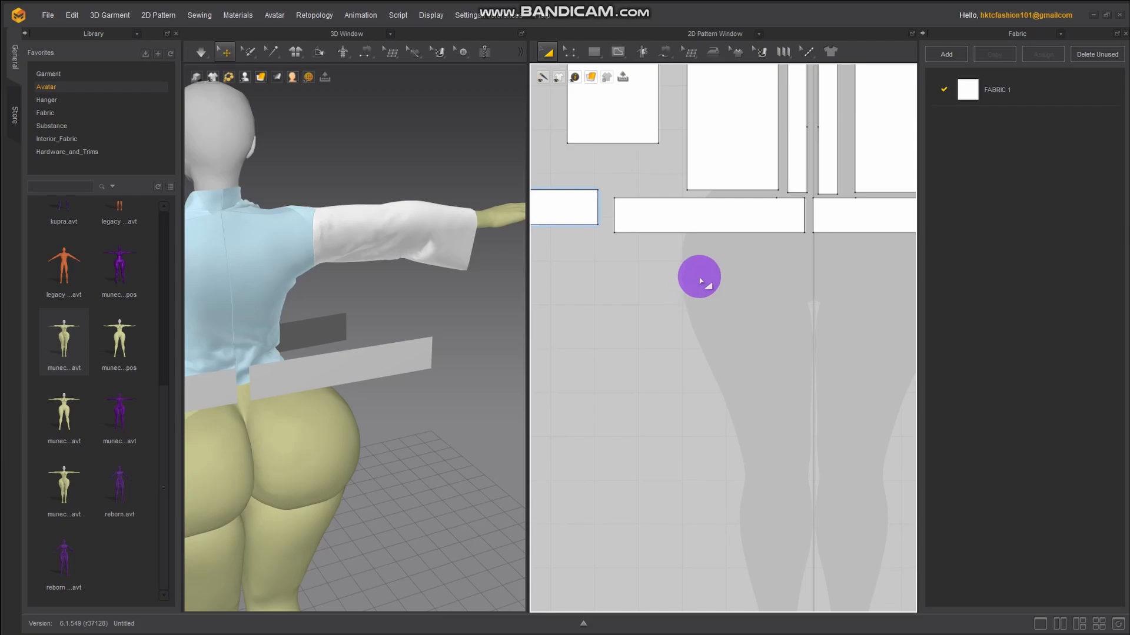
{"action": "left_click", "coordinate": [696, 218]}
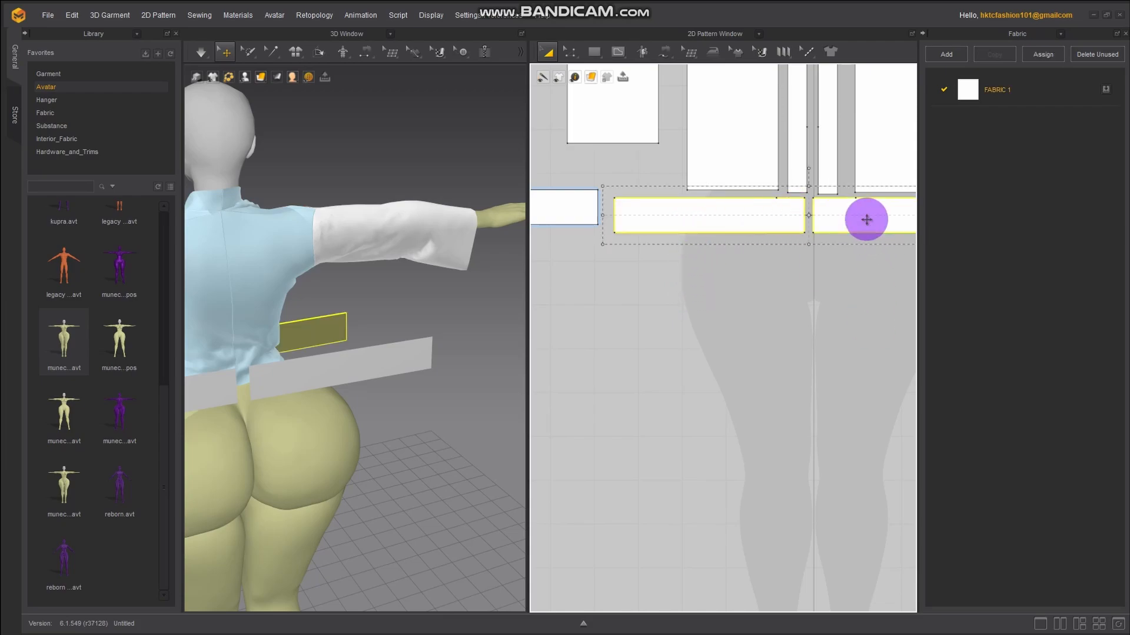
{"action": "right_click", "coordinate": [867, 220]}
{"action": "left_click", "coordinate": [896, 176]}
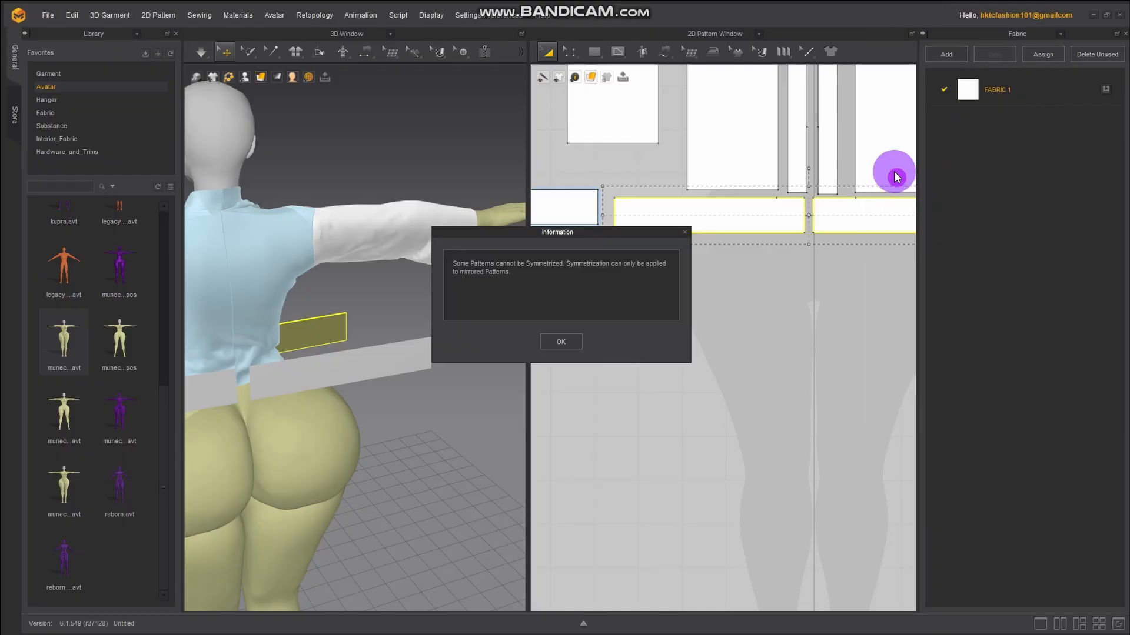
{"action": "left_click", "coordinate": [549, 342]}
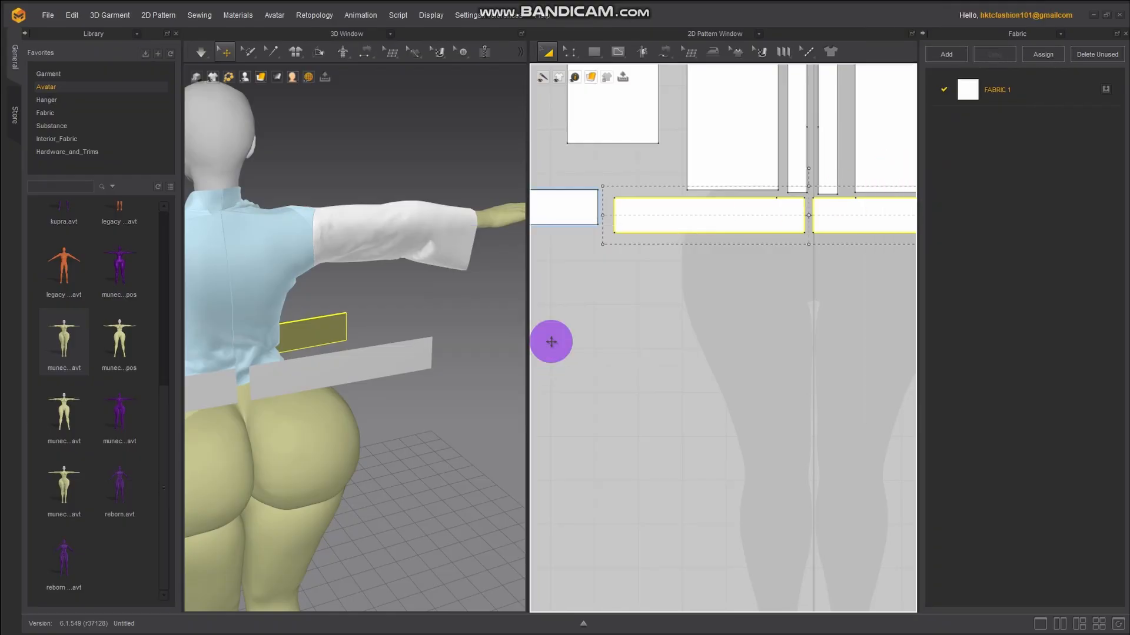
{"action": "left_click", "coordinate": [662, 335]}
Examine the front and back waistband pieces to see which of them are linked to each other
{"action": "middle_click_drag", "start_coordinate": [551, 313], "coordinate": [707, 332]}
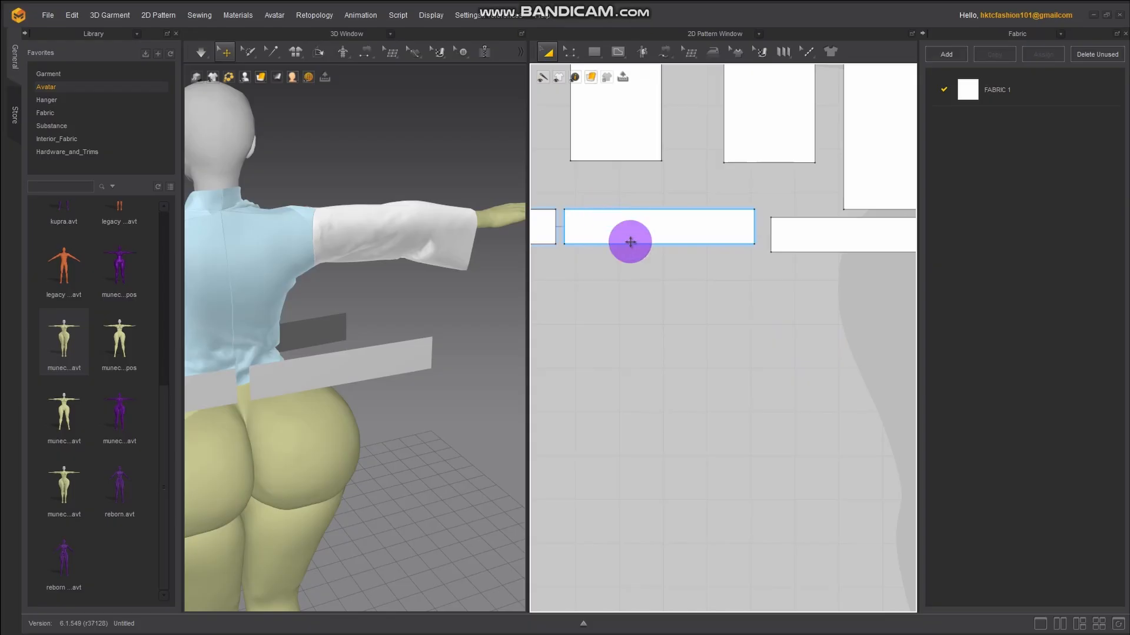
{"action": "middle_click_drag", "start_coordinate": [838, 317], "coordinate": [683, 305]}
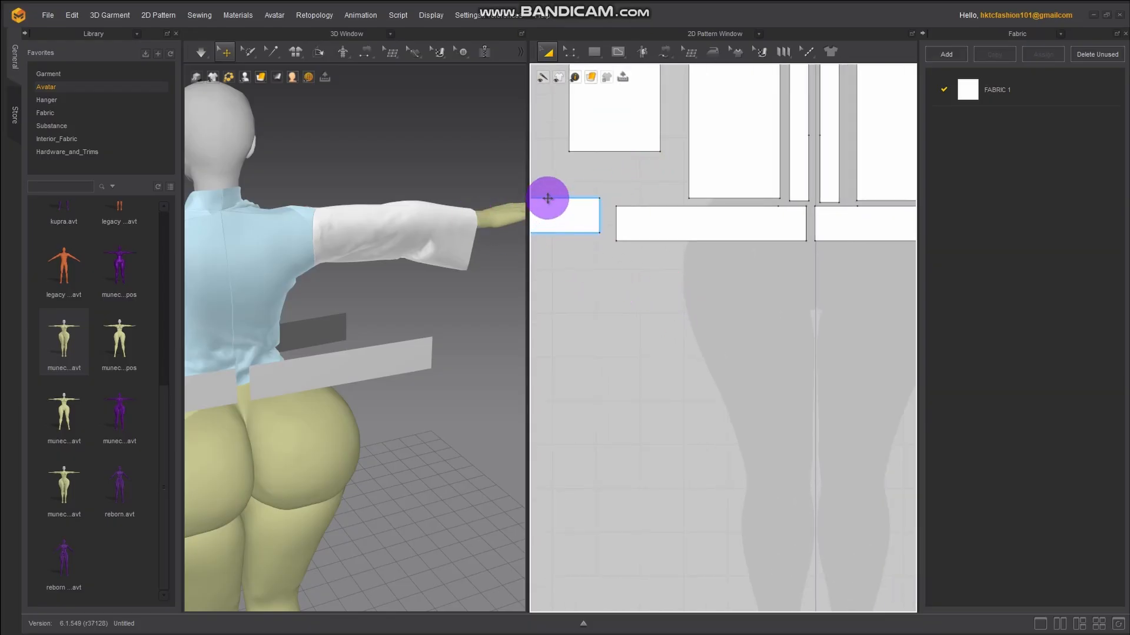
{"action": "left_click", "coordinate": [573, 223]}
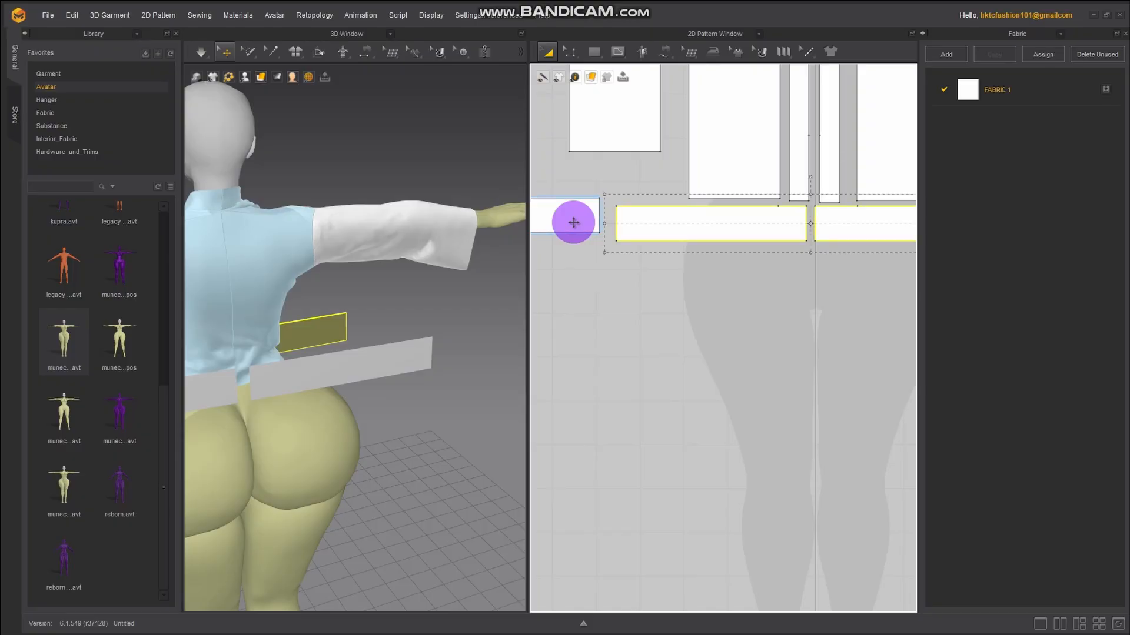
{"action": "left_click", "coordinate": [574, 223], "text": "shift"}
{"action": "left_click", "coordinate": [574, 222], "text": "shift"}
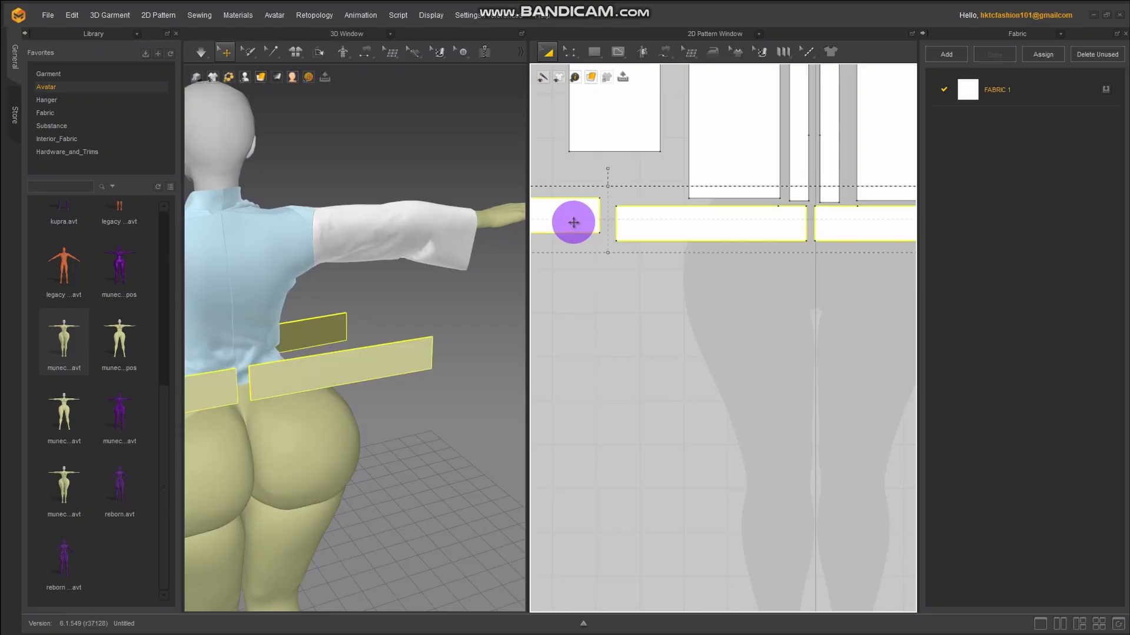
{"action": "left_click", "coordinate": [683, 334]}
{"action": "scroll", "coordinate": [726, 252], "scroll_direction": "up", "scroll_amount": 2}
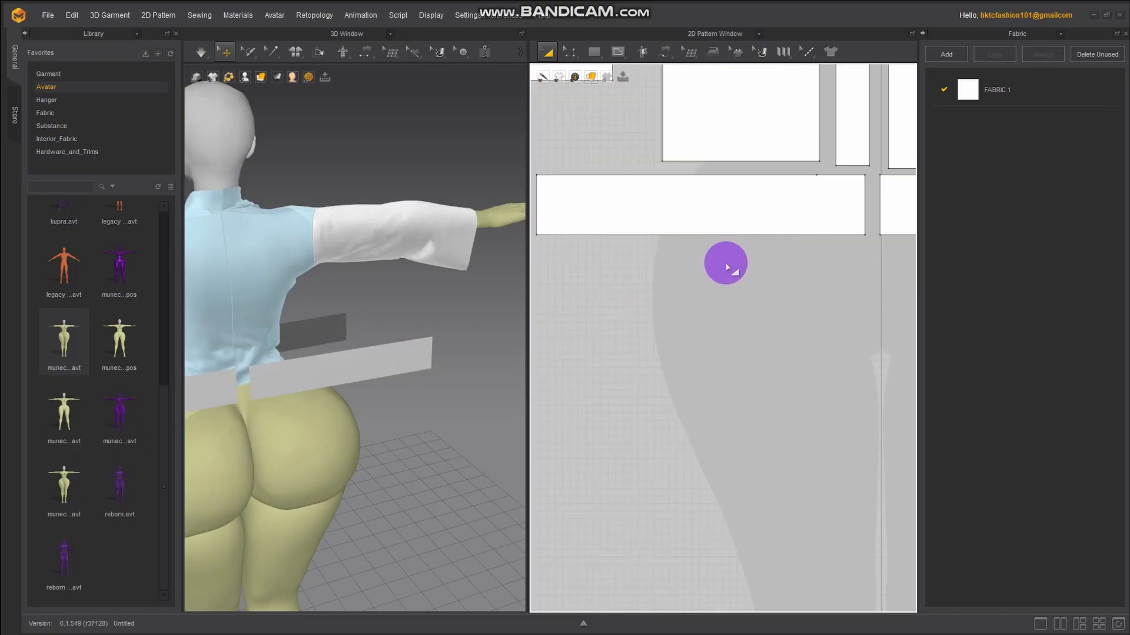
{"action": "scroll", "coordinate": [756, 305], "scroll_direction": "down", "scroll_amount": 2}
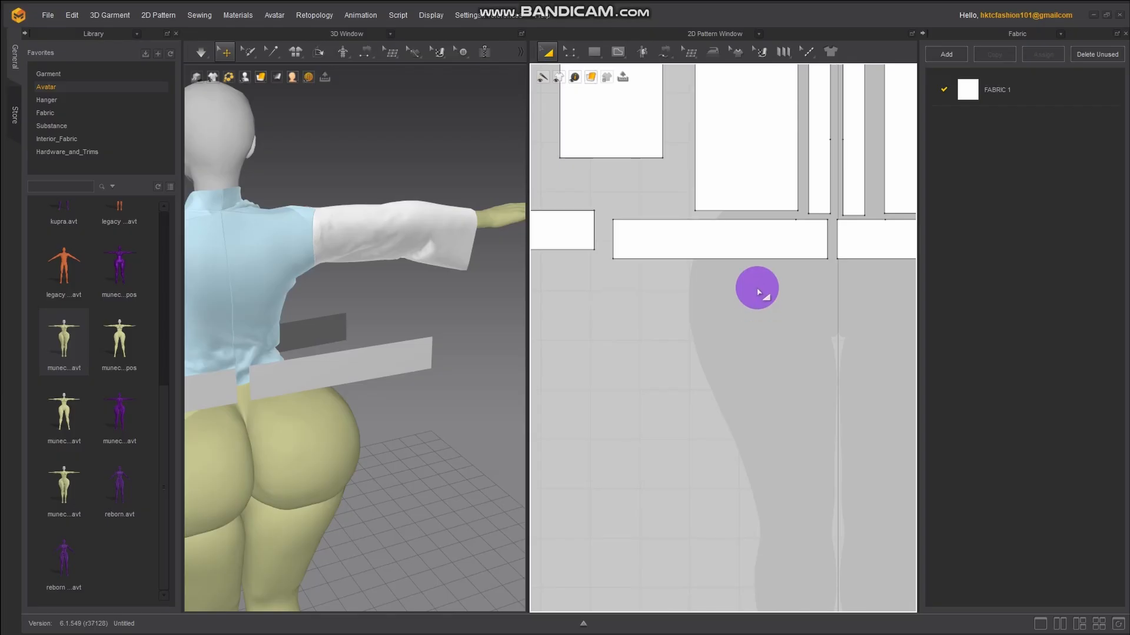
Add 15 evenly spaced internal lines along both front waistband pieces by offsetting between their short end edges
{"action": "left_click", "coordinate": [577, 52]}
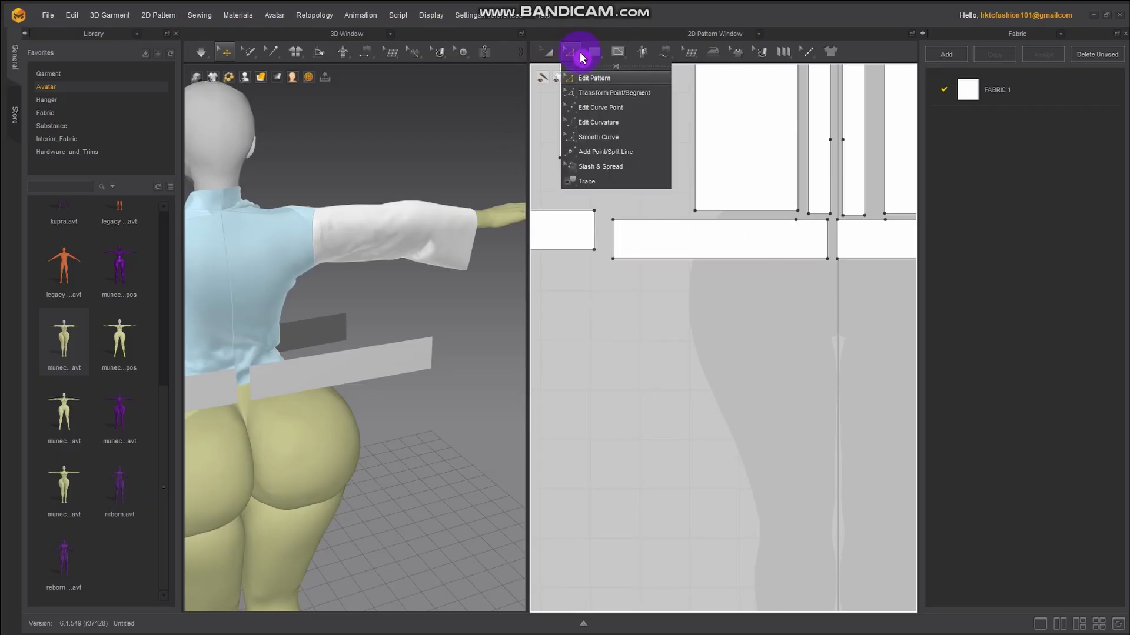
{"action": "left_click", "coordinate": [730, 352]}
{"action": "left_click", "coordinate": [611, 246]}
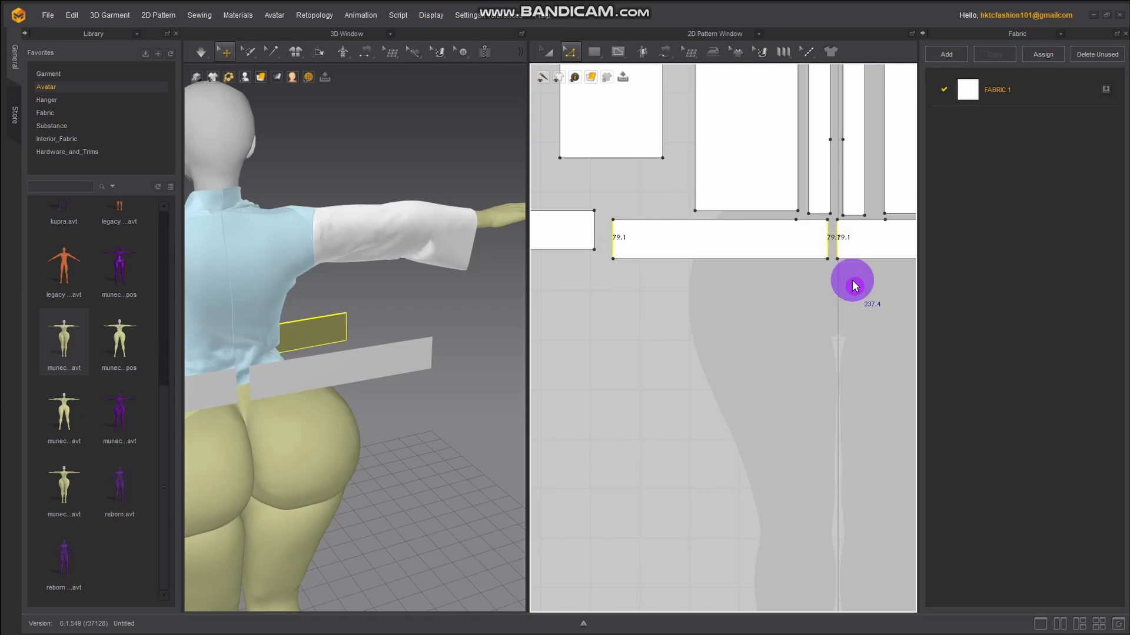
{"action": "middle_click_drag", "start_coordinate": [853, 283], "coordinate": [599, 264]}
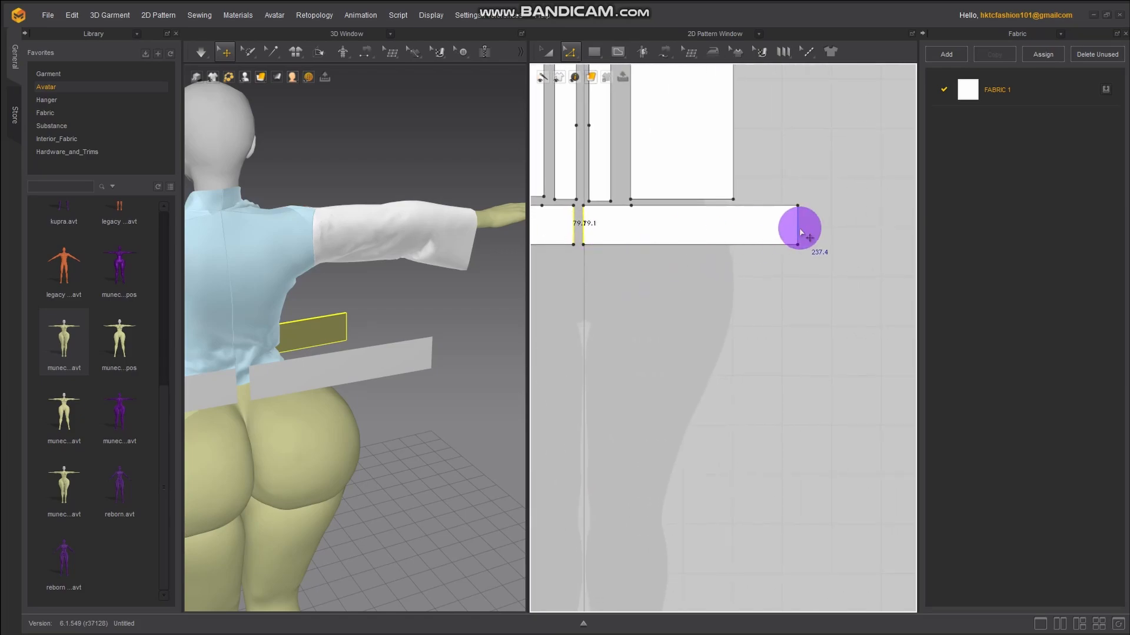
{"action": "right_click", "coordinate": [800, 233]}
{"action": "left_click", "coordinate": [840, 316]}
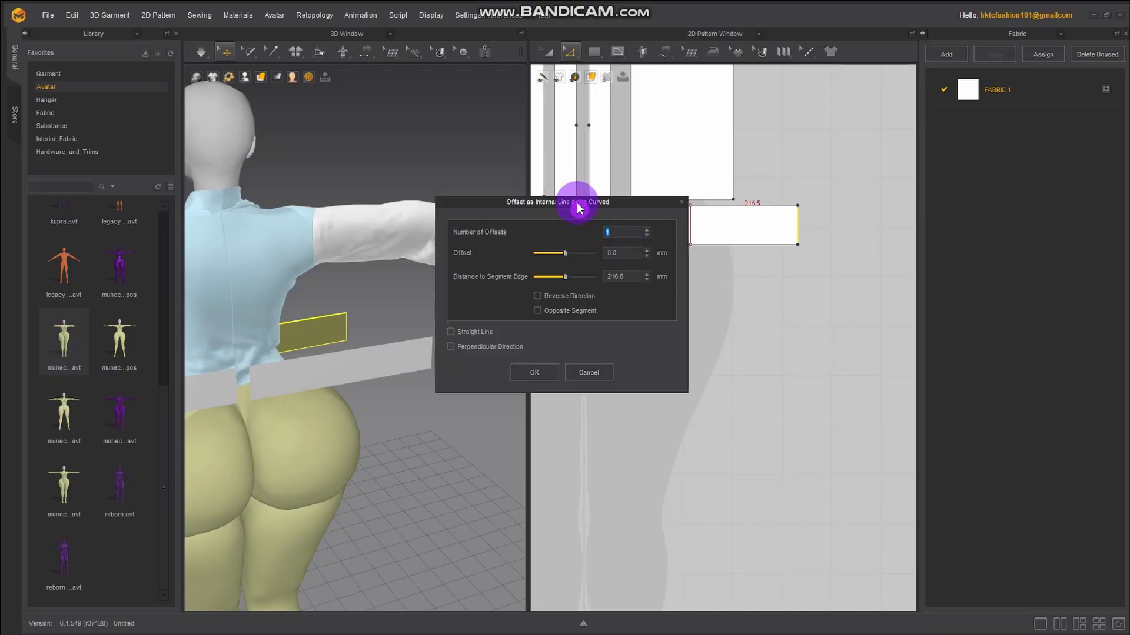
{"action": "left_click_drag", "start_coordinate": [583, 204], "coordinate": [455, 238]}
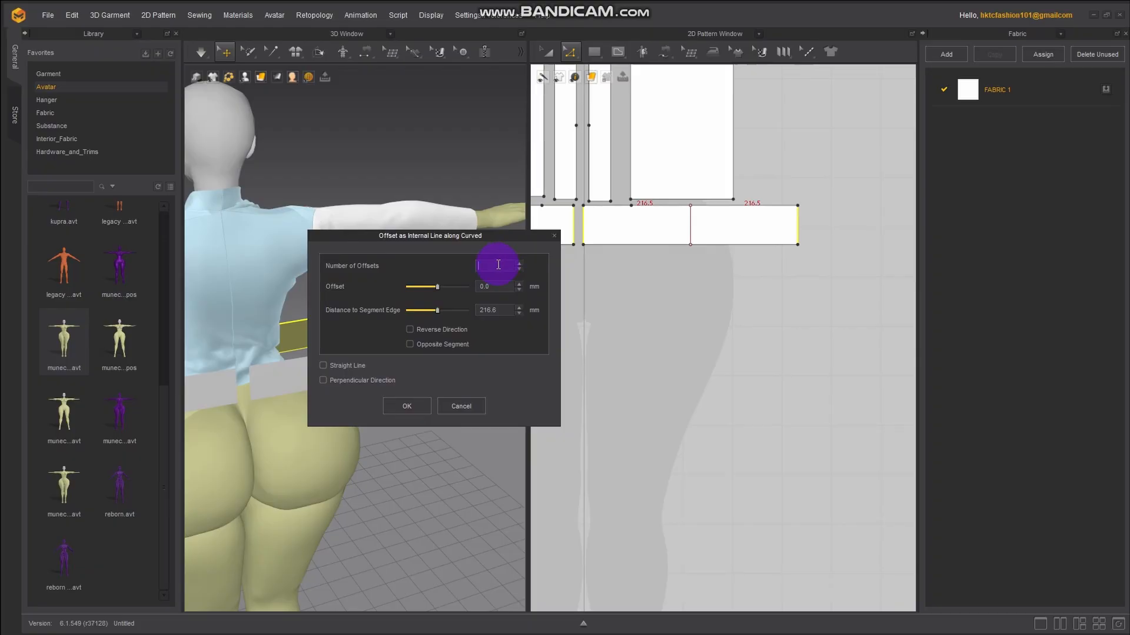
{"action": "type", "text": "5"}
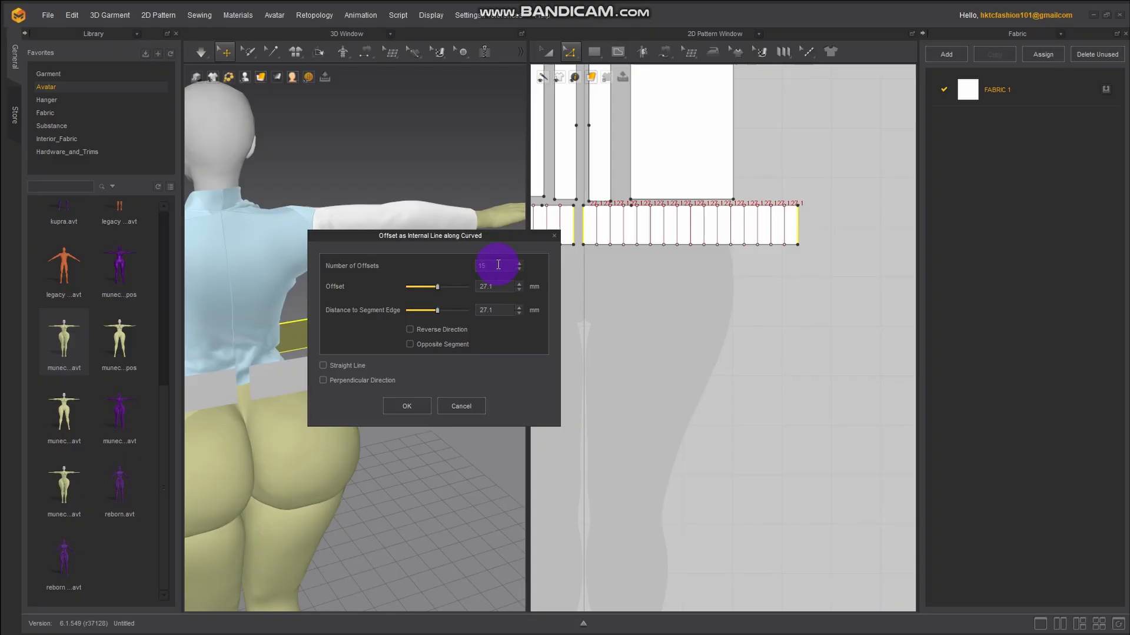
{"action": "left_click", "coordinate": [407, 404]}
Add 15 evenly spaced internal lines along both back waistband pieces by offsetting between their short end edges, following the curve
{"action": "middle_click_drag", "start_coordinate": [566, 342], "coordinate": [921, 368]}
{"action": "scroll", "coordinate": [586, 338], "scroll_direction": "down", "scroll_amount": 2}
{"action": "middle_click_drag", "start_coordinate": [585, 337], "coordinate": [786, 324]}
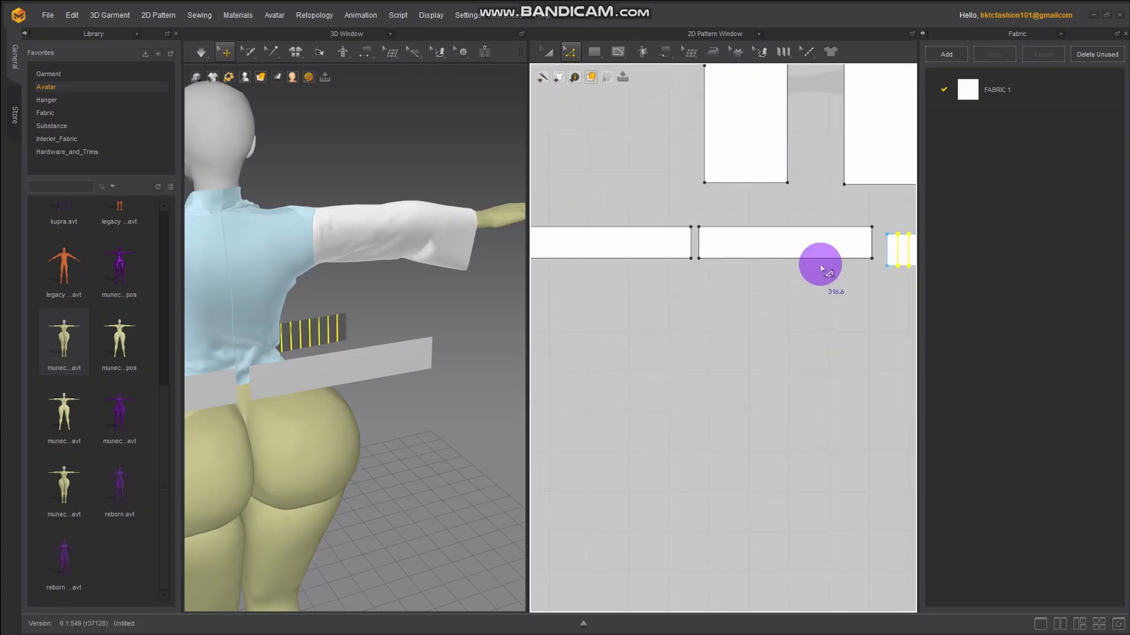
{"action": "left_click", "coordinate": [875, 246]}
{"action": "left_click_drag", "start_coordinate": [872, 246], "coordinate": [698, 243]}
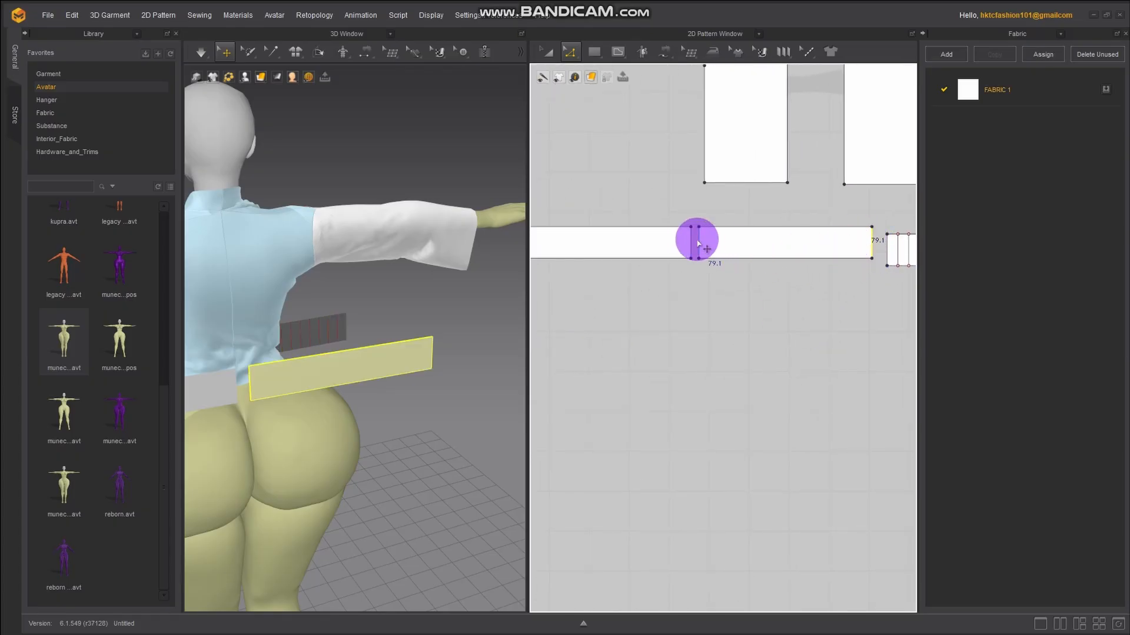
{"action": "left_click", "coordinate": [690, 244], "text": "shift"}
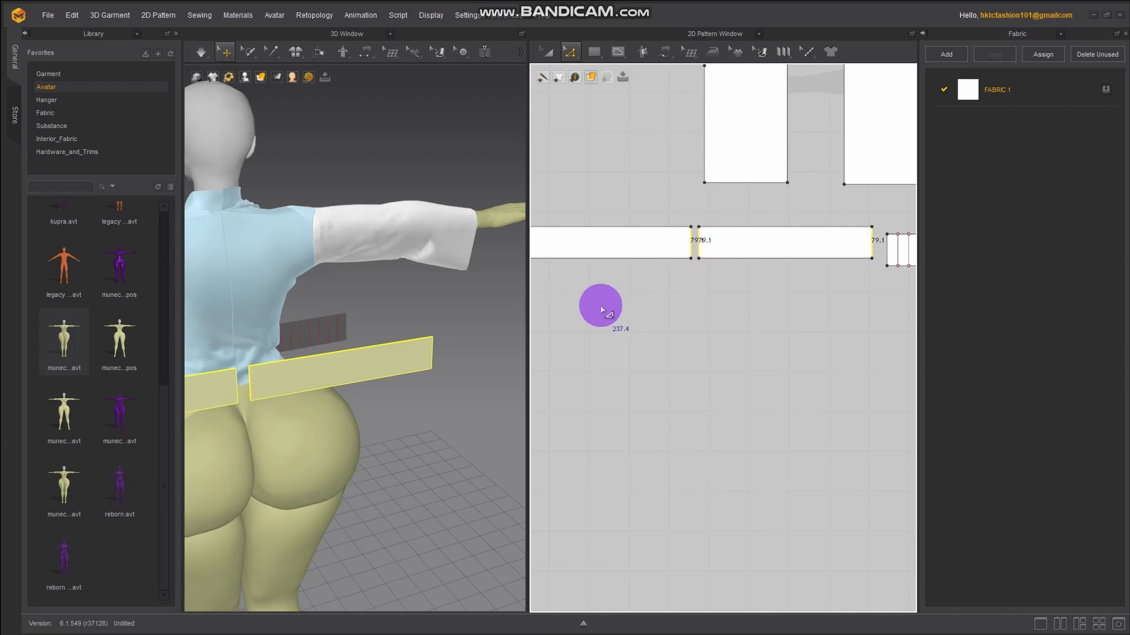
{"action": "middle_click_drag", "start_coordinate": [591, 312], "coordinate": [715, 313]}
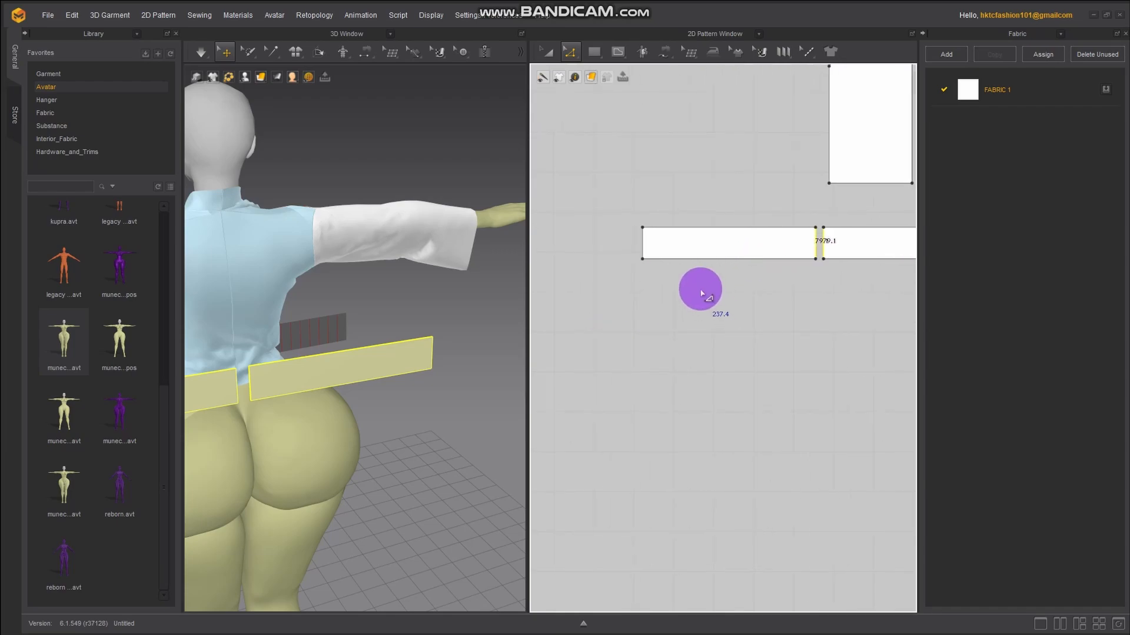
{"action": "right_click", "coordinate": [644, 242]}
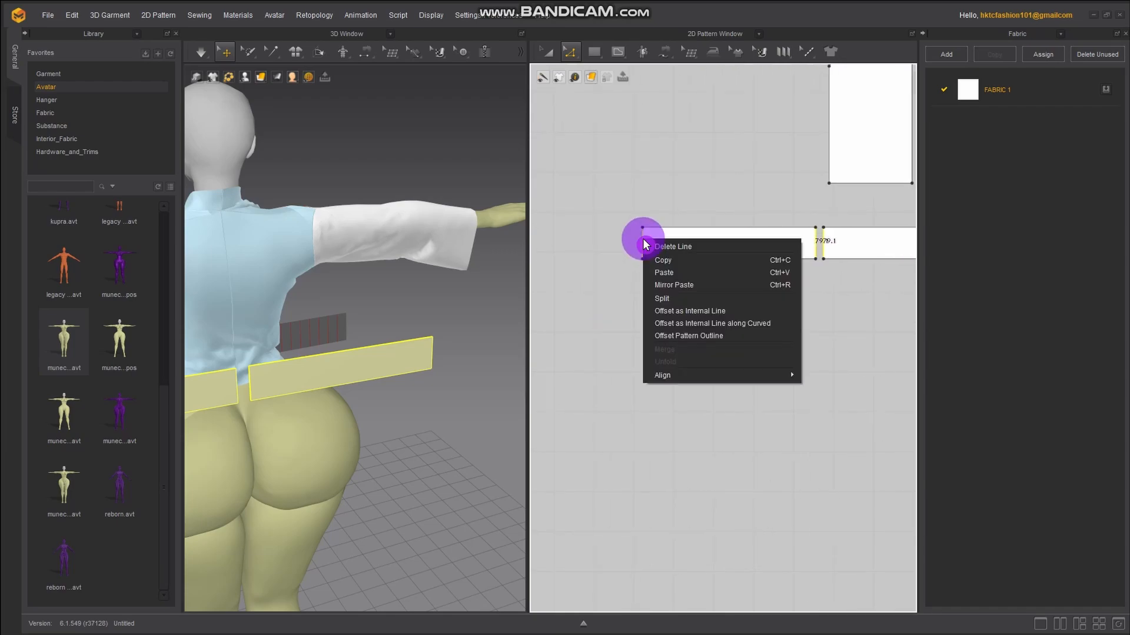
{"action": "left_click", "coordinate": [703, 325]}
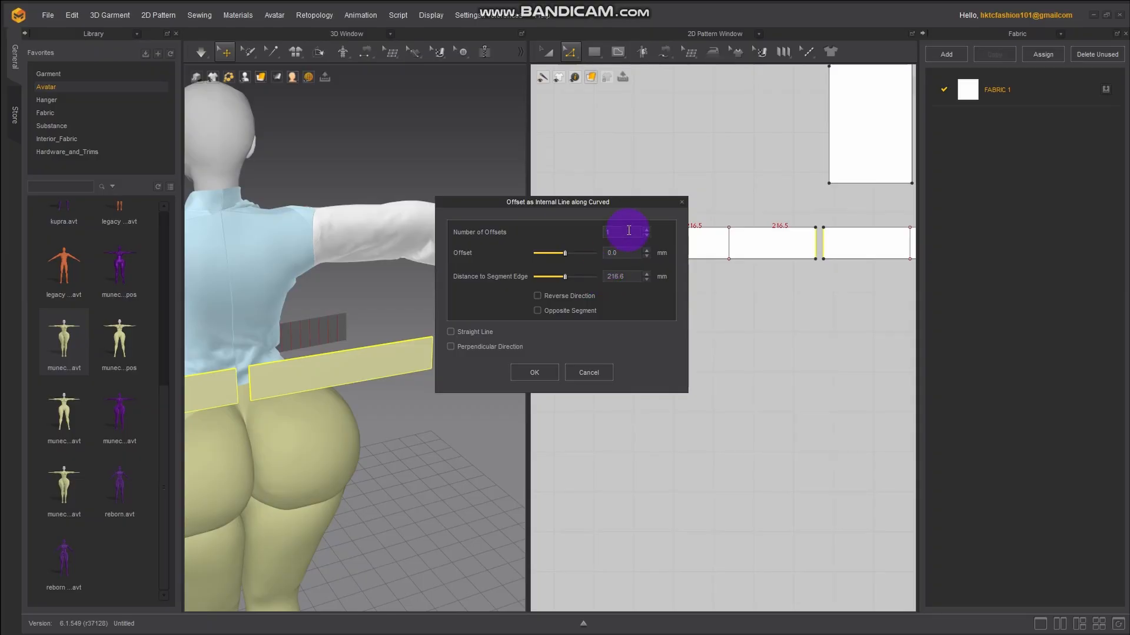
{"action": "type", "text": "5"}
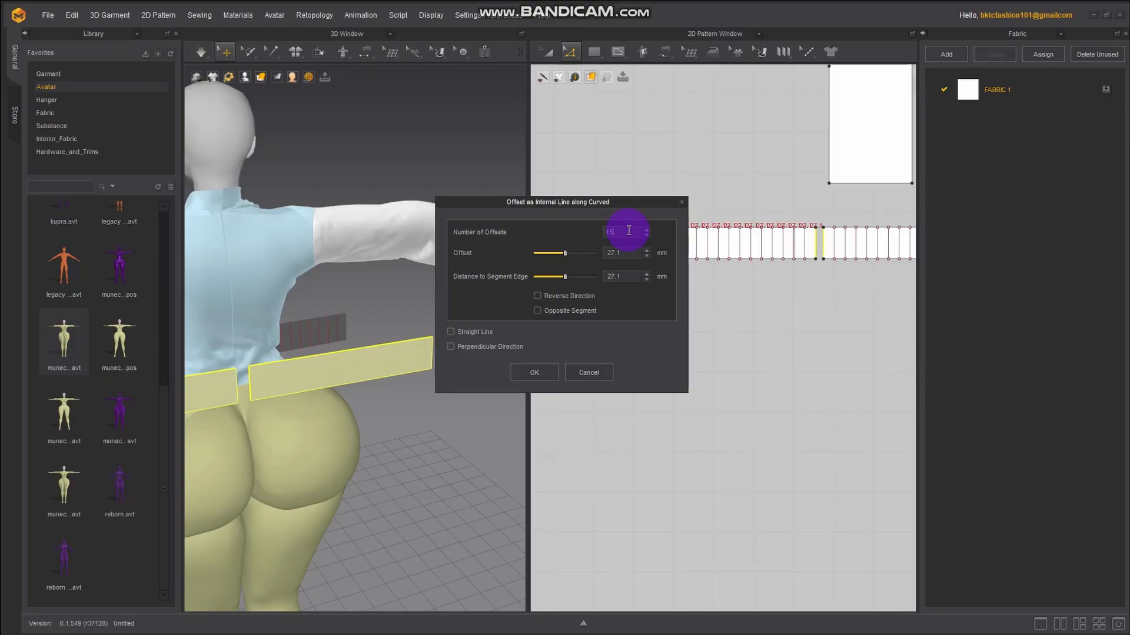
{"action": "left_click", "coordinate": [533, 375]}
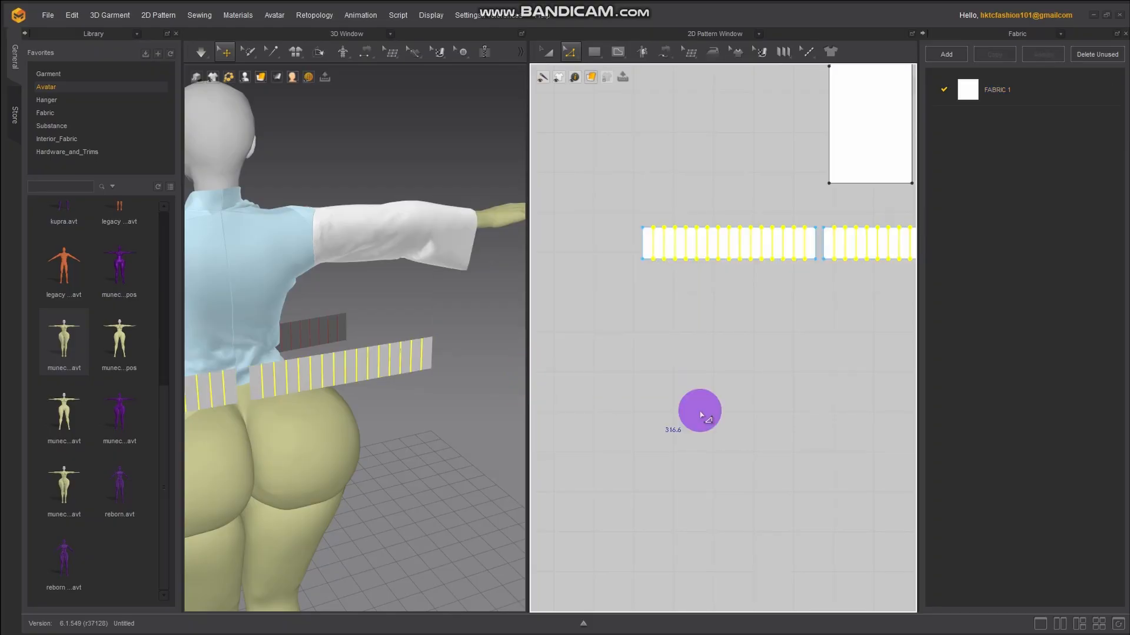
Free-sew the top edge of one front waistband piece, from its outer corner to the point near its inner end, to the front panel's hem
{"action": "scroll", "coordinate": [724, 411], "scroll_direction": "down", "scroll_amount": 2}
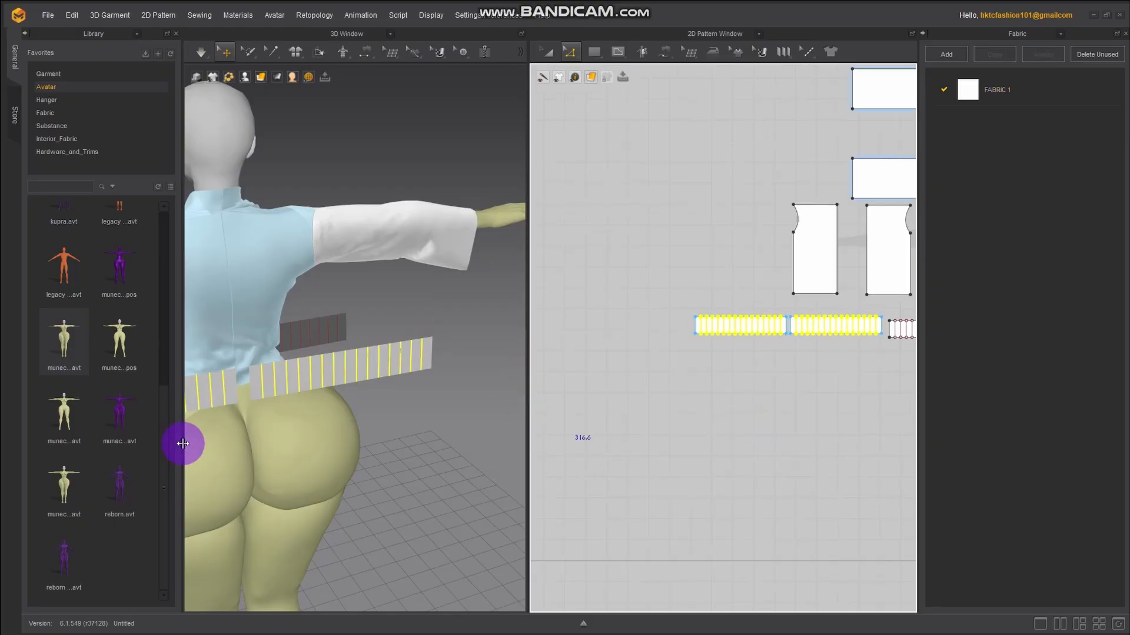
{"action": "right_click_drag", "start_coordinate": [255, 456], "coordinate": [282, 441]}
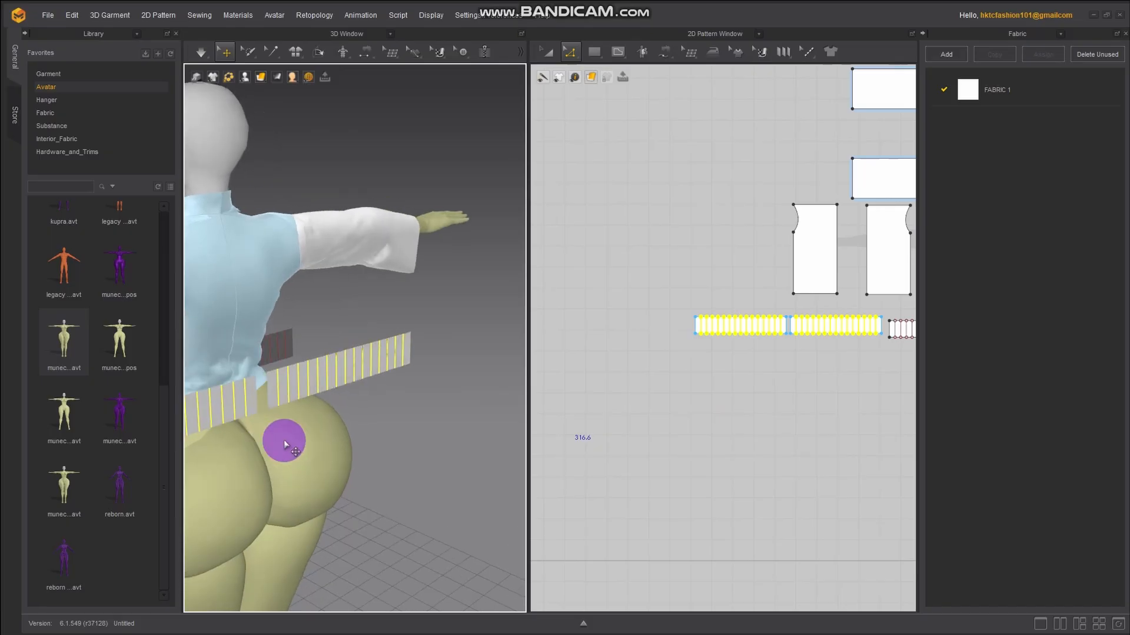
{"action": "scroll", "coordinate": [729, 436], "scroll_direction": "down", "scroll_amount": 4}
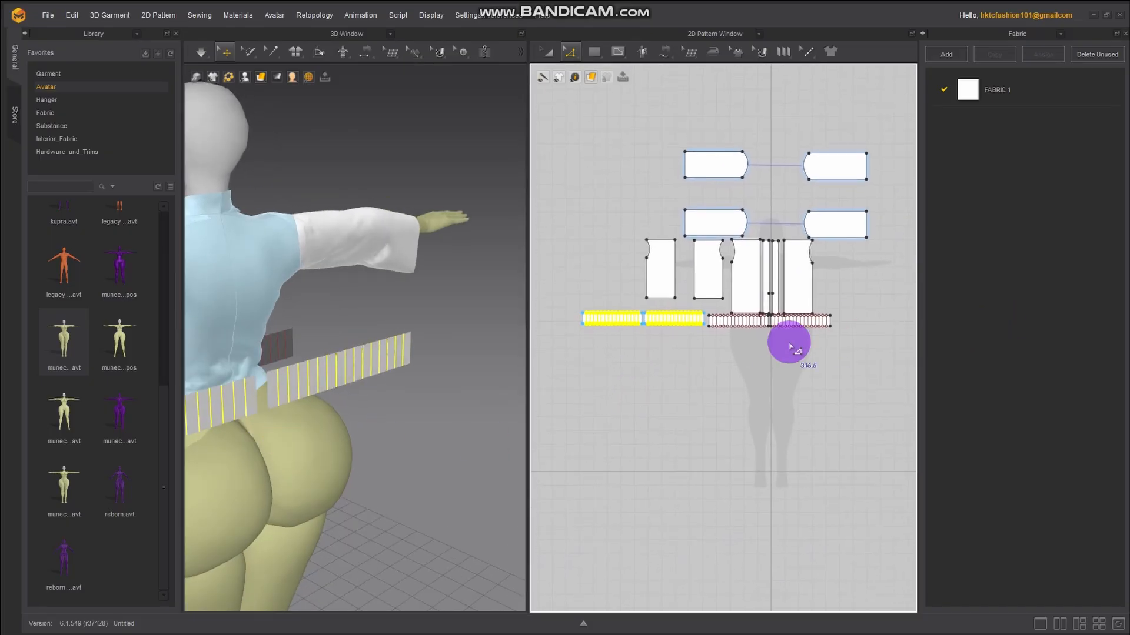
{"action": "scroll", "coordinate": [802, 353], "scroll_direction": "up", "scroll_amount": 5}
{"action": "right_click_drag", "start_coordinate": [771, 400], "coordinate": [813, 407]}
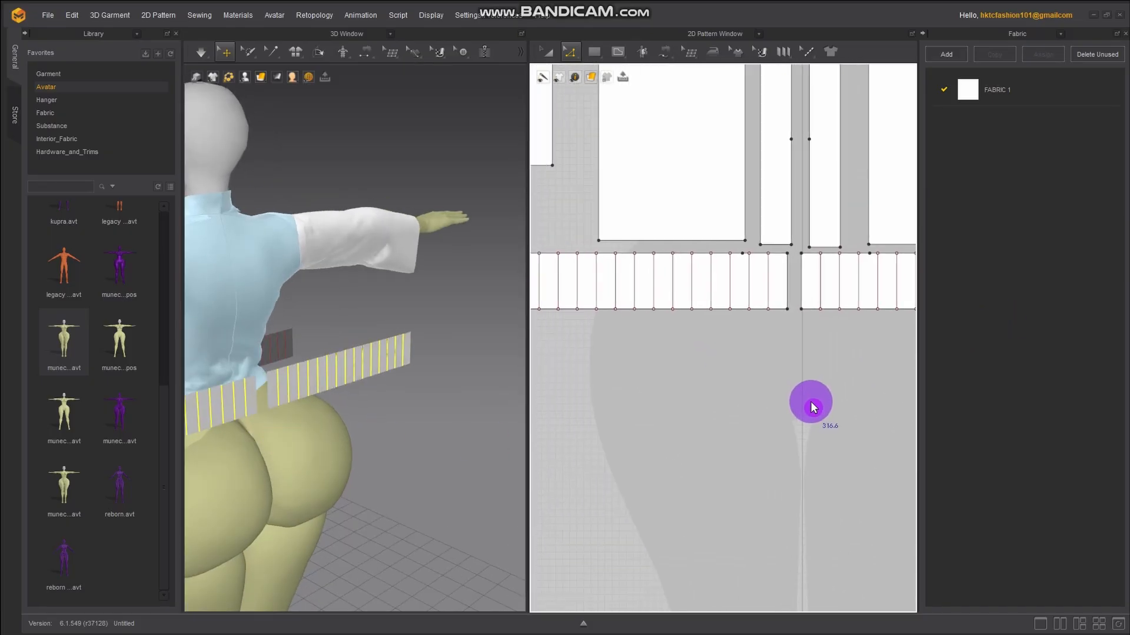
{"action": "scroll", "coordinate": [813, 406], "scroll_direction": "down", "scroll_amount": 2}
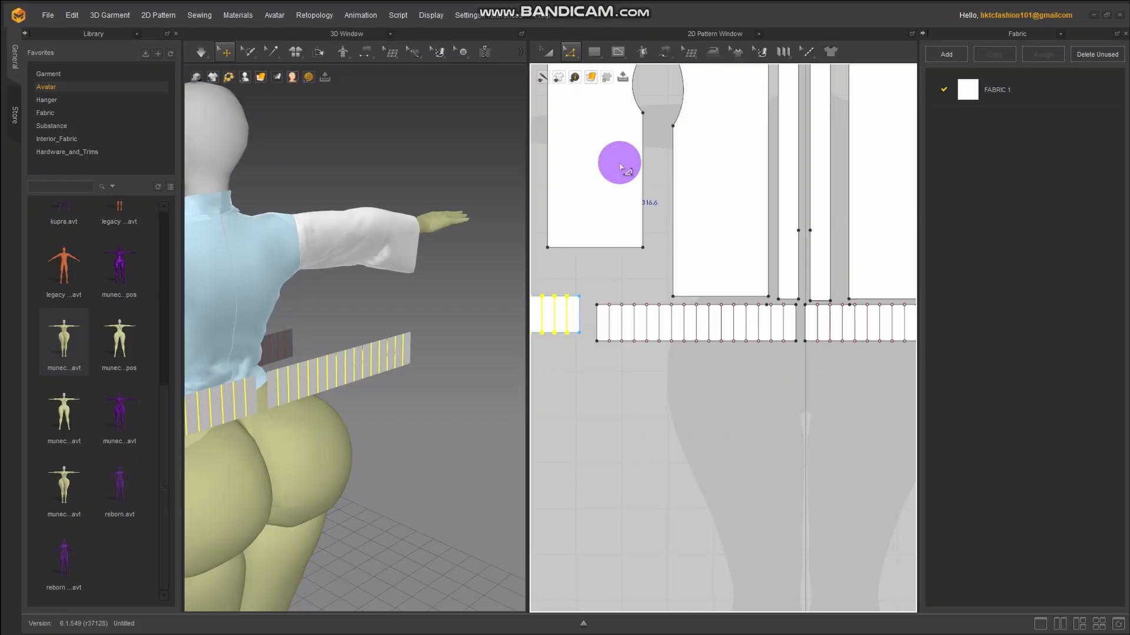
{"action": "left_click", "coordinate": [663, 55]}
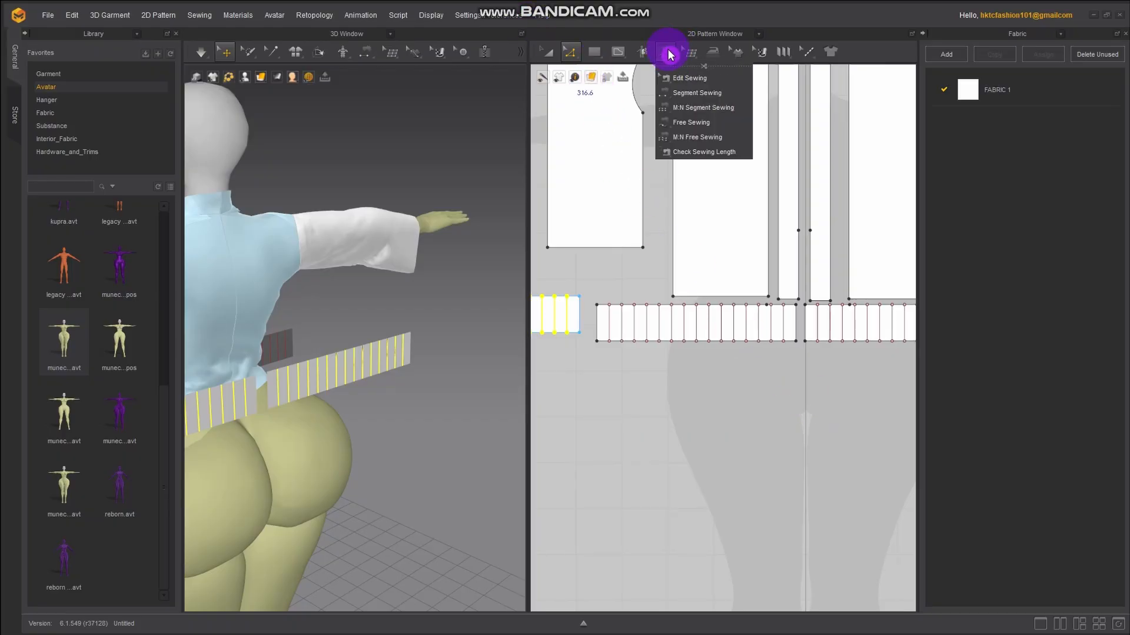
{"action": "scroll", "coordinate": [723, 408], "scroll_direction": "up", "scroll_amount": 2}
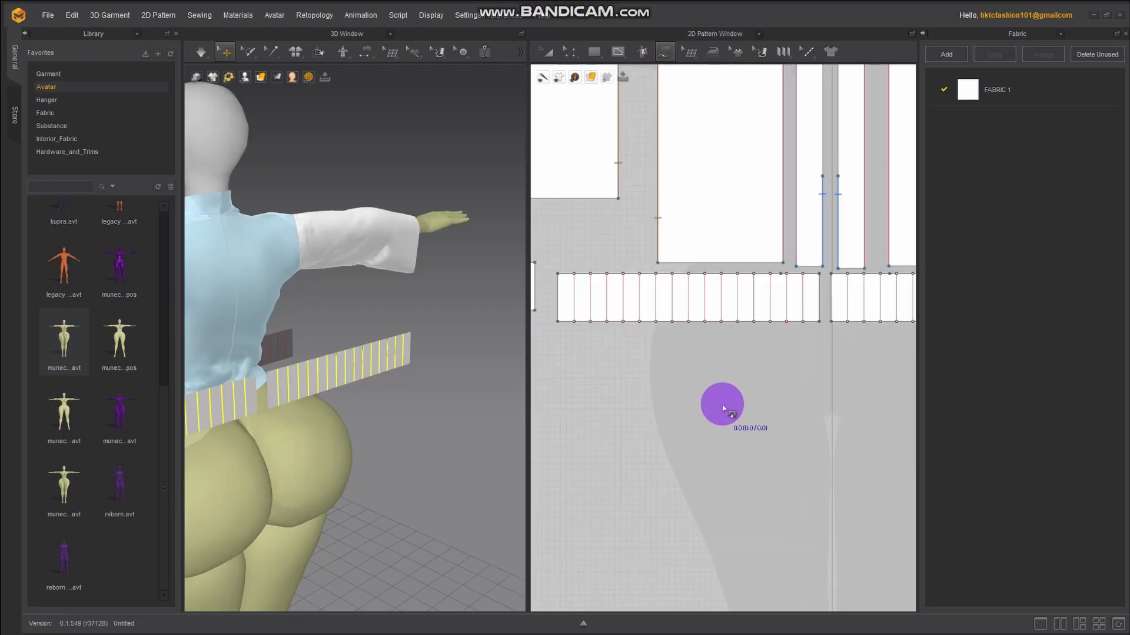
{"action": "left_click", "coordinate": [558, 274]}
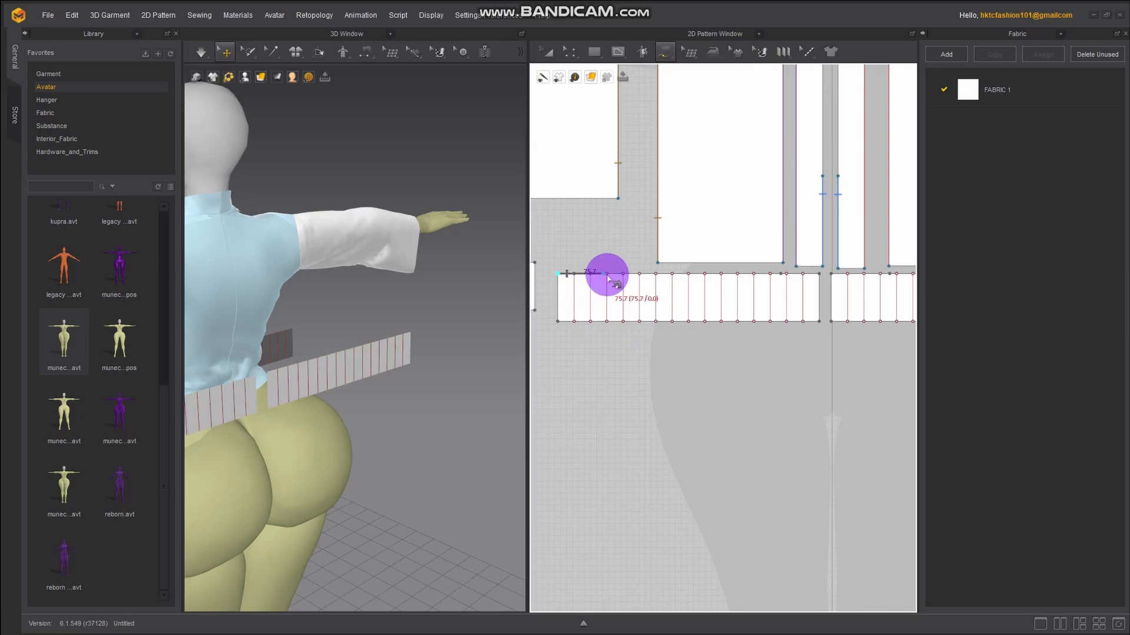
{"action": "left_click", "coordinate": [780, 274]}
{"action": "left_click", "coordinate": [657, 263]}
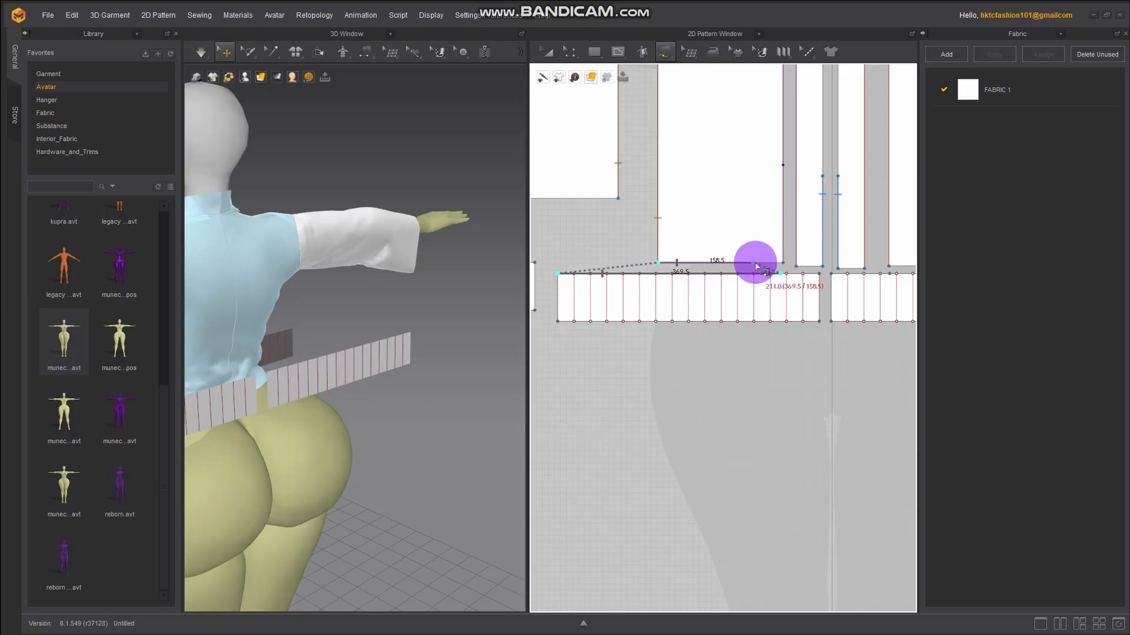
Free-sew the left front waist strip's upper edge to the hems of the left front bodice panel and its narrow placket
{"action": "left_click", "coordinate": [783, 263]}
{"action": "scroll", "coordinate": [802, 337], "scroll_direction": "up", "scroll_amount": 3}
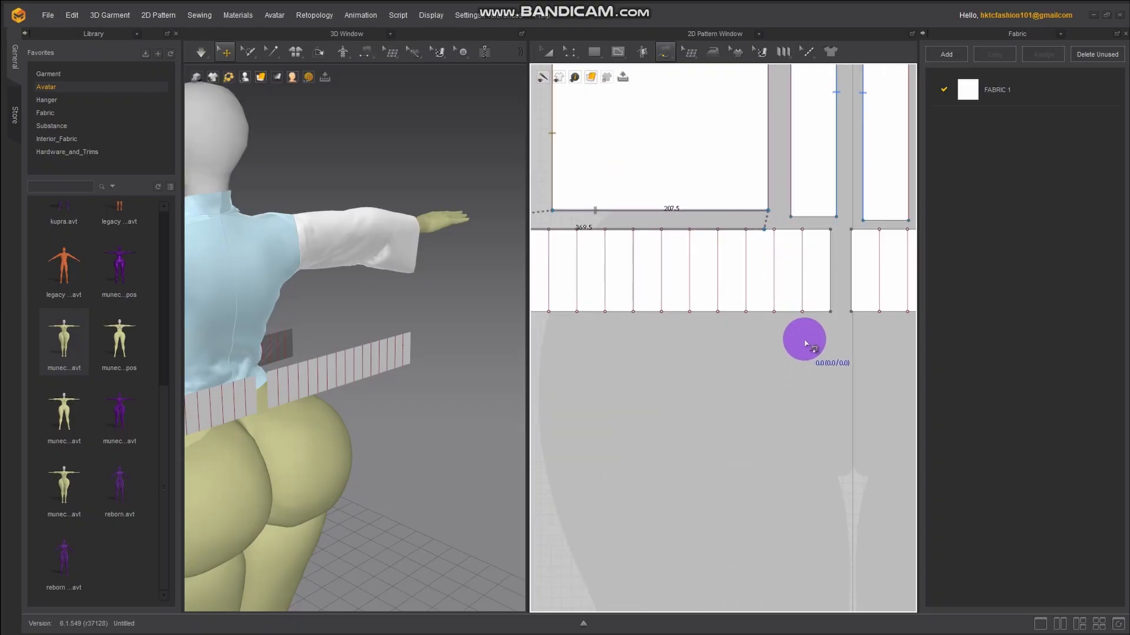
{"action": "left_click_drag", "start_coordinate": [766, 234], "coordinate": [826, 230]}
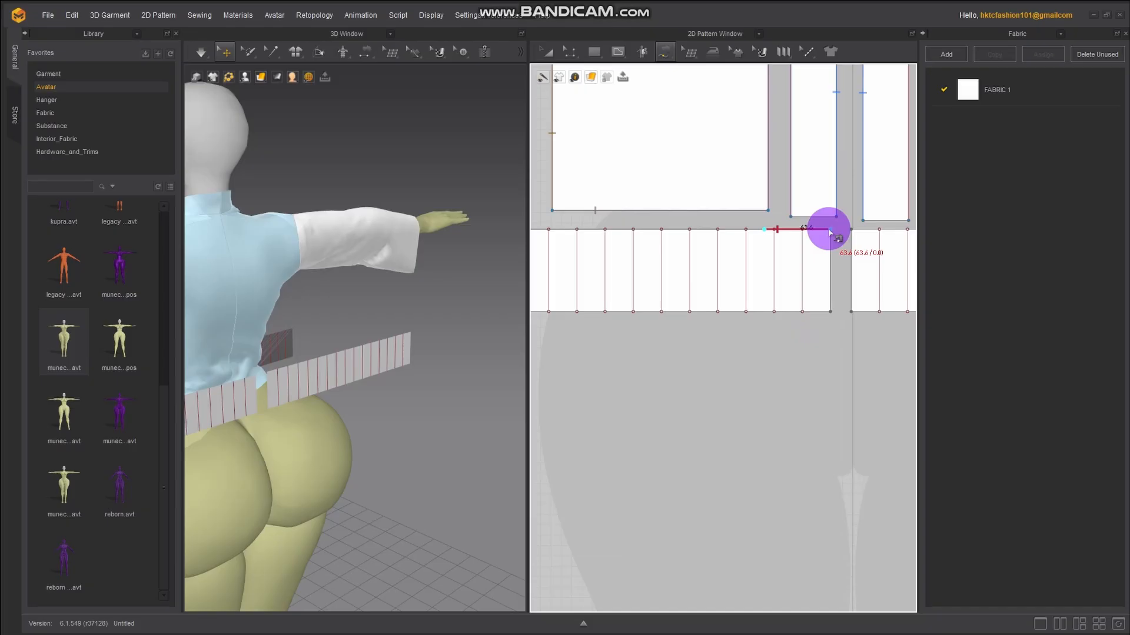
{"action": "left_click", "coordinate": [793, 220]}
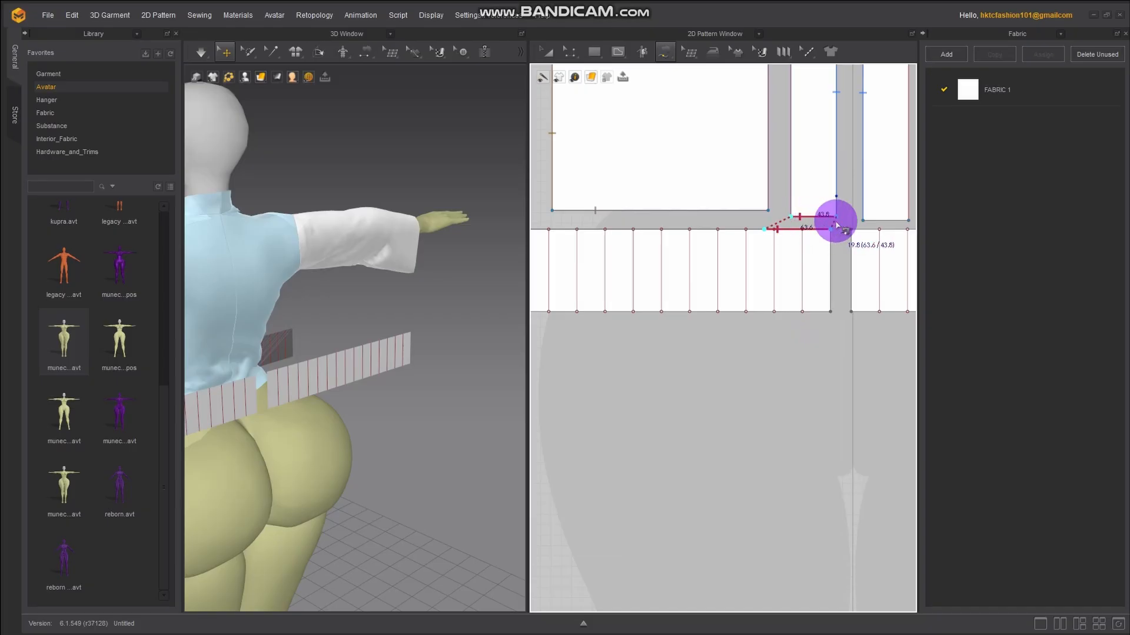
{"action": "left_click", "coordinate": [836, 223]}
Free-sew the outer part of the right front waist strip's upper edge to the hem of the right front bodice panel
{"action": "middle_click_drag", "start_coordinate": [848, 330], "coordinate": [590, 308]}
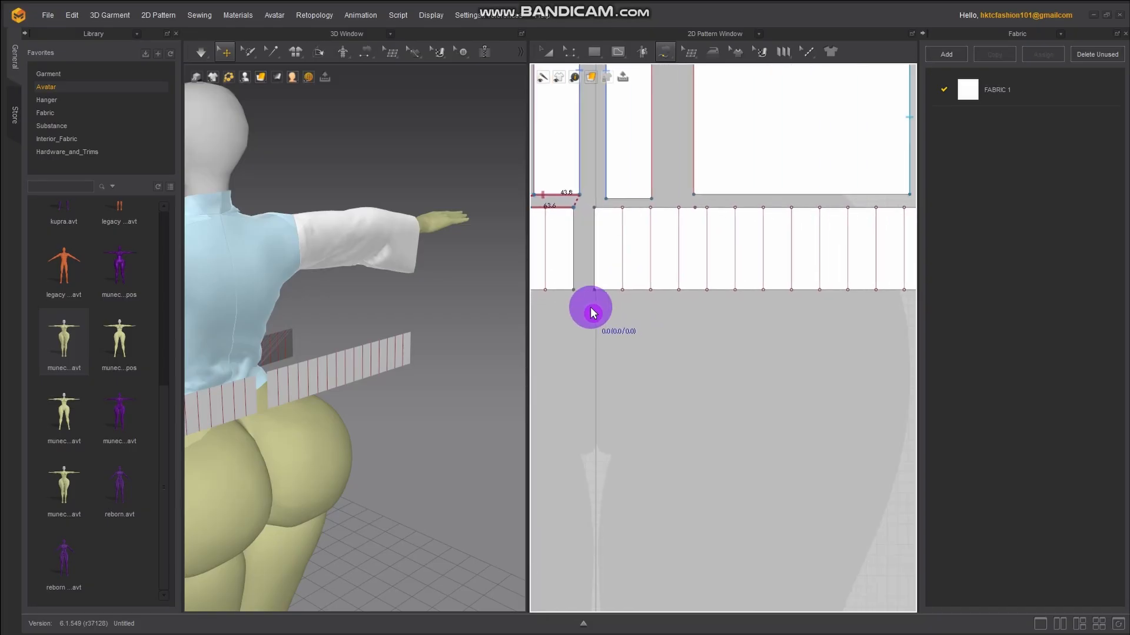
{"action": "middle_click_drag", "start_coordinate": [609, 225], "coordinate": [718, 330]}
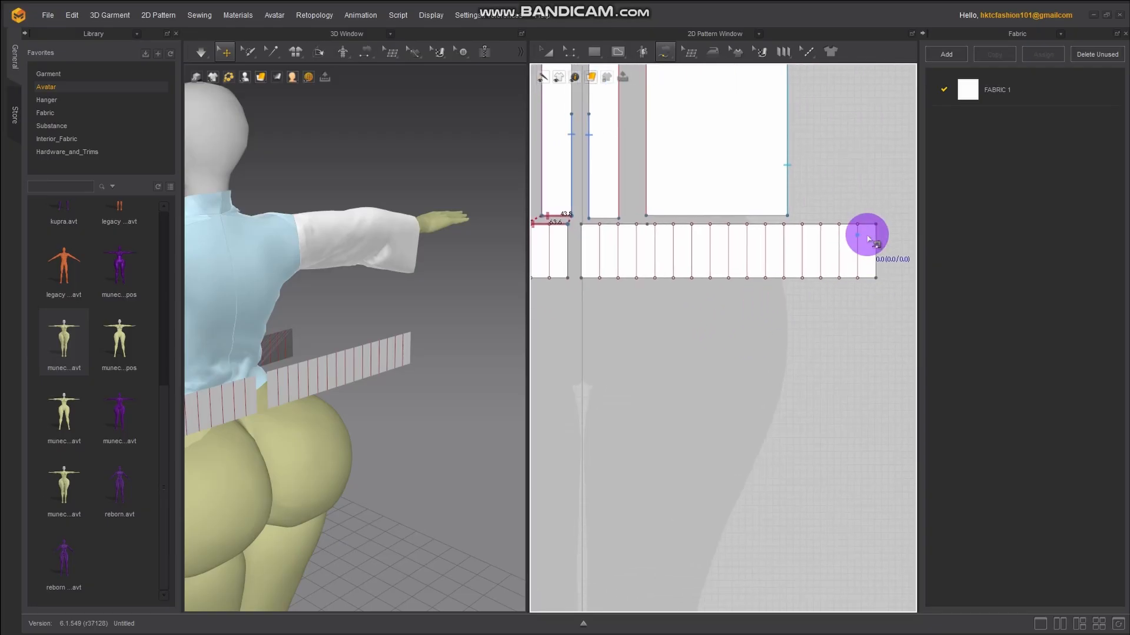
{"action": "left_click_drag", "start_coordinate": [878, 225], "coordinate": [646, 226]}
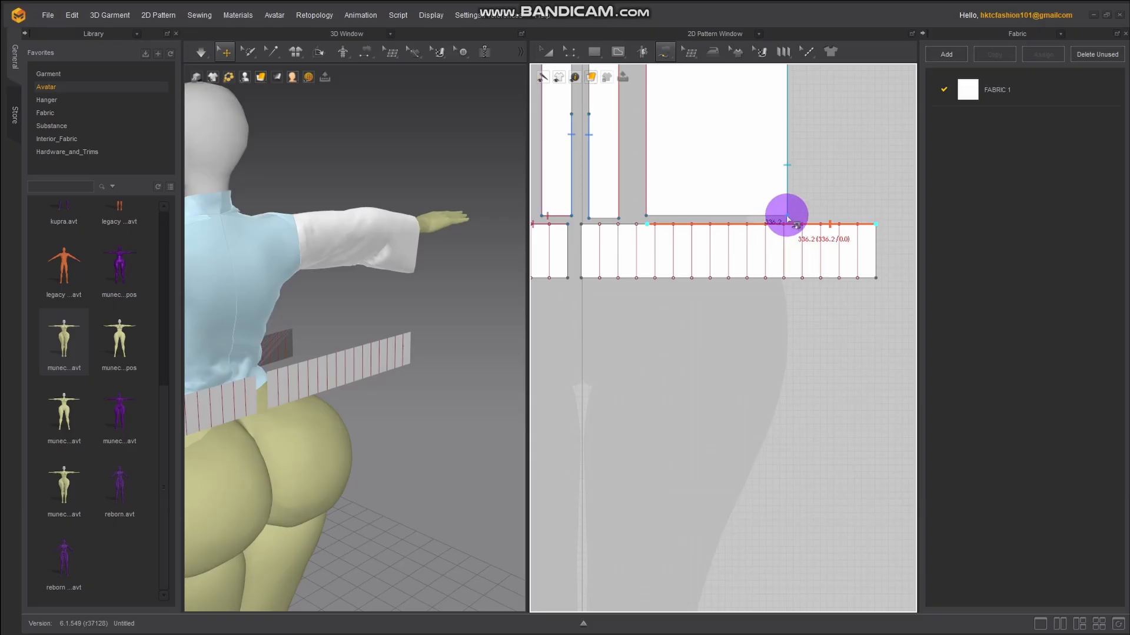
{"action": "left_click_drag", "start_coordinate": [786, 216], "coordinate": [646, 218]}
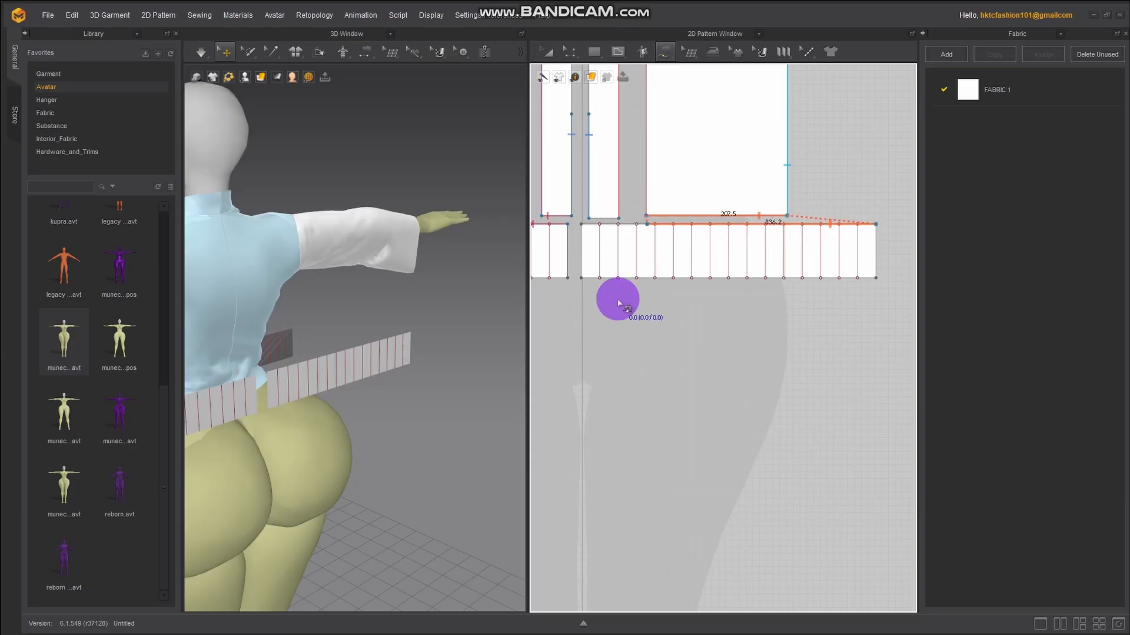
Free-sew the remaining upper edge of the right front waist strip to the hem of the adjacent narrow placket
{"action": "scroll", "coordinate": [784, 439], "scroll_direction": "up", "scroll_amount": 4}
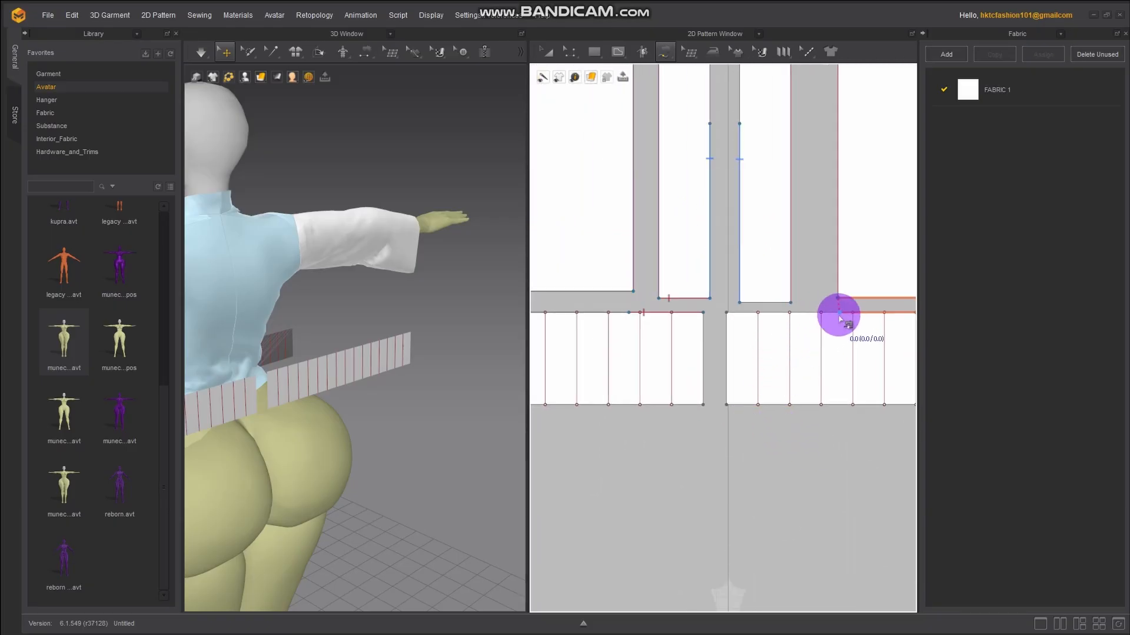
{"action": "left_click_drag", "start_coordinate": [838, 312], "coordinate": [723, 311]}
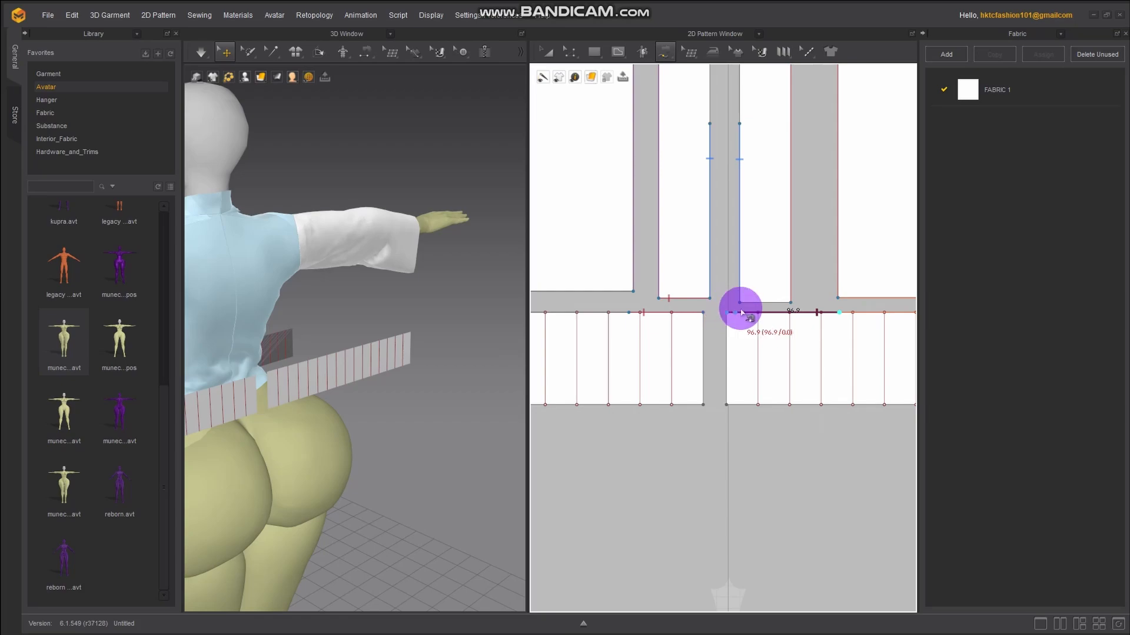
{"action": "left_click_drag", "start_coordinate": [792, 307], "coordinate": [730, 308]}
{"action": "scroll", "coordinate": [647, 465], "scroll_direction": "down", "scroll_amount": 5}
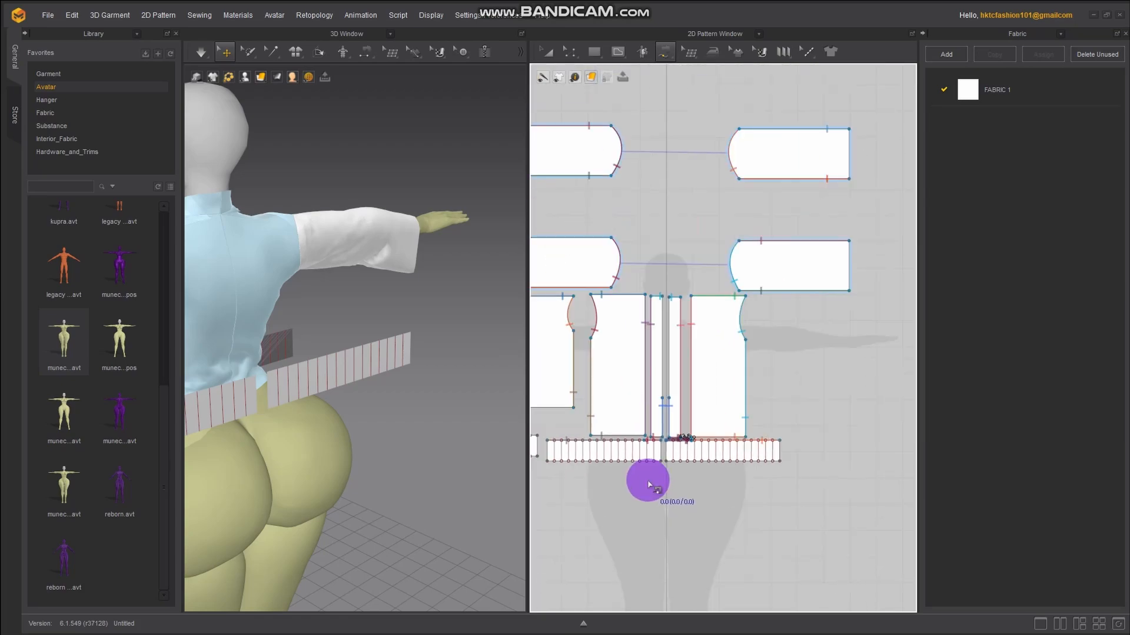
Free-sew the full upper edge of the right back waist strip to the hem of the right back bodice panel
{"action": "middle_click_drag", "start_coordinate": [600, 502], "coordinate": [868, 459]}
{"action": "scroll", "coordinate": [830, 458], "scroll_direction": "up", "scroll_amount": 3}
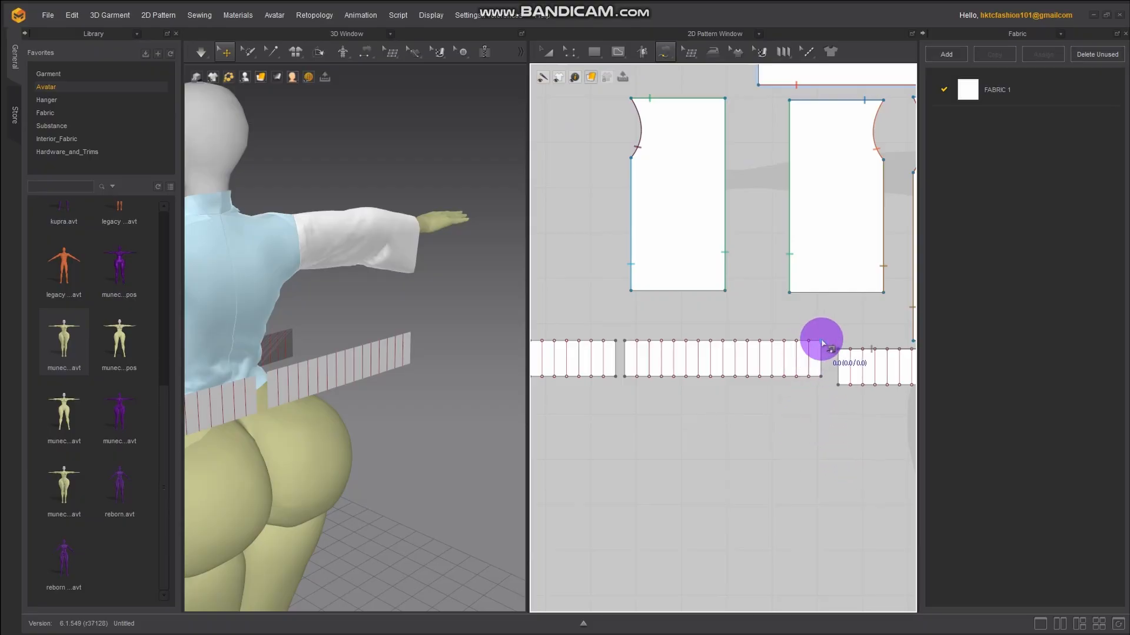
{"action": "right_click_drag", "start_coordinate": [194, 492], "coordinate": [408, 500]}
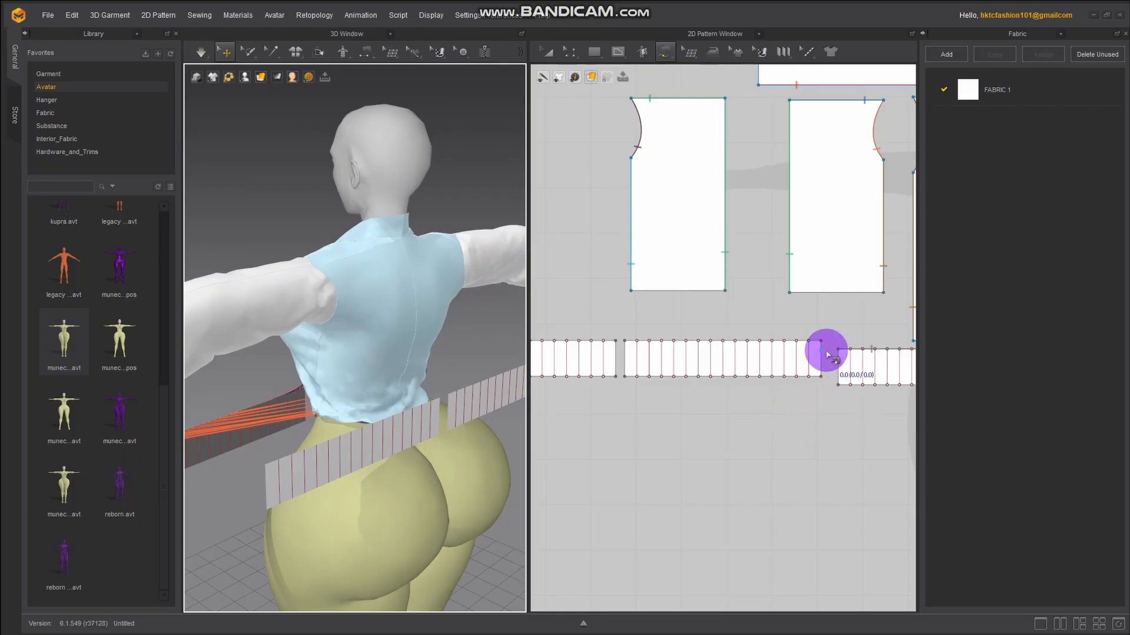
{"action": "left_click_drag", "start_coordinate": [821, 348], "coordinate": [630, 347]}
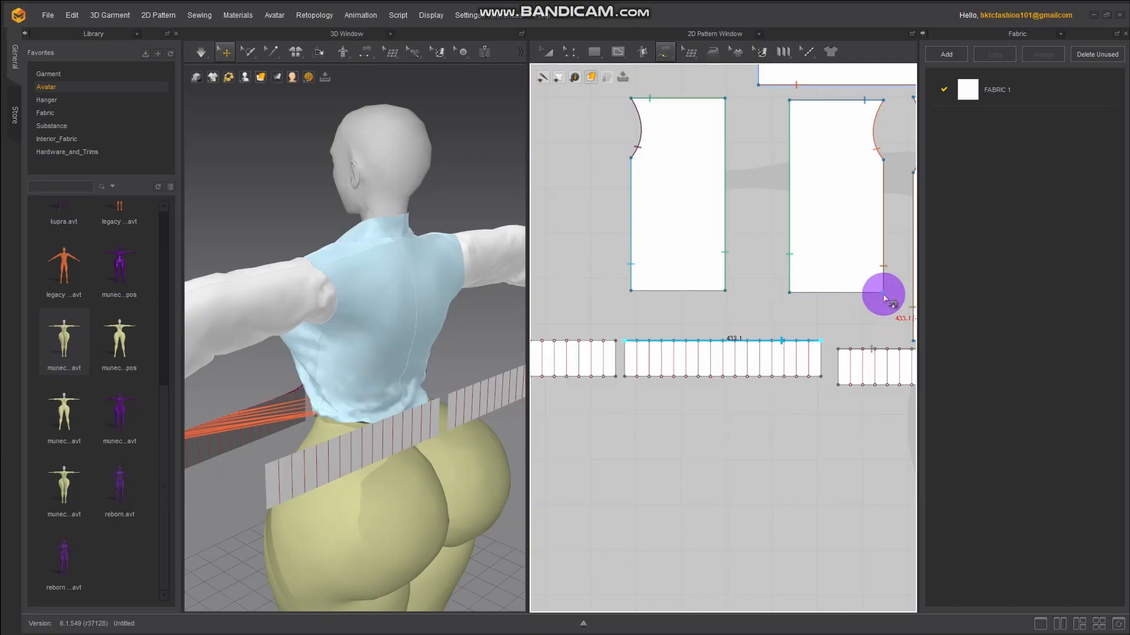
{"action": "left_click_drag", "start_coordinate": [883, 293], "coordinate": [801, 297]}
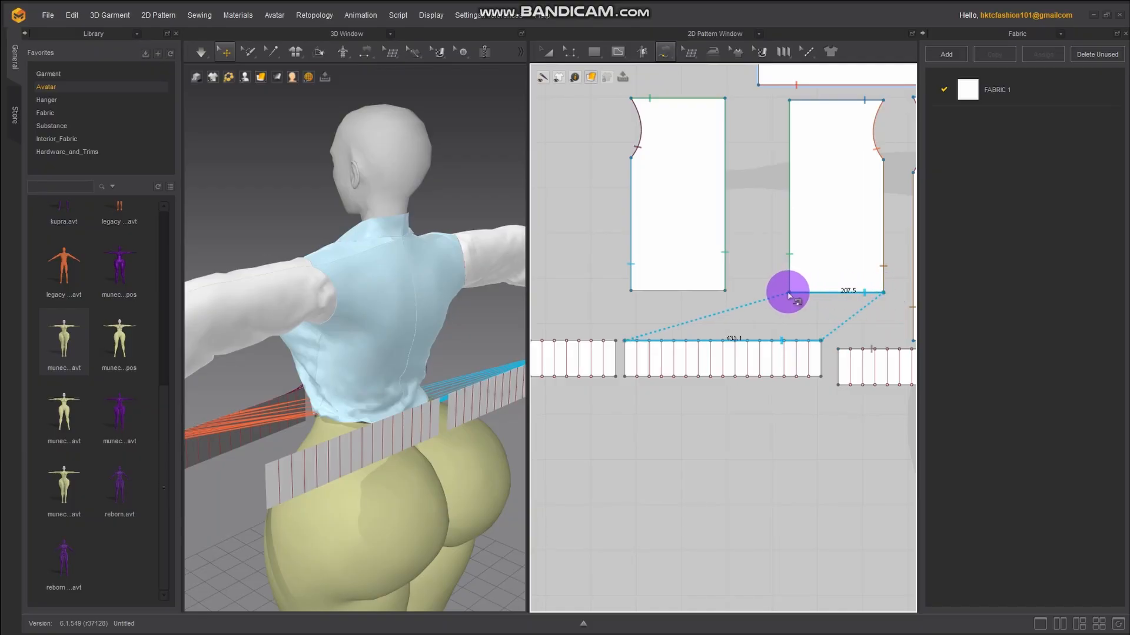
Free-sew the full upper edge of the left back waist strip to the hem of the left back bodice panel
{"action": "middle_click_drag", "start_coordinate": [663, 433], "coordinate": [800, 459]}
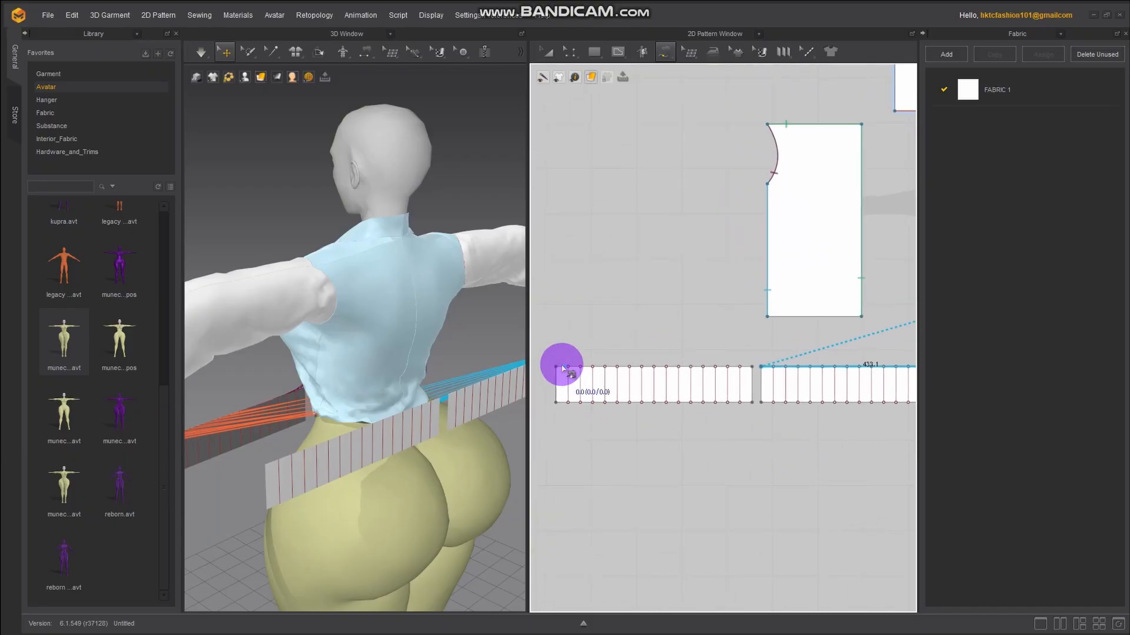
{"action": "left_click_drag", "start_coordinate": [556, 368], "coordinate": [752, 367]}
{"action": "left_click", "coordinate": [768, 318]}
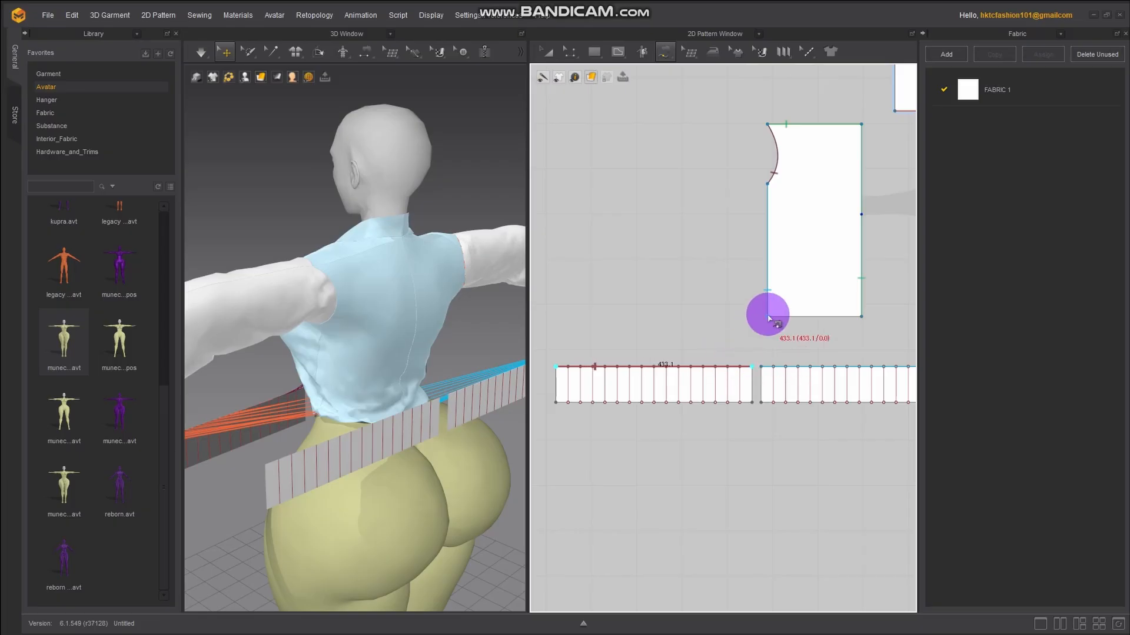
{"action": "left_click", "coordinate": [861, 318]}
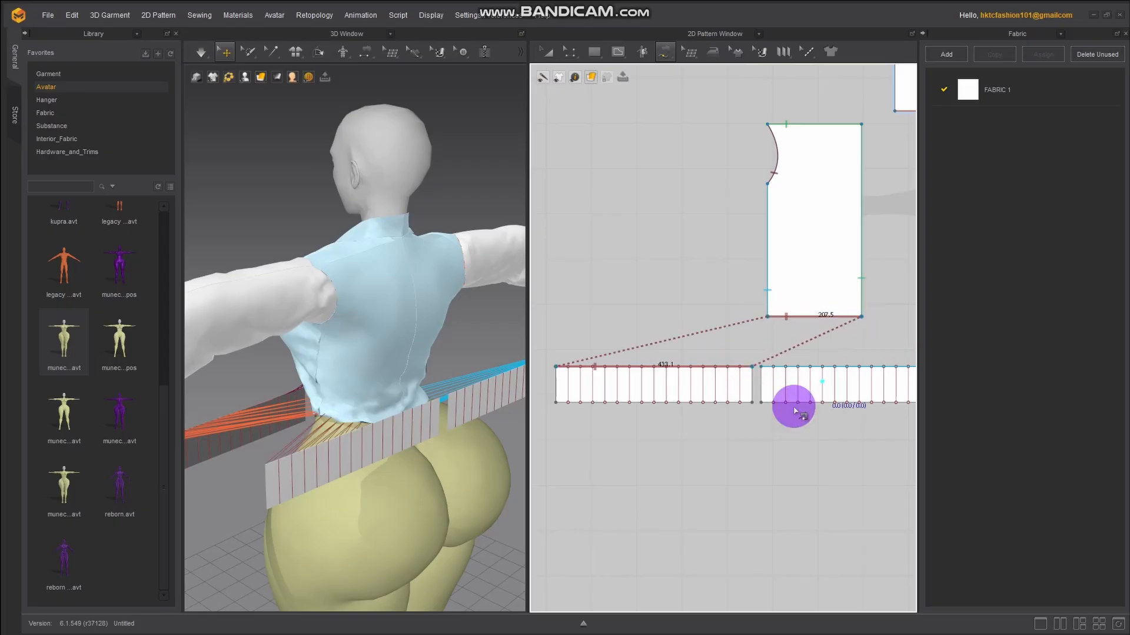
Join the two back waist strips at the centre back by sewing their adjacent short ends with Segment Sewing
{"action": "scroll", "coordinate": [349, 547], "scroll_direction": "down", "scroll_amount": 3}
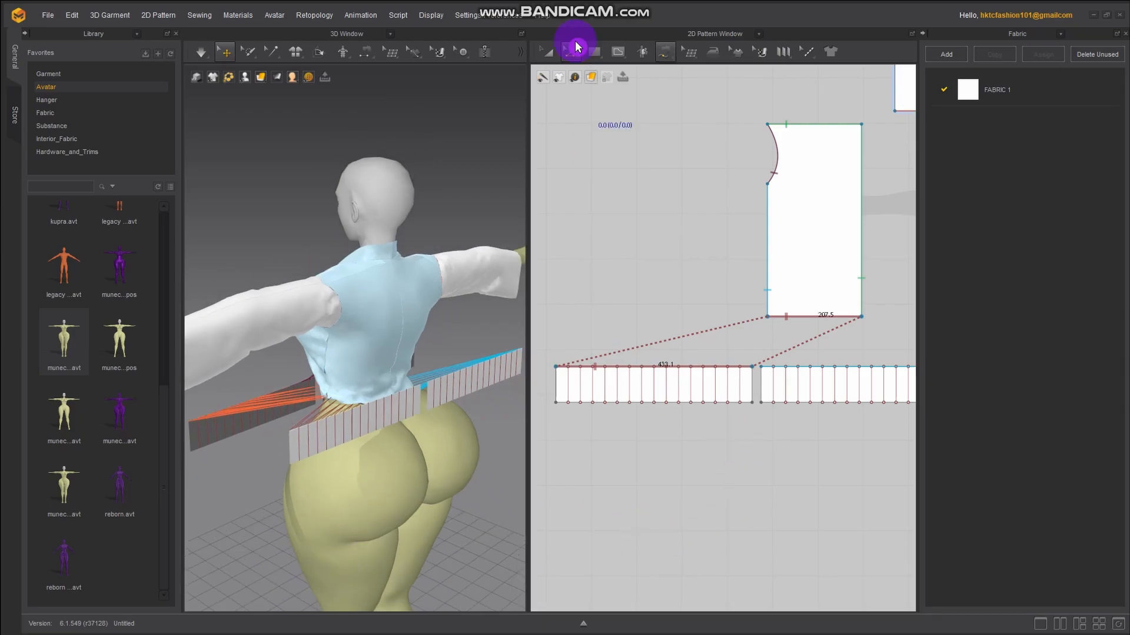
{"action": "left_click", "coordinate": [669, 57]}
{"action": "left_click", "coordinate": [666, 53]}
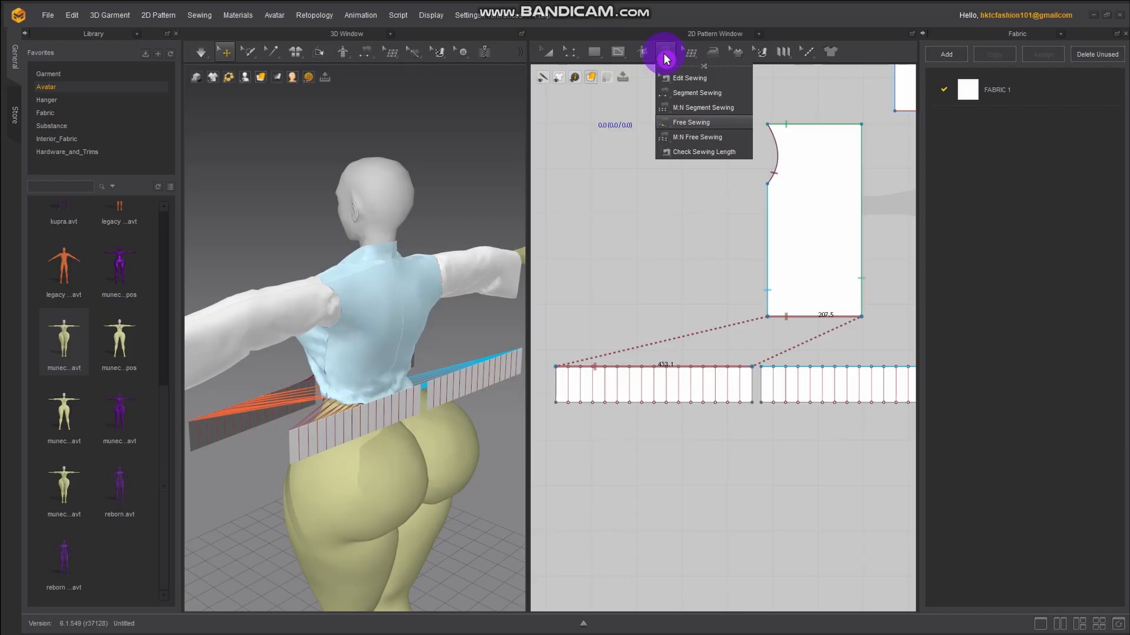
{"action": "left_click", "coordinate": [686, 92]}
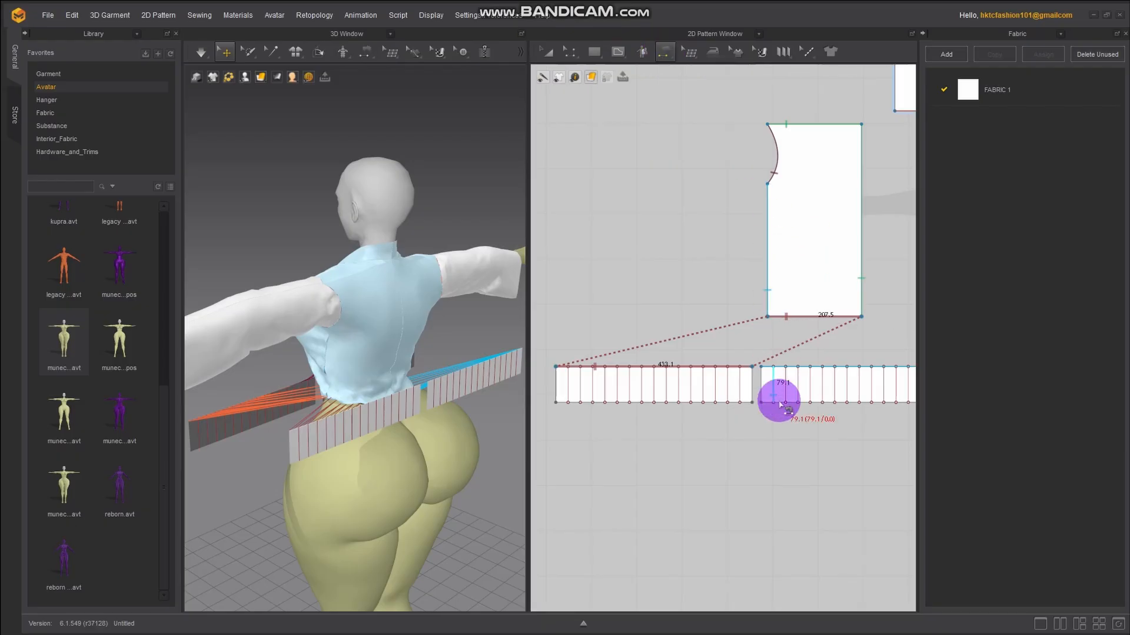
{"action": "scroll", "coordinate": [759, 406], "scroll_direction": "up", "scroll_amount": 2}
{"action": "scroll", "coordinate": [760, 406], "scroll_direction": "up", "scroll_amount": 1}
{"action": "left_click", "coordinate": [747, 394]}
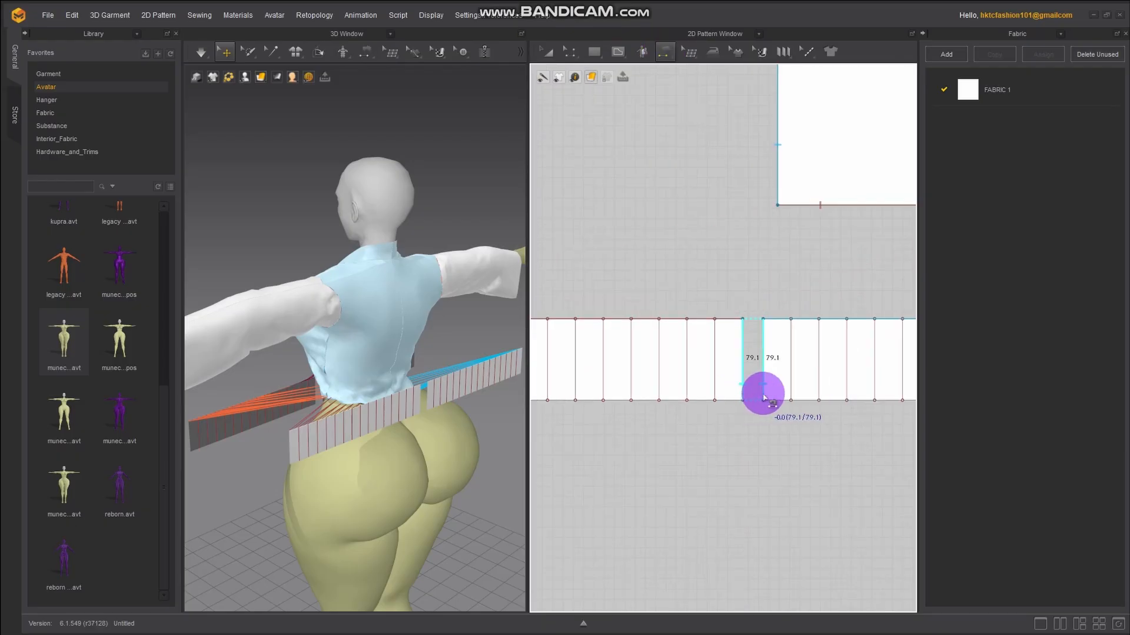
{"action": "left_click", "coordinate": [764, 400]}
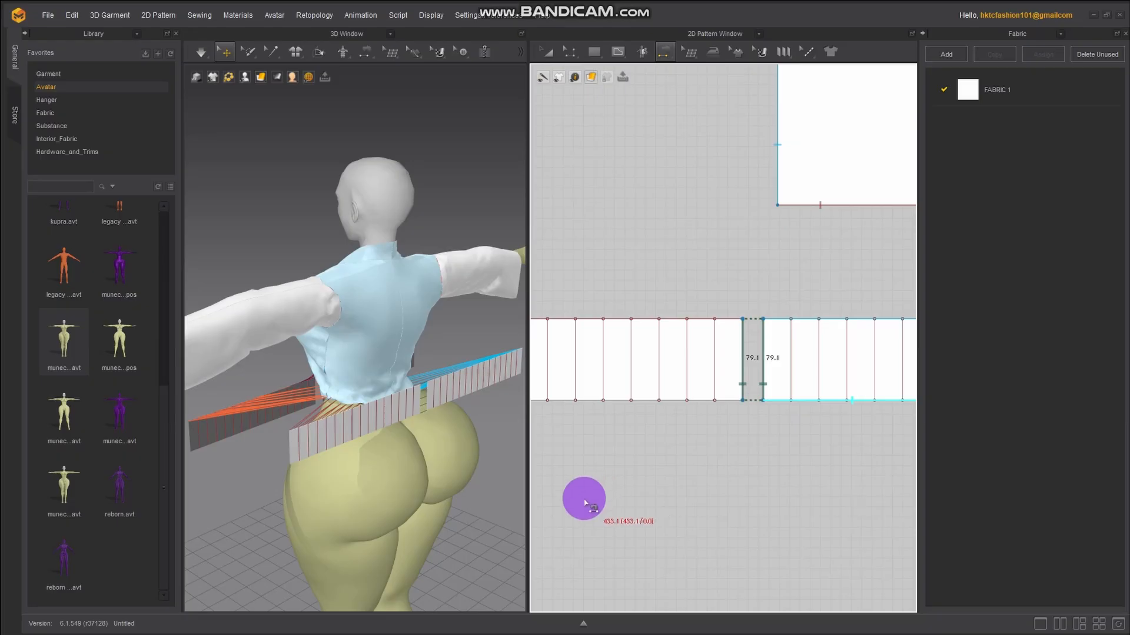
Use Segment Sewing on the avatar to join the short ends of the front and back waist strips at both sides
{"action": "right_click_drag", "start_coordinate": [393, 533], "coordinate": [424, 499]}
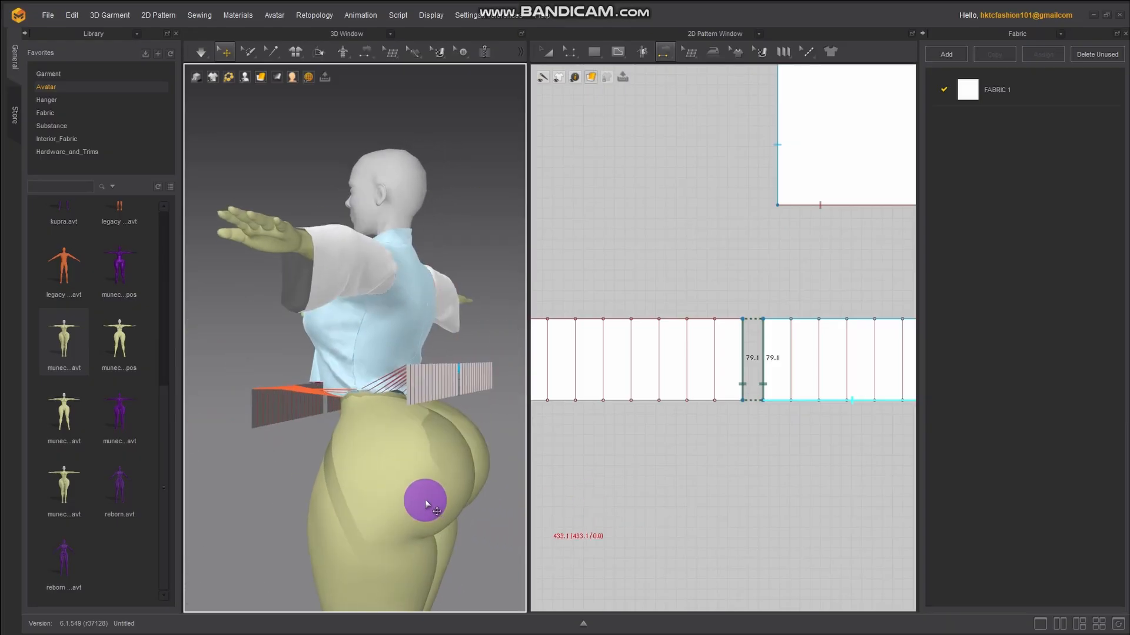
{"action": "left_click", "coordinate": [368, 54]}
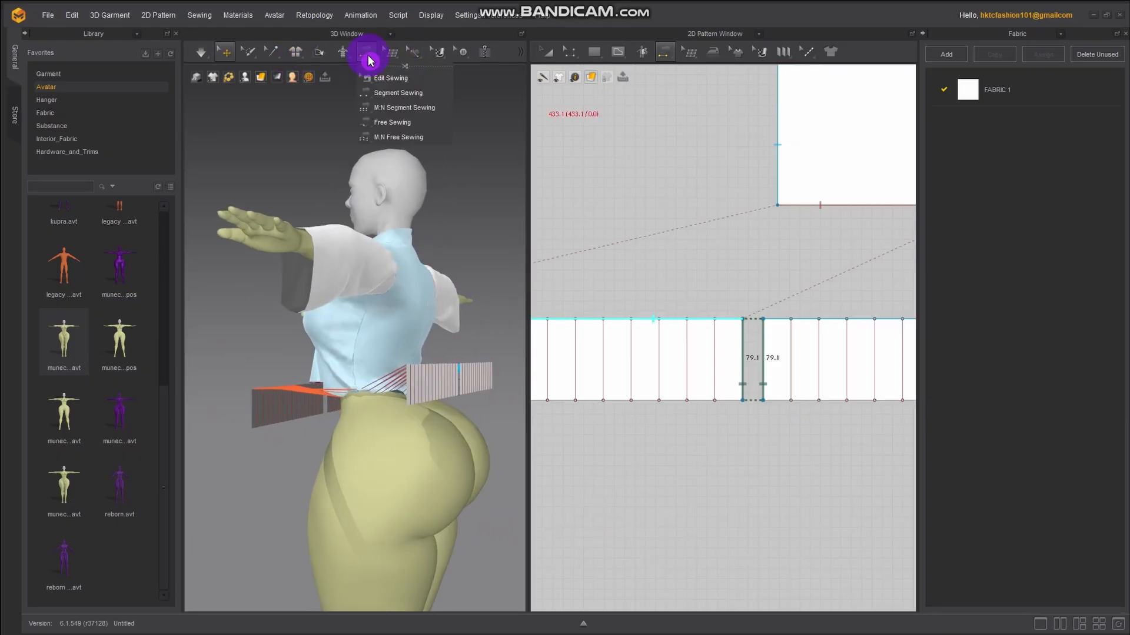
{"action": "left_click", "coordinate": [398, 92]}
{"action": "right_click_drag", "start_coordinate": [357, 423], "coordinate": [316, 445]}
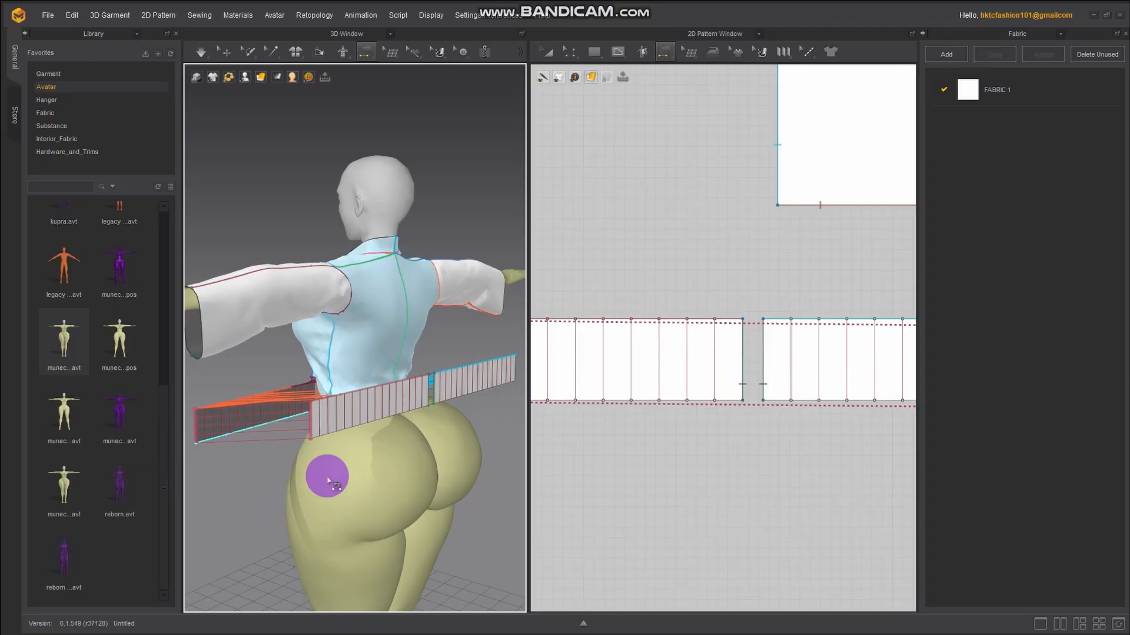
{"action": "right_click_drag", "start_coordinate": [320, 471], "coordinate": [270, 433]}
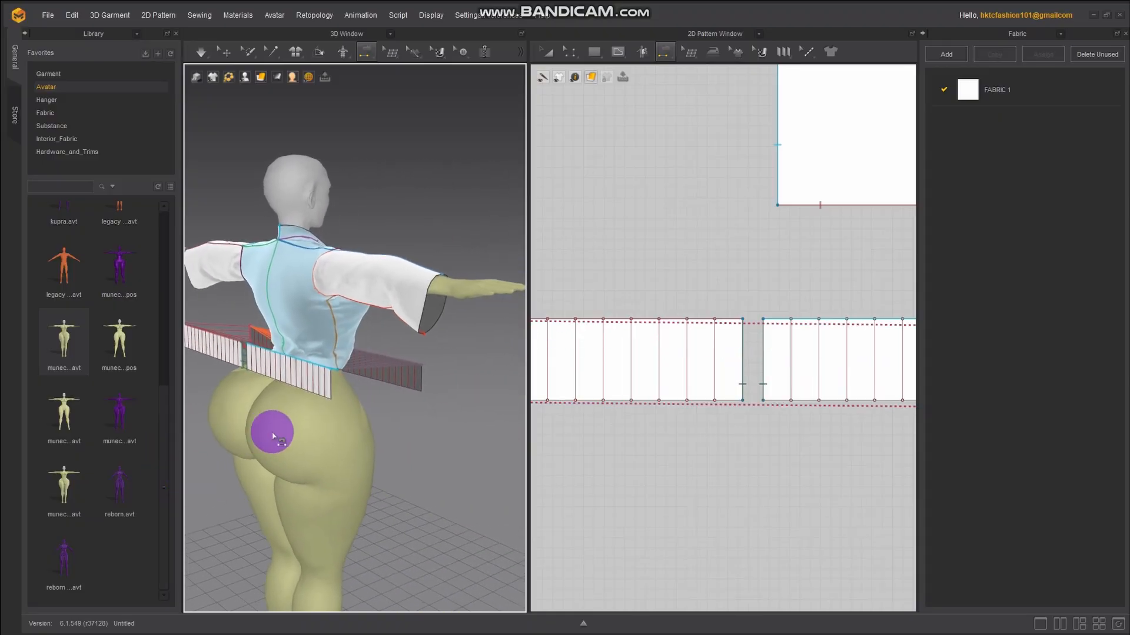
{"action": "left_click", "coordinate": [332, 398]}
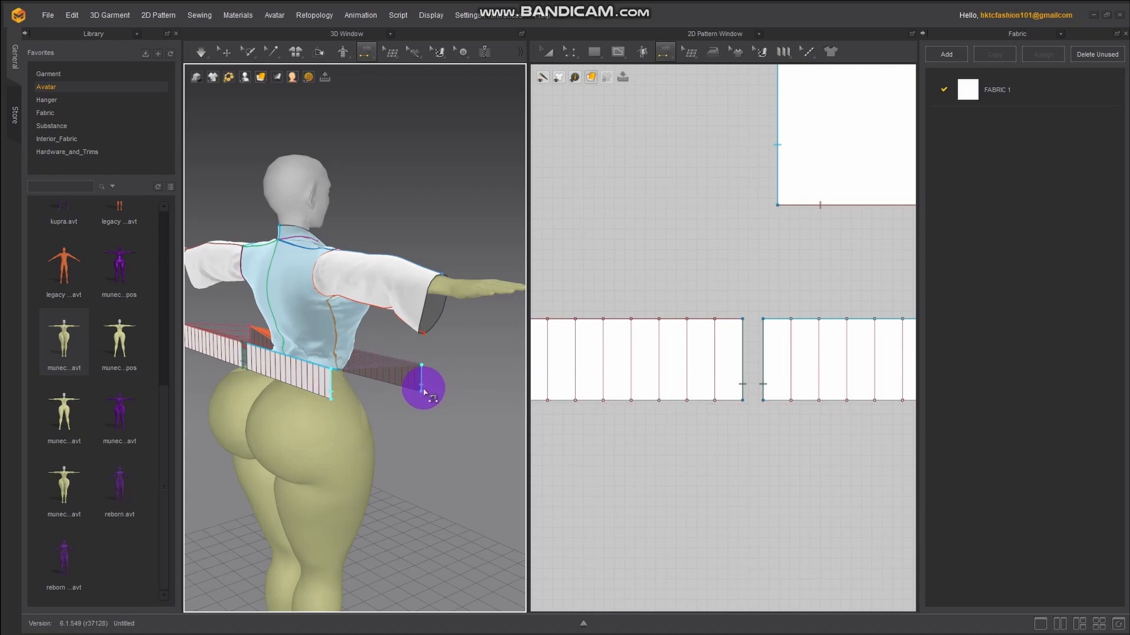
{"action": "right_click_drag", "start_coordinate": [371, 472], "coordinate": [282, 472]}
Run the Normal simulation to drape the sewn waist strips as a pleated peplum around the avatar, and stop it
{"action": "left_click", "coordinate": [200, 47]}
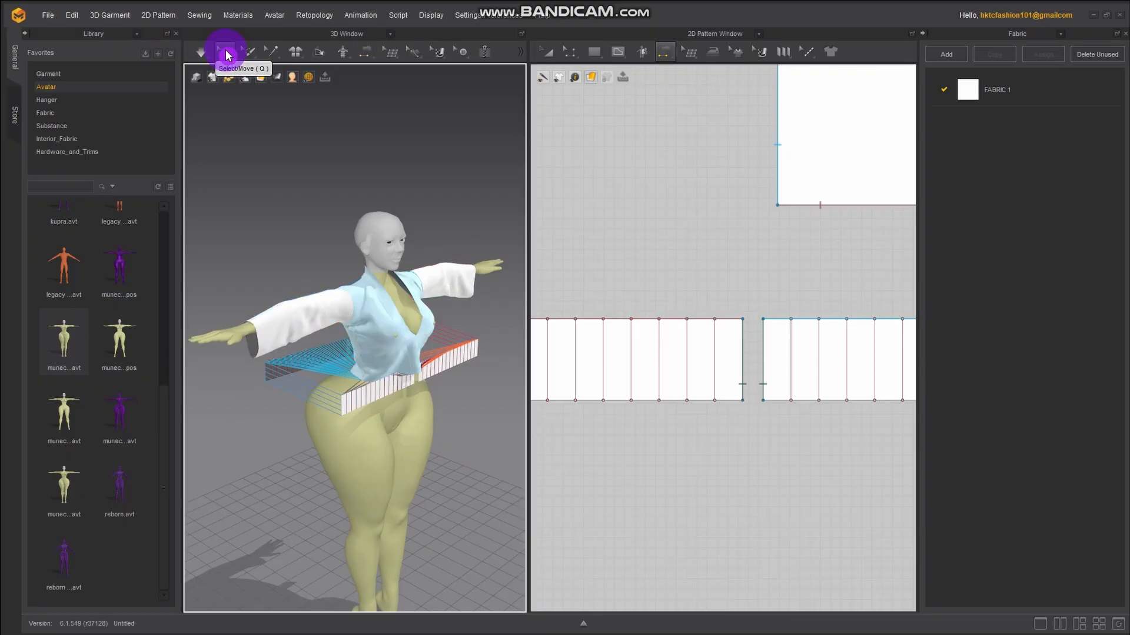
{"action": "left_click", "coordinate": [202, 52]}
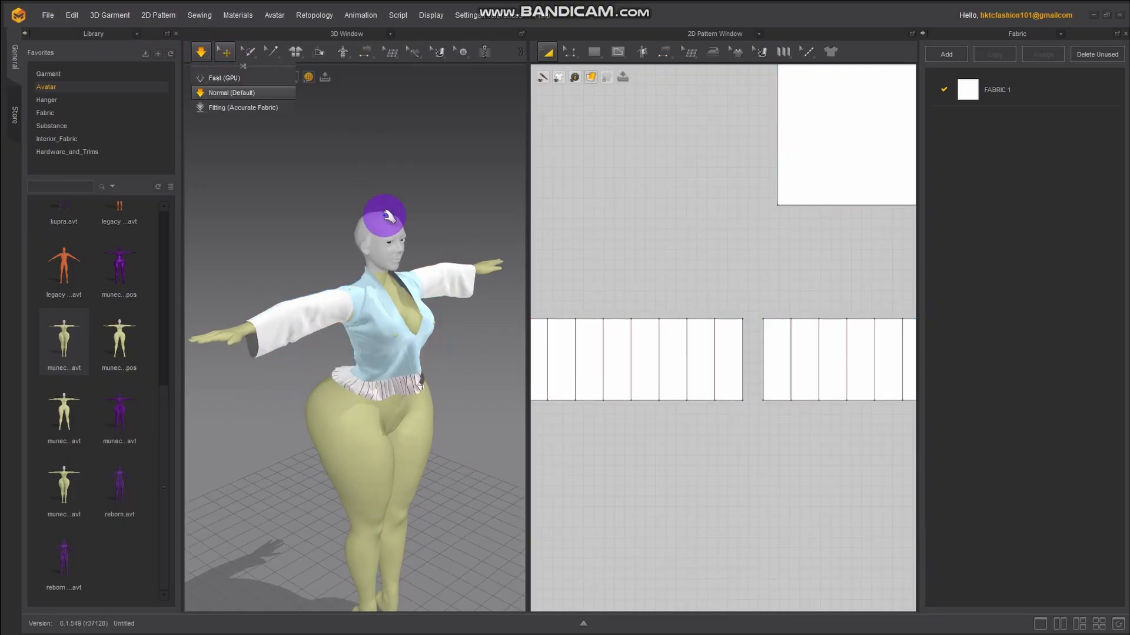
{"action": "mouse_move", "coordinate": [363, 379]}
{"action": "right_mouse_down"}
{"action": "mouse_move", "coordinate": [285, 383]}
{"action": "mouse_move", "coordinate": [365, 389]}
{"action": "right_mouse_up"}
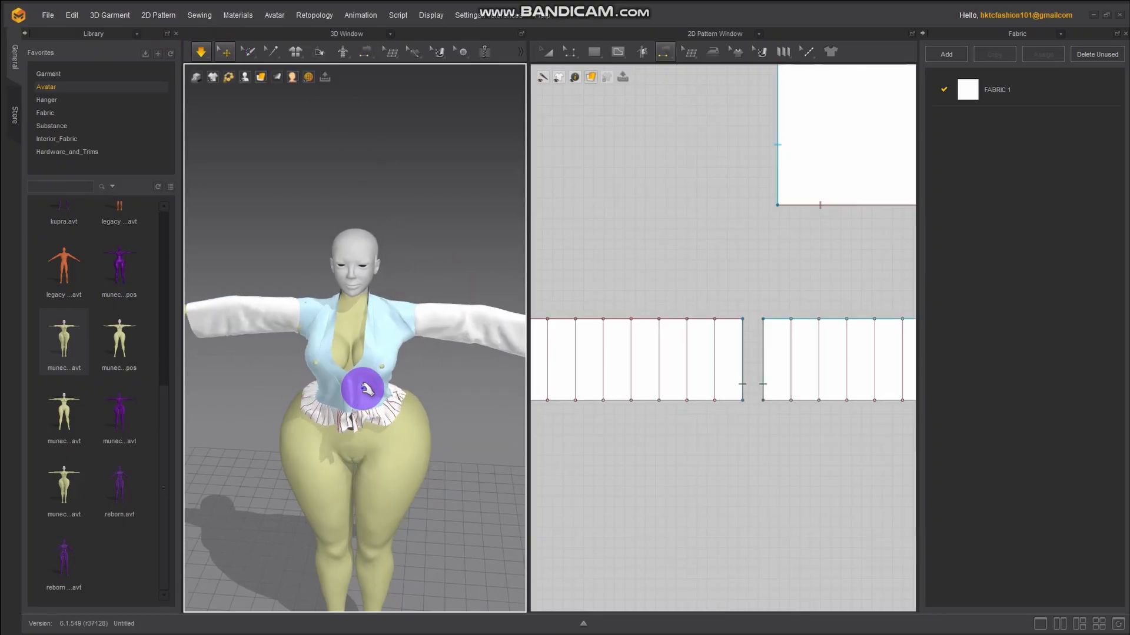
{"action": "scroll", "coordinate": [729, 278], "scroll_direction": "down", "scroll_amount": 4}
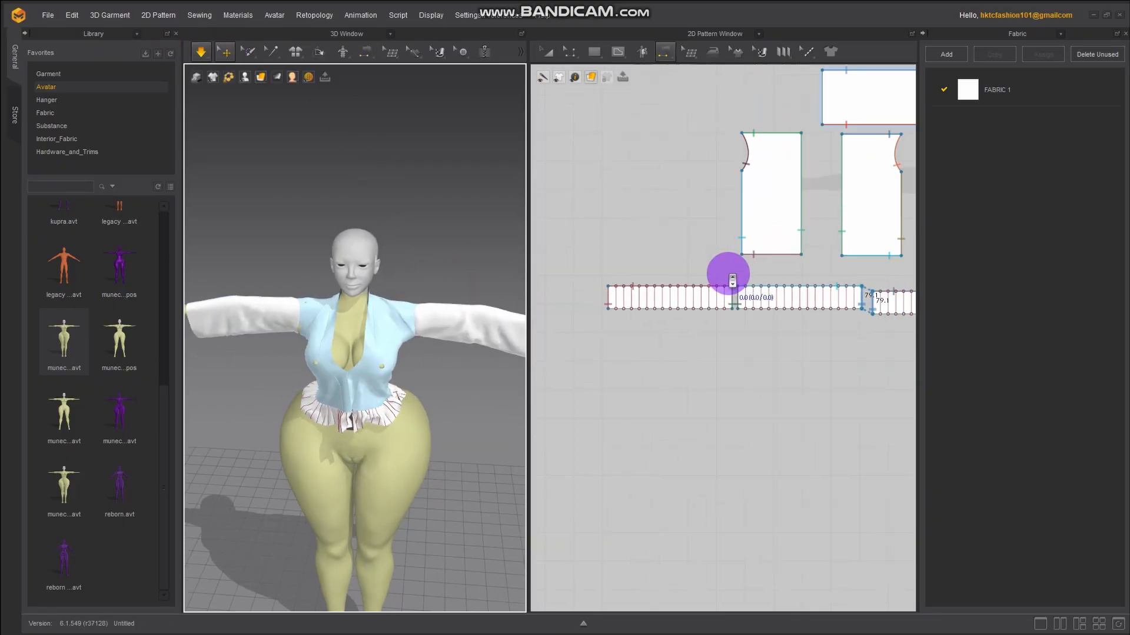
{"action": "left_click", "coordinate": [546, 52]}
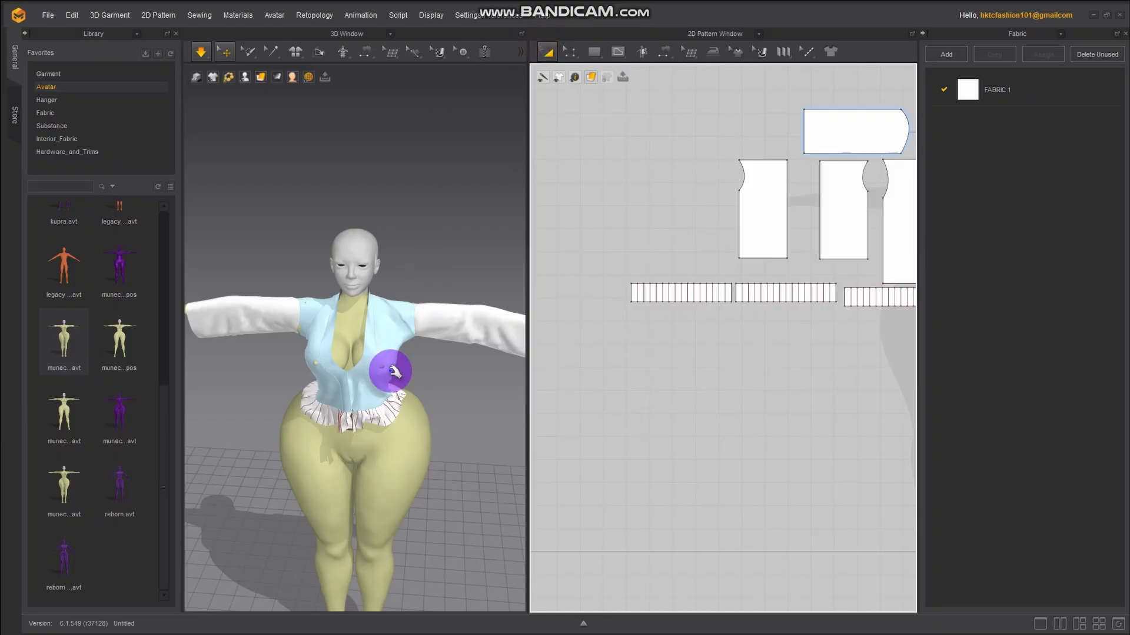
{"action": "mouse_move", "coordinate": [326, 444]}
{"action": "right_mouse_down"}
{"action": "mouse_move", "coordinate": [559, 424]}
{"action": "mouse_move", "coordinate": [542, 439]}
{"action": "mouse_move", "coordinate": [326, 453]}
{"action": "right_mouse_up"}
{"action": "key", "text": "space"}
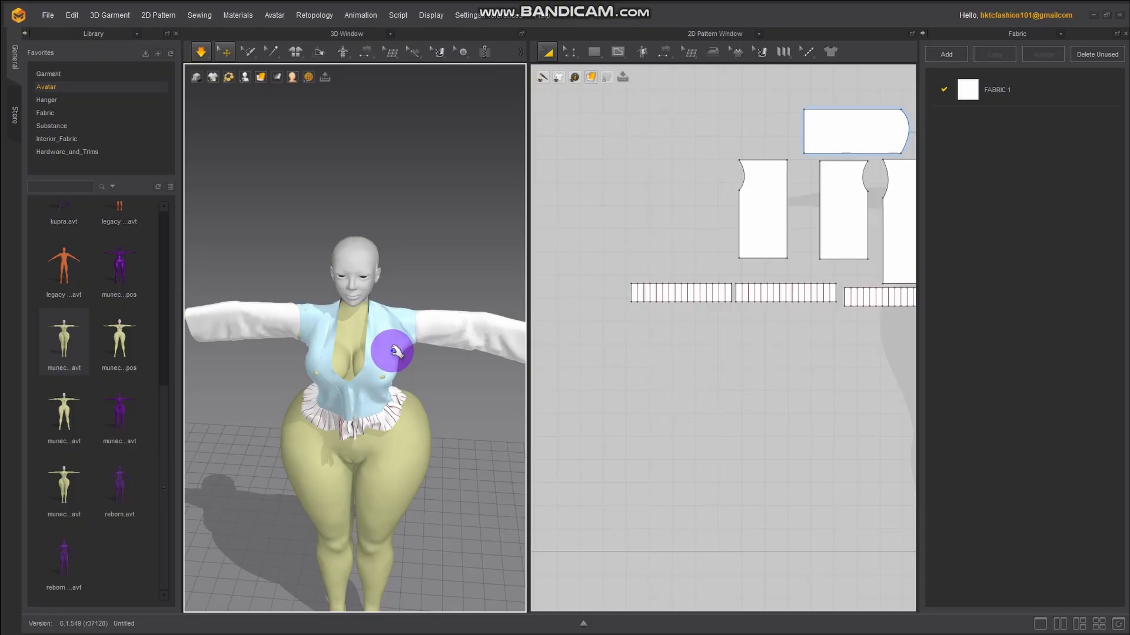
{"action": "left_click", "coordinate": [201, 51]}
Unfreeze the two front and two back bodice panels of the jacket on the avatar
{"action": "left_click", "coordinate": [387, 334]}
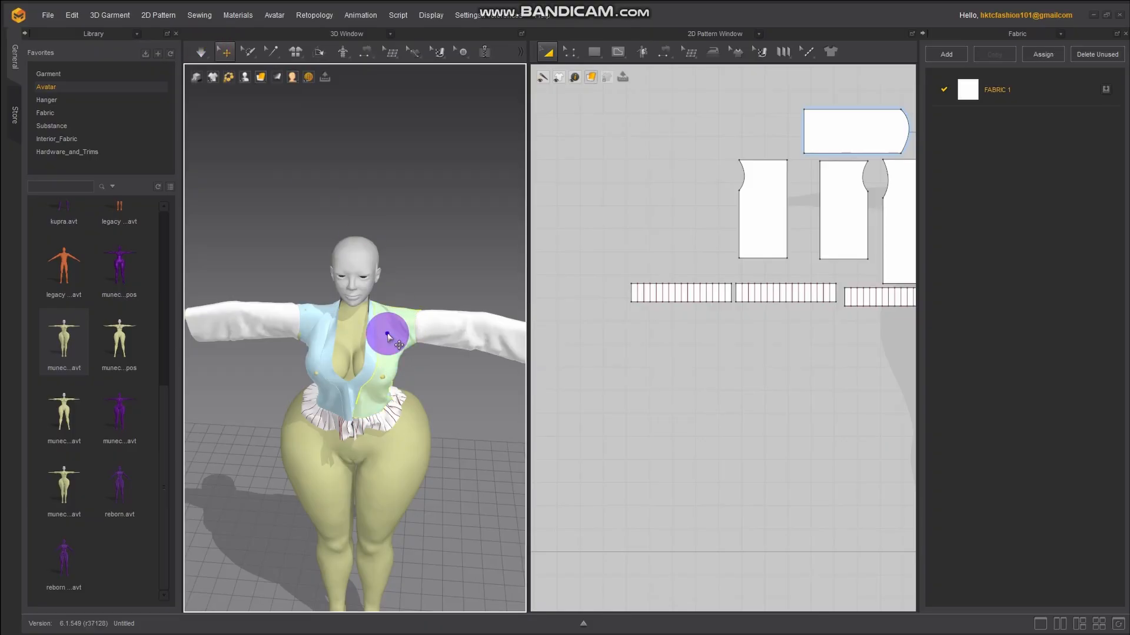
{"action": "left_click", "coordinate": [325, 337]}
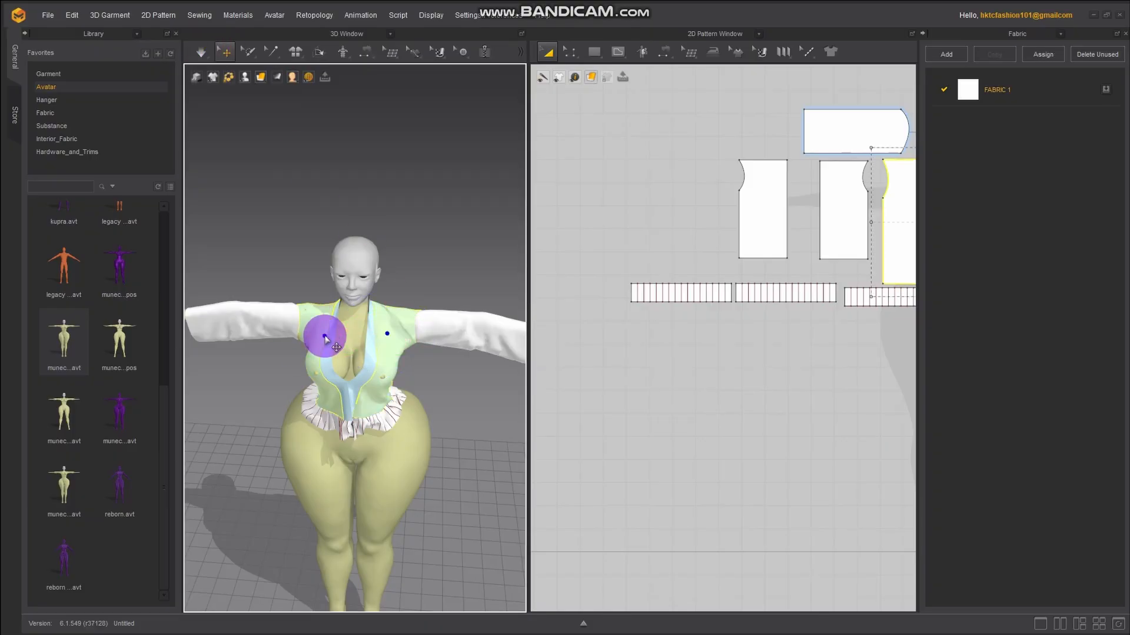
{"action": "right_click_drag", "start_coordinate": [325, 336], "coordinate": [238, 352]}
{"action": "left_click", "coordinate": [307, 390], "text": "shift"}
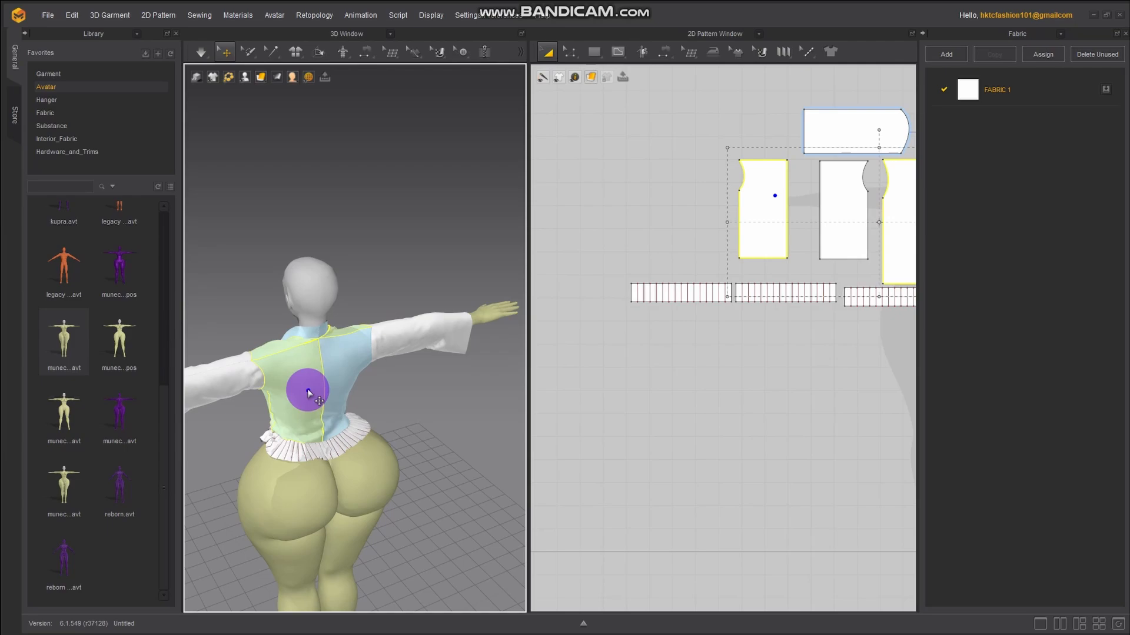
{"action": "right_click", "coordinate": [343, 374]}
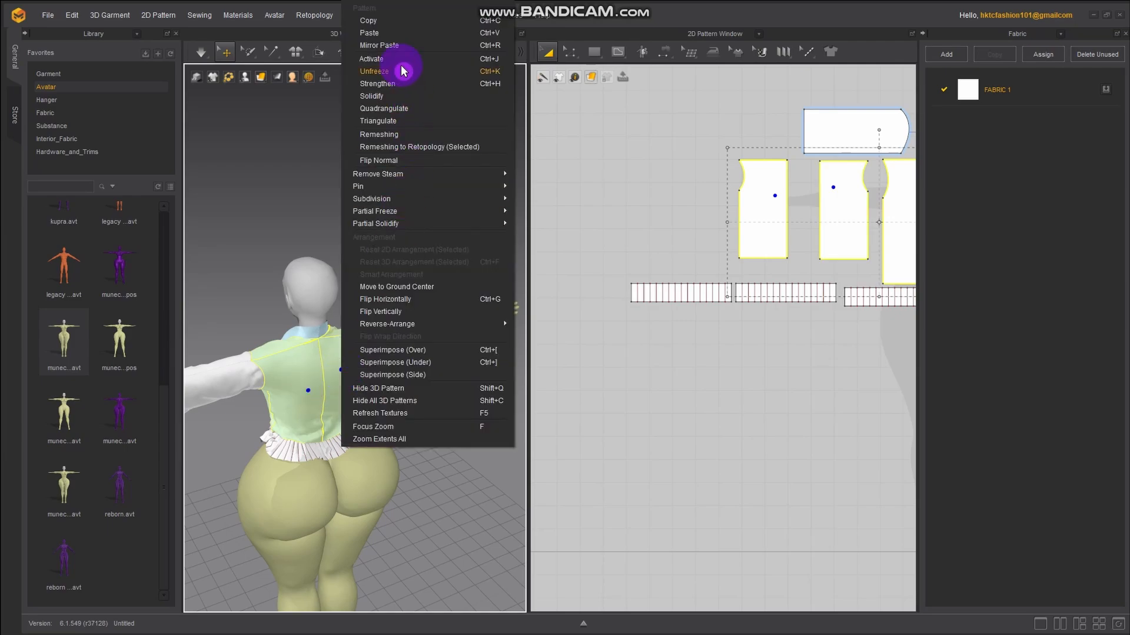
{"action": "left_click", "coordinate": [391, 72]}
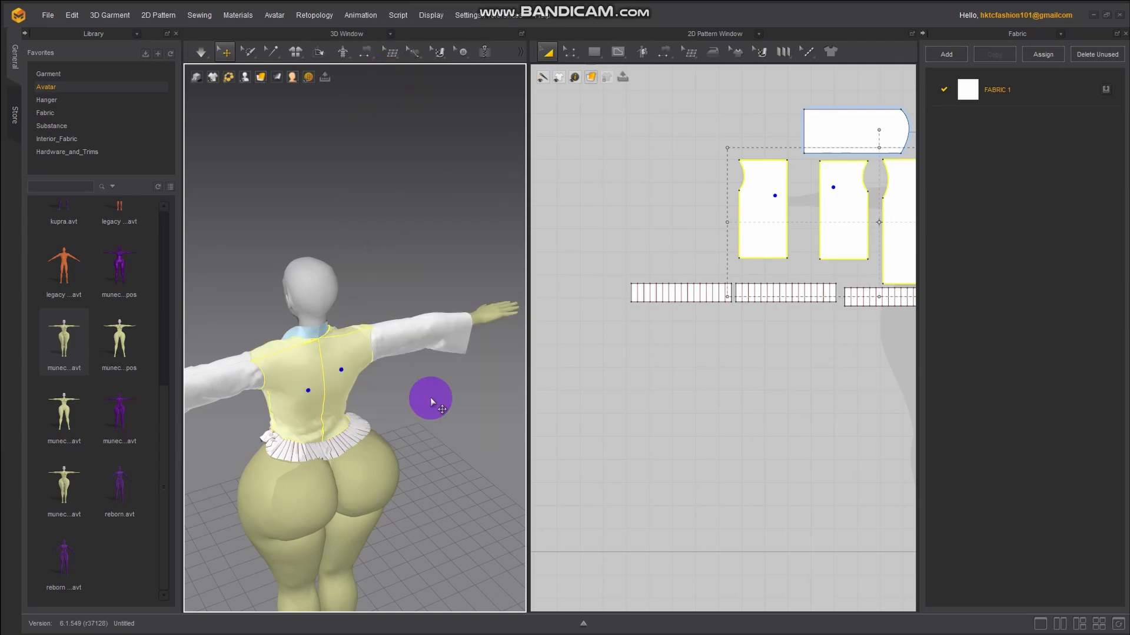
Try to unfreeze the two narrow front edge strips together with the bodice panels, and run the simulation
{"action": "right_click_drag", "start_coordinate": [323, 408], "coordinate": [467, 433]}
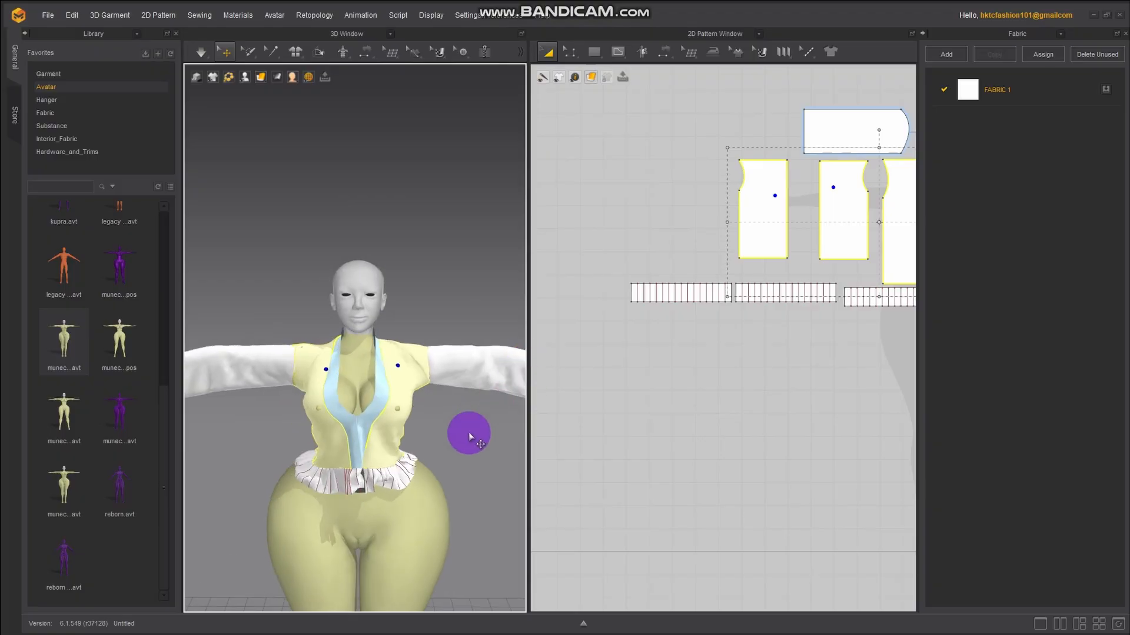
{"action": "left_click_drag", "start_coordinate": [372, 419], "coordinate": [341, 410]}
{"action": "right_click", "coordinate": [333, 414]}
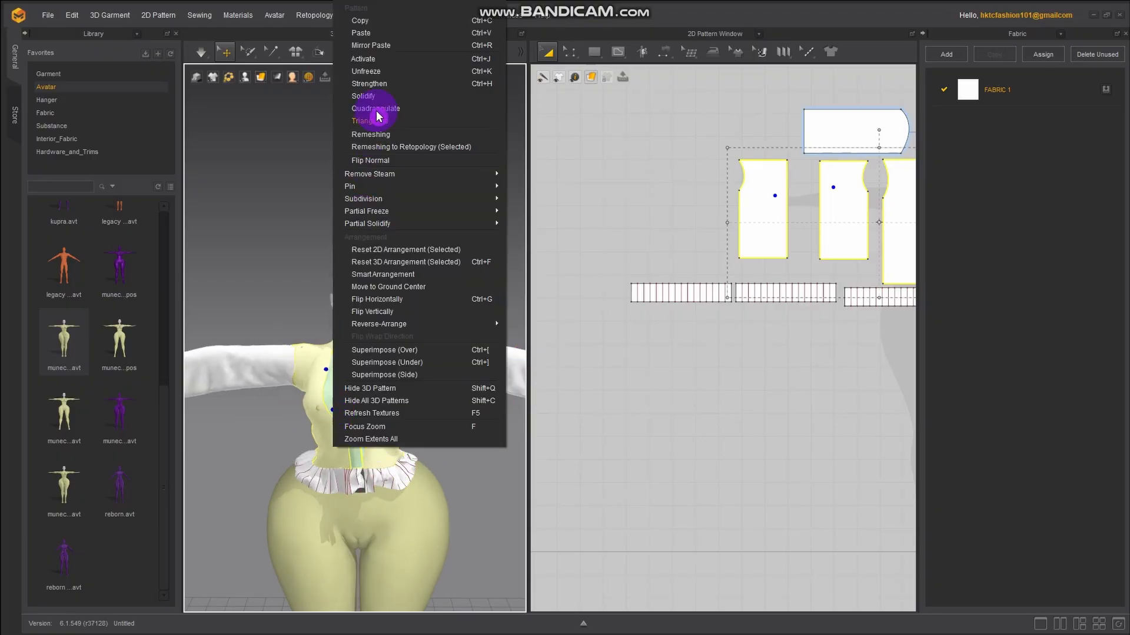
{"action": "left_click", "coordinate": [389, 72]}
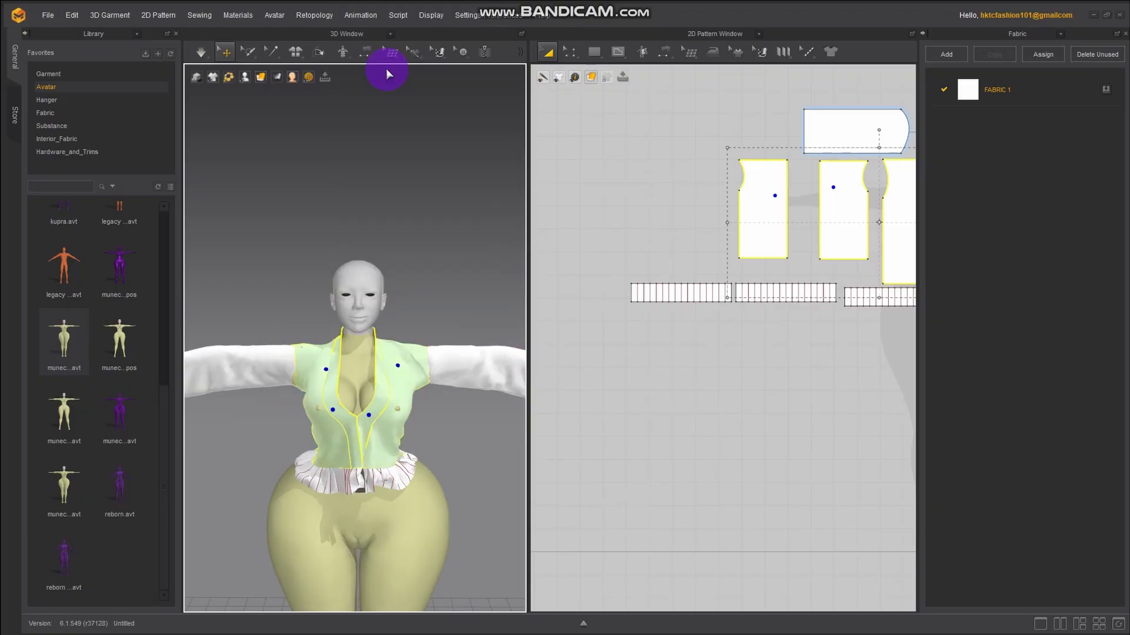
{"action": "left_click", "coordinate": [201, 51]}
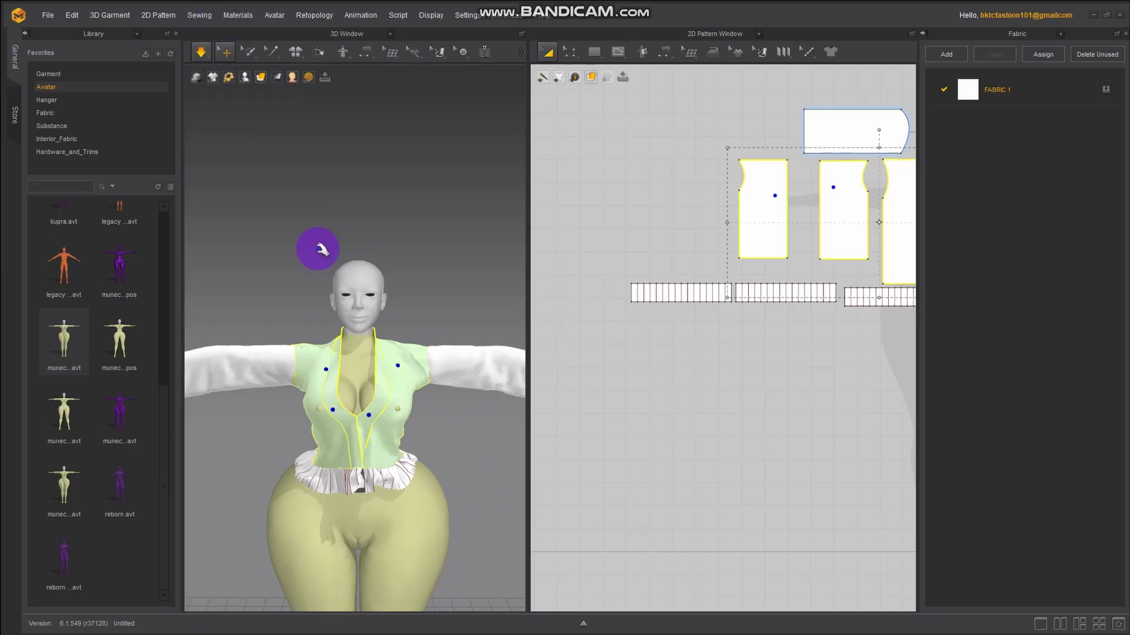
{"action": "left_click", "coordinate": [447, 314]}
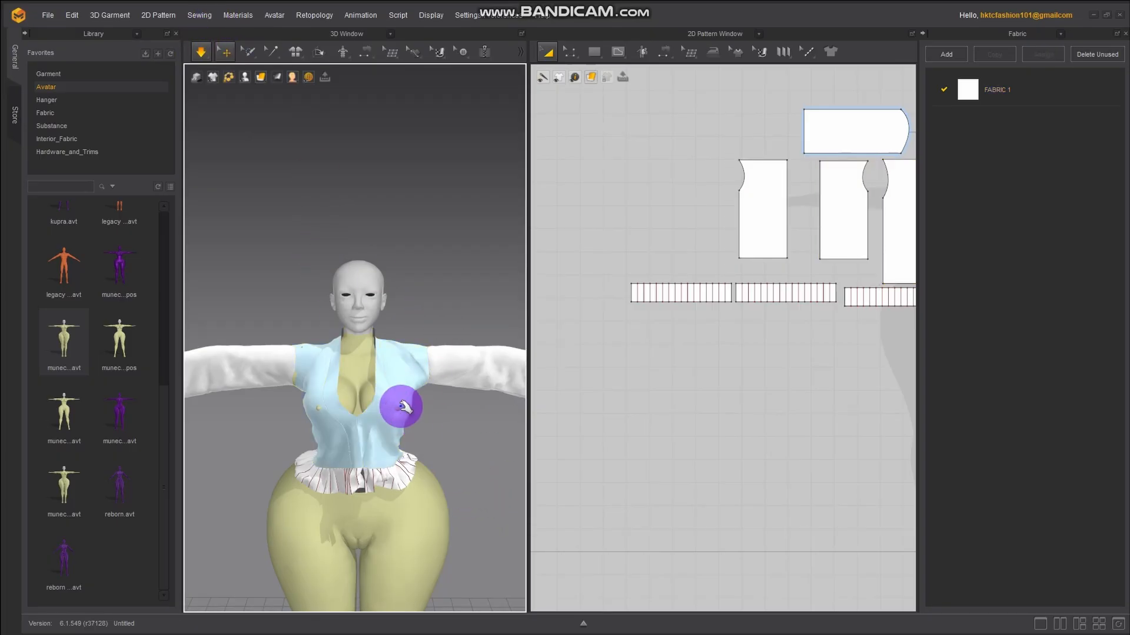
Unfreeze all bodice pieces together, including the front panels, narrow front edge strips and back panels, with the simulation running
{"action": "left_click_drag", "start_coordinate": [405, 398], "coordinate": [335, 442]}
{"action": "right_click_drag", "start_coordinate": [330, 439], "coordinate": [538, 436]}
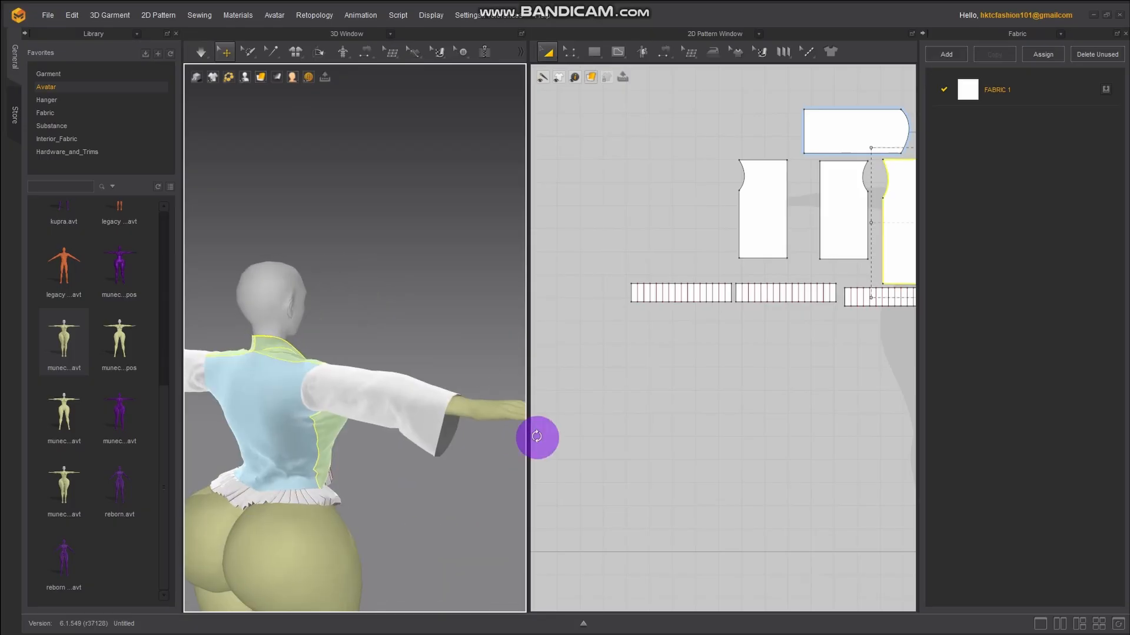
{"action": "left_click", "coordinate": [285, 429]}
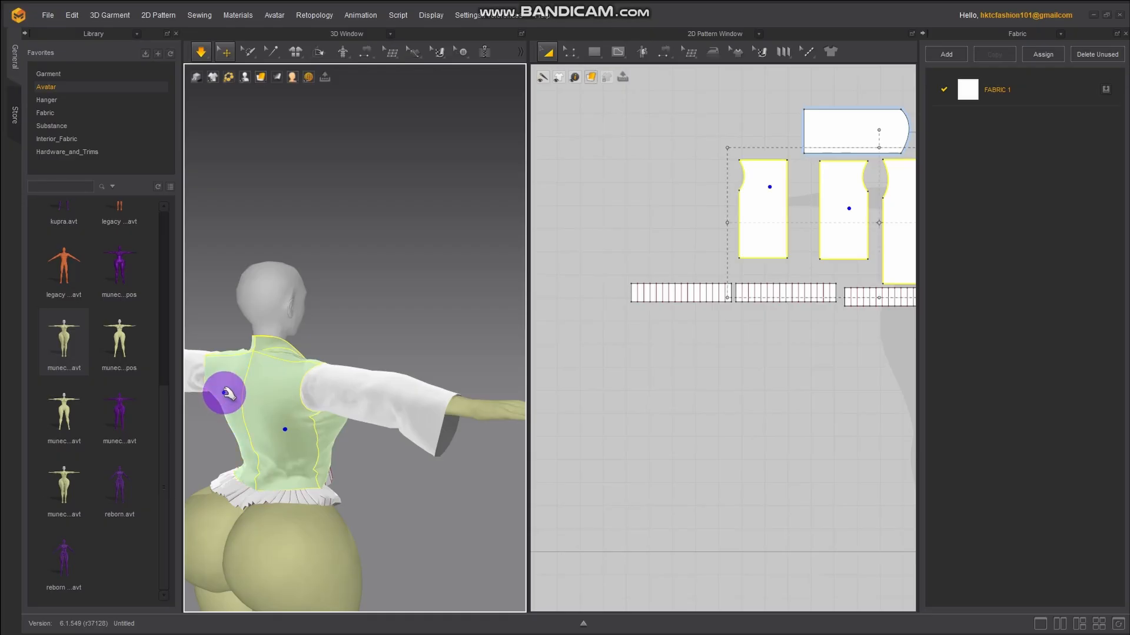
{"action": "right_click", "coordinate": [224, 392]}
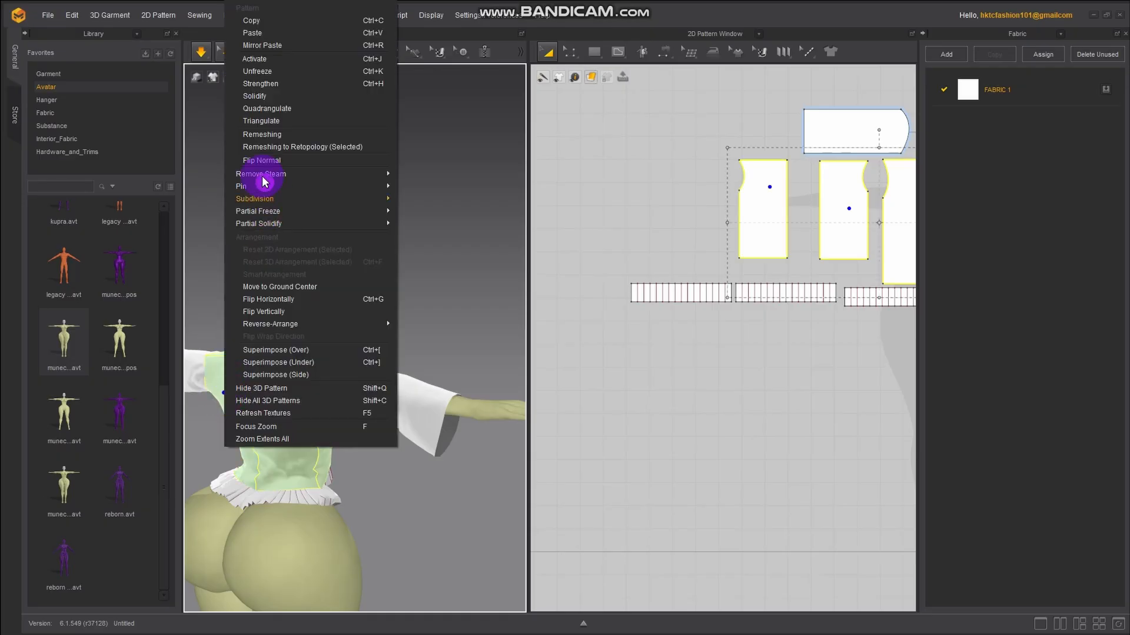
{"action": "left_click", "coordinate": [285, 75]}
{"action": "left_click", "coordinate": [393, 591]}
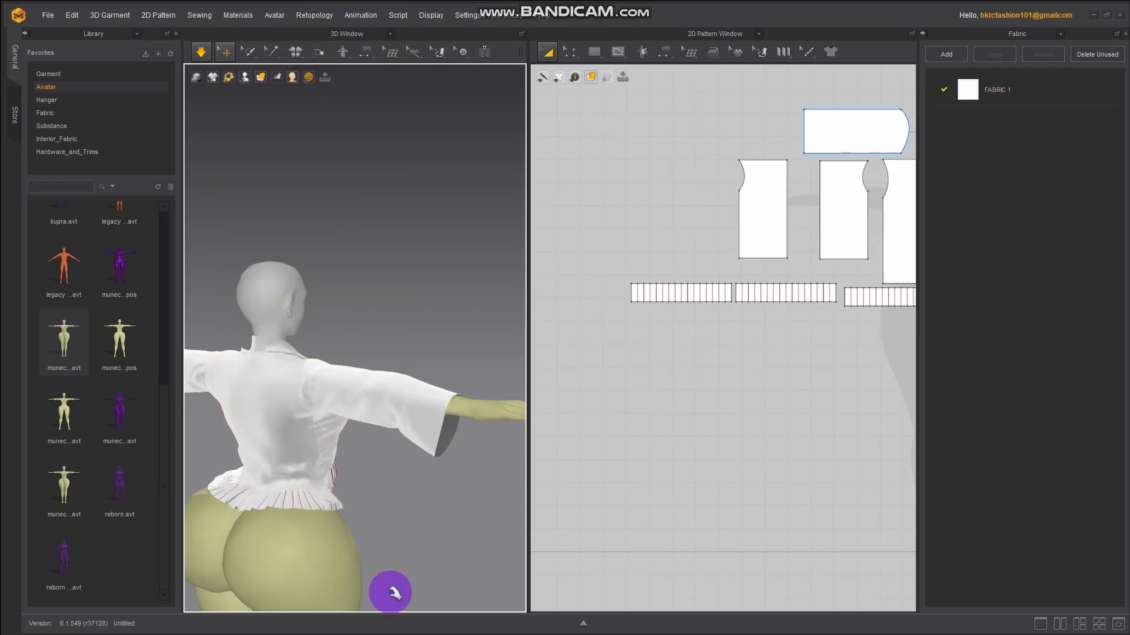
Tug the front waist strip on the avatar's right side near the centre front while the simulation runs
{"action": "right_click_drag", "start_coordinate": [393, 592], "coordinate": [352, 349]}
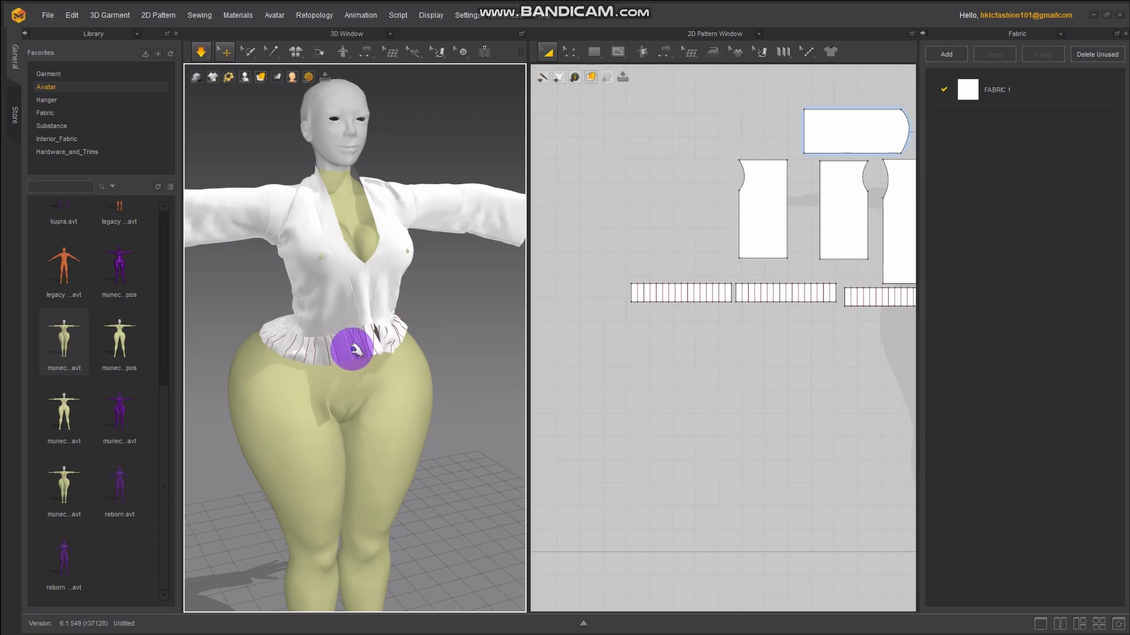
{"action": "mouse_move", "coordinate": [339, 356]}
{"action": "left_mouse_down"}
{"action": "mouse_move", "coordinate": [303, 360]}
{"action": "mouse_move", "coordinate": [341, 361]}
{"action": "left_mouse_up"}
{"action": "right_click_drag", "start_coordinate": [391, 359], "coordinate": [328, 358]}
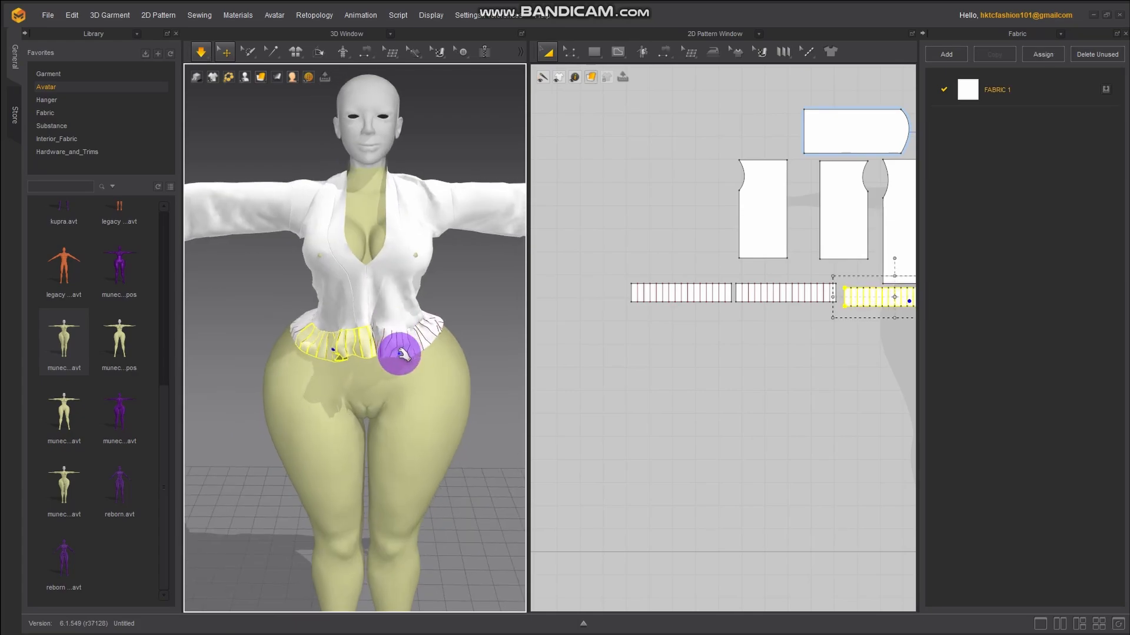
{"action": "left_click_drag", "start_coordinate": [401, 354], "coordinate": [310, 337]}
{"action": "scroll", "coordinate": [406, 364], "scroll_direction": "up", "scroll_amount": 5}
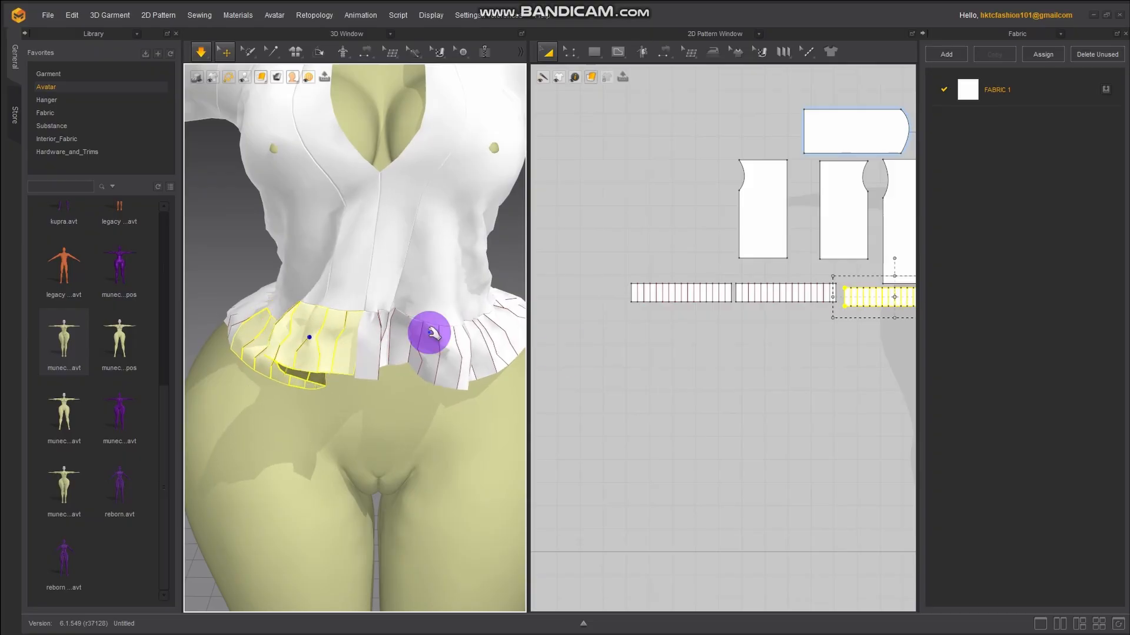
Stop the simulation and join the adjacent short ends of the two front waist strips at the centre front with Segment Sewing
{"action": "middle_click_drag", "start_coordinate": [874, 354], "coordinate": [614, 363]}
{"action": "scroll", "coordinate": [667, 347], "scroll_direction": "up", "scroll_amount": 3}
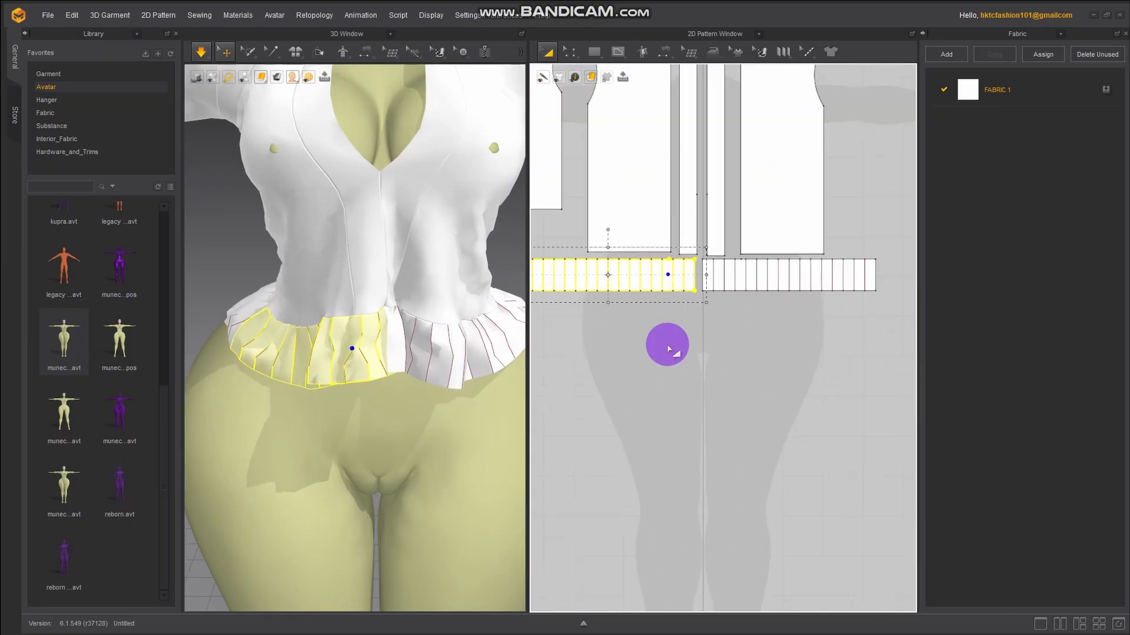
{"action": "left_click", "coordinate": [199, 50]}
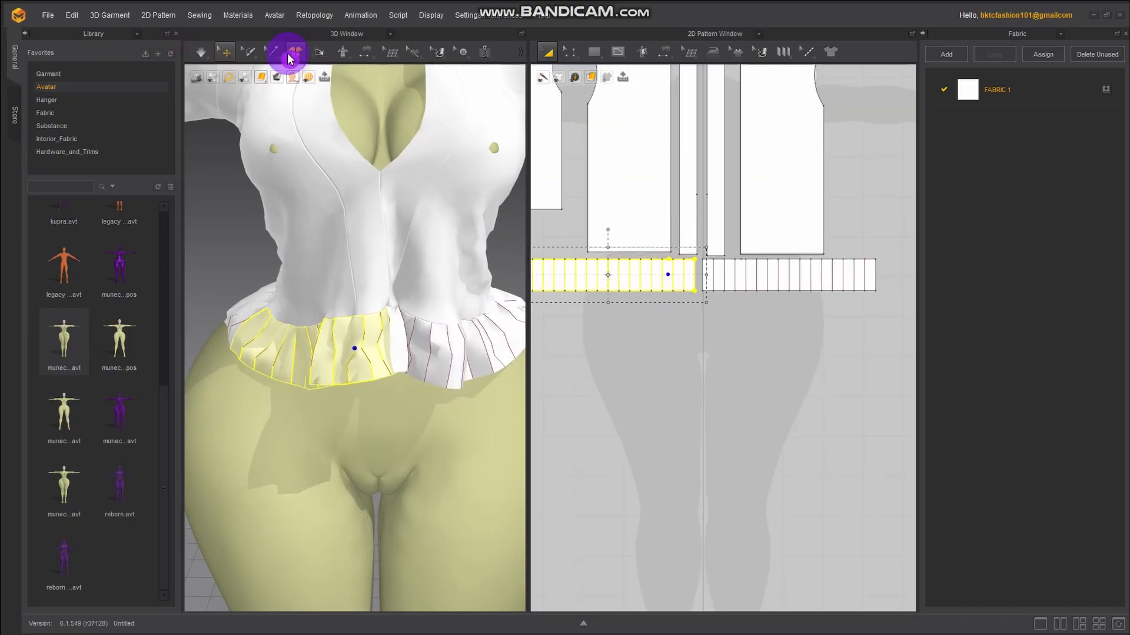
{"action": "left_click", "coordinate": [365, 53]}
{"action": "left_click", "coordinate": [364, 53]}
{"action": "left_click", "coordinate": [464, 139]}
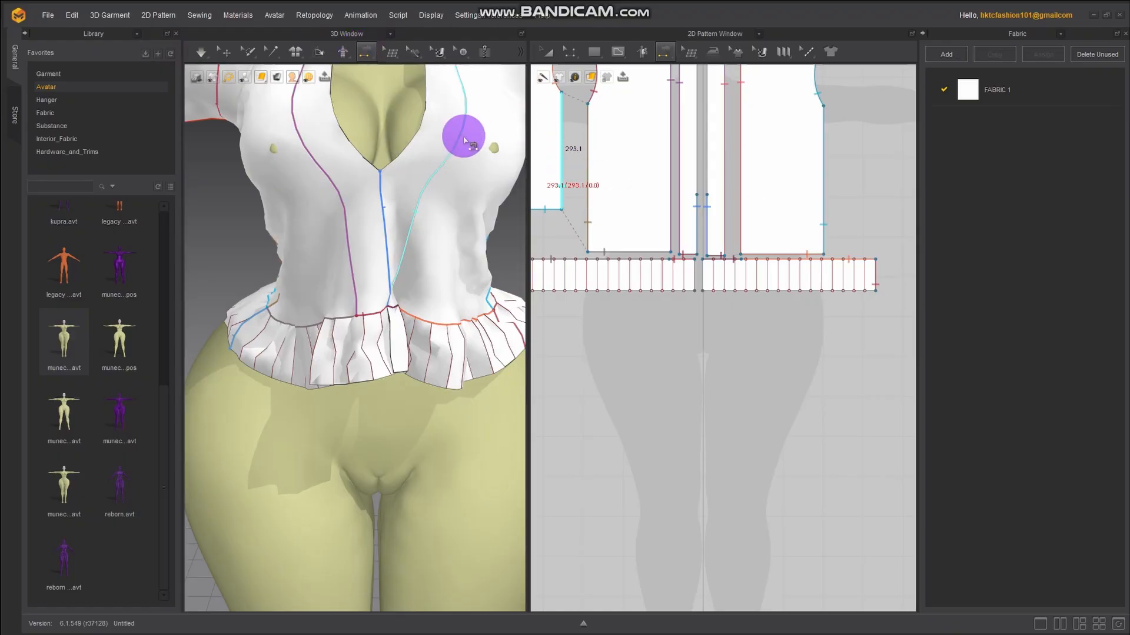
{"action": "scroll", "coordinate": [744, 310], "scroll_direction": "up", "scroll_amount": 3}
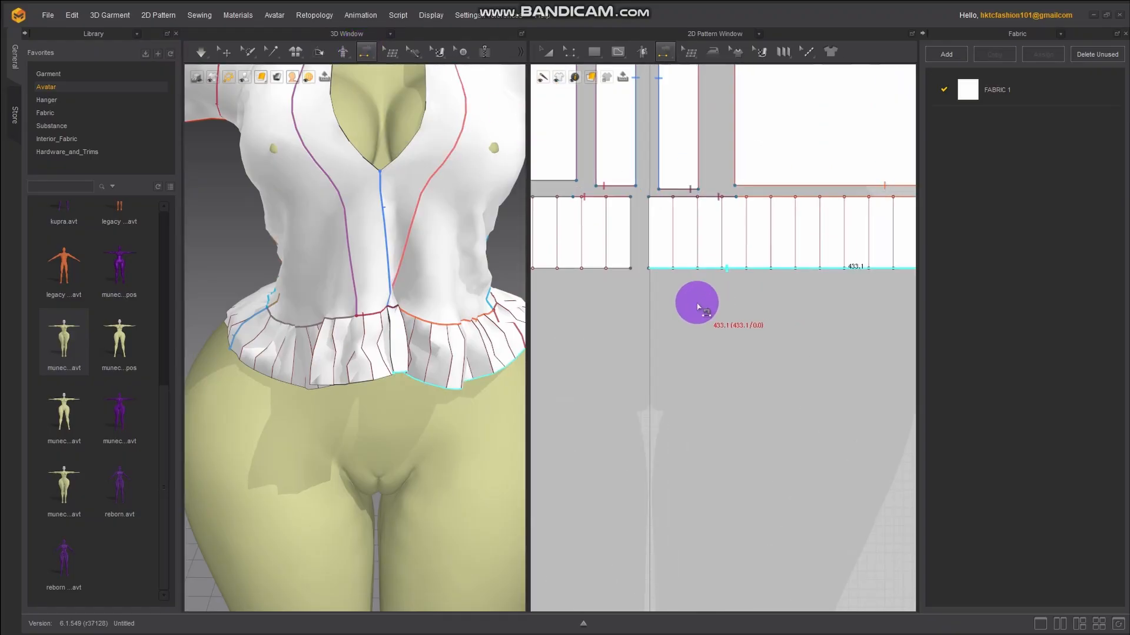
{"action": "left_click", "coordinate": [638, 263]}
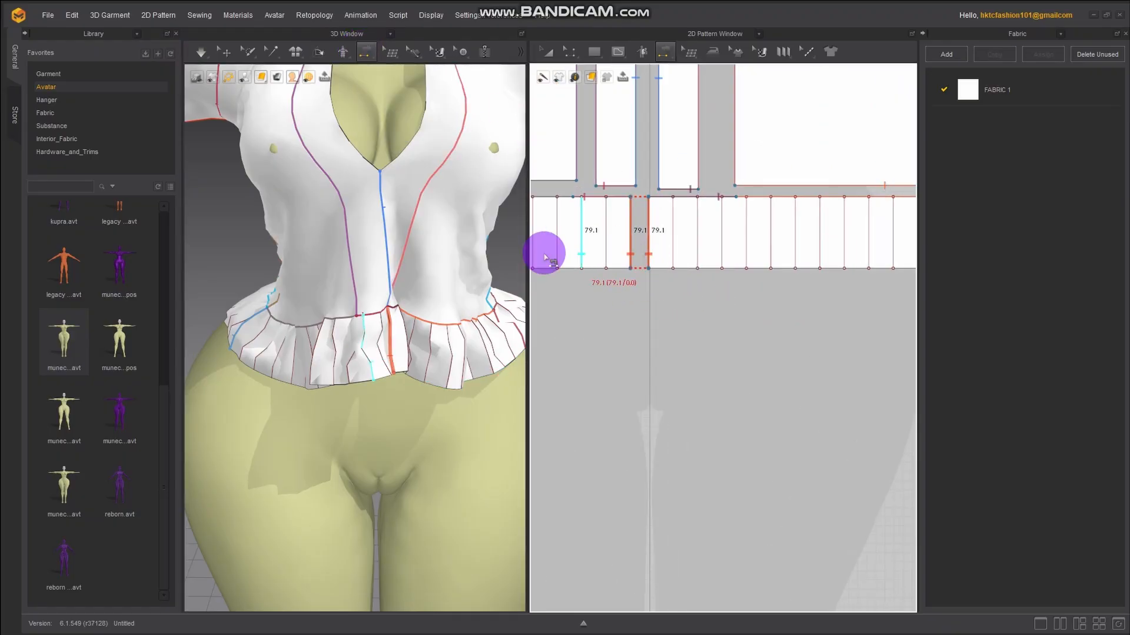
Run the Normal simulation and pull on the joined front waist strips to settle the closed peplum around the avatar
{"action": "left_click", "coordinate": [226, 51]}
{"action": "left_click", "coordinate": [196, 51]}
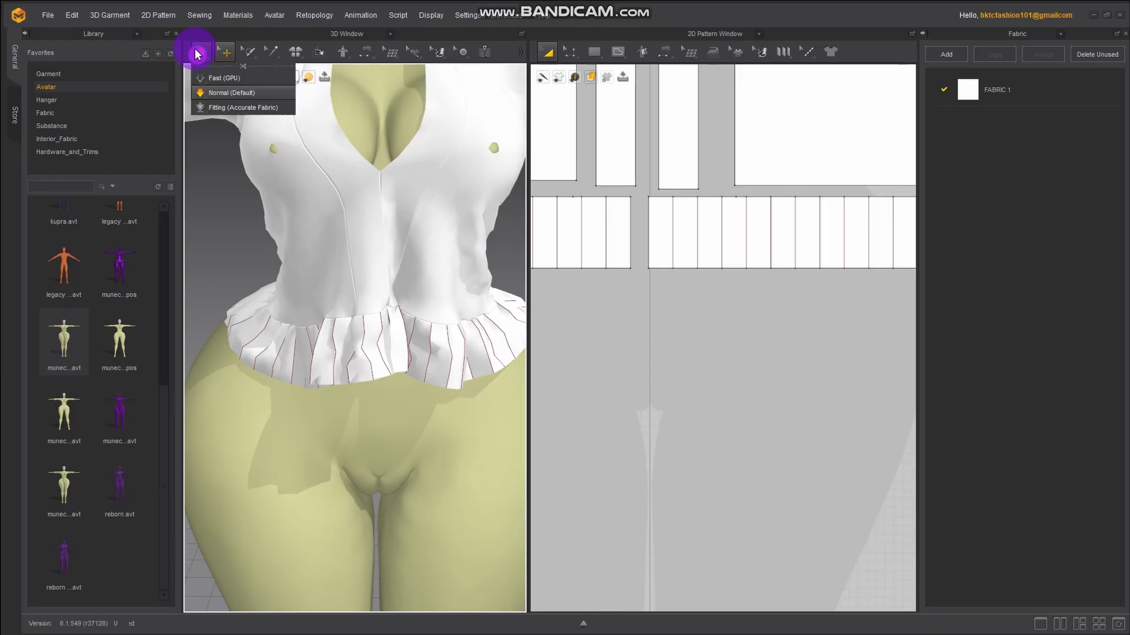
{"action": "left_click_drag", "start_coordinate": [375, 355], "coordinate": [262, 358]}
{"action": "scroll", "coordinate": [348, 394], "scroll_direction": "down", "scroll_amount": 3}
{"action": "right_click_drag", "start_coordinate": [304, 349], "coordinate": [460, 341]}
{"action": "key", "text": "space"}
{"action": "scroll", "coordinate": [756, 354], "scroll_direction": "down", "scroll_amount": 5}
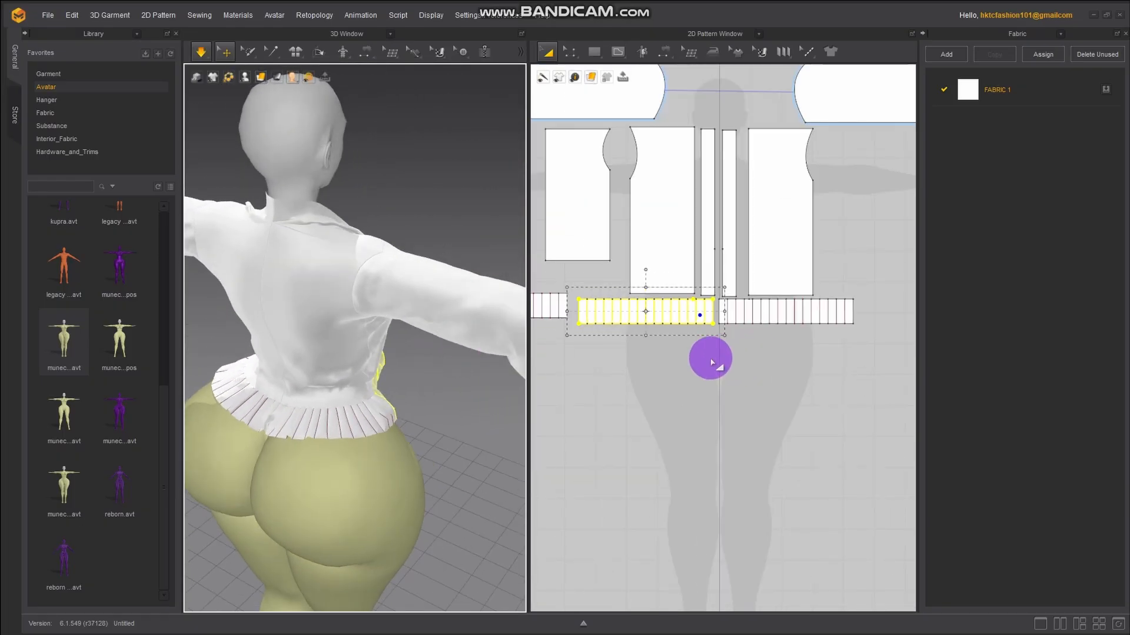
Try to symmetrize all four waist strips together, dismiss the notice and clear the selection
{"action": "right_click_drag", "start_coordinate": [709, 353], "coordinate": [831, 334]}
{"action": "scroll", "coordinate": [832, 334], "scroll_direction": "down", "scroll_amount": 3}
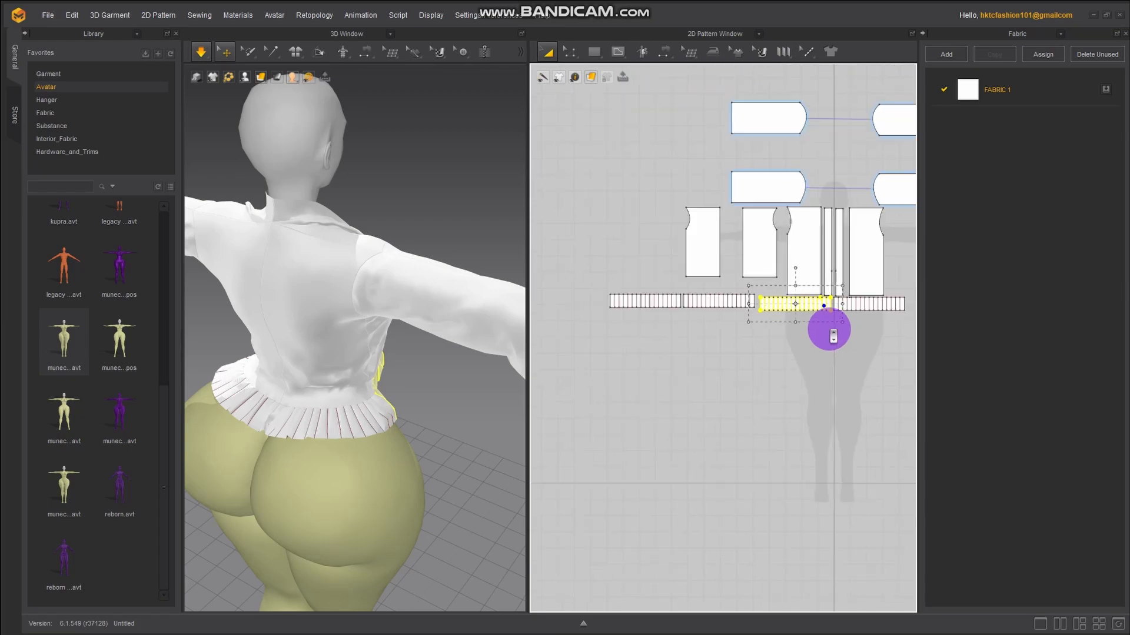
{"action": "scroll", "coordinate": [821, 326], "scroll_direction": "up", "scroll_amount": 4}
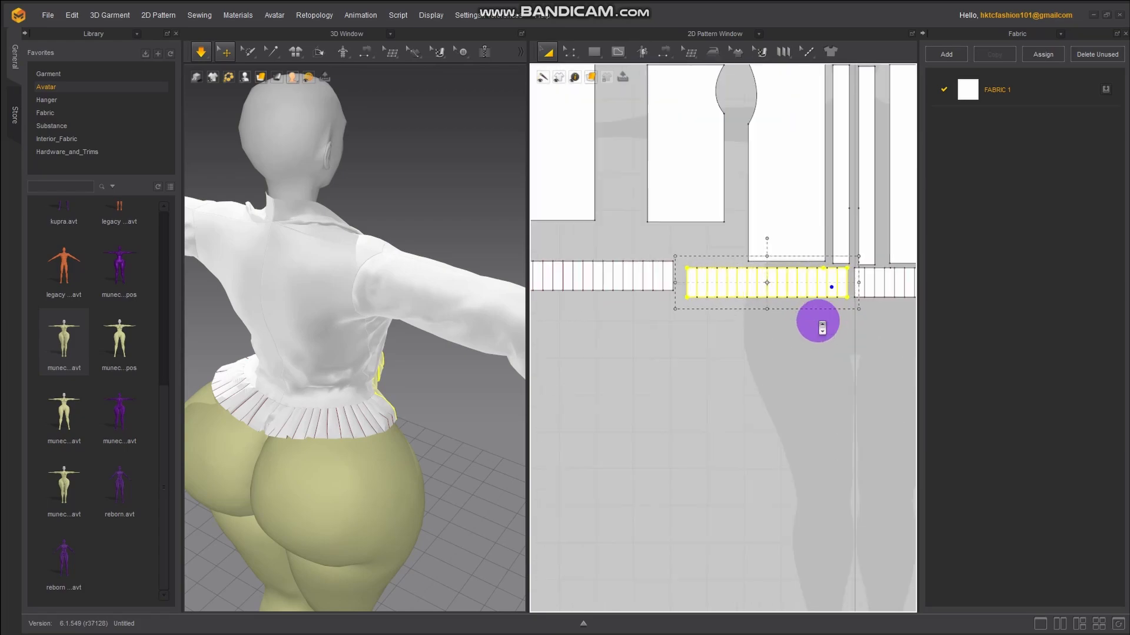
{"action": "left_click", "coordinate": [880, 288], "text": "shift"}
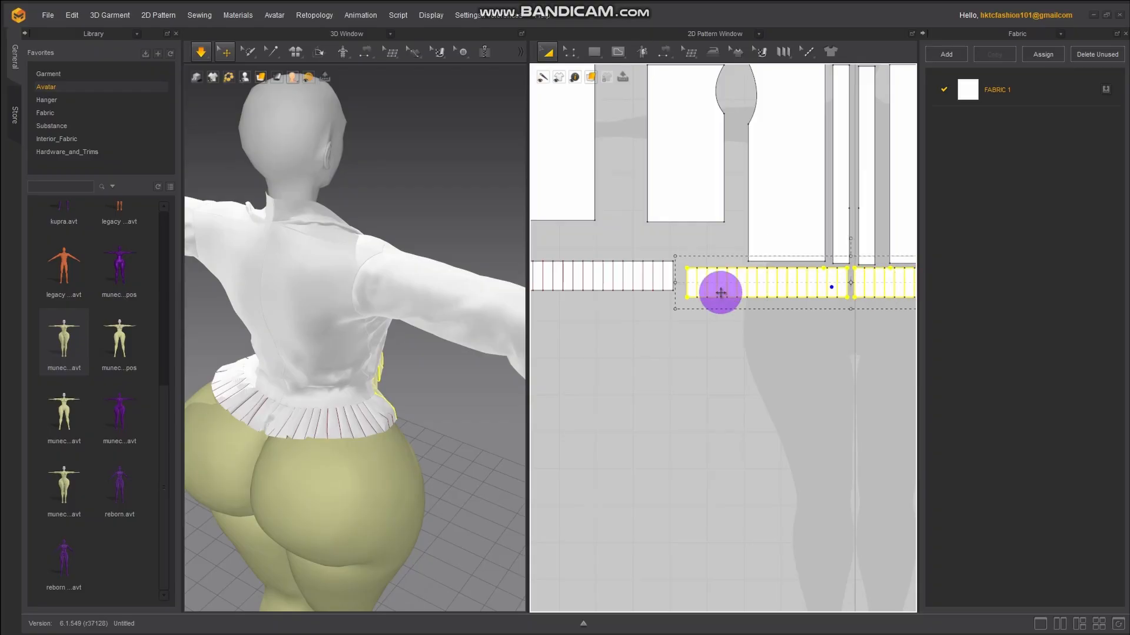
{"action": "left_click", "coordinate": [637, 283], "text": "shift"}
{"action": "middle_click_drag", "start_coordinate": [559, 343], "coordinate": [840, 333]}
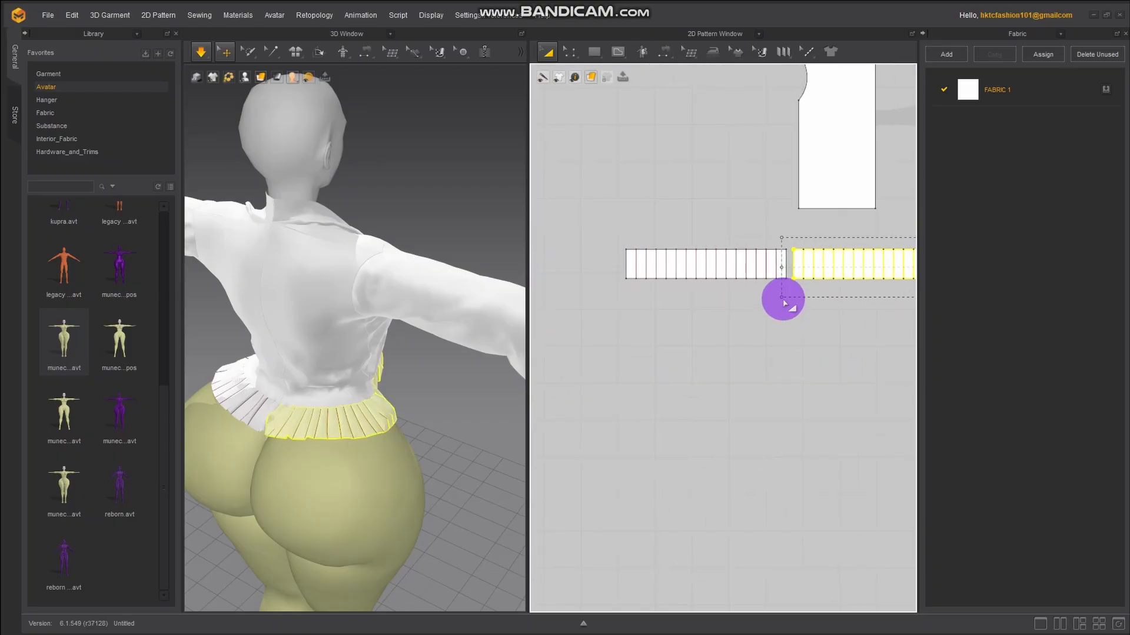
{"action": "left_click", "coordinate": [690, 270], "text": "shift"}
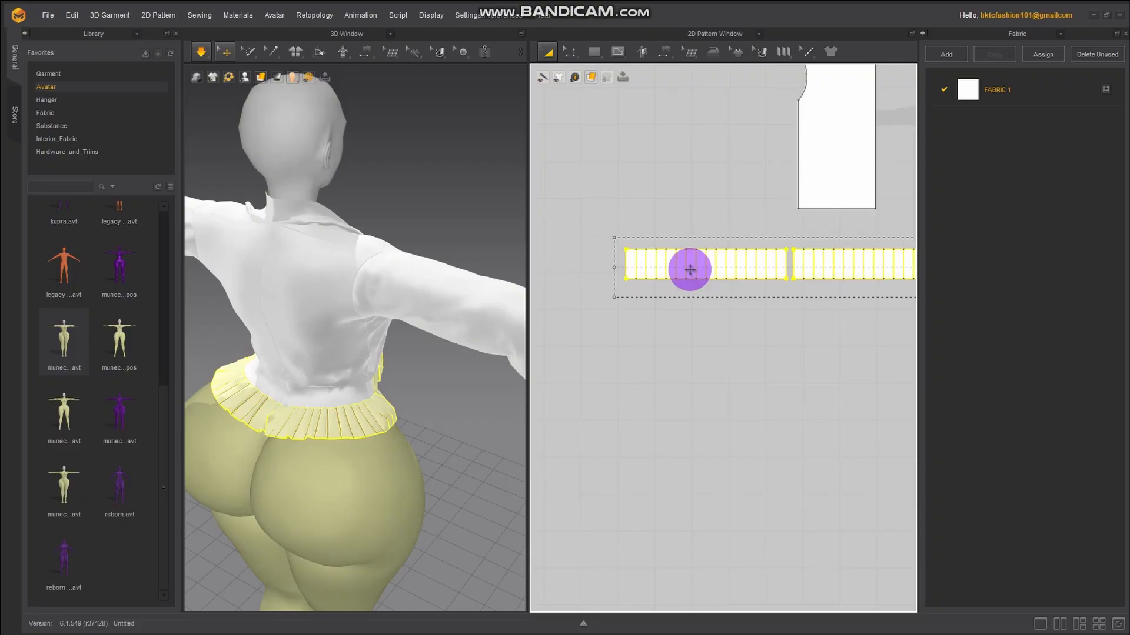
{"action": "right_click", "coordinate": [689, 270]}
{"action": "left_click", "coordinate": [757, 175]}
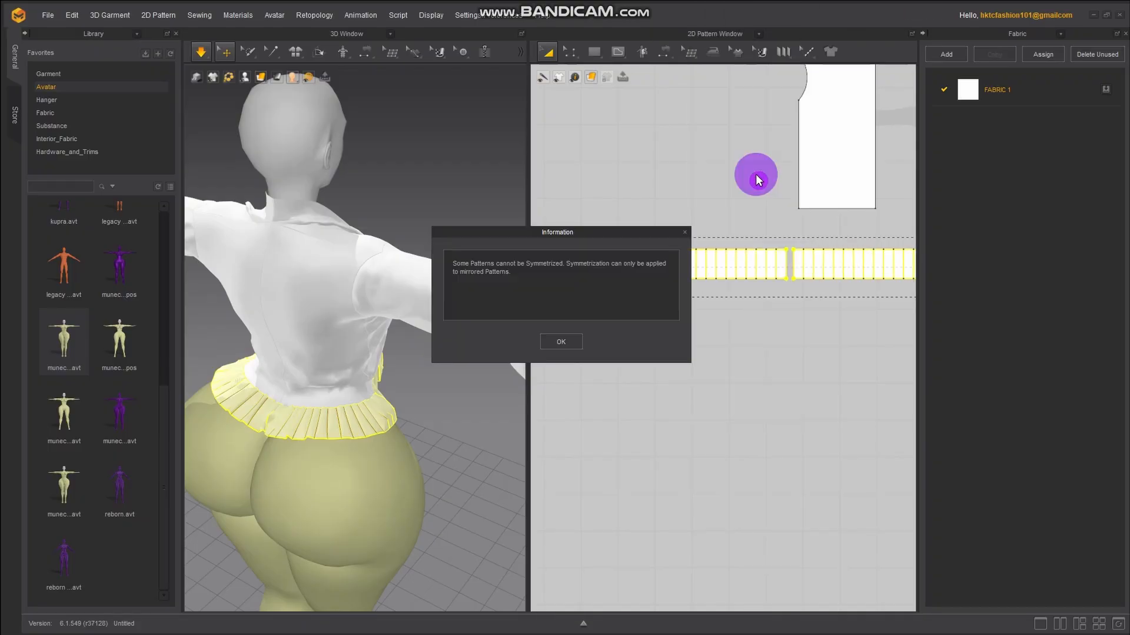
{"action": "left_click", "coordinate": [573, 344]}
{"action": "left_click", "coordinate": [824, 323]}
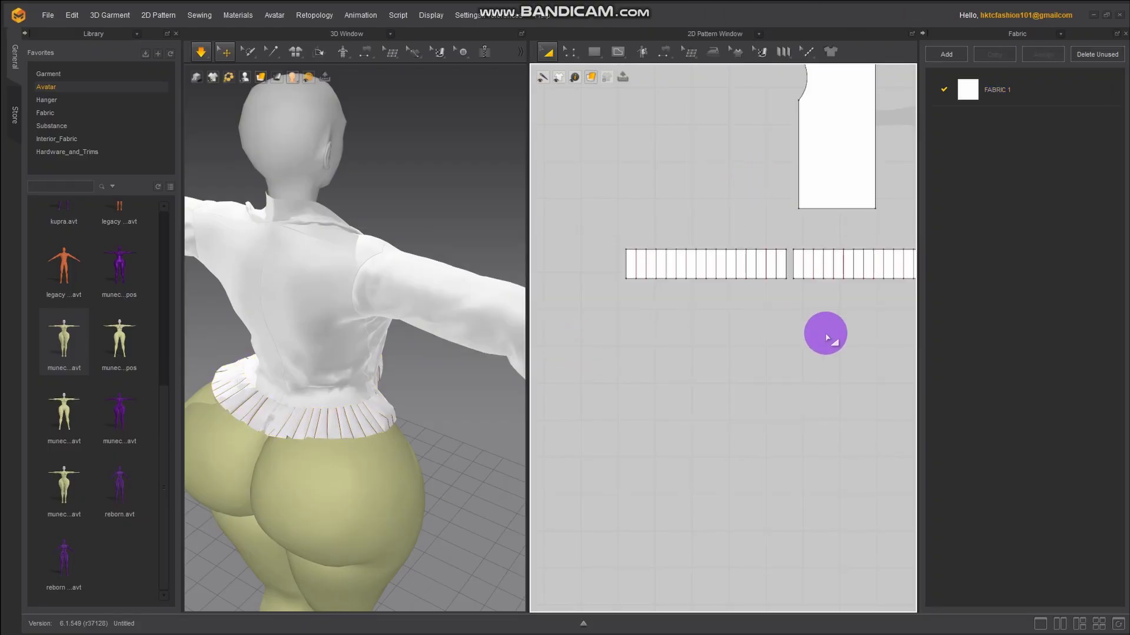
Box-select the lower end points of the fold lines on the outermost back waist strip with Edit Pattern
{"action": "scroll", "coordinate": [747, 320], "scroll_direction": "down", "scroll_amount": 2}
{"action": "scroll", "coordinate": [753, 318], "scroll_direction": "up", "scroll_amount": 1}
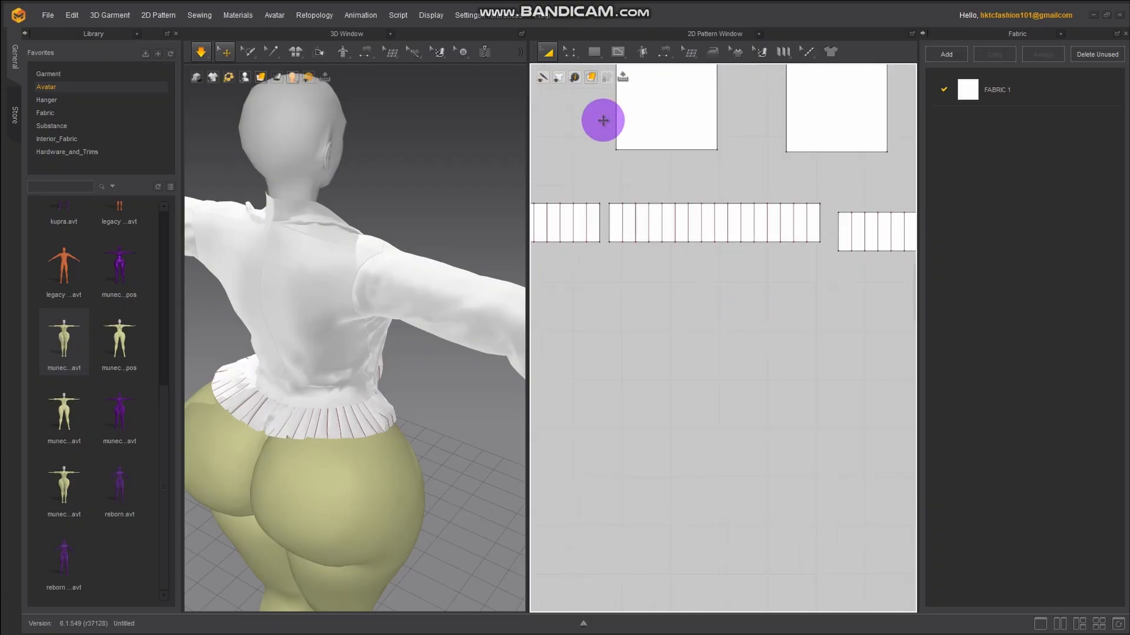
{"action": "left_click", "coordinate": [570, 52]}
{"action": "left_click", "coordinate": [711, 367]}
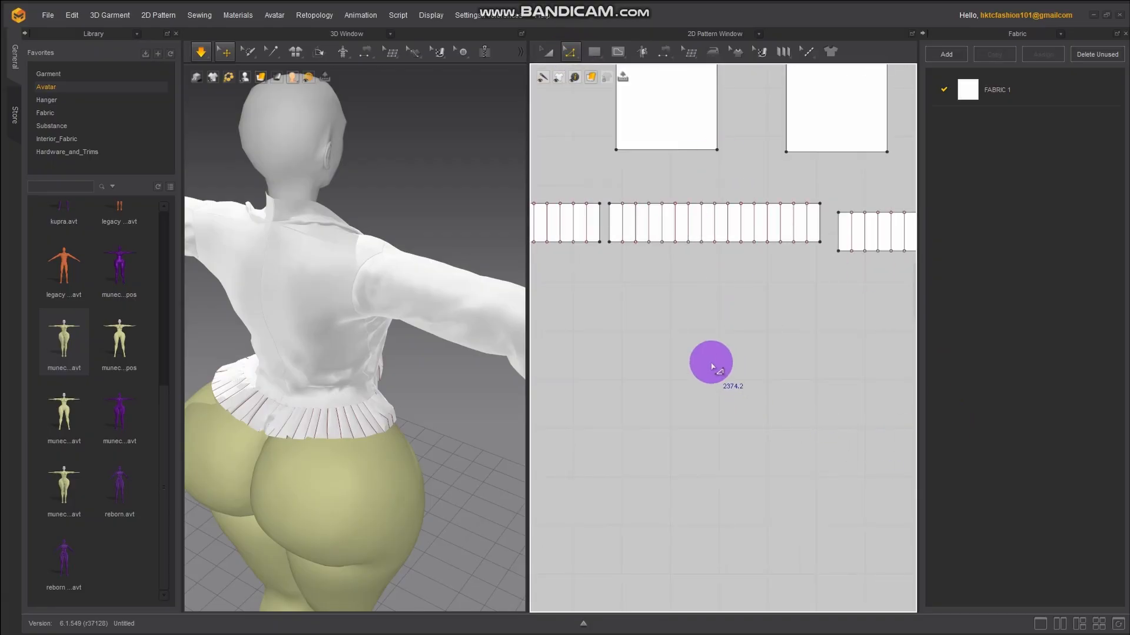
{"action": "middle_click_drag", "start_coordinate": [691, 353], "coordinate": [895, 394]}
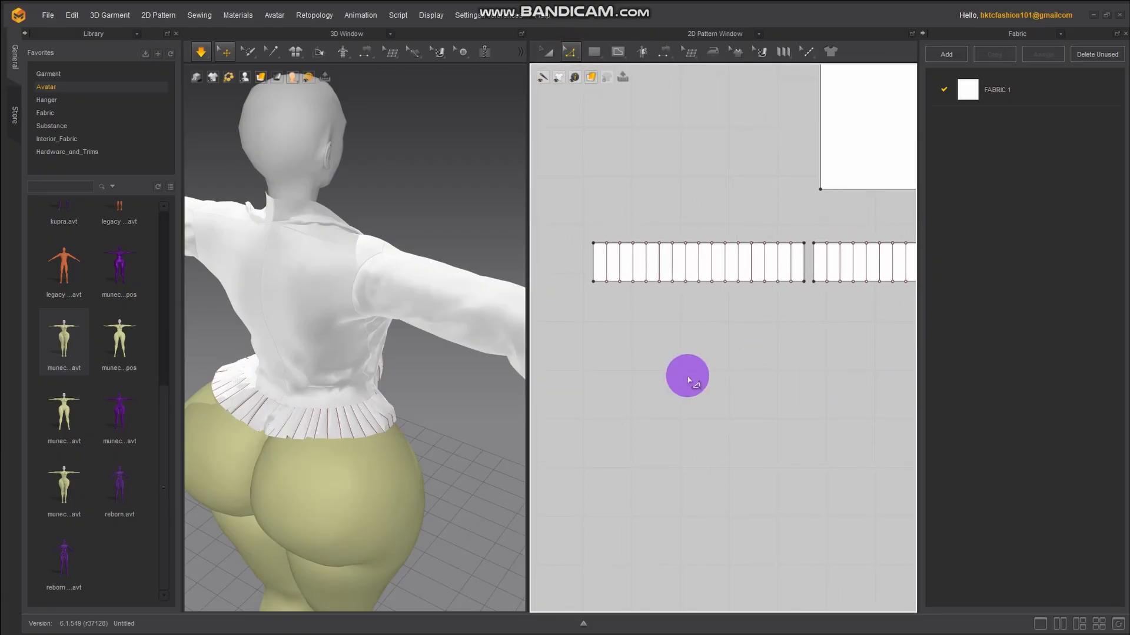
{"action": "scroll", "coordinate": [686, 376], "scroll_direction": "up", "scroll_amount": 2}
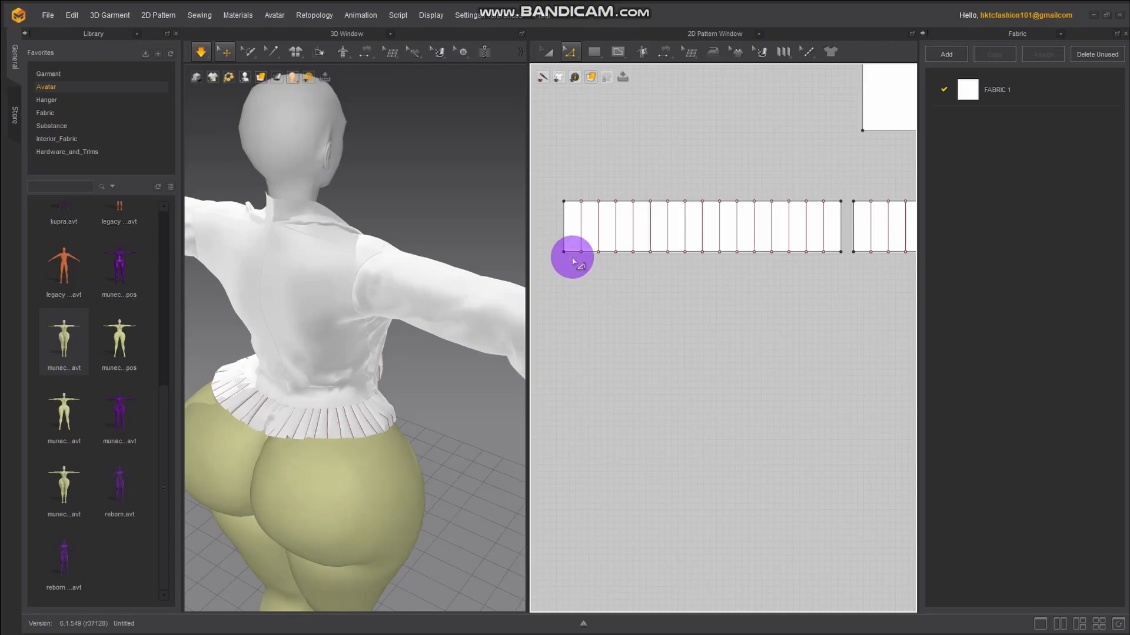
{"action": "scroll", "coordinate": [576, 265], "scroll_direction": "up", "scroll_amount": 1}
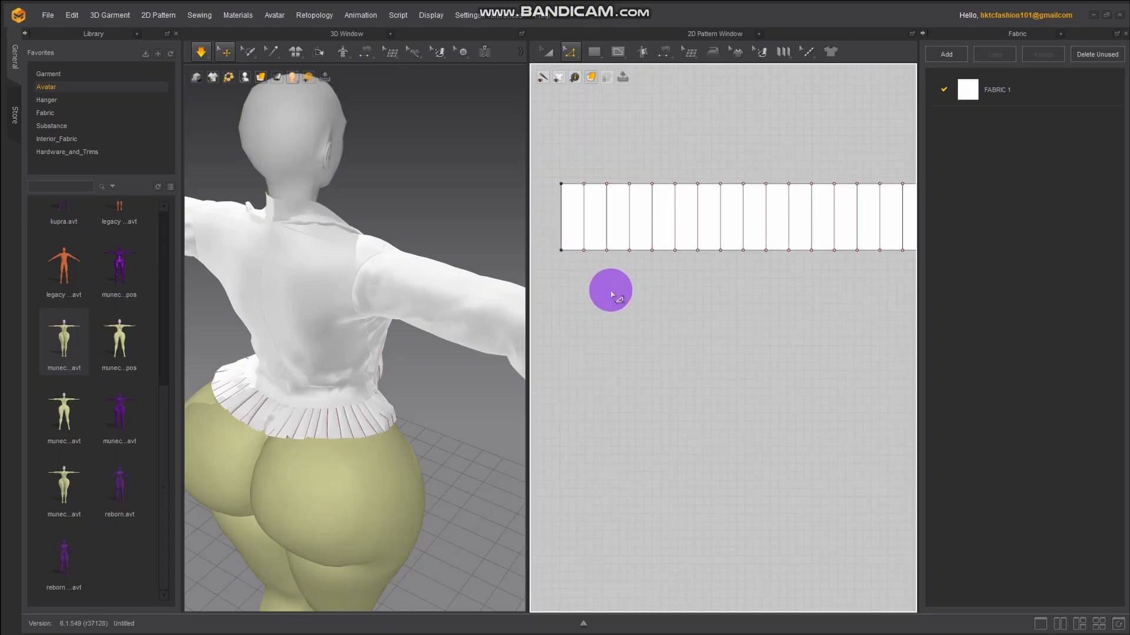
{"action": "scroll", "coordinate": [612, 294], "scroll_direction": "down", "scroll_amount": 2}
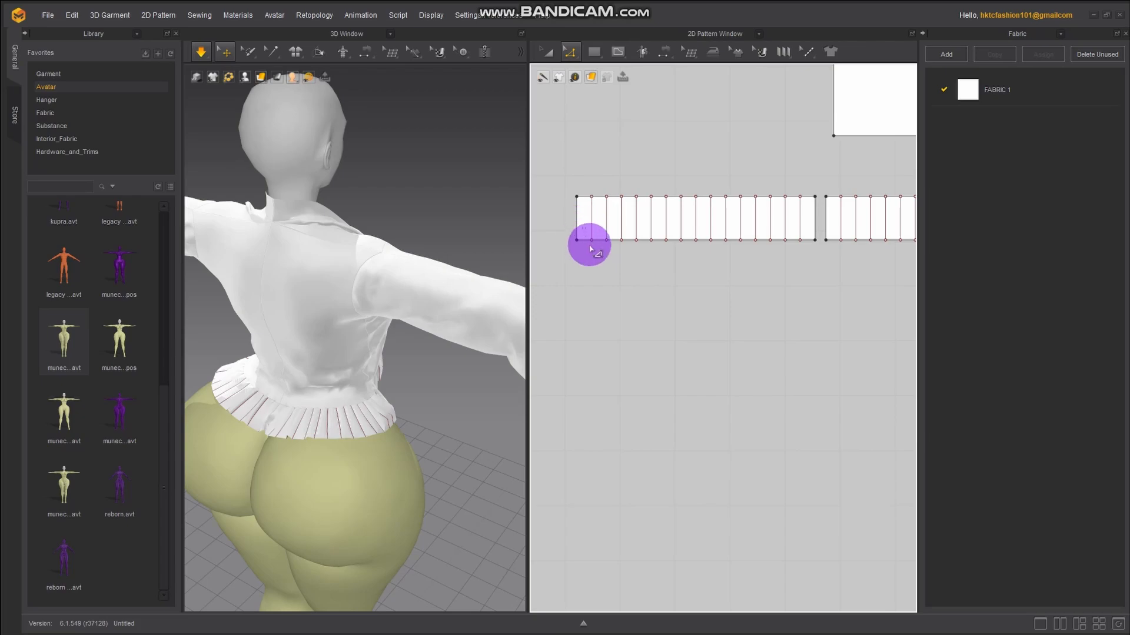
{"action": "left_click_drag", "start_coordinate": [590, 249], "coordinate": [784, 266]}
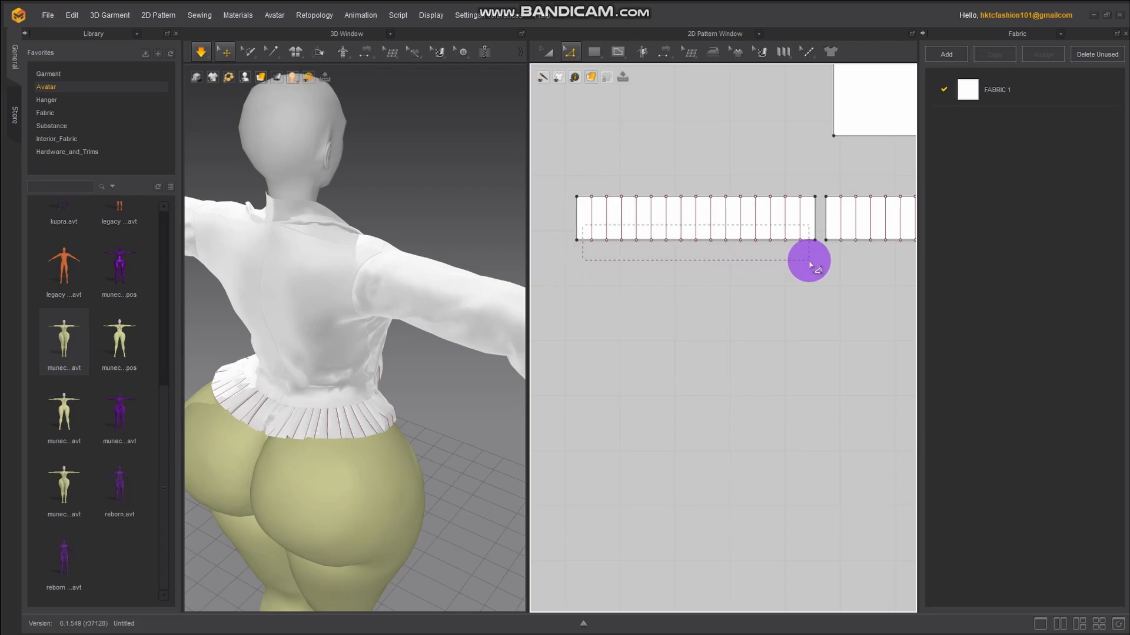
{"action": "left_click_drag", "start_coordinate": [809, 266], "coordinate": [809, 267]}
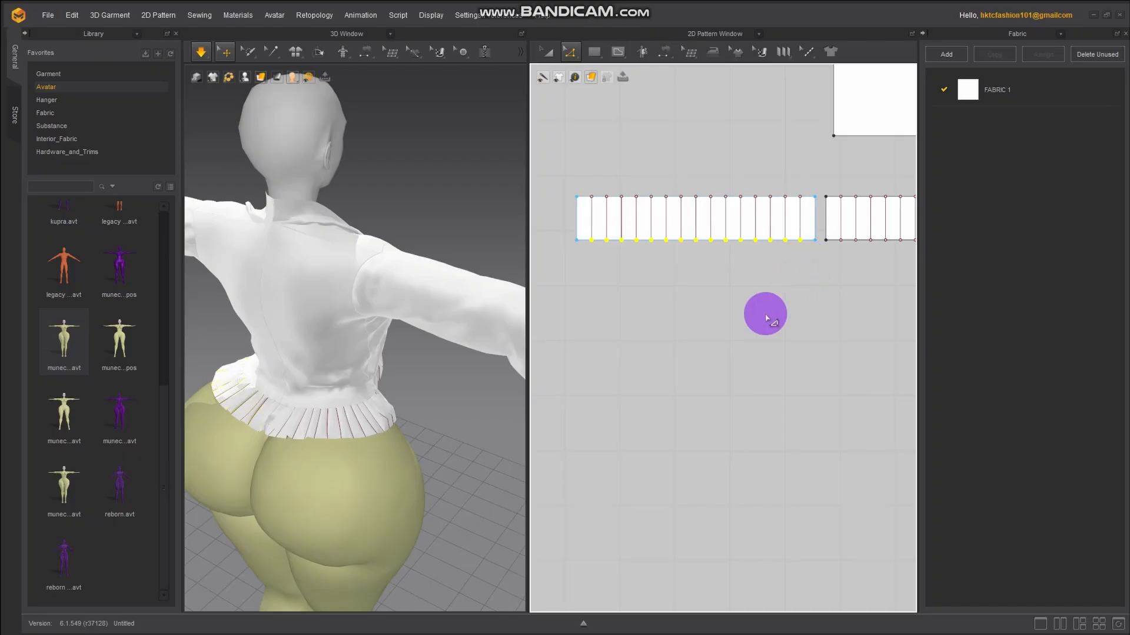
Stop the simulation and clear the point selection on the outermost back waist strip
{"action": "left_click", "coordinate": [201, 57]}
{"action": "left_click", "coordinate": [199, 47]}
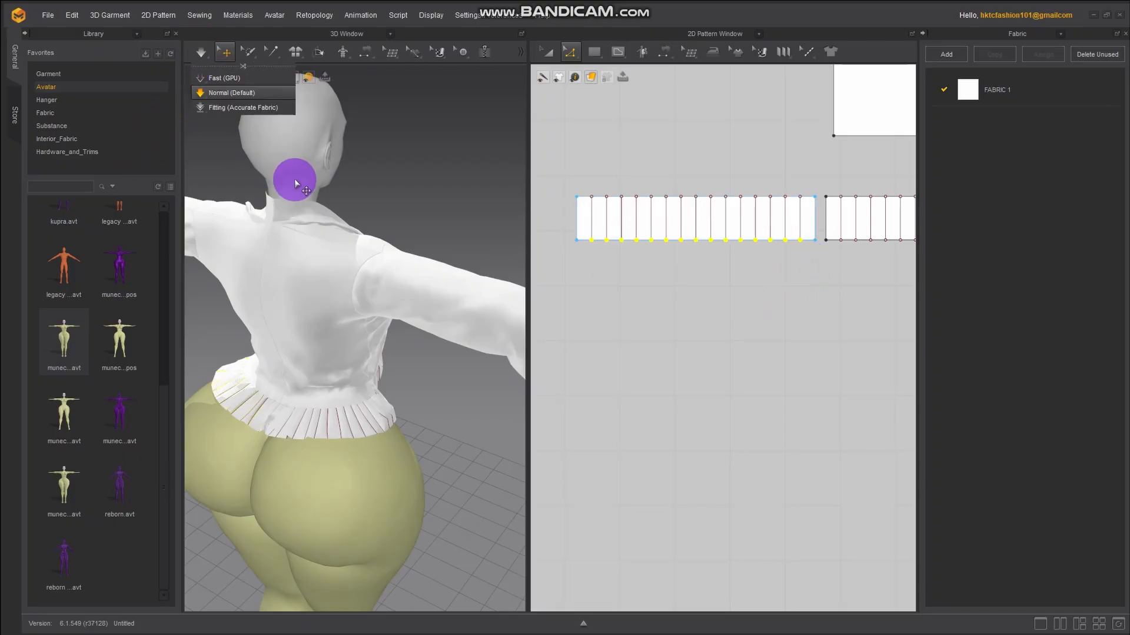
{"action": "middle_click_drag", "start_coordinate": [736, 318], "coordinate": [740, 410]}
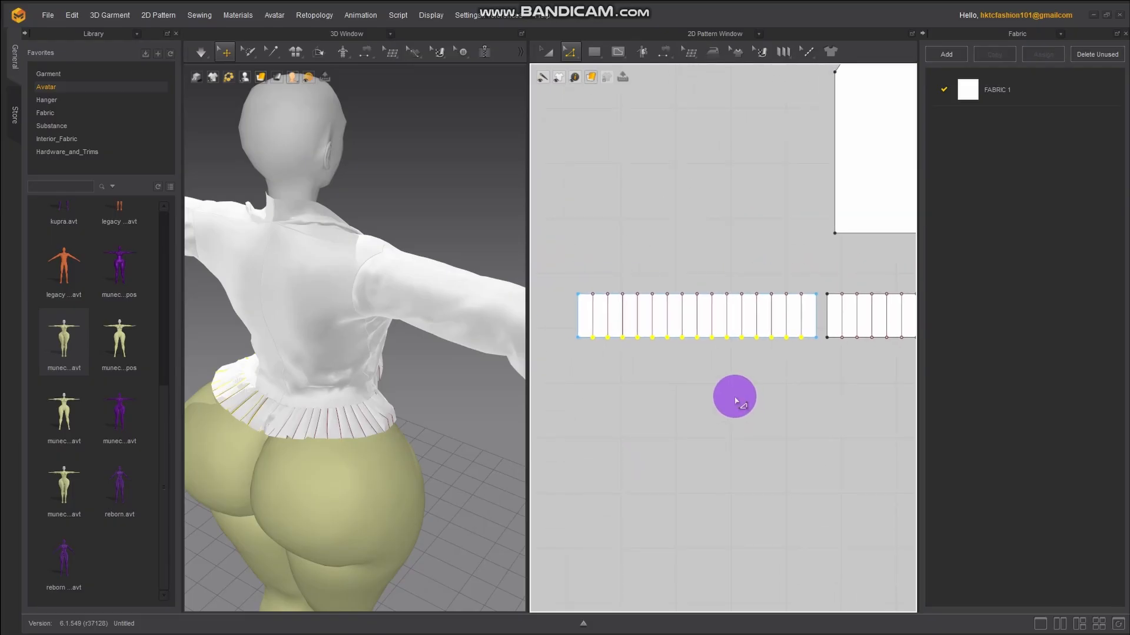
{"action": "scroll", "coordinate": [697, 354], "scroll_direction": "up", "scroll_amount": 2}
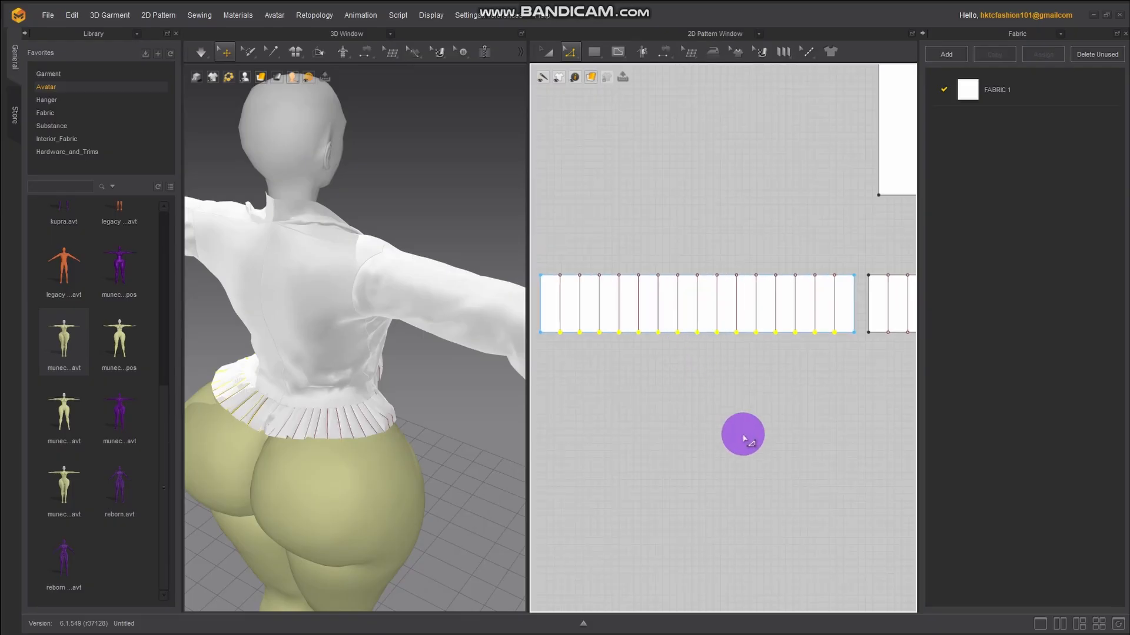
{"action": "scroll", "coordinate": [745, 439], "scroll_direction": "down", "scroll_amount": 2}
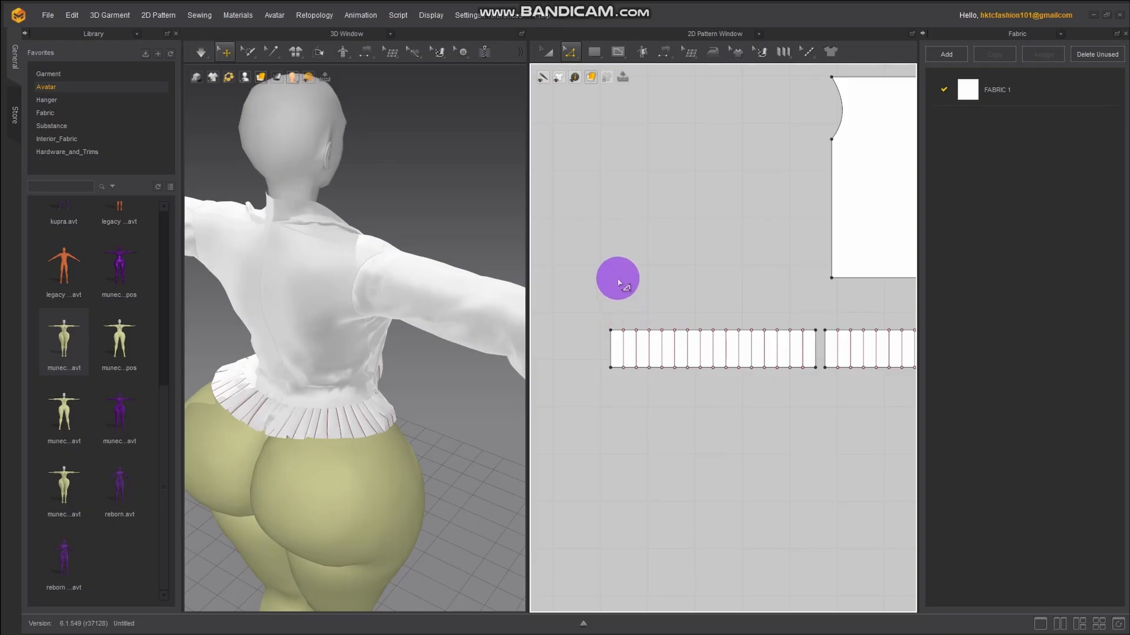
Try to select the fold lines of both back waist strips and the adjacent front strip, and clear the selection
{"action": "left_click_drag", "start_coordinate": [618, 279], "coordinate": [767, 397]}
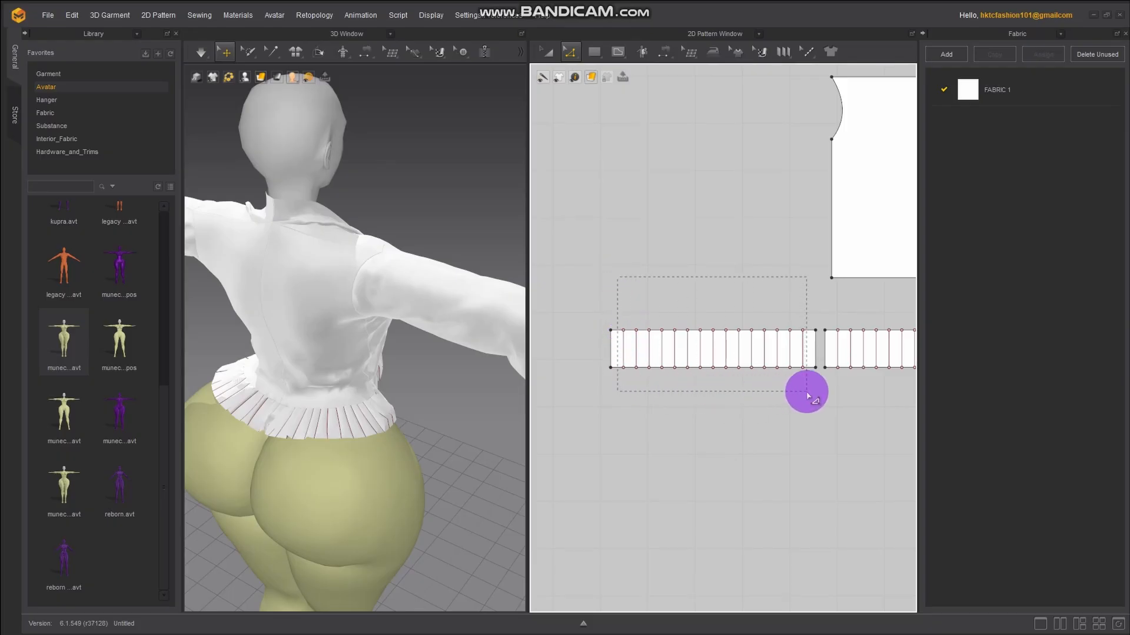
{"action": "left_click_drag", "start_coordinate": [809, 396], "coordinate": [807, 391]}
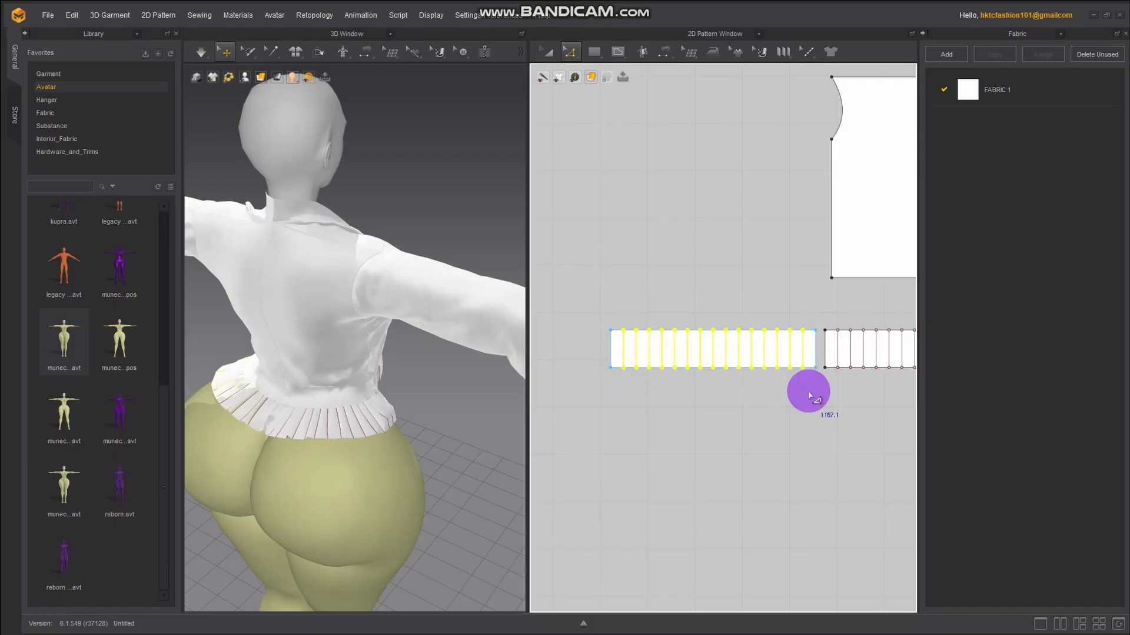
{"action": "middle_click_drag", "start_coordinate": [857, 424], "coordinate": [736, 448]}
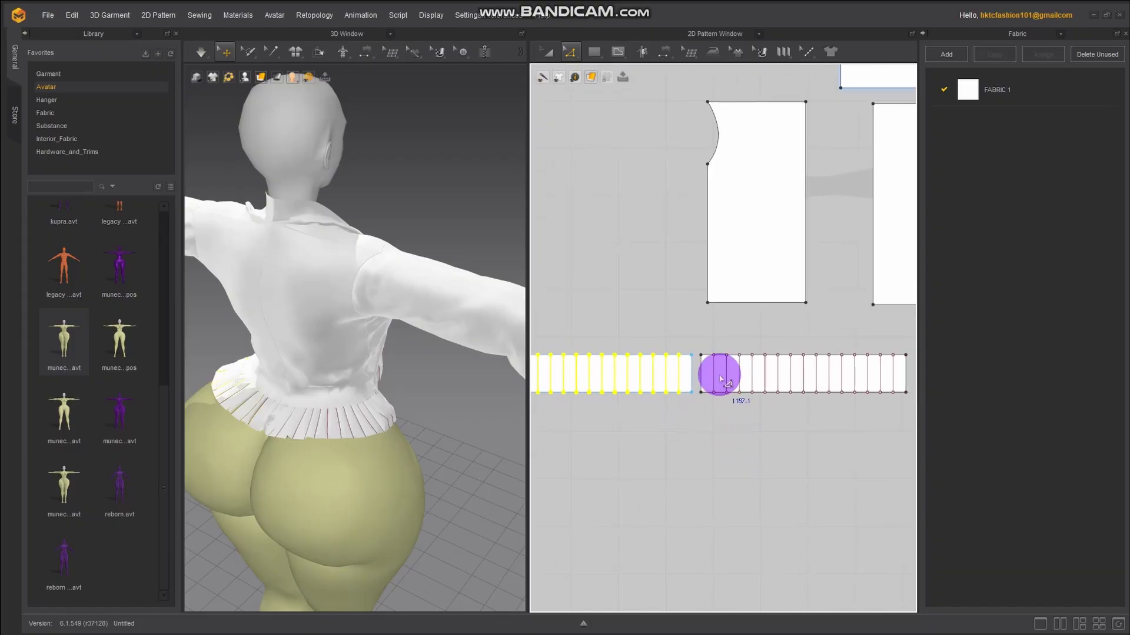
{"action": "left_click_drag", "start_coordinate": [707, 318], "coordinate": [902, 422]}
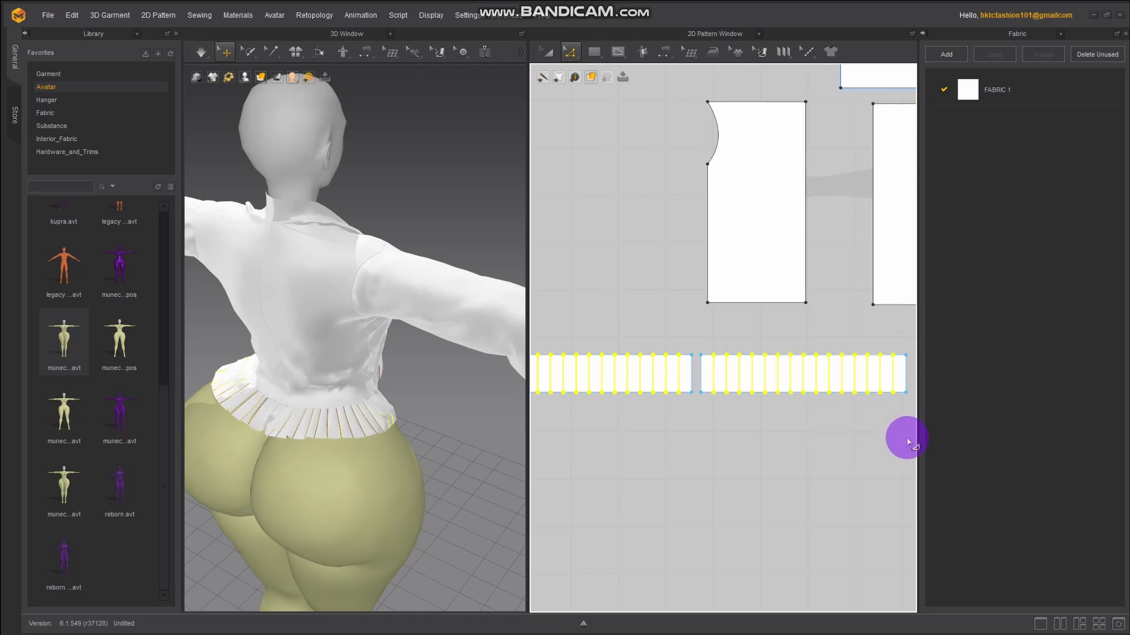
{"action": "right_click_drag", "start_coordinate": [908, 442], "coordinate": [605, 403]}
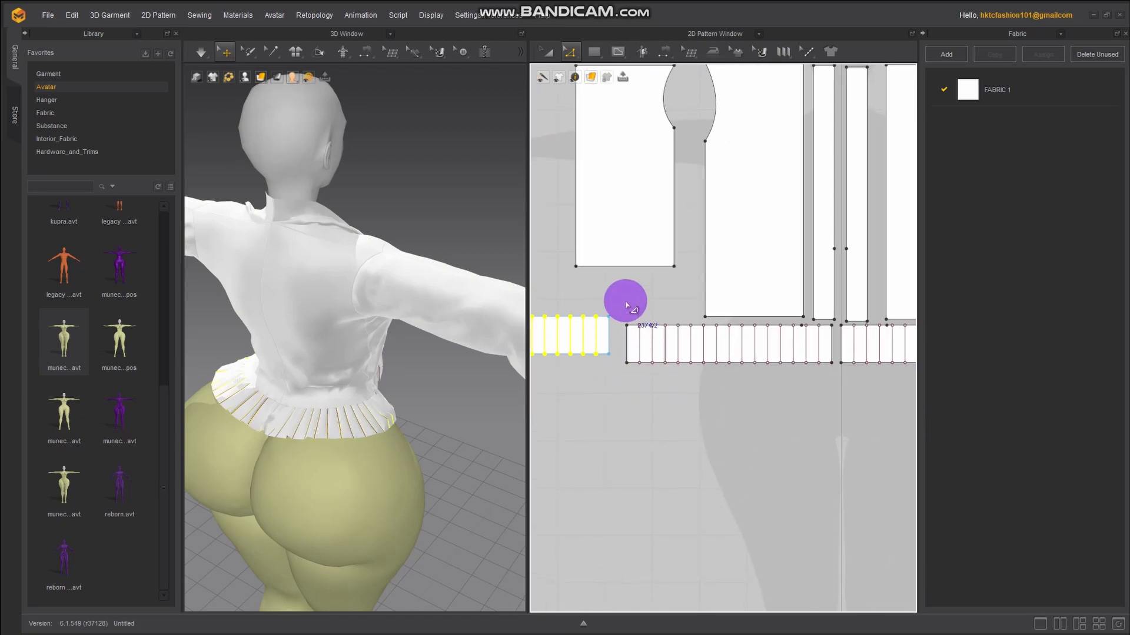
{"action": "left_click_drag", "start_coordinate": [639, 288], "coordinate": [824, 420]}
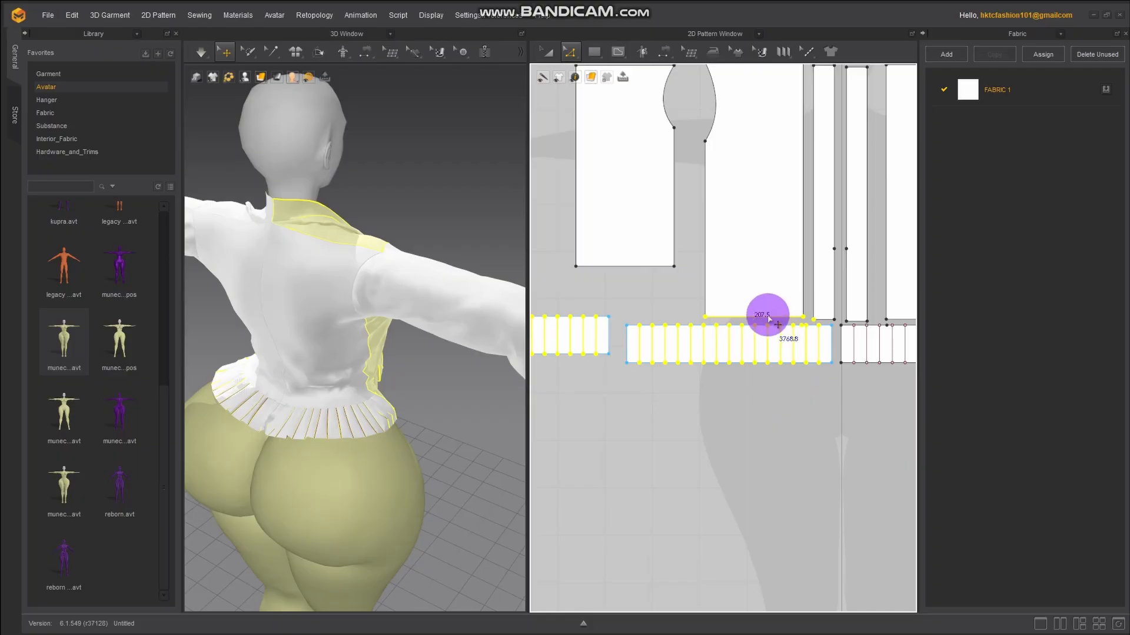
{"action": "scroll", "coordinate": [739, 318], "scroll_direction": "up", "scroll_amount": 2}
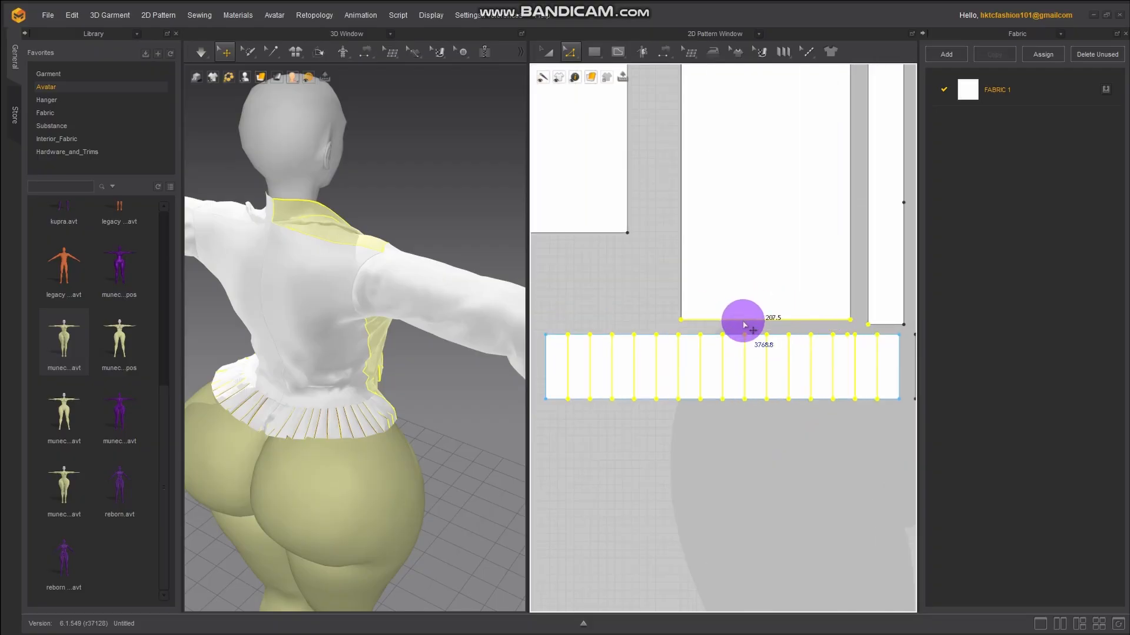
{"action": "left_click", "coordinate": [797, 433]}
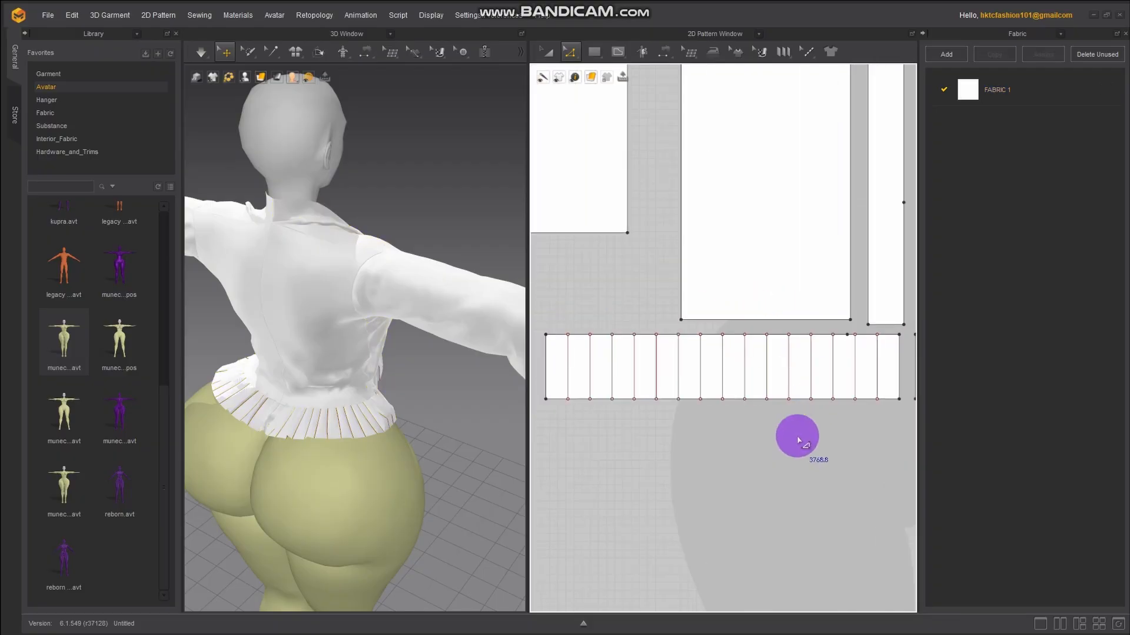
Switch to the Transform Pattern tool with no pattern piece selected
{"action": "scroll", "coordinate": [789, 469], "scroll_direction": "down", "scroll_amount": 4}
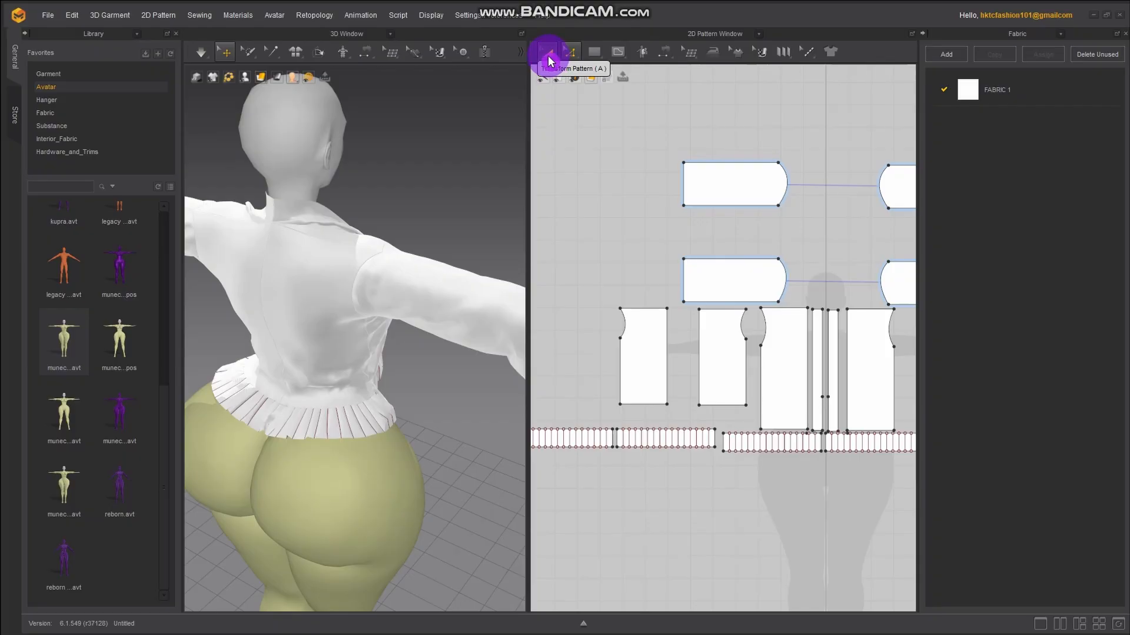
{"action": "left_click", "coordinate": [548, 60]}
{"action": "left_click", "coordinate": [727, 386]}
{"action": "left_click", "coordinate": [771, 462]}
{"action": "scroll", "coordinate": [771, 460], "scroll_direction": "up", "scroll_amount": 2}
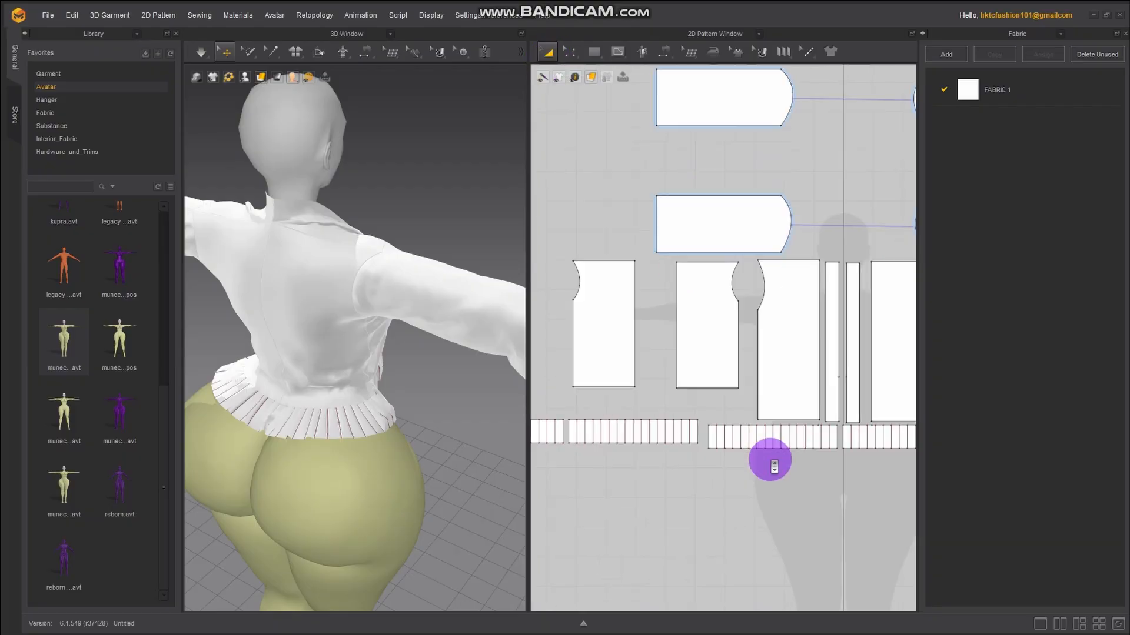
Try selecting a fold line and the whole front waist strip beside the back strips, clearing each selection
{"action": "left_click", "coordinate": [753, 442]}
{"action": "scroll", "coordinate": [753, 442], "scroll_direction": "up", "scroll_amount": 3}
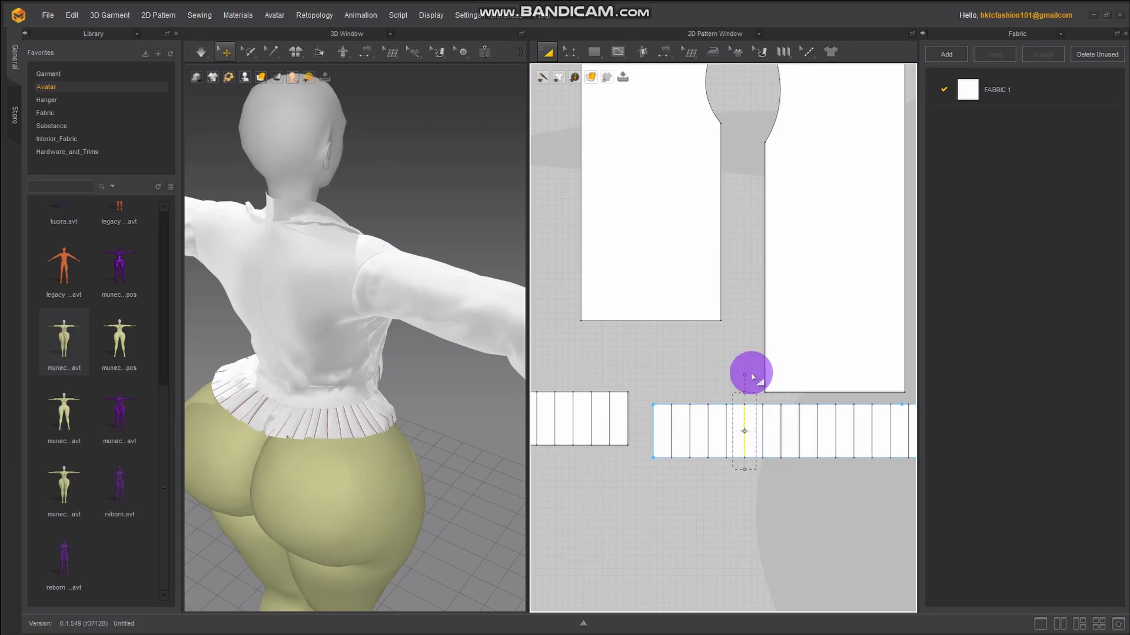
{"action": "scroll", "coordinate": [785, 461], "scroll_direction": "down", "scroll_amount": 5}
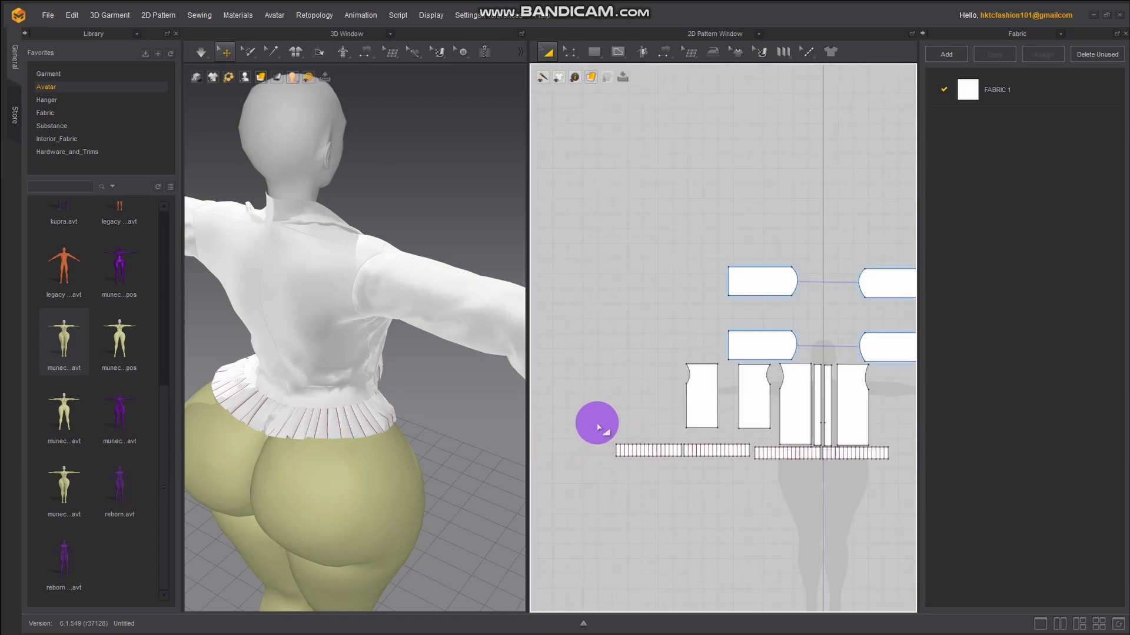
{"action": "scroll", "coordinate": [770, 472], "scroll_direction": "up", "scroll_amount": 5}
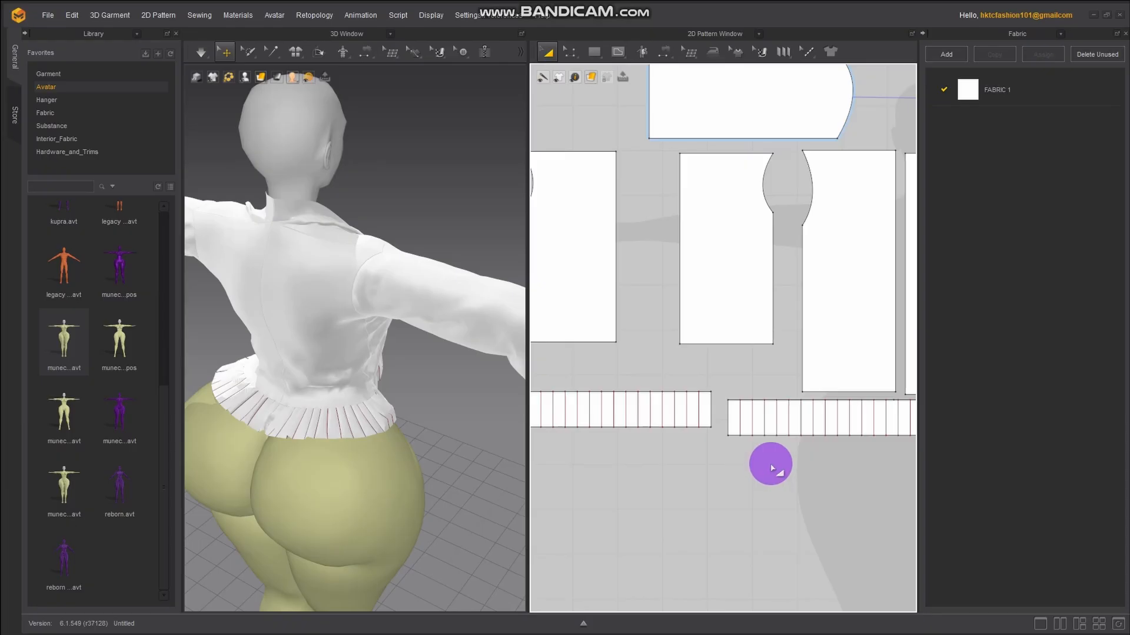
{"action": "middle_click_drag", "start_coordinate": [815, 466], "coordinate": [724, 416]}
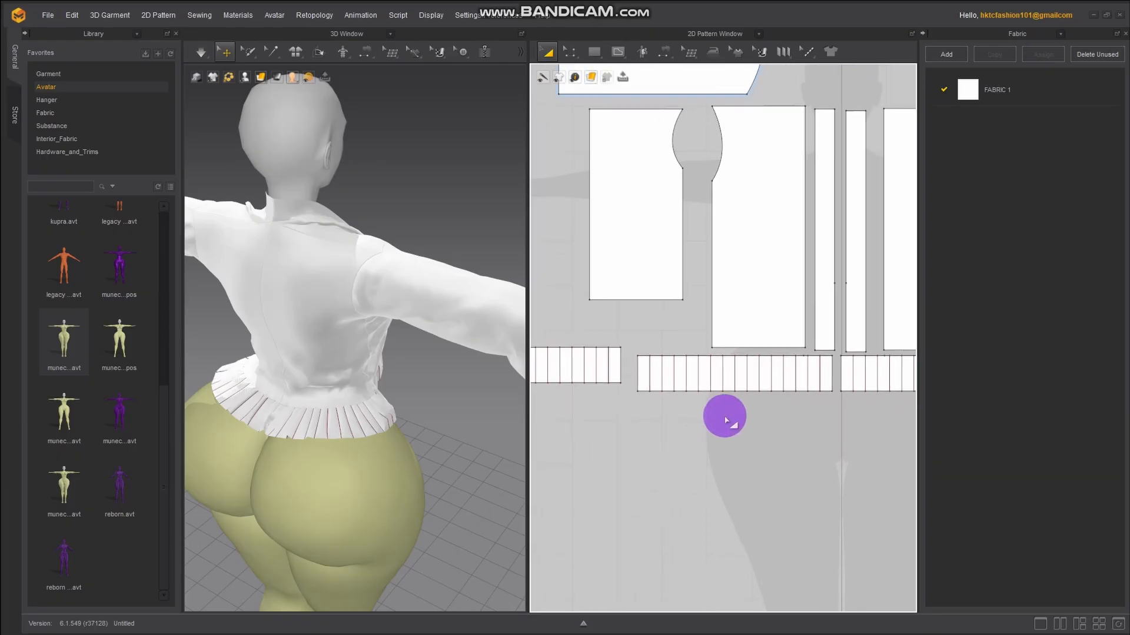
{"action": "left_click", "coordinate": [822, 381]}
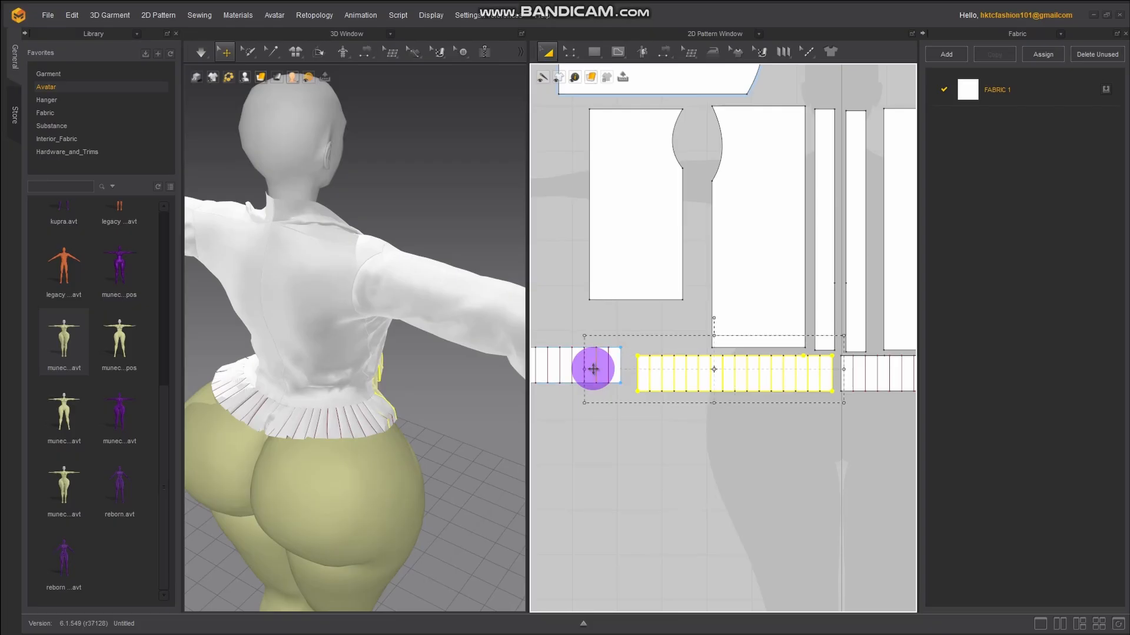
{"action": "left_click", "coordinate": [648, 466]}
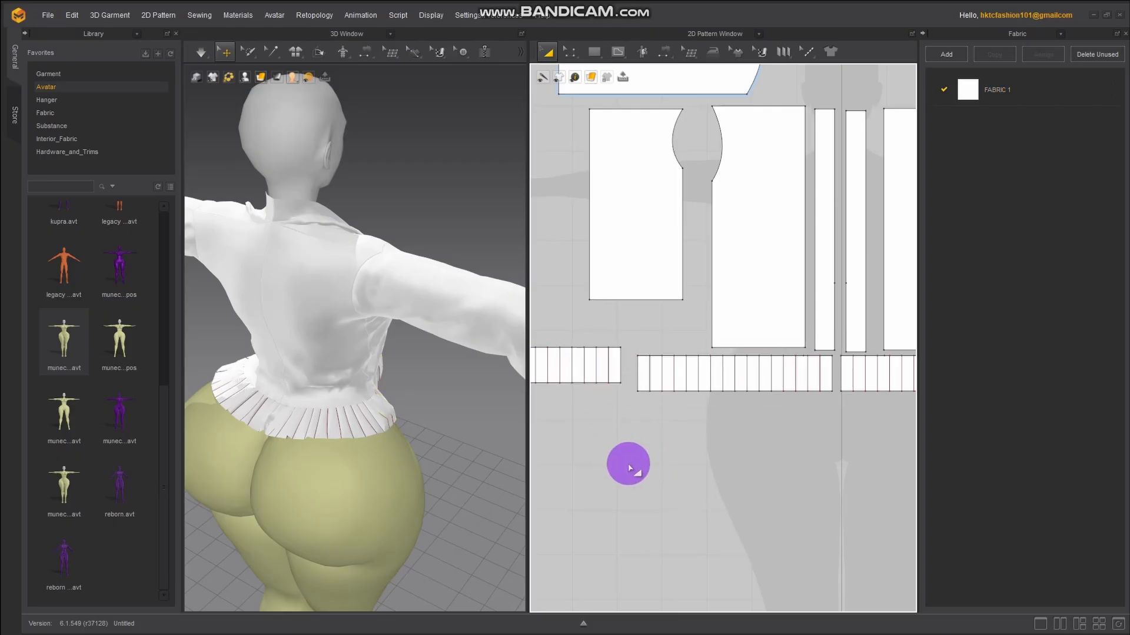
Select all four waist strips together and move them down in the pattern layout, clear of the jacket body pieces
{"action": "scroll", "coordinate": [629, 464], "scroll_direction": "down", "scroll_amount": 3}
{"action": "middle_click_drag", "start_coordinate": [626, 461], "coordinate": [794, 402]}
{"action": "scroll", "coordinate": [694, 363], "scroll_direction": "up", "scroll_amount": 4}
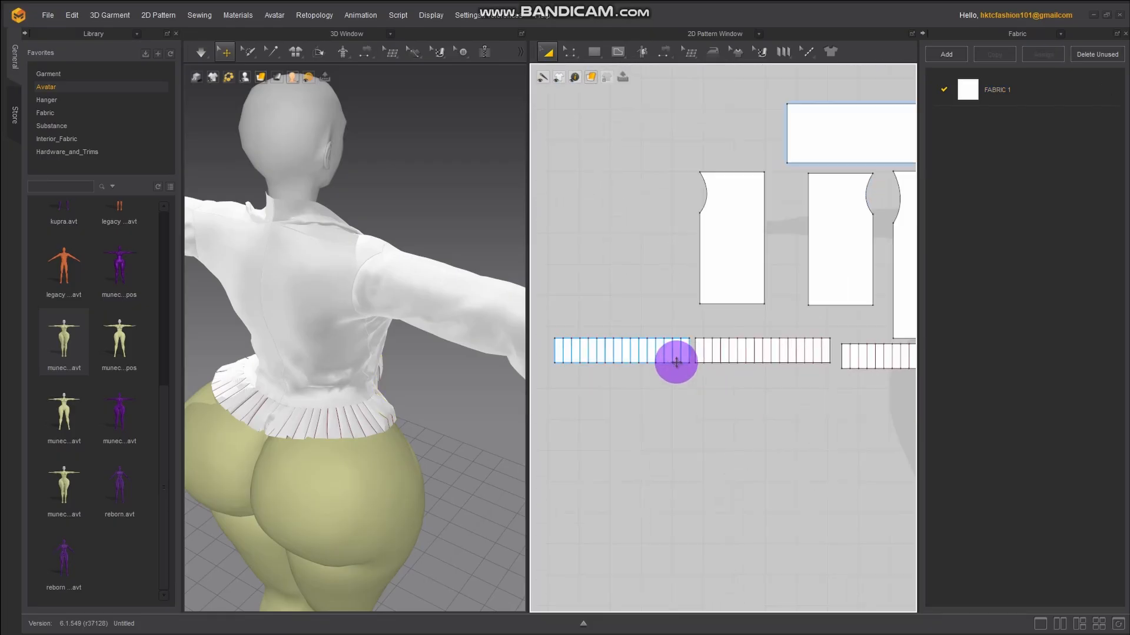
{"action": "left_click", "coordinate": [671, 347]}
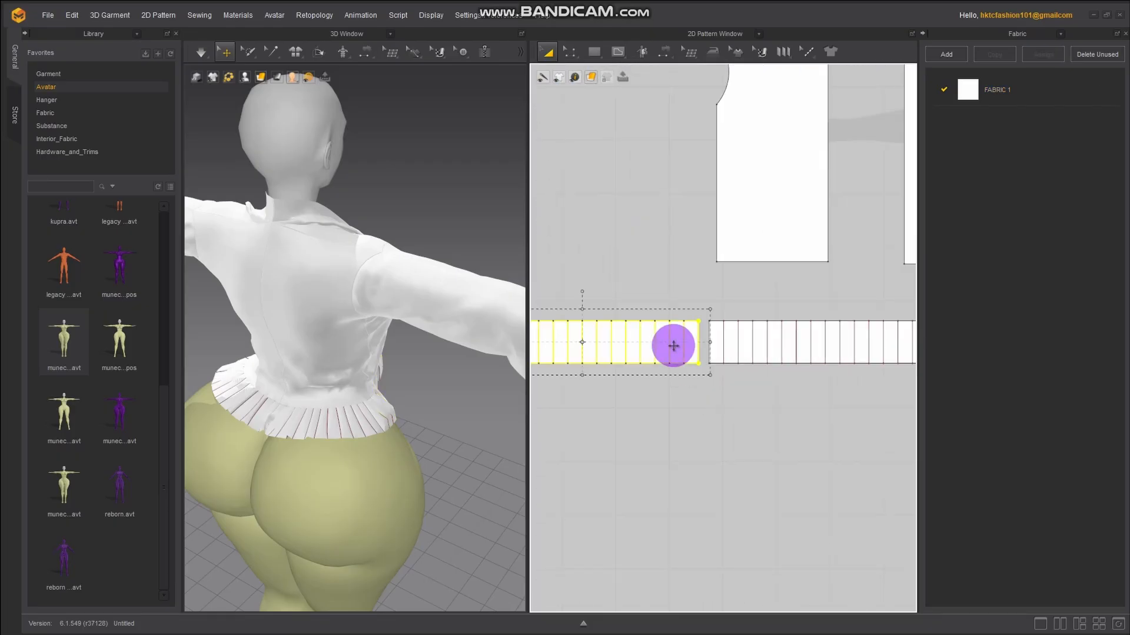
{"action": "left_click", "coordinate": [762, 343], "text": "shift"}
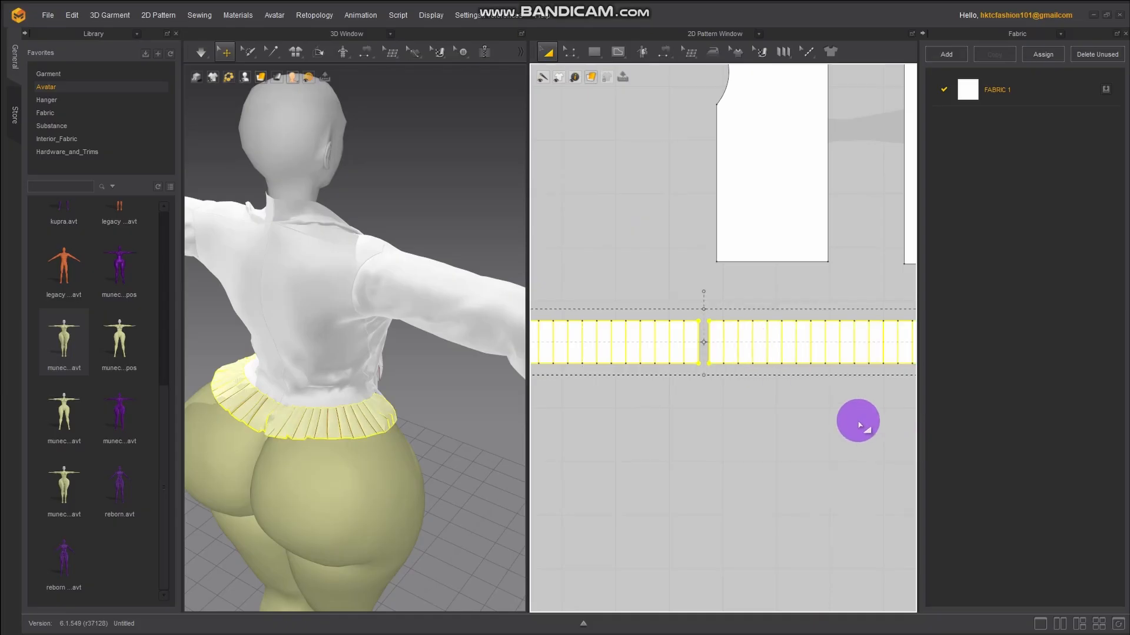
{"action": "middle_click_drag", "start_coordinate": [857, 421], "coordinate": [528, 380]}
{"action": "left_click", "coordinate": [687, 318]}
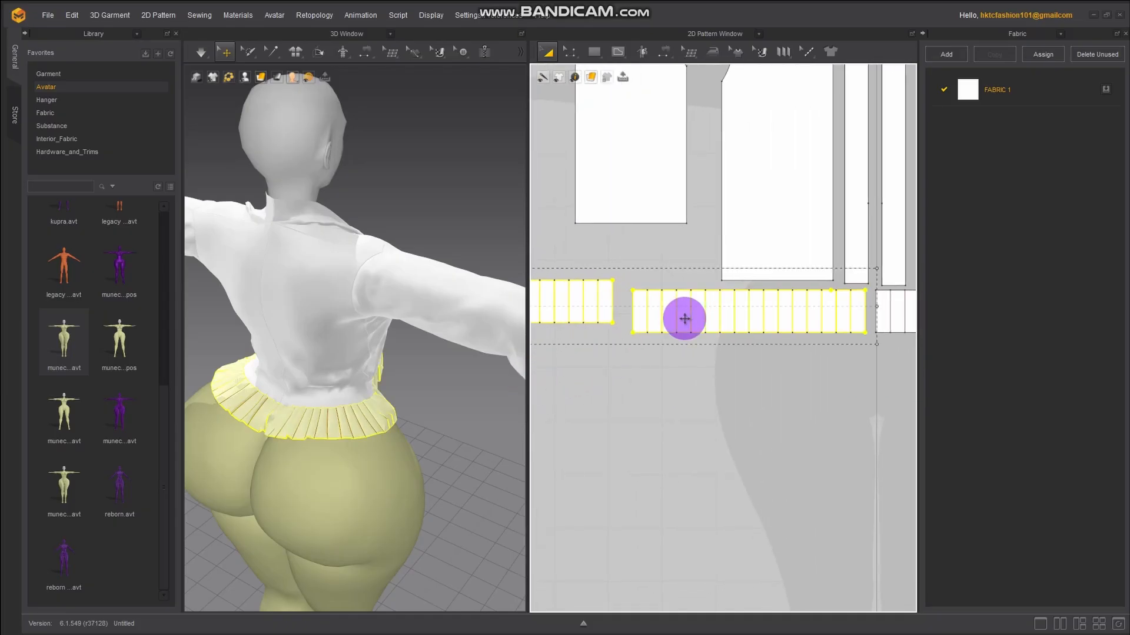
{"action": "middle_click_drag", "start_coordinate": [835, 406], "coordinate": [651, 386]}
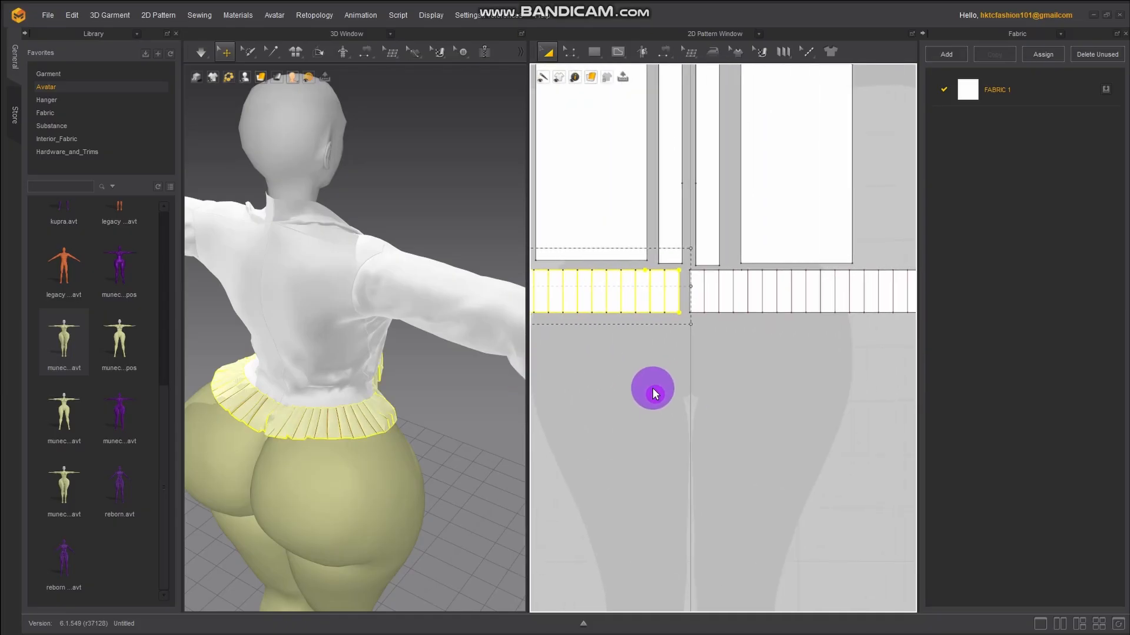
{"action": "left_click", "coordinate": [766, 292], "text": "shift"}
{"action": "scroll", "coordinate": [747, 418], "scroll_direction": "down", "scroll_amount": 5}
{"action": "middle_click_drag", "start_coordinate": [699, 452], "coordinate": [765, 392]}
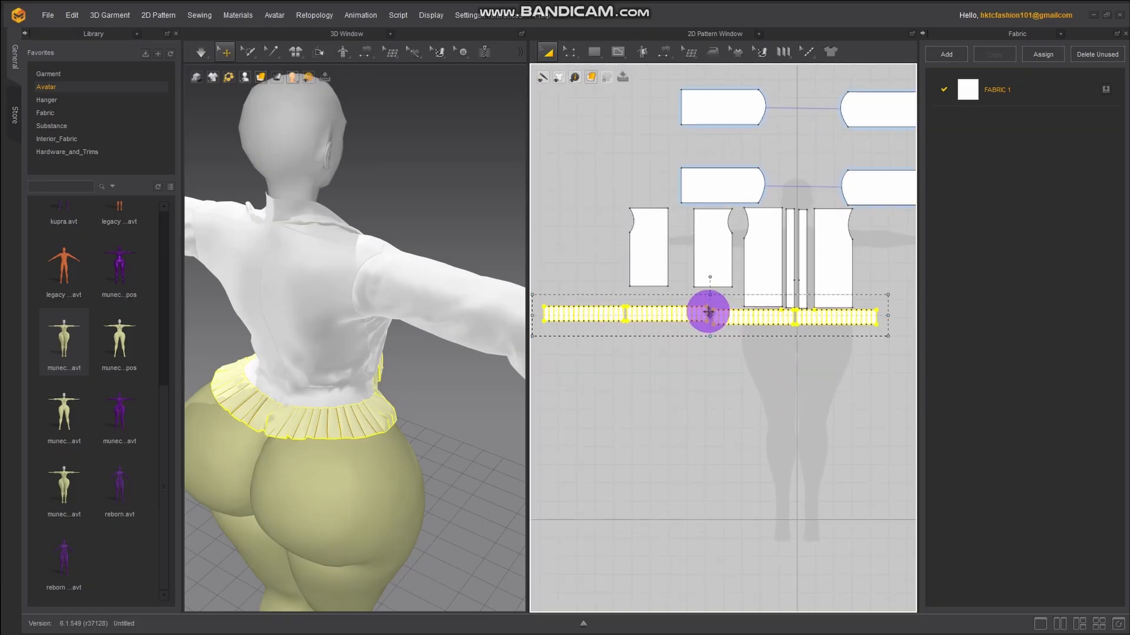
{"action": "left_click_drag", "start_coordinate": [708, 313], "coordinate": [713, 378]}
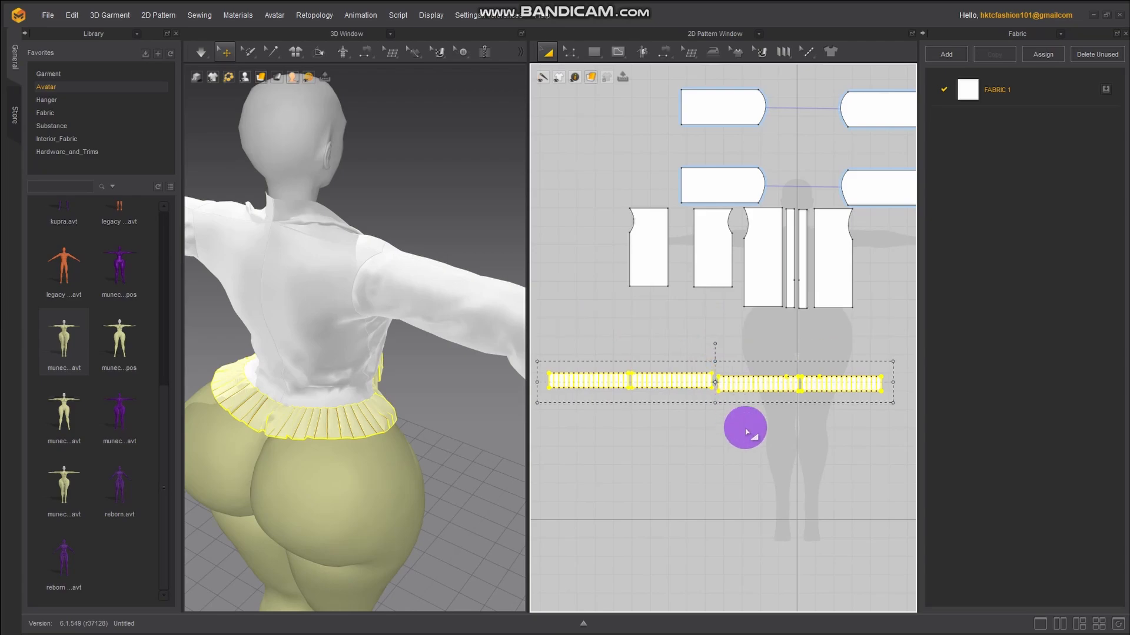
Deselect the four waist strips and switch to the Edit Pattern tool at the outer back strip
{"action": "scroll", "coordinate": [769, 358], "scroll_direction": "up", "scroll_amount": 2}
{"action": "left_click", "coordinate": [751, 386]}
{"action": "scroll", "coordinate": [743, 377], "scroll_direction": "up", "scroll_amount": 3}
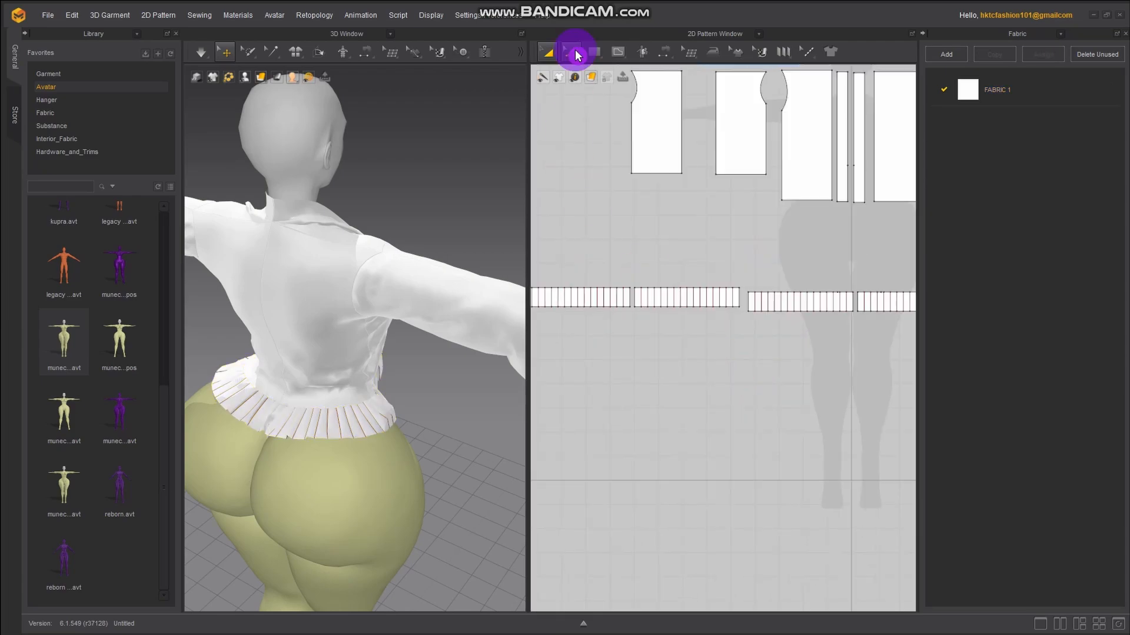
{"action": "left_click", "coordinate": [570, 51]}
{"action": "scroll", "coordinate": [742, 423], "scroll_direction": "down", "scroll_amount": 2}
{"action": "middle_click_drag", "start_coordinate": [743, 424], "coordinate": [696, 297]}
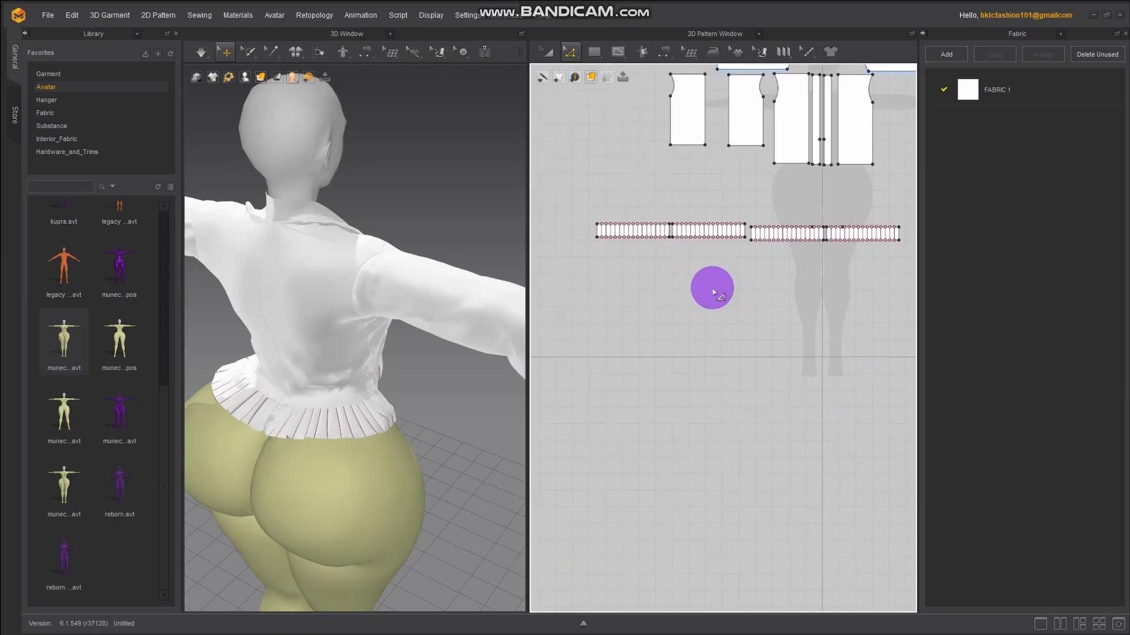
{"action": "scroll", "coordinate": [715, 292], "scroll_direction": "up", "scroll_amount": 2}
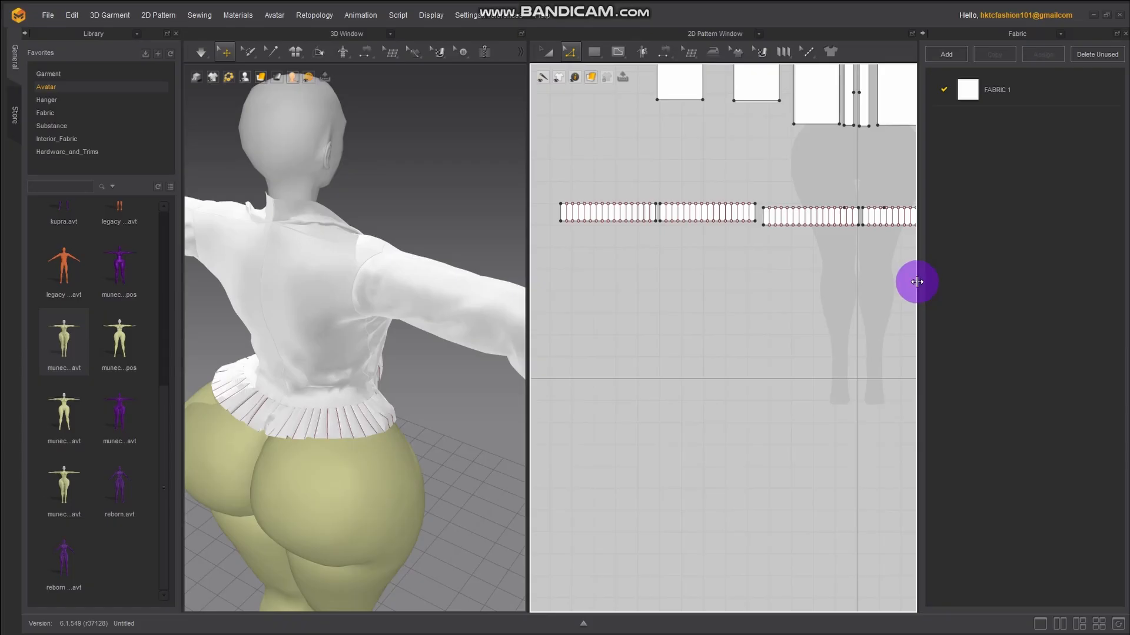
{"action": "scroll", "coordinate": [565, 282], "scroll_direction": "up", "scroll_amount": 1}
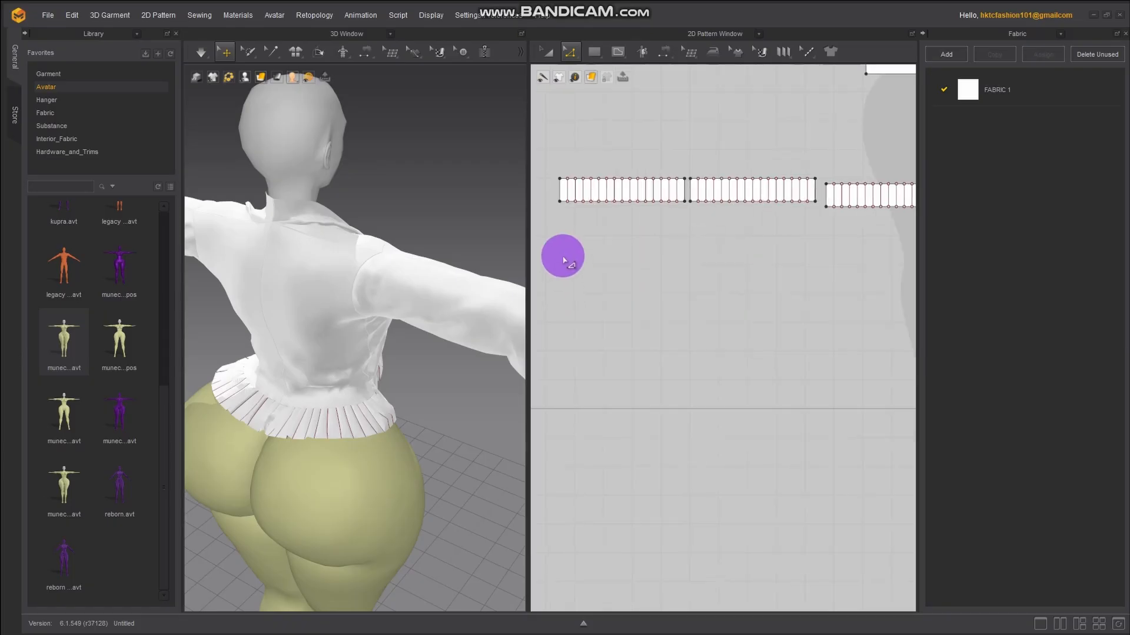
{"action": "scroll", "coordinate": [604, 293], "scroll_direction": "up", "scroll_amount": 2}
{"action": "scroll", "coordinate": [604, 293], "scroll_direction": "up", "scroll_amount": 1}
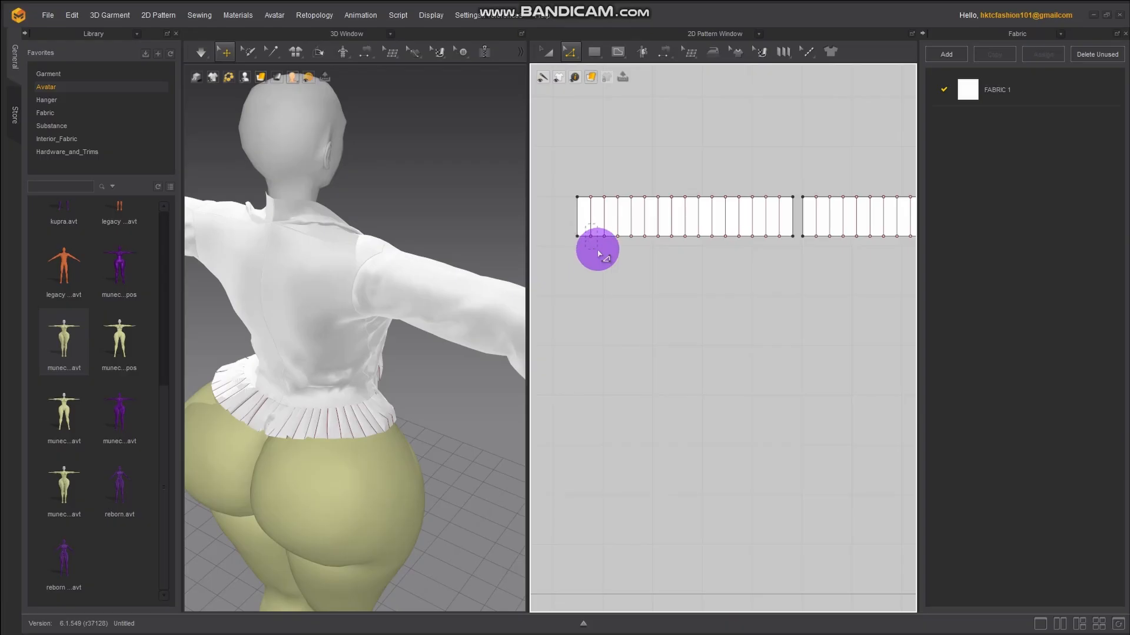
Select all the fold lines of both back waist strips and the adjacent front strip together
{"action": "left_click_drag", "start_coordinate": [597, 250], "coordinate": [598, 251]}
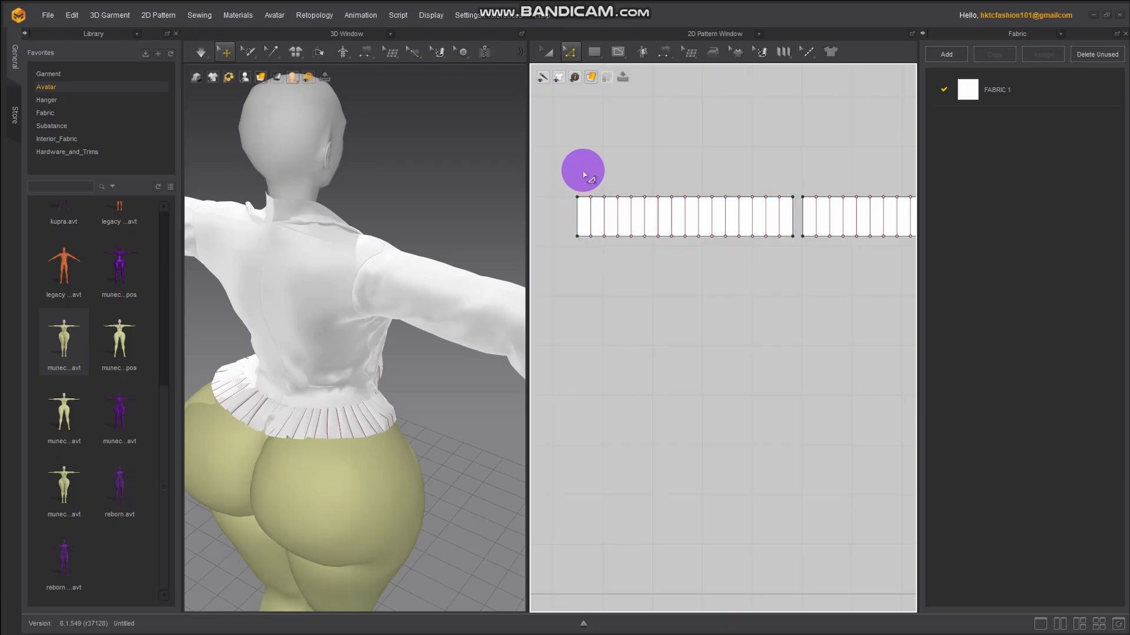
{"action": "left_click_drag", "start_coordinate": [584, 173], "coordinate": [785, 263]}
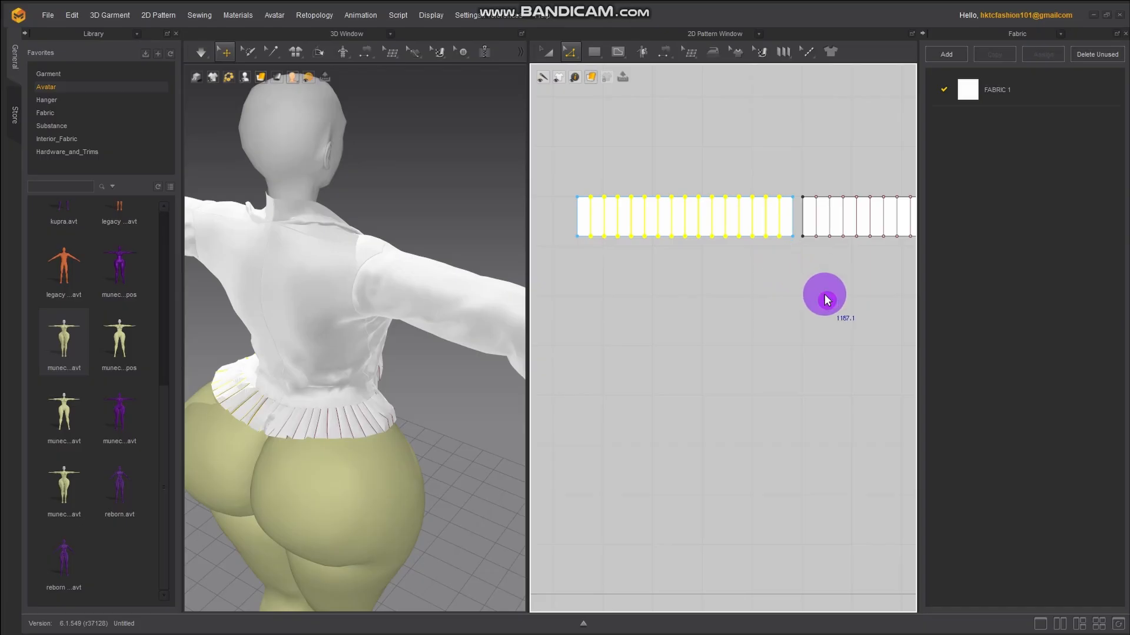
{"action": "right_click_drag", "start_coordinate": [824, 298], "coordinate": [626, 294]}
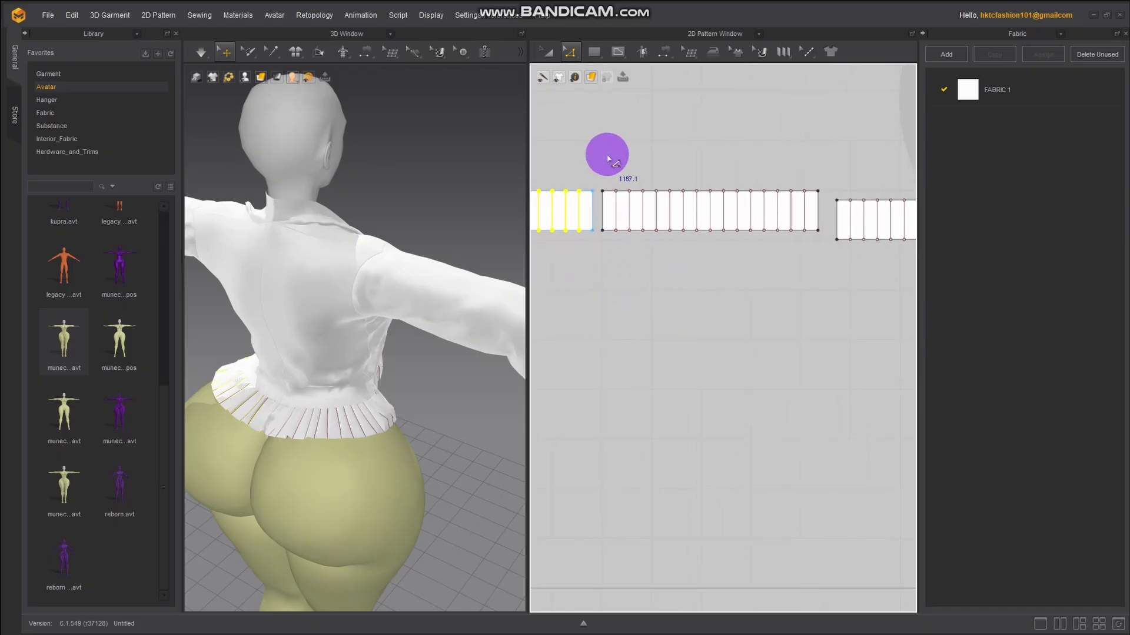
{"action": "left_click_drag", "start_coordinate": [608, 155], "coordinate": [808, 257]}
{"action": "right_click_drag", "start_coordinate": [812, 323], "coordinate": [620, 326]}
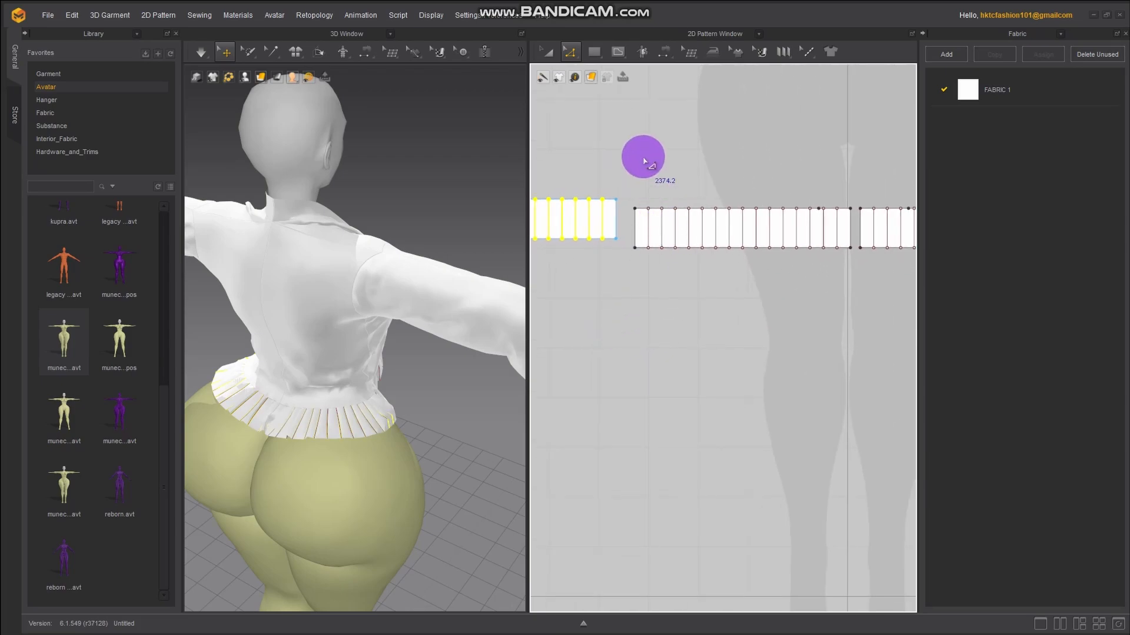
{"action": "left_click_drag", "start_coordinate": [643, 158], "coordinate": [842, 285]}
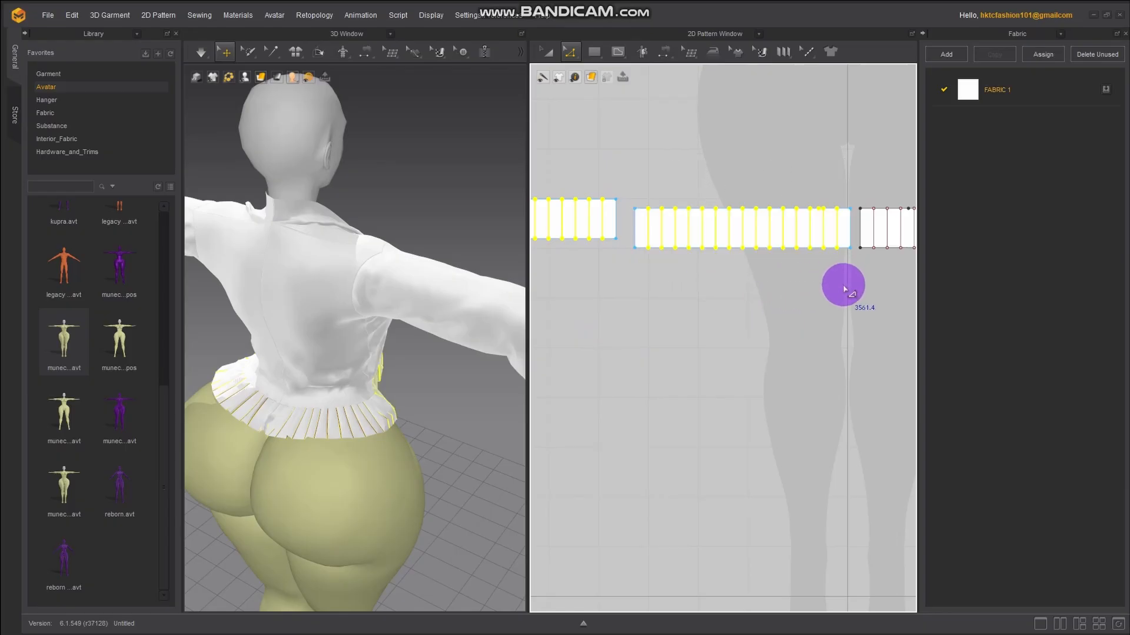
{"action": "right_click_drag", "start_coordinate": [853, 298], "coordinate": [618, 295]}
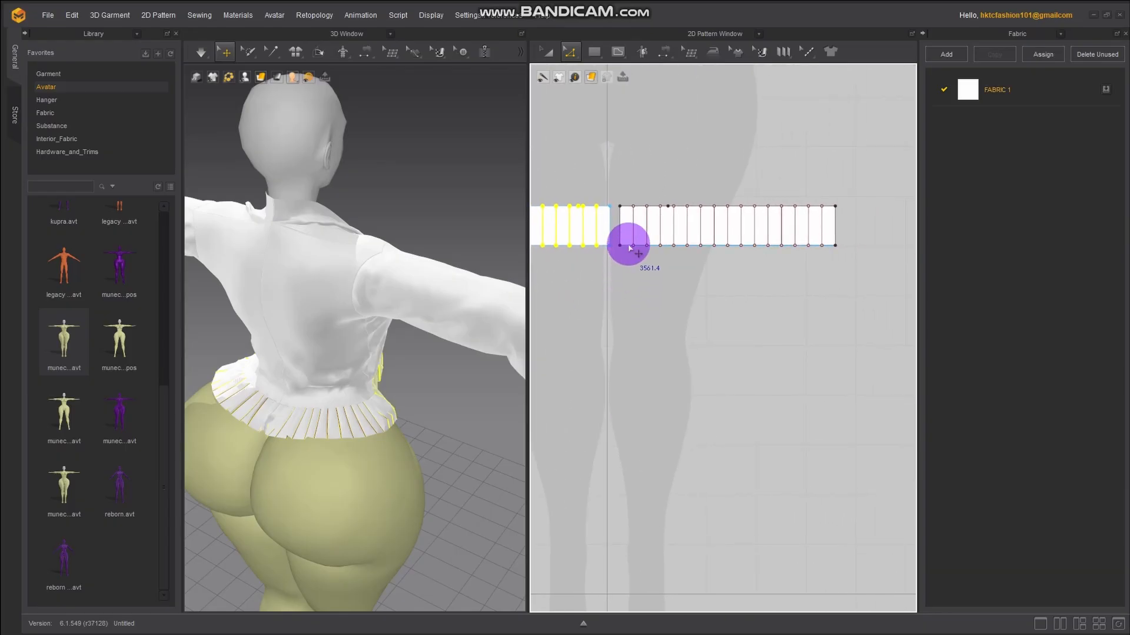
Add each fold line of the remaining front waist strip to the current selection
{"action": "scroll", "coordinate": [655, 283], "scroll_direction": "up", "scroll_amount": 2}
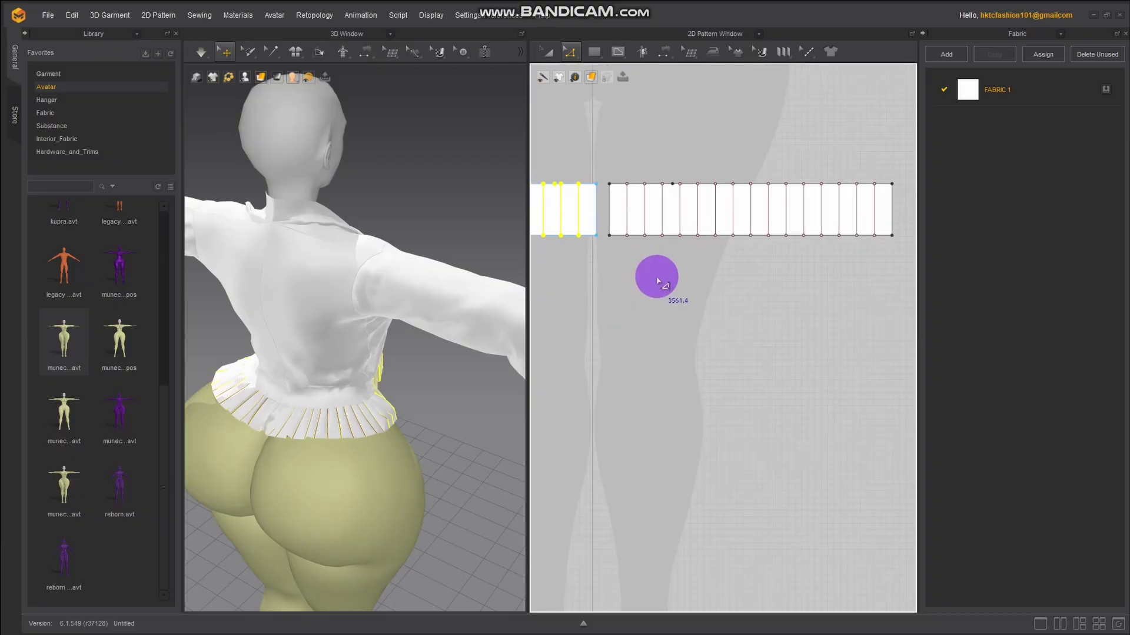
{"action": "left_click", "coordinate": [630, 224]}
{"action": "left_click", "coordinate": [645, 222], "text": "shift"}
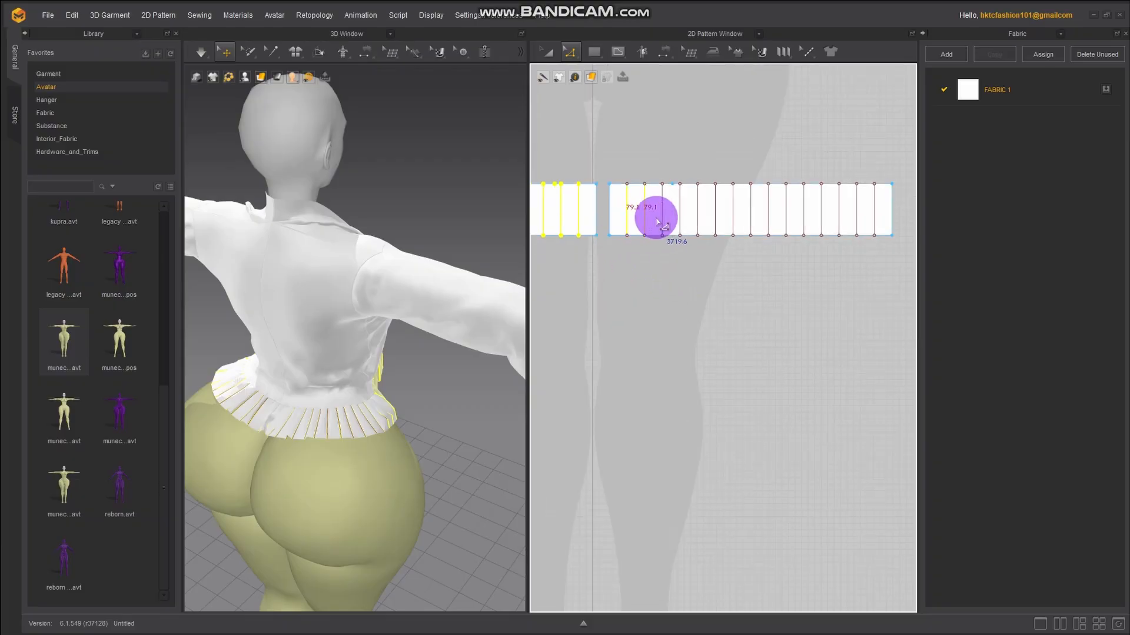
{"action": "left_click", "coordinate": [662, 221], "text": "shift"}
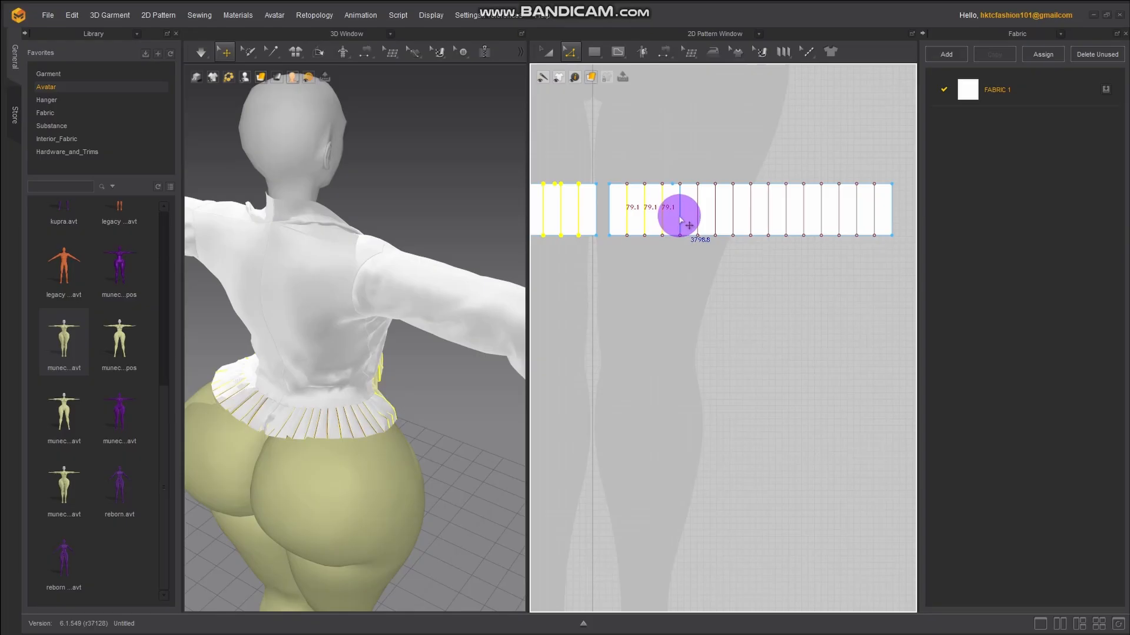
{"action": "left_click", "coordinate": [681, 220], "text": "shift"}
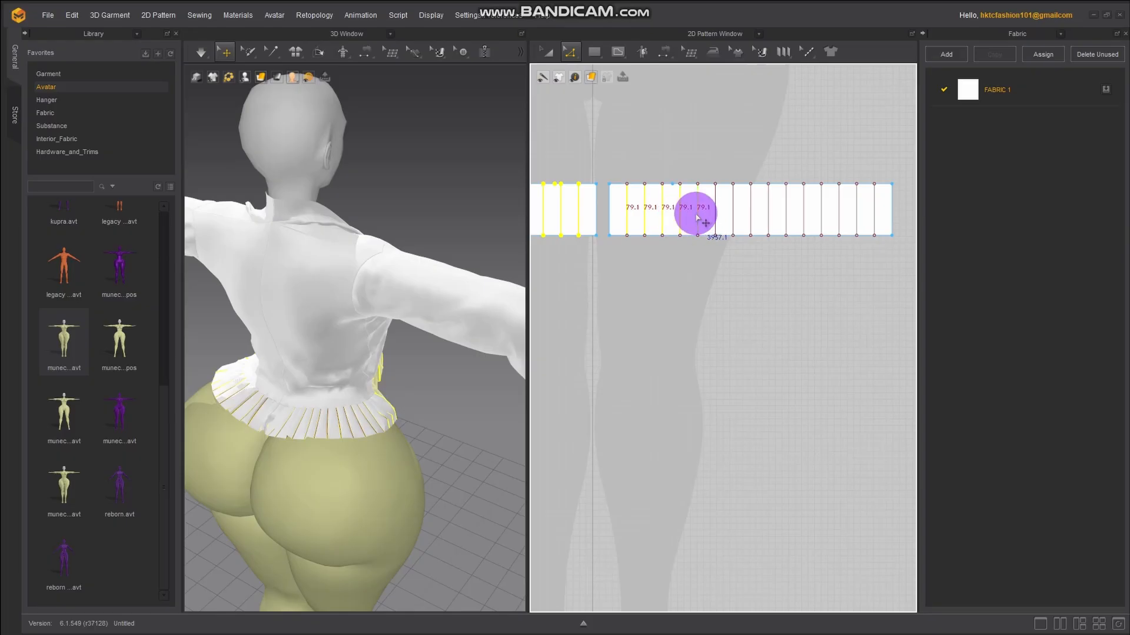
{"action": "left_click", "coordinate": [717, 220], "text": "shift"}
{"action": "left_click", "coordinate": [733, 220], "text": "shift"}
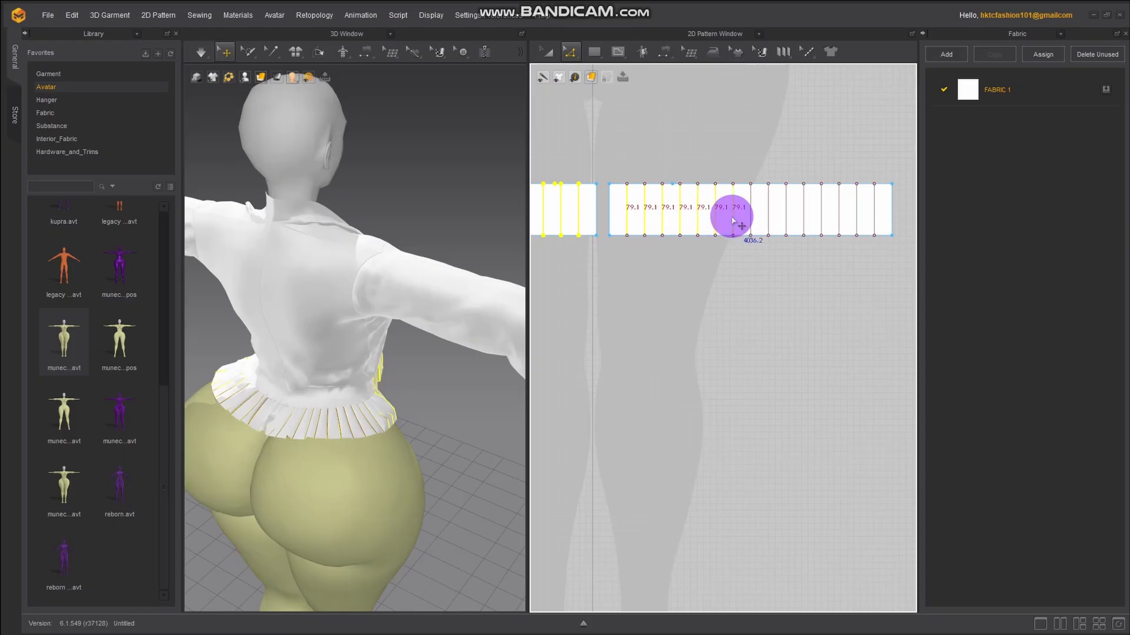
{"action": "left_click", "coordinate": [751, 217], "text": "shift"}
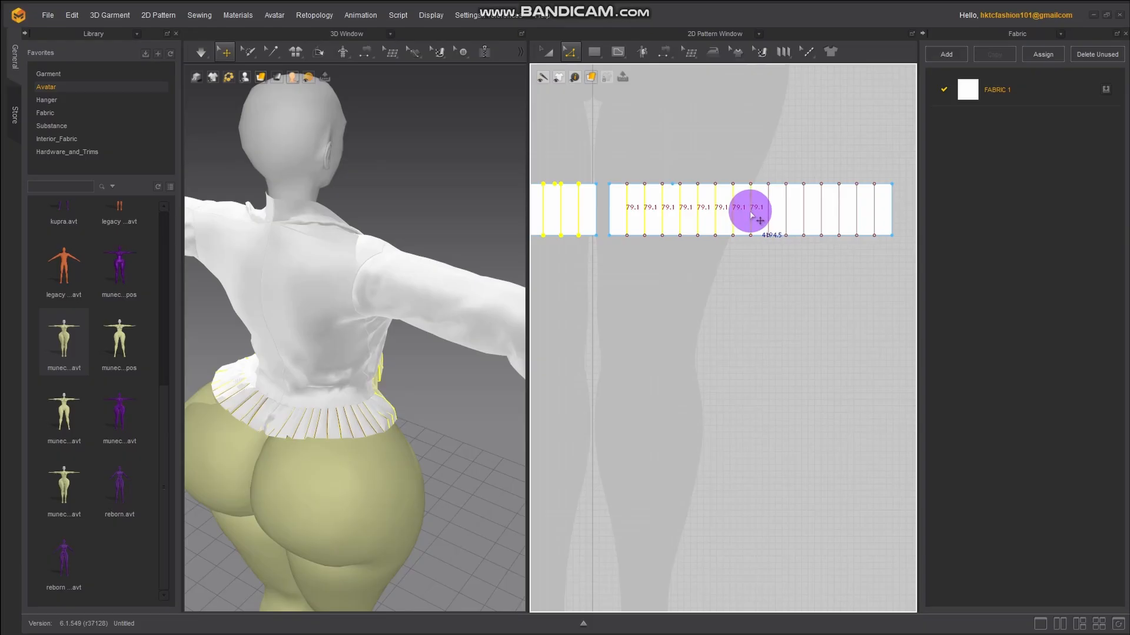
{"action": "left_click", "coordinate": [774, 217], "text": "shift"}
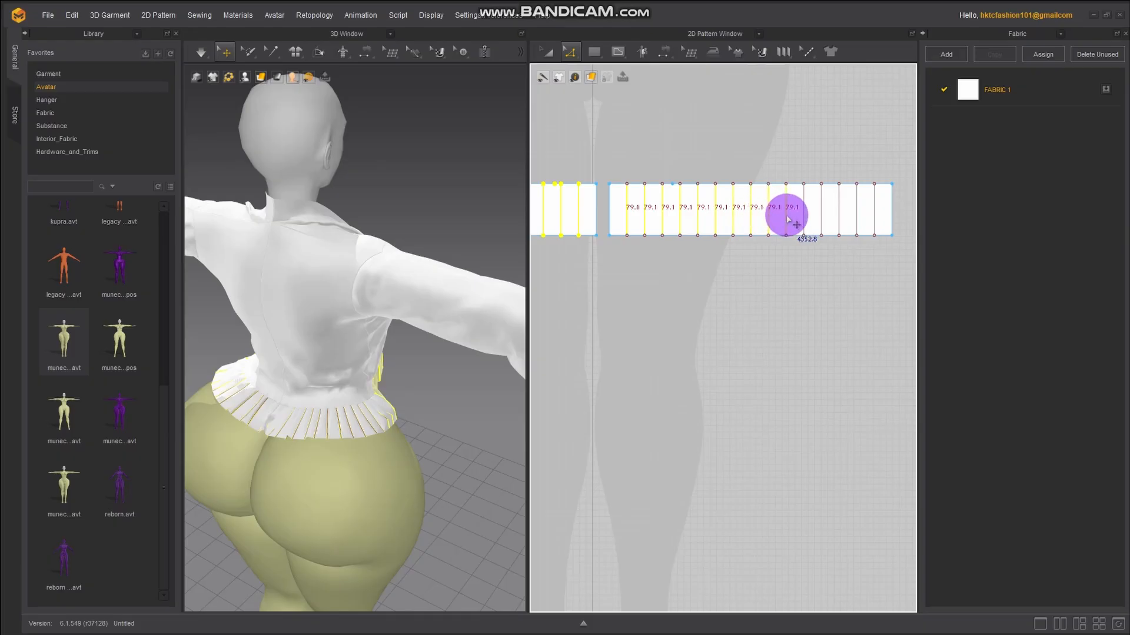
{"action": "left_click", "coordinate": [813, 217], "text": "shift"}
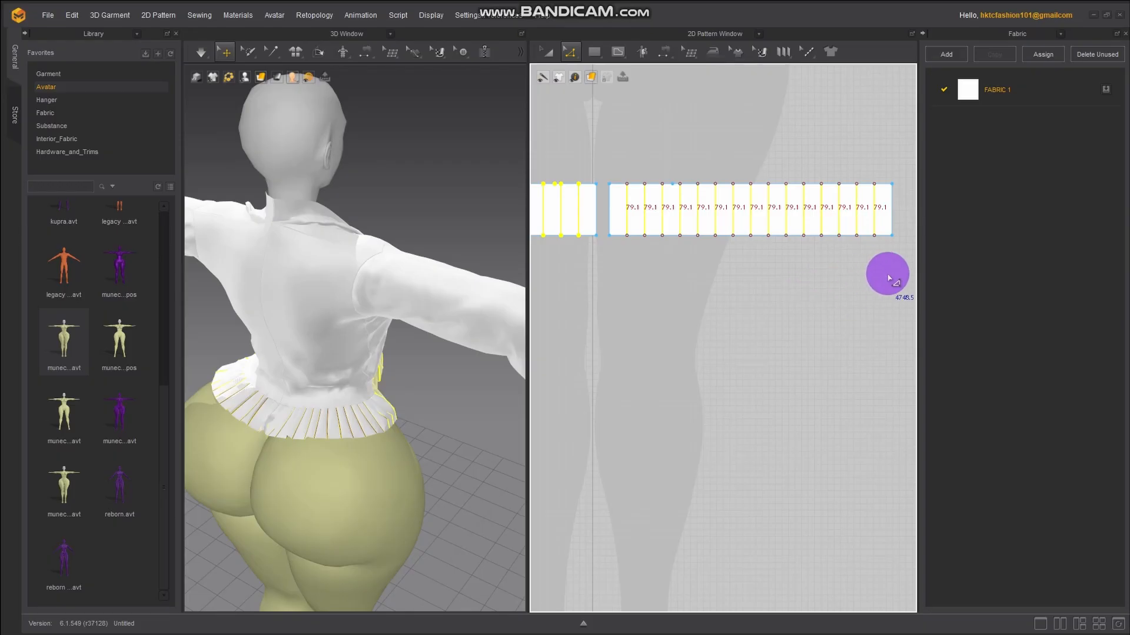
{"action": "left_click", "coordinate": [990, 105]}
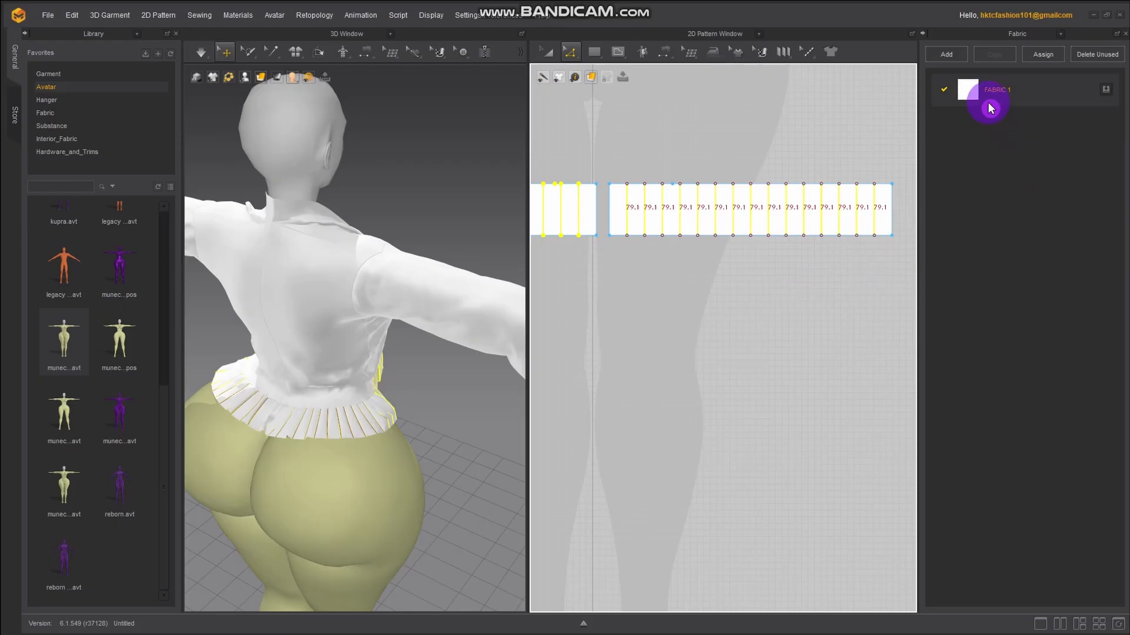
Switch to the Transform Pattern tool, clear the fold-line selection, and select only the outer front waist strip
{"action": "scroll", "coordinate": [659, 354], "scroll_direction": "down", "scroll_amount": 5}
{"action": "middle_click_drag", "start_coordinate": [642, 359], "coordinate": [705, 269]}
{"action": "scroll", "coordinate": [791, 304], "scroll_direction": "up", "scroll_amount": 3}
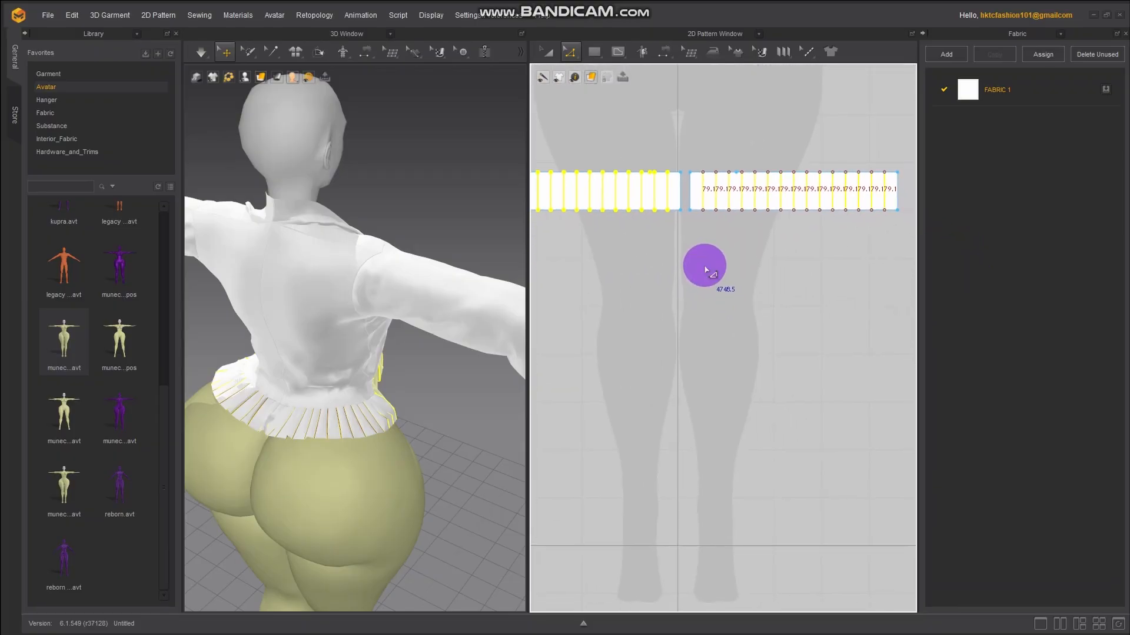
{"action": "right_click_drag", "start_coordinate": [366, 457], "coordinate": [506, 412]}
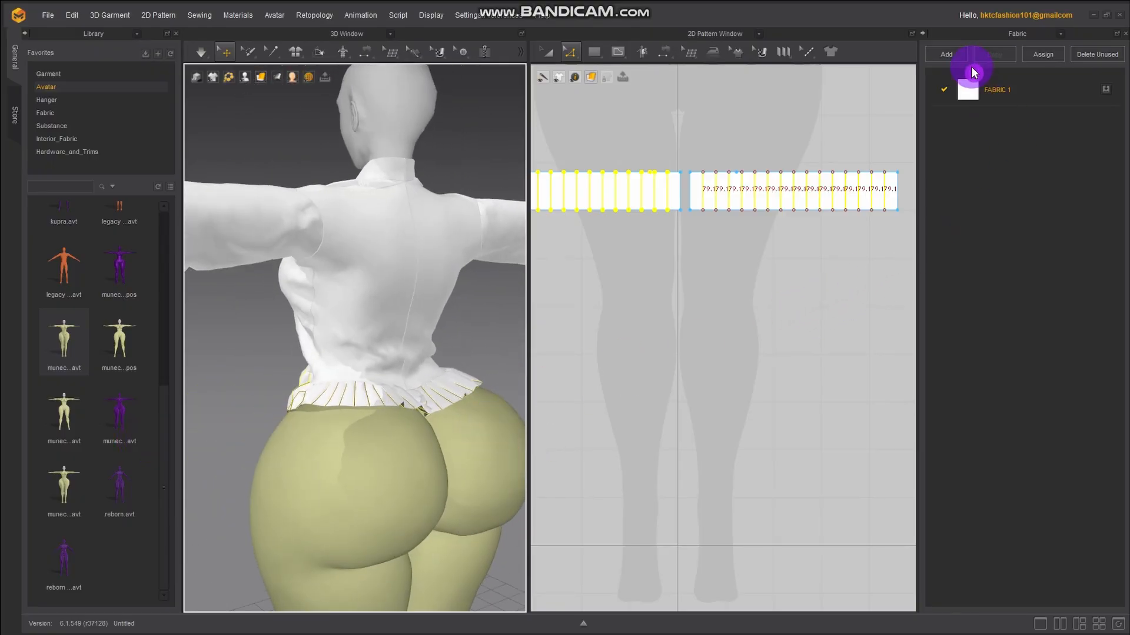
{"action": "left_click", "coordinate": [545, 50]}
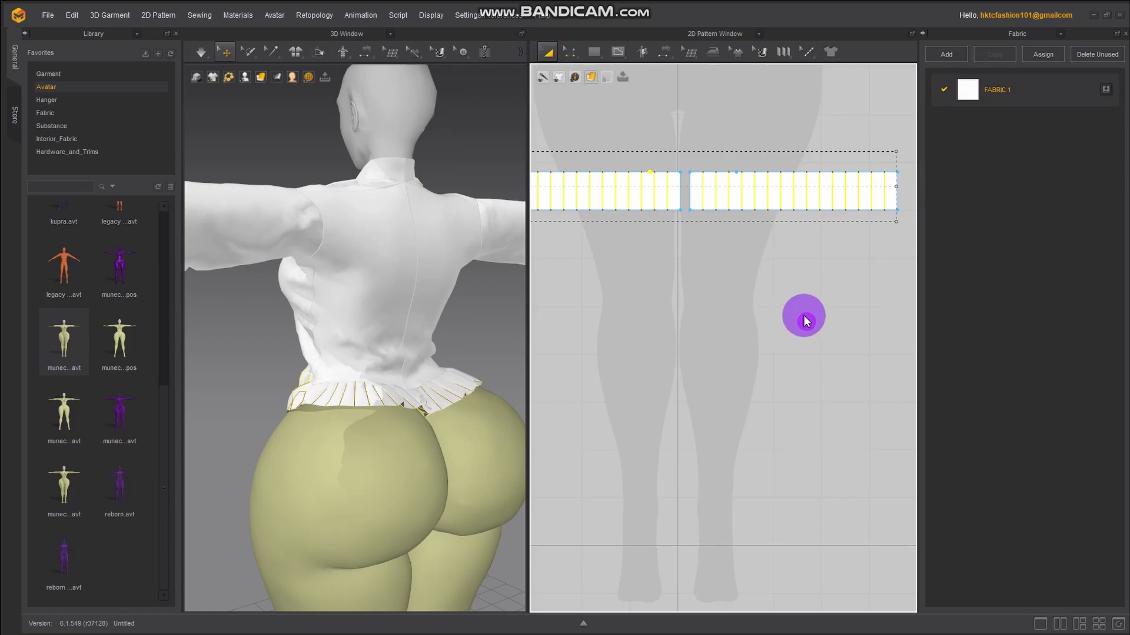
{"action": "left_click", "coordinate": [732, 130]}
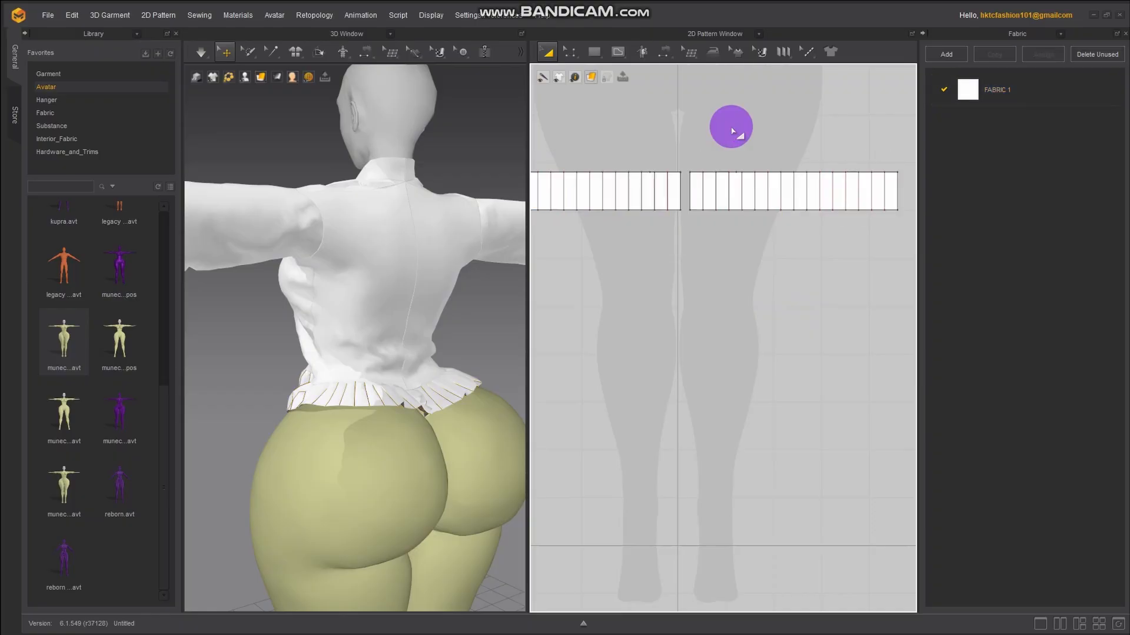
{"action": "left_click", "coordinate": [736, 195]}
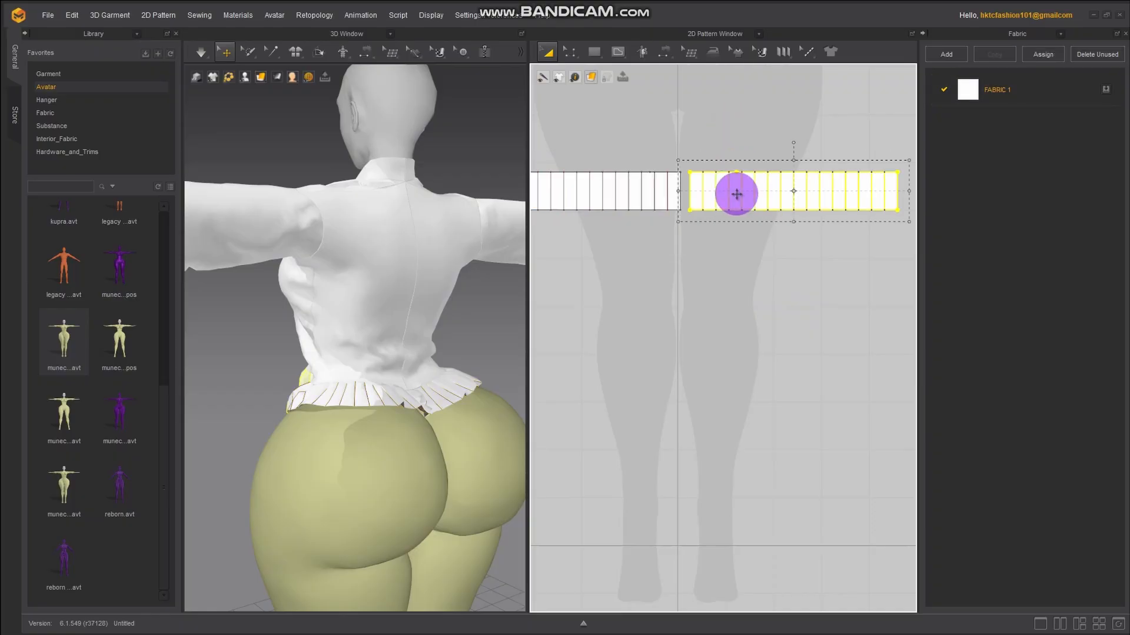
Select FABRIC 1, open the Property Editor docked below the fabric list, and clear the selection
{"action": "left_click", "coordinate": [965, 93]}
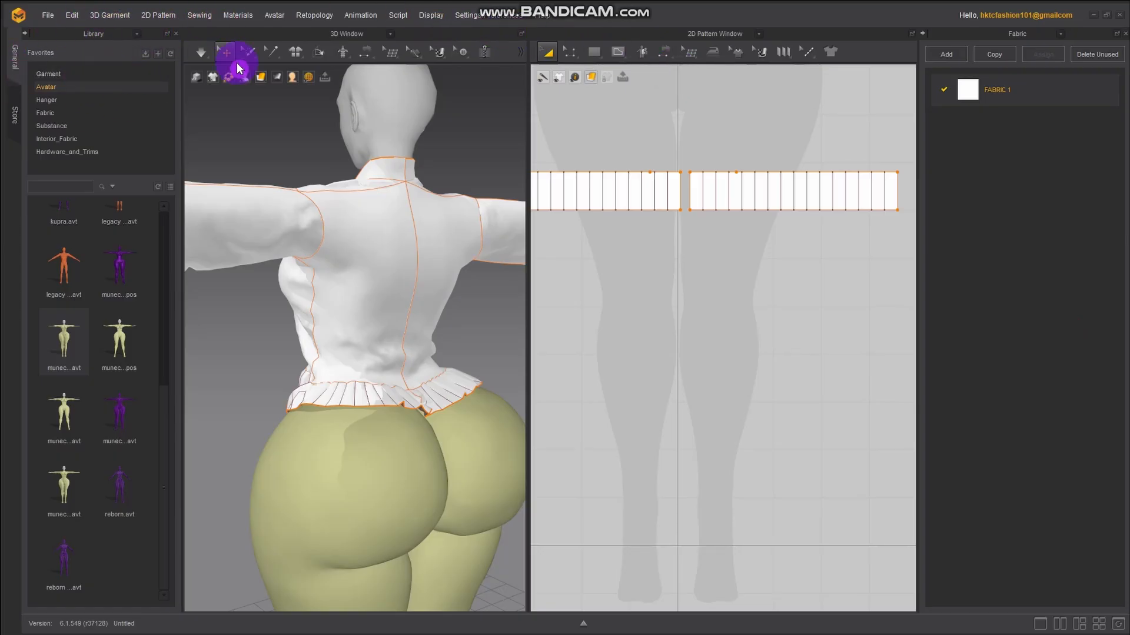
{"action": "left_click", "coordinate": [431, 18]}
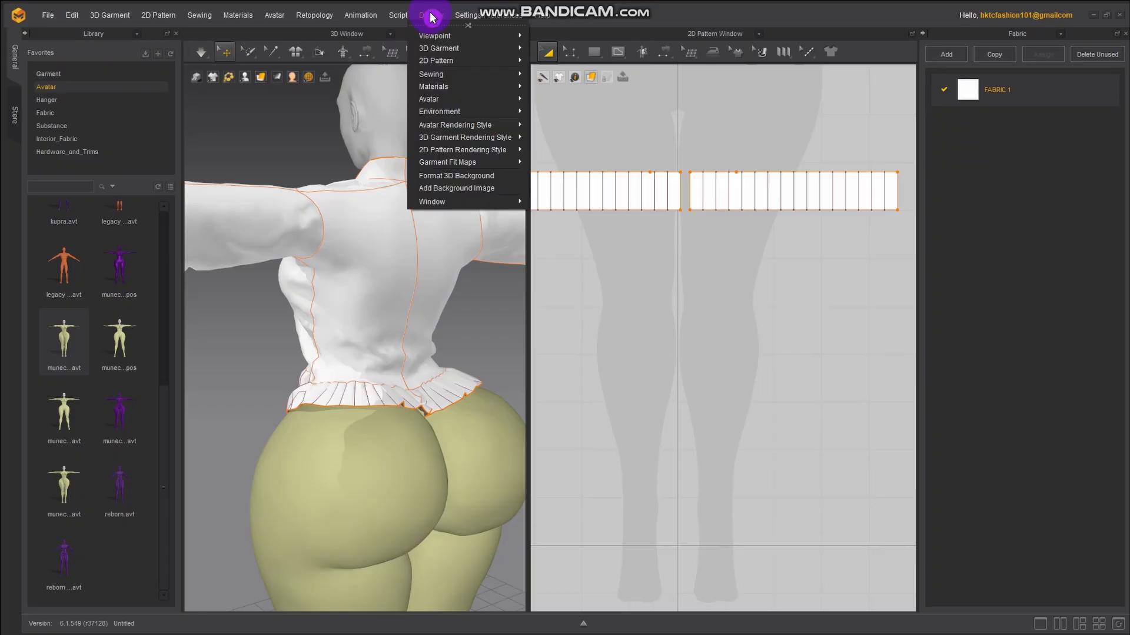
{"action": "mouse_move", "coordinate": [497, 205]}
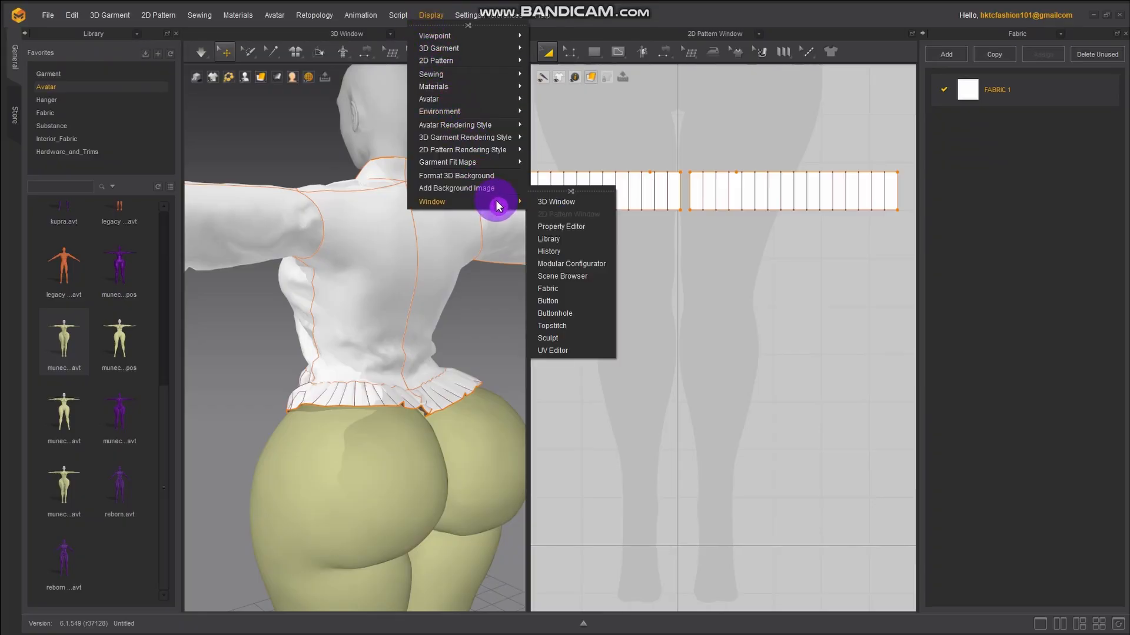
{"action": "left_click", "coordinate": [584, 233]}
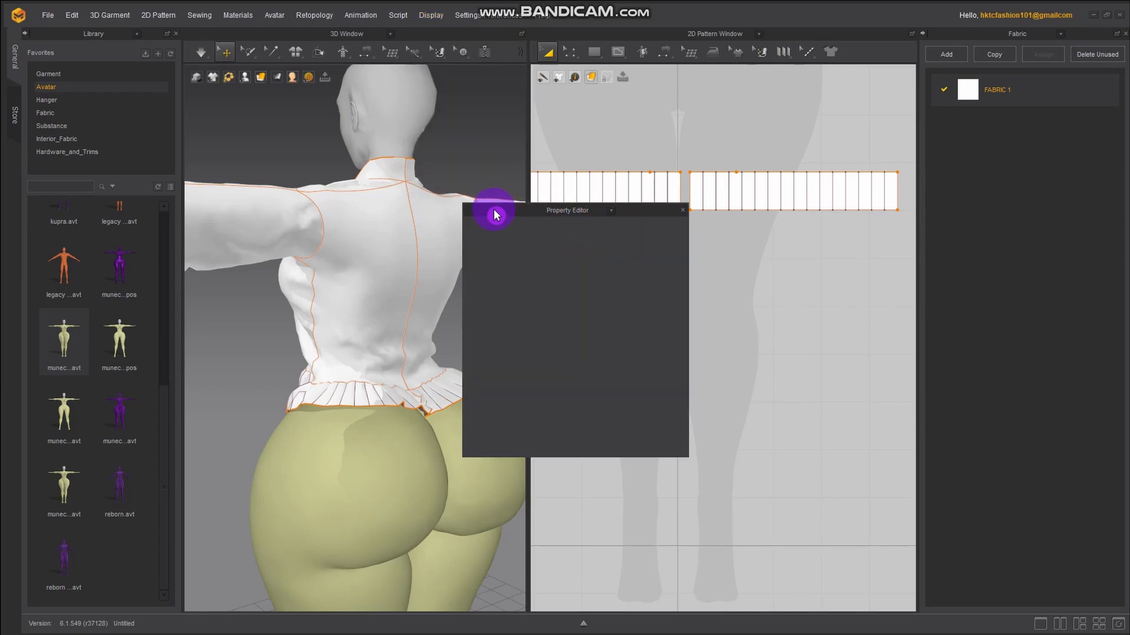
{"action": "left_click_drag", "start_coordinate": [496, 214], "coordinate": [954, 546]}
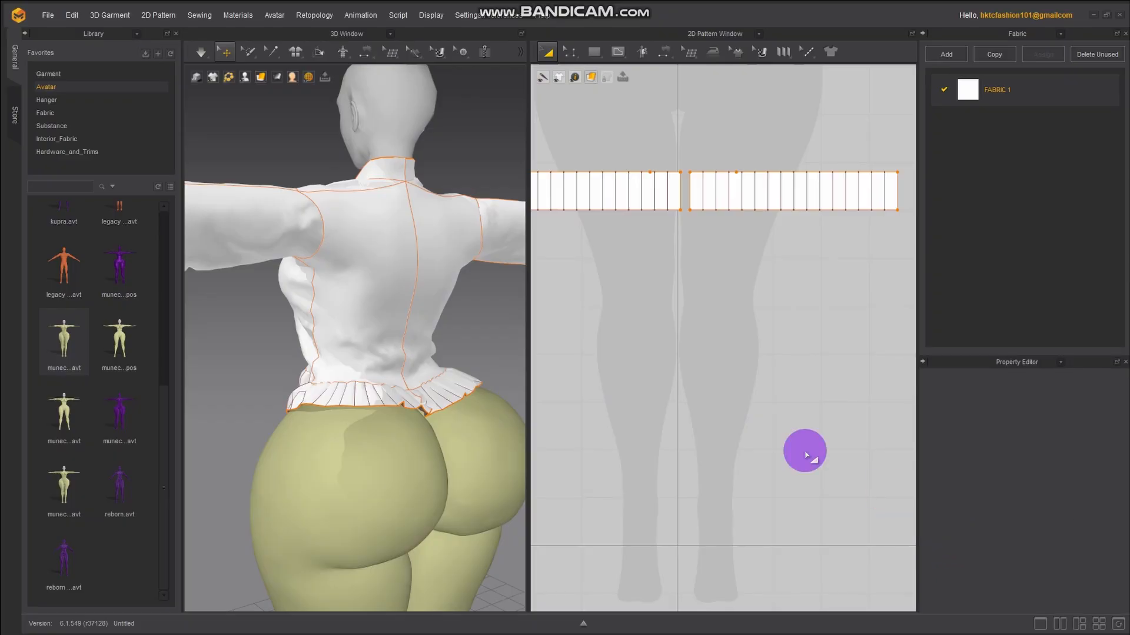
{"action": "left_click", "coordinate": [664, 373]}
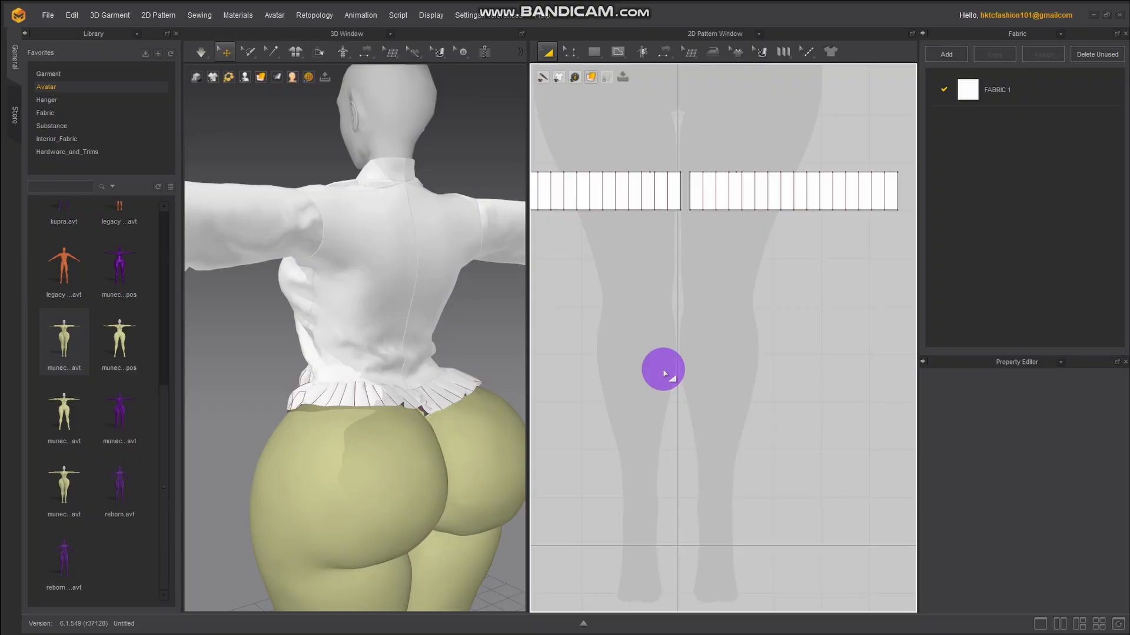
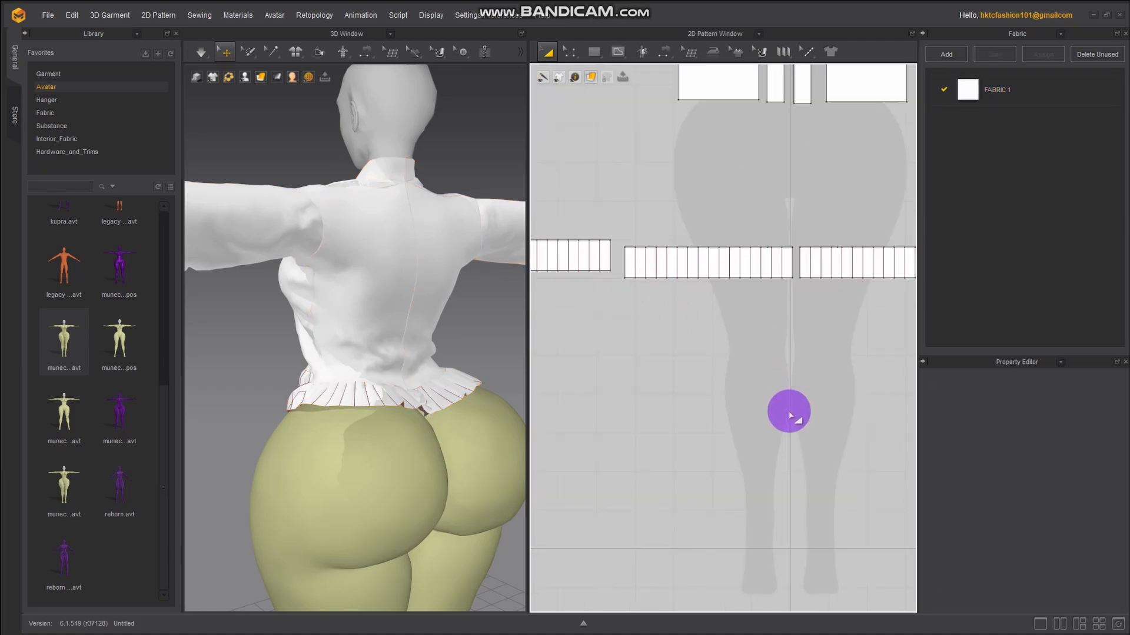
Select all the interior fold lines of both back waist strips together with the Edit Pattern tool
{"action": "scroll", "coordinate": [789, 413], "scroll_direction": "down", "scroll_amount": 3}
{"action": "middle_click_drag", "start_coordinate": [742, 394], "coordinate": [784, 327]}
{"action": "scroll", "coordinate": [573, 276], "scroll_direction": "up", "scroll_amount": 3}
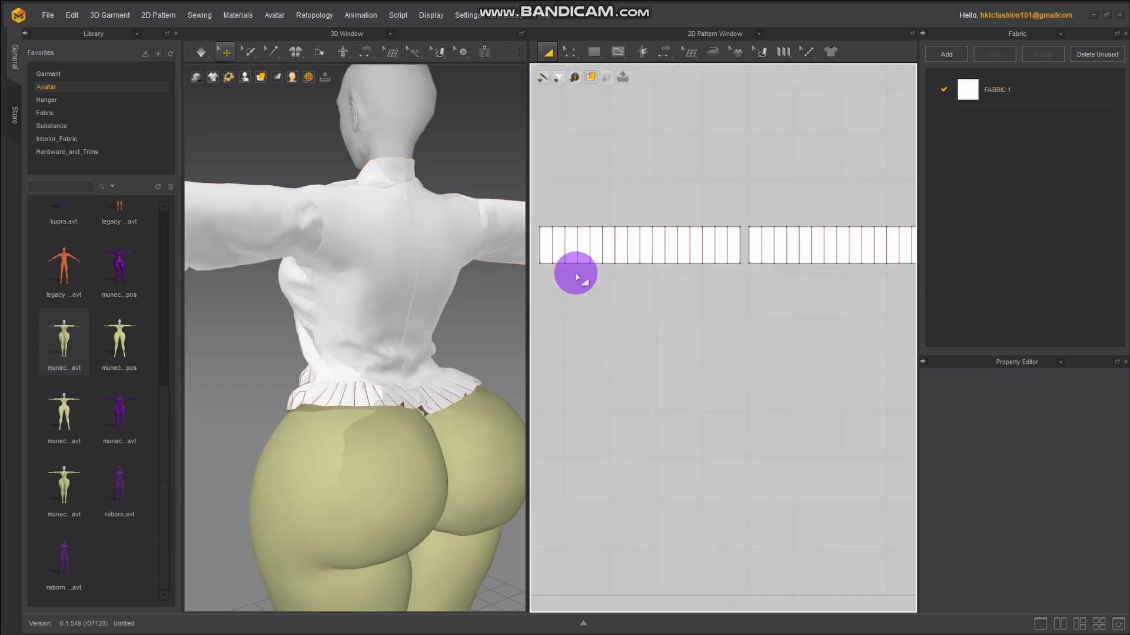
{"action": "mouse_move", "coordinate": [572, 75]}
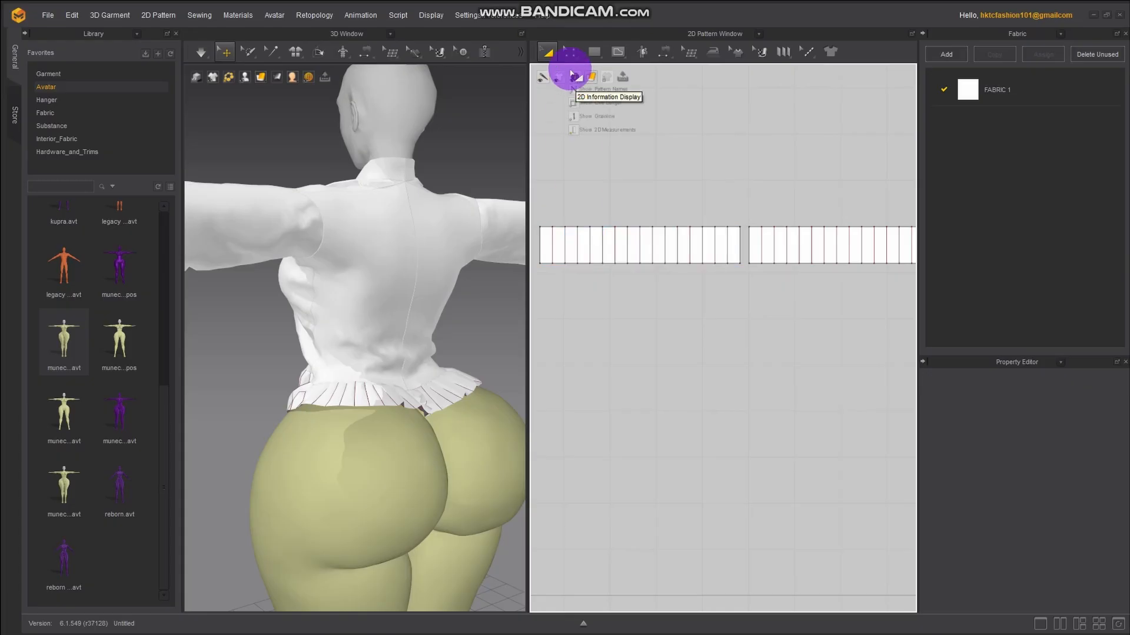
{"action": "left_click", "coordinate": [563, 54]}
{"action": "scroll", "coordinate": [676, 331], "scroll_direction": "down", "scroll_amount": 2}
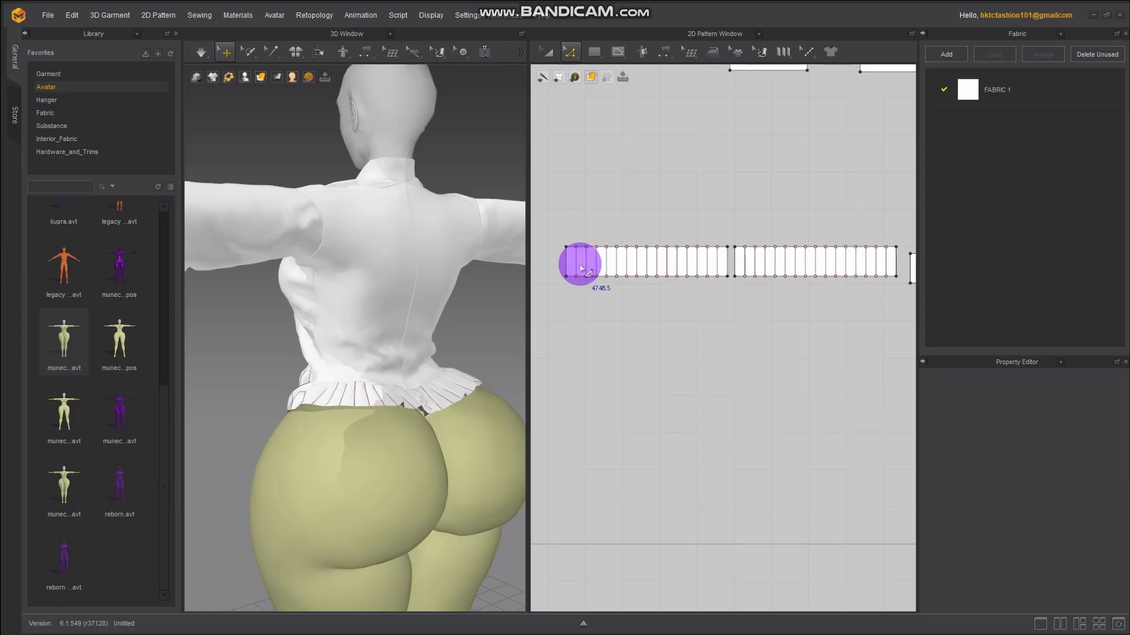
{"action": "left_click_drag", "start_coordinate": [571, 207], "coordinate": [721, 300]}
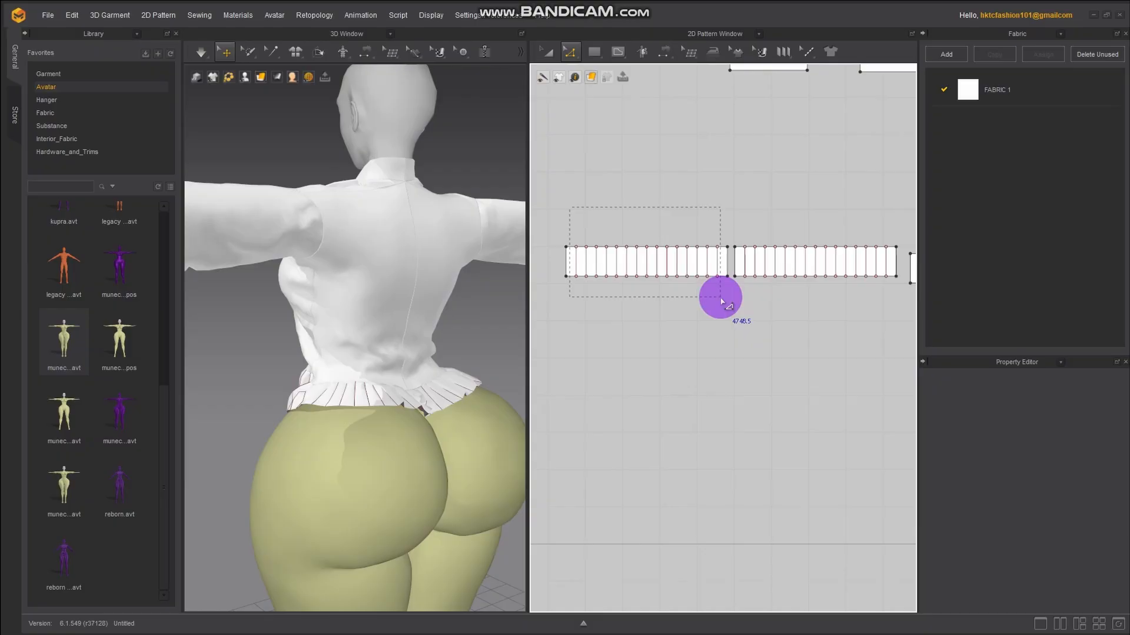
{"action": "left_click_drag", "start_coordinate": [722, 301], "coordinate": [729, 323]}
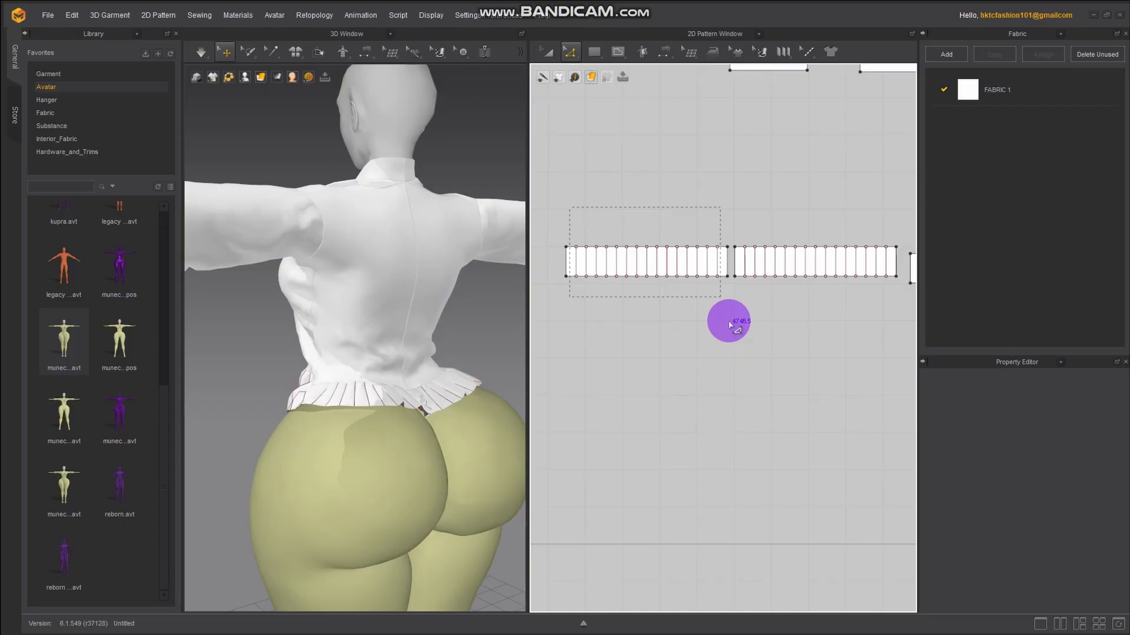
{"action": "left_click_drag", "start_coordinate": [730, 324], "coordinate": [729, 324]}
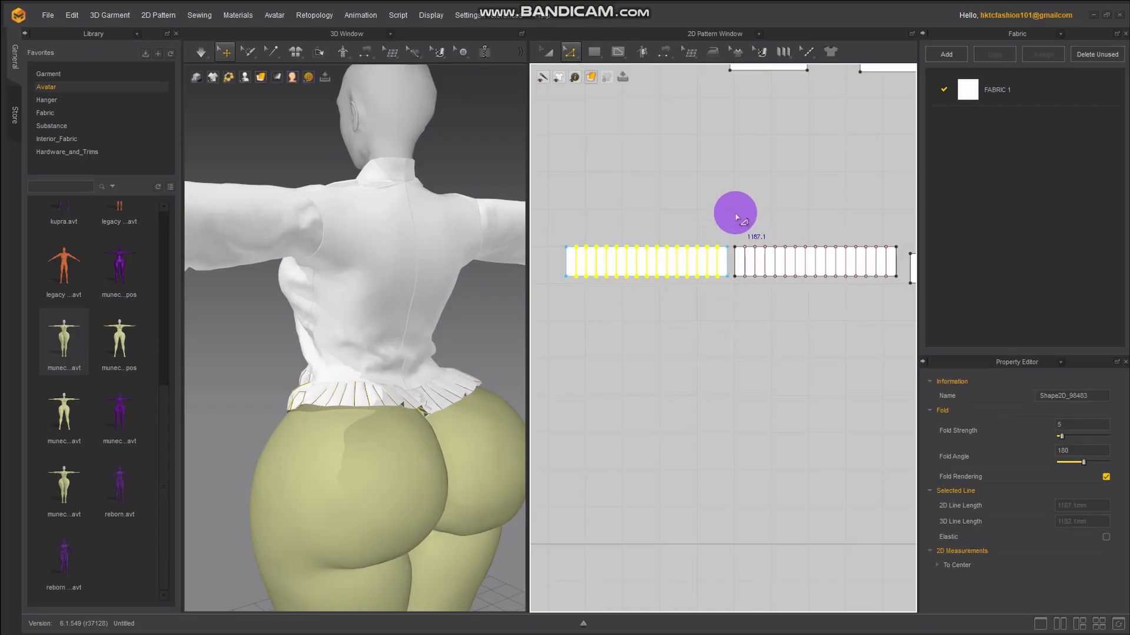
{"action": "left_click_drag", "start_coordinate": [745, 204], "coordinate": [891, 306]}
Add each fold line of the front waist strip nearest the back strips to the selection
{"action": "middle_click_drag", "start_coordinate": [858, 355], "coordinate": [626, 323]}
{"action": "scroll", "coordinate": [686, 277], "scroll_direction": "up", "scroll_amount": 3}
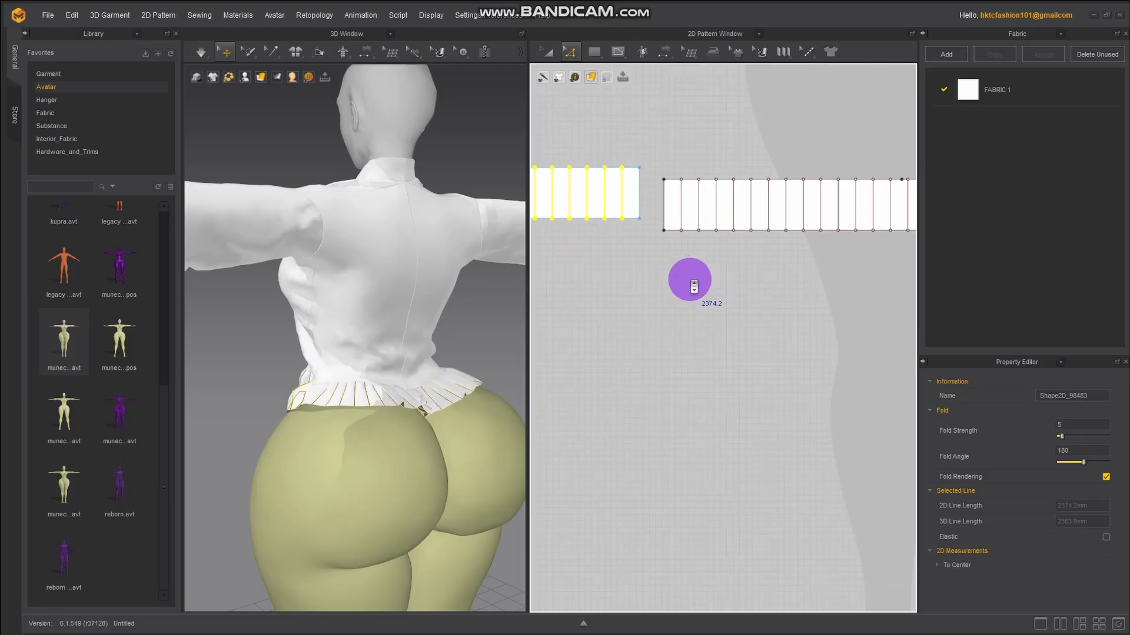
{"action": "left_click", "coordinate": [680, 214], "text": "shift"}
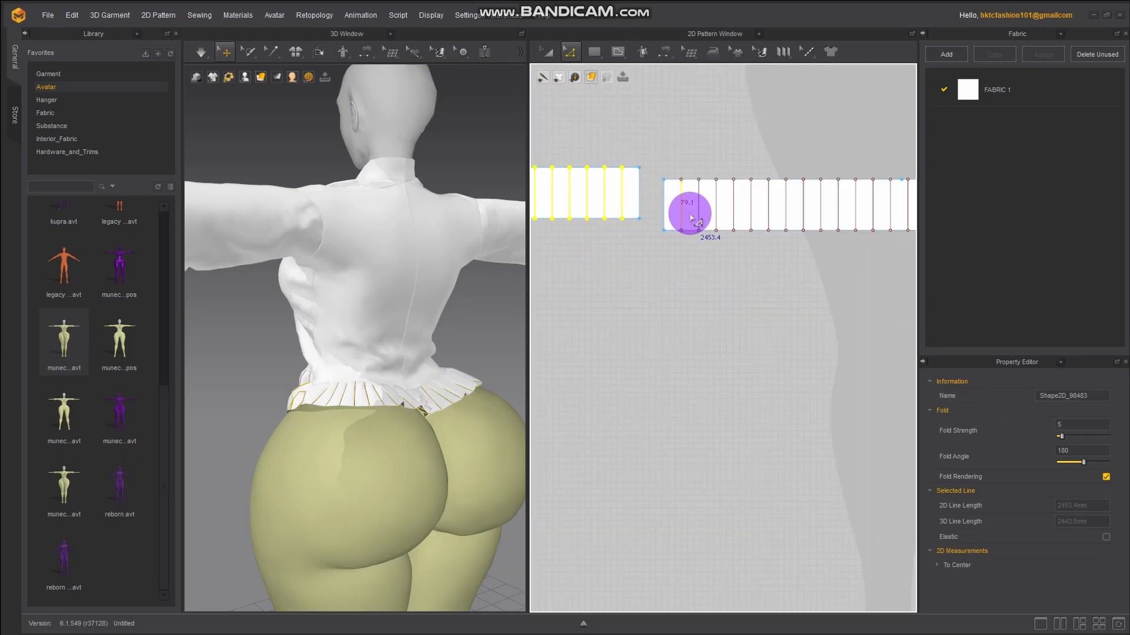
{"action": "left_click", "coordinate": [699, 213], "text": "shift"}
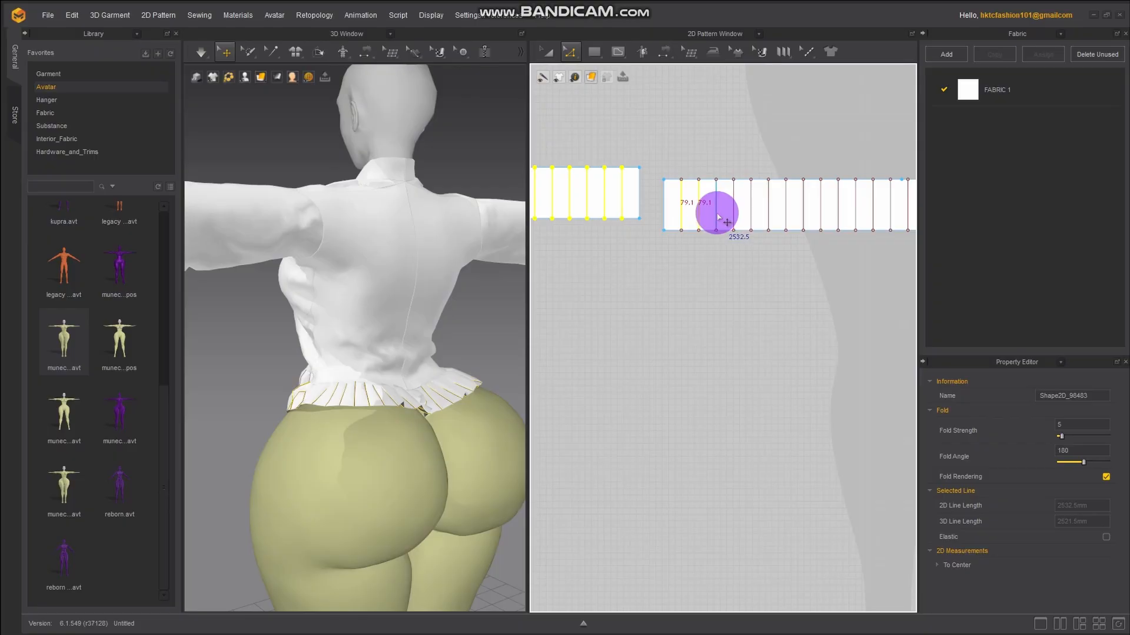
{"action": "left_click", "coordinate": [717, 216], "text": "shift"}
{"action": "left_click", "coordinate": [733, 217], "text": "shift"}
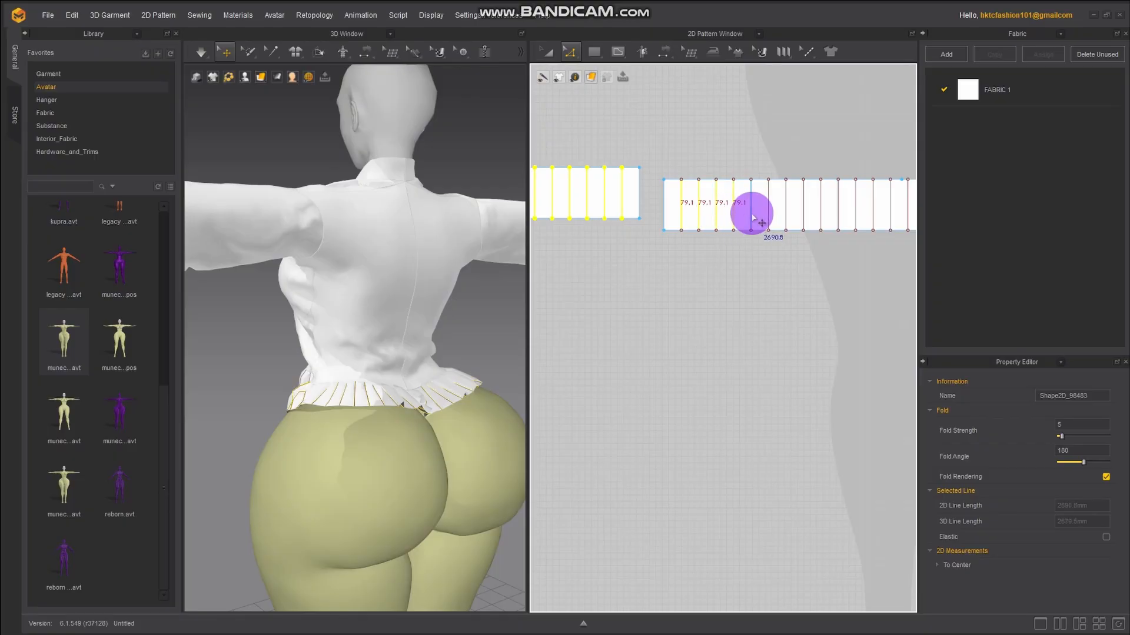
{"action": "left_click", "coordinate": [751, 215], "text": "shift"}
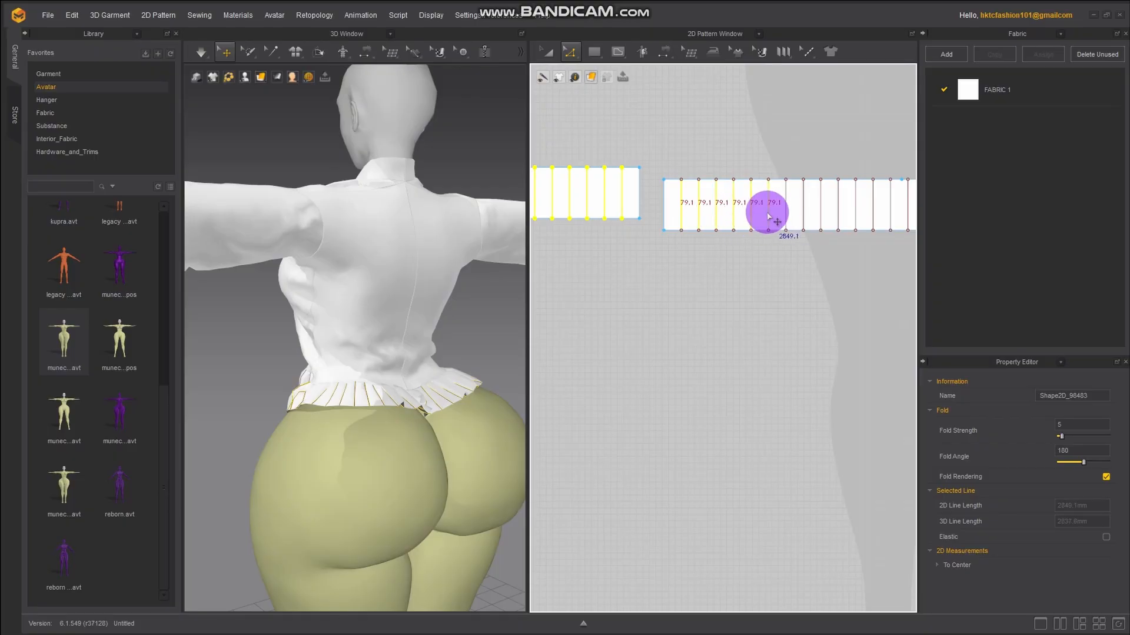
{"action": "left_click", "coordinate": [803, 216], "text": "shift"}
{"action": "middle_click_drag", "start_coordinate": [807, 255], "coordinate": [689, 257]}
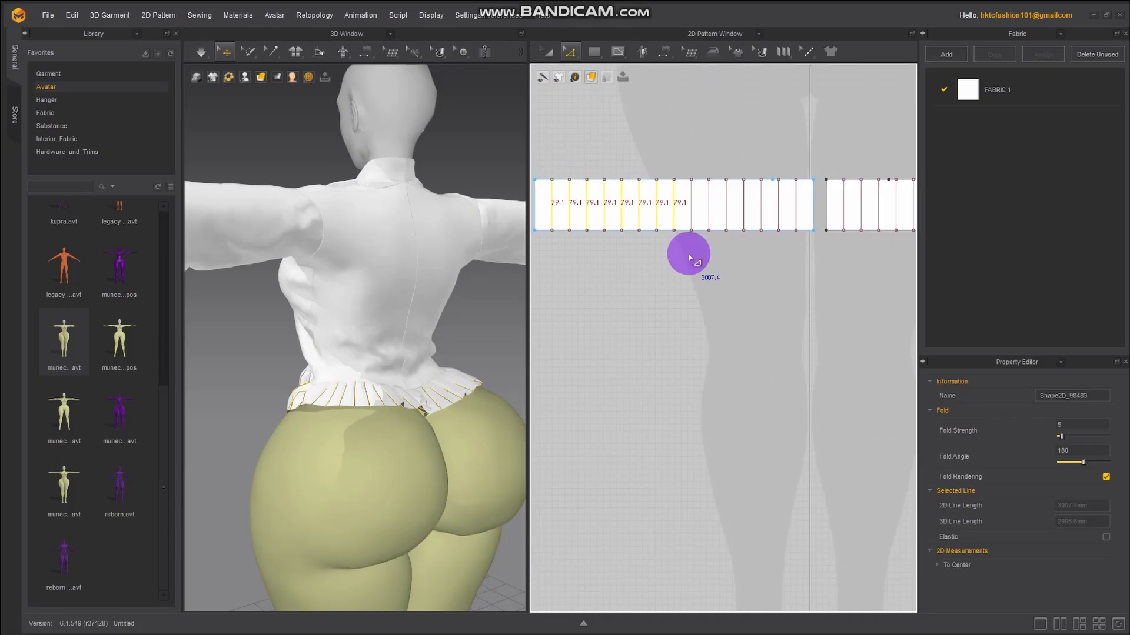
{"action": "left_click", "coordinate": [691, 210], "text": "shift"}
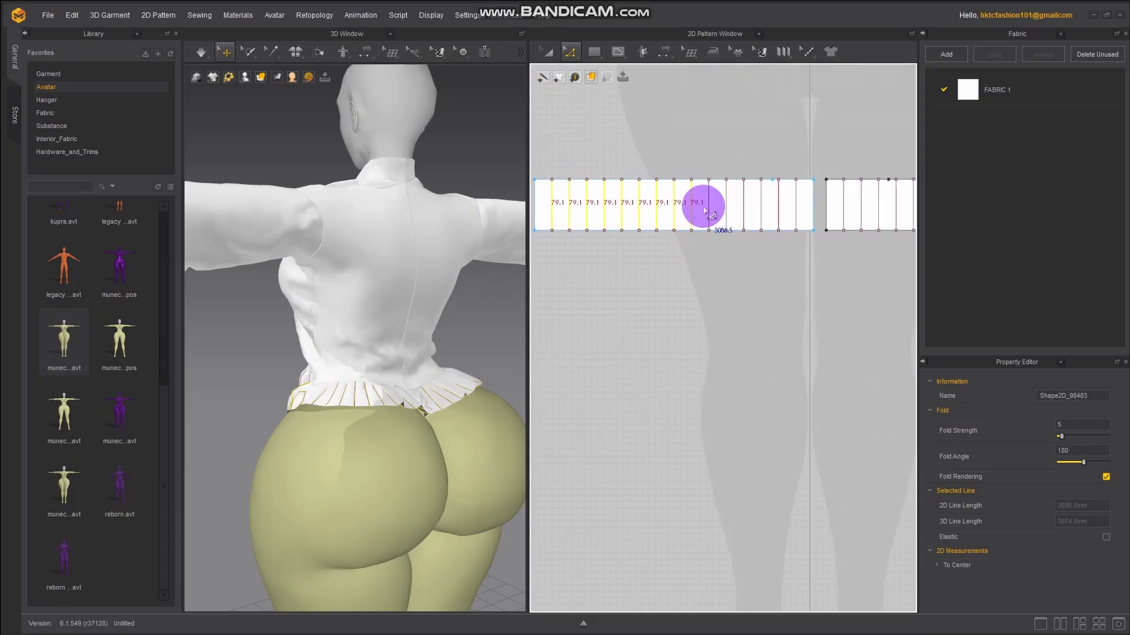
{"action": "left_click", "coordinate": [709, 211], "text": "shift"}
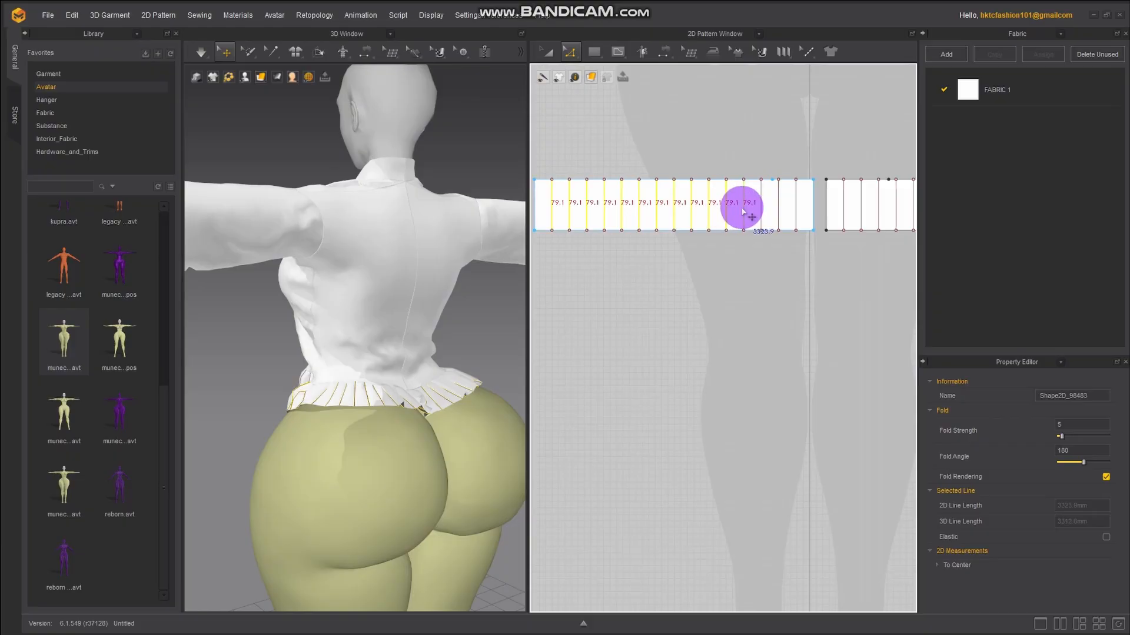
{"action": "left_click", "coordinate": [761, 214], "text": "shift"}
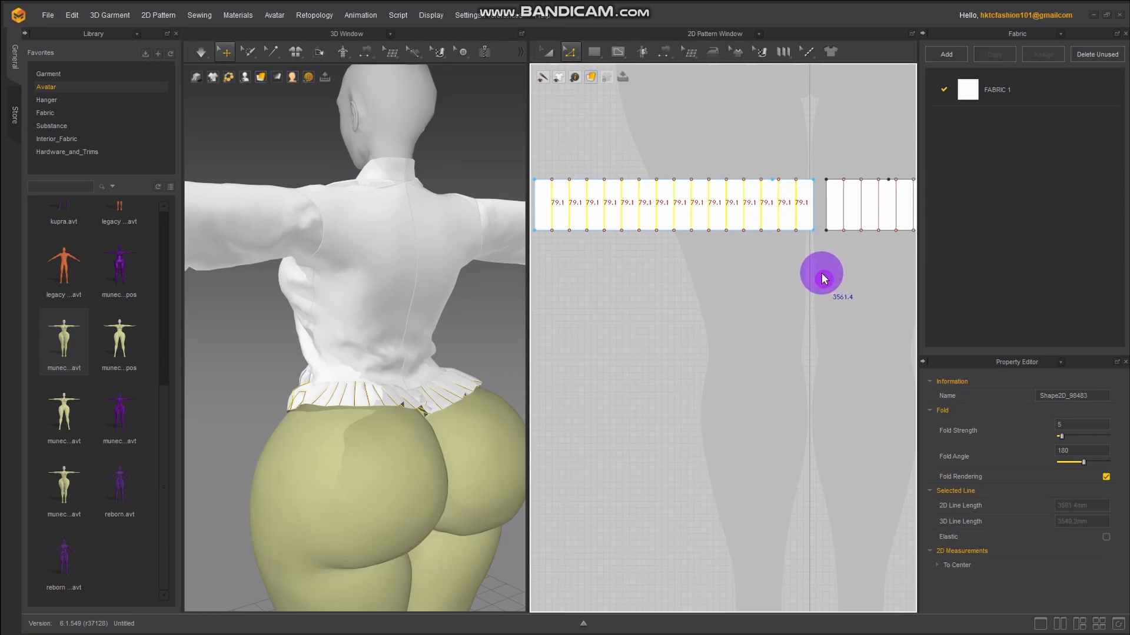
Extend the selection with every fold line of the outermost front waist strip
{"action": "right_click_drag", "start_coordinate": [823, 279], "coordinate": [595, 285]}
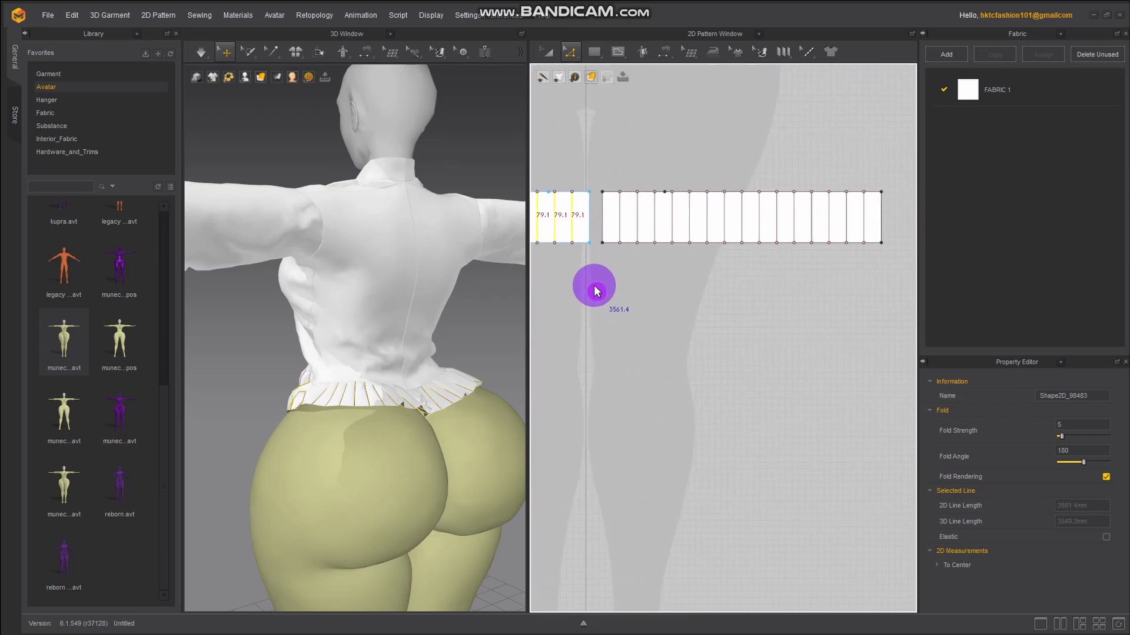
{"action": "left_click", "coordinate": [864, 224]}
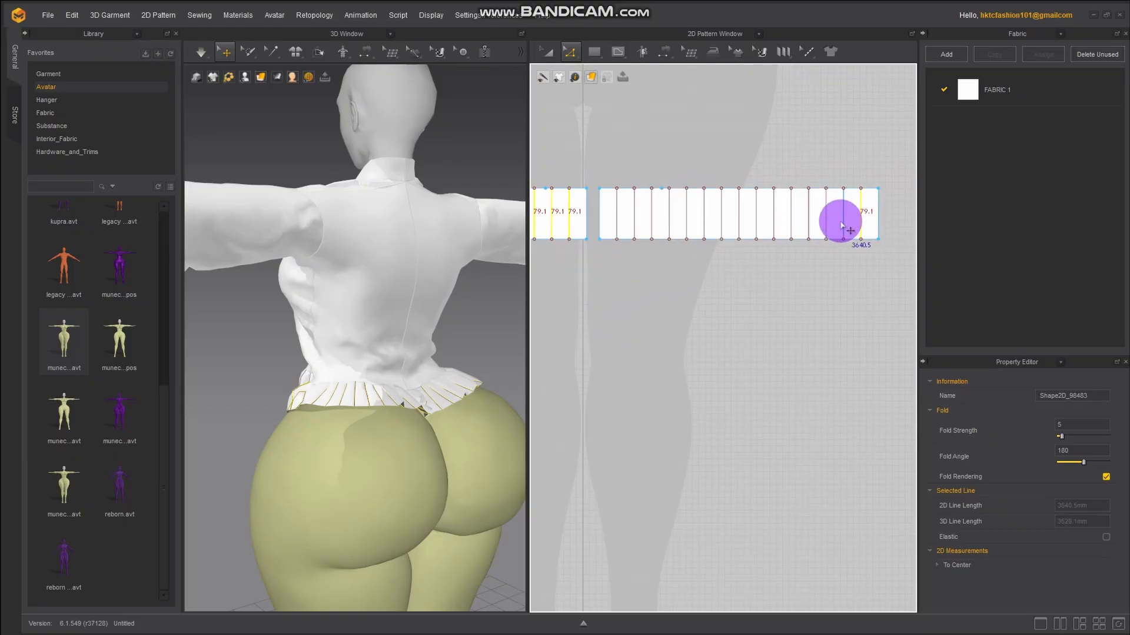
{"action": "left_click", "coordinate": [824, 222]}
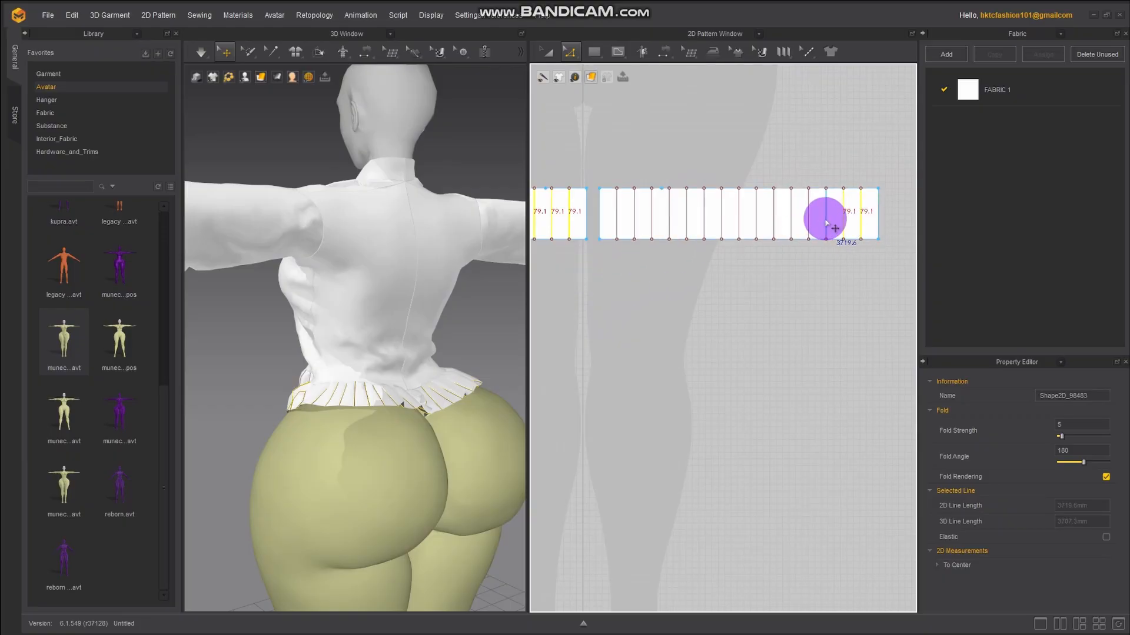
{"action": "left_click", "coordinate": [775, 223]}
{"action": "left_click", "coordinate": [756, 221]}
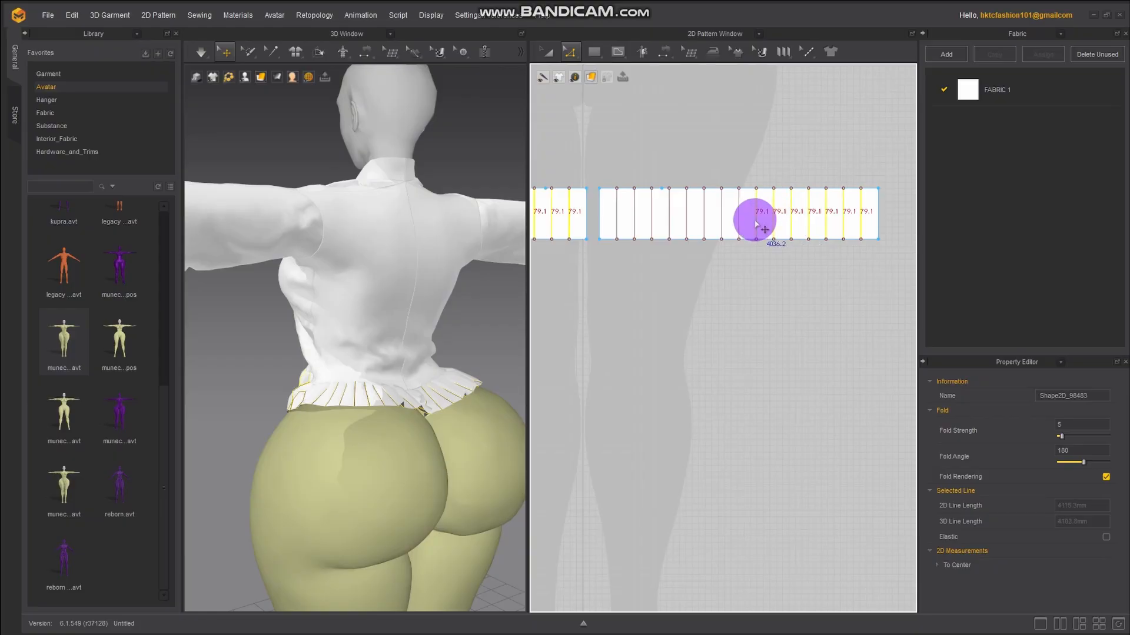
{"action": "left_click", "coordinate": [721, 222]}
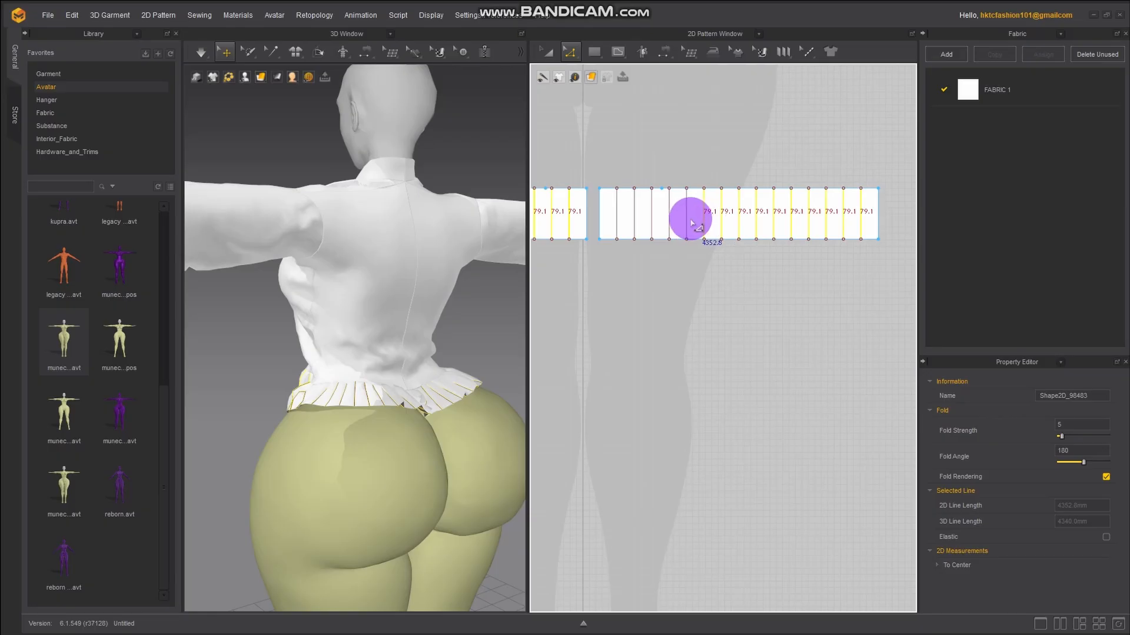
{"action": "left_click", "coordinate": [686, 223]}
{"action": "left_click", "coordinate": [651, 222]}
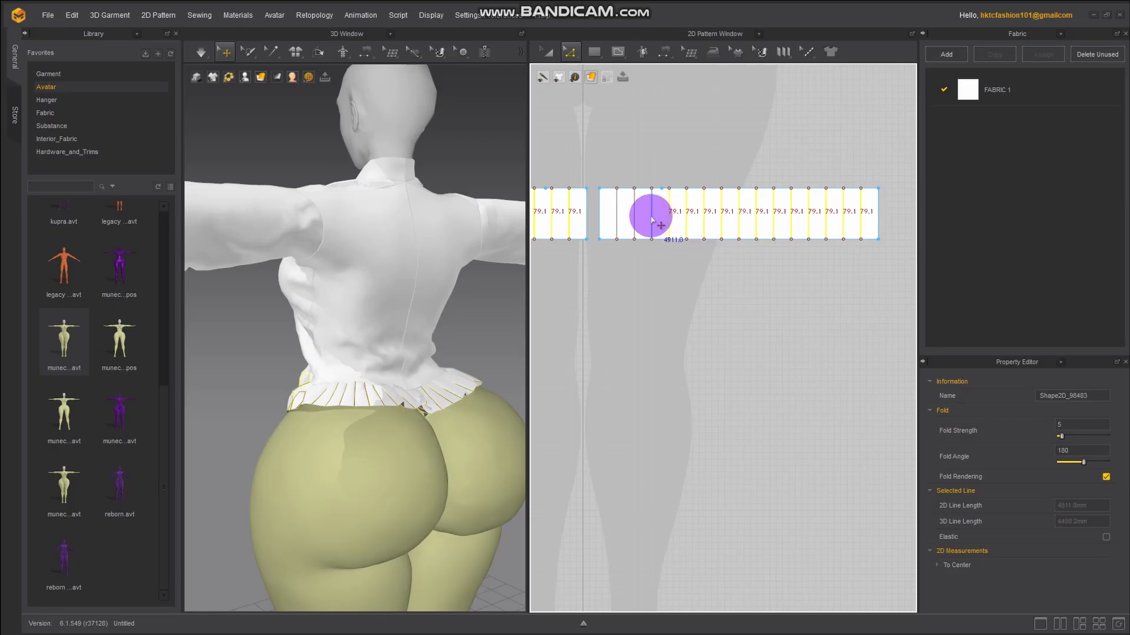
{"action": "left_click", "coordinate": [634, 222]}
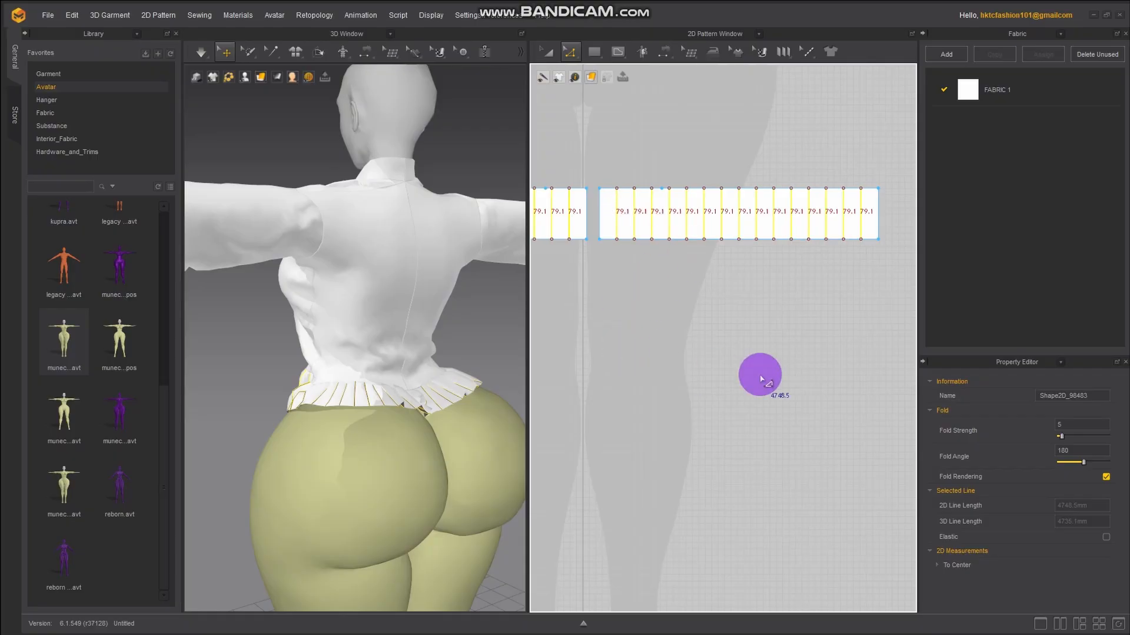
Simulate the garment from the front view and enable Elastic on the selected fold lines
{"action": "scroll", "coordinate": [759, 376], "scroll_direction": "down", "scroll_amount": 4}
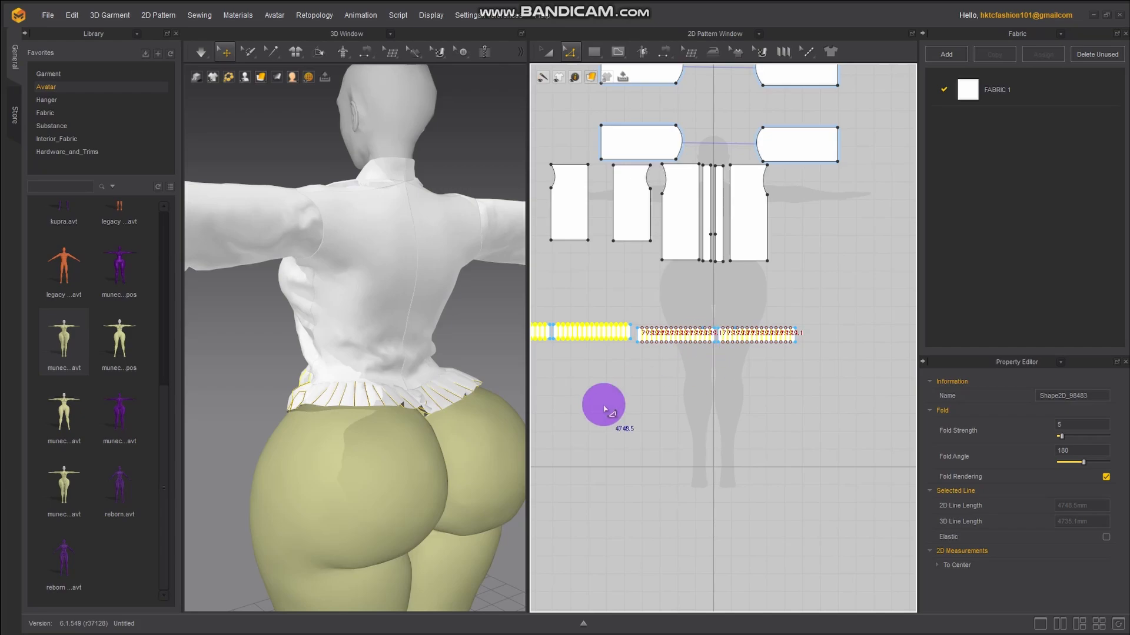
{"action": "right_click_drag", "start_coordinate": [611, 399], "coordinate": [716, 340]}
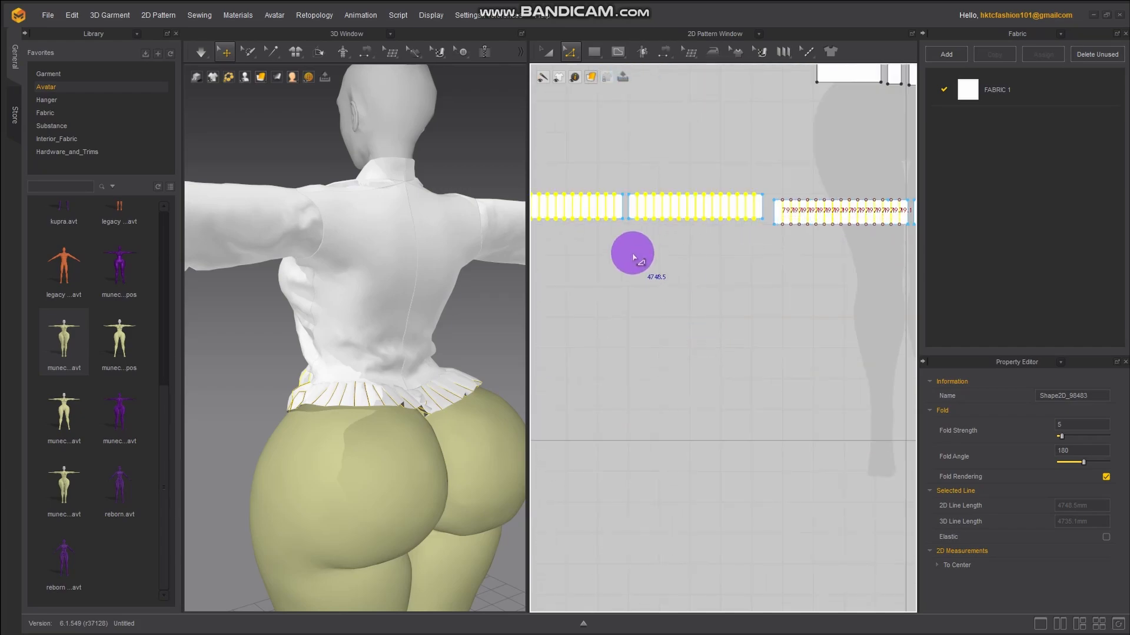
{"action": "right_click_drag", "start_coordinate": [271, 538], "coordinate": [466, 493]}
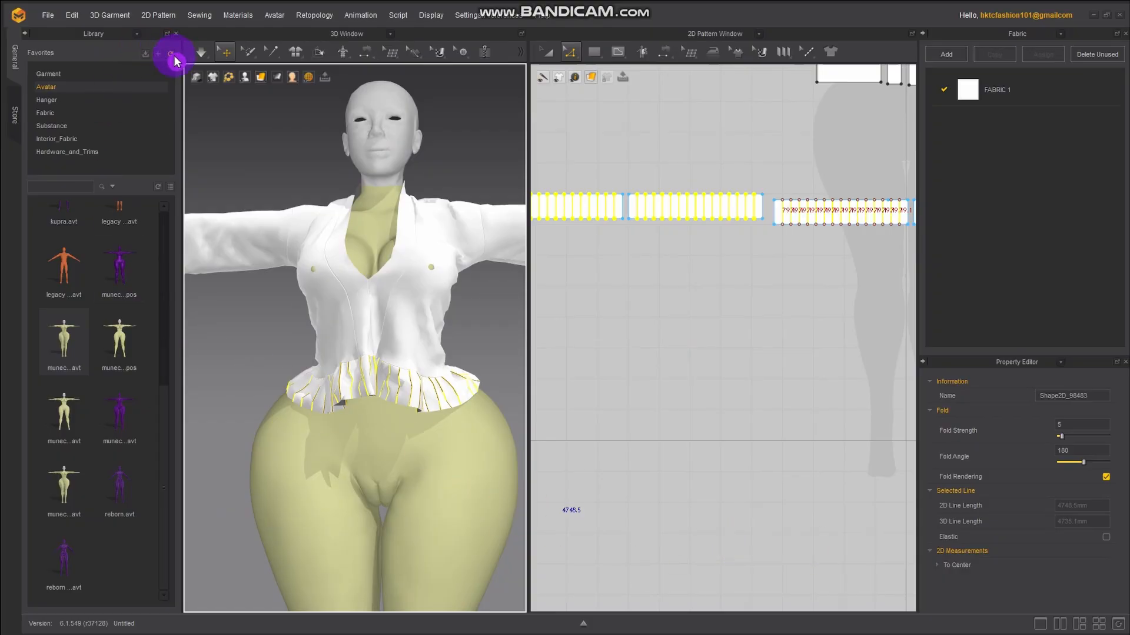
{"action": "left_click", "coordinate": [202, 56]}
{"action": "left_click", "coordinate": [204, 59]}
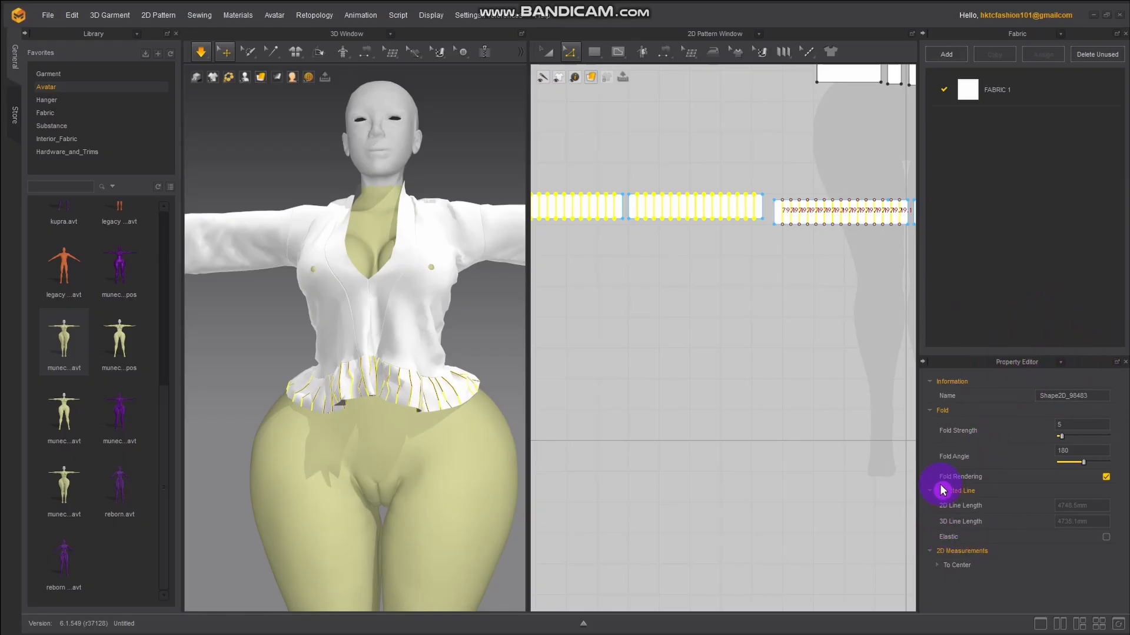
{"action": "left_click", "coordinate": [1106, 537]}
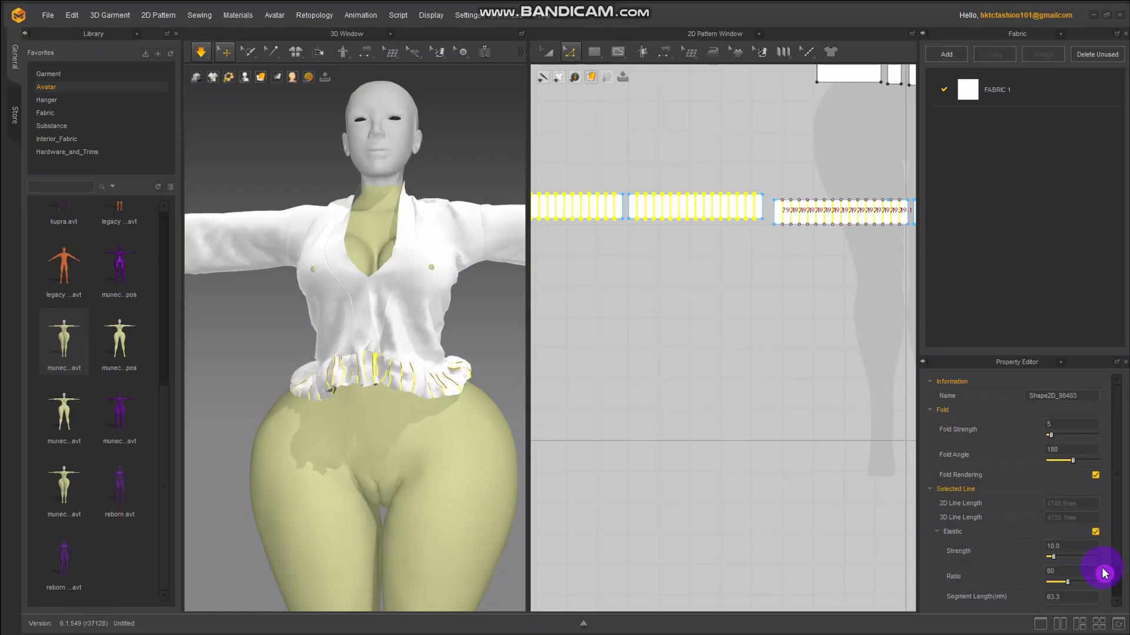
{"action": "right_click_drag", "start_coordinate": [325, 447], "coordinate": [349, 439]}
{"action": "key", "text": "space"}
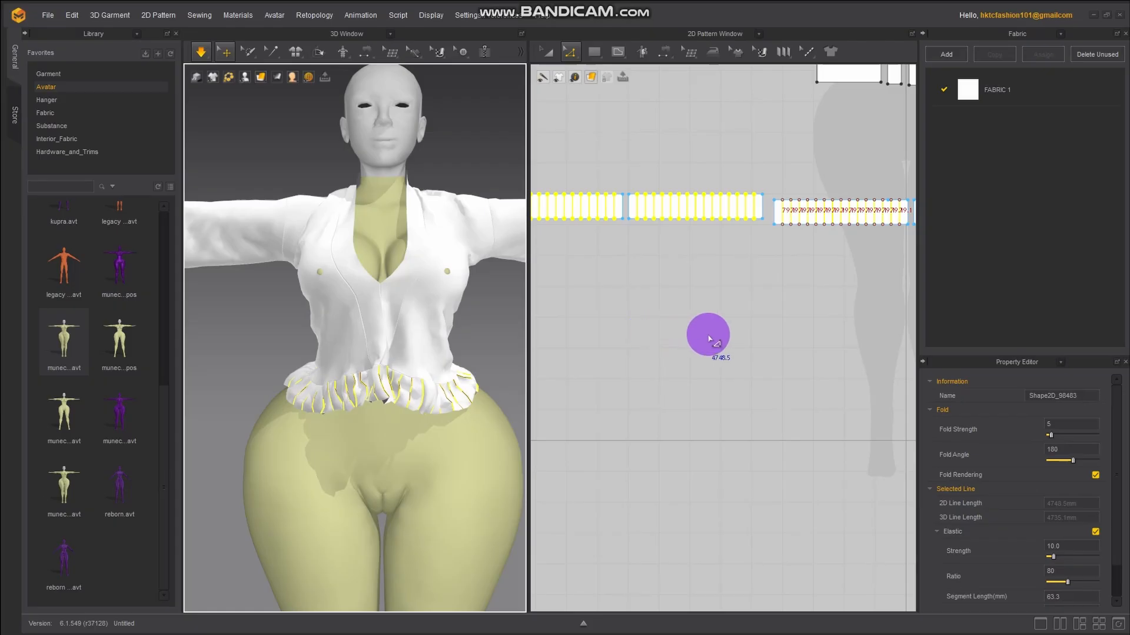
Set the fold lines' elastic strength to 29.9 and ratio to 67, and rerun the simulation
{"action": "scroll", "coordinate": [1069, 517], "scroll_direction": "down", "scroll_amount": 1}
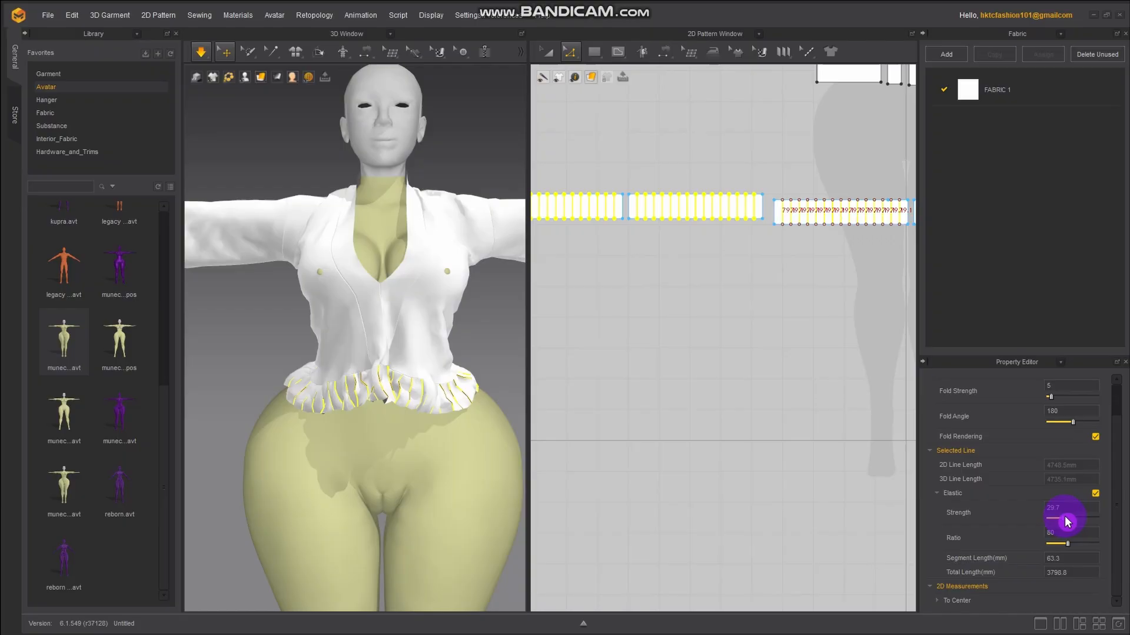
{"action": "left_click_drag", "start_coordinate": [1064, 517], "coordinate": [1062, 518]}
{"action": "left_click", "coordinate": [1067, 545]}
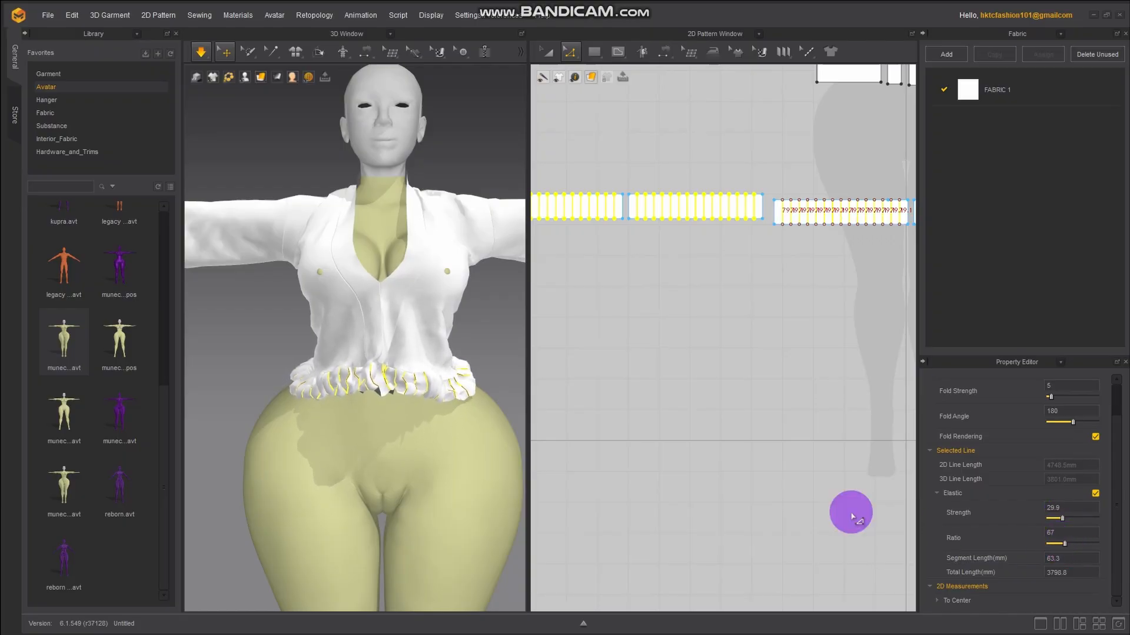
{"action": "right_click_drag", "start_coordinate": [336, 416], "coordinate": [585, 438]}
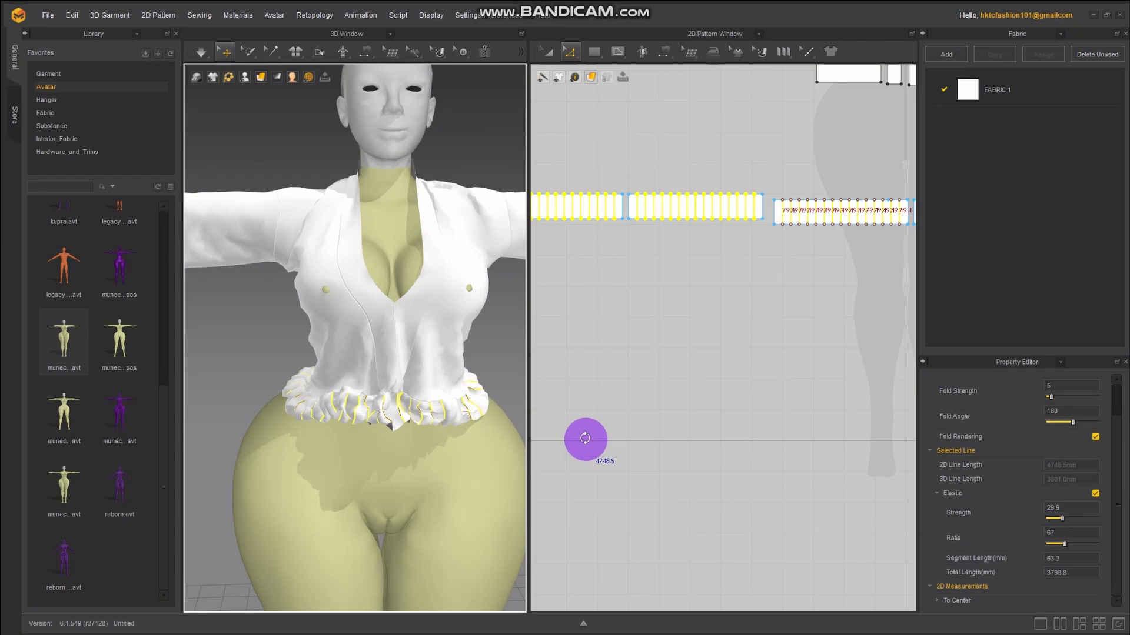
{"action": "key", "text": "space"}
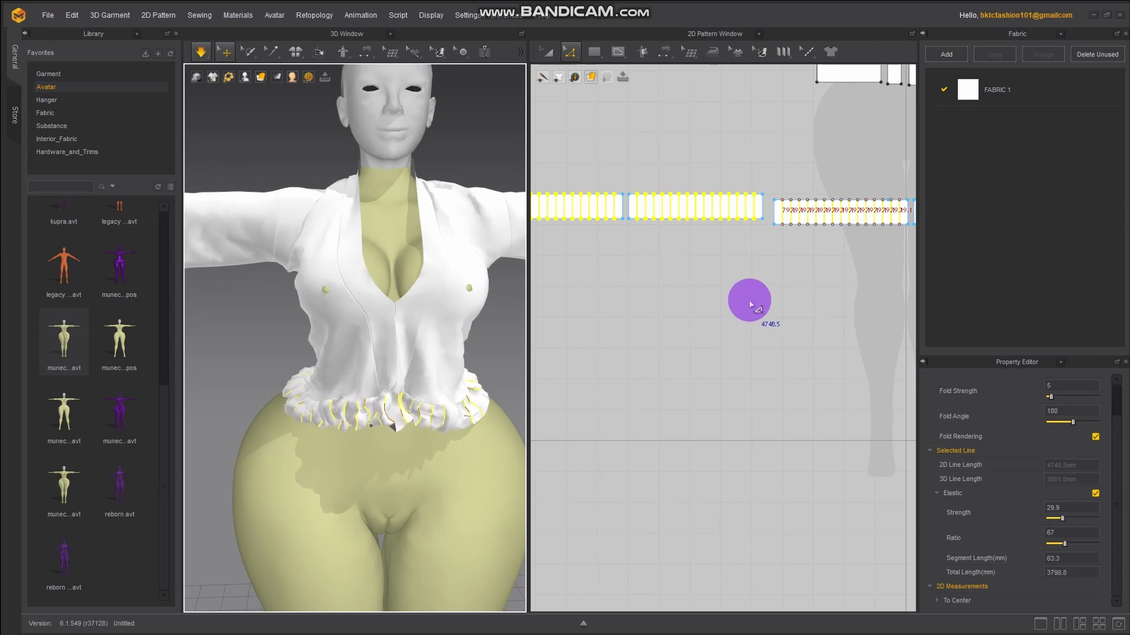
Stop the simulation and switch to the Transform Pattern tool with the four waist strips in view
{"action": "scroll", "coordinate": [647, 301], "scroll_direction": "down", "scroll_amount": 3}
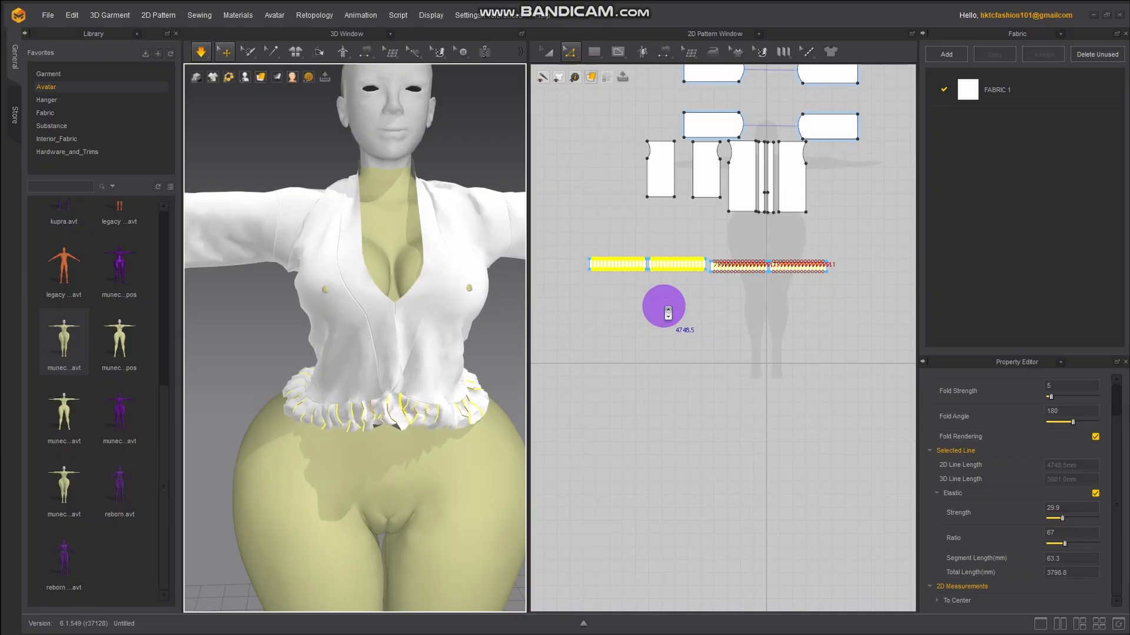
{"action": "scroll", "coordinate": [668, 312], "scroll_direction": "up", "scroll_amount": 1}
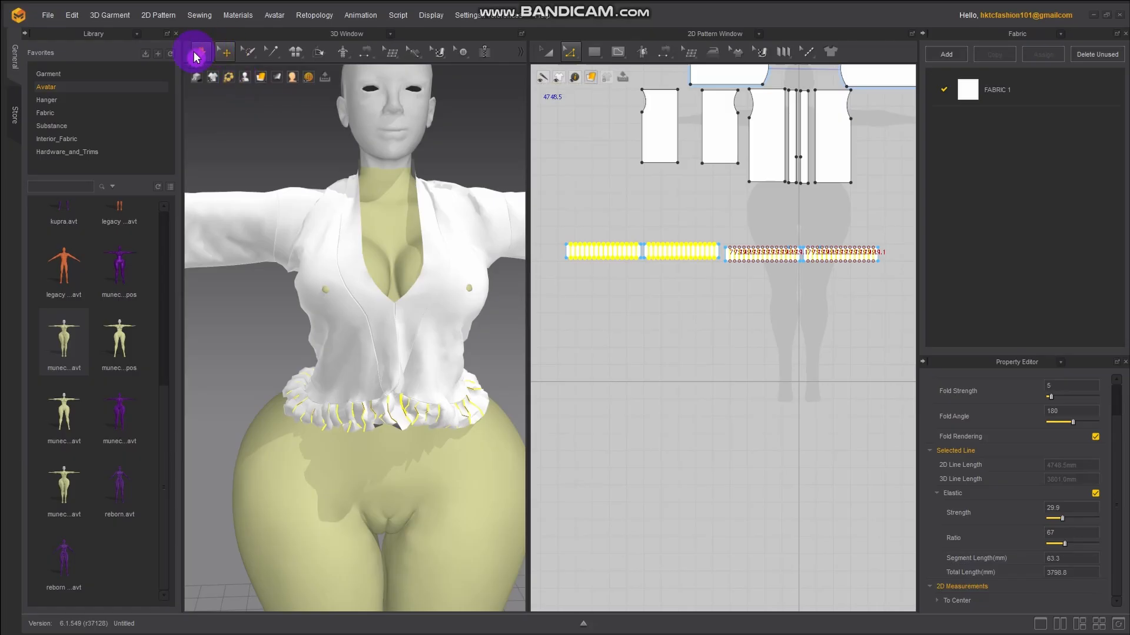
{"action": "left_click", "coordinate": [550, 53]}
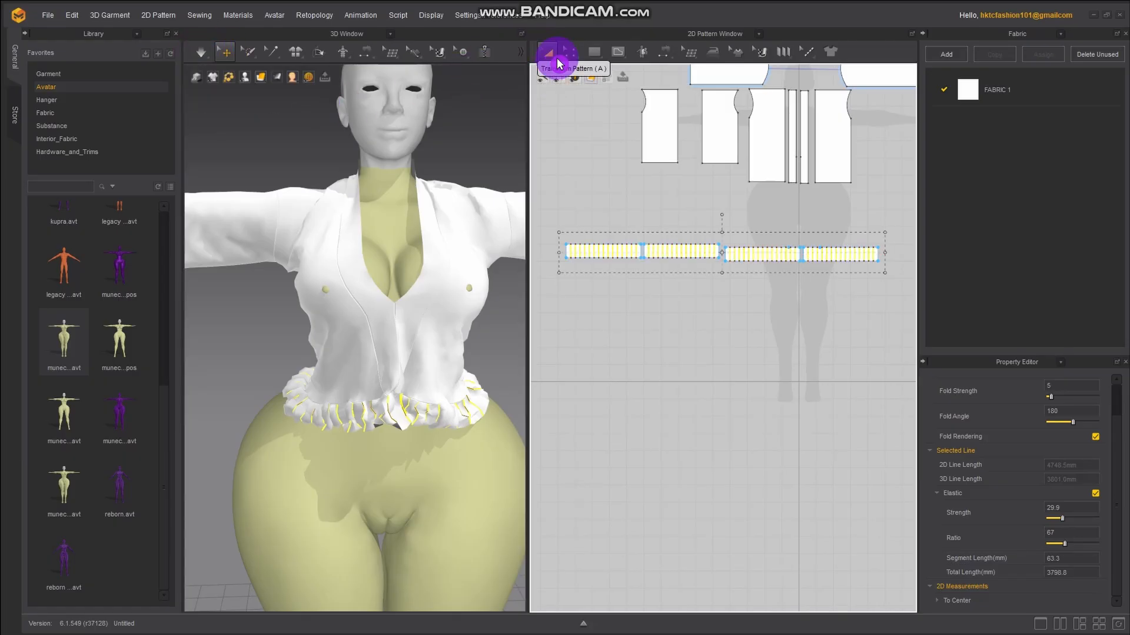
{"action": "left_click", "coordinate": [739, 291]}
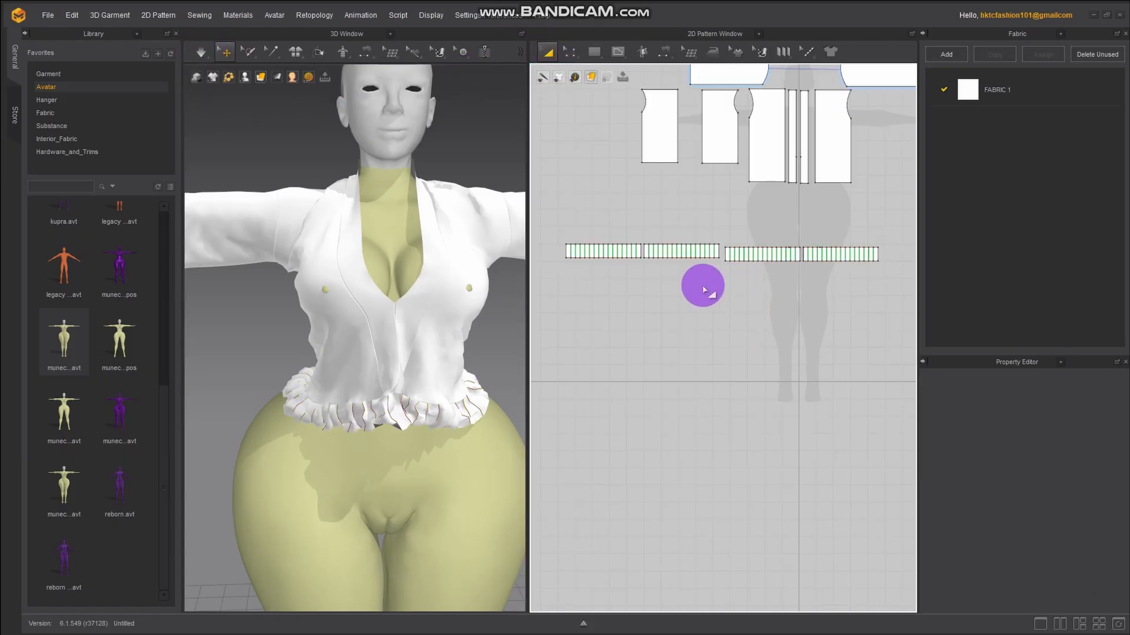
{"action": "key", "text": "ctrl+z"}
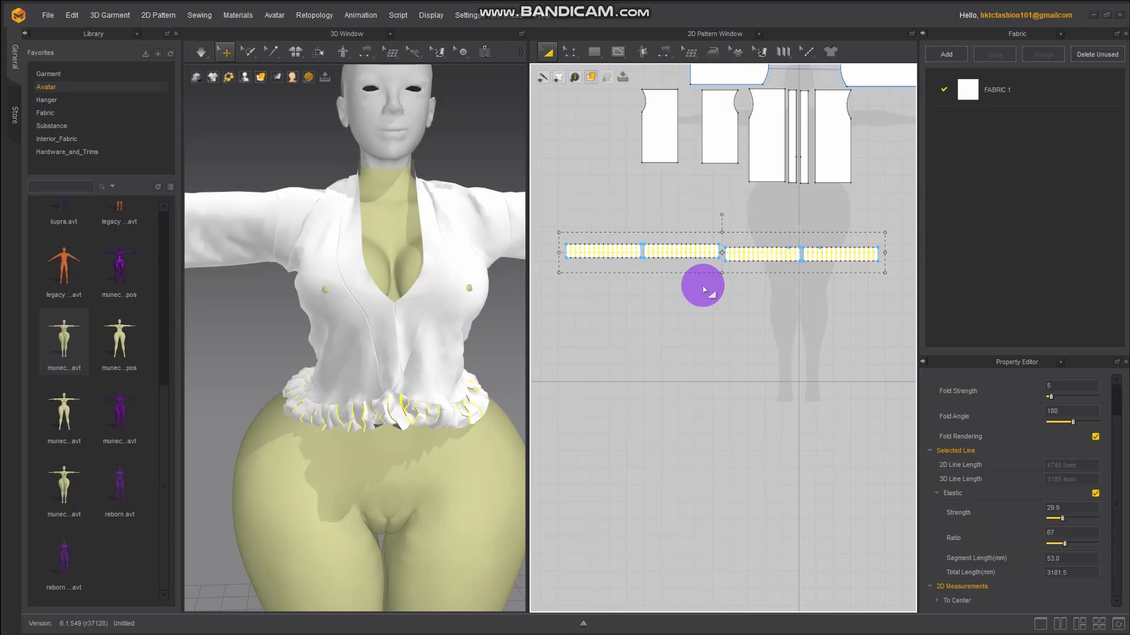
{"action": "scroll", "coordinate": [638, 285], "scroll_direction": "up", "scroll_amount": 2}
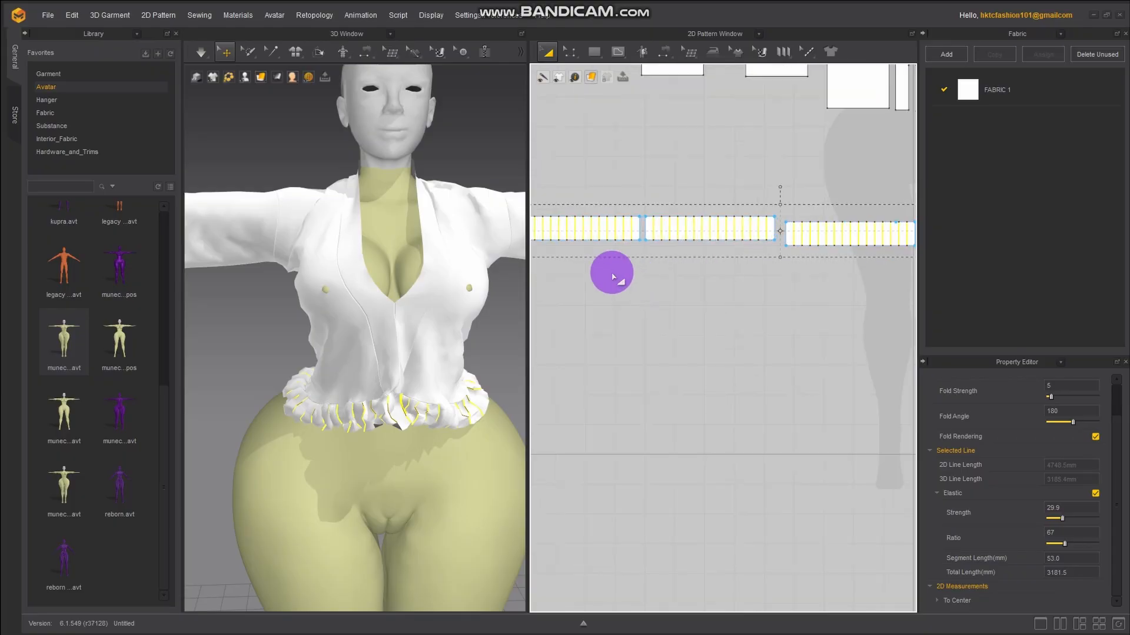
{"action": "right_click_drag", "start_coordinate": [612, 270], "coordinate": [709, 262]}
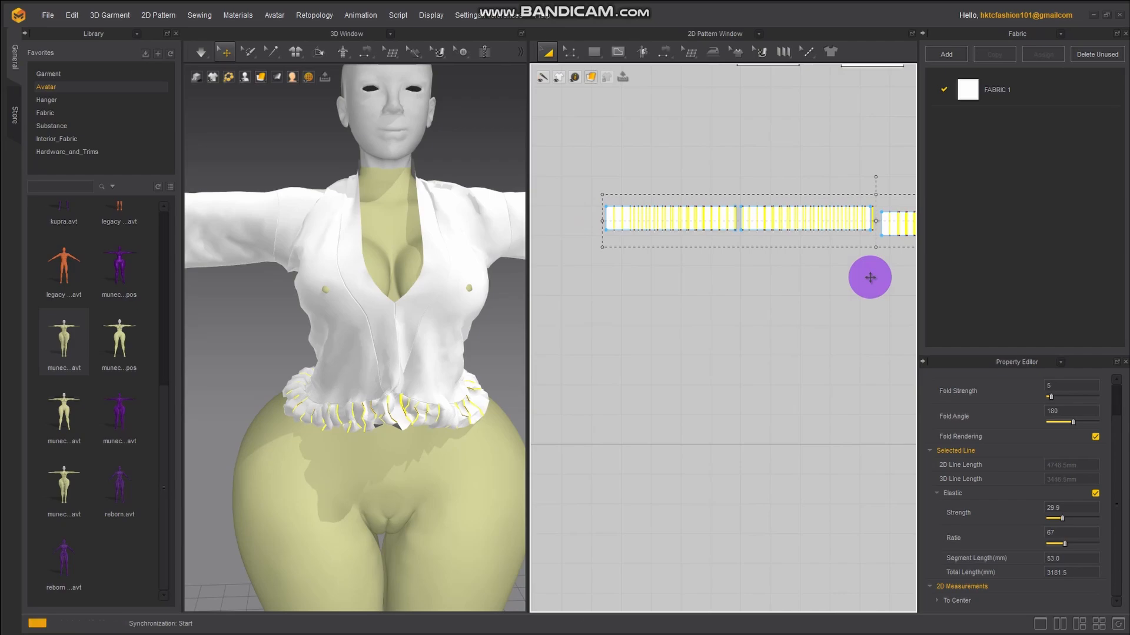
{"action": "key", "text": "ctrl+z"}
{"action": "middle_click_drag", "start_coordinate": [870, 279], "coordinate": [842, 277]}
{"action": "scroll", "coordinate": [789, 237], "scroll_direction": "up", "scroll_amount": 4}
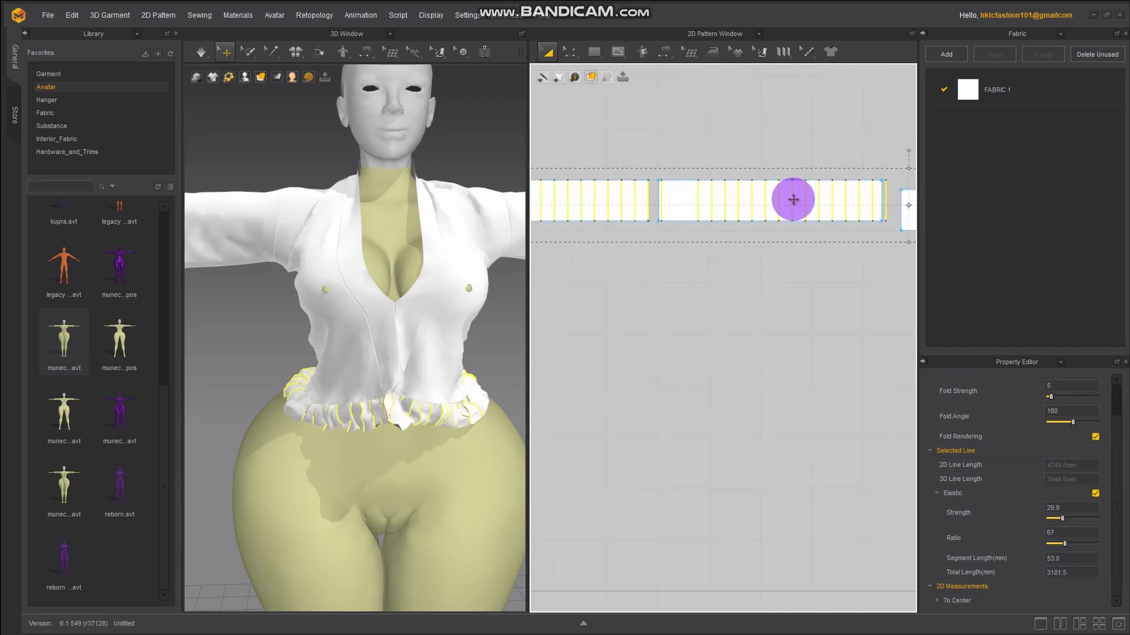
{"action": "key", "text": "ctrl+z"}
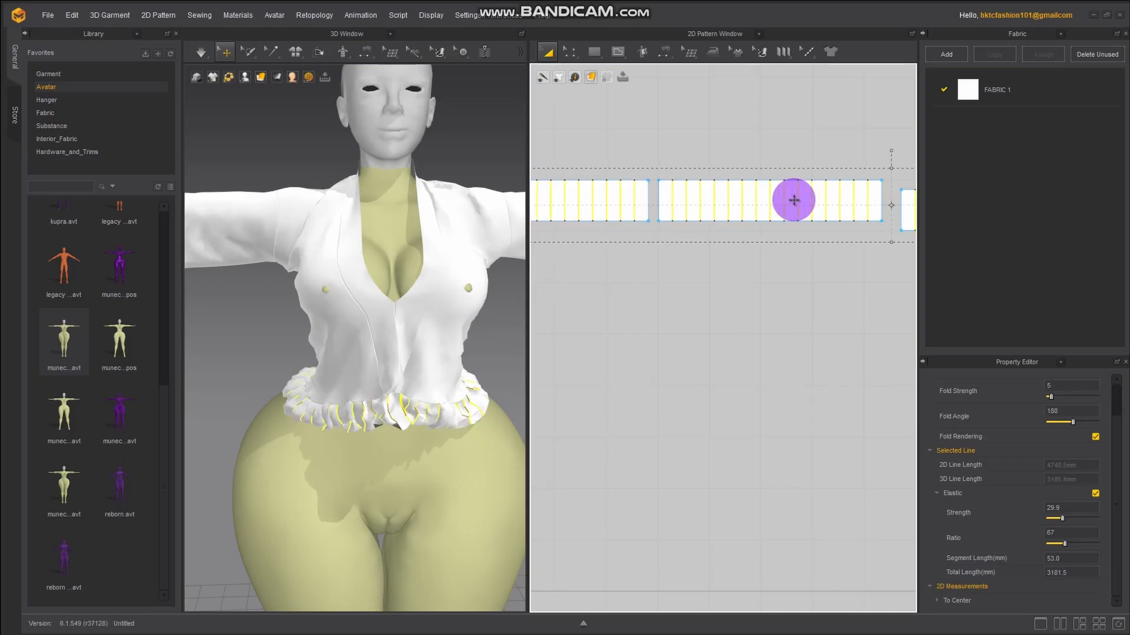
Shorten the two back waist strips slightly with Transform Pattern, scaling each from the end that faces the other
{"action": "left_click", "coordinate": [777, 303]}
{"action": "middle_click_drag", "start_coordinate": [663, 293], "coordinate": [834, 328]}
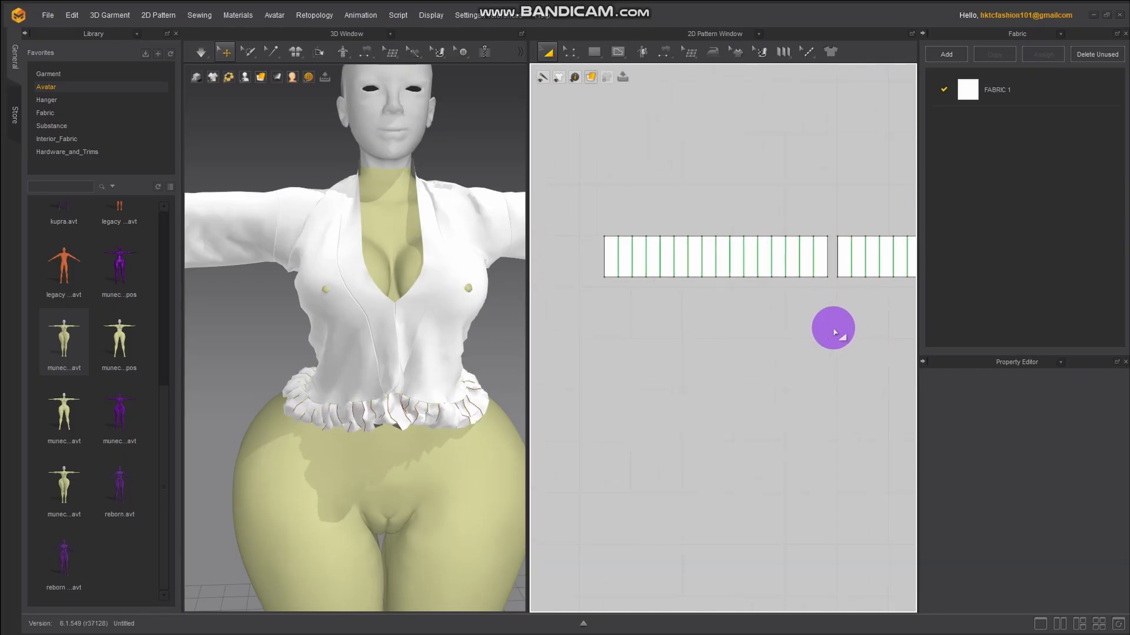
{"action": "left_click", "coordinate": [614, 259]}
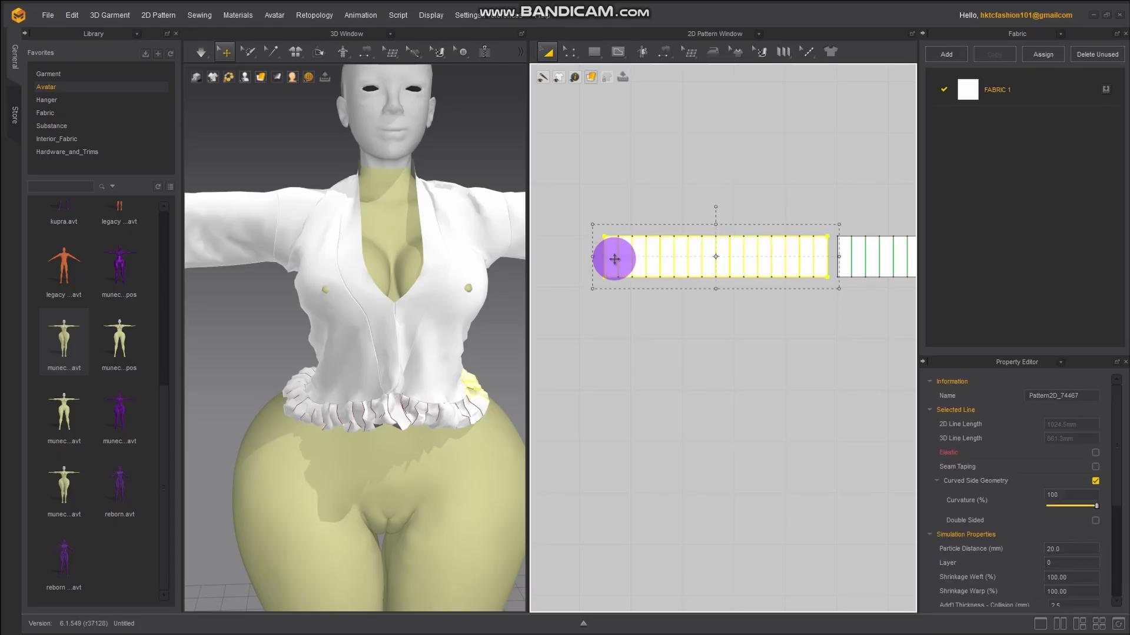
{"action": "scroll", "coordinate": [812, 270], "scroll_direction": "up", "scroll_amount": 2}
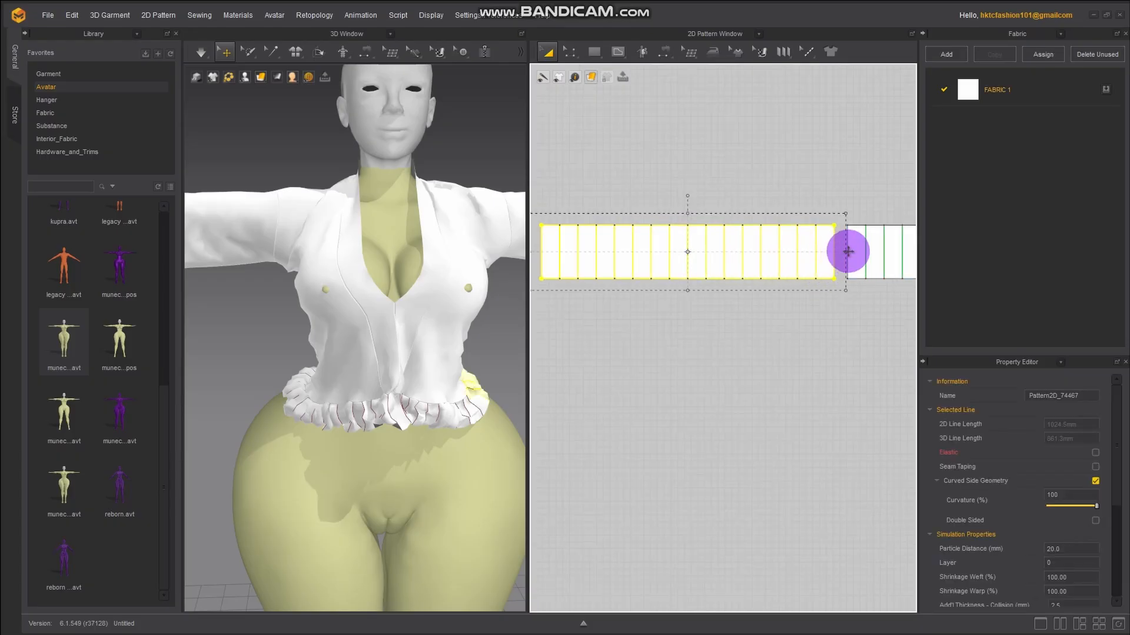
{"action": "left_click_drag", "start_coordinate": [848, 252], "coordinate": [815, 253]}
{"action": "right_click_drag", "start_coordinate": [864, 318], "coordinate": [666, 288]}
{"action": "left_click", "coordinate": [659, 227]}
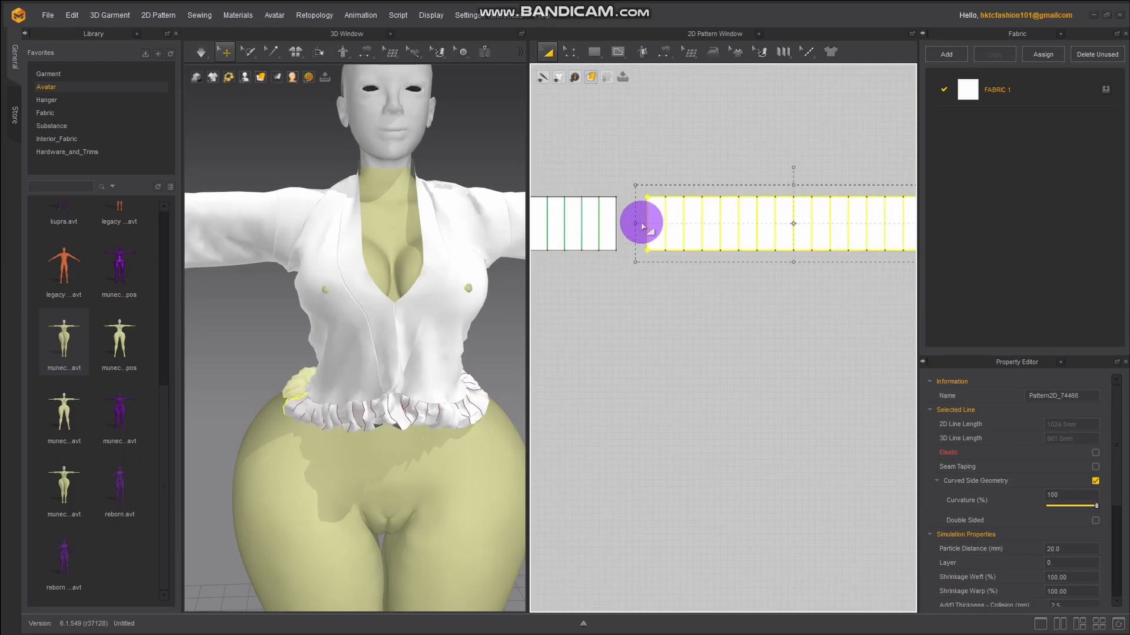
{"action": "left_click_drag", "start_coordinate": [637, 222], "coordinate": [661, 222]}
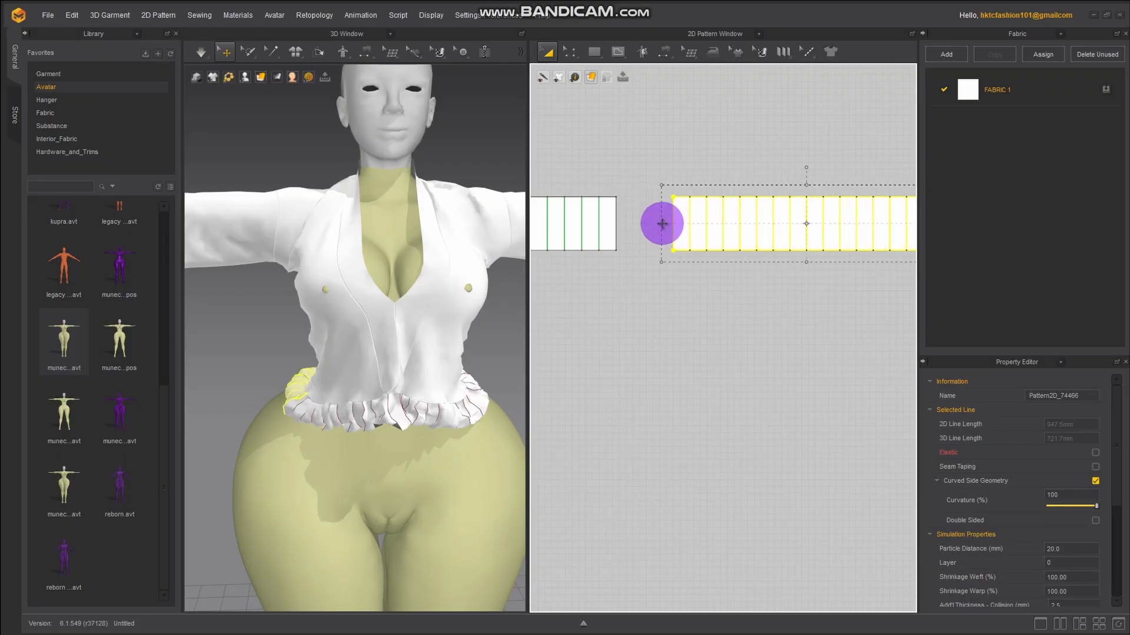
Shorten the two front waist strips slightly, scaling each from its outer end
{"action": "middle_click_drag", "start_coordinate": [753, 293], "coordinate": [518, 270]}
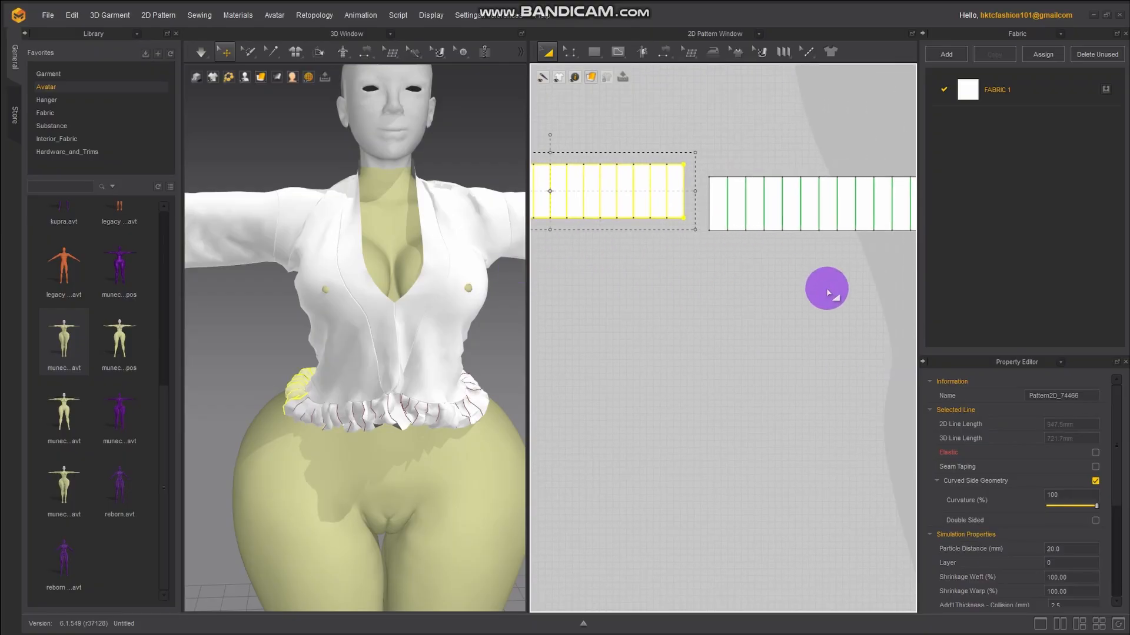
{"action": "scroll", "coordinate": [832, 300], "scroll_direction": "down", "scroll_amount": 4}
{"action": "middle_click_drag", "start_coordinate": [838, 309], "coordinate": [668, 257]}
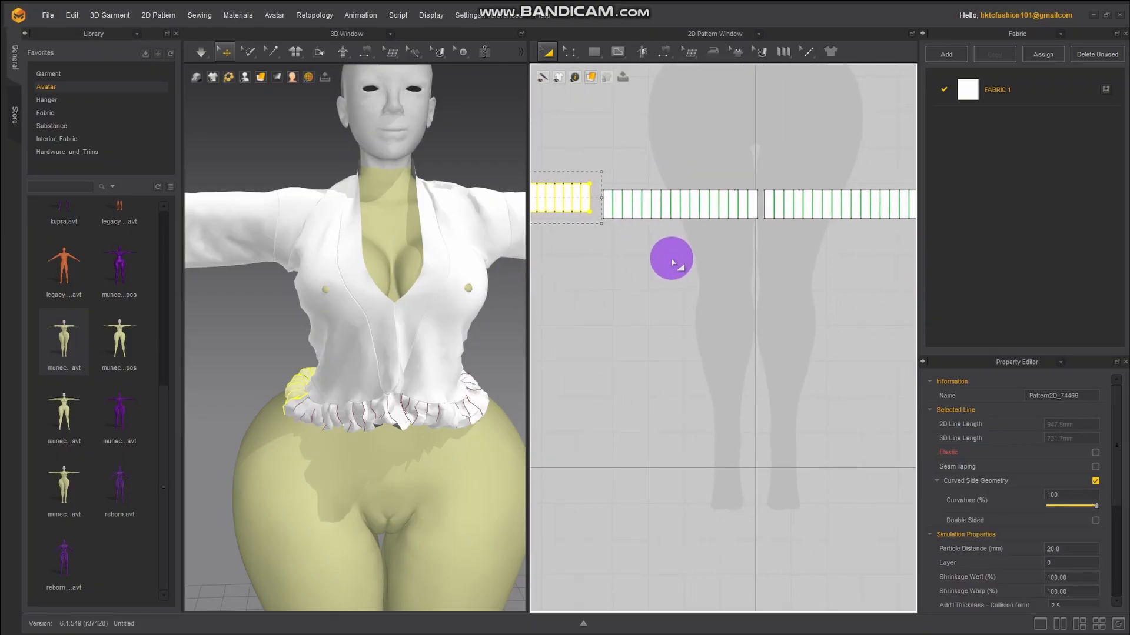
{"action": "left_click", "coordinate": [756, 208]}
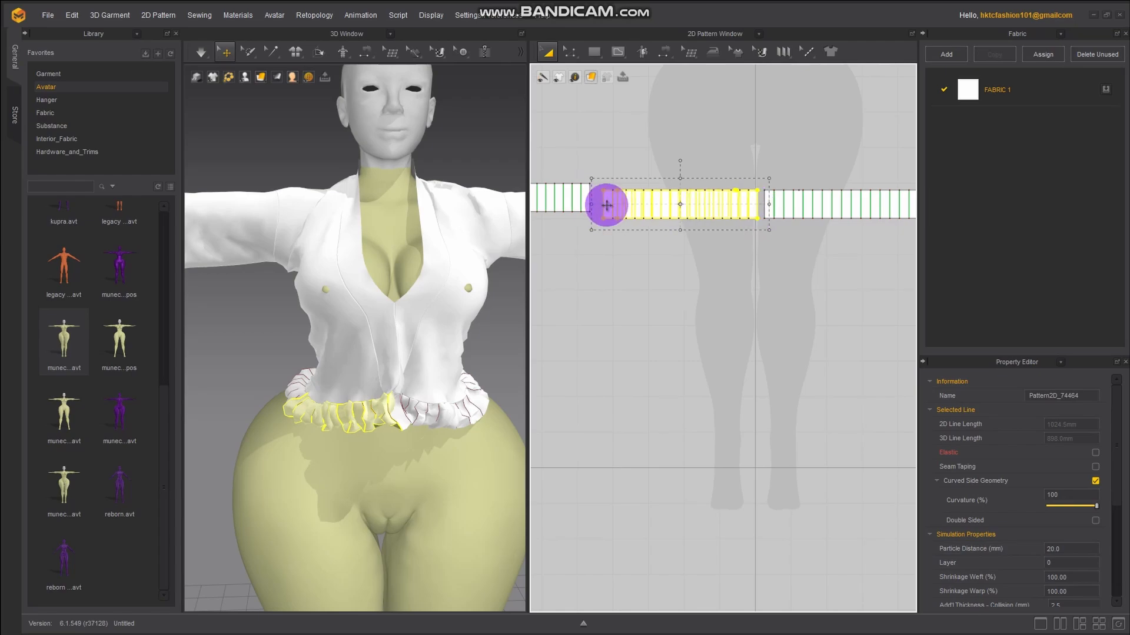
{"action": "middle_click_drag", "start_coordinate": [857, 255], "coordinate": [666, 237]}
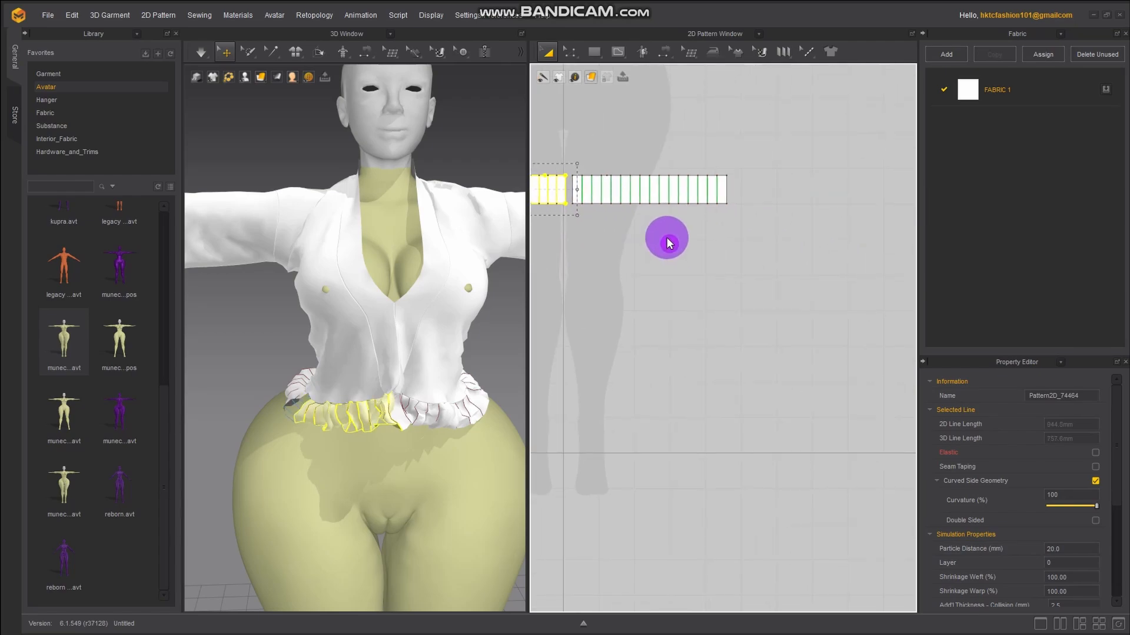
{"action": "left_click", "coordinate": [720, 193]}
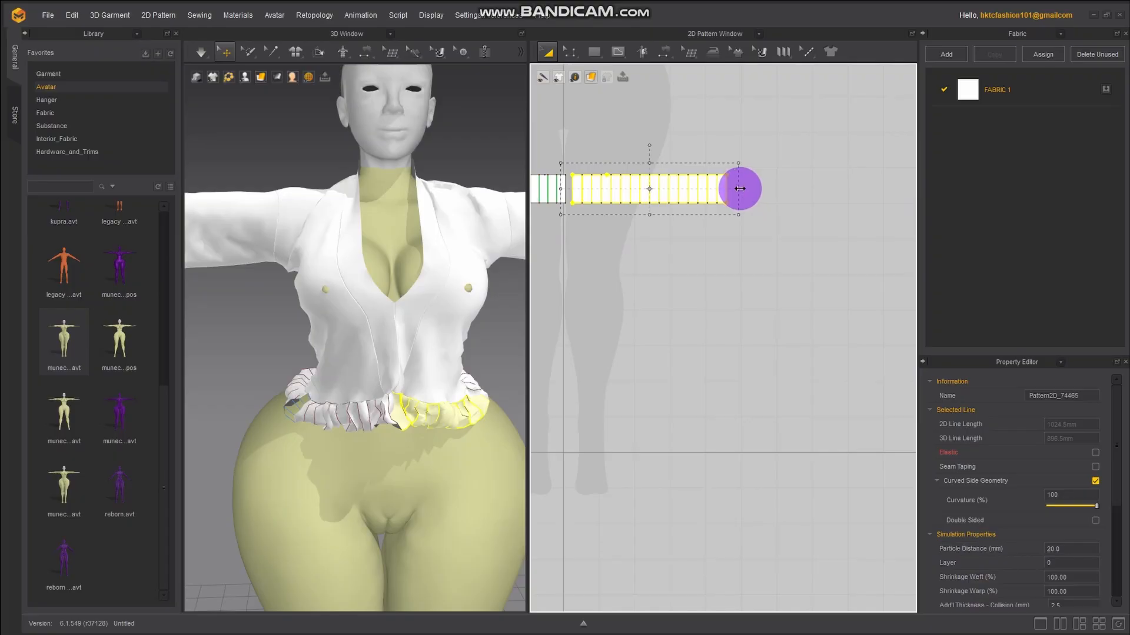
{"action": "left_click_drag", "start_coordinate": [721, 188], "coordinate": [721, 189]}
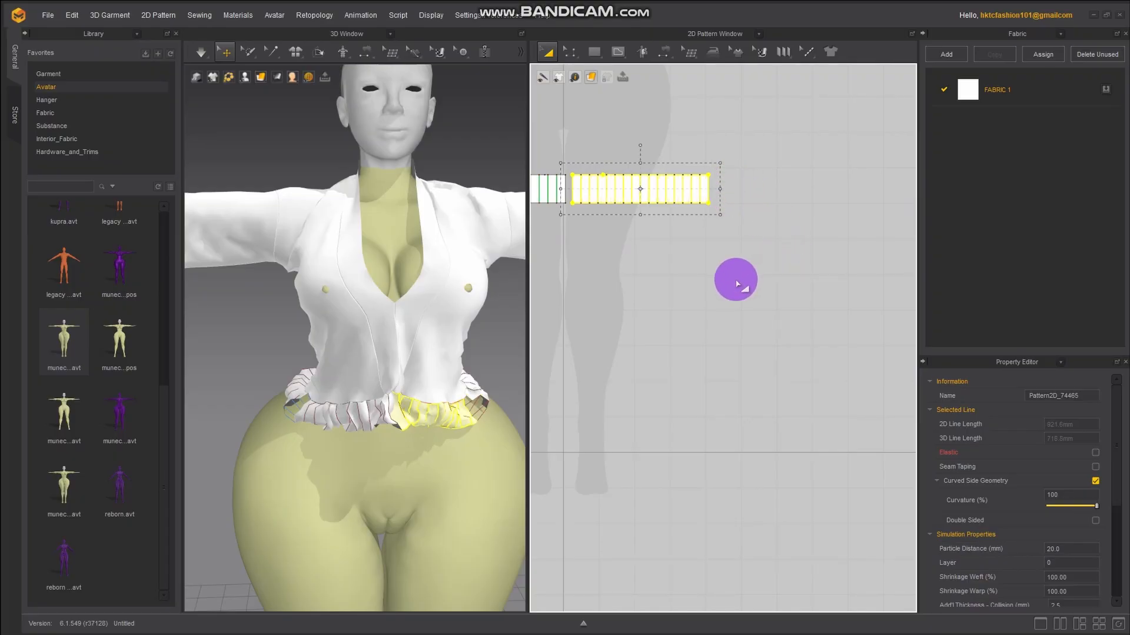
Simulate the garment from a three-quarter front view to settle the shortened waist strips, and stop the simulation
{"action": "right_click_drag", "start_coordinate": [296, 443], "coordinate": [373, 429]}
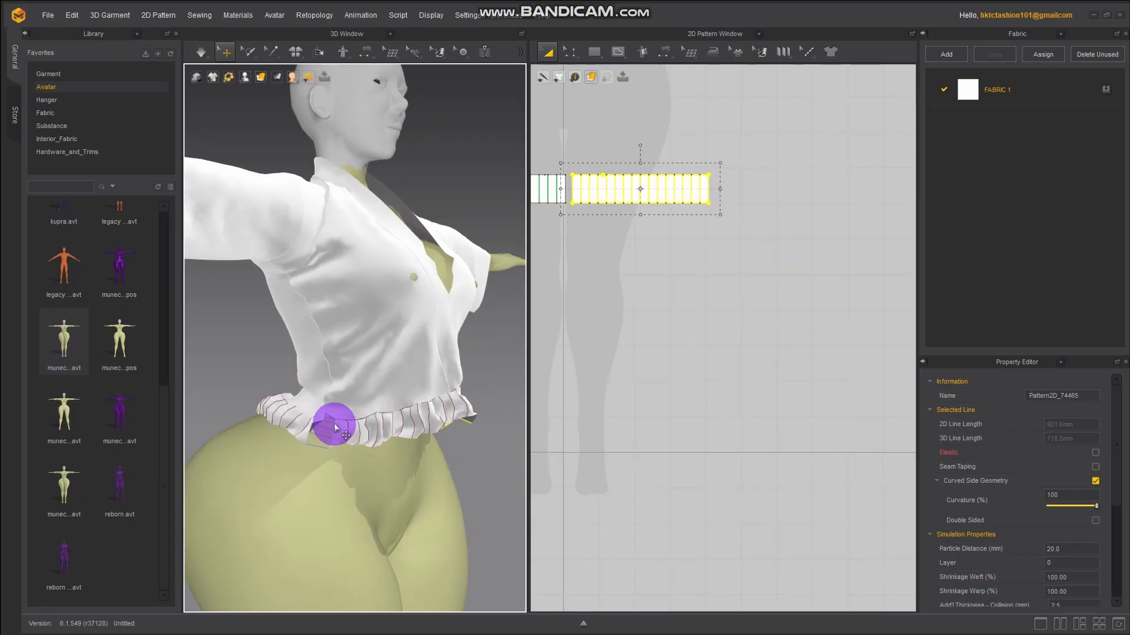
{"action": "left_click", "coordinate": [200, 52]}
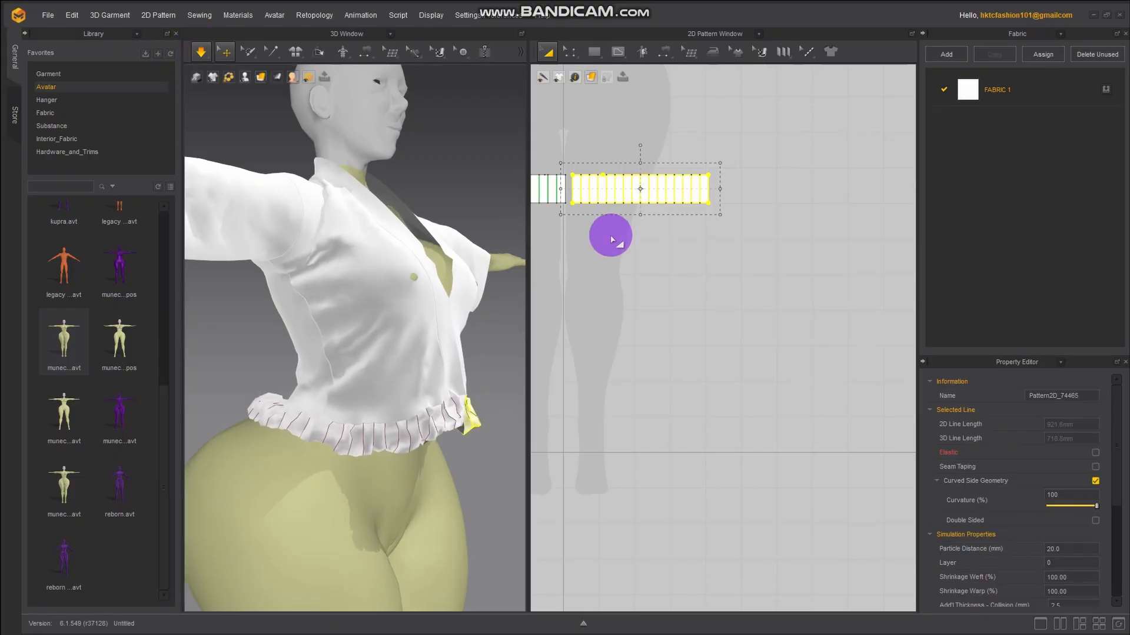
{"action": "right_click_drag", "start_coordinate": [598, 232], "coordinate": [666, 268]}
{"action": "scroll", "coordinate": [666, 268], "scroll_direction": "up", "scroll_amount": 3}
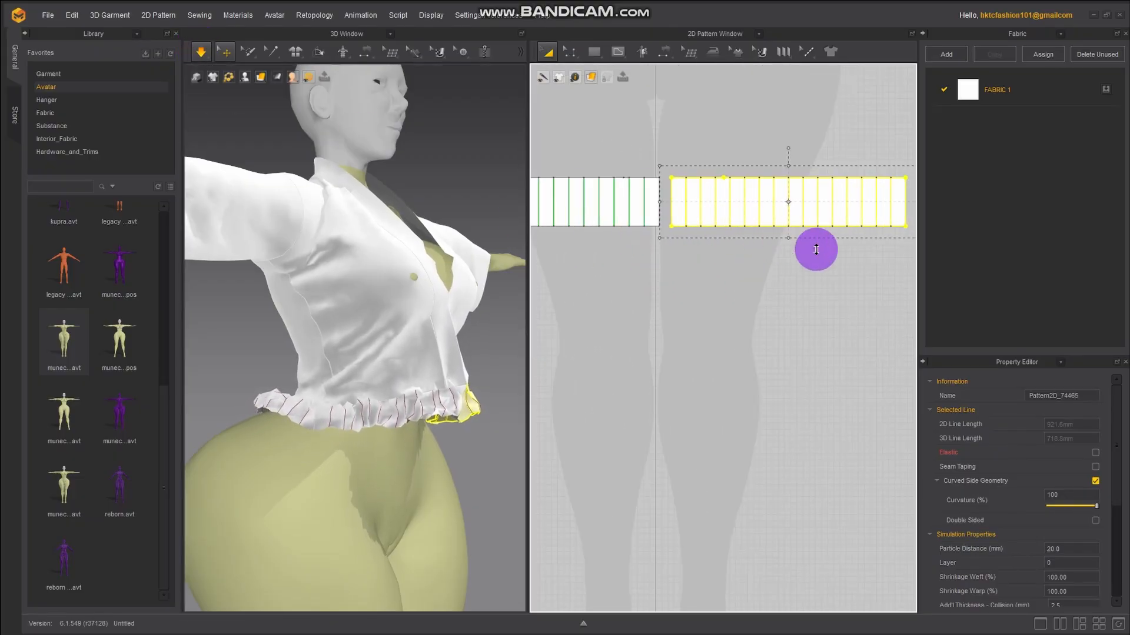
{"action": "left_click", "coordinate": [201, 51]}
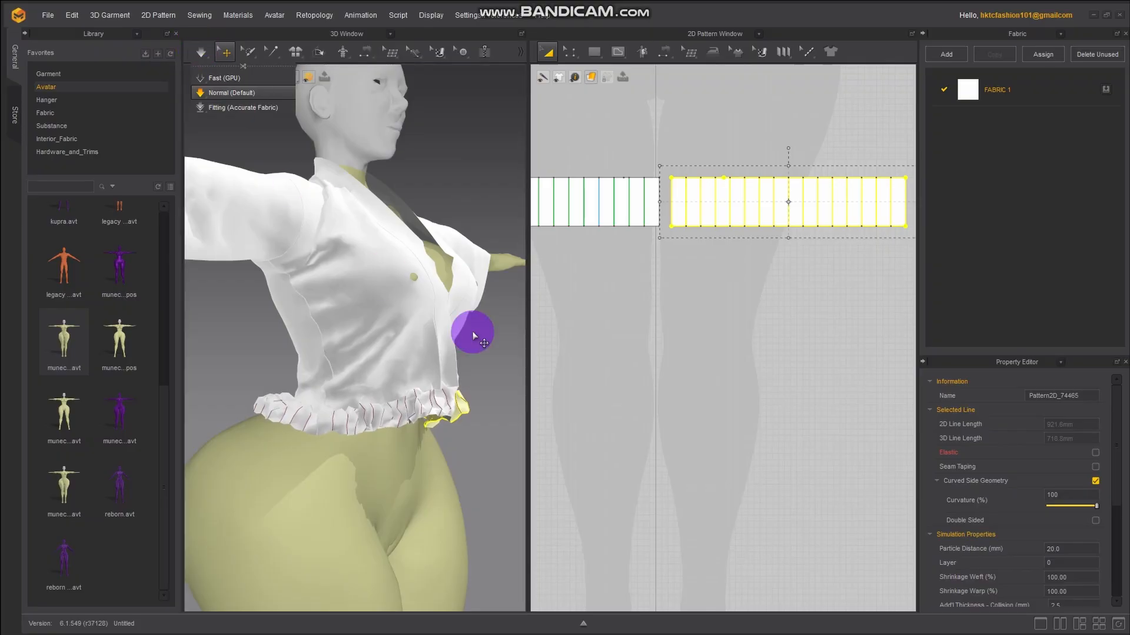
Shorten both front waist strips further from their outer ends
{"action": "right_click_drag", "start_coordinate": [721, 316], "coordinate": [553, 327]}
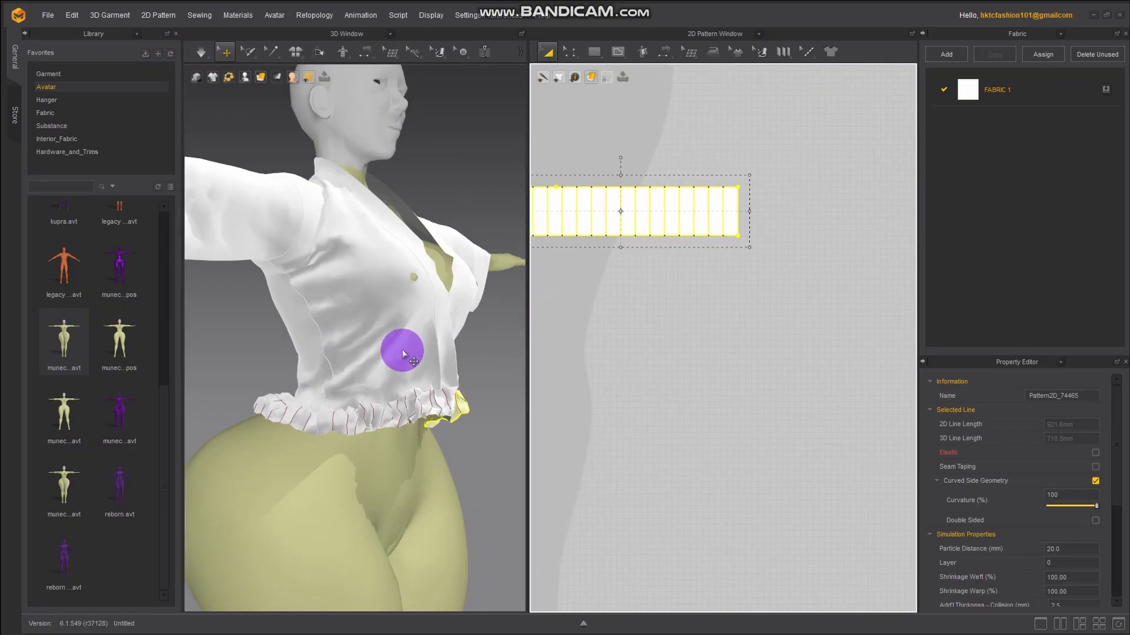
{"action": "right_click_drag", "start_coordinate": [703, 283], "coordinate": [757, 323]}
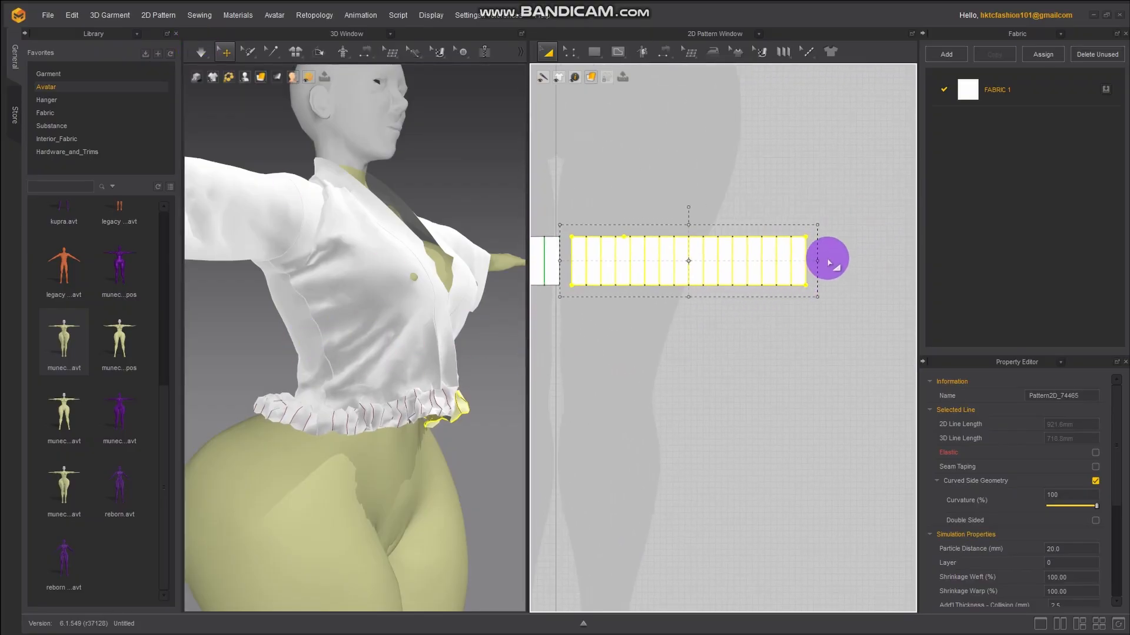
{"action": "left_click_drag", "start_coordinate": [817, 260], "coordinate": [757, 265]}
{"action": "right_click_drag", "start_coordinate": [522, 360], "coordinate": [879, 370]}
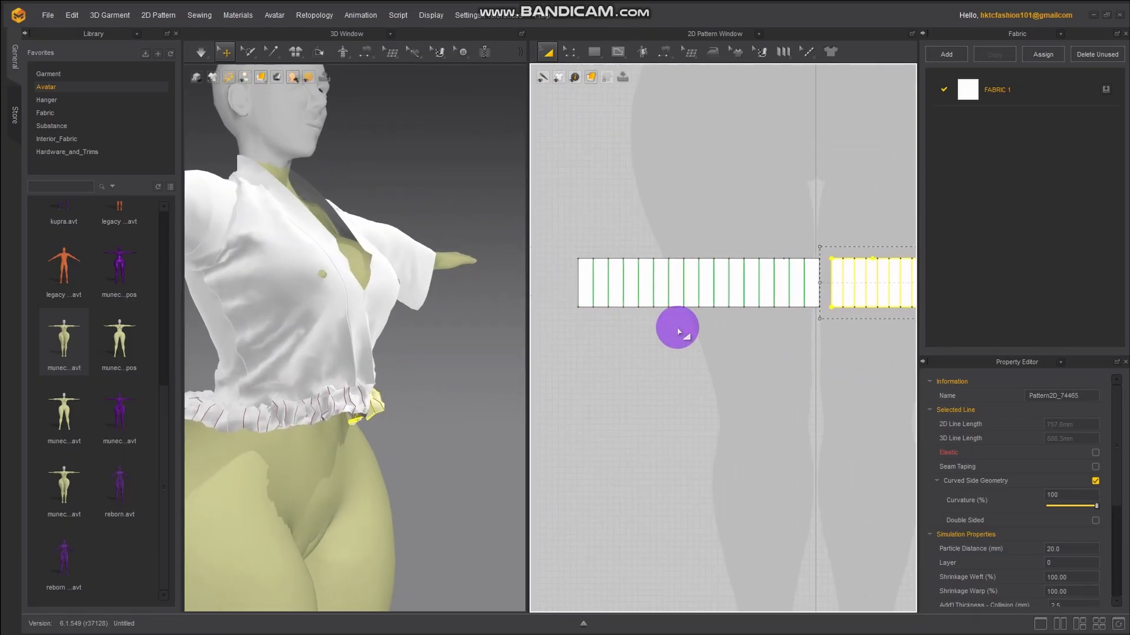
{"action": "left_click", "coordinate": [582, 283]}
{"action": "left_click_drag", "start_coordinate": [569, 281], "coordinate": [608, 303]}
{"action": "left_click", "coordinate": [410, 415]}
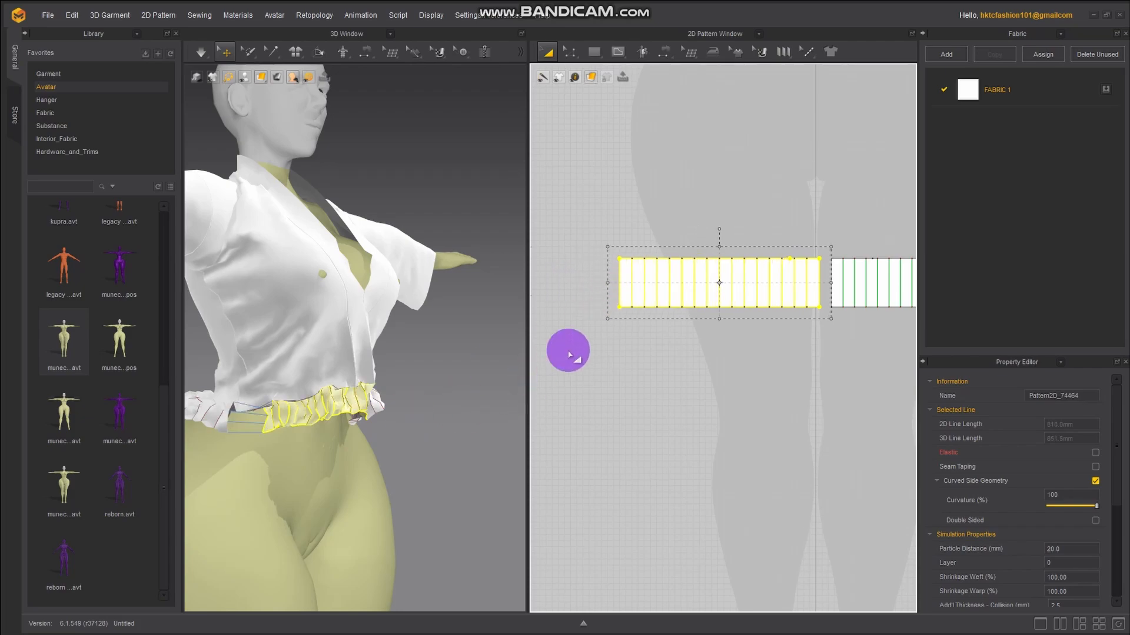
Shorten the inner back waist strip further from its inner end and the outer one from its outer end
{"action": "right_click_drag", "start_coordinate": [565, 351], "coordinate": [895, 353]}
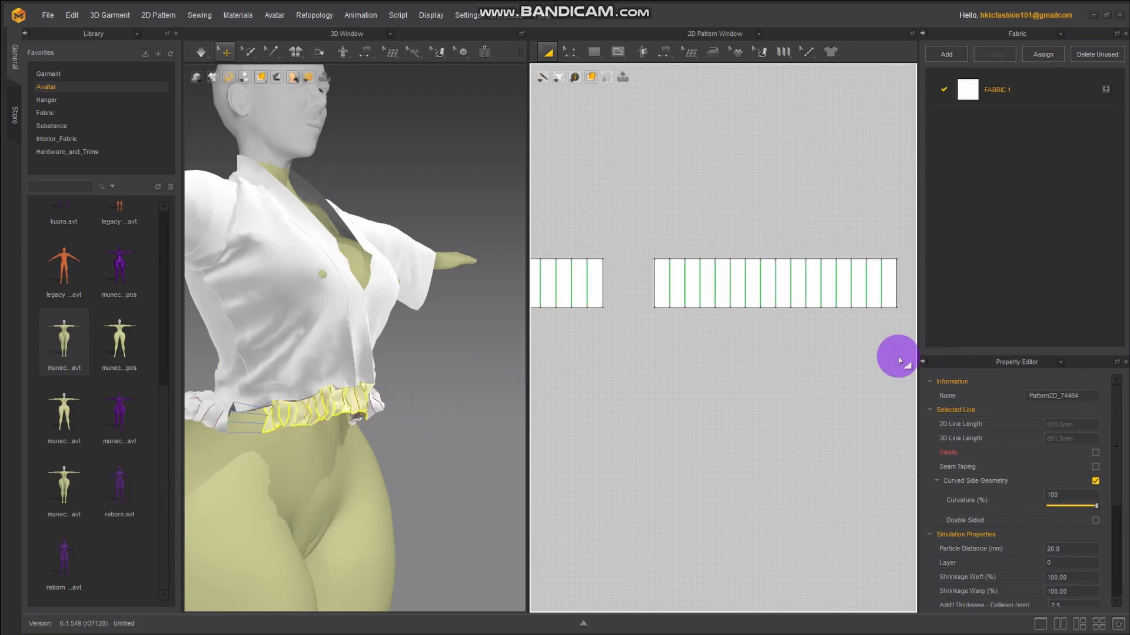
{"action": "left_click", "coordinate": [890, 282]}
{"action": "left_click_drag", "start_coordinate": [907, 283], "coordinate": [861, 284]}
{"action": "right_click_drag", "start_coordinate": [555, 346], "coordinate": [799, 350]}
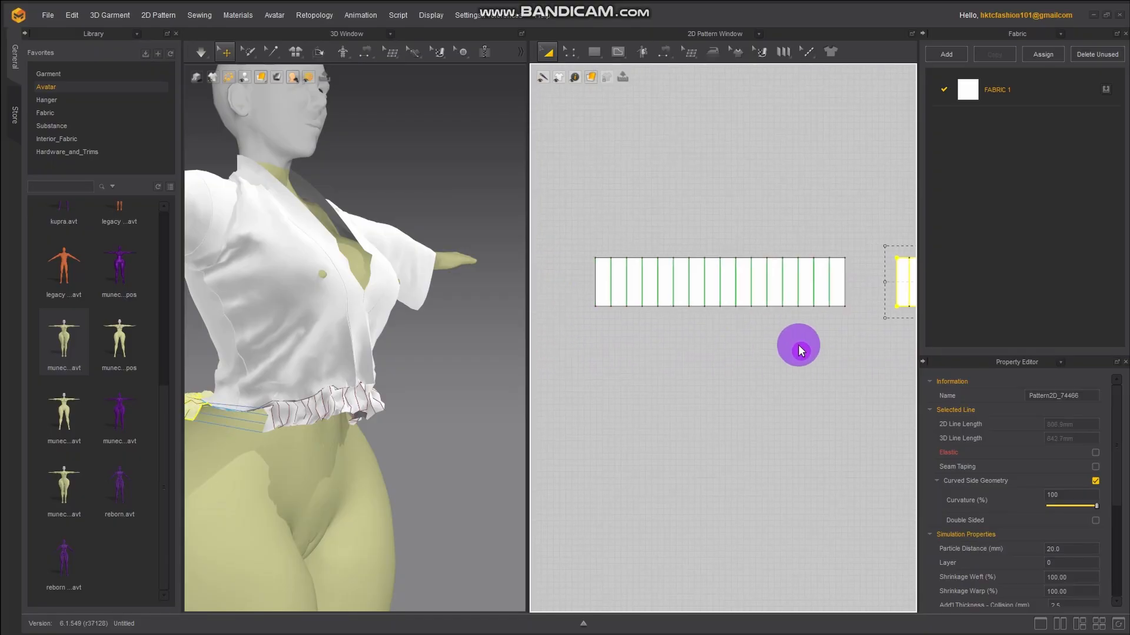
{"action": "left_click", "coordinate": [590, 288]}
{"action": "left_click_drag", "start_coordinate": [582, 281], "coordinate": [644, 282]}
Simulate the garment with the shortened strips, pull the jacket into place at the side, and stop the simulation in front view
{"action": "right_click_drag", "start_coordinate": [312, 390], "coordinate": [195, 46]}
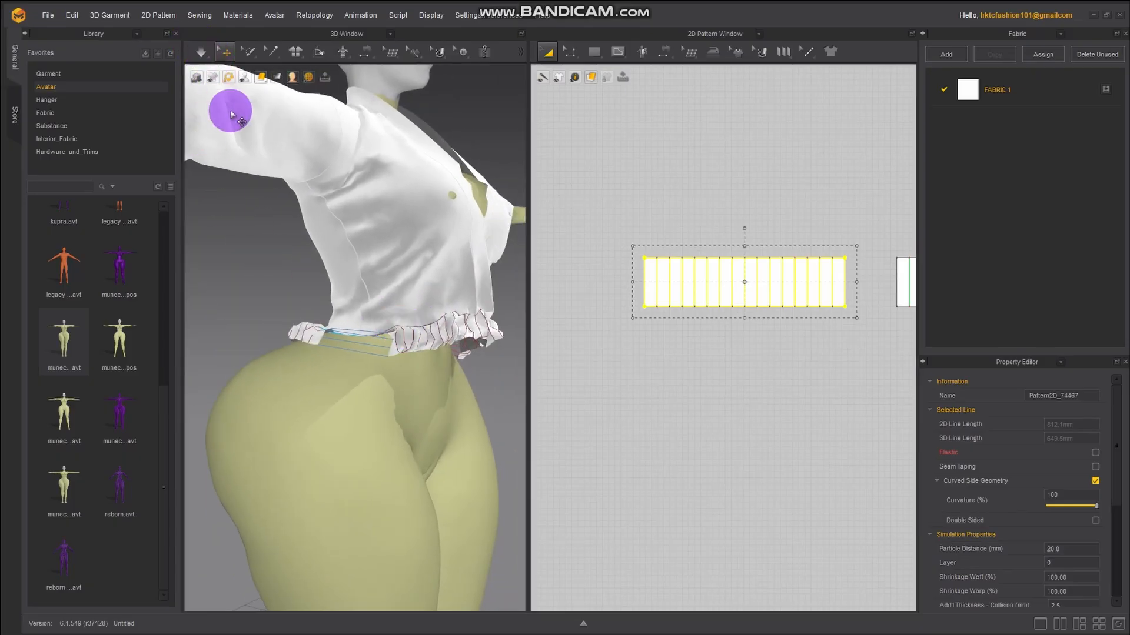
{"action": "left_click", "coordinate": [199, 51]}
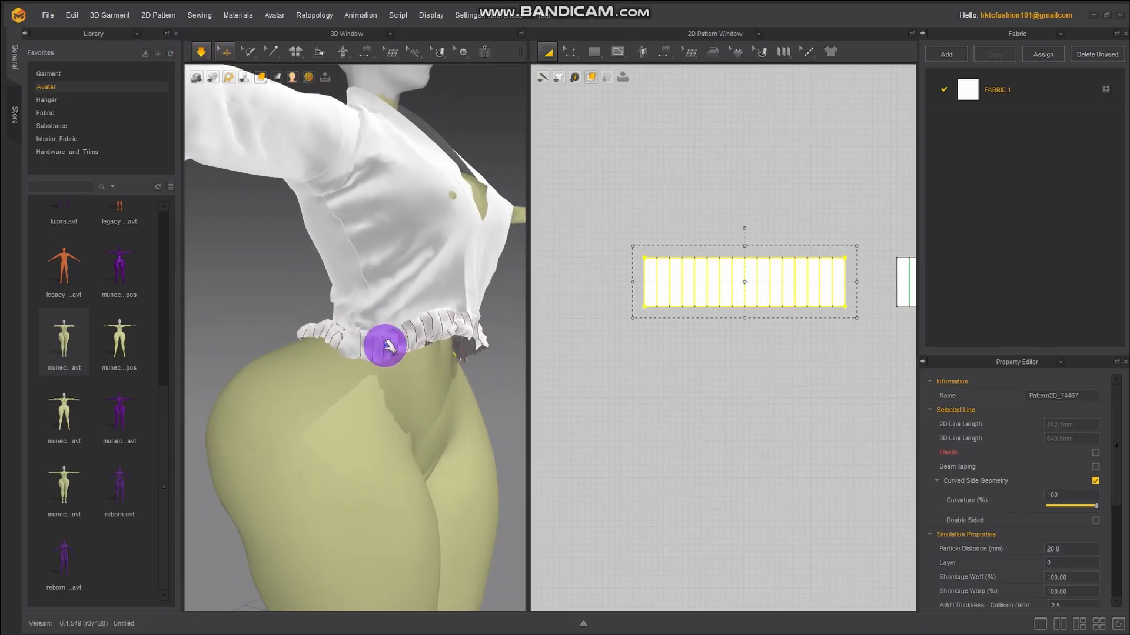
{"action": "key", "text": "space"}
{"action": "right_click_drag", "start_coordinate": [369, 391], "coordinate": [423, 371]}
{"action": "key", "text": "space"}
{"action": "left_click_drag", "start_coordinate": [410, 259], "coordinate": [512, 383]}
{"action": "right_click_drag", "start_coordinate": [512, 383], "coordinate": [302, 373]}
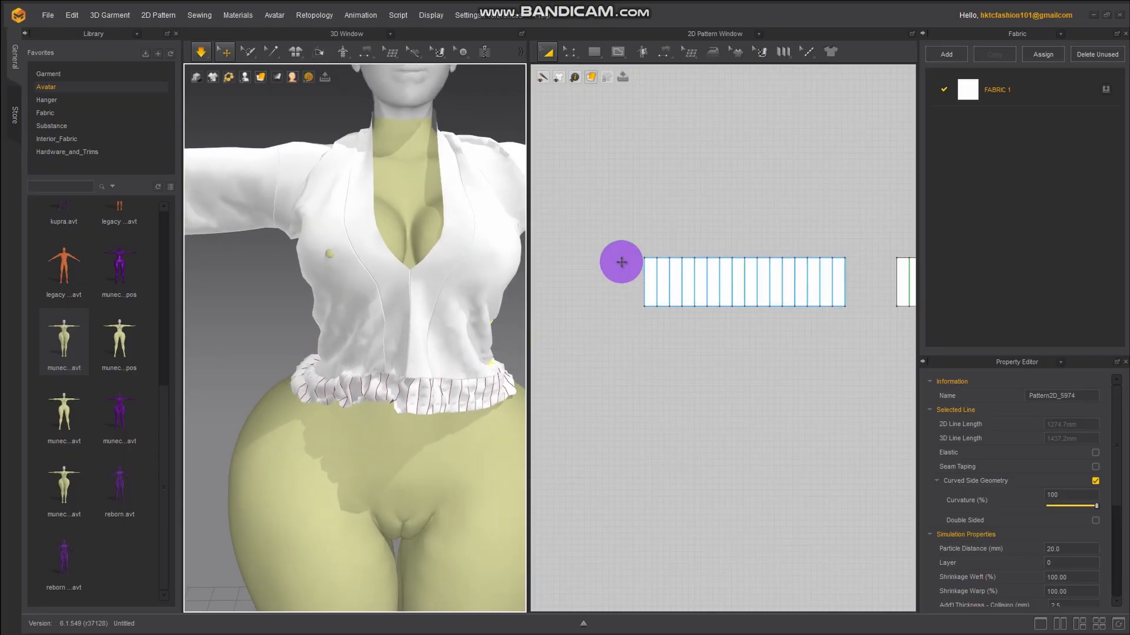
{"action": "left_click", "coordinate": [201, 52]}
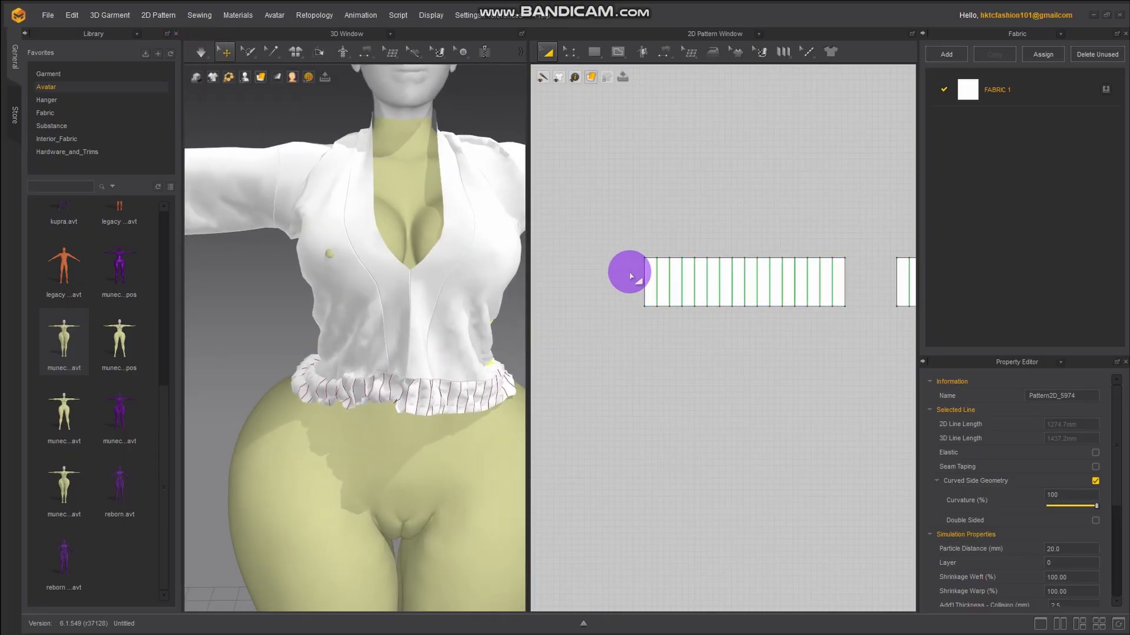
Select the outermost back bodice piece and examine it with the waist ruffles from behind
{"action": "left_click", "coordinate": [651, 265]}
{"action": "right_click_drag", "start_coordinate": [860, 347], "coordinate": [659, 298]}
{"action": "scroll", "coordinate": [800, 336], "scroll_direction": "down", "scroll_amount": 5}
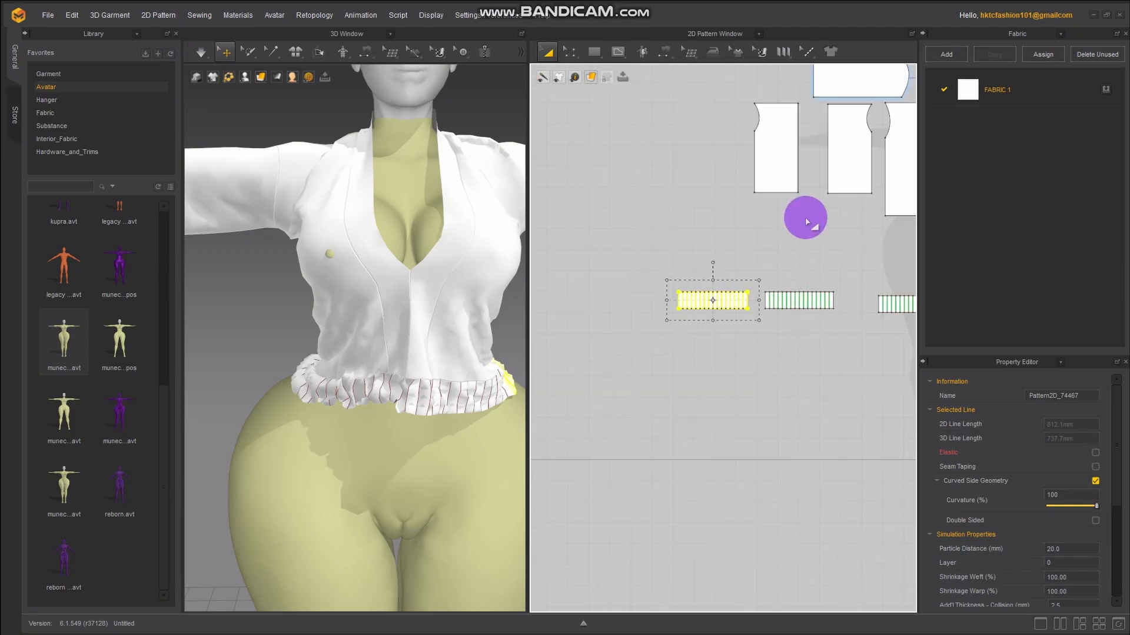
{"action": "right_click_drag", "start_coordinate": [804, 221], "coordinate": [643, 225]}
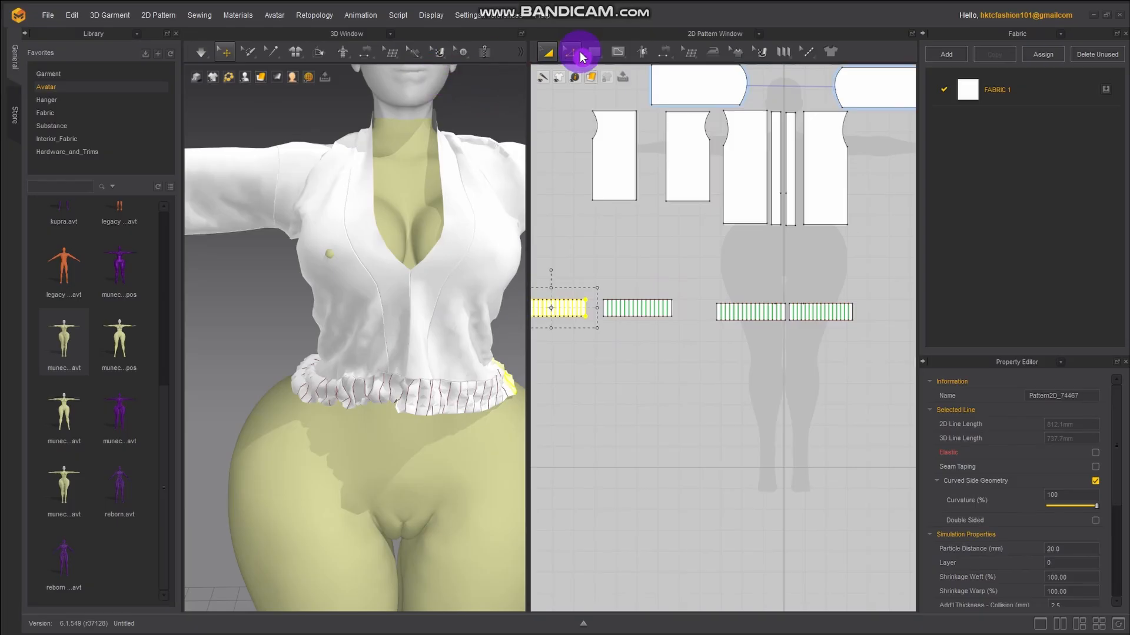
{"action": "left_click", "coordinate": [622, 169]}
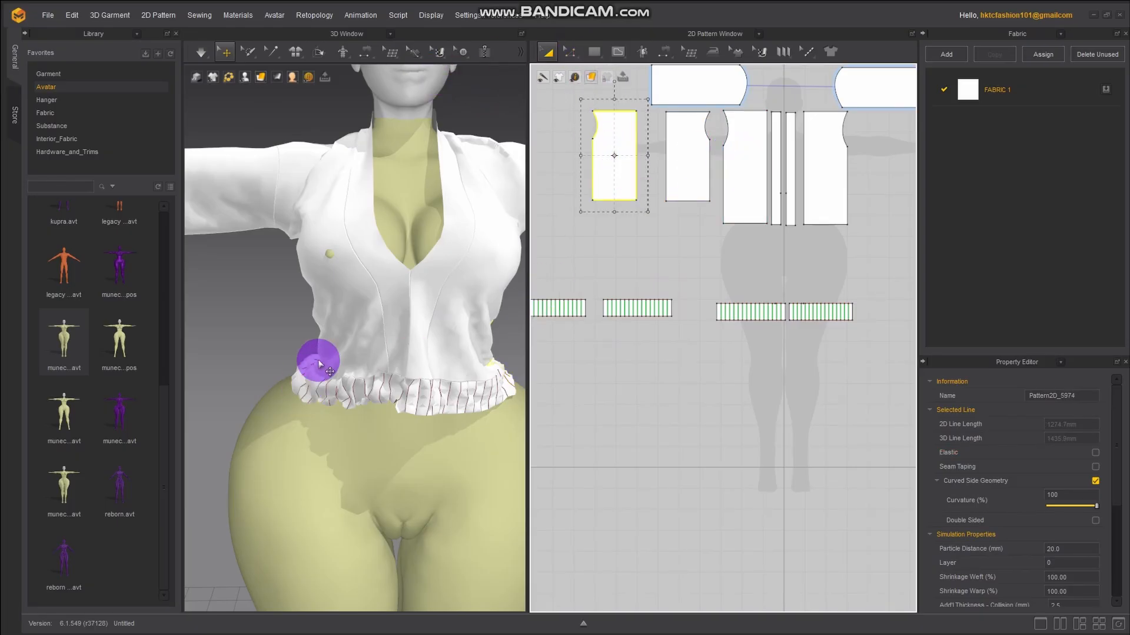
{"action": "right_click_drag", "start_coordinate": [315, 366], "coordinate": [359, 323]}
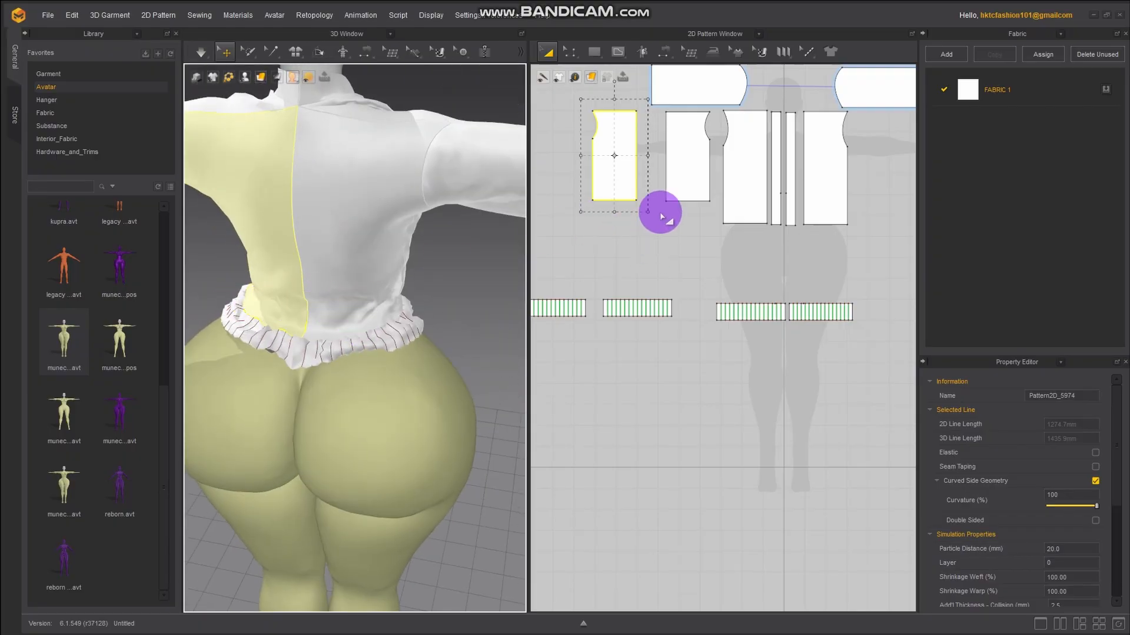
Shorten both back bodice pieces together from their lower edges
{"action": "left_click", "coordinate": [682, 168]}
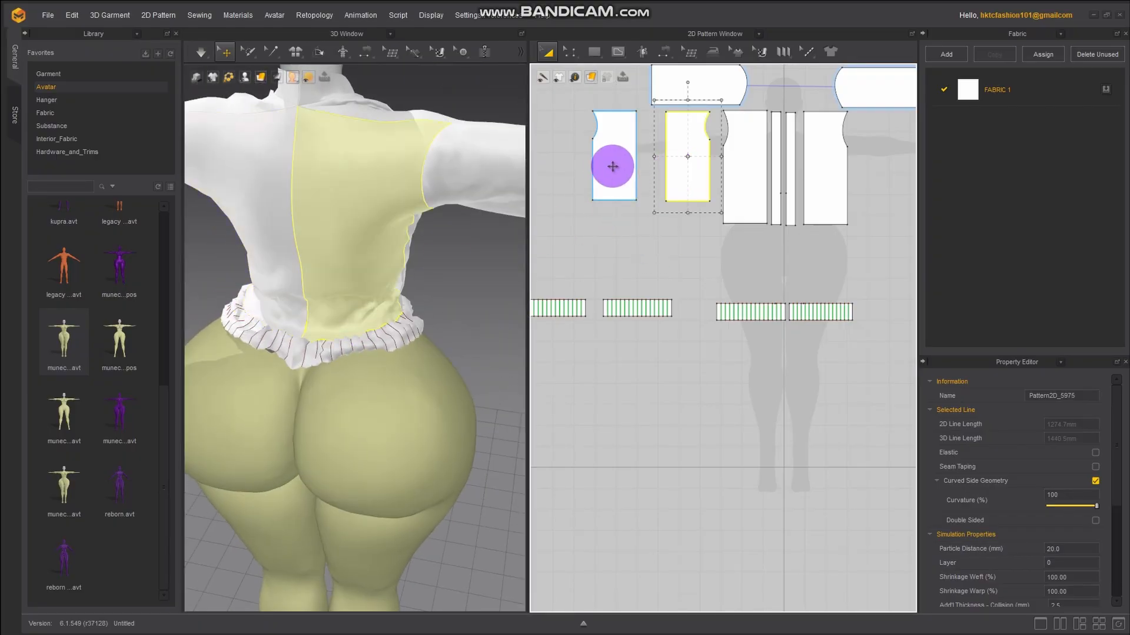
{"action": "left_click", "coordinate": [595, 167], "text": "shift"}
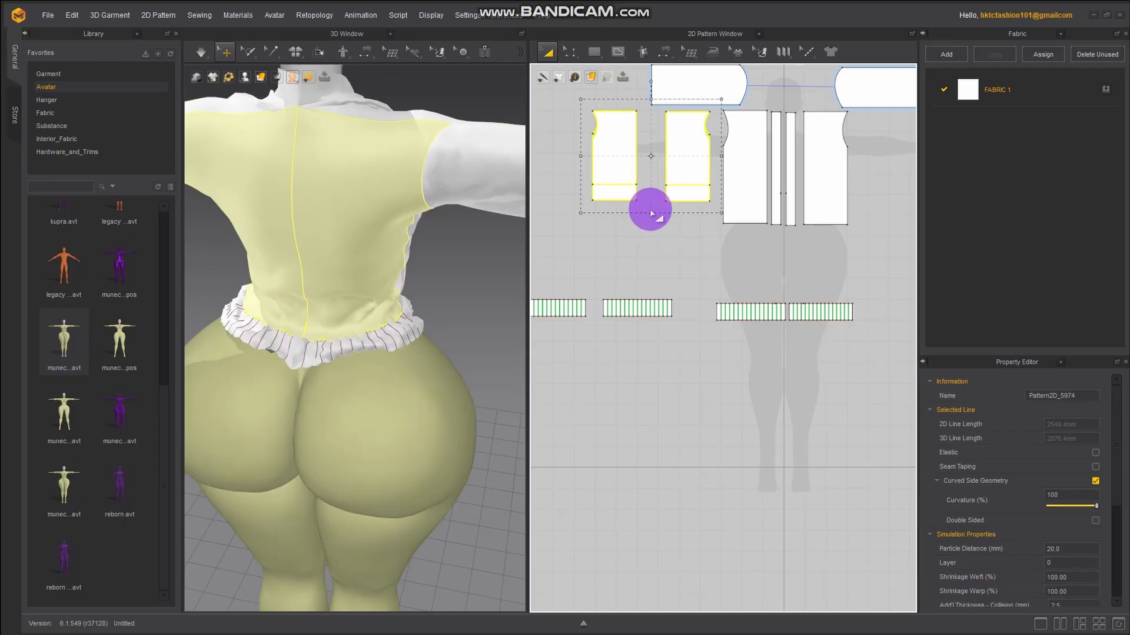
{"action": "left_click_drag", "start_coordinate": [651, 213], "coordinate": [651, 197]}
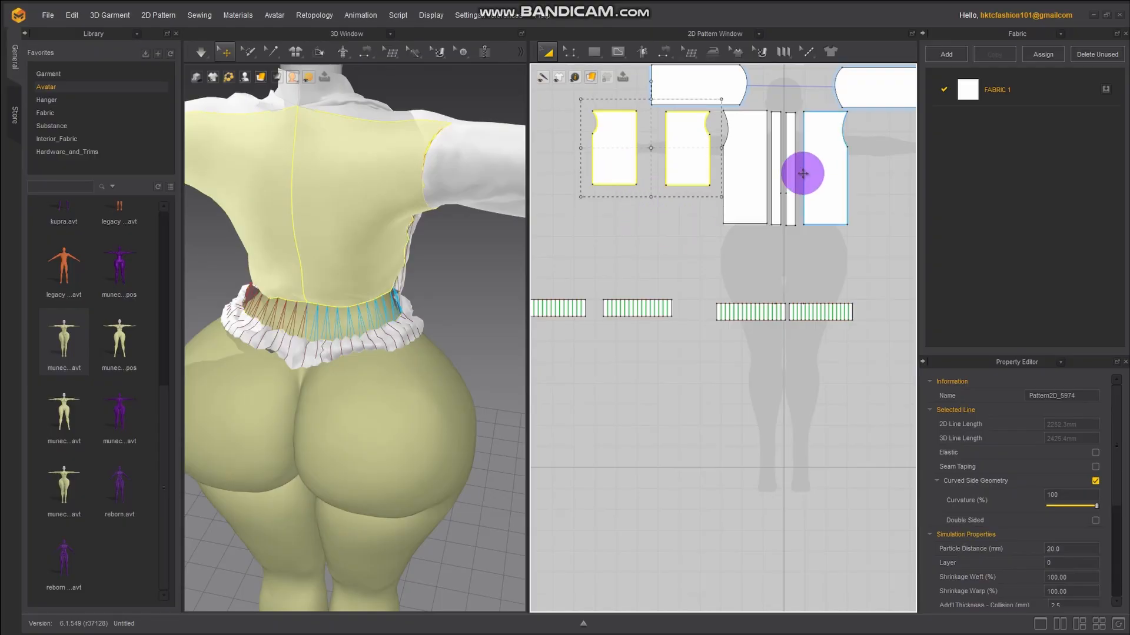
Shorten both front bodice pieces and the two narrow front bands together from their lower edges
{"action": "left_click", "coordinate": [735, 175]}
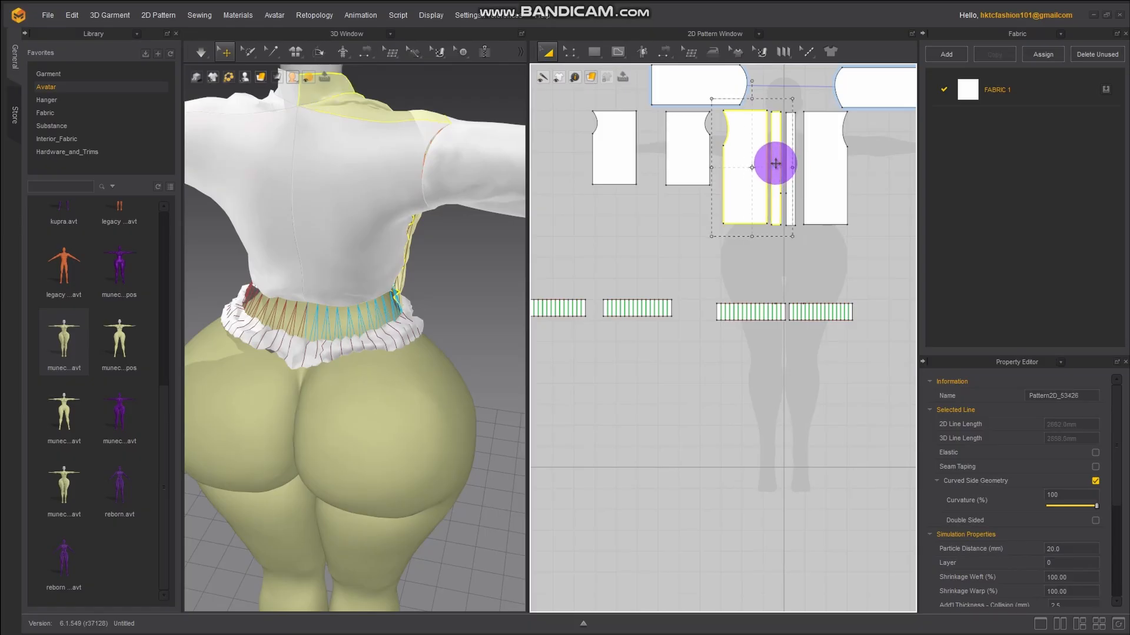
{"action": "left_click", "coordinate": [819, 164], "text": "shift"}
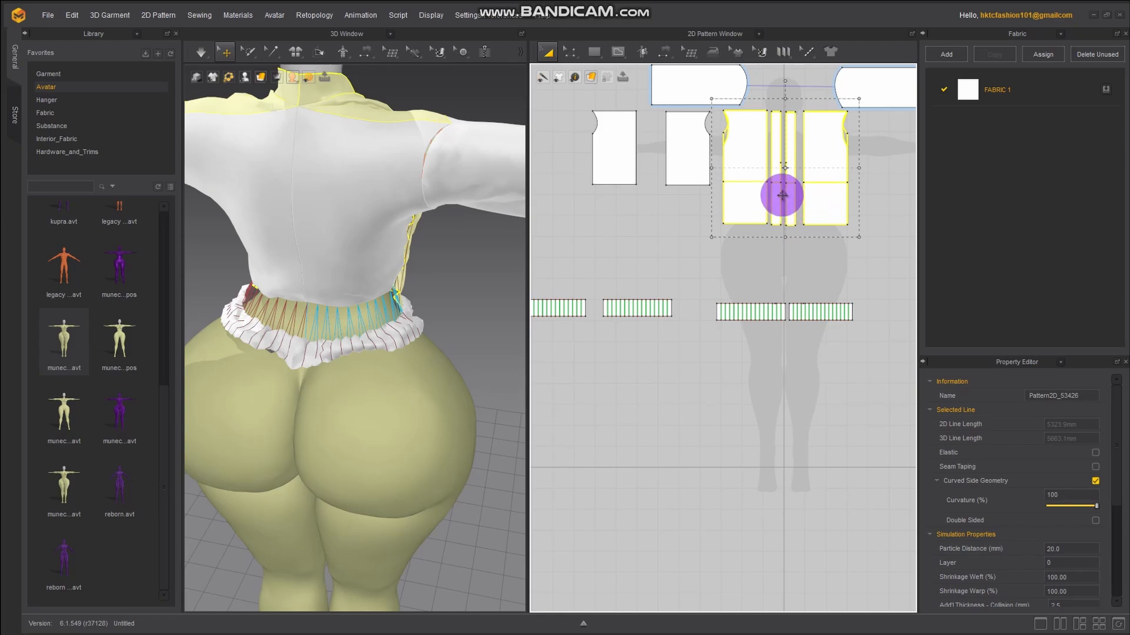
{"action": "left_click_drag", "start_coordinate": [782, 195], "coordinate": [783, 195]}
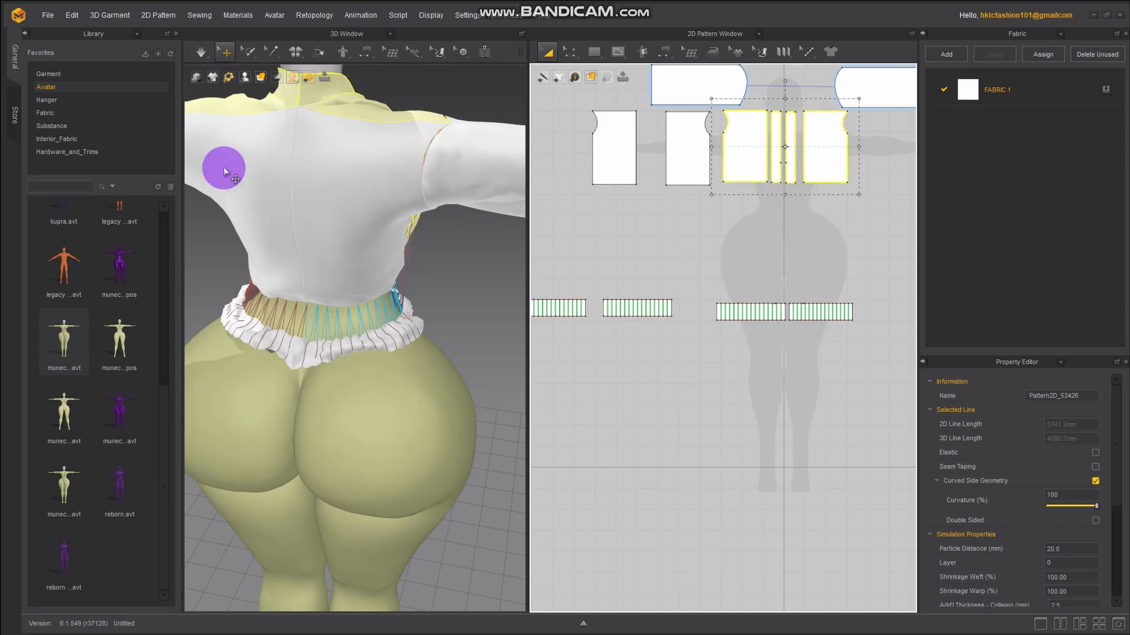
Simulate the shortened jacket and pull its waist ruffle into place at the front, side and back
{"action": "left_click", "coordinate": [199, 59]}
{"action": "left_click_drag", "start_coordinate": [341, 282], "coordinate": [408, 323]}
{"action": "right_click_drag", "start_coordinate": [403, 318], "coordinate": [386, 267]}
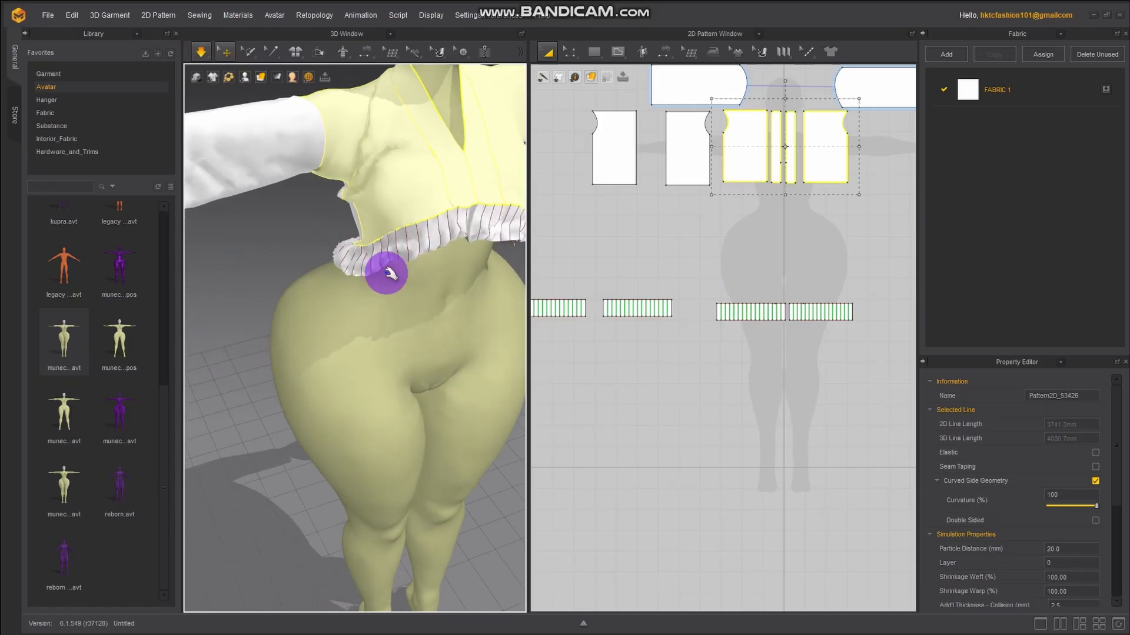
{"action": "right_click_drag", "start_coordinate": [453, 229], "coordinate": [371, 230]}
{"action": "left_click_drag", "start_coordinate": [379, 201], "coordinate": [379, 244]}
{"action": "right_click_drag", "start_coordinate": [308, 285], "coordinate": [497, 235]}
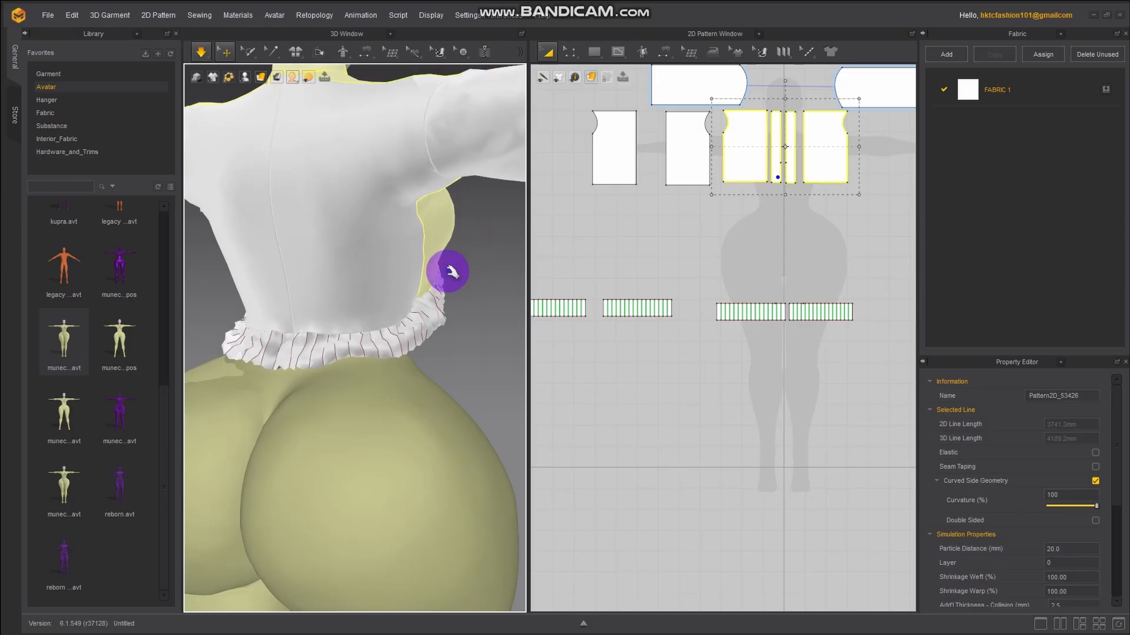
{"action": "left_click_drag", "start_coordinate": [304, 331], "coordinate": [328, 325]}
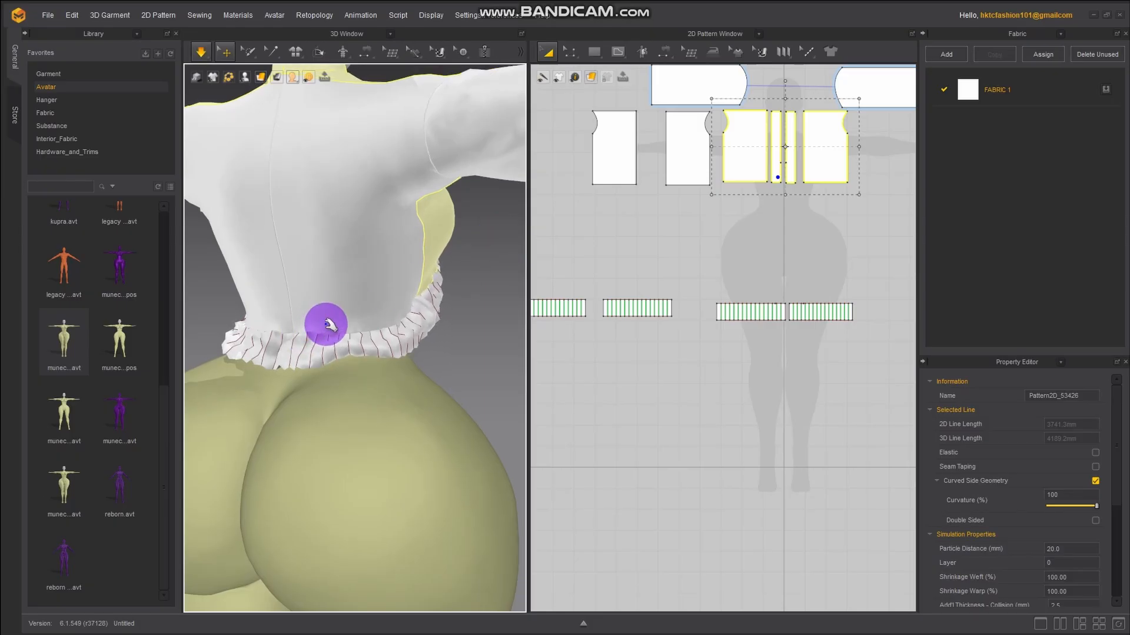
Pull the front of the jacket down over the bust and stop the simulation
{"action": "right_click_drag", "start_coordinate": [325, 324], "coordinate": [251, 231]}
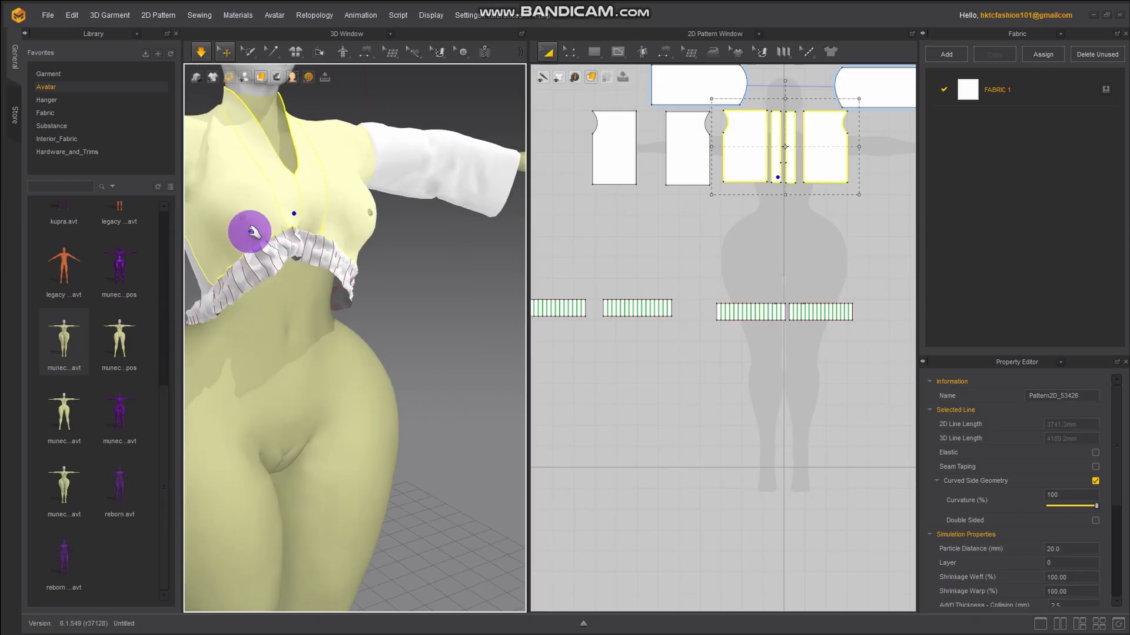
{"action": "middle_click_drag", "start_coordinate": [250, 231], "coordinate": [343, 235]}
{"action": "left_click_drag", "start_coordinate": [358, 194], "coordinate": [349, 264]}
{"action": "scroll", "coordinate": [559, 360], "scroll_direction": "down", "scroll_amount": 4}
{"action": "scroll", "coordinate": [560, 359], "scroll_direction": "up", "scroll_amount": 3}
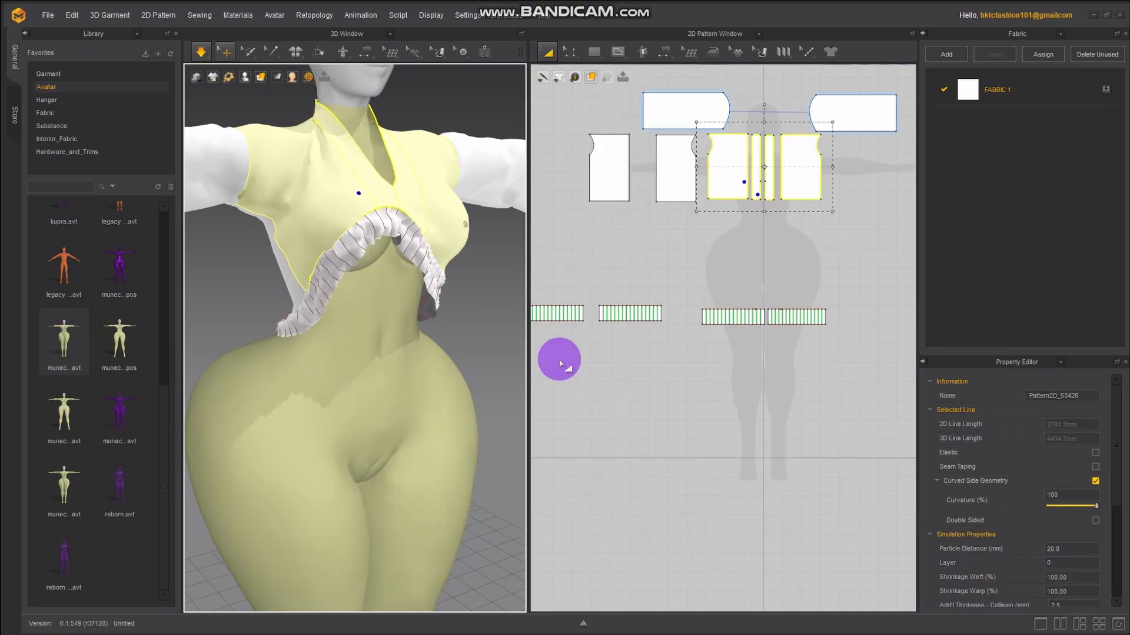
{"action": "scroll", "coordinate": [559, 360], "scroll_direction": "up", "scroll_amount": 2}
{"action": "left_click", "coordinate": [200, 52]}
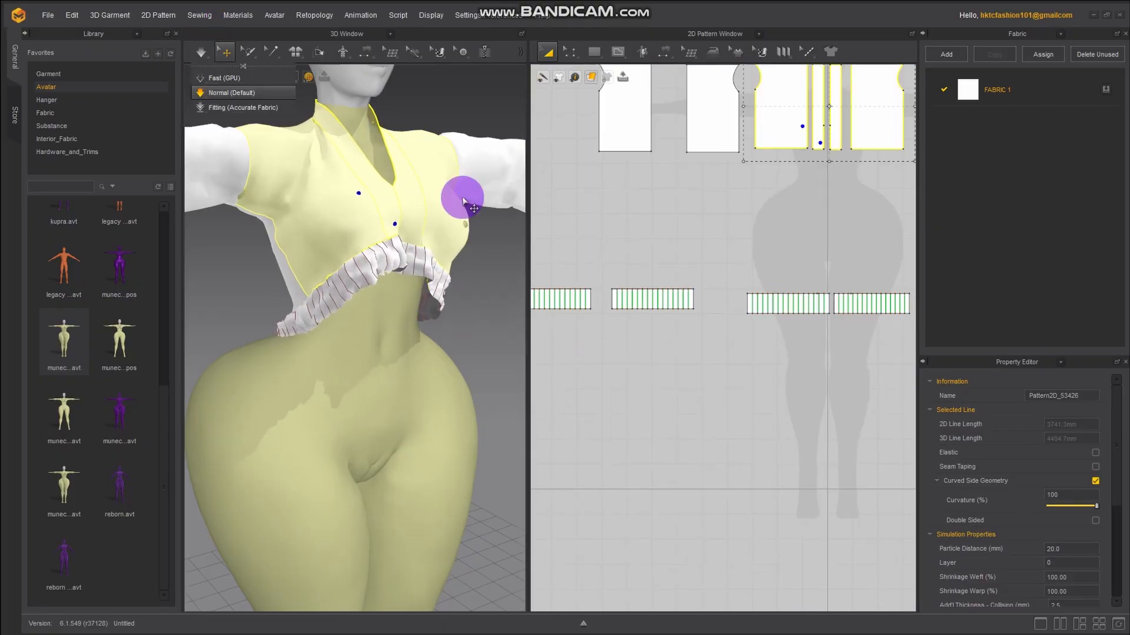
Shorten the two back waist strips further from the ends that face each other
{"action": "middle_click_drag", "start_coordinate": [662, 318], "coordinate": [680, 295]}
{"action": "scroll", "coordinate": [688, 291], "scroll_direction": "up", "scroll_amount": 2}
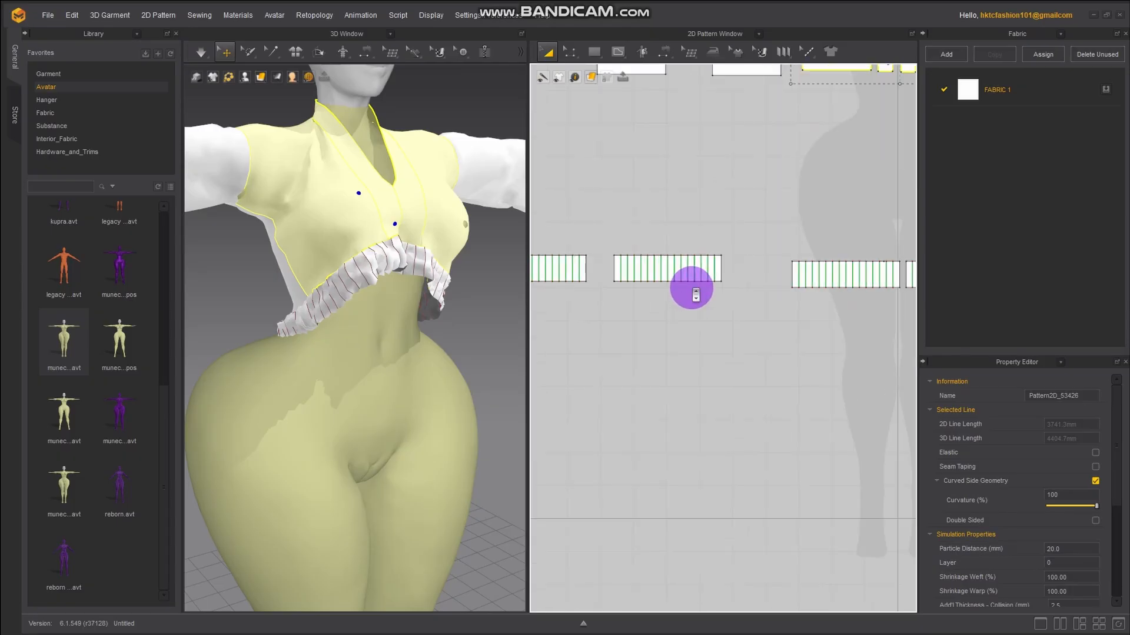
{"action": "scroll", "coordinate": [621, 269], "scroll_direction": "up", "scroll_amount": 3}
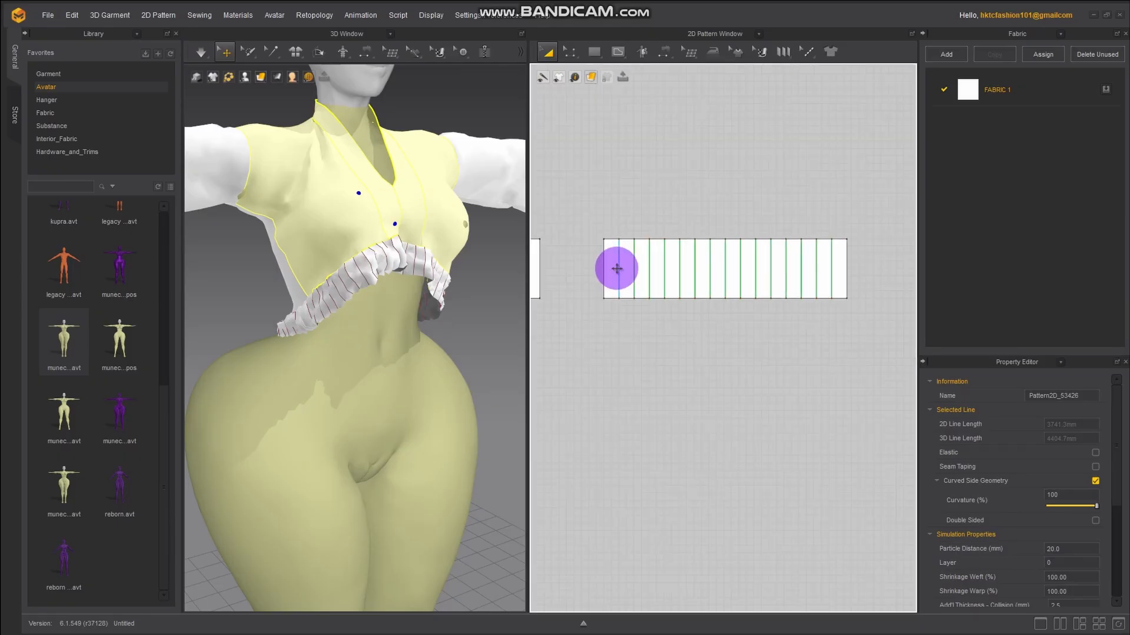
{"action": "left_click", "coordinate": [615, 268]}
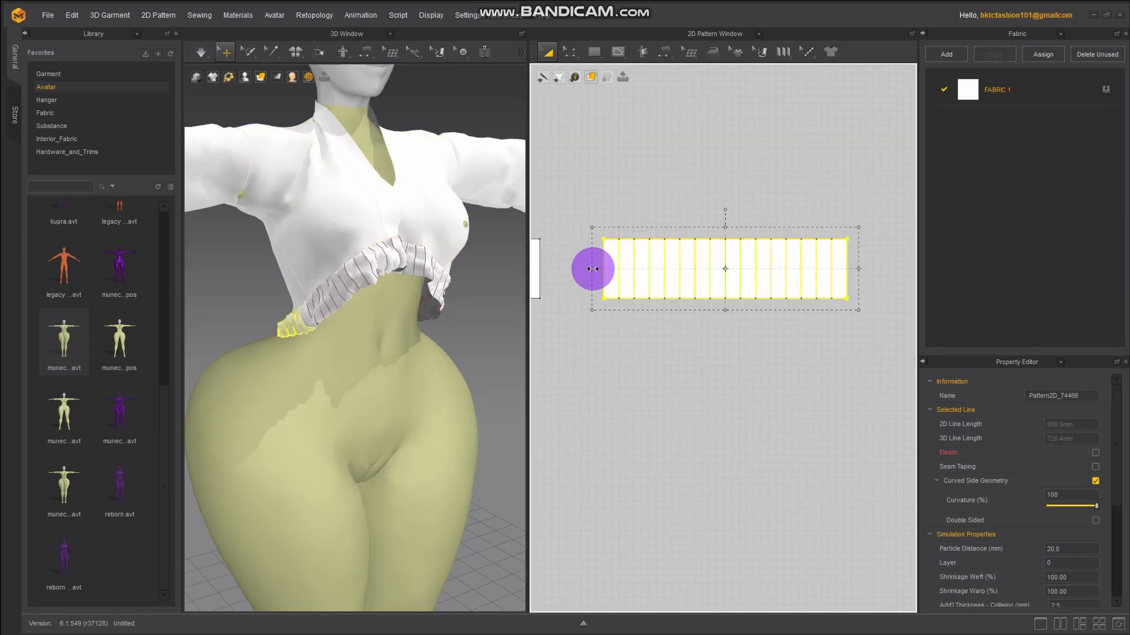
{"action": "left_click_drag", "start_coordinate": [593, 269], "coordinate": [660, 268]}
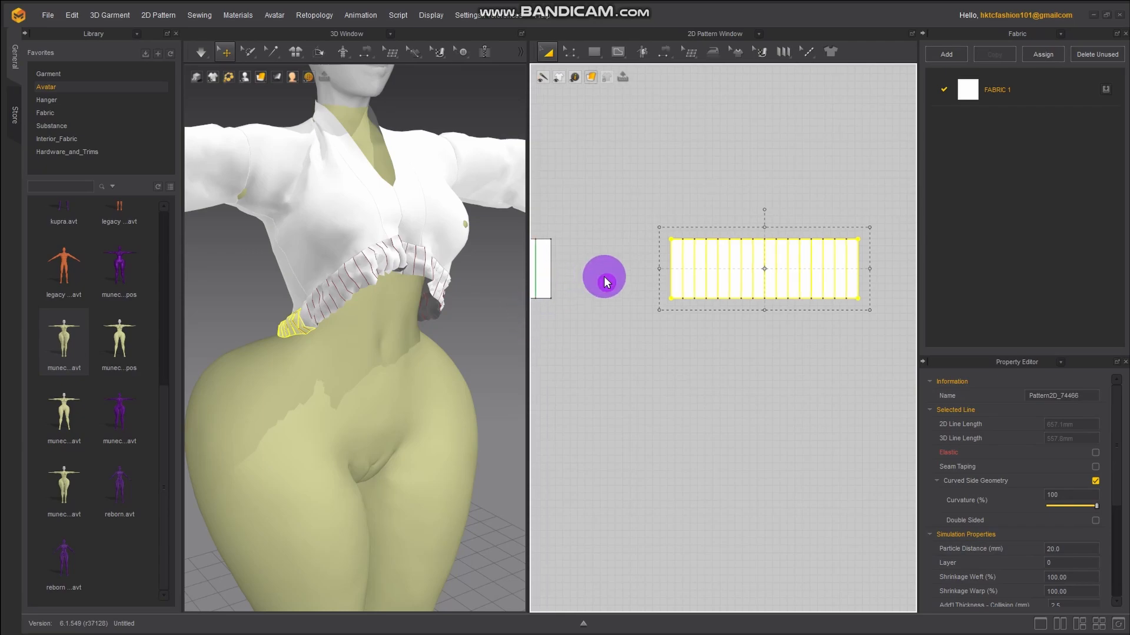
{"action": "middle_click_drag", "start_coordinate": [606, 282], "coordinate": [757, 310]}
{"action": "left_click", "coordinate": [737, 316]}
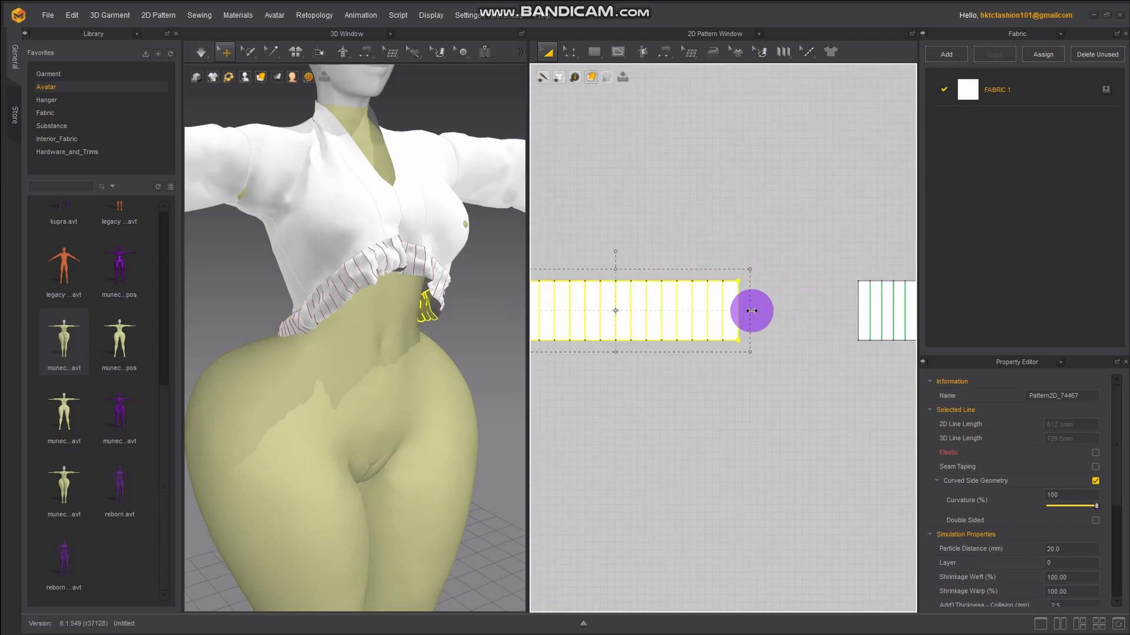
{"action": "left_click_drag", "start_coordinate": [751, 310], "coordinate": [713, 316]}
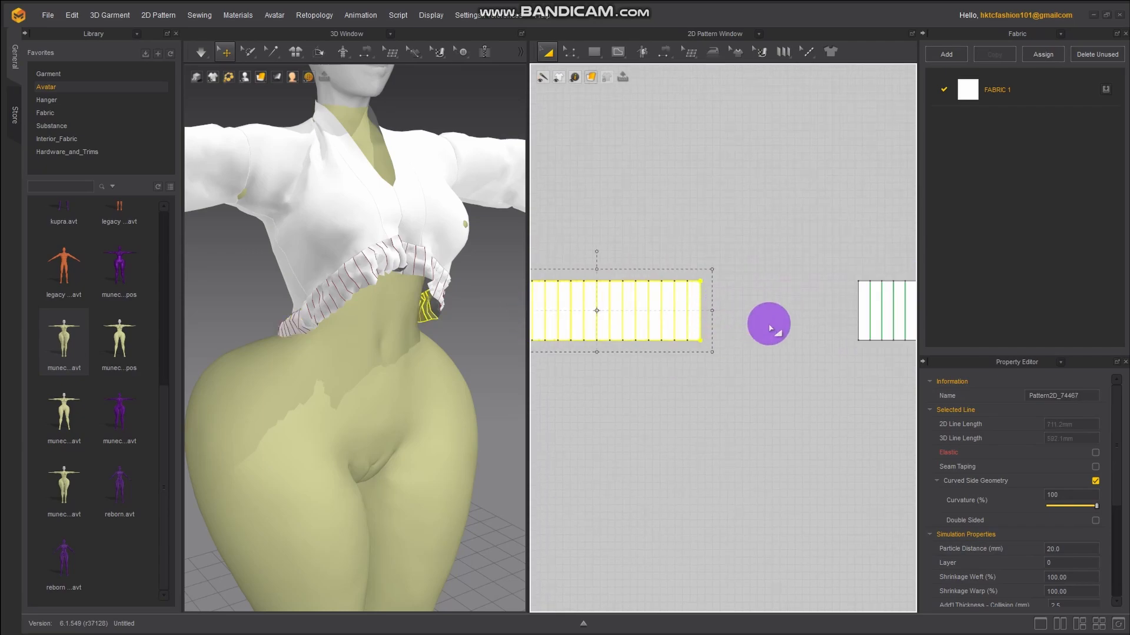
Shorten the two front waist strips from their inner ends at the centre front
{"action": "middle_click_drag", "start_coordinate": [786, 317], "coordinate": [537, 302]}
{"action": "middle_click_drag", "start_coordinate": [883, 258], "coordinate": [566, 231]}
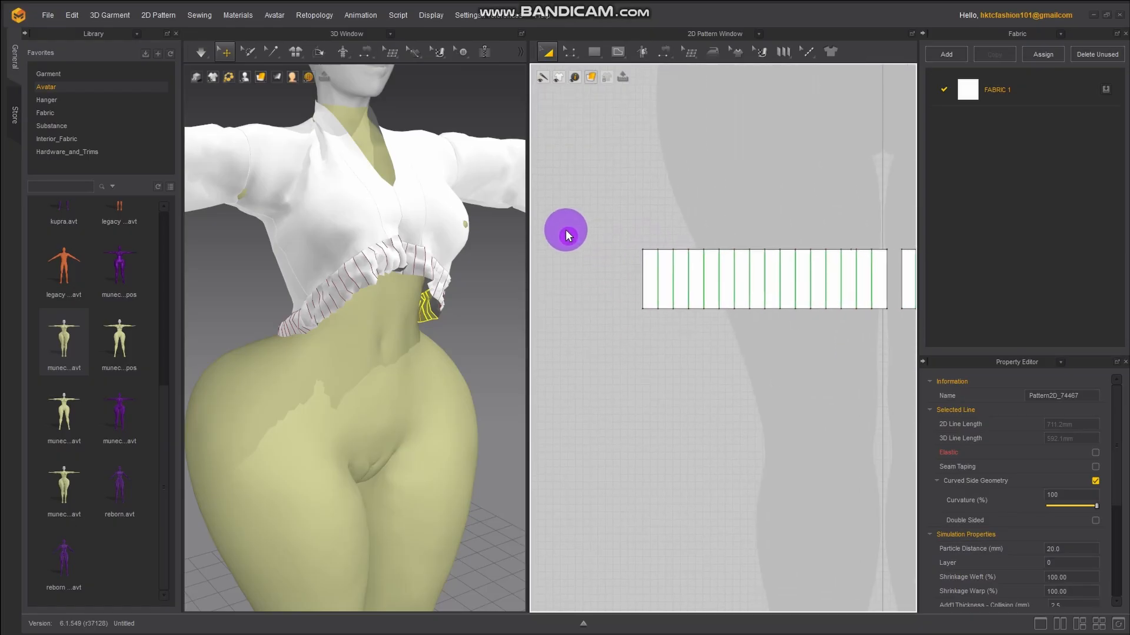
{"action": "left_click", "coordinate": [827, 277]}
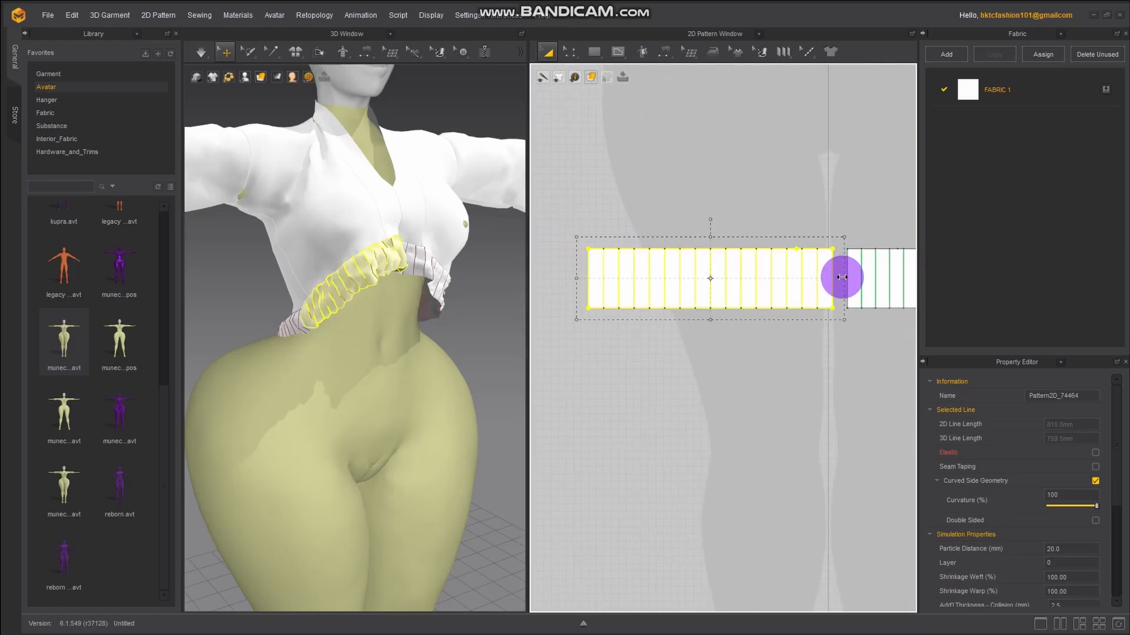
{"action": "left_click_drag", "start_coordinate": [843, 277], "coordinate": [790, 275]}
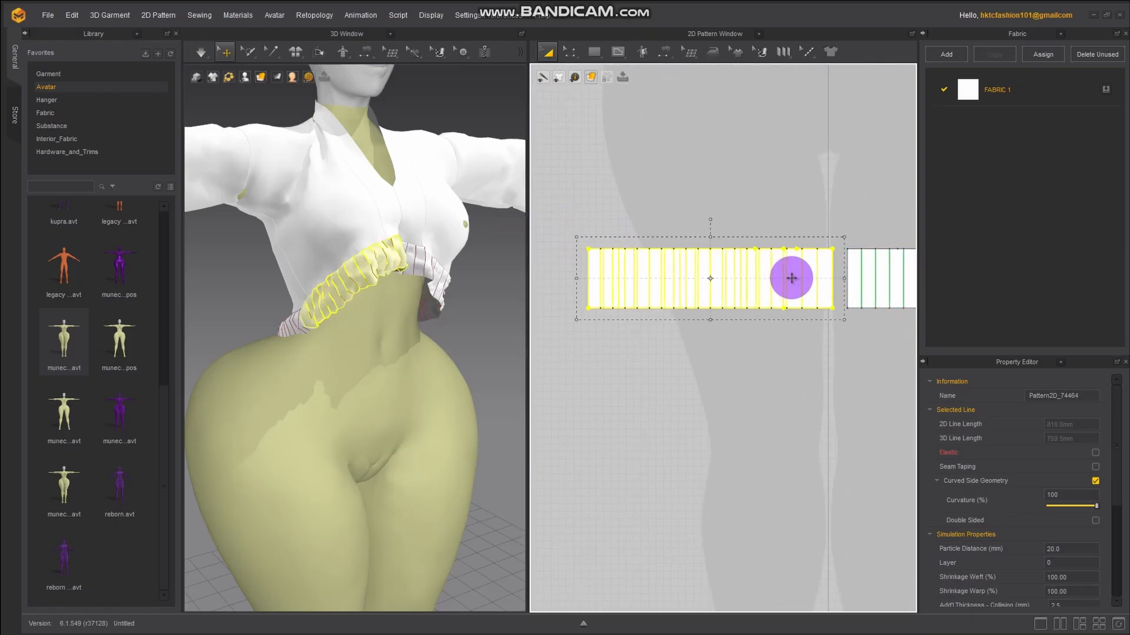
{"action": "left_click", "coordinate": [849, 274]}
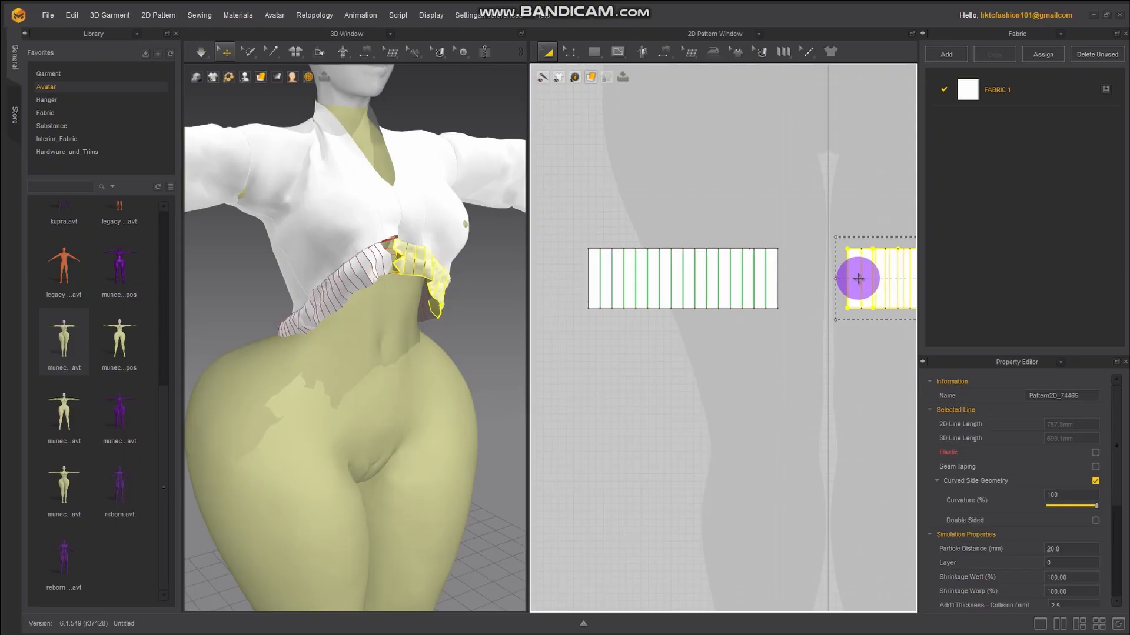
{"action": "left_click_drag", "start_coordinate": [862, 277], "coordinate": [863, 277]}
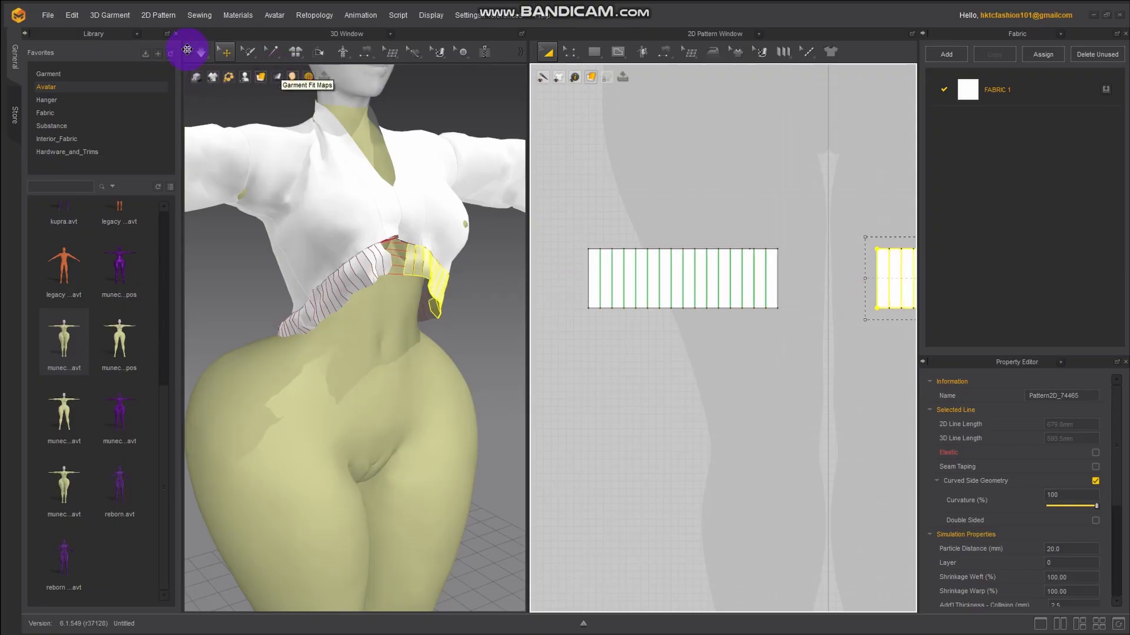
Simulate the garment with the shorter waist strips and pull the back of the jacket upward
{"action": "left_click", "coordinate": [207, 52]}
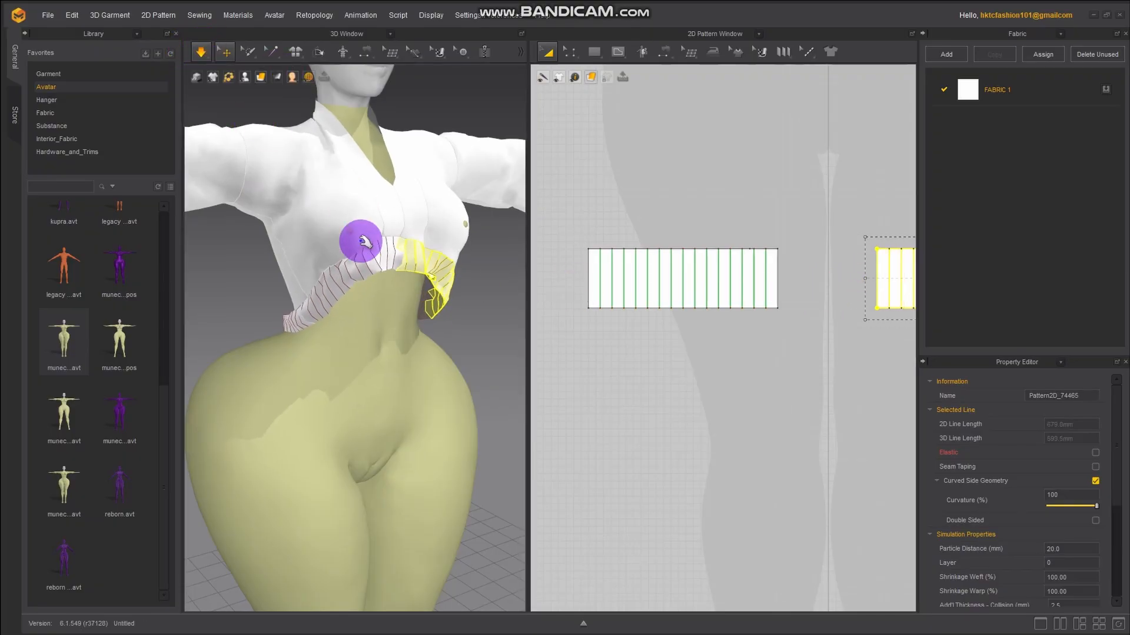
{"action": "right_click_drag", "start_coordinate": [253, 265], "coordinate": [363, 271]}
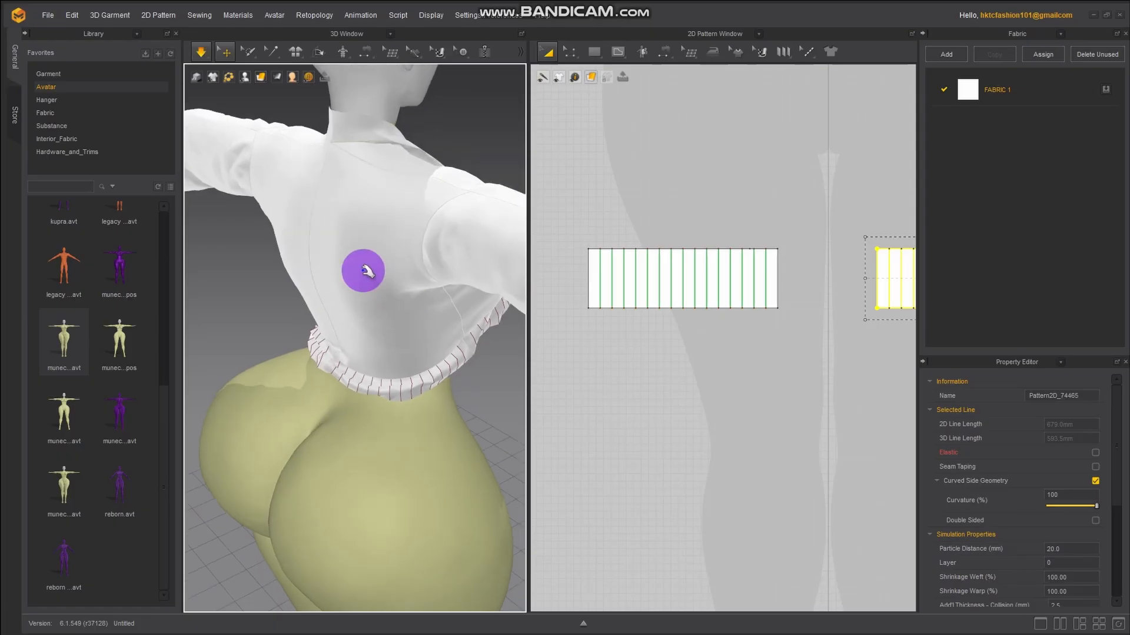
{"action": "left_click_drag", "start_coordinate": [308, 239], "coordinate": [349, 50]}
{"action": "right_click_drag", "start_coordinate": [457, 189], "coordinate": [253, 211]}
{"action": "middle_click_drag", "start_coordinate": [297, 455], "coordinate": [378, 71]}
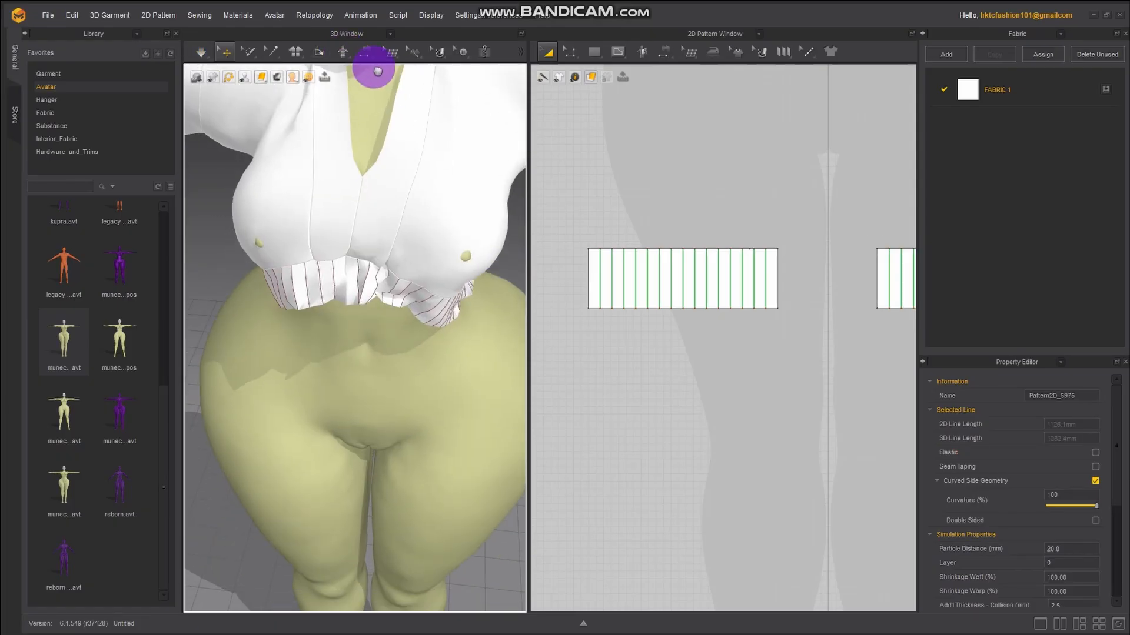
Pull the front bodice and the avatar's left shoulder of the jacket into place during simulation
{"action": "left_click_drag", "start_coordinate": [315, 126], "coordinate": [409, 255]}
{"action": "right_click_drag", "start_coordinate": [408, 255], "coordinate": [339, 243]}
{"action": "scroll", "coordinate": [423, 177], "scroll_direction": "down", "scroll_amount": 5}
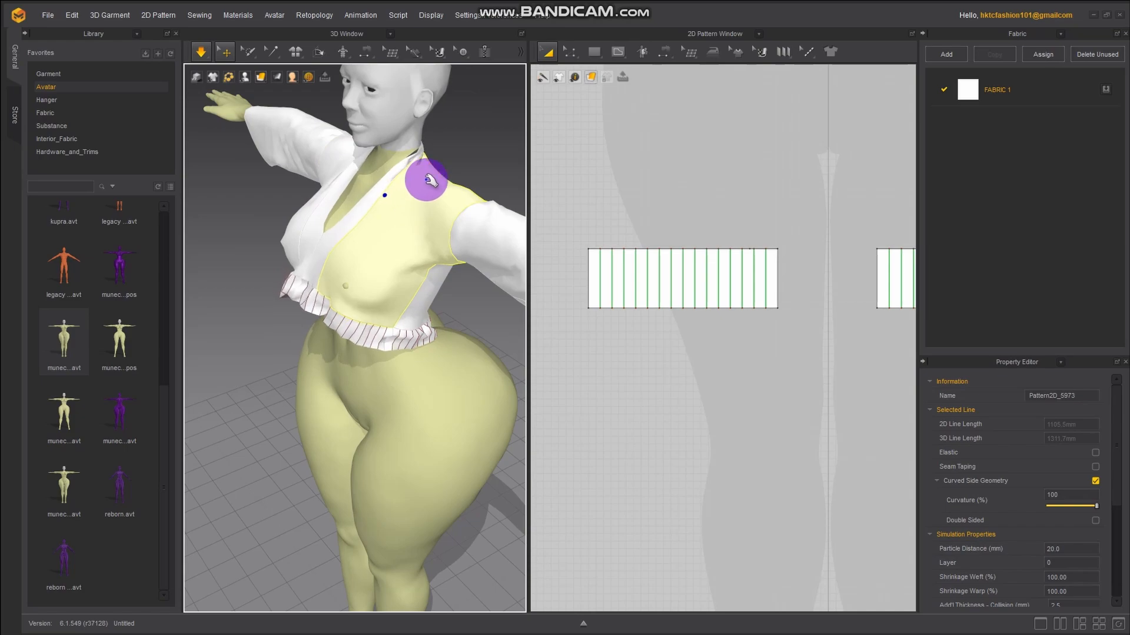
{"action": "left_click_drag", "start_coordinate": [430, 181], "coordinate": [488, 194]}
{"action": "right_click_drag", "start_coordinate": [351, 290], "coordinate": [450, 262]}
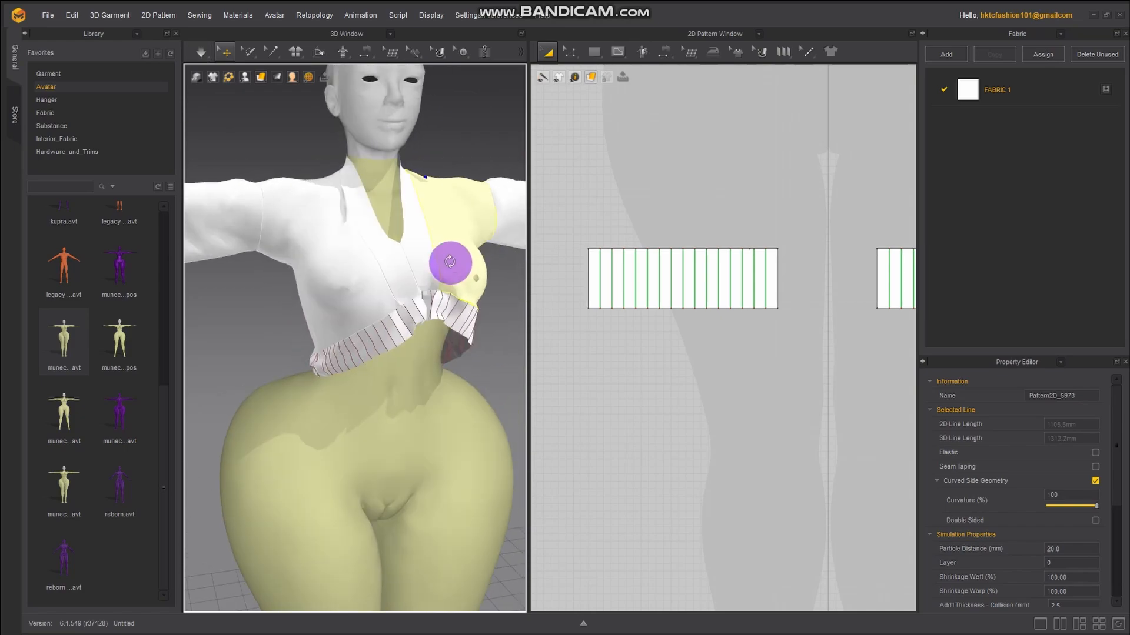
Let the jacket settle in simulation while checking the waist ruffle from behind and in front, and stop the simulation
{"action": "right_click_drag", "start_coordinate": [357, 311], "coordinate": [443, 327]}
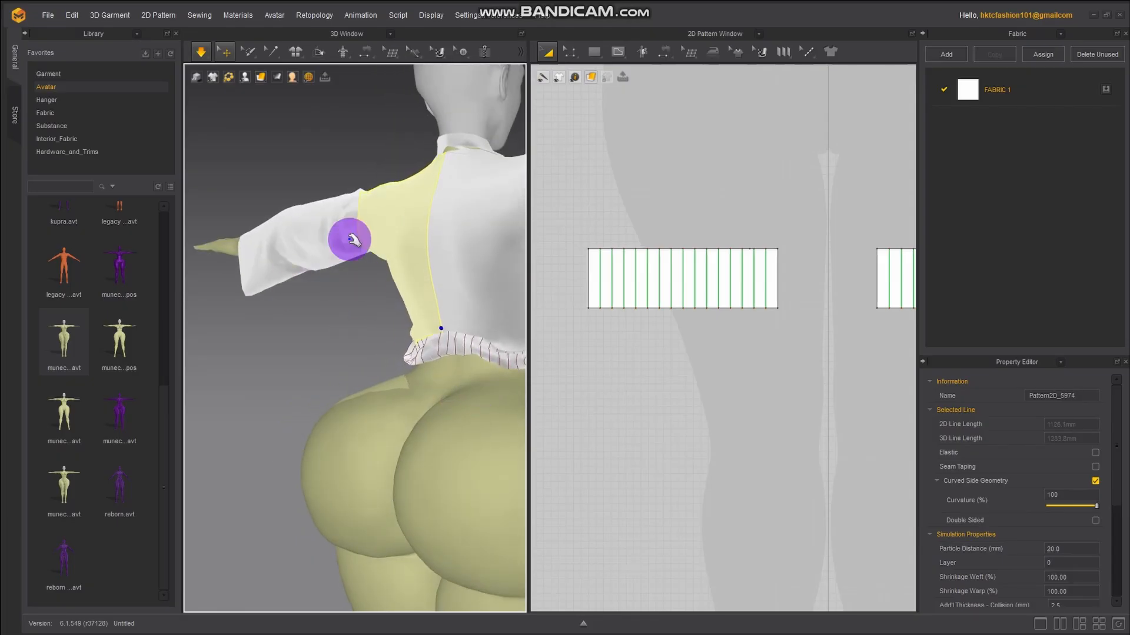
{"action": "right_click_drag", "start_coordinate": [350, 240], "coordinate": [532, 293]}
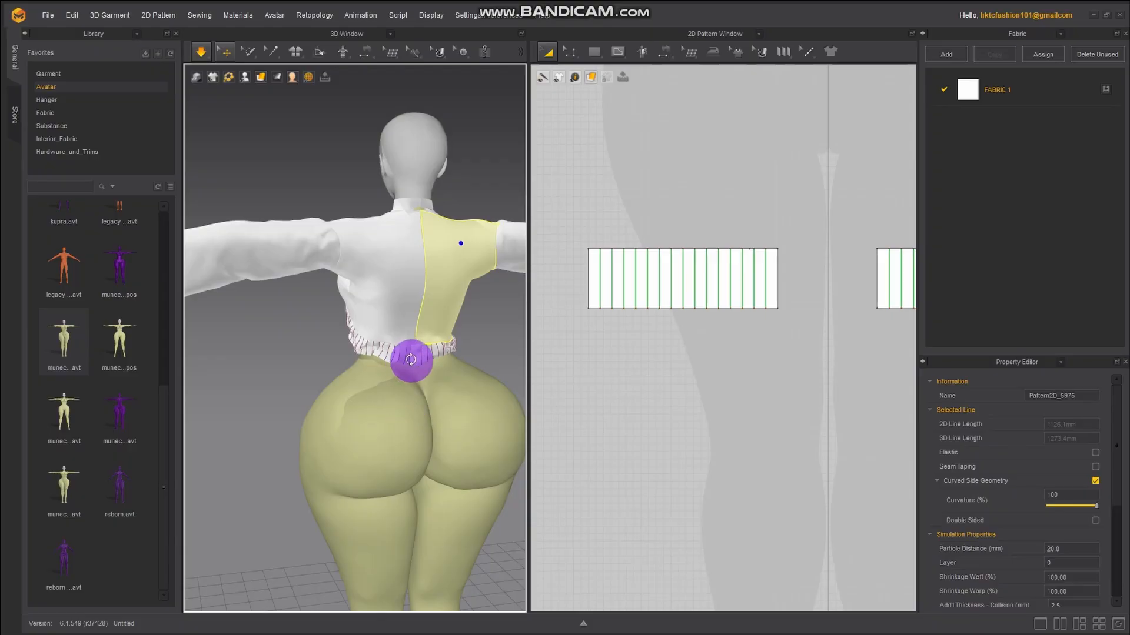
{"action": "right_click_drag", "start_coordinate": [410, 359], "coordinate": [471, 366]}
{"action": "right_click_drag", "start_coordinate": [456, 321], "coordinate": [383, 305]}
{"action": "scroll", "coordinate": [353, 283], "scroll_direction": "up", "scroll_amount": 5}
{"action": "key", "text": "space"}
{"action": "right_click_drag", "start_coordinate": [378, 257], "coordinate": [288, 237]}
{"action": "key", "text": "space"}
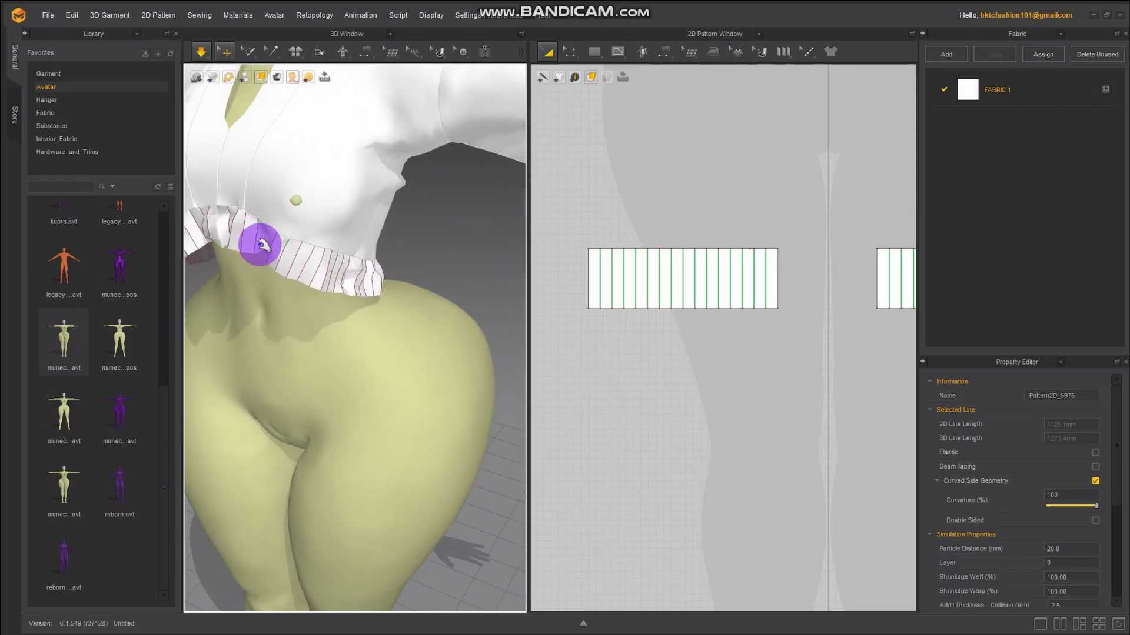
{"action": "left_click", "coordinate": [199, 55]}
Shorten the front waist strip on the avatar's left side further from its inner end
{"action": "right_click_drag", "start_coordinate": [741, 330], "coordinate": [527, 242]}
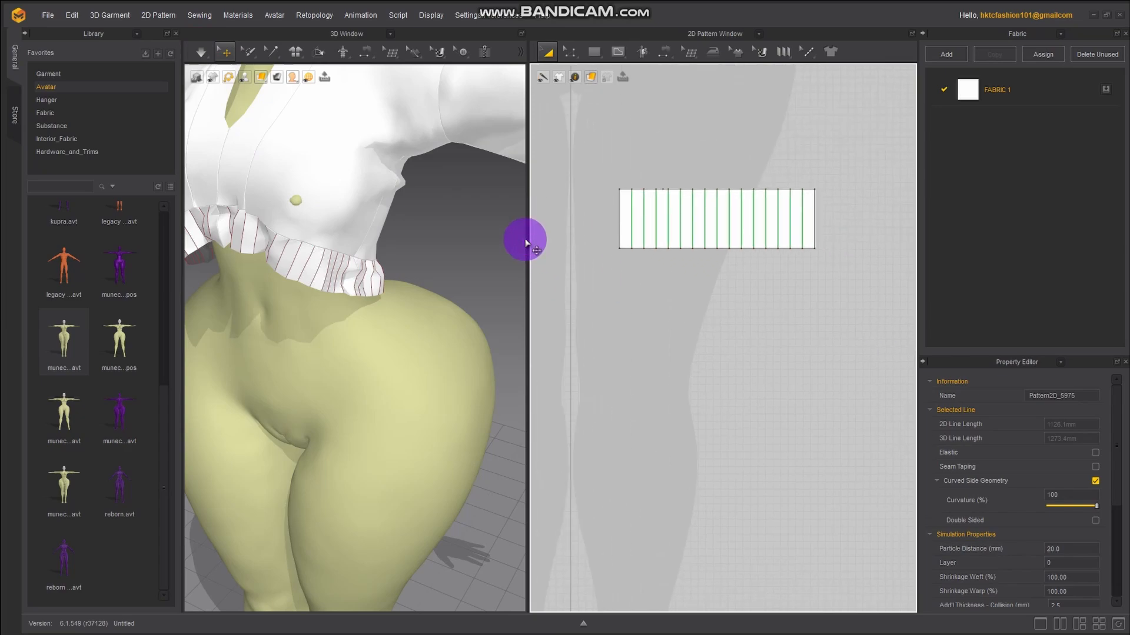
{"action": "scroll", "coordinate": [706, 315], "scroll_direction": "down", "scroll_amount": 3}
{"action": "scroll", "coordinate": [663, 266], "scroll_direction": "up", "scroll_amount": 4}
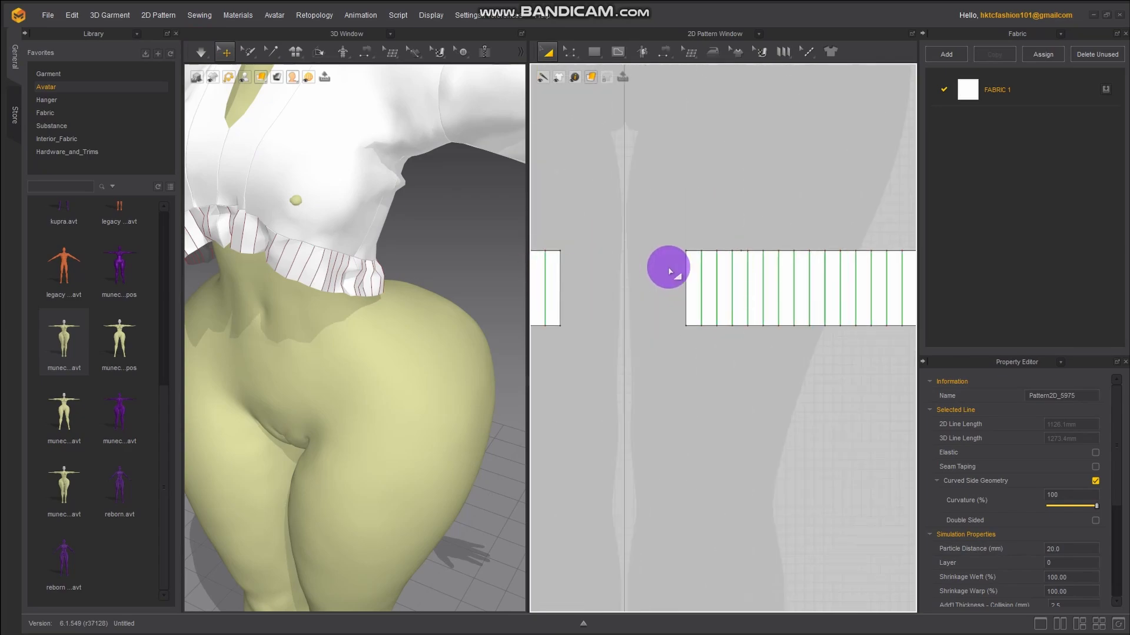
{"action": "left_click", "coordinate": [691, 275]}
{"action": "scroll", "coordinate": [714, 323], "scroll_direction": "down", "scroll_amount": 3}
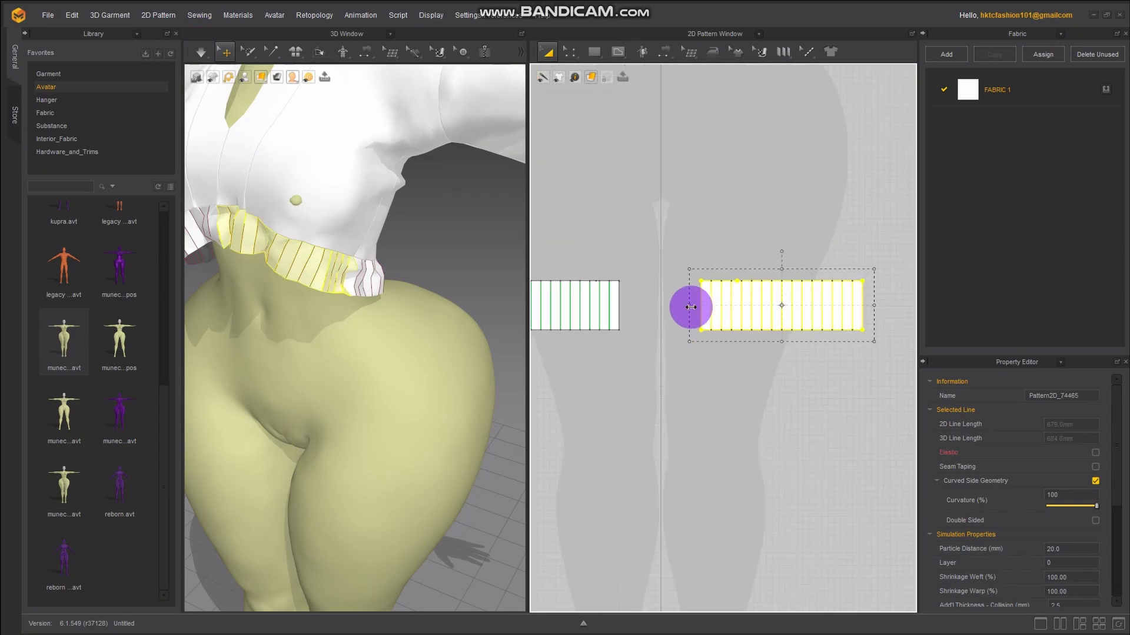
{"action": "left_click_drag", "start_coordinate": [690, 306], "coordinate": [723, 306]}
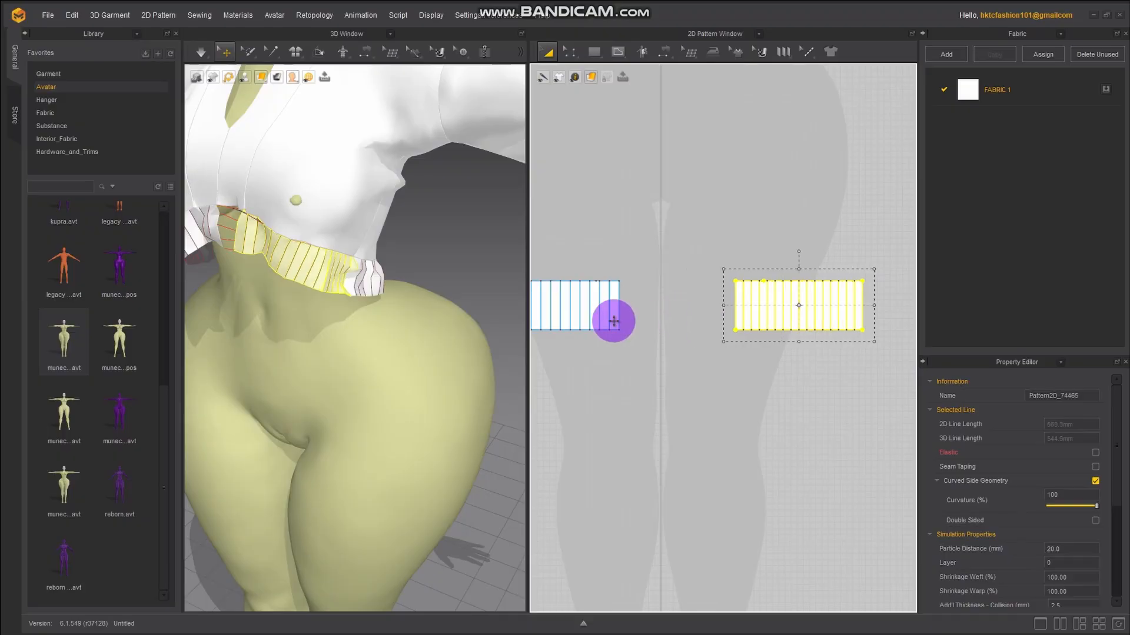
Shorten the front waist strip on the avatar's right side from its inner end
{"action": "left_click", "coordinate": [615, 313]}
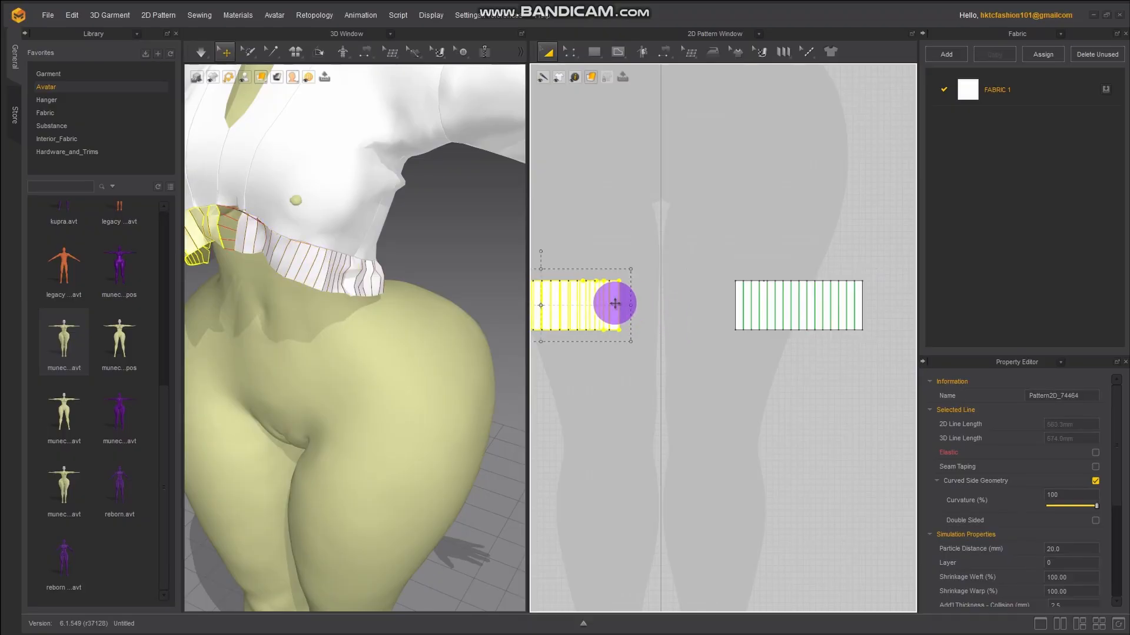
{"action": "left_click_drag", "start_coordinate": [593, 303], "coordinate": [593, 303]}
{"action": "middle_click_drag", "start_coordinate": [563, 371], "coordinate": [852, 341]}
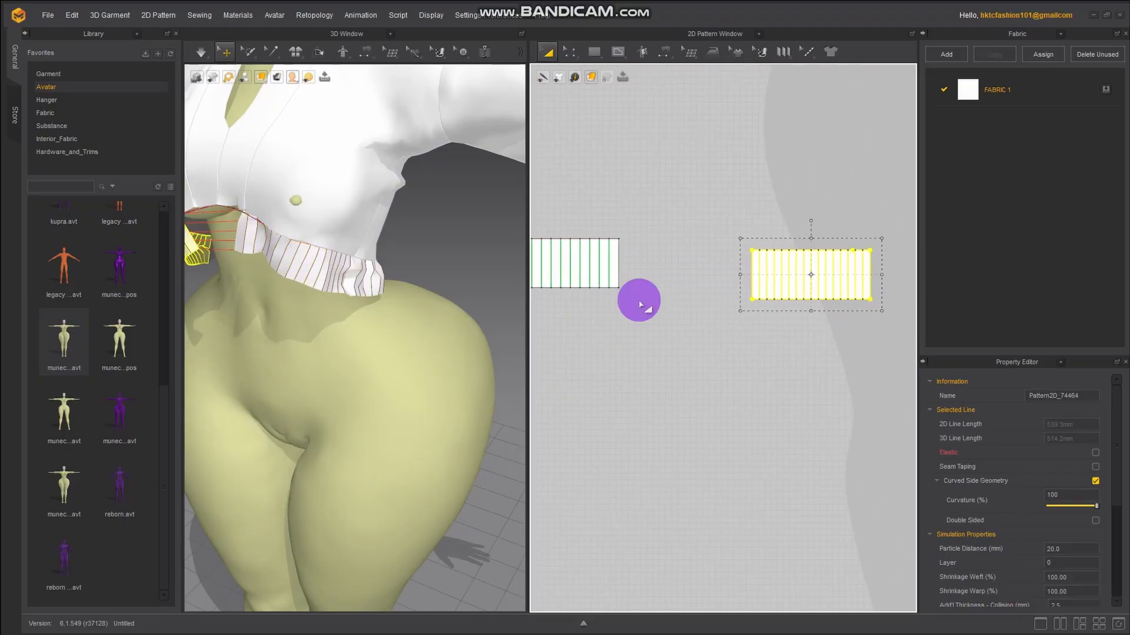
Shorten the back waist strip on the avatar's right side from one end
{"action": "left_click", "coordinate": [589, 269]}
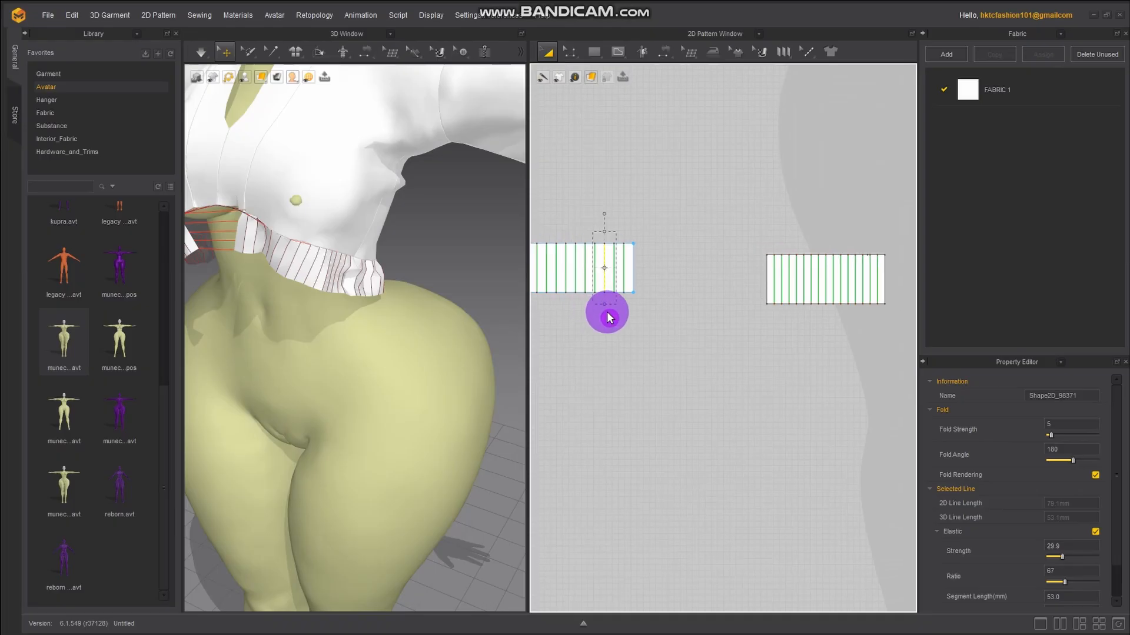
{"action": "middle_click_drag", "start_coordinate": [555, 293], "coordinate": [724, 317]}
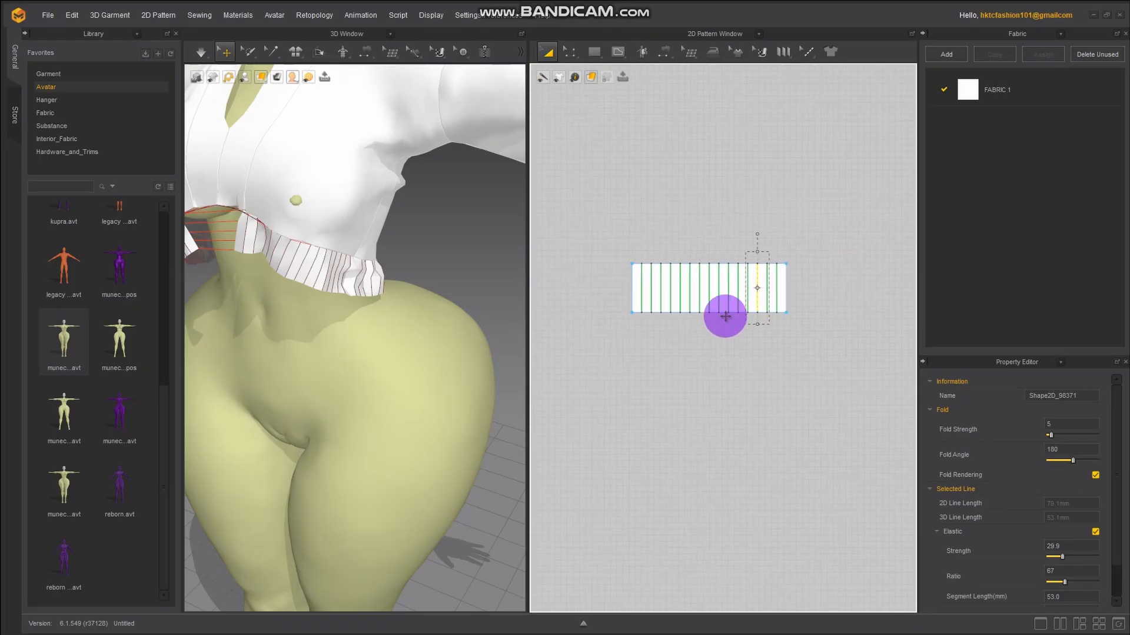
{"action": "left_click", "coordinate": [639, 288]}
{"action": "left_click", "coordinate": [782, 298]}
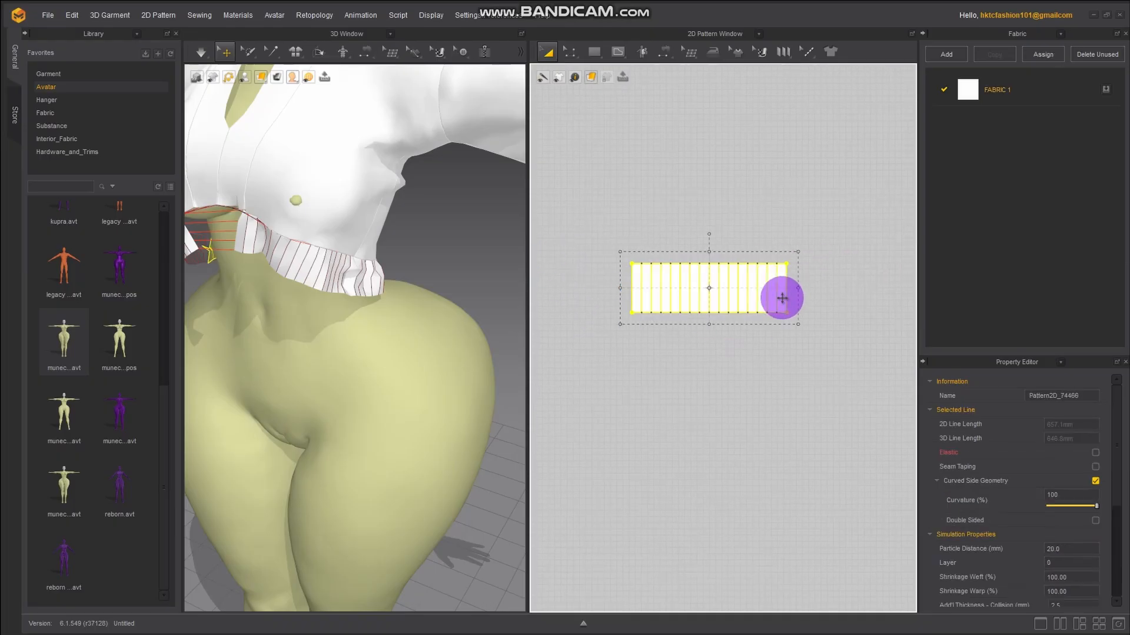
{"action": "left_click_drag", "start_coordinate": [796, 286], "coordinate": [753, 286]}
Shorten the back waist strip on the avatar's left side from one end
{"action": "middle_click_drag", "start_coordinate": [586, 352], "coordinate": [926, 351]}
{"action": "middle_click_drag", "start_coordinate": [839, 285], "coordinate": [831, 276]}
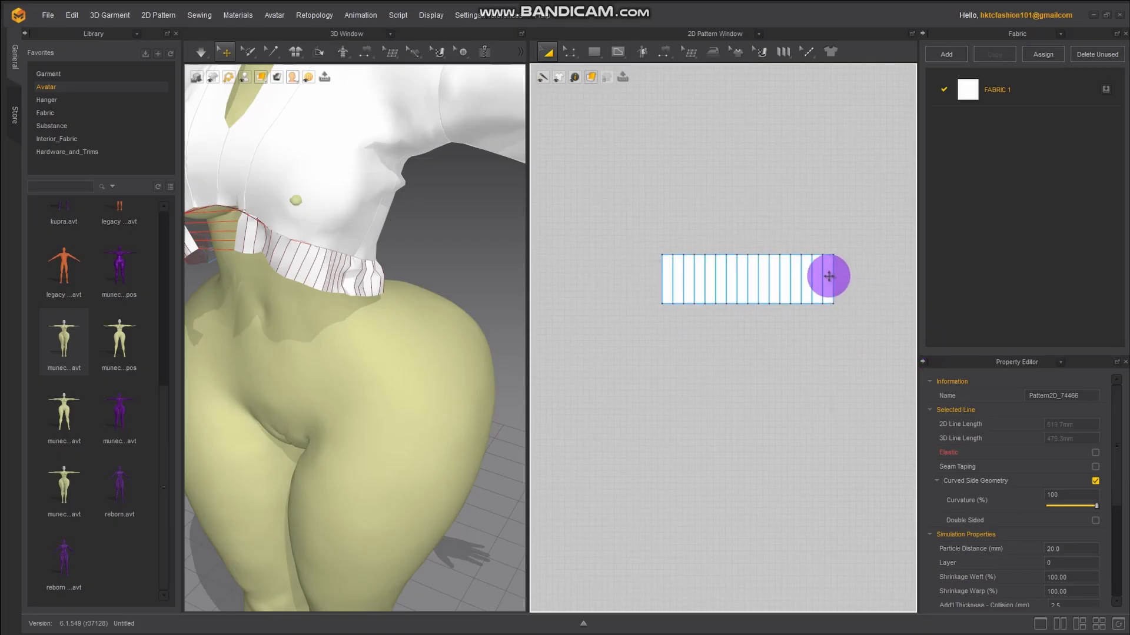
{"action": "left_click", "coordinate": [828, 277]}
{"action": "left_click_drag", "start_coordinate": [842, 278], "coordinate": [814, 278]}
Simulate the garment with the shortened strips and pull the back panels of the jacket into place
{"action": "left_click", "coordinate": [188, 53]}
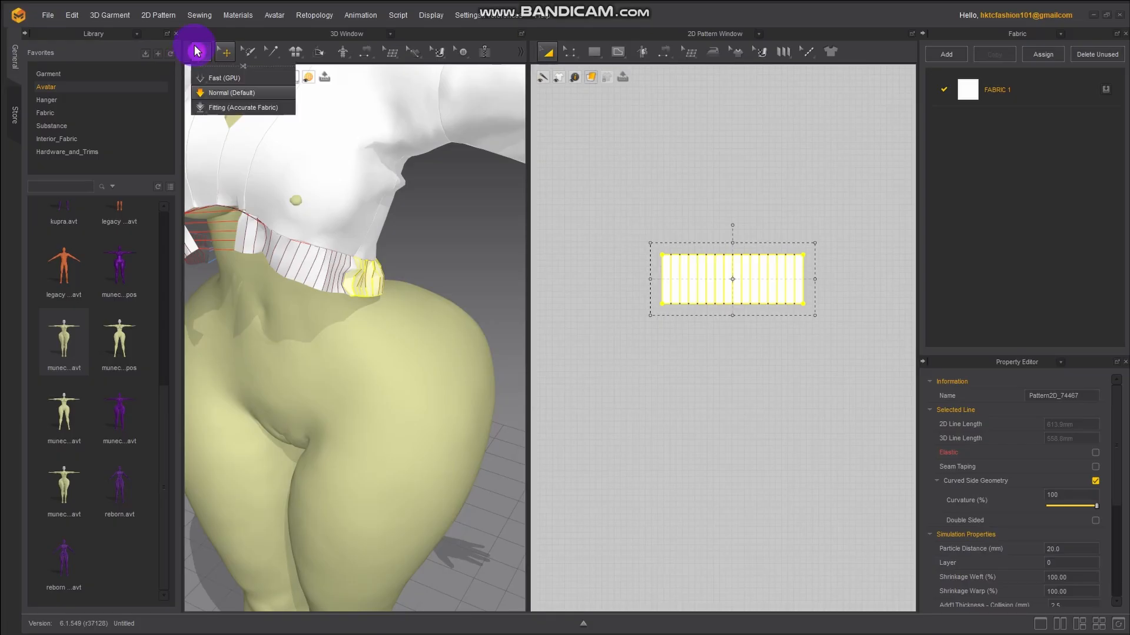
{"action": "left_click", "coordinate": [257, 109]}
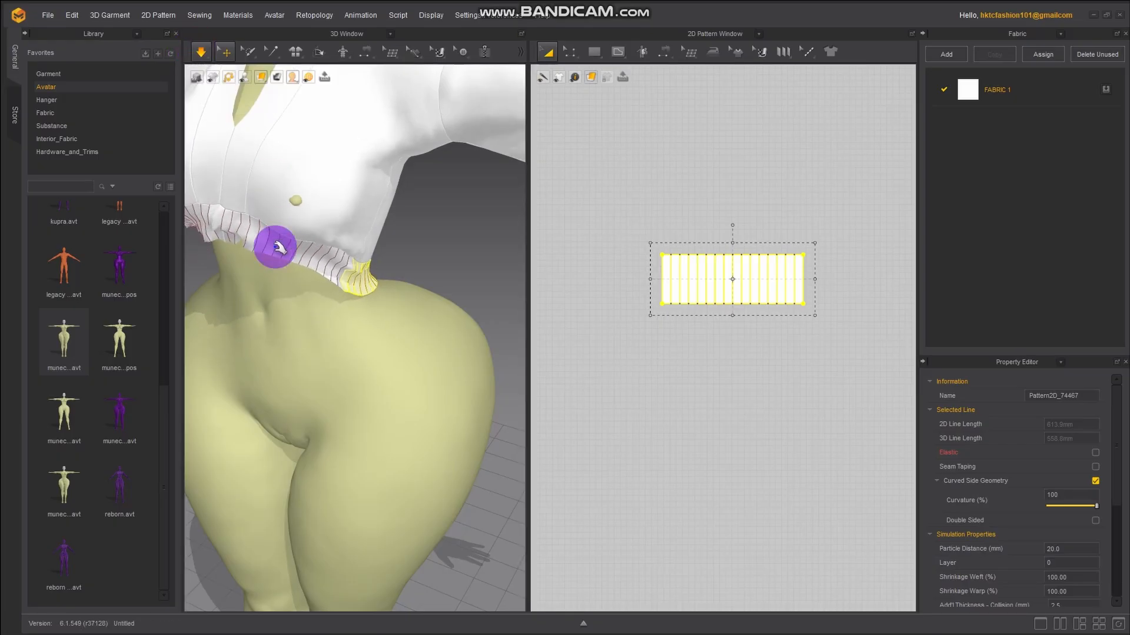
{"action": "right_click_drag", "start_coordinate": [265, 245], "coordinate": [462, 244]}
{"action": "left_click_drag", "start_coordinate": [444, 292], "coordinate": [372, 306]}
{"action": "right_click_drag", "start_coordinate": [353, 298], "coordinate": [441, 275]}
{"action": "left_click_drag", "start_coordinate": [462, 212], "coordinate": [504, 253]}
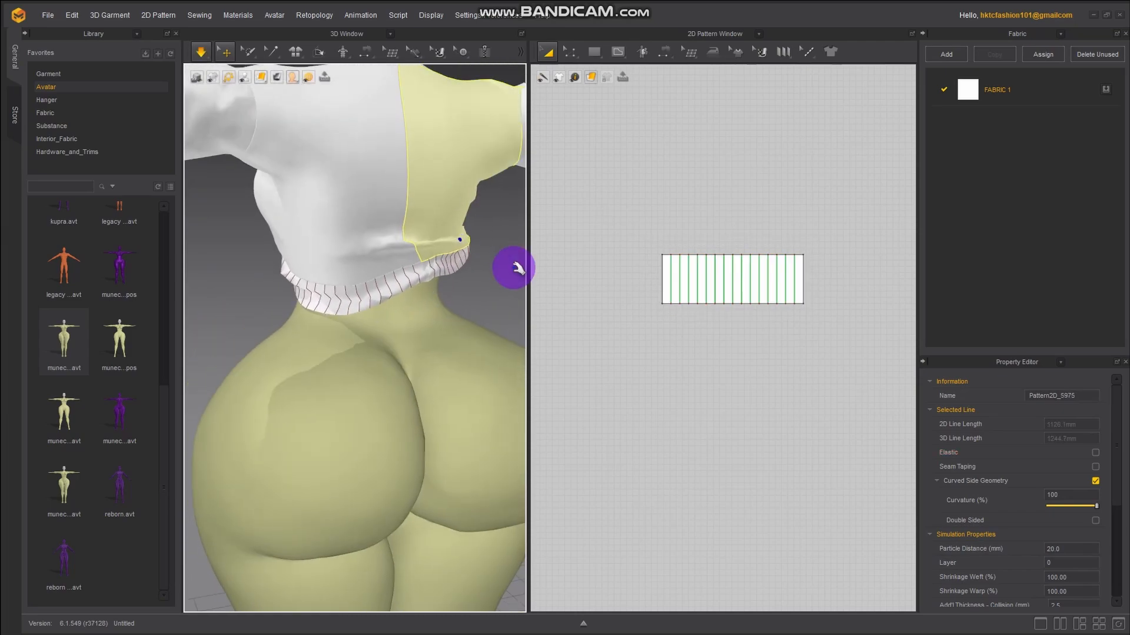
{"action": "left_click_drag", "start_coordinate": [399, 177], "coordinate": [403, 234]}
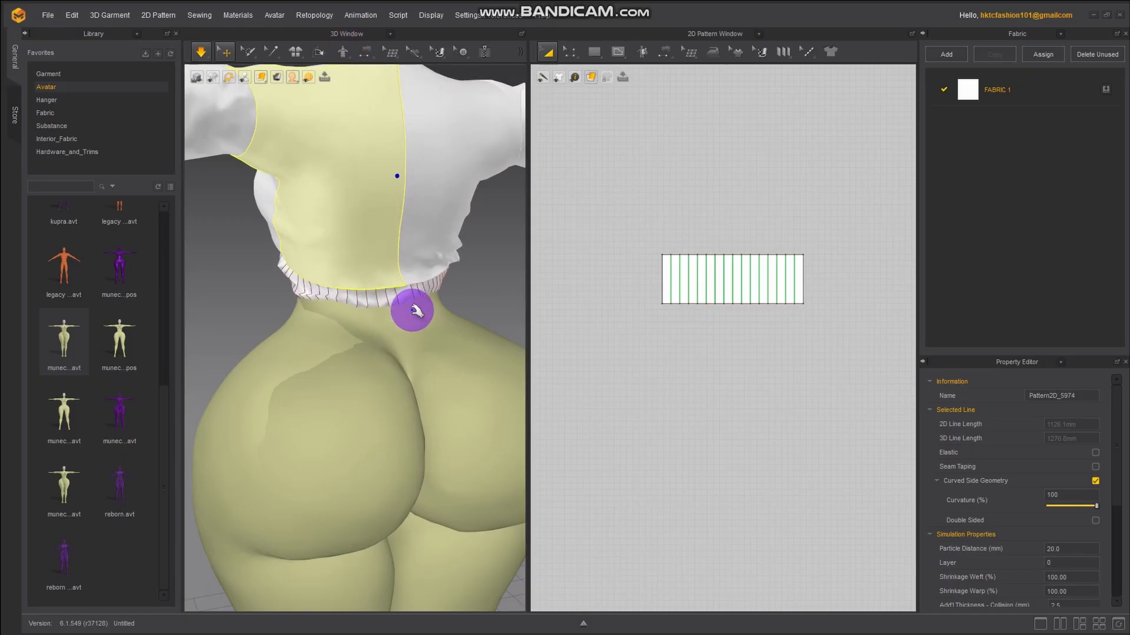
Pull the back panel's side edge and the front waist strip on the avatar's left side downward during simulation
{"action": "right_click_drag", "start_coordinate": [319, 297], "coordinate": [417, 312]}
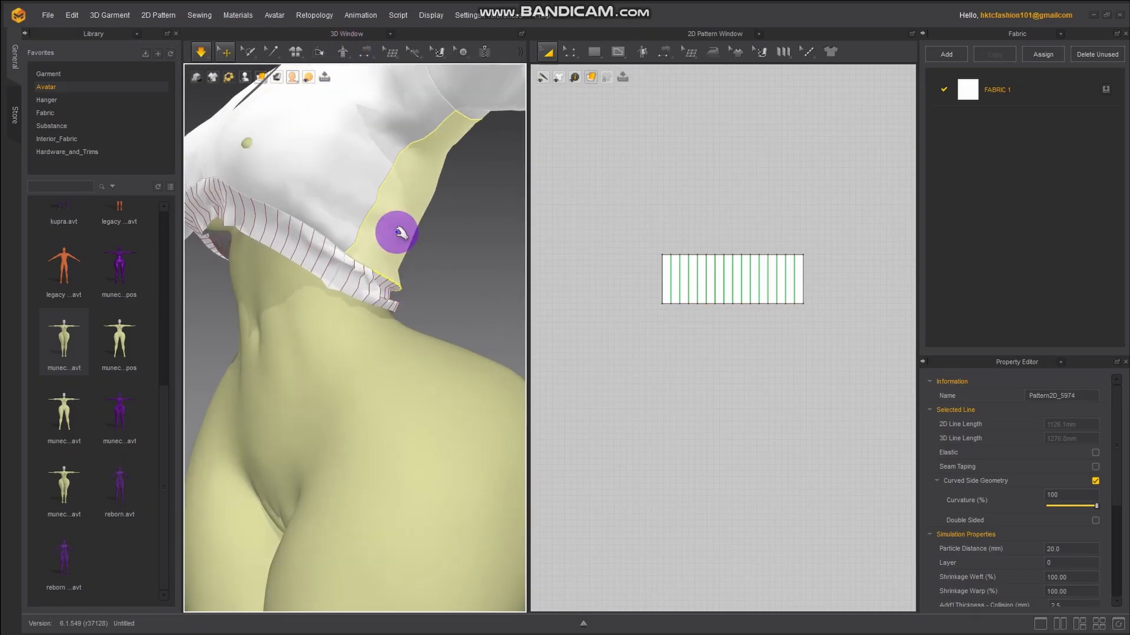
{"action": "left_click_drag", "start_coordinate": [453, 160], "coordinate": [450, 257]}
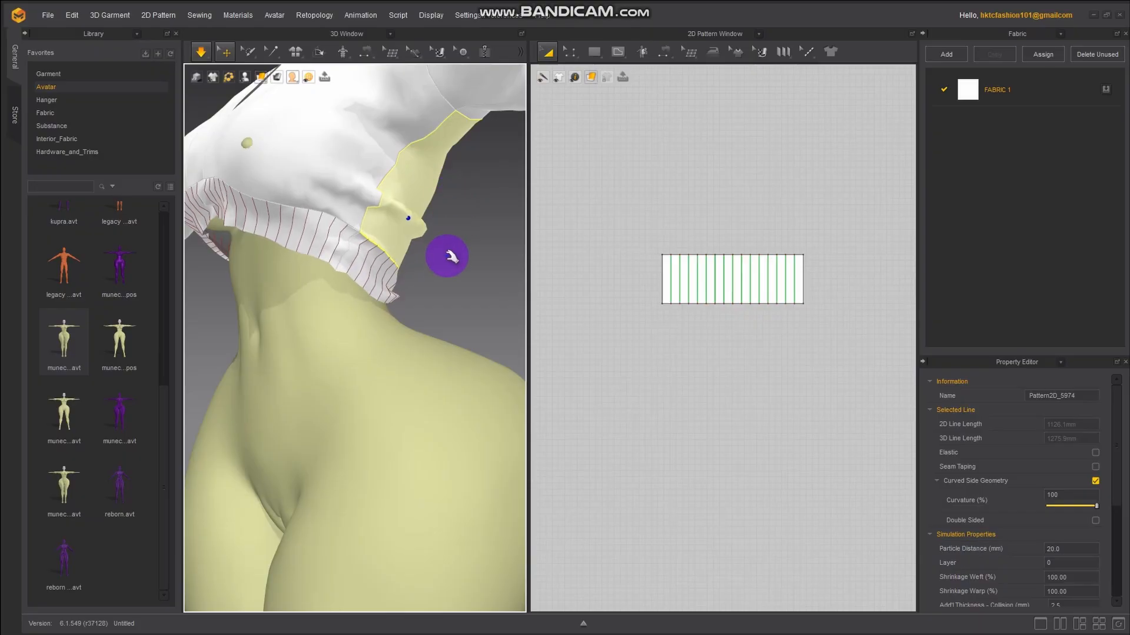
{"action": "key", "text": "space"}
{"action": "middle_click_drag", "start_coordinate": [261, 210], "coordinate": [346, 325]}
{"action": "left_click_drag", "start_coordinate": [361, 248], "coordinate": [209, 488]}
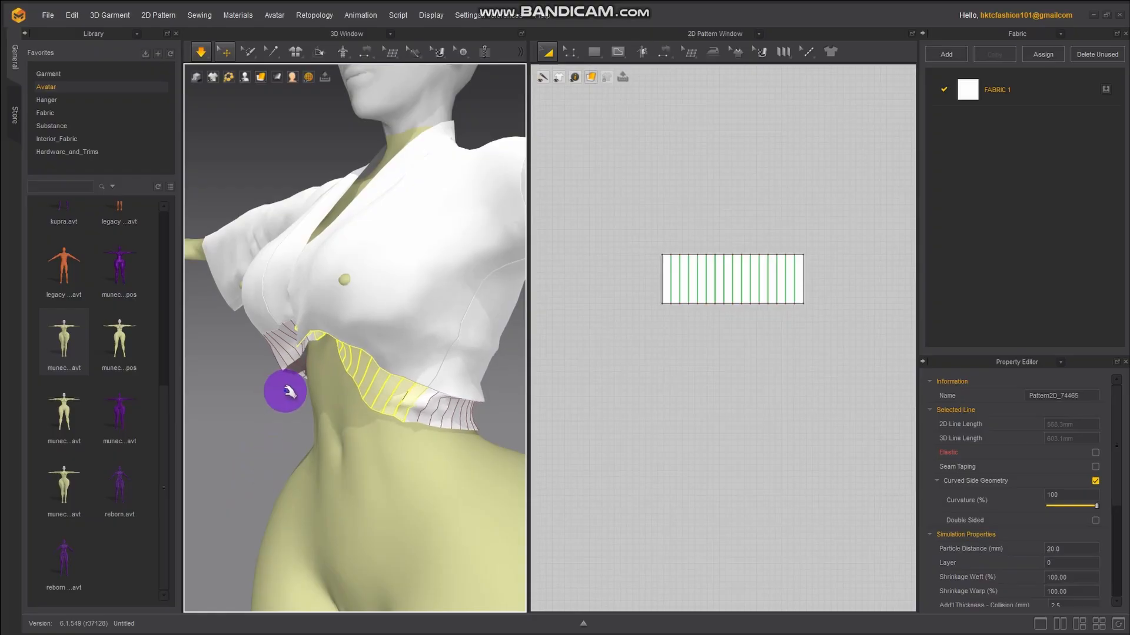
Let the jacket settle further in simulation while checking the gathered waist from behind and from the full front
{"action": "right_click_drag", "start_coordinate": [322, 372], "coordinate": [379, 404]}
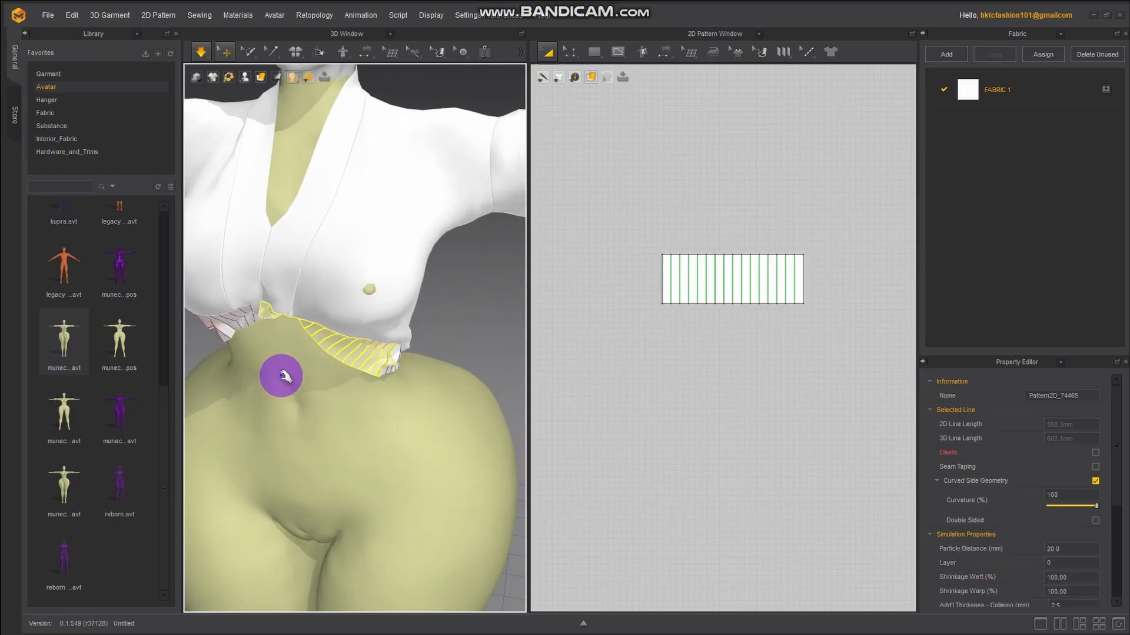
{"action": "scroll", "coordinate": [285, 378], "scroll_direction": "down", "scroll_amount": 3}
{"action": "right_click_drag", "start_coordinate": [285, 378], "coordinate": [367, 344]}
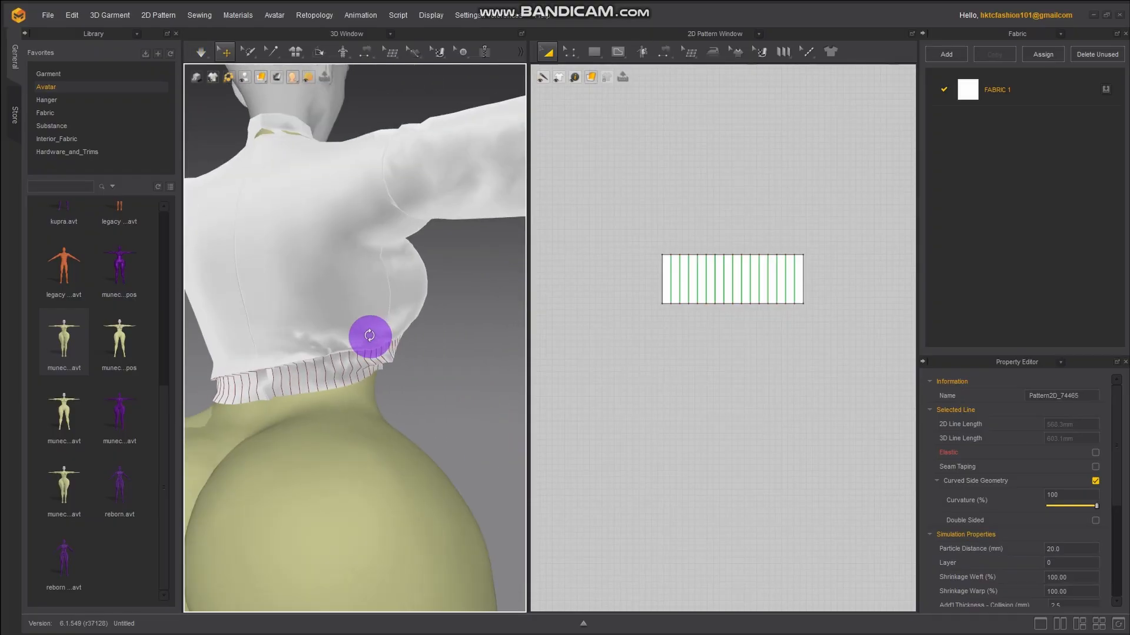
{"action": "right_click_drag", "start_coordinate": [369, 335], "coordinate": [131, 368]}
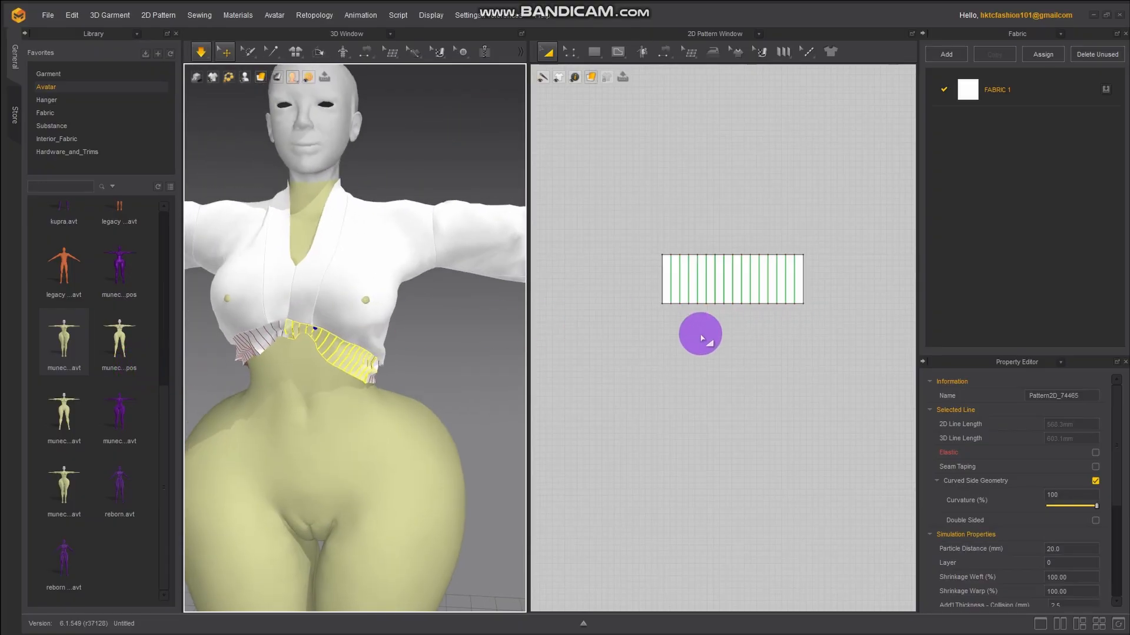
{"action": "scroll", "coordinate": [714, 391], "scroll_direction": "up", "scroll_amount": 1}
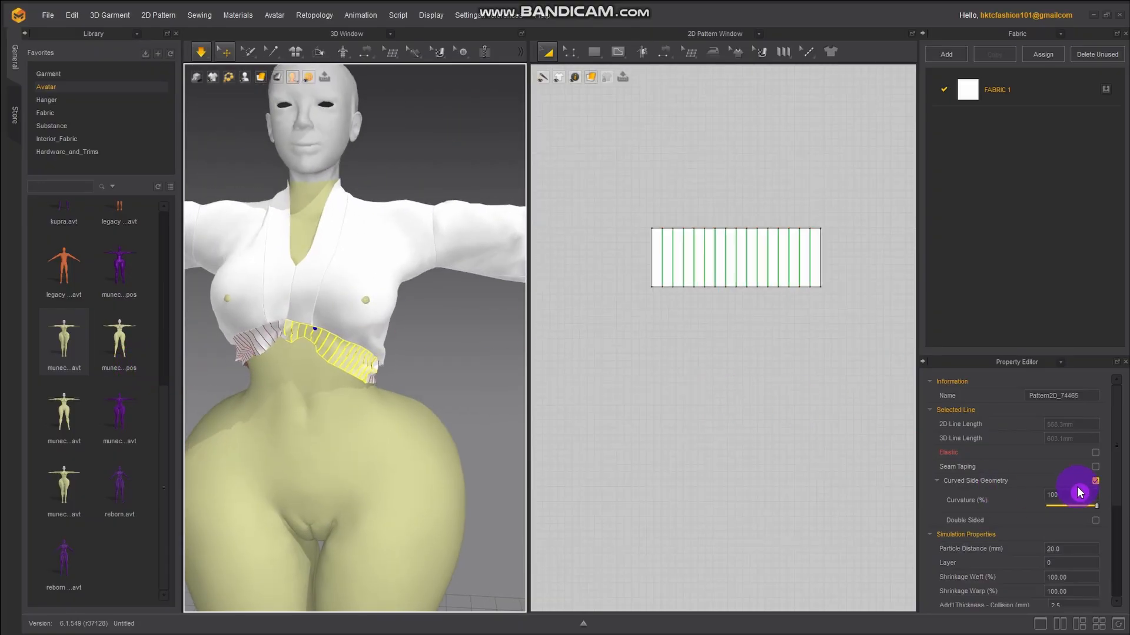
{"action": "scroll", "coordinate": [822, 434], "scroll_direction": "down", "scroll_amount": 1}
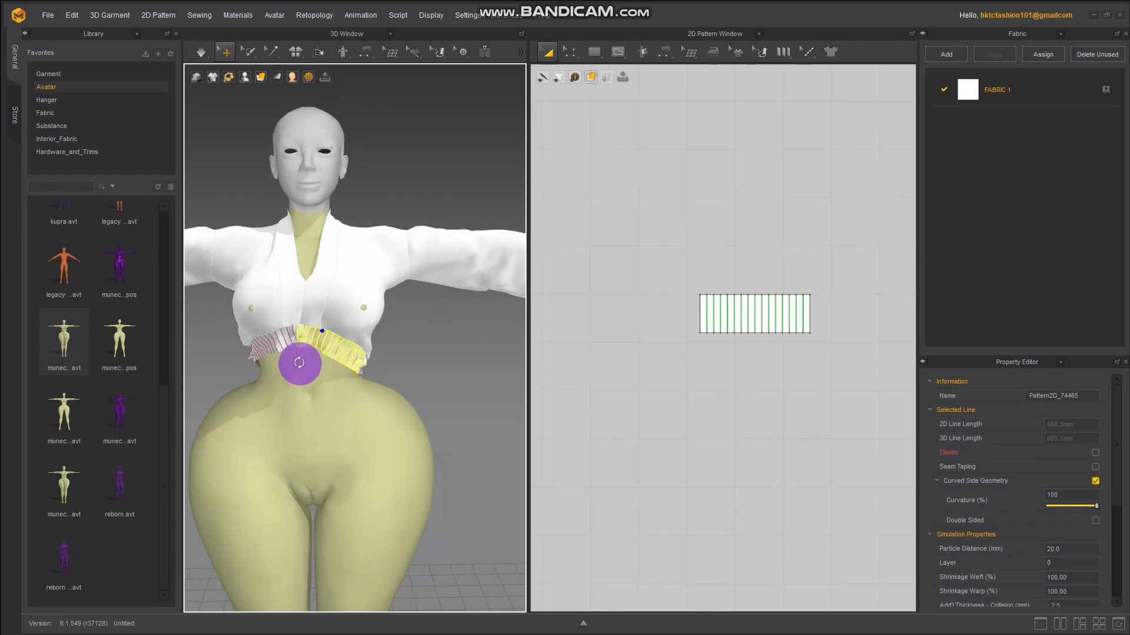
{"action": "mouse_move", "coordinate": [300, 360]}
{"action": "right_mouse_down"}
{"action": "mouse_move", "coordinate": [536, 339]}
{"action": "mouse_move", "coordinate": [467, 364]}
{"action": "mouse_move", "coordinate": [293, 373]}
{"action": "right_mouse_up"}
{"action": "key", "text": "space"}
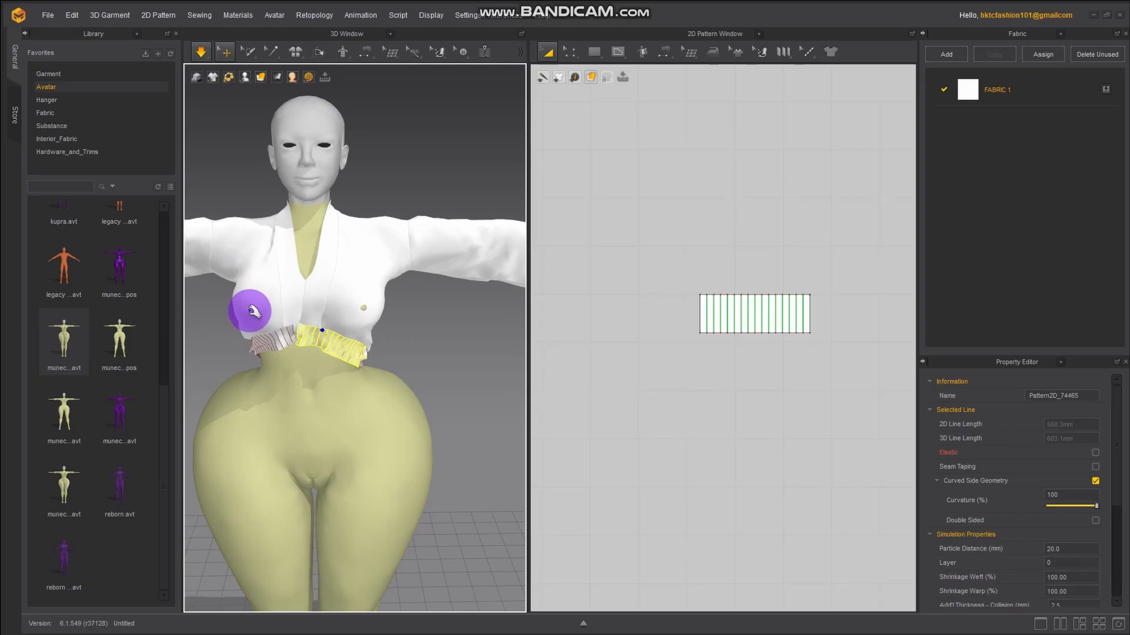
Select all pattern pieces of the garment and bring their simulation properties into view
{"action": "scroll", "coordinate": [824, 228], "scroll_direction": "down", "scroll_amount": 6}
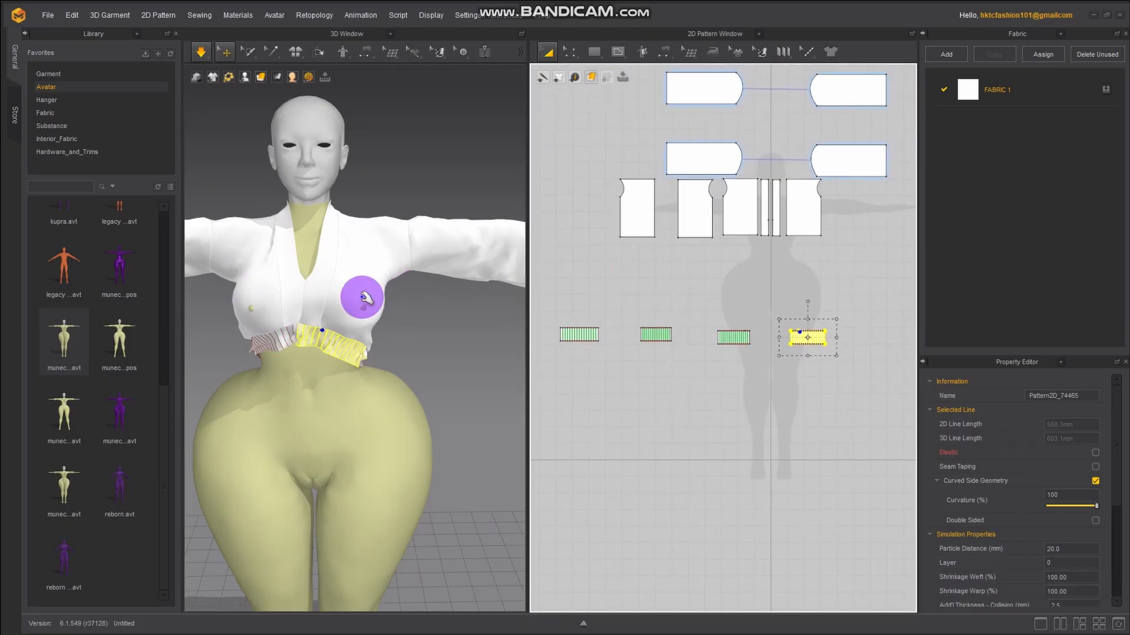
{"action": "scroll", "coordinate": [667, 292], "scroll_direction": "down", "scroll_amount": 2}
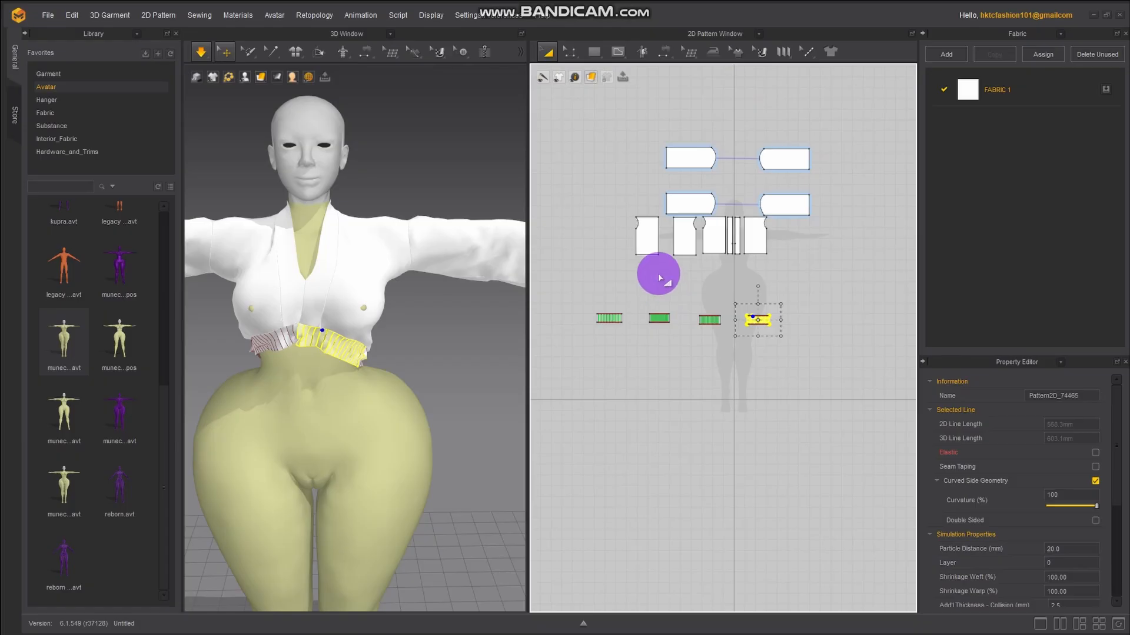
{"action": "left_click", "coordinate": [592, 114]}
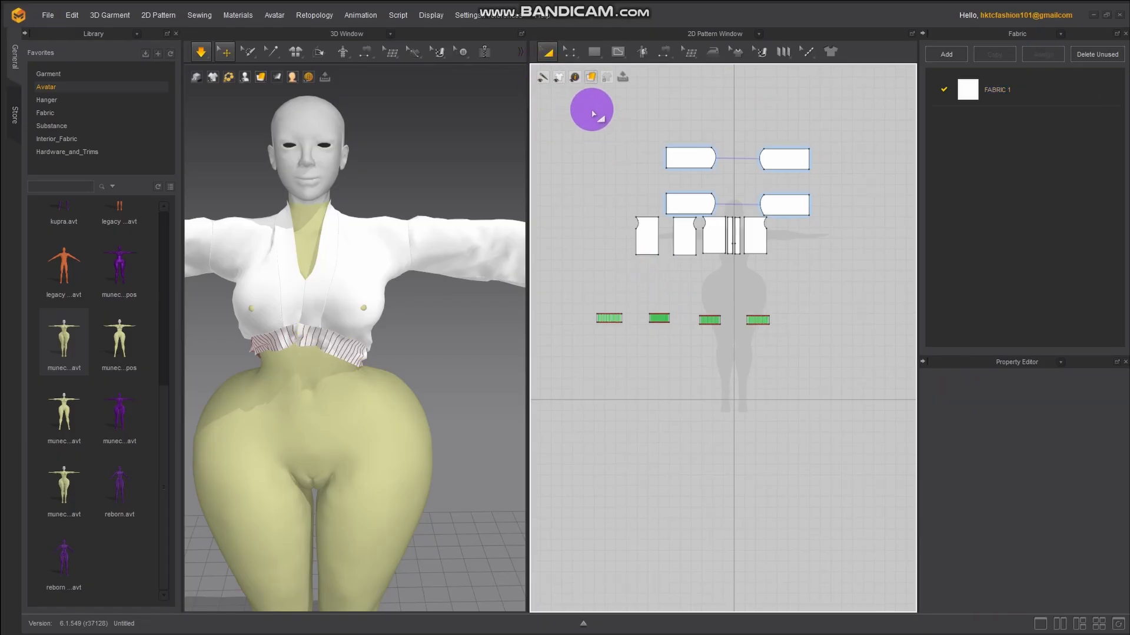
{"action": "left_click_drag", "start_coordinate": [564, 93], "coordinate": [905, 338]}
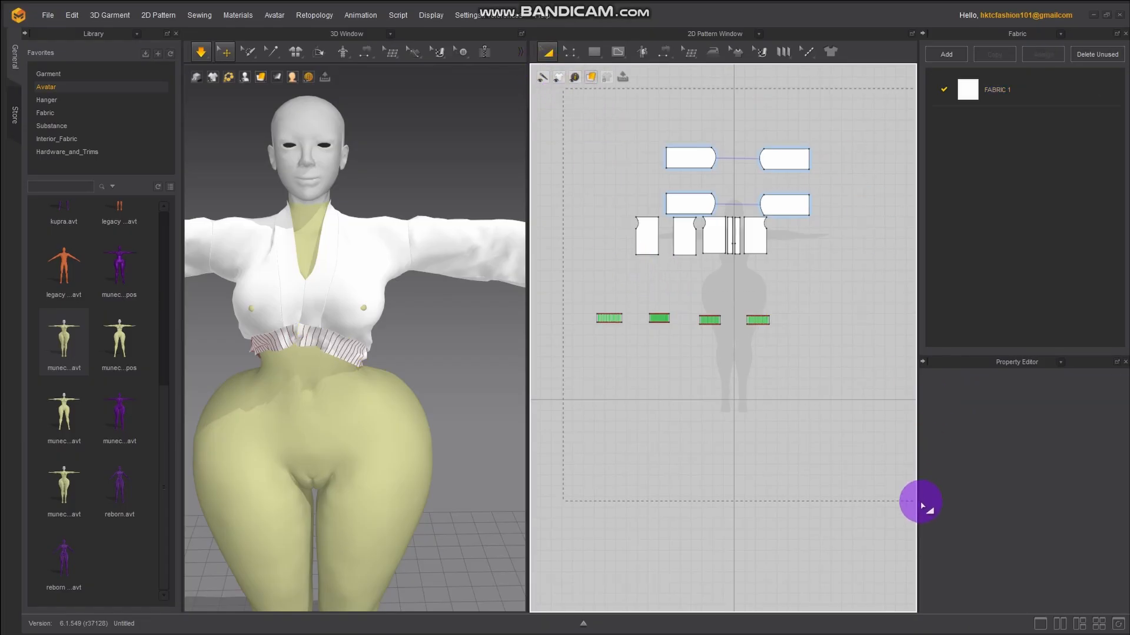
{"action": "left_click_drag", "start_coordinate": [915, 495], "coordinate": [916, 495]}
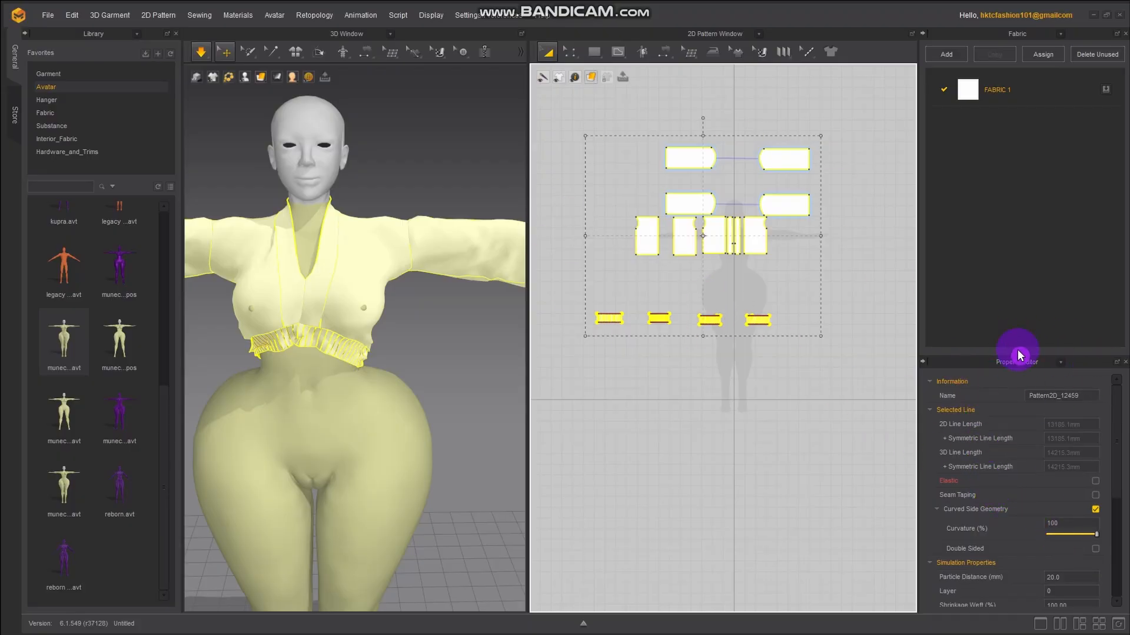
{"action": "scroll", "coordinate": [1015, 518], "scroll_direction": "down", "scroll_amount": 2}
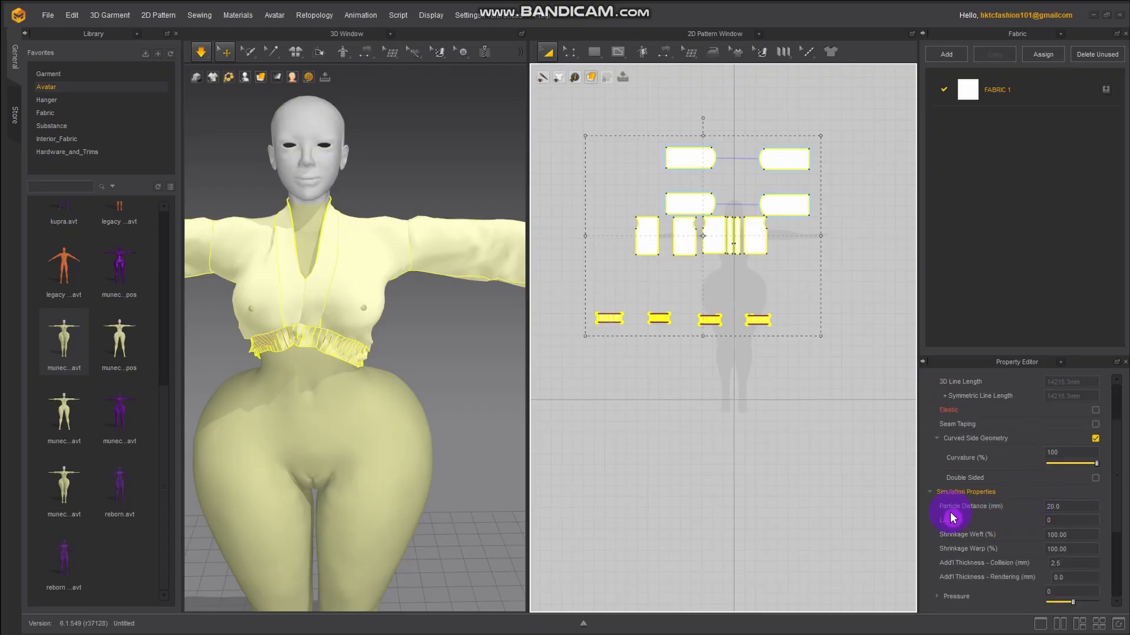
Display the garment as a mesh and examine its density across the bodice and waist strips
{"action": "left_click", "coordinate": [263, 79]}
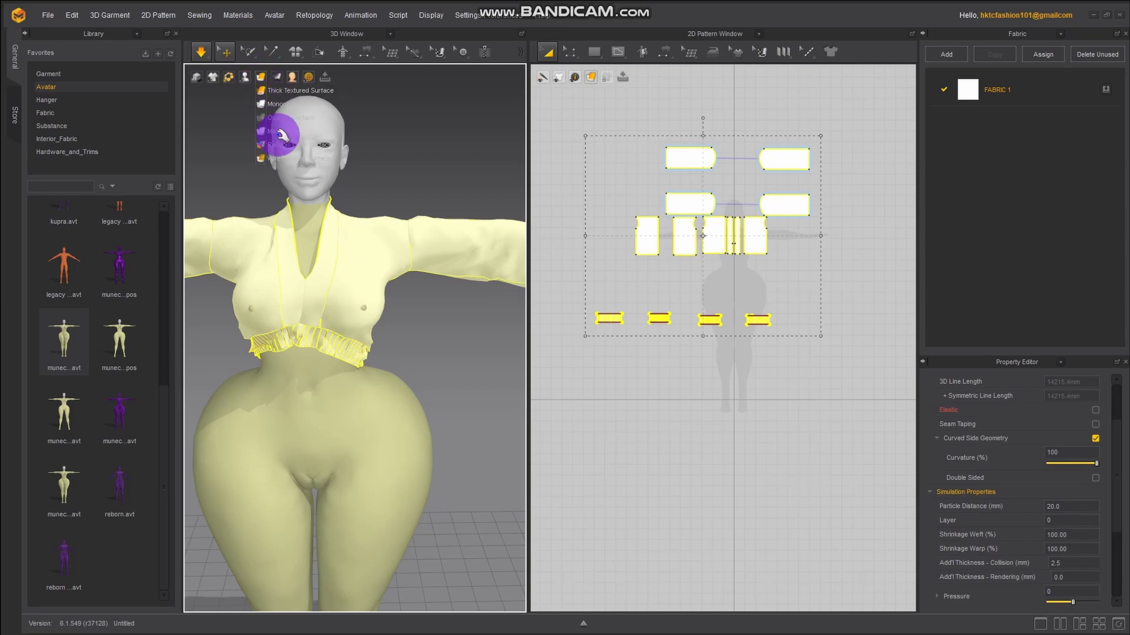
{"action": "left_click", "coordinate": [278, 130]}
{"action": "scroll", "coordinate": [333, 307], "scroll_direction": "up", "scroll_amount": 3}
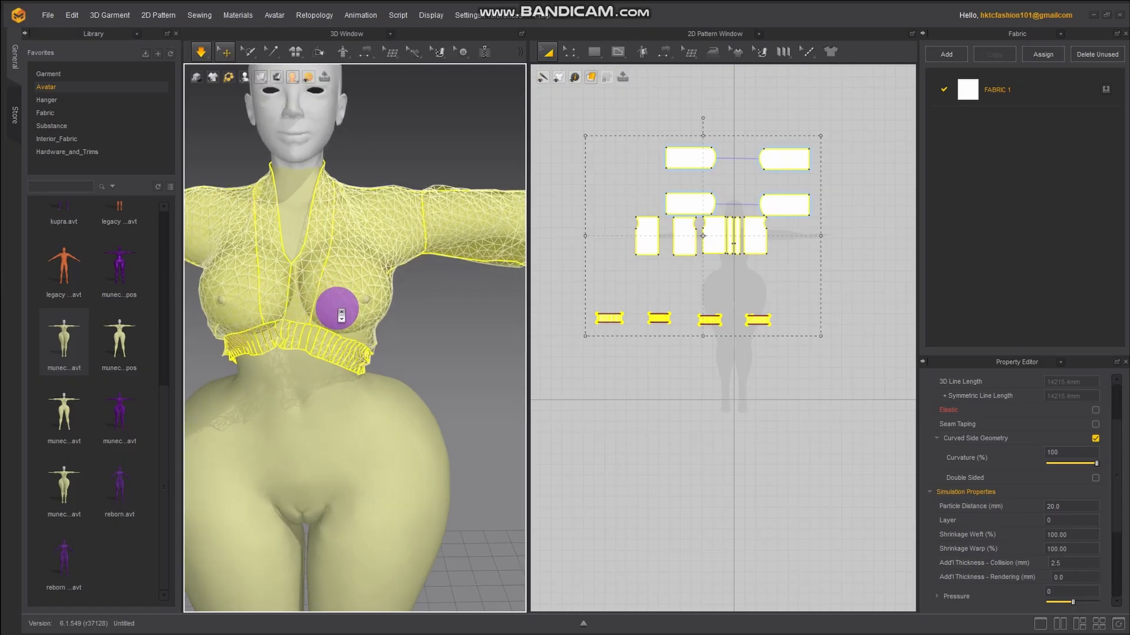
{"action": "scroll", "coordinate": [399, 363], "scroll_direction": "up", "scroll_amount": 5}
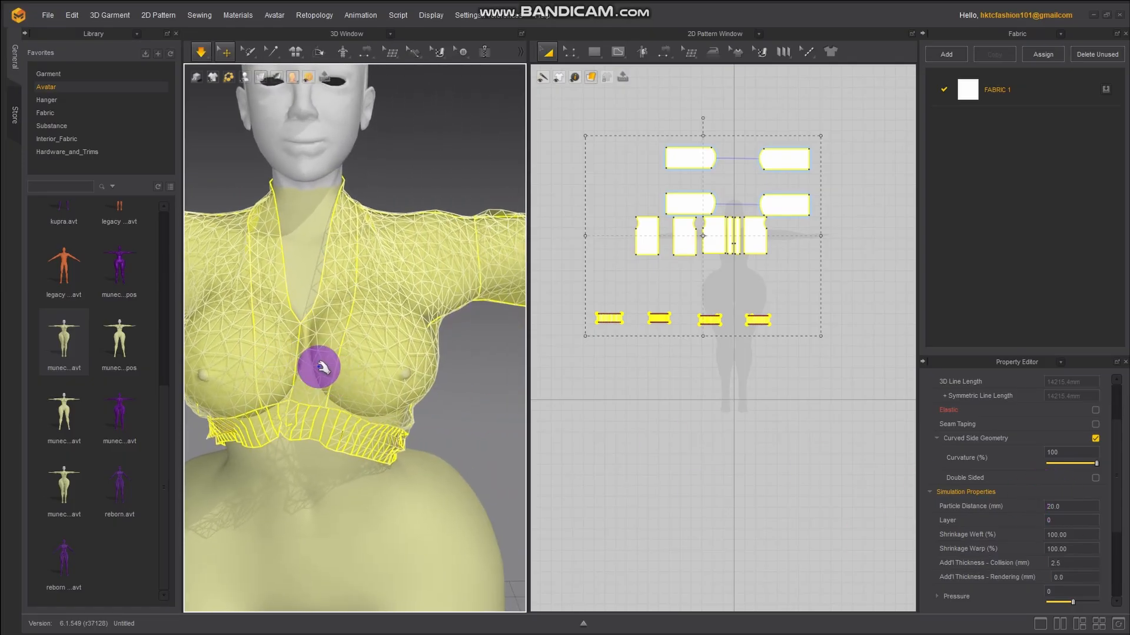
{"action": "right_click_drag", "start_coordinate": [243, 378], "coordinate": [255, 328]}
{"action": "scroll", "coordinate": [304, 299], "scroll_direction": "up", "scroll_amount": 3}
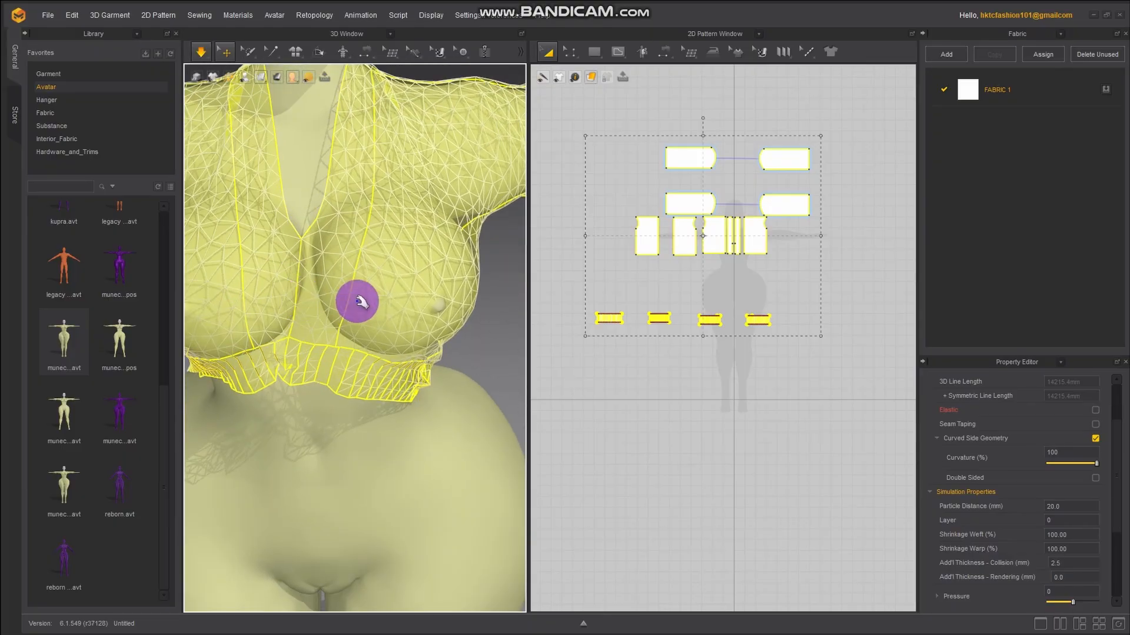
Set the particle distance of all selected pattern pieces to 10 mm
{"action": "double_click", "coordinate": [1088, 510]}
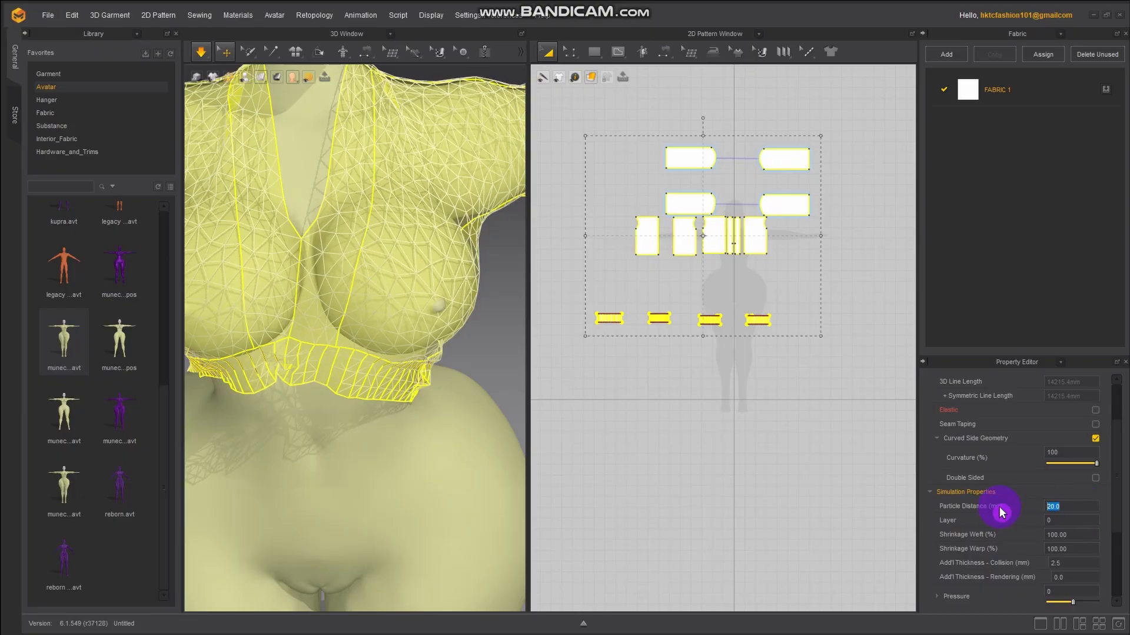
{"action": "key", "text": "Return"}
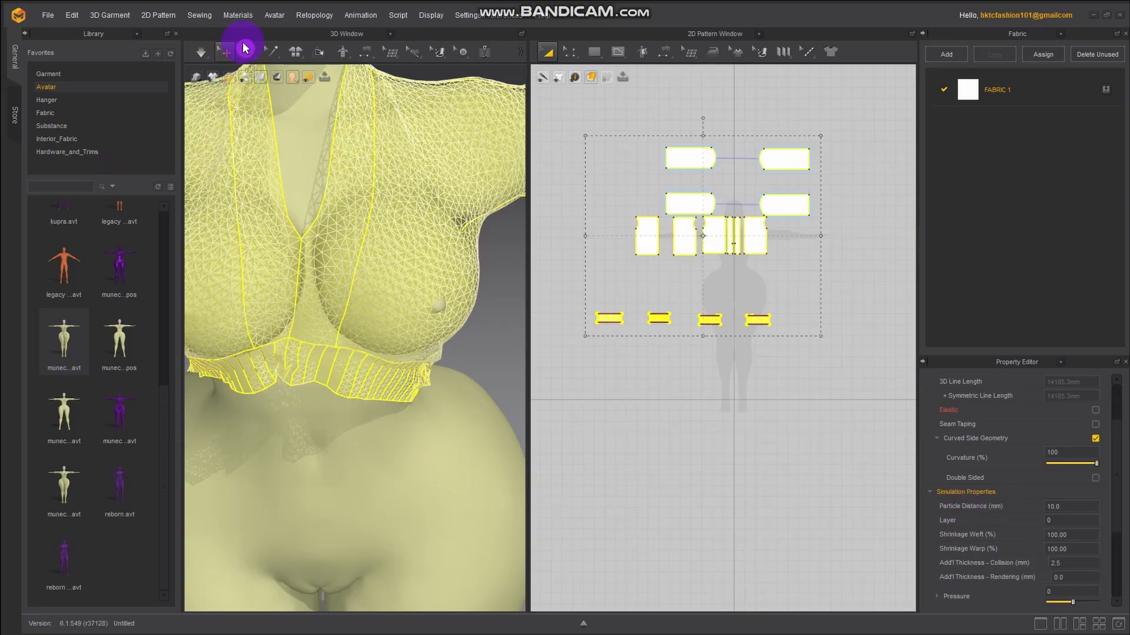
{"action": "left_click", "coordinate": [244, 49]}
{"action": "left_click", "coordinate": [254, 106]}
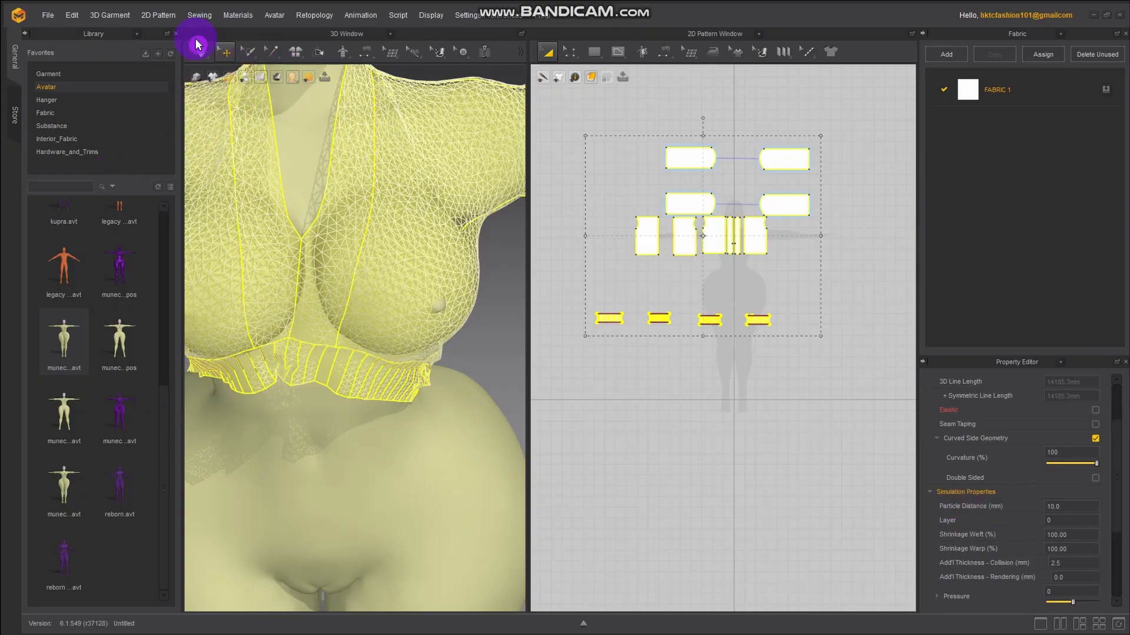
Return the garment to a solid surface display and simulate it with the finer mesh while checking the waist from below
{"action": "left_click", "coordinate": [262, 78]}
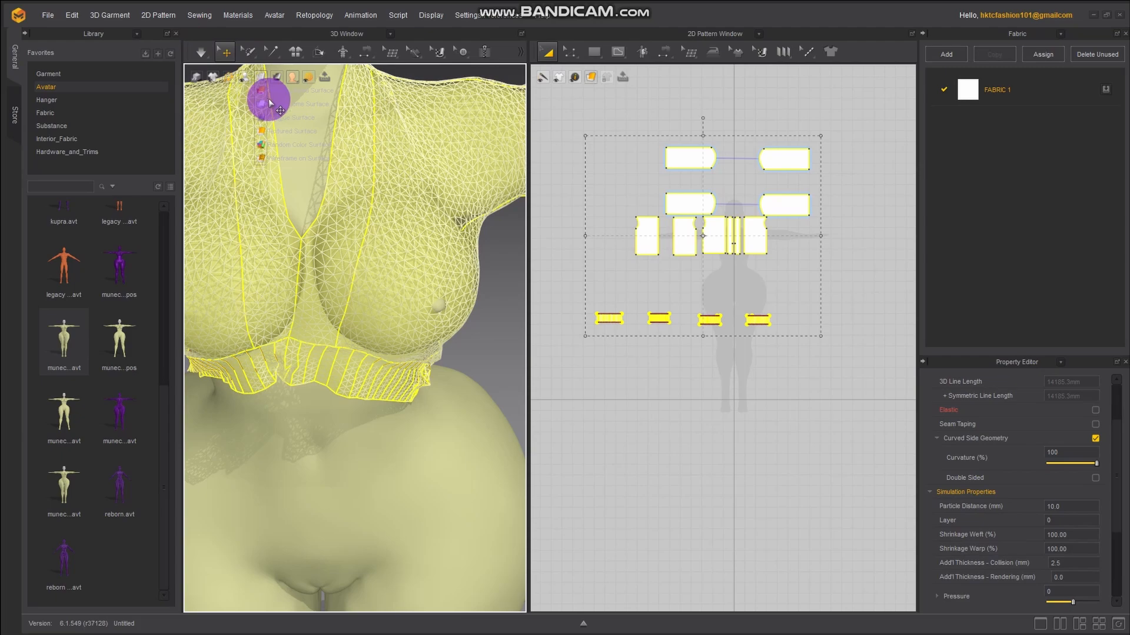
{"action": "left_click", "coordinate": [269, 104]}
{"action": "left_click", "coordinate": [203, 54]}
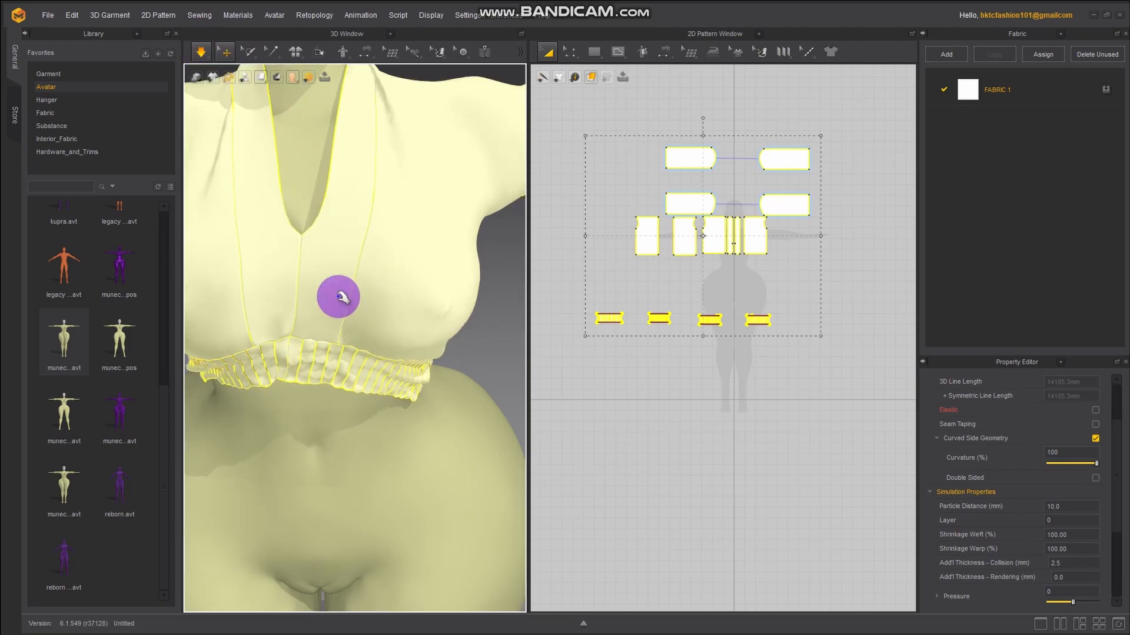
{"action": "scroll", "coordinate": [347, 298], "scroll_direction": "down", "scroll_amount": 4}
{"action": "key", "text": "space"}
{"action": "right_click_drag", "start_coordinate": [313, 296], "coordinate": [286, 252]}
{"action": "scroll", "coordinate": [347, 301], "scroll_direction": "up", "scroll_amount": 4}
{"action": "key", "text": "space"}
{"action": "middle_click_drag", "start_coordinate": [348, 308], "coordinate": [348, 245]}
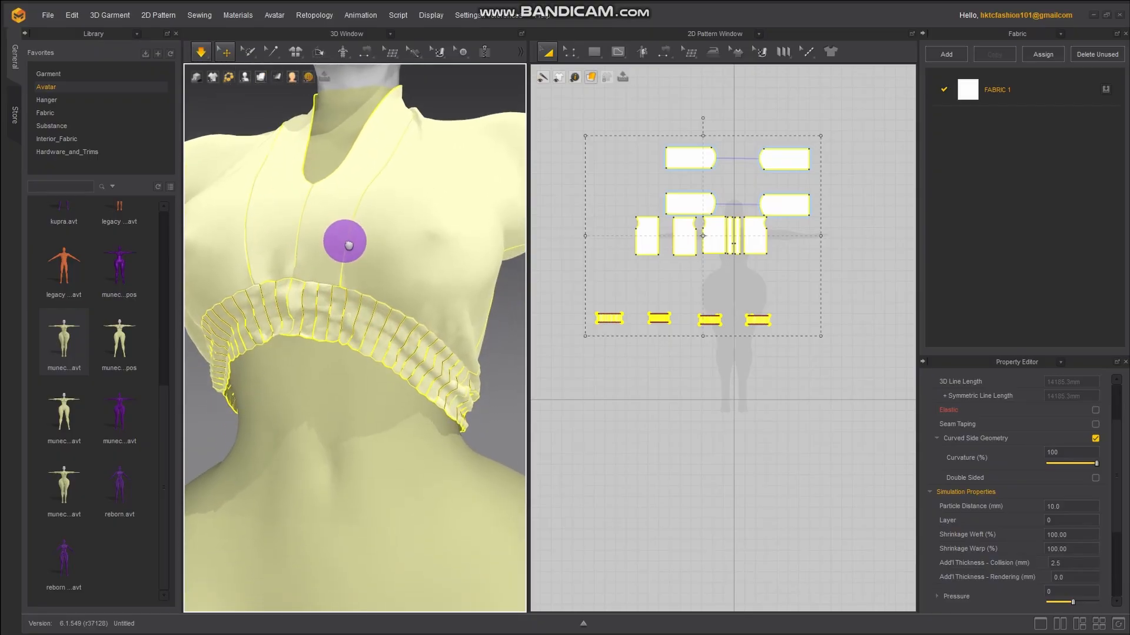
Simulate the garment, pull the fabric at the back down toward the waist, and stop the simulation
{"action": "key", "text": "space"}
{"action": "right_click_drag", "start_coordinate": [307, 318], "coordinate": [551, 326]}
{"action": "key", "text": "space"}
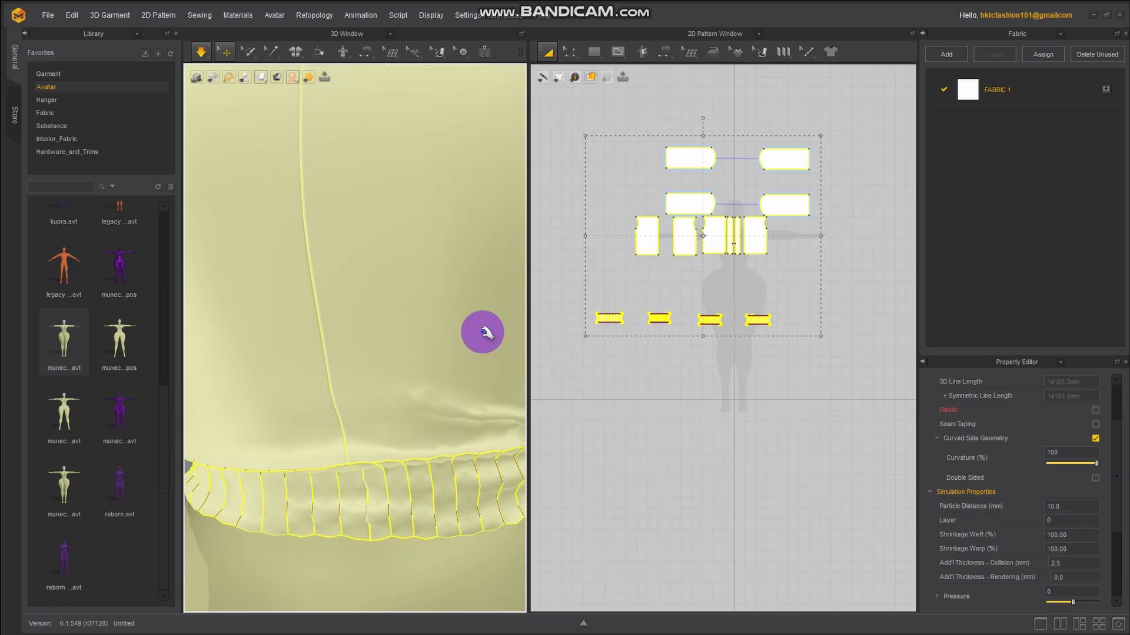
{"action": "scroll", "coordinate": [471, 338], "scroll_direction": "down", "scroll_amount": 3}
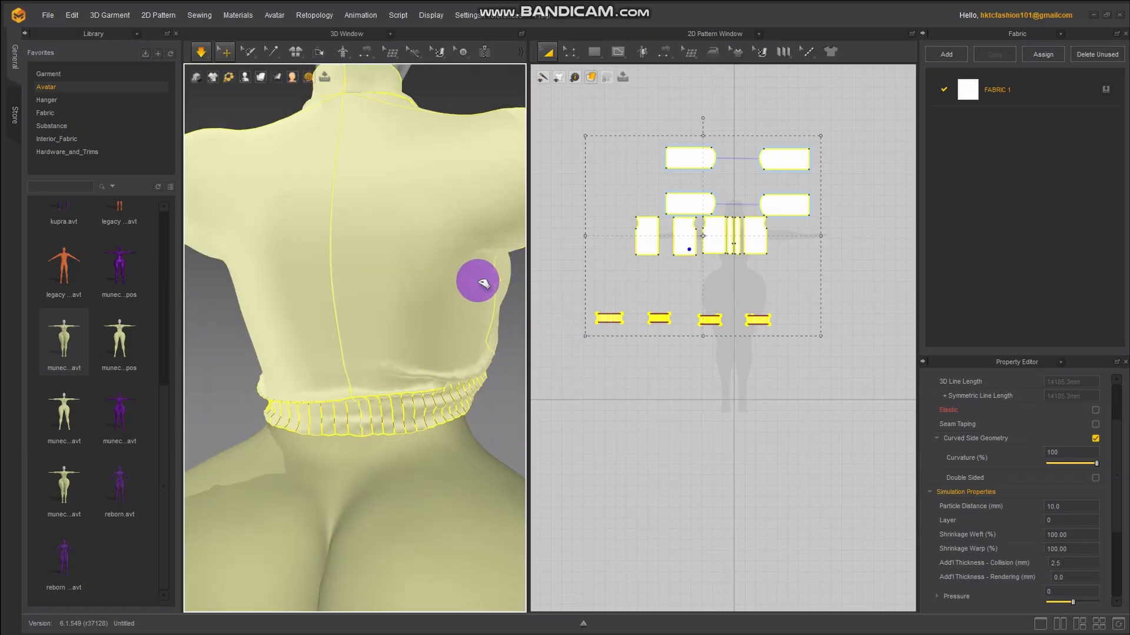
{"action": "left_click_drag", "start_coordinate": [484, 284], "coordinate": [471, 405]}
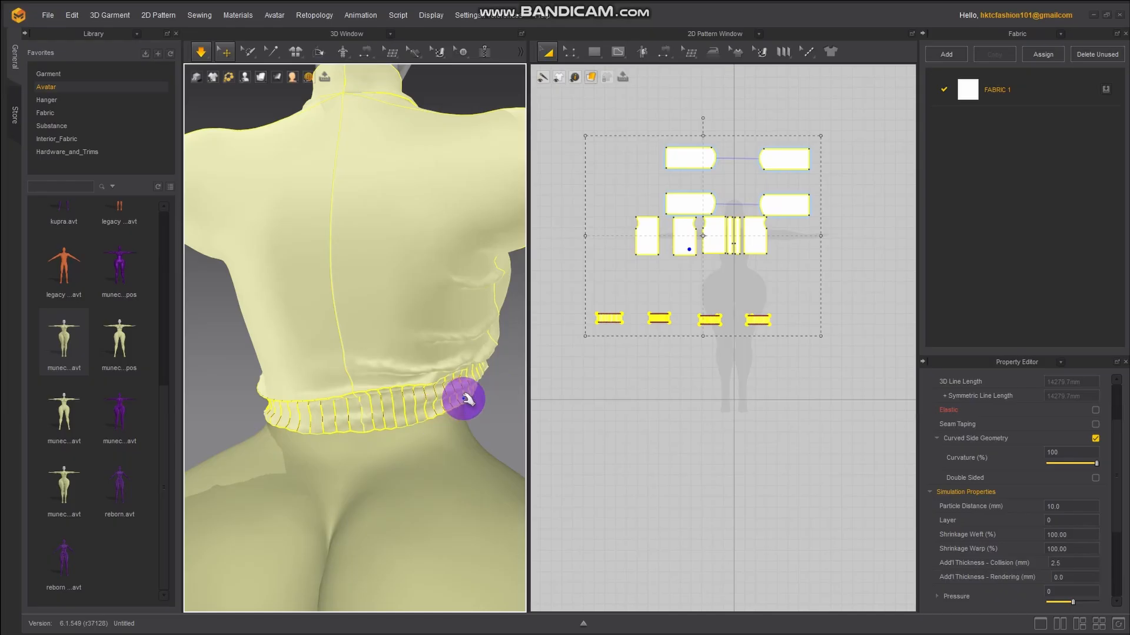
{"action": "right_click_drag", "start_coordinate": [464, 399], "coordinate": [295, 330]}
{"action": "left_click", "coordinate": [200, 55]}
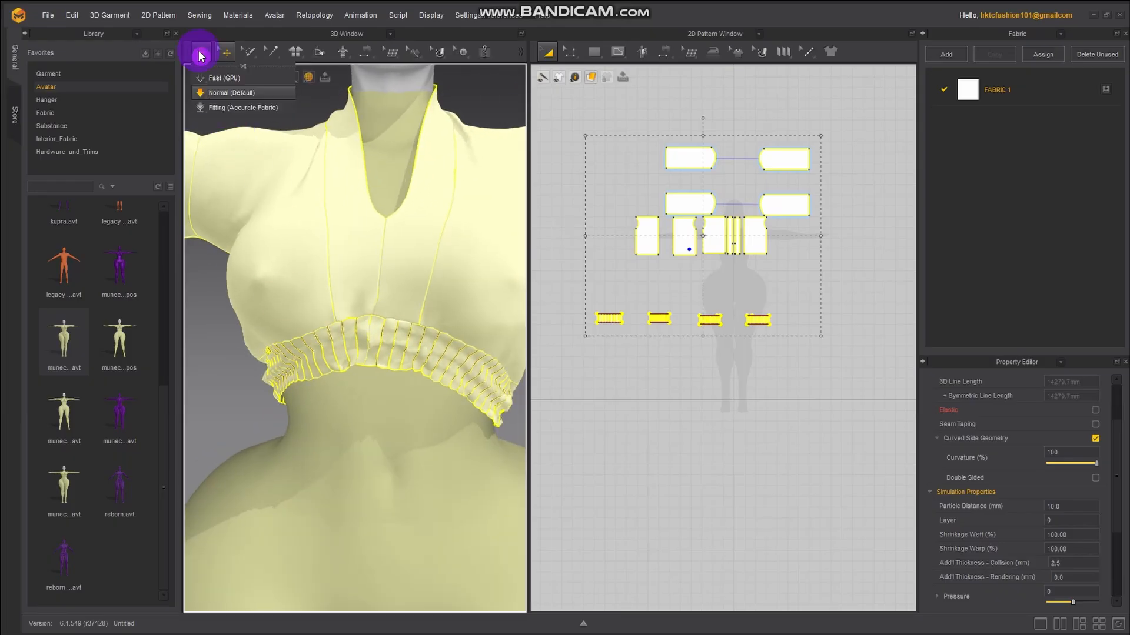
Select all four pleated waist strips and stretch them slightly longer at their lower edge
{"action": "left_click", "coordinate": [236, 375]}
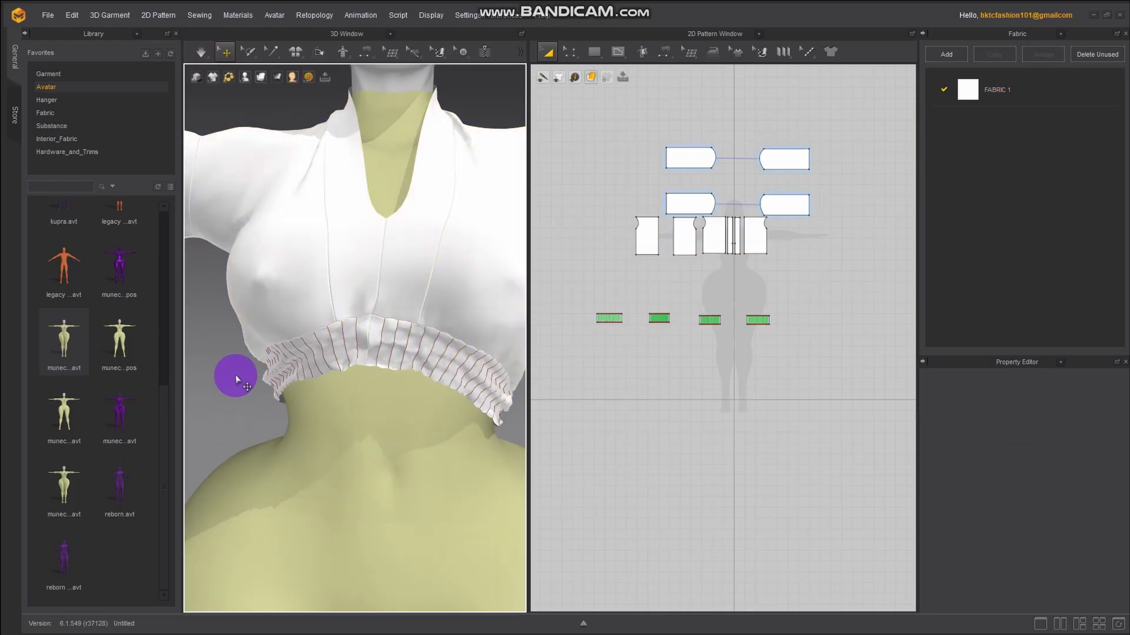
{"action": "left_click", "coordinate": [286, 376]}
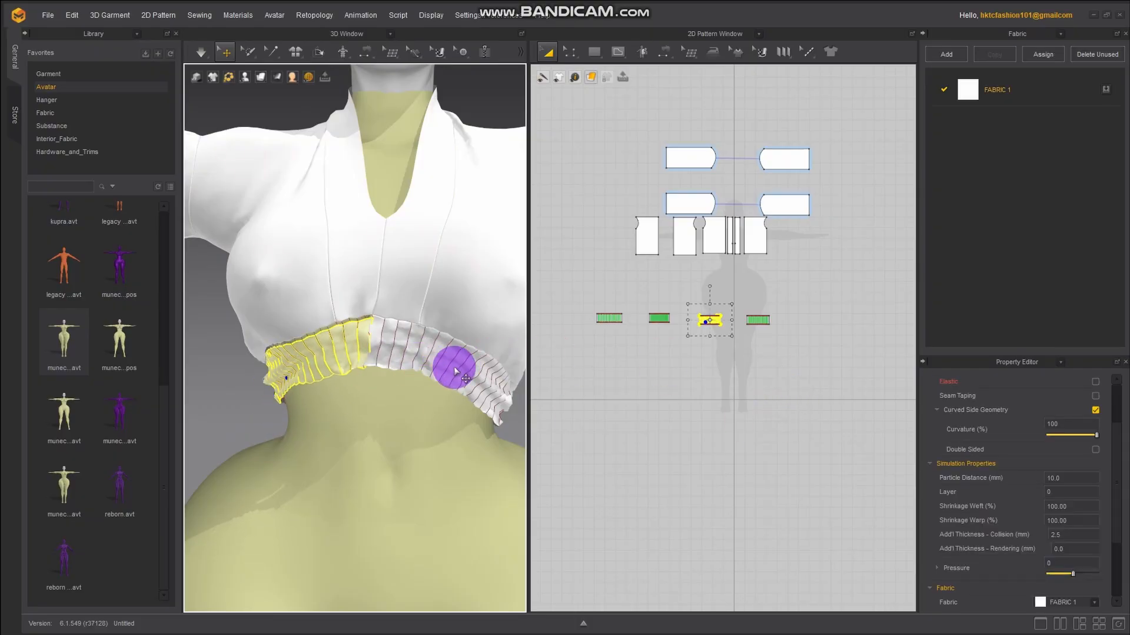
{"action": "scroll", "coordinate": [757, 323], "scroll_direction": "up", "scroll_amount": 3}
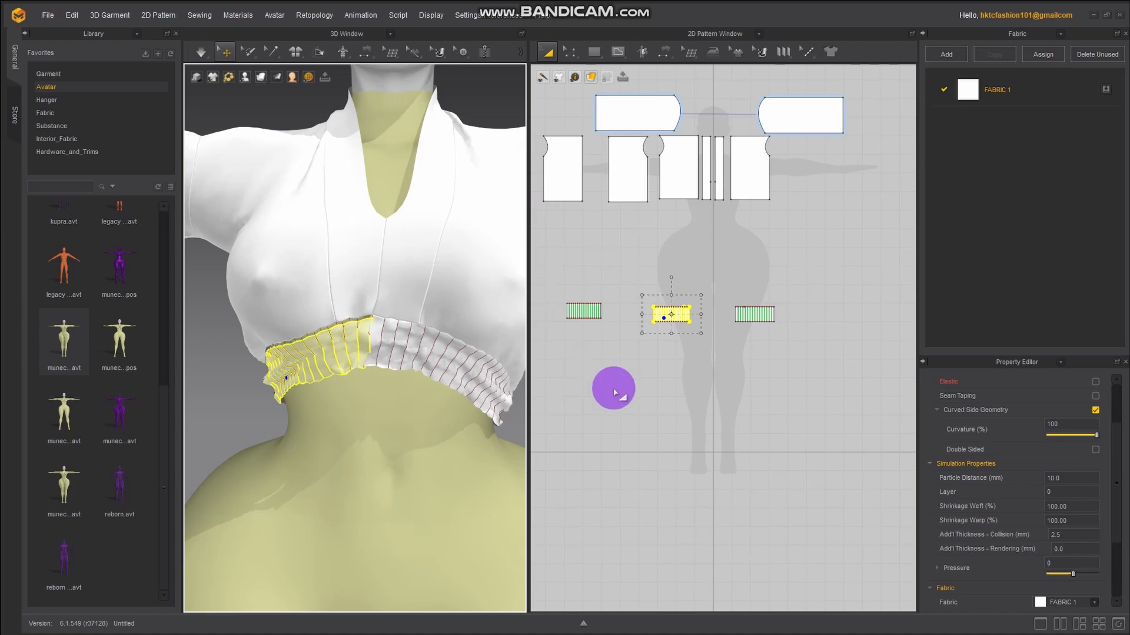
{"action": "right_click_drag", "start_coordinate": [614, 391], "coordinate": [707, 353]}
{"action": "left_click_drag", "start_coordinate": [557, 240], "coordinate": [903, 324]}
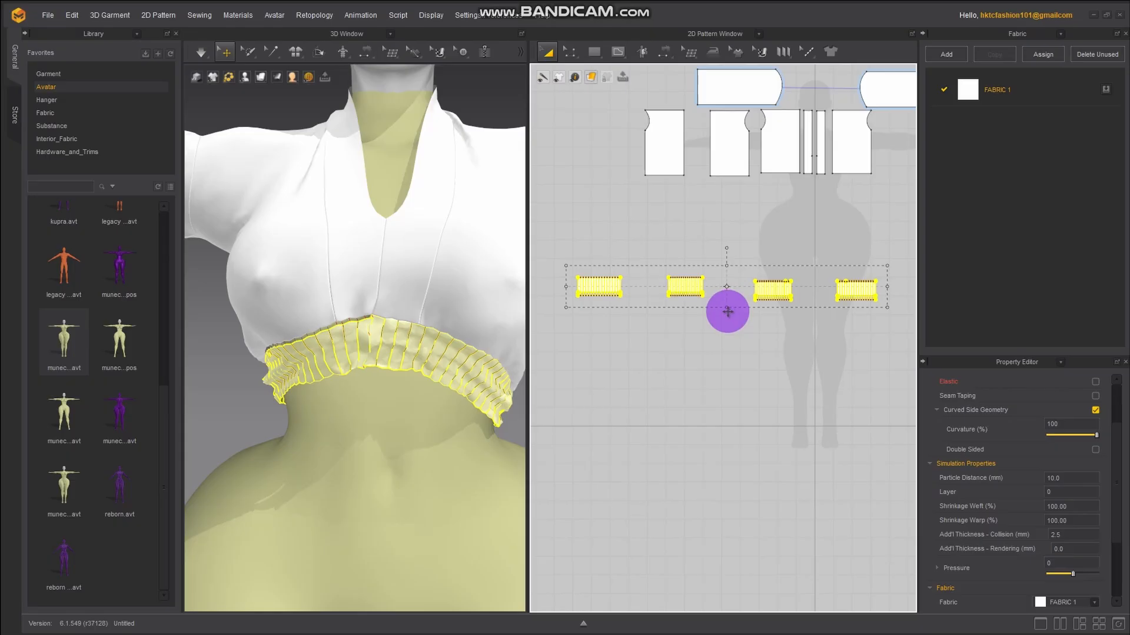
{"action": "left_click_drag", "start_coordinate": [728, 316], "coordinate": [728, 316]}
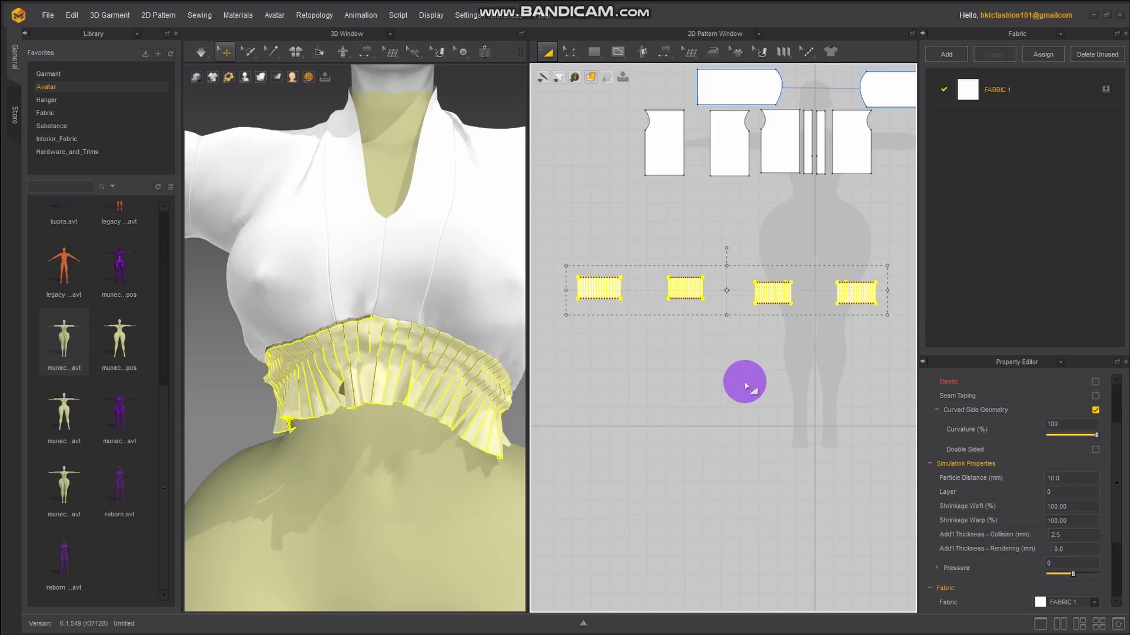
Simulate the garment in Normal mode with the lengthened waist strips and check the fit around the back and side
{"action": "left_click", "coordinate": [199, 56]}
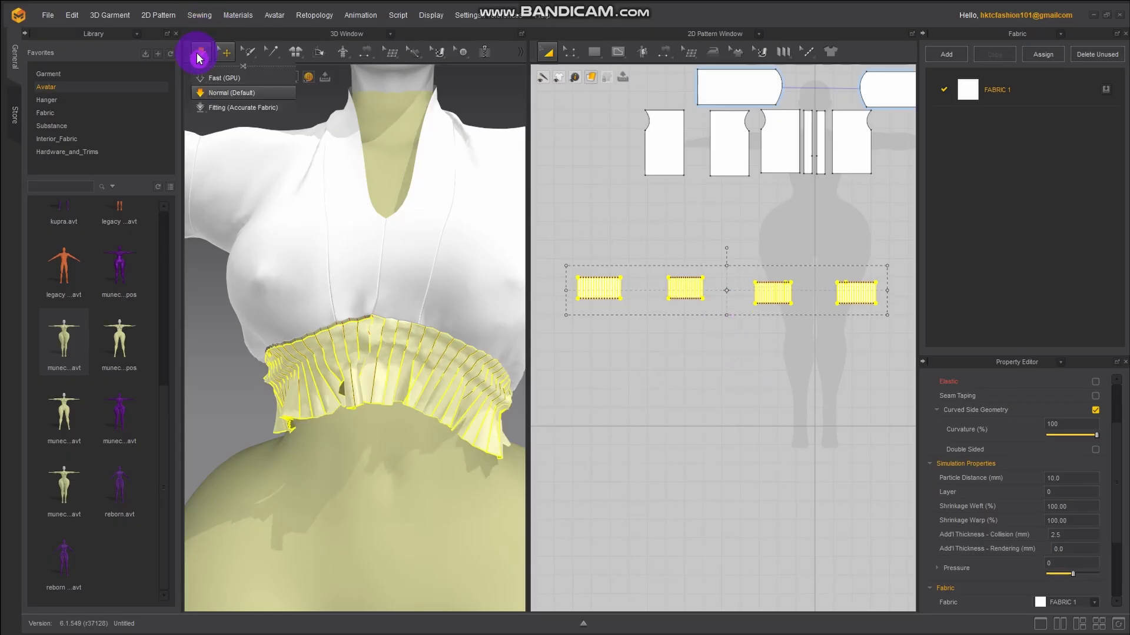
{"action": "left_click", "coordinate": [218, 93]}
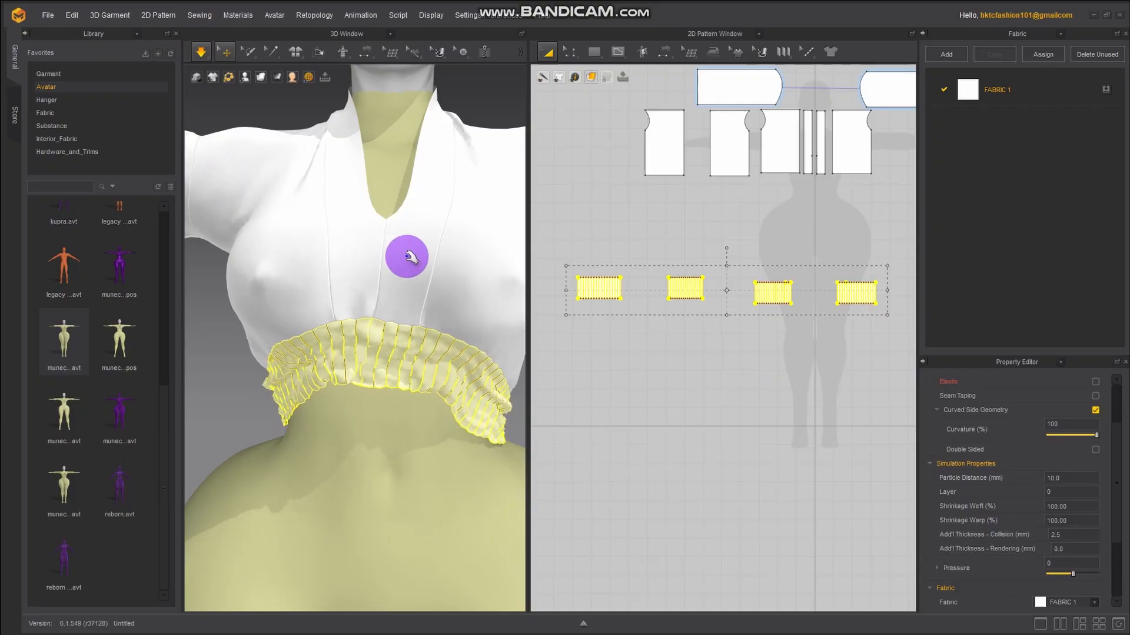
{"action": "key", "text": "space"}
{"action": "right_click_drag", "start_coordinate": [479, 320], "coordinate": [300, 310]}
{"action": "key", "text": "space"}
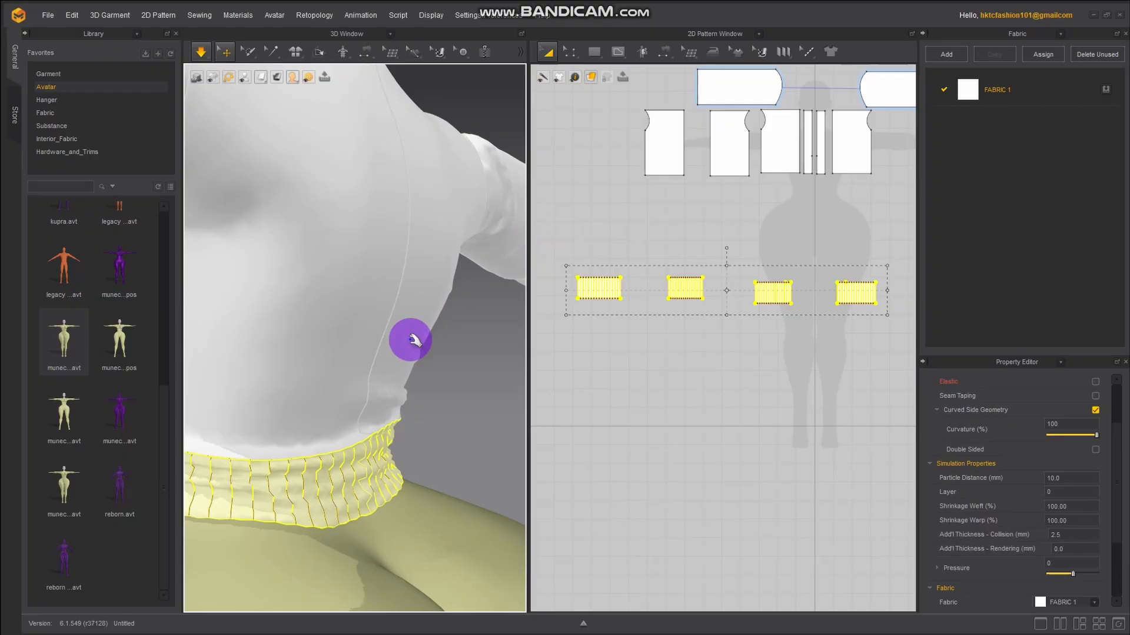
{"action": "right_click_drag", "start_coordinate": [411, 335], "coordinate": [404, 396]}
{"action": "key", "text": "space"}
{"action": "key", "text": "space"}
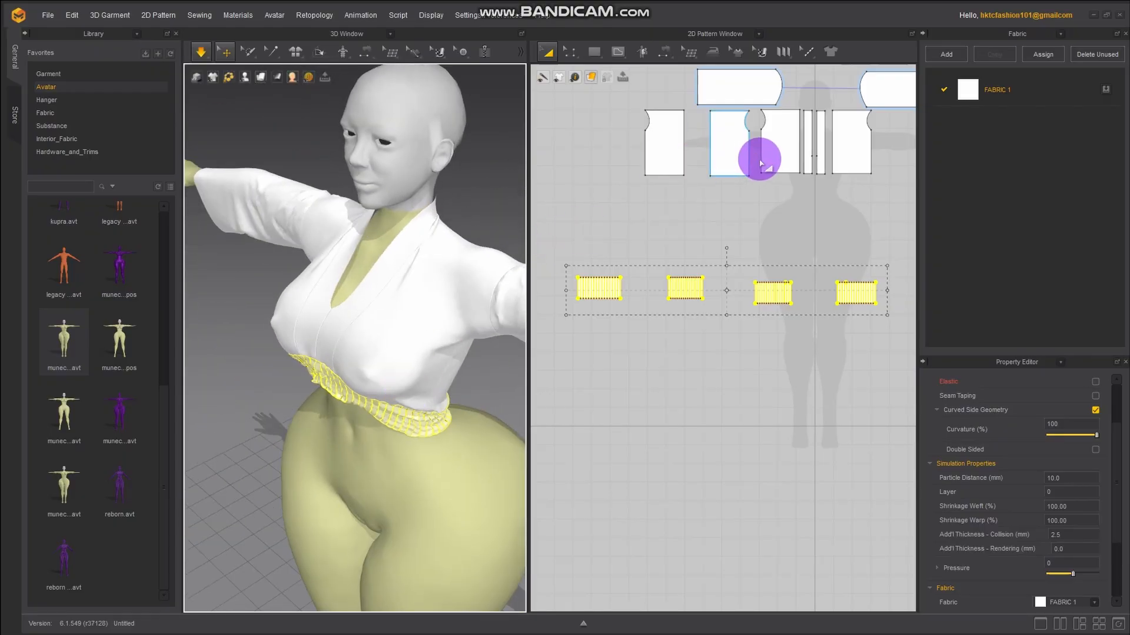
{"action": "left_click", "coordinate": [202, 49]}
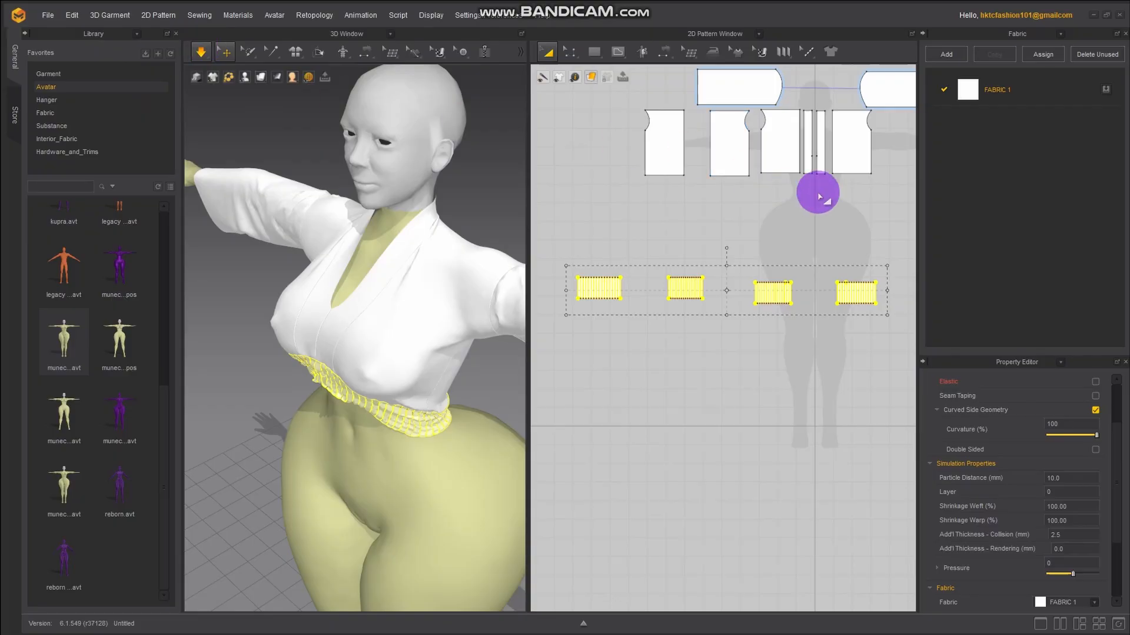
Select both front bodice panels and the two narrow center strips, and lengthen them slightly at the hem
{"action": "left_click", "coordinate": [776, 143]}
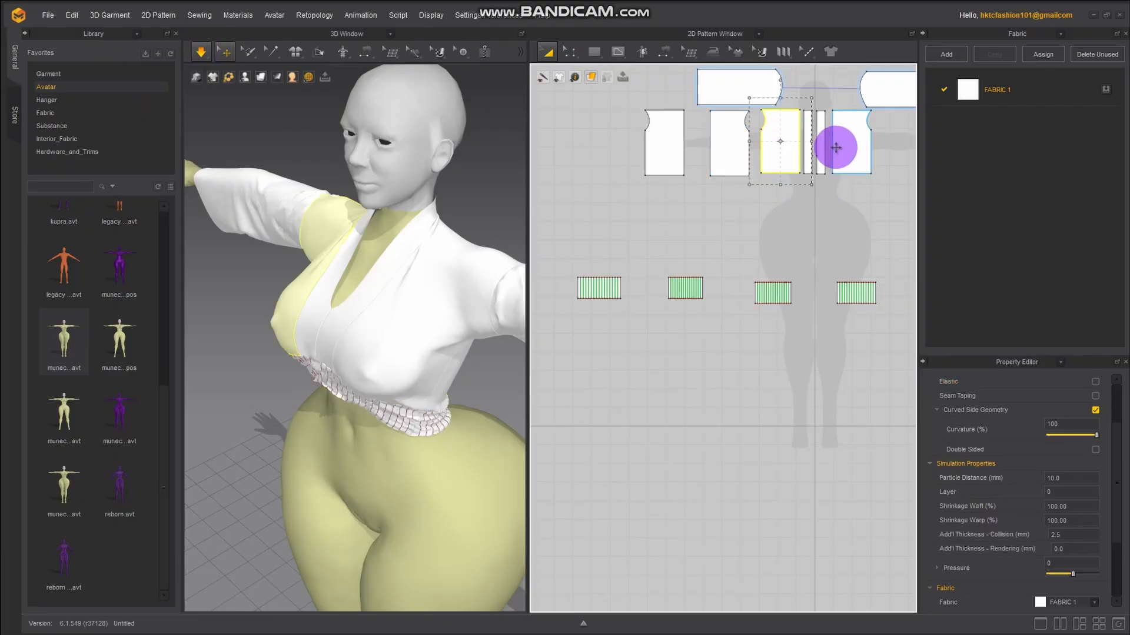
{"action": "left_click", "coordinate": [812, 147], "text": "shift"}
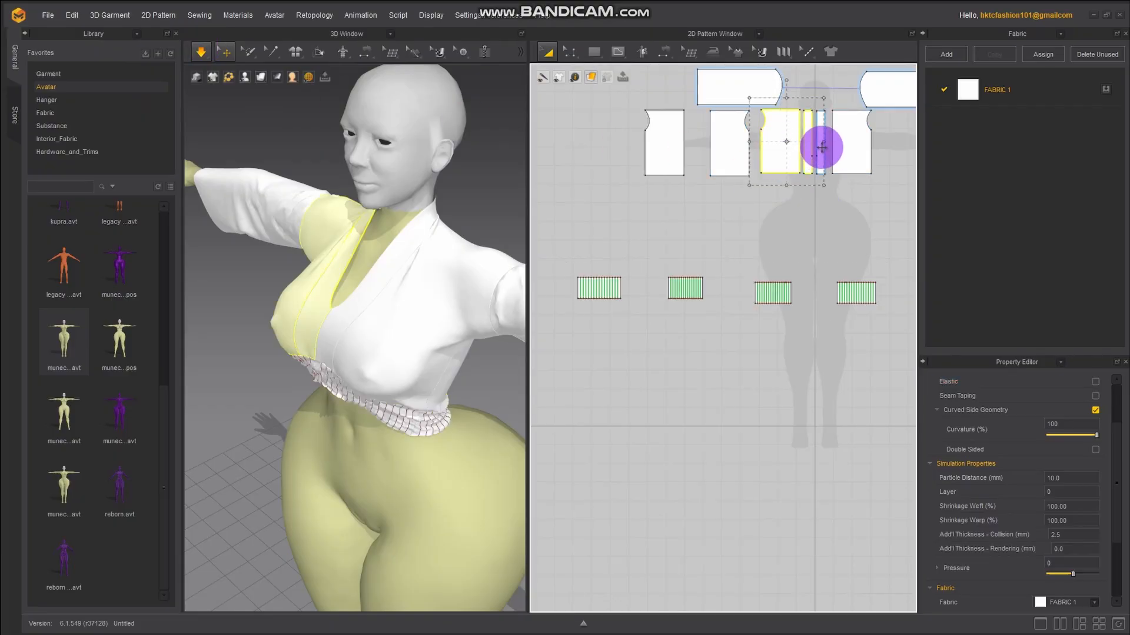
{"action": "left_click", "coordinate": [823, 148], "text": "shift"}
{"action": "left_click", "coordinate": [858, 144], "text": "shift"}
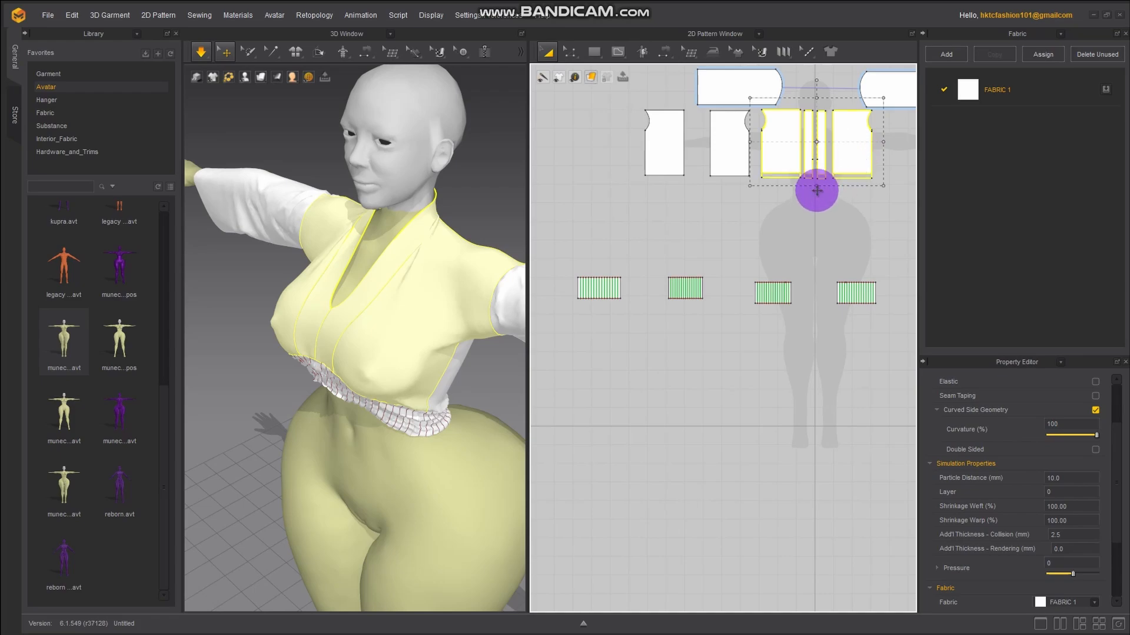
Simulate the lengthened front, pull its fabric down toward the waist, check the waist and sleeve, and stop the simulation
{"action": "left_click", "coordinate": [203, 53]}
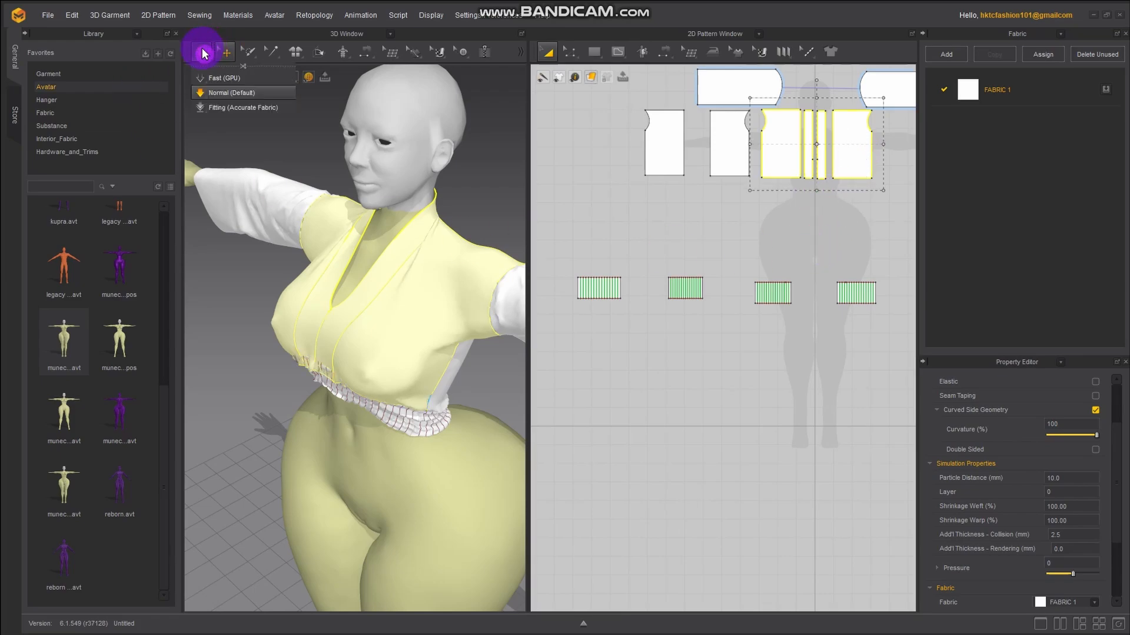
{"action": "left_click_drag", "start_coordinate": [354, 295], "coordinate": [364, 405]}
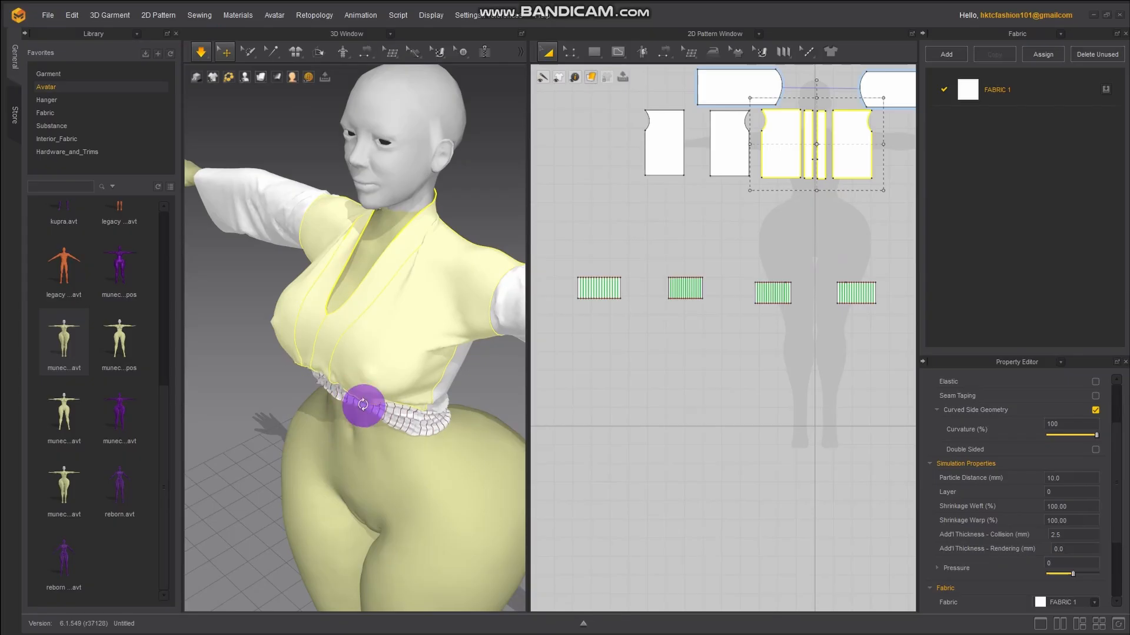
{"action": "right_click_drag", "start_coordinate": [363, 405], "coordinate": [433, 384]}
{"action": "left_click_drag", "start_coordinate": [398, 373], "coordinate": [396, 355]}
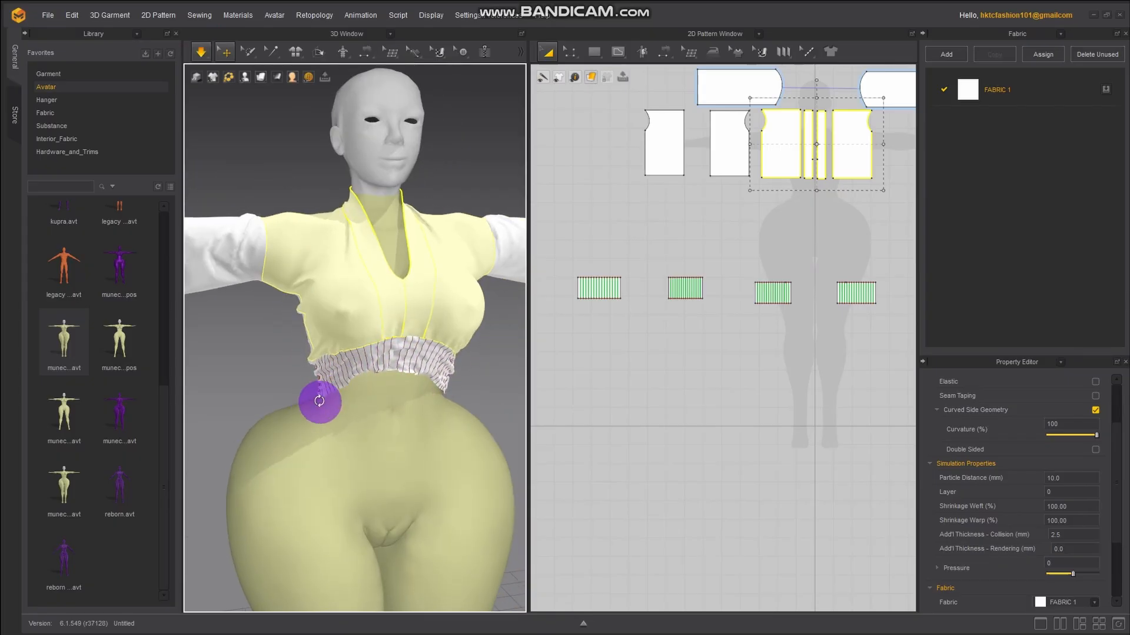
{"action": "mouse_move", "coordinate": [320, 400]}
{"action": "right_mouse_down"}
{"action": "mouse_move", "coordinate": [437, 398]}
{"action": "mouse_move", "coordinate": [328, 414]}
{"action": "right_mouse_up"}
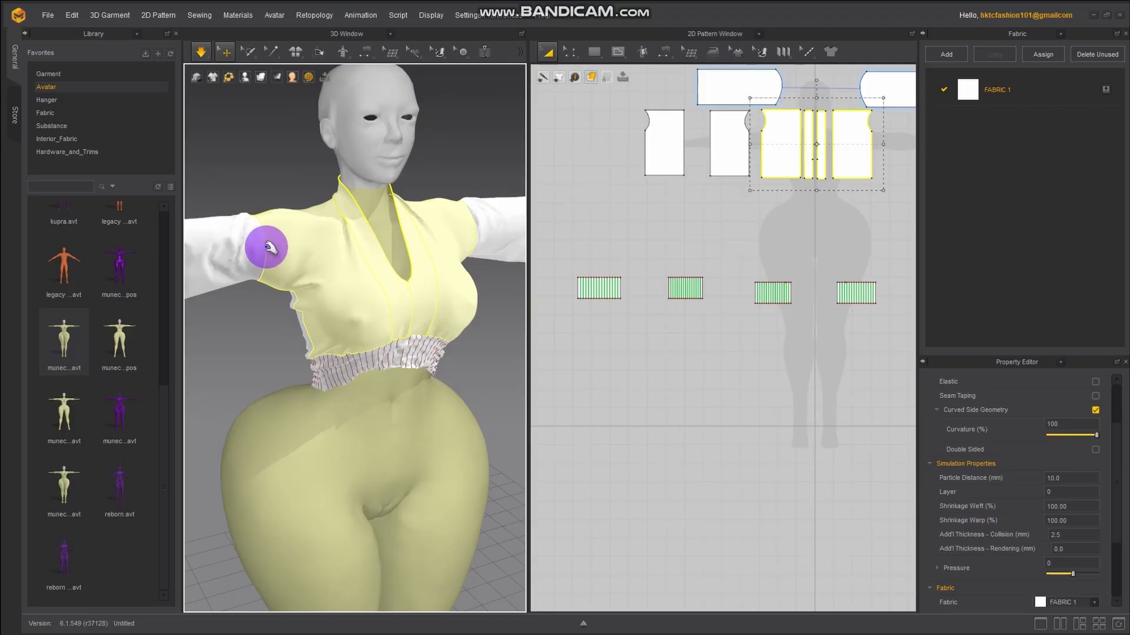
{"action": "right_click_drag", "start_coordinate": [229, 234], "coordinate": [280, 248]}
{"action": "middle_click_drag", "start_coordinate": [280, 247], "coordinate": [468, 281]}
{"action": "key", "text": "space"}
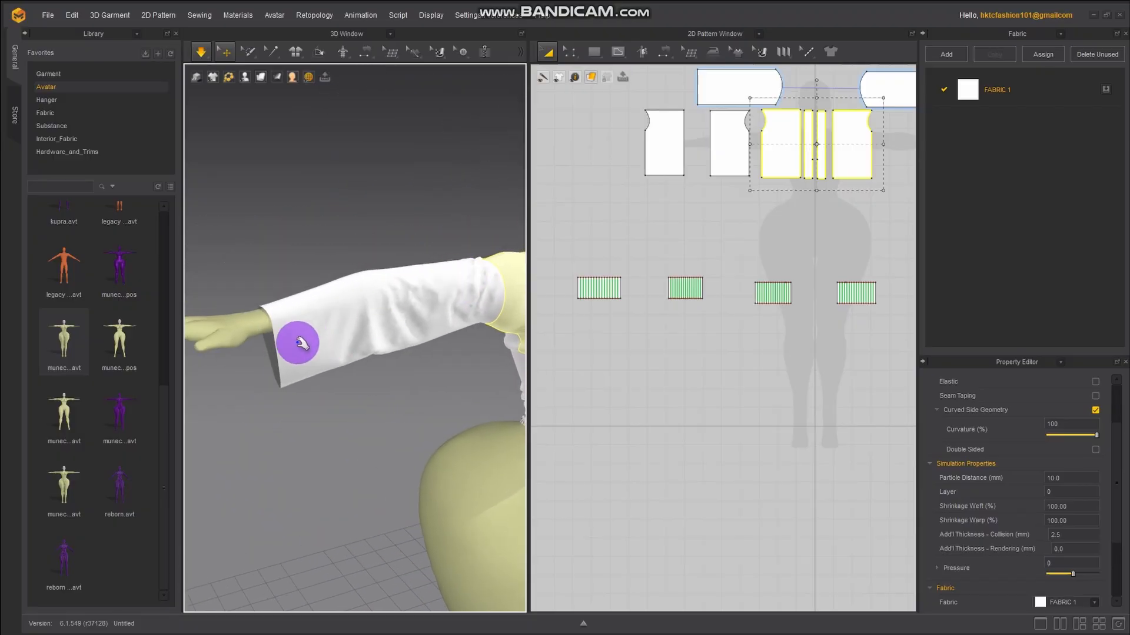
{"action": "left_click", "coordinate": [210, 53]}
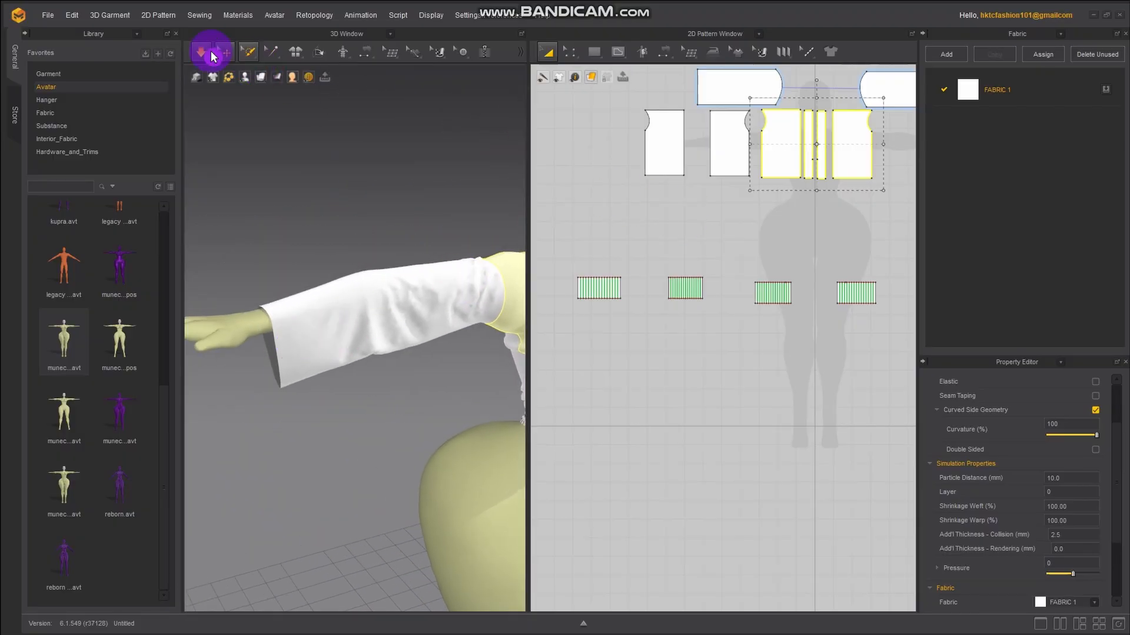
Using Edit Pattern, select the long straight edges of both pattern pieces of one sleeve
{"action": "middle_click_drag", "start_coordinate": [618, 151], "coordinate": [567, 370]}
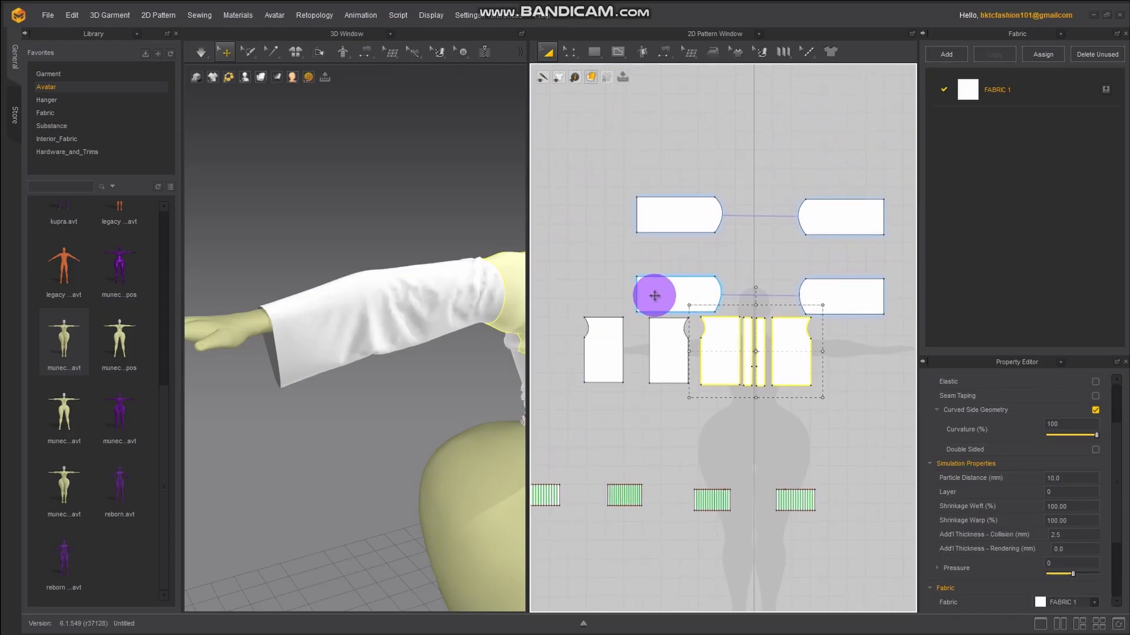
{"action": "right_click", "coordinate": [693, 299]}
{"action": "left_click", "coordinate": [597, 200]}
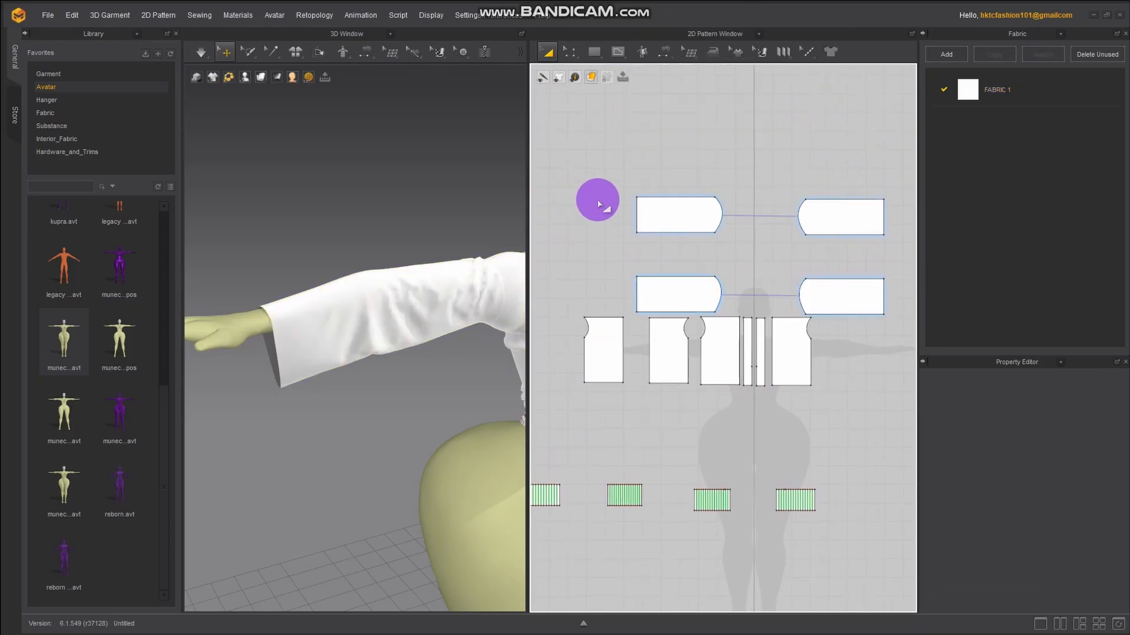
{"action": "left_click", "coordinate": [570, 52]}
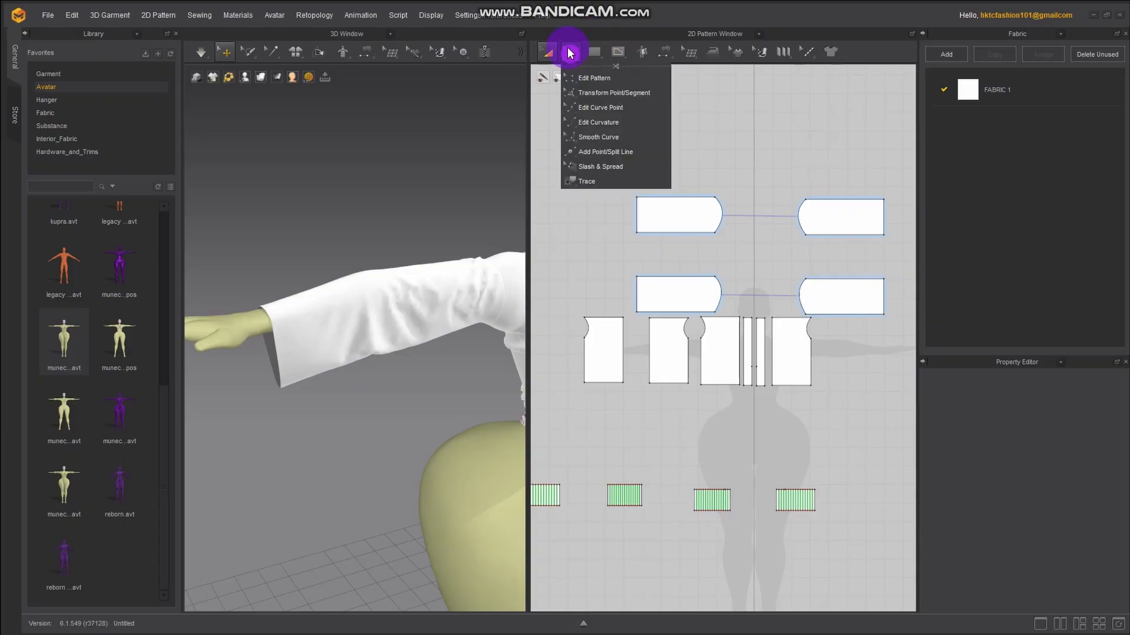
{"action": "left_click", "coordinate": [576, 75]}
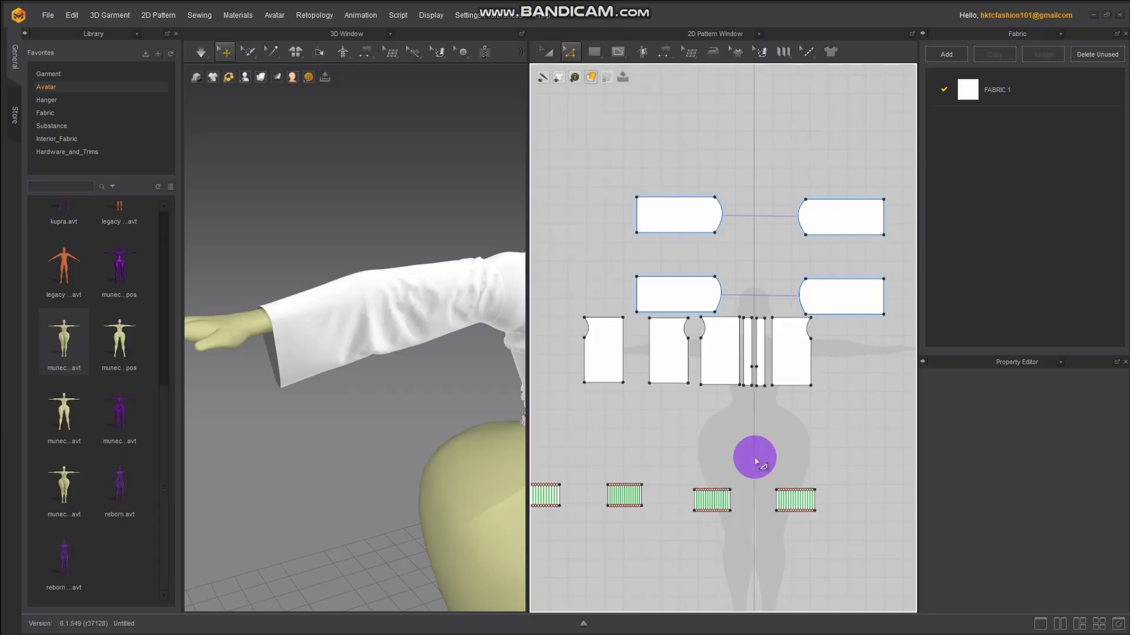
{"action": "middle_click_drag", "start_coordinate": [469, 409], "coordinate": [397, 327]}
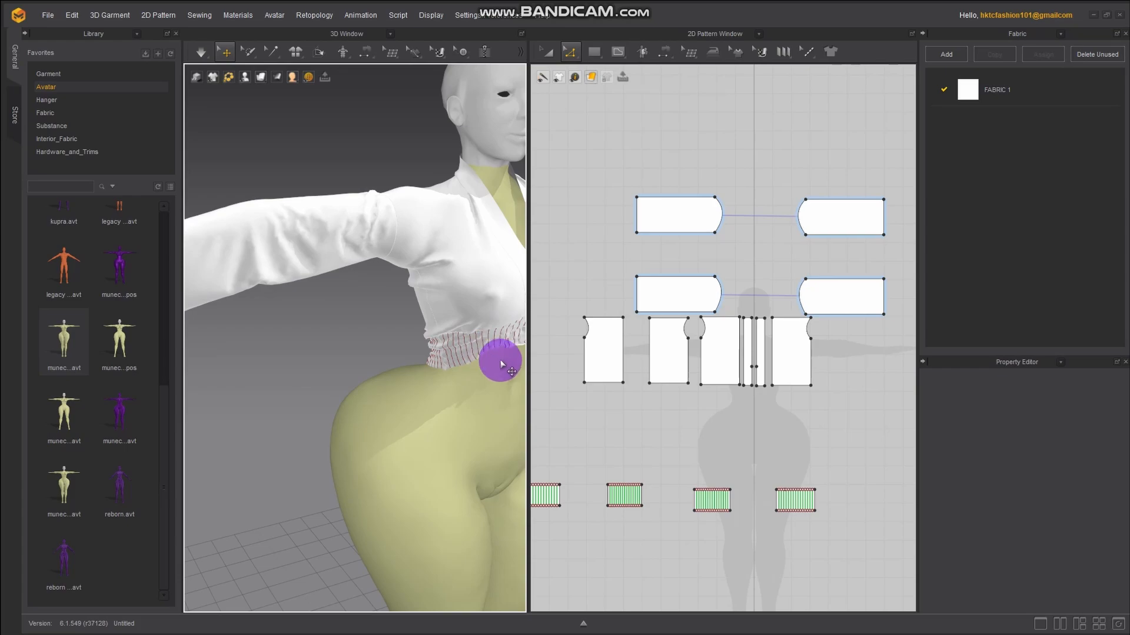
{"action": "scroll", "coordinate": [587, 234], "scroll_direction": "up", "scroll_amount": 4}
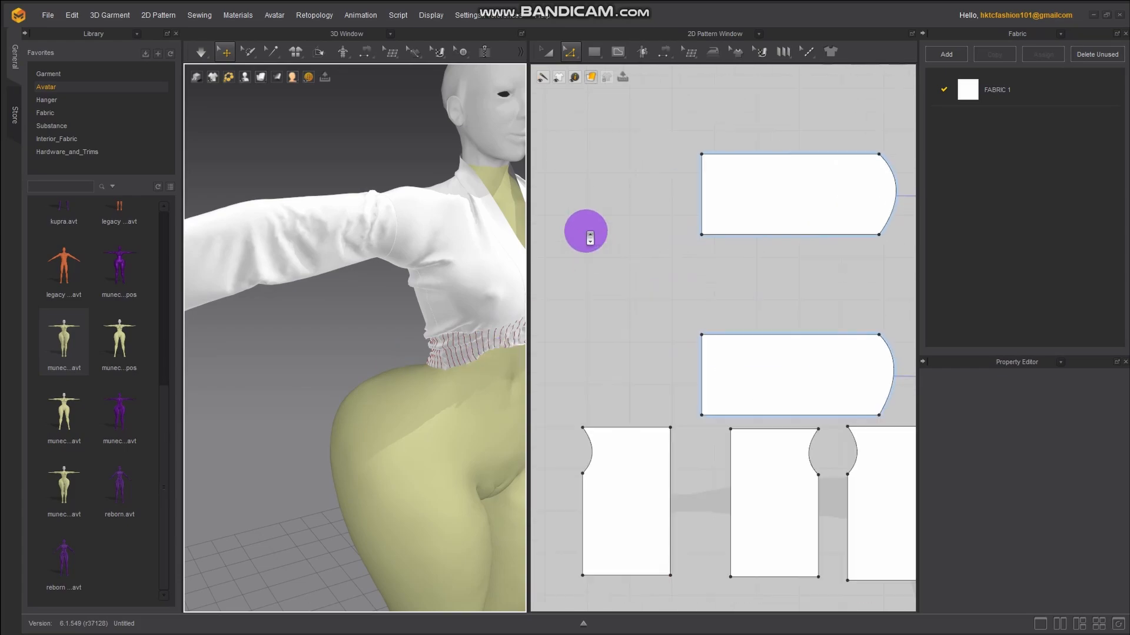
{"action": "left_click", "coordinate": [743, 335]}
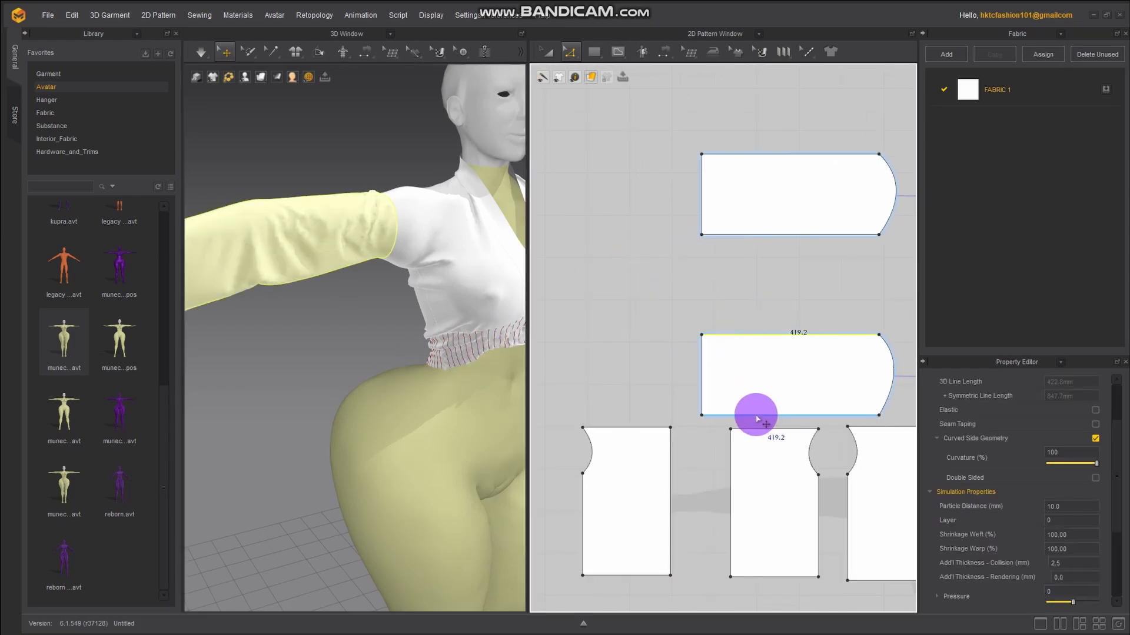
{"action": "left_click", "coordinate": [759, 235], "text": "shift"}
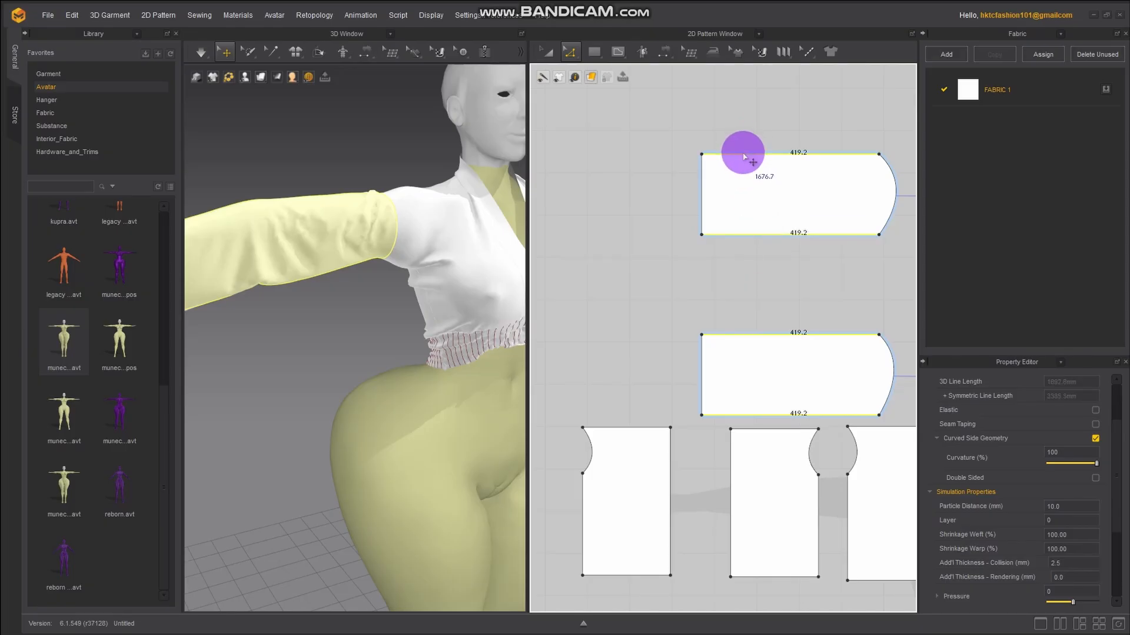
Start Offset as Internal Line along Curved on the selected sleeve edges, with Perpendicular Direction and Straight Line enabled
{"action": "right_click", "coordinate": [745, 156]}
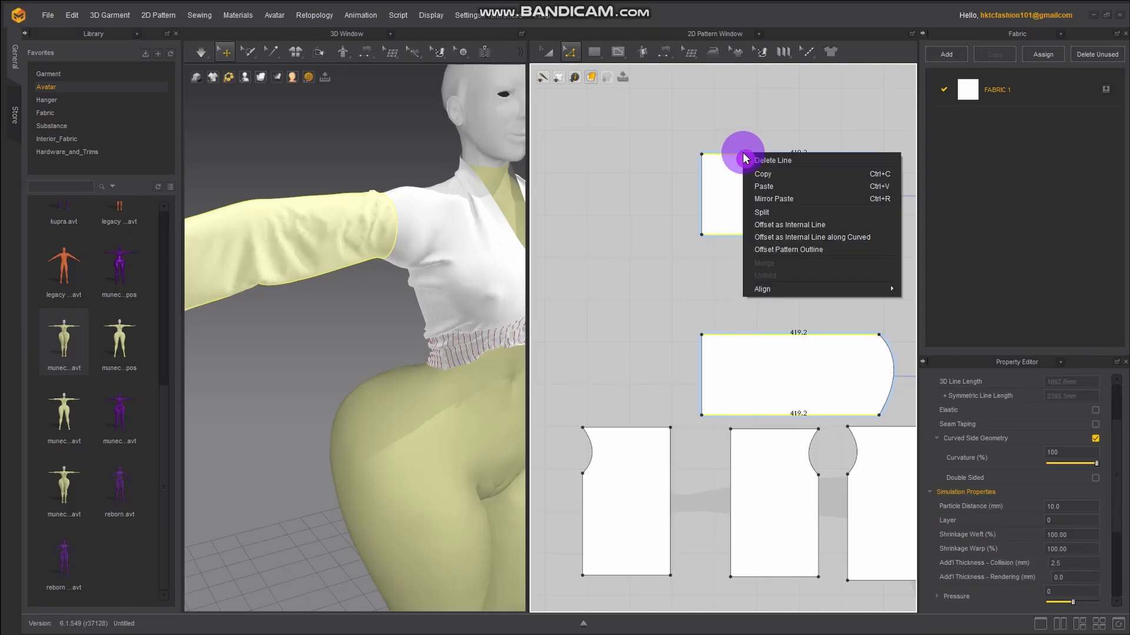
{"action": "left_click", "coordinate": [783, 236]}
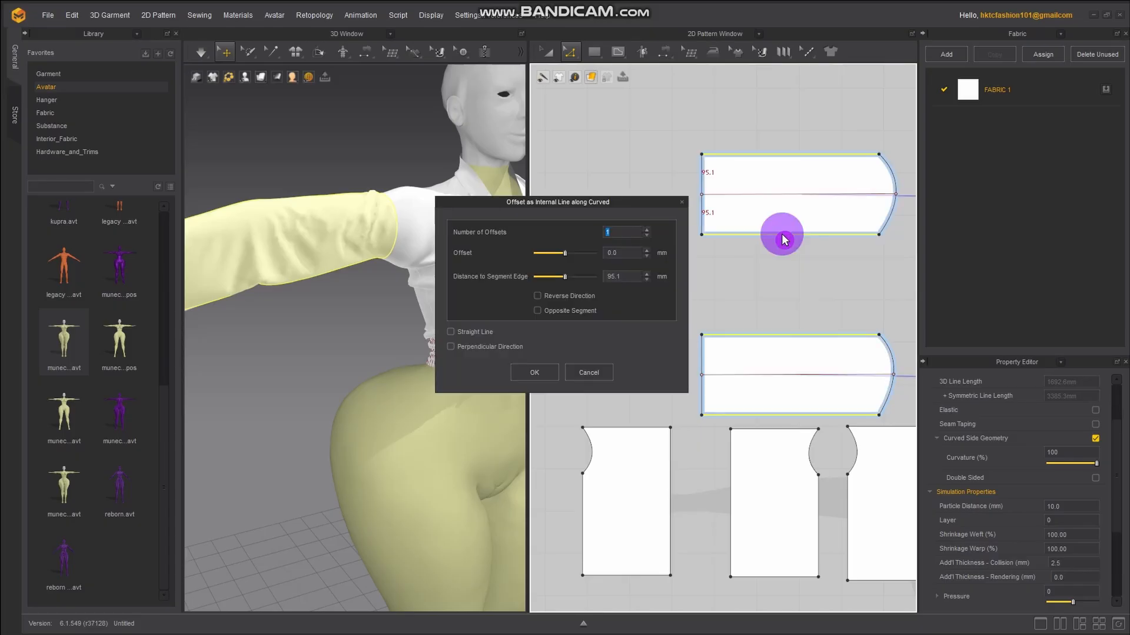
{"action": "left_click", "coordinate": [452, 347]}
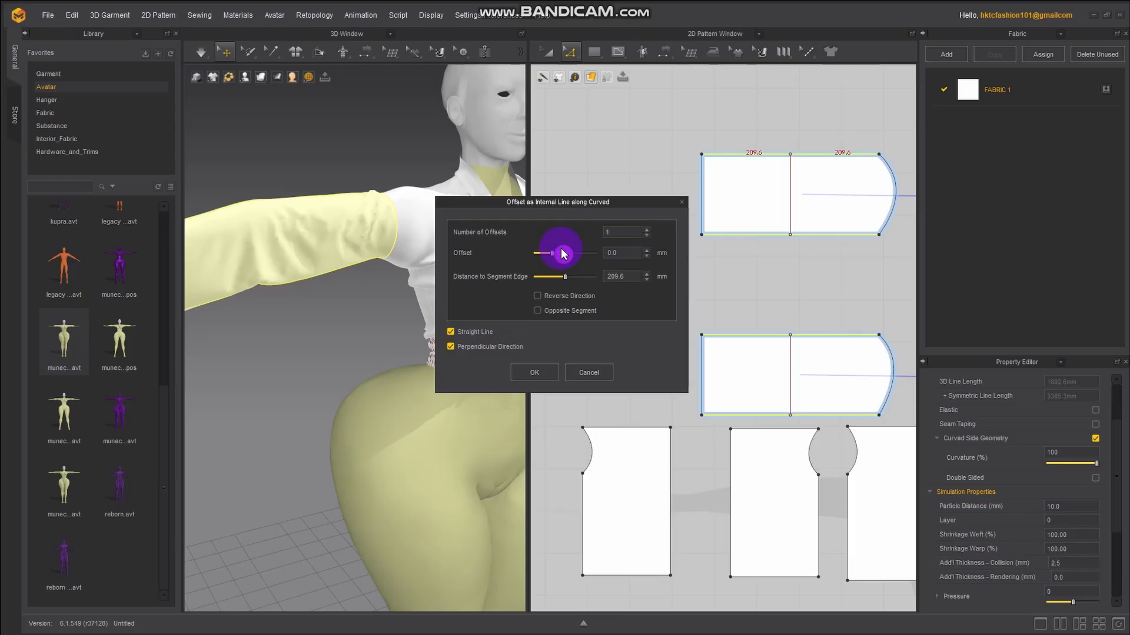
Try a straight, perpendicular internal line across both sleeve patterns, 85.9 mm from the segment edge
{"action": "mouse_move", "coordinate": [565, 279]}
{"action": "left_mouse_down"}
{"action": "mouse_move", "coordinate": [538, 279]}
{"action": "mouse_move", "coordinate": [548, 280]}
{"action": "left_mouse_up"}
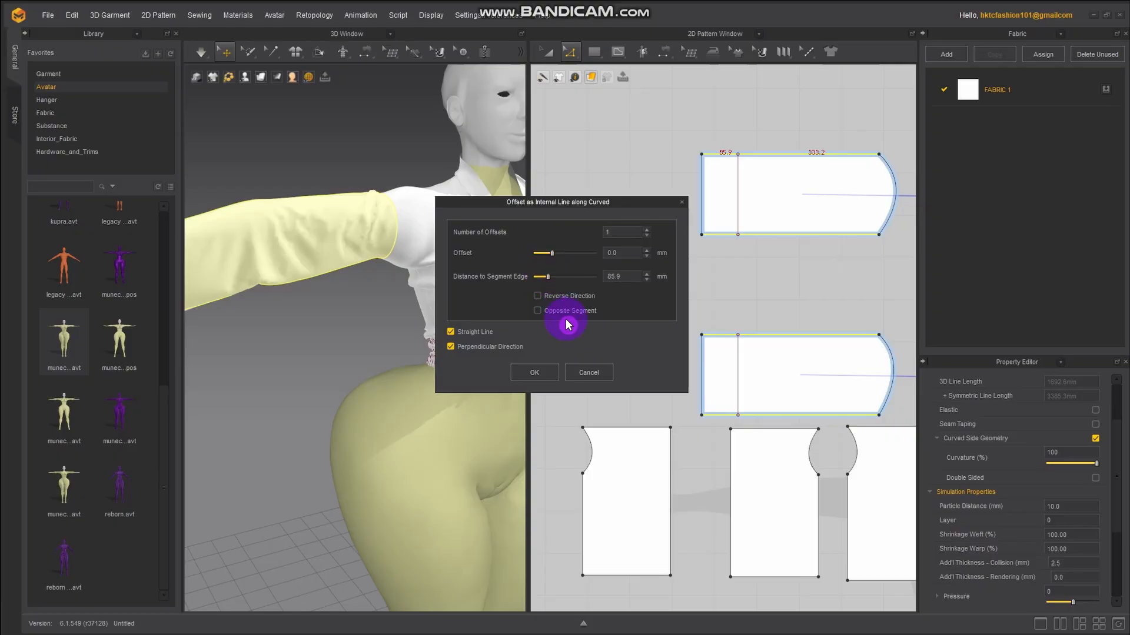
{"action": "left_click", "coordinate": [537, 373]}
{"action": "scroll", "coordinate": [312, 294], "scroll_direction": "down", "scroll_amount": 3}
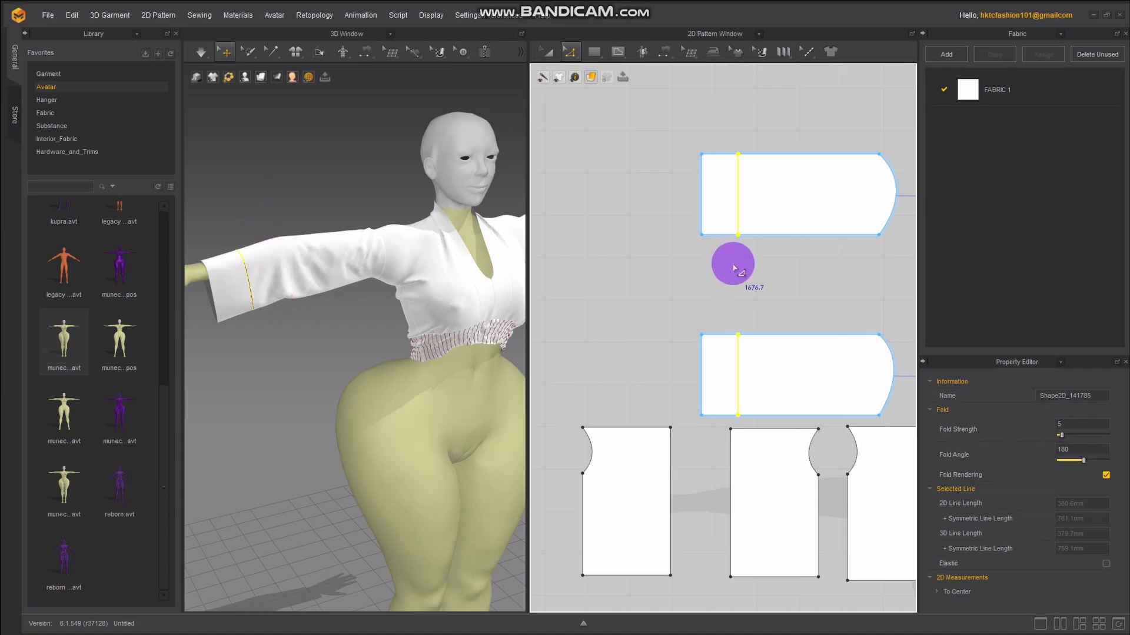
{"action": "left_click", "coordinate": [280, 260]}
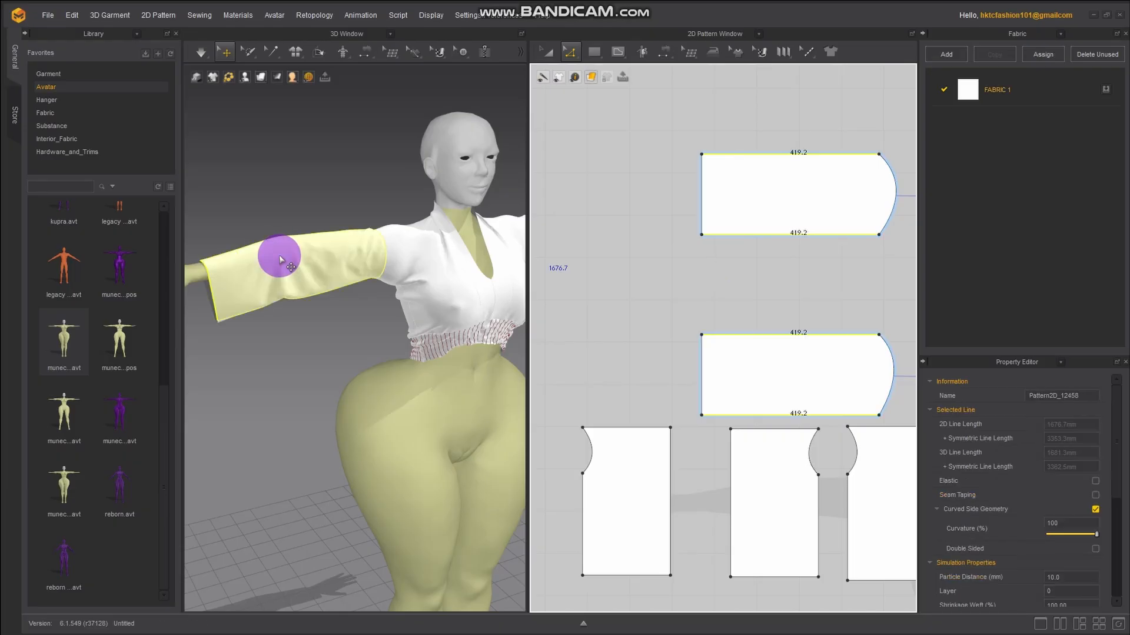
Offset a curved internal line across both sleeve patterns in the perpendicular direction, 60.8 mm from the segment edge
{"action": "right_click", "coordinate": [743, 336]}
{"action": "left_click", "coordinate": [746, 422]}
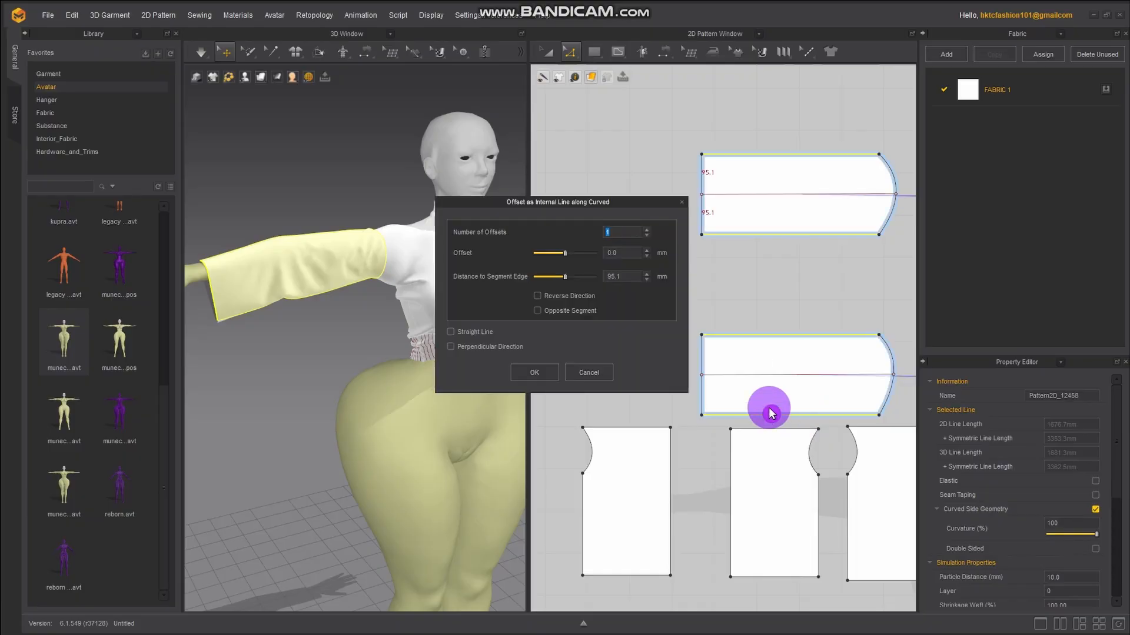
{"action": "left_click", "coordinate": [466, 345]}
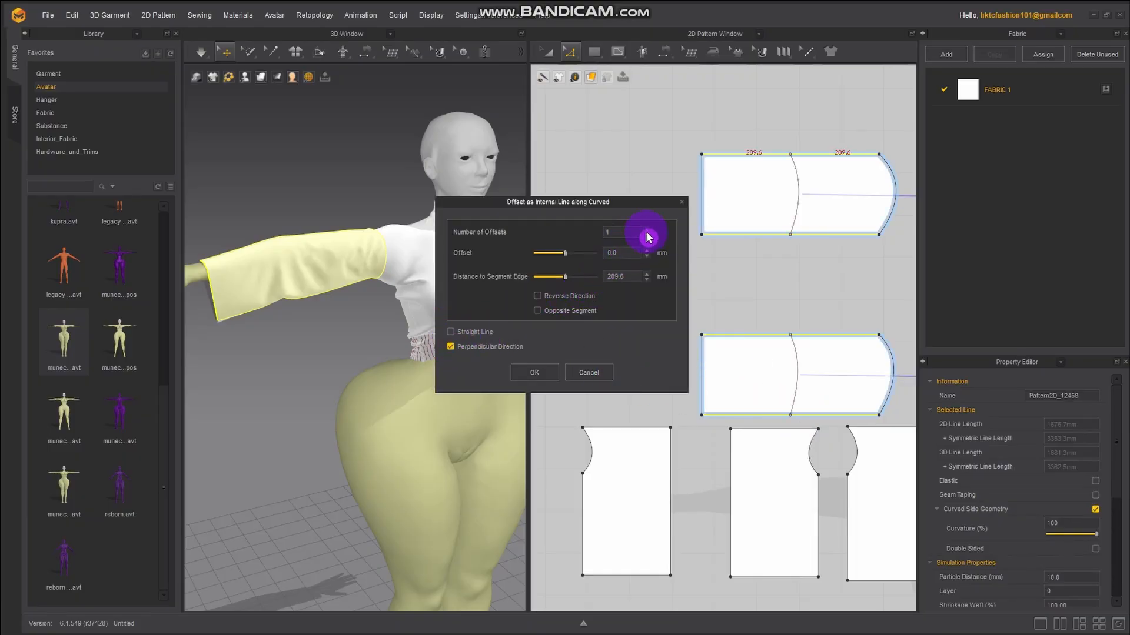
{"action": "left_click_drag", "start_coordinate": [567, 279], "coordinate": [546, 280]}
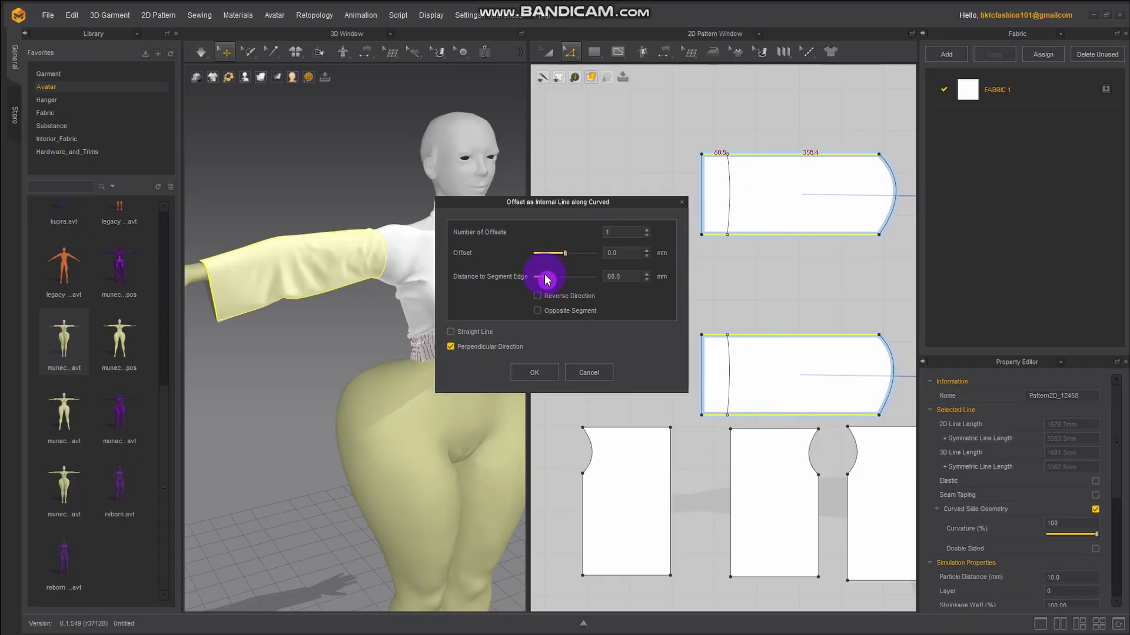
{"action": "left_click", "coordinate": [536, 370]}
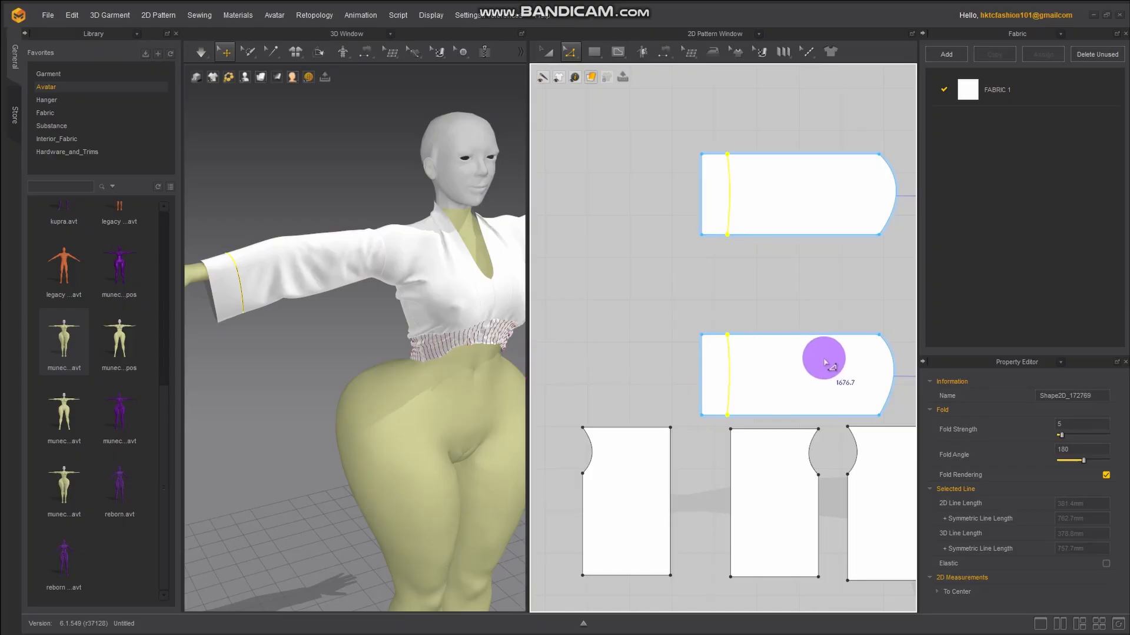
Try to cut the sleeve patterns along the new internal line without sewing
{"action": "right_click", "coordinate": [729, 381]}
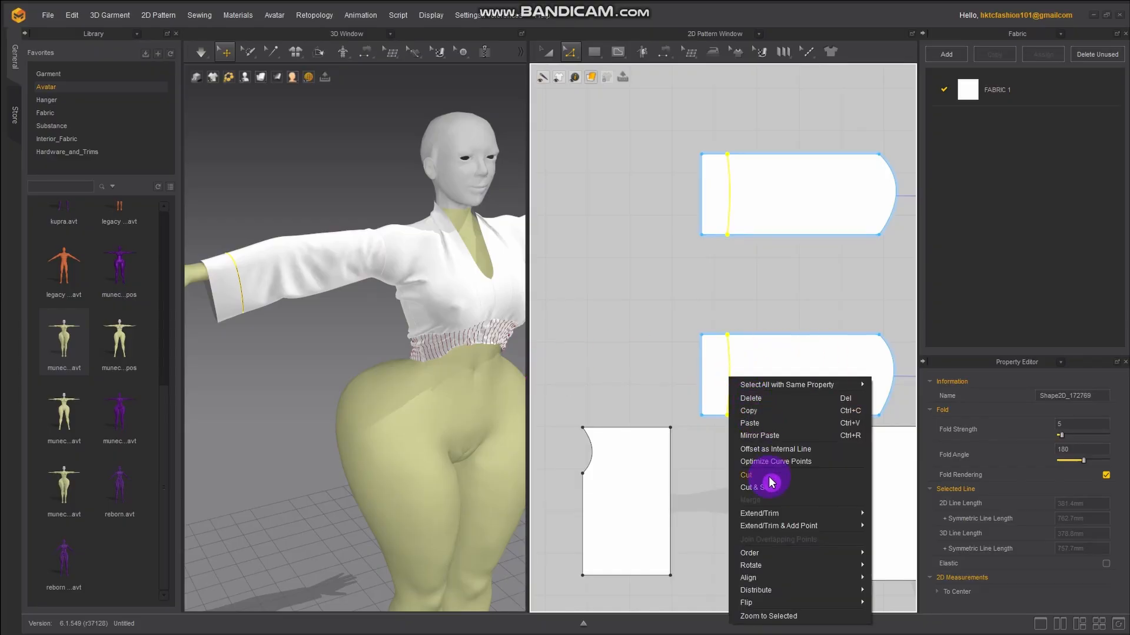
{"action": "left_click", "coordinate": [746, 475]}
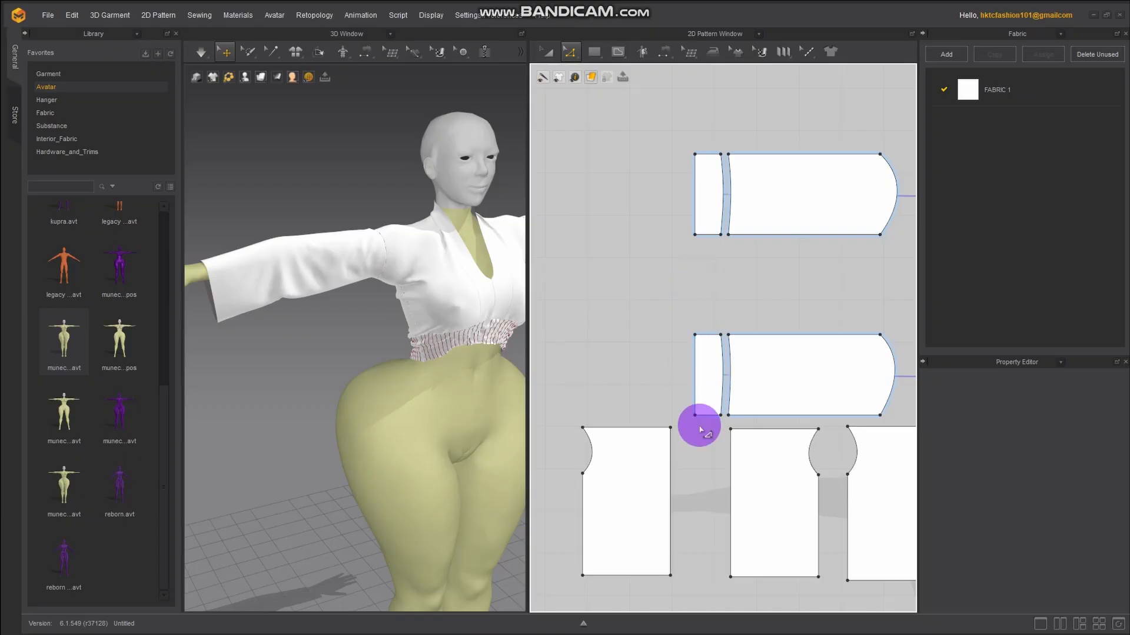
Offset 15 internal lines along the cuff pieces from their short end edges
{"action": "left_click", "coordinate": [714, 416]}
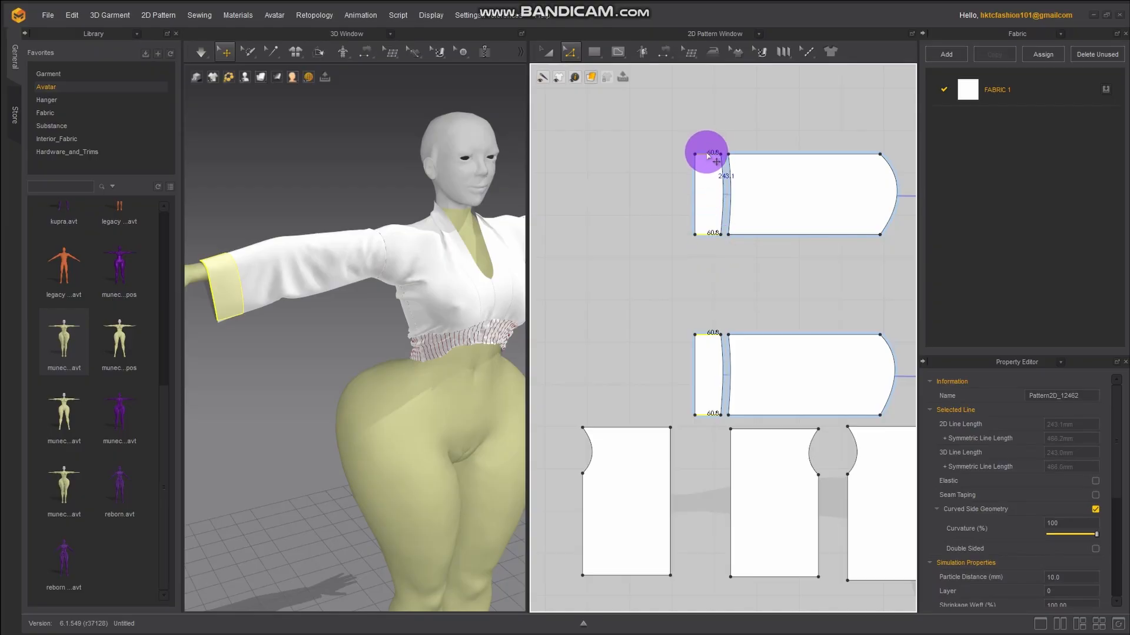
{"action": "right_click", "coordinate": [708, 155]}
{"action": "left_click", "coordinate": [775, 237]}
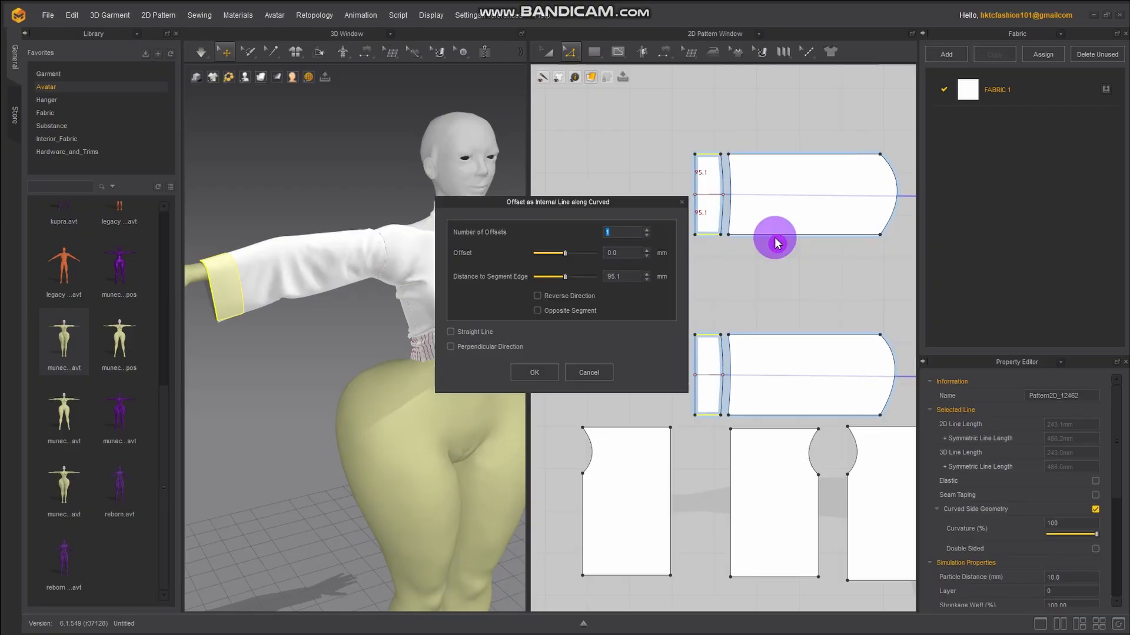
{"action": "left_click_drag", "start_coordinate": [583, 202], "coordinate": [413, 190]}
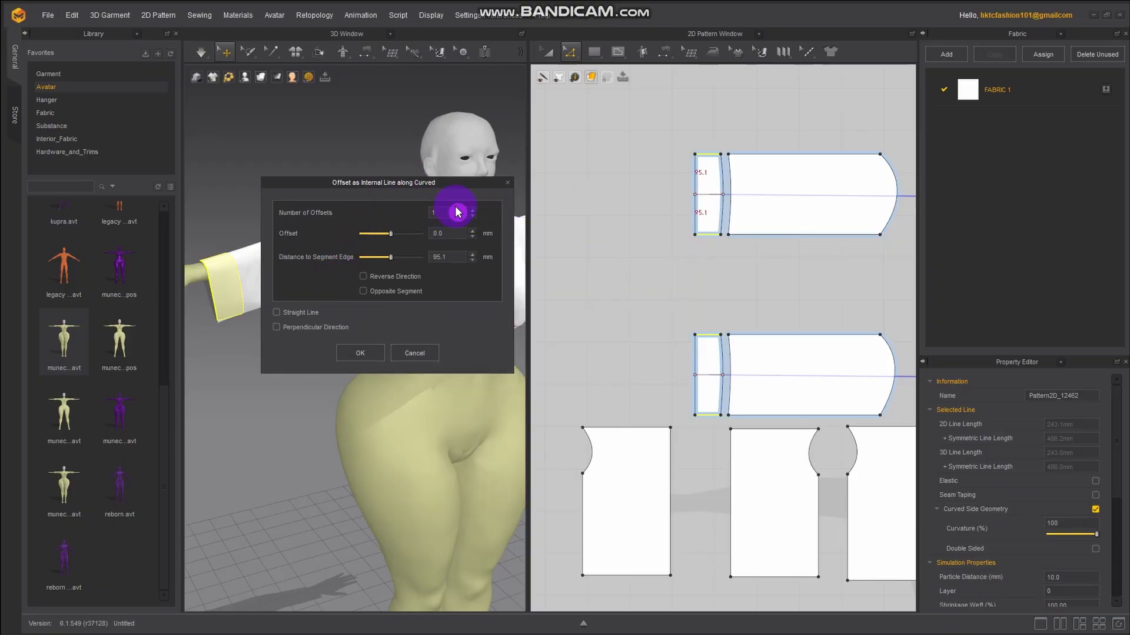
{"action": "type", "text": "5"}
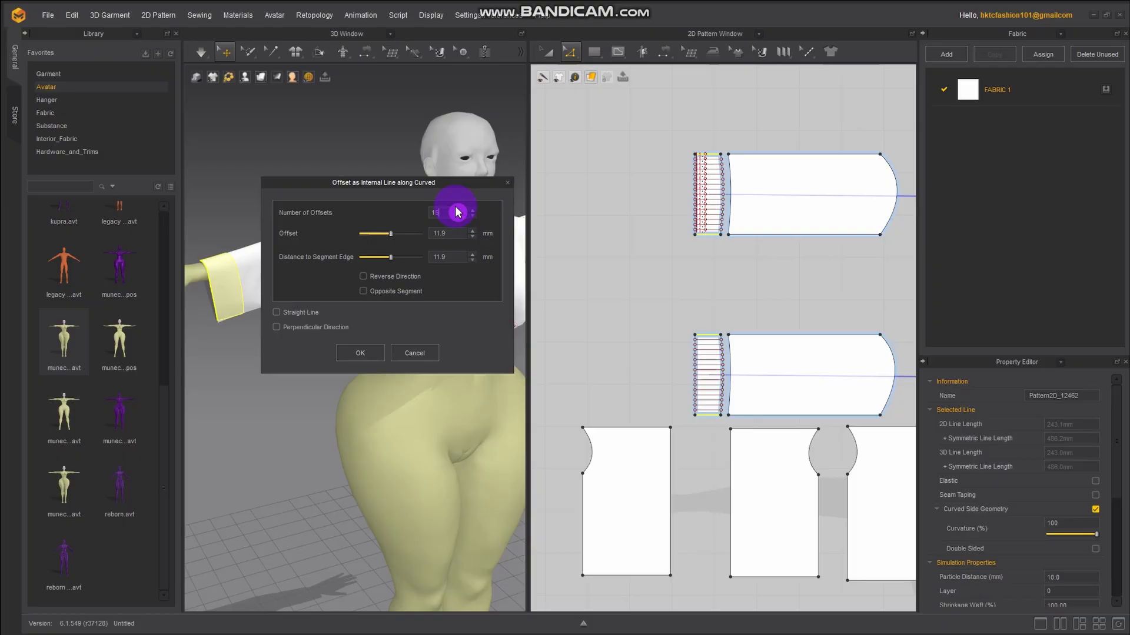
{"action": "left_click", "coordinate": [360, 353]}
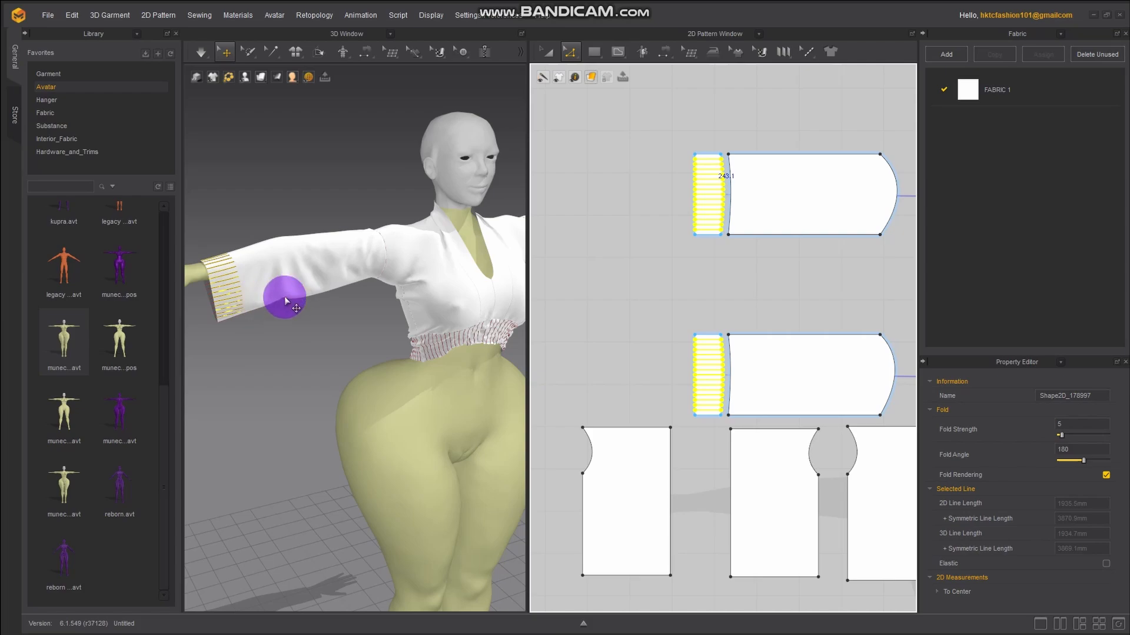
Turn on Elastic for the cuff's internal lines and run the simulation to test the cut cuffs
{"action": "left_click", "coordinate": [1105, 566]}
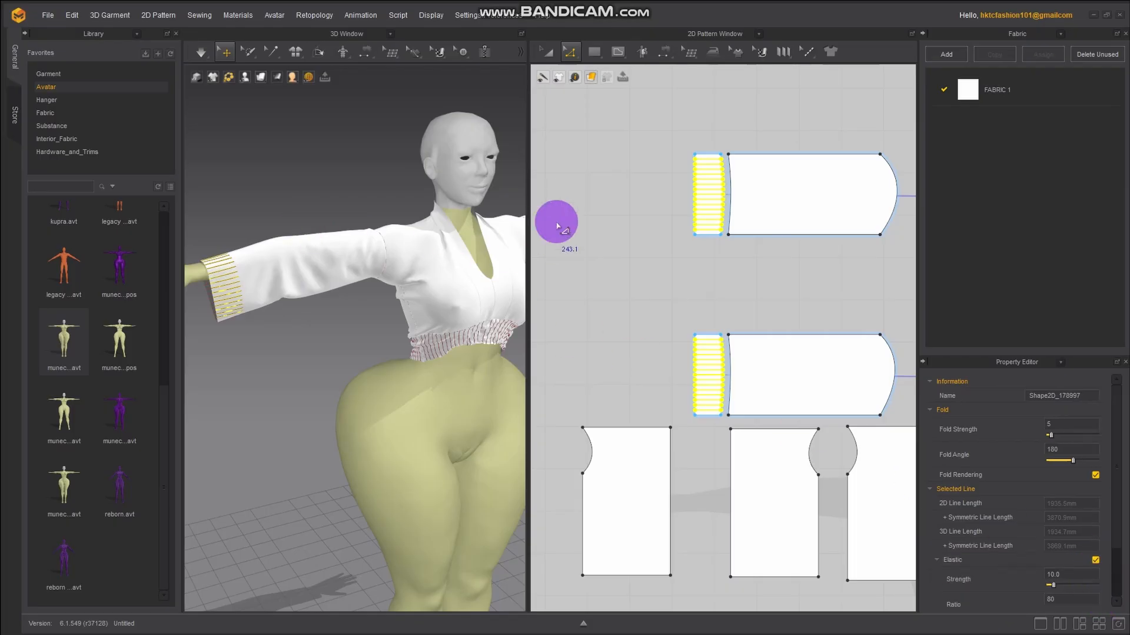
{"action": "left_click", "coordinate": [200, 53]}
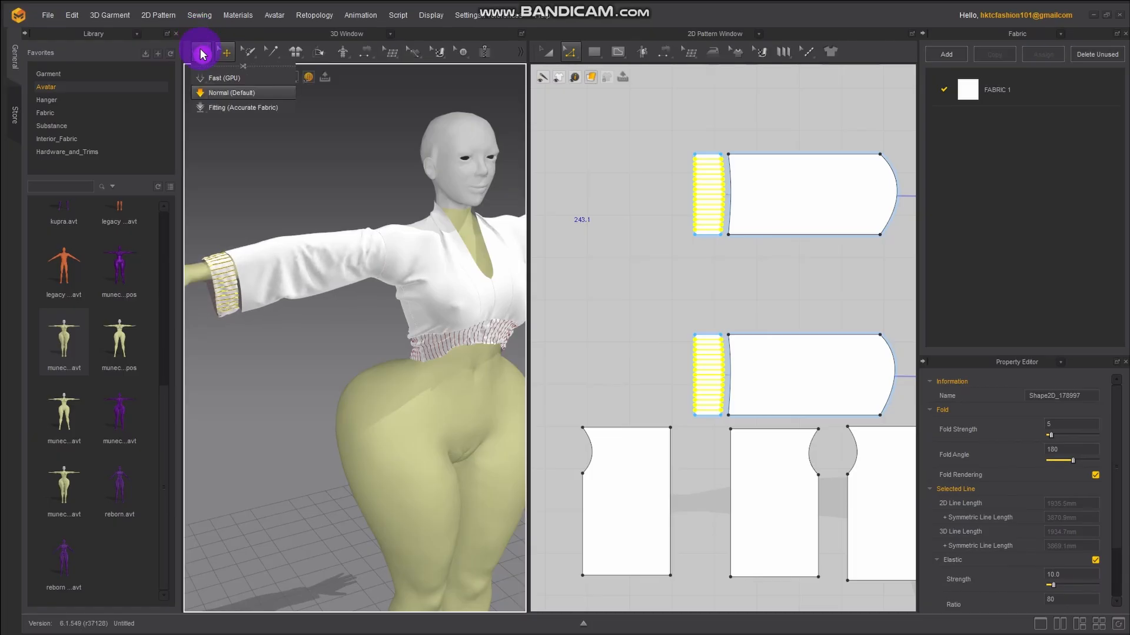
{"action": "left_click", "coordinate": [411, 226]}
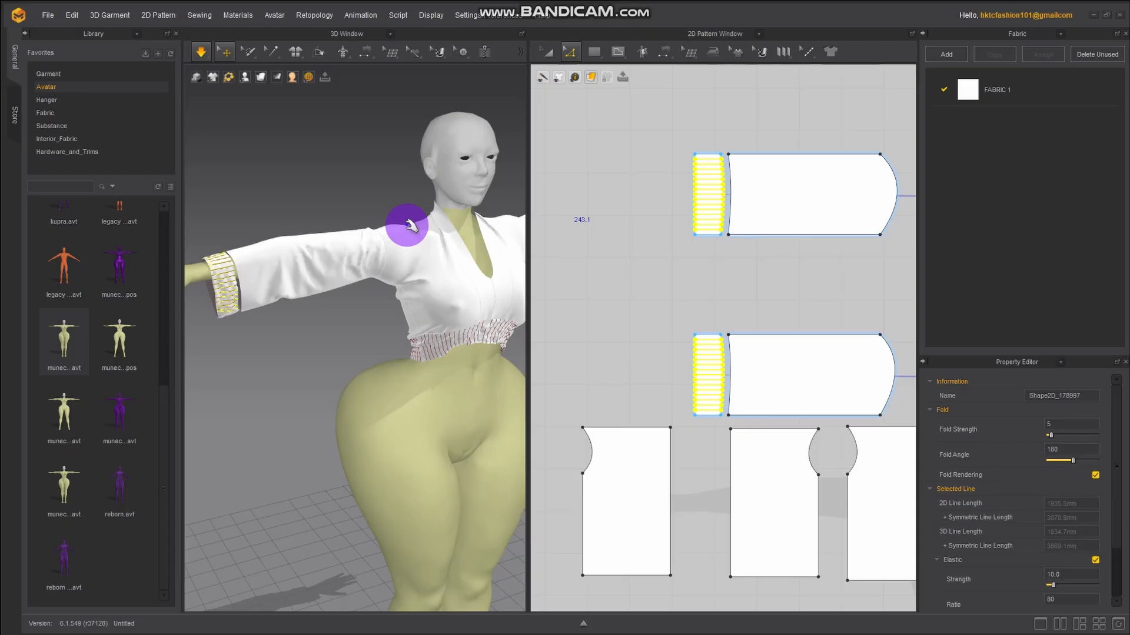
Stop the simulation and undo the cuff's elastic lines and the sleeve cut
{"action": "key", "text": "space"}
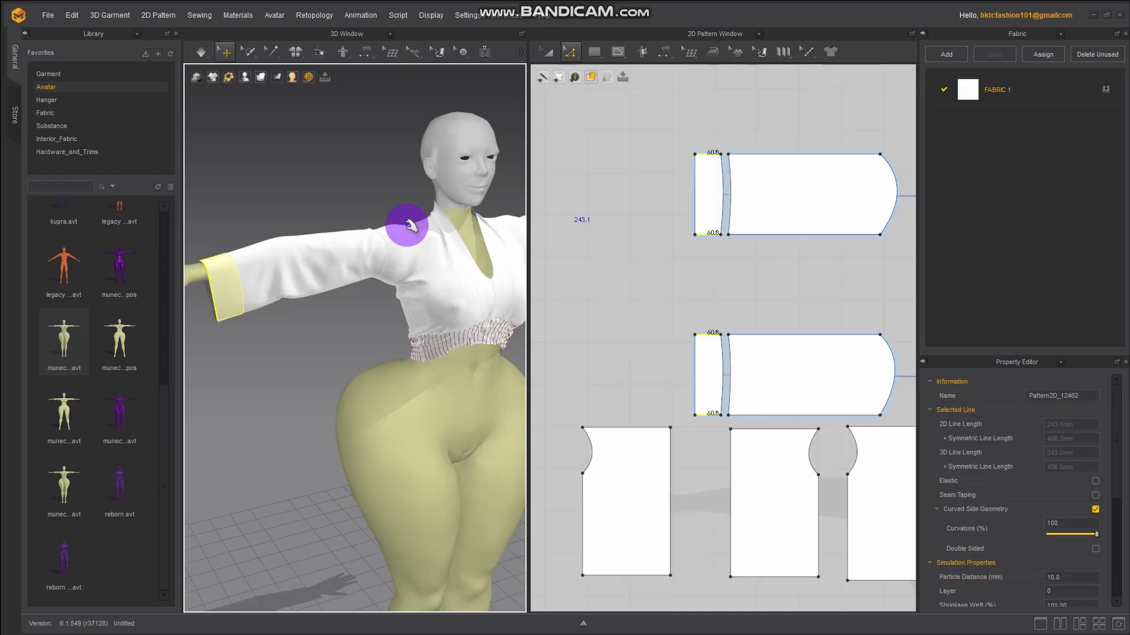
{"action": "key", "text": "Escape"}
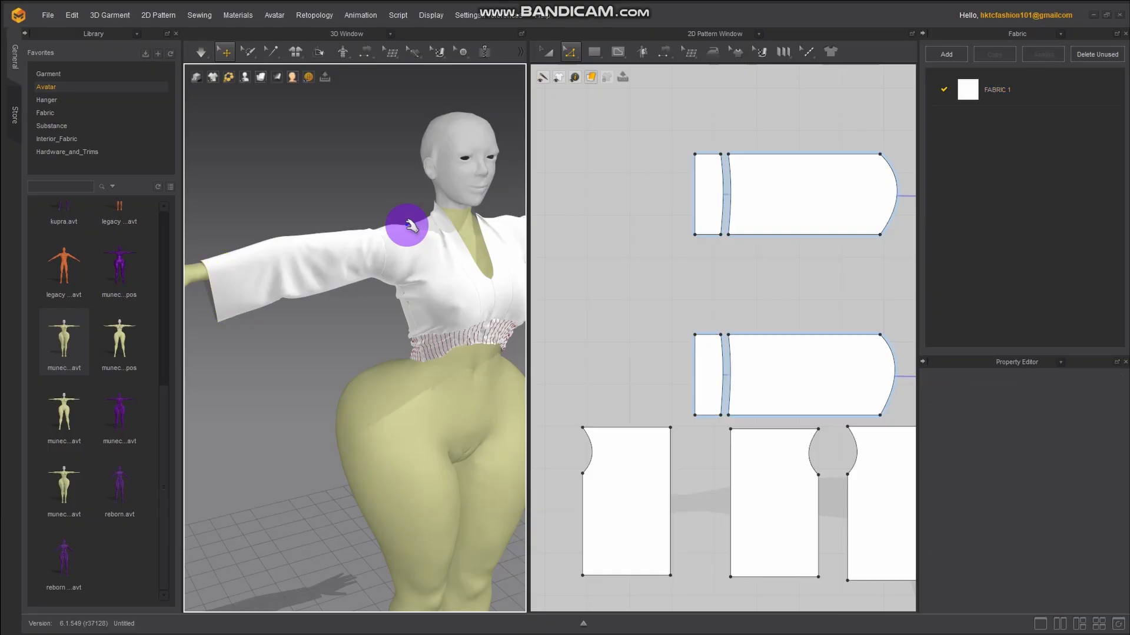
{"action": "key", "text": "ctrl+z"}
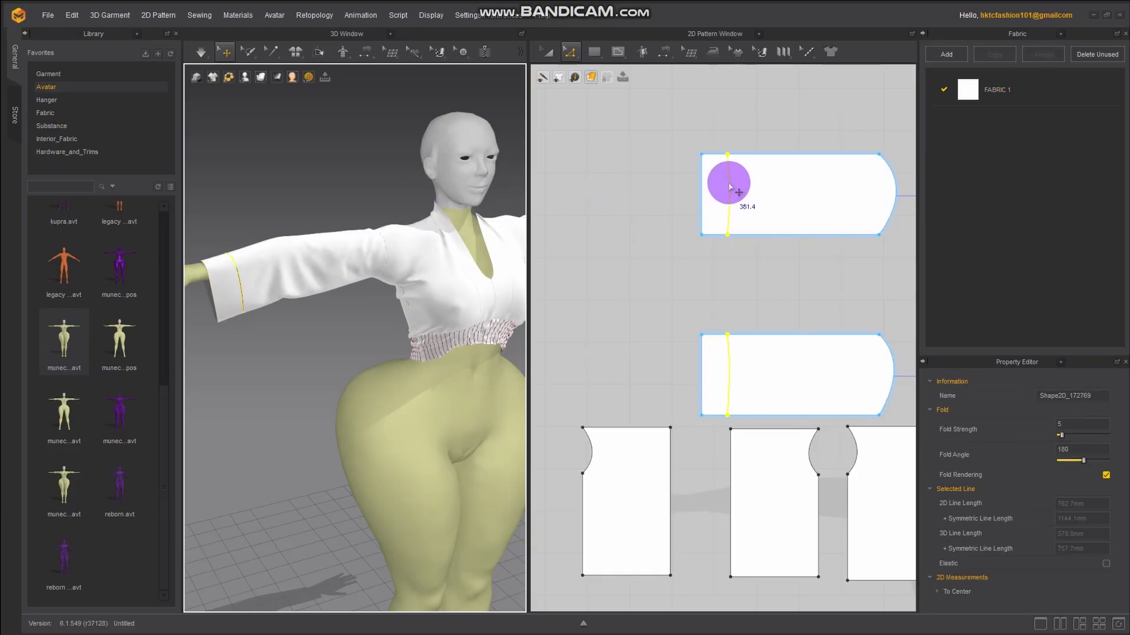
Cut and sew the sleeve patterns along the curved internal line to form separate cuffs
{"action": "right_click", "coordinate": [729, 187]}
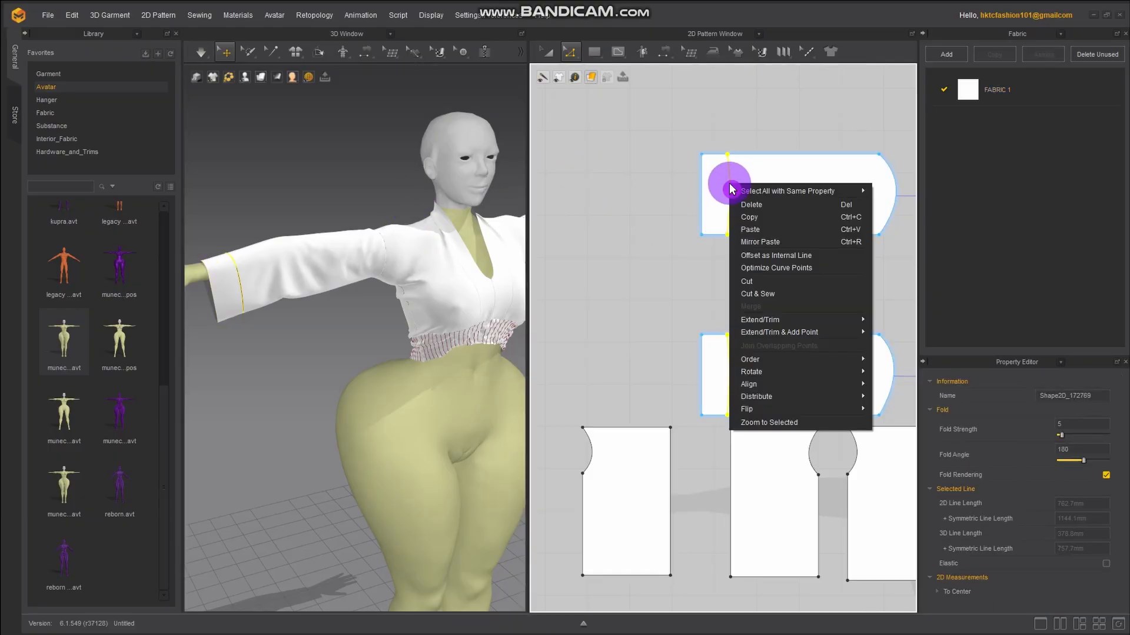
{"action": "left_click", "coordinate": [764, 301]}
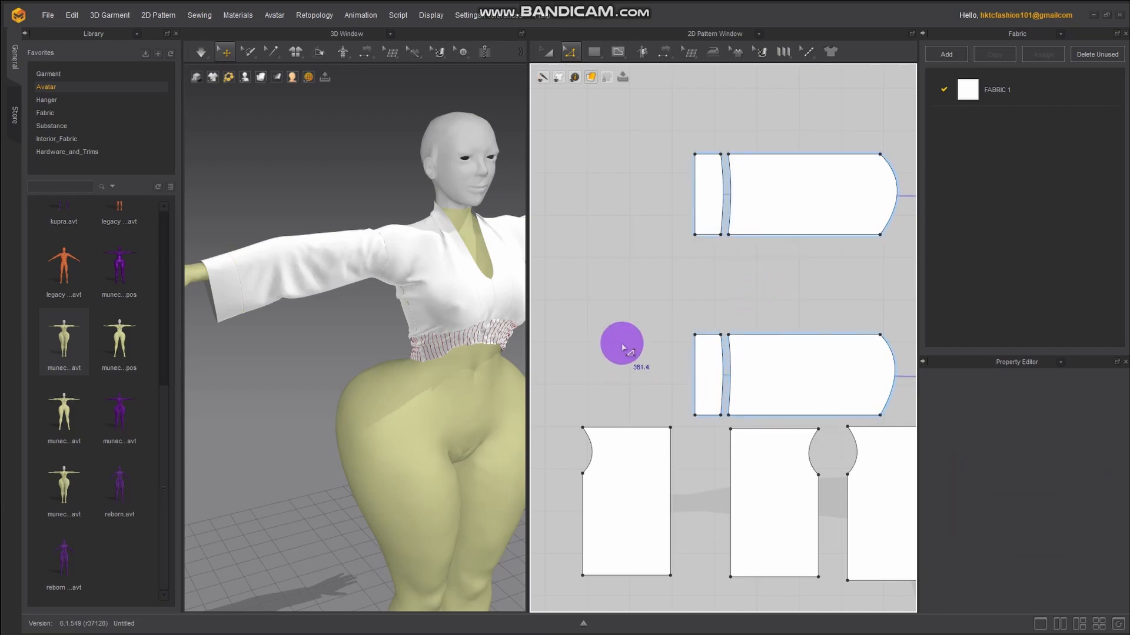
Select the short end edges of both cuff pieces and offset 15 internal lines between them
{"action": "left_click", "coordinate": [706, 418]}
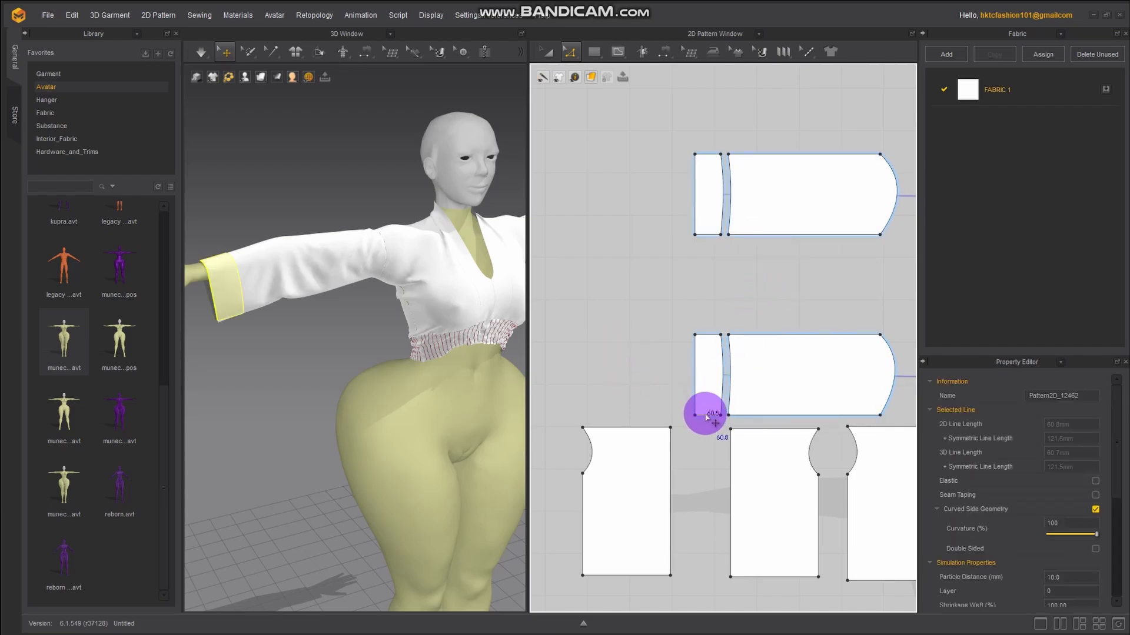
{"action": "left_click", "coordinate": [710, 334], "text": "shift"}
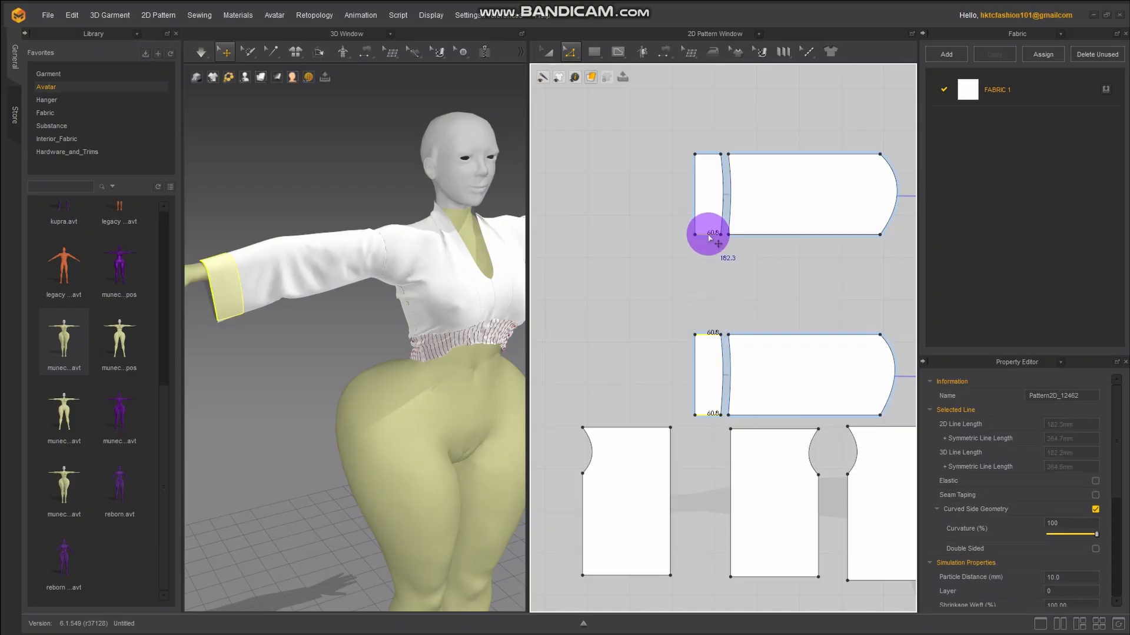
{"action": "left_click", "coordinate": [709, 154], "text": "shift"}
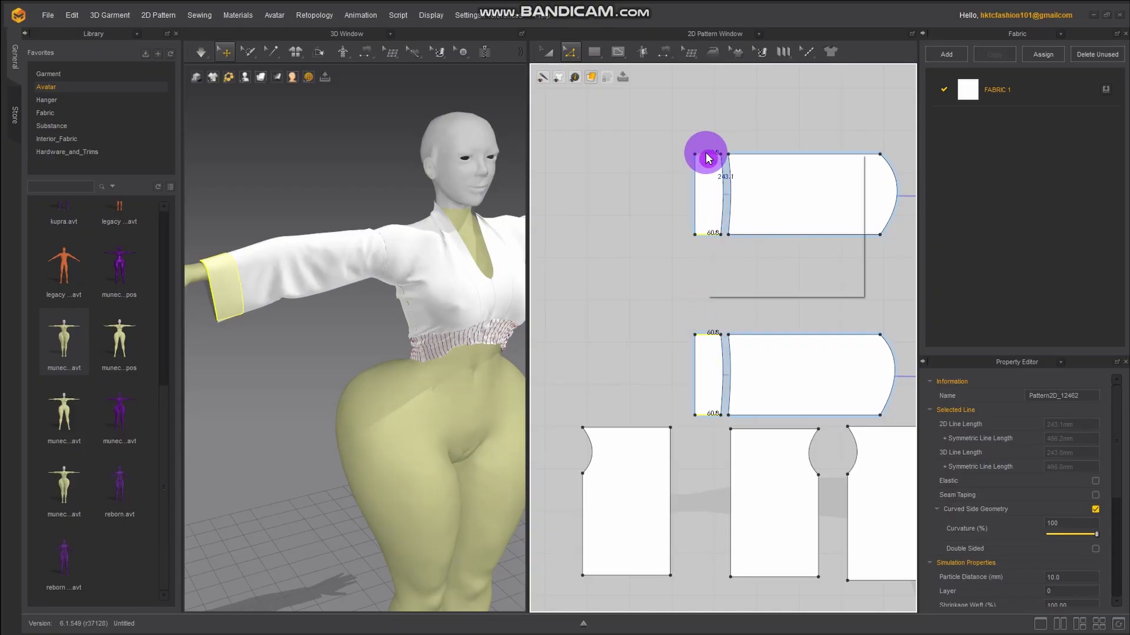
{"action": "right_click", "coordinate": [709, 156]}
{"action": "left_click", "coordinate": [769, 240]}
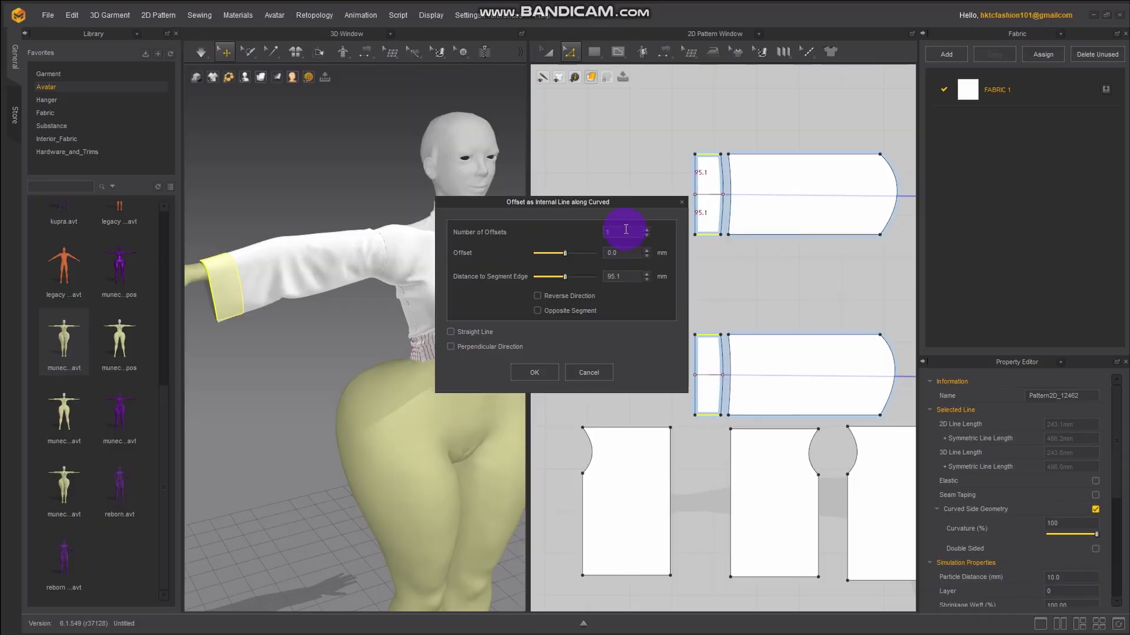
{"action": "type", "text": "15"}
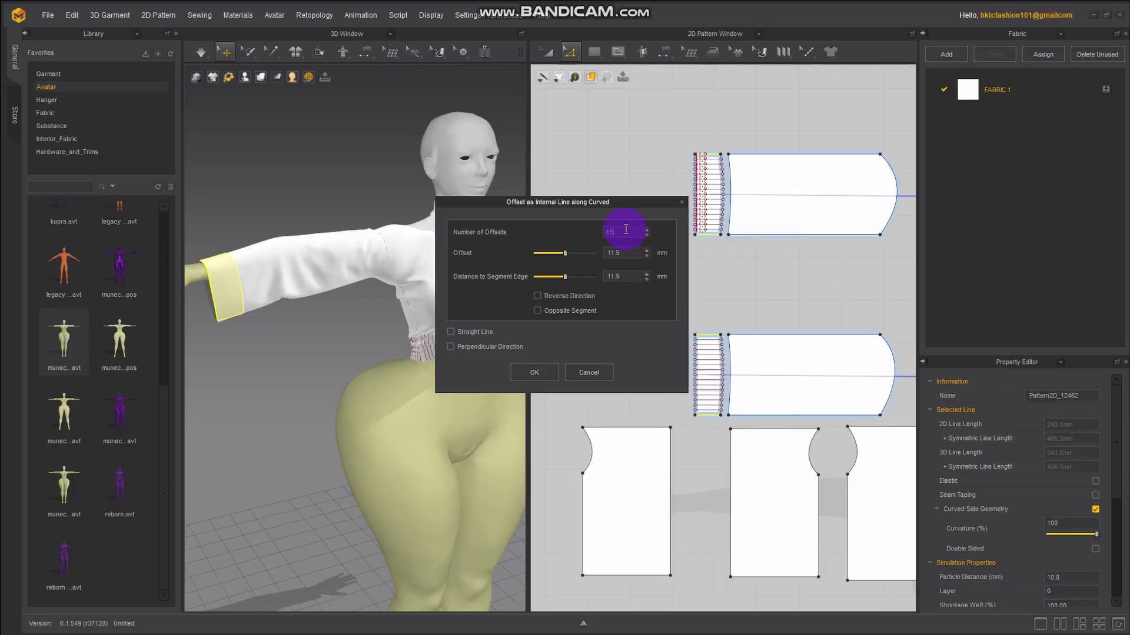
{"action": "left_click", "coordinate": [535, 376]}
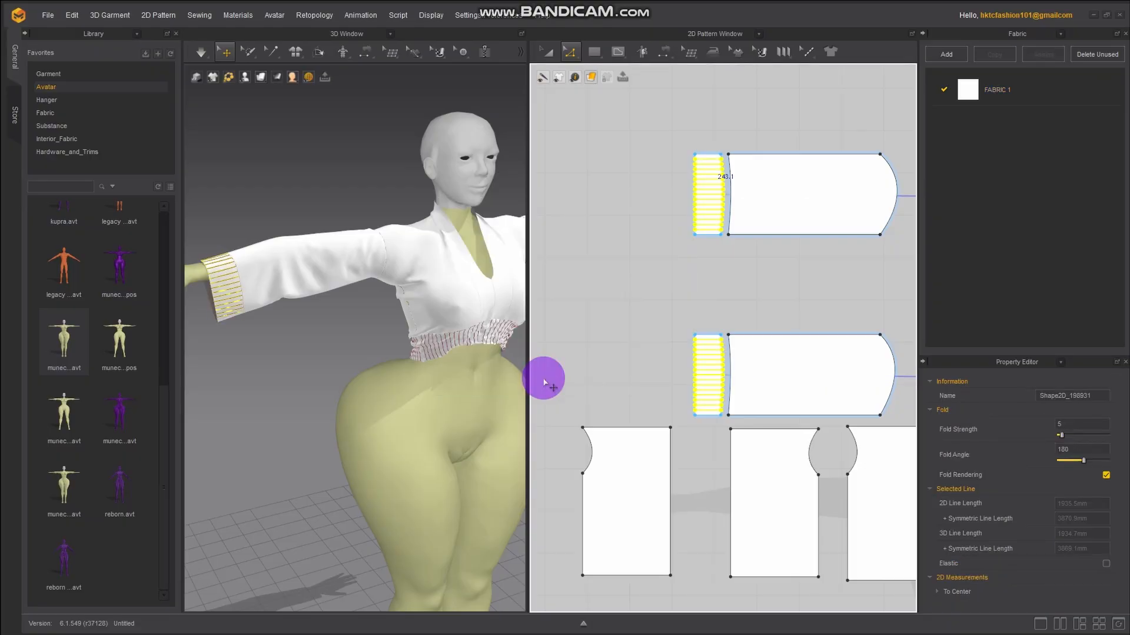
Turn on Elastic for the cuff's 15 internal lines and start the simulation
{"action": "left_click", "coordinate": [1106, 563]}
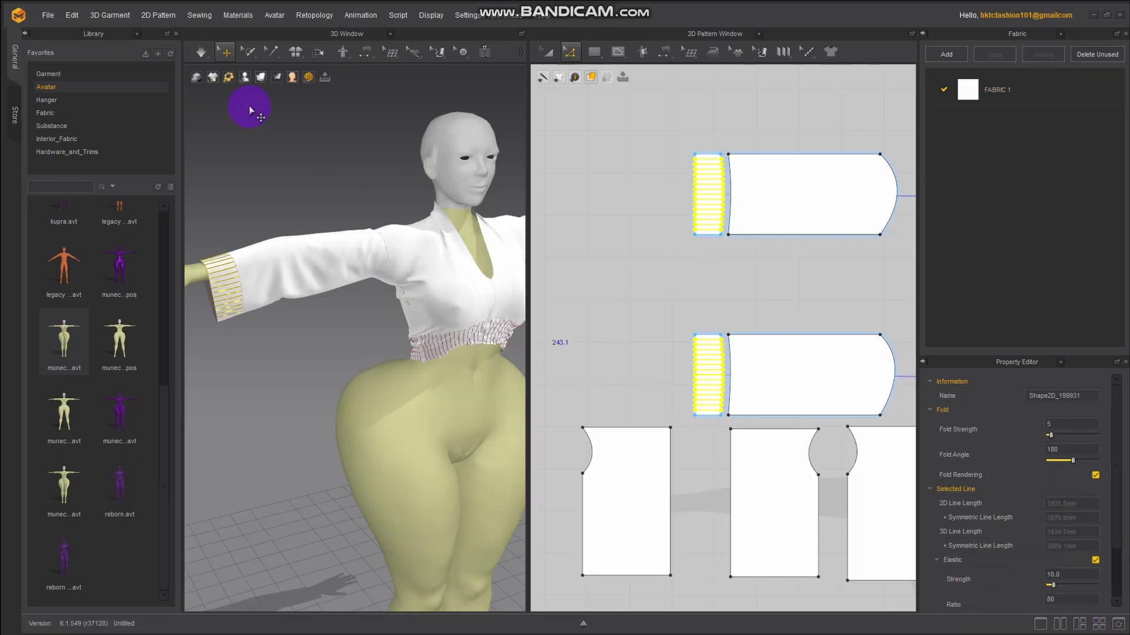
{"action": "left_click", "coordinate": [202, 52]}
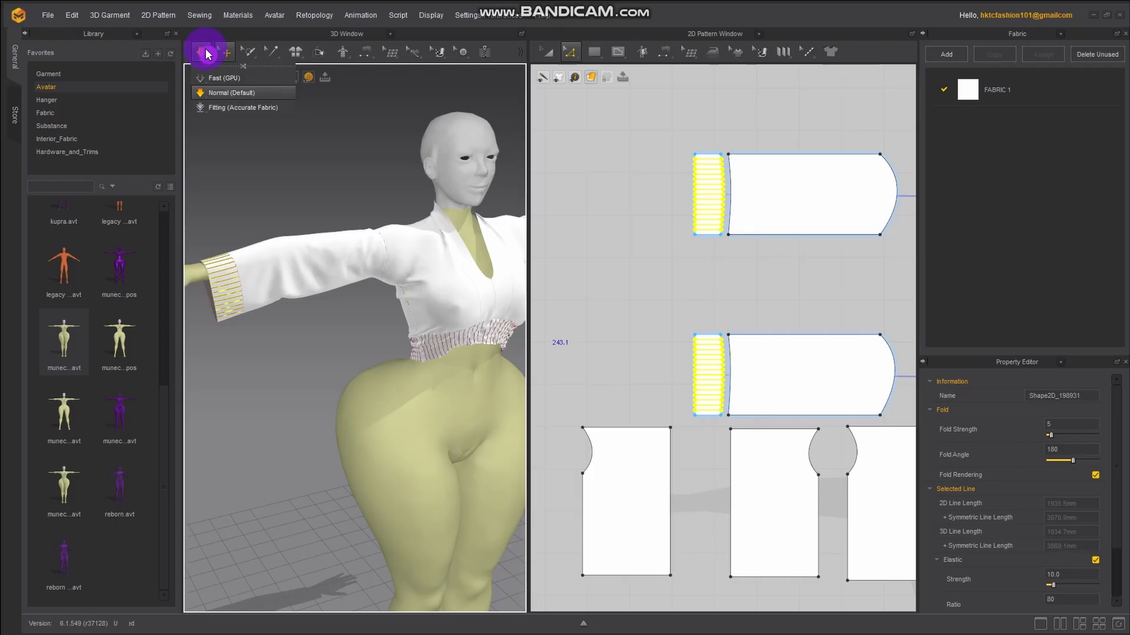
{"action": "scroll", "coordinate": [227, 242], "scroll_direction": "up", "scroll_amount": 3}
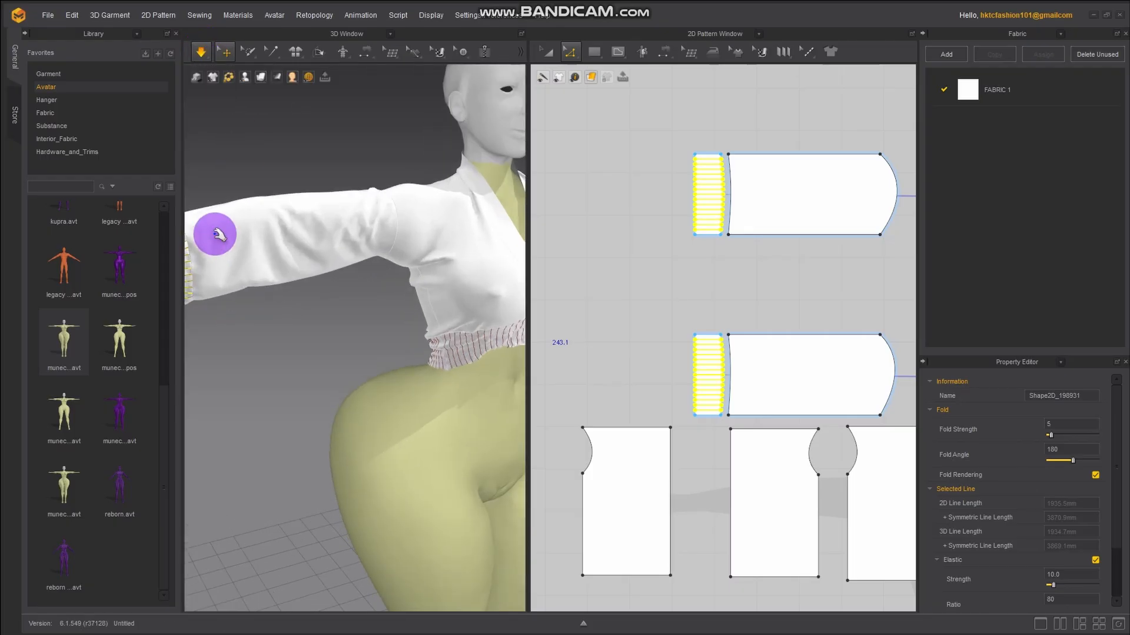
{"action": "middle_click_drag", "start_coordinate": [215, 234], "coordinate": [419, 211]}
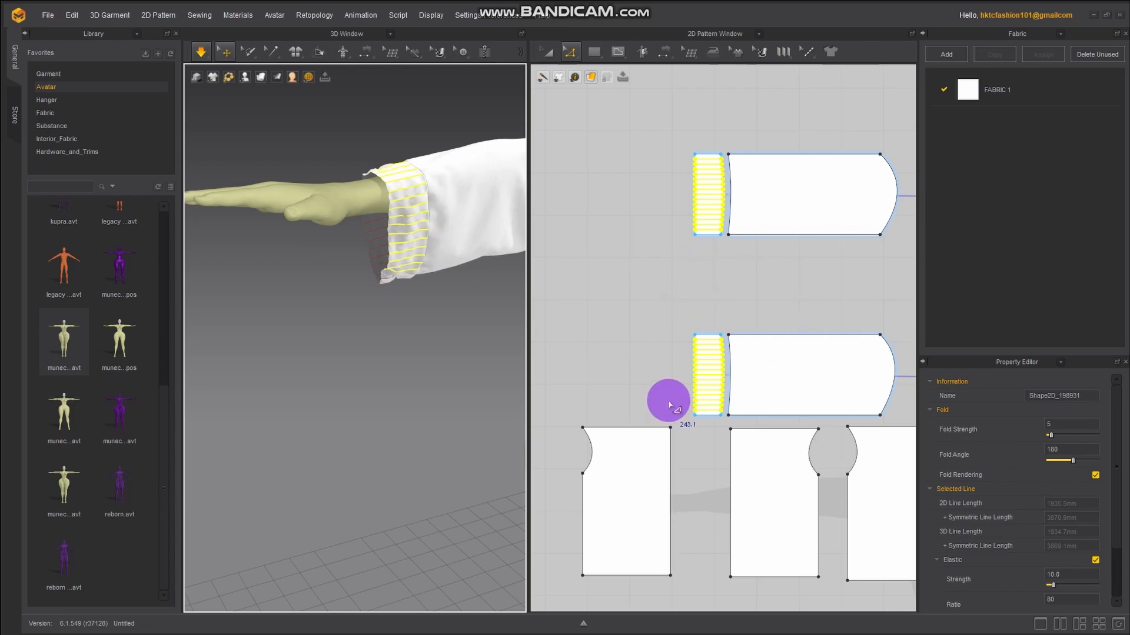
Set the elastic ratio of the cuff's internal lines to 59
{"action": "middle_click_drag", "start_coordinate": [669, 405], "coordinate": [645, 123]}
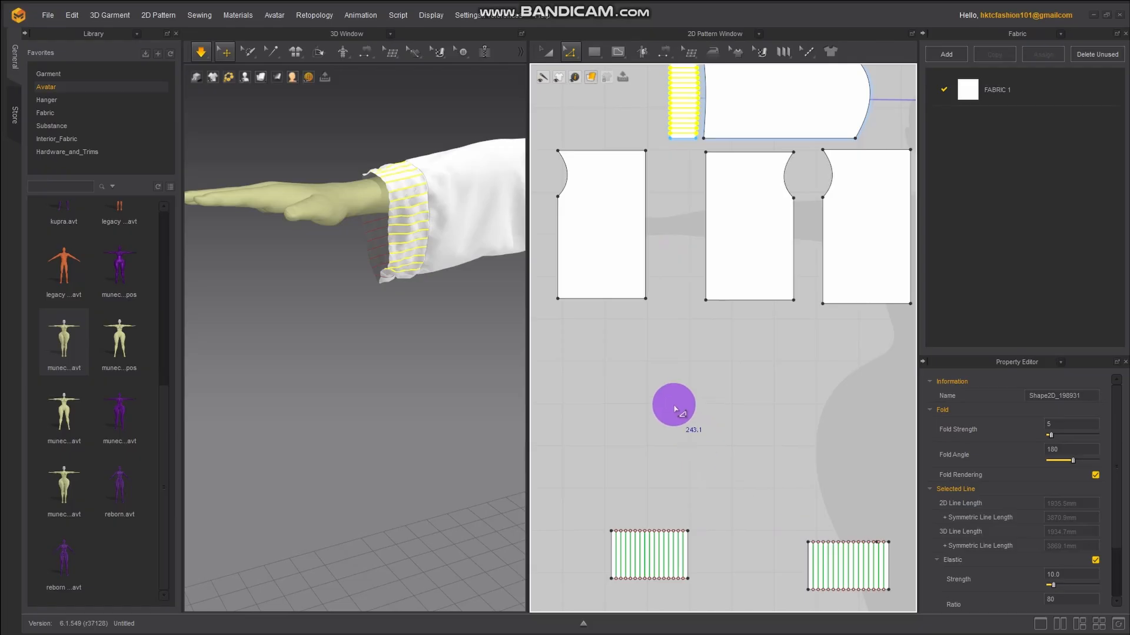
{"action": "scroll", "coordinate": [1072, 500], "scroll_direction": "down", "scroll_amount": 2}
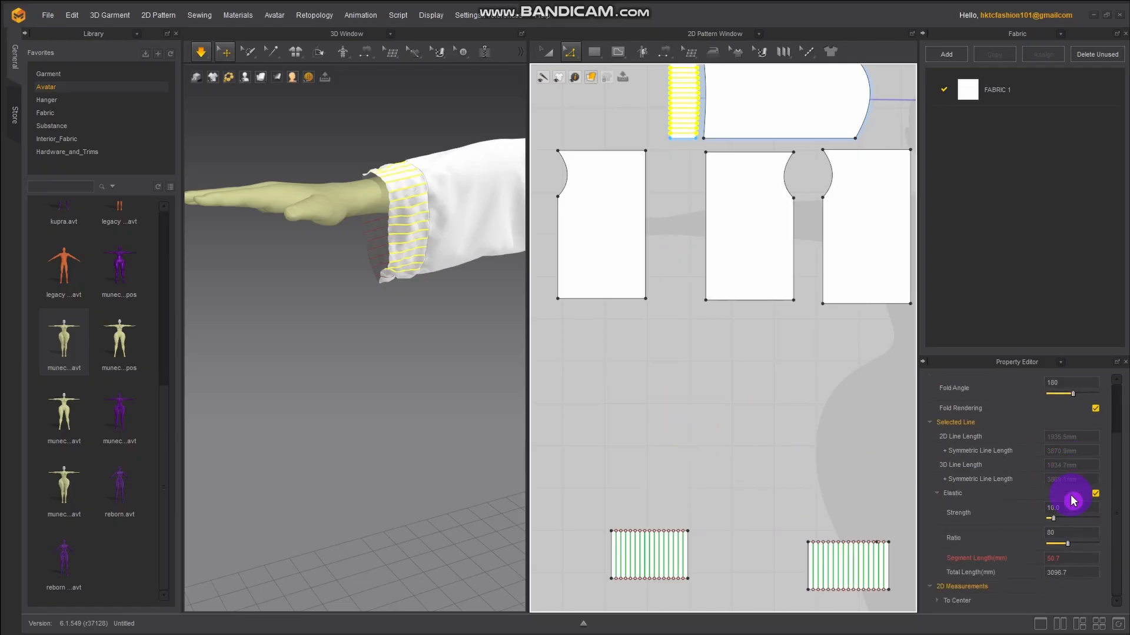
{"action": "left_click", "coordinate": [1068, 542]}
{"action": "left_click_drag", "start_coordinate": [1070, 547], "coordinate": [1067, 547]}
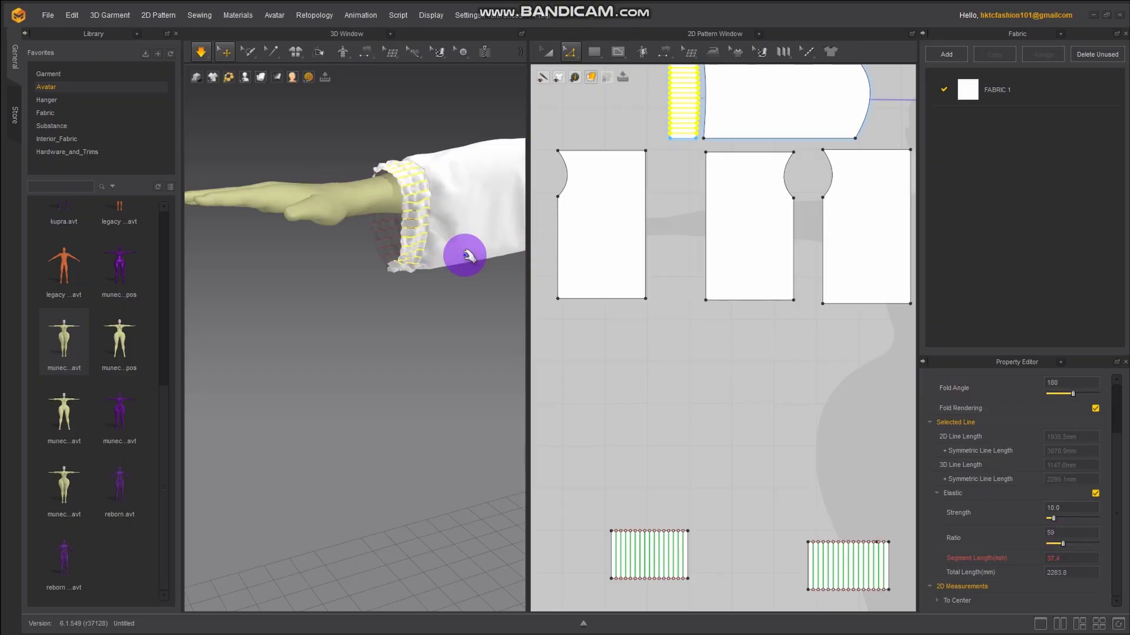
Try to shorten both cuff pieces together by resizing their selected internal lines with Transform Pattern
{"action": "middle_click_drag", "start_coordinate": [631, 128], "coordinate": [625, 263]}
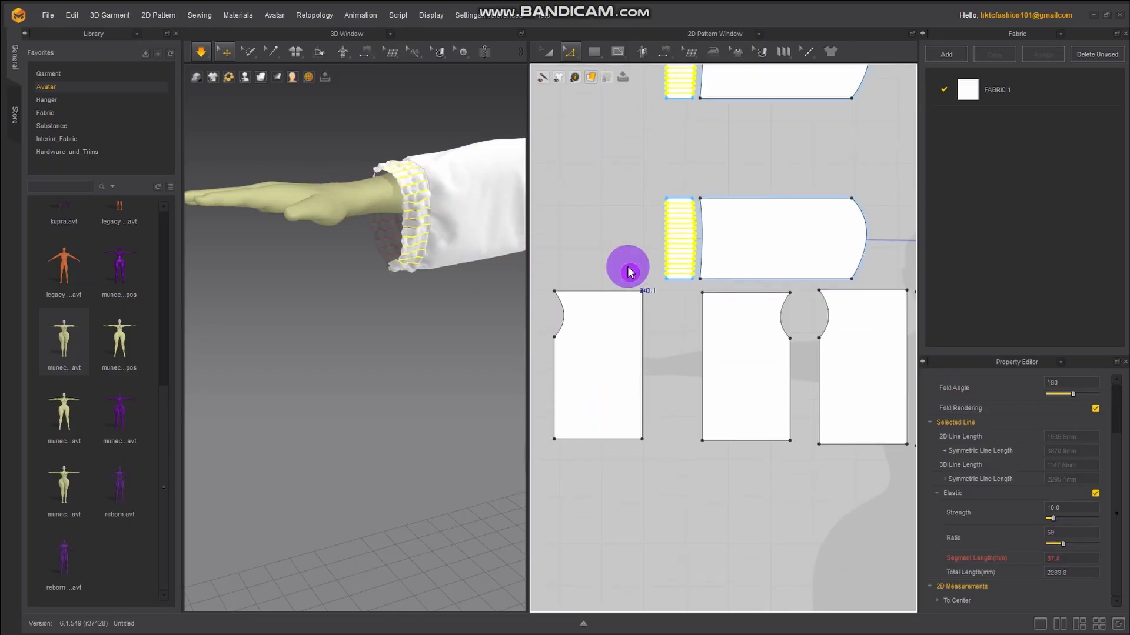
{"action": "left_click", "coordinate": [550, 53]}
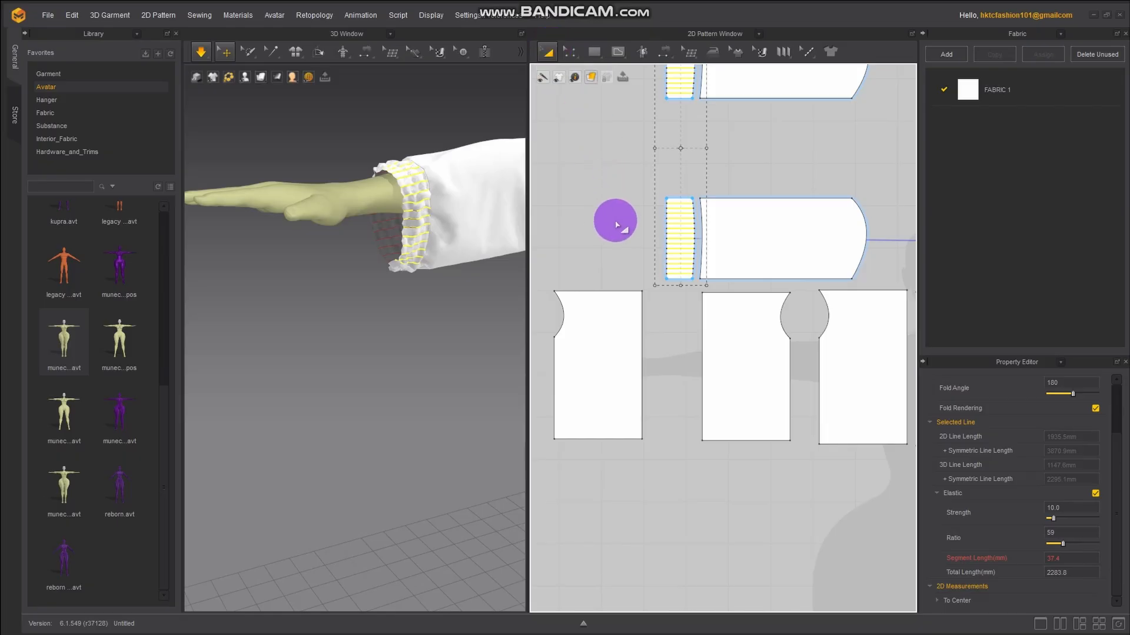
{"action": "middle_click_drag", "start_coordinate": [654, 244], "coordinate": [651, 310]}
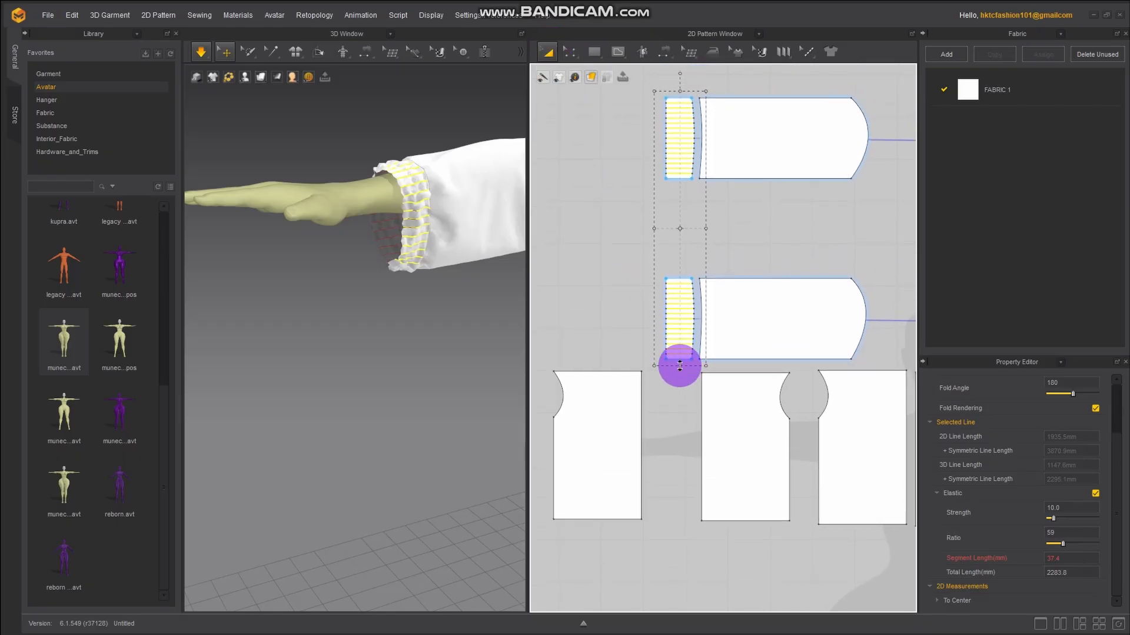
{"action": "left_click_drag", "start_coordinate": [680, 366], "coordinate": [682, 345]}
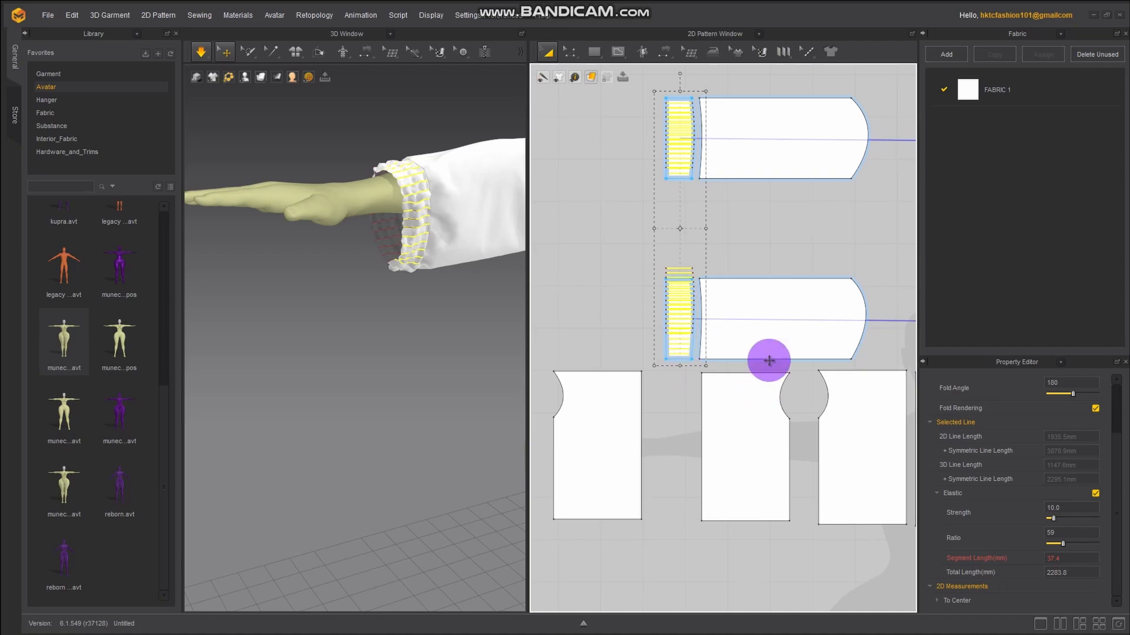
Stop the simulation, undo the shift of the cuffs' internal lines and clear the selection
{"action": "key", "text": "space"}
{"action": "key", "text": "z"}
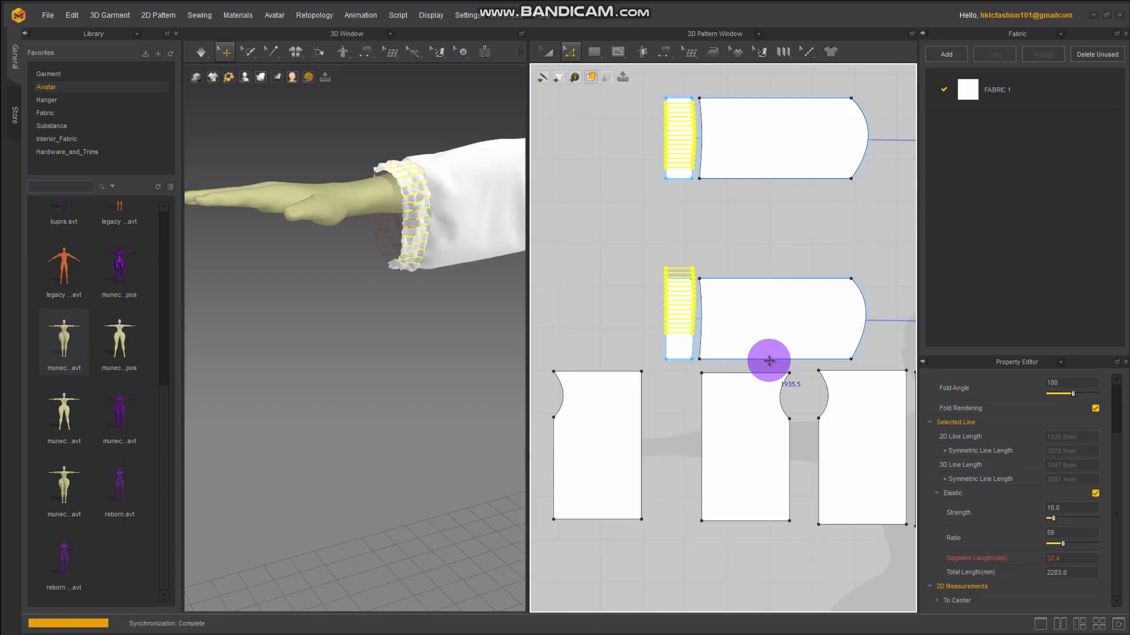
{"action": "left_click", "coordinate": [575, 266]}
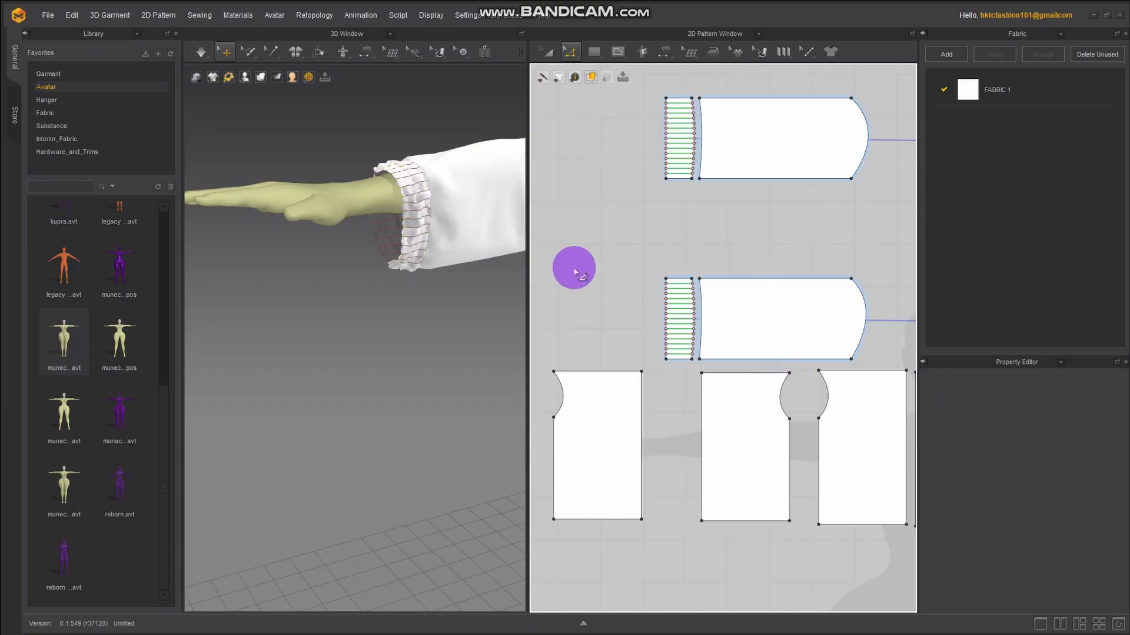
Try to shorten the lower cuff piece by scaling it inward from both short ends, and undo the scaling
{"action": "scroll", "coordinate": [665, 282], "scroll_direction": "up", "scroll_amount": 2}
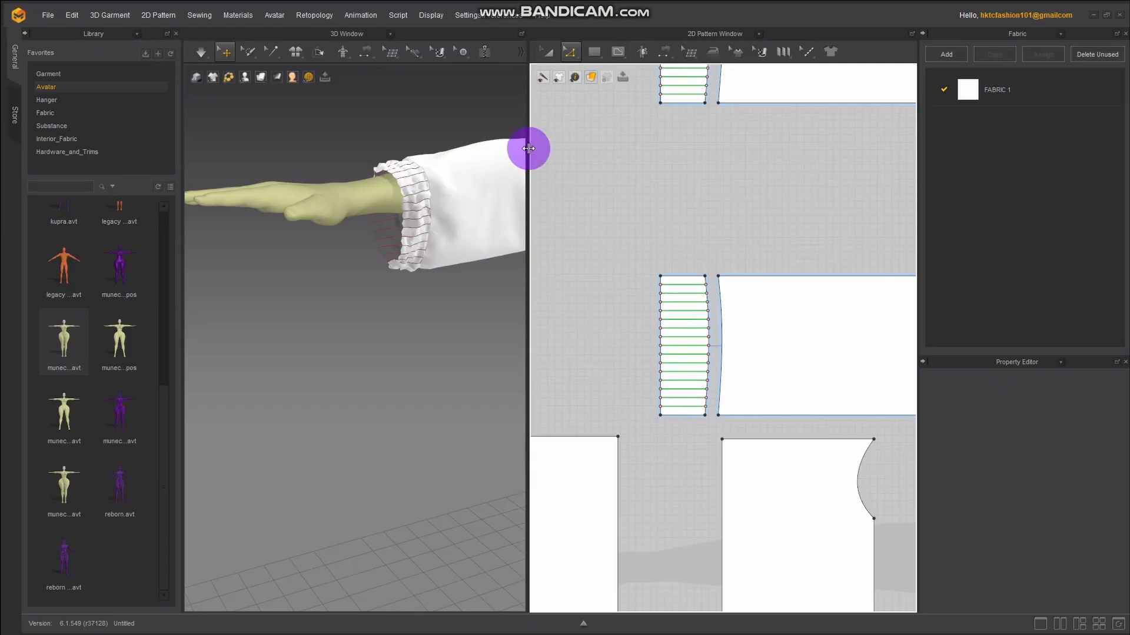
{"action": "left_click", "coordinate": [547, 52]}
{"action": "left_click", "coordinate": [696, 285]}
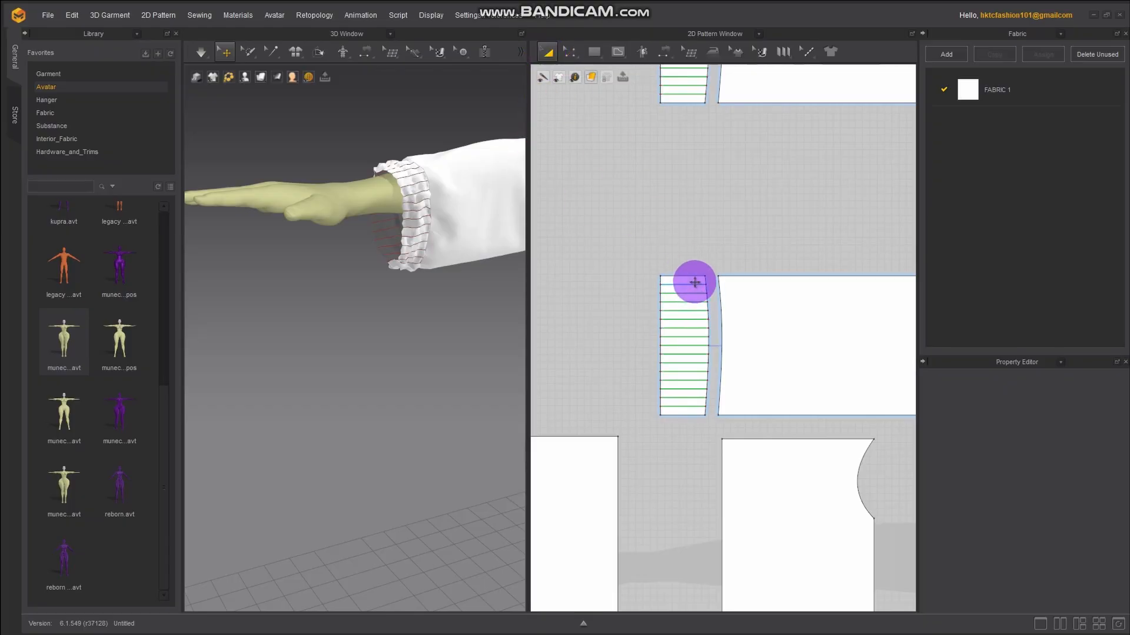
{"action": "left_click", "coordinate": [695, 282]}
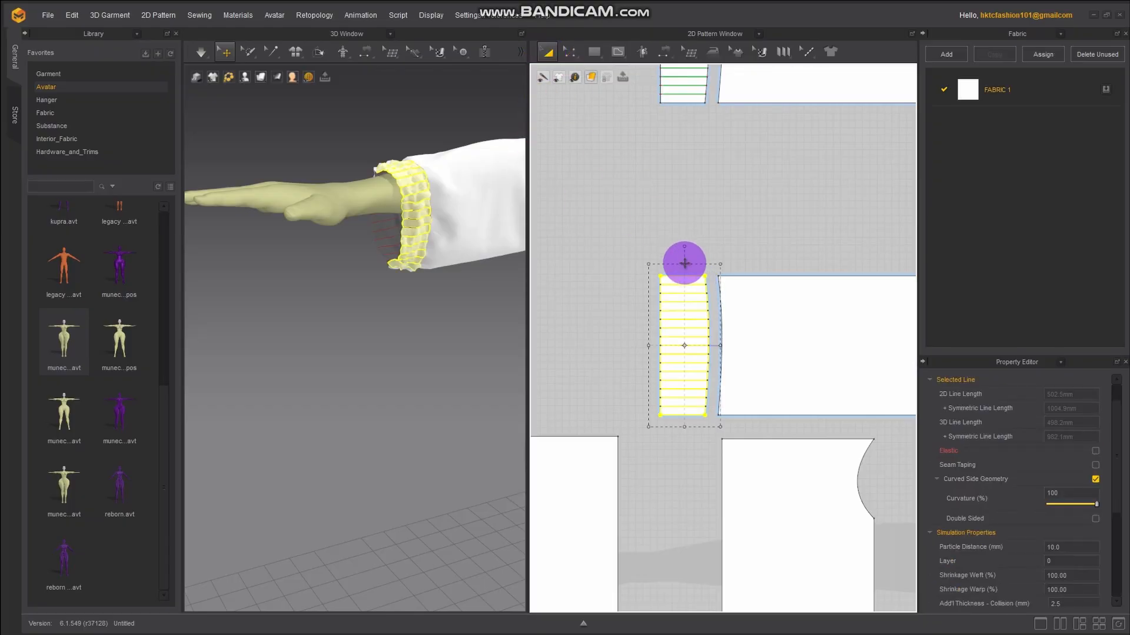
{"action": "left_click_drag", "start_coordinate": [685, 263], "coordinate": [684, 284]}
{"action": "left_click_drag", "start_coordinate": [683, 430], "coordinate": [683, 417]}
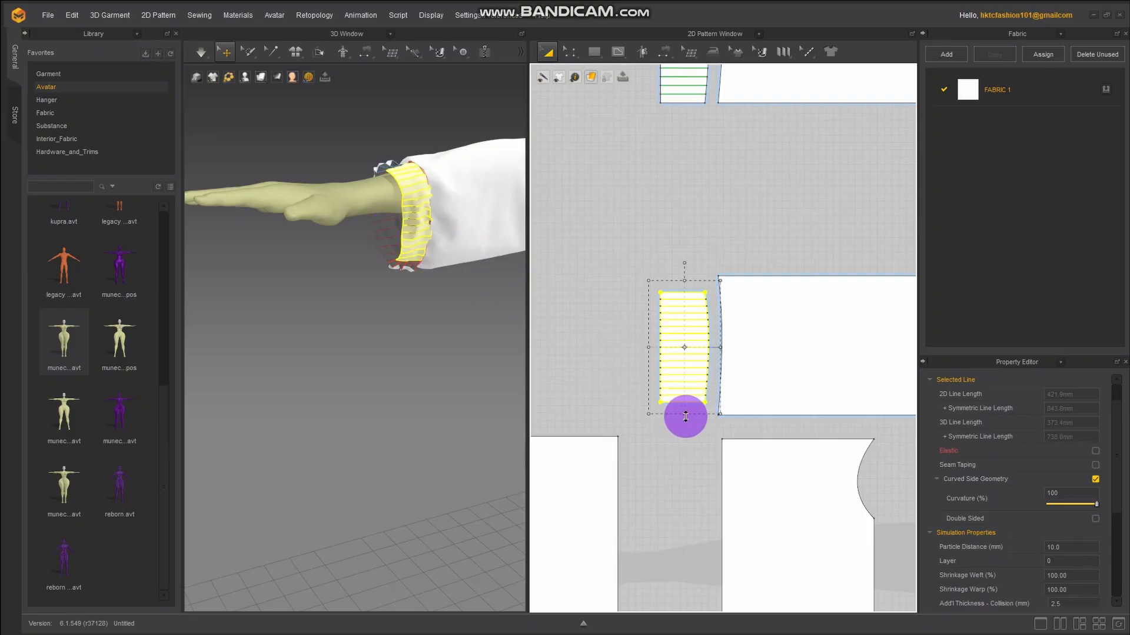
{"action": "left_click_drag", "start_coordinate": [682, 415], "coordinate": [683, 398]}
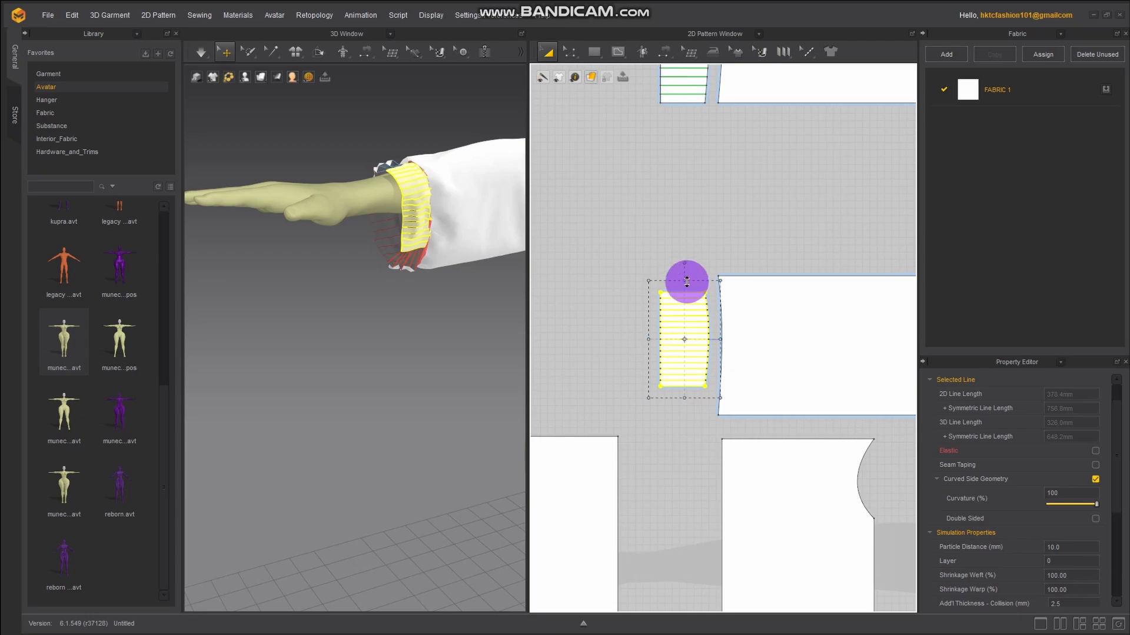
{"action": "left_click_drag", "start_coordinate": [683, 278], "coordinate": [683, 290]}
{"action": "scroll", "coordinate": [686, 241], "scroll_direction": "down", "scroll_amount": 3}
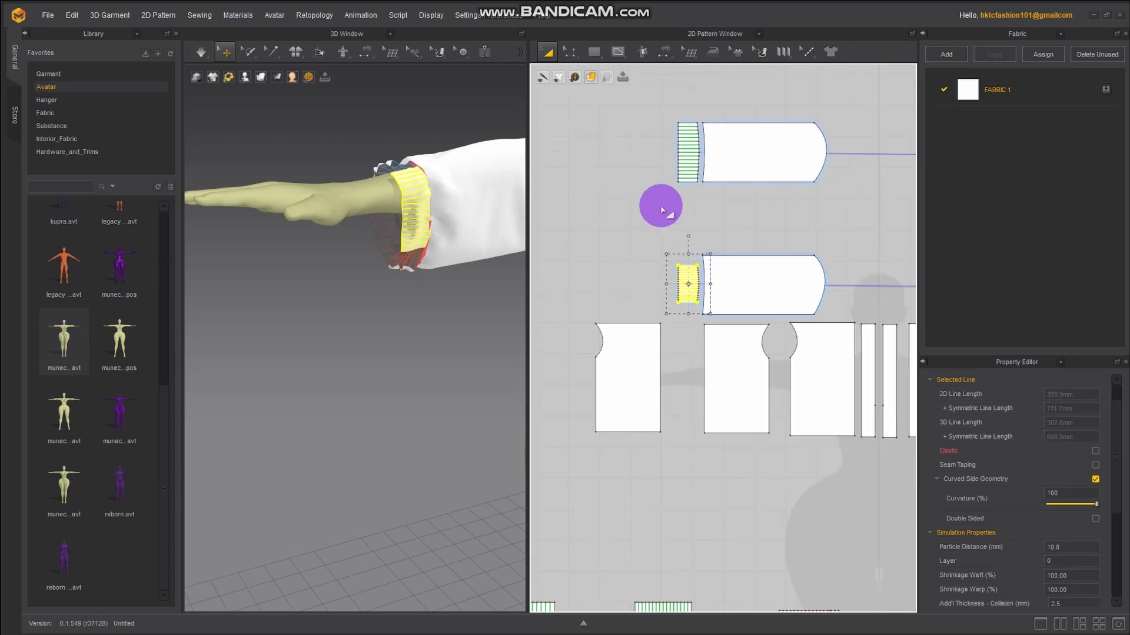
{"action": "scroll", "coordinate": [663, 209], "scroll_direction": "up", "scroll_amount": 3}
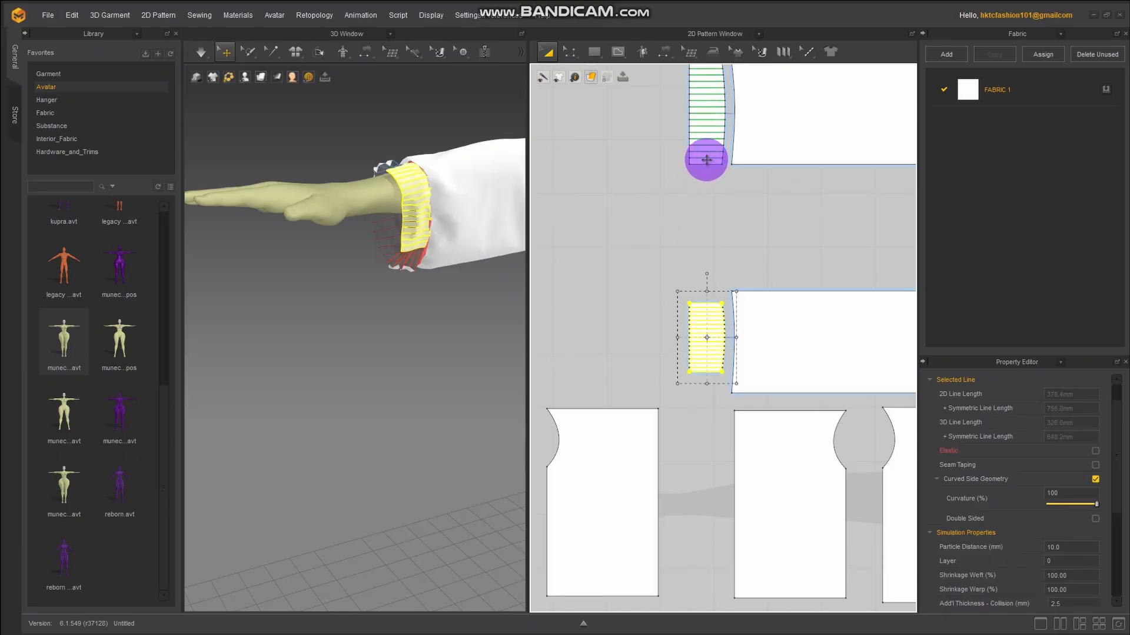
{"action": "key", "text": "Escape"}
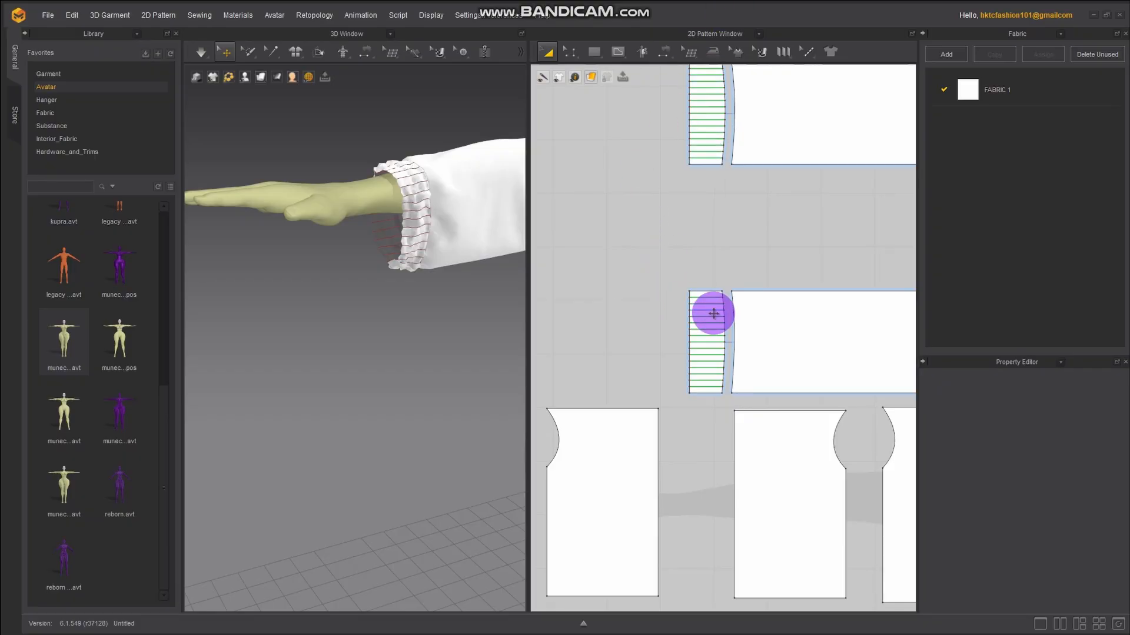
Try to shorten the cuff with Edit Pattern by moving both of its short end edges inward
{"action": "left_click", "coordinate": [708, 294]}
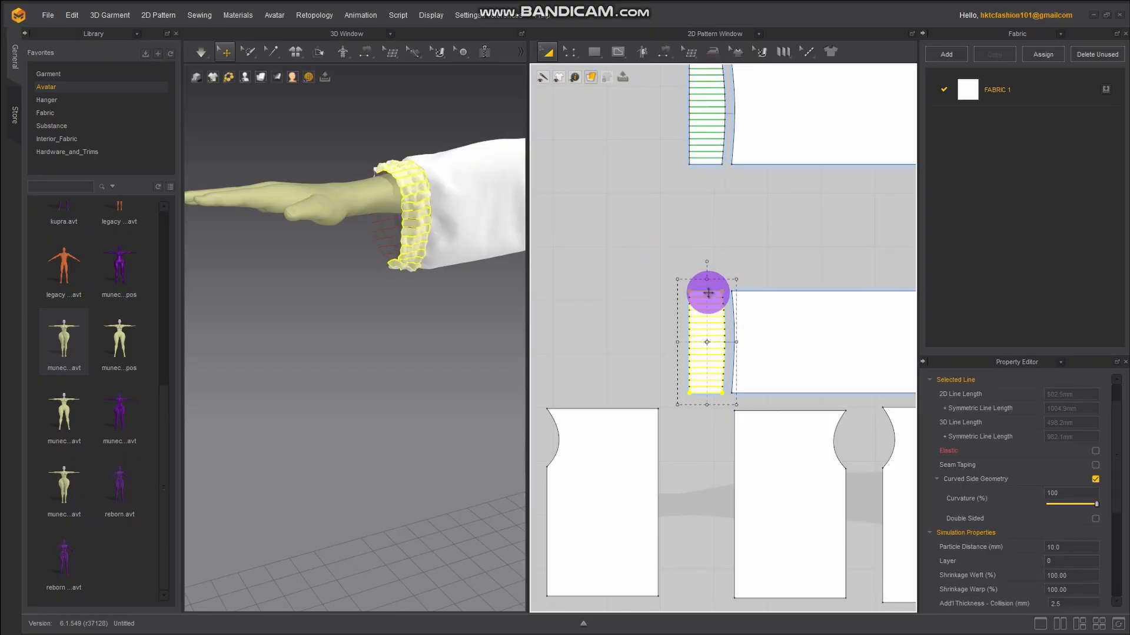
{"action": "left_click", "coordinate": [571, 52]}
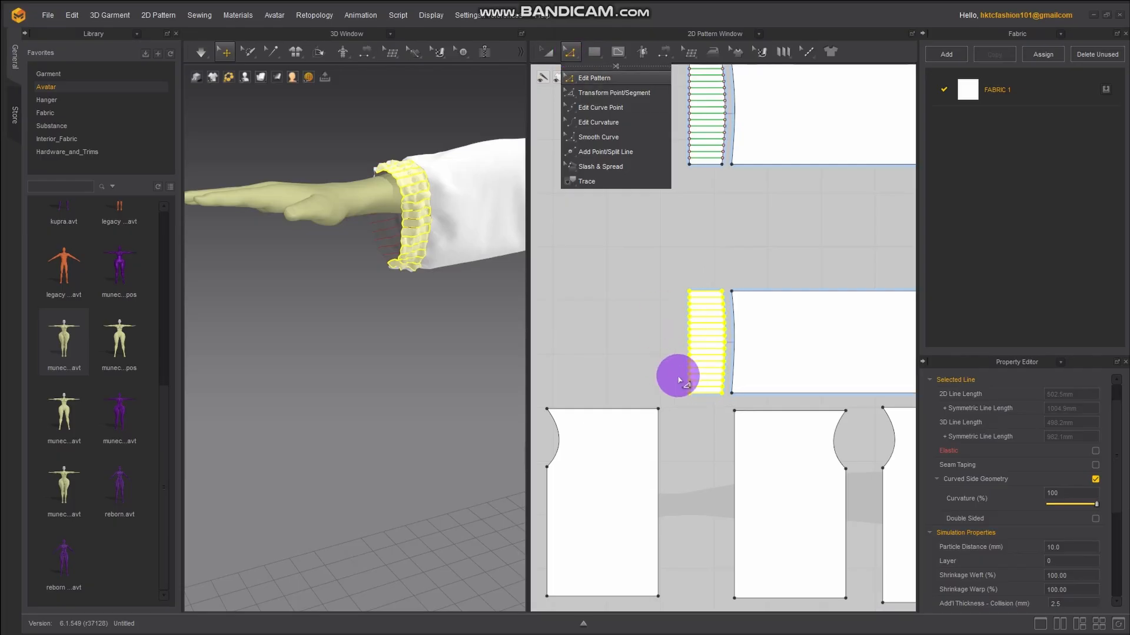
{"action": "left_click", "coordinate": [702, 392]}
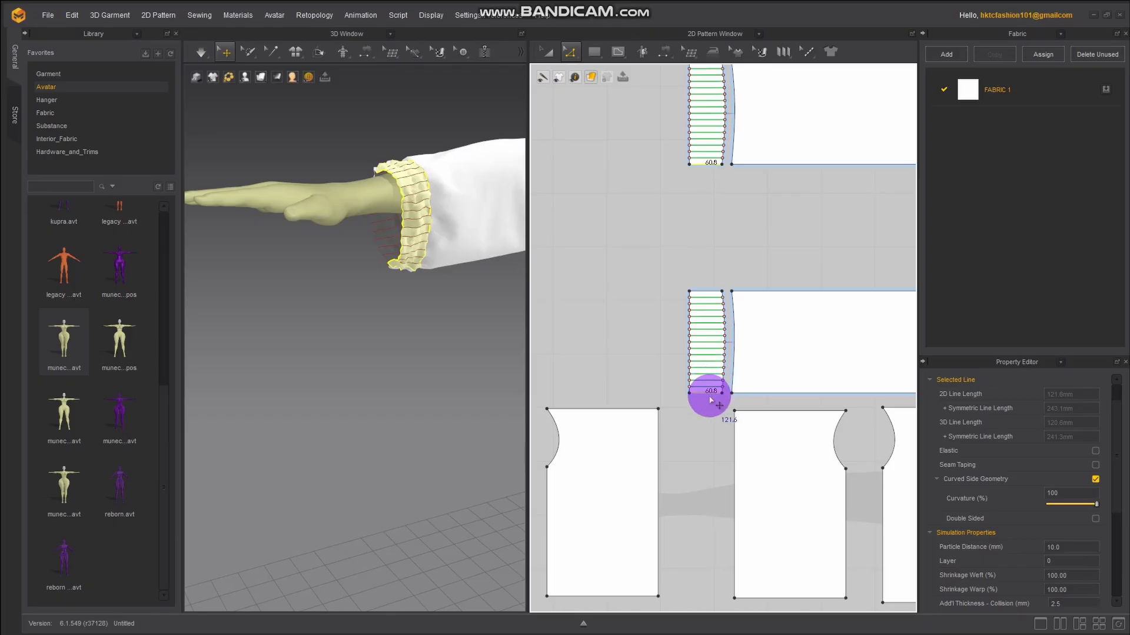
{"action": "scroll", "coordinate": [710, 398], "scroll_direction": "up", "scroll_amount": 2}
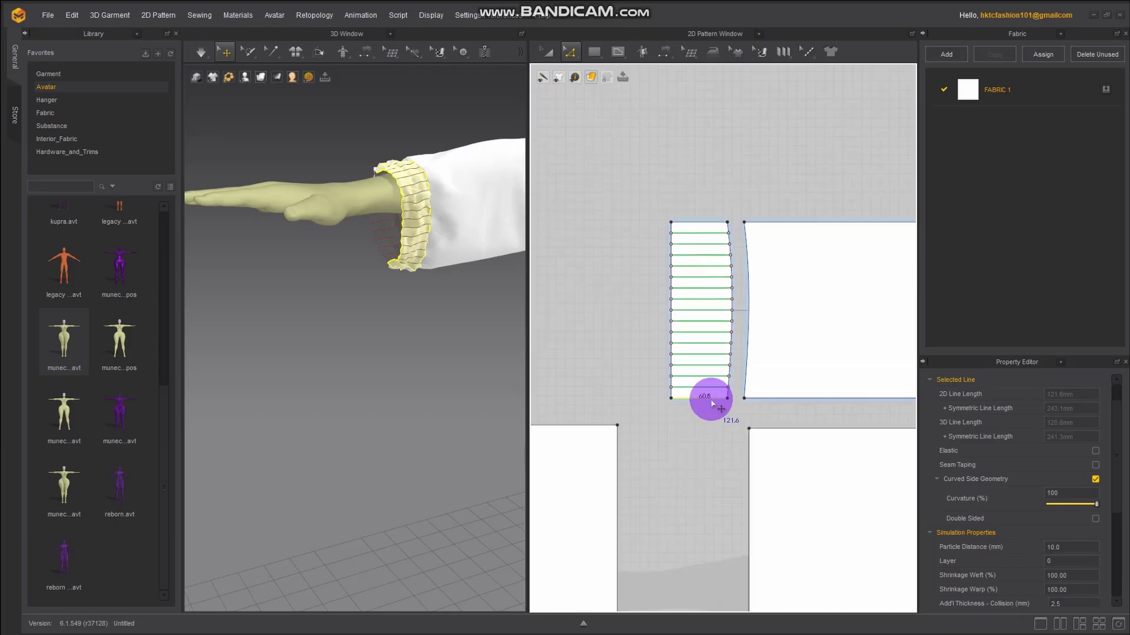
{"action": "left_click_drag", "start_coordinate": [709, 400], "coordinate": [709, 386]}
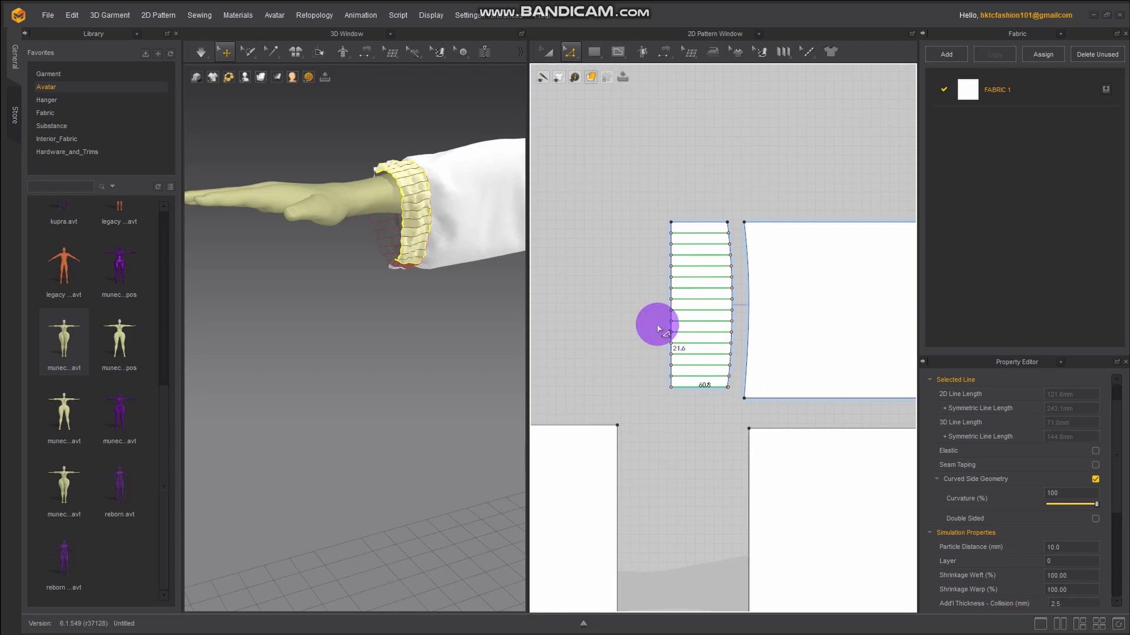
{"action": "left_click_drag", "start_coordinate": [695, 226], "coordinate": [695, 234]}
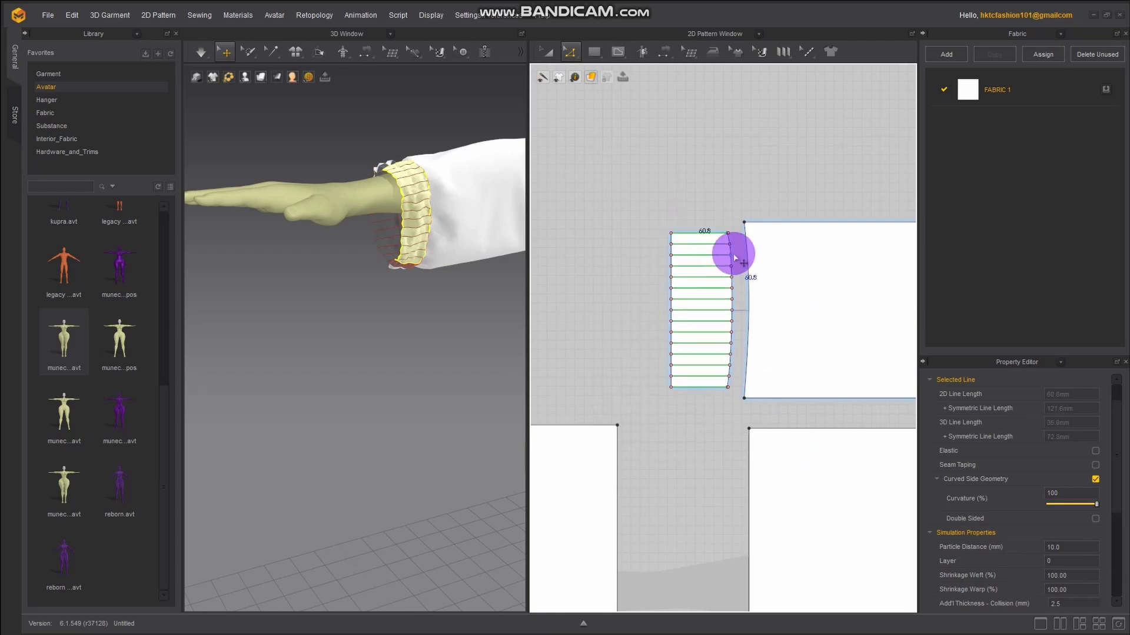
Undo the moves of the cuff's short end edges
{"action": "left_click", "coordinate": [698, 387]}
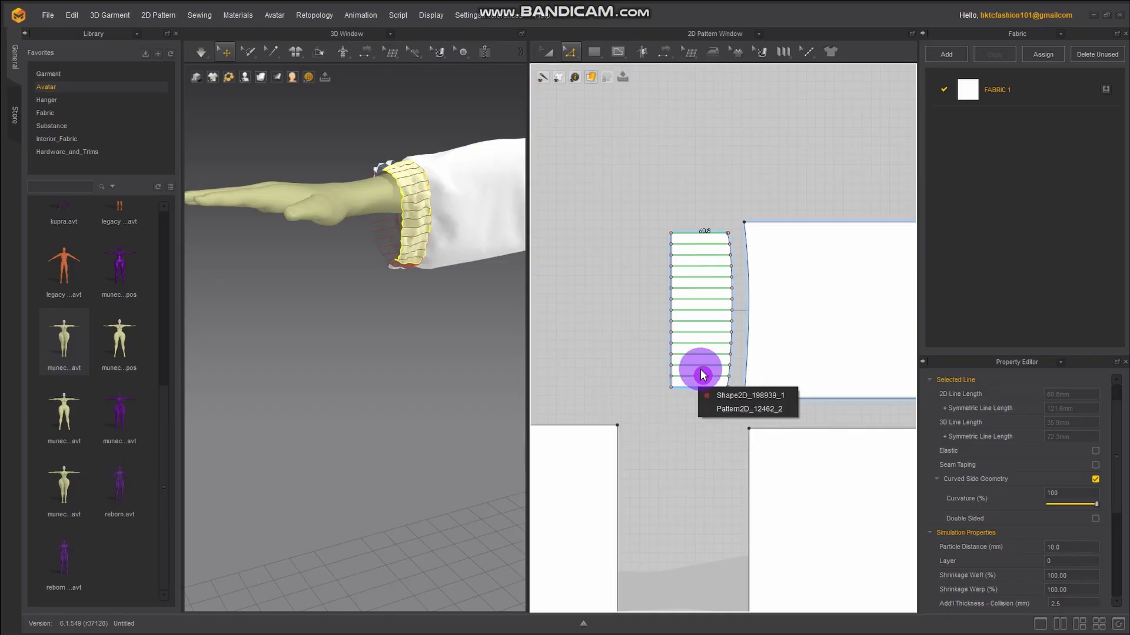
{"action": "left_click", "coordinate": [659, 397]}
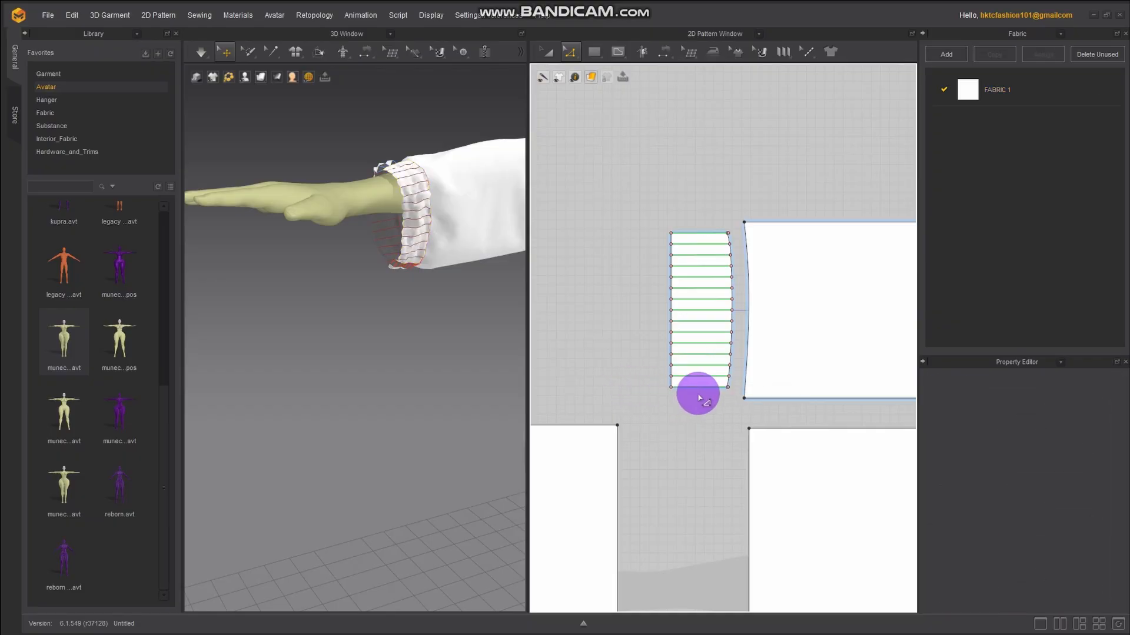
{"action": "left_click", "coordinate": [704, 387]}
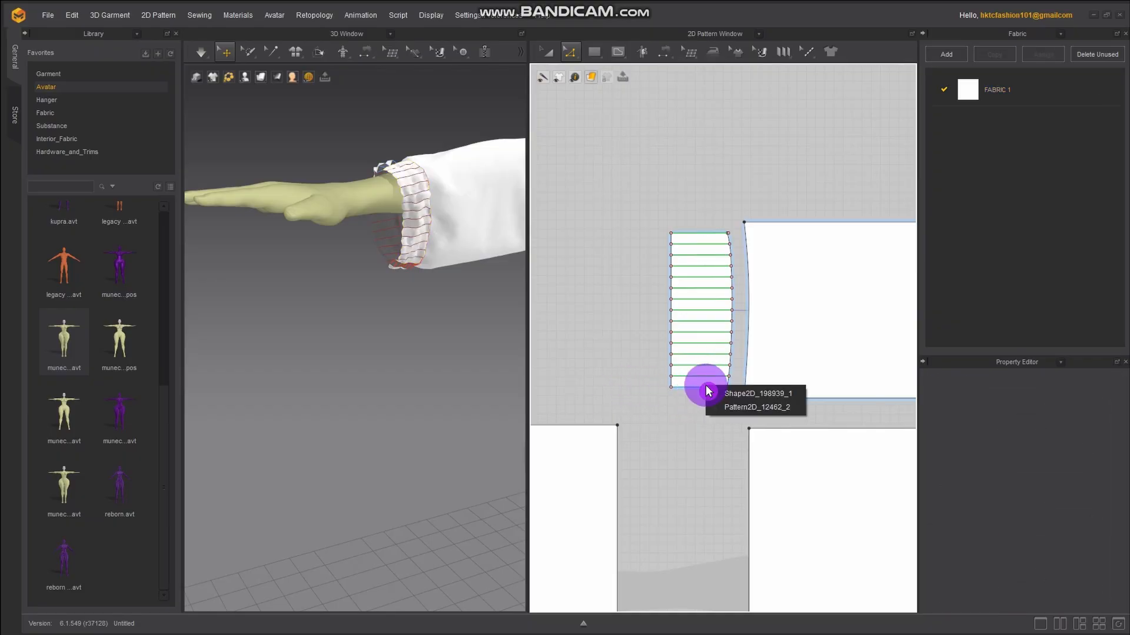
{"action": "left_click", "coordinate": [594, 348]}
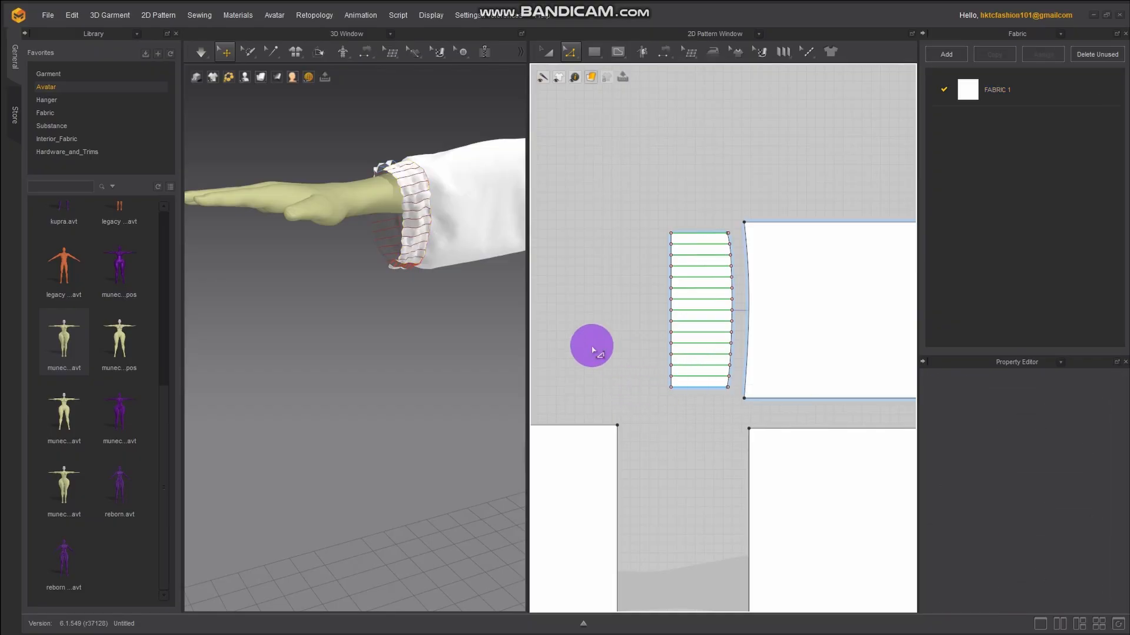
{"action": "left_click", "coordinate": [716, 386]}
{"action": "key", "text": "ctrl+z"}
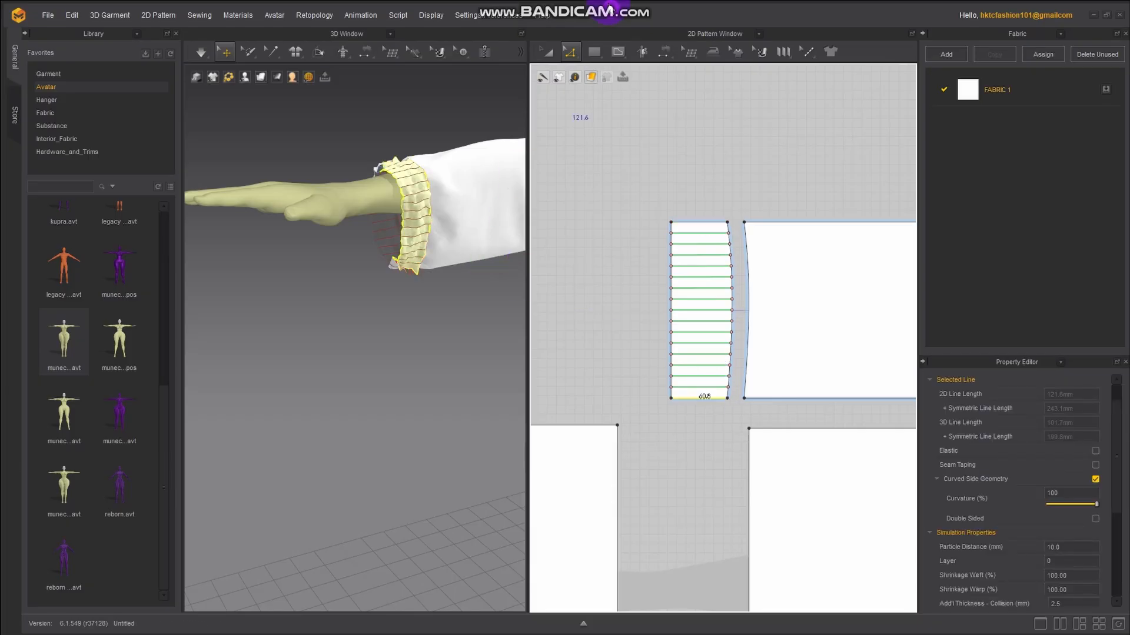
Scale the whole lower cuff piece inward from both short ends with Transform Pattern, to a 2D line length of about 435 mm
{"action": "left_click", "coordinate": [551, 55]}
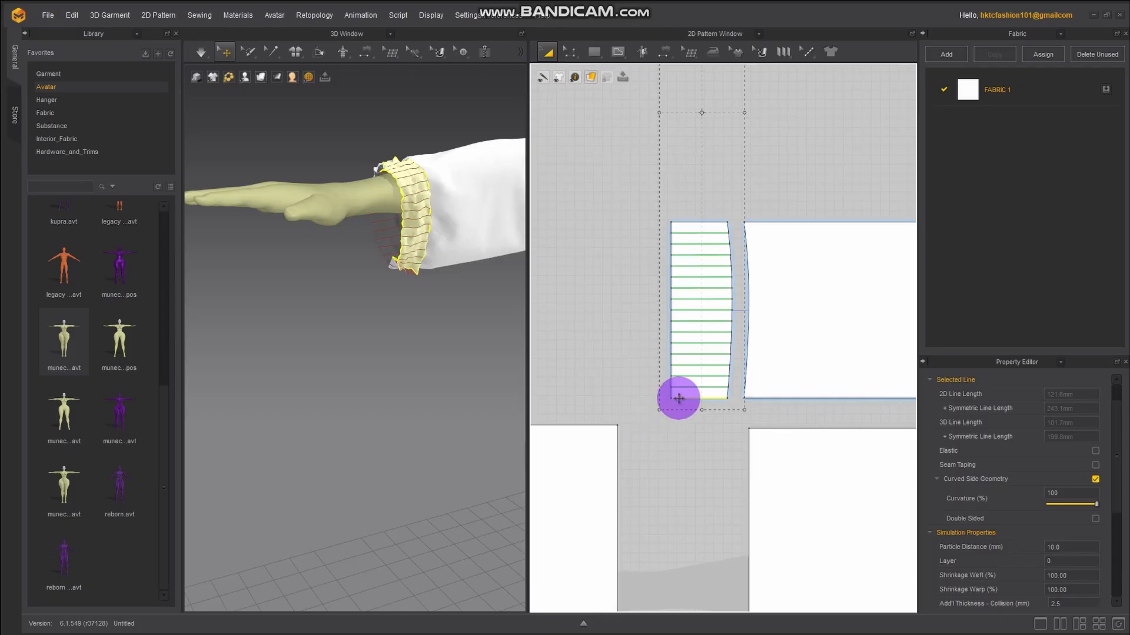
{"action": "left_click", "coordinate": [601, 299]}
{"action": "left_click", "coordinate": [699, 396]}
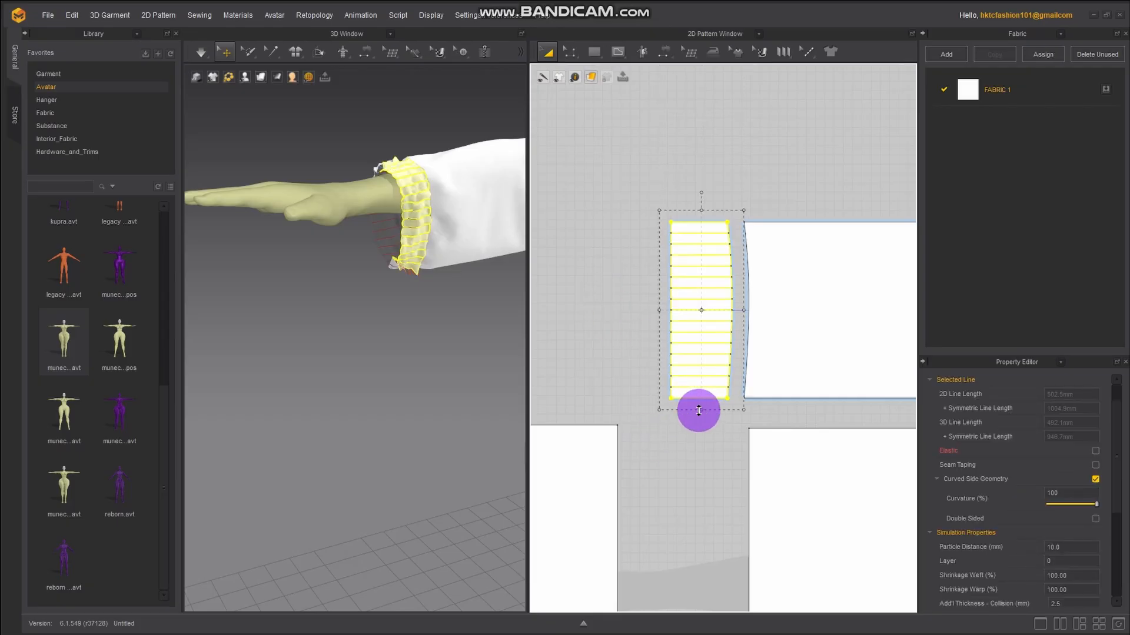
{"action": "left_click_drag", "start_coordinate": [698, 410], "coordinate": [698, 395]}
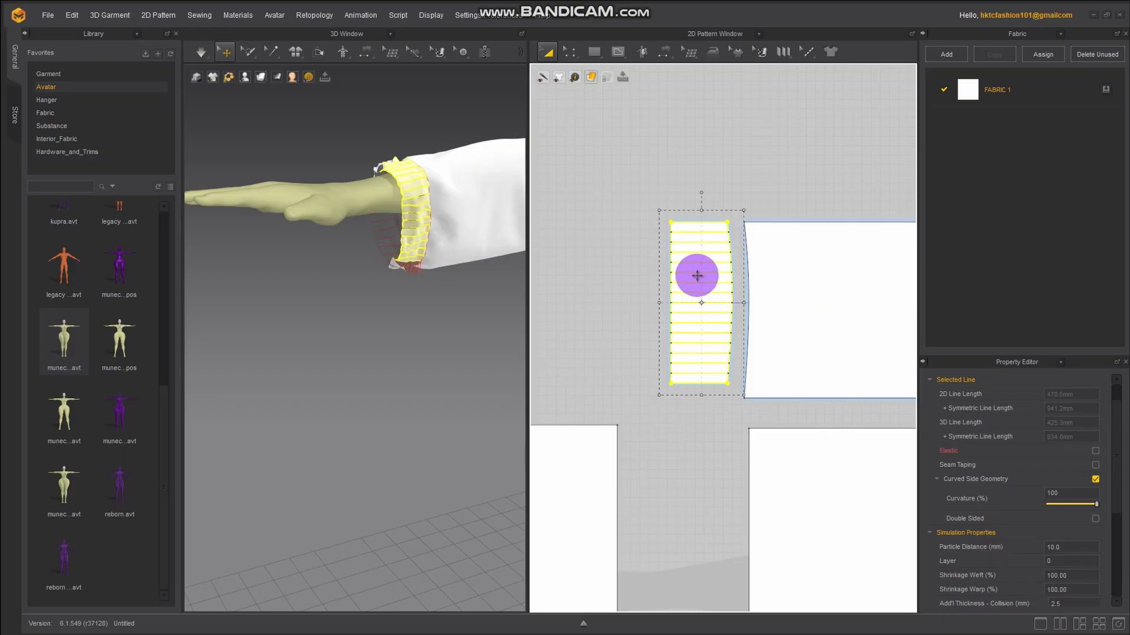
{"action": "left_click_drag", "start_coordinate": [701, 211], "coordinate": [704, 227]}
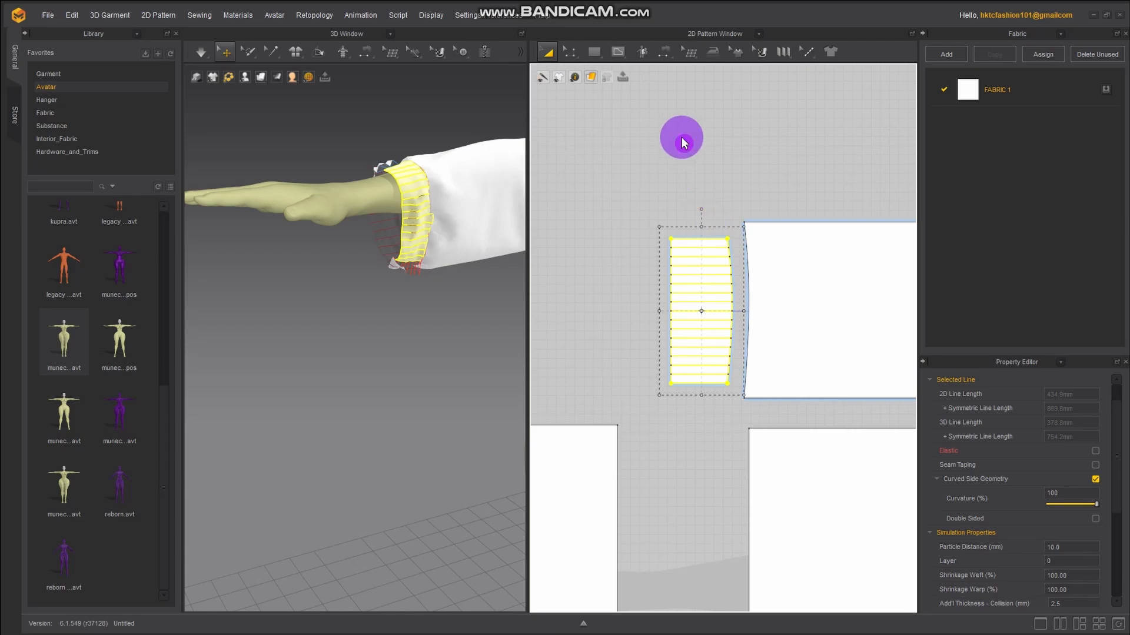
Scale the upper sleeve's cuff piece inward from both short ends, to a 2D line length of about 422 mm
{"action": "middle_click_drag", "start_coordinate": [681, 138], "coordinate": [708, 351]}
{"action": "left_click", "coordinate": [729, 212]}
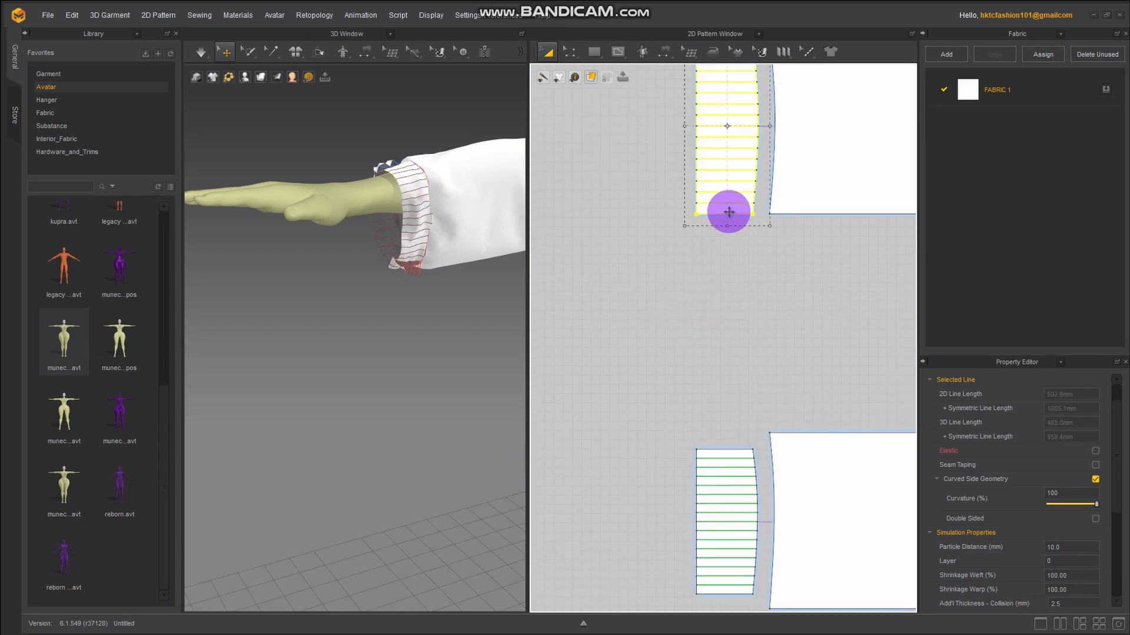
{"action": "left_click_drag", "start_coordinate": [728, 223], "coordinate": [732, 208]}
{"action": "middle_click_drag", "start_coordinate": [669, 176], "coordinate": [663, 323]}
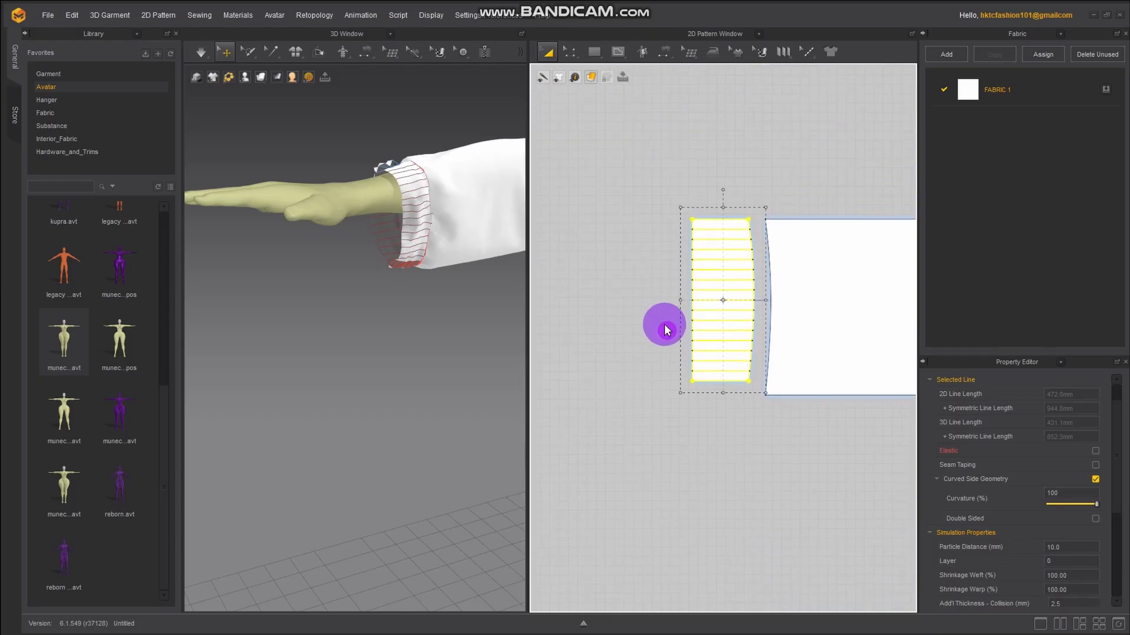
{"action": "mouse_move", "coordinate": [716, 220]}
{"action": "left_mouse_down"}
{"action": "mouse_move", "coordinate": [724, 202]}
{"action": "mouse_move", "coordinate": [725, 227]}
{"action": "left_mouse_up"}
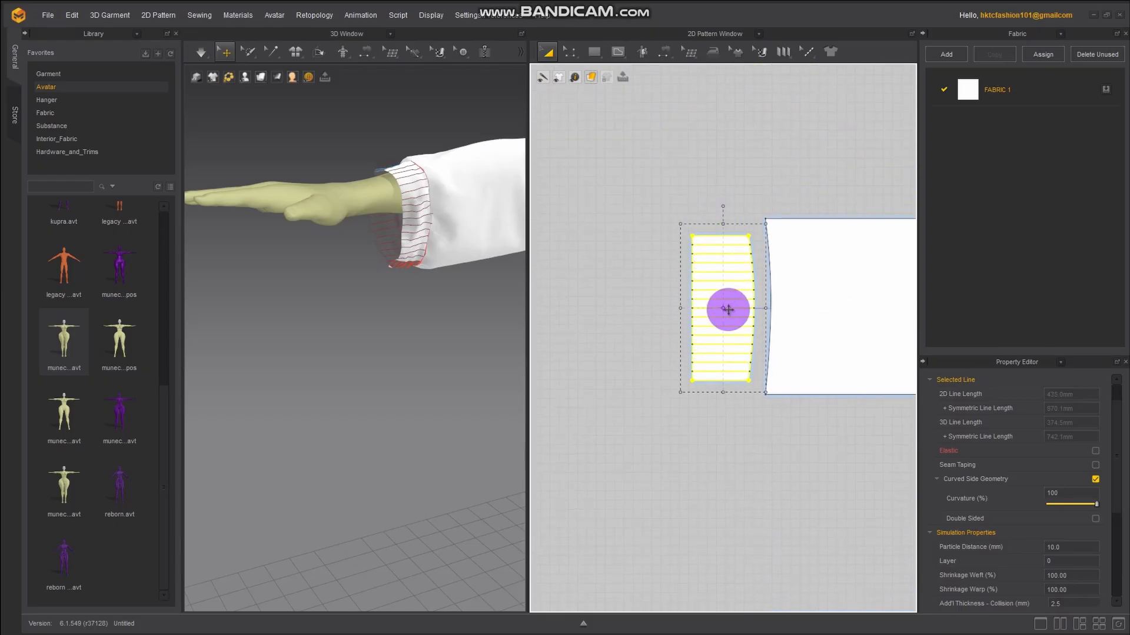
{"action": "left_click_drag", "start_coordinate": [724, 393], "coordinate": [723, 386]}
Start the simulation and inspect the shortened cuff on the avatar's wrist
{"action": "middle_click_drag", "start_coordinate": [622, 429], "coordinate": [606, 195]}
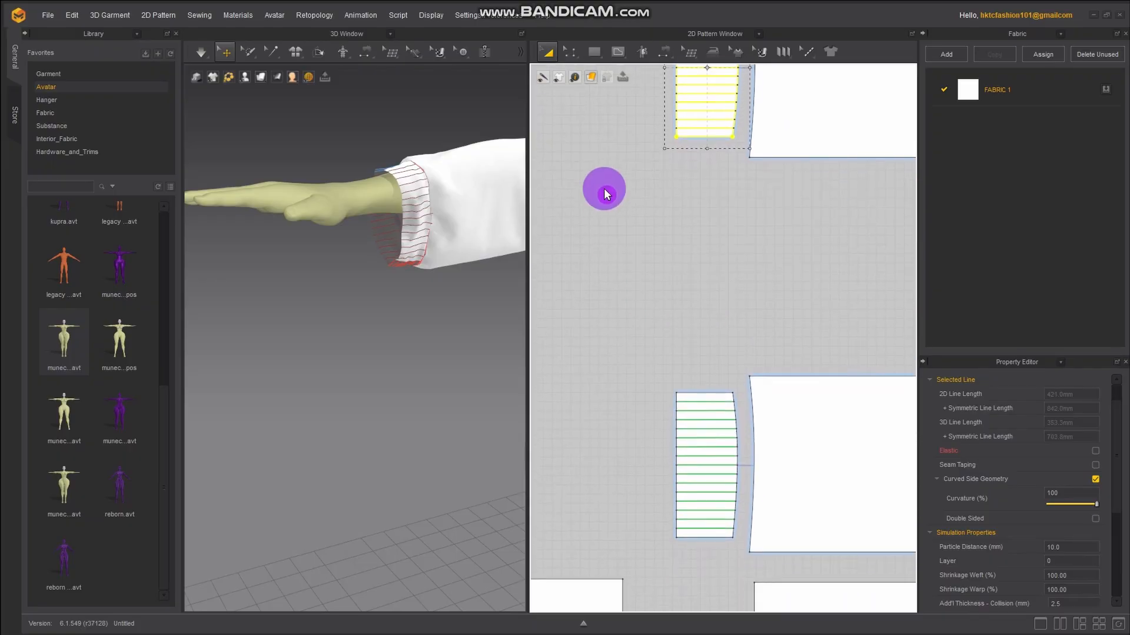
{"action": "left_click", "coordinate": [201, 52]}
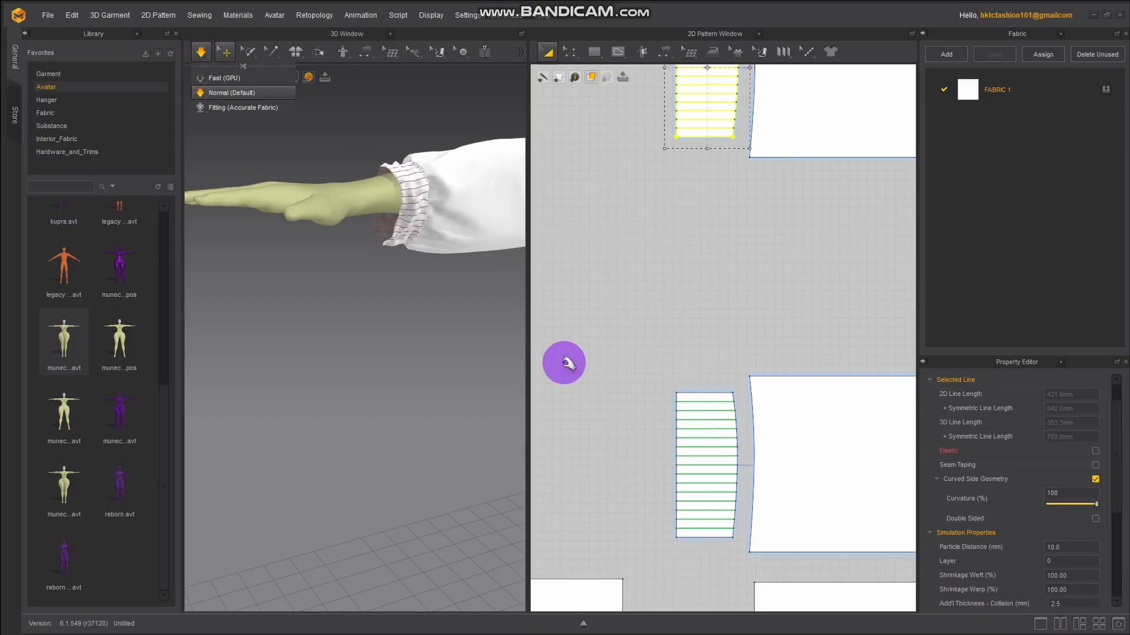
{"action": "middle_click_drag", "start_coordinate": [409, 215], "coordinate": [355, 220]}
{"action": "scroll", "coordinate": [351, 214], "scroll_direction": "up", "scroll_amount": 5}
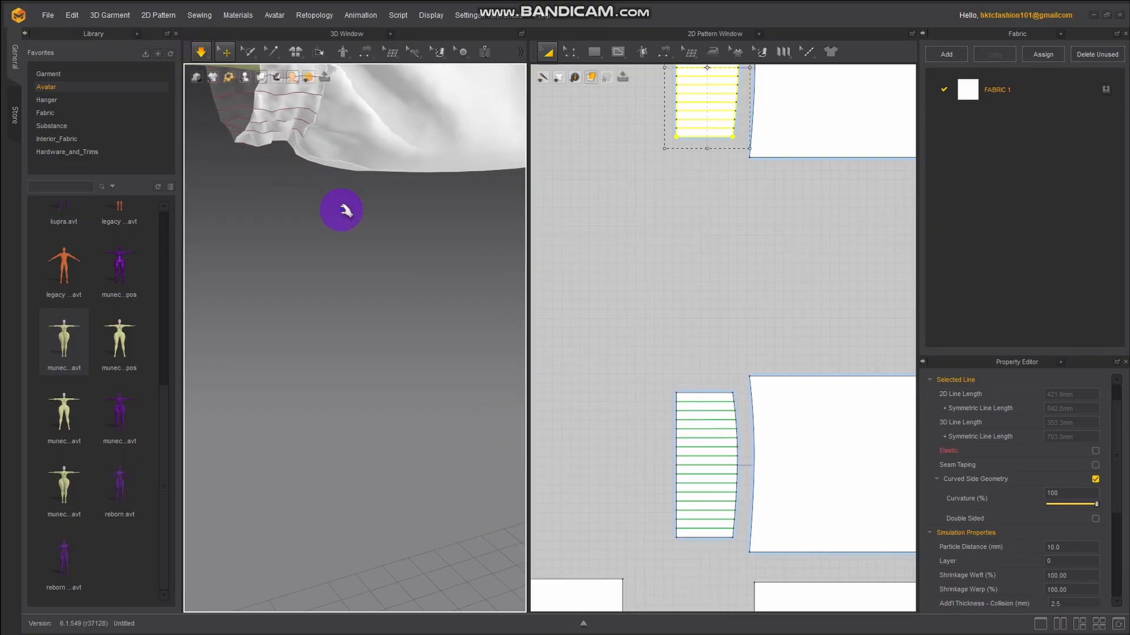
Stop the simulation and scale the lower sleeve's cuff inward from both short ends, to a 2D line length of about 357 mm
{"action": "scroll", "coordinate": [334, 212], "scroll_direction": "down", "scroll_amount": 3}
{"action": "right_click_drag", "start_coordinate": [338, 219], "coordinate": [336, 212]}
{"action": "right_click_drag", "start_coordinate": [324, 226], "coordinate": [340, 250]}
{"action": "key", "text": "space"}
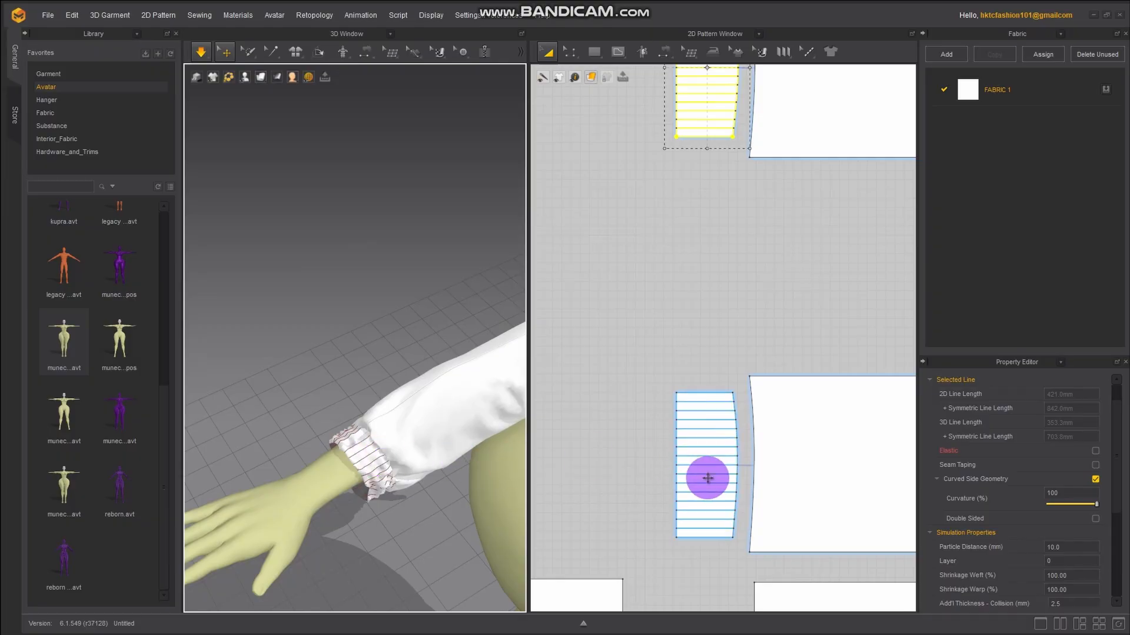
{"action": "left_click", "coordinate": [201, 52]}
{"action": "left_click", "coordinate": [676, 432]}
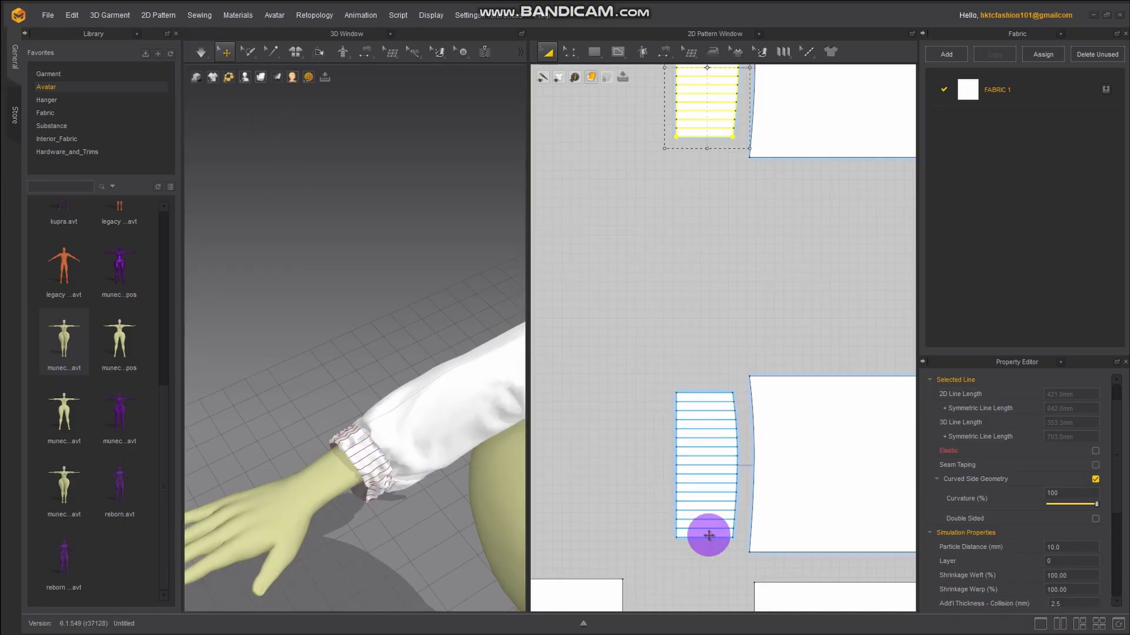
{"action": "left_click", "coordinate": [712, 537]}
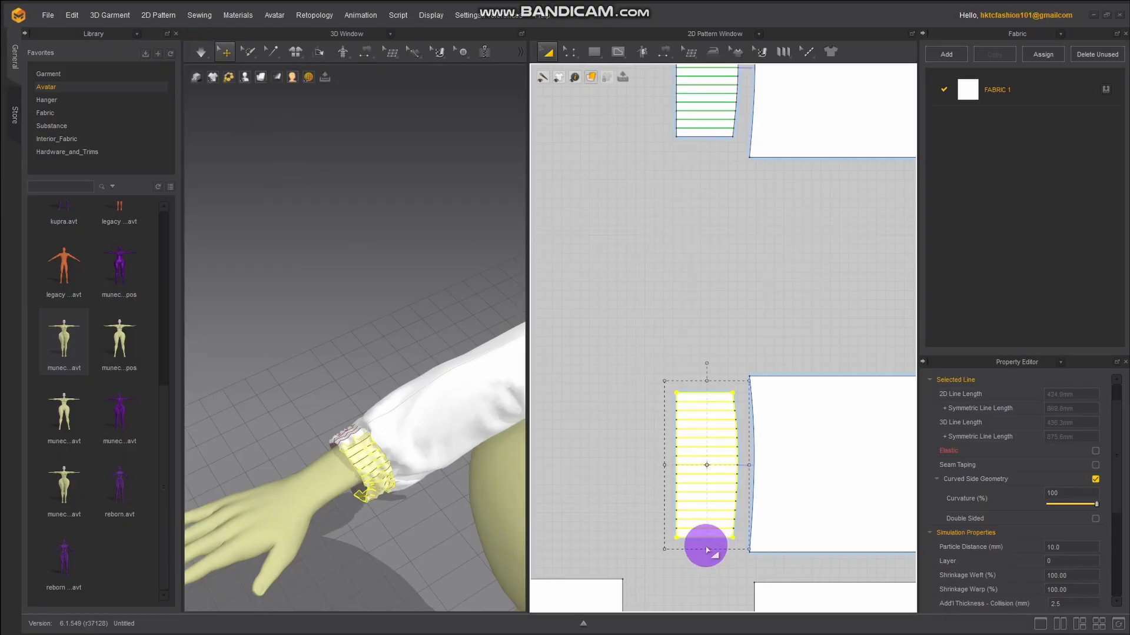
{"action": "left_click_drag", "start_coordinate": [707, 550], "coordinate": [706, 531]}
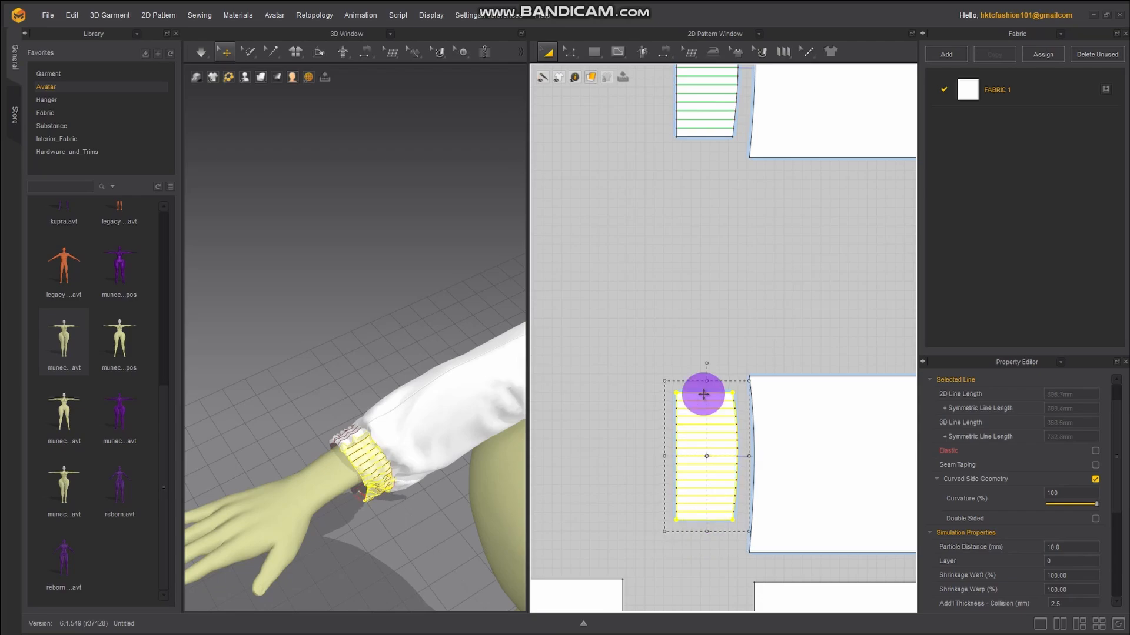
{"action": "left_click_drag", "start_coordinate": [709, 379], "coordinate": [708, 398]}
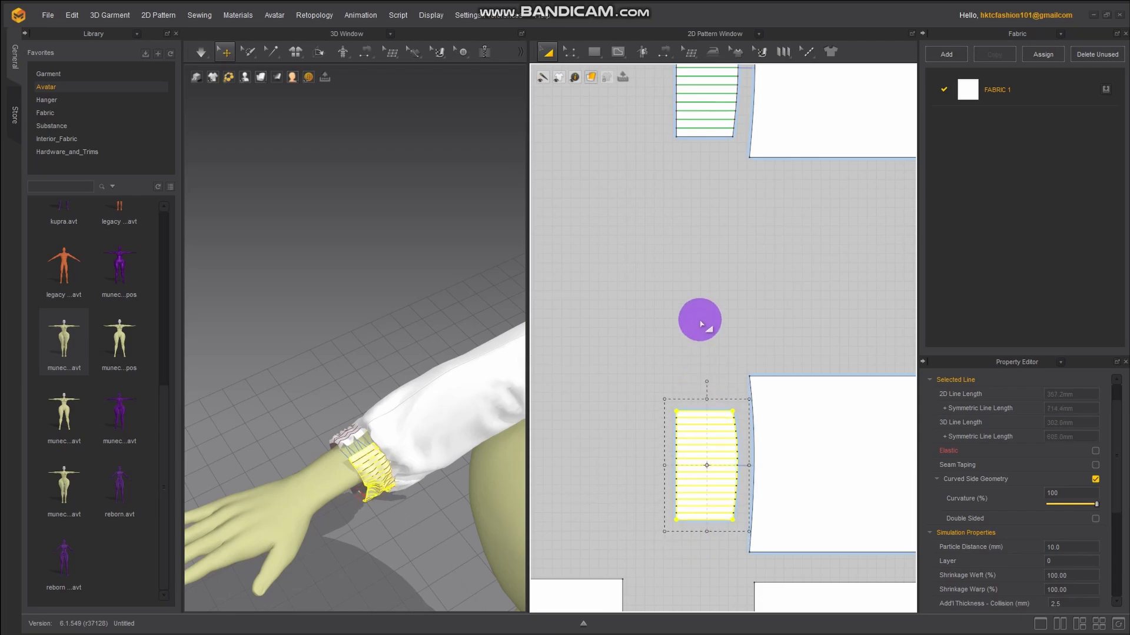
Scale the upper sleeve's cuff inward from both short ends, to a 2D line length of about 352 mm
{"action": "middle_click_drag", "start_coordinate": [696, 206], "coordinate": [693, 385]}
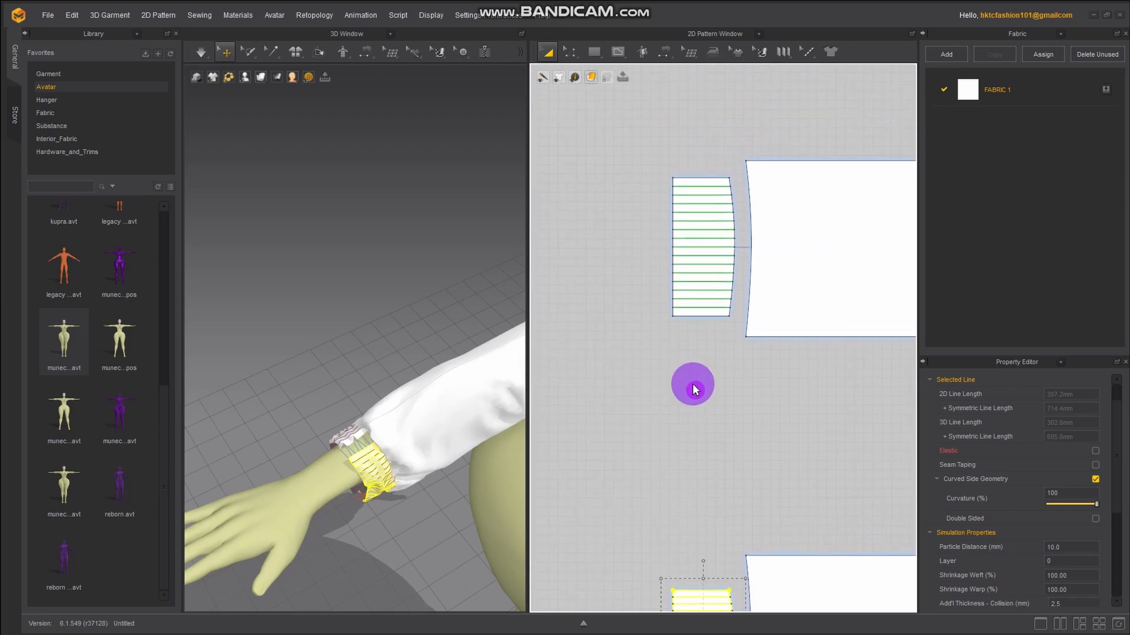
{"action": "left_click", "coordinate": [700, 281]}
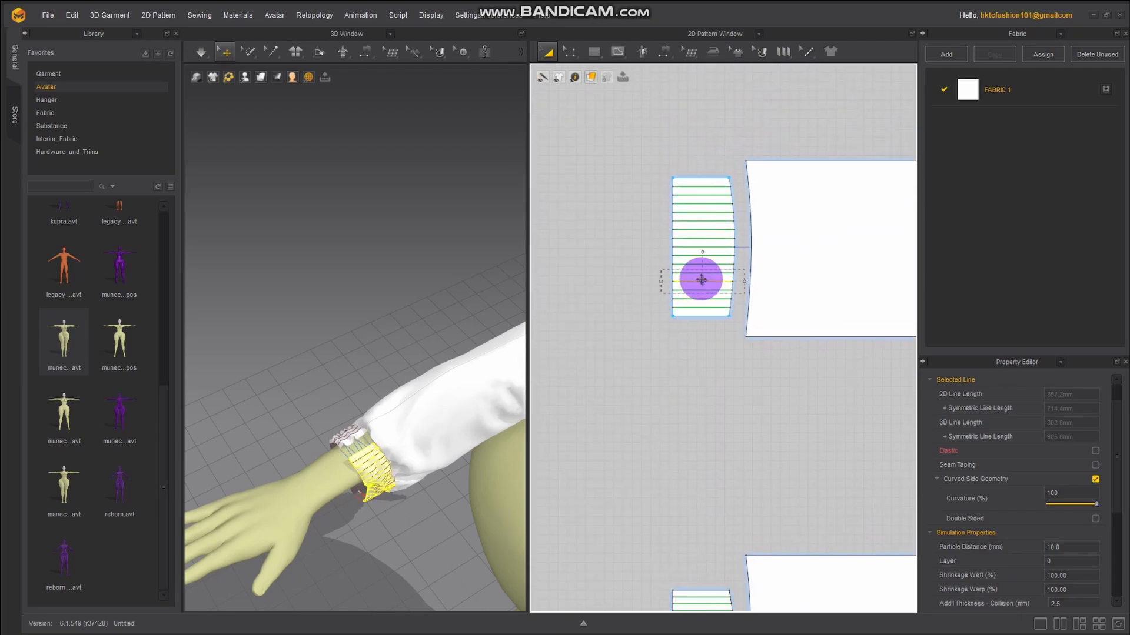
{"action": "left_click", "coordinate": [704, 314]}
{"action": "left_click_drag", "start_coordinate": [703, 330], "coordinate": [703, 313]}
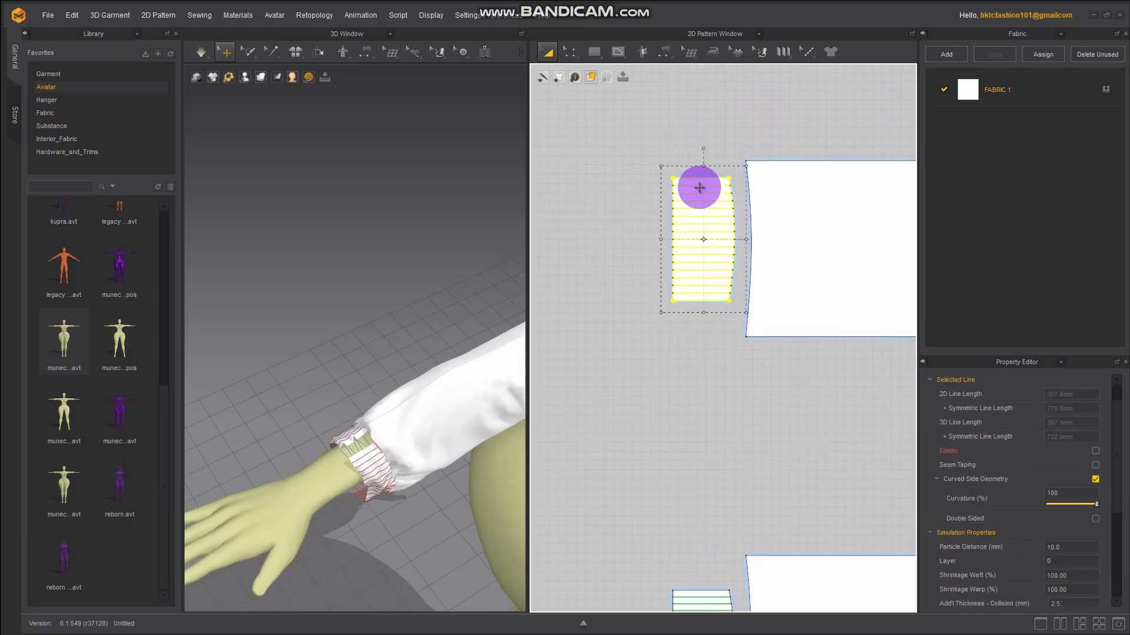
{"action": "left_click_drag", "start_coordinate": [703, 166], "coordinate": [703, 183]}
Run the simulation to drape the shortened cuffs and inspect the wrist from the side
{"action": "left_click", "coordinate": [203, 53]}
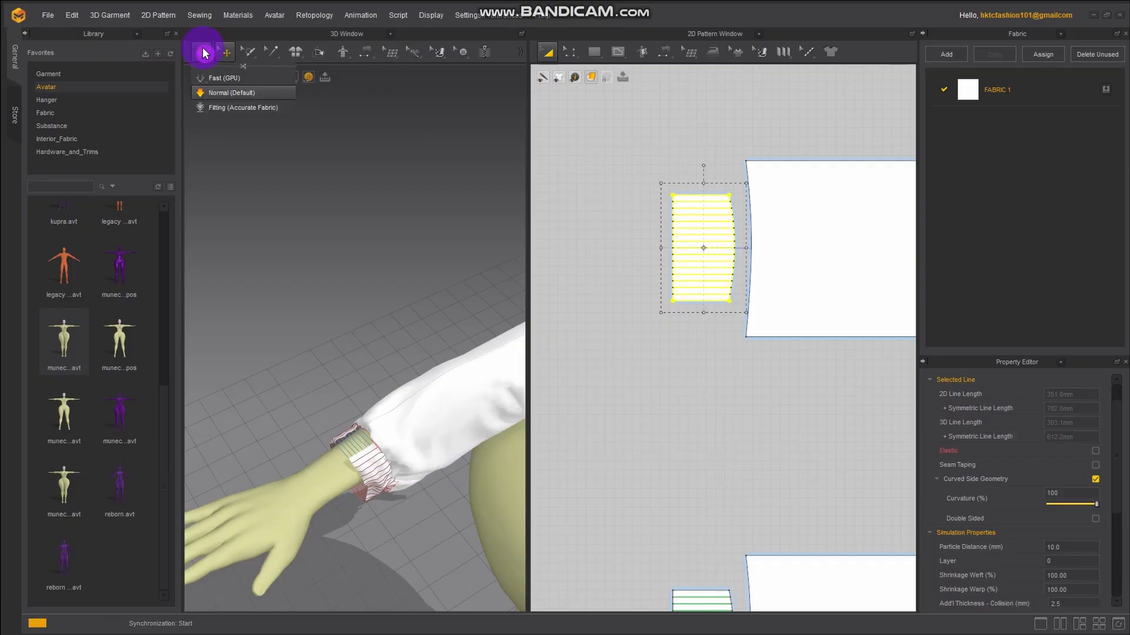
{"action": "right_click_drag", "start_coordinate": [449, 361], "coordinate": [385, 401]}
{"action": "key", "text": "space"}
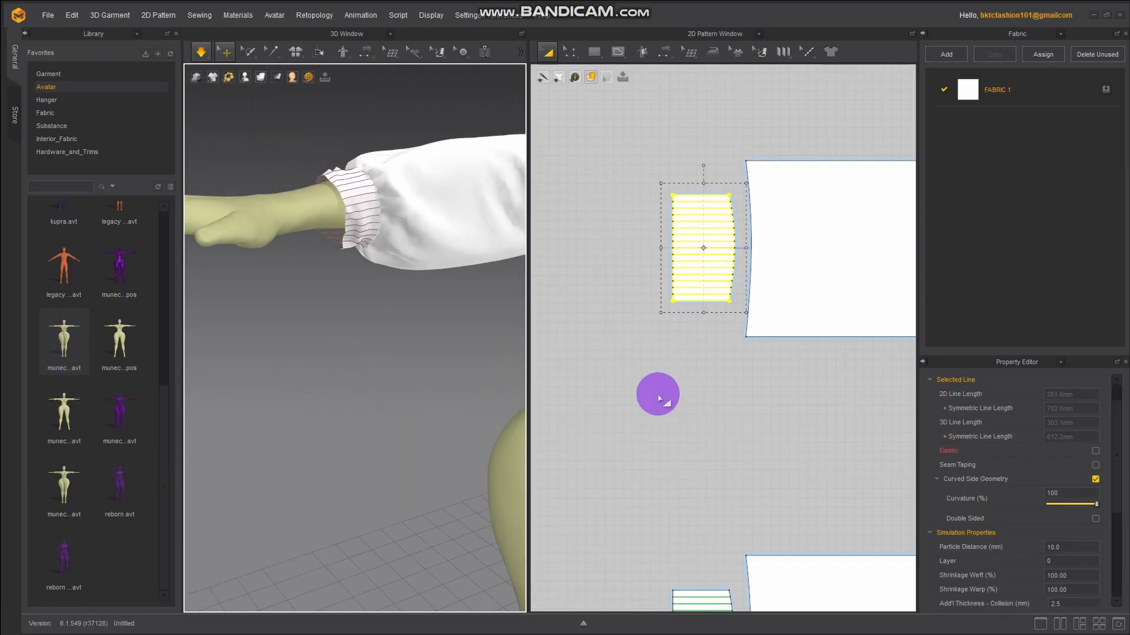
Shorten both cuff pieces further from their short ends, bringing the lower cuff to a 2D line length of about 315 mm
{"action": "left_click_drag", "start_coordinate": [704, 183], "coordinate": [706, 192]}
{"action": "left_click_drag", "start_coordinate": [703, 312], "coordinate": [703, 307]}
{"action": "middle_click_drag", "start_coordinate": [730, 413], "coordinate": [754, 138]}
{"action": "left_click", "coordinate": [737, 318]}
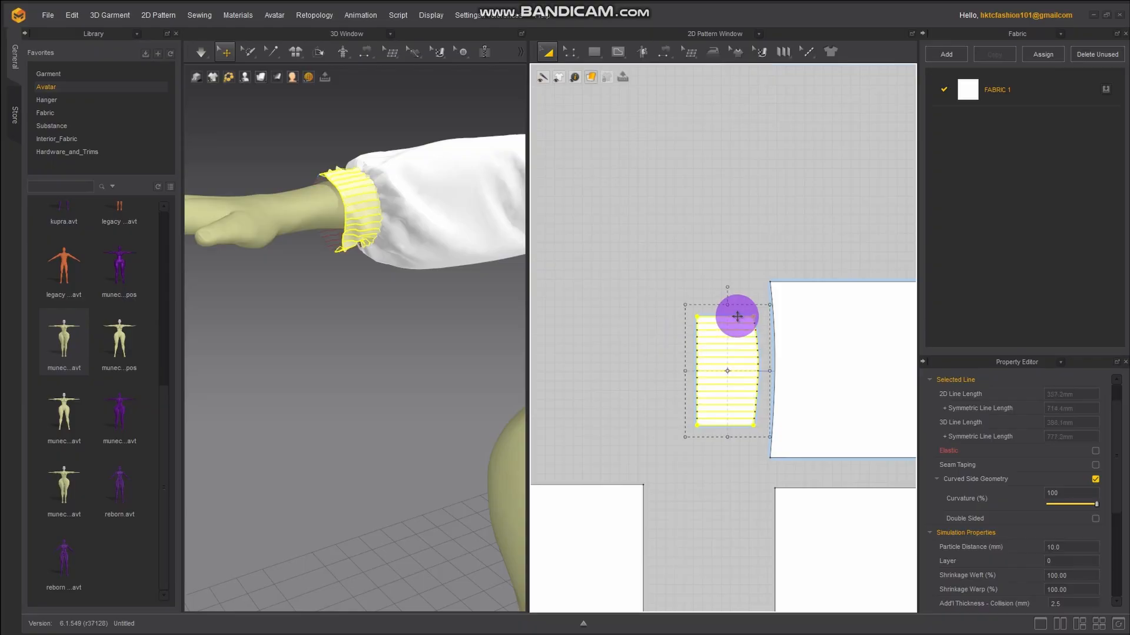
{"action": "left_click_drag", "start_coordinate": [729, 304], "coordinate": [729, 315]}
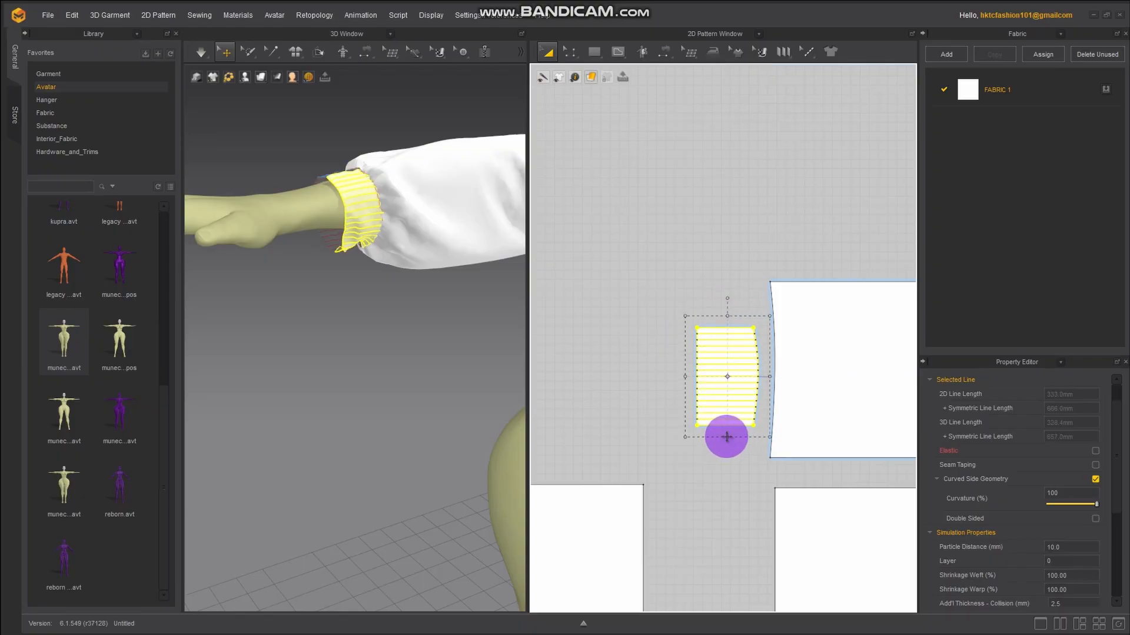
{"action": "left_click_drag", "start_coordinate": [727, 437], "coordinate": [727, 429]}
Simulate the garment again and inspect how the tightened cuff wraps around the wrist
{"action": "left_click", "coordinate": [201, 53]}
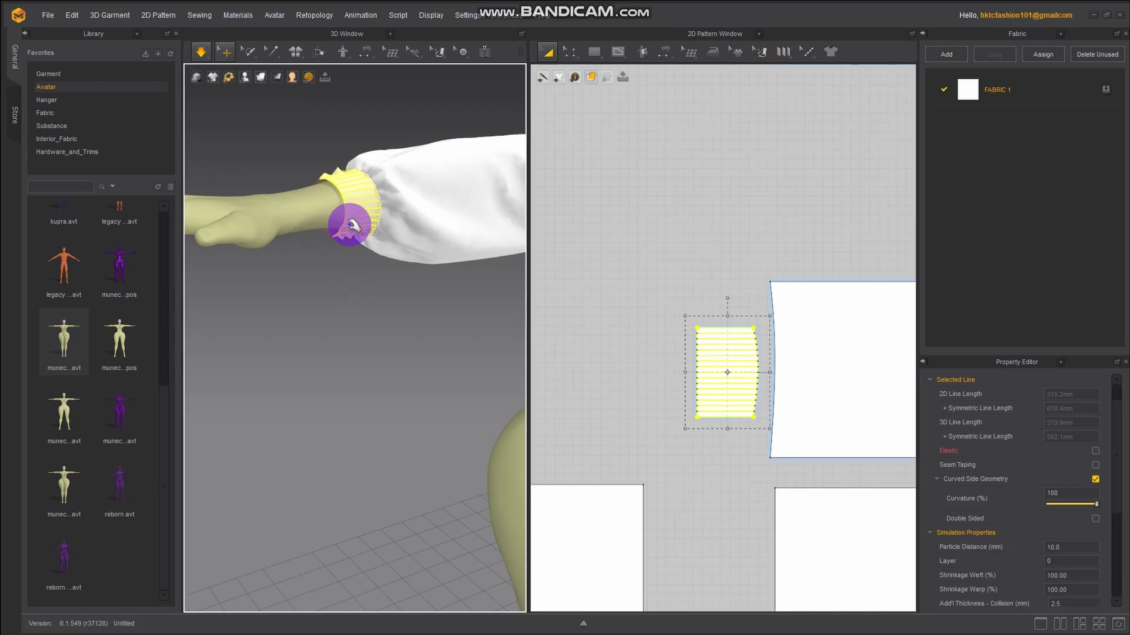
{"action": "key", "text": "space"}
{"action": "right_click_drag", "start_coordinate": [353, 226], "coordinate": [336, 285]}
{"action": "key", "text": "space"}
Add the upper cuff to the selection and extend both cuffs outward, away from the sleeves, to a combined 2D line length of about 753 mm
{"action": "scroll", "coordinate": [717, 311], "scroll_direction": "down", "scroll_amount": 3}
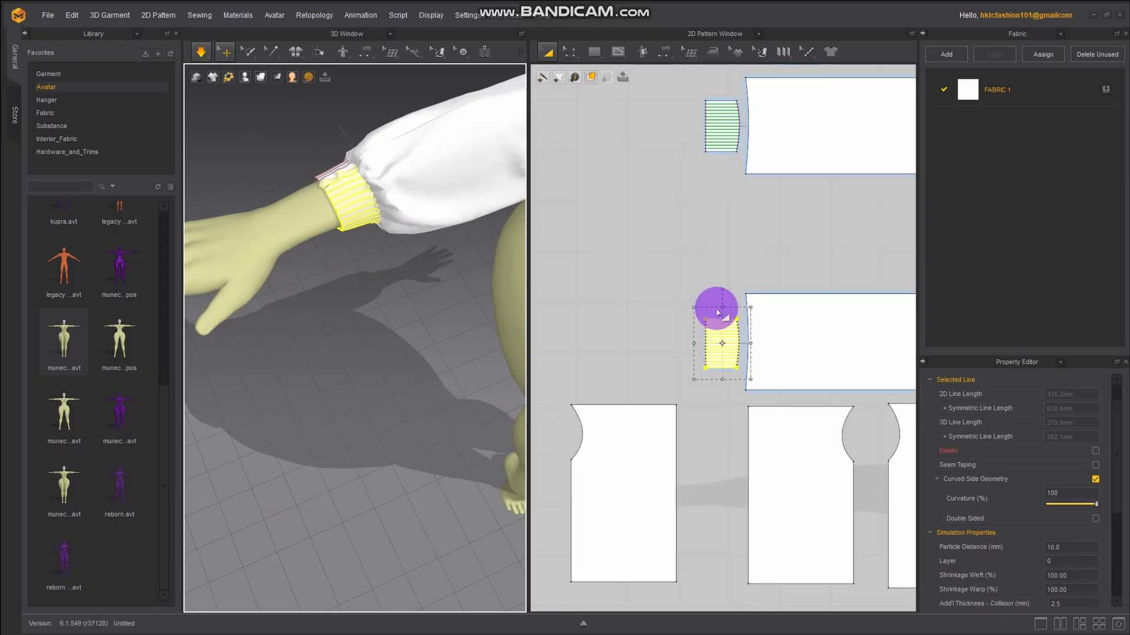
{"action": "scroll", "coordinate": [718, 295], "scroll_direction": "down", "scroll_amount": 2}
{"action": "scroll", "coordinate": [717, 297], "scroll_direction": "up", "scroll_amount": 3}
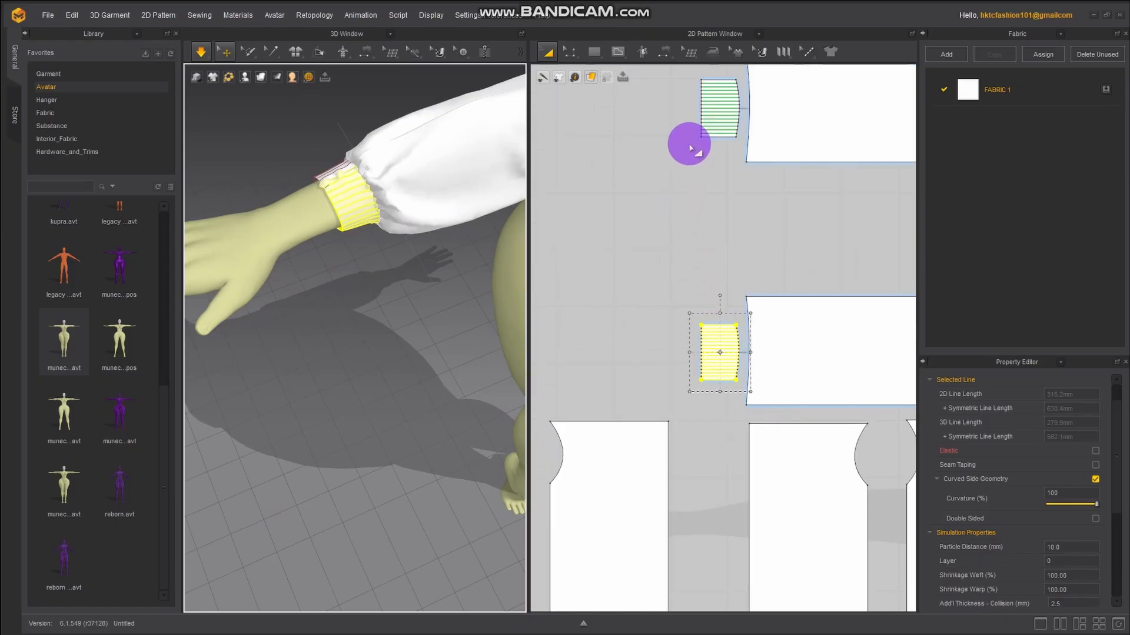
{"action": "scroll", "coordinate": [689, 145], "scroll_direction": "up", "scroll_amount": 1}
{"action": "middle_click_drag", "start_coordinate": [689, 171], "coordinate": [695, 327]}
{"action": "scroll", "coordinate": [708, 295], "scroll_direction": "up", "scroll_amount": 2}
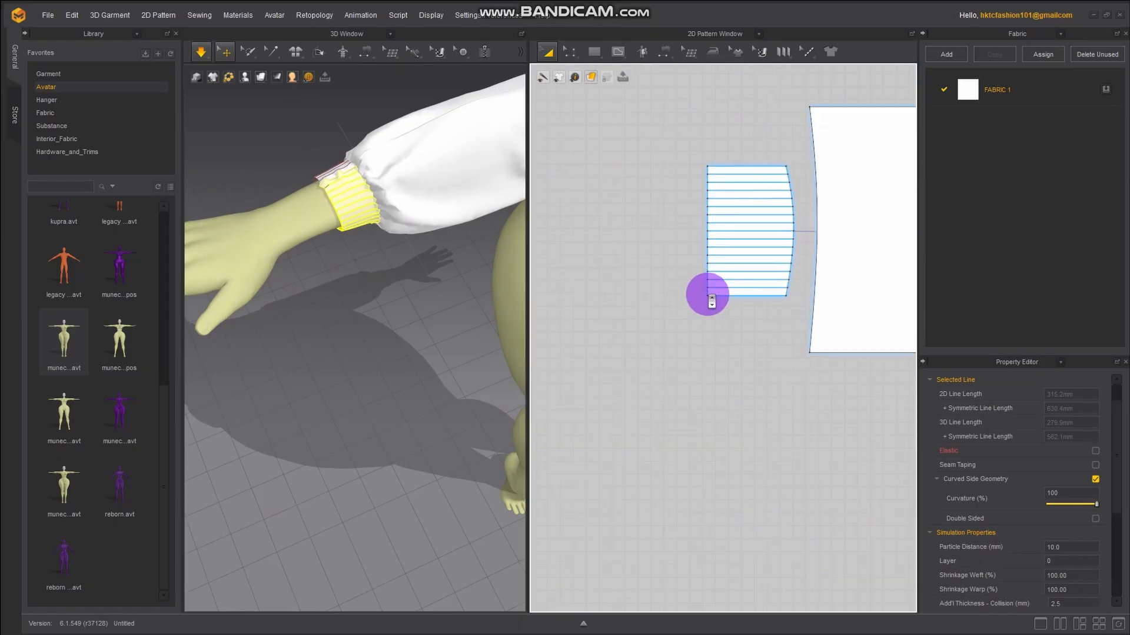
{"action": "left_click", "coordinate": [745, 275]}
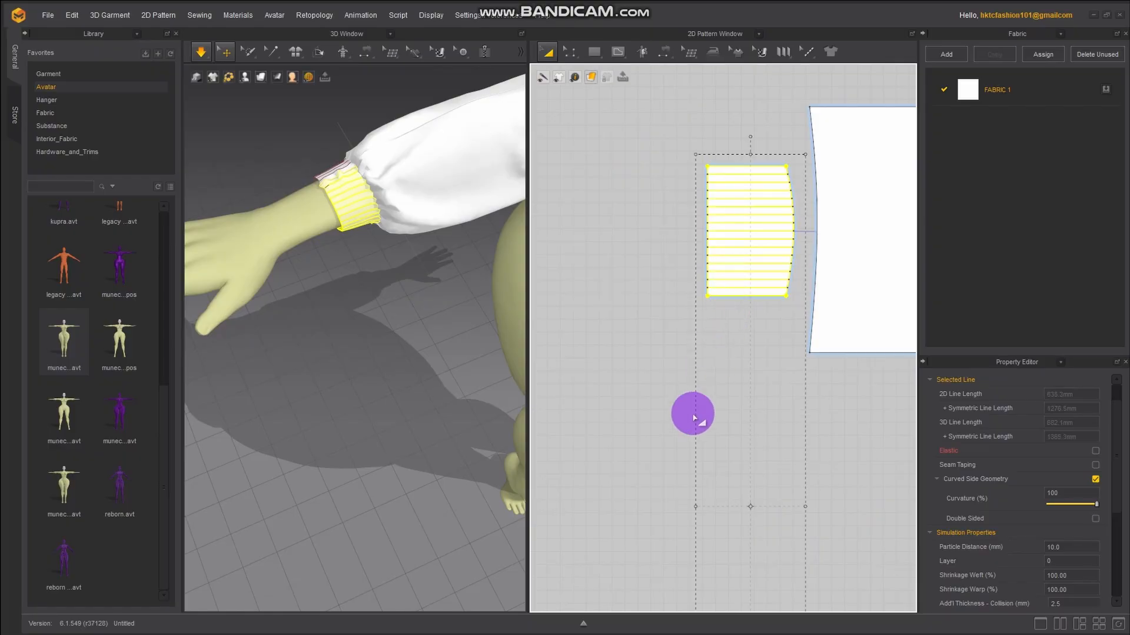
{"action": "left_click_drag", "start_coordinate": [698, 504], "coordinate": [655, 502]}
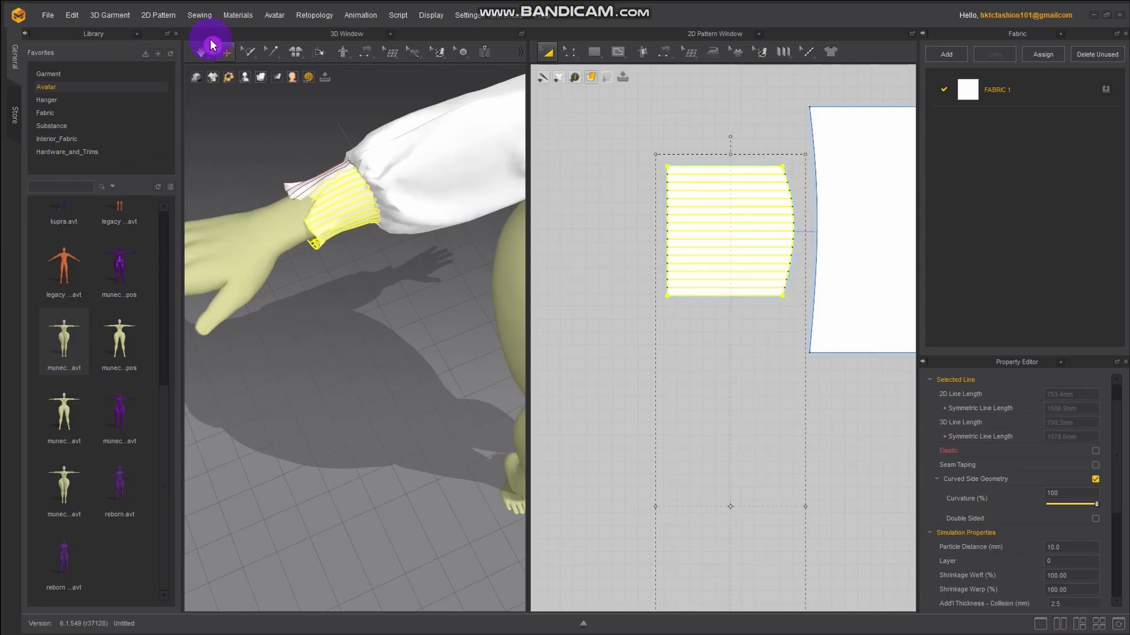
Simulate the garment with the extended cuffs and pull the sleeve upward on the avatar's arm
{"action": "left_click", "coordinate": [199, 52]}
{"action": "left_click", "coordinate": [200, 52]}
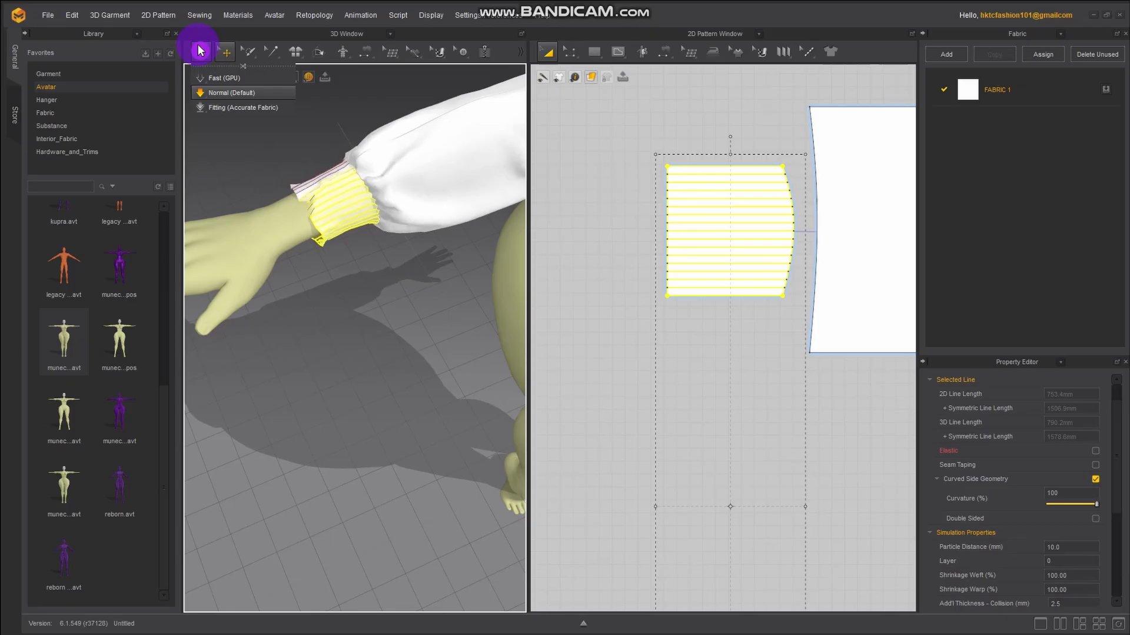
{"action": "key", "text": "space"}
{"action": "right_click_drag", "start_coordinate": [347, 245], "coordinate": [328, 217]}
{"action": "scroll", "coordinate": [327, 217], "scroll_direction": "down", "scroll_amount": 1}
{"action": "left_click_drag", "start_coordinate": [288, 224], "coordinate": [274, 184]}
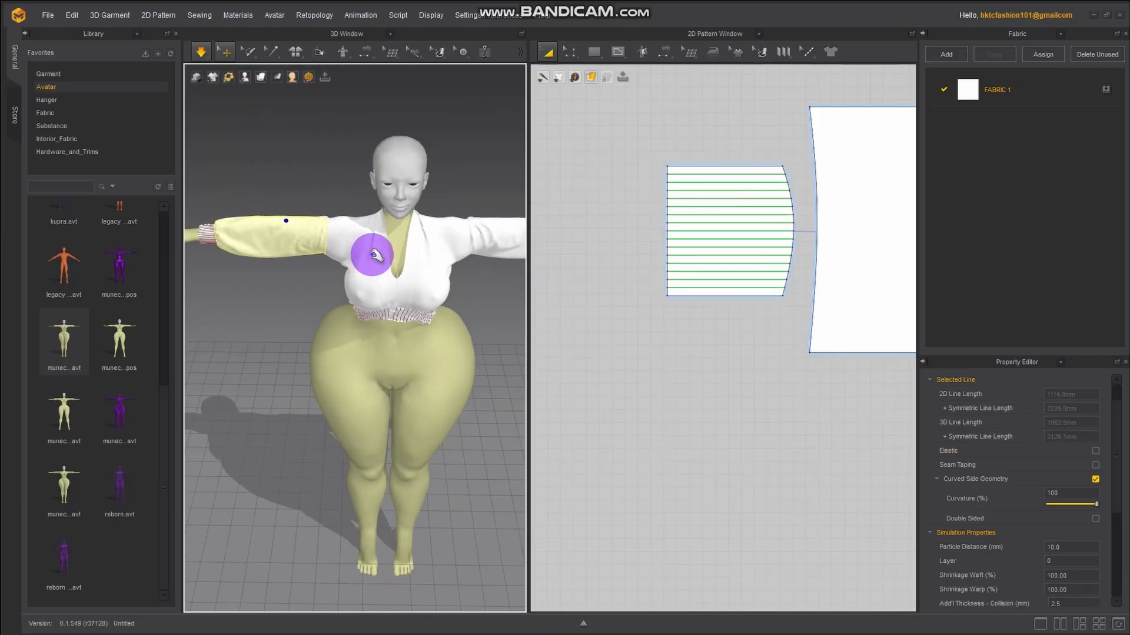
{"action": "right_click_drag", "start_coordinate": [423, 267], "coordinate": [449, 247]}
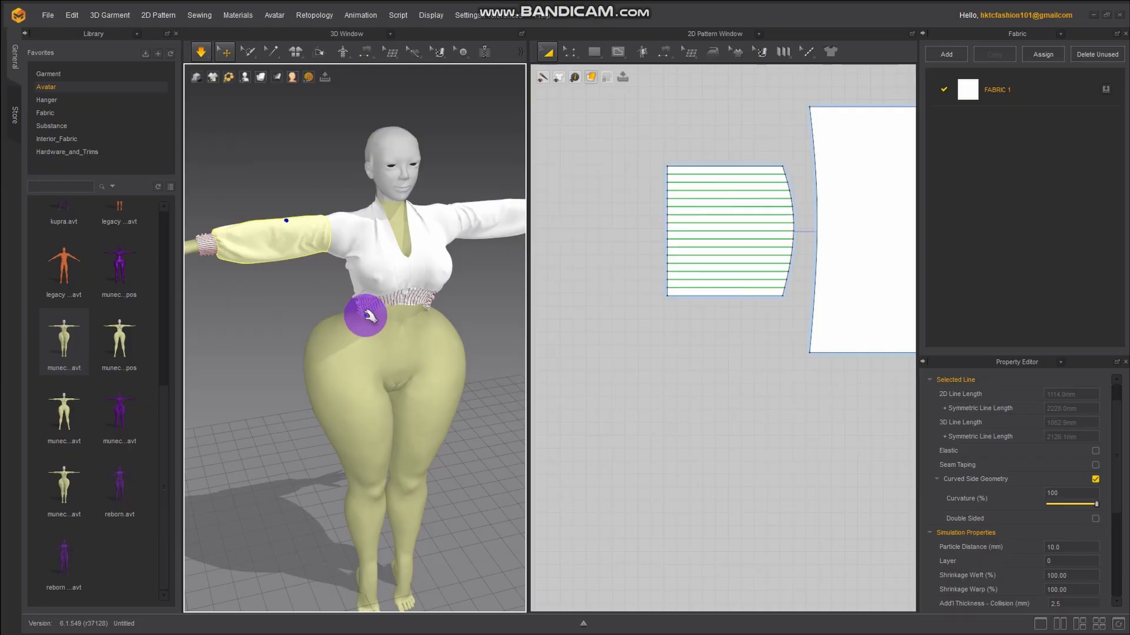
{"action": "scroll", "coordinate": [403, 340], "scroll_direction": "down", "scroll_amount": 2}
{"action": "scroll", "coordinate": [403, 340], "scroll_direction": "up", "scroll_amount": 5}
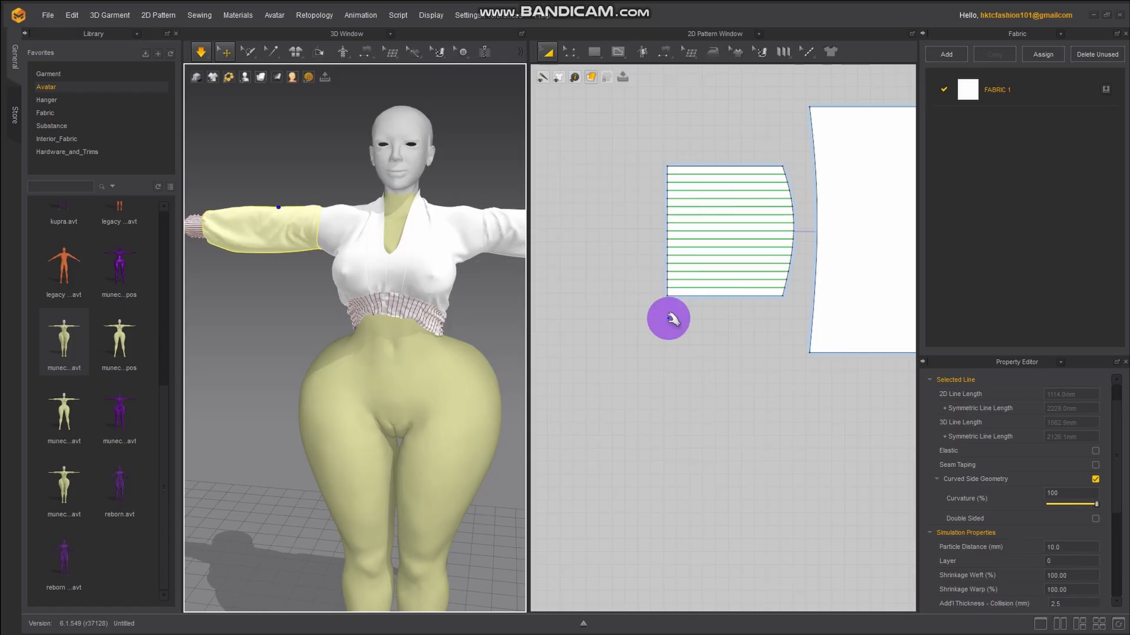
Select all pattern pieces and display the 3D garment as Textured Surface, with the selection cleared to inspect the jacket
{"action": "scroll", "coordinate": [688, 340], "scroll_direction": "down", "scroll_amount": 3}
{"action": "scroll", "coordinate": [685, 361], "scroll_direction": "down", "scroll_amount": 2}
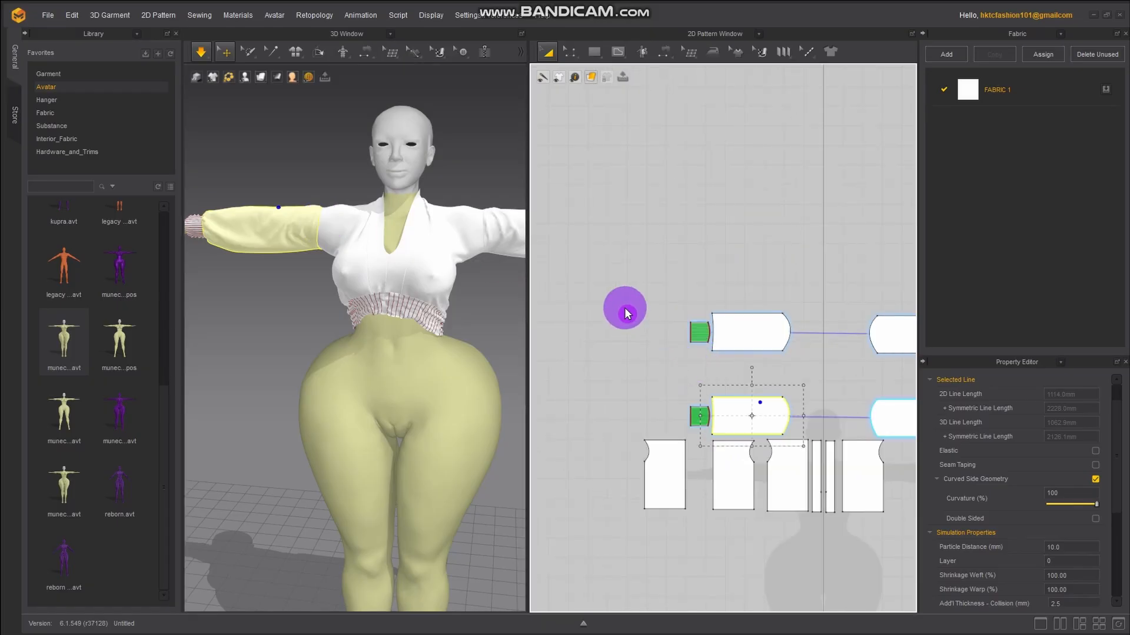
{"action": "scroll", "coordinate": [592, 247], "scroll_direction": "down", "scroll_amount": 3}
{"action": "scroll", "coordinate": [696, 315], "scroll_direction": "down", "scroll_amount": 2}
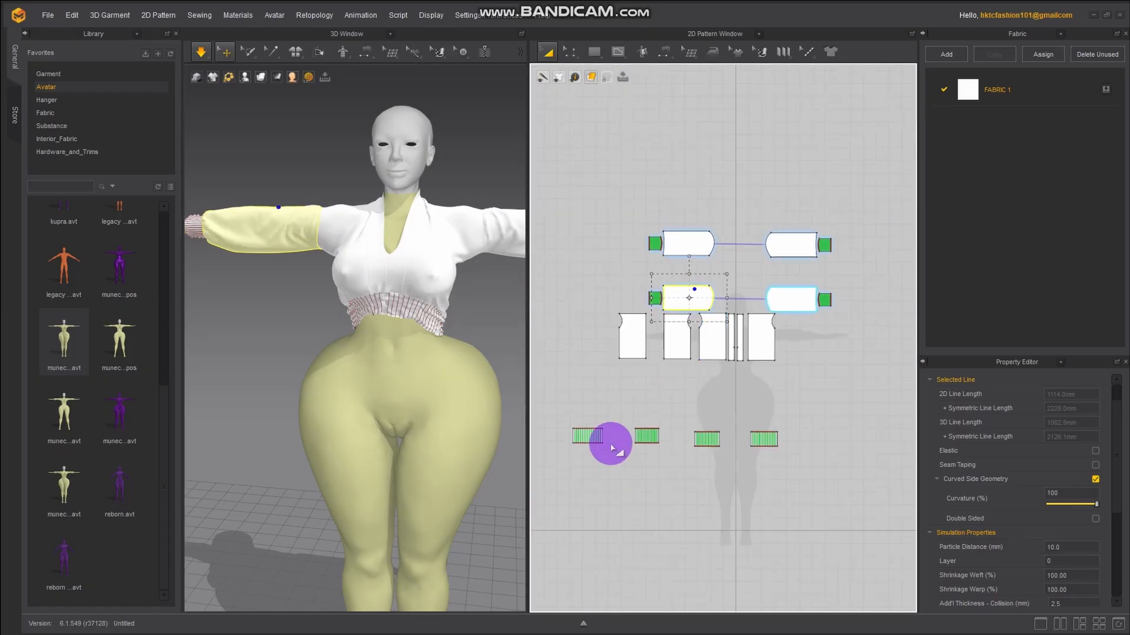
{"action": "right_click_drag", "start_coordinate": [668, 497], "coordinate": [733, 440]}
{"action": "left_click_drag", "start_coordinate": [601, 114], "coordinate": [956, 547]}
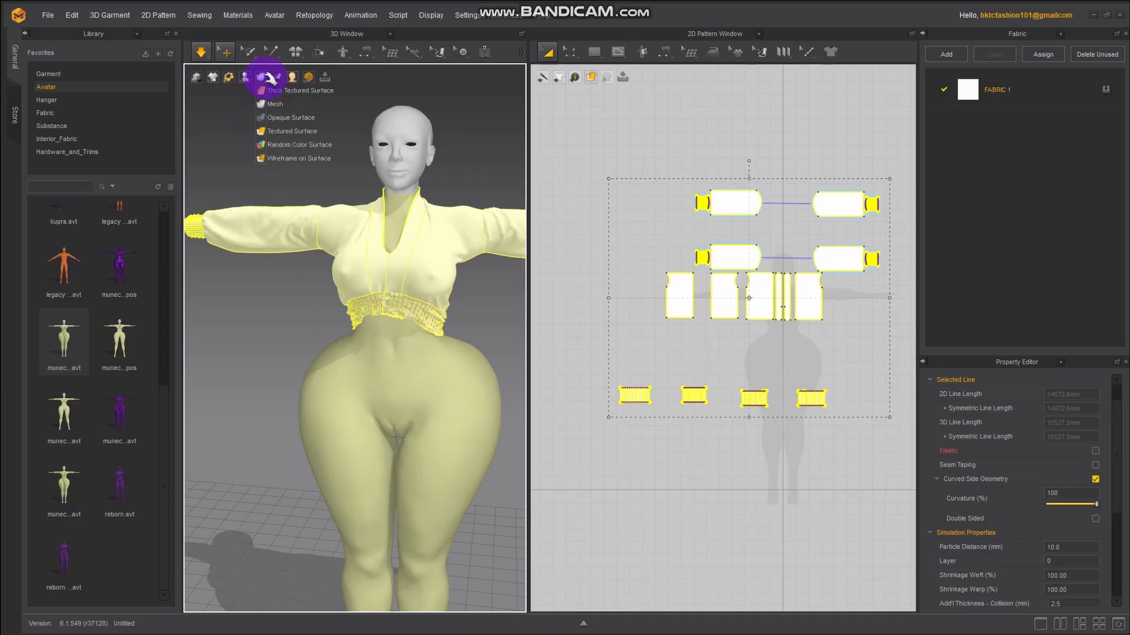
{"action": "mouse_move", "coordinate": [262, 78]}
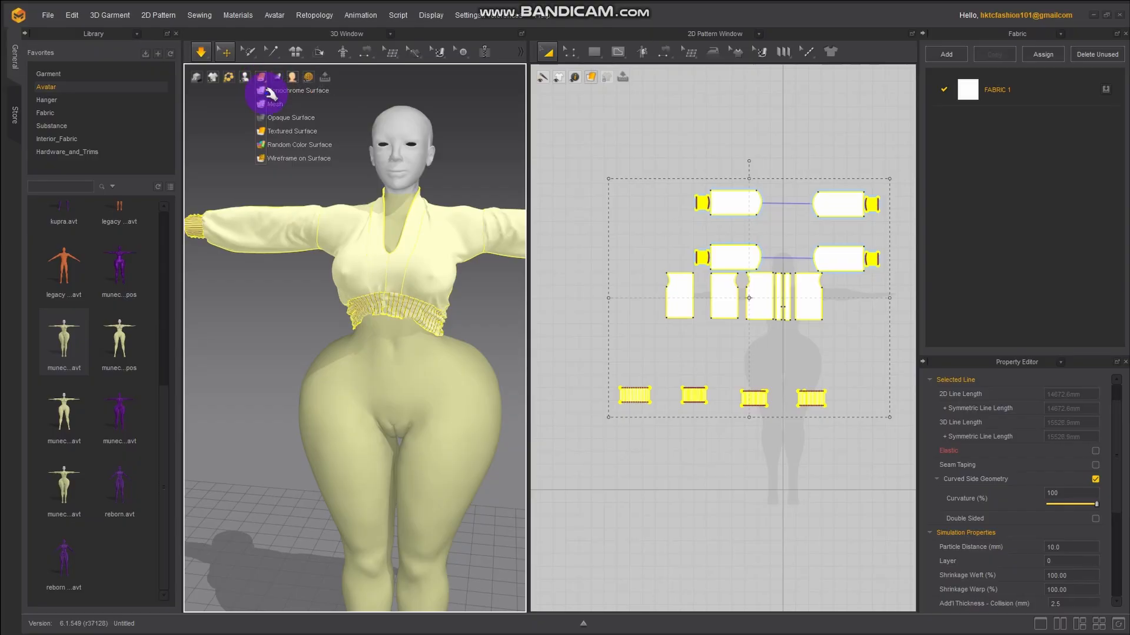
{"action": "left_click", "coordinate": [293, 136]}
{"action": "scroll", "coordinate": [398, 245], "scroll_direction": "up", "scroll_amount": 2}
{"action": "left_click", "coordinate": [283, 321]}
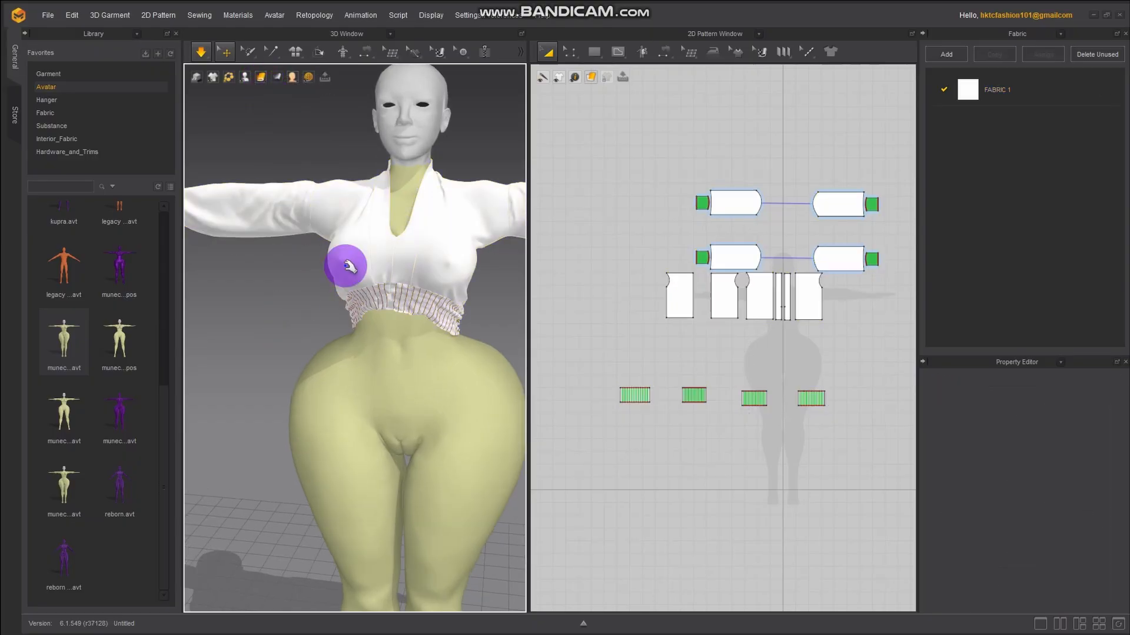
{"action": "right_click_drag", "start_coordinate": [349, 266], "coordinate": [376, 247]}
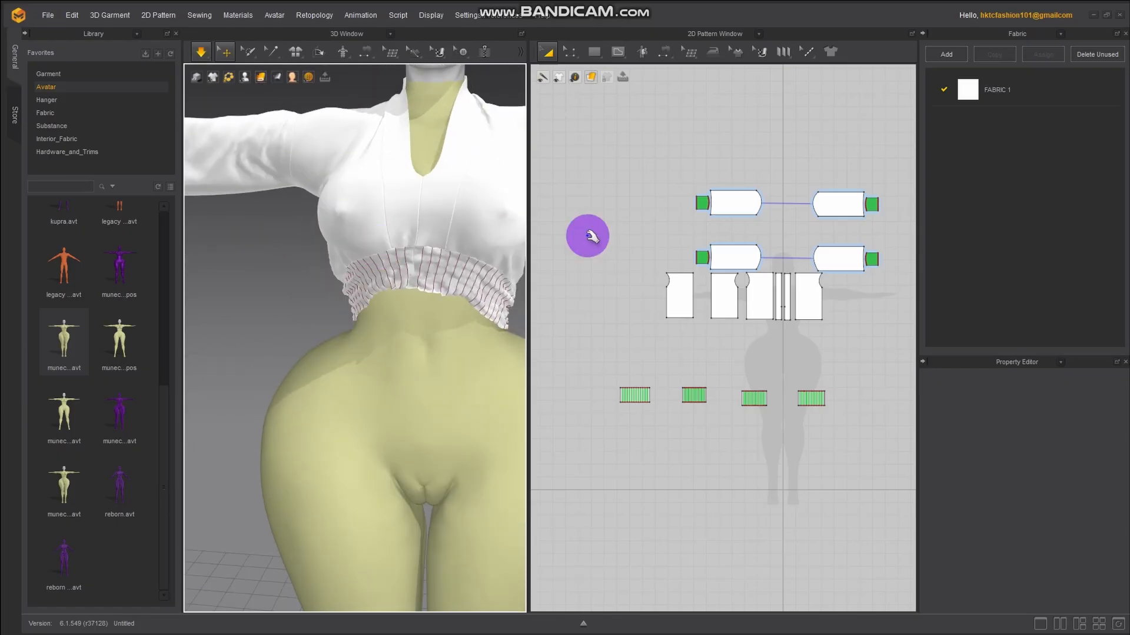
Stop the simulation and select the four sleeve pieces together with the four wide bodice panels, leaving out the cuffs, collar strips and waistband
{"action": "left_click", "coordinate": [201, 52]}
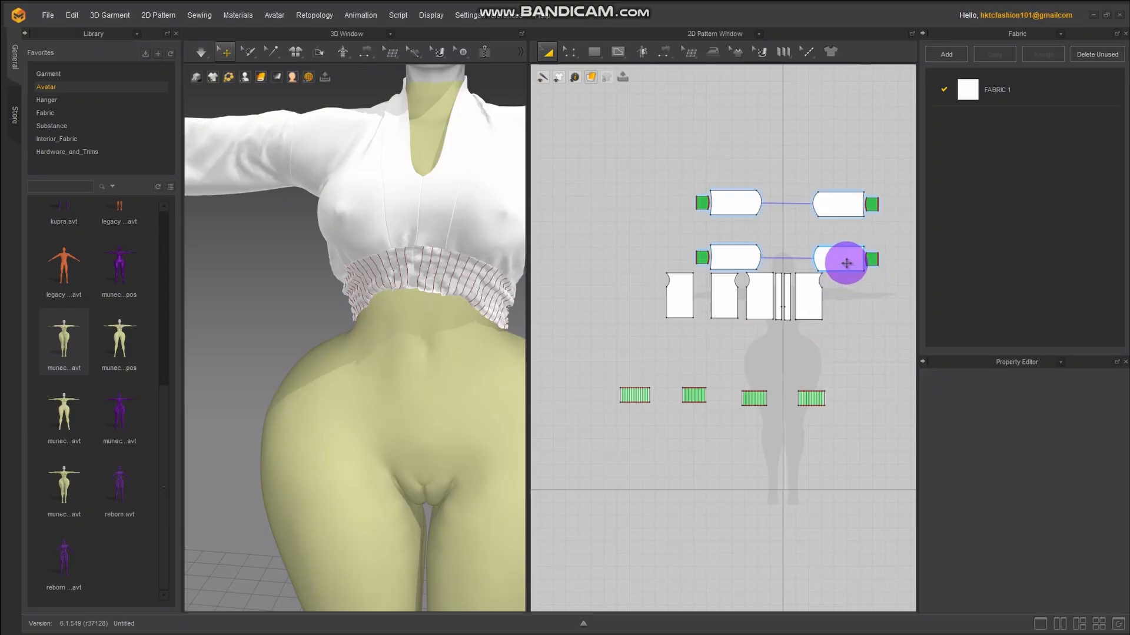
{"action": "left_click", "coordinate": [846, 263]}
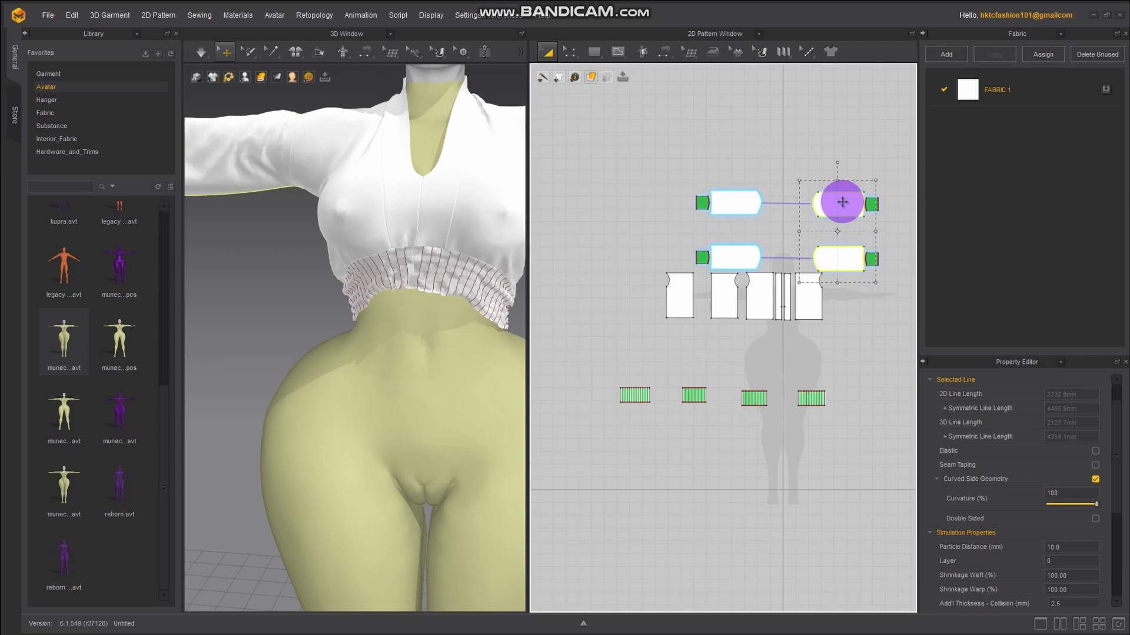
{"action": "left_click", "coordinate": [738, 263], "text": "shift"}
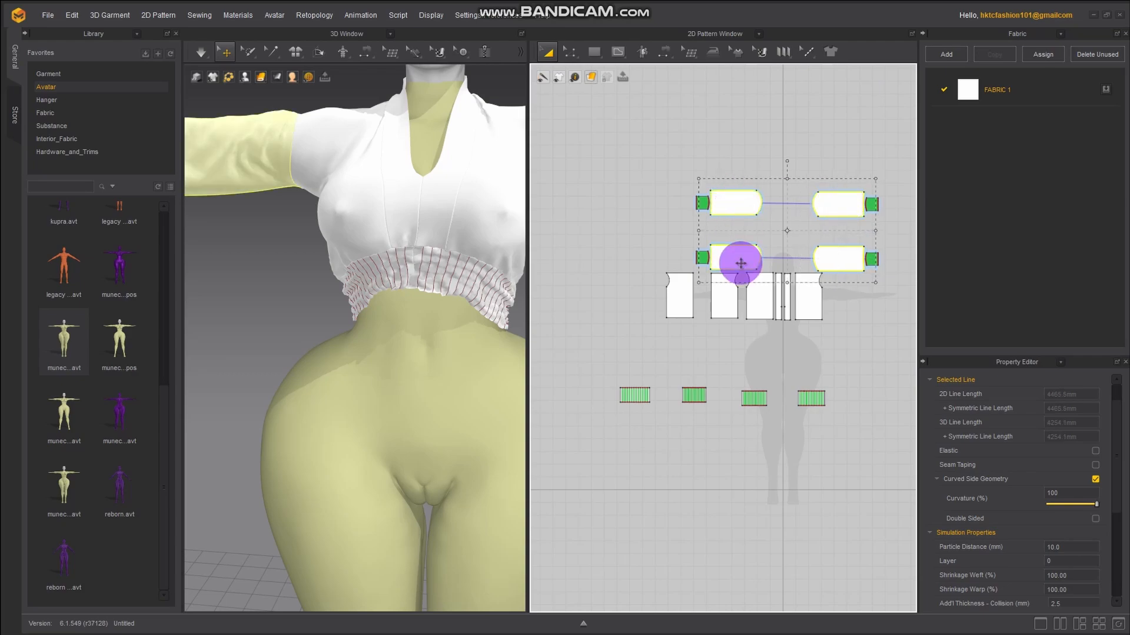
{"action": "left_click", "coordinate": [726, 311], "text": "shift"}
{"action": "left_click", "coordinate": [675, 305], "text": "shift"}
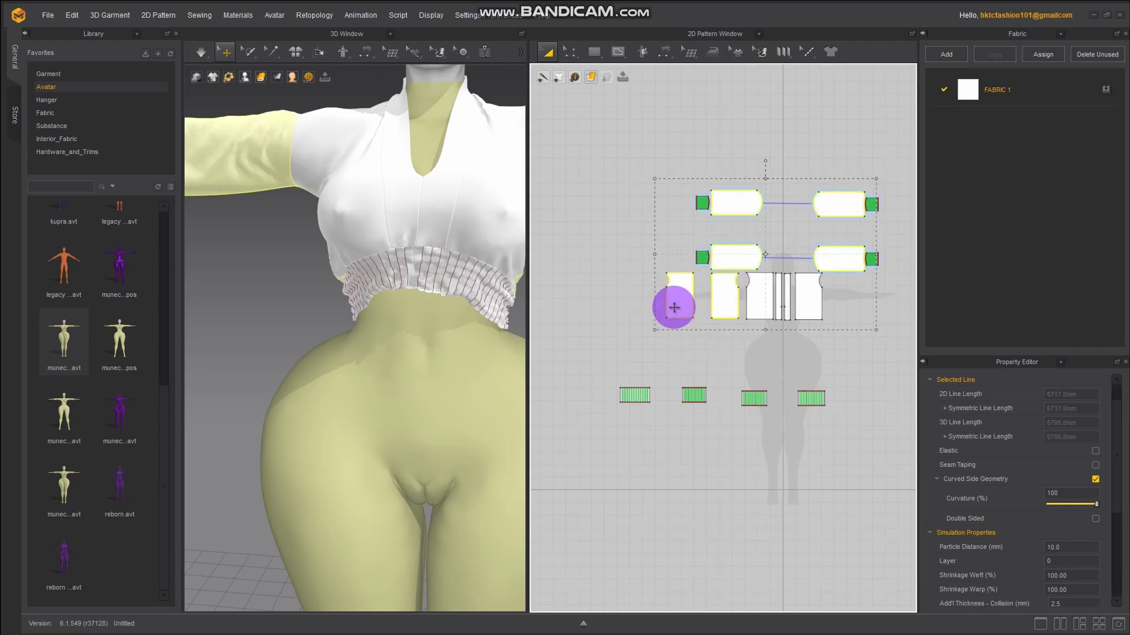
{"action": "left_click", "coordinate": [768, 303], "text": "shift"}
{"action": "scroll", "coordinate": [769, 295], "scroll_direction": "up", "scroll_amount": 4}
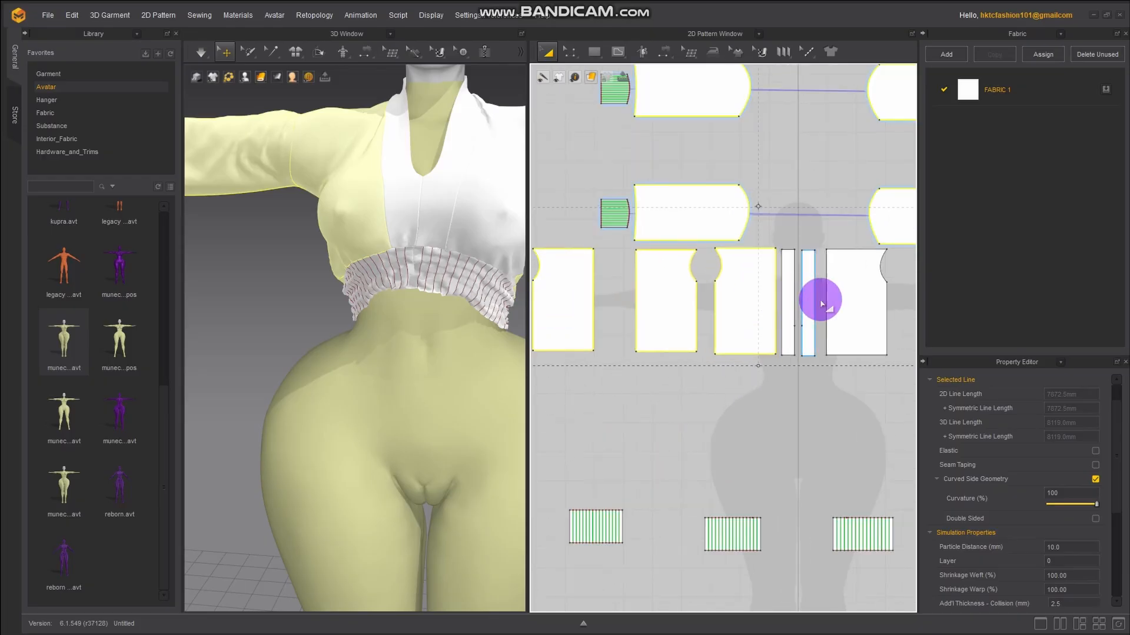
{"action": "left_click", "coordinate": [844, 307], "text": "shift"}
{"action": "scroll", "coordinate": [348, 259], "scroll_direction": "down", "scroll_amount": 4}
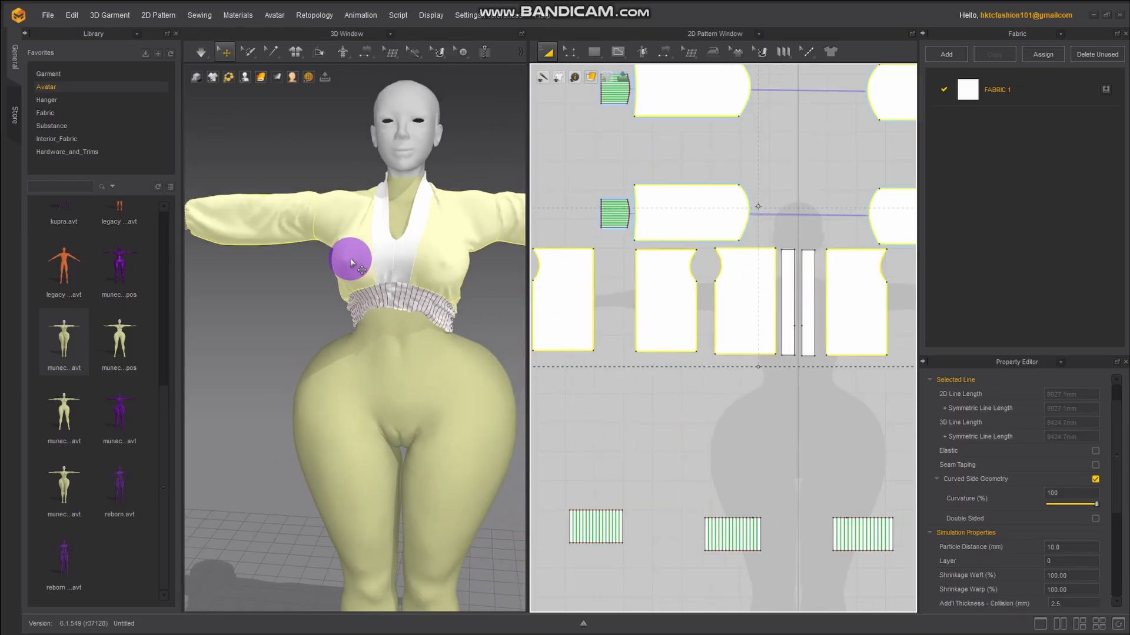
{"action": "right_click_drag", "start_coordinate": [348, 260], "coordinate": [391, 272]}
Assign a new fabric to the selected sleeve and bodice pieces and name it "jacket"
{"action": "right_click", "coordinate": [673, 309]}
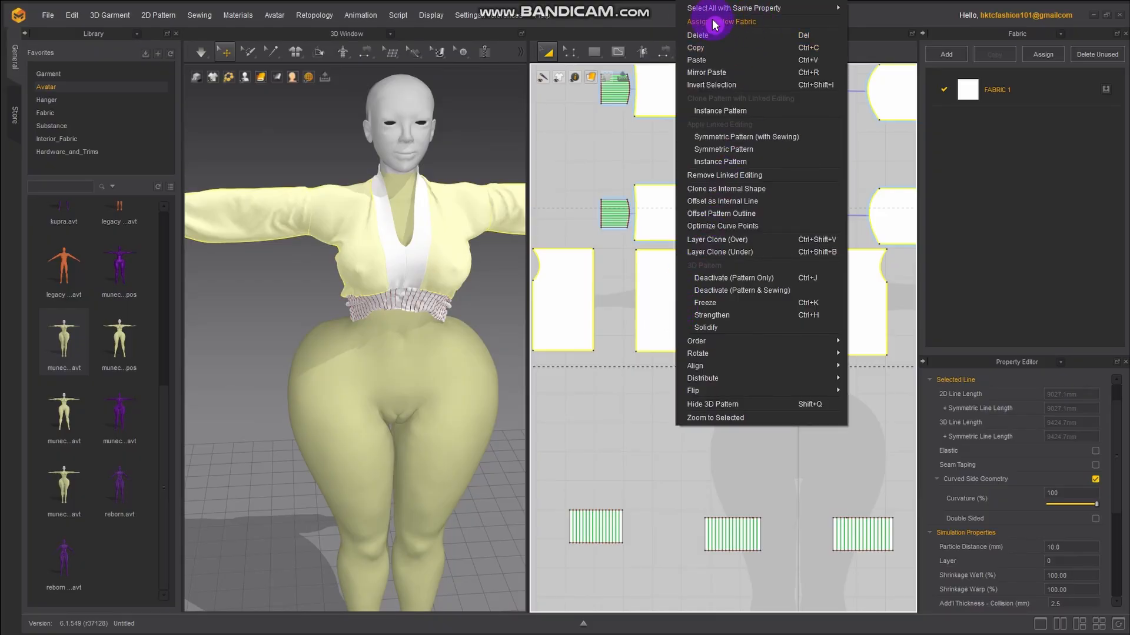
{"action": "left_click", "coordinate": [740, 22]}
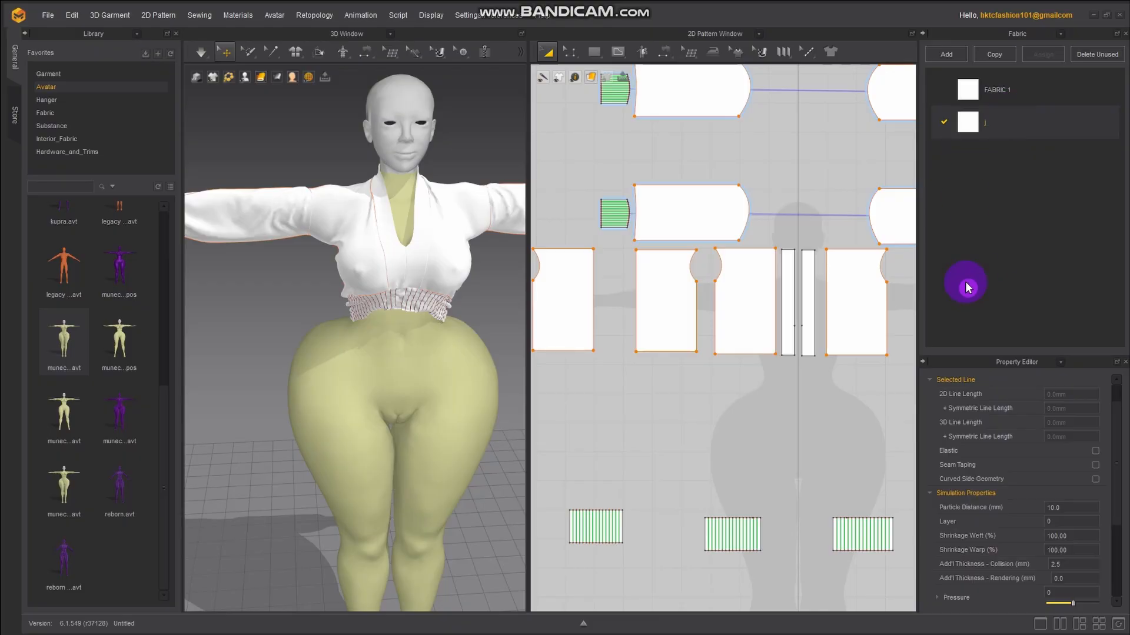
{"action": "left_click", "coordinate": [995, 140]}
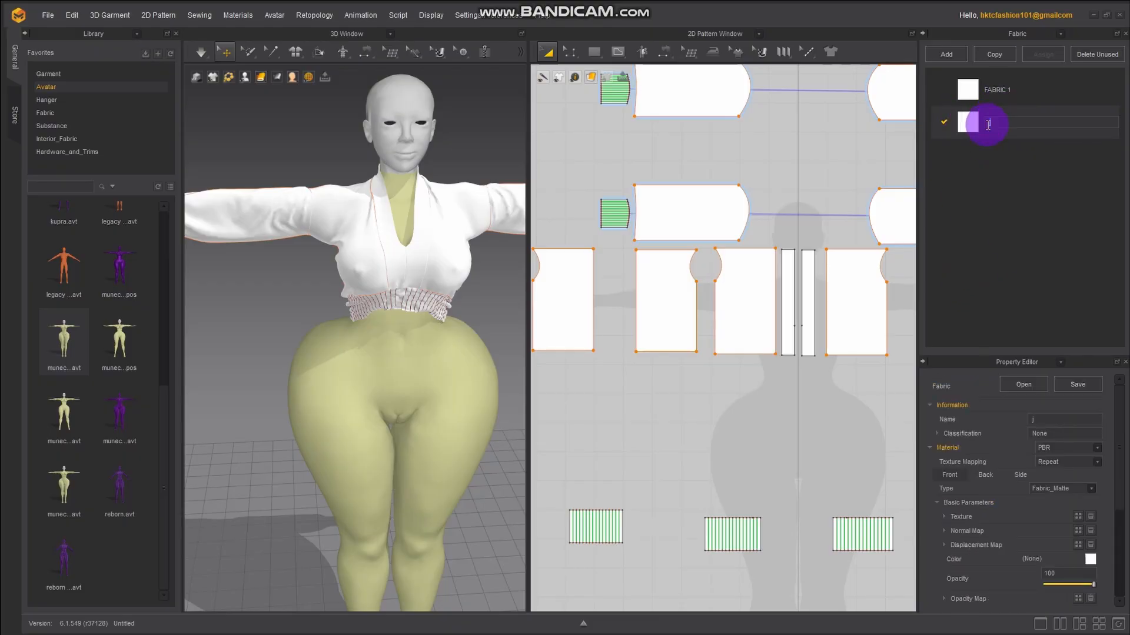
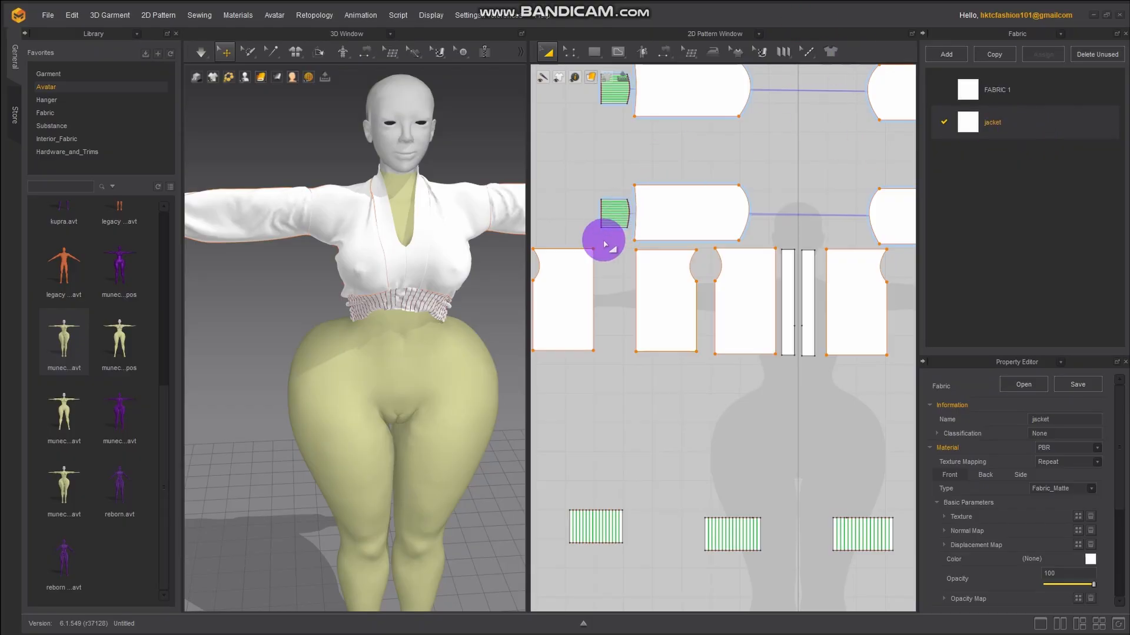
Rename FABRIC 1, used by the cuffs, collar strips and waistband, as "trim"
{"action": "left_click", "coordinate": [863, 92]}
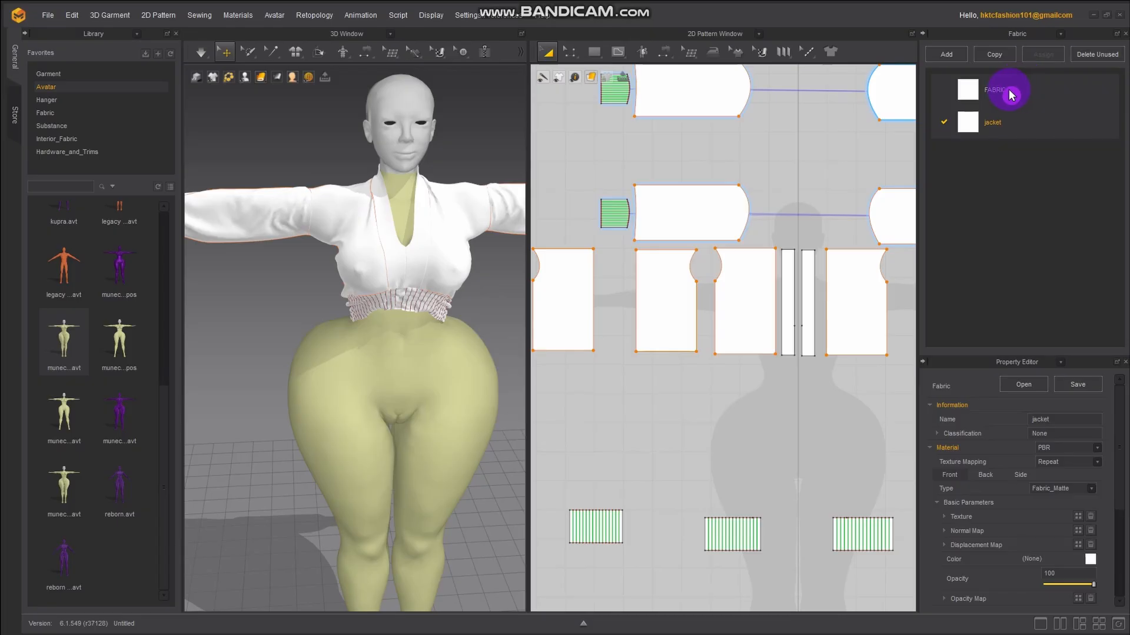
{"action": "left_click", "coordinate": [1007, 93]}
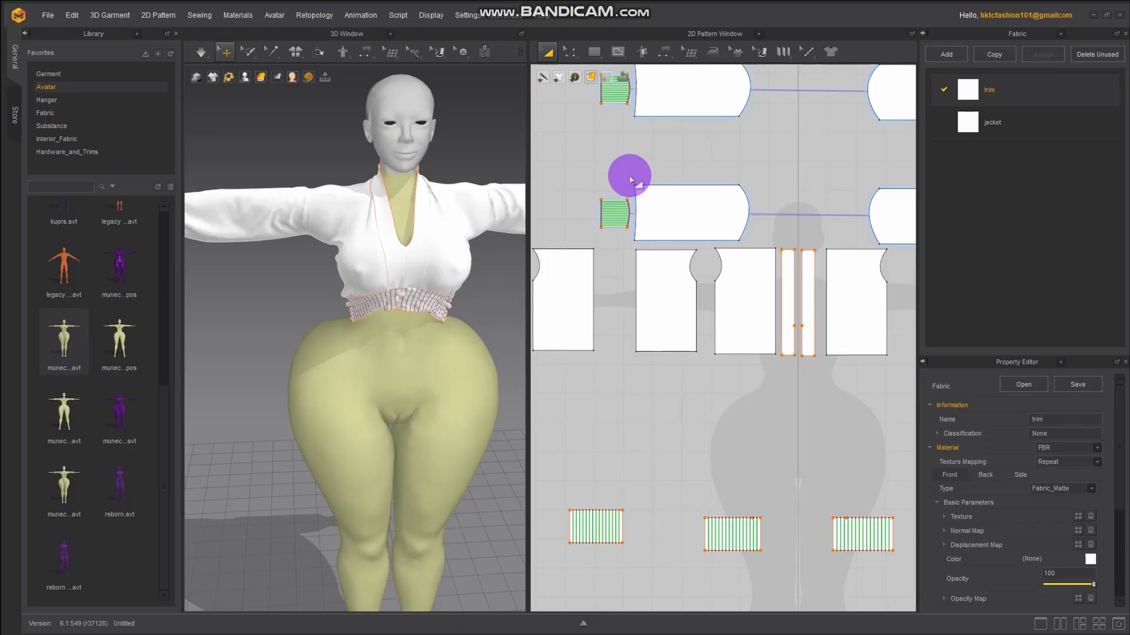
{"action": "left_click", "coordinate": [582, 288]}
{"action": "left_click", "coordinate": [1018, 166]}
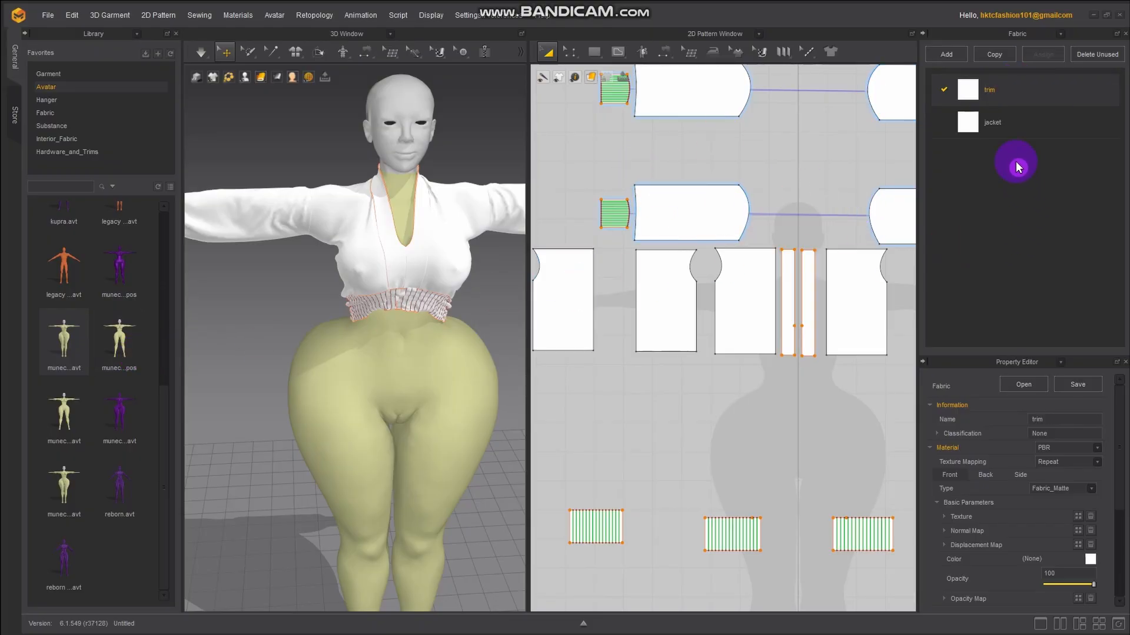
{"action": "left_click", "coordinate": [1013, 140]}
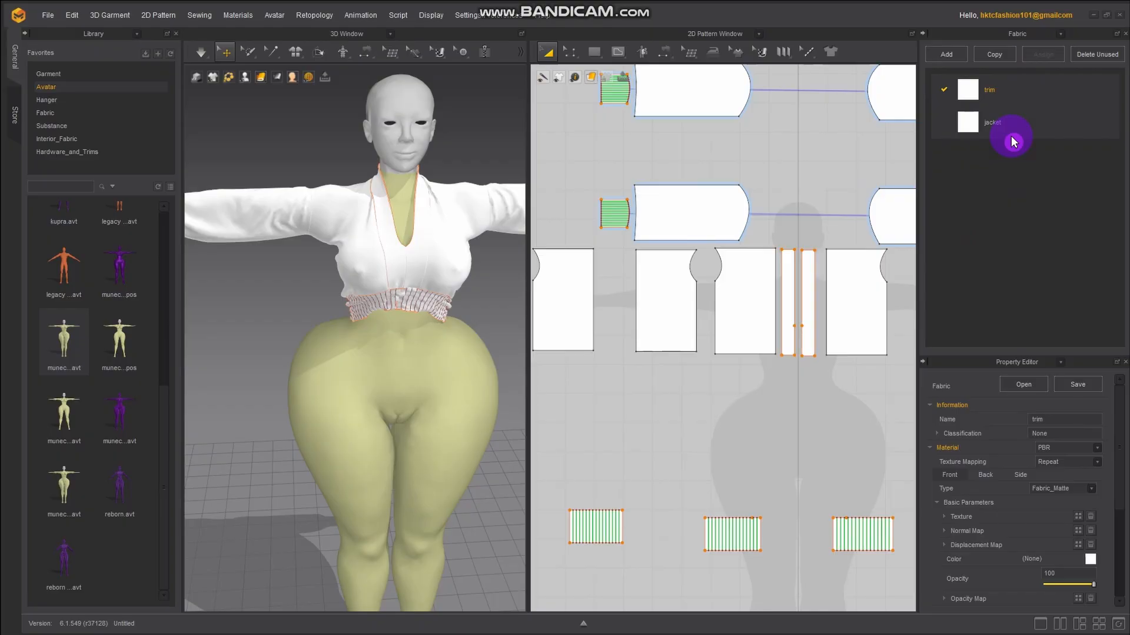
Inspect the garment on the avatar from several angles and highlight the pattern pieces that use the jacket fabric
{"action": "scroll", "coordinate": [299, 440], "scroll_direction": "down", "scroll_amount": 5}
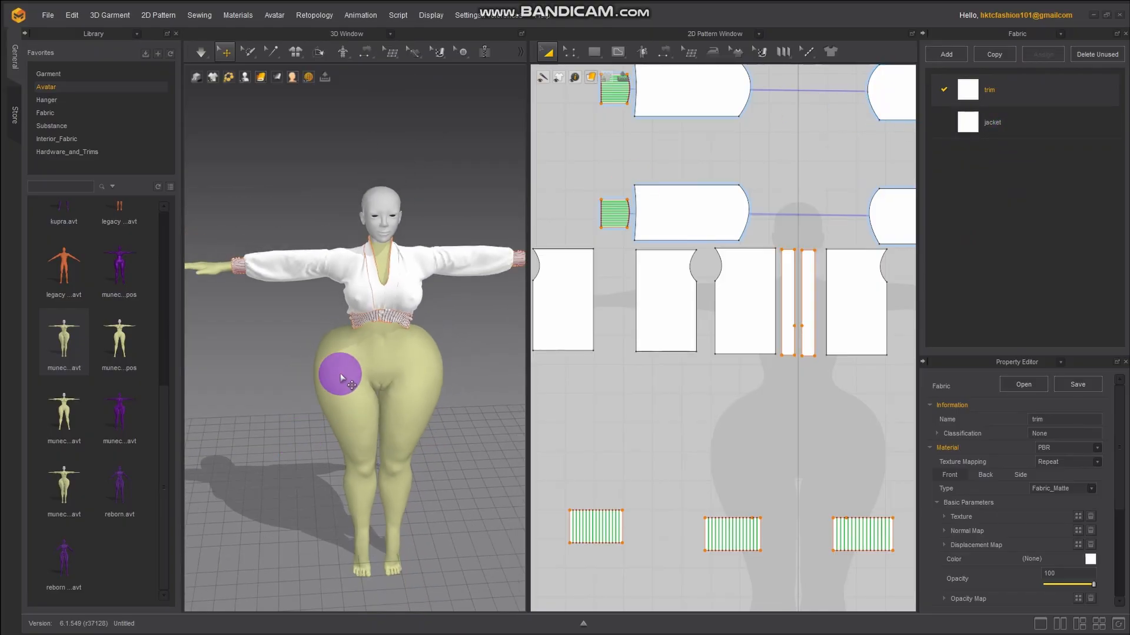
{"action": "right_click_drag", "start_coordinate": [341, 377], "coordinate": [302, 353]}
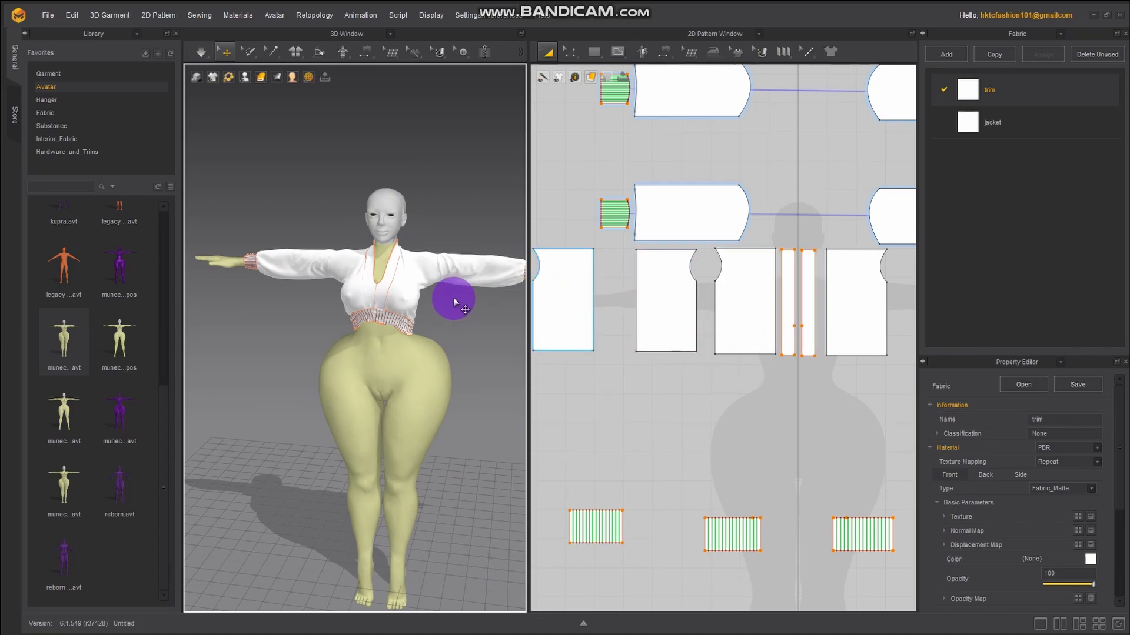
{"action": "scroll", "coordinate": [396, 305], "scroll_direction": "up", "scroll_amount": 3}
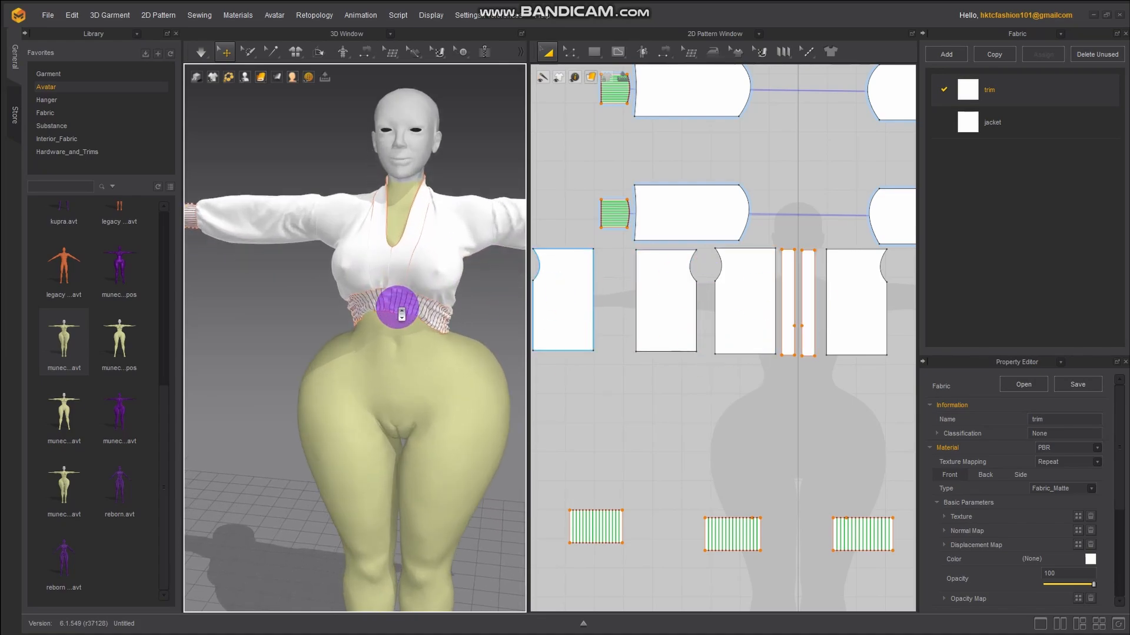
{"action": "right_click_drag", "start_coordinate": [468, 368], "coordinate": [376, 343]}
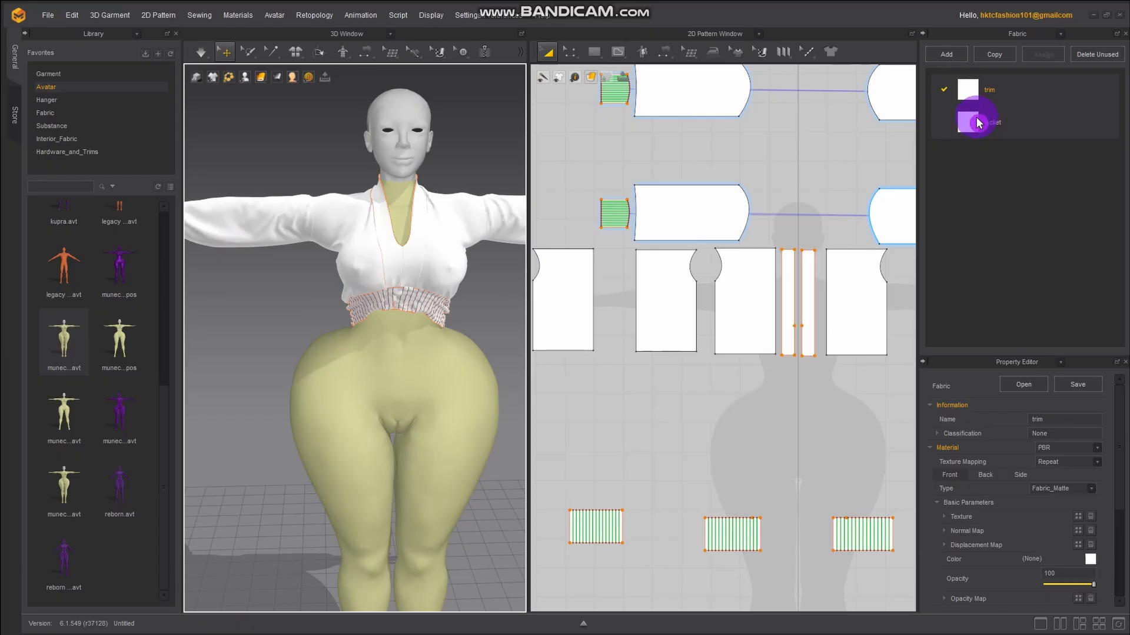
{"action": "left_click_drag", "start_coordinate": [978, 123], "coordinate": [741, 417]}
{"action": "scroll", "coordinate": [740, 417], "scroll_direction": "down", "scroll_amount": 2}
{"action": "scroll", "coordinate": [743, 419], "scroll_direction": "up", "scroll_amount": 2}
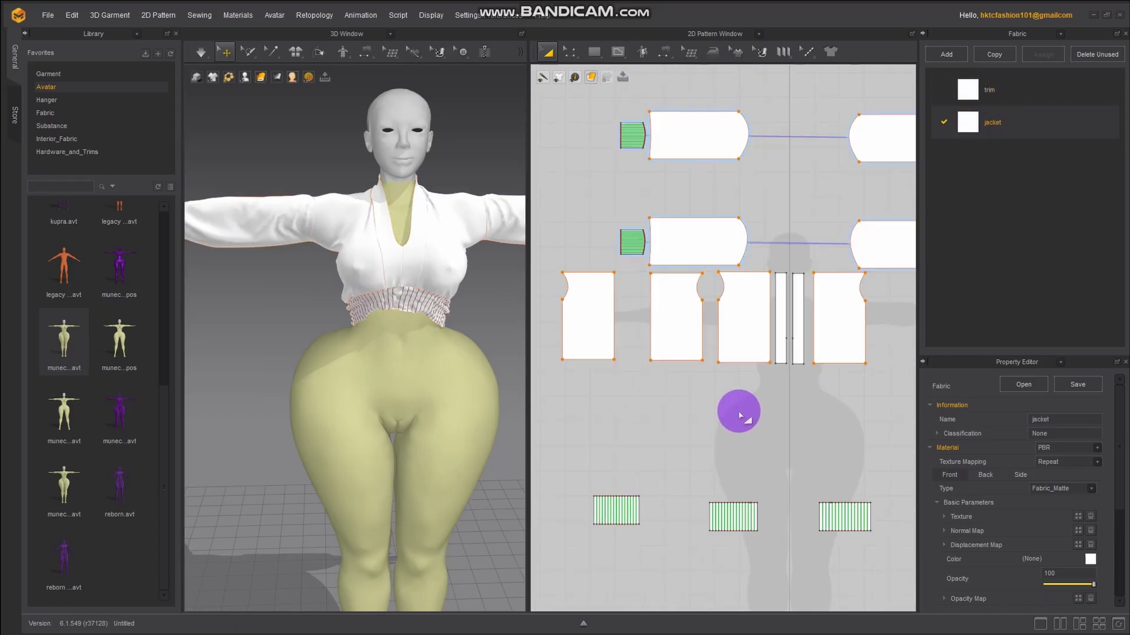
{"action": "right_click_drag", "start_coordinate": [346, 281], "coordinate": [408, 277]}
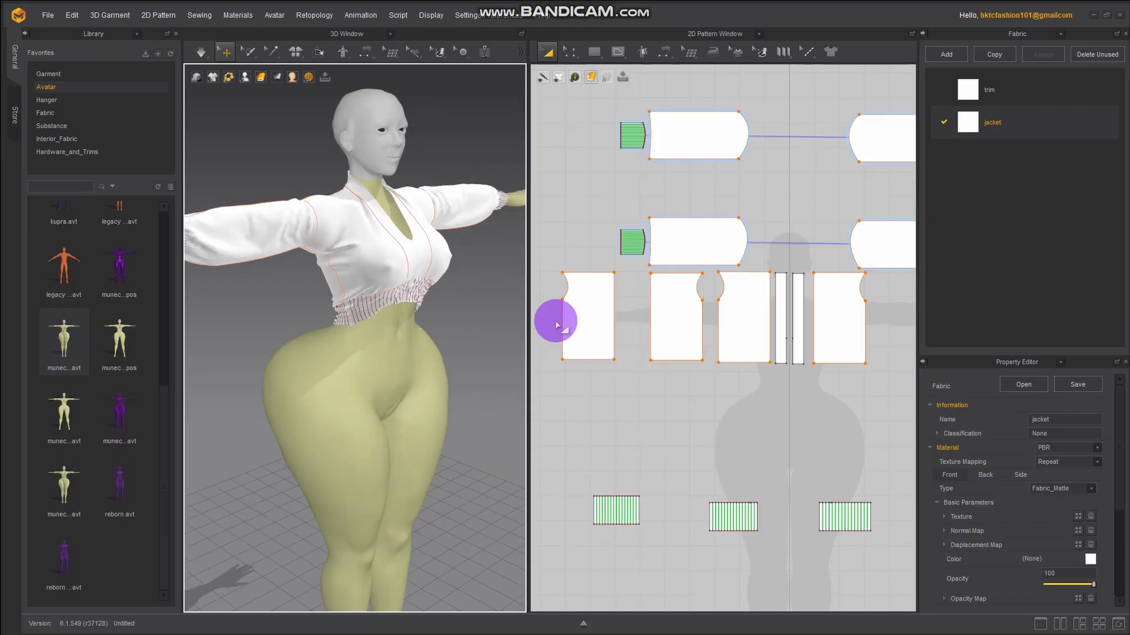
Activate the Edit Pattern tool for working on individual edges of the bodice panels
{"action": "left_click", "coordinate": [571, 51]}
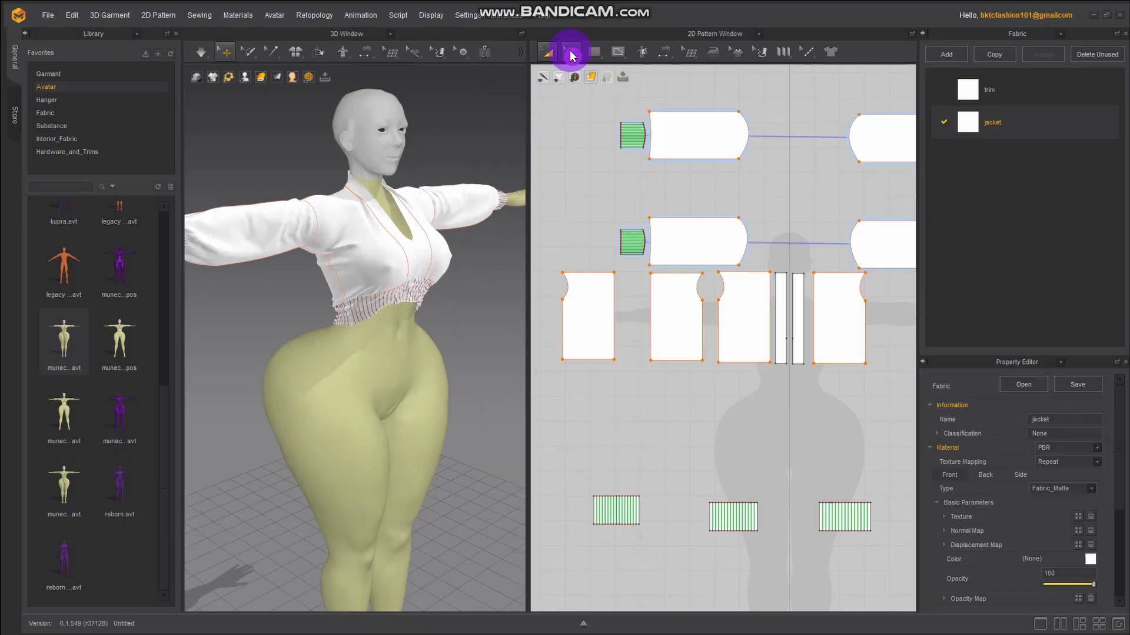
{"action": "scroll", "coordinate": [619, 356], "scroll_direction": "up", "scroll_amount": 3}
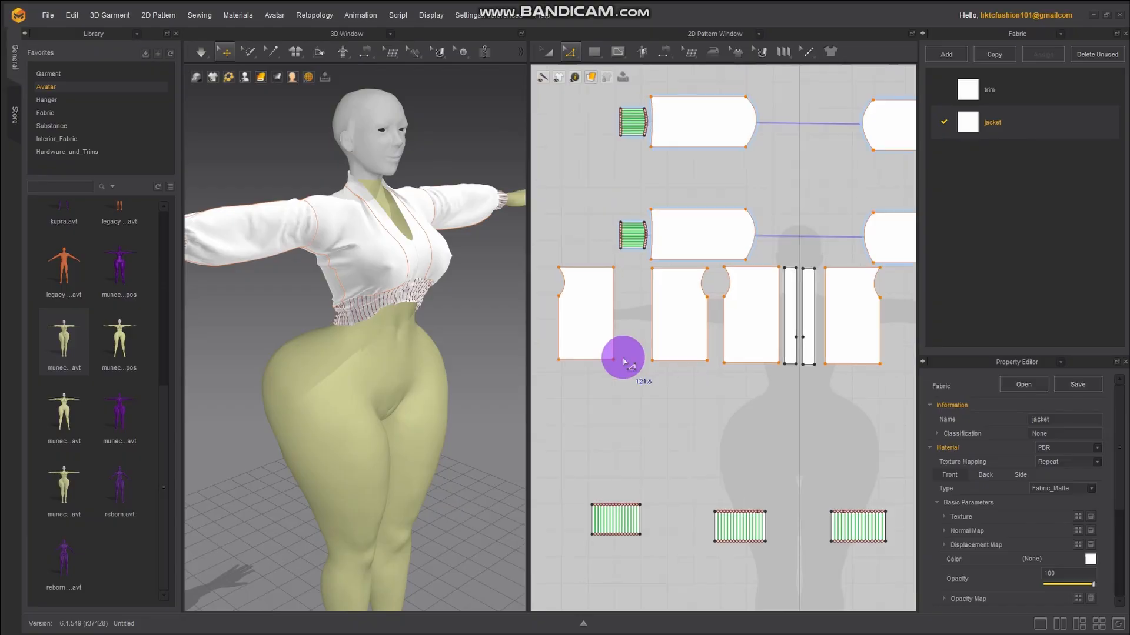
{"action": "middle_click_drag", "start_coordinate": [628, 328], "coordinate": [671, 318]}
{"action": "left_click", "coordinate": [568, 309]}
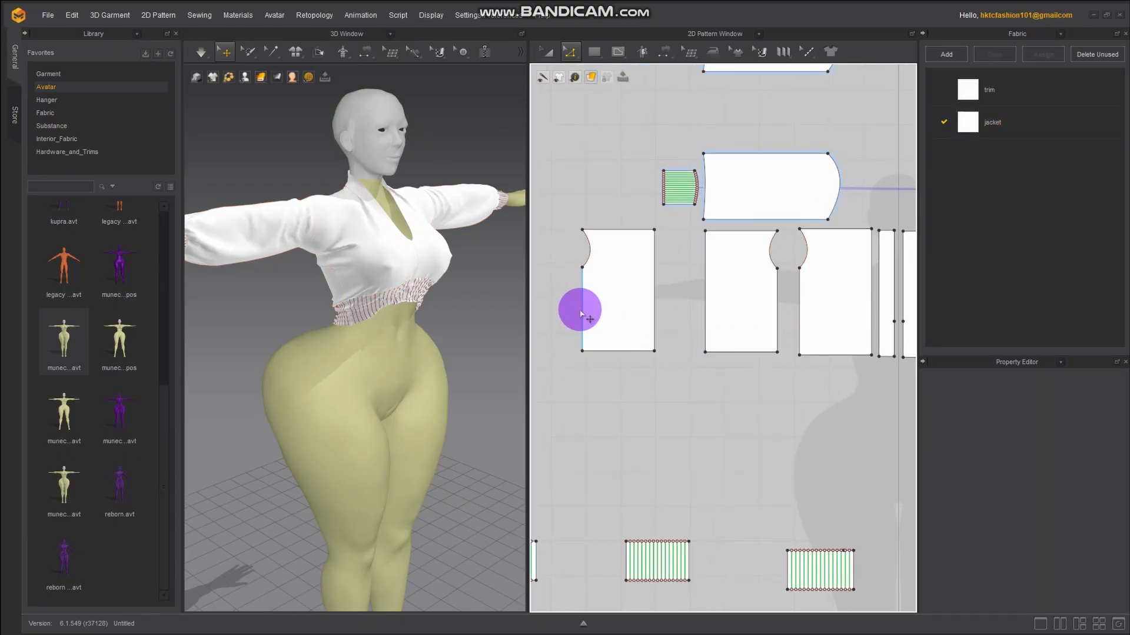
{"action": "left_click", "coordinate": [582, 311]}
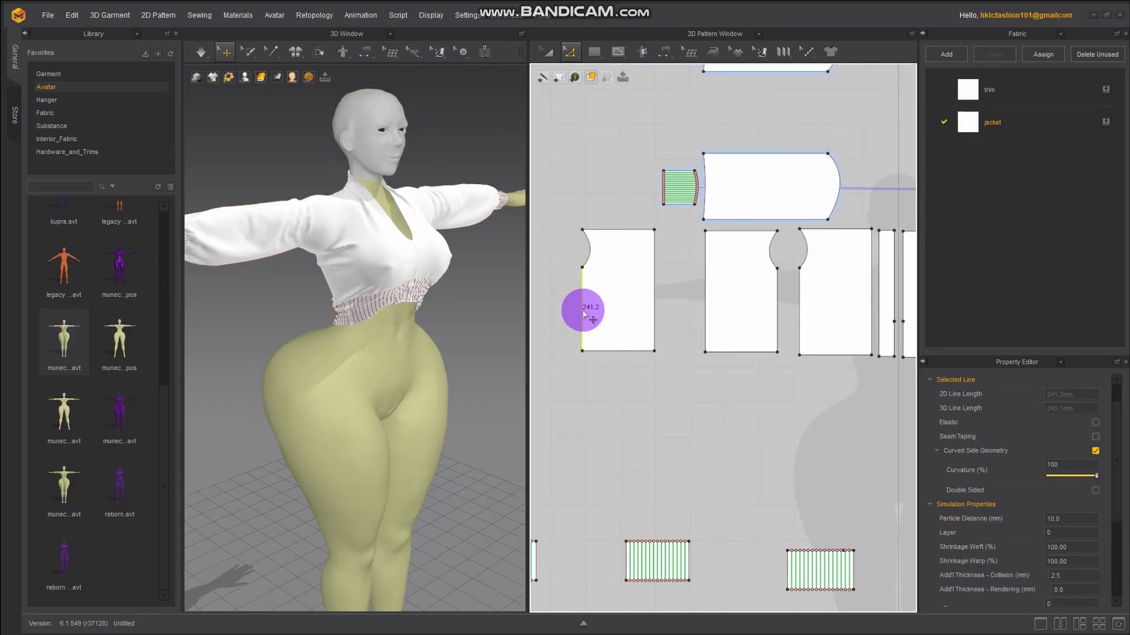
{"action": "left_click", "coordinate": [654, 321], "text": "shift"}
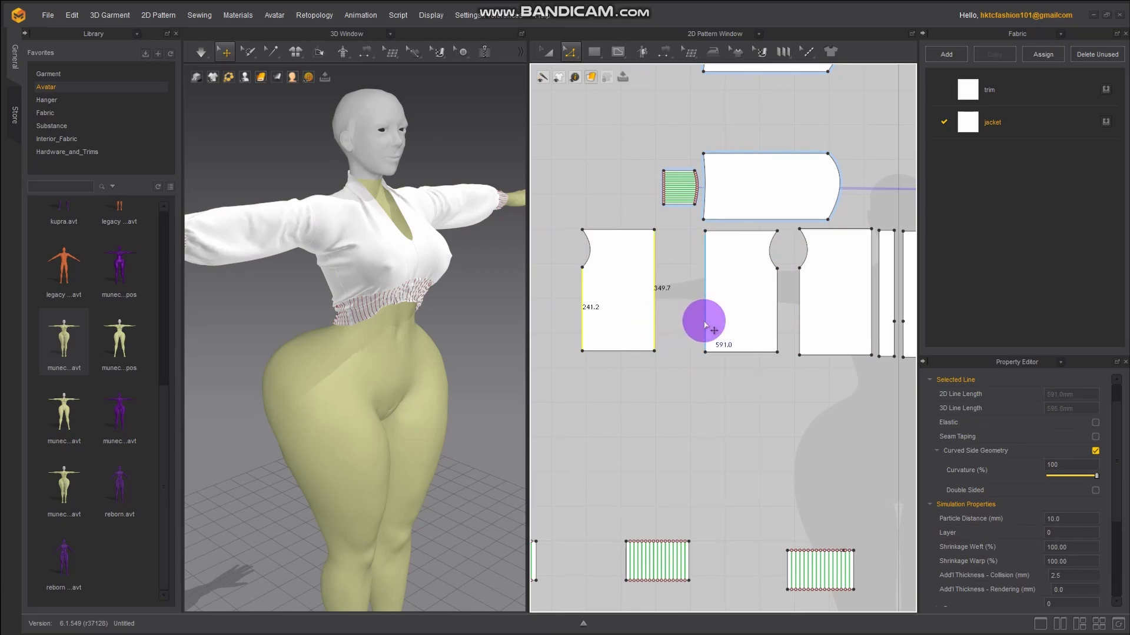
{"action": "left_click", "coordinate": [705, 320], "text": "shift"}
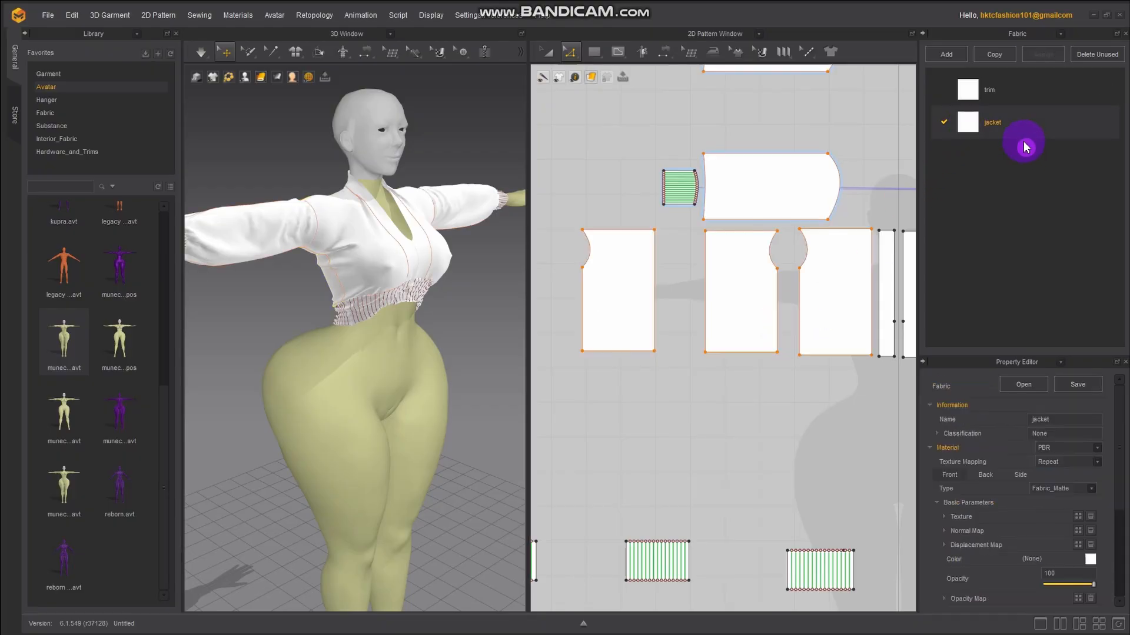
{"action": "right_click", "coordinate": [738, 320]}
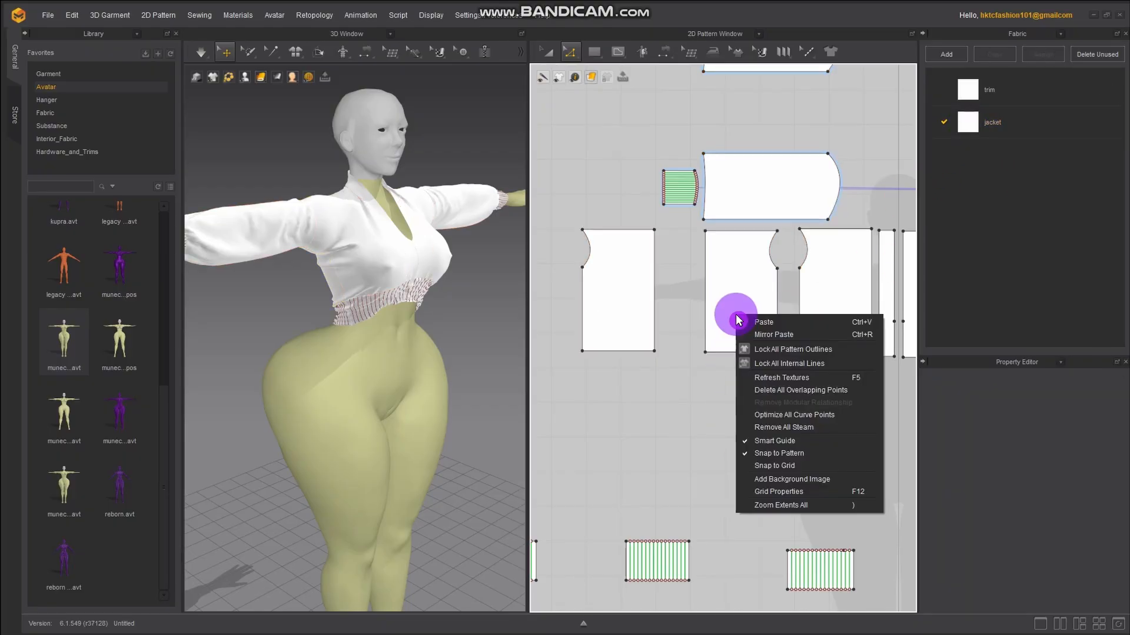
{"action": "left_click", "coordinate": [587, 321]}
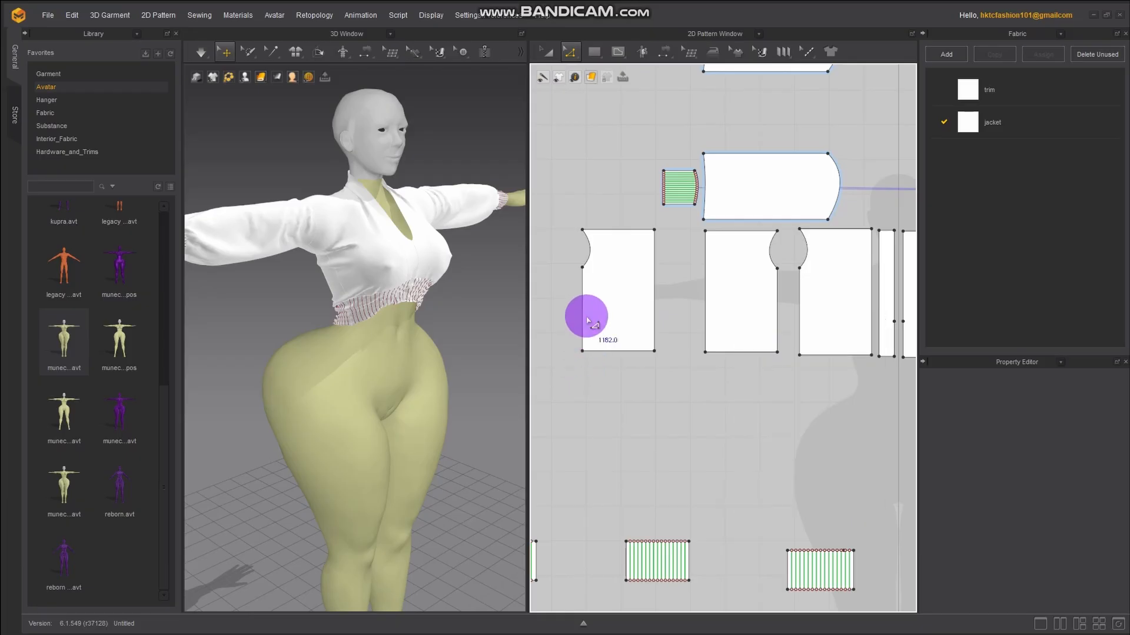
Select the straight top and bottom edges of all four wide bodice panels, skipping the narrow collar strips
{"action": "left_click", "coordinate": [586, 320]}
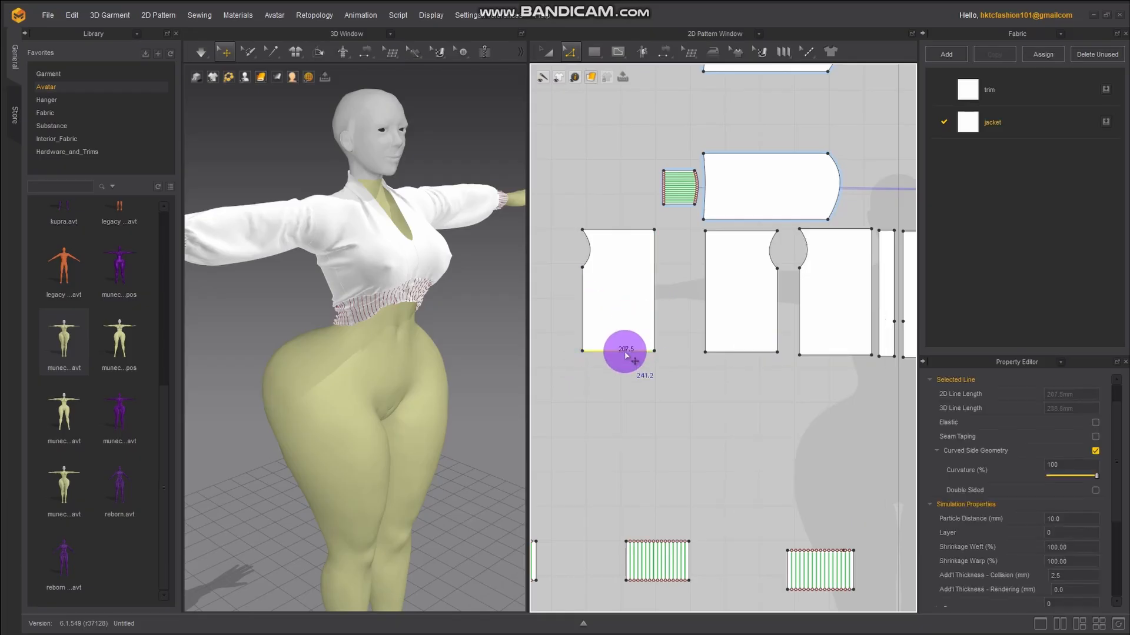
{"action": "left_click", "coordinate": [628, 230], "text": "shift"}
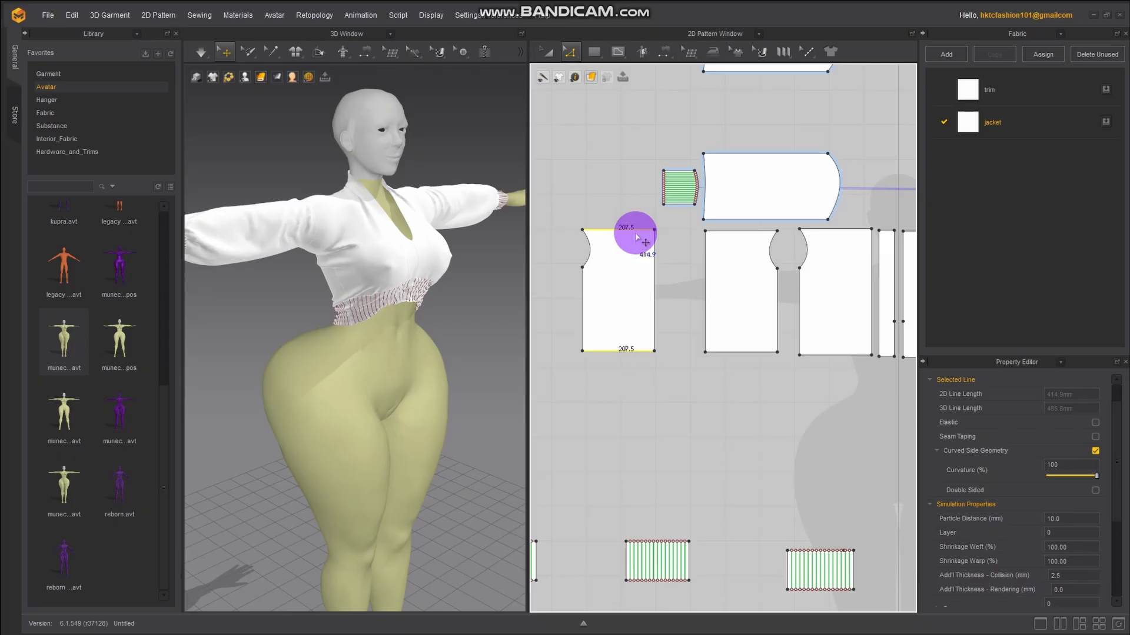
{"action": "left_click", "coordinate": [753, 352], "text": "shift"}
{"action": "left_click", "coordinate": [747, 231], "text": "shift"}
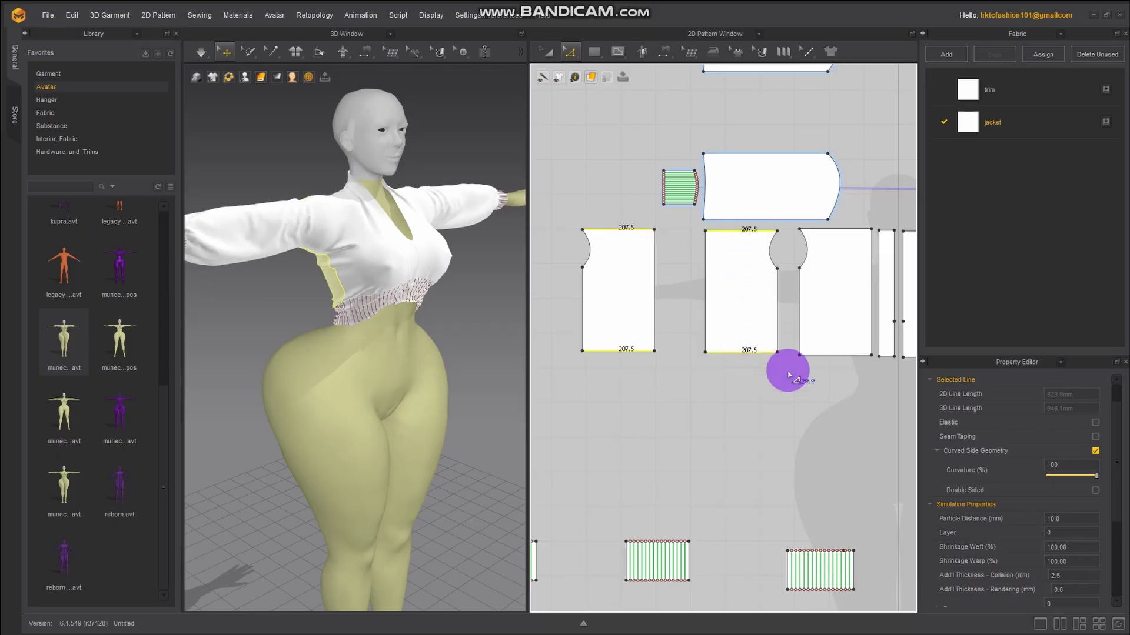
{"action": "right_click_drag", "start_coordinate": [820, 373], "coordinate": [733, 368]}
{"action": "left_click", "coordinate": [753, 351], "text": "shift"}
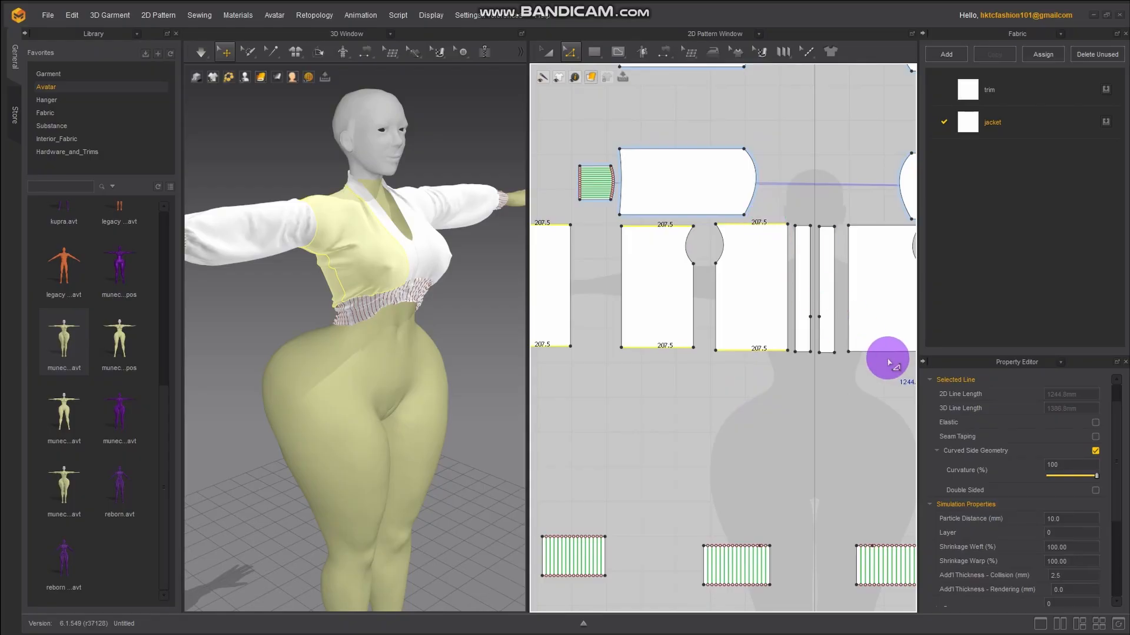
{"action": "left_click", "coordinate": [881, 225], "text": "shift"}
{"action": "right_click_drag", "start_coordinate": [806, 405], "coordinate": [655, 441]}
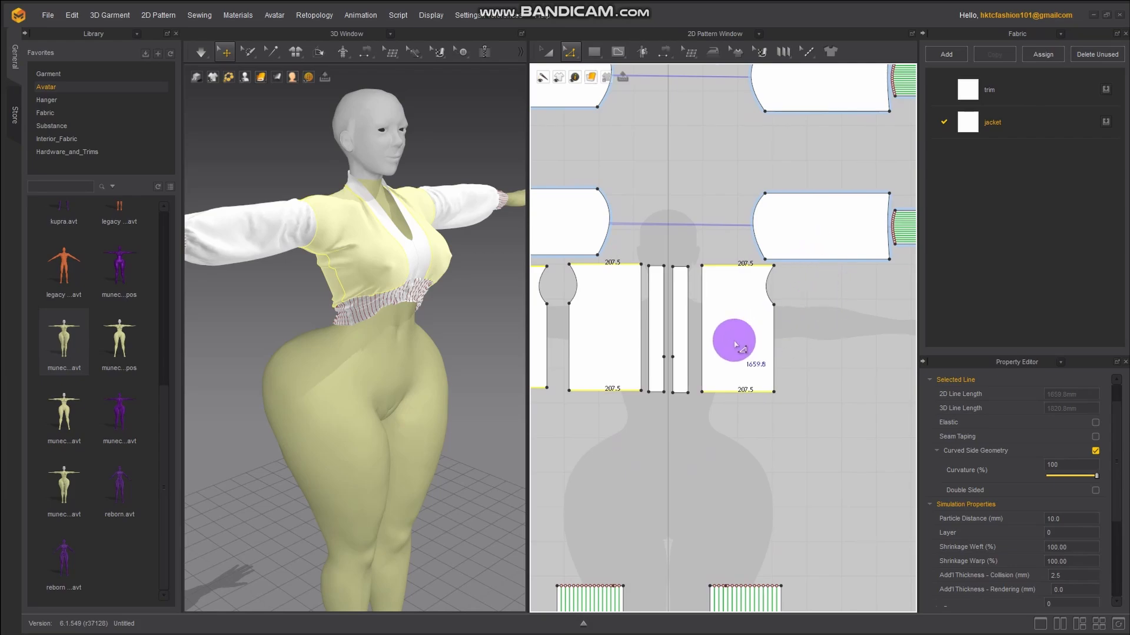
Add the long straight upper and lower edges of the two sleeve pieces on one arm to the selected bodice edges
{"action": "left_click", "coordinate": [850, 259]}
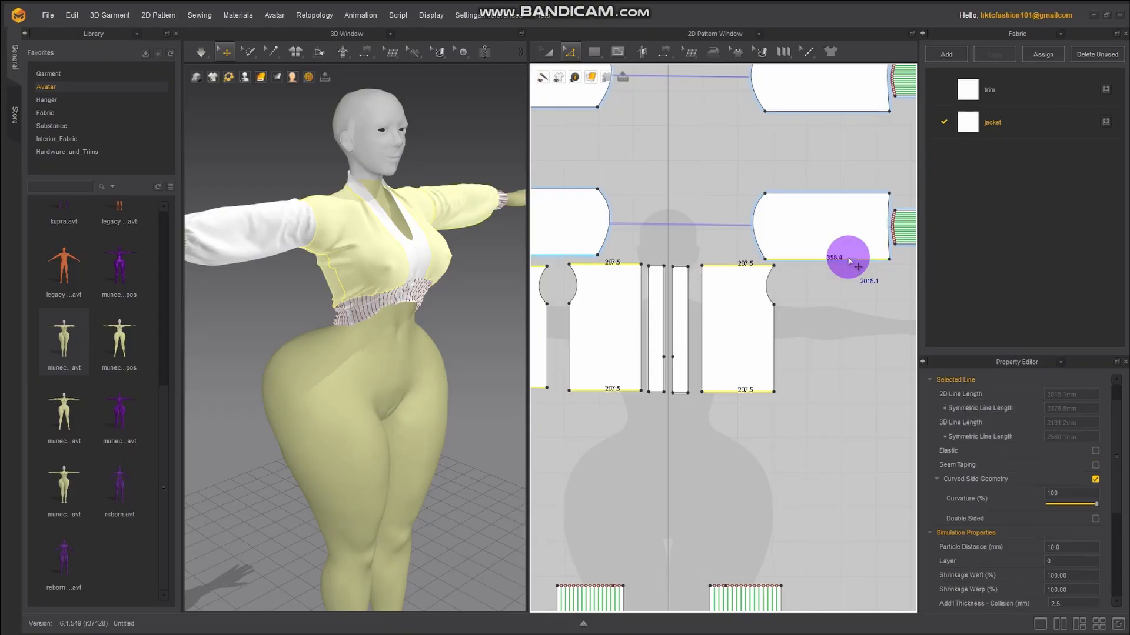
{"action": "left_click", "coordinate": [843, 193], "text": "shift"}
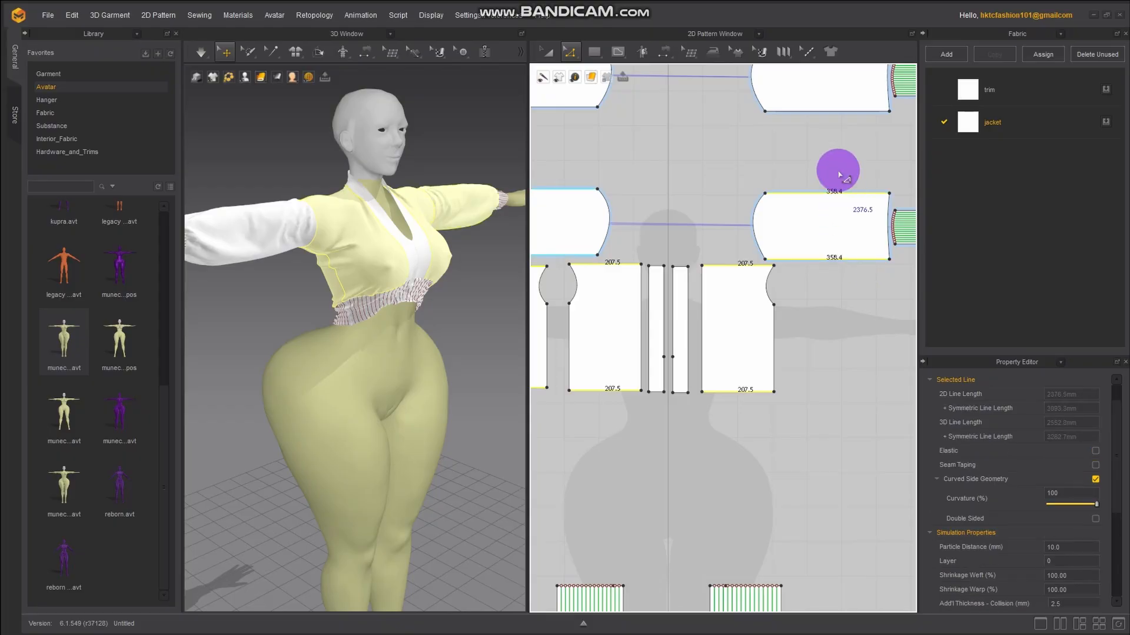
{"action": "left_click", "coordinate": [833, 111], "text": "shift"}
{"action": "middle_click_drag", "start_coordinate": [832, 128], "coordinate": [852, 272]}
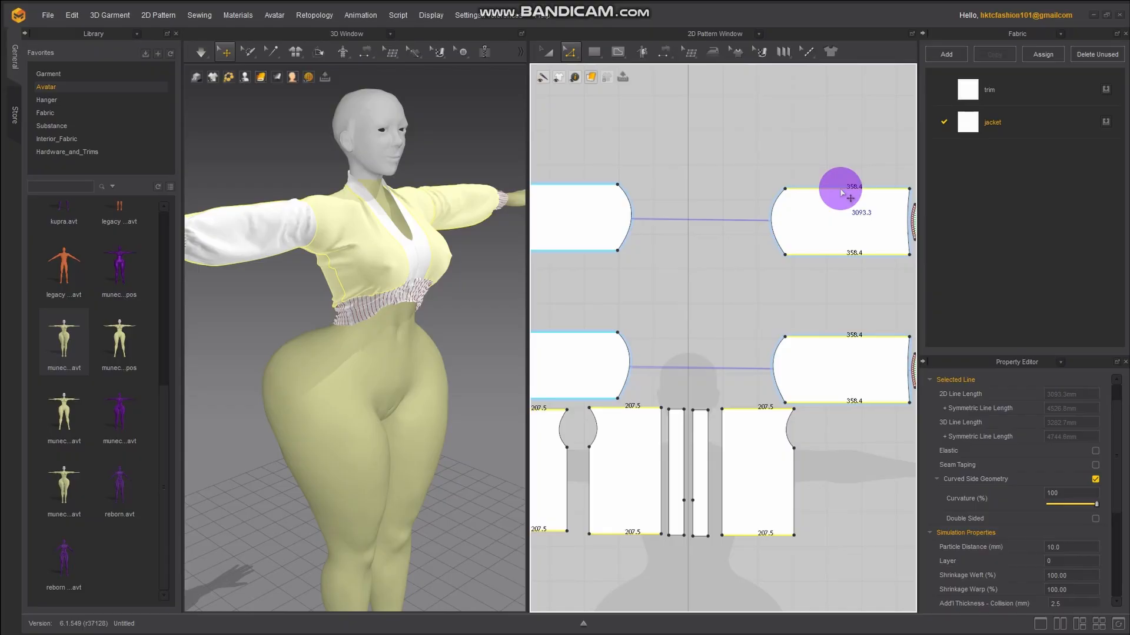
Offset the selected bodice and sleeve edges as three evenly spaced internal lines, using the Straight Line option
{"action": "right_click", "coordinate": [844, 194]}
{"action": "left_click", "coordinate": [903, 278]}
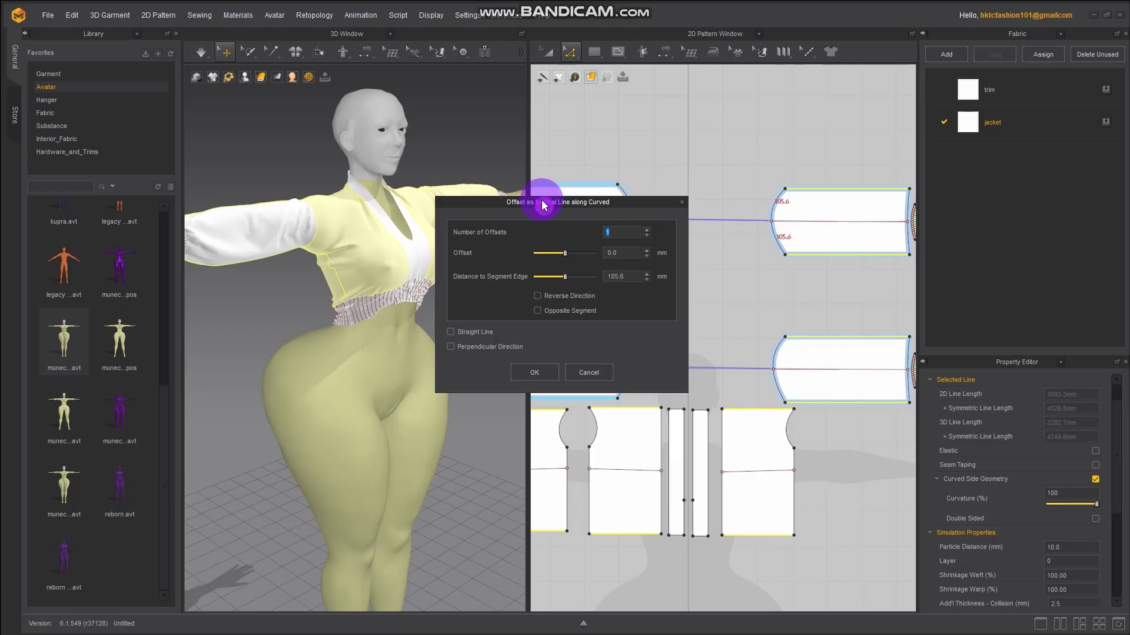
{"action": "left_click_drag", "start_coordinate": [542, 204], "coordinate": [325, 169]}
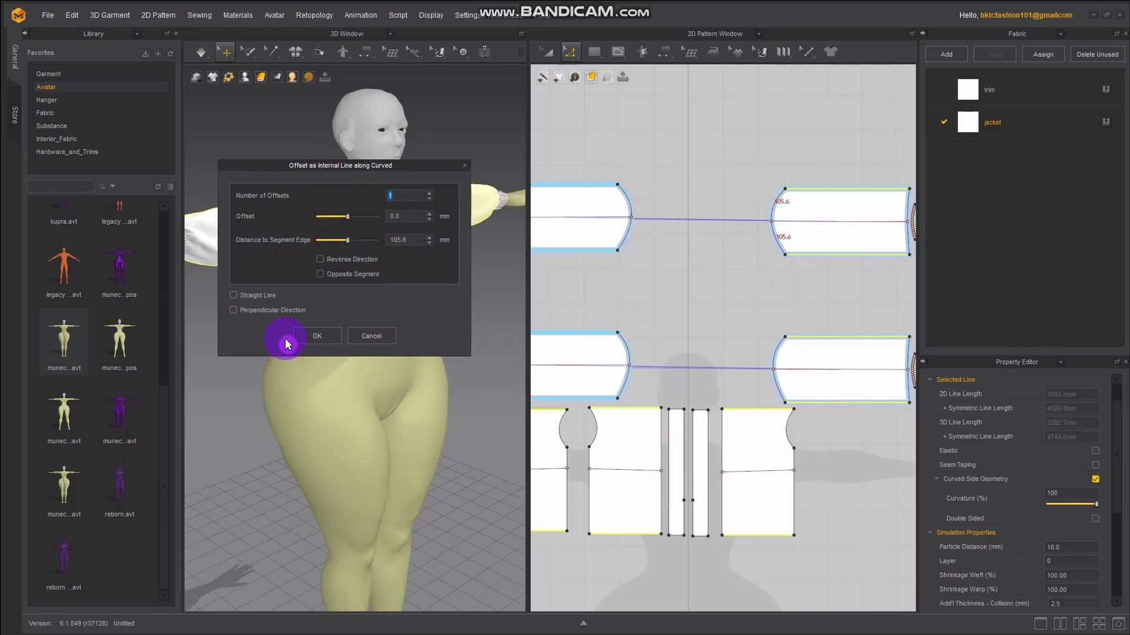
{"action": "left_click", "coordinate": [237, 309]}
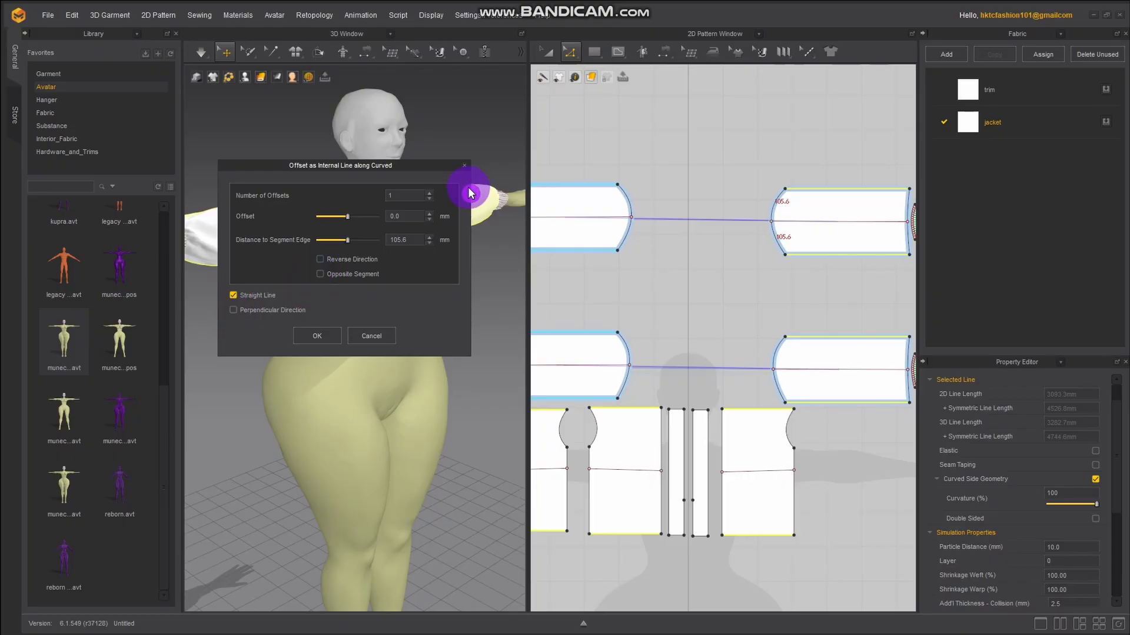
{"action": "left_click", "coordinate": [433, 195]}
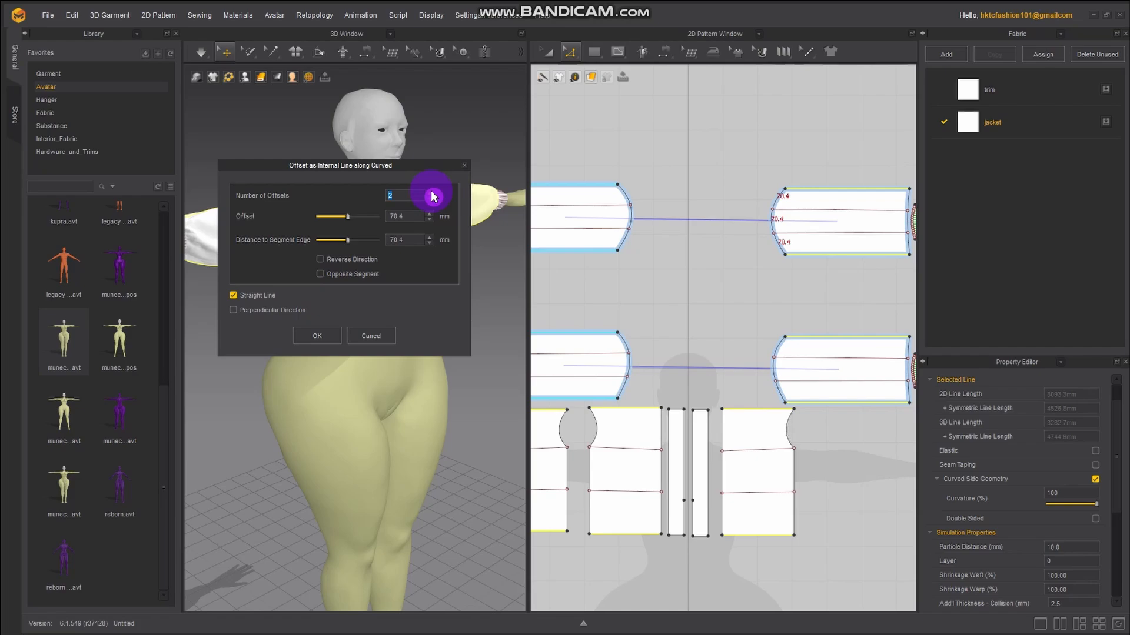
{"action": "left_click", "coordinate": [432, 195]}
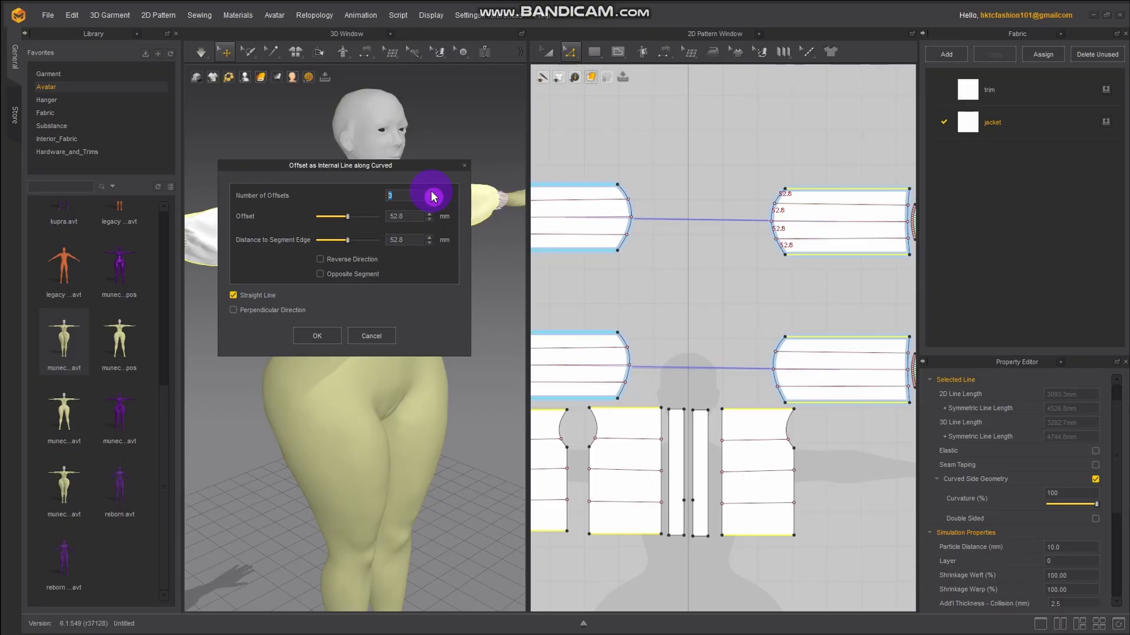
{"action": "left_click", "coordinate": [327, 337]}
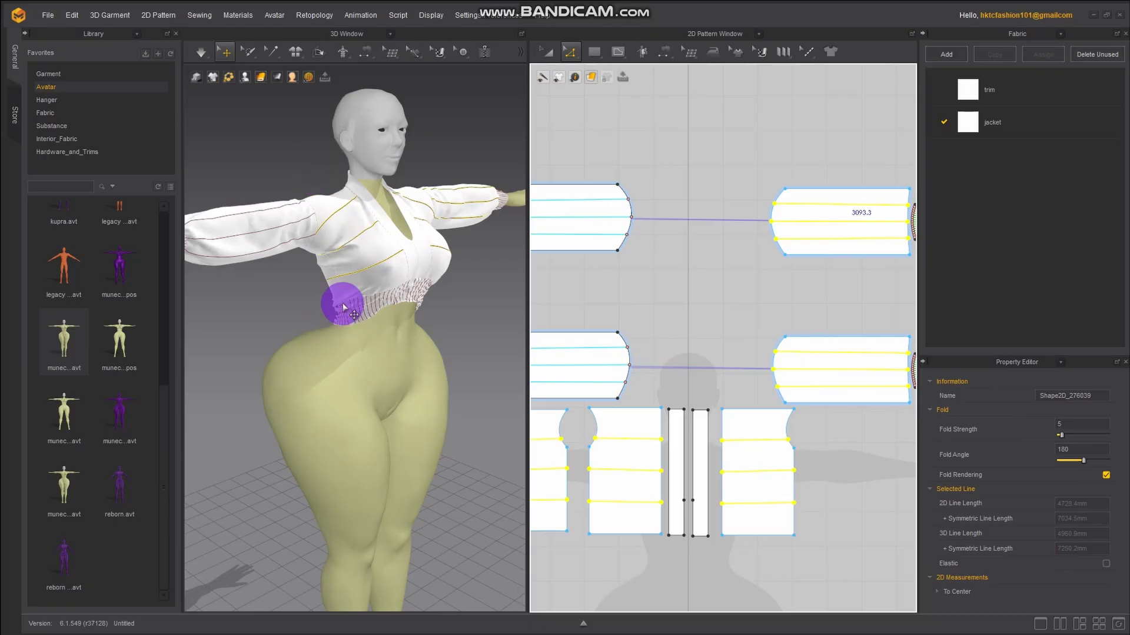
{"action": "middle_click_drag", "start_coordinate": [744, 573], "coordinate": [864, 430]}
{"action": "scroll", "coordinate": [693, 437], "scroll_direction": "down", "scroll_amount": 4}
{"action": "scroll", "coordinate": [695, 439], "scroll_direction": "up", "scroll_amount": 2}
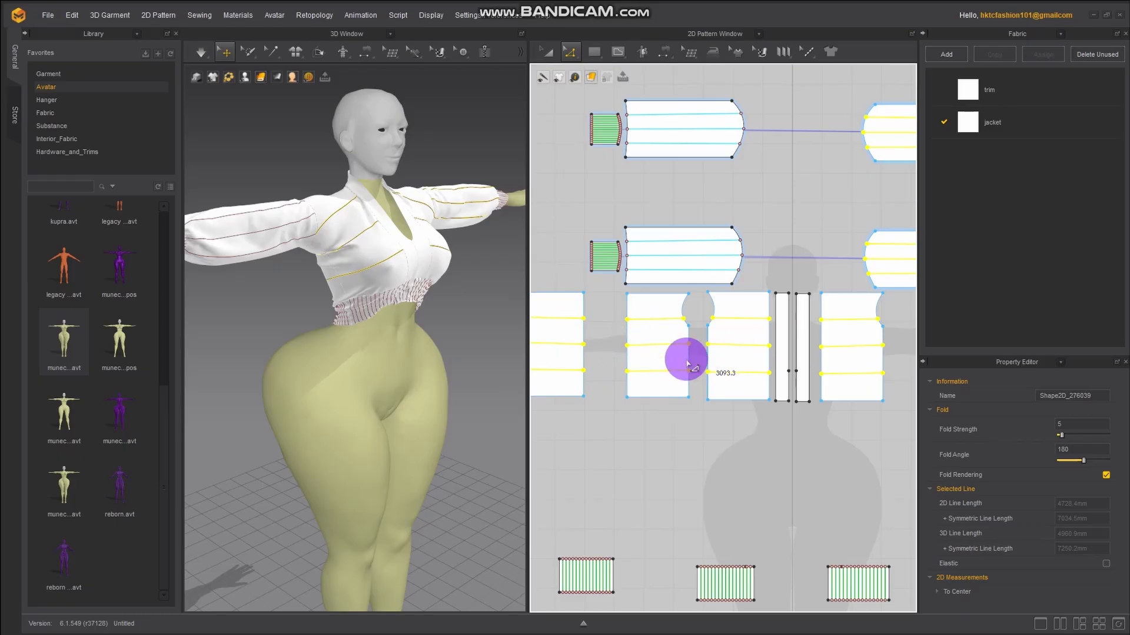
{"action": "middle_click_drag", "start_coordinate": [603, 421], "coordinate": [723, 397]}
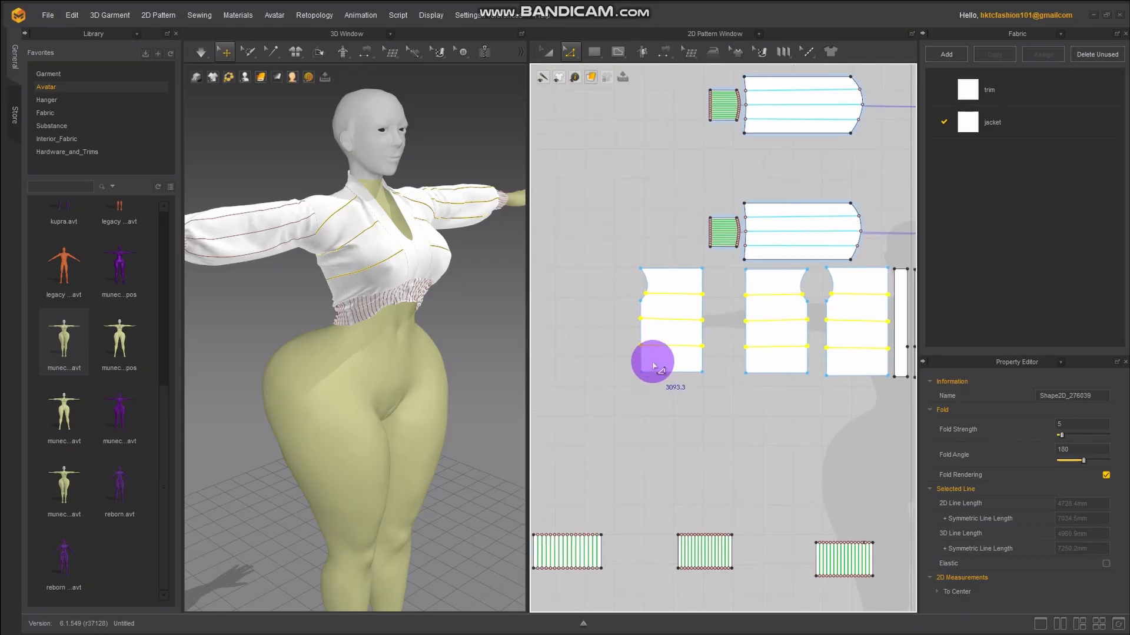
{"action": "left_click", "coordinate": [641, 331]}
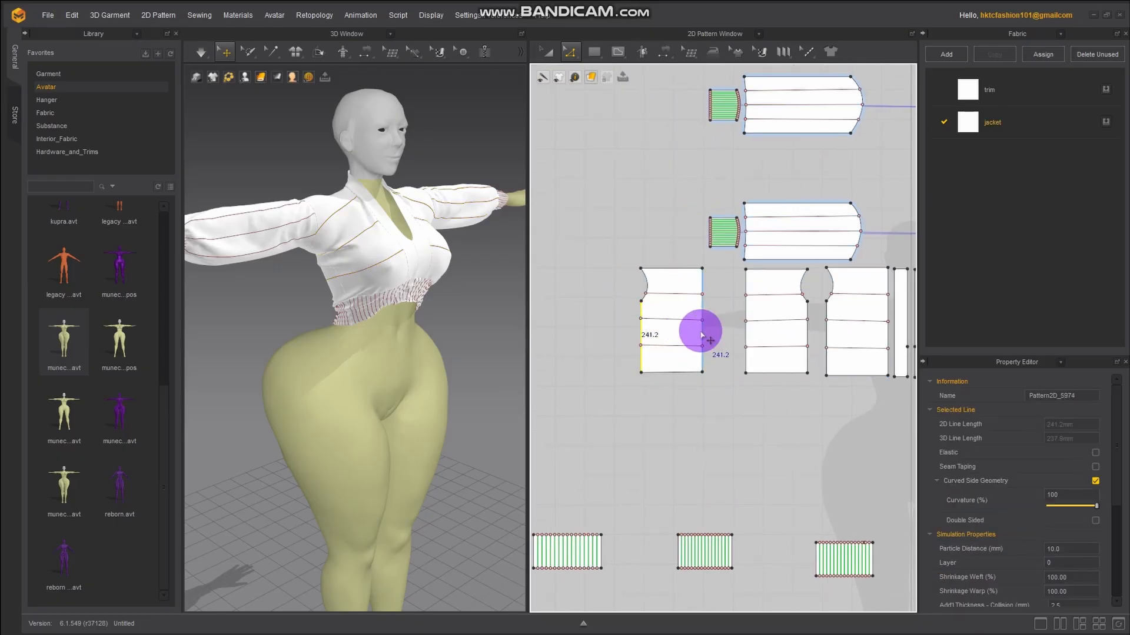
{"action": "left_click", "coordinate": [745, 329], "text": "shift"}
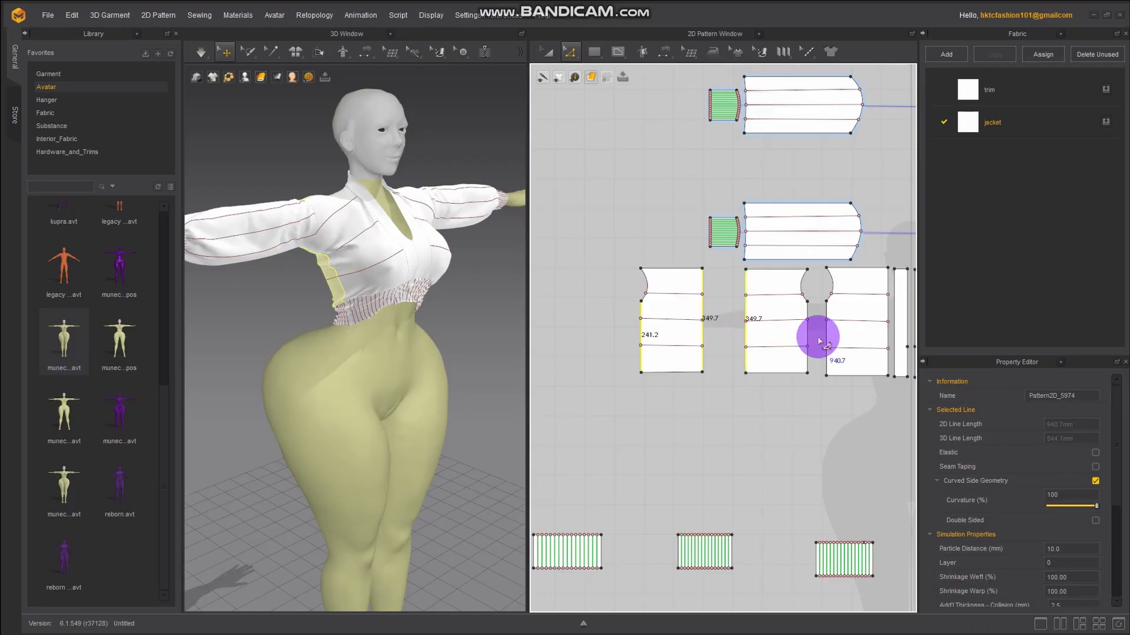
Reselect the top and bottom edges of the four wide bodice panels, leaving out the collar strips and internal lines
{"action": "left_click", "coordinate": [680, 372]}
{"action": "left_click", "coordinate": [671, 276], "text": "shift"}
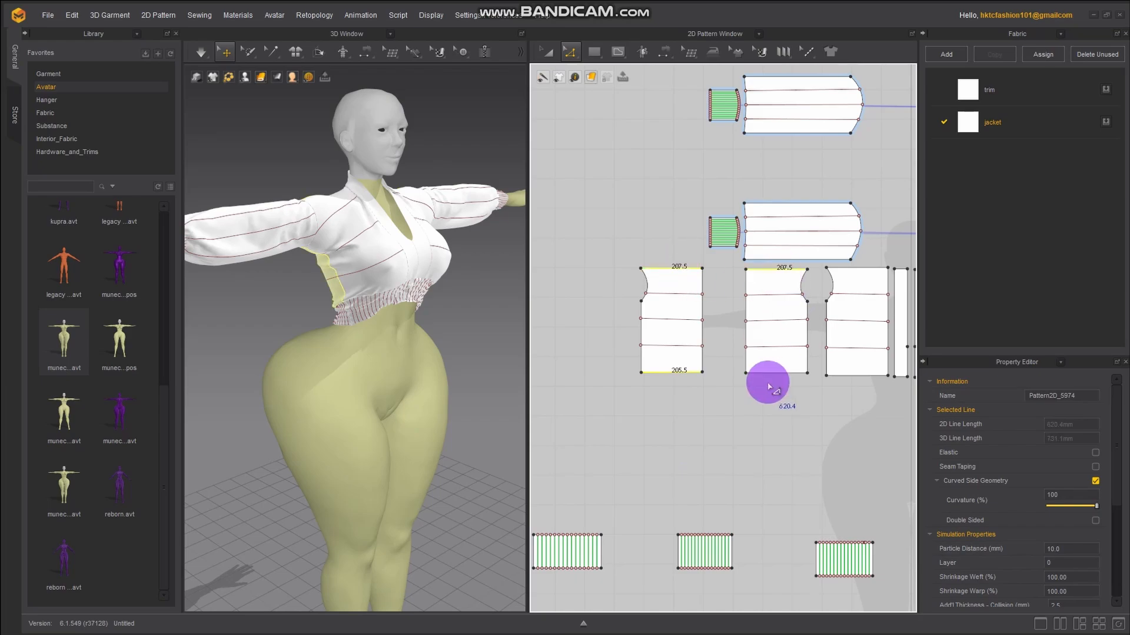
{"action": "middle_click_drag", "start_coordinate": [831, 396], "coordinate": [709, 369]}
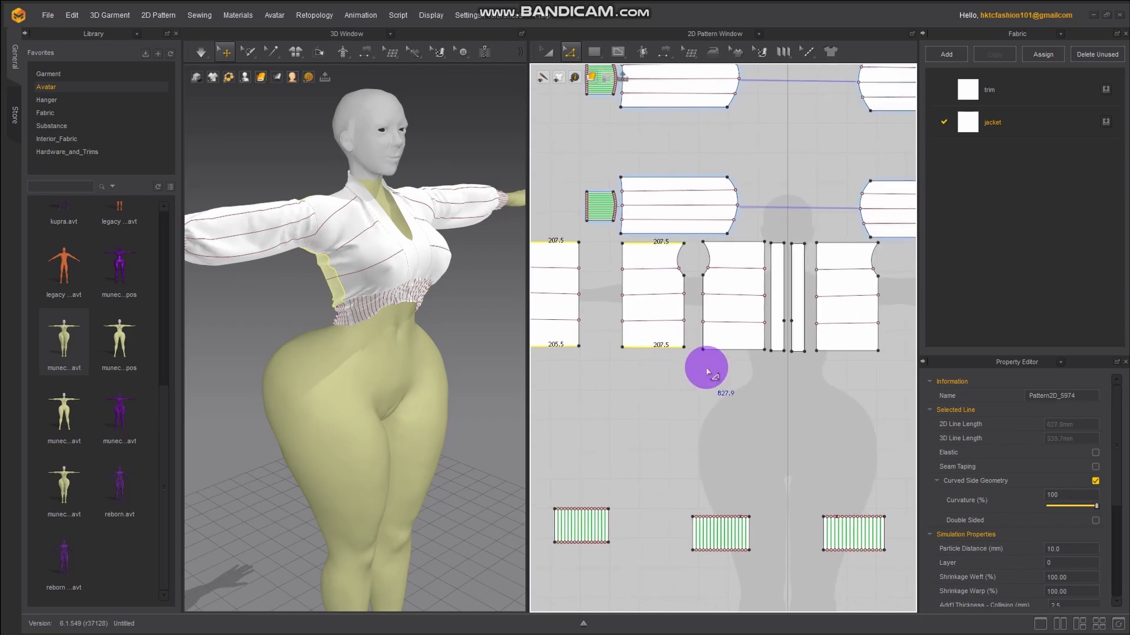
{"action": "left_click", "coordinate": [730, 352], "text": "shift"}
{"action": "left_click", "coordinate": [734, 240], "text": "shift"}
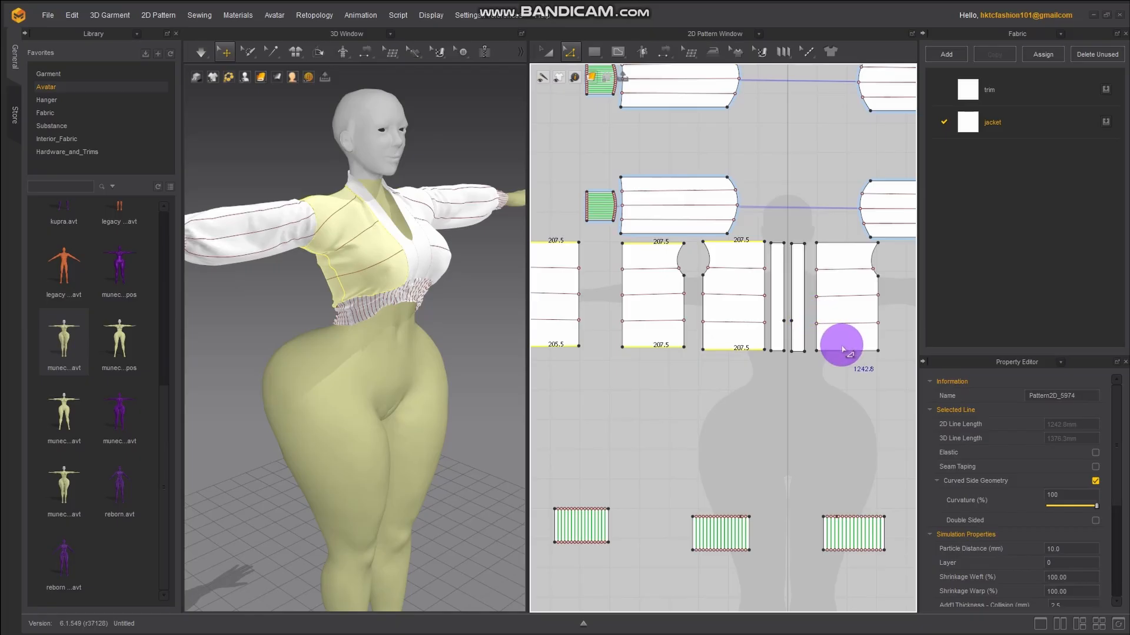
{"action": "left_click", "coordinate": [845, 350], "text": "shift"}
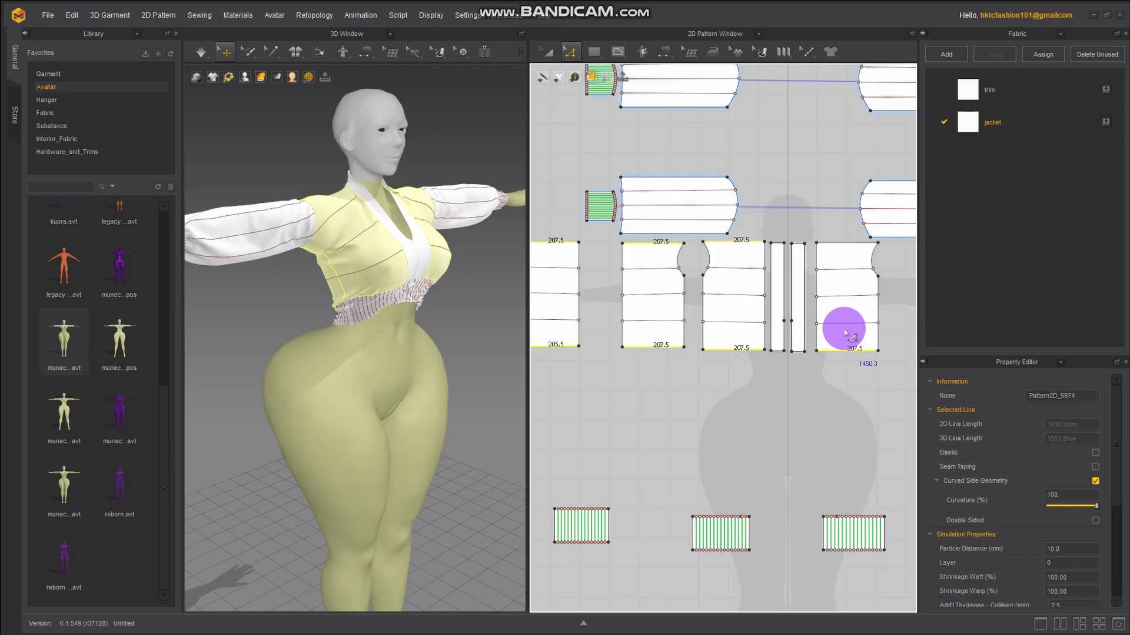
{"action": "left_click", "coordinate": [841, 244], "text": "shift"}
Extend the bodice edge selection with the long edges of one arm's two sleeve pieces
{"action": "right_click_drag", "start_coordinate": [871, 386], "coordinate": [751, 406]}
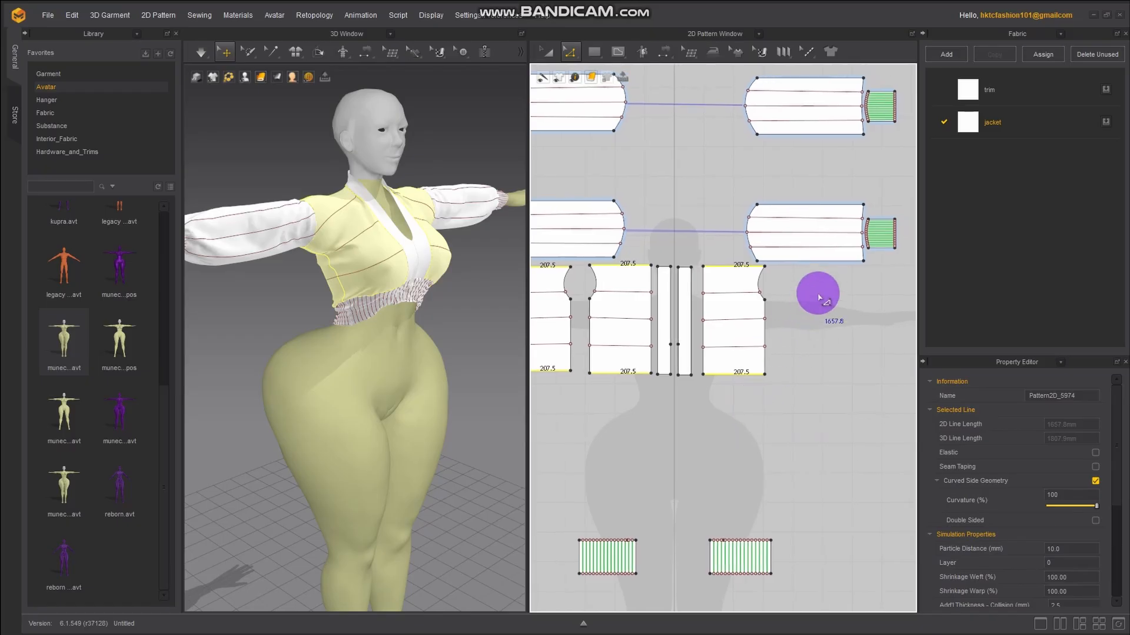
{"action": "left_click", "coordinate": [834, 262], "text": "shift"}
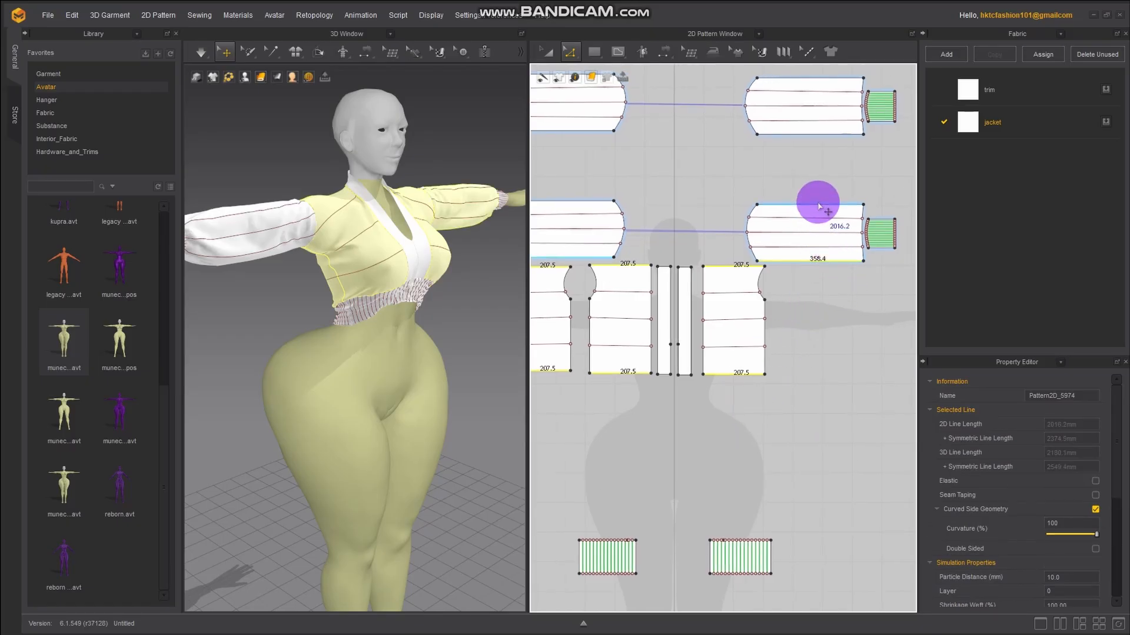
{"action": "left_click", "coordinate": [812, 133], "text": "shift"}
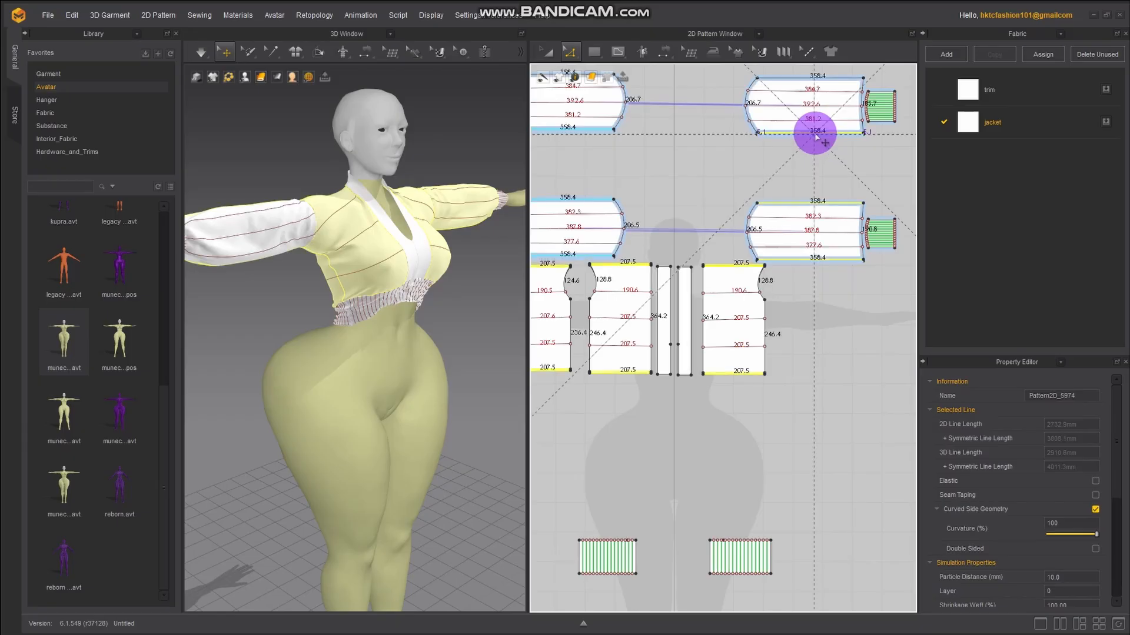
Create two evenly spaced internal lines across the bodice and sleeve pieces by offsetting in the Perpendicular Direction
{"action": "right_click", "coordinate": [804, 81]}
{"action": "left_click", "coordinate": [858, 102]}
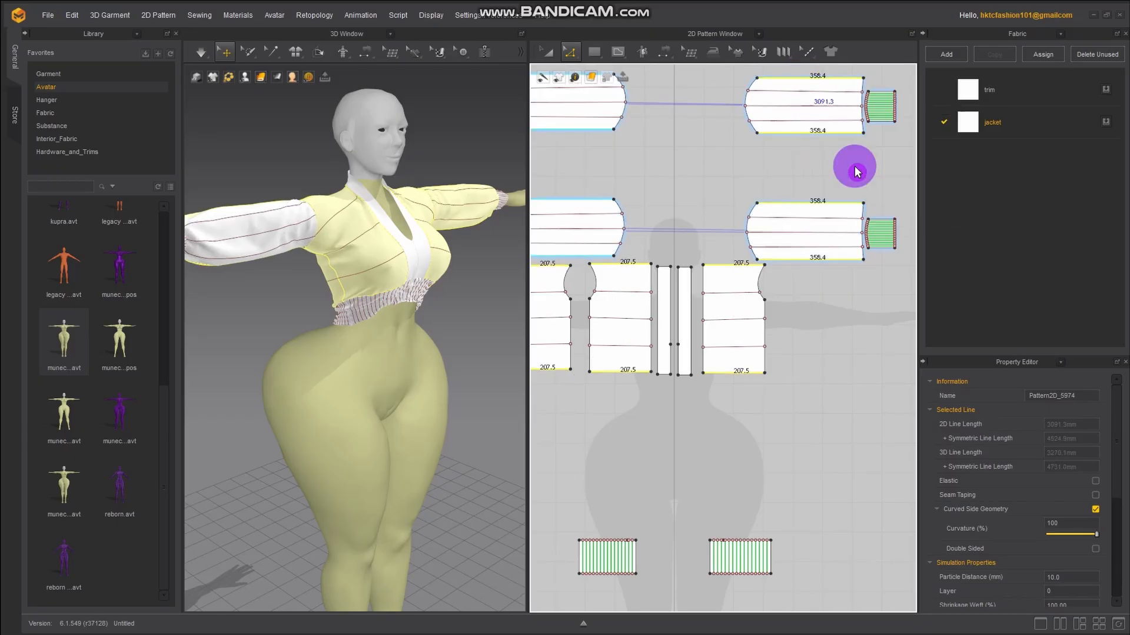
{"action": "left_click_drag", "start_coordinate": [591, 202], "coordinate": [417, 186]}
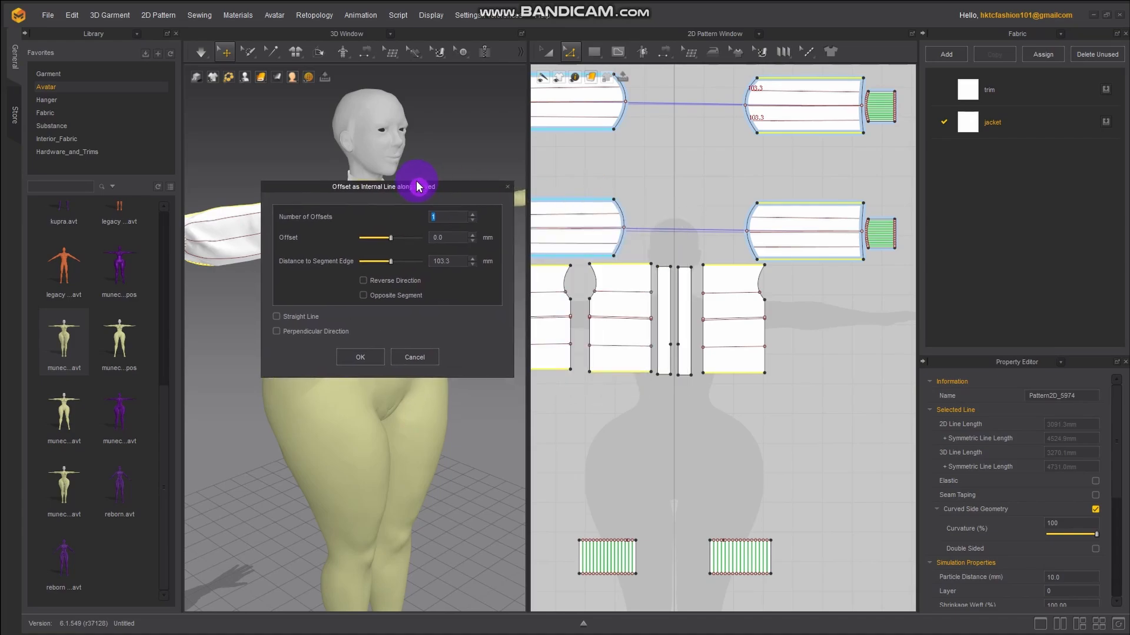
{"action": "left_click", "coordinate": [279, 333]}
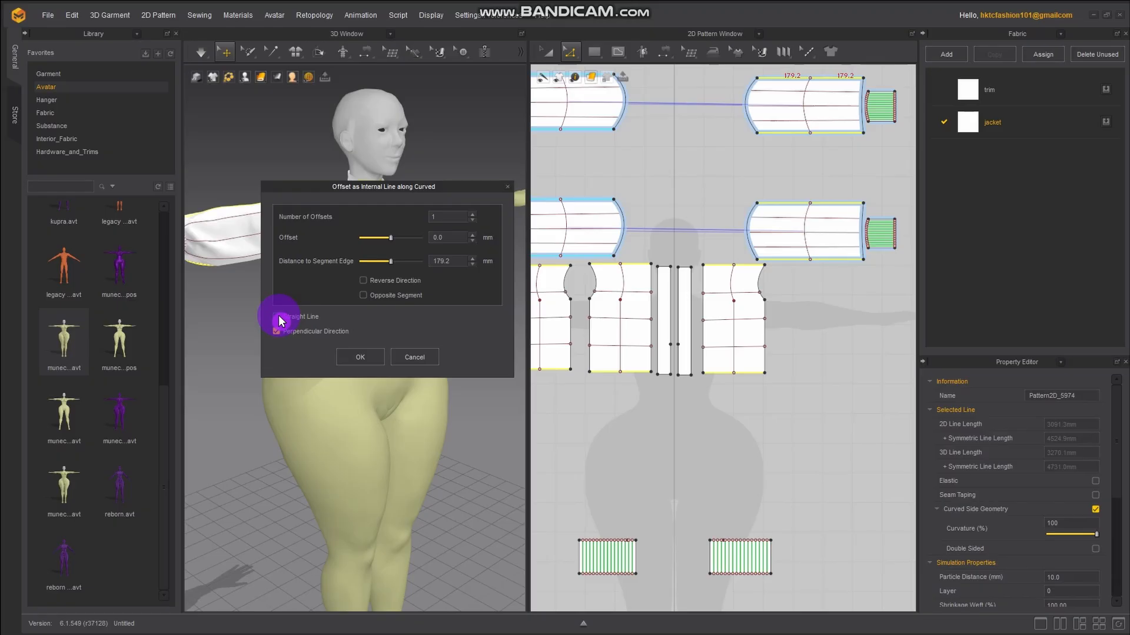
{"action": "left_click", "coordinate": [433, 261]}
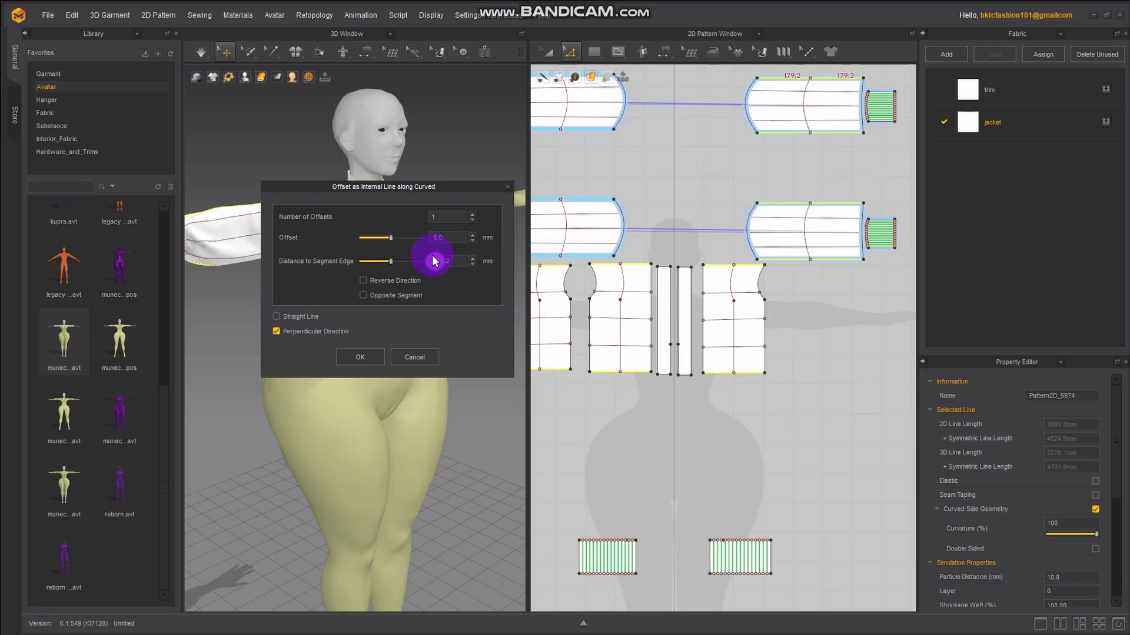
{"action": "left_click", "coordinate": [473, 214]}
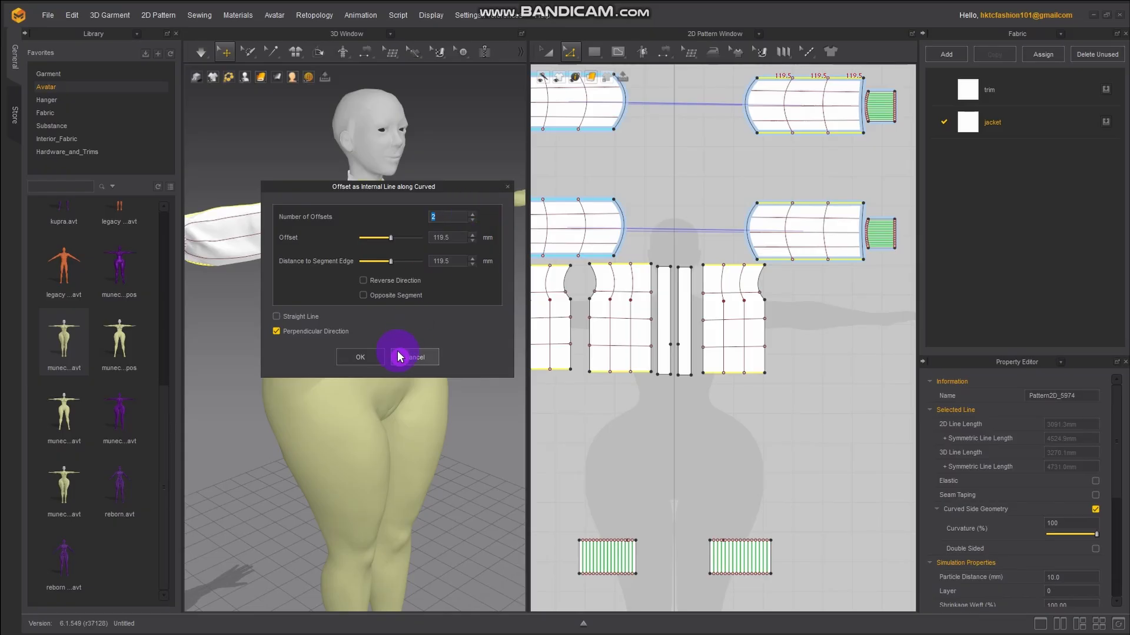
{"action": "left_click", "coordinate": [362, 357]}
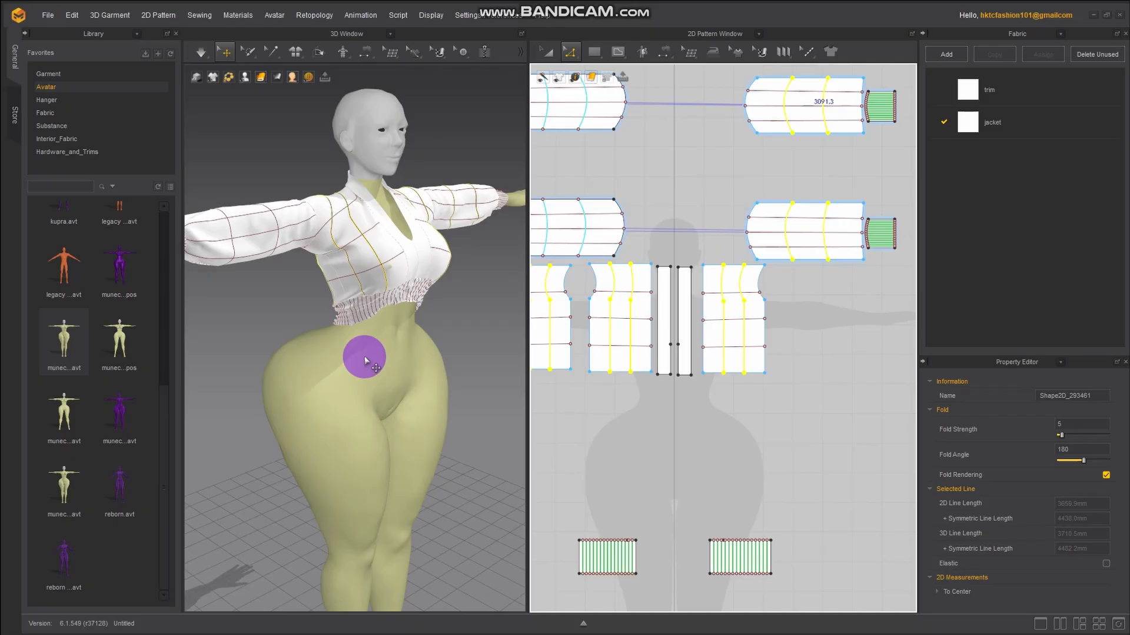
Add the three horizontal internal lines on each of the four wide bodice panels to the selected perpendicular lines
{"action": "right_click_drag", "start_coordinate": [365, 356], "coordinate": [336, 376]}
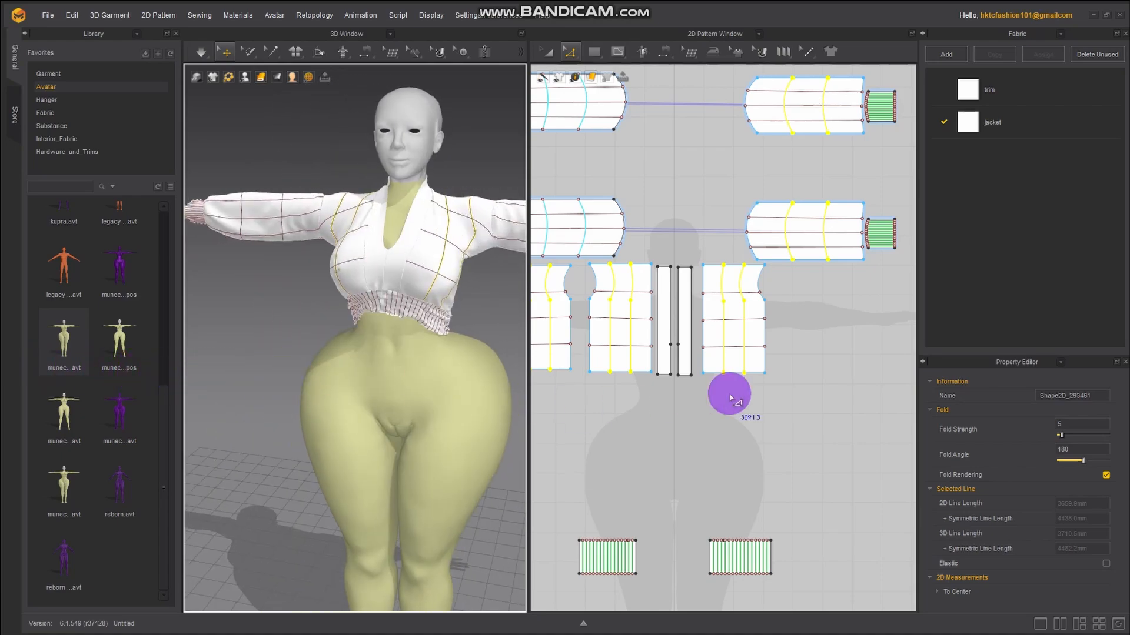
{"action": "scroll", "coordinate": [783, 339], "scroll_direction": "up", "scroll_amount": 2}
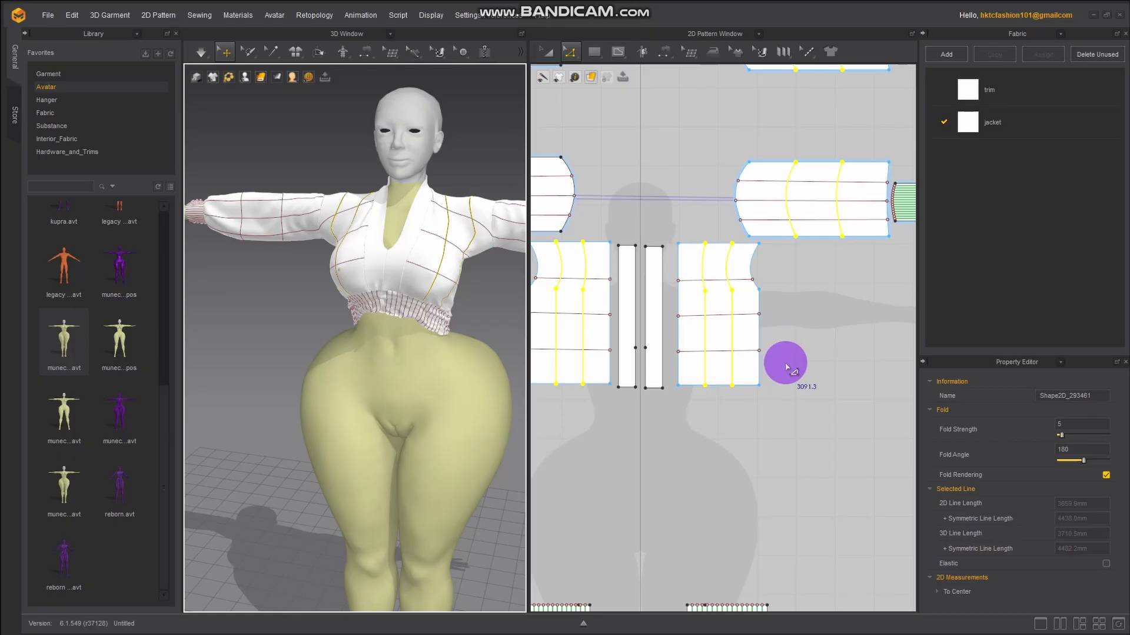
{"action": "left_click", "coordinate": [742, 352], "text": "shift"}
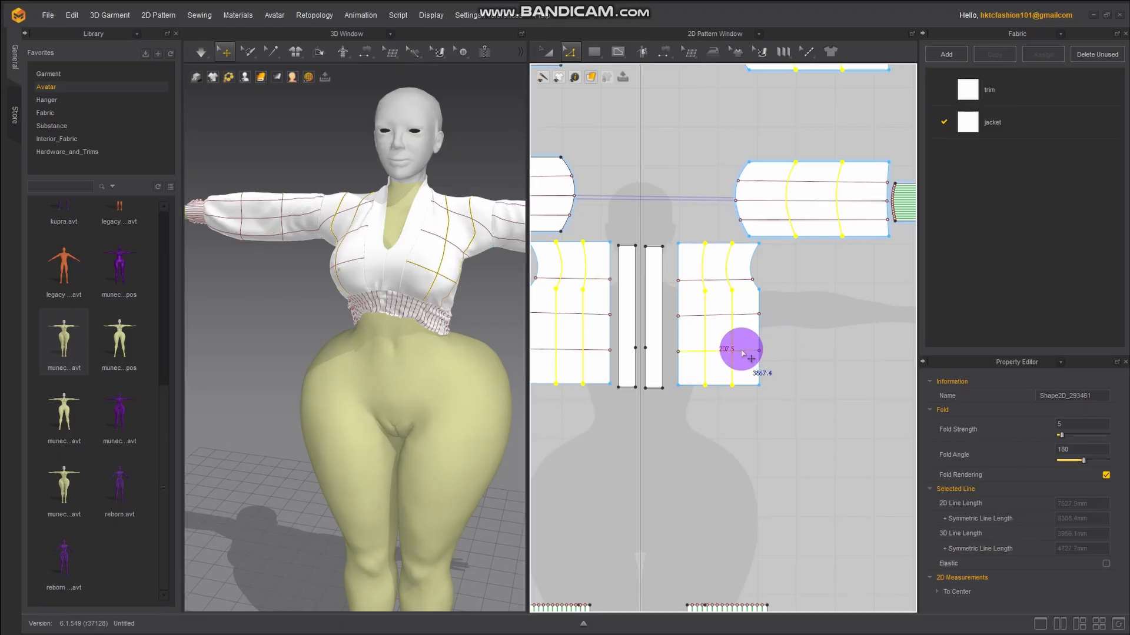
{"action": "left_click", "coordinate": [744, 314], "text": "shift"}
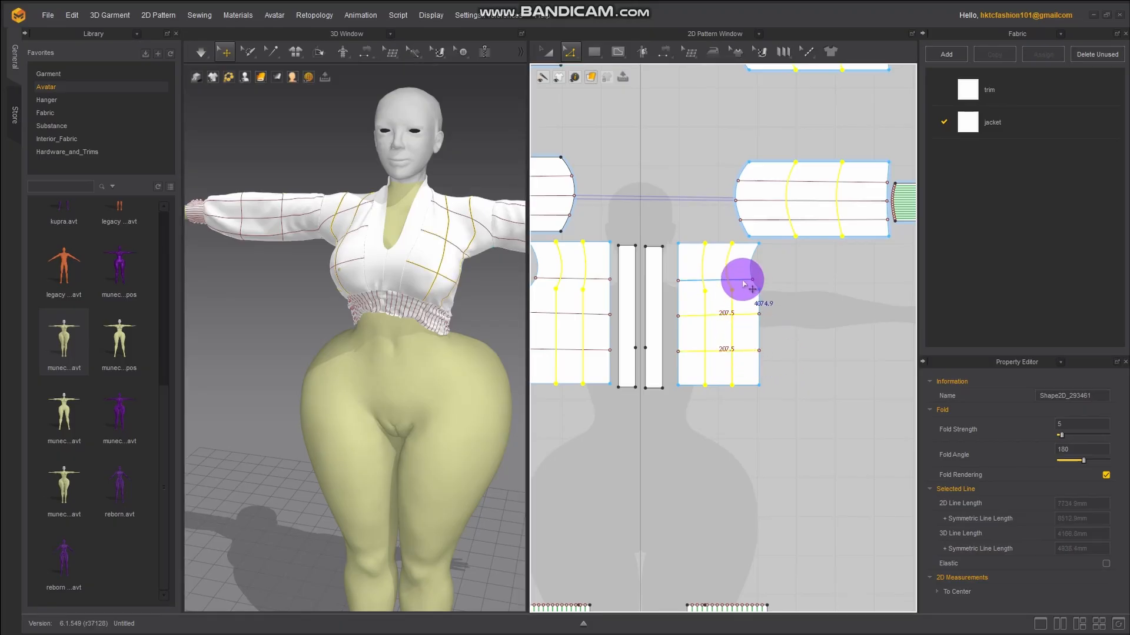
{"action": "left_click", "coordinate": [743, 280], "text": "shift"}
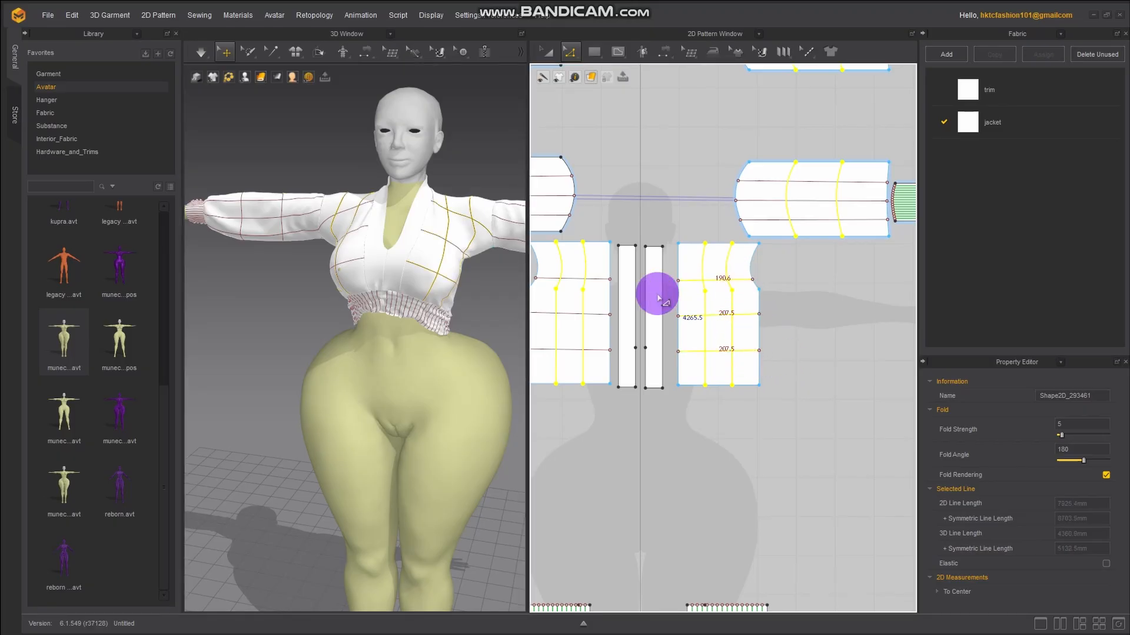
{"action": "left_click", "coordinate": [599, 314], "text": "shift"}
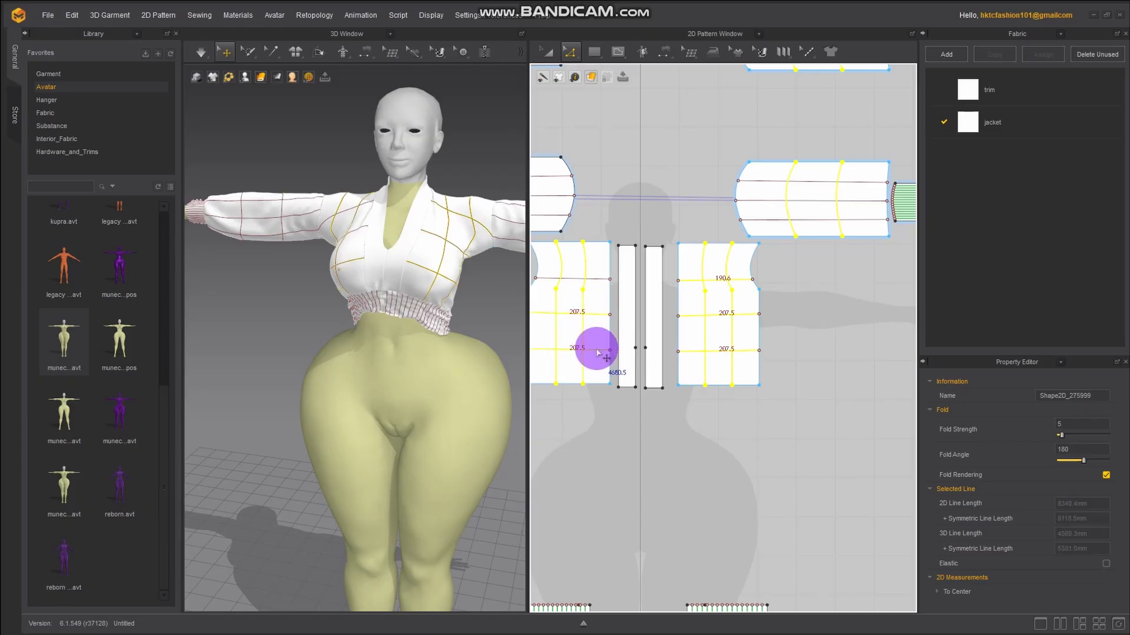
{"action": "left_click", "coordinate": [595, 282], "text": "shift"}
{"action": "left_click", "coordinate": [594, 283], "text": "shift"}
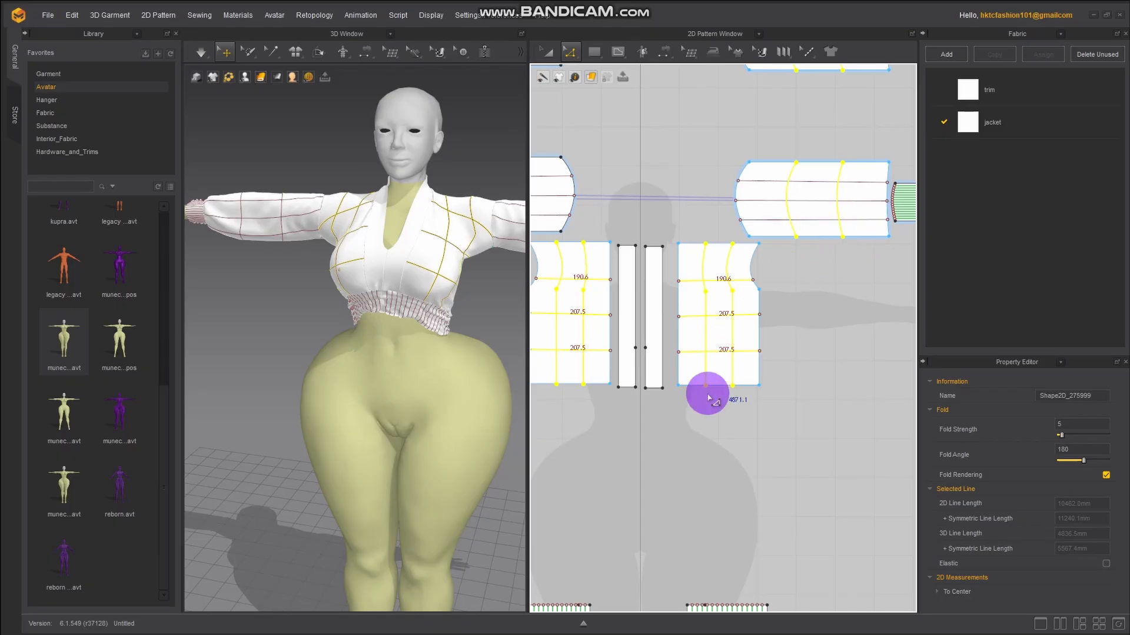
{"action": "right_click_drag", "start_coordinate": [587, 468], "coordinate": [941, 455]}
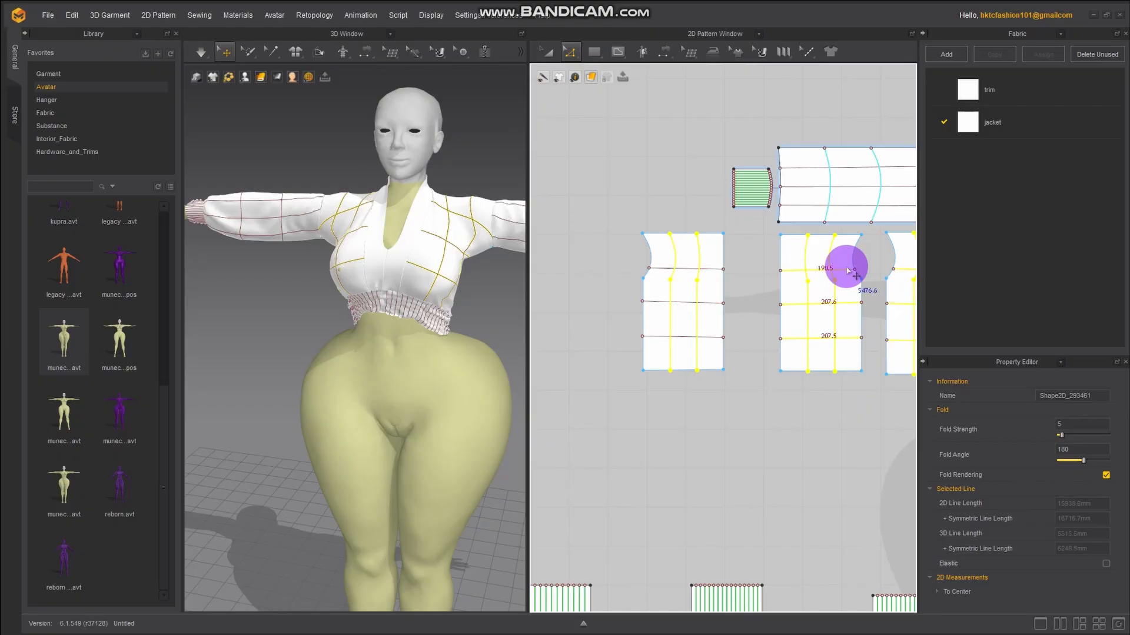
{"action": "left_click", "coordinate": [708, 306]}
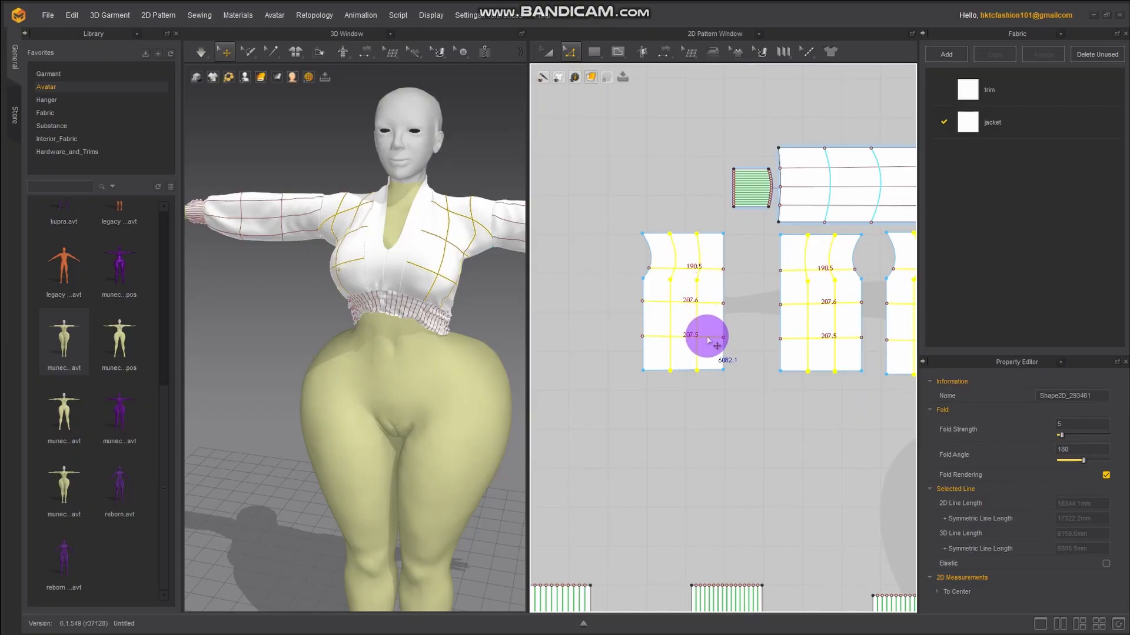
Start the garment simulation and enable Elastic on the selected internal lines of the bodice and sleeve pieces
{"action": "middle_click_drag", "start_coordinate": [812, 395], "coordinate": [674, 460]}
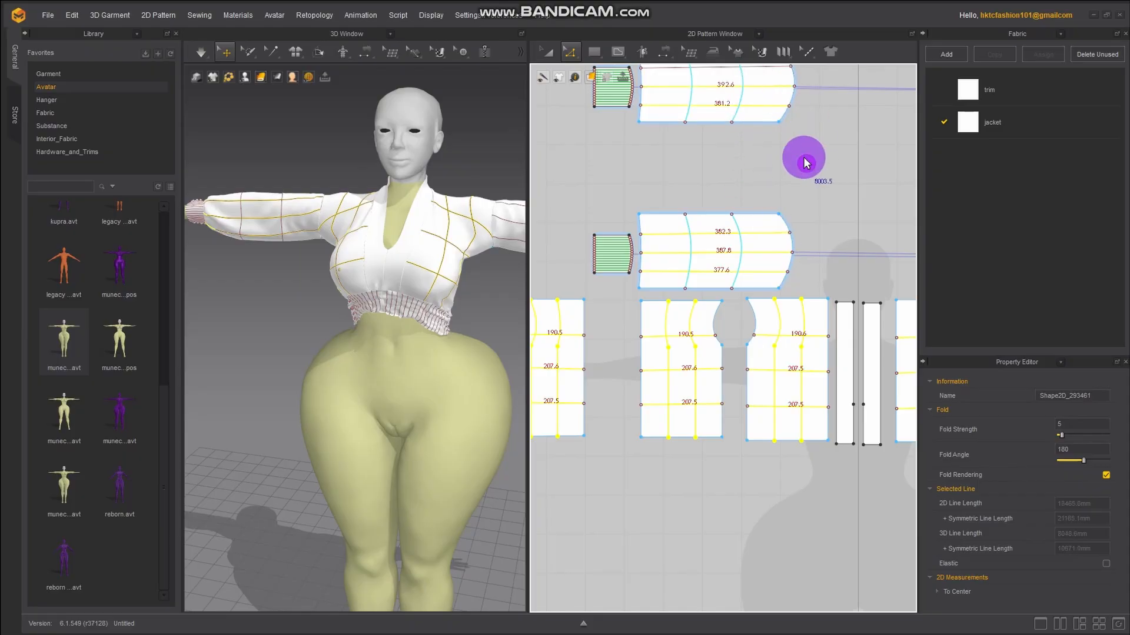
{"action": "middle_click_drag", "start_coordinate": [804, 165], "coordinate": [686, 364]}
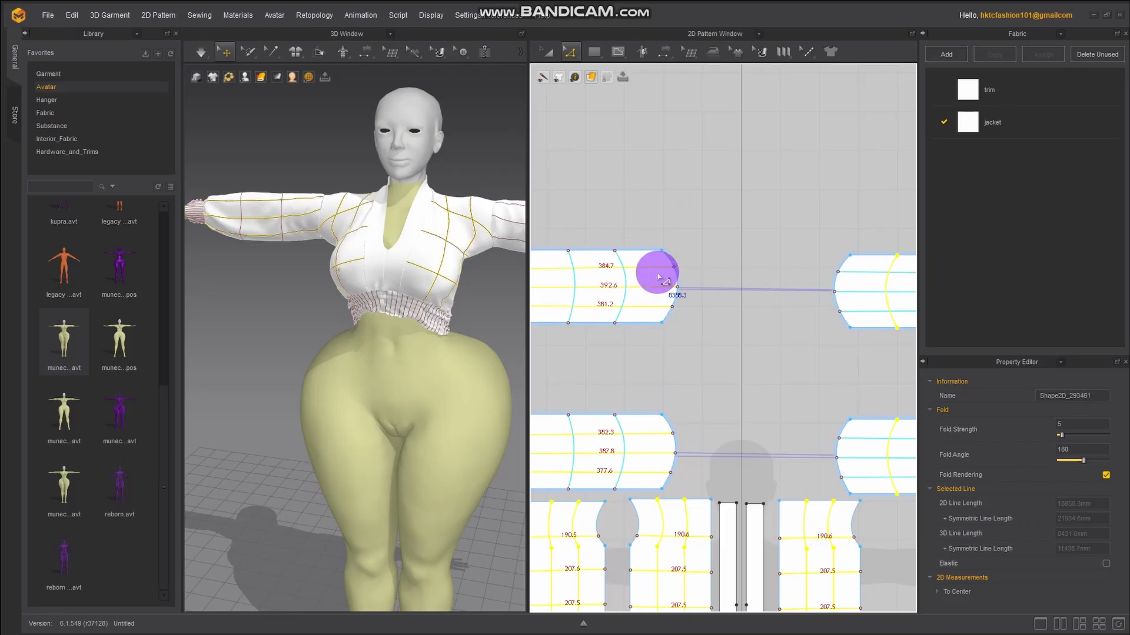
{"action": "left_click", "coordinate": [203, 53]}
{"action": "left_click", "coordinate": [199, 56]}
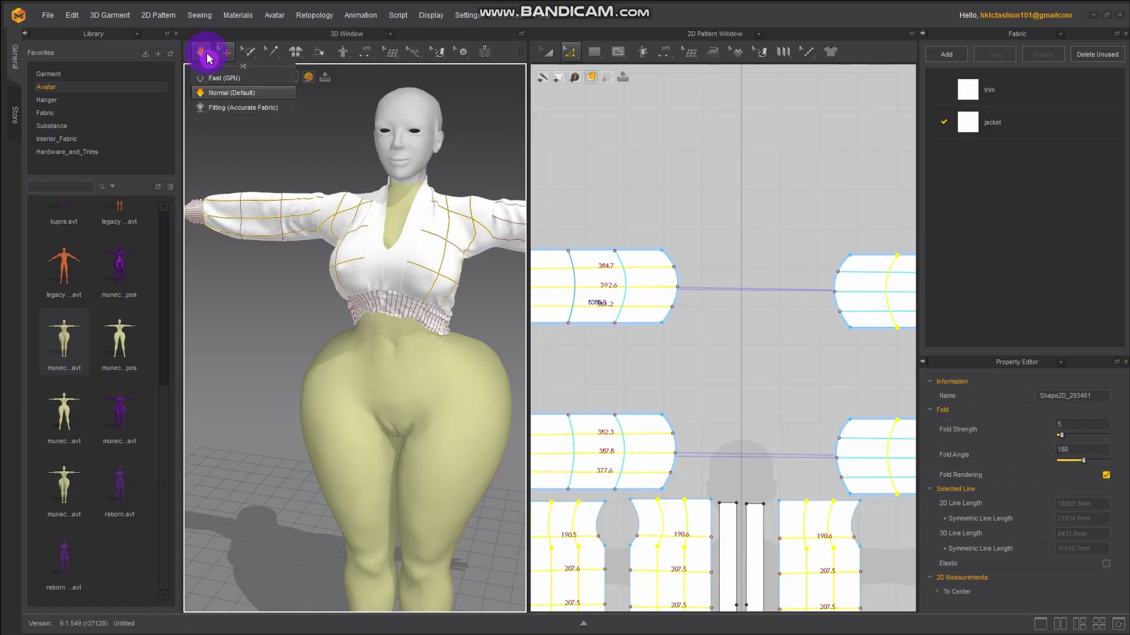
{"action": "left_click", "coordinate": [1107, 564]}
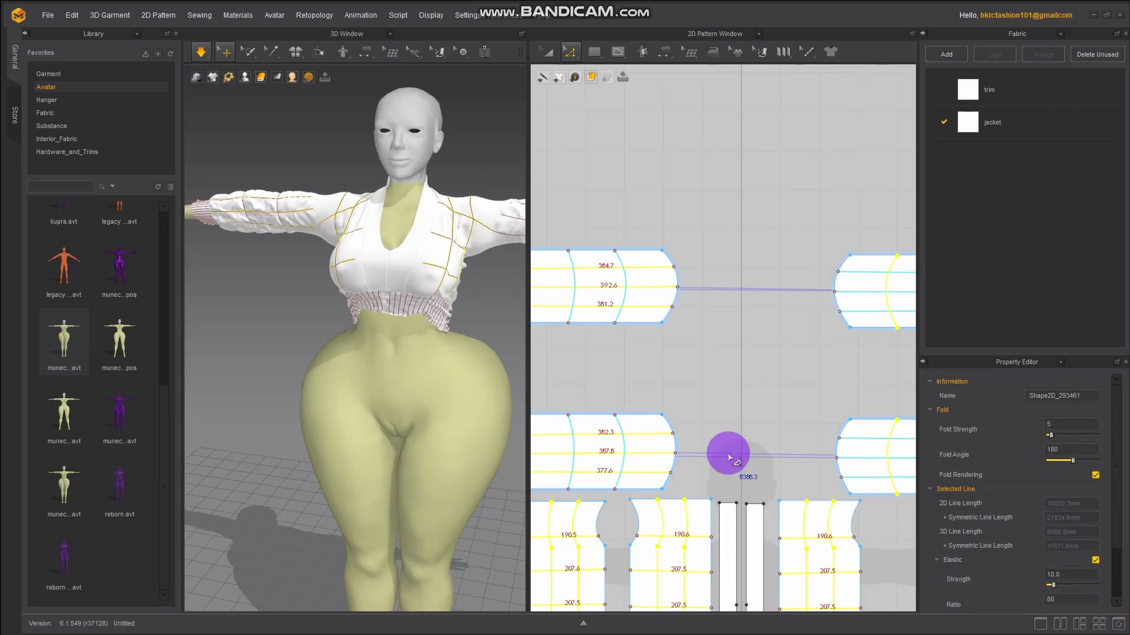
{"action": "scroll", "coordinate": [383, 253], "scroll_direction": "up", "scroll_amount": 5}
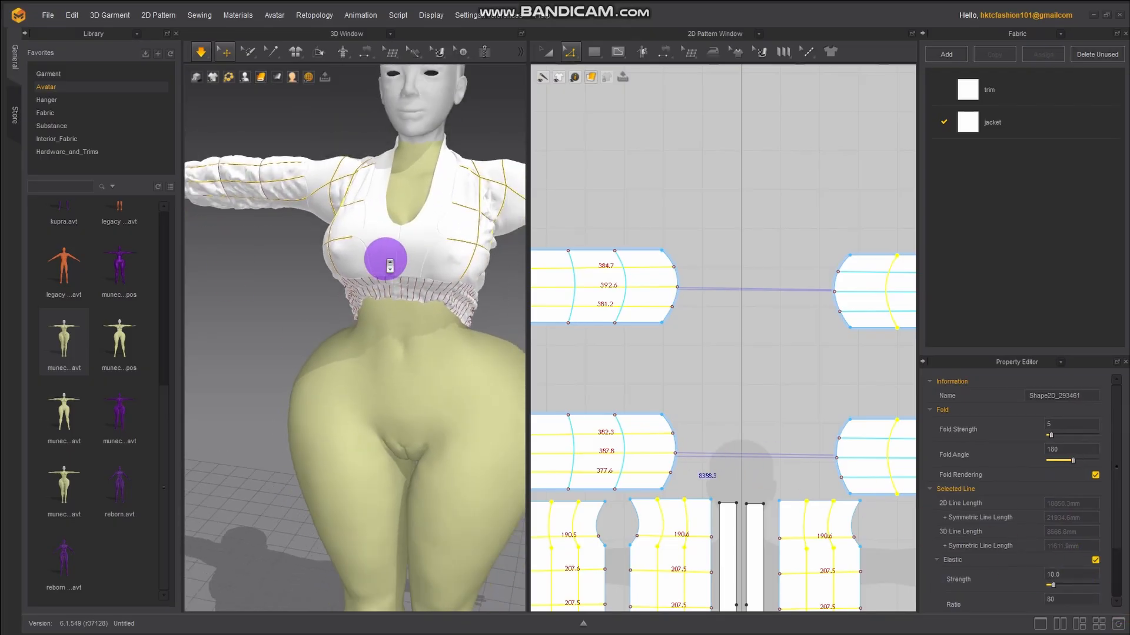
{"action": "right_click_drag", "start_coordinate": [381, 264], "coordinate": [390, 285]}
{"action": "key", "text": "space"}
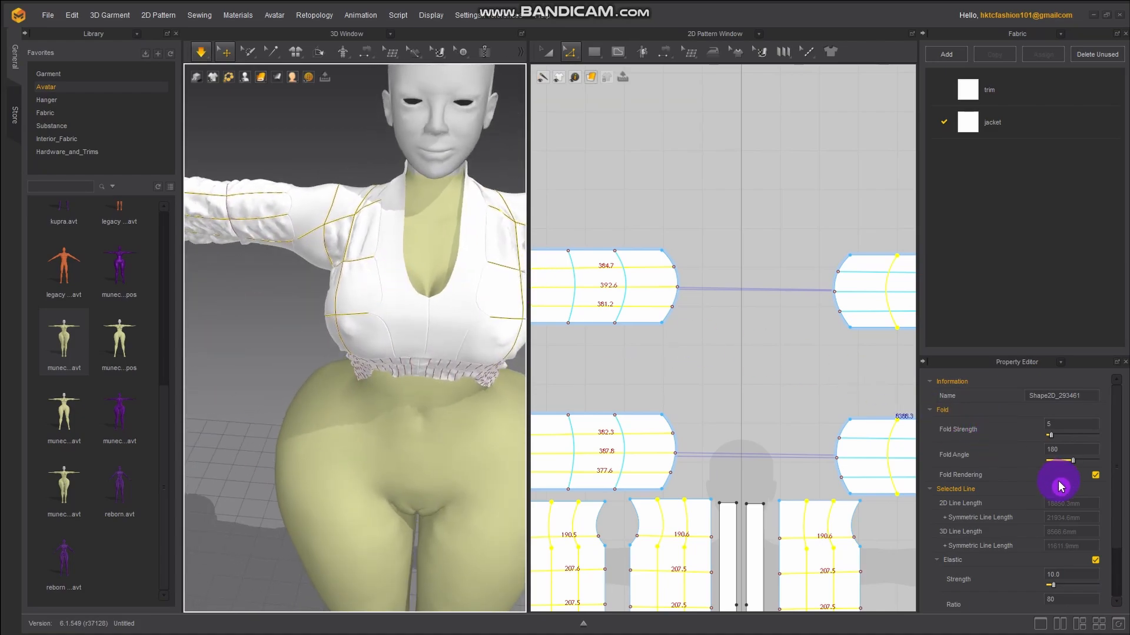
Set the elastic ratio of the selected bodice and sleeve internal lines to 94
{"action": "scroll", "coordinate": [743, 423], "scroll_direction": "down", "scroll_amount": 6}
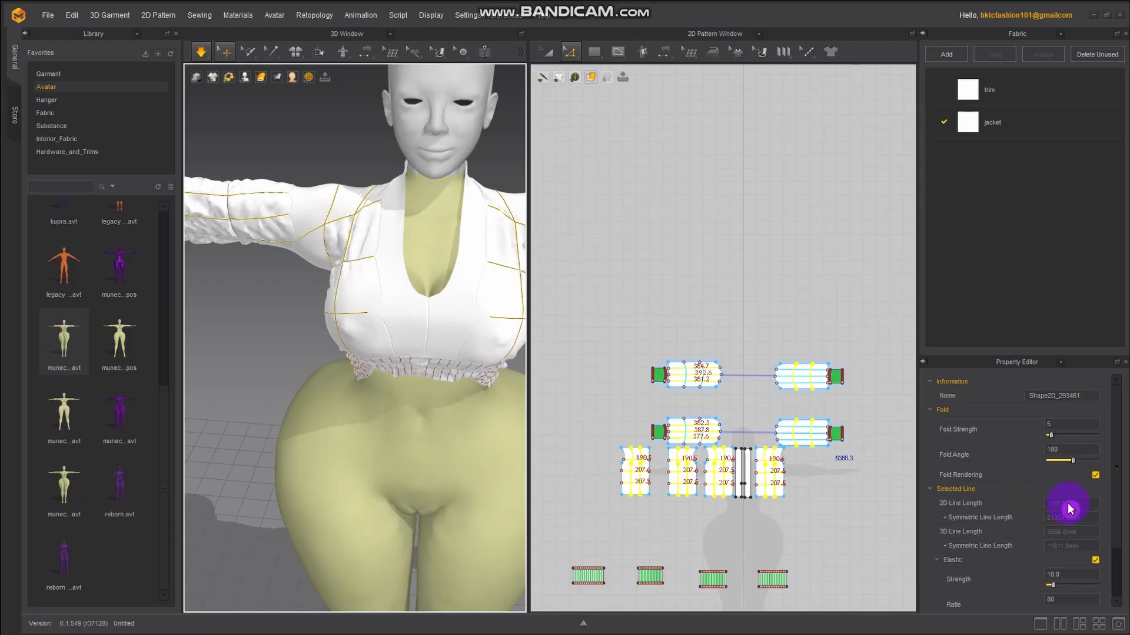
{"action": "scroll", "coordinate": [1070, 509], "scroll_direction": "down", "scroll_amount": 1}
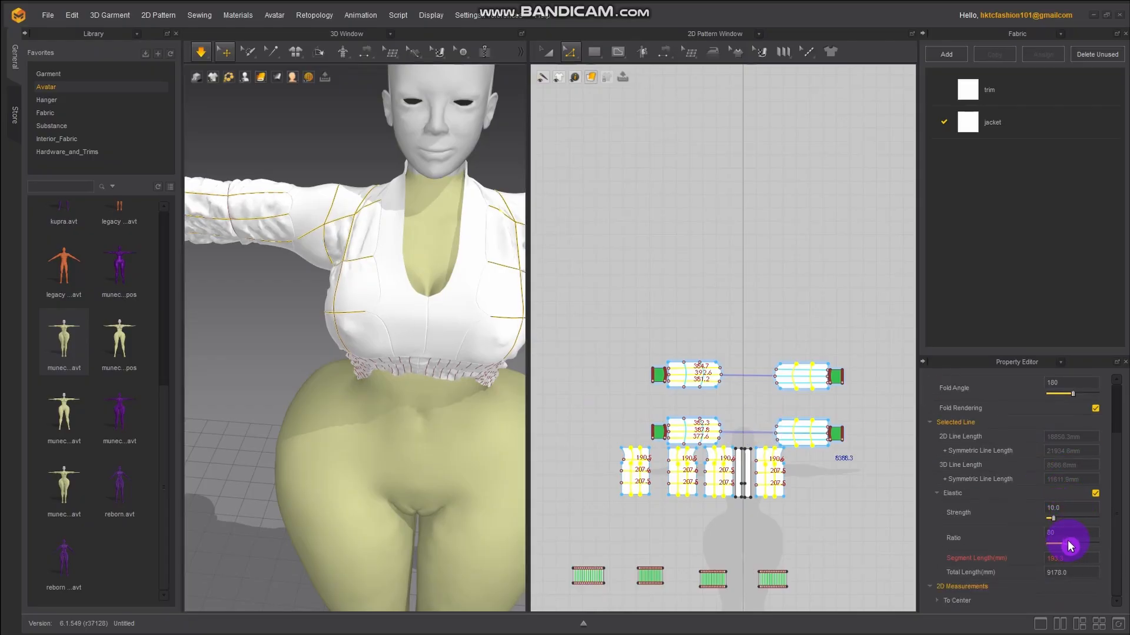
{"action": "left_click_drag", "start_coordinate": [1067, 545], "coordinate": [1071, 542]}
{"action": "scroll", "coordinate": [333, 409], "scroll_direction": "down", "scroll_amount": 4}
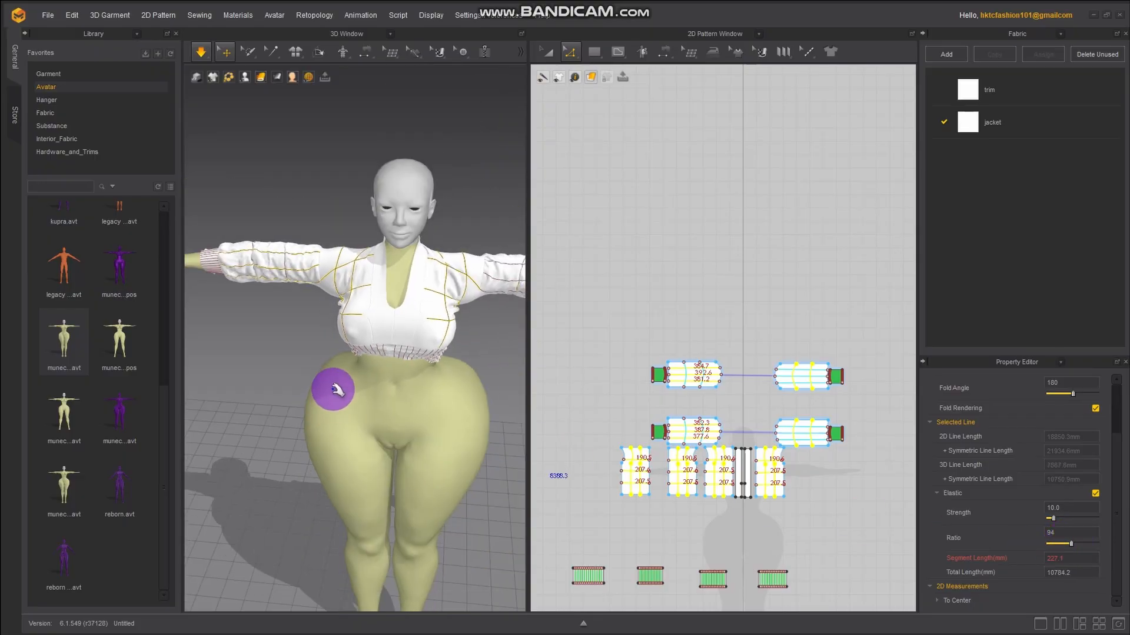
{"action": "scroll", "coordinate": [312, 306], "scroll_direction": "up", "scroll_amount": 4}
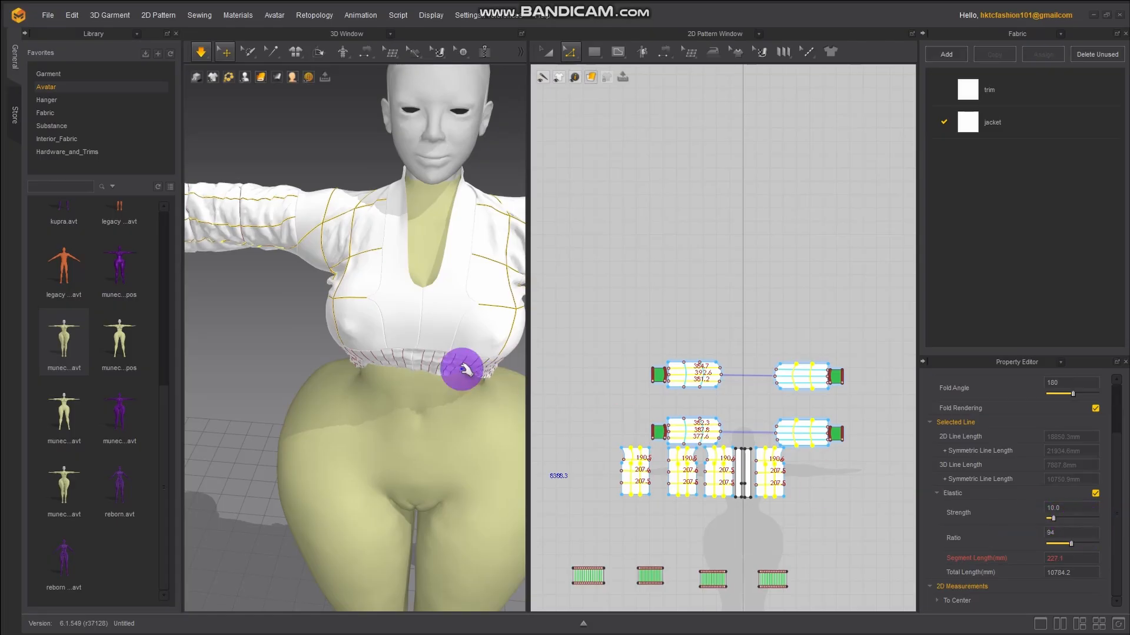
{"action": "scroll", "coordinate": [309, 269], "scroll_direction": "up", "scroll_amount": 2}
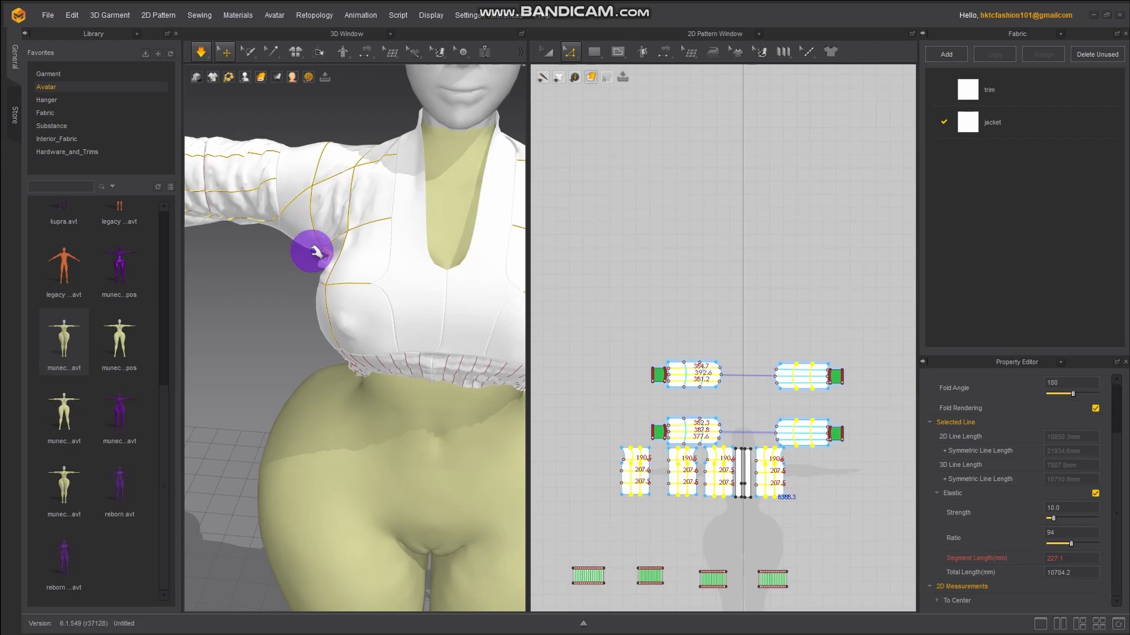
Set the selected lines' elastic ratio to 91 and check the gathers on the sleeves and bodice
{"action": "middle_click_drag", "start_coordinate": [310, 249], "coordinate": [388, 376]}
{"action": "key", "text": "space"}
{"action": "right_click_drag", "start_coordinate": [358, 356], "coordinate": [386, 398]}
{"action": "key", "text": "space"}
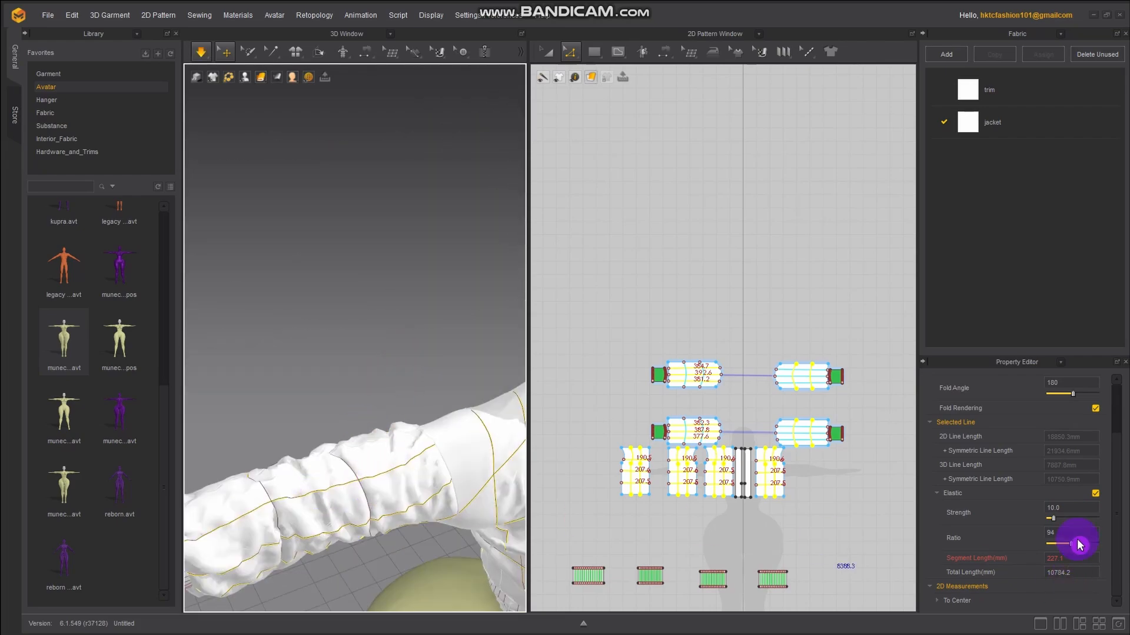
{"action": "left_click_drag", "start_coordinate": [1071, 544], "coordinate": [1070, 543]}
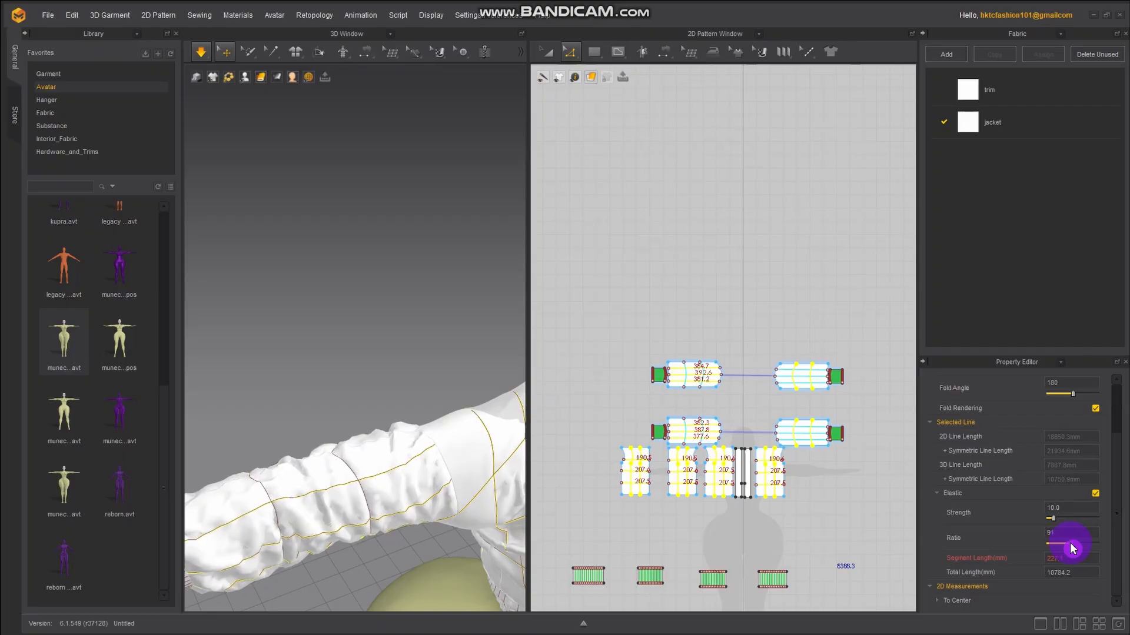
{"action": "right_click_drag", "start_coordinate": [479, 474], "coordinate": [273, 451]}
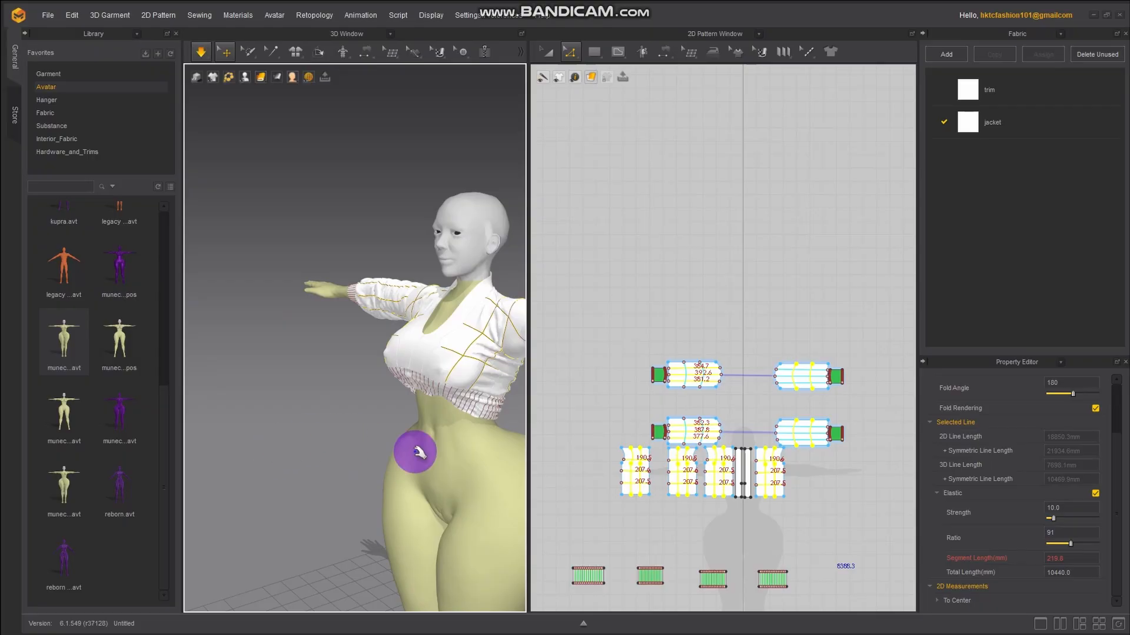
{"action": "scroll", "coordinate": [461, 372], "scroll_direction": "up", "scroll_amount": 3}
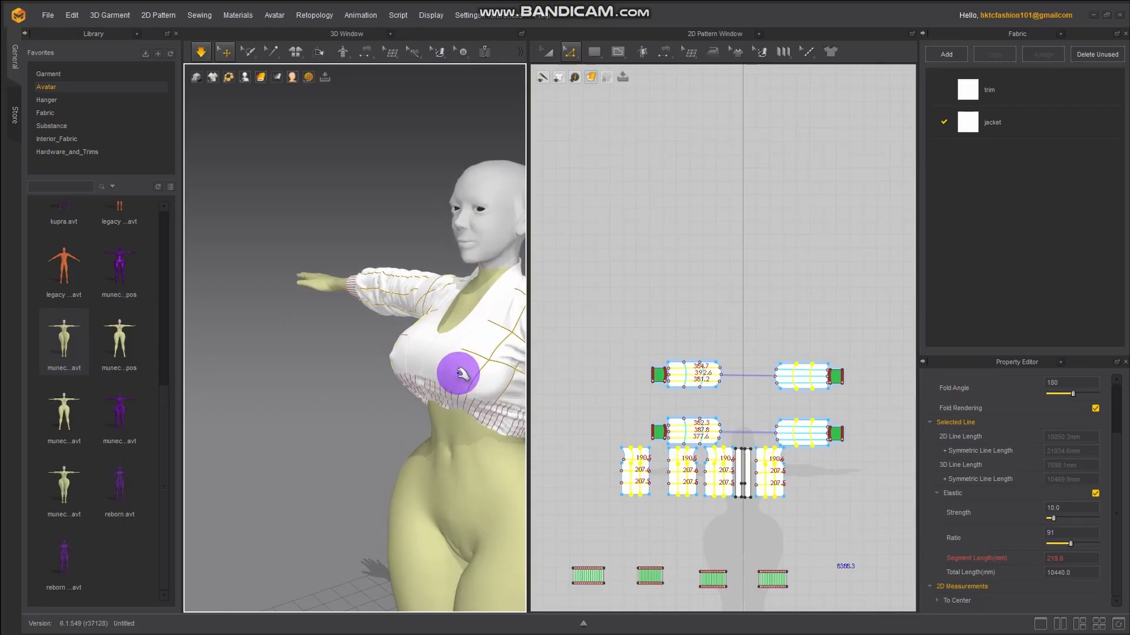
{"action": "right_click_drag", "start_coordinate": [397, 383], "coordinate": [312, 391]}
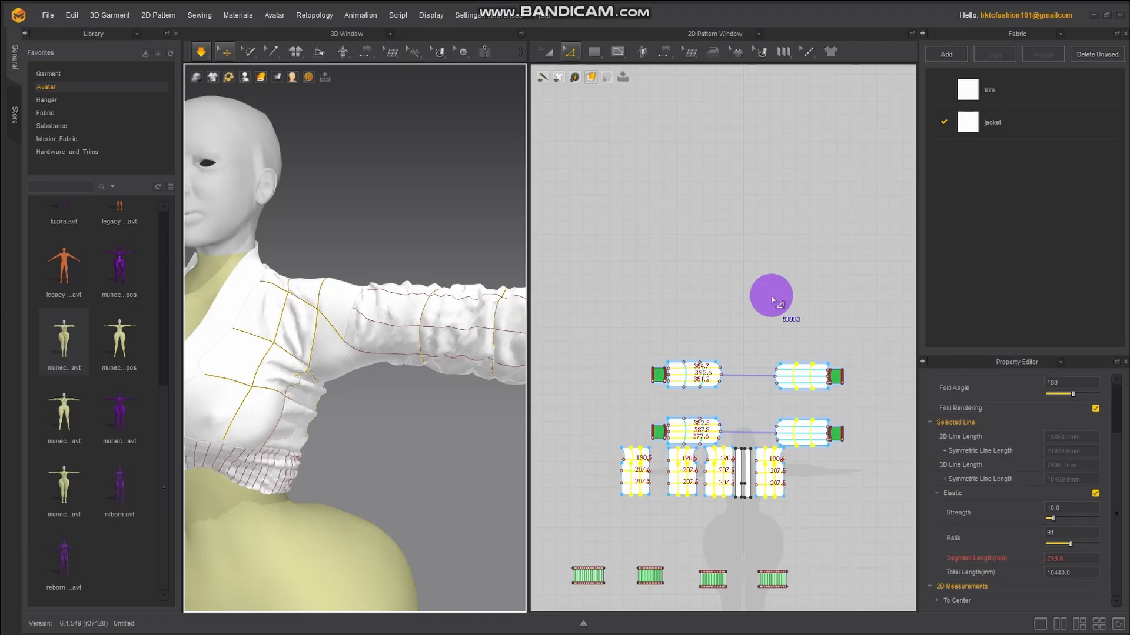
{"action": "key", "text": "space"}
Review the jacket fabric's material properties
{"action": "left_click", "coordinate": [972, 134]}
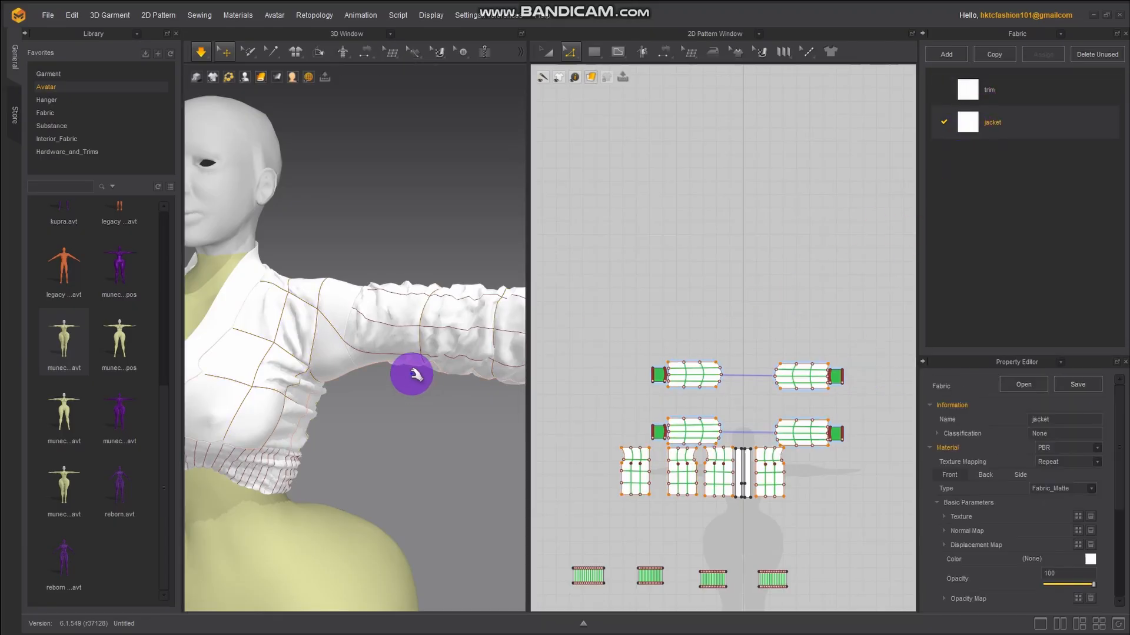
{"action": "middle_click_drag", "start_coordinate": [413, 374], "coordinate": [484, 246]}
{"action": "scroll", "coordinate": [1047, 458], "scroll_direction": "down", "scroll_amount": 4}
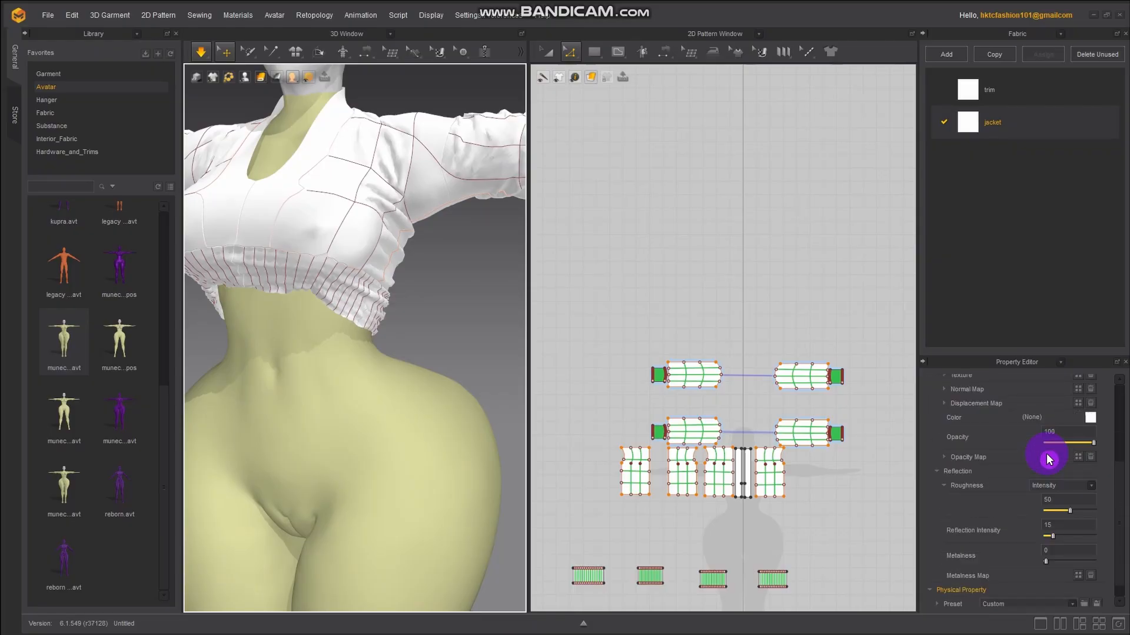
{"action": "scroll", "coordinate": [1047, 458], "scroll_direction": "up", "scroll_amount": 2}
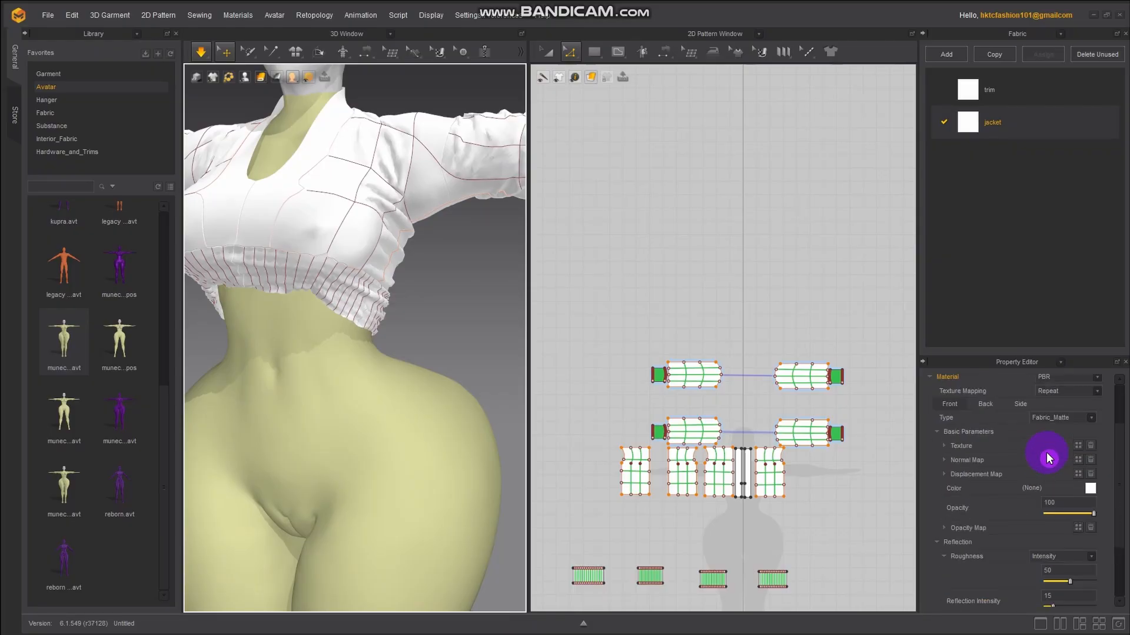
{"action": "scroll", "coordinate": [1046, 458], "scroll_direction": "up", "scroll_amount": 1}
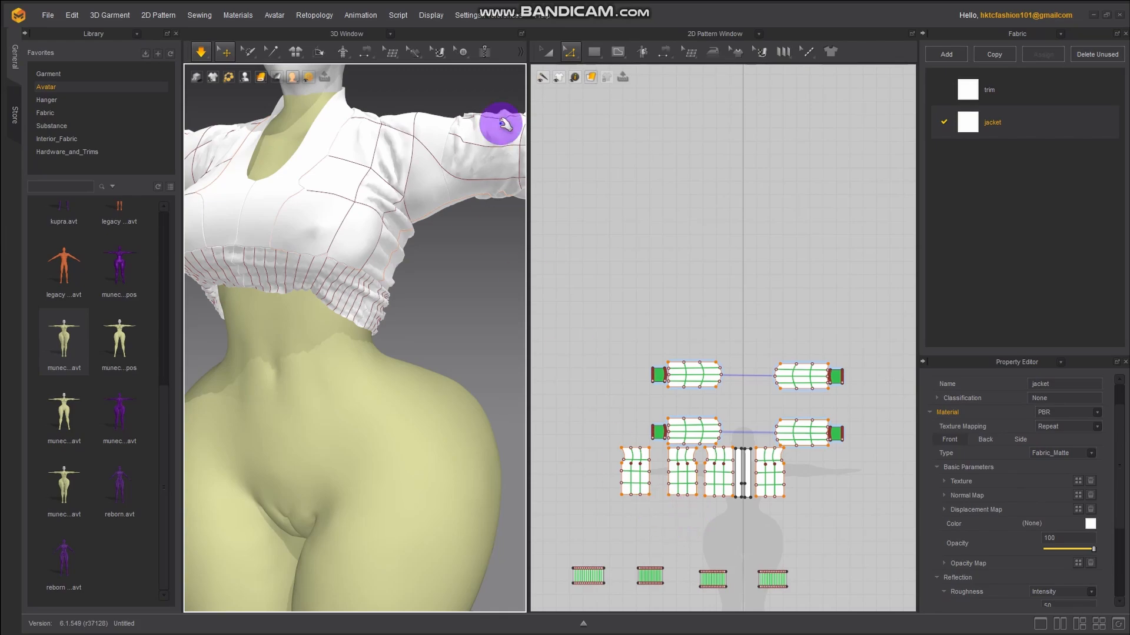
Select the four wide bodice panels with Transform Pattern, leaving out the two collar strips
{"action": "left_click", "coordinate": [547, 52]}
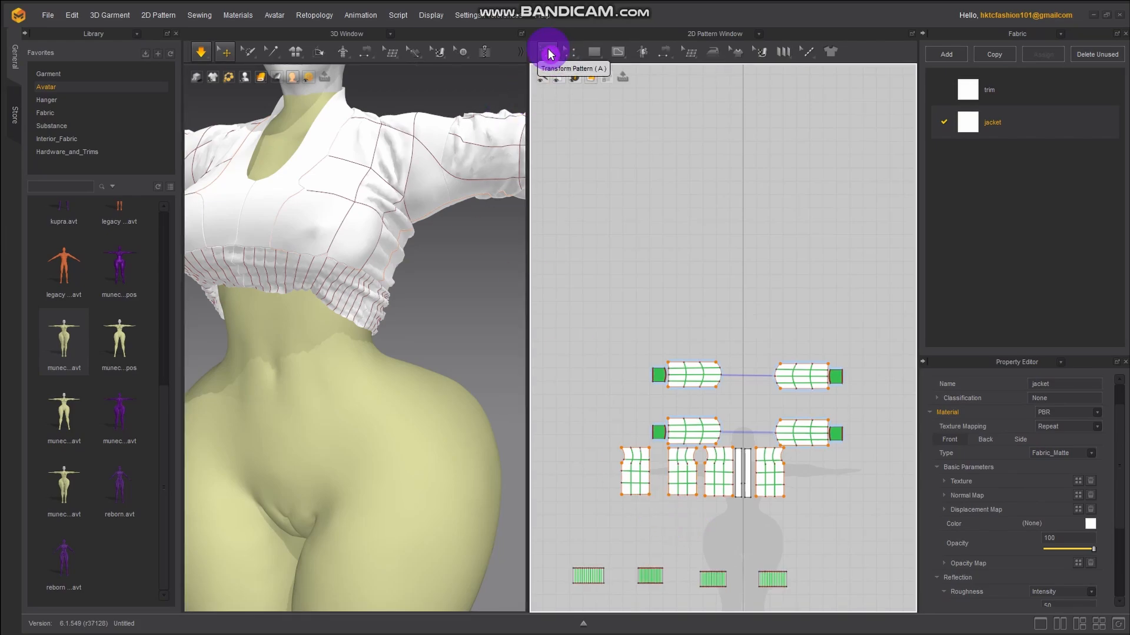
{"action": "left_click", "coordinate": [813, 517]}
{"action": "scroll", "coordinate": [847, 421], "scroll_direction": "up", "scroll_amount": 4}
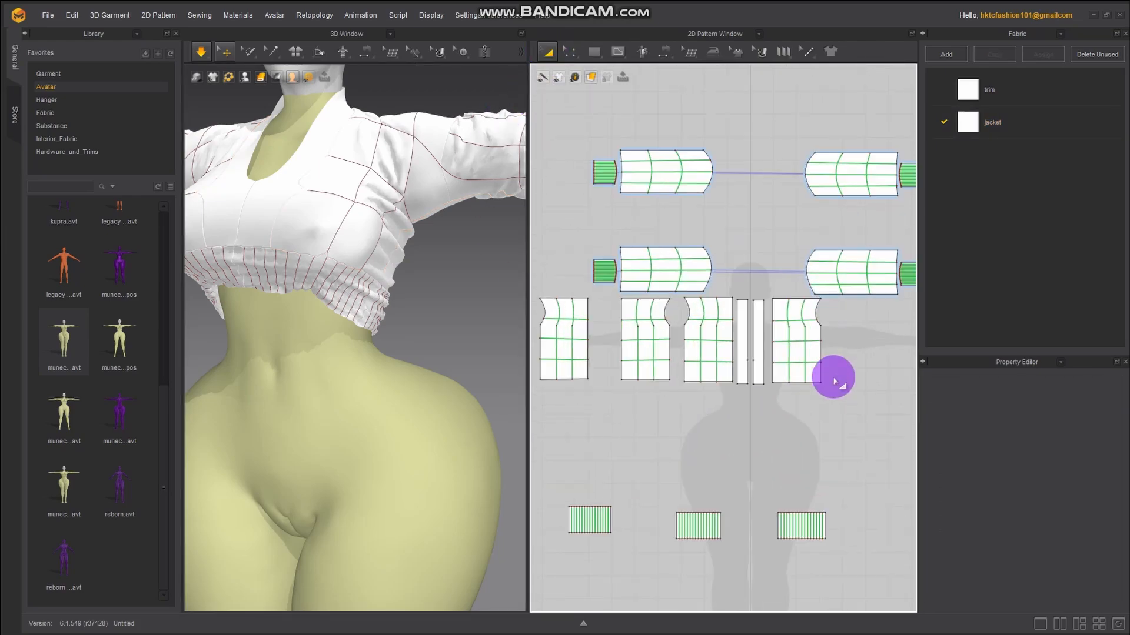
{"action": "scroll", "coordinate": [837, 384], "scroll_direction": "up", "scroll_amount": 2}
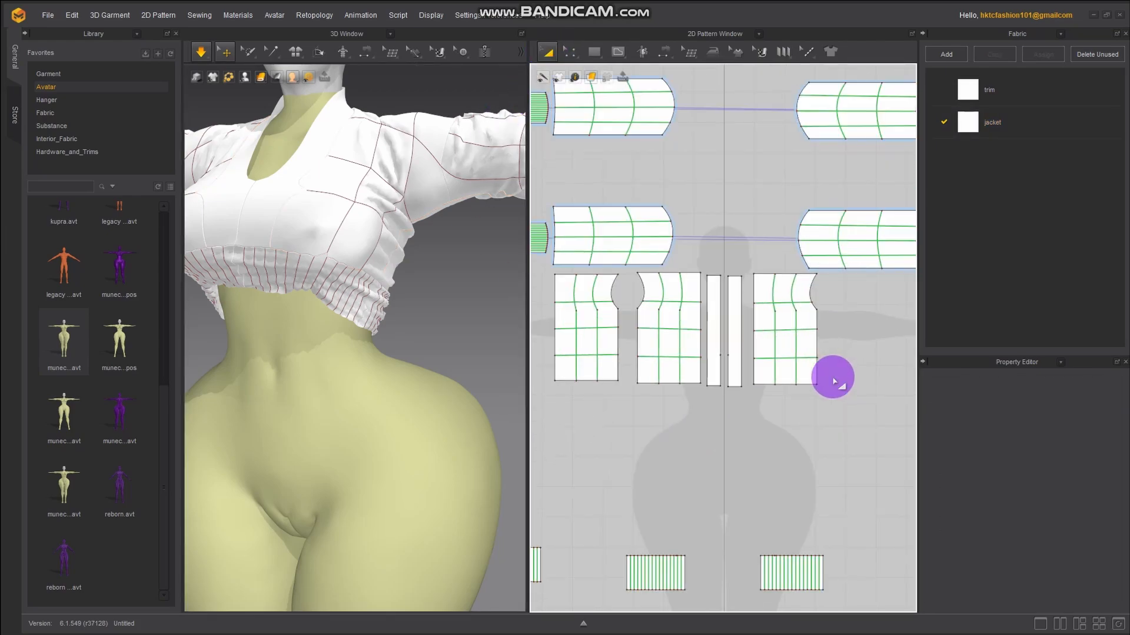
{"action": "left_click", "coordinate": [790, 343]}
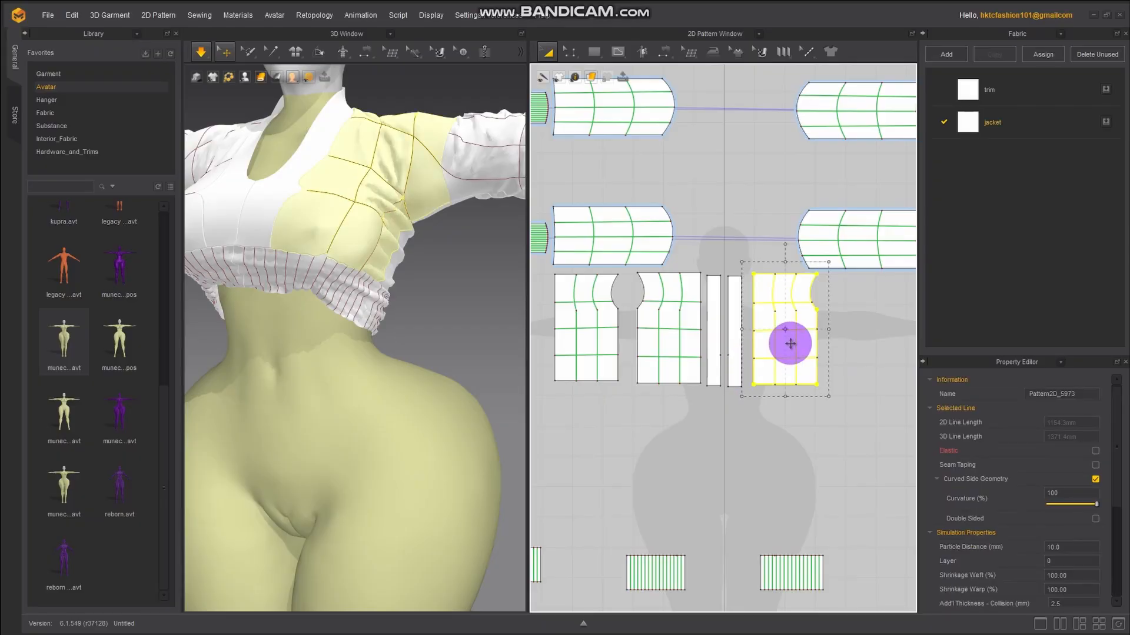
{"action": "left_click", "coordinate": [684, 348], "text": "shift"}
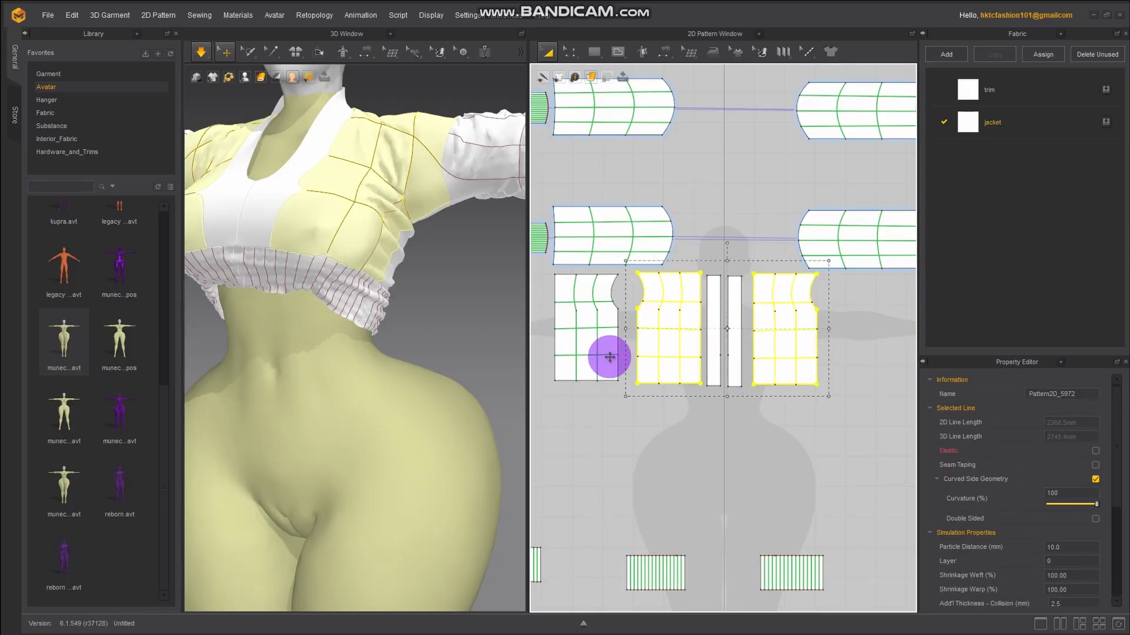
{"action": "left_click", "coordinate": [590, 348], "text": "shift"}
{"action": "right_click_drag", "start_coordinate": [595, 406], "coordinate": [762, 373]}
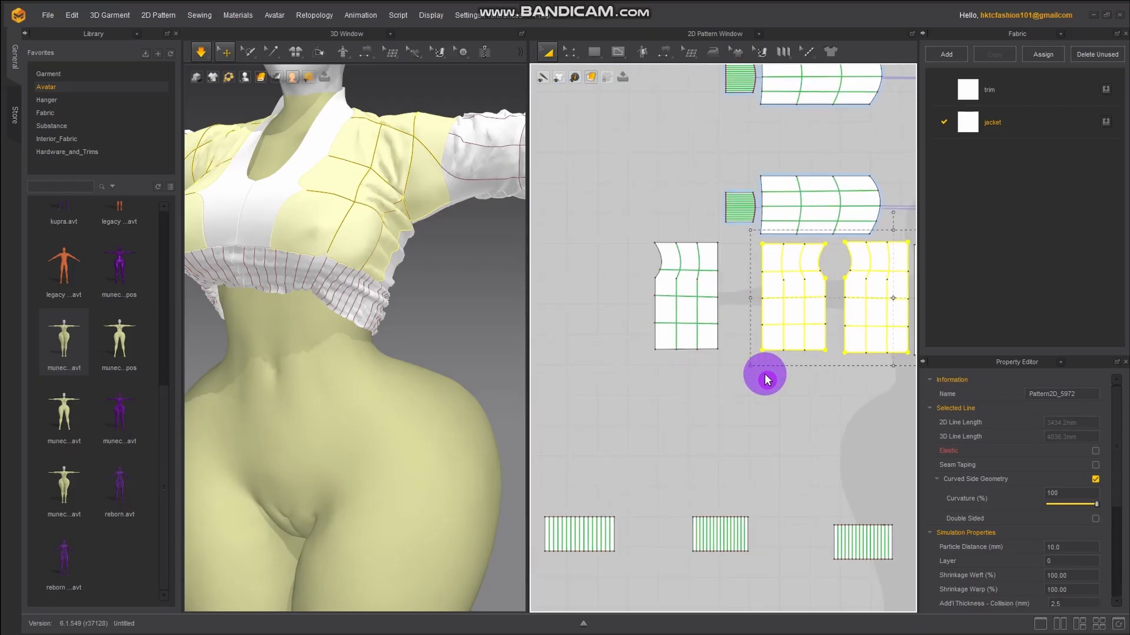
{"action": "left_click", "coordinate": [702, 319], "text": "shift"}
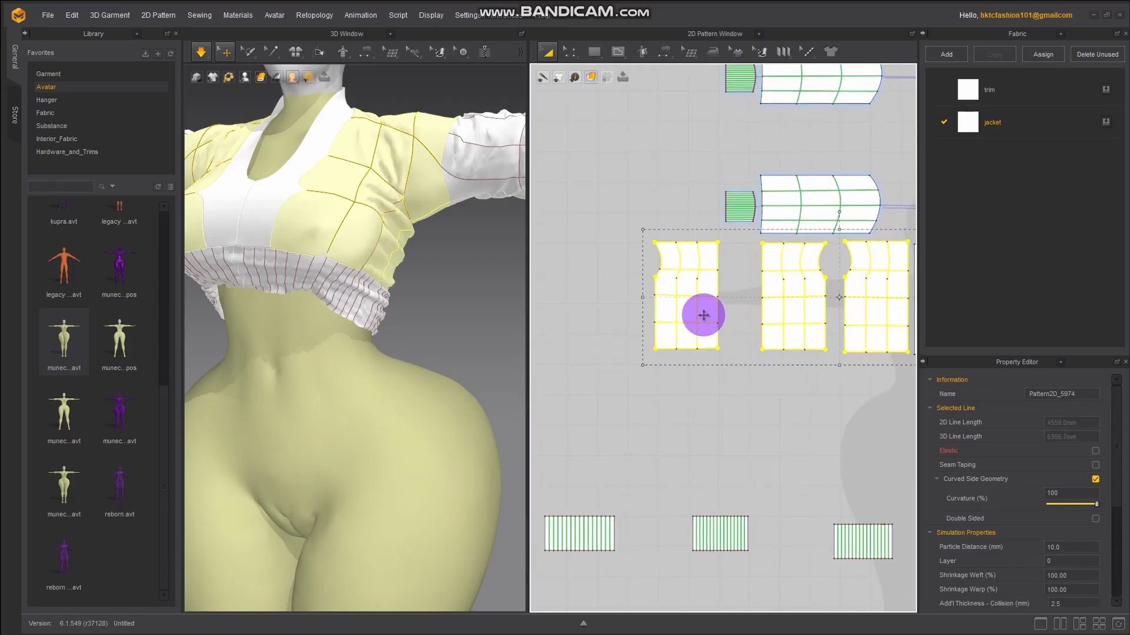
Add the four sleeve pieces of both arms to the bodice selection, leaving out the cuffs
{"action": "left_click", "coordinate": [817, 215], "text": "shift"}
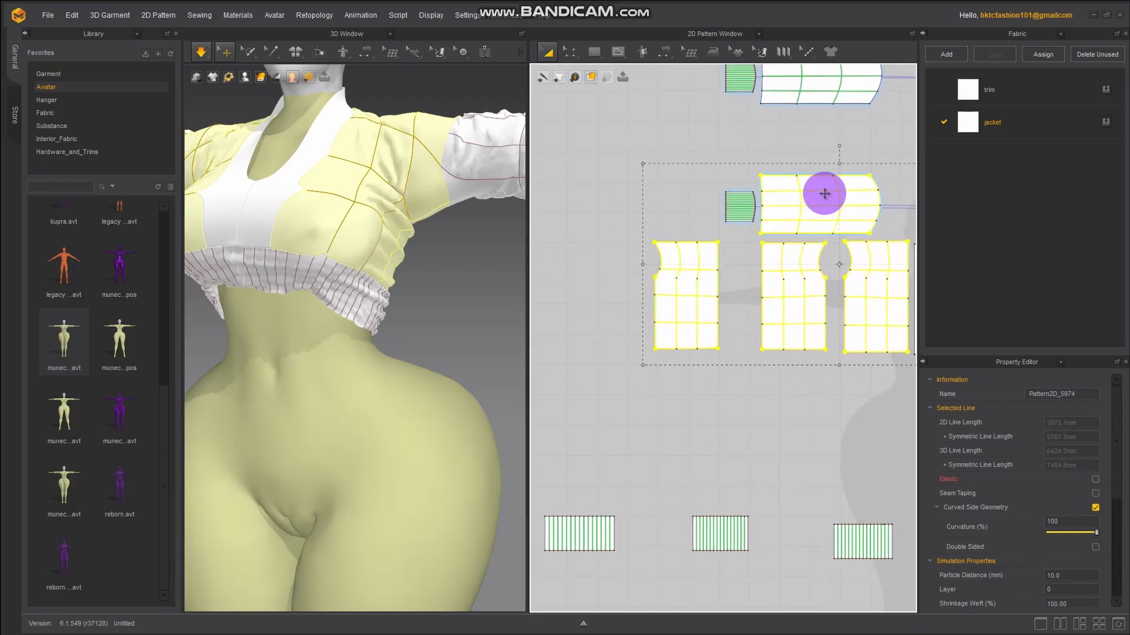
{"action": "left_click", "coordinate": [852, 82], "text": "shift"}
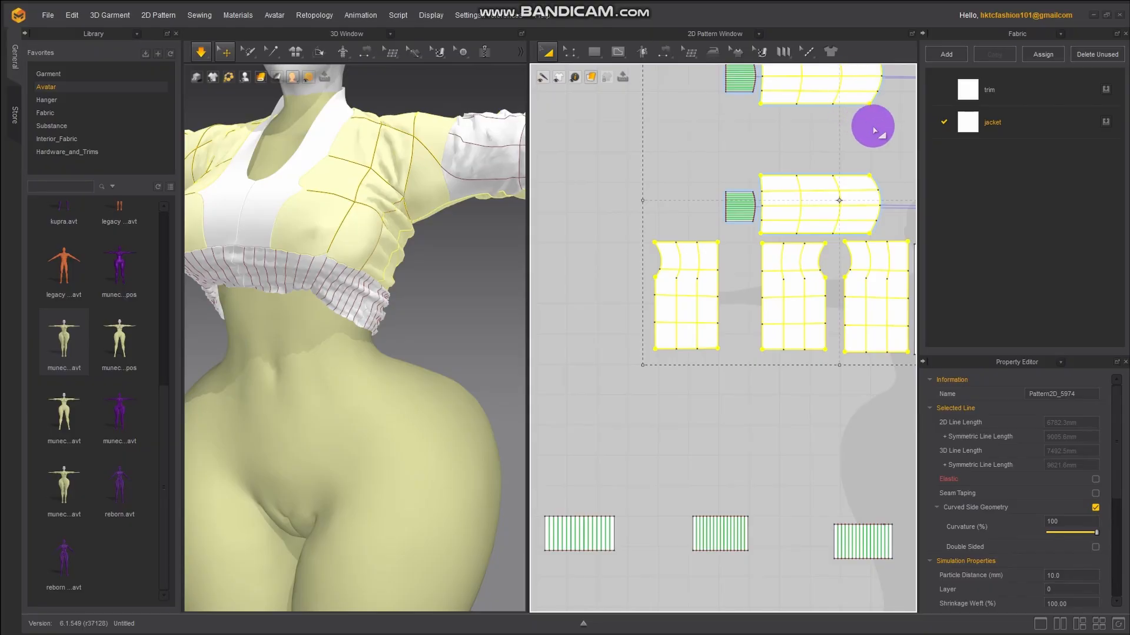
{"action": "right_click_drag", "start_coordinate": [875, 126], "coordinate": [653, 152]}
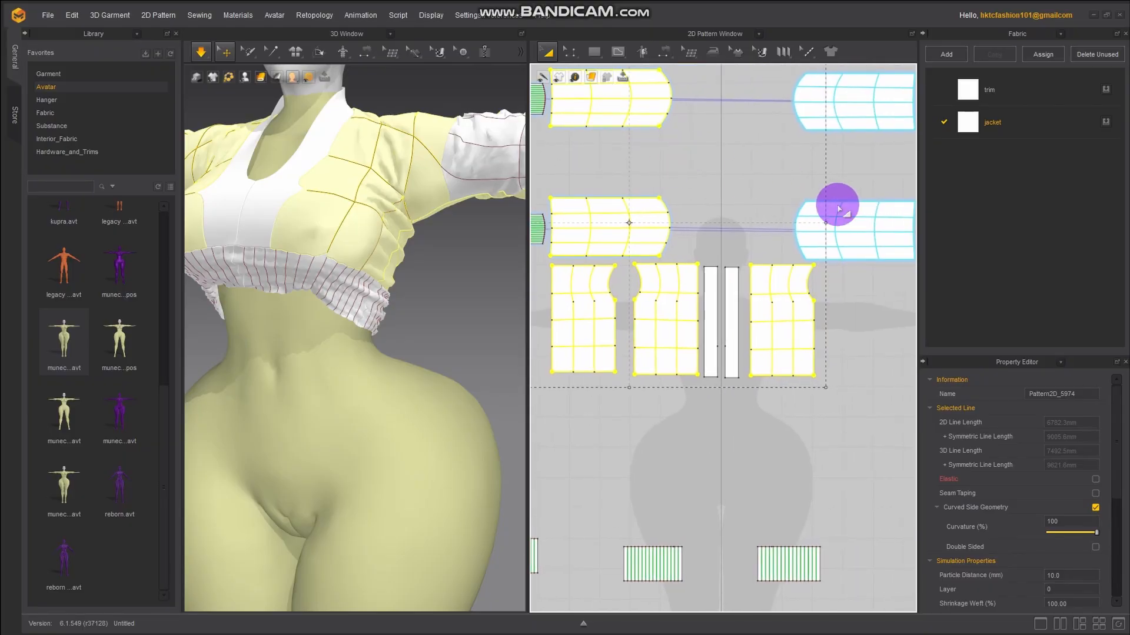
{"action": "left_click", "coordinate": [857, 238], "text": "shift"}
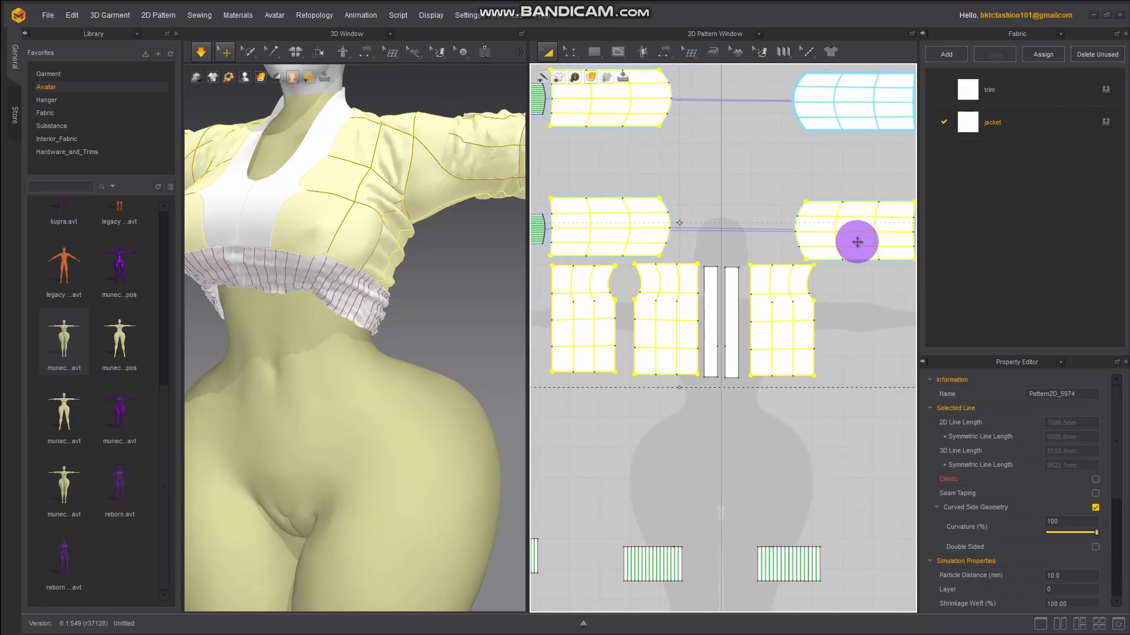
{"action": "left_click", "coordinate": [857, 111], "text": "shift"}
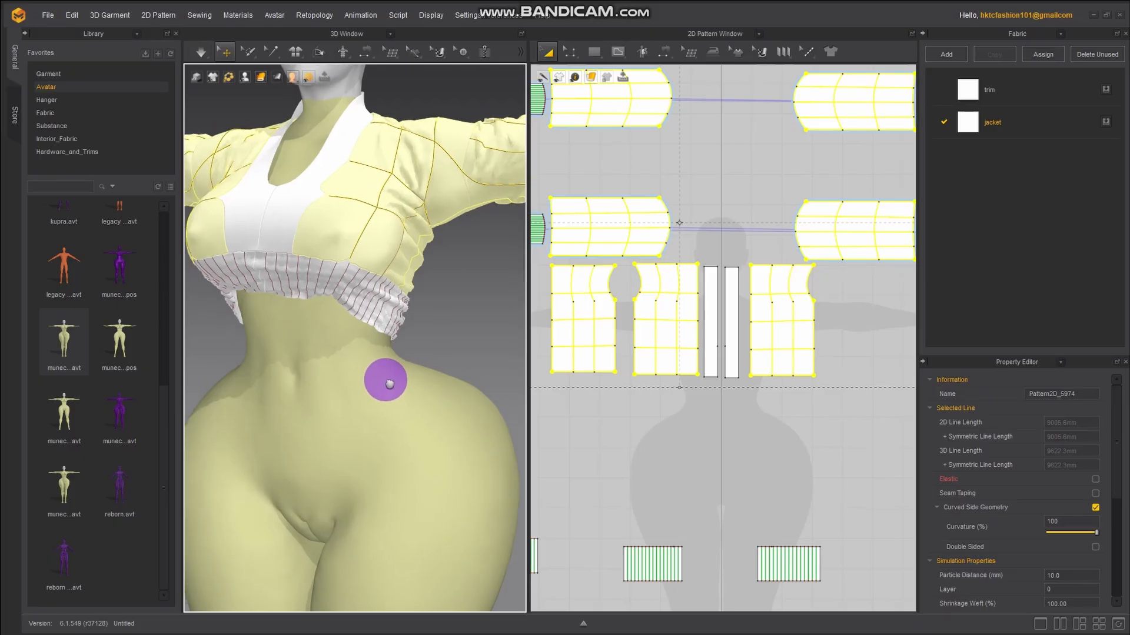
Simulate the garment and examine the jacket's gathers from the back and the front
{"action": "right_click_drag", "start_coordinate": [388, 383], "coordinate": [706, 403]}
{"action": "key", "text": "space"}
{"action": "middle_click_drag", "start_coordinate": [296, 375], "coordinate": [373, 392]}
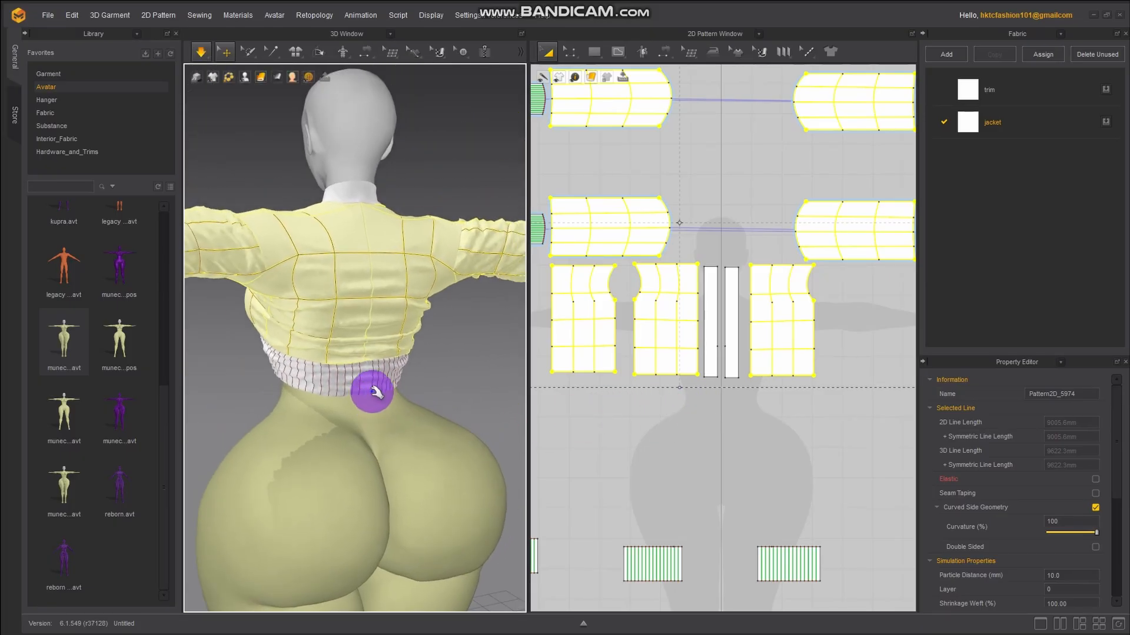
{"action": "scroll", "coordinate": [372, 391], "scroll_direction": "up", "scroll_amount": 2}
{"action": "left_click", "coordinate": [1060, 532]}
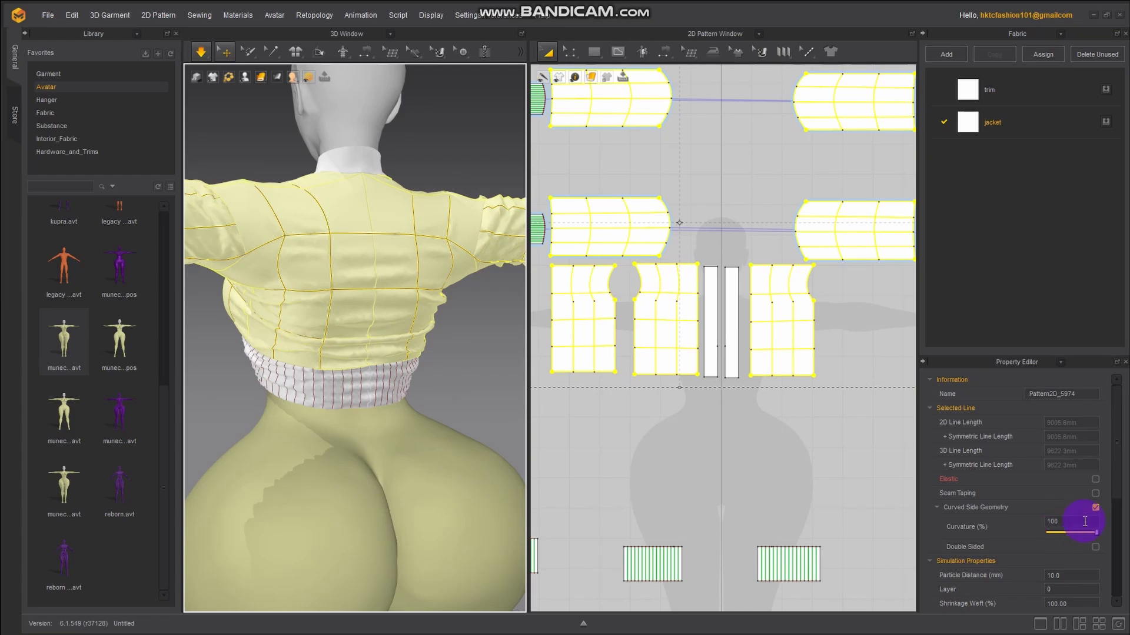
{"action": "scroll", "coordinate": [1085, 518], "scroll_direction": "down", "scroll_amount": 3}
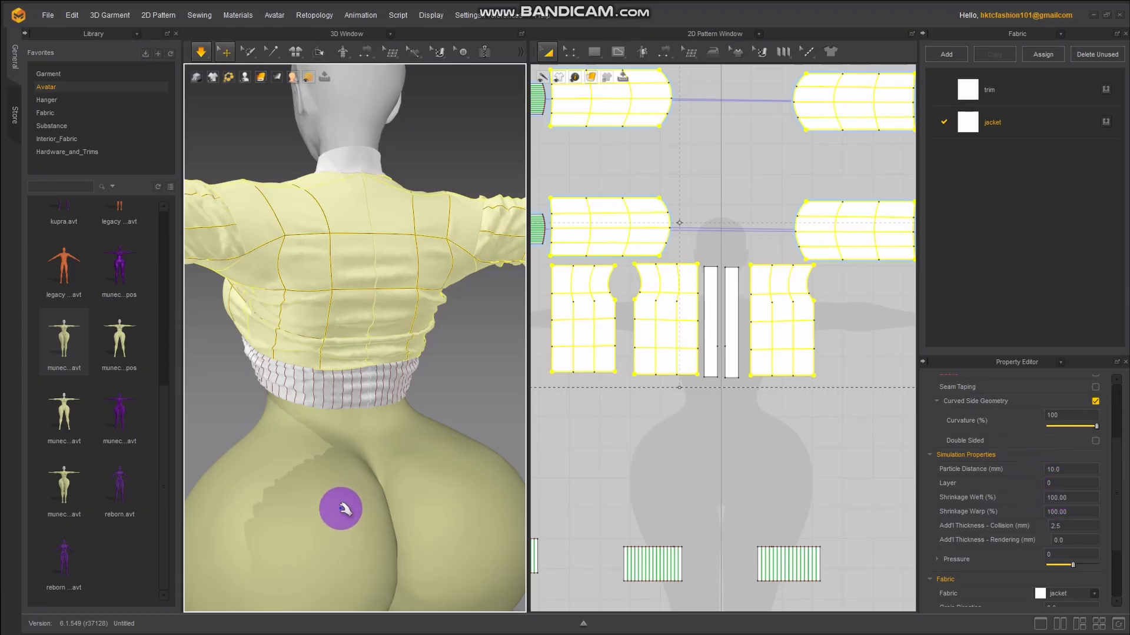
{"action": "scroll", "coordinate": [342, 509], "scroll_direction": "down", "scroll_amount": 1}
{"action": "right_click_drag", "start_coordinate": [333, 504], "coordinate": [556, 512]}
{"action": "key", "text": "space"}
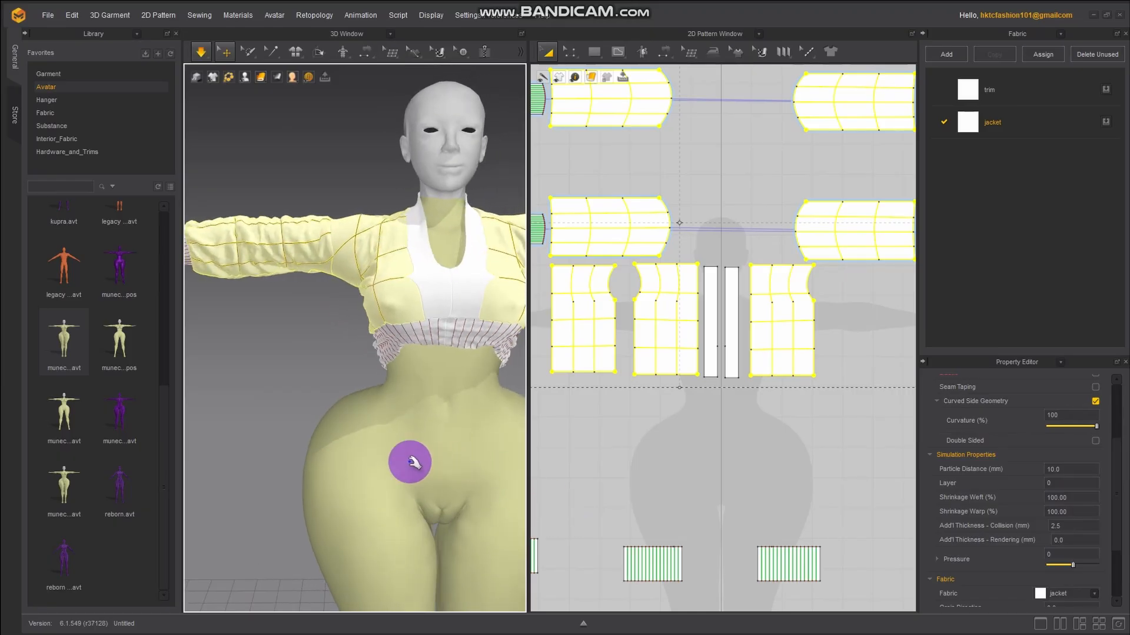
{"action": "right_click_drag", "start_coordinate": [432, 433], "coordinate": [355, 418]}
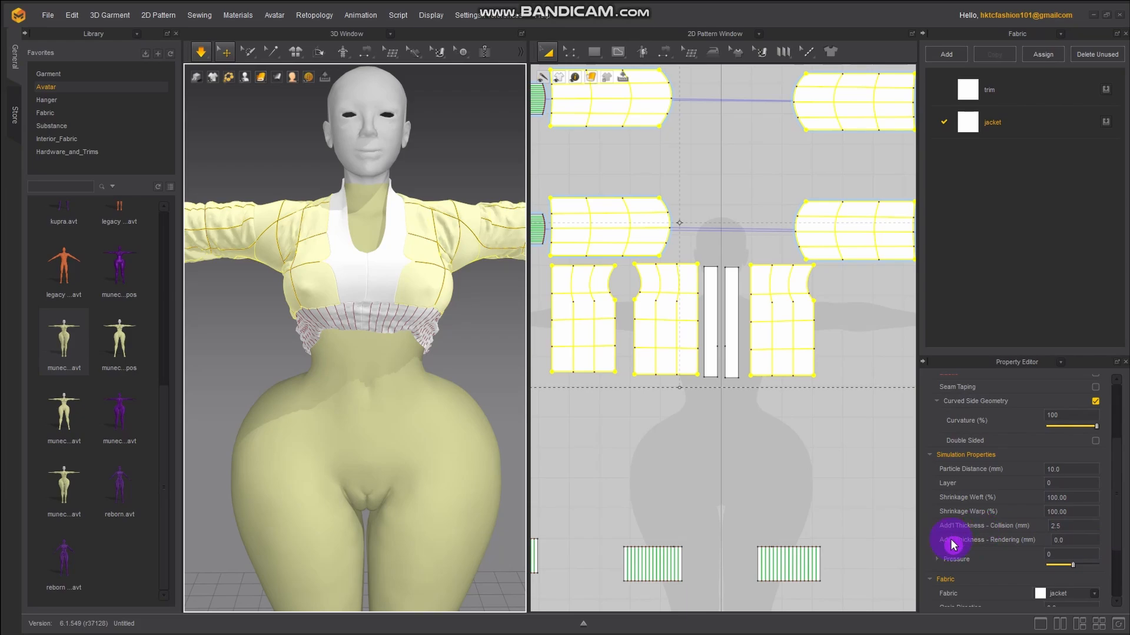
Set the selected bodice and sleeve pieces' additional collision thickness and rendering thickness to 5 mm
{"action": "left_click", "coordinate": [1073, 523]}
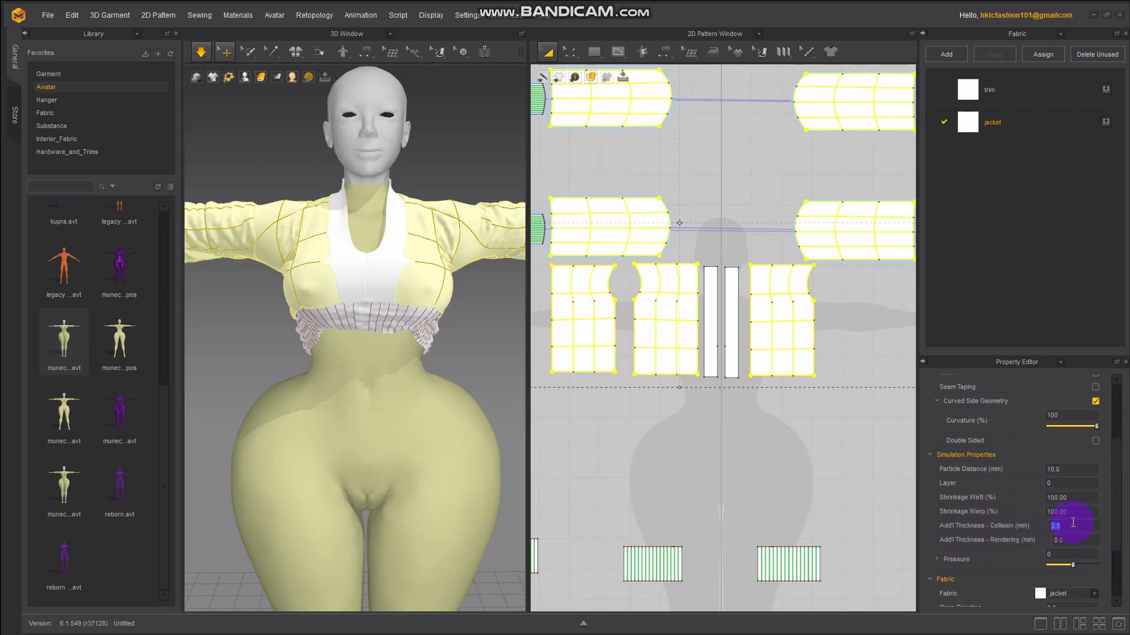
{"action": "type", "text": "5"}
{"action": "key", "text": "Return"}
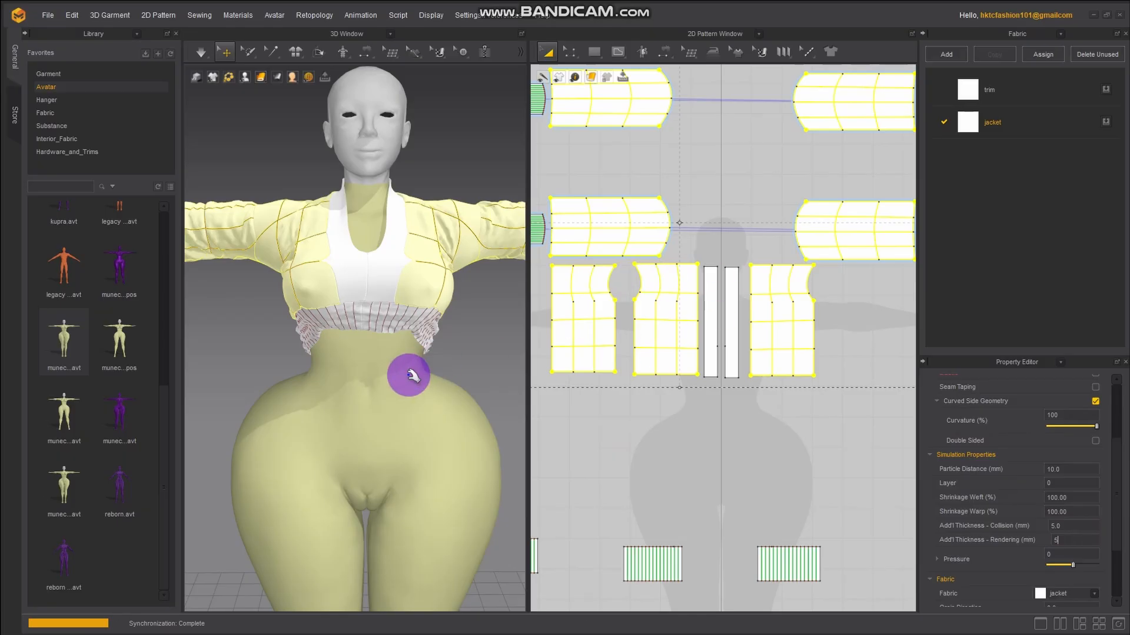
{"action": "right_click_drag", "start_coordinate": [346, 358], "coordinate": [424, 349]}
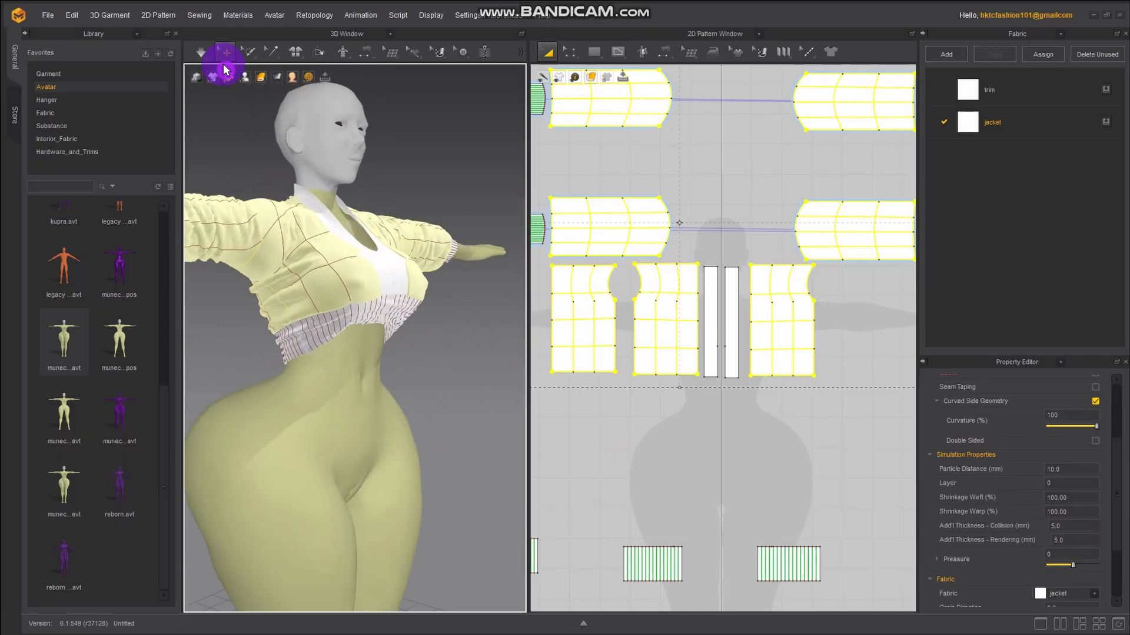
Run the simulation and pull the front bodice panel, the collar strip and the front waistband to resettle the jacket on the avatar
{"action": "left_click", "coordinate": [200, 51]}
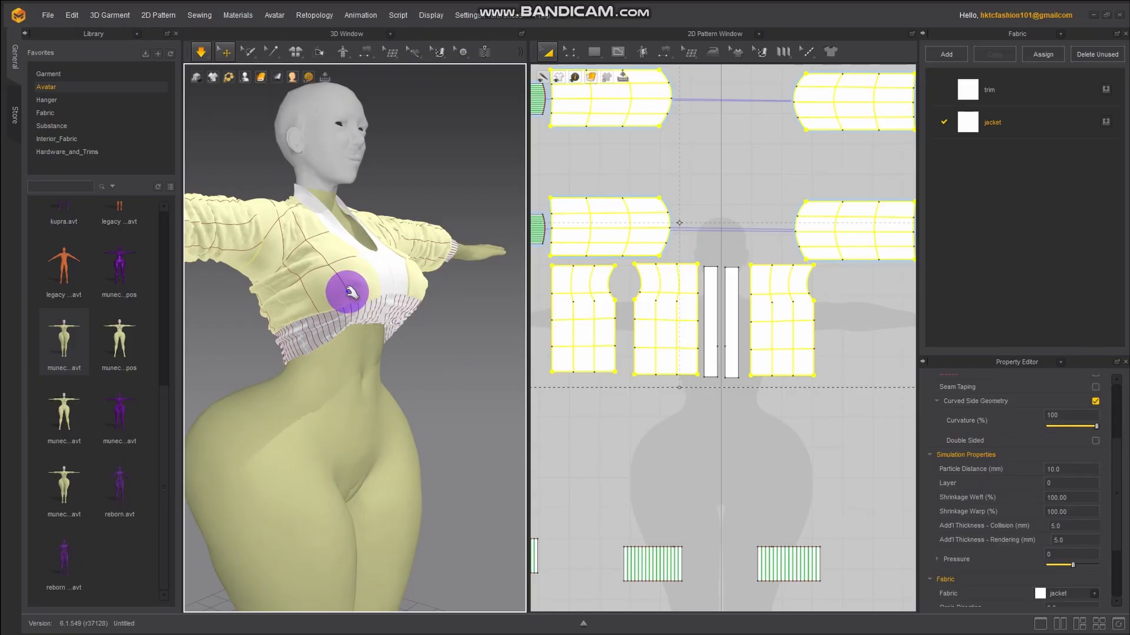
{"action": "left_click_drag", "start_coordinate": [372, 306], "coordinate": [543, 546]}
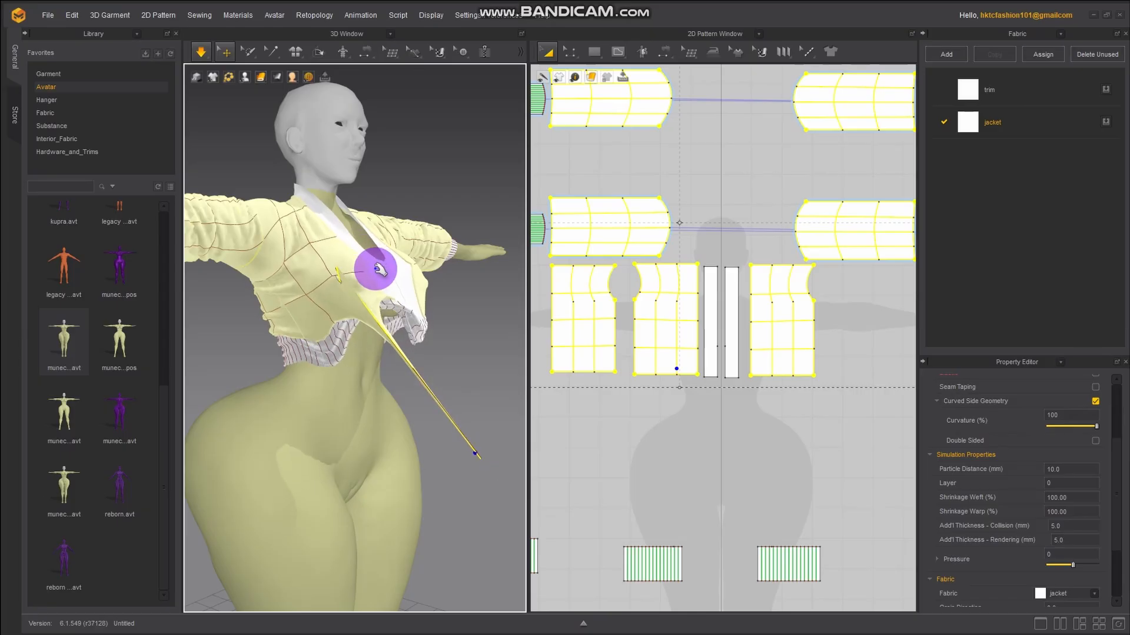
{"action": "left_click_drag", "start_coordinate": [376, 269], "coordinate": [565, 524]}
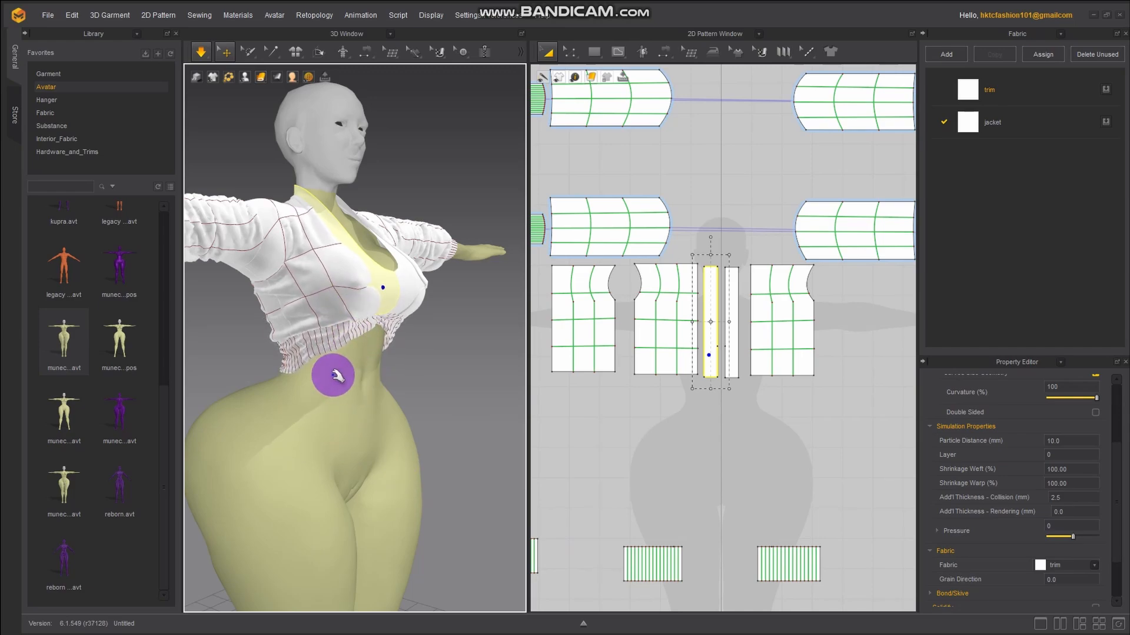
{"action": "right_click_drag", "start_coordinate": [333, 376], "coordinate": [232, 371]}
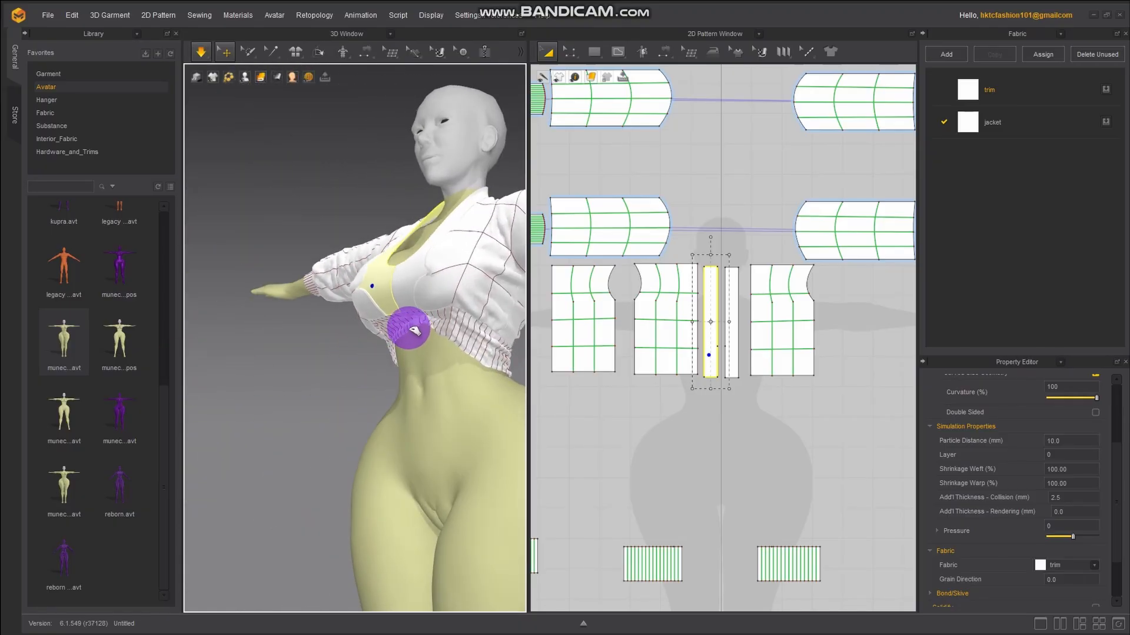
{"action": "left_click_drag", "start_coordinate": [414, 330], "coordinate": [354, 366]}
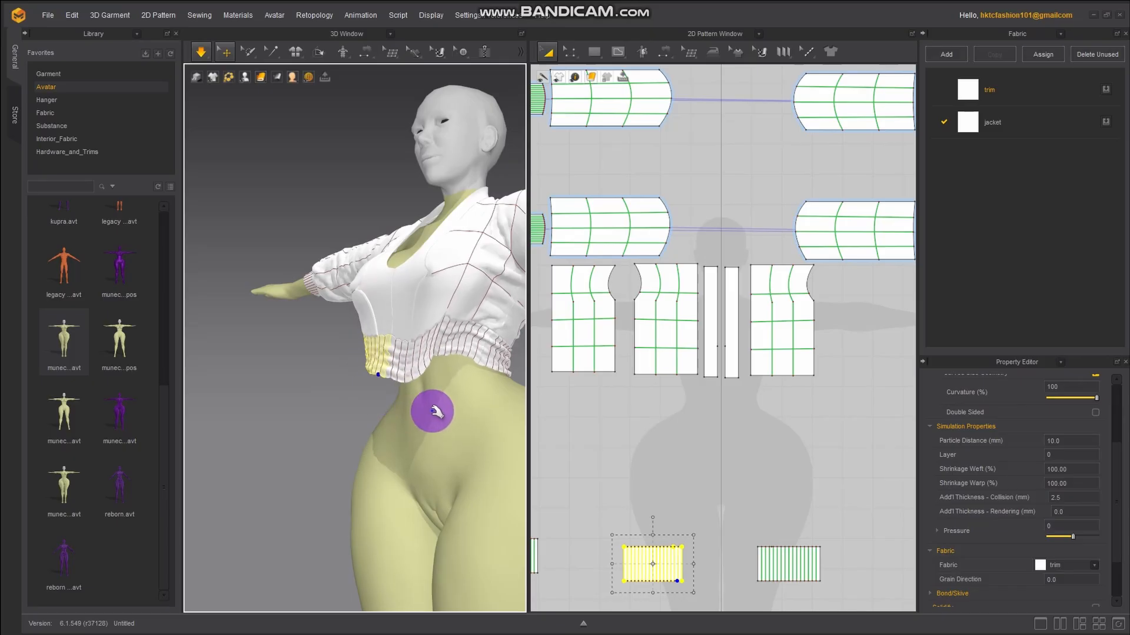
{"action": "right_click_drag", "start_coordinate": [449, 416], "coordinate": [521, 431]}
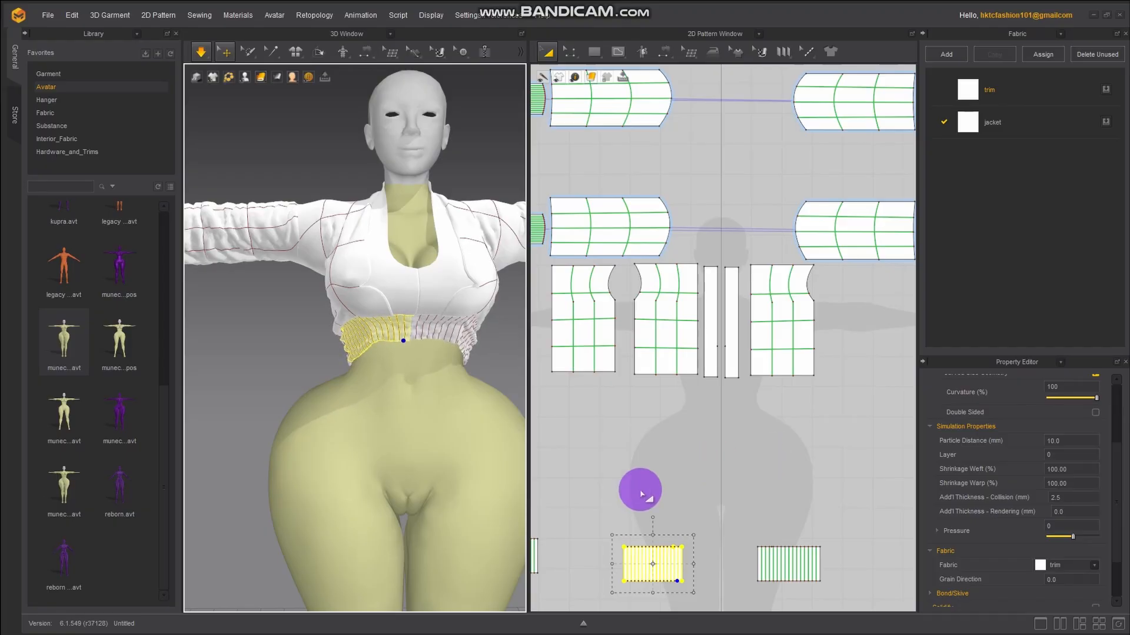
Examine how the waistband and bodice front drape from the front and side, toggling the simulation
{"action": "right_click_drag", "start_coordinate": [440, 381], "coordinate": [440, 313]}
{"action": "scroll", "coordinate": [440, 313], "scroll_direction": "up", "scroll_amount": 3}
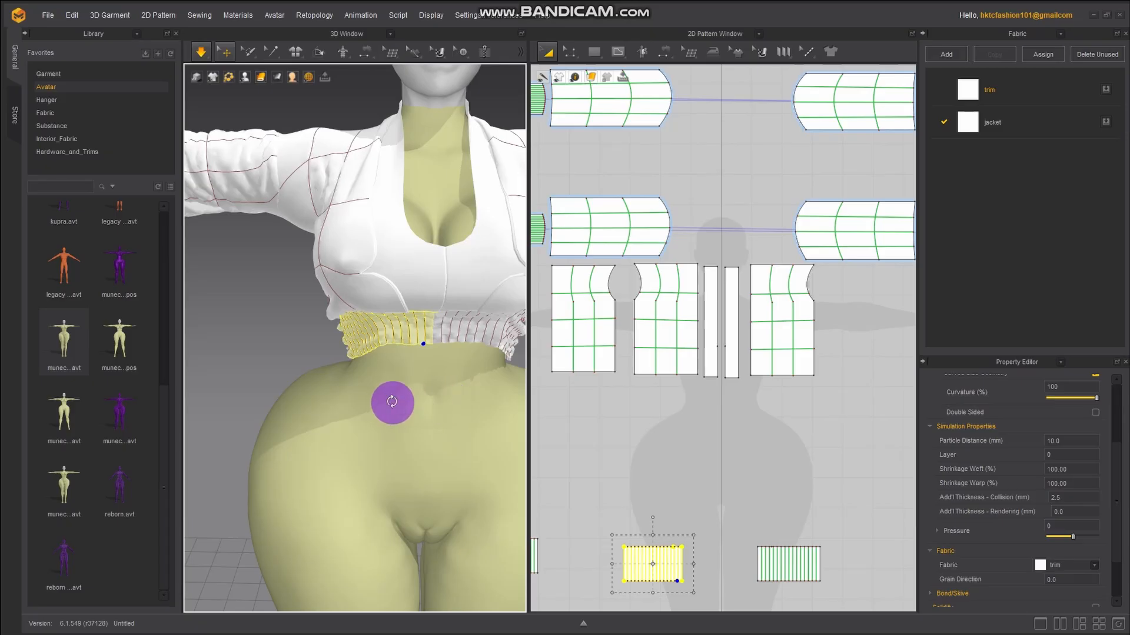
{"action": "right_click_drag", "start_coordinate": [391, 398], "coordinate": [471, 384]}
{"action": "key", "text": "space"}
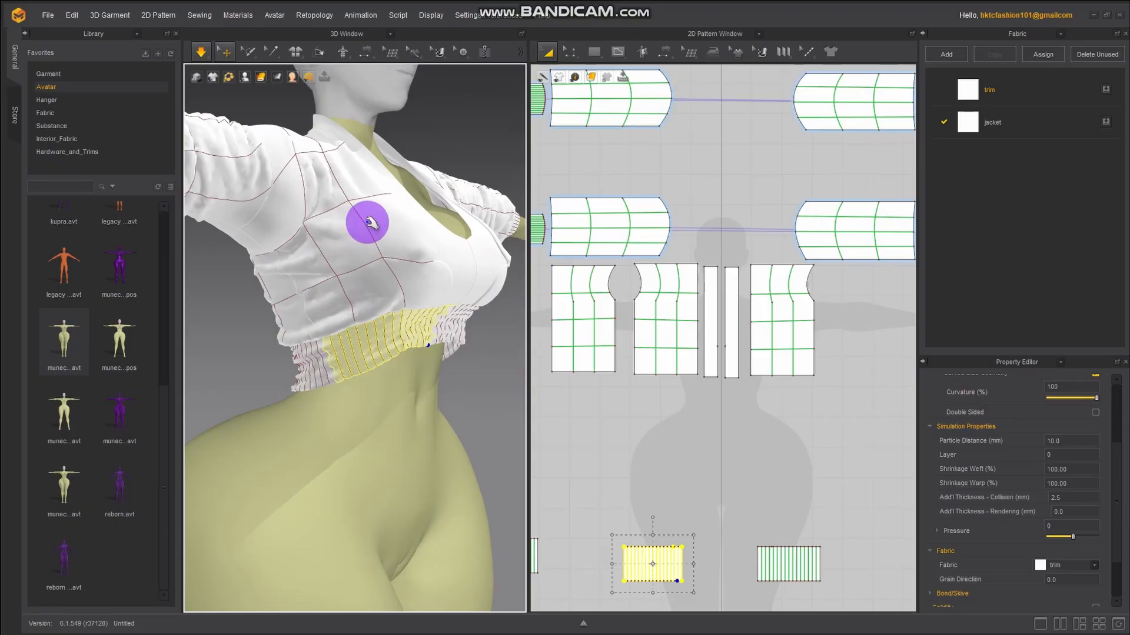
{"action": "left_click_drag", "start_coordinate": [367, 223], "coordinate": [398, 325]}
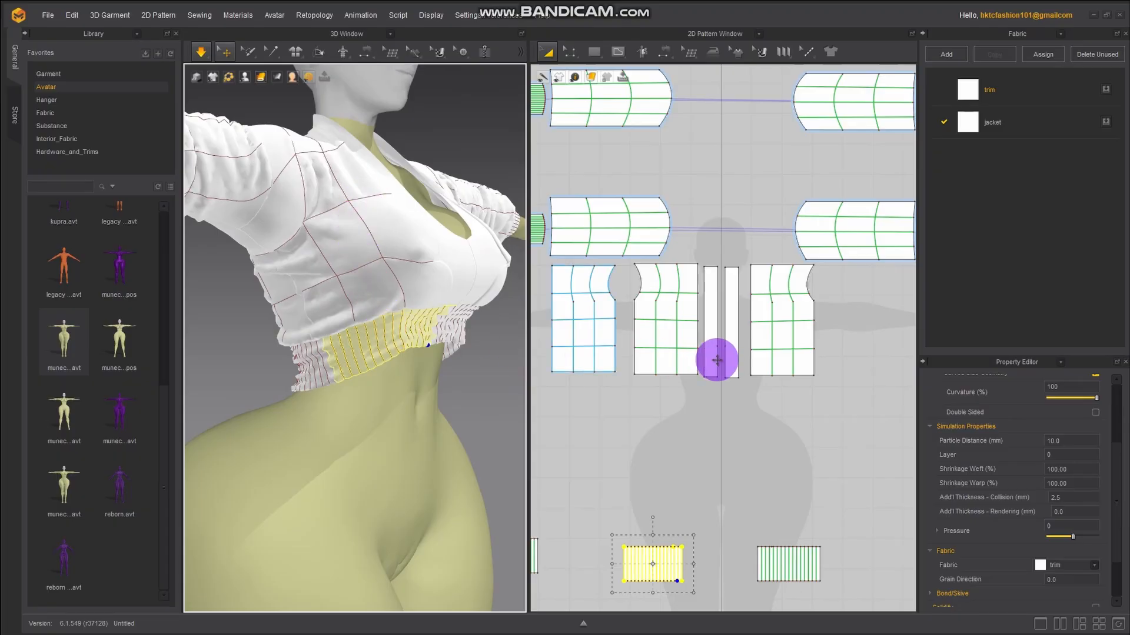
{"action": "key", "text": "space"}
{"action": "right_click_drag", "start_coordinate": [458, 409], "coordinate": [386, 416]}
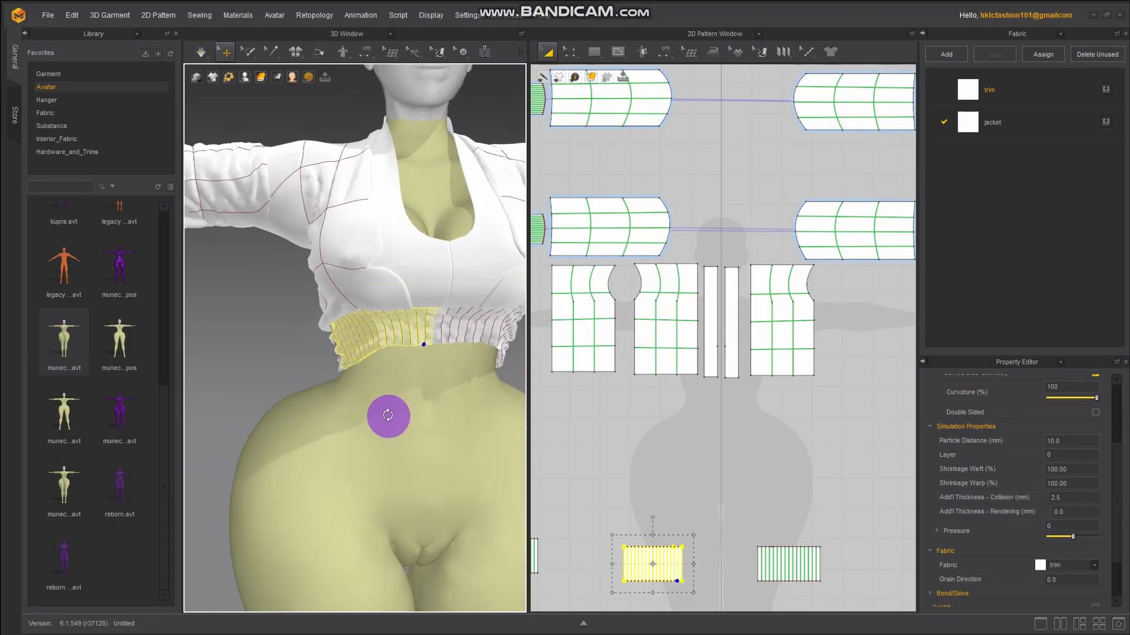
{"action": "key", "text": "space"}
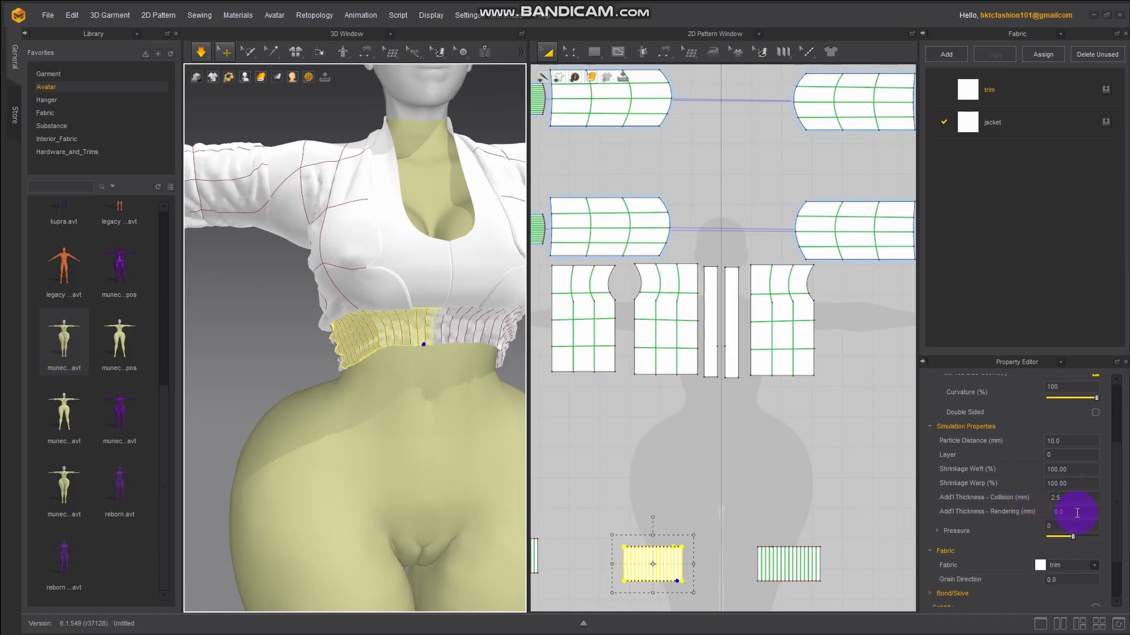
{"action": "left_click", "coordinate": [378, 290]}
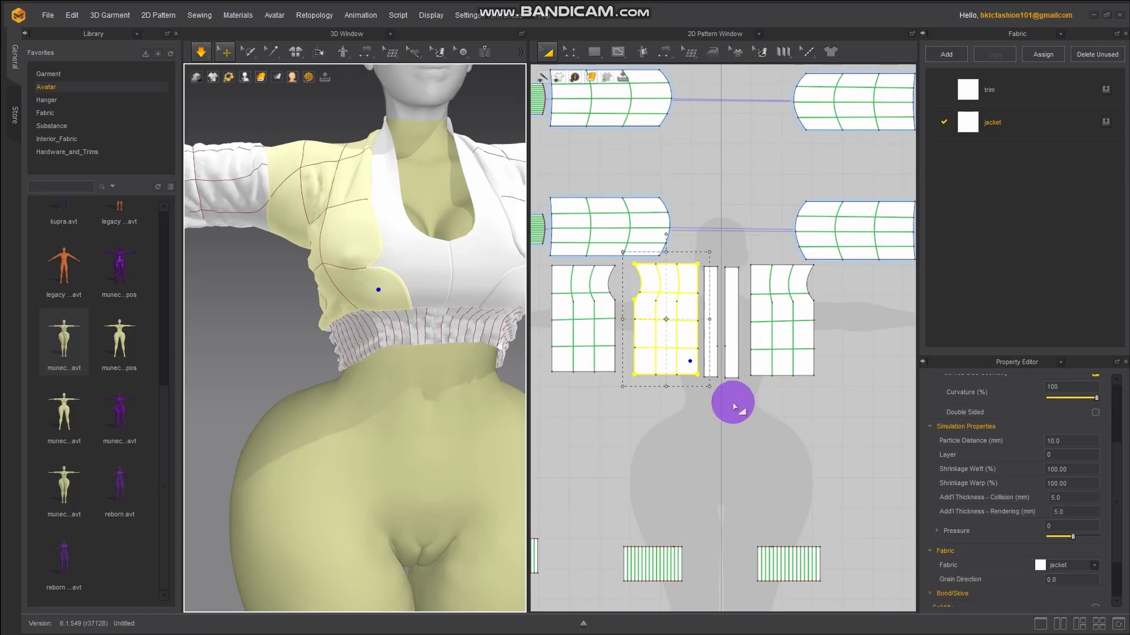
{"action": "left_click", "coordinate": [786, 341], "text": "shift"}
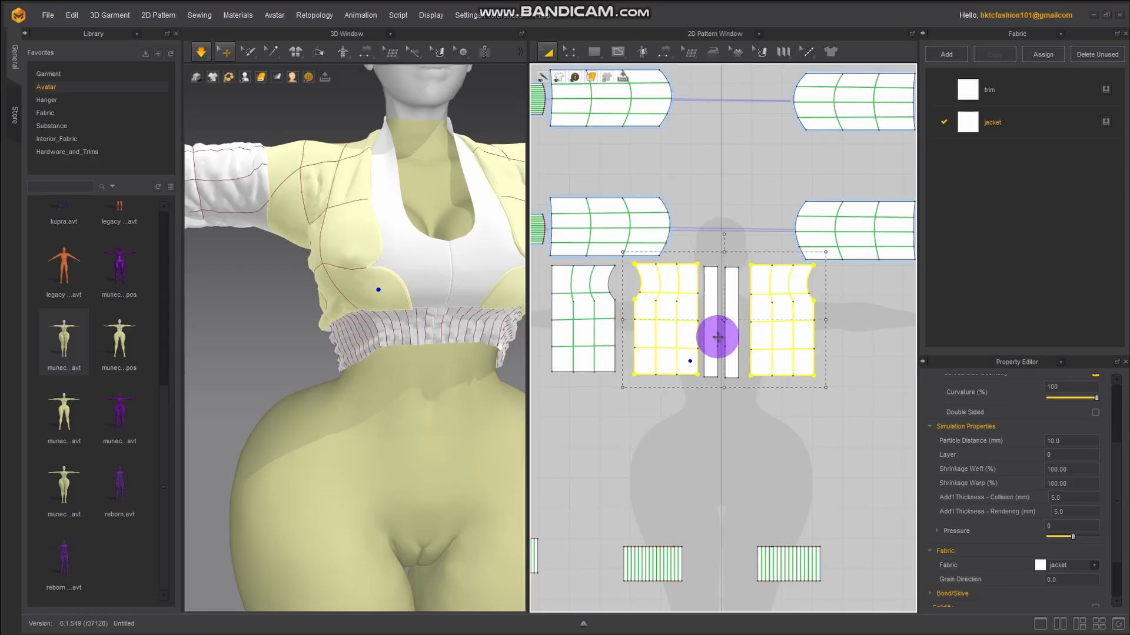
{"action": "left_click", "coordinate": [600, 330], "text": "shift"}
{"action": "middle_click_drag", "start_coordinate": [538, 436], "coordinate": [663, 423]}
{"action": "left_click", "coordinate": [625, 319], "text": "shift"}
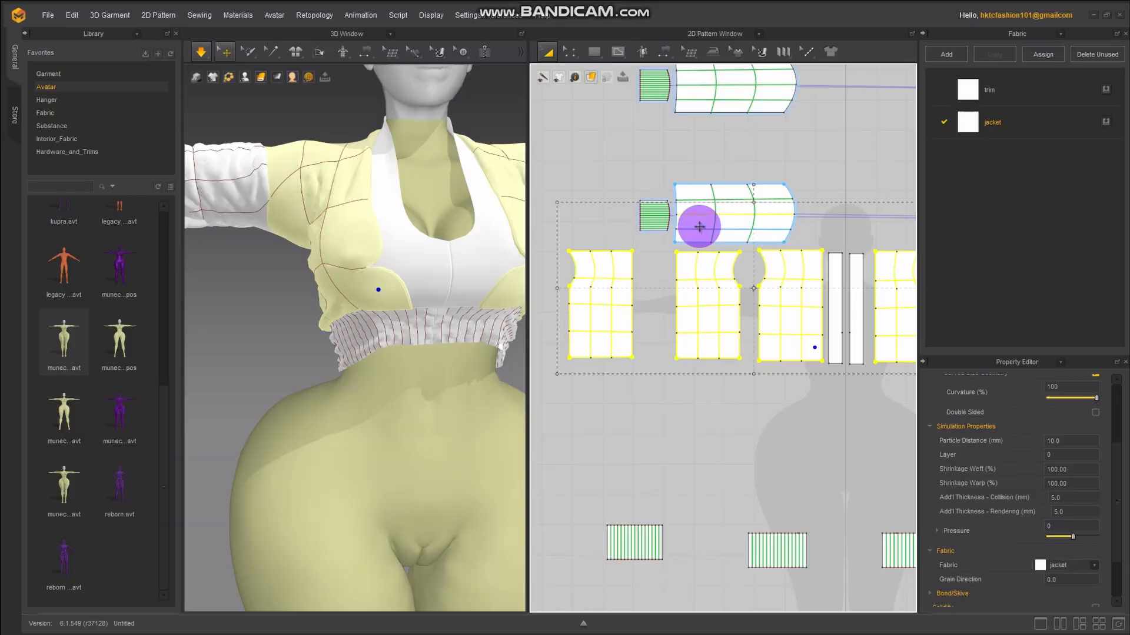
Select the four wide bodice panels together with all four sleeve pieces, leaving out the collar strips and cuffs
{"action": "left_click", "coordinate": [699, 227]}
{"action": "left_click", "coordinate": [699, 187]}
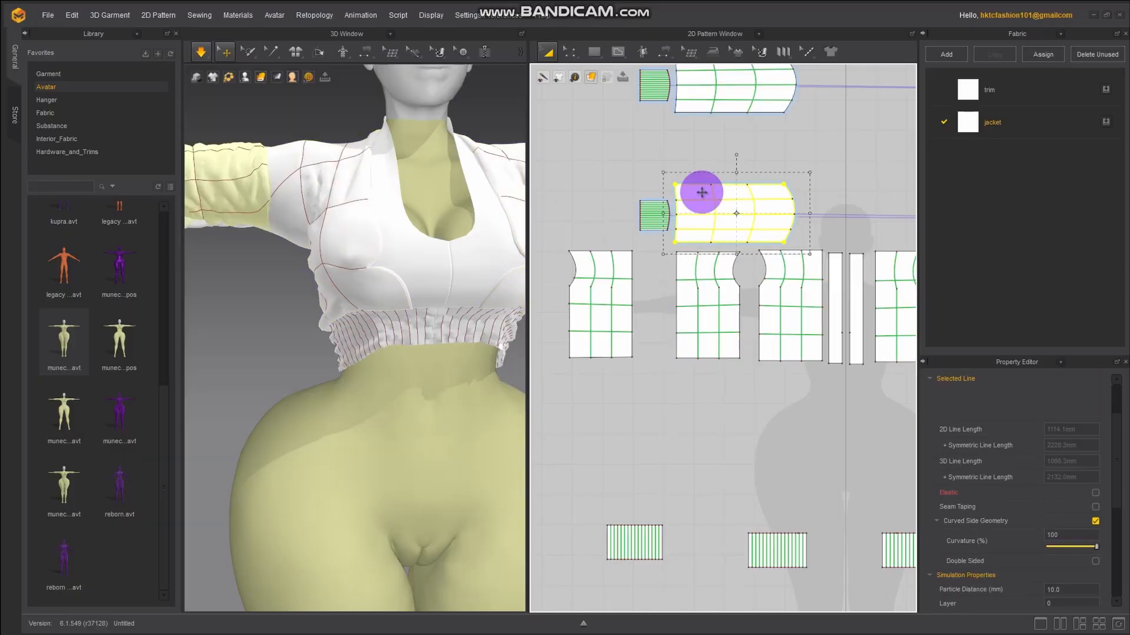
{"action": "left_click", "coordinate": [625, 267], "text": "shift"}
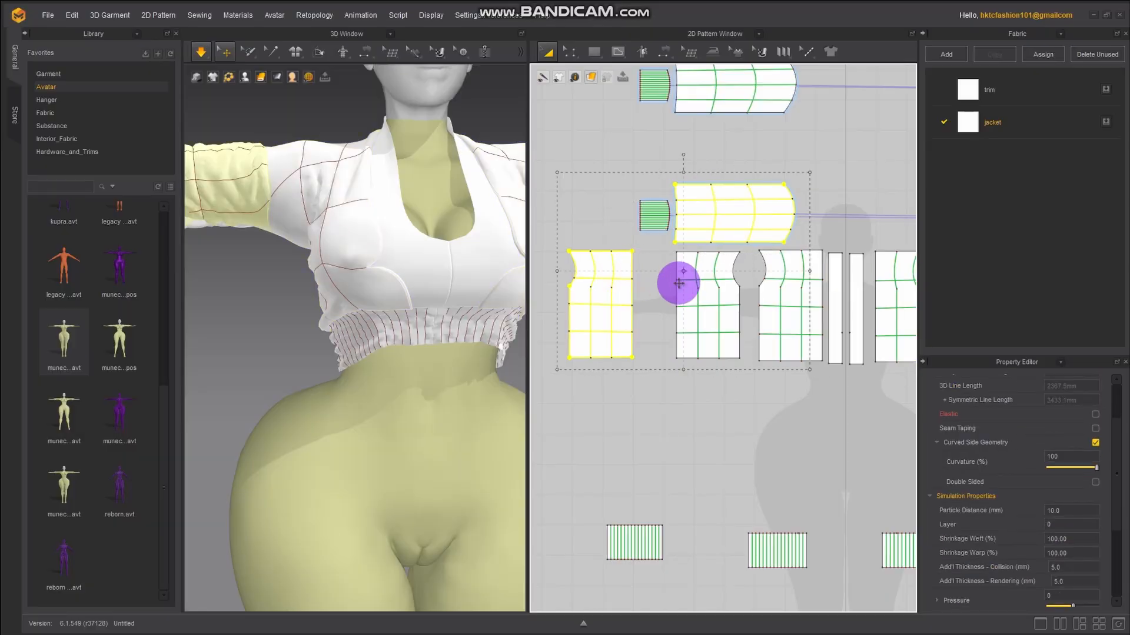
{"action": "left_click", "coordinate": [683, 286], "text": "shift"}
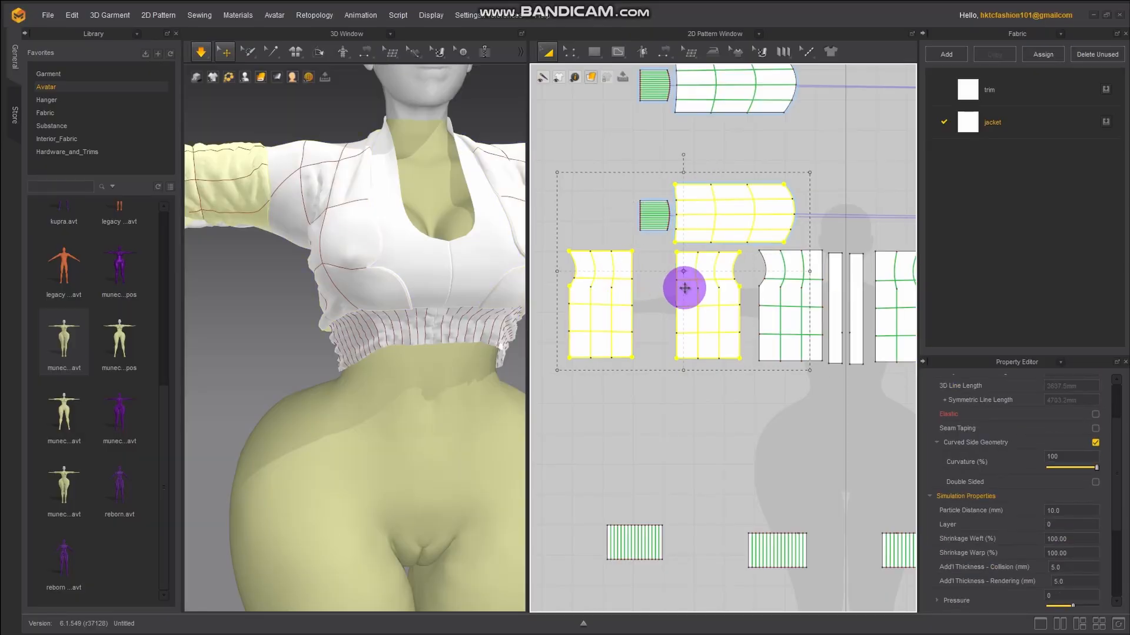
{"action": "left_click", "coordinate": [768, 288], "text": "shift"}
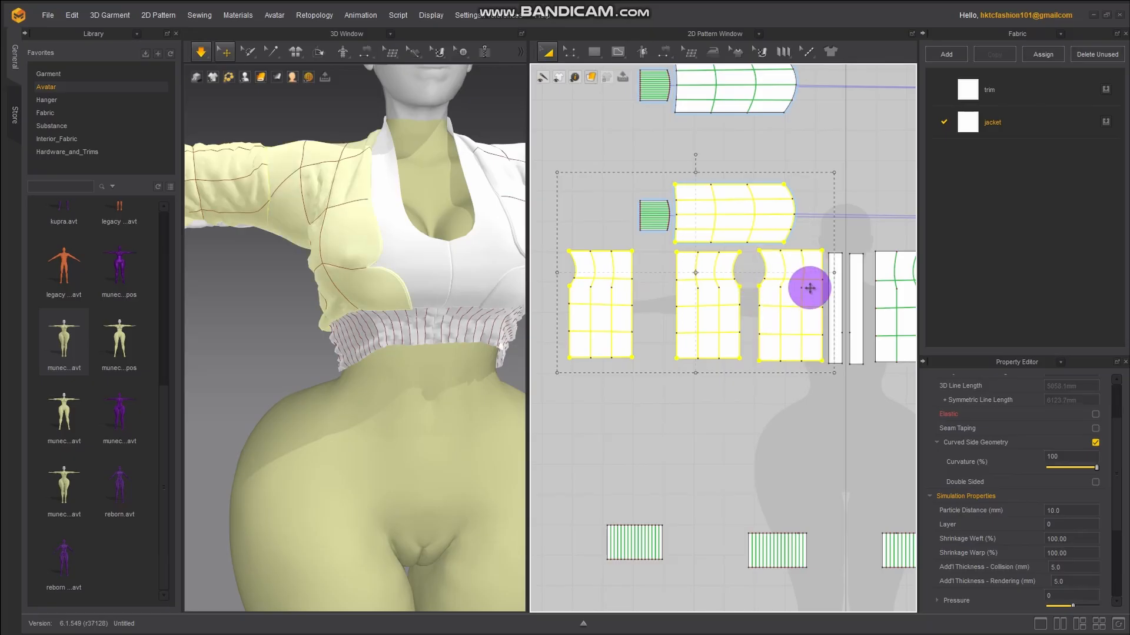
{"action": "left_click", "coordinate": [889, 266], "text": "shift"}
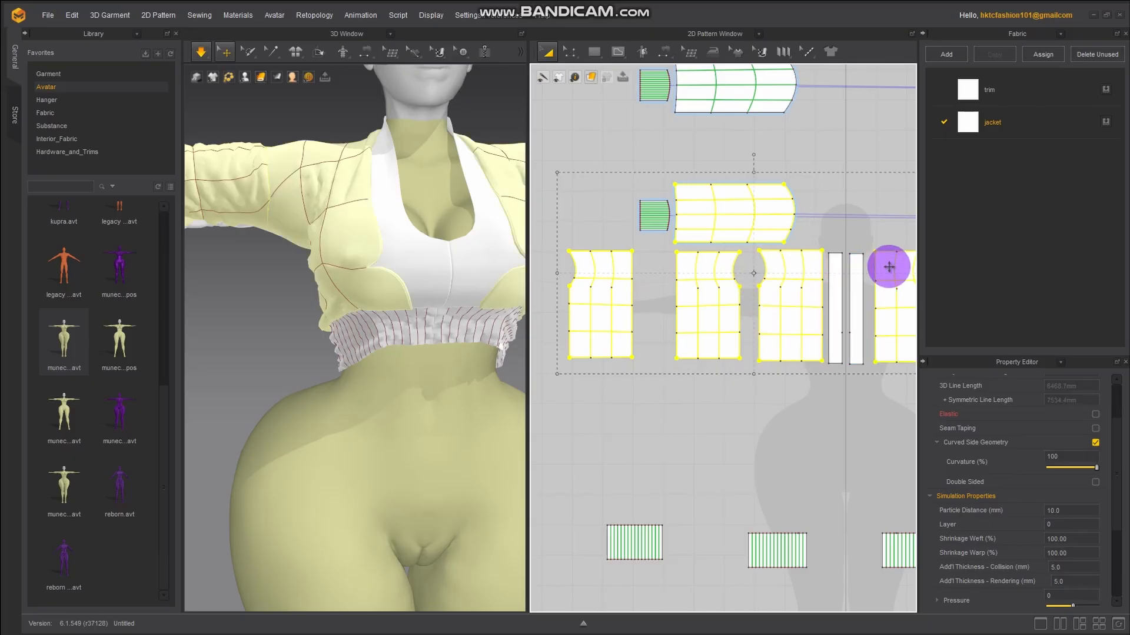
{"action": "left_click", "coordinate": [771, 92], "text": "shift"}
{"action": "right_click_drag", "start_coordinate": [844, 150], "coordinate": [623, 212]}
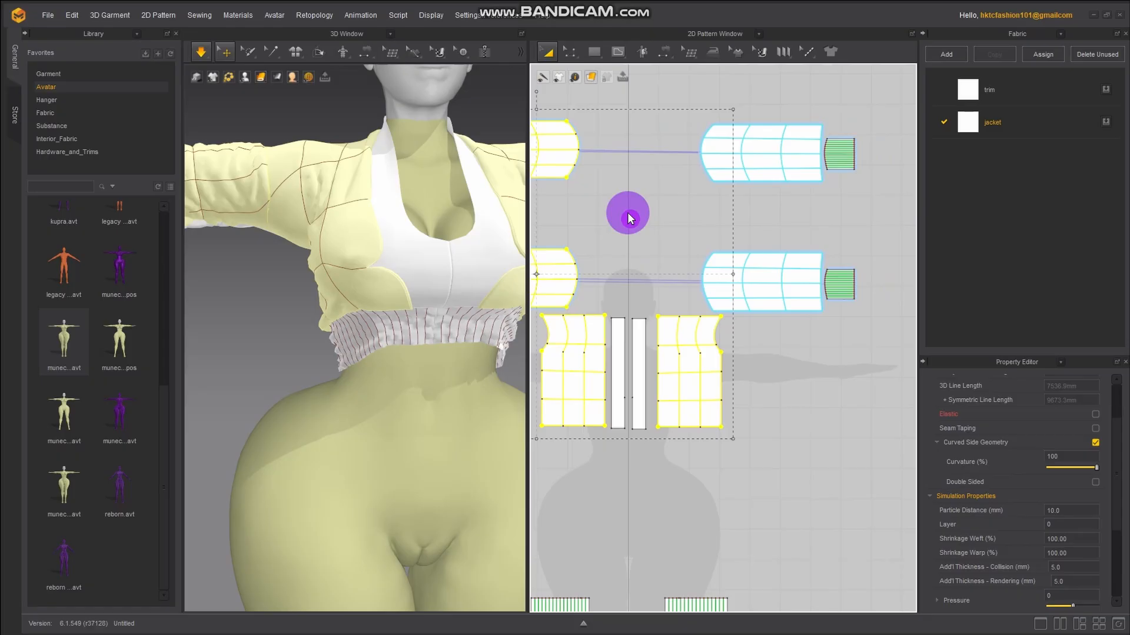
{"action": "left_click", "coordinate": [760, 259], "text": "shift"}
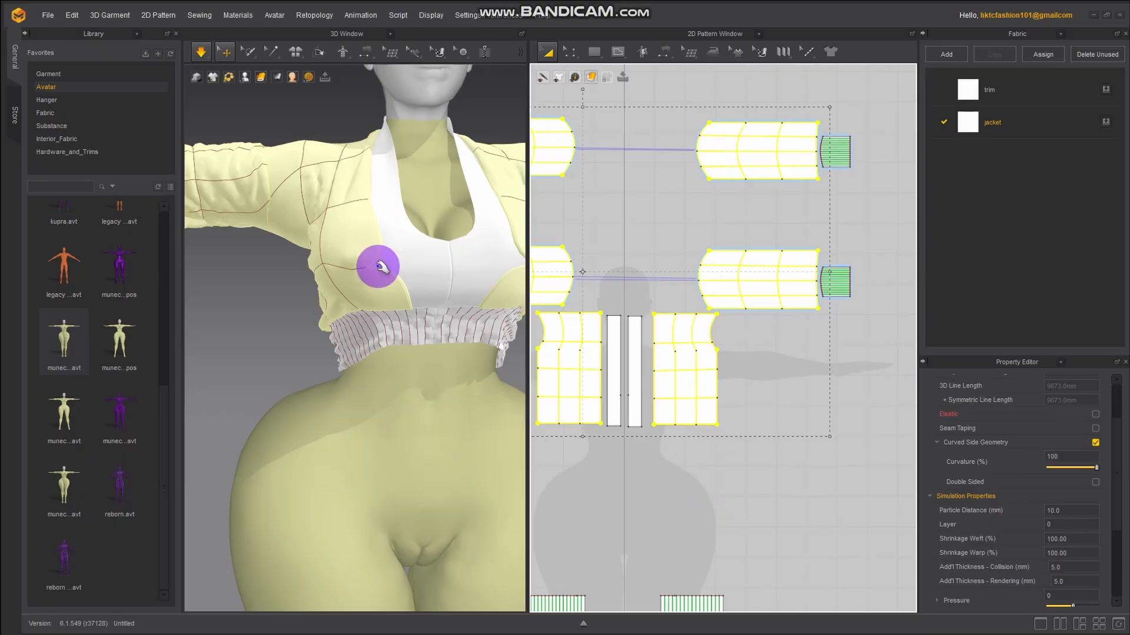
Raise the selected pieces' additional collision thickness and rendering thickness to 9 mm
{"action": "scroll", "coordinate": [381, 269], "scroll_direction": "up", "scroll_amount": 3}
{"action": "scroll", "coordinate": [380, 270], "scroll_direction": "down", "scroll_amount": 2}
{"action": "right_click_drag", "start_coordinate": [380, 270], "coordinate": [318, 323]}
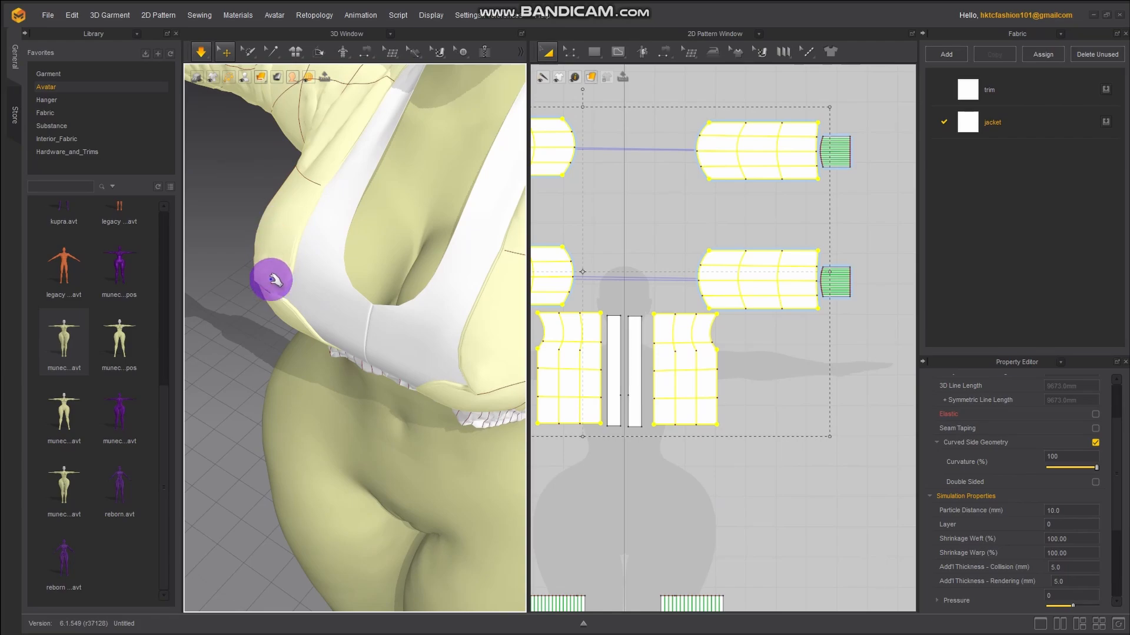
{"action": "left_click", "coordinate": [1081, 567]}
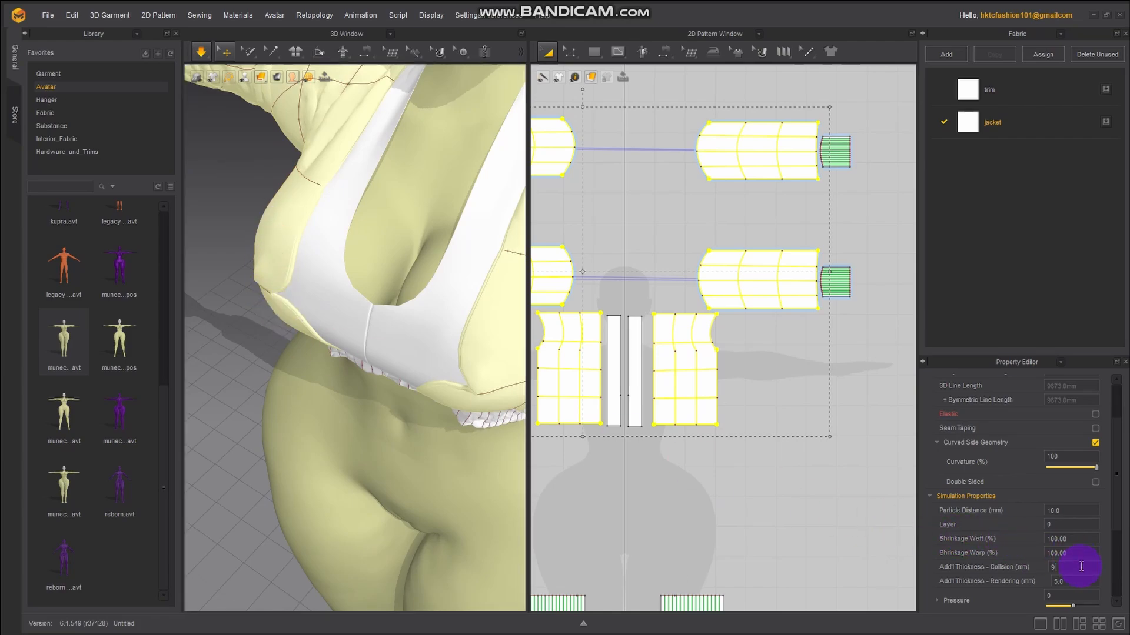
{"action": "key", "text": "Return"}
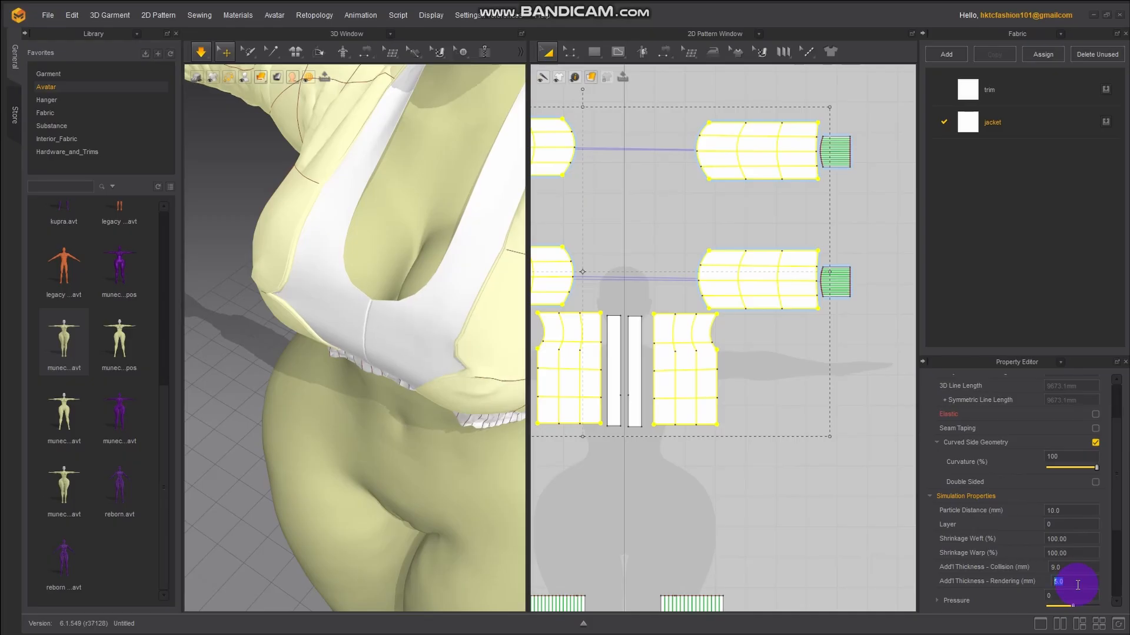
{"action": "key", "text": "Return"}
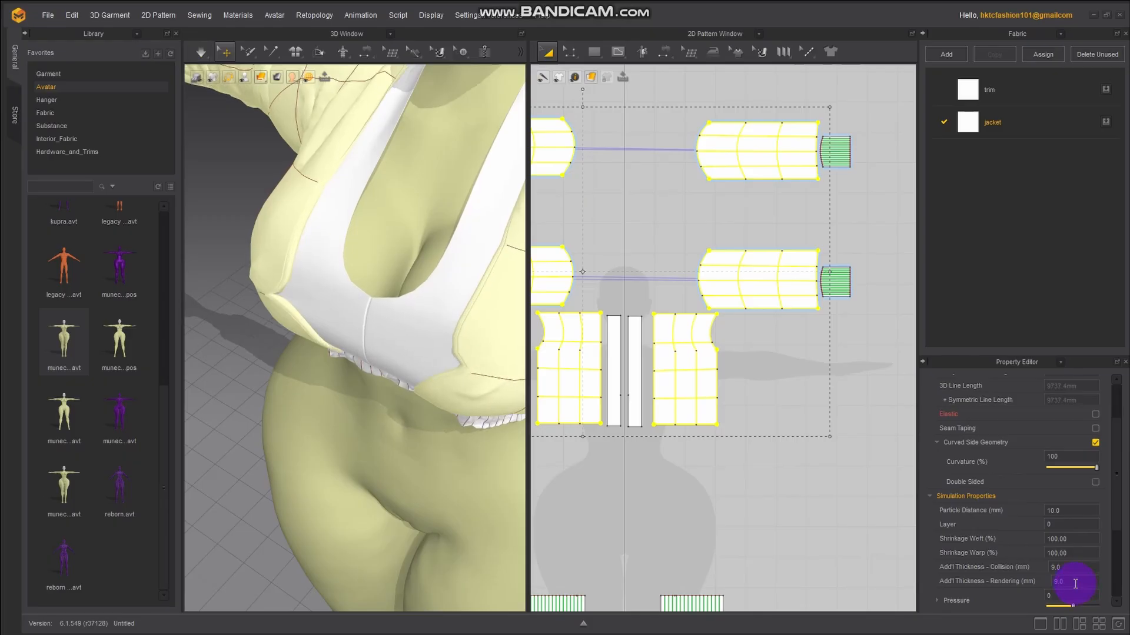
Set the selected pieces' additional collision thickness and rendering thickness to 10 mm and check the bodice's puffiness
{"action": "right_click_drag", "start_coordinate": [320, 312], "coordinate": [1127, 516]}
{"action": "left_click", "coordinate": [1073, 568]}
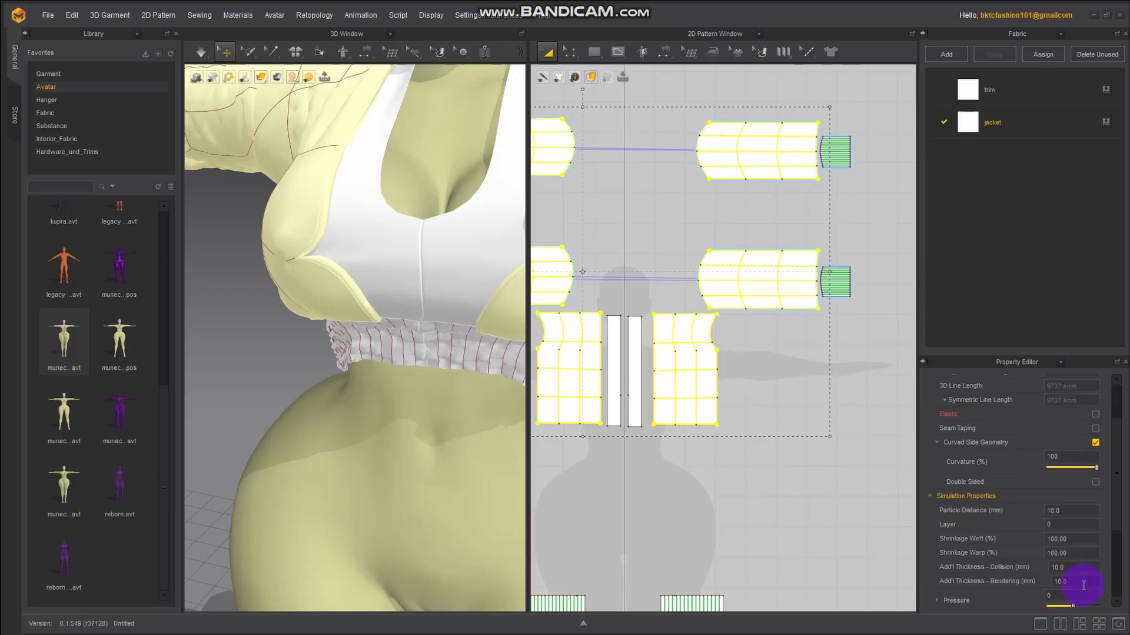
{"action": "right_click_drag", "start_coordinate": [368, 270], "coordinate": [442, 253]}
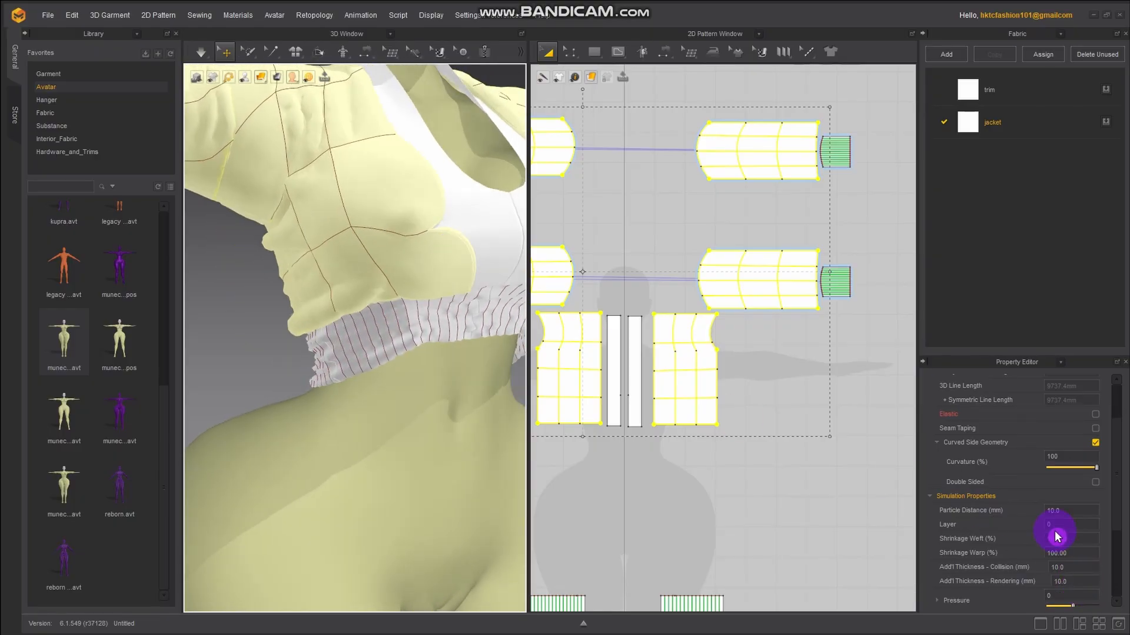
Set the pressure of the selected bodice and sleeve pieces to 22 while simulating, so the quilted sections inflate
{"action": "scroll", "coordinate": [1080, 558], "scroll_direction": "down", "scroll_amount": 2}
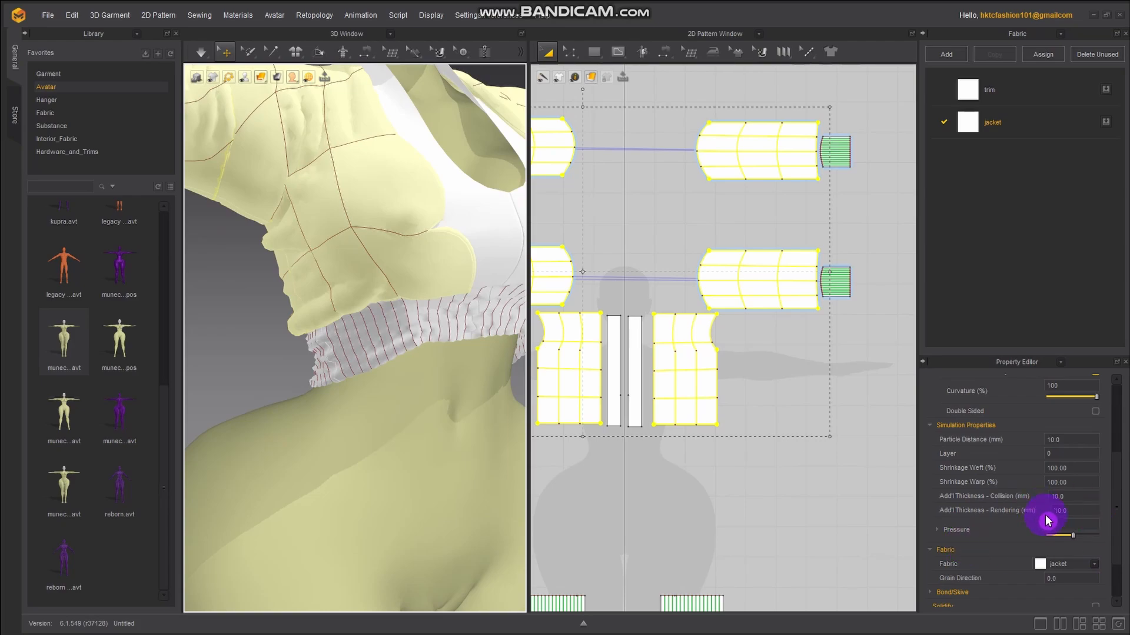
{"action": "left_click", "coordinate": [205, 52]}
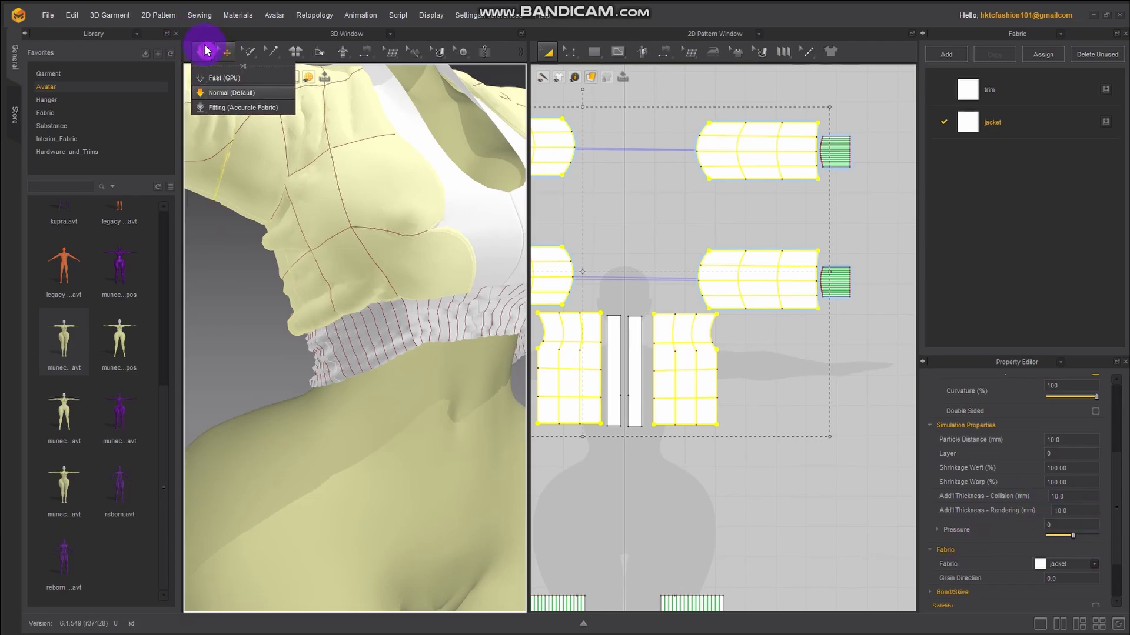
{"action": "right_click_drag", "start_coordinate": [441, 265], "coordinate": [363, 263]}
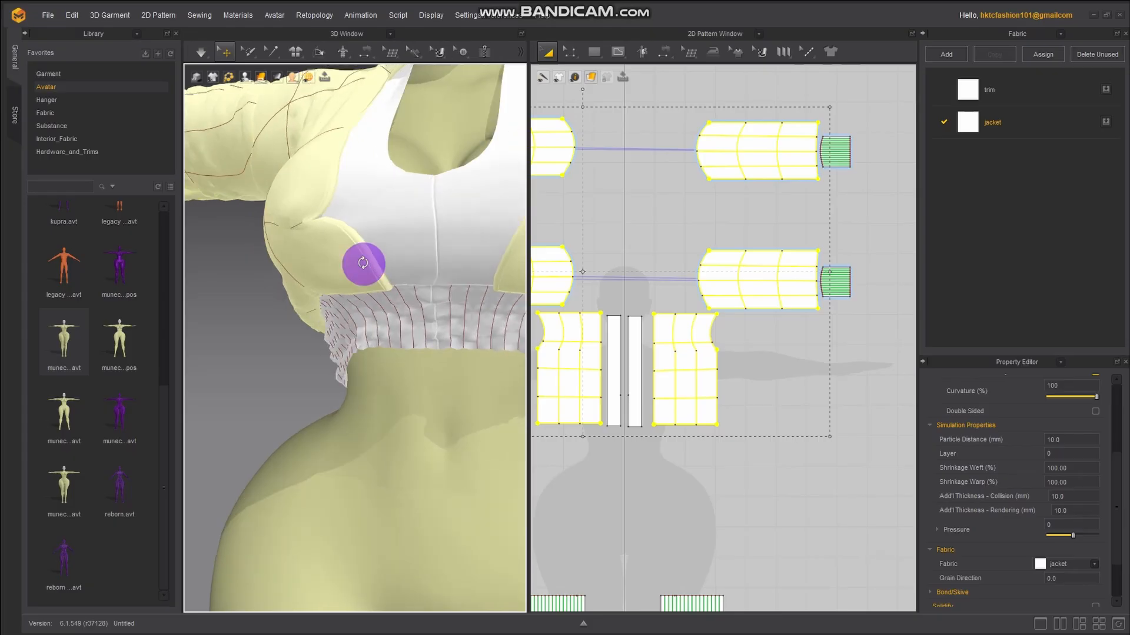
{"action": "key", "text": "space"}
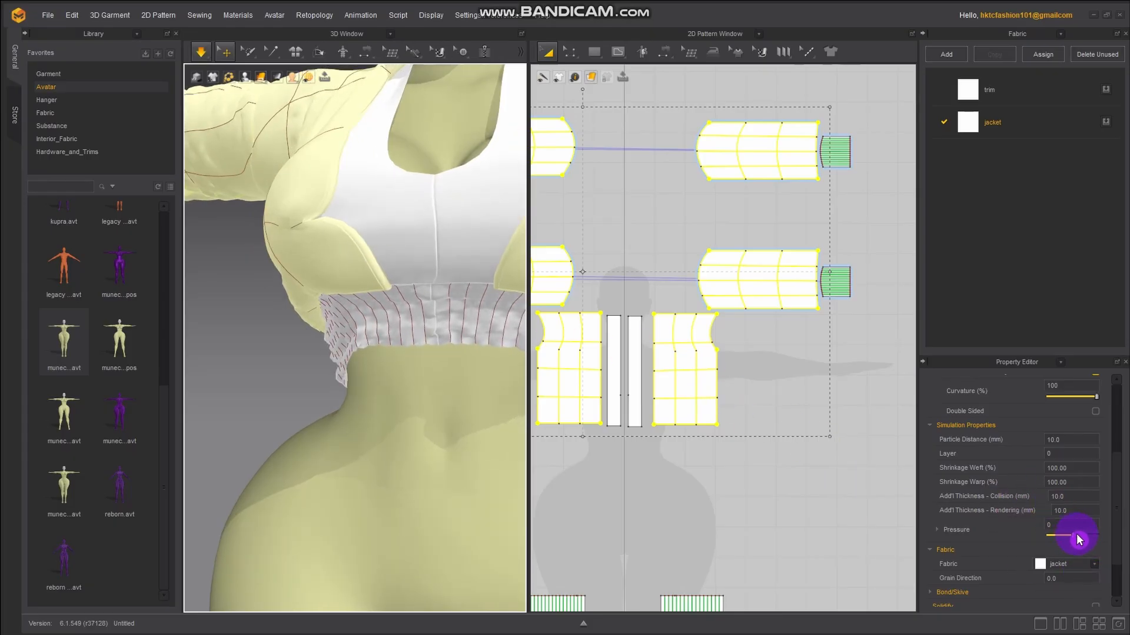
{"action": "left_click_drag", "start_coordinate": [1074, 539], "coordinate": [1075, 539]}
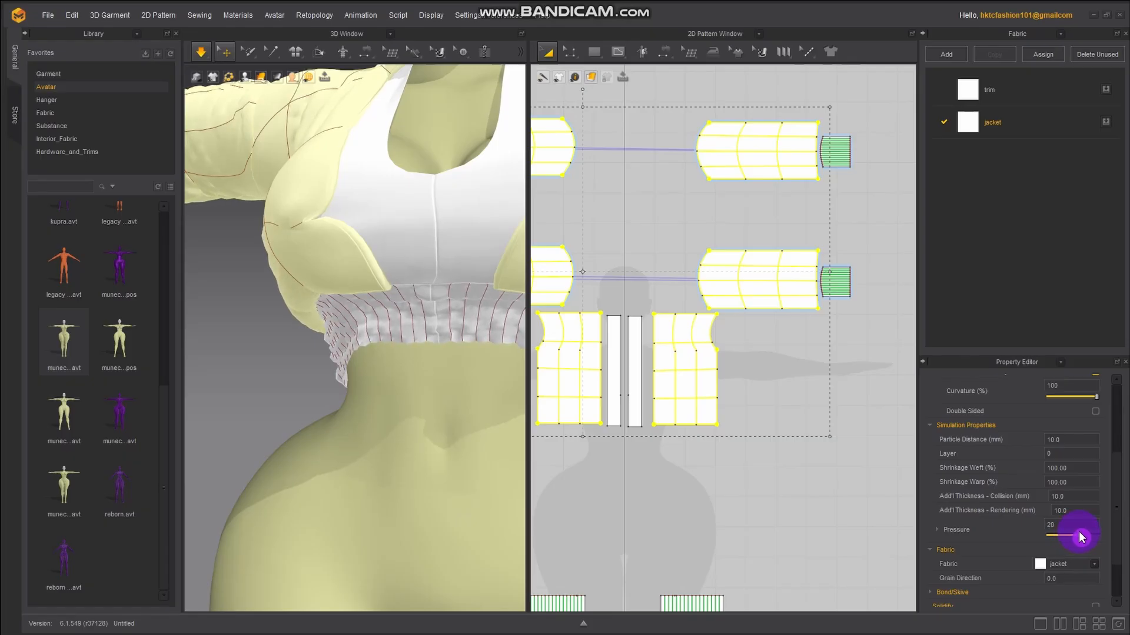
{"action": "scroll", "coordinate": [340, 430], "scroll_direction": "down", "scroll_amount": 3}
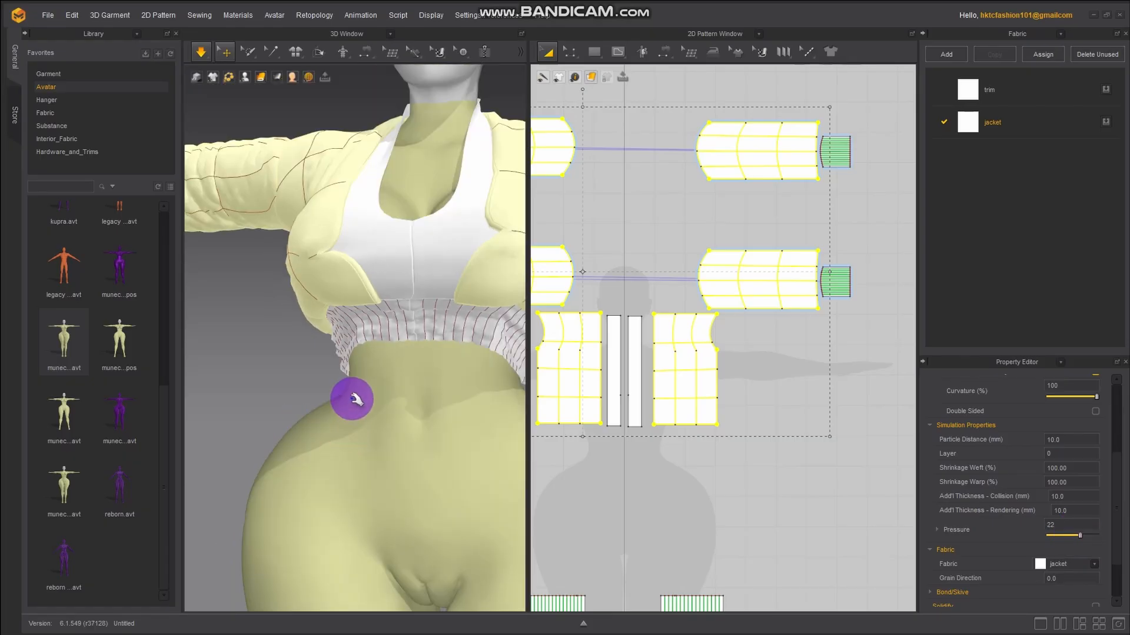
{"action": "right_click_drag", "start_coordinate": [356, 397], "coordinate": [396, 428]}
{"action": "key", "text": "space"}
{"action": "key", "text": "space"}
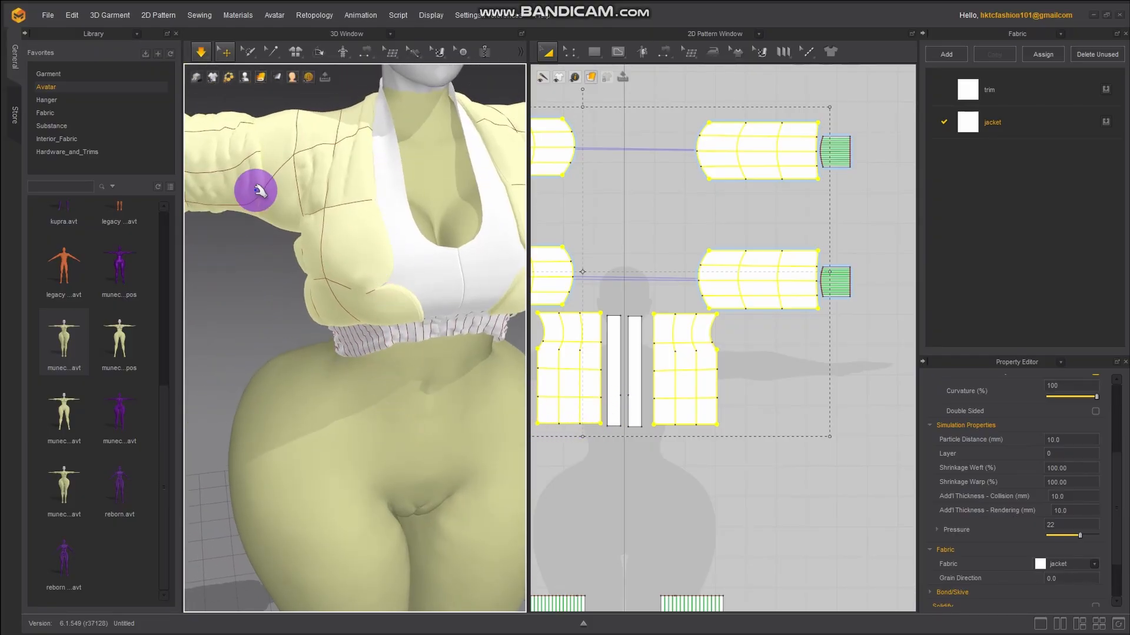
Tug the sleeve and shoulder fabric during the simulation to settle the folds, checking the sleeve and bodice drape
{"action": "middle_click_drag", "start_coordinate": [298, 193], "coordinate": [408, 251]}
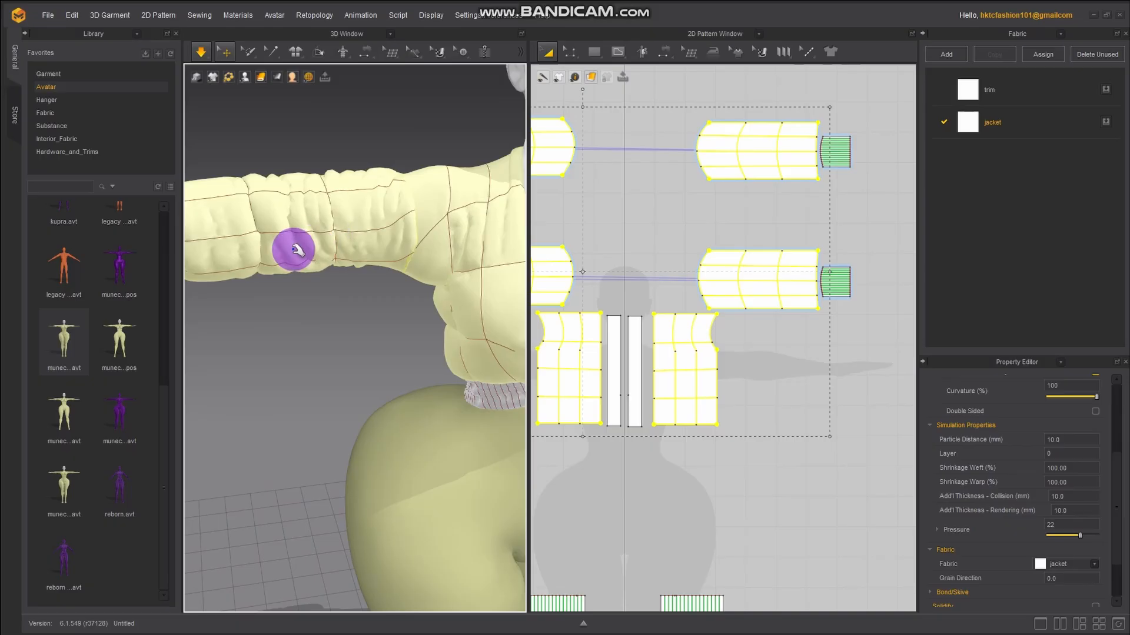
{"action": "middle_click_drag", "start_coordinate": [322, 279], "coordinate": [333, 317]}
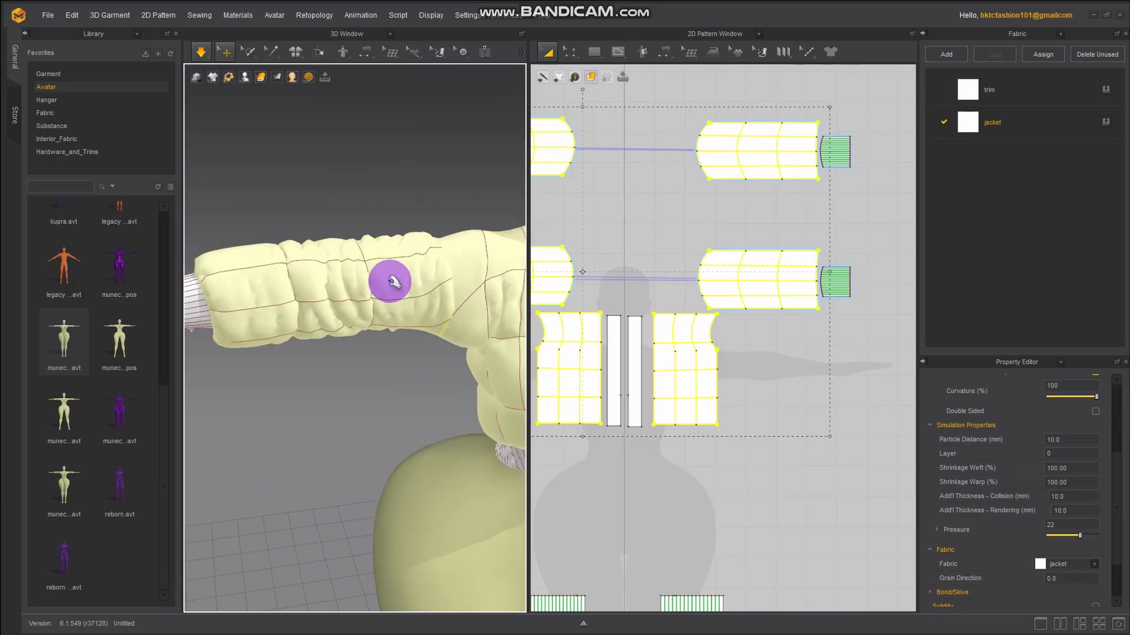
{"action": "middle_click_drag", "start_coordinate": [390, 282], "coordinate": [282, 294]}
{"action": "right_click_drag", "start_coordinate": [282, 295], "coordinate": [312, 304]}
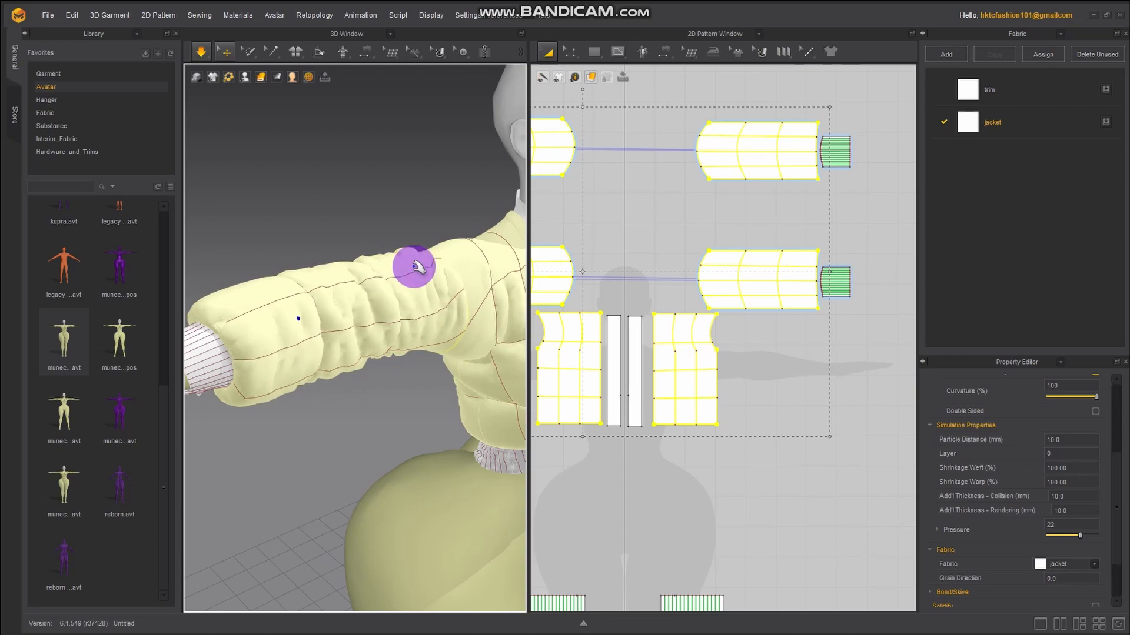
{"action": "left_click_drag", "start_coordinate": [417, 266], "coordinate": [400, 202]}
{"action": "middle_click_drag", "start_coordinate": [452, 271], "coordinate": [345, 319]}
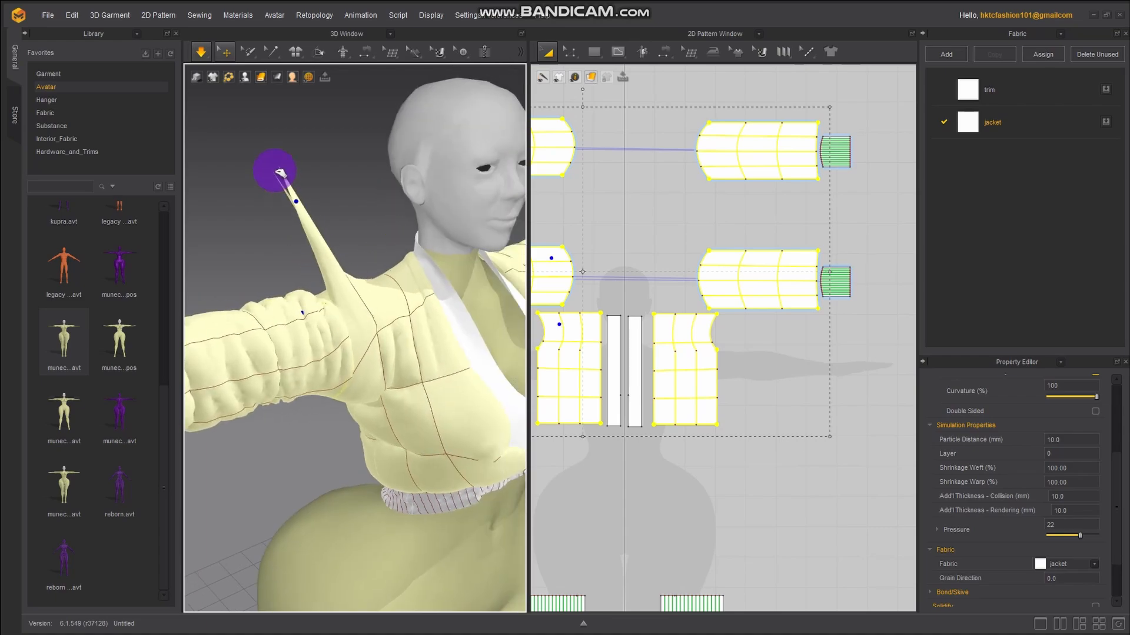
{"action": "left_click_drag", "start_coordinate": [279, 170], "coordinate": [356, 281]}
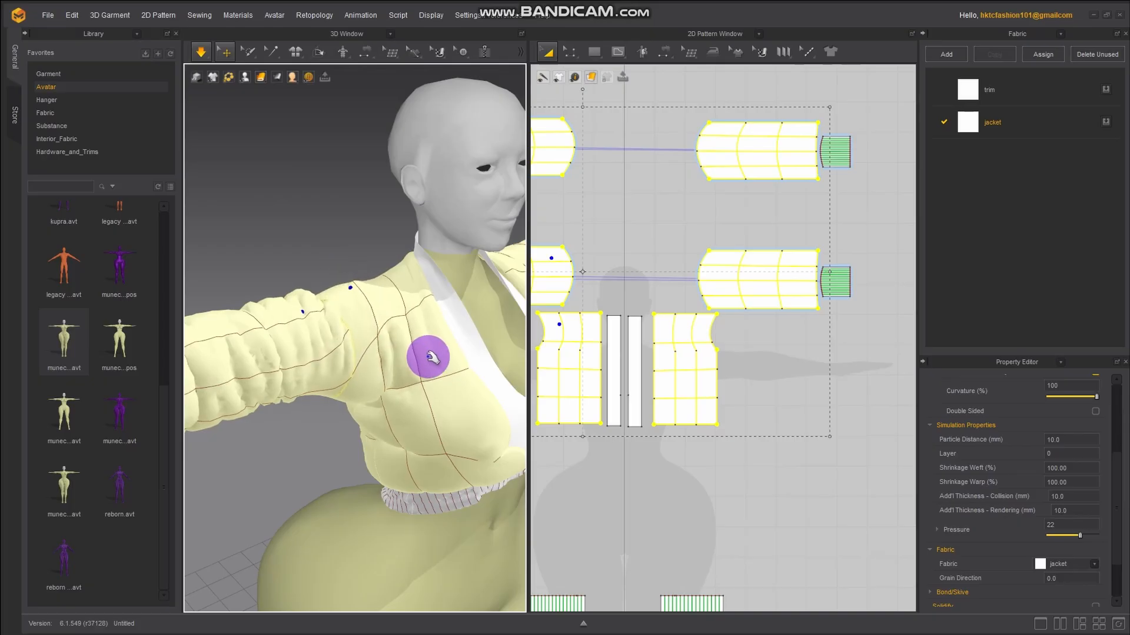
{"action": "right_click_drag", "start_coordinate": [425, 348], "coordinate": [339, 341]}
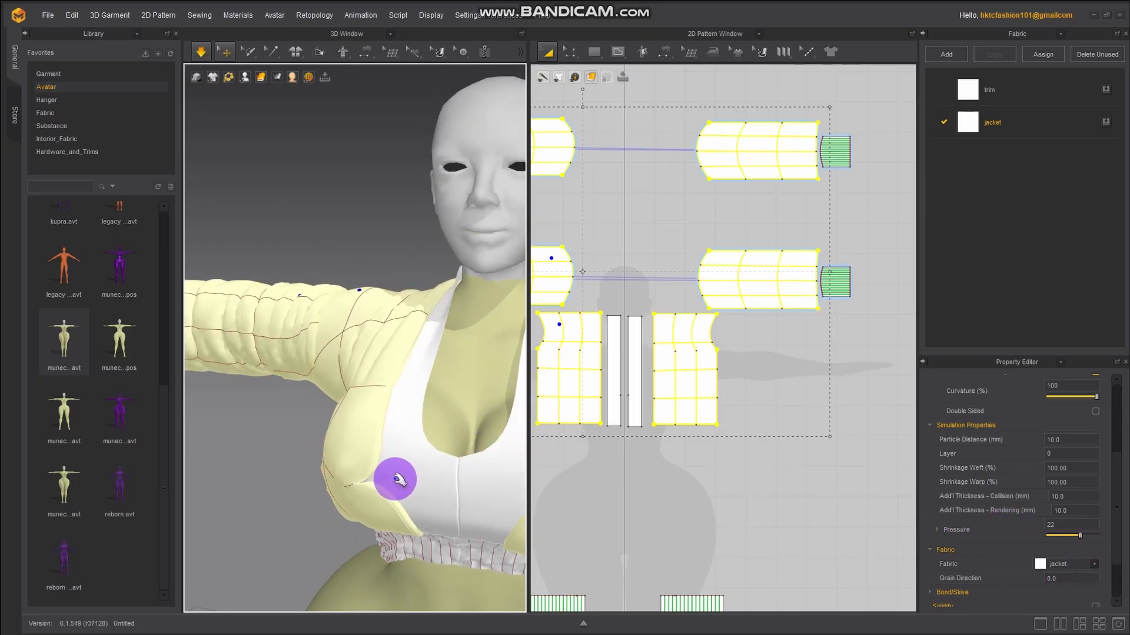
{"action": "middle_click_drag", "start_coordinate": [394, 475], "coordinate": [319, 369]}
{"action": "right_click_drag", "start_coordinate": [408, 391], "coordinate": [388, 363]}
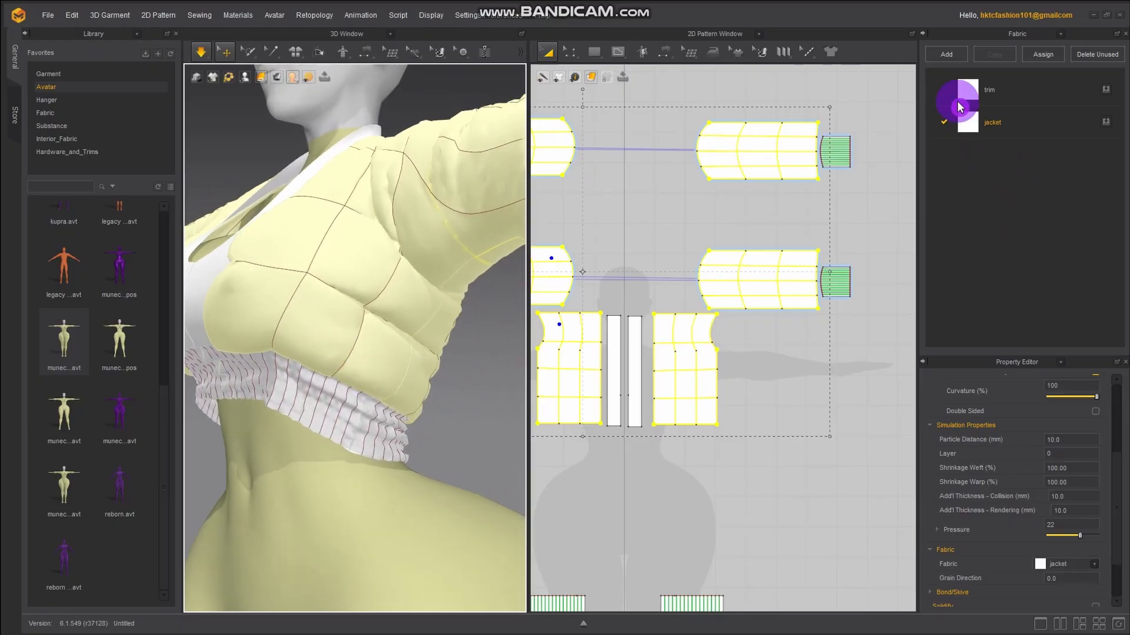
Show the properties of the trim fabric, and select the two narrow collar strips together in the 2D pattern
{"action": "left_click", "coordinate": [975, 87]}
{"action": "left_click", "coordinate": [972, 88]}
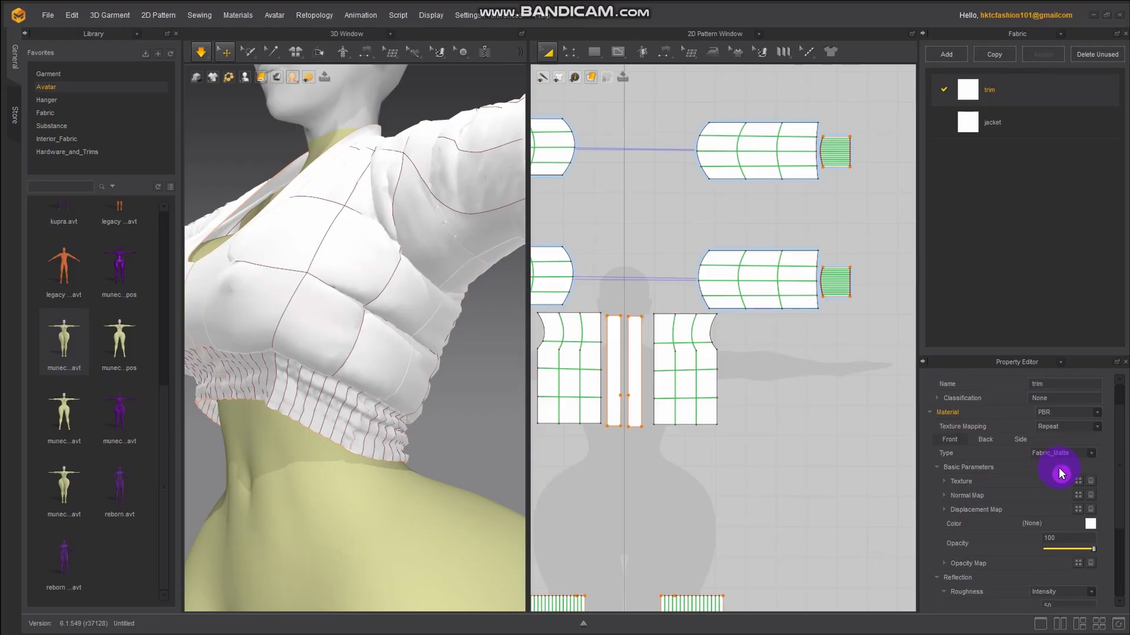
{"action": "scroll", "coordinate": [1064, 480], "scroll_direction": "down", "scroll_amount": 3}
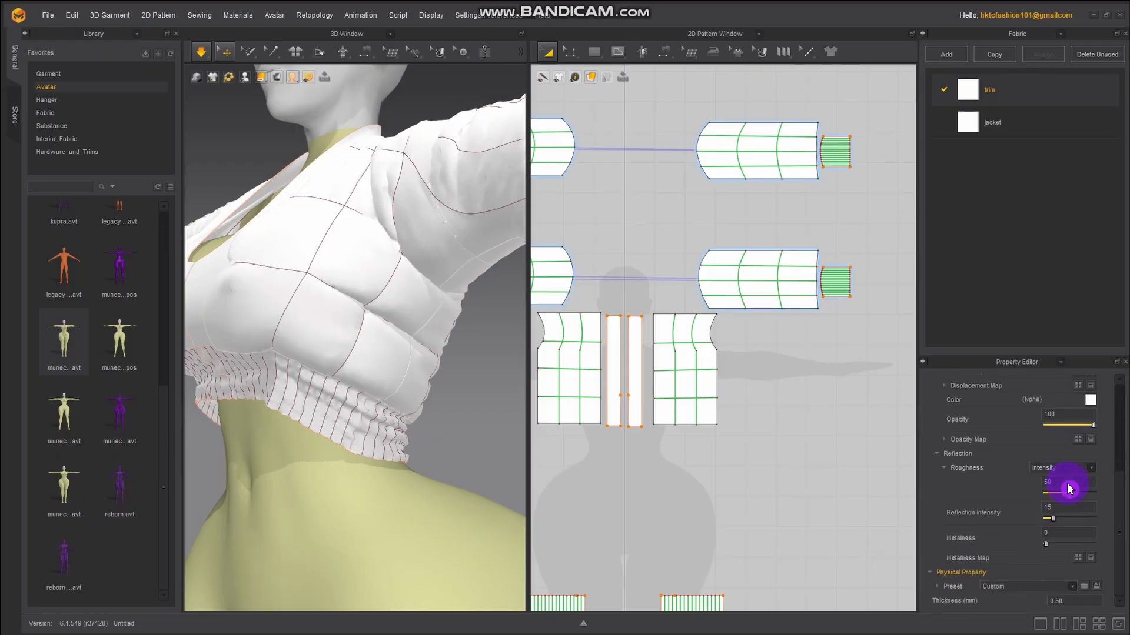
{"action": "left_click", "coordinate": [637, 372]}
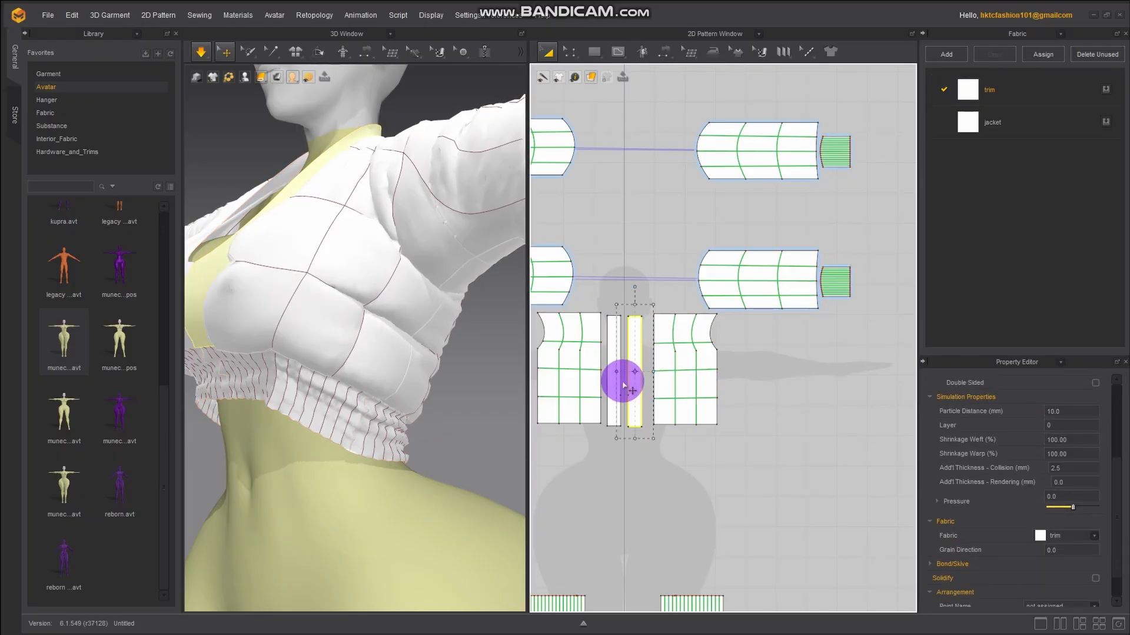
{"action": "left_click", "coordinate": [617, 384], "text": "shift"}
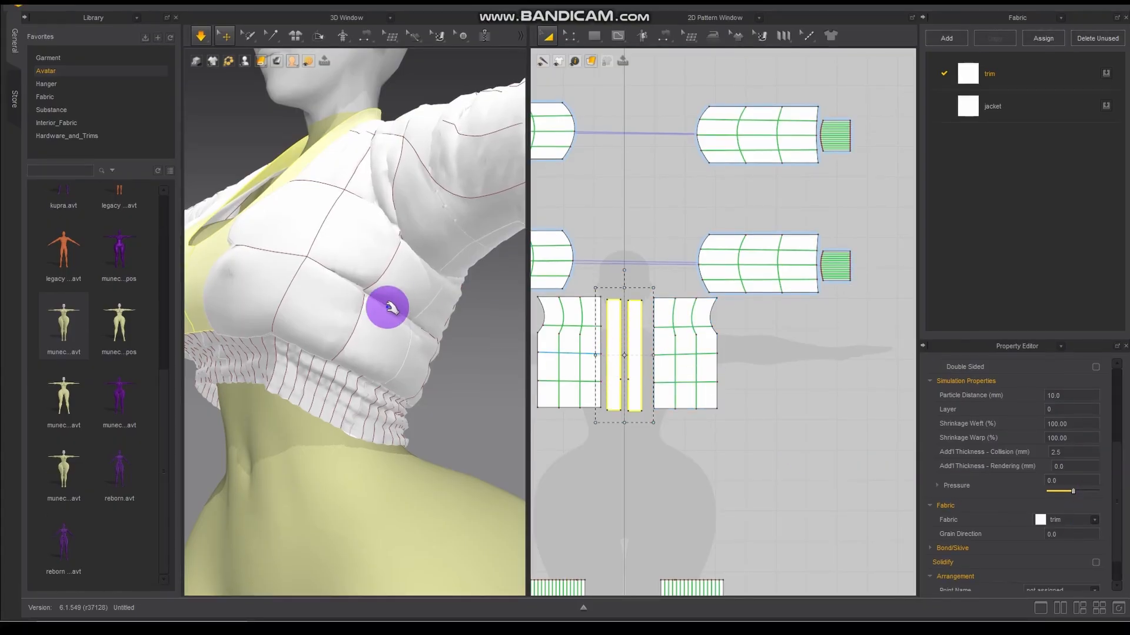
{"action": "right_click_drag", "start_coordinate": [270, 312], "coordinate": [335, 341]}
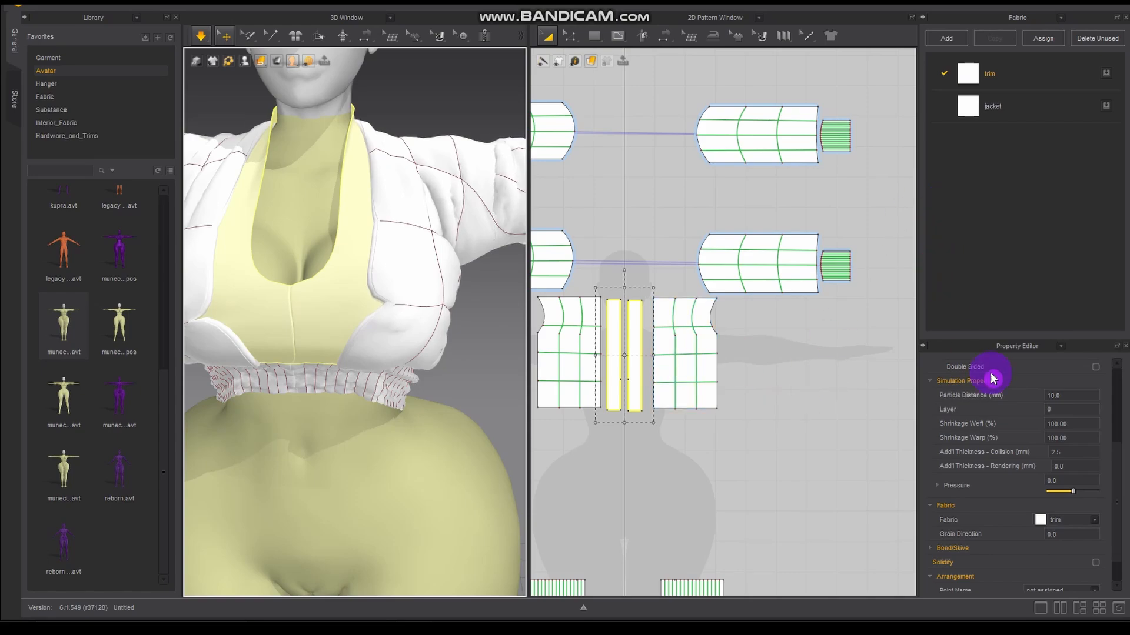
Set the collar strips' additional collision thickness and additional rendering thickness to 10 mm
{"action": "left_click", "coordinate": [1075, 453]}
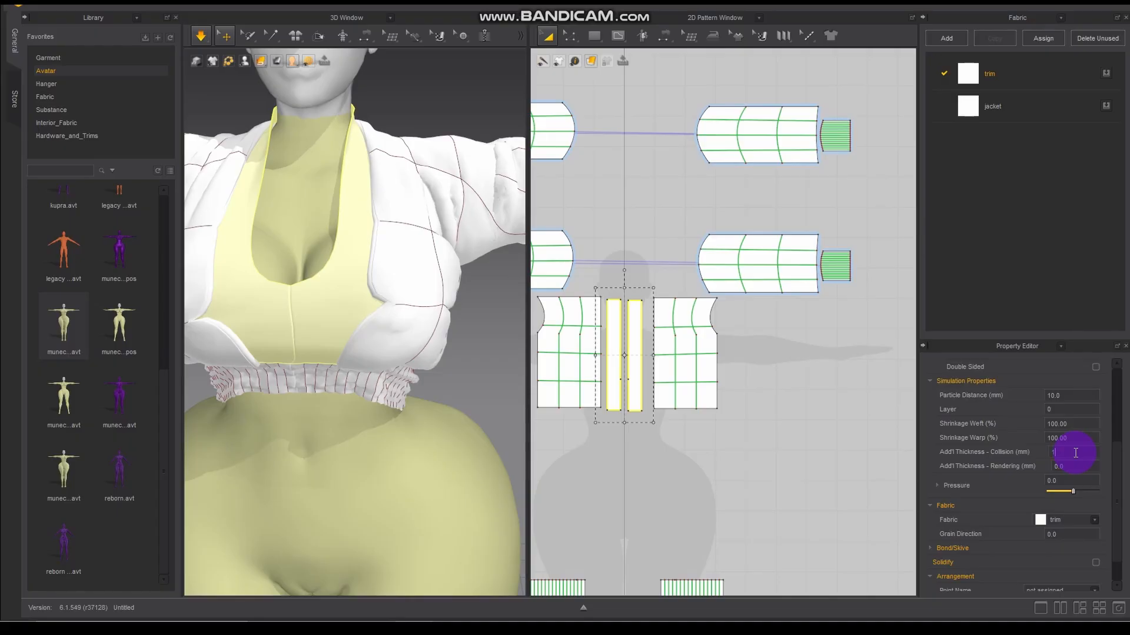
{"action": "type", "text": "10"}
{"action": "key", "text": "Return"}
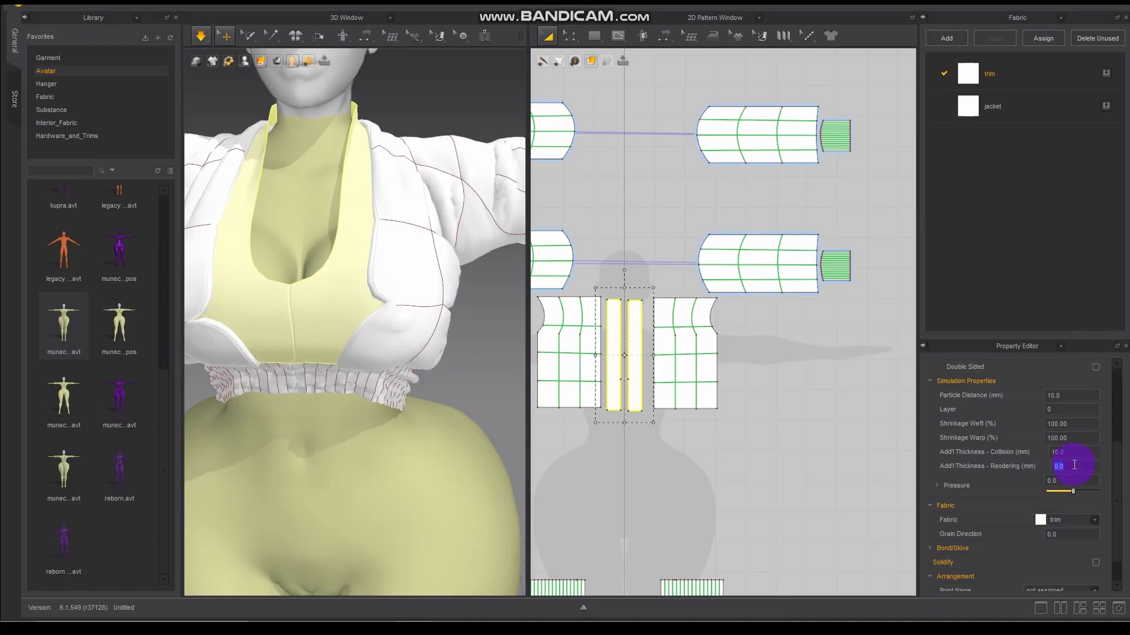
{"action": "left_click", "coordinate": [1074, 465]}
{"action": "type", "text": "10"}
{"action": "key", "text": "Return"}
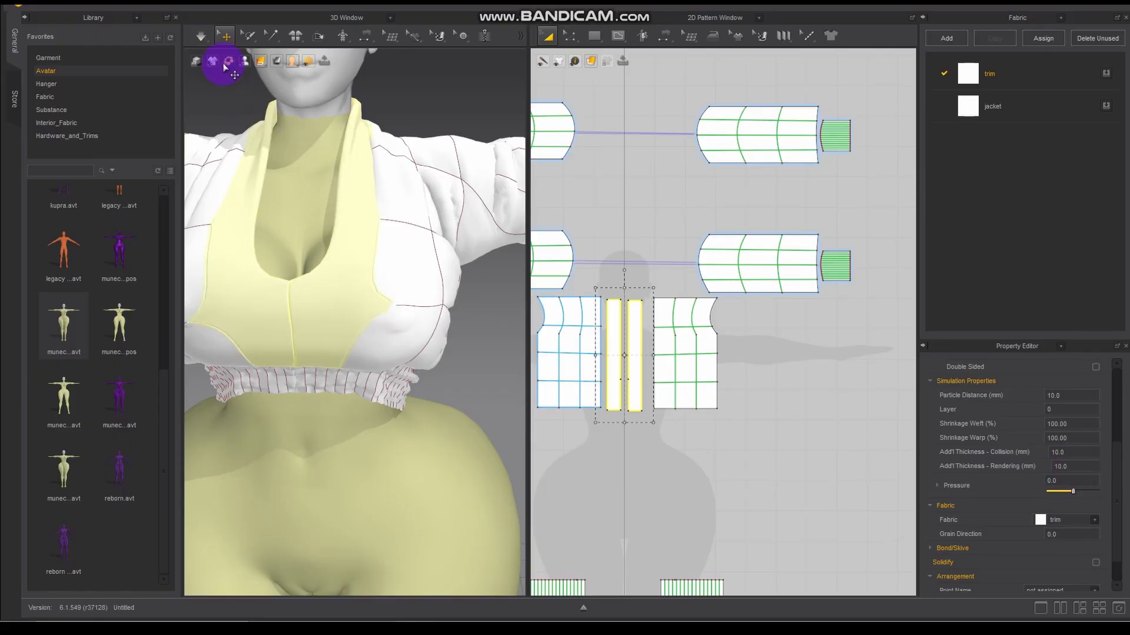
Examine how the thickened collar strips drape against the neckline and bodice front, toggling the simulation
{"action": "left_click", "coordinate": [200, 36]}
{"action": "left_click", "coordinate": [199, 35]}
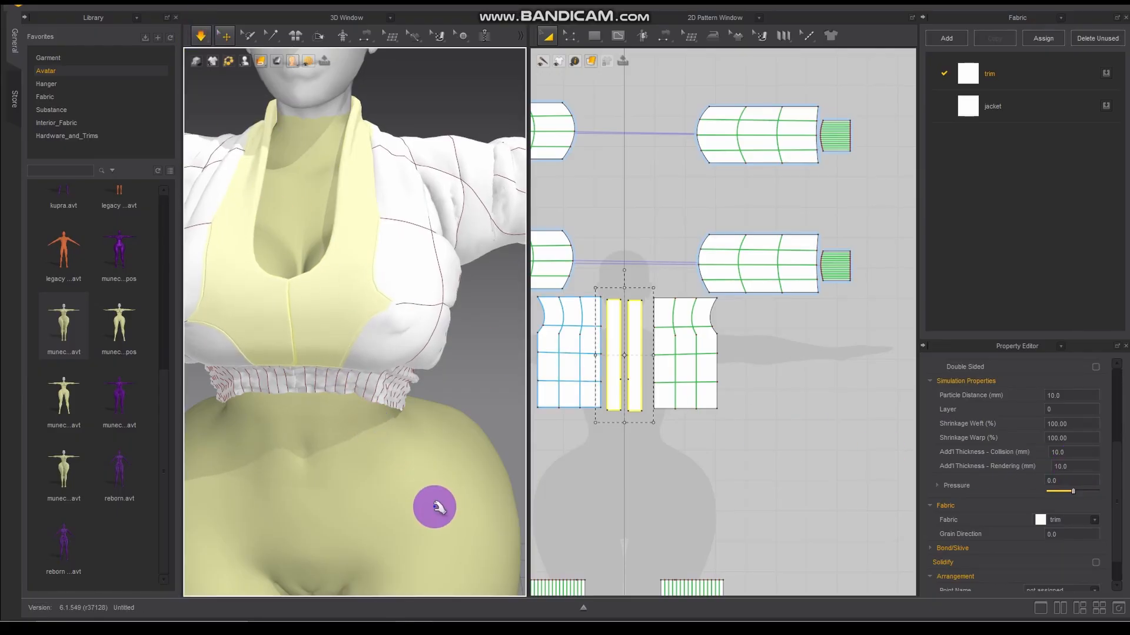
{"action": "right_click_drag", "start_coordinate": [431, 501], "coordinate": [576, 425]}
{"action": "key", "text": "space"}
{"action": "key", "text": "space"}
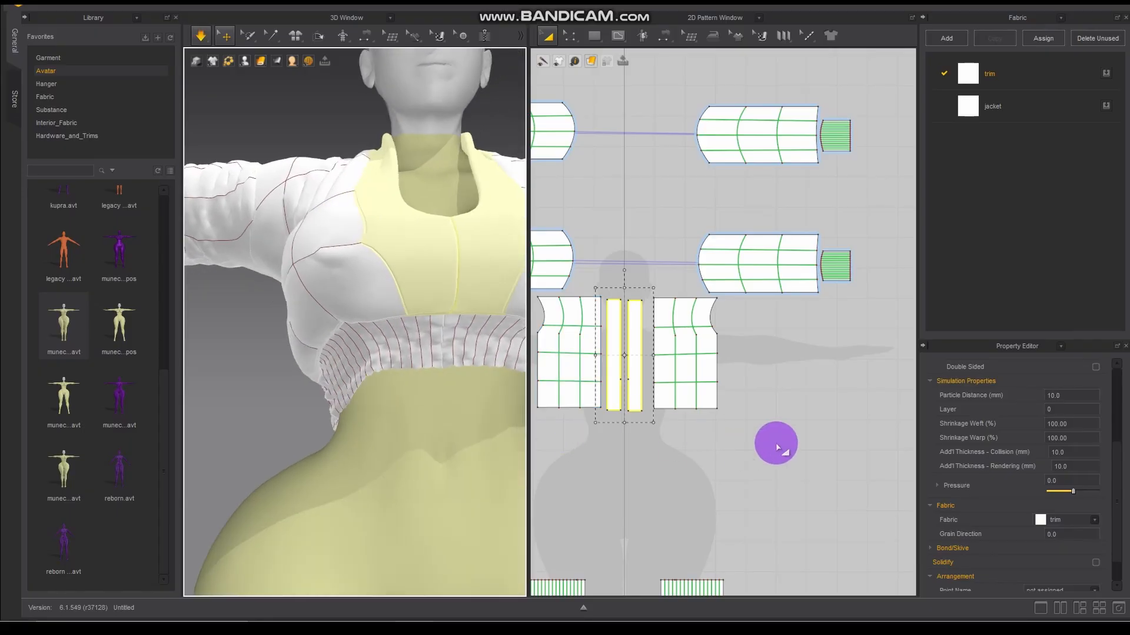
{"action": "scroll", "coordinate": [785, 456], "scroll_direction": "up", "scroll_amount": 3}
{"action": "scroll", "coordinate": [712, 455], "scroll_direction": "down", "scroll_amount": 2}
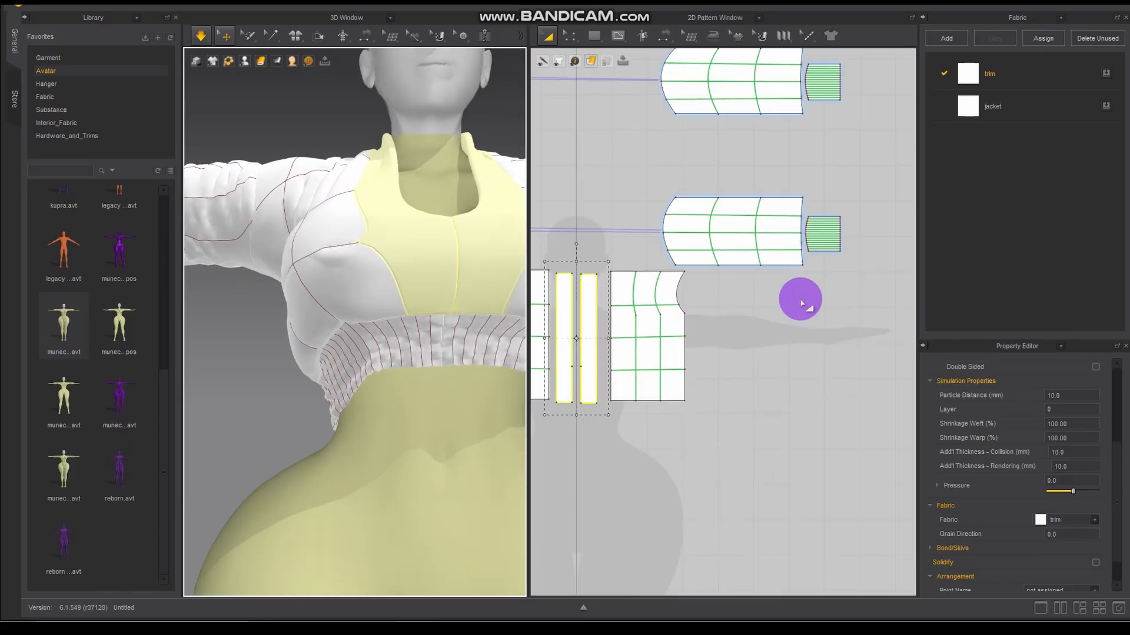
{"action": "scroll", "coordinate": [361, 330], "scroll_direction": "down", "scroll_amount": 3}
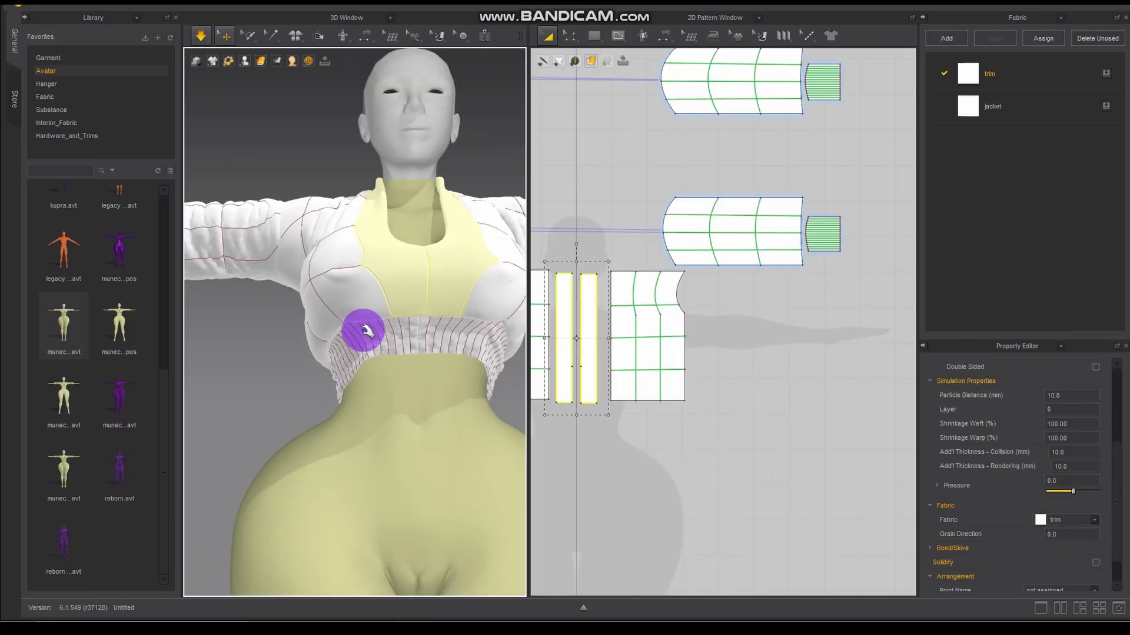
{"action": "scroll", "coordinate": [355, 349], "scroll_direction": "down", "scroll_amount": 3}
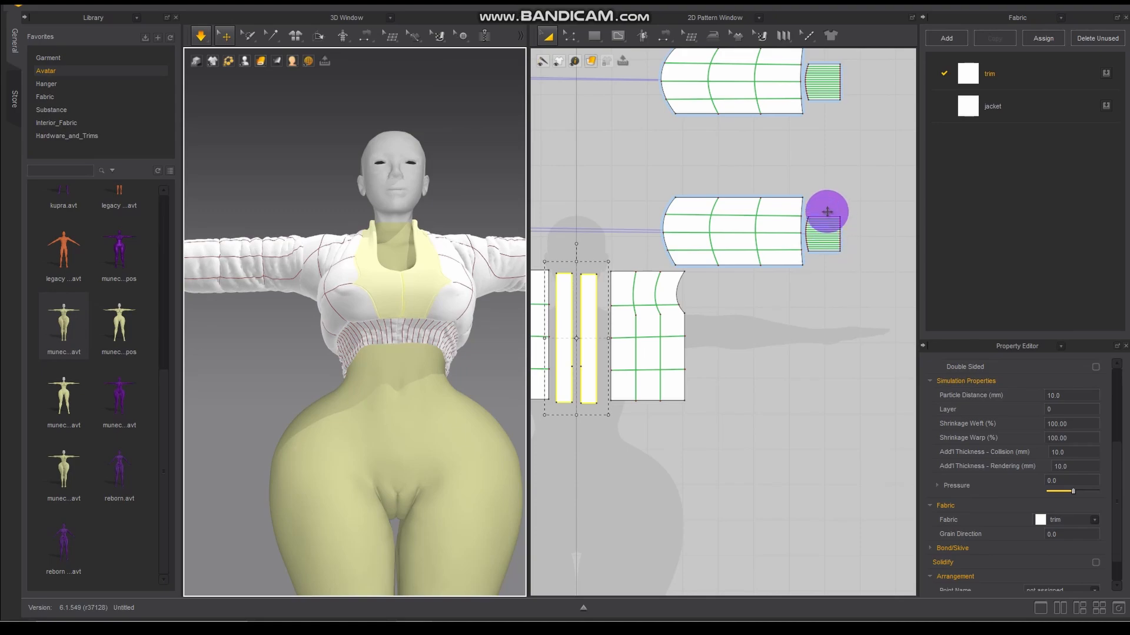
{"action": "left_click", "coordinate": [206, 41]}
Select the two ribbed cuff pieces at the ends of the right-hand sleeves in the 2D pattern
{"action": "scroll", "coordinate": [850, 244], "scroll_direction": "up", "scroll_amount": 5}
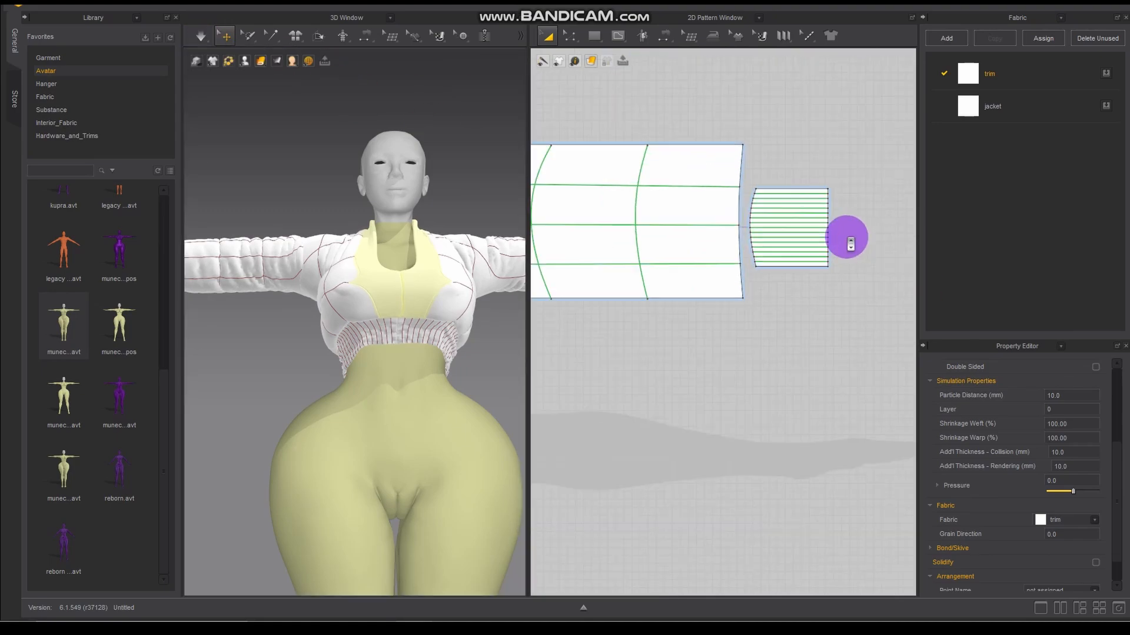
{"action": "scroll", "coordinate": [850, 244], "scroll_direction": "up", "scroll_amount": 5}
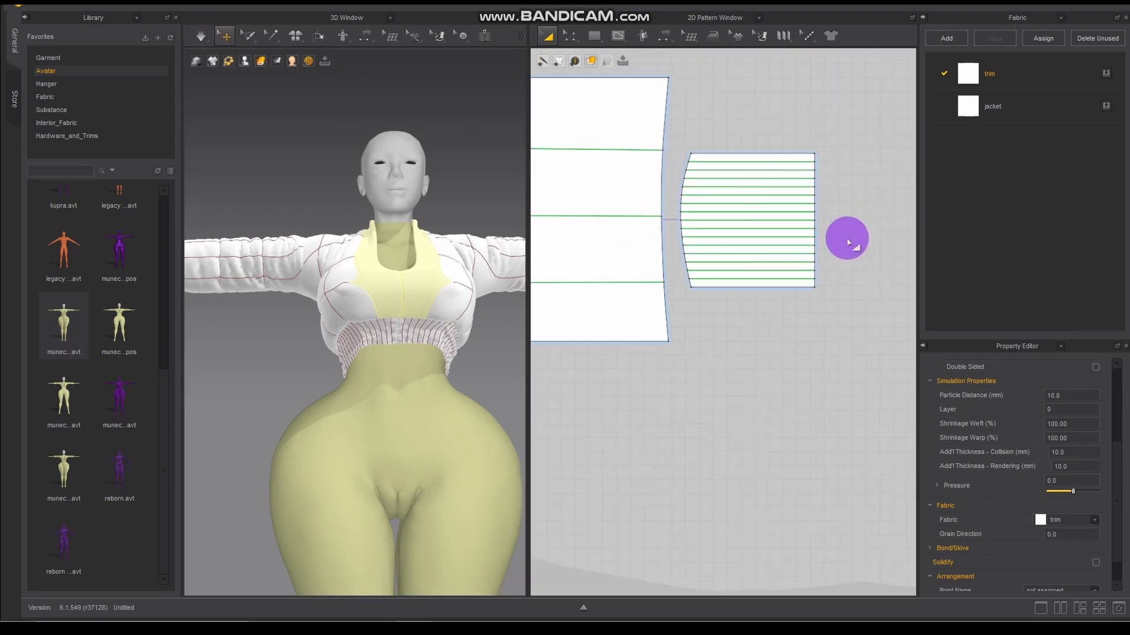
{"action": "left_click", "coordinate": [769, 221]}
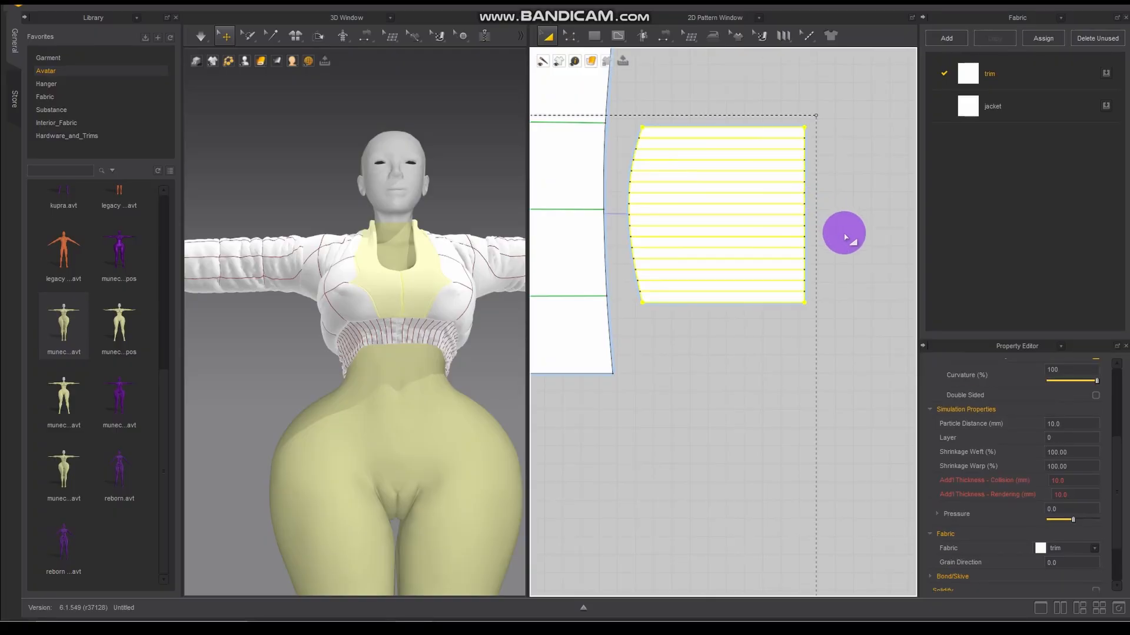
{"action": "left_click", "coordinate": [844, 236]}
{"action": "left_click", "coordinate": [766, 220]}
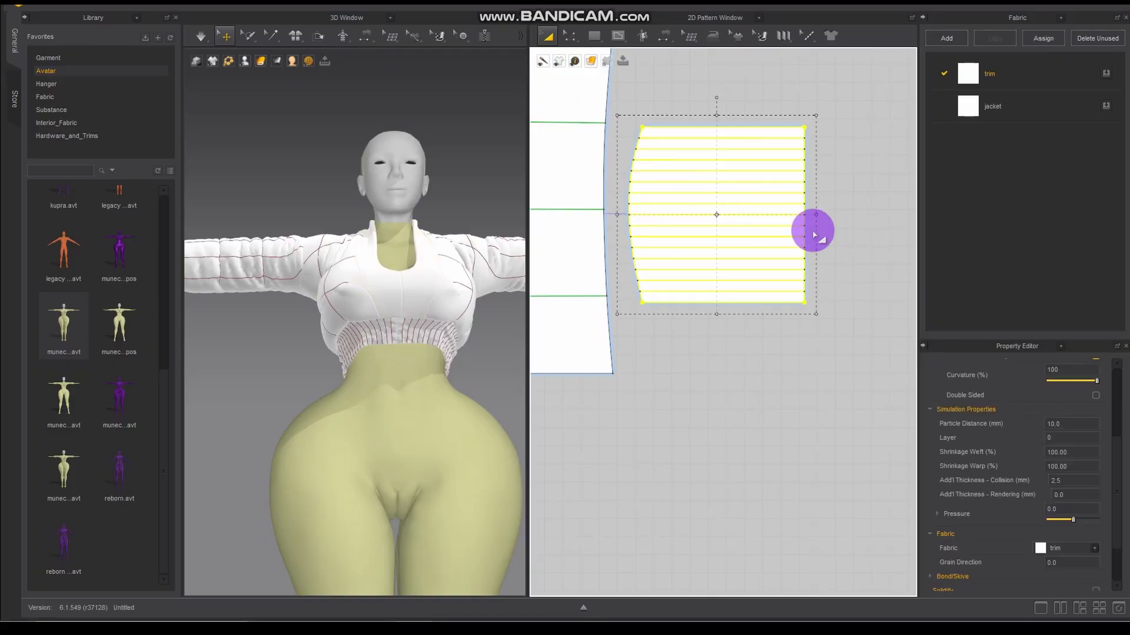
{"action": "scroll", "coordinate": [821, 285], "scroll_direction": "down", "scroll_amount": 5}
{"action": "scroll", "coordinate": [827, 370], "scroll_direction": "up", "scroll_amount": 4}
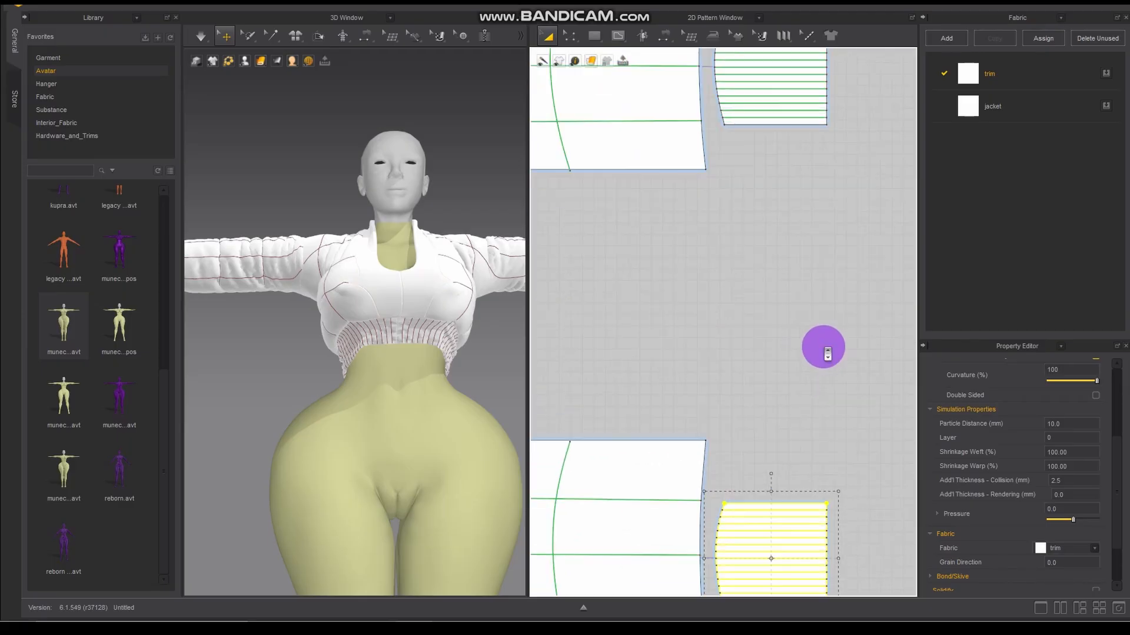
{"action": "left_click", "coordinate": [773, 122], "text": "shift"}
Add the two ribbed cuff pieces of the left-hand sleeves to the selection
{"action": "scroll", "coordinate": [588, 353], "scroll_direction": "down", "scroll_amount": 5}
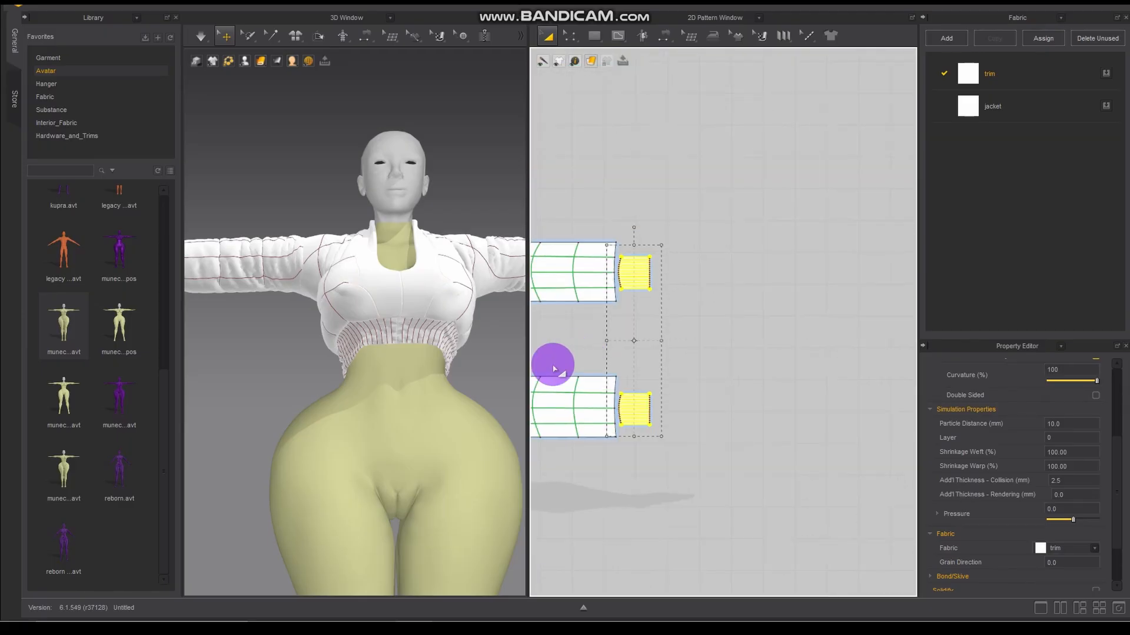
{"action": "middle_click_drag", "start_coordinate": [550, 349], "coordinate": [1094, 250]}
{"action": "scroll", "coordinate": [724, 285], "scroll_direction": "up", "scroll_amount": 4}
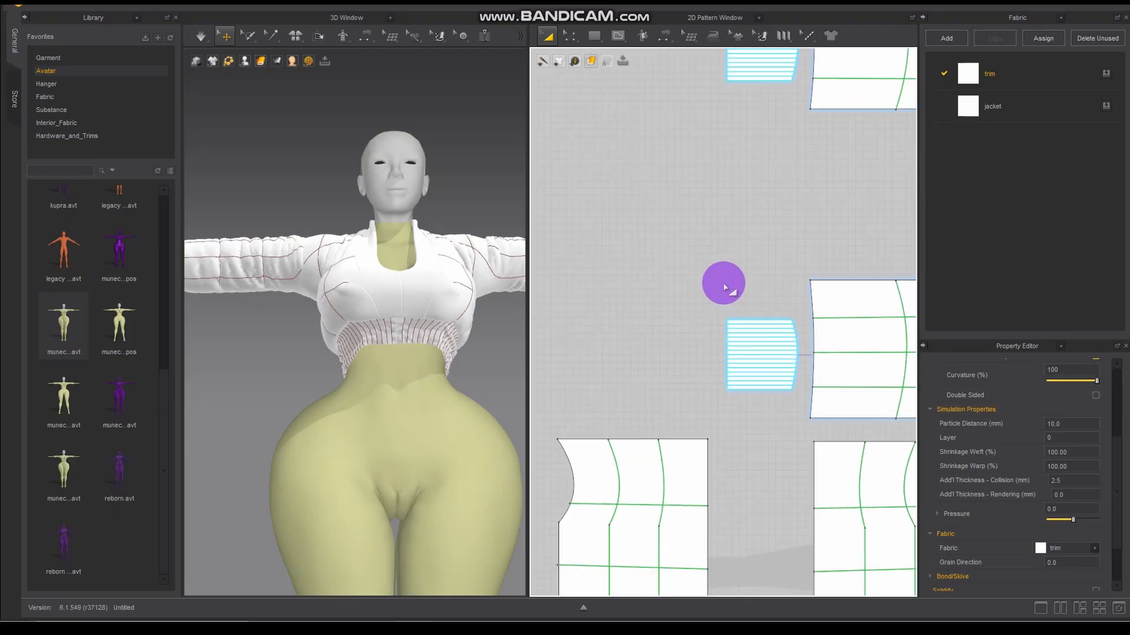
{"action": "scroll", "coordinate": [724, 285], "scroll_direction": "up", "scroll_amount": 4}
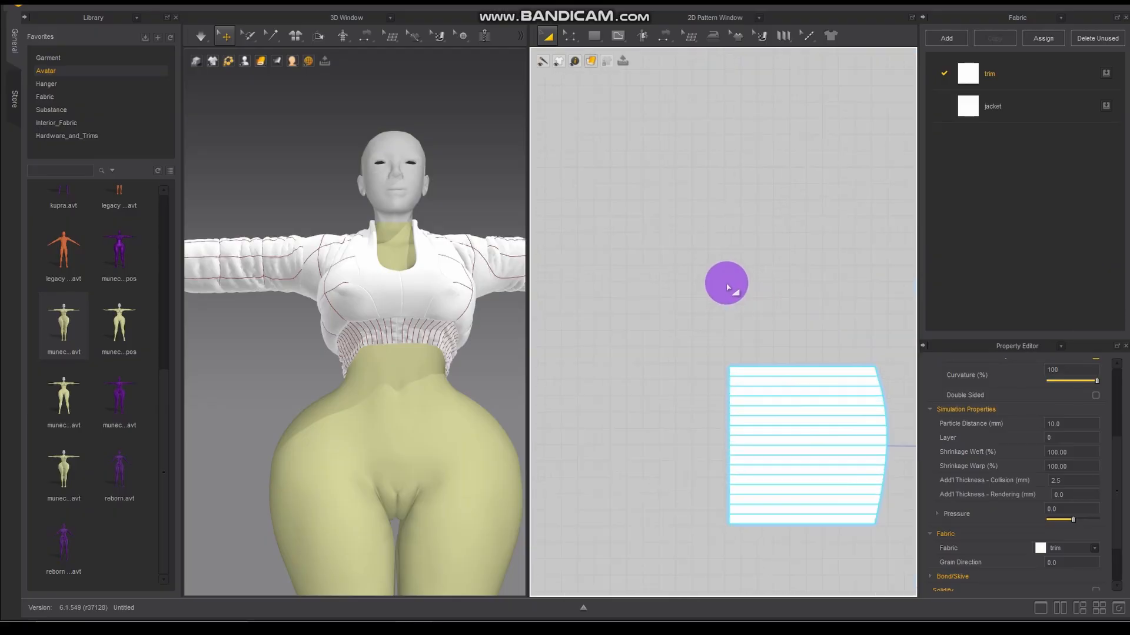
{"action": "left_click", "coordinate": [825, 372]}
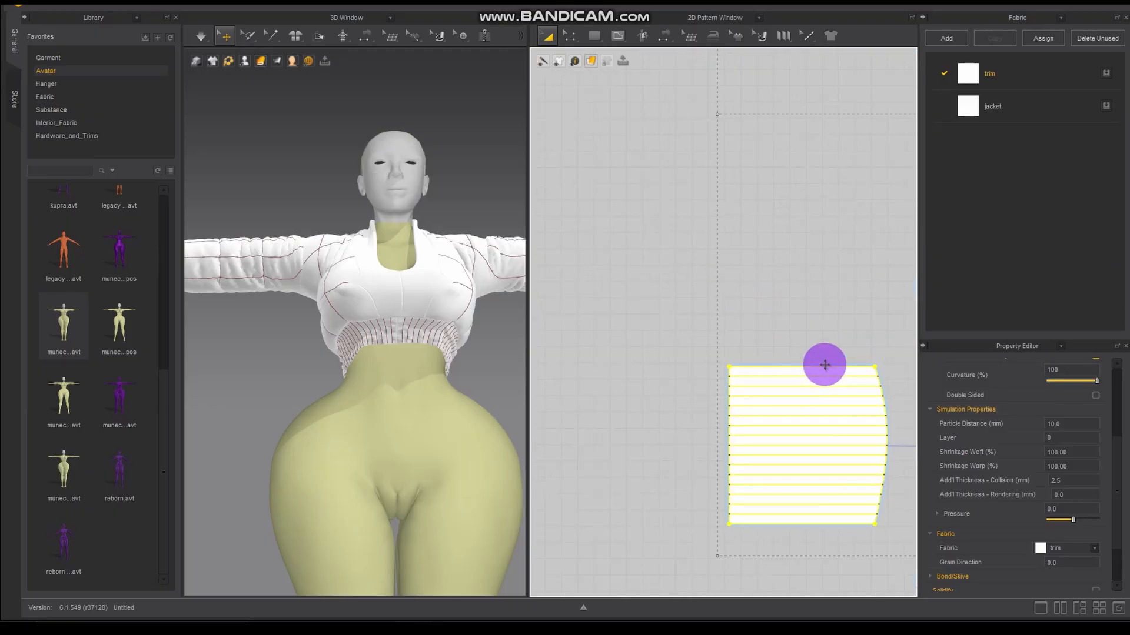
{"action": "middle_click_drag", "start_coordinate": [828, 267], "coordinate": [753, 621]}
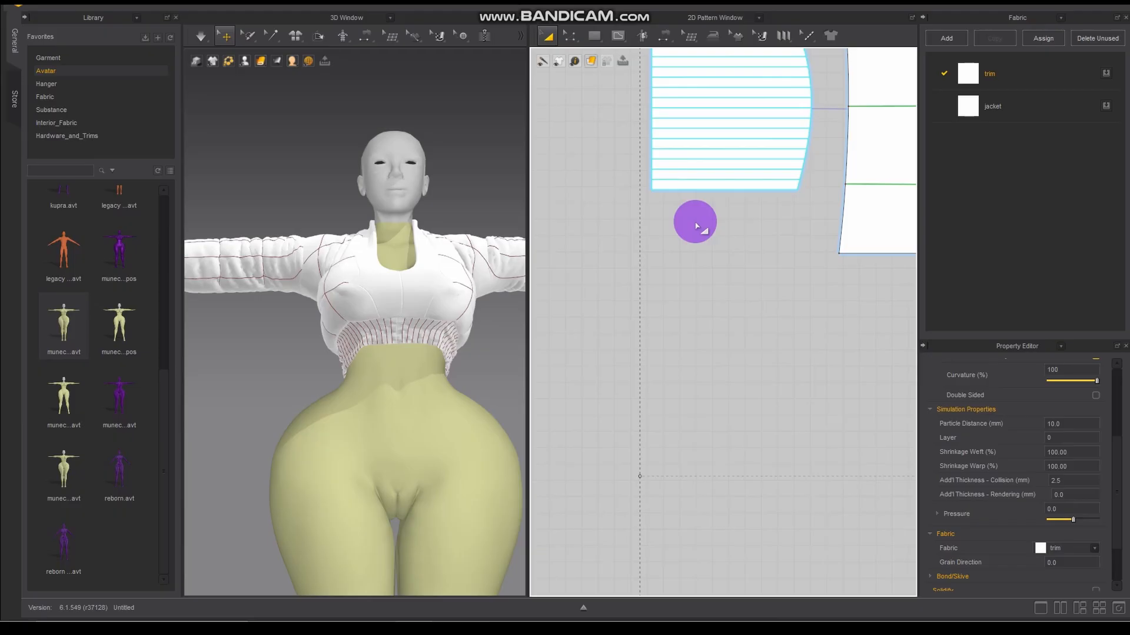
{"action": "left_click", "coordinate": [708, 187]}
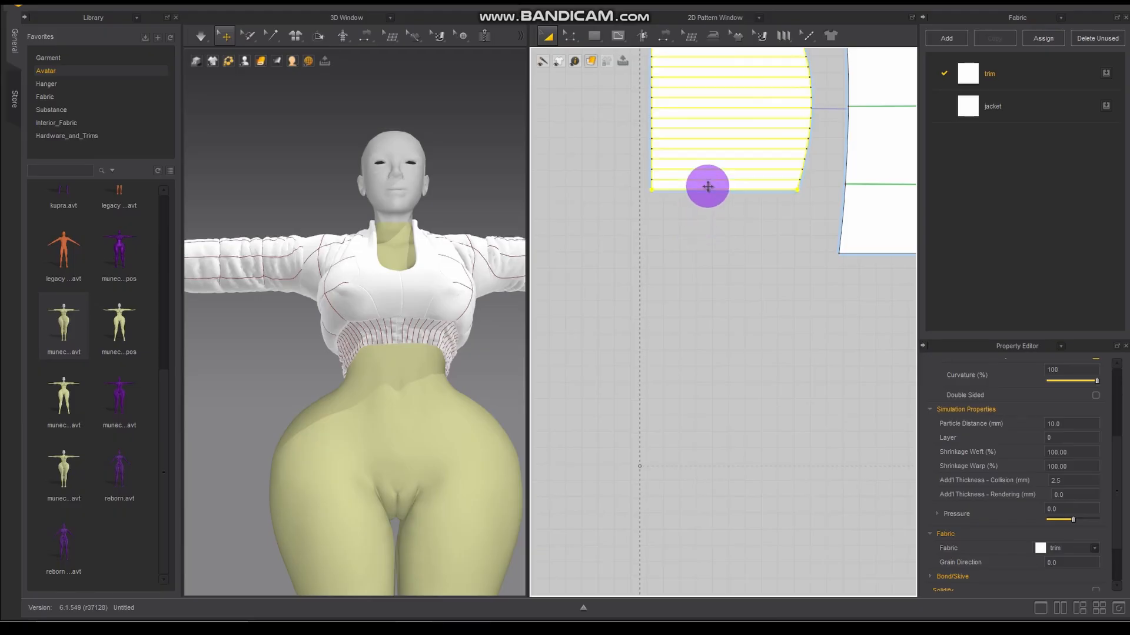
Add the two middle ribbed waistband pieces below the bodice to the selected cuffs
{"action": "scroll", "coordinate": [790, 411], "scroll_direction": "down", "scroll_amount": 5}
{"action": "middle_click_drag", "start_coordinate": [659, 412], "coordinate": [570, 195]}
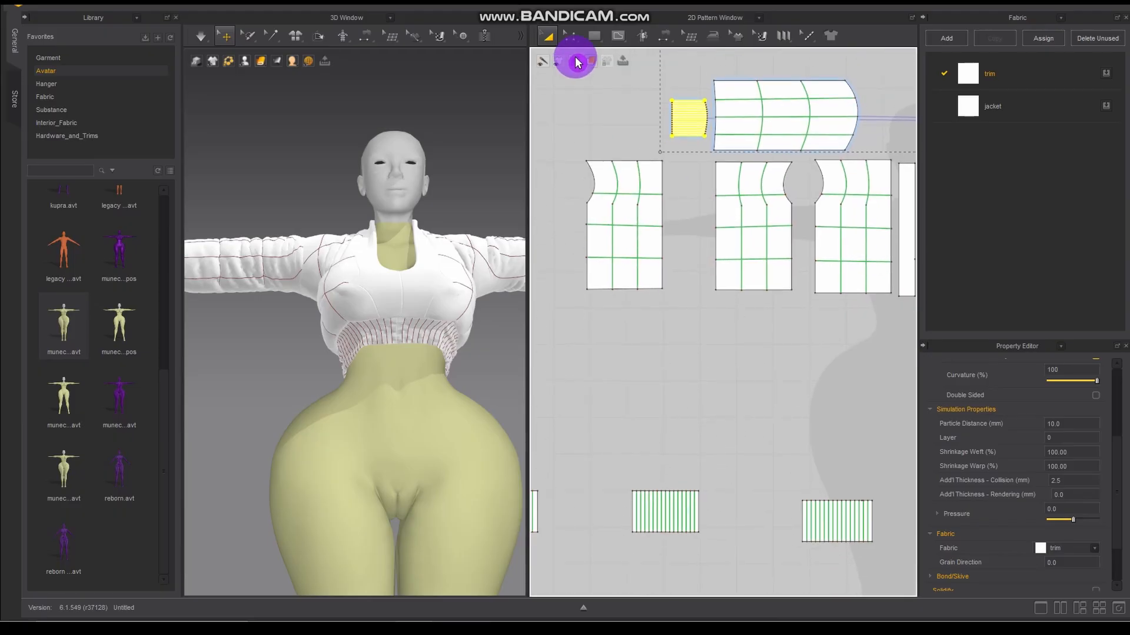
{"action": "middle_click_drag", "start_coordinate": [654, 456], "coordinate": [684, 256]}
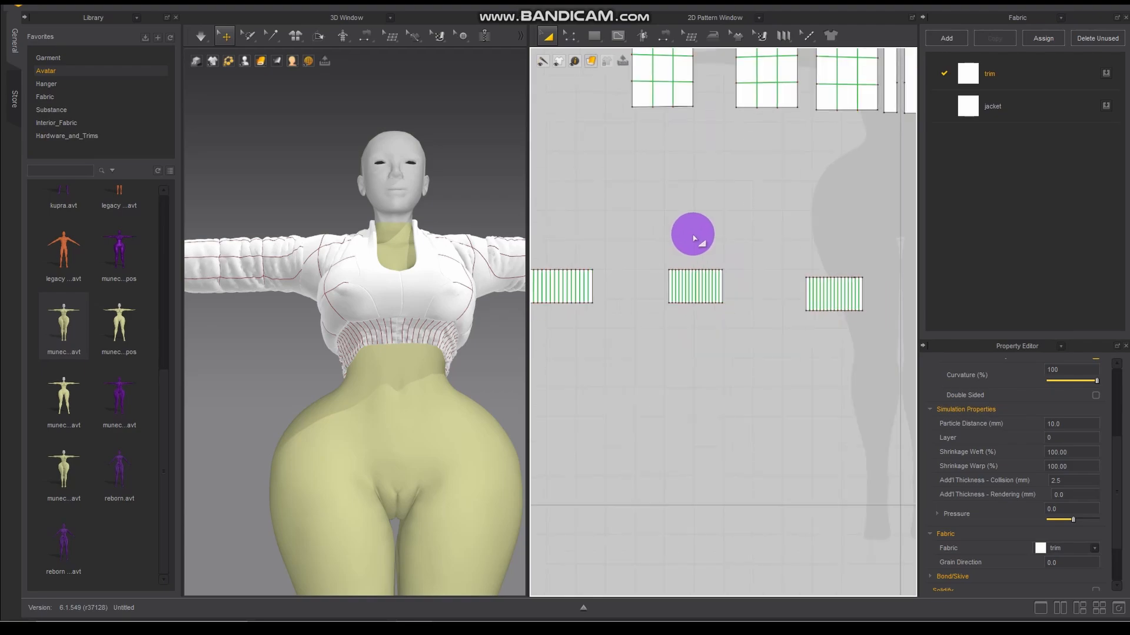
{"action": "scroll", "coordinate": [688, 245], "scroll_direction": "up", "scroll_amount": 5}
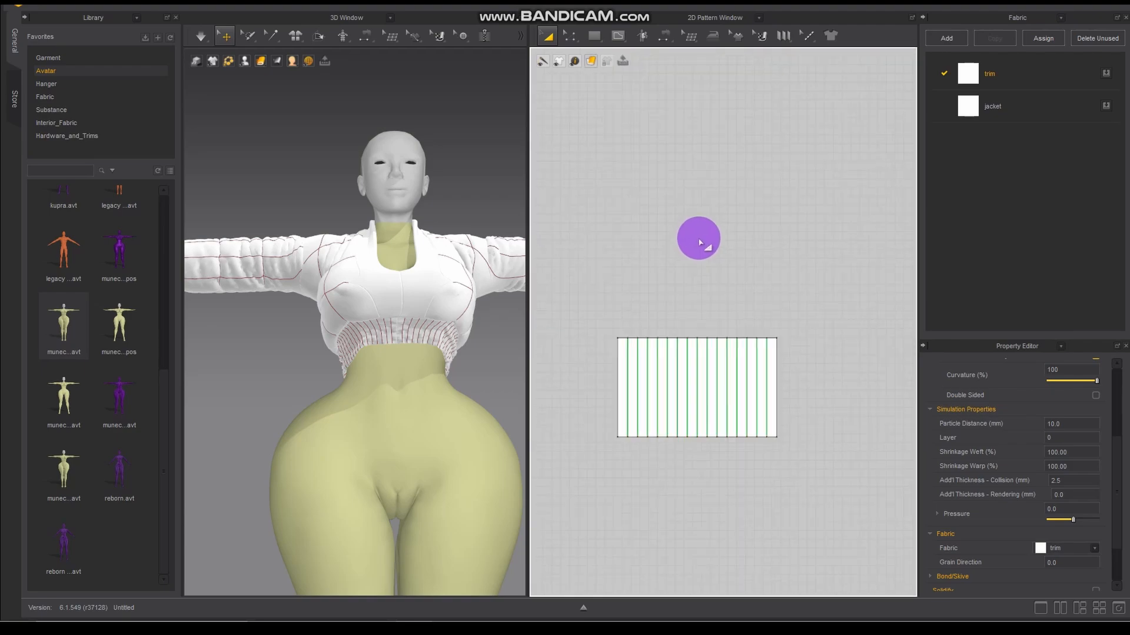
{"action": "left_click", "coordinate": [772, 378]}
{"action": "middle_click_drag", "start_coordinate": [890, 299], "coordinate": [442, 231]}
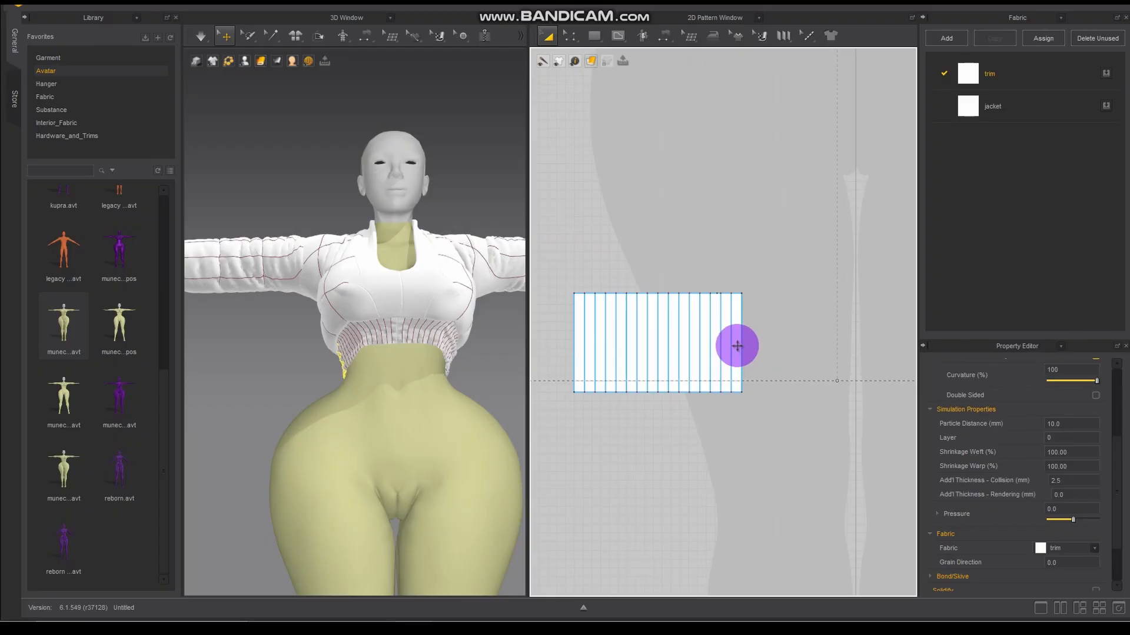
{"action": "left_click", "coordinate": [737, 346]}
Add the two outermost ribbed waistband pieces, so all cuffs and waistband pieces are selected together
{"action": "middle_click_drag", "start_coordinate": [574, 229], "coordinate": [1106, 225]}
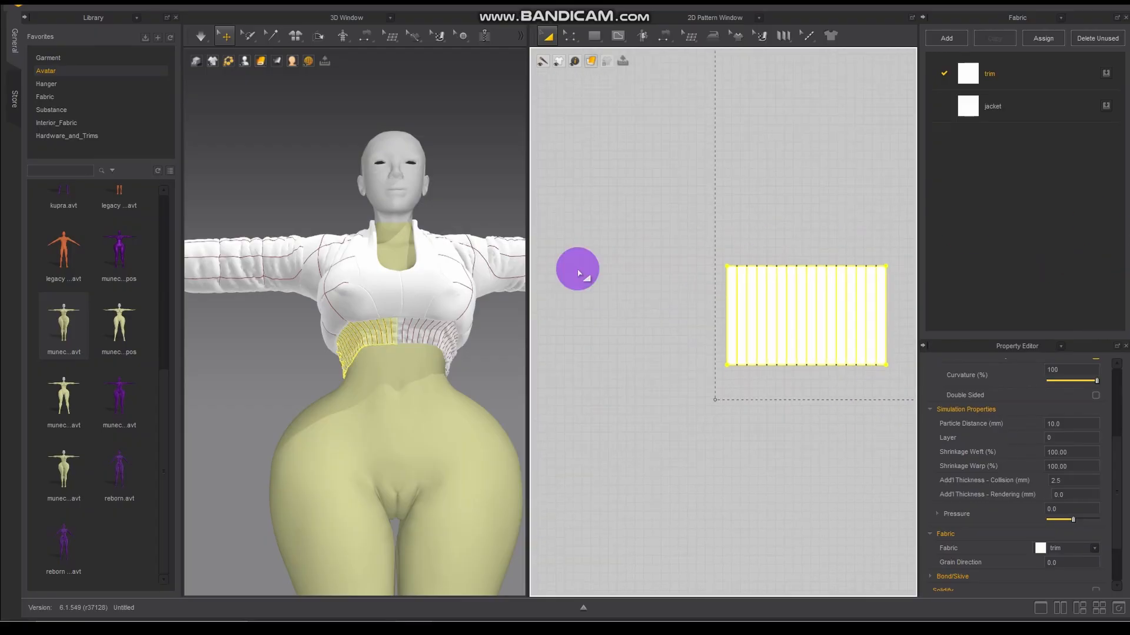
{"action": "middle_click_drag", "start_coordinate": [595, 244], "coordinate": [895, 217]}
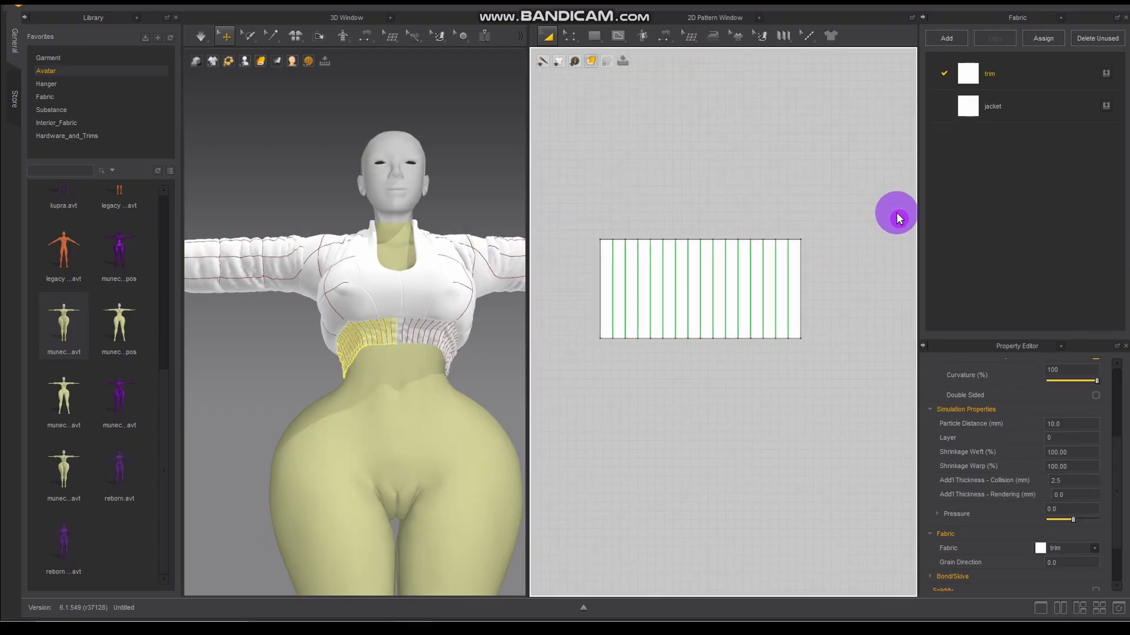
{"action": "left_click", "coordinate": [797, 287]}
{"action": "middle_click_drag", "start_coordinate": [560, 265], "coordinate": [954, 271]}
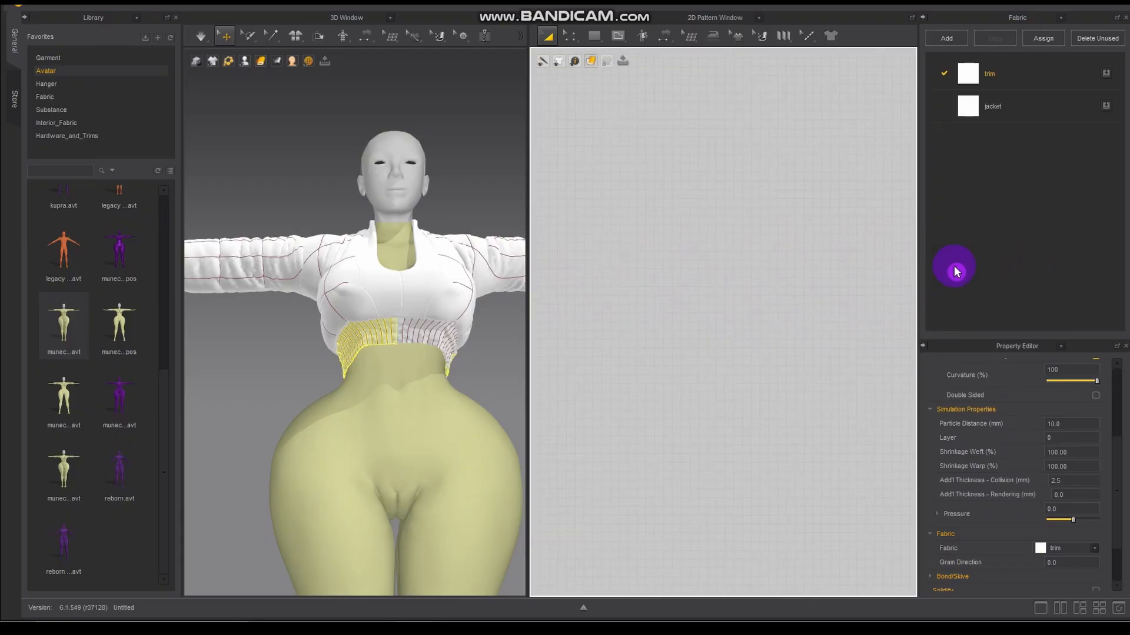
{"action": "scroll", "coordinate": [815, 383], "scroll_direction": "down", "scroll_amount": 4}
{"action": "middle_click_drag", "start_coordinate": [809, 376], "coordinate": [676, 307]}
{"action": "scroll", "coordinate": [785, 320], "scroll_direction": "up", "scroll_amount": 4}
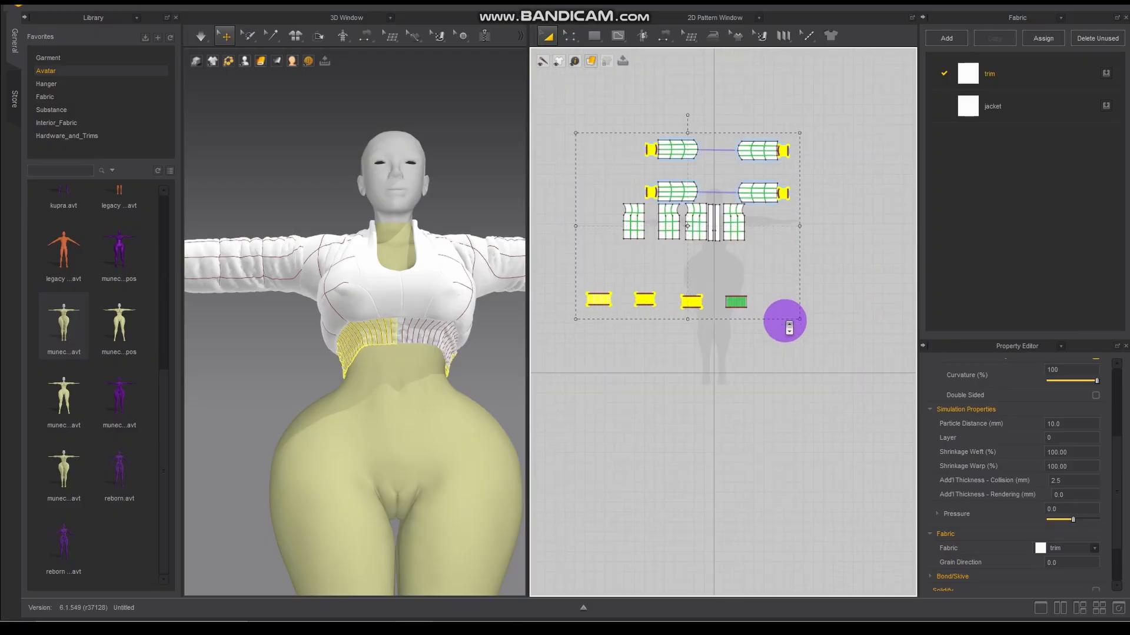
{"action": "scroll", "coordinate": [786, 323], "scroll_direction": "up", "scroll_amount": 5}
{"action": "scroll", "coordinate": [588, 228], "scroll_direction": "up", "scroll_amount": 3}
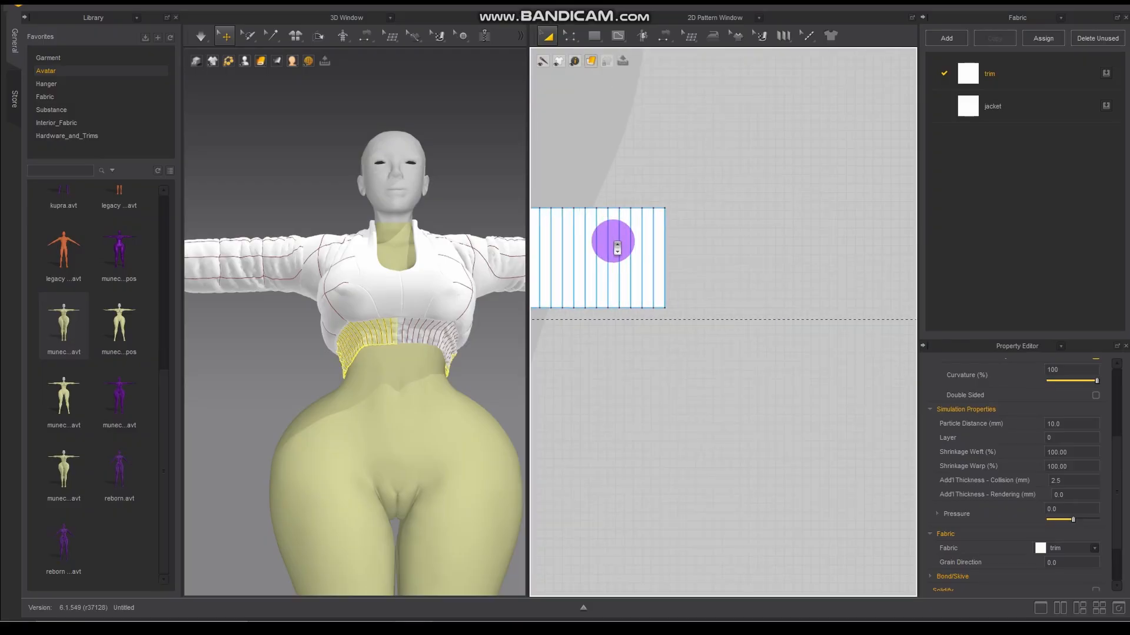
{"action": "left_click", "coordinate": [659, 258]}
Set the additional collision thickness and additional rendering thickness of the cuffs and waistband pieces to 10 mm
{"action": "left_click", "coordinate": [1051, 507]}
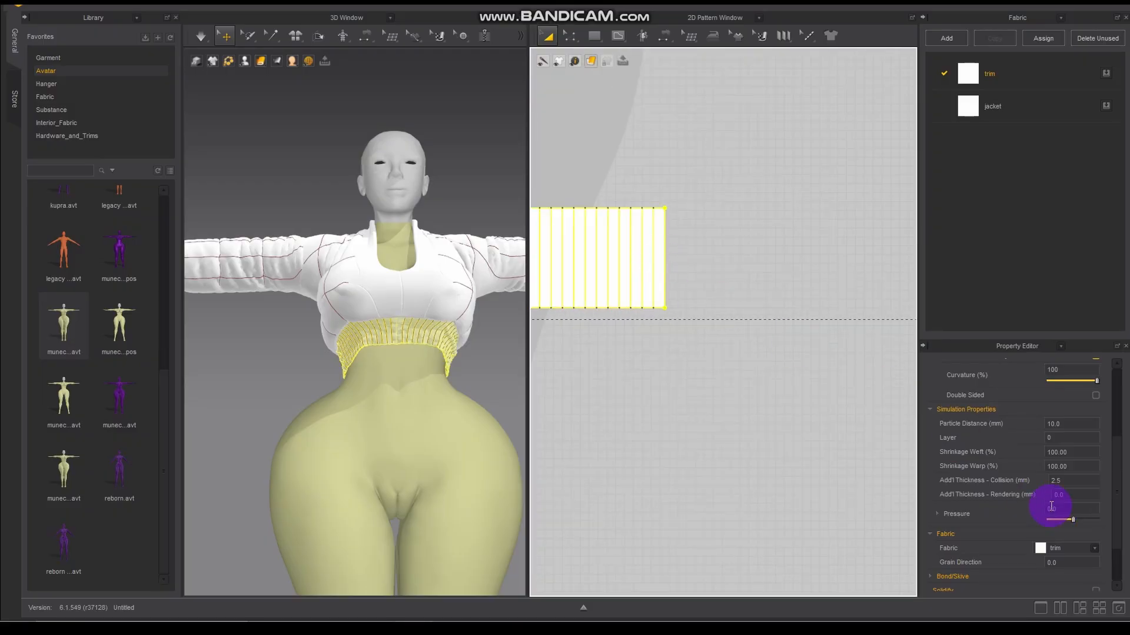
{"action": "left_click", "coordinate": [1088, 477]}
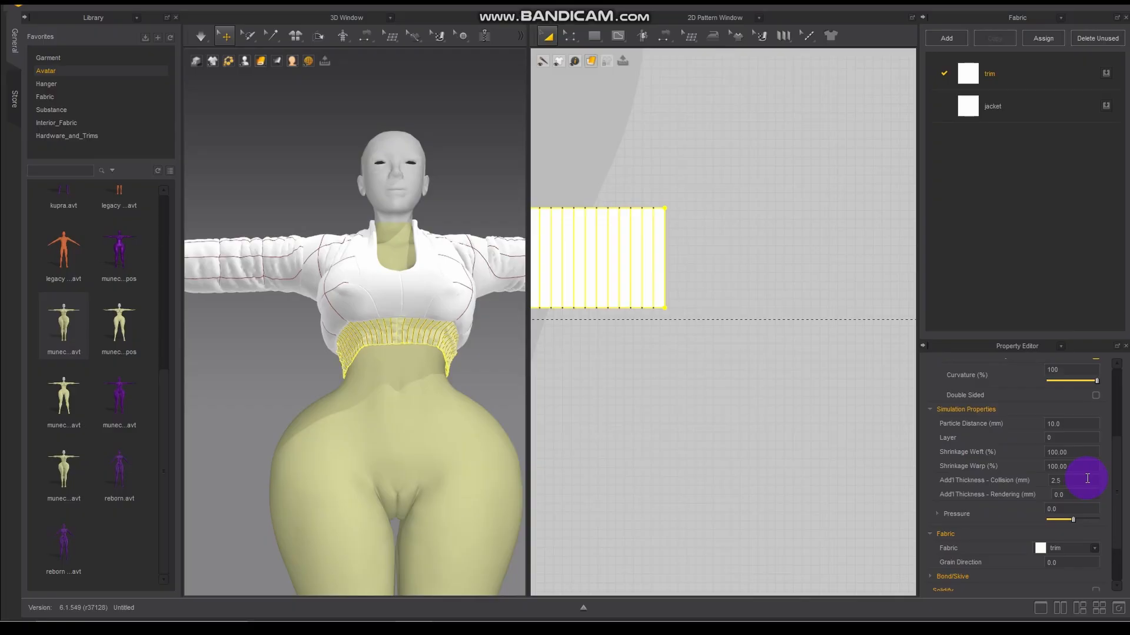
{"action": "left_click_drag", "start_coordinate": [1087, 478], "coordinate": [993, 479]}
{"action": "type", "text": "10.0"}
{"action": "left_click", "coordinate": [1059, 504]}
{"action": "type", "text": "10.0"}
{"action": "key", "text": "Return"}
Set the pressure of the selected cuffs and waistband pieces to 27
{"action": "scroll", "coordinate": [417, 327], "scroll_direction": "up", "scroll_amount": 5}
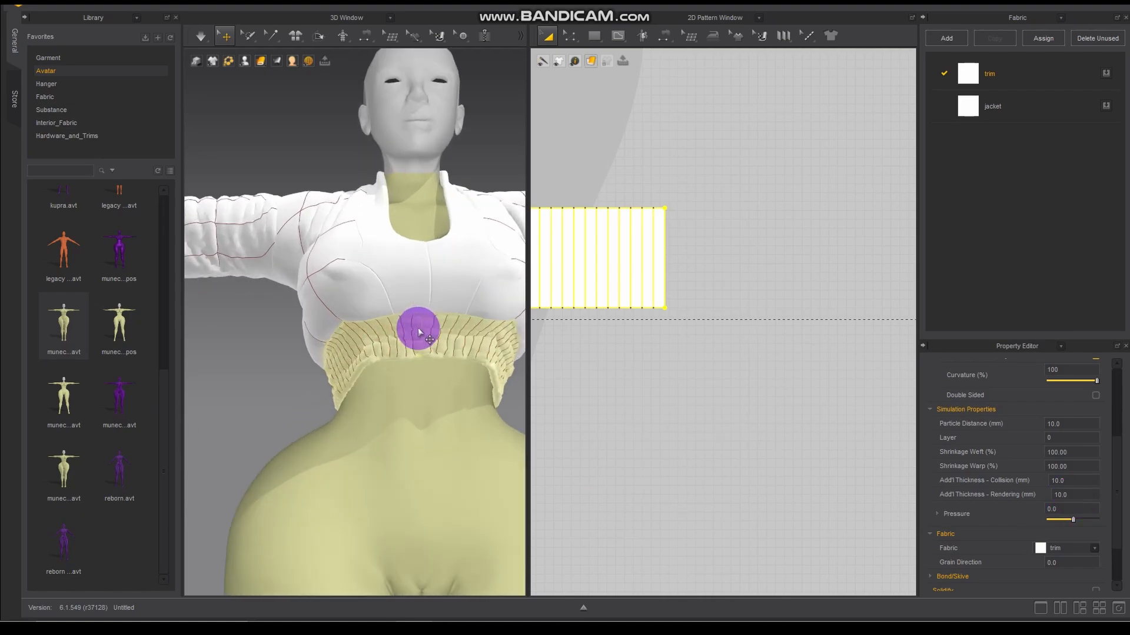
{"action": "right_click_drag", "start_coordinate": [418, 328], "coordinate": [464, 388]}
{"action": "left_click", "coordinate": [956, 540]}
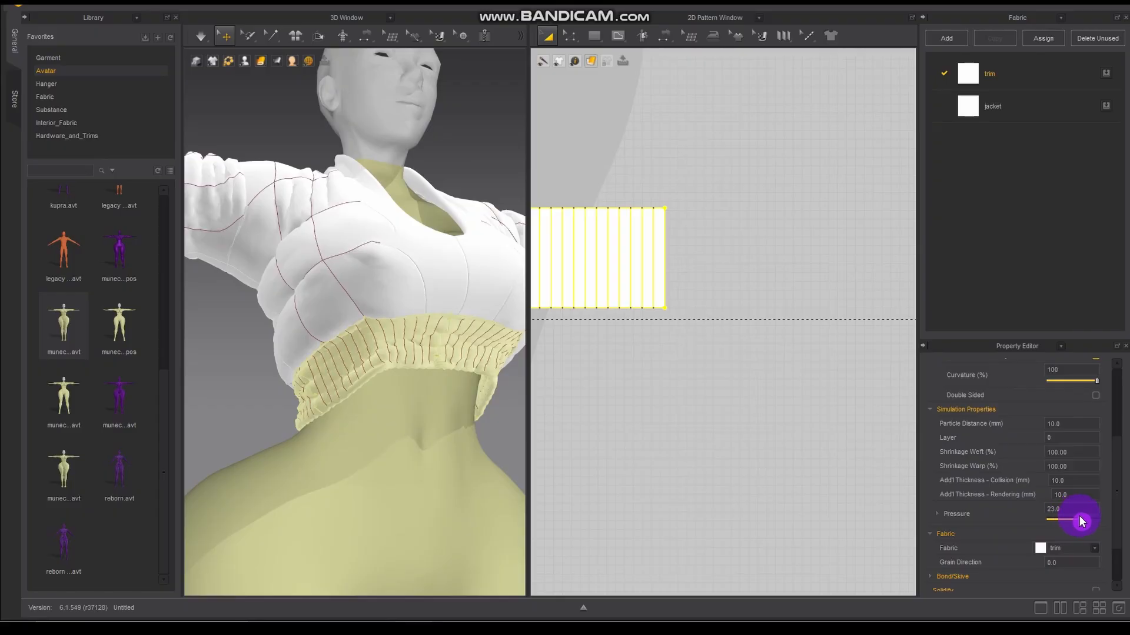
Simulate the garment in Normal mode and tug the waistband to settle the thickened ribbing around the waist
{"action": "left_click", "coordinate": [203, 33]}
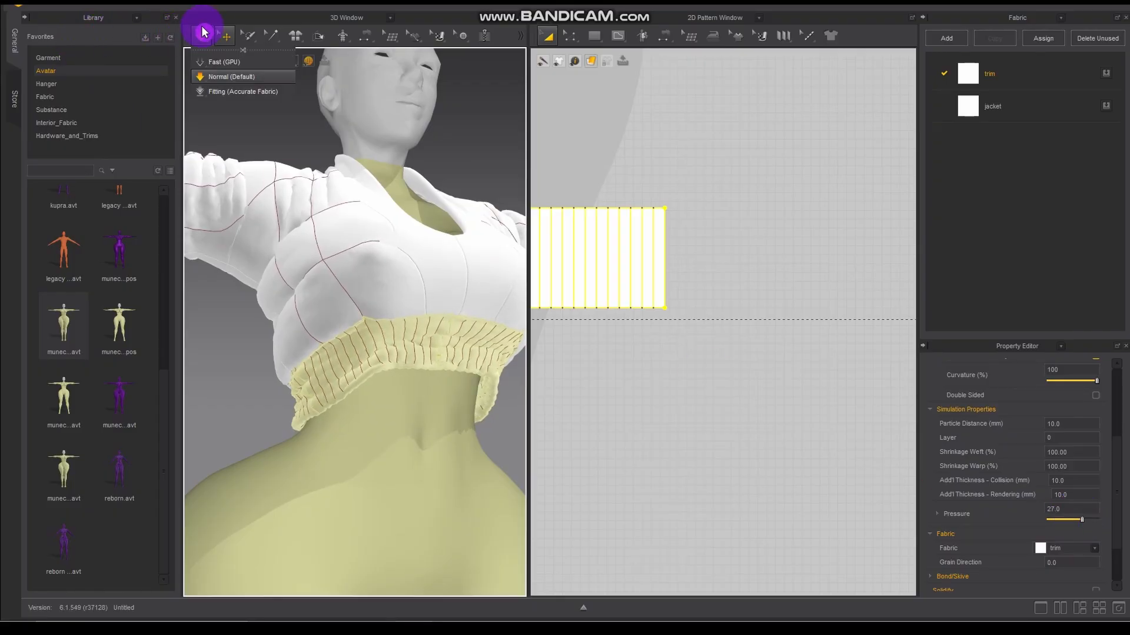
{"action": "left_click_drag", "start_coordinate": [426, 371], "coordinate": [439, 379]}
{"action": "key", "text": "space"}
{"action": "right_click_drag", "start_coordinate": [439, 379], "coordinate": [396, 404]}
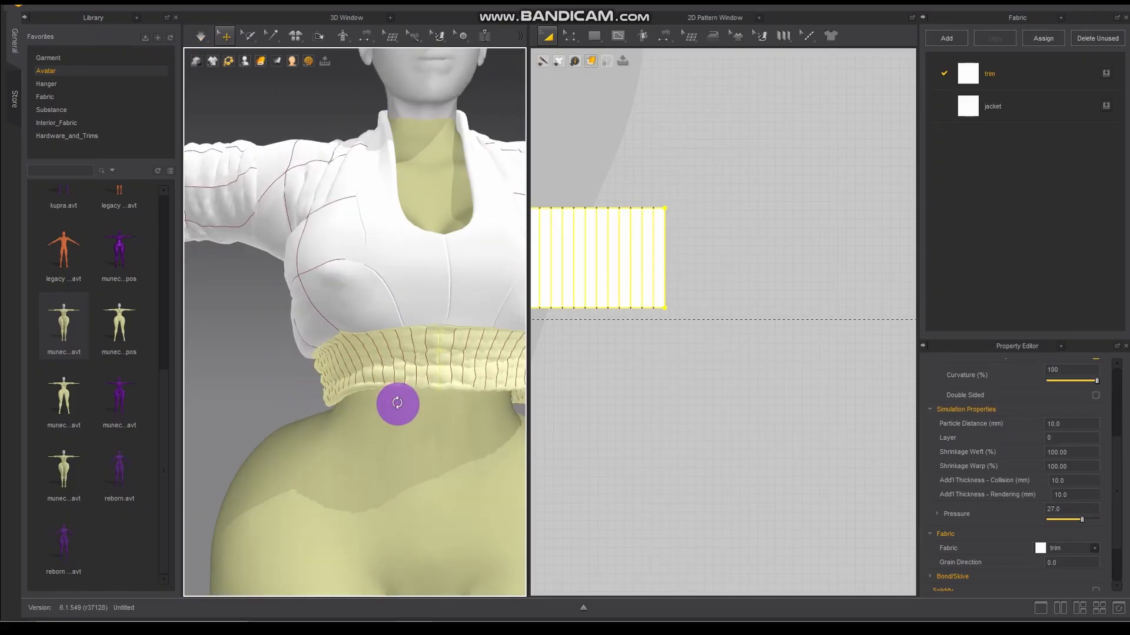
{"action": "key", "text": "space"}
{"action": "scroll", "coordinate": [427, 321], "scroll_direction": "down", "scroll_amount": 4}
{"action": "key", "text": "space"}
Examine the front drape of the waistband, neckline and sleeves, toggling the simulation
{"action": "right_click_drag", "start_coordinate": [383, 328], "coordinate": [402, 346]}
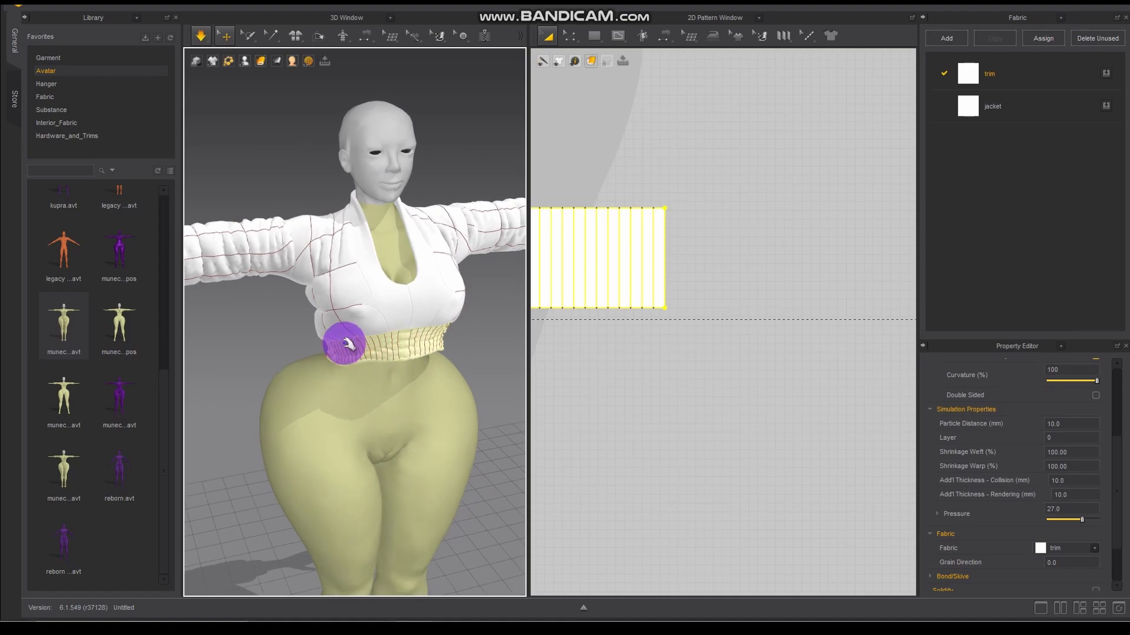
{"action": "scroll", "coordinate": [353, 353], "scroll_direction": "down", "scroll_amount": 3}
{"action": "key", "text": "space"}
{"action": "middle_click_drag", "start_coordinate": [340, 331], "coordinate": [315, 286]}
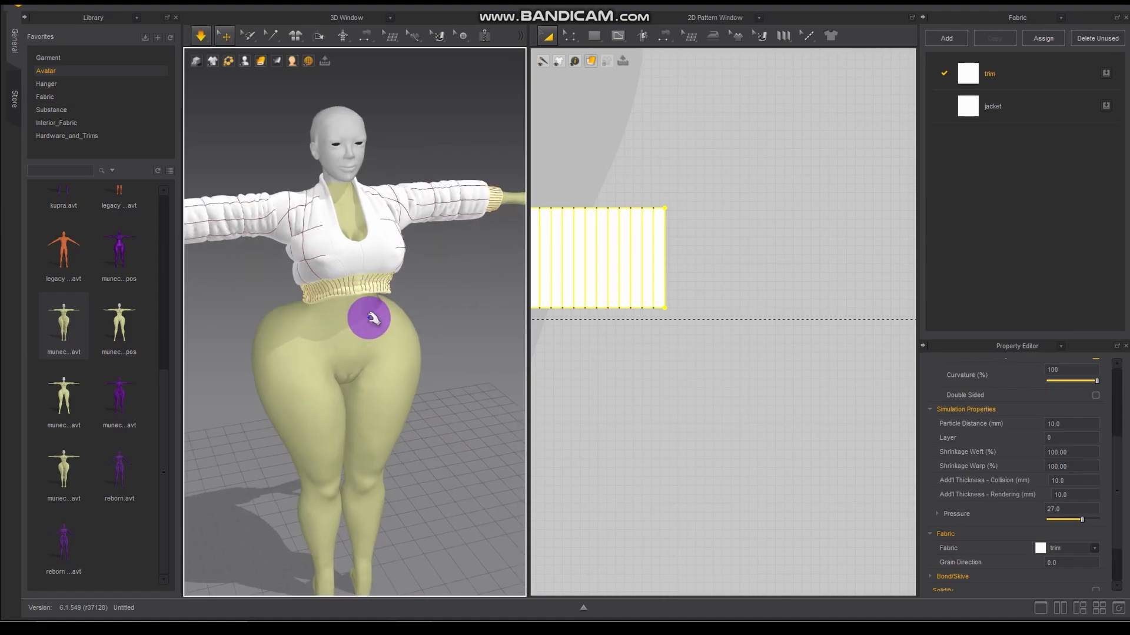
{"action": "key", "text": "space"}
{"action": "right_click_drag", "start_coordinate": [371, 316], "coordinate": [347, 318]}
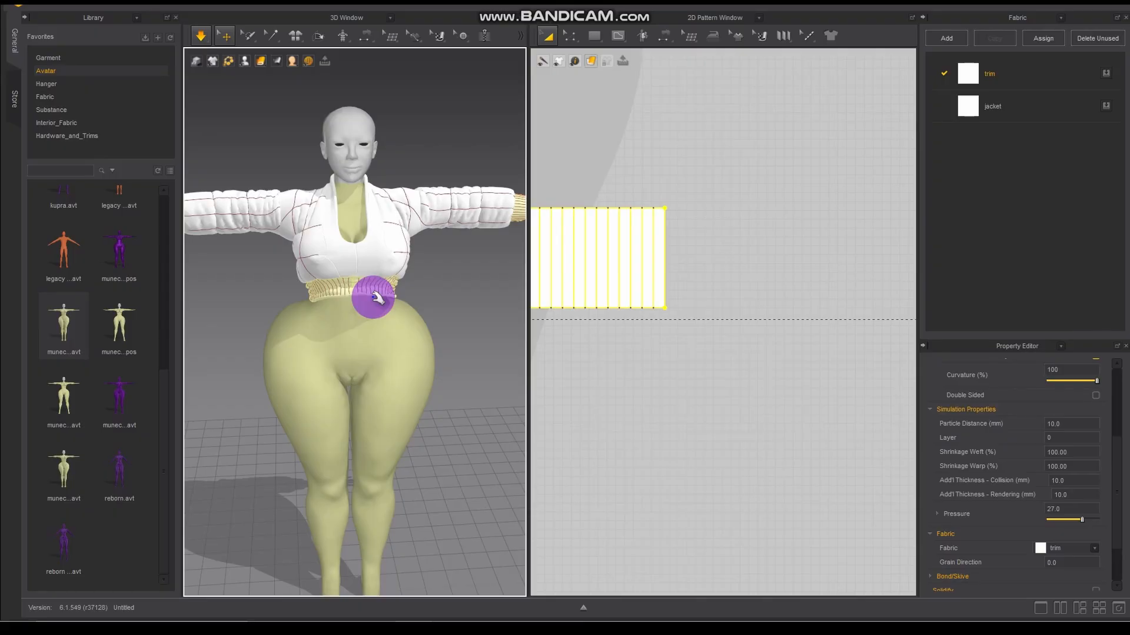
{"action": "scroll", "coordinate": [373, 315], "scroll_direction": "down", "scroll_amount": 3}
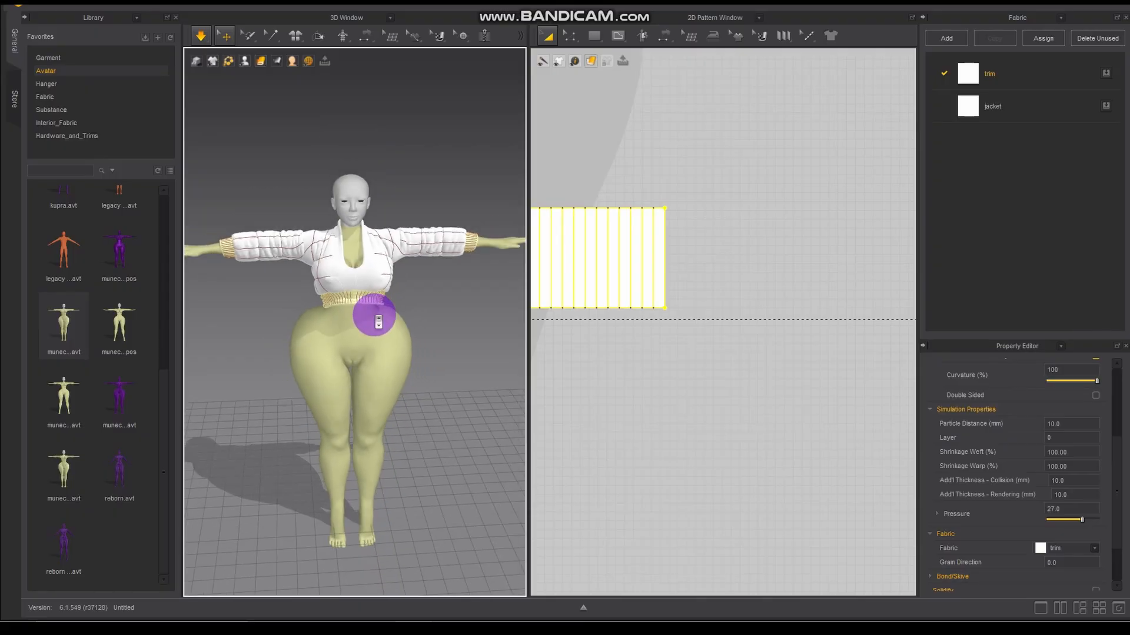
{"action": "scroll", "coordinate": [379, 321], "scroll_direction": "up", "scroll_amount": 3}
{"action": "mouse_move", "coordinate": [335, 303]}
{"action": "right_mouse_down"}
{"action": "mouse_move", "coordinate": [598, 282]}
{"action": "mouse_move", "coordinate": [353, 290]}
{"action": "right_mouse_up"}
{"action": "key", "text": "space"}
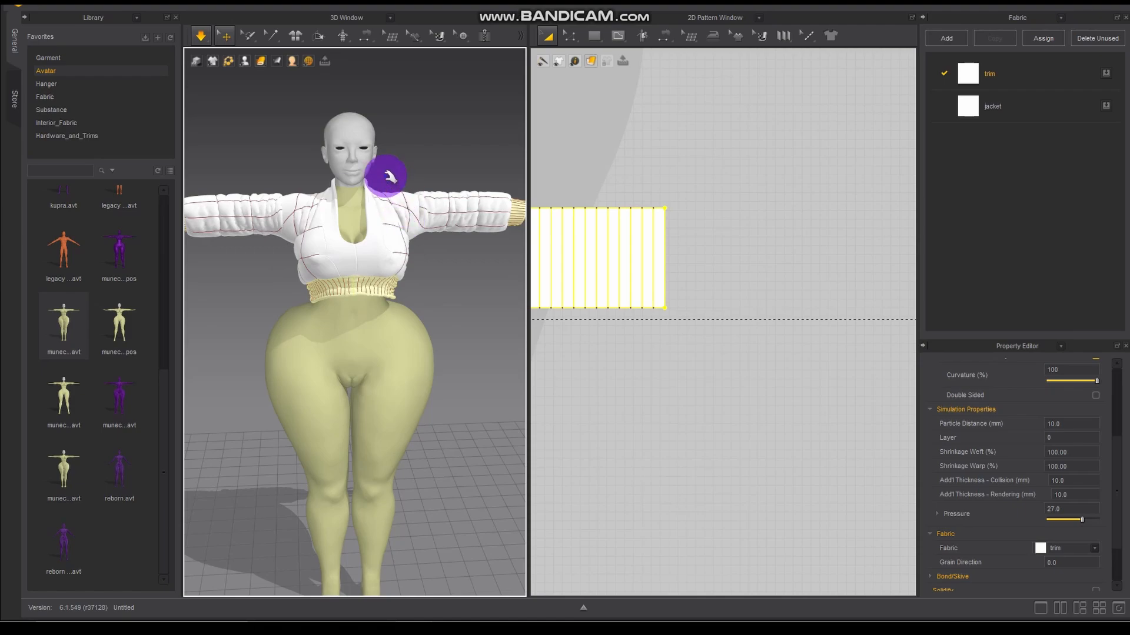
Inspect the puffed cuffs, waistband and jacket back from several angles around the avatar
{"action": "scroll", "coordinate": [378, 285], "scroll_direction": "up", "scroll_amount": 4}
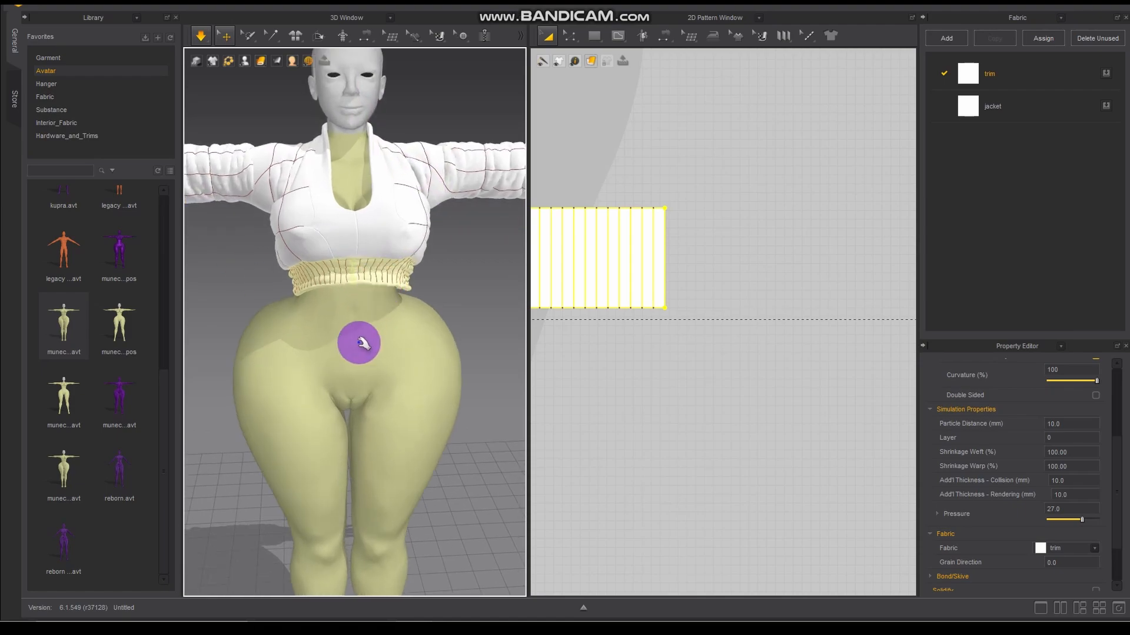
{"action": "right_click_drag", "start_coordinate": [347, 364], "coordinate": [559, 362]}
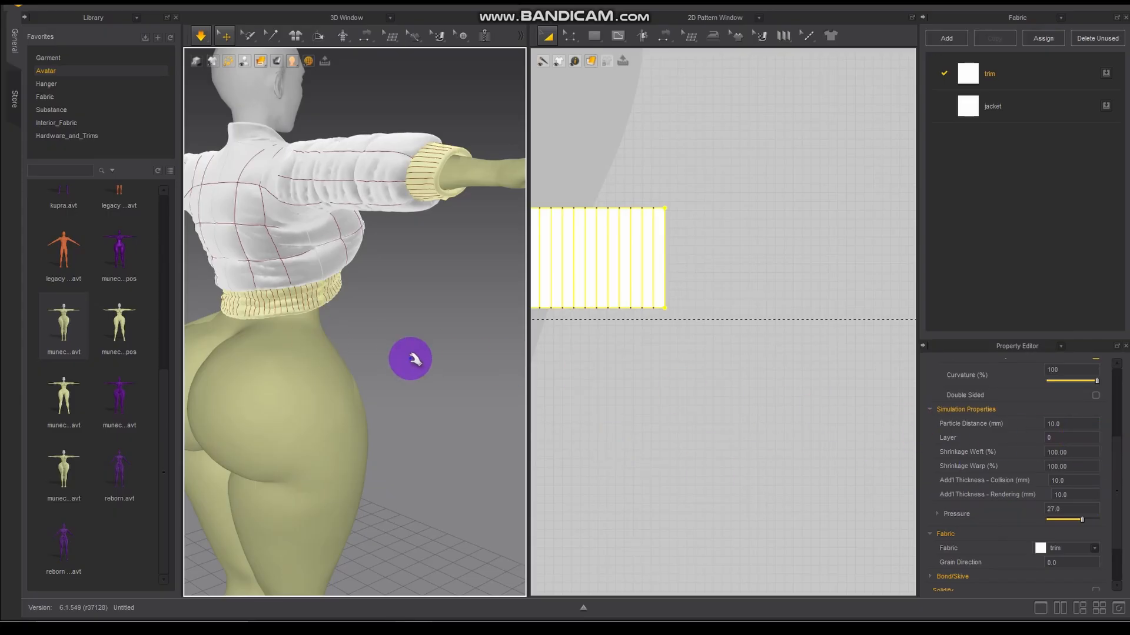
{"action": "right_click_drag", "start_coordinate": [348, 388], "coordinate": [174, 398]}
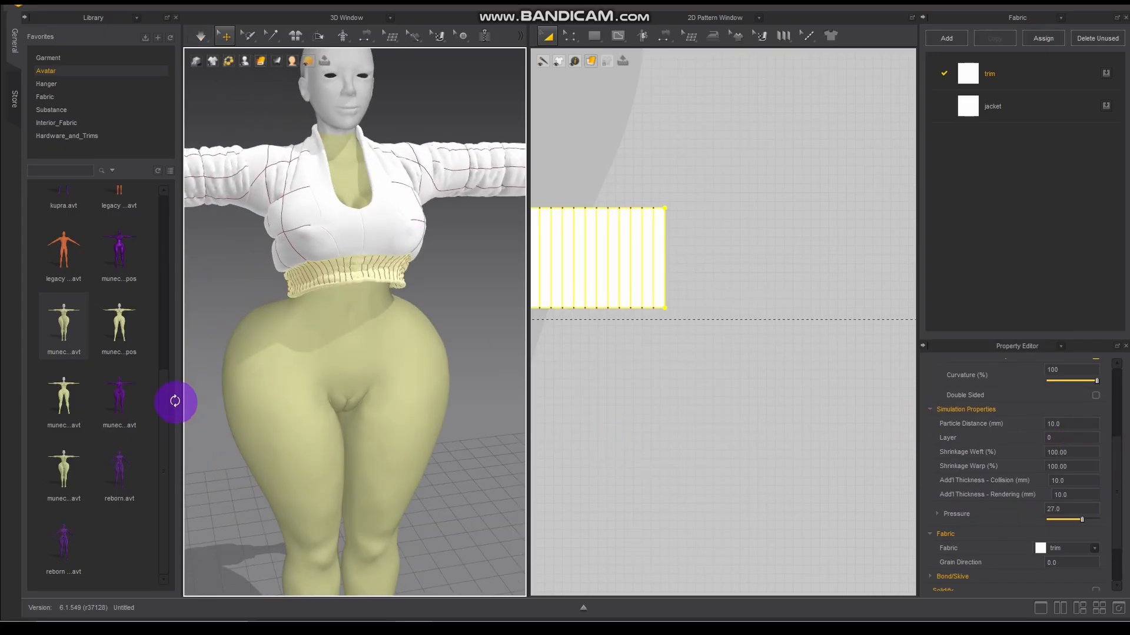
{"action": "scroll", "coordinate": [718, 405], "scroll_direction": "down", "scroll_amount": 3}
{"action": "scroll", "coordinate": [718, 404], "scroll_direction": "down", "scroll_amount": 4}
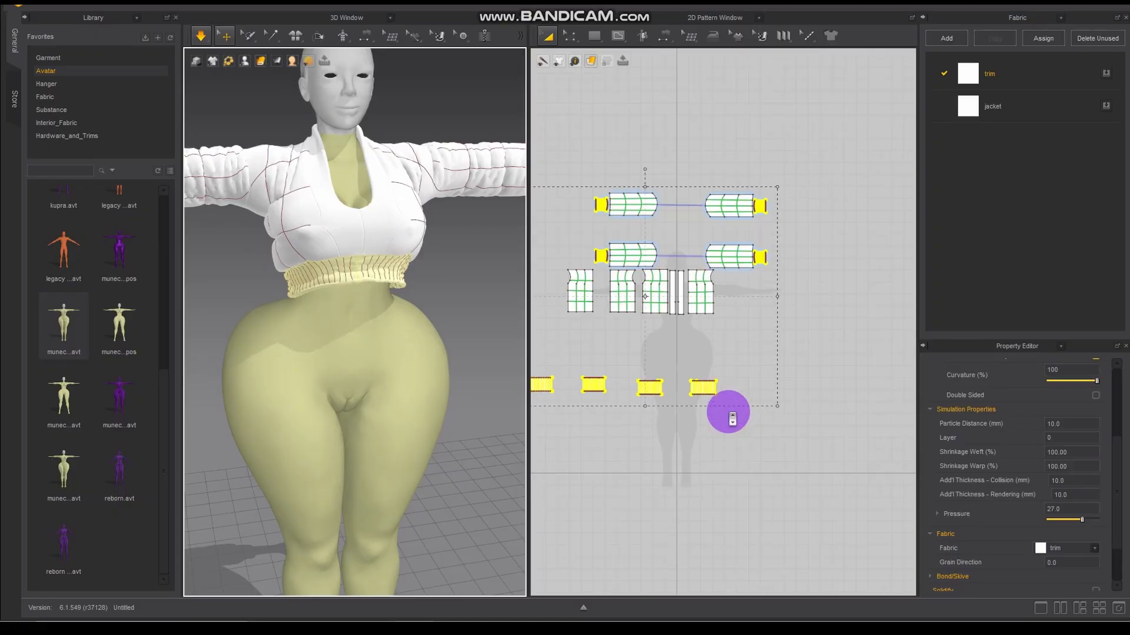
Select all the jacket's pattern pieces, including the sleeves, cuffs and waistband, and set their simulation layer to 3
{"action": "middle_click_drag", "start_coordinate": [690, 453], "coordinate": [799, 427]}
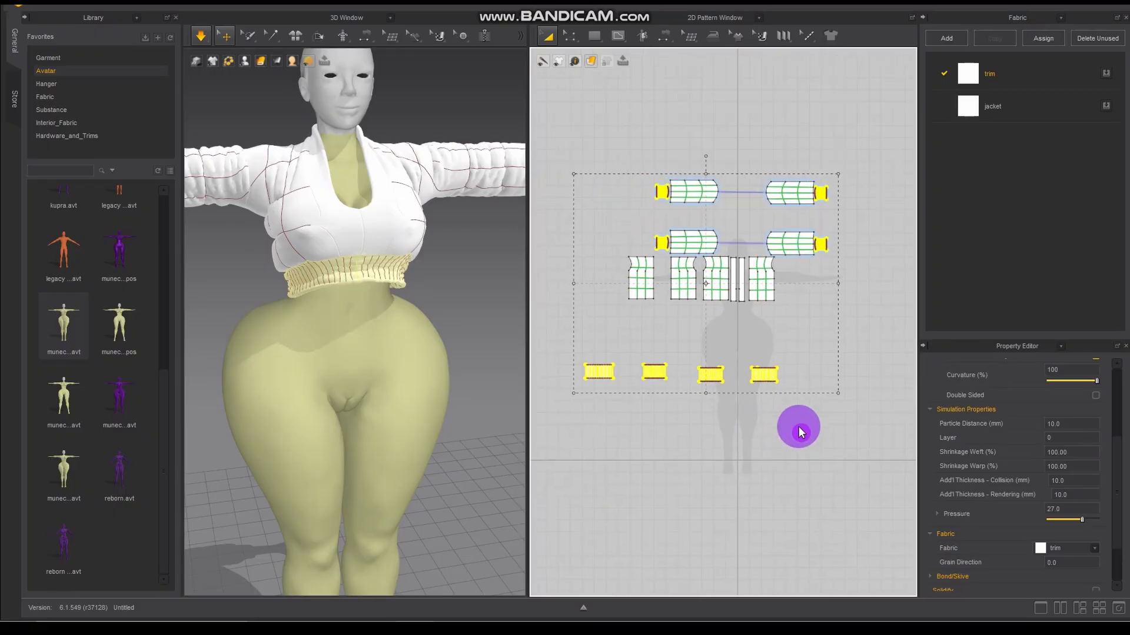
{"action": "left_click", "coordinate": [575, 200]}
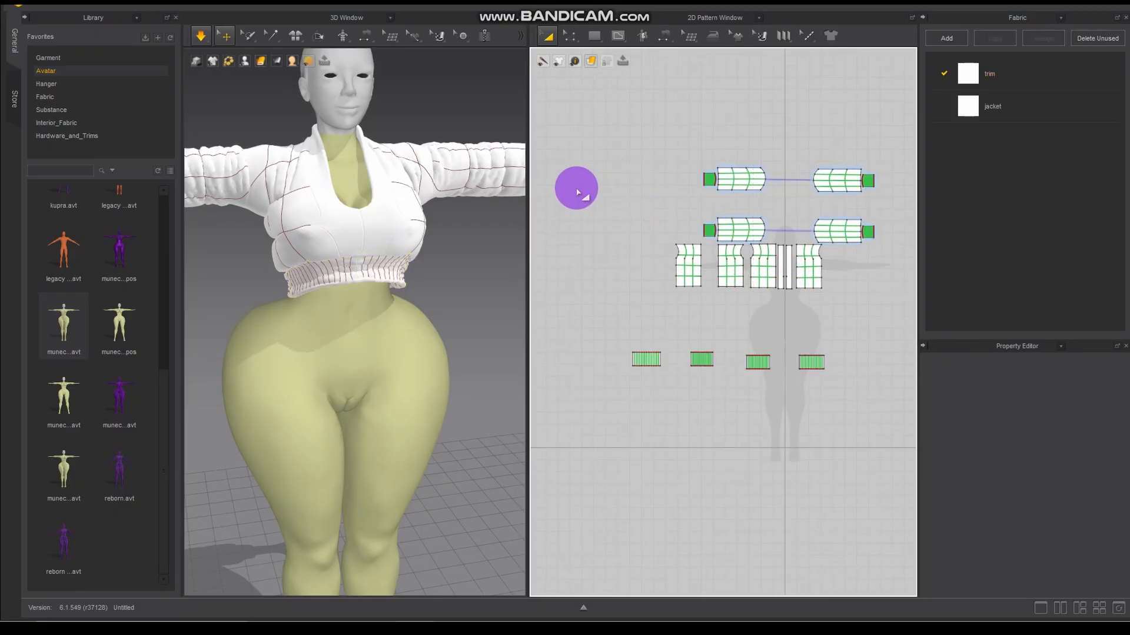
{"action": "left_click_drag", "start_coordinate": [565, 100], "coordinate": [965, 512]}
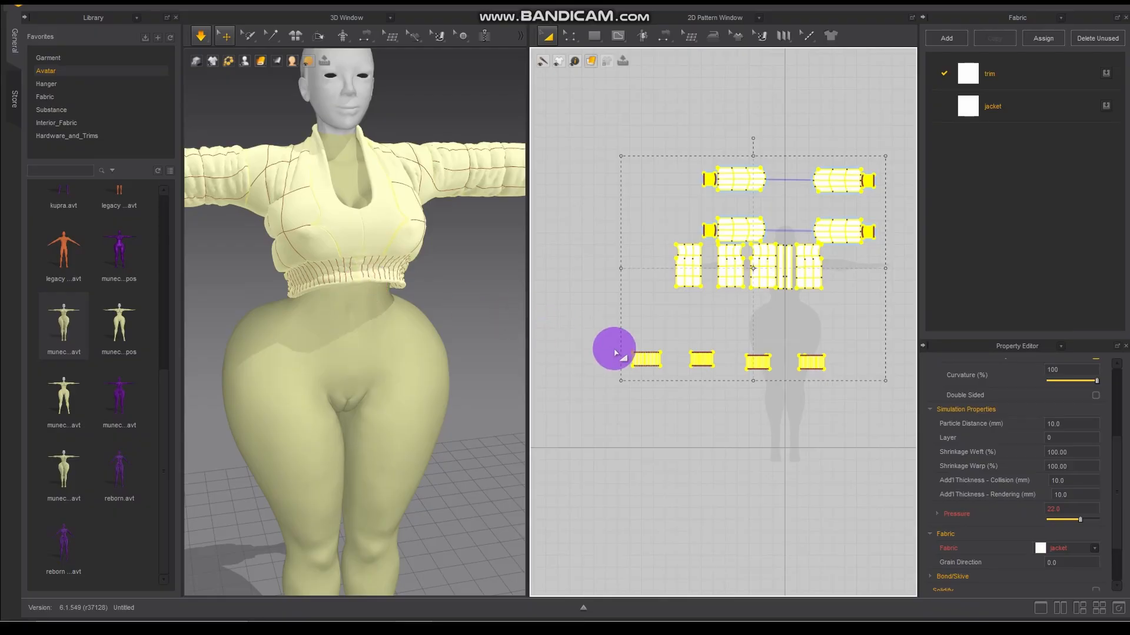
{"action": "left_click", "coordinate": [1041, 426]}
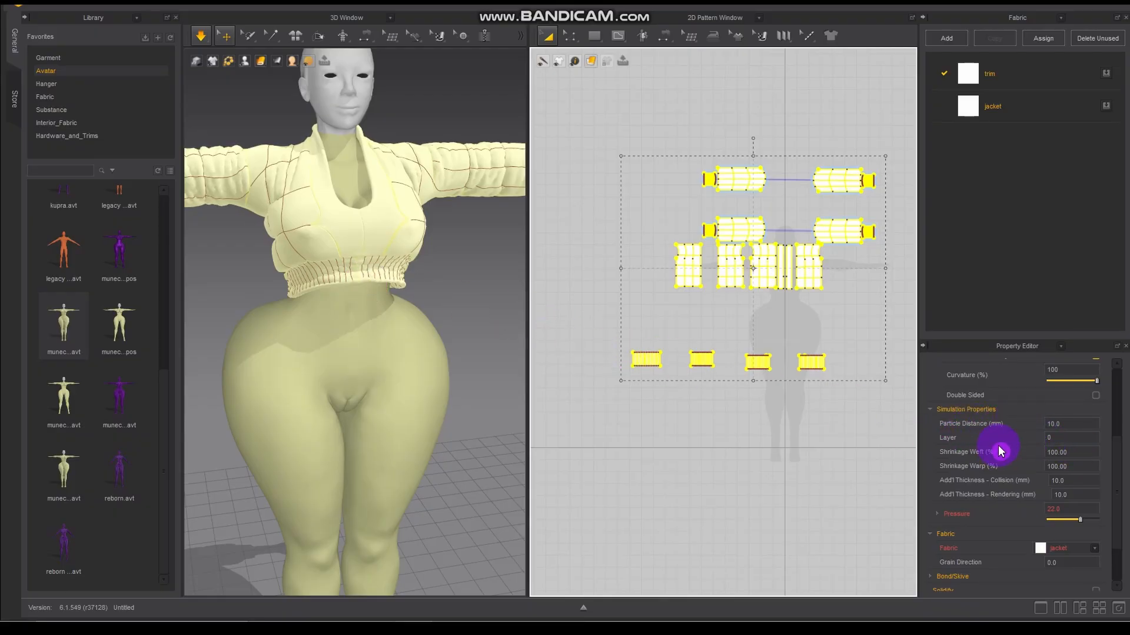
{"action": "double_click", "coordinate": [1061, 435]}
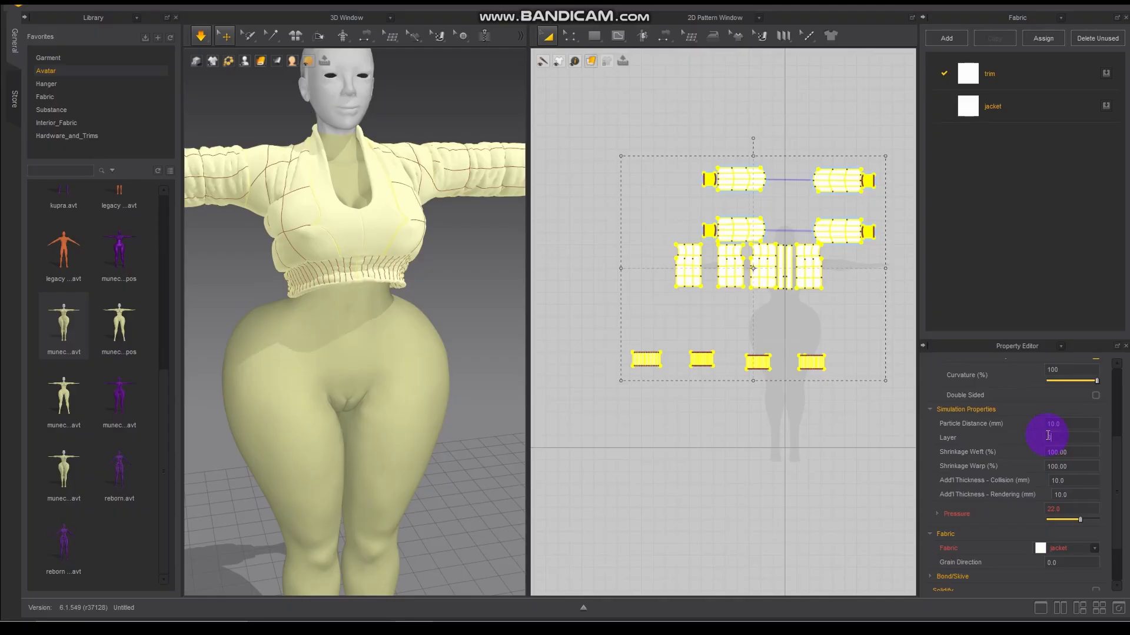
{"action": "type", "text": "3"}
{"action": "left_click", "coordinate": [327, 312]}
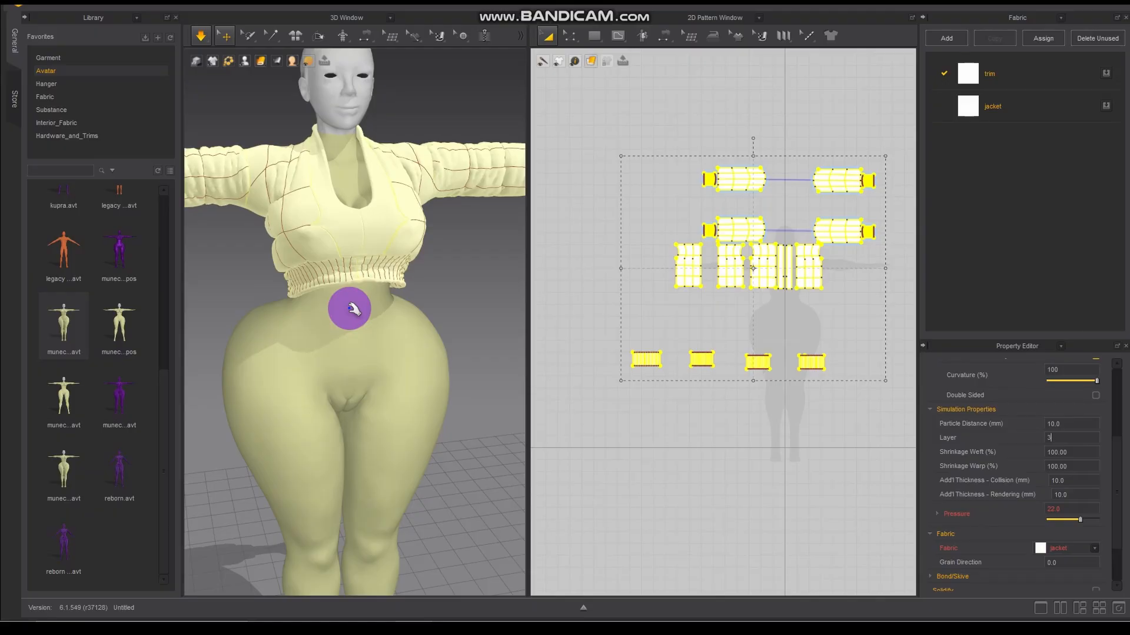
{"action": "right_click_drag", "start_coordinate": [351, 333], "coordinate": [414, 332]}
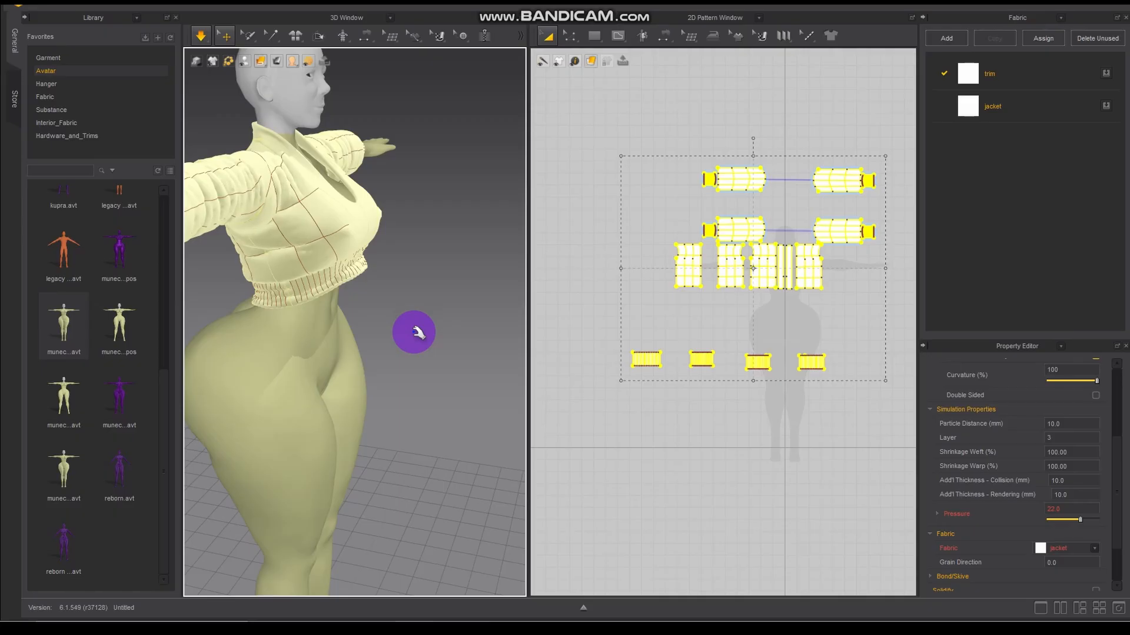
{"action": "right_click_drag", "start_coordinate": [414, 333], "coordinate": [292, 328]}
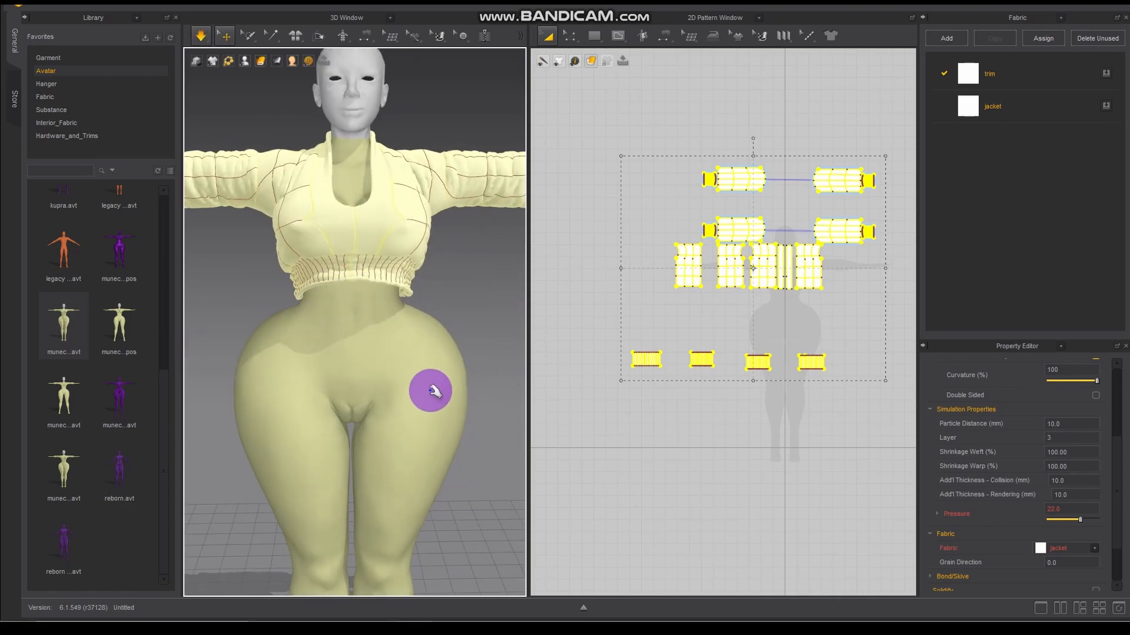
{"action": "right_click_drag", "start_coordinate": [419, 404], "coordinate": [346, 405]}
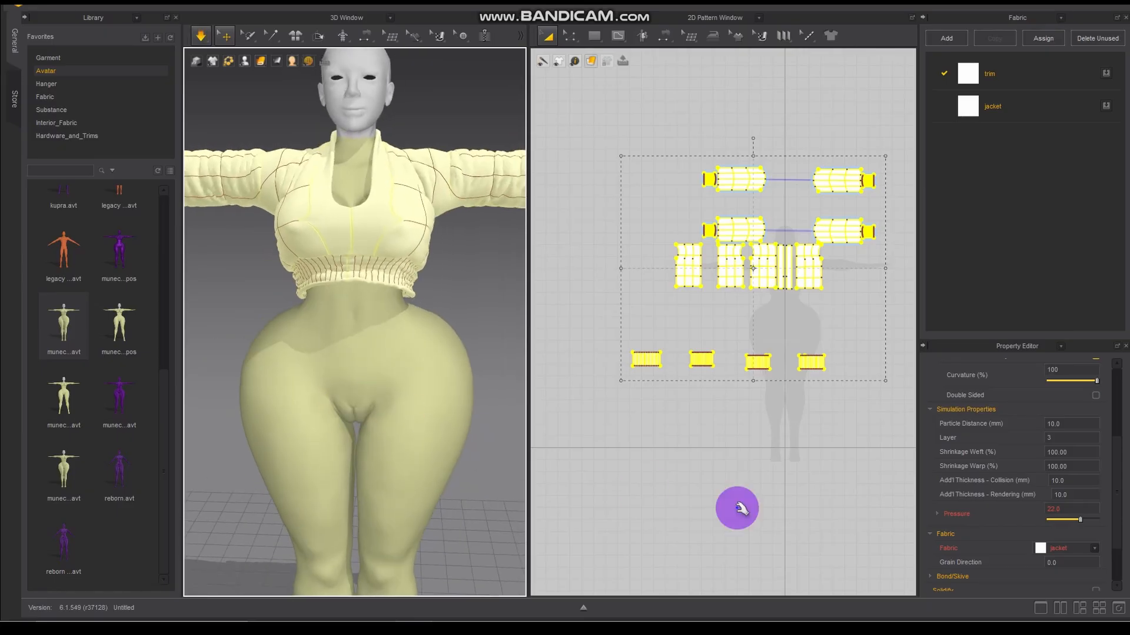